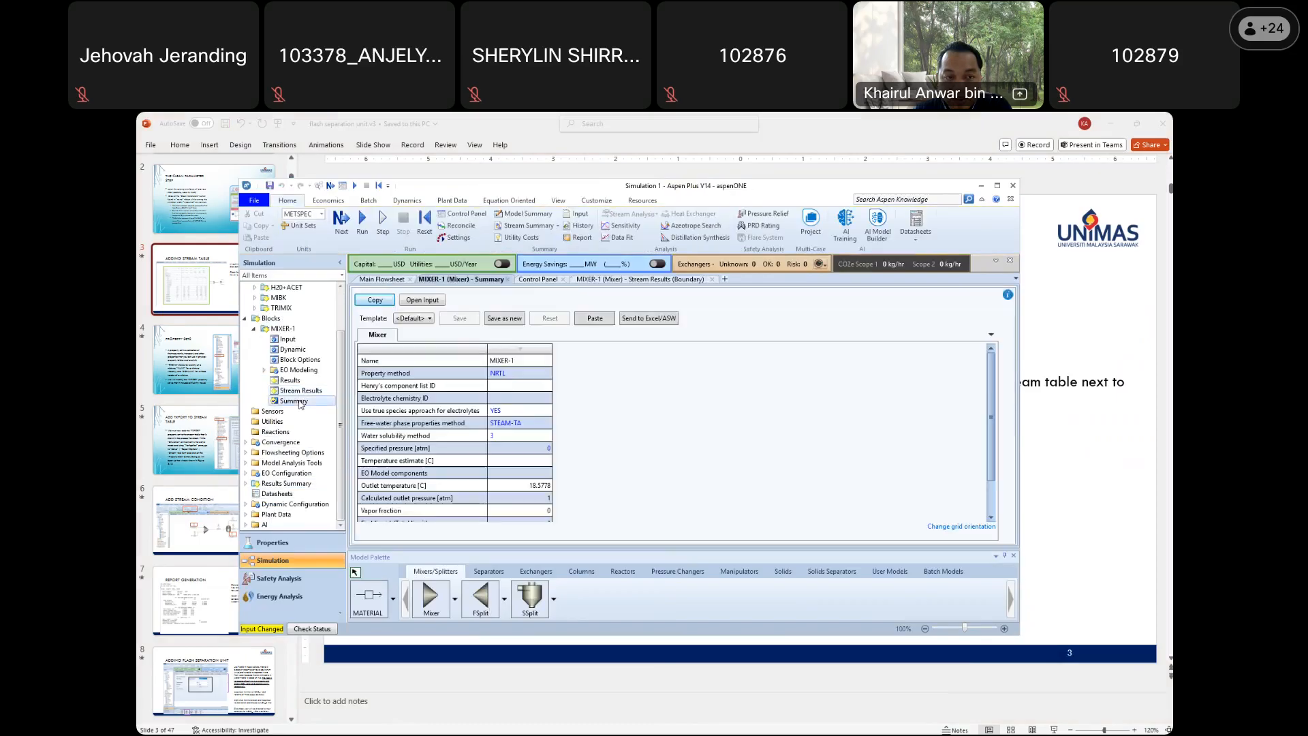
# Open the stream results summary and send it to the flowsheet with stream group ID SG-1, leaving stream and template synchronization off
pyautogui.click(246, 483)
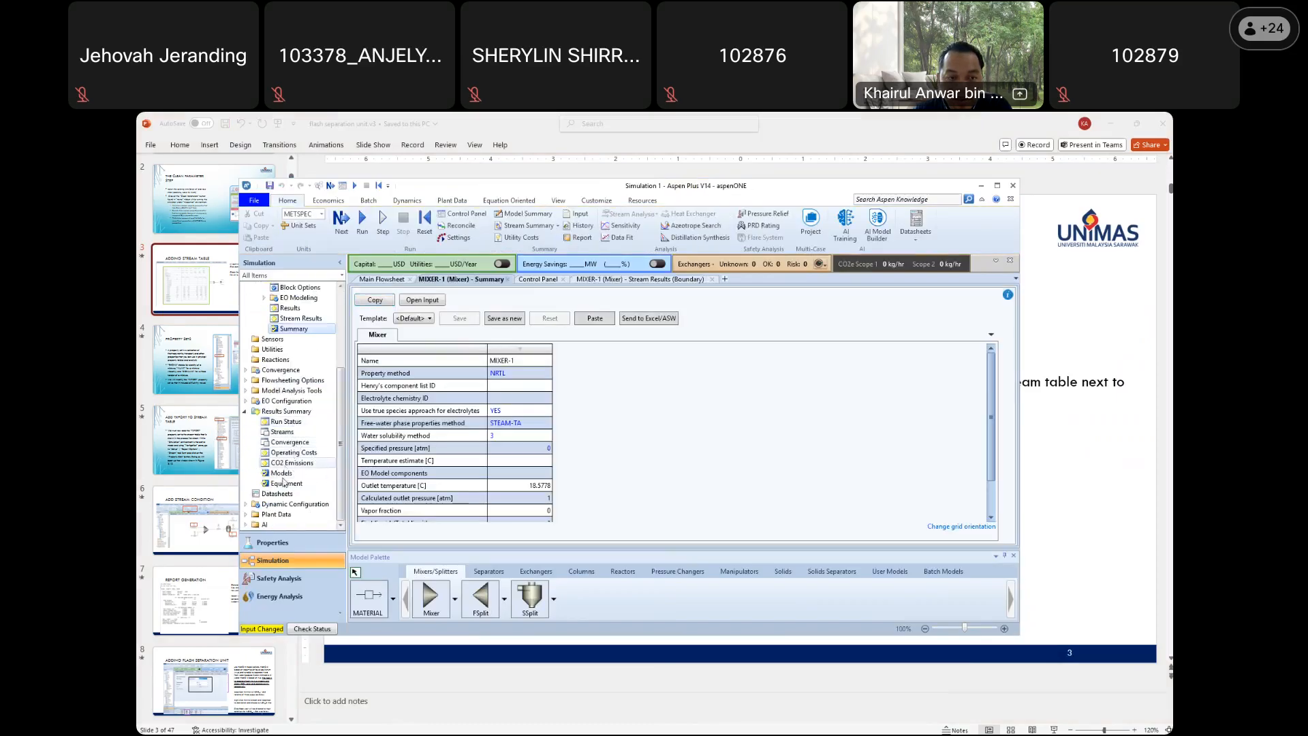
pyautogui.click(290, 434)
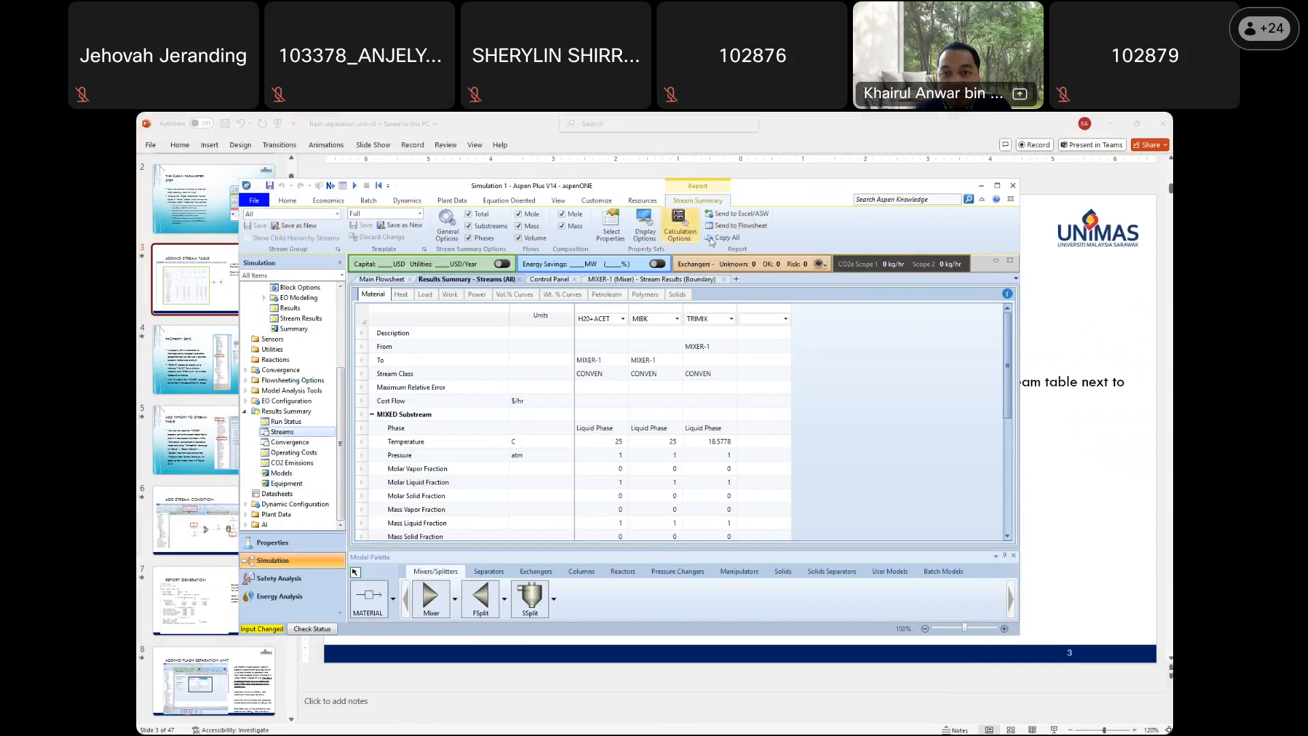
pyautogui.click(752, 230)
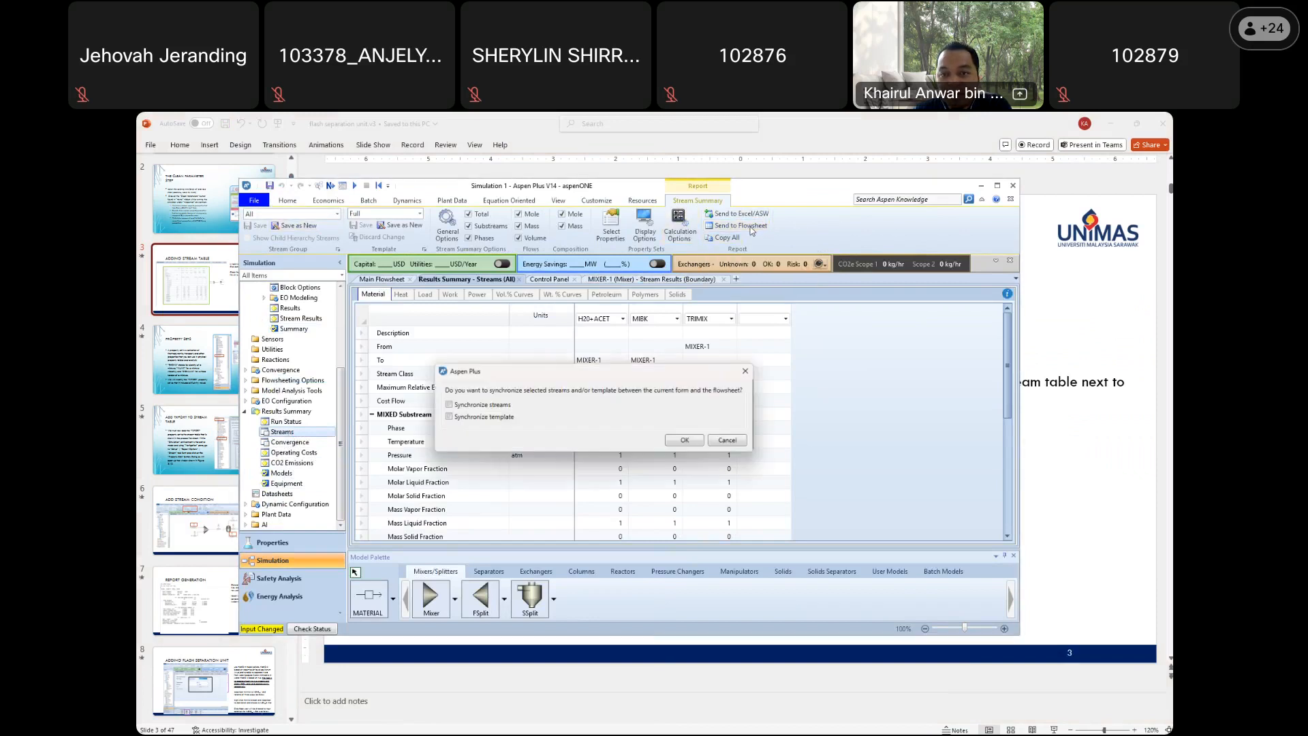
pyautogui.click(691, 443)
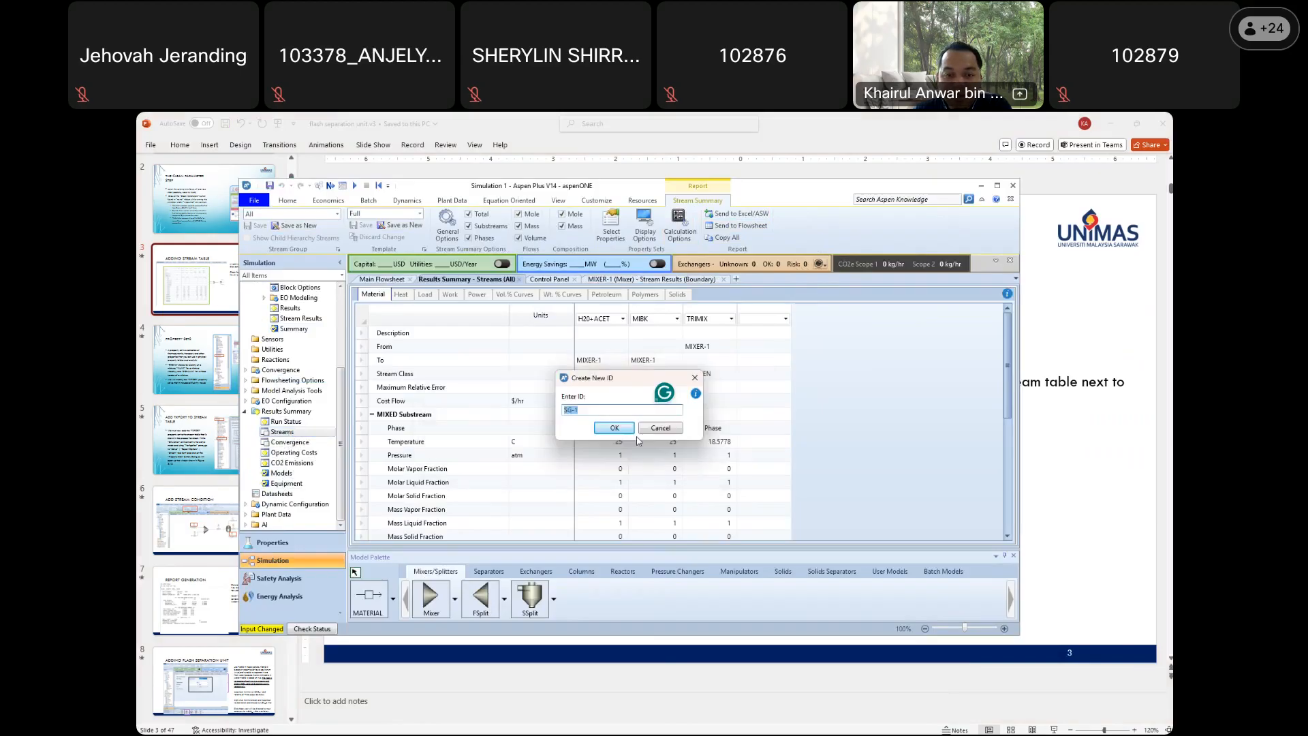
pyautogui.click(632, 432)
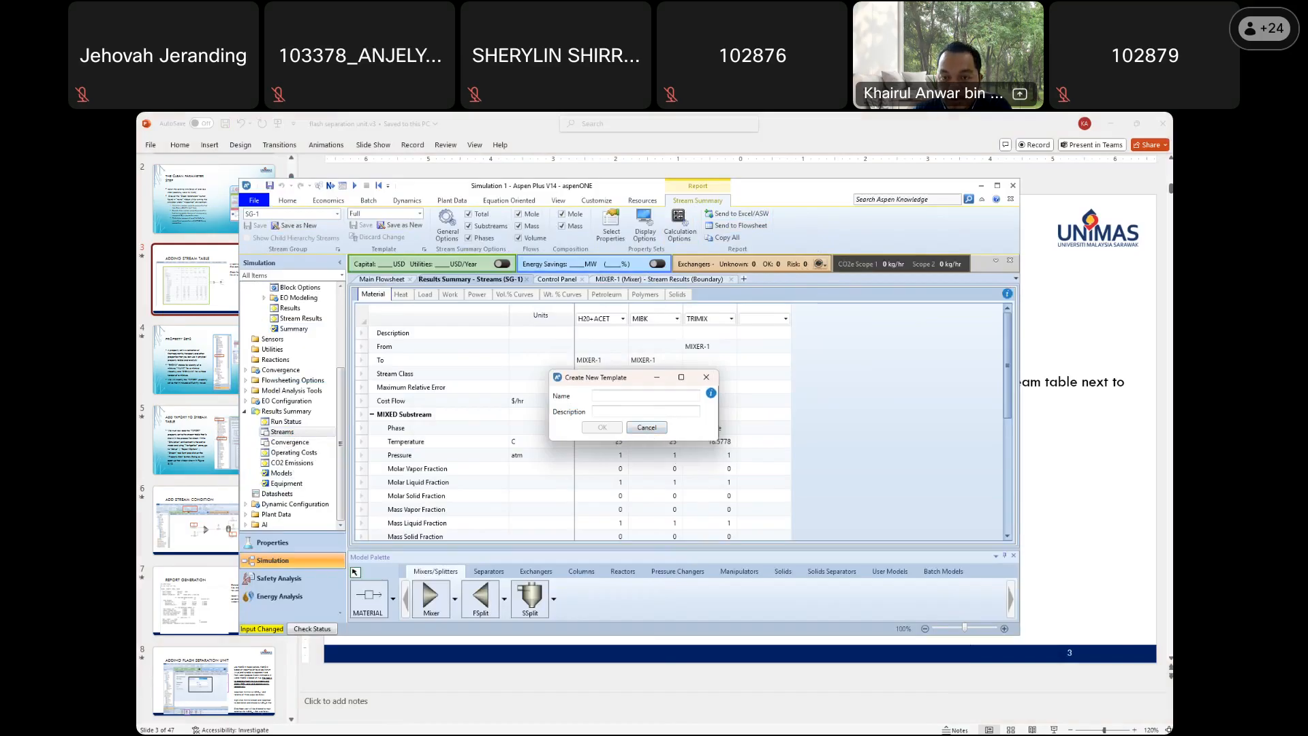
# Create the new stream table template with the name h
pyautogui.hotkey('alt', 'Tab')
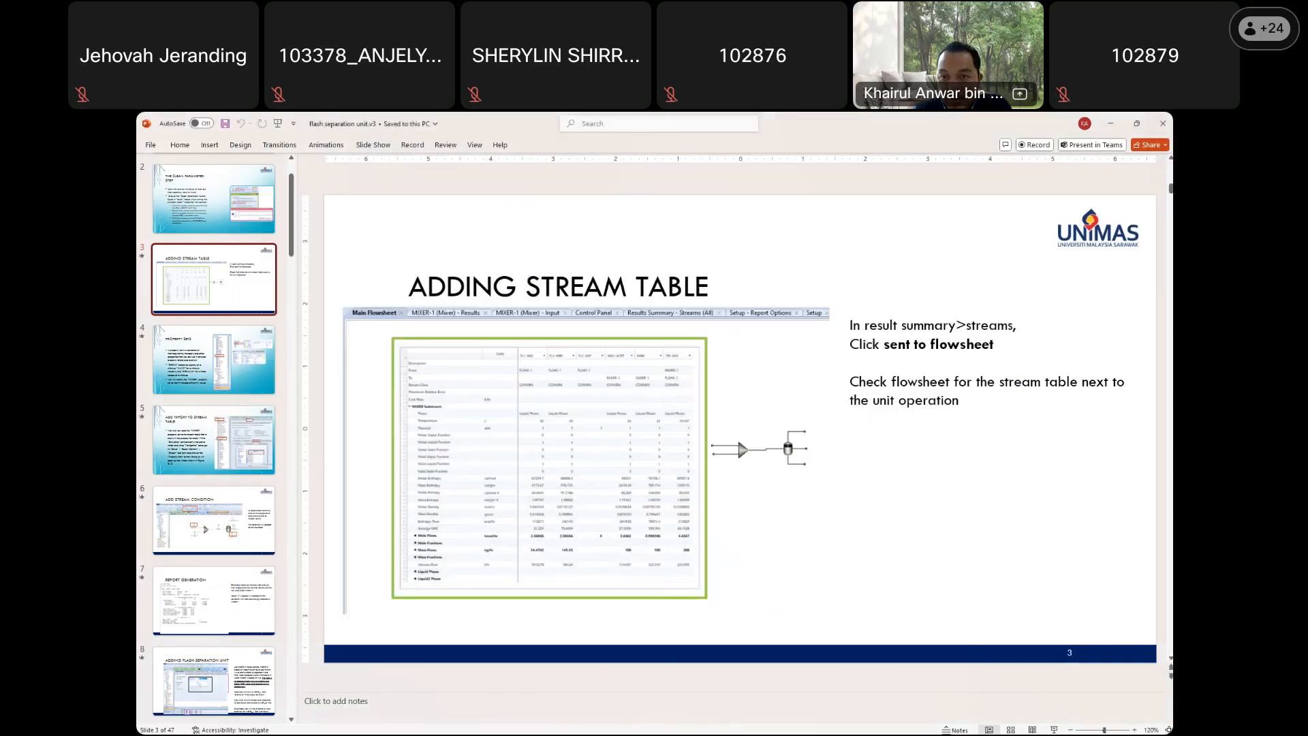
pyautogui.hotkey('alt', 'Tab')
pyautogui.click(621, 396)
pyautogui.write('h')
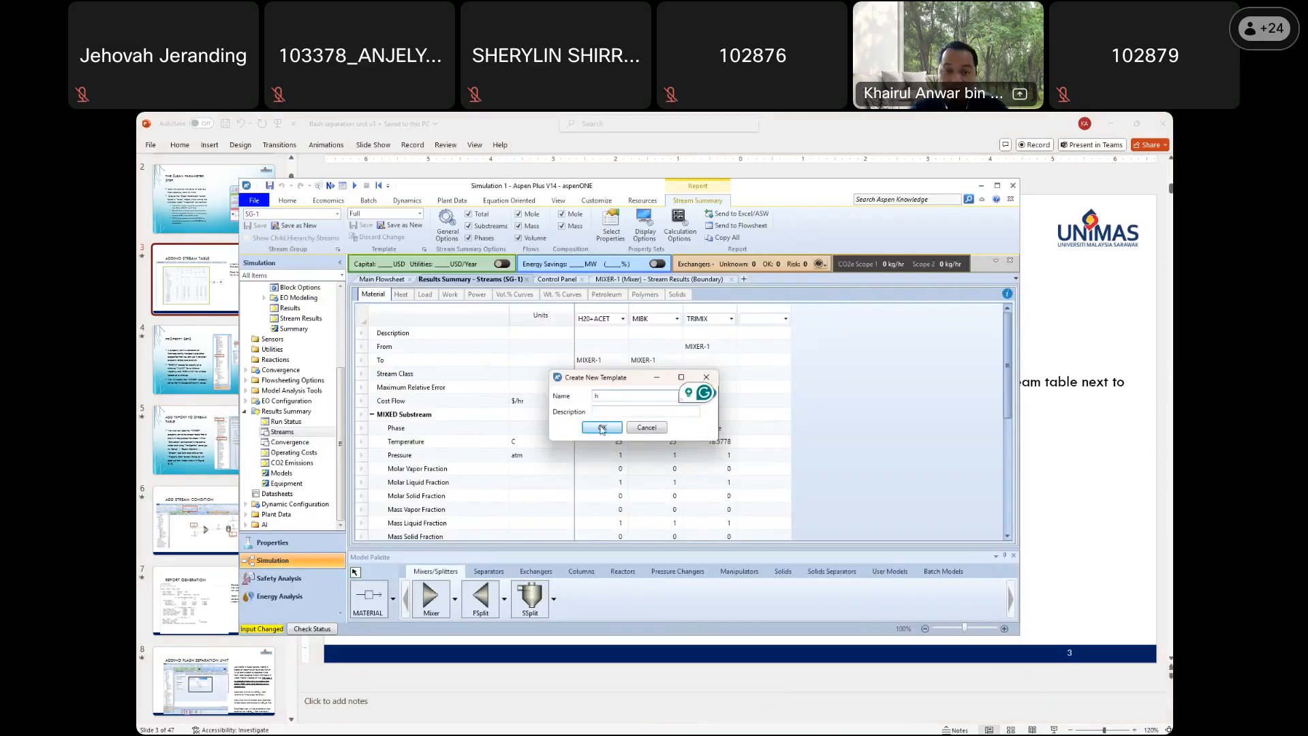
pyautogui.click(603, 427)
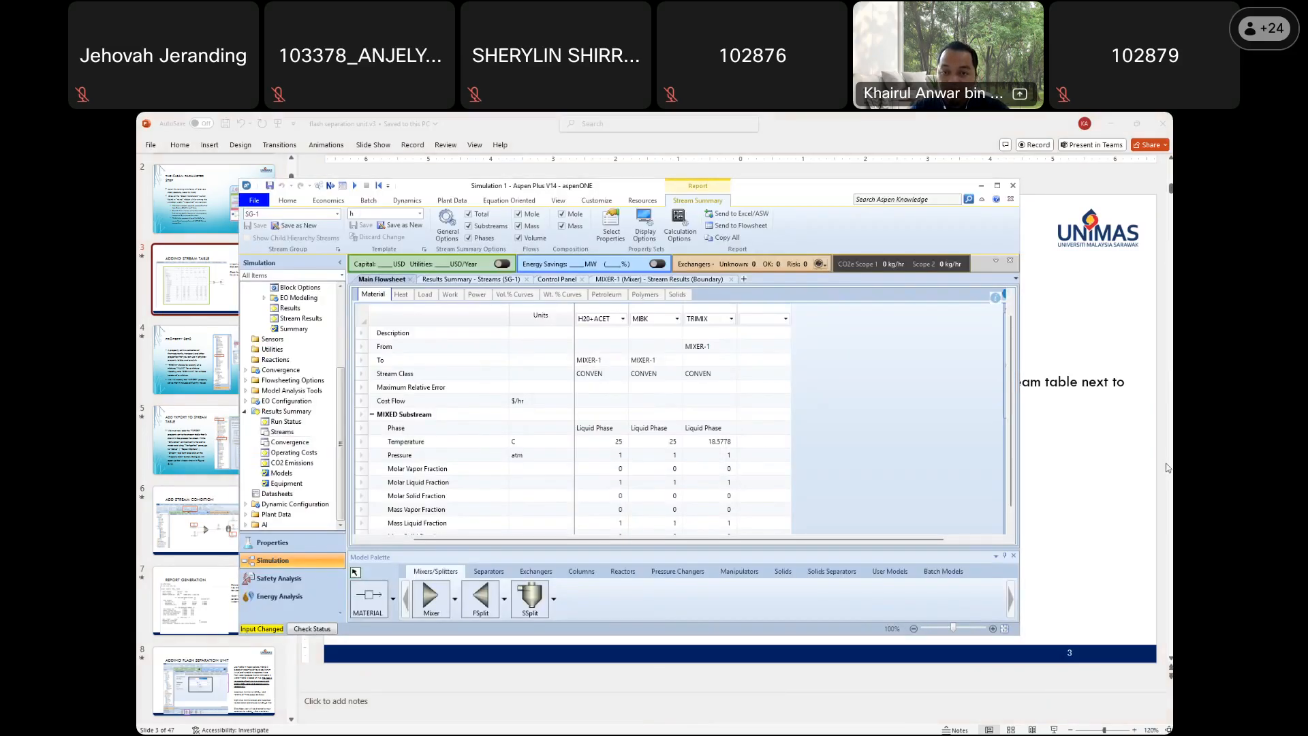
# Position the stream table beside the mixer block on the main flowsheet
pyautogui.press('Escape')
pyautogui.moveTo(608, 367); pyautogui.dragTo(419, 342)
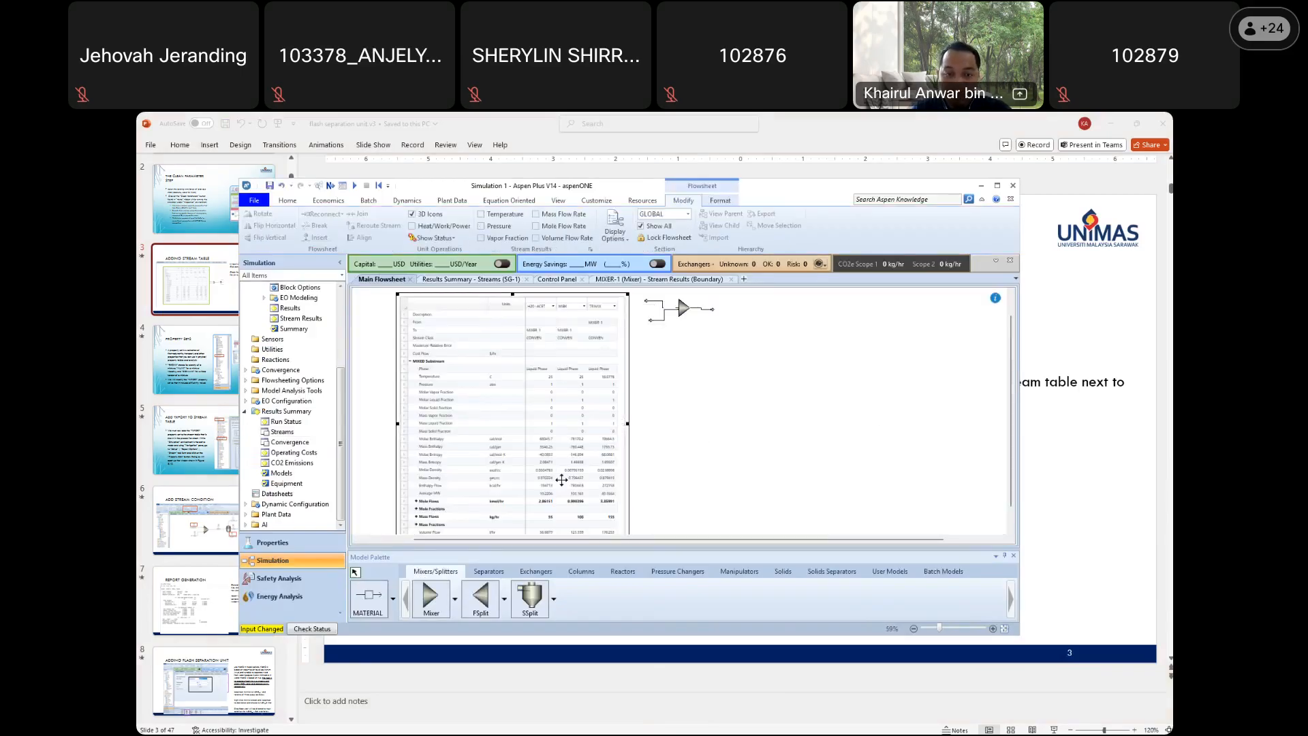
pyautogui.scroll(-1, 798, 471)
pyautogui.moveTo(561, 434)
pyautogui.mouseDown()
pyautogui.moveTo(529, 417)
pyautogui.moveTo(567, 417)
pyautogui.mouseUp()
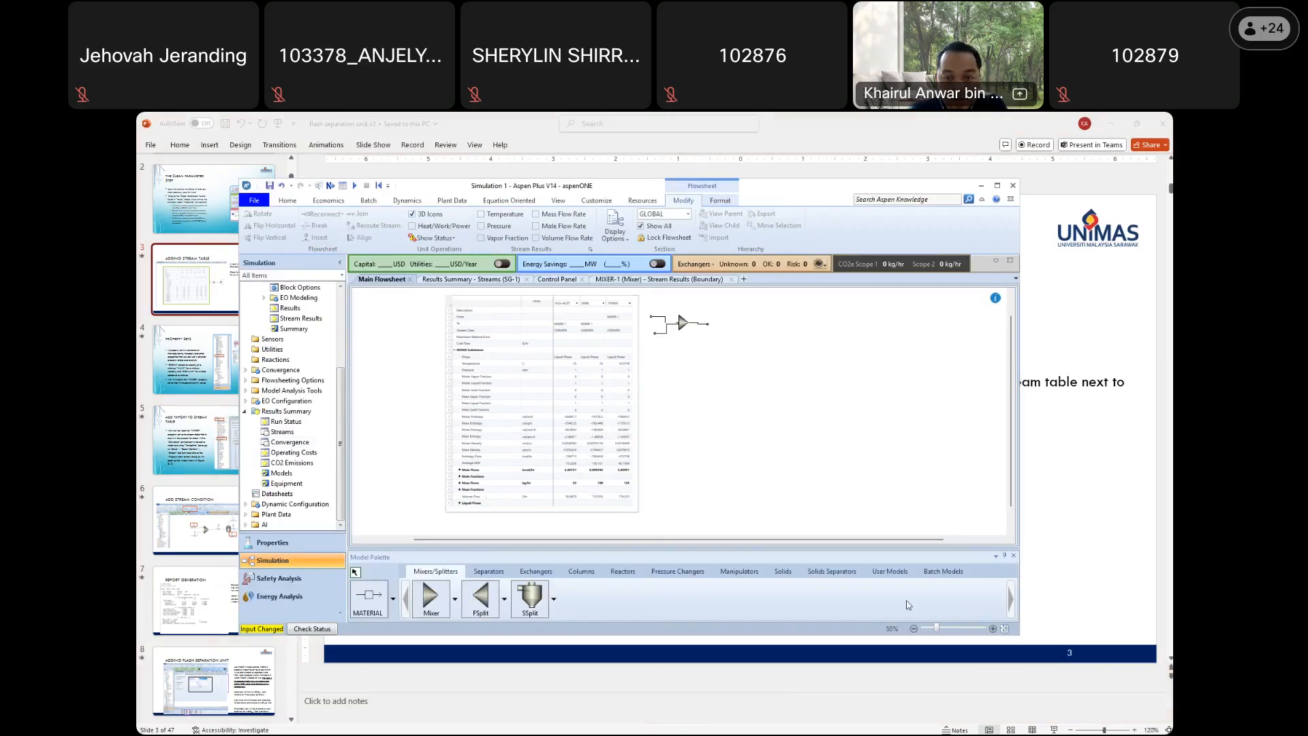
# Check the Property Sets slide in PowerPoint, return to Aspen Plus and open the TXPORT property set
pyautogui.scroll(4, 249, 400)
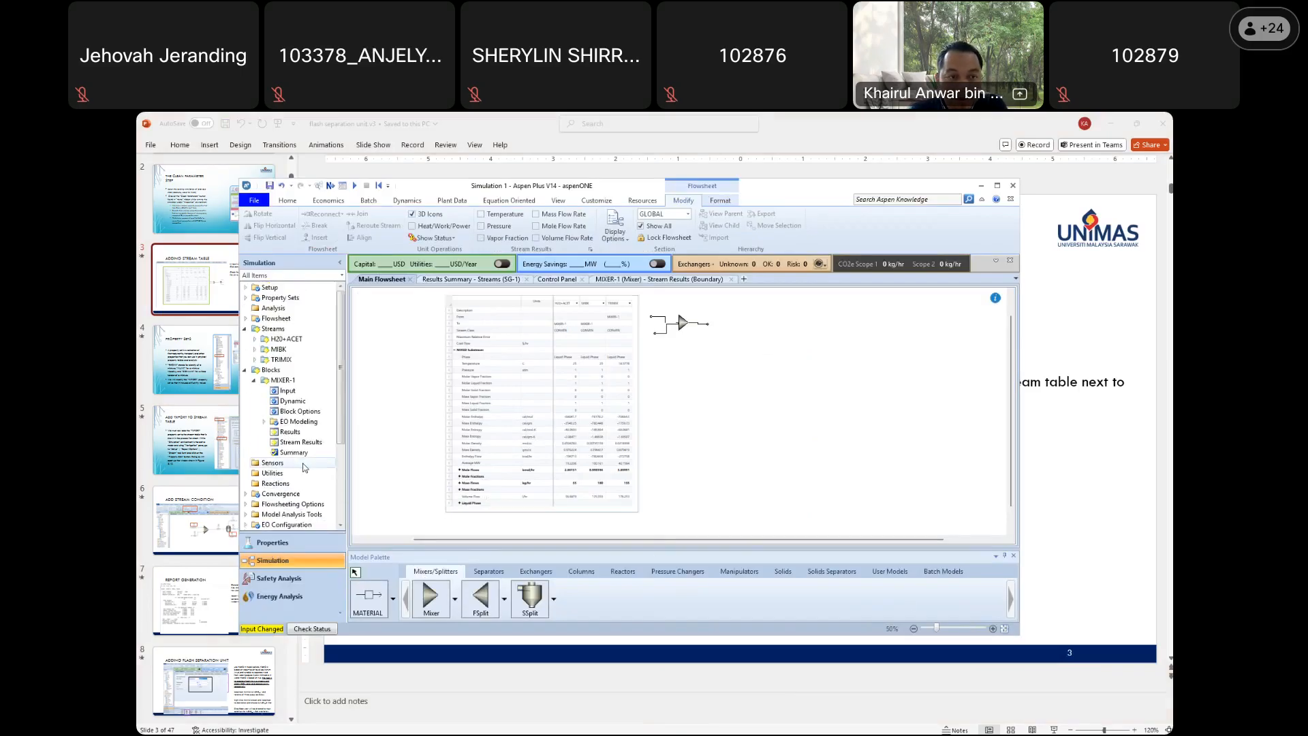
pyautogui.click(206, 353)
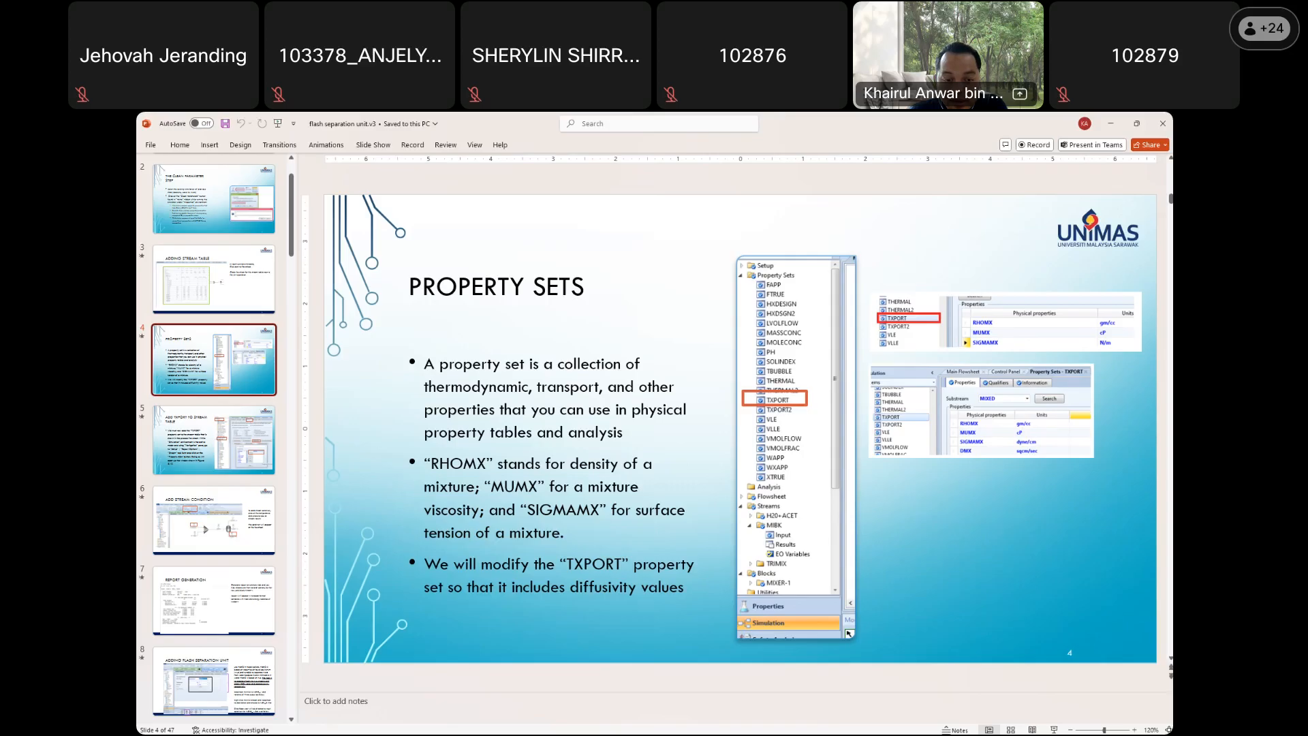
pyautogui.hotkey('alt', 'Tab')
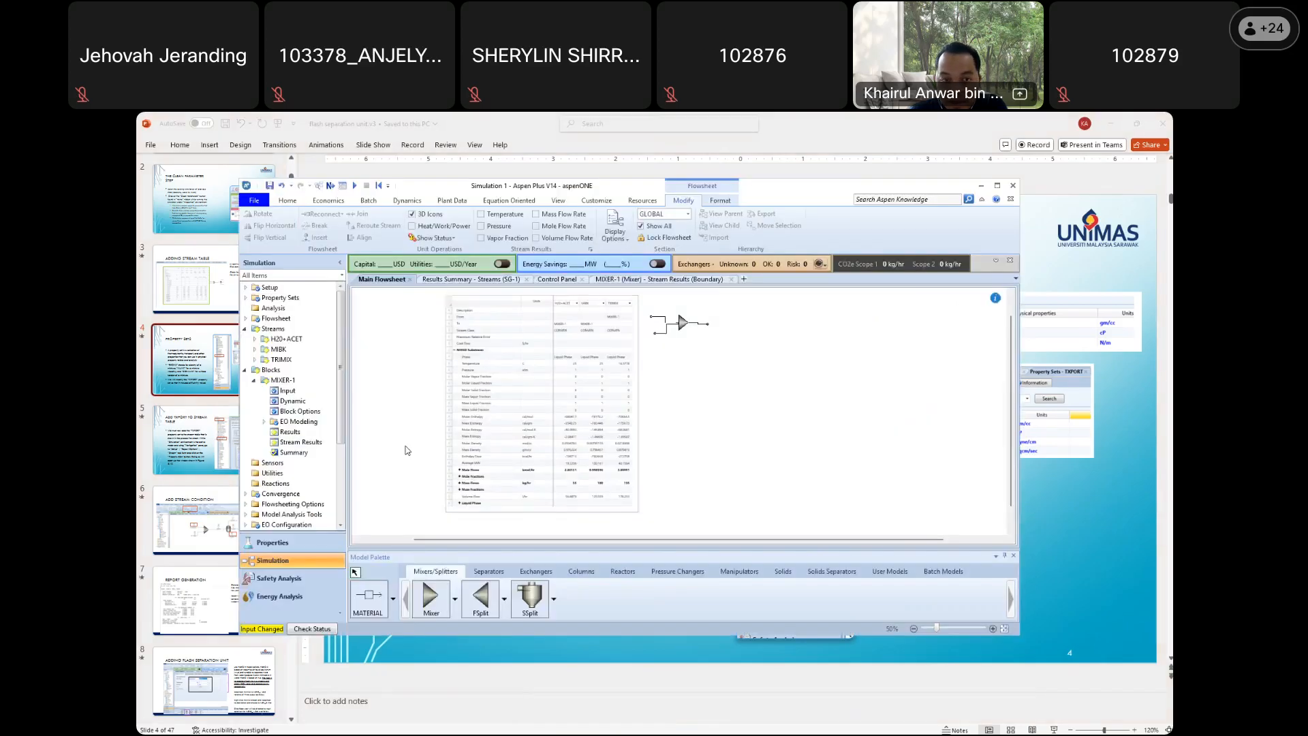
pyautogui.click(249, 299)
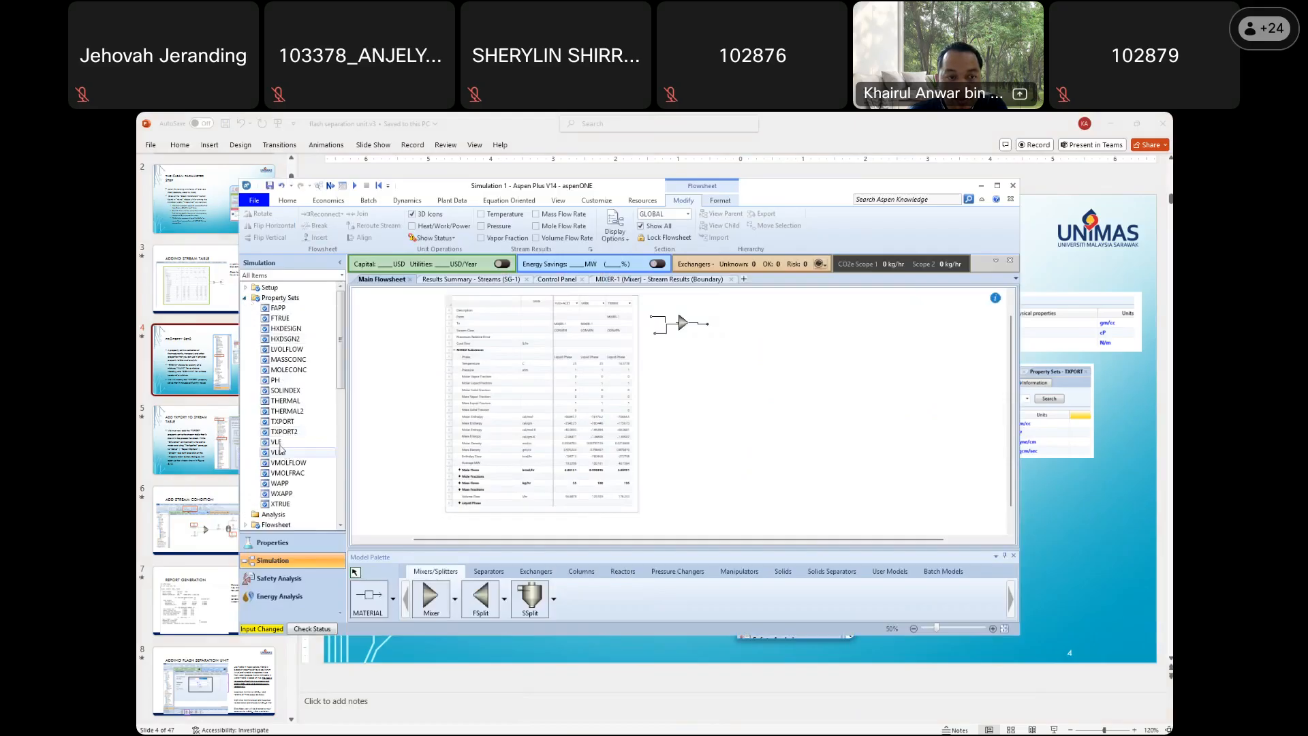
pyautogui.doubleClick(283, 422)
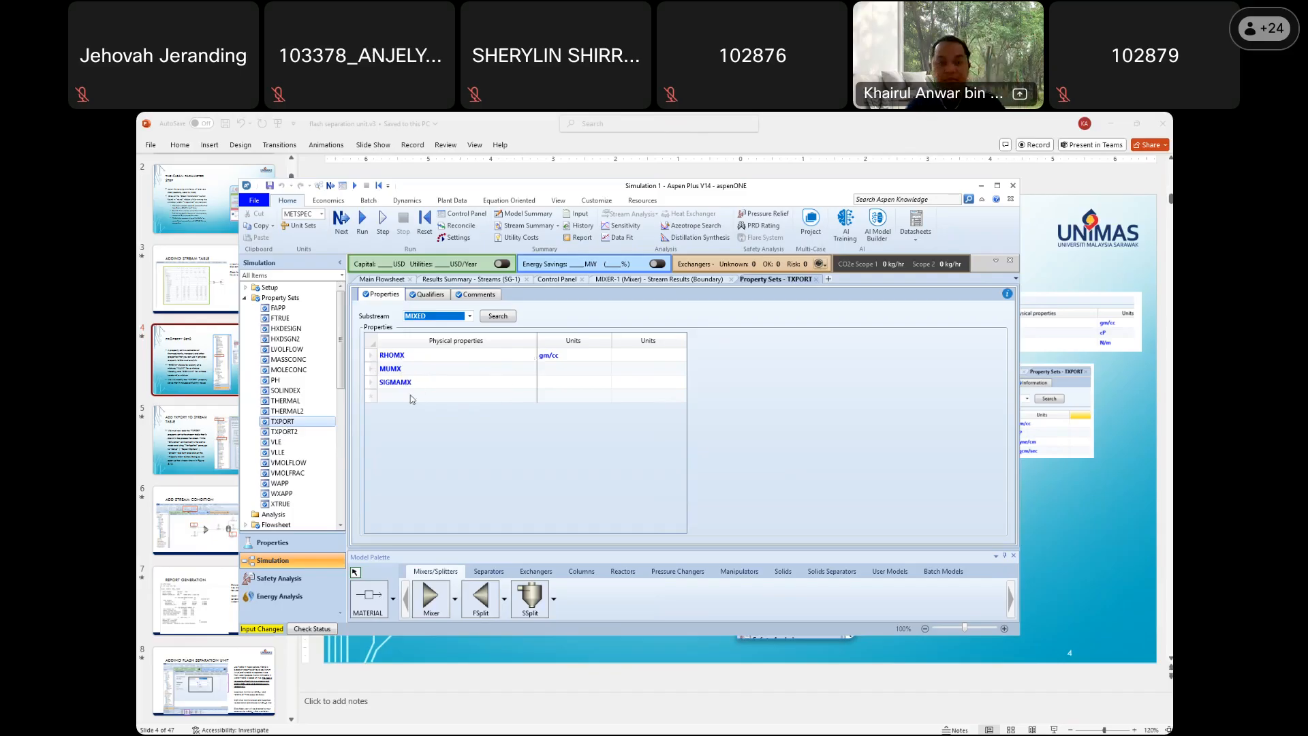
# Add the physical property DMX to the TXPORT property set
pyautogui.click(409, 397)
pyautogui.click(532, 395)
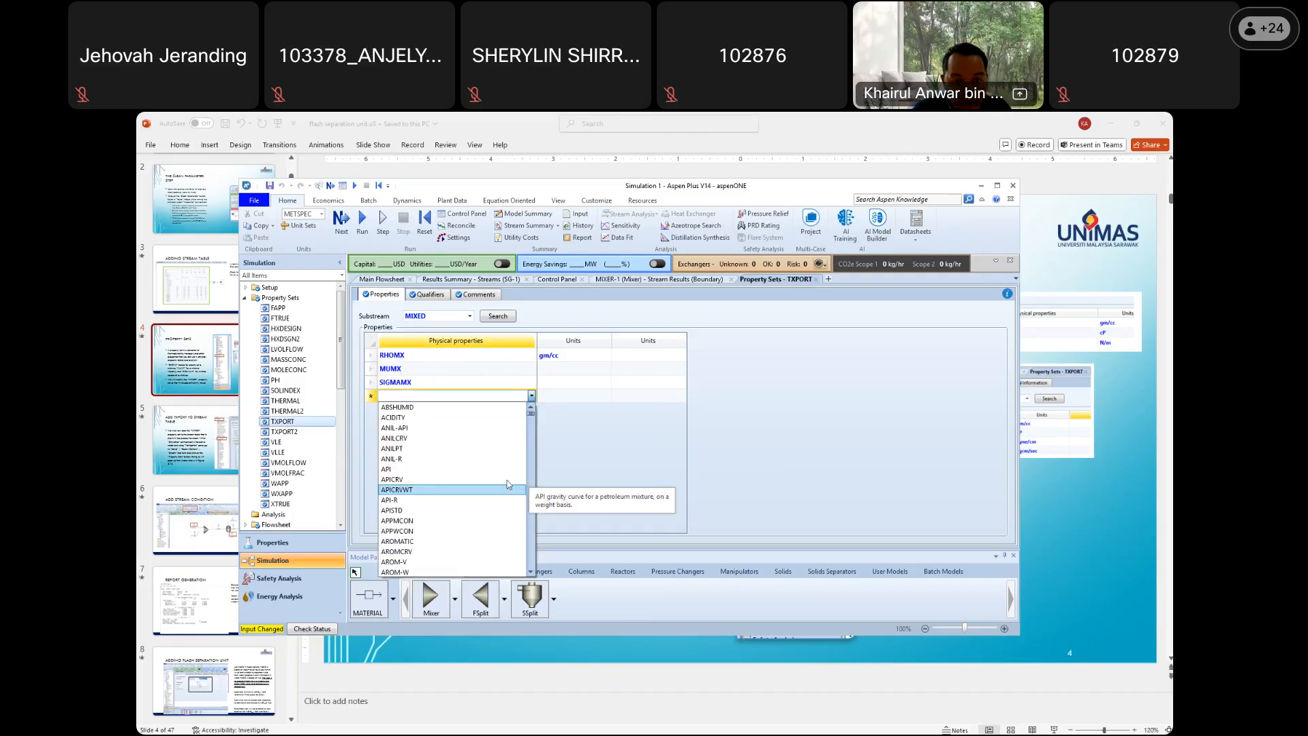
pyautogui.scroll(-2, 483, 449)
pyautogui.scroll(-15, 483, 450)
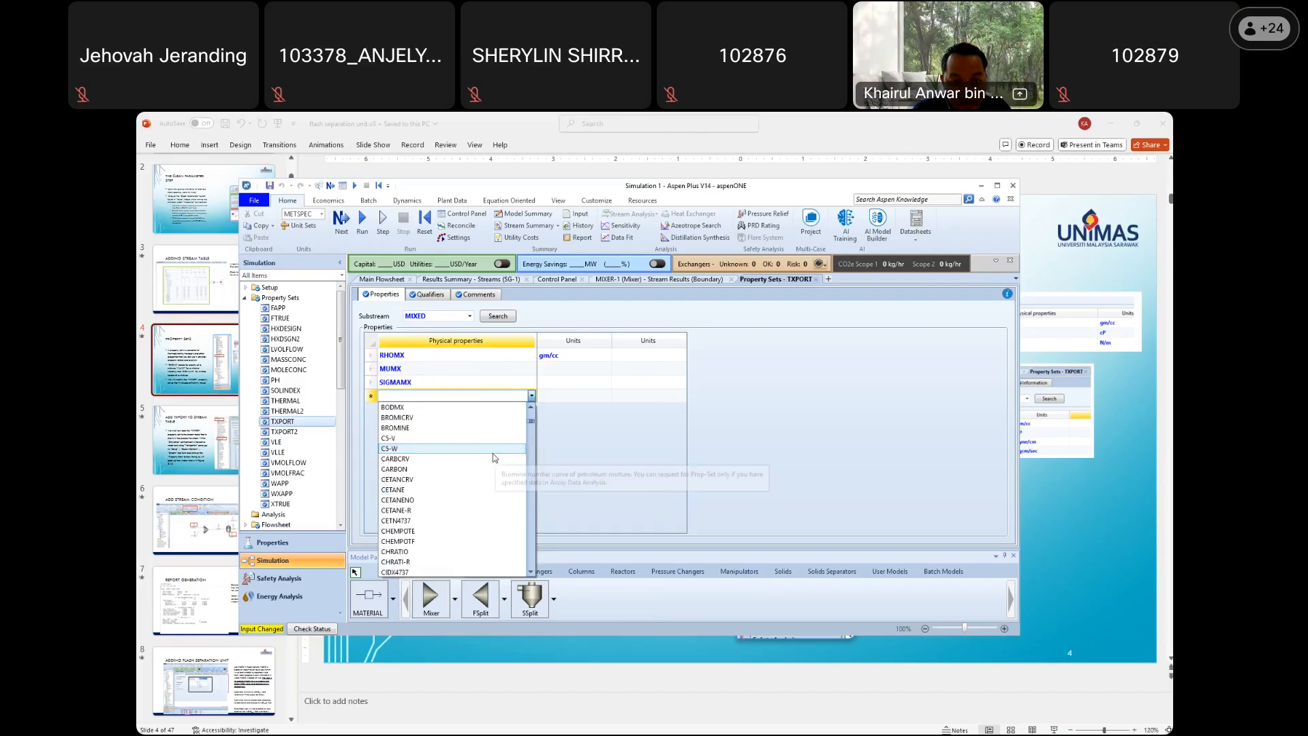
pyautogui.scroll(-15, 494, 457)
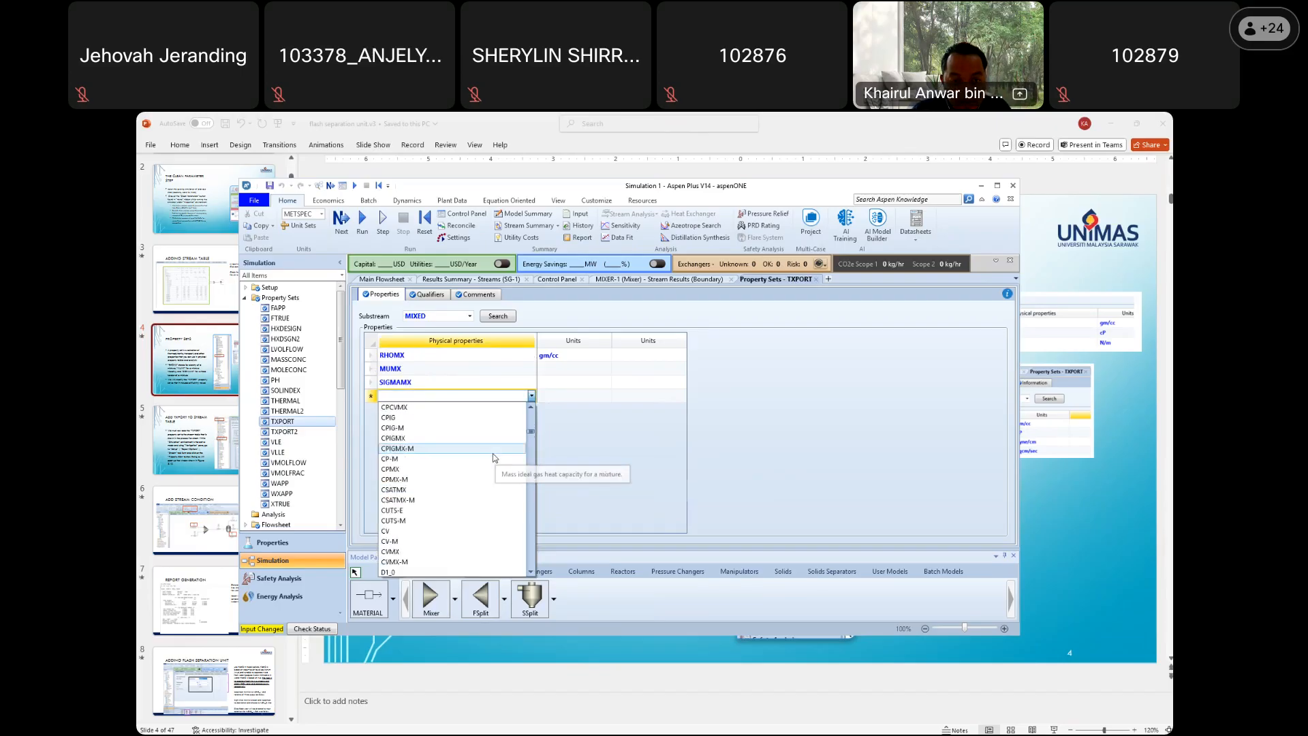
pyautogui.scroll(-13, 495, 457)
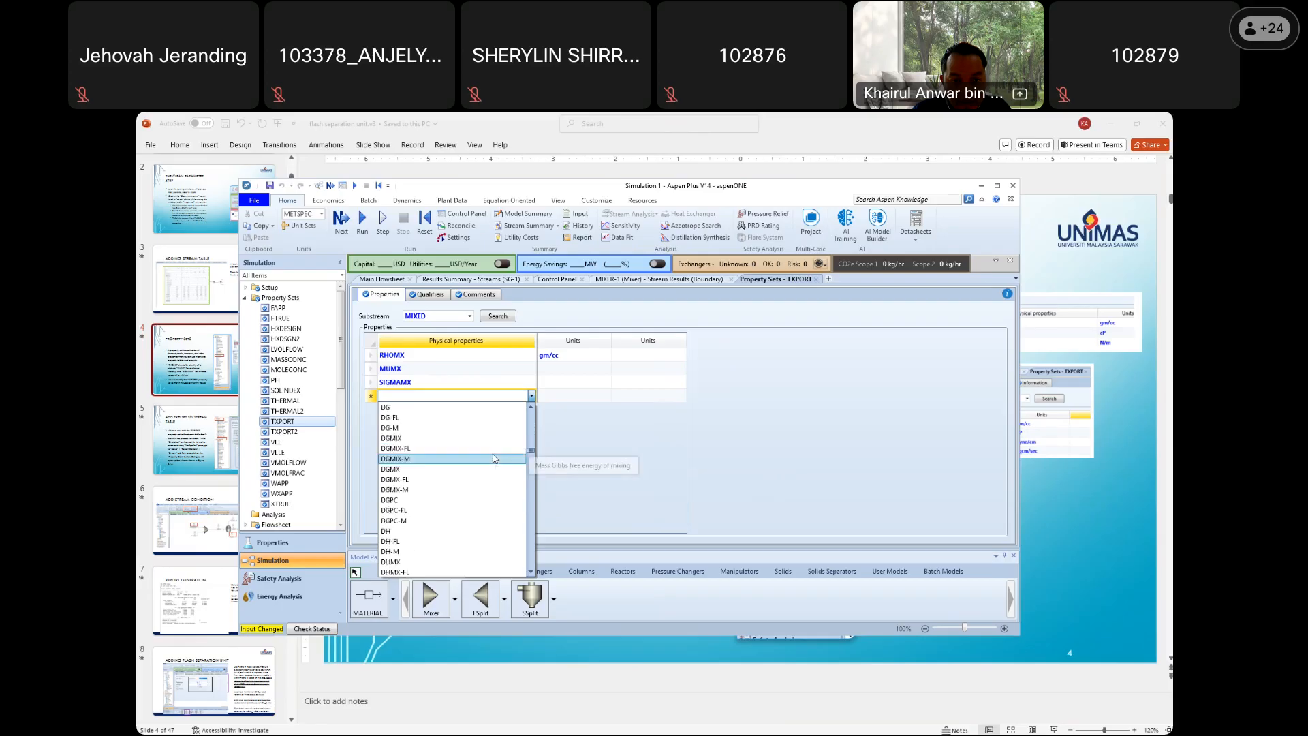
pyautogui.scroll(3, 494, 457)
pyautogui.scroll(-1, 485, 467)
pyautogui.click(407, 490)
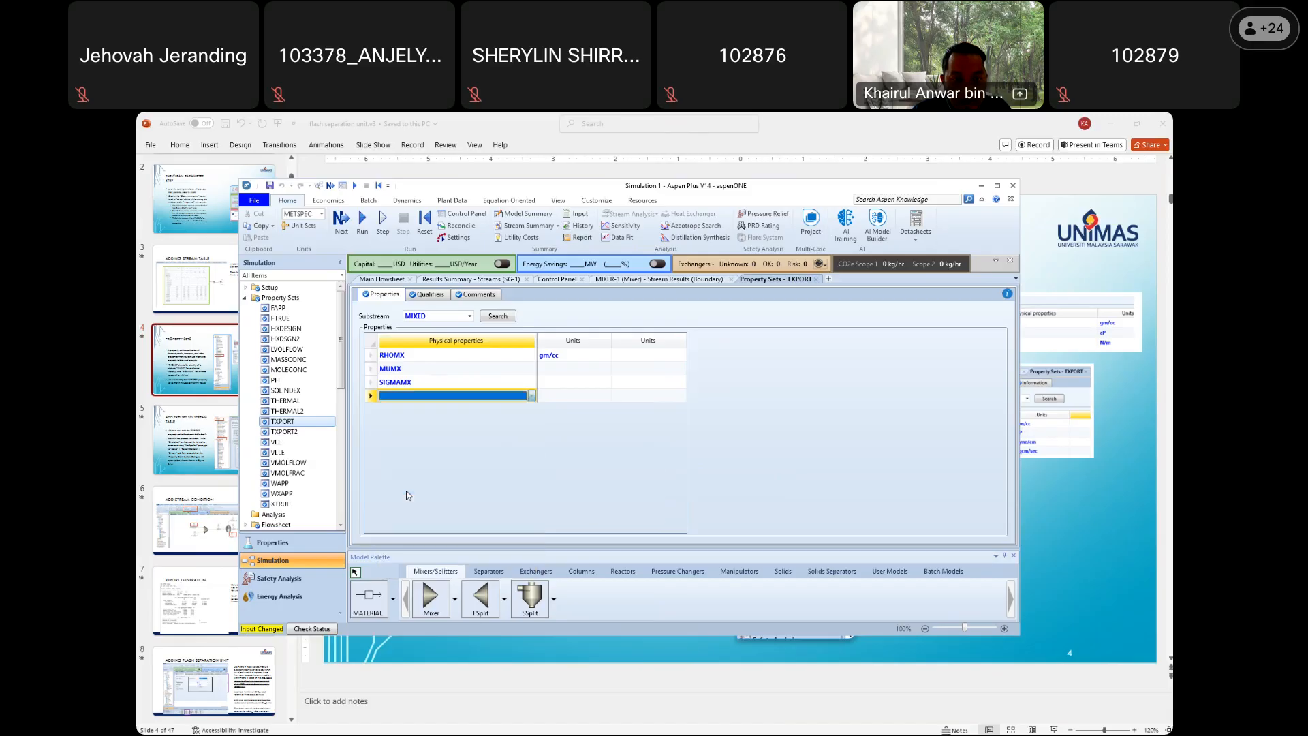
# Set the TXPORT units to cP for MUMX, dyne/cm for SIGMAMX and sqcm/sec for DMX
pyautogui.click(571, 401)
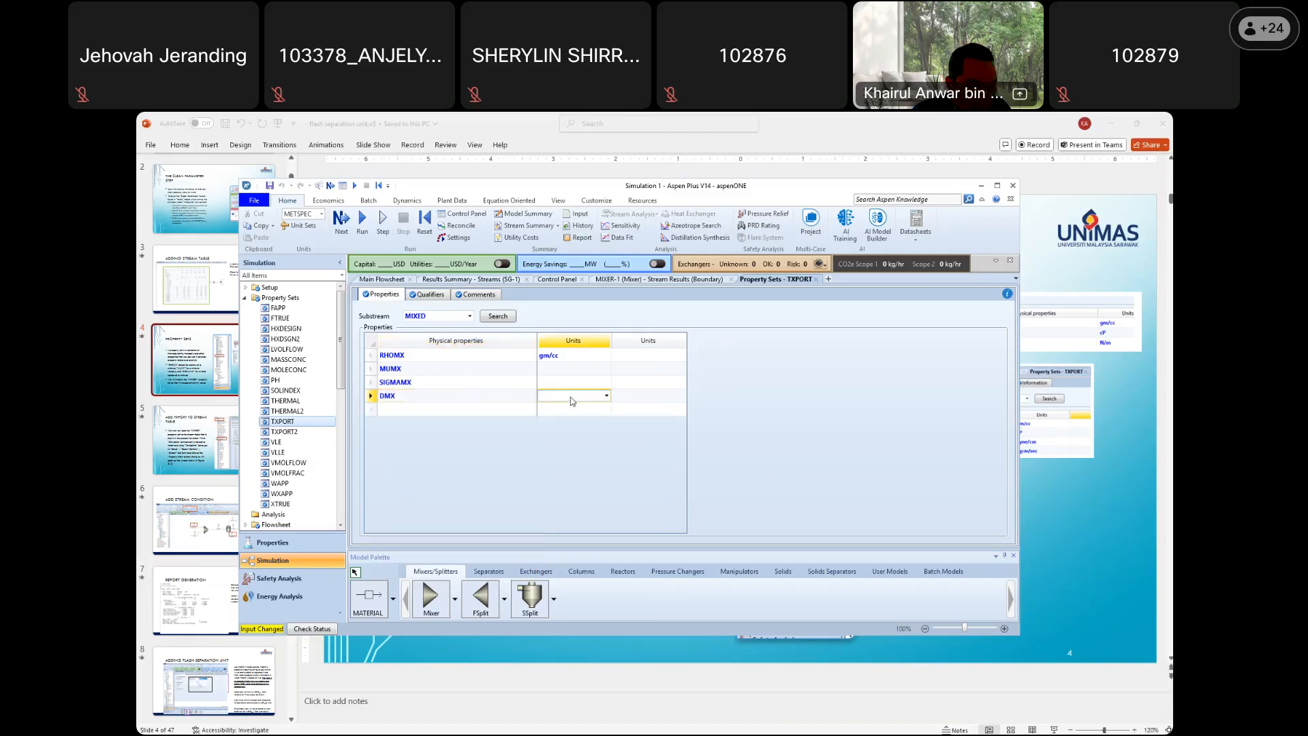
pyautogui.click(606, 368)
pyautogui.click(564, 391)
pyautogui.click(606, 385)
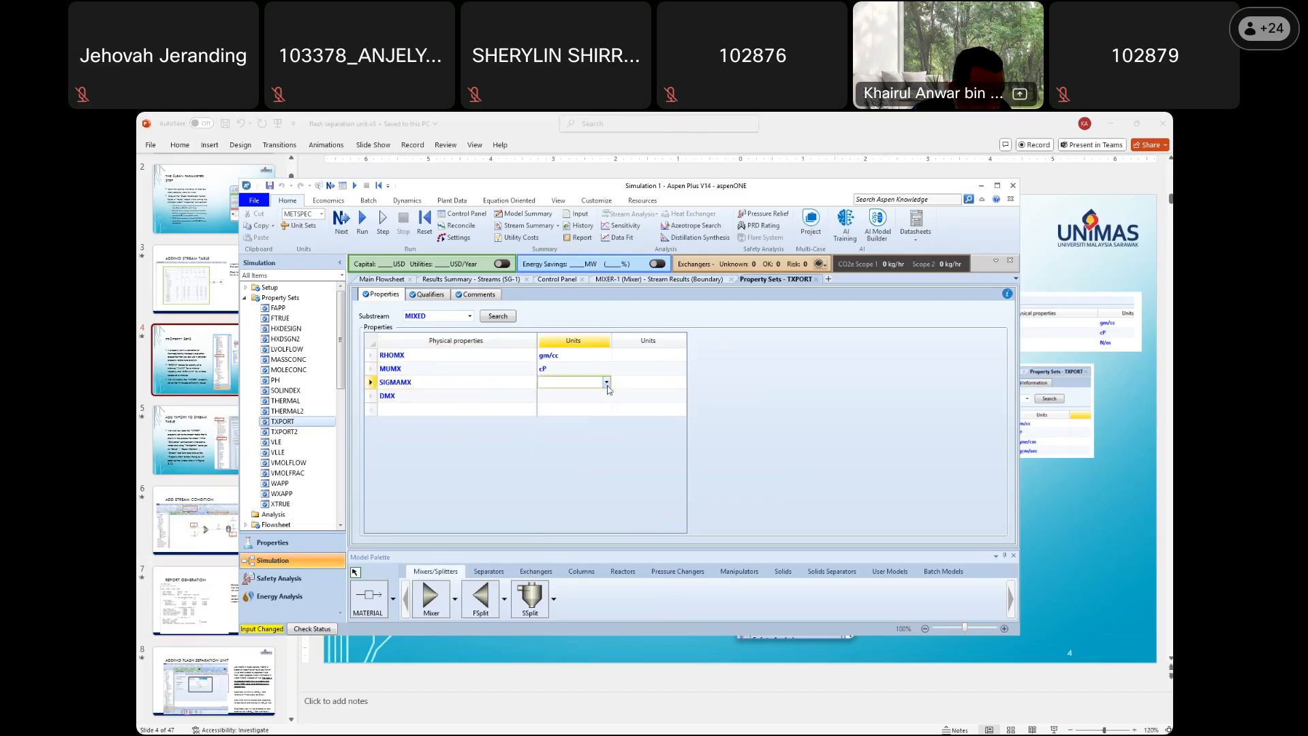
pyautogui.click(607, 383)
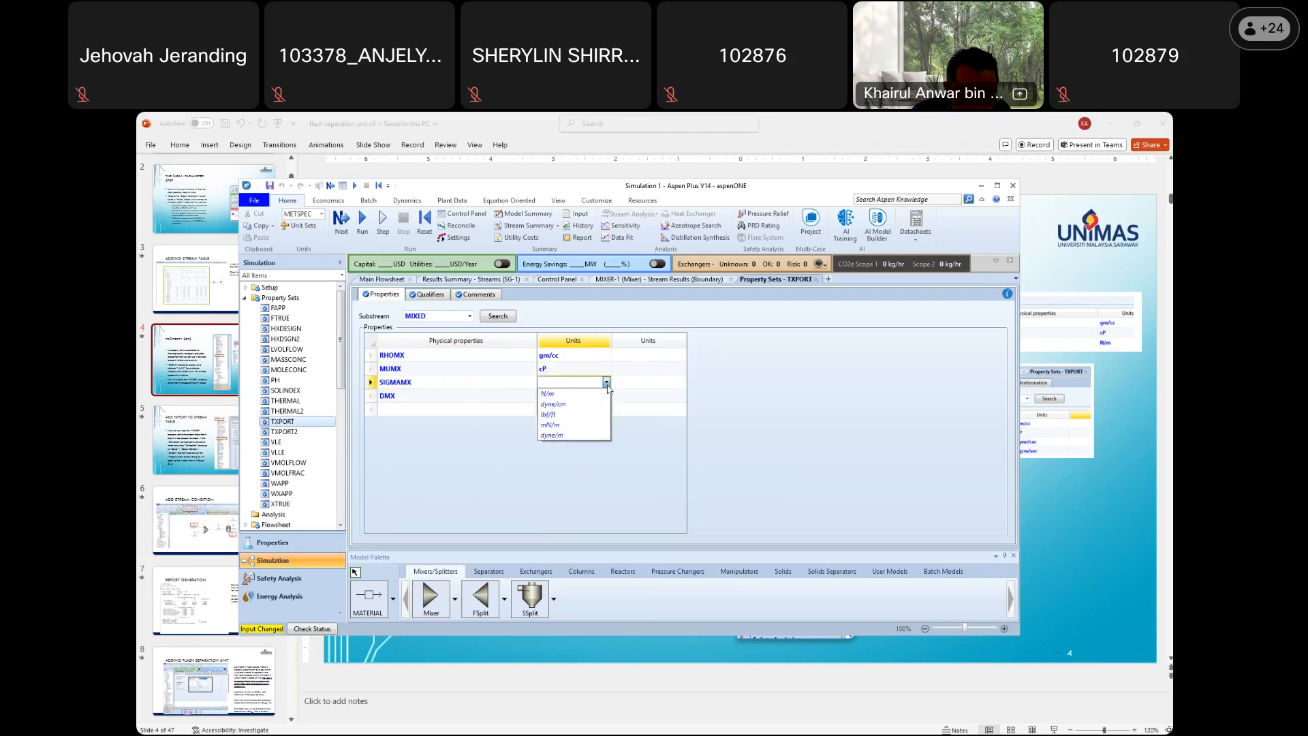
pyautogui.click(605, 403)
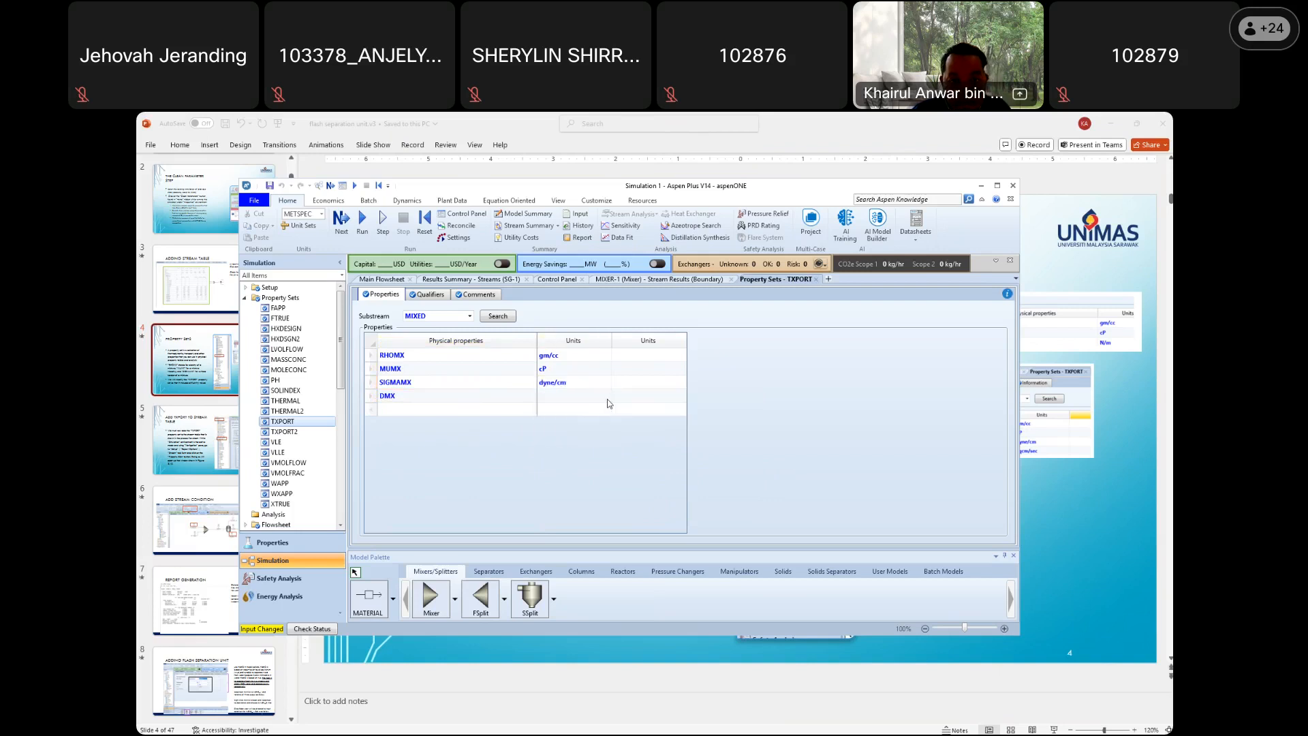
pyautogui.click(606, 397)
pyautogui.click(606, 397)
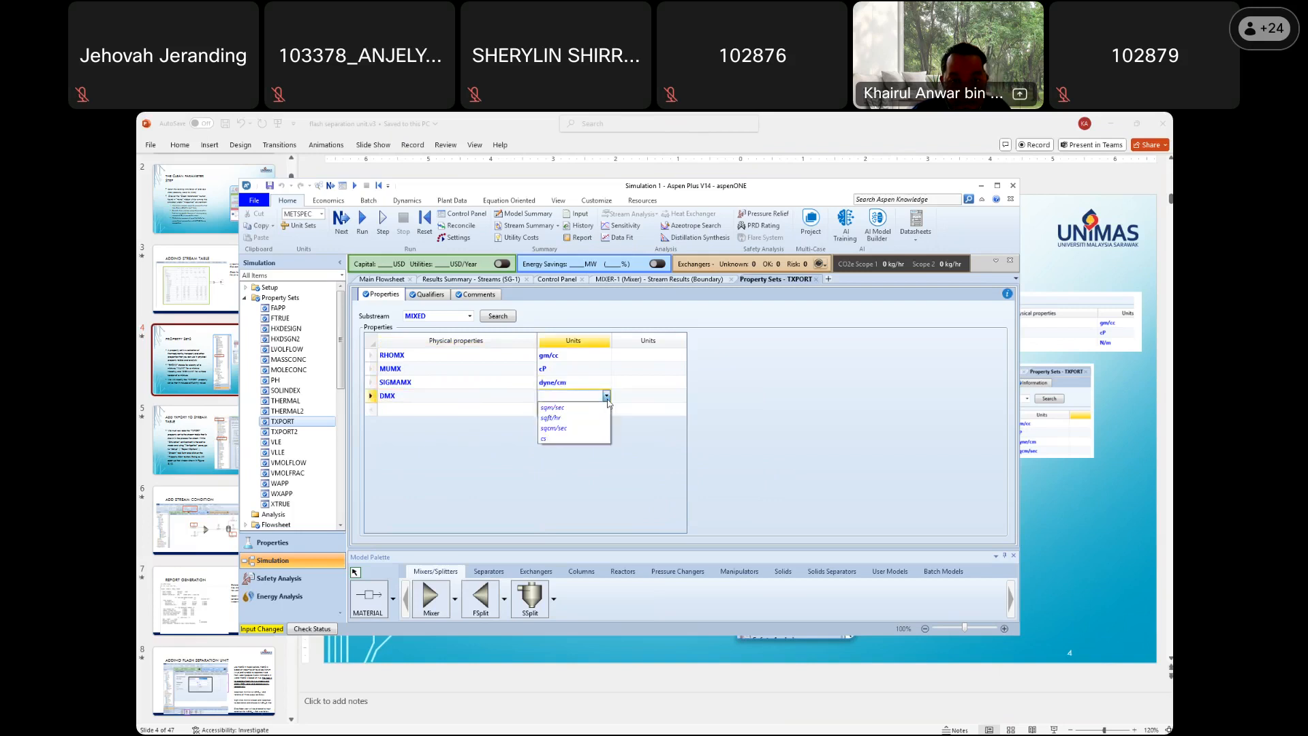
pyautogui.click(555, 428)
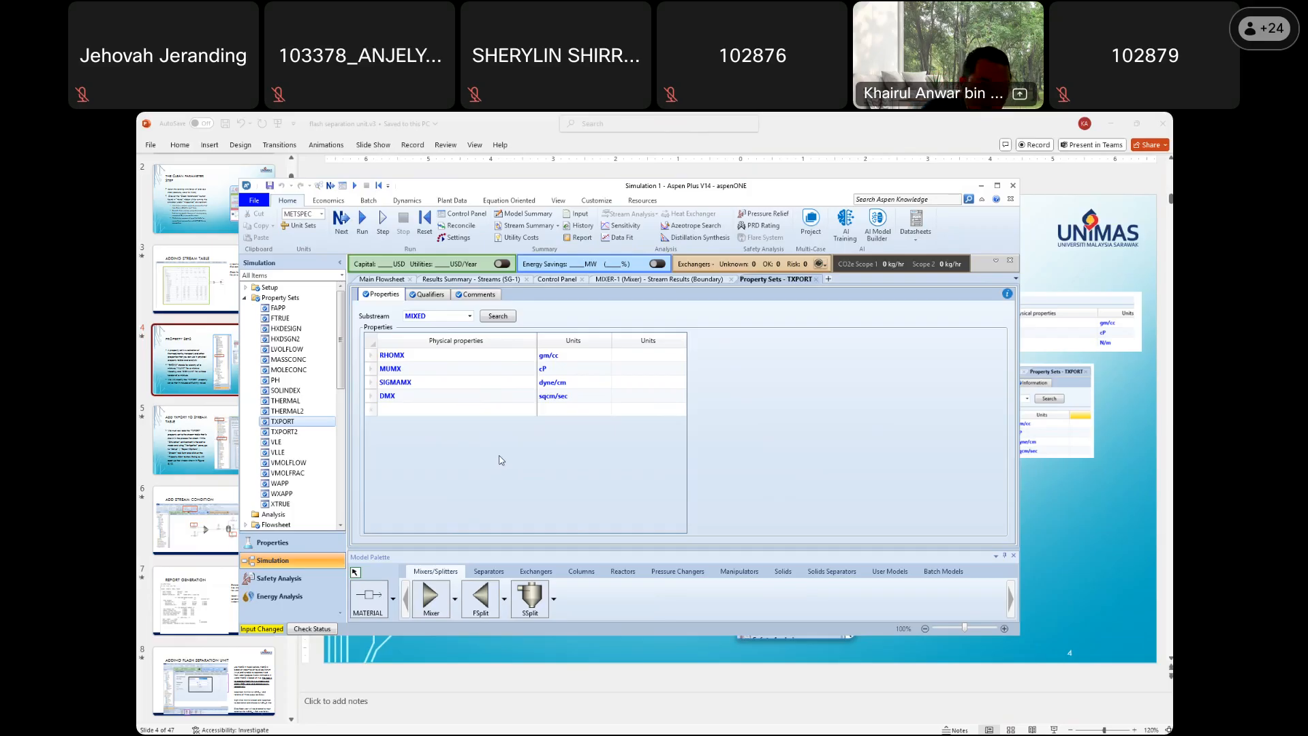
# Include the TXPORT property set in the stream report through the Setup report options
pyautogui.doubleClick(266, 289)
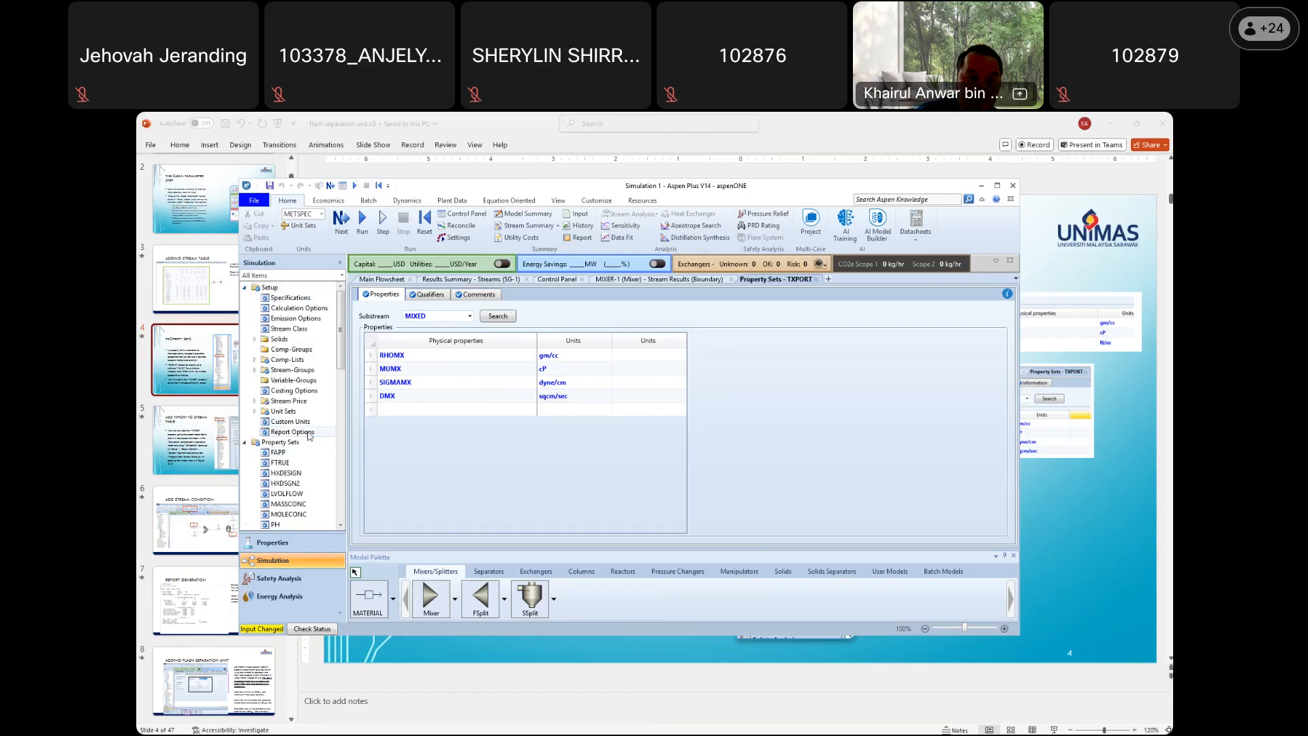
pyautogui.click(297, 434)
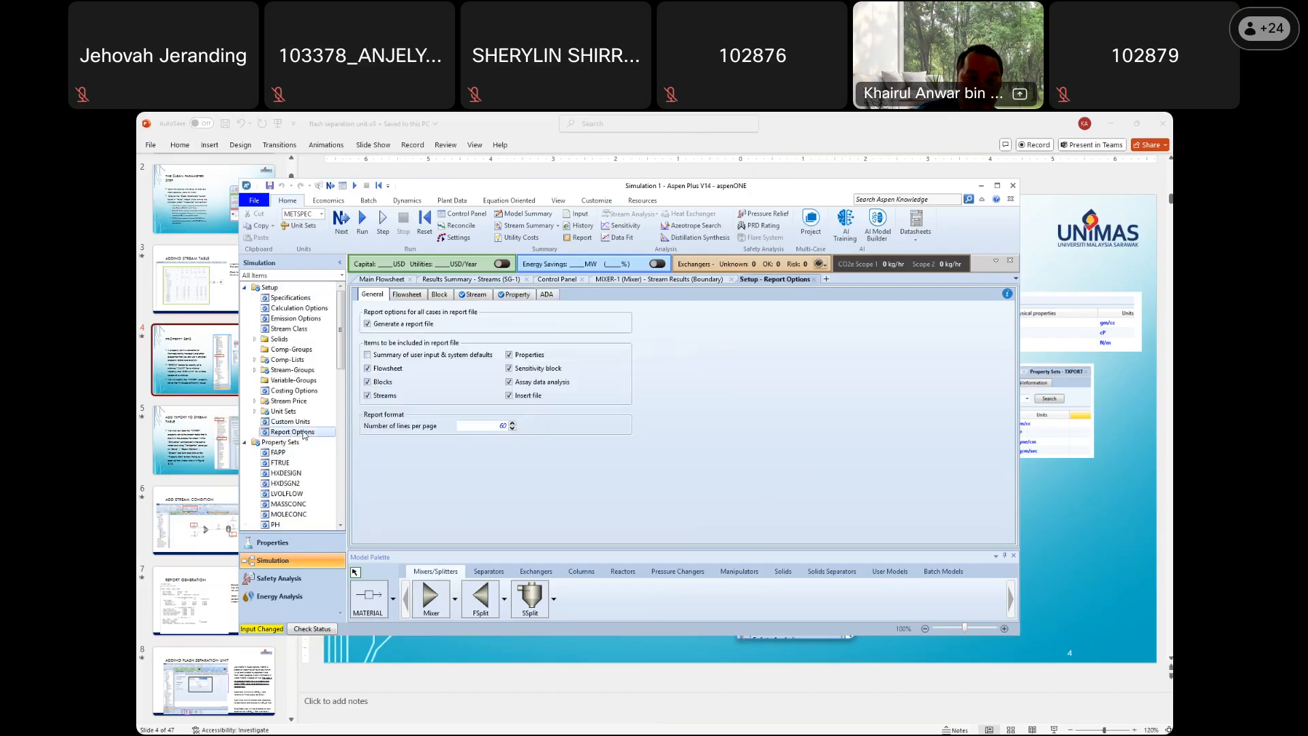
pyautogui.click(478, 296)
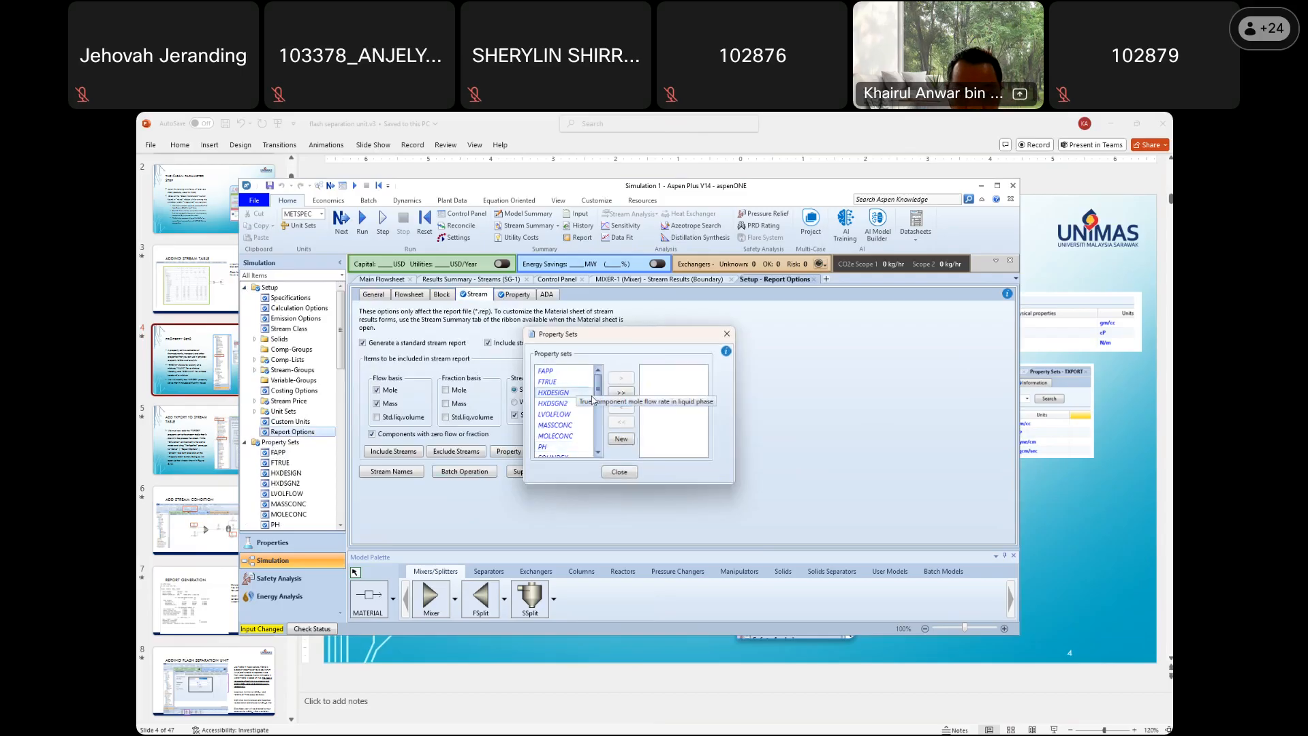
pyautogui.scroll(-3, 596, 406)
pyautogui.moveTo(602, 417); pyautogui.dragTo(602, 421)
pyautogui.click(555, 417)
pyautogui.click(620, 380)
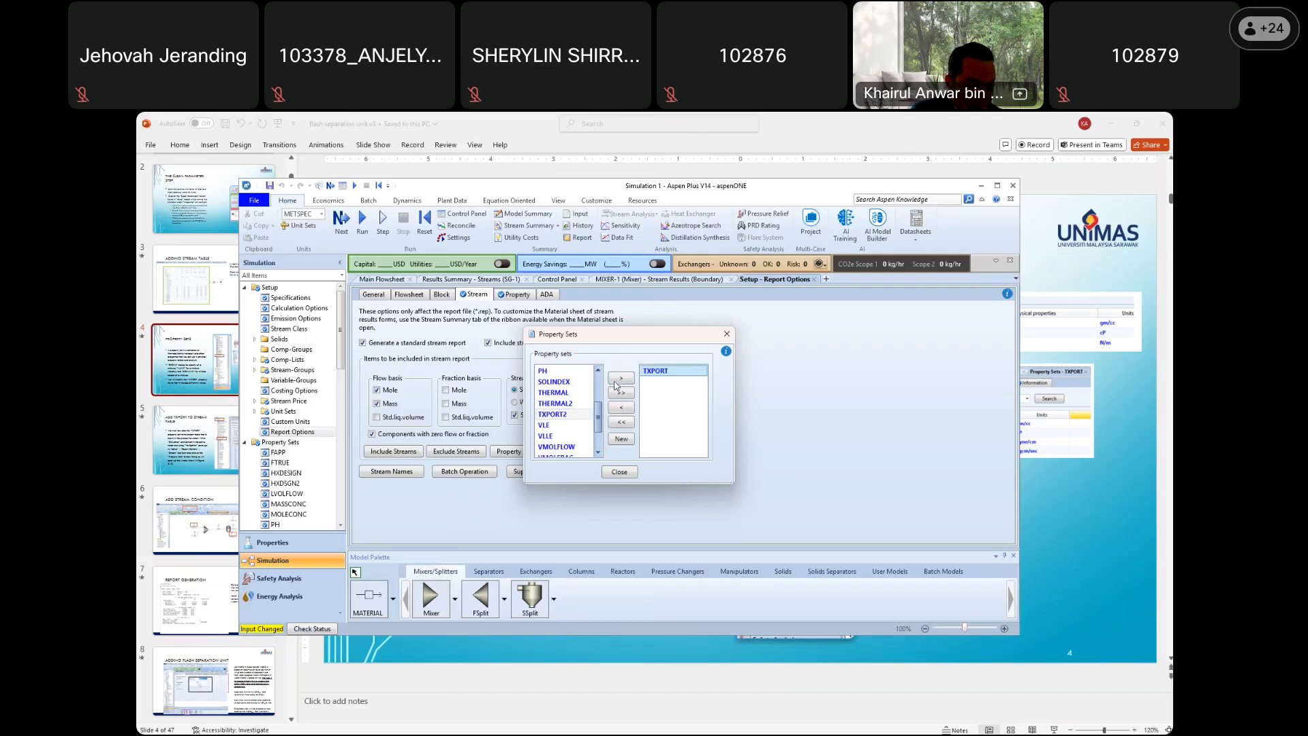
pyautogui.click(620, 472)
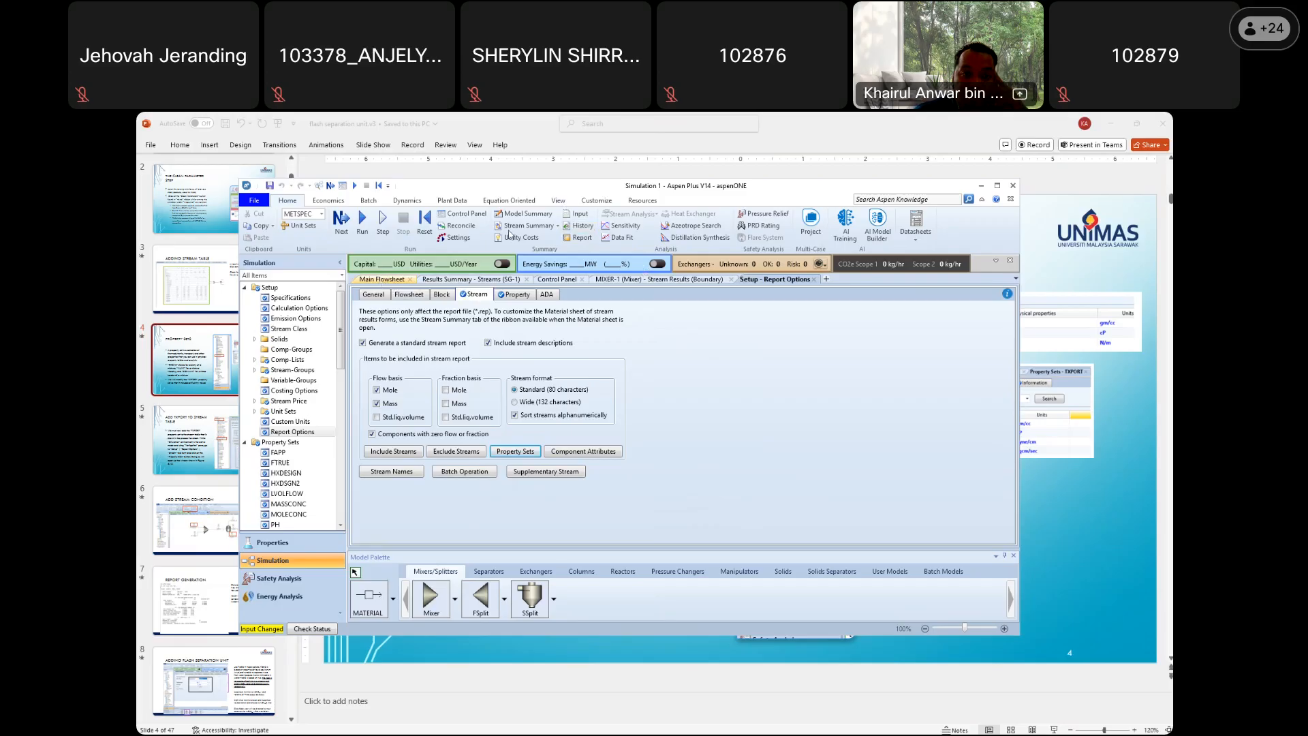
# Return to the main flowsheet and examine MIXER-1 with its inlet and outlet streams up close
pyautogui.click(559, 201)
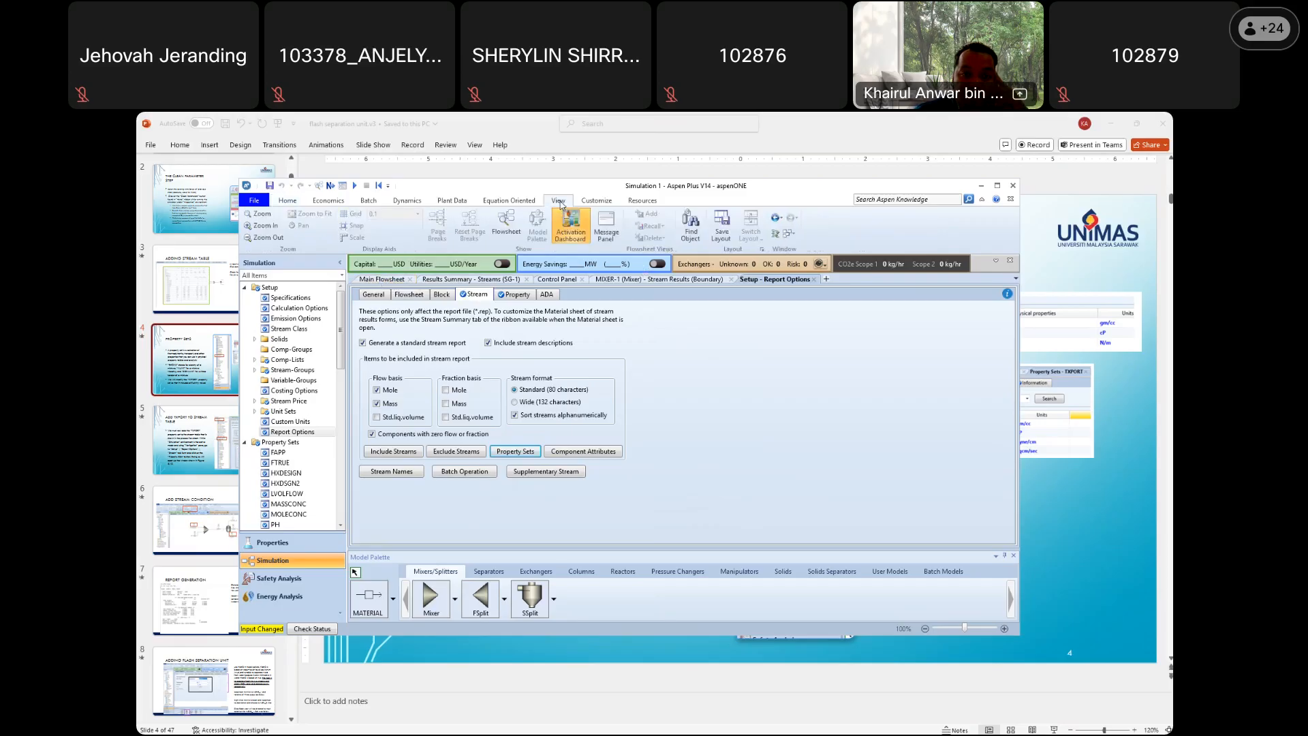
pyautogui.click(505, 225)
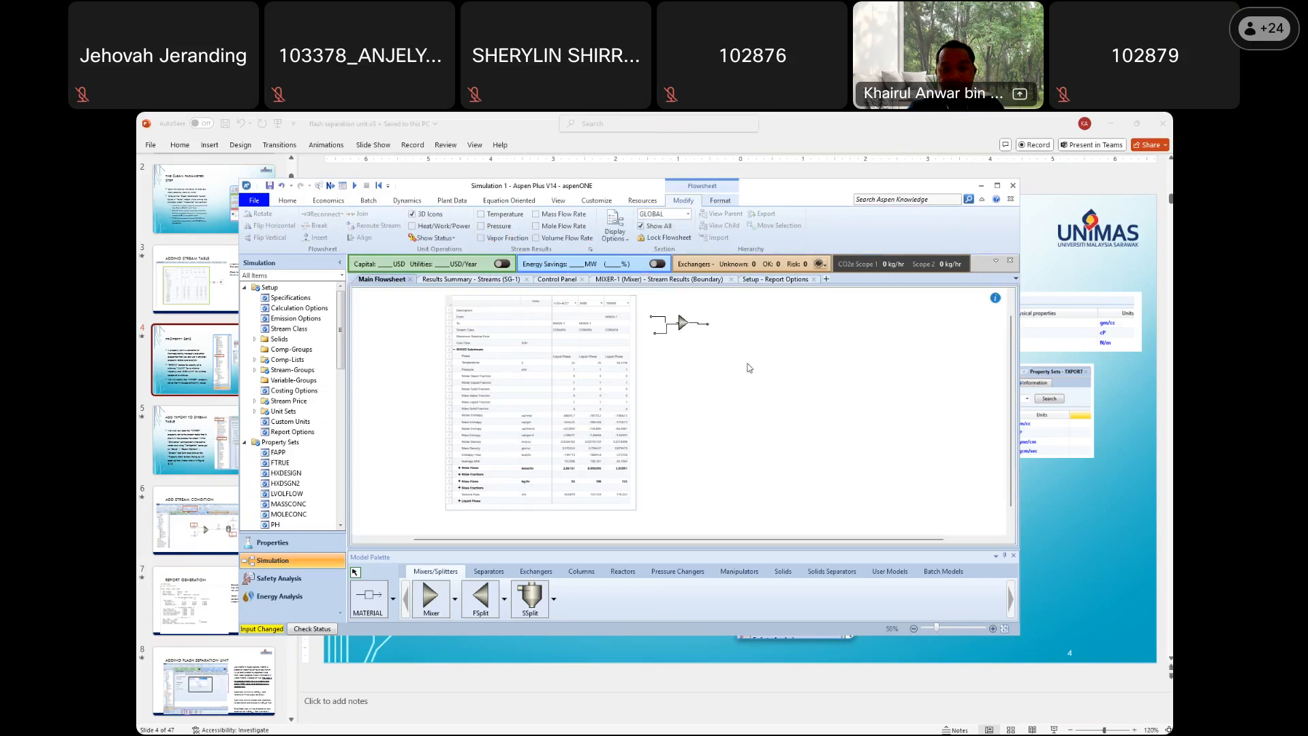
pyautogui.scroll(2, 729, 359)
pyautogui.scroll(-1, 766, 376)
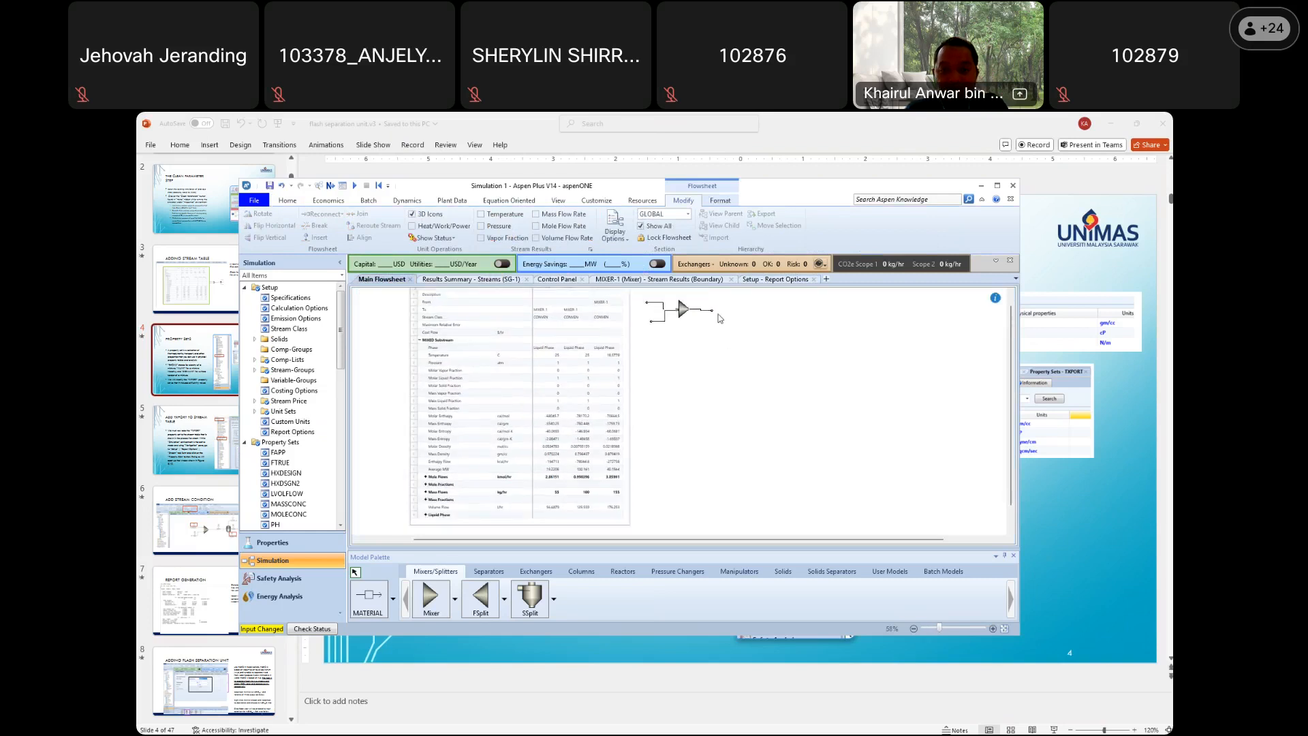
pyautogui.moveTo(635, 293); pyautogui.dragTo(723, 345)
pyautogui.click(722, 340)
pyautogui.click(906, 407)
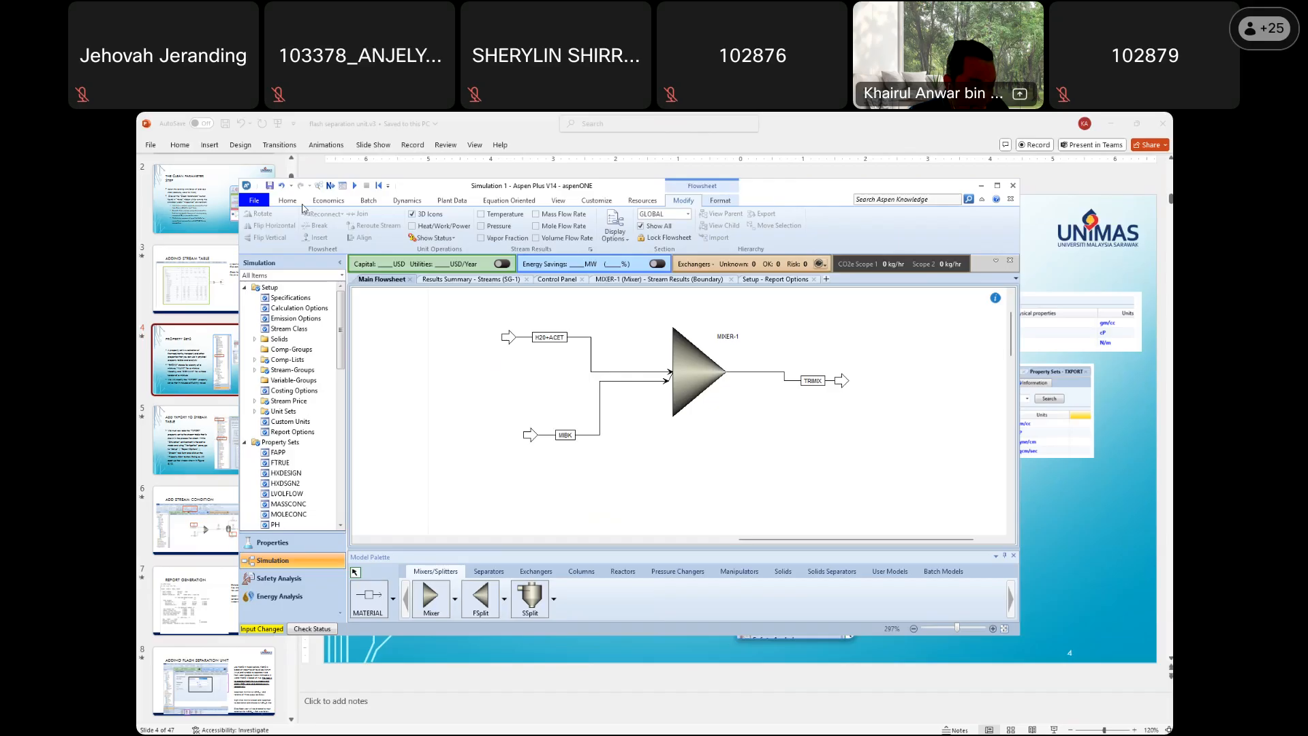
# Show stream temperature and pressure on the flowsheet, run the simulation and return to the main flowsheet
pyautogui.click(481, 227)
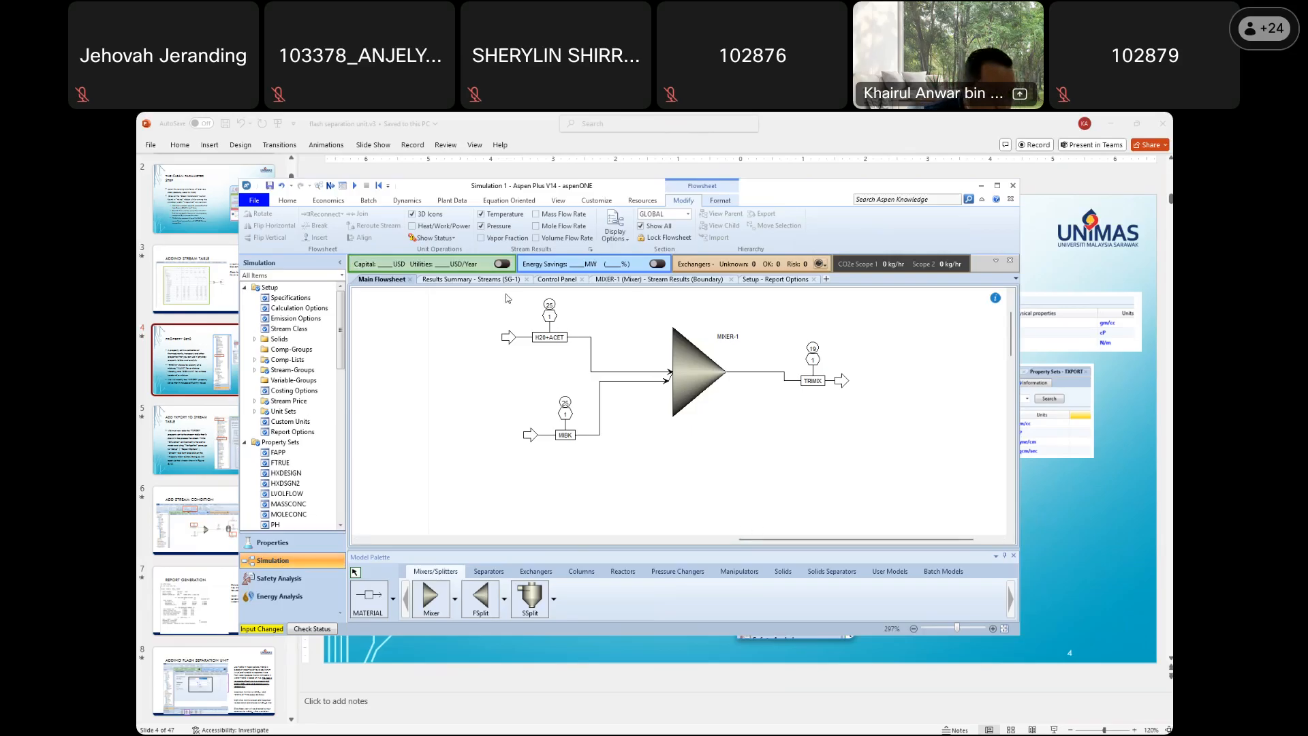
pyautogui.click(285, 201)
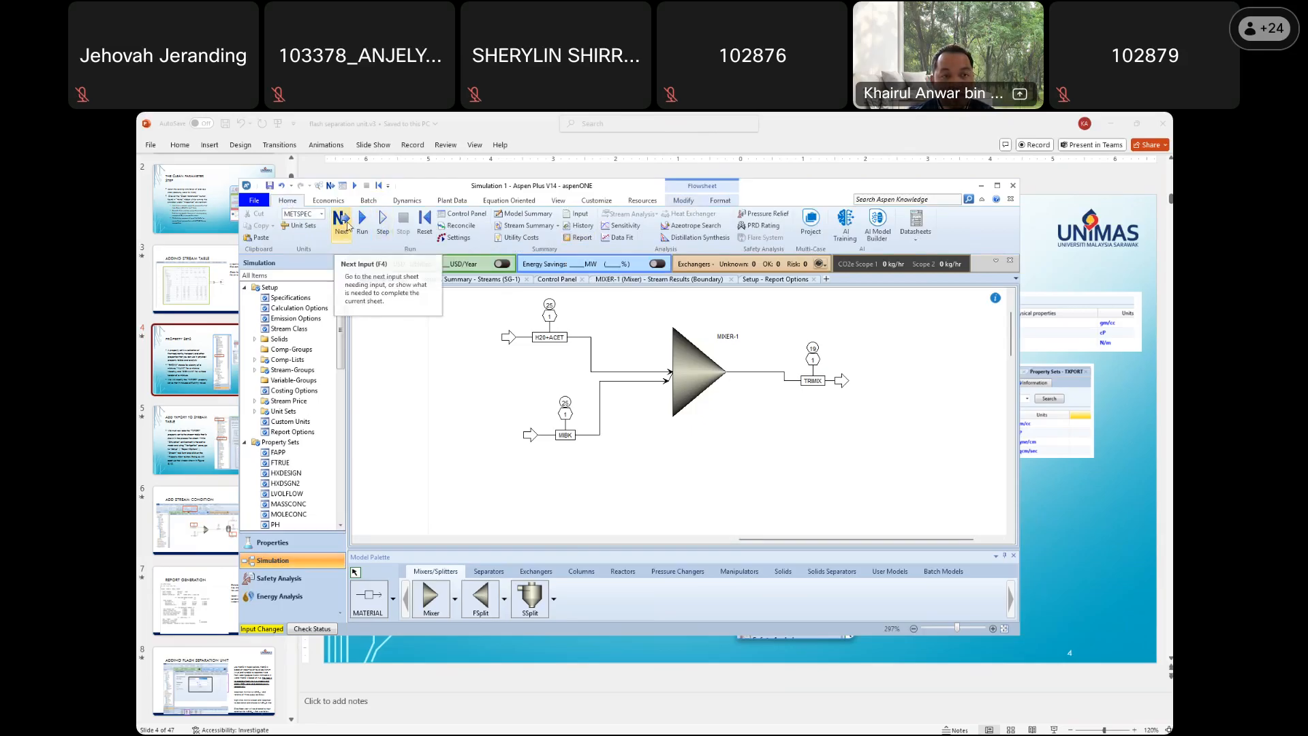
pyautogui.click(346, 227)
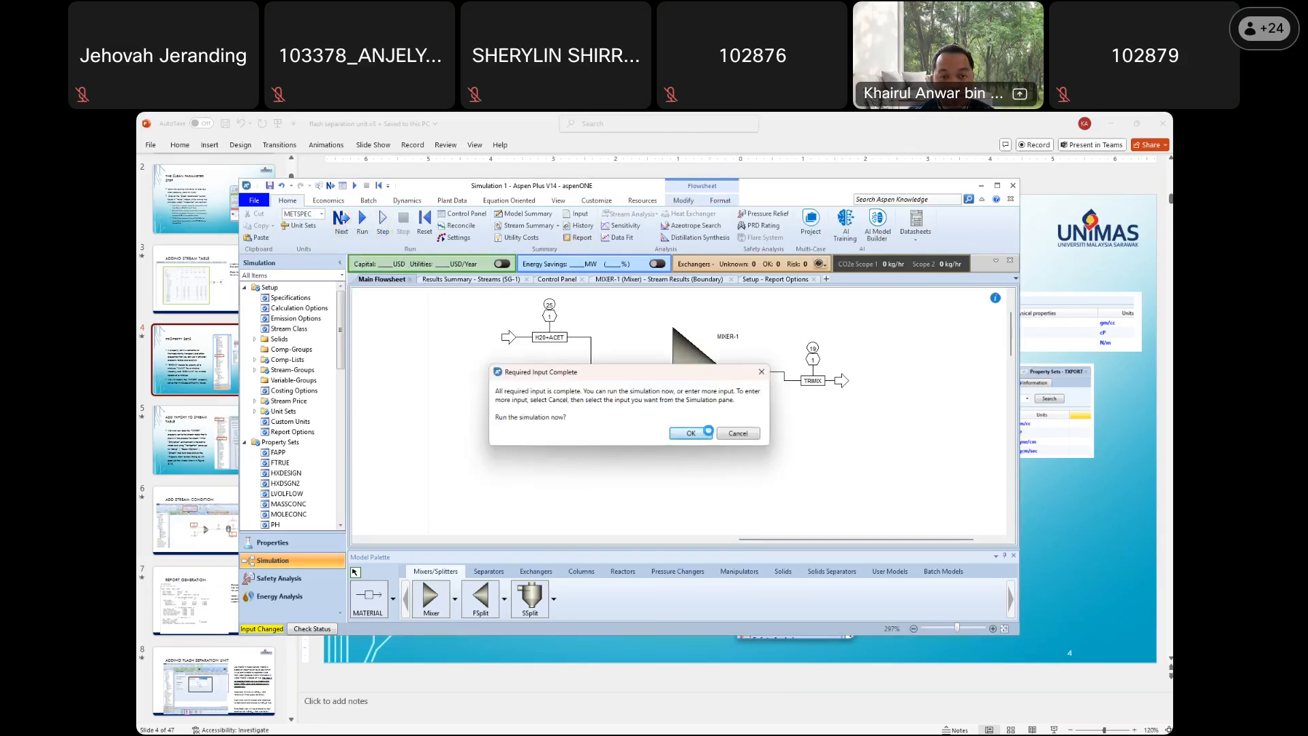
pyautogui.click(708, 431)
pyautogui.click(380, 279)
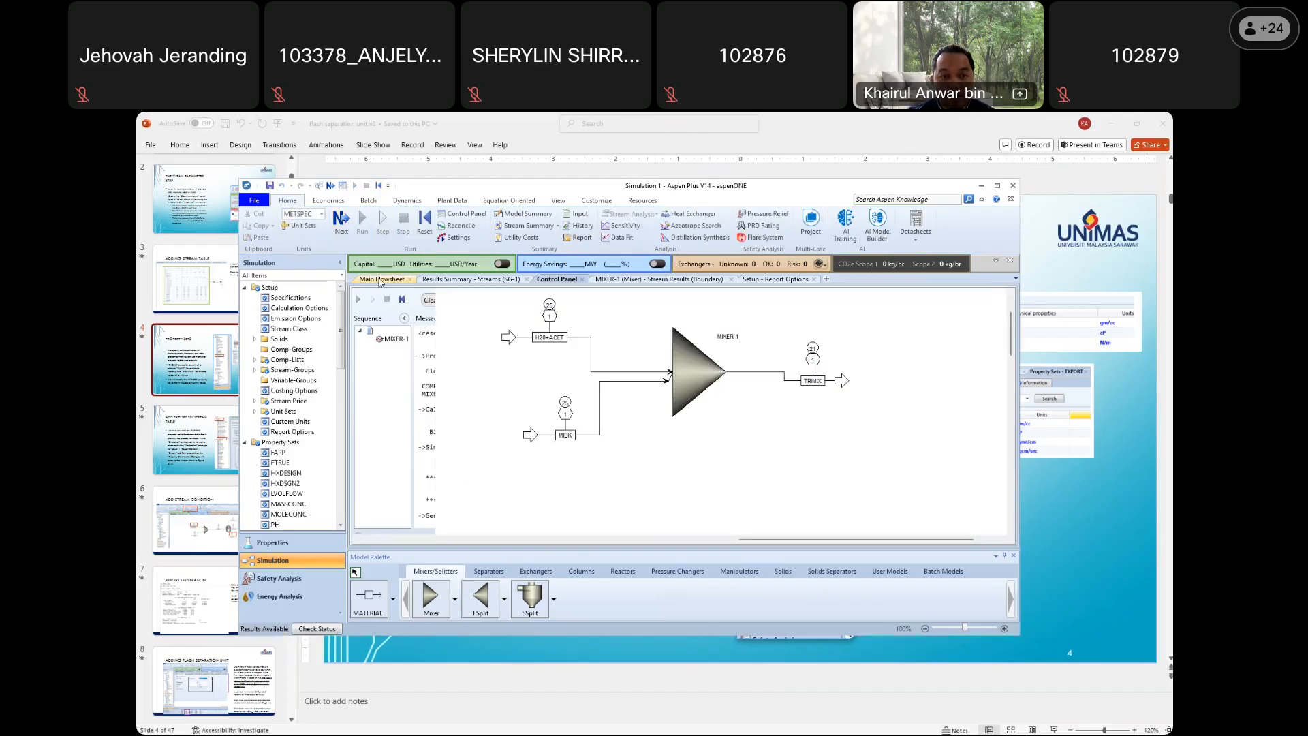
# Open the report options and choose a Block report with all block IDs selected
pyautogui.click(581, 237)
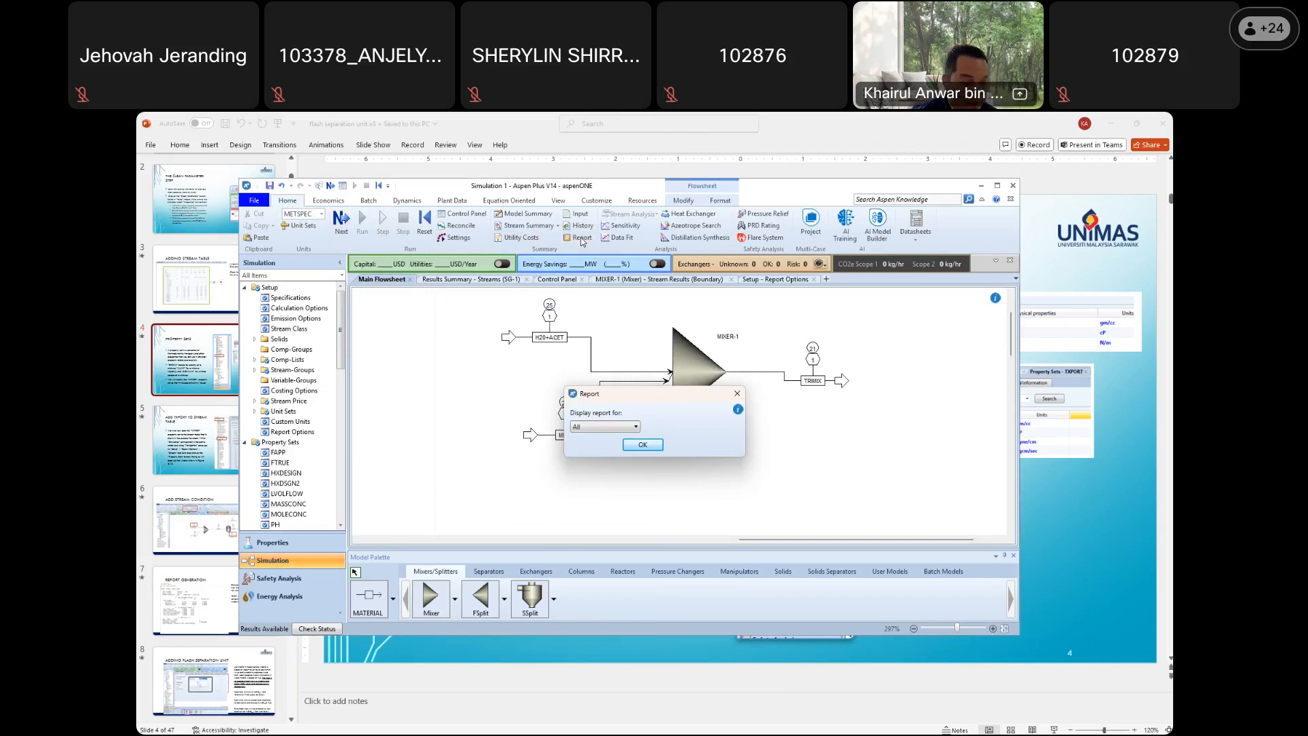
pyautogui.click(627, 427)
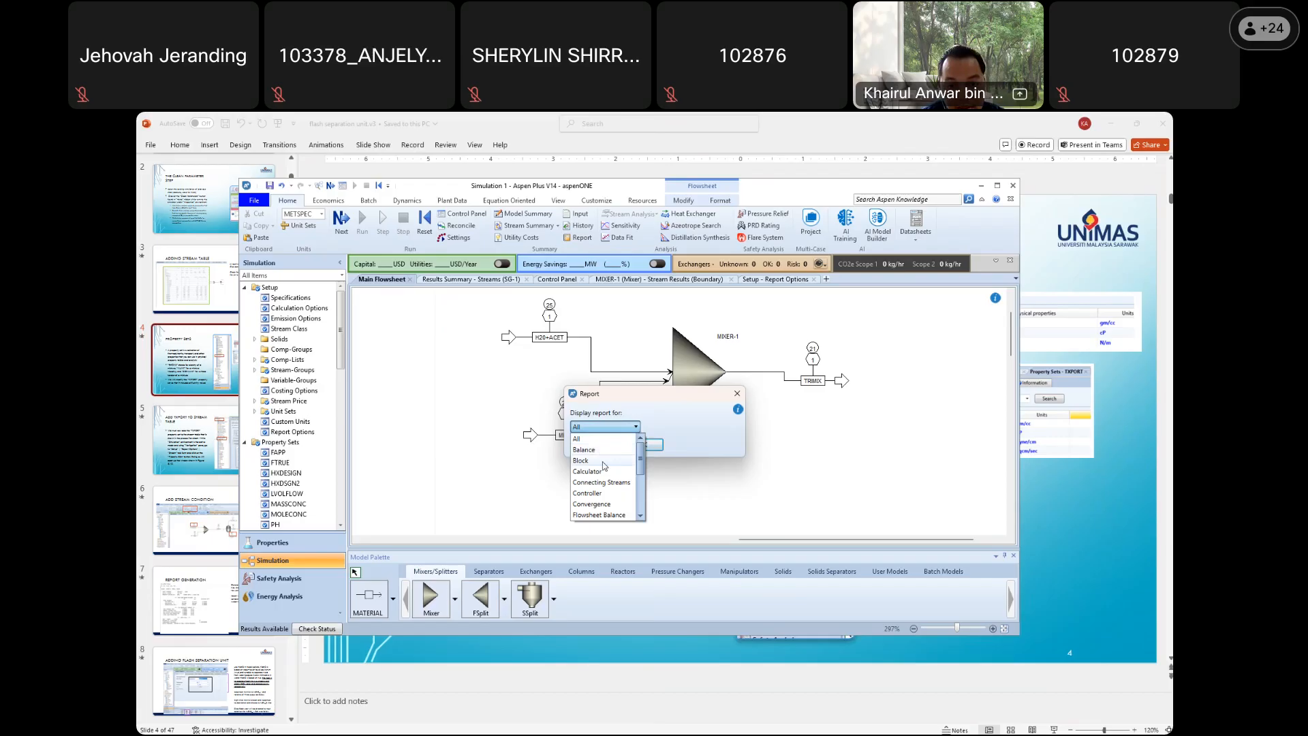
pyautogui.moveTo(641, 457)
pyautogui.mouseDown()
pyautogui.moveTo(648, 512)
pyautogui.moveTo(644, 431)
pyautogui.mouseUp()
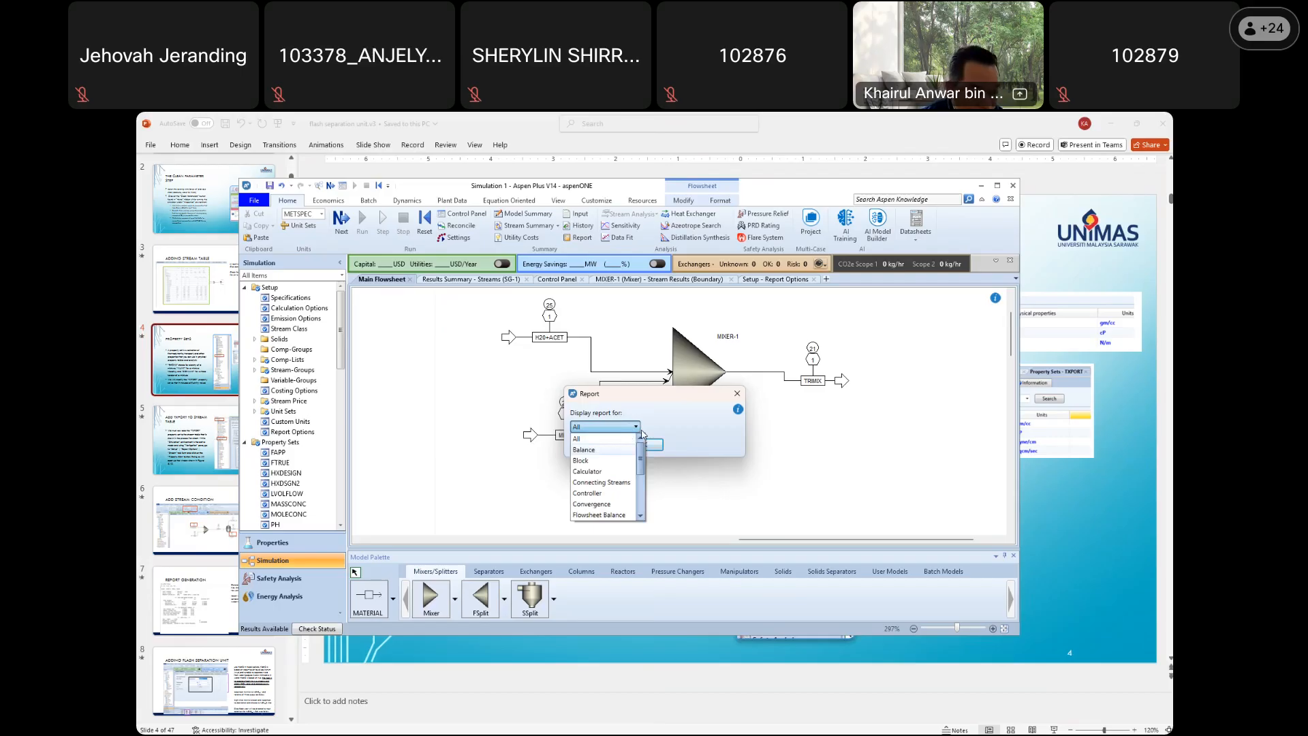
pyautogui.click(595, 462)
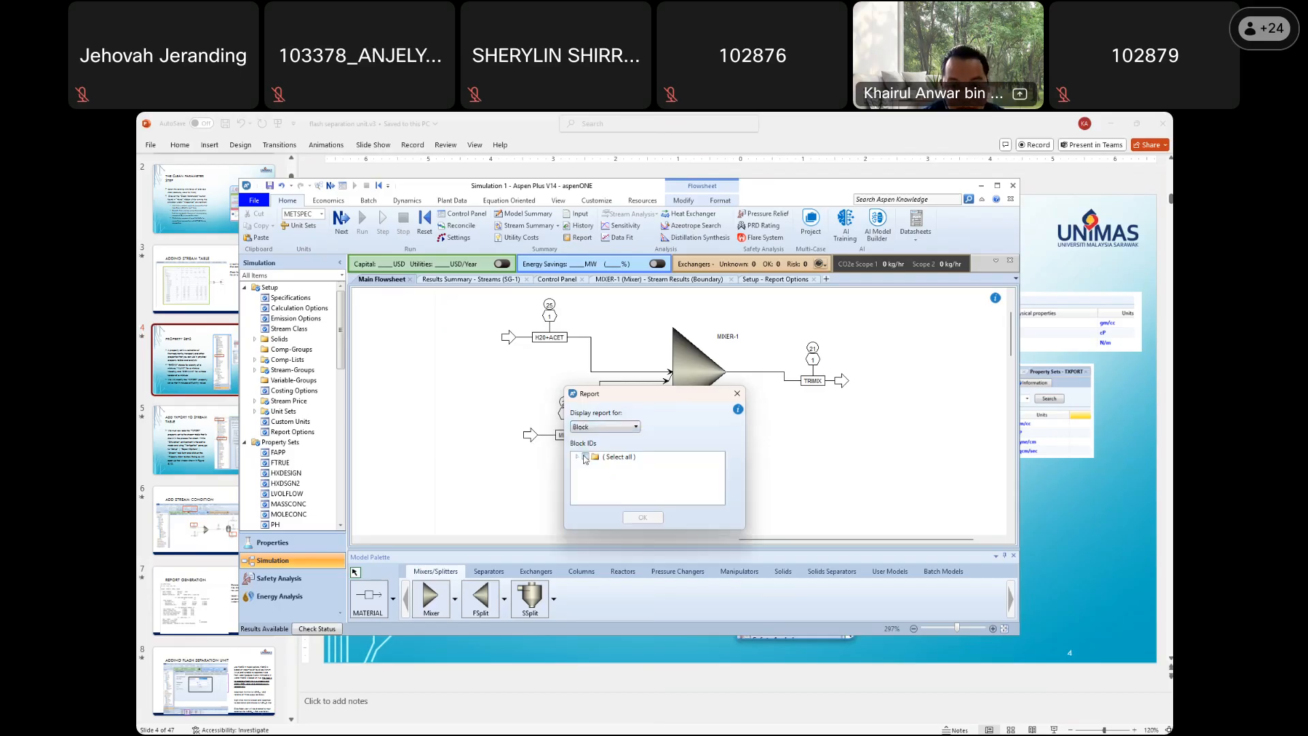
pyautogui.click(598, 466)
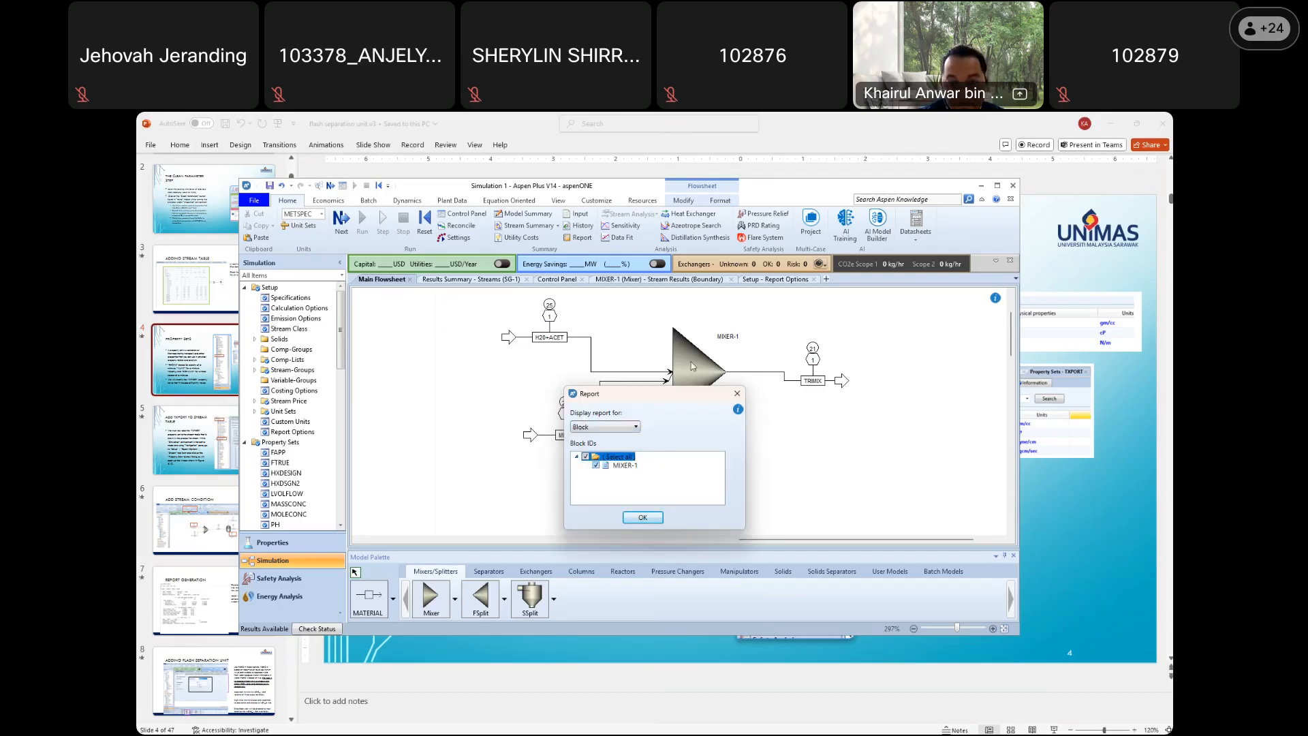
# Switch the report scope from Block back to All
pyautogui.click(637, 428)
pyautogui.click(640, 441)
pyautogui.click(640, 441)
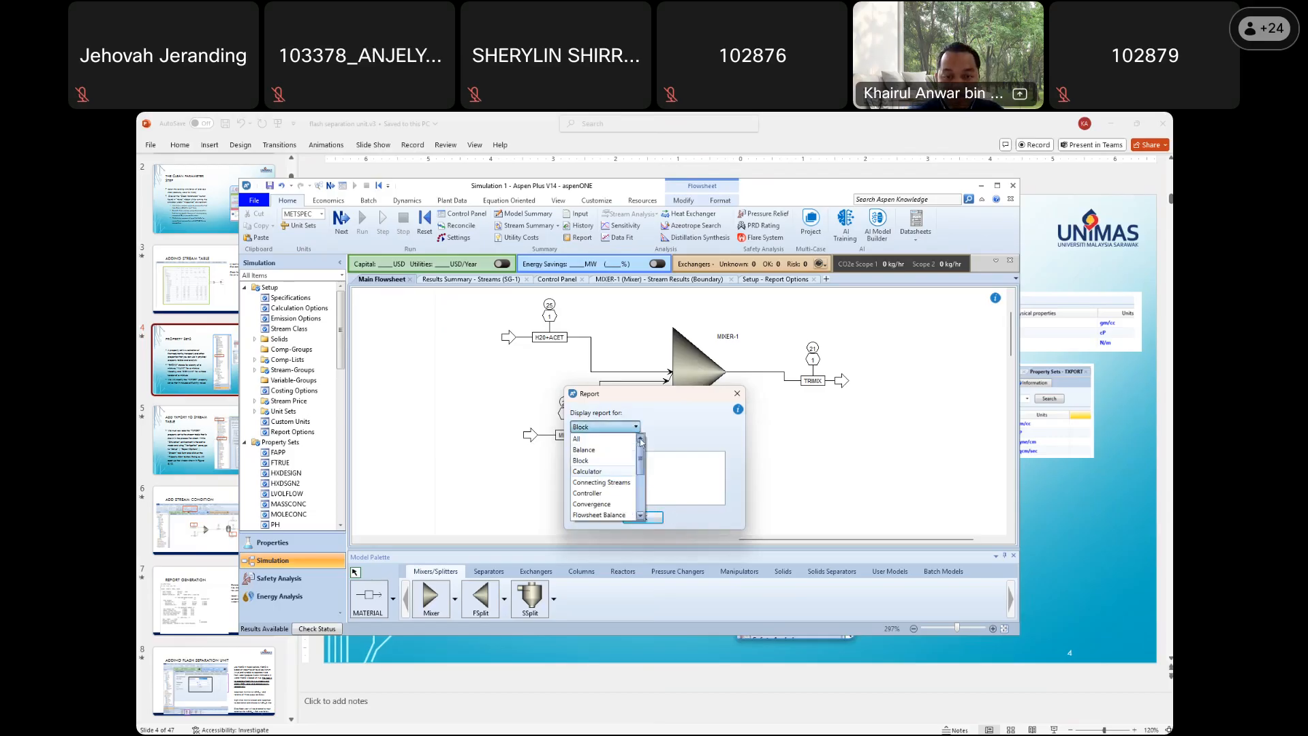
pyautogui.click(598, 440)
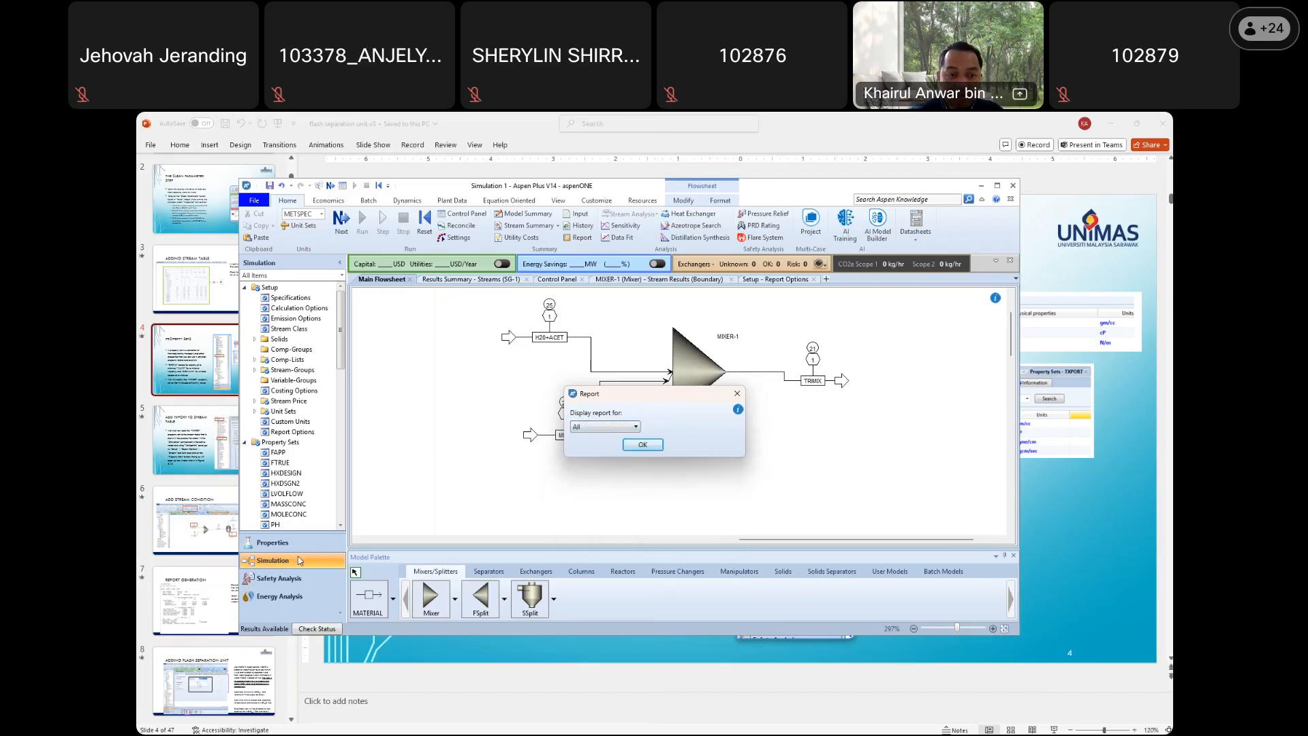
# Generate the Block report for MIXER-1
pyautogui.click(637, 428)
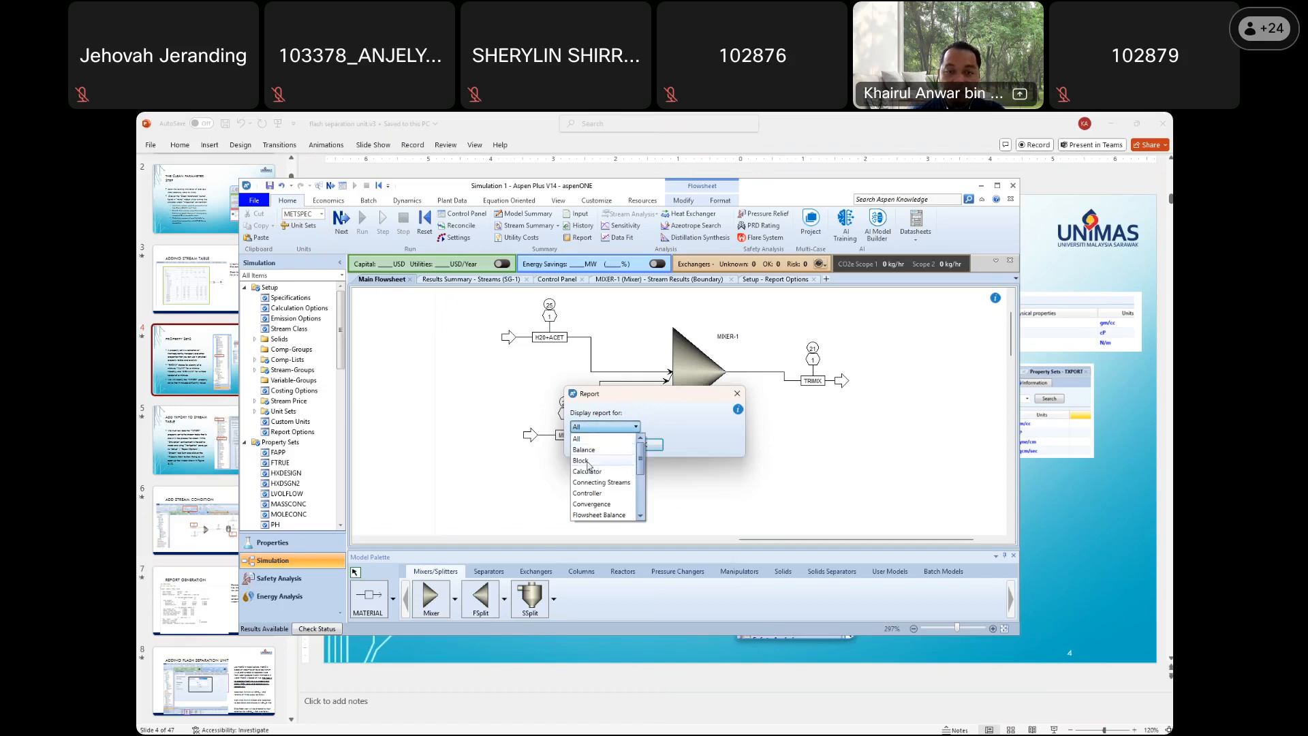
pyautogui.click(588, 461)
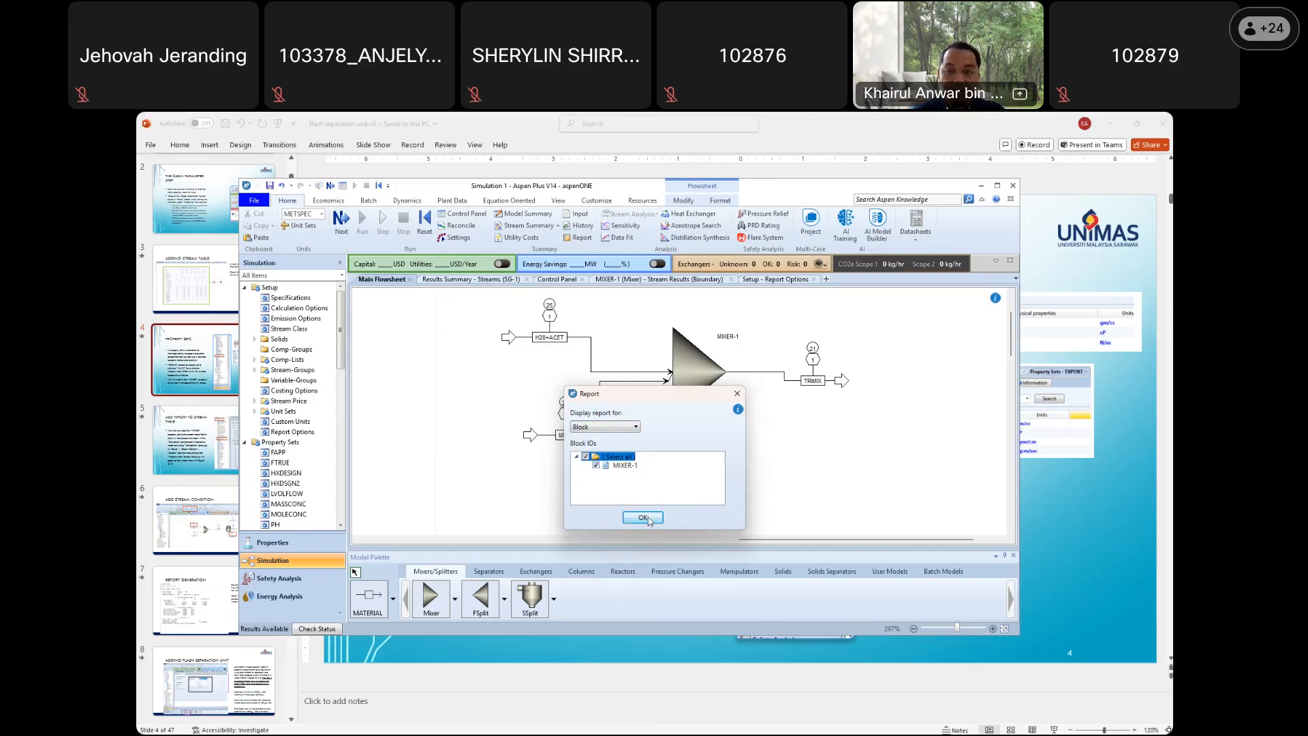
pyautogui.click(644, 519)
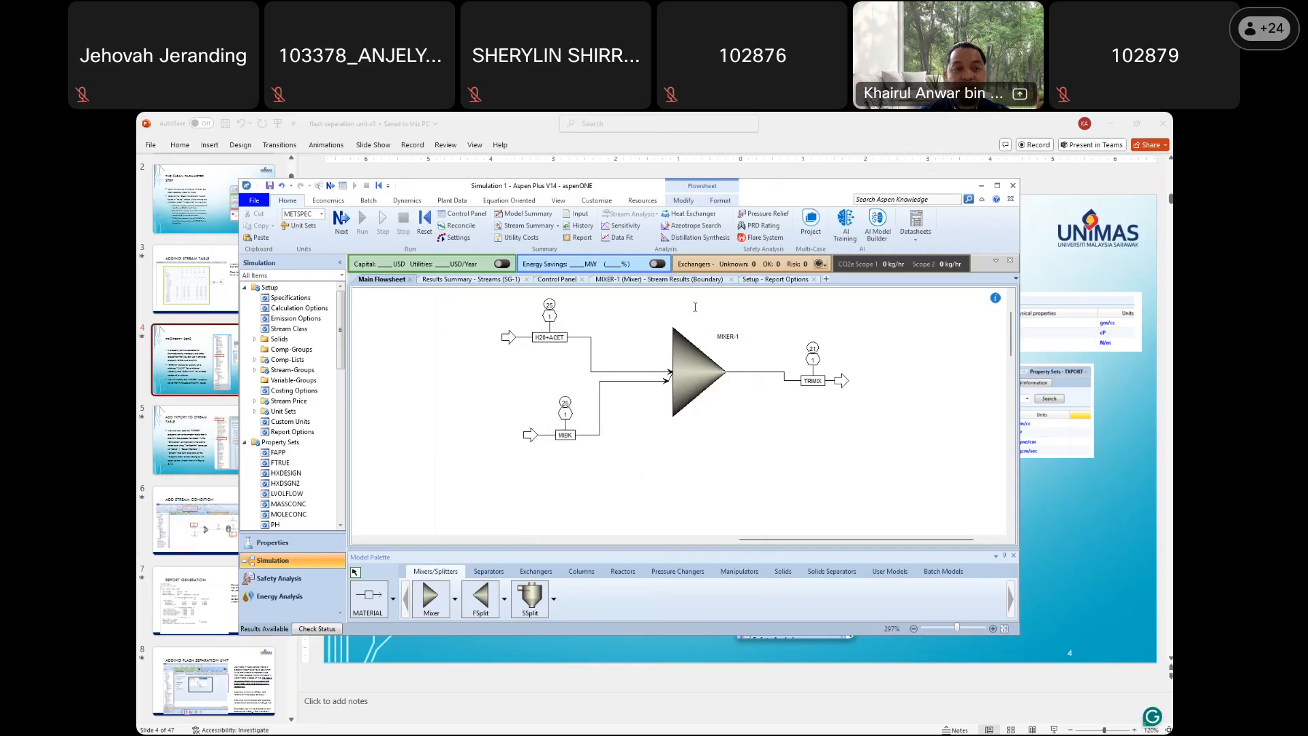
# In the Properties environment, run Property Analysis / Setup and generate its report
pyautogui.click(282, 543)
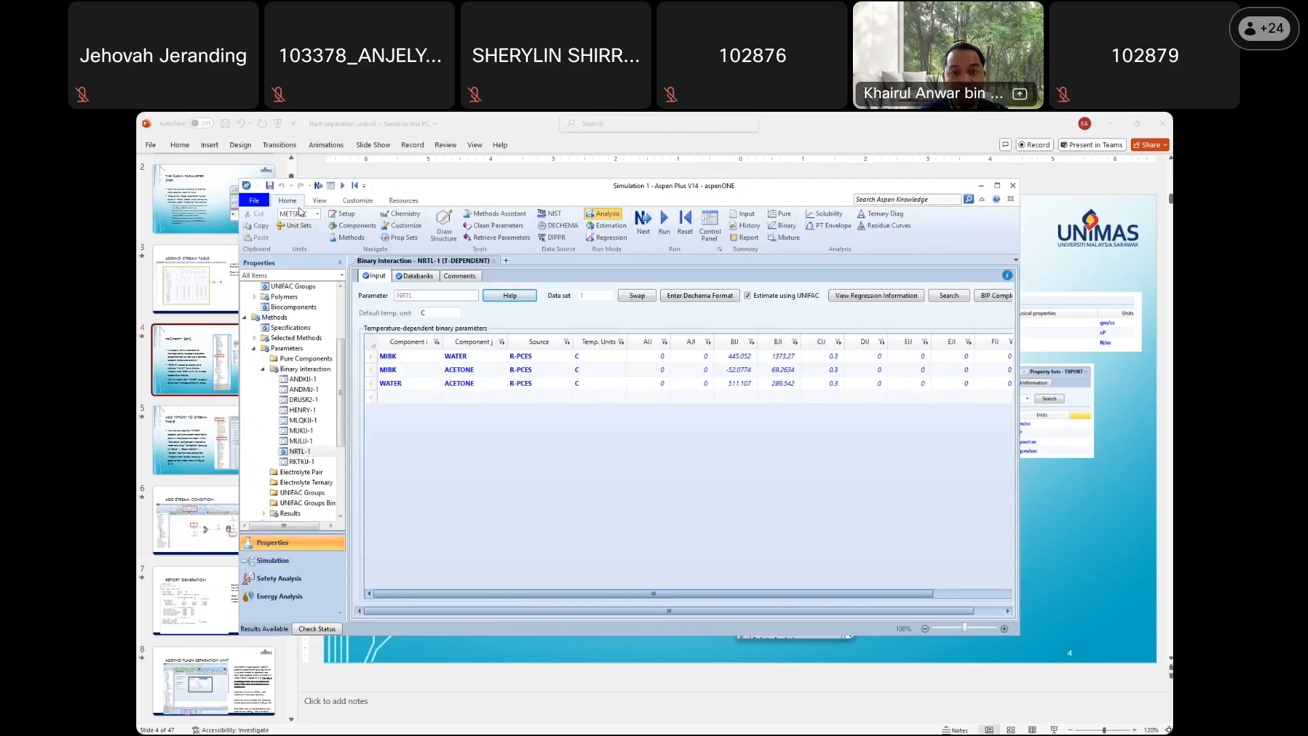
pyautogui.click(760, 238)
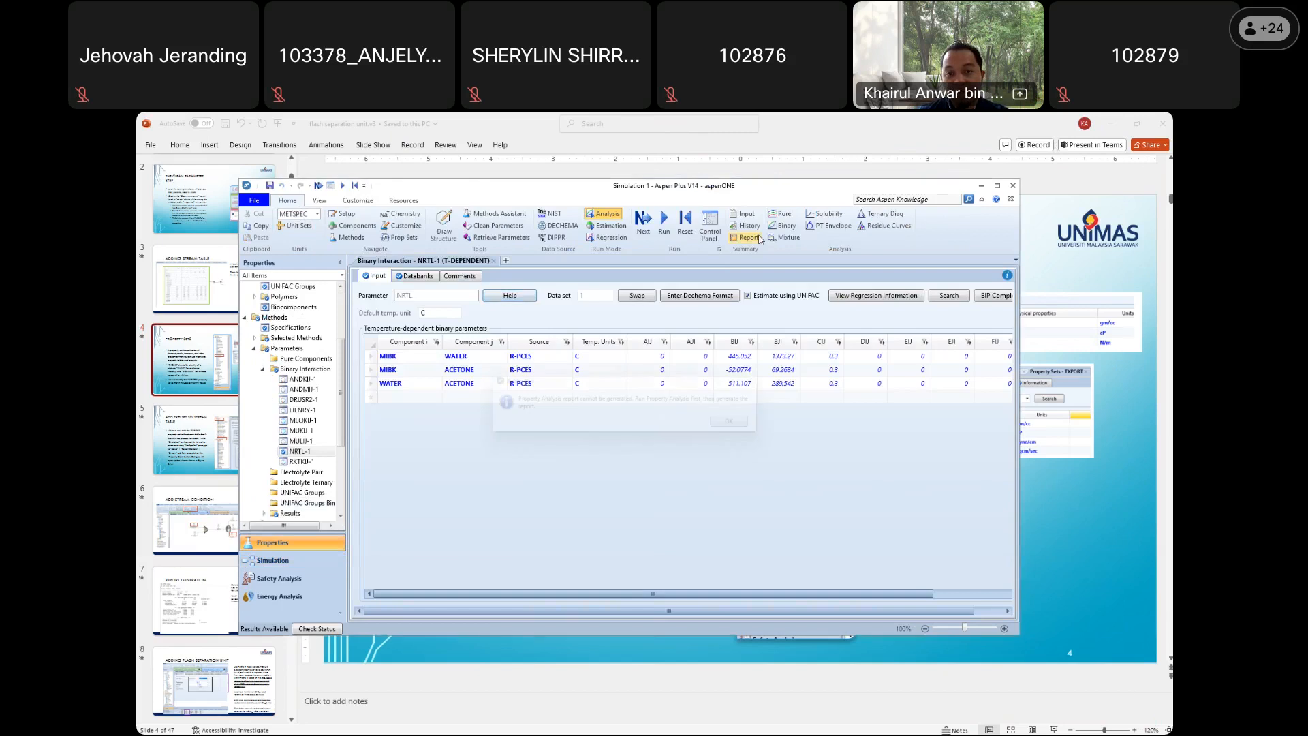
pyautogui.click(750, 425)
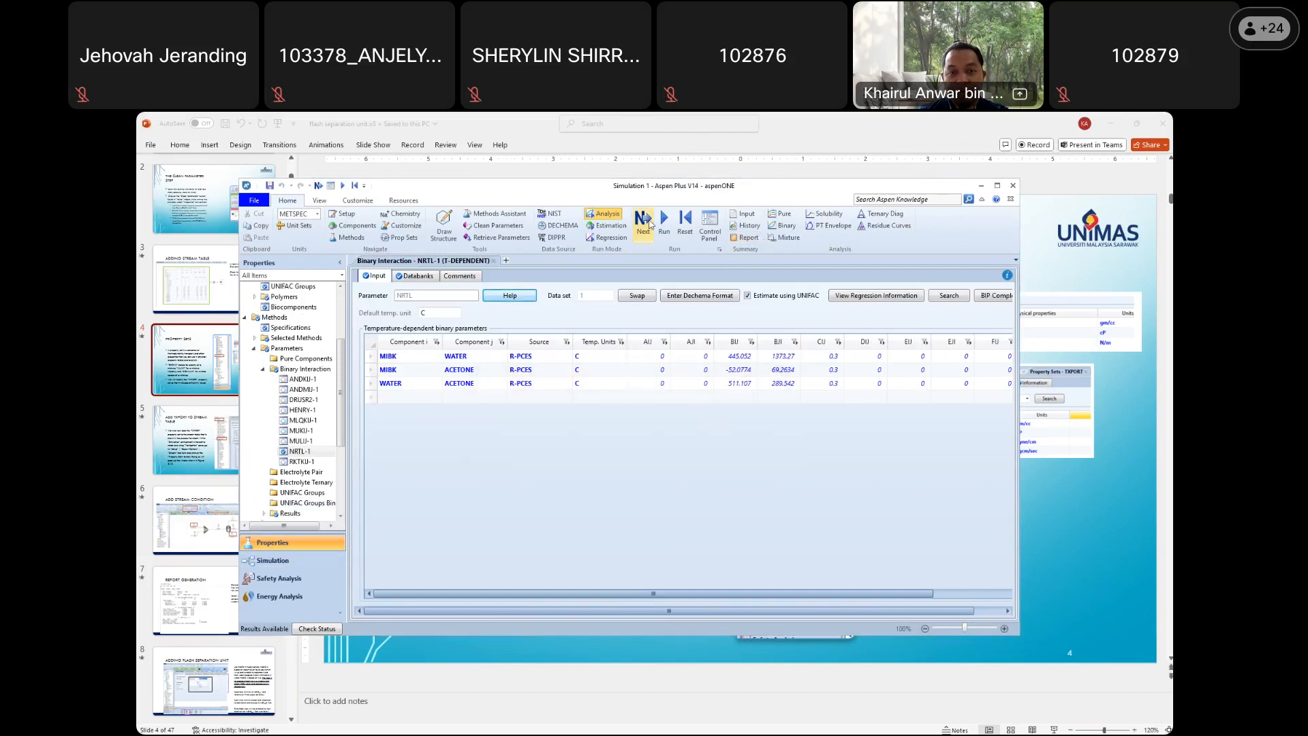
pyautogui.click(644, 222)
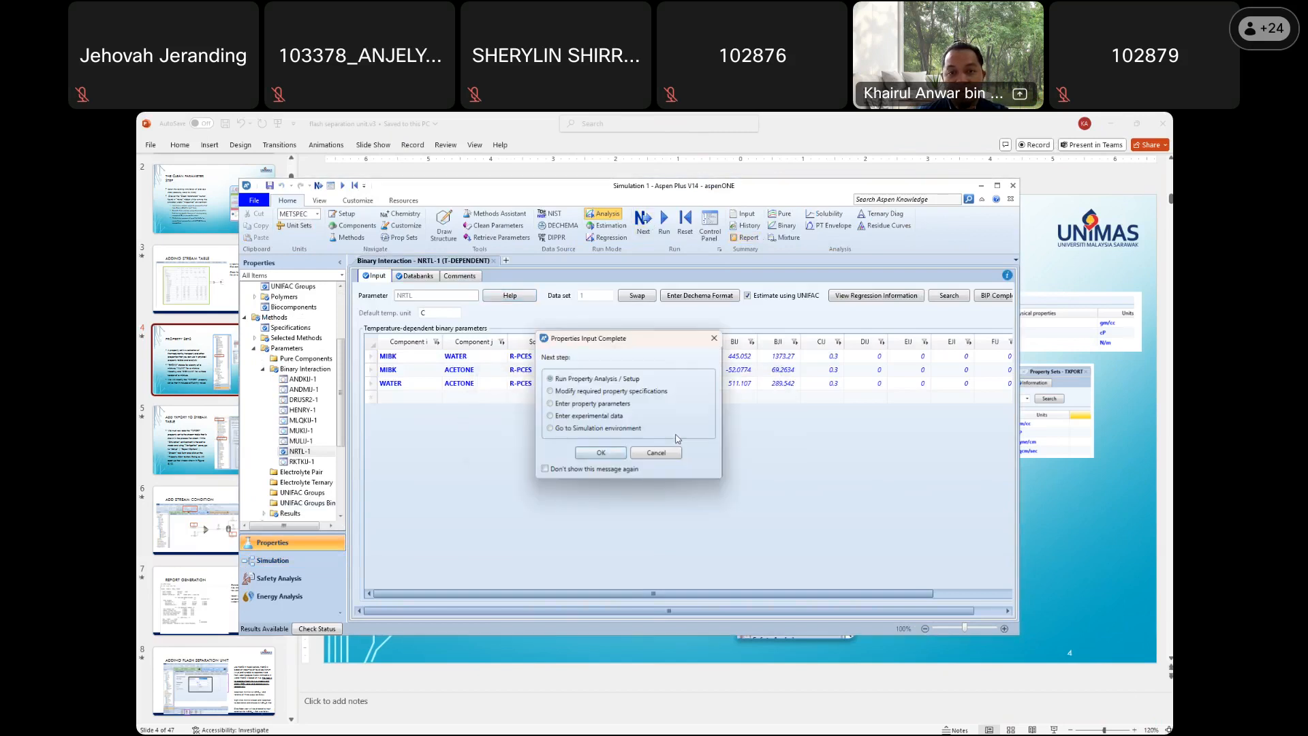
pyautogui.click(602, 453)
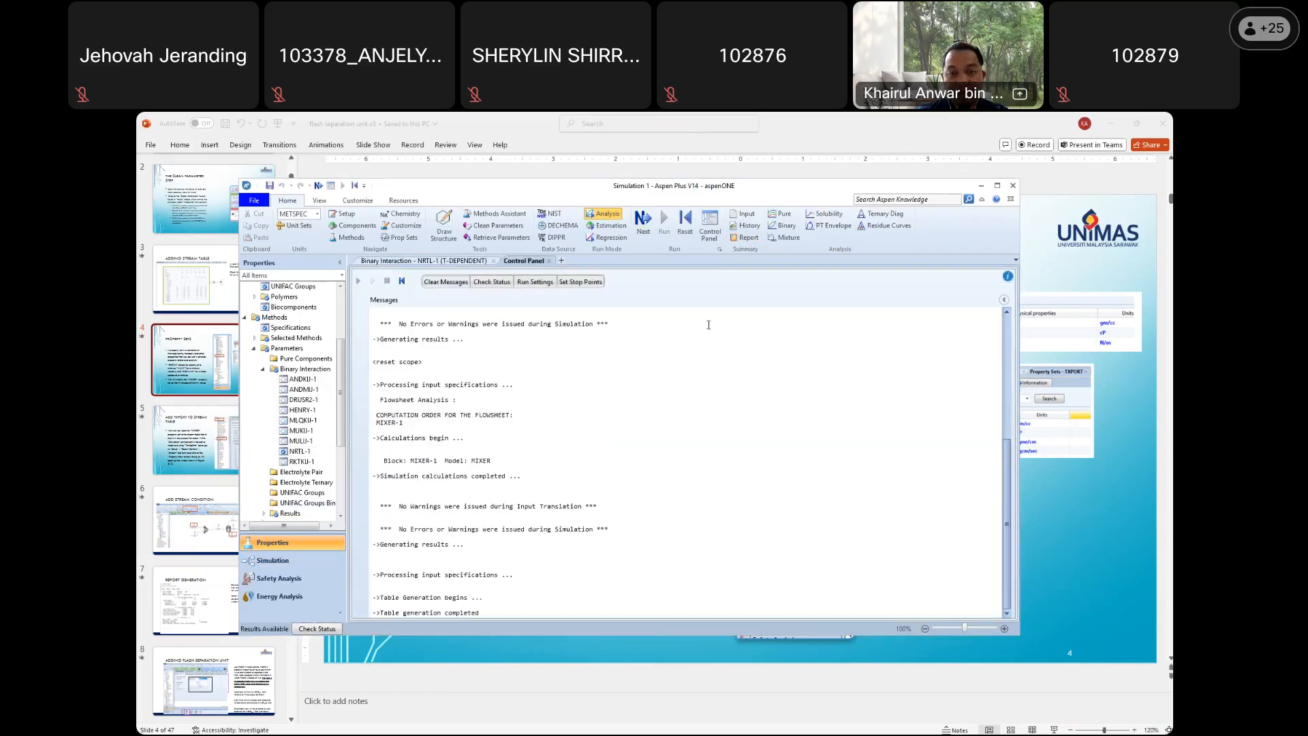
pyautogui.click(749, 236)
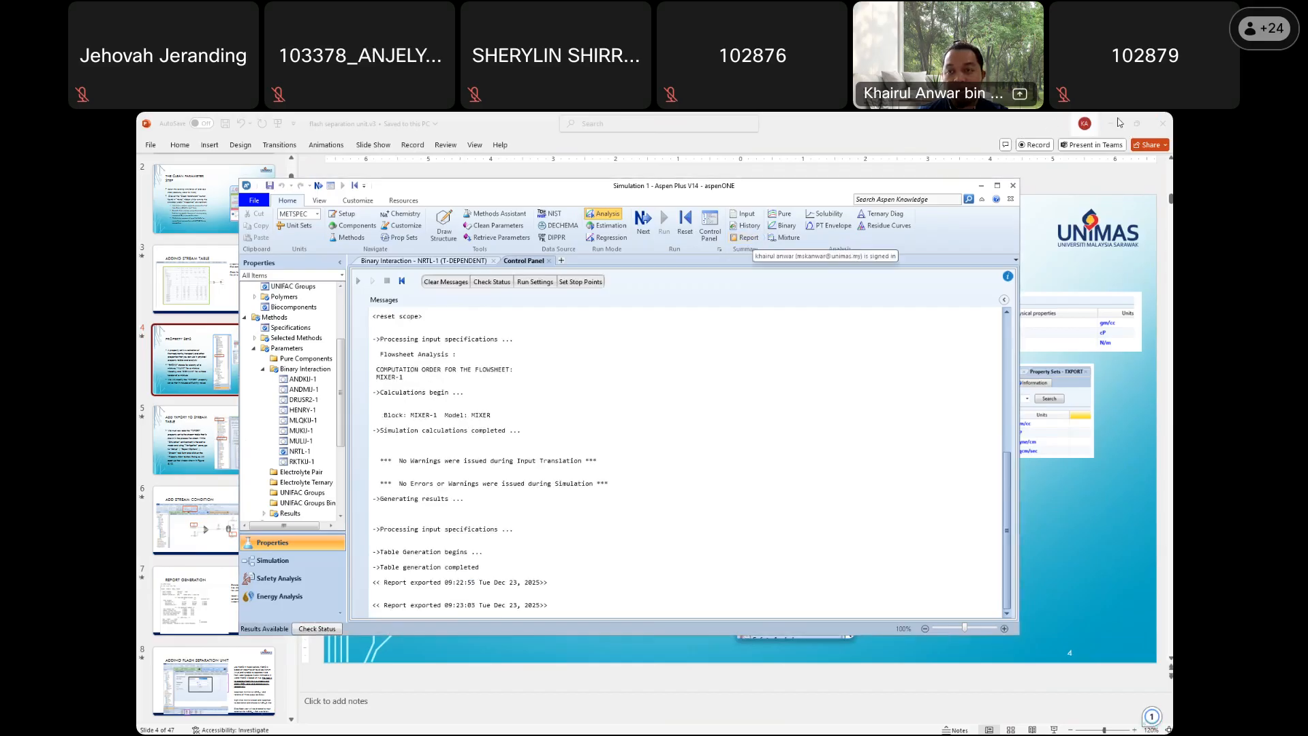
# Return to the Simulation environment and place a Flash3 separator named FLASH3-1 beyond the TRIMIX outlet stream of MIXER-1
pyautogui.click(272, 559)
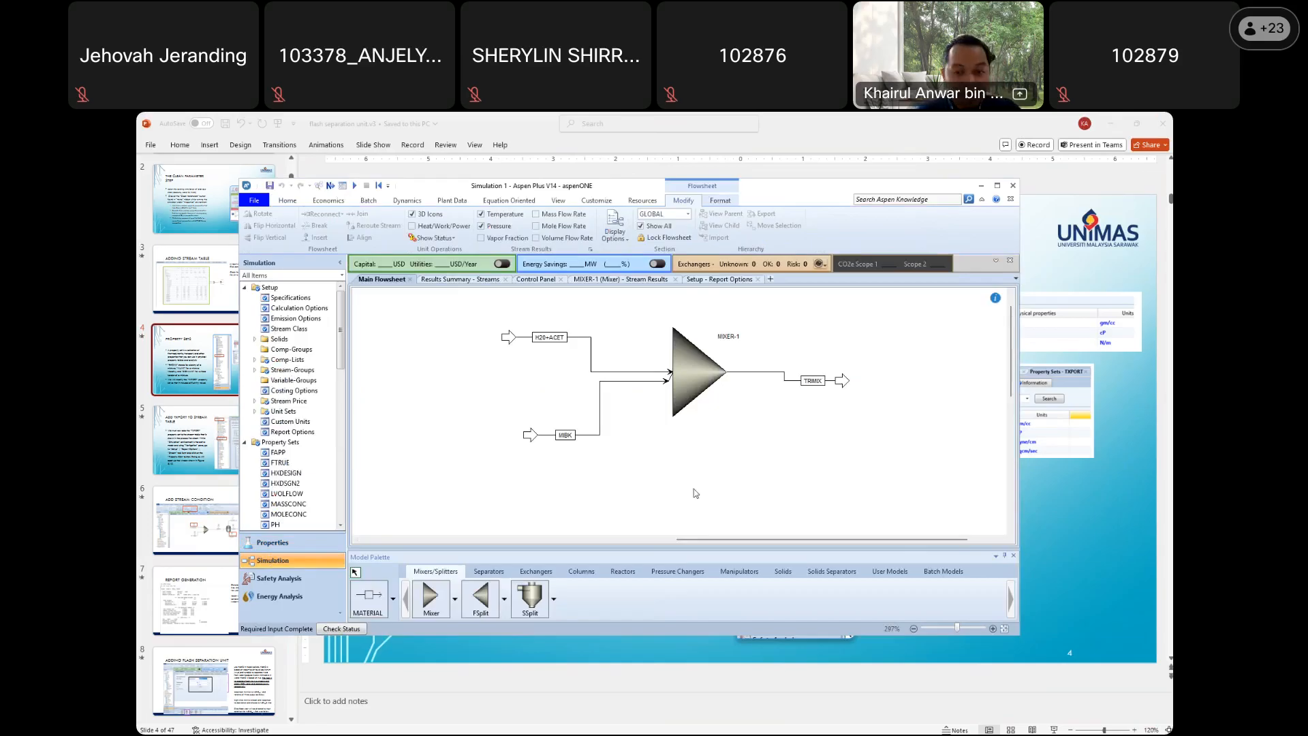
pyautogui.scroll(-1, 783, 489)
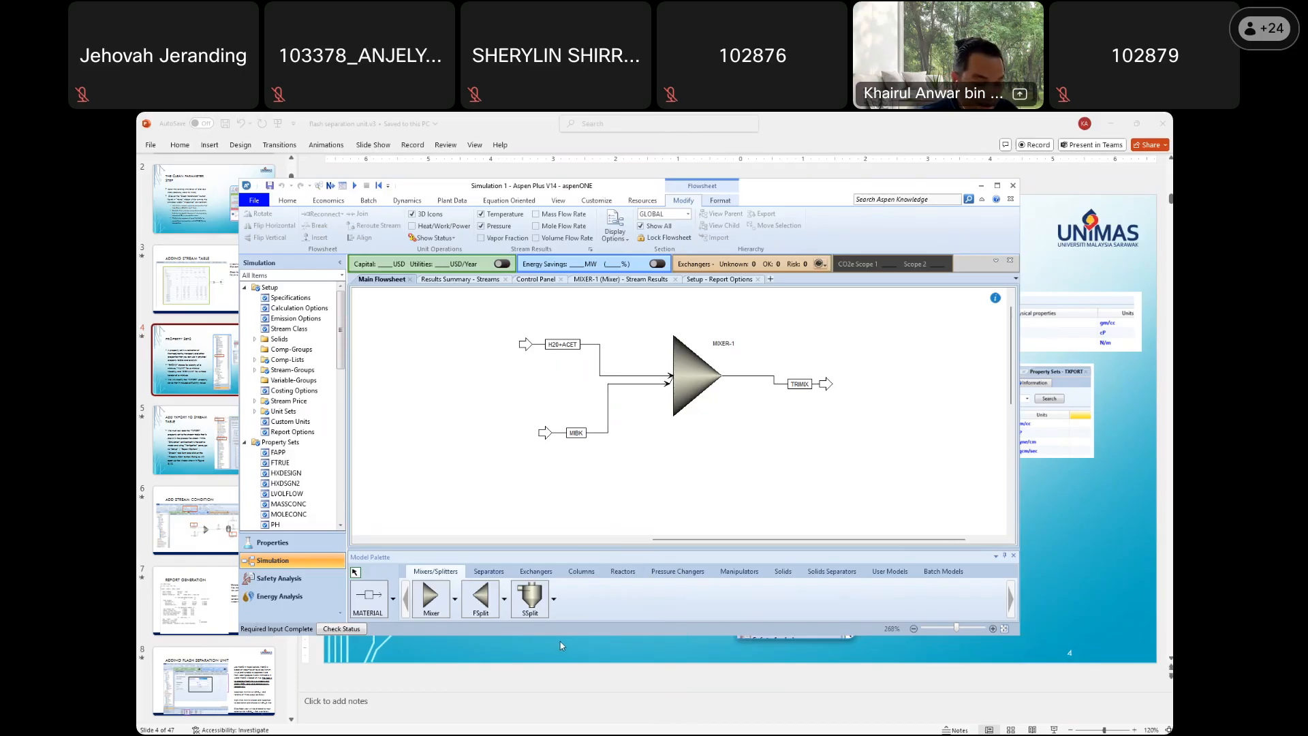
pyautogui.click(489, 571)
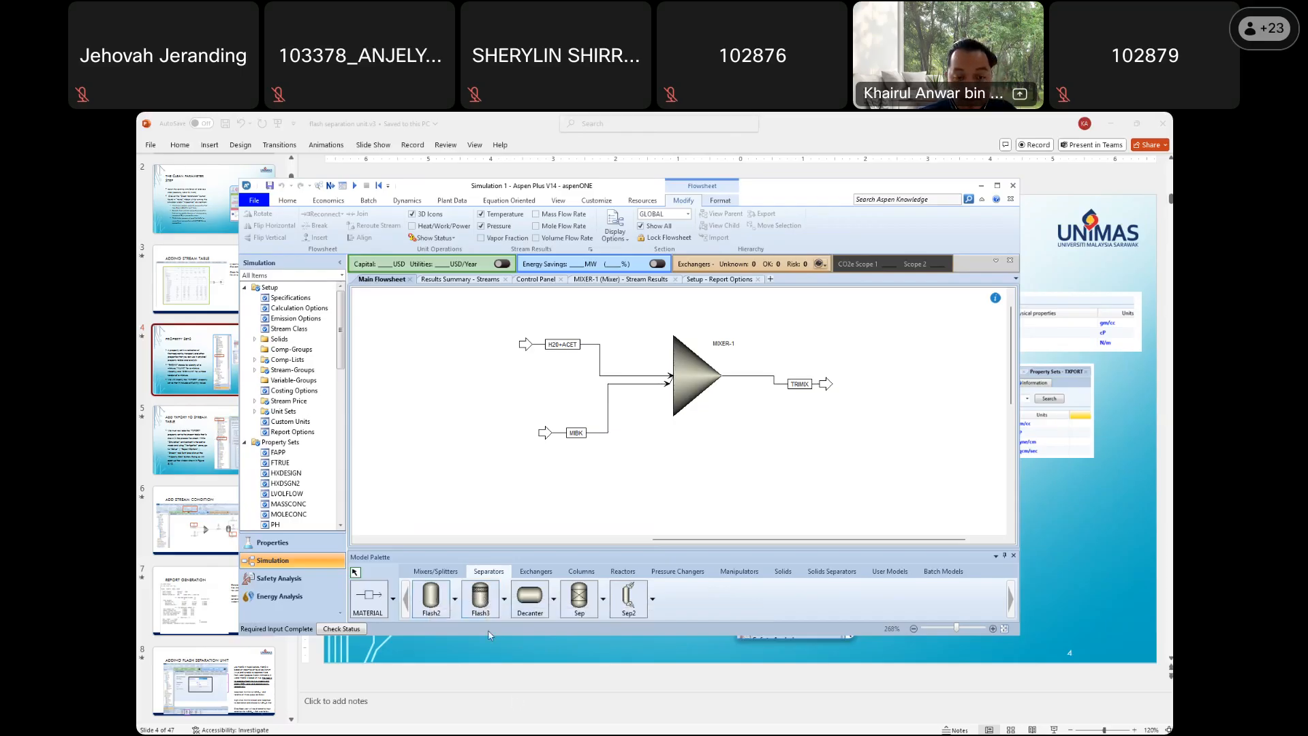
pyautogui.click(481, 599)
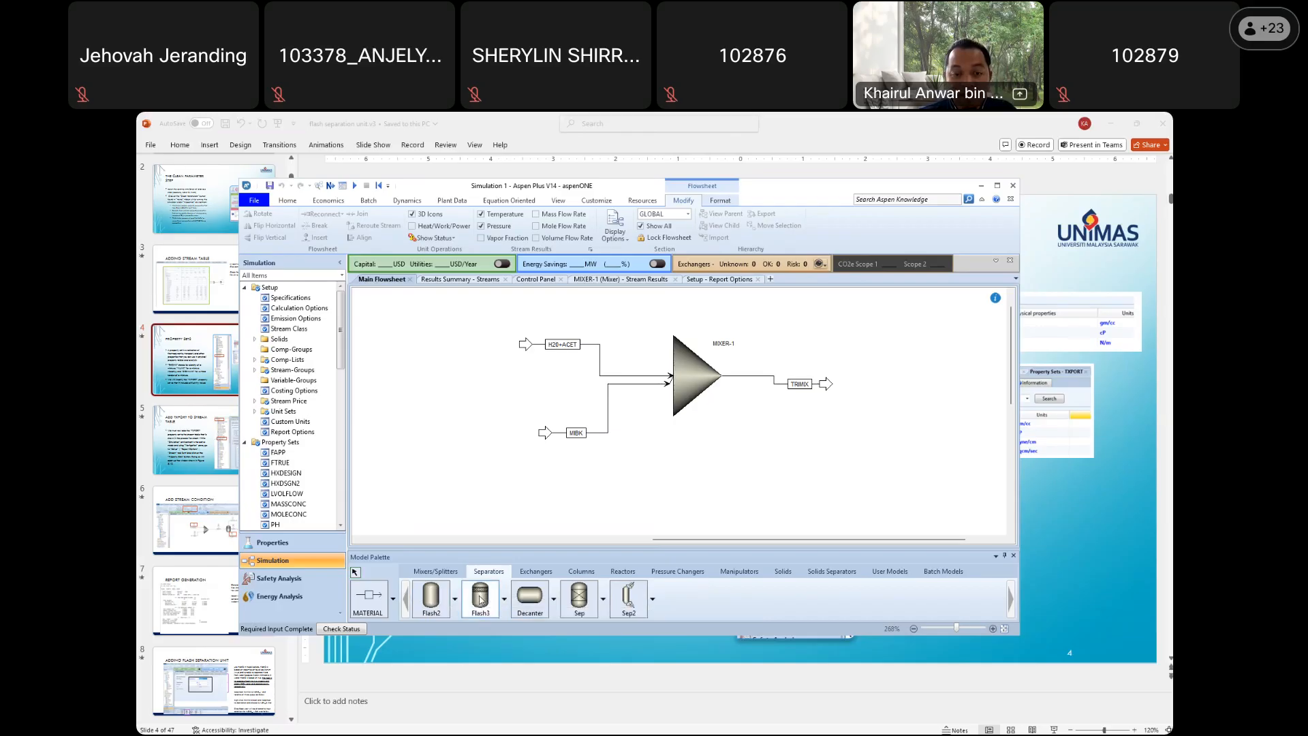
pyautogui.click(890, 378)
pyautogui.write('FLAS')
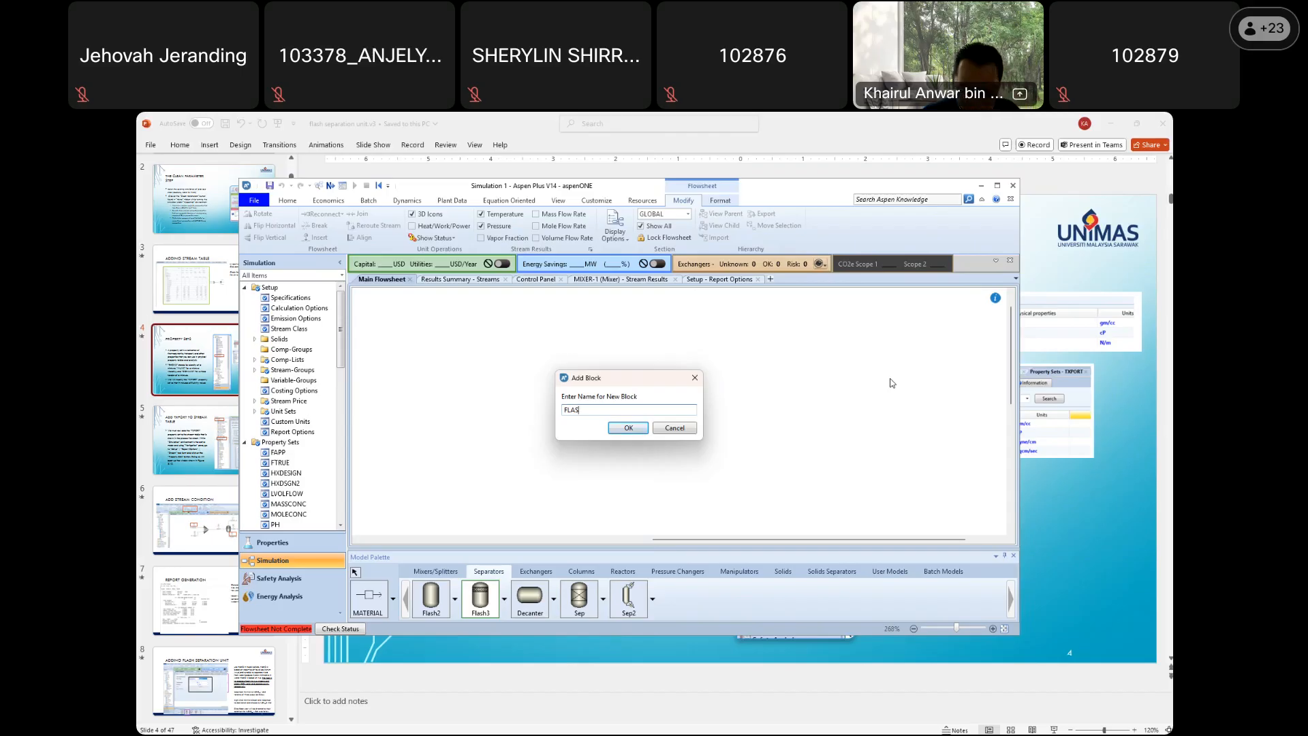
pyautogui.write('H3-1')
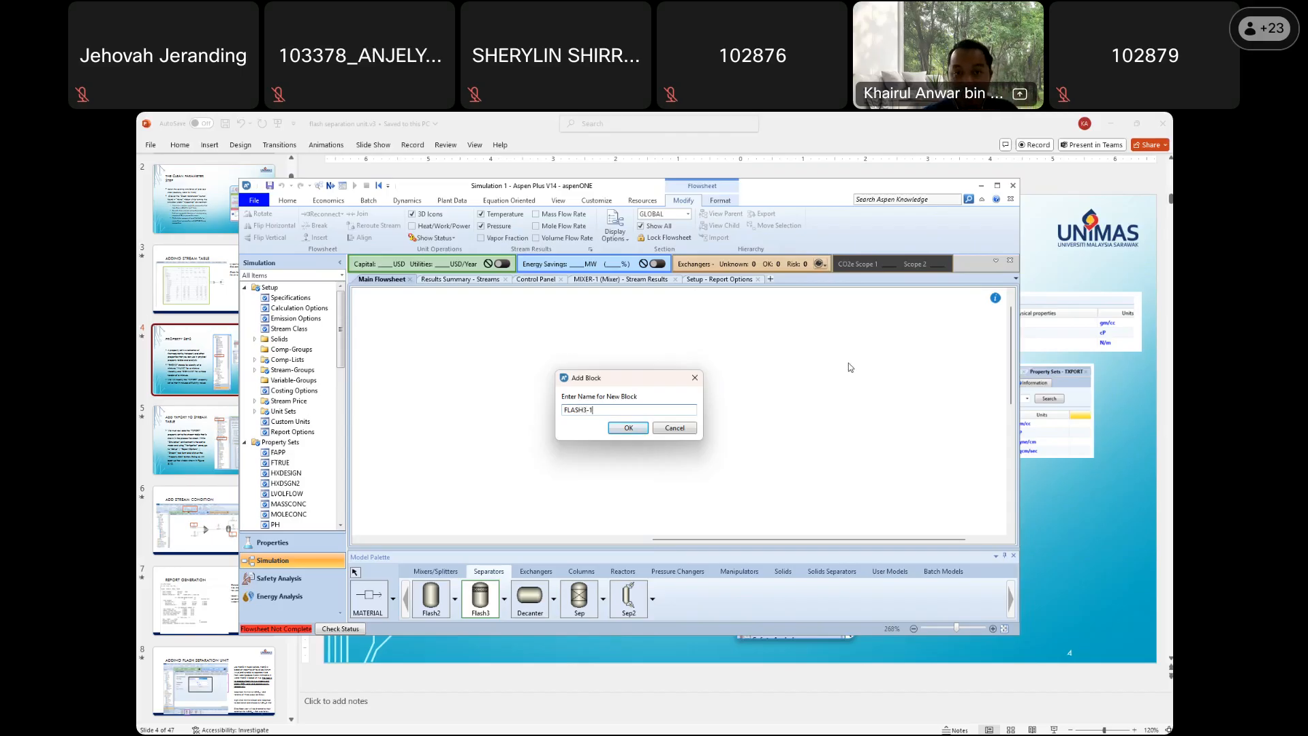
pyautogui.click(640, 432)
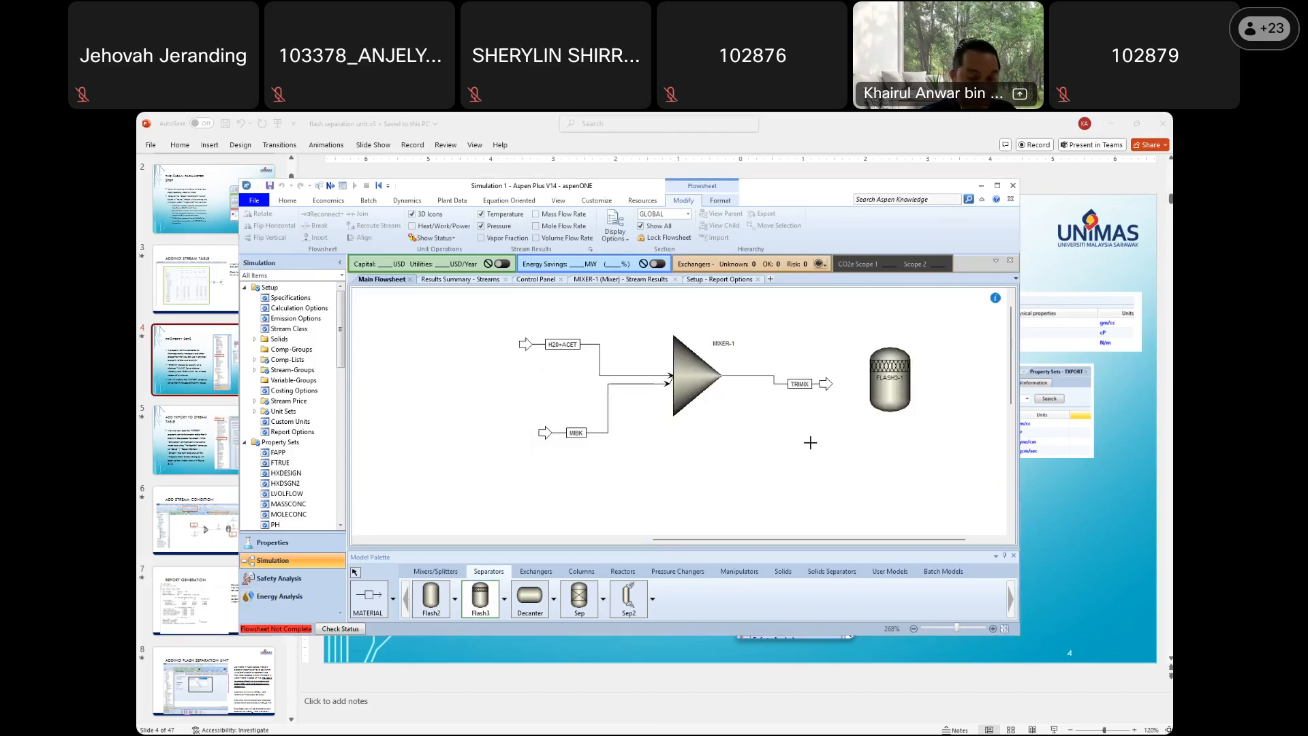
# Reconnect the destination of stream TRIMIX to the feed inlet of FLASH3-1
pyautogui.click(825, 385)
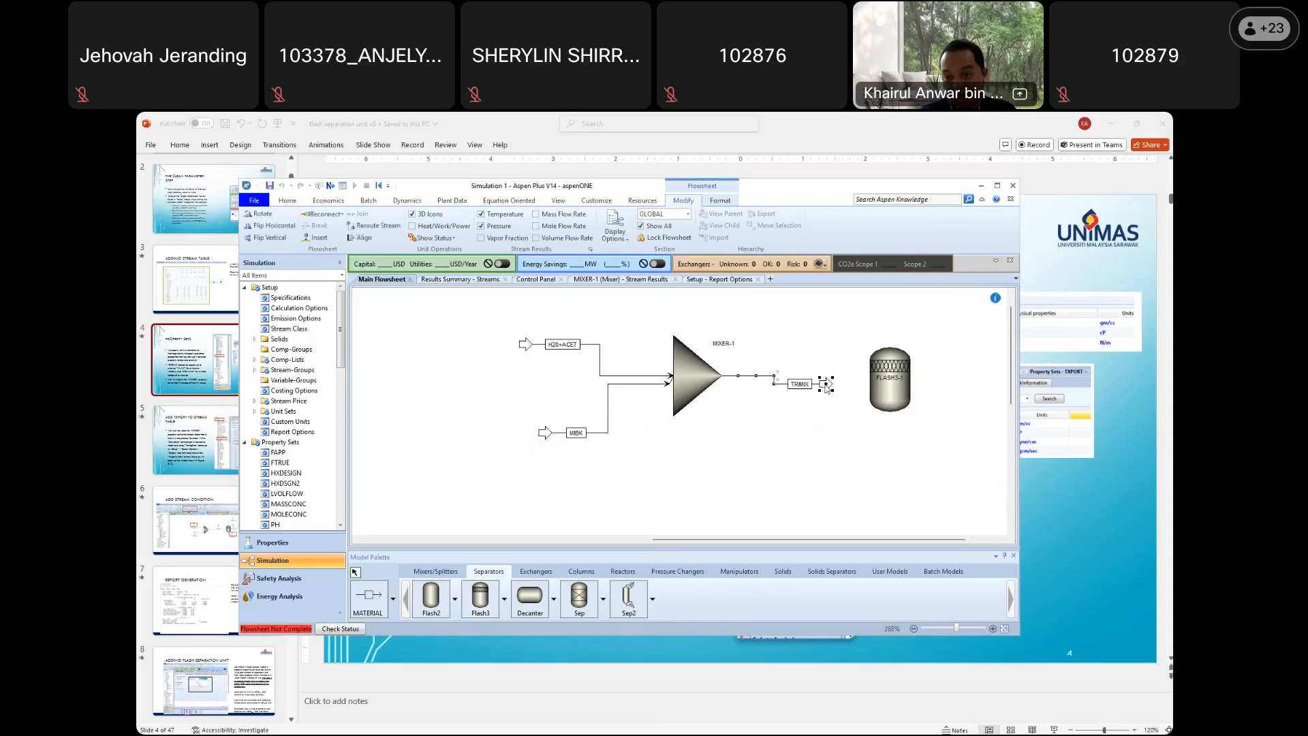
pyautogui.rightClick(826, 386)
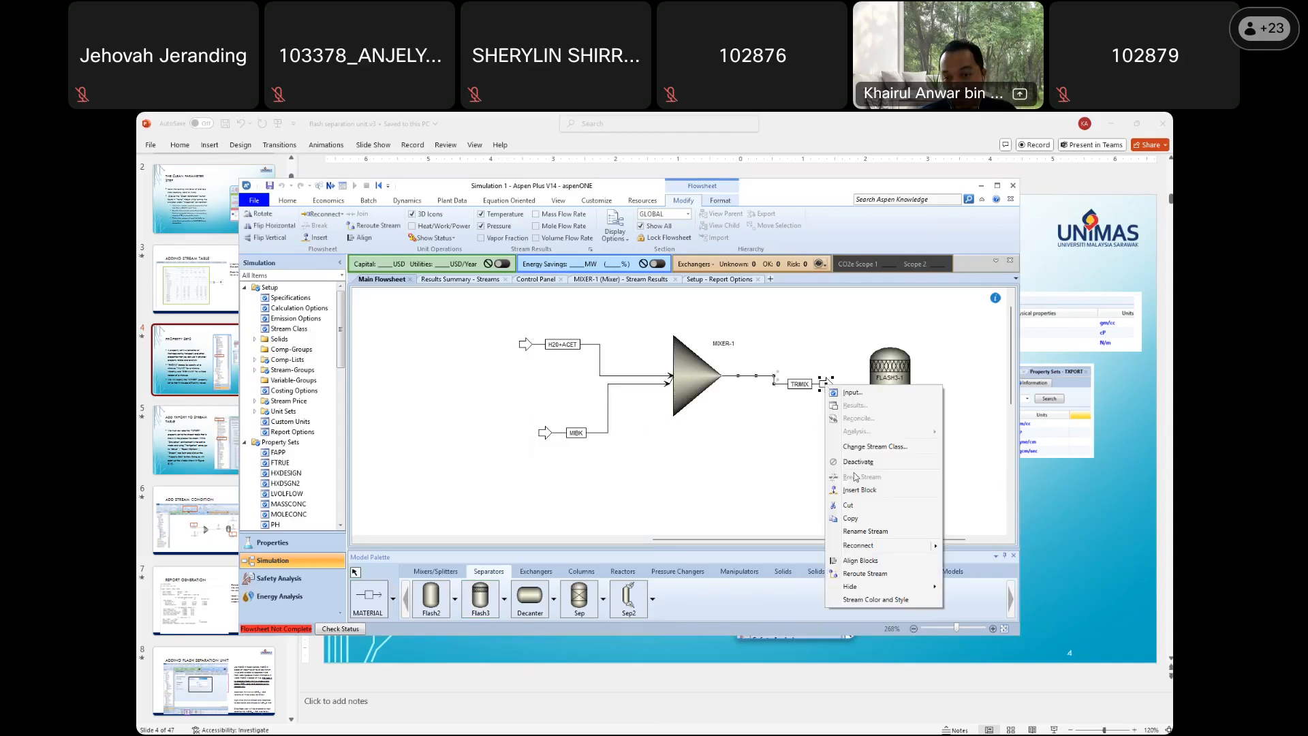
pyautogui.moveTo(936, 549)
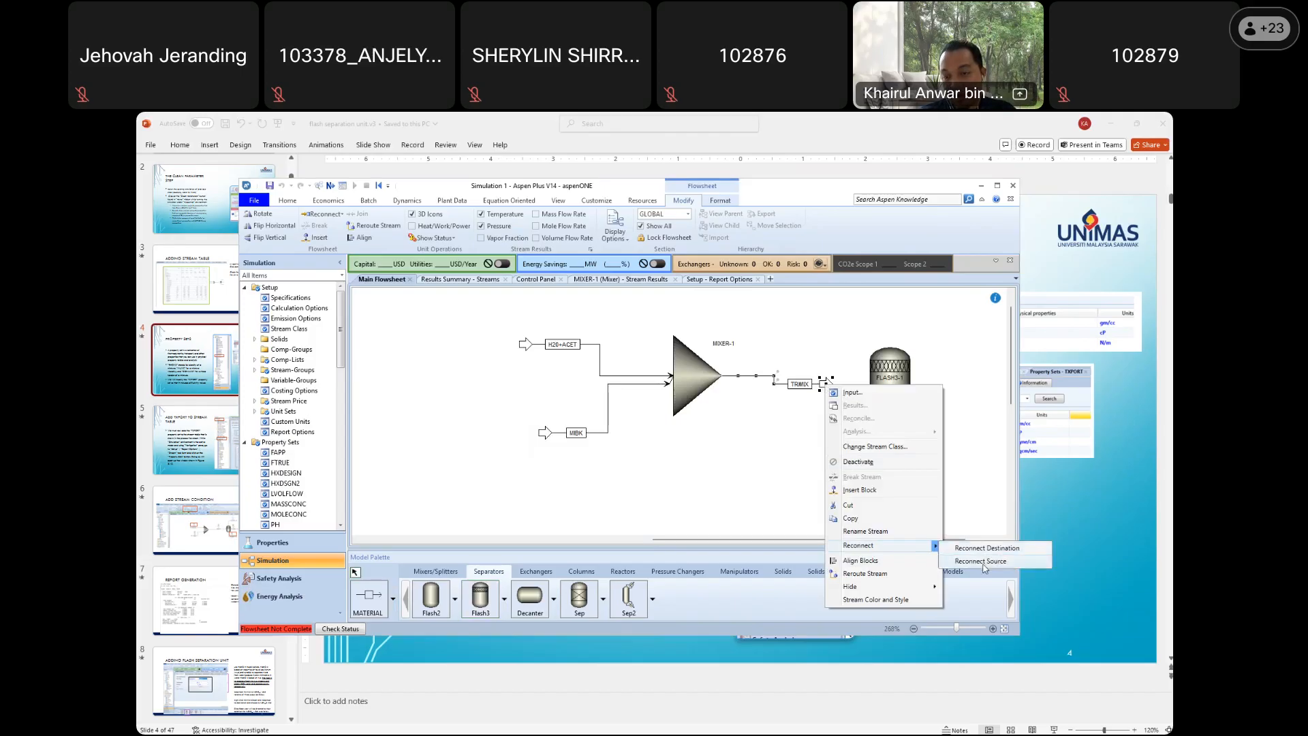
pyautogui.click(1022, 549)
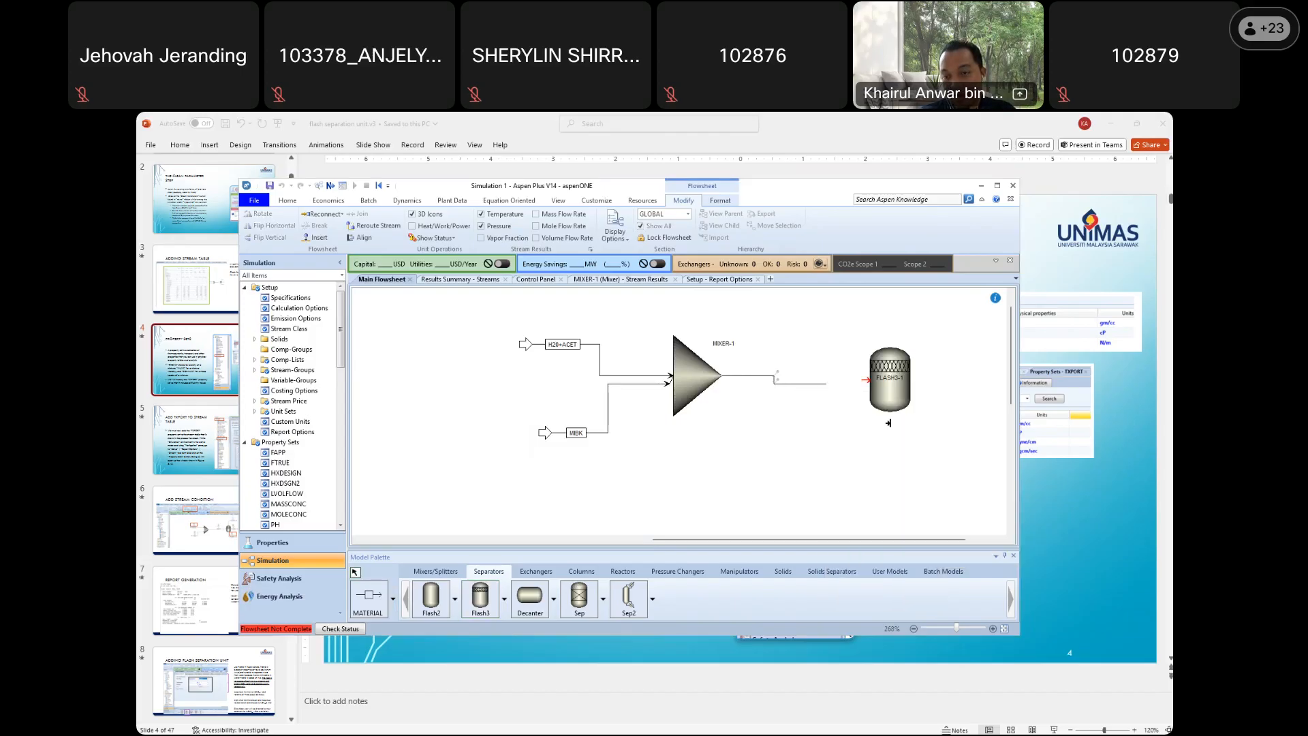
pyautogui.click(867, 383)
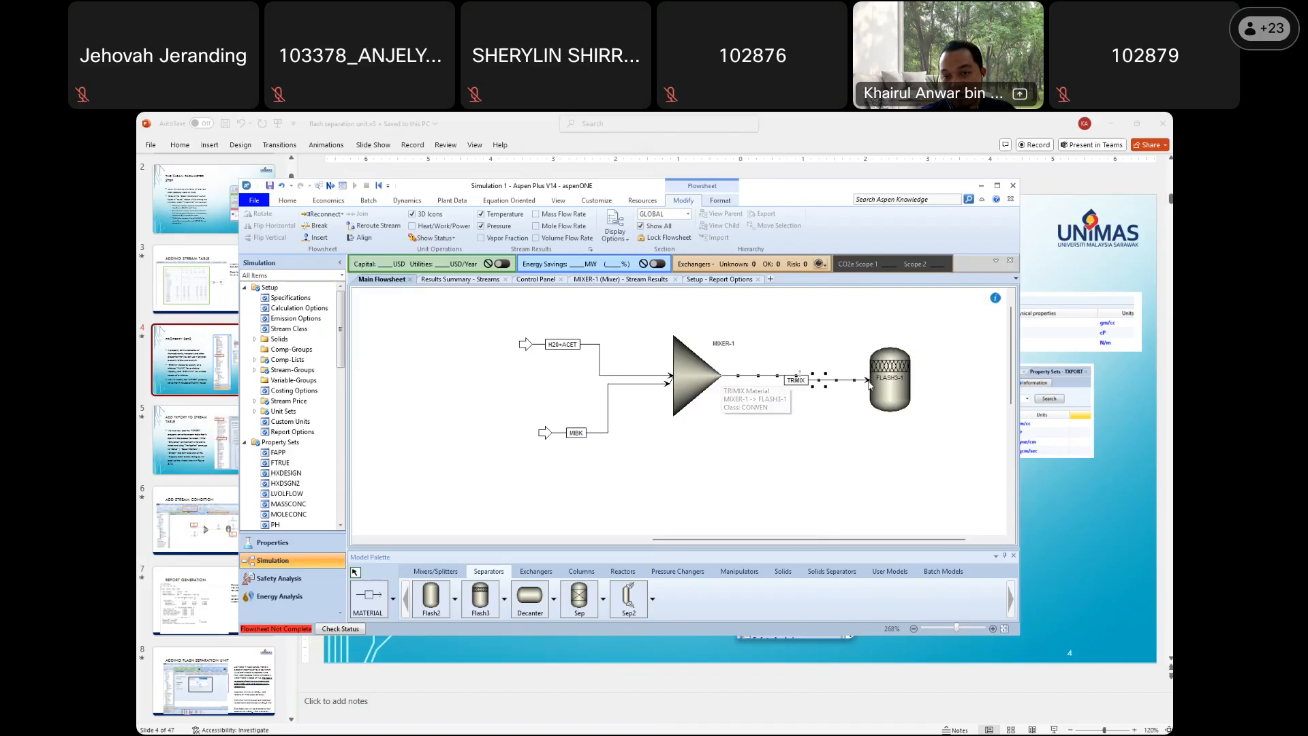
# Try to draw a material stream from the top vapour outlet of FLASH3-1
pyautogui.click(782, 432)
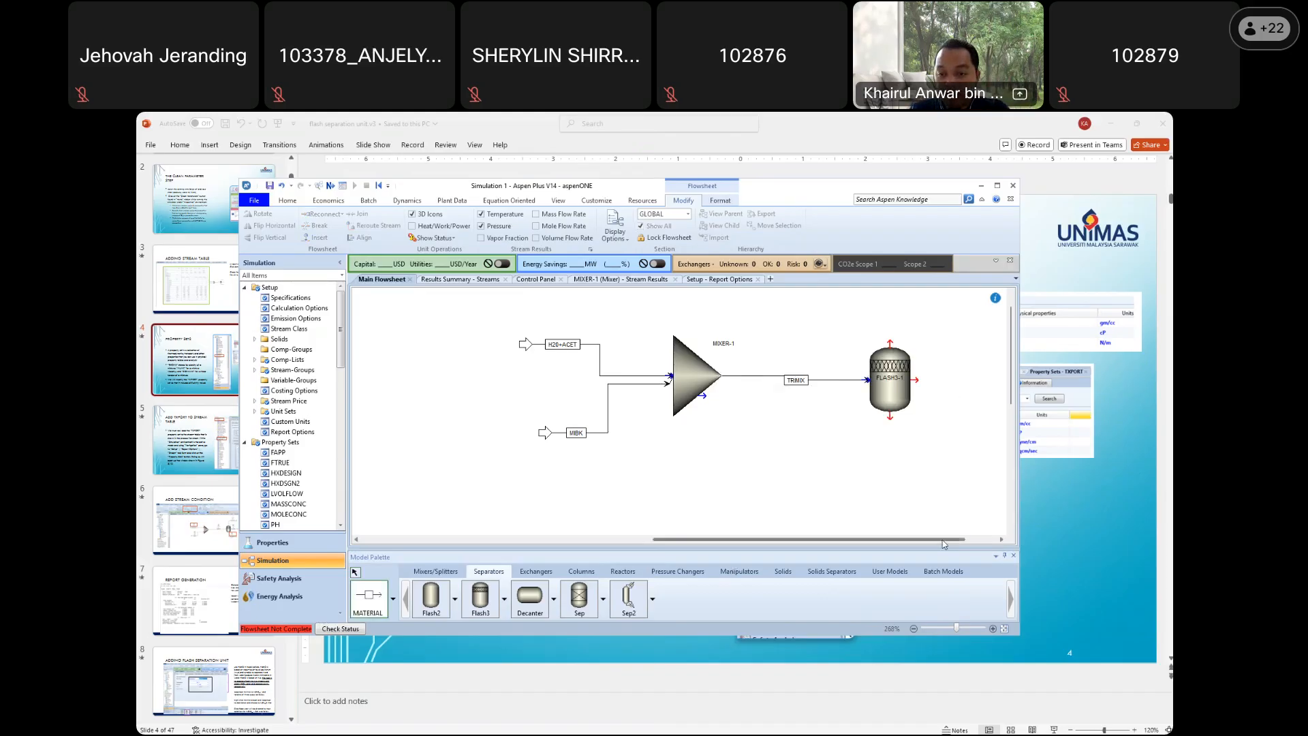
pyautogui.moveTo(936, 539); pyautogui.dragTo(968, 540)
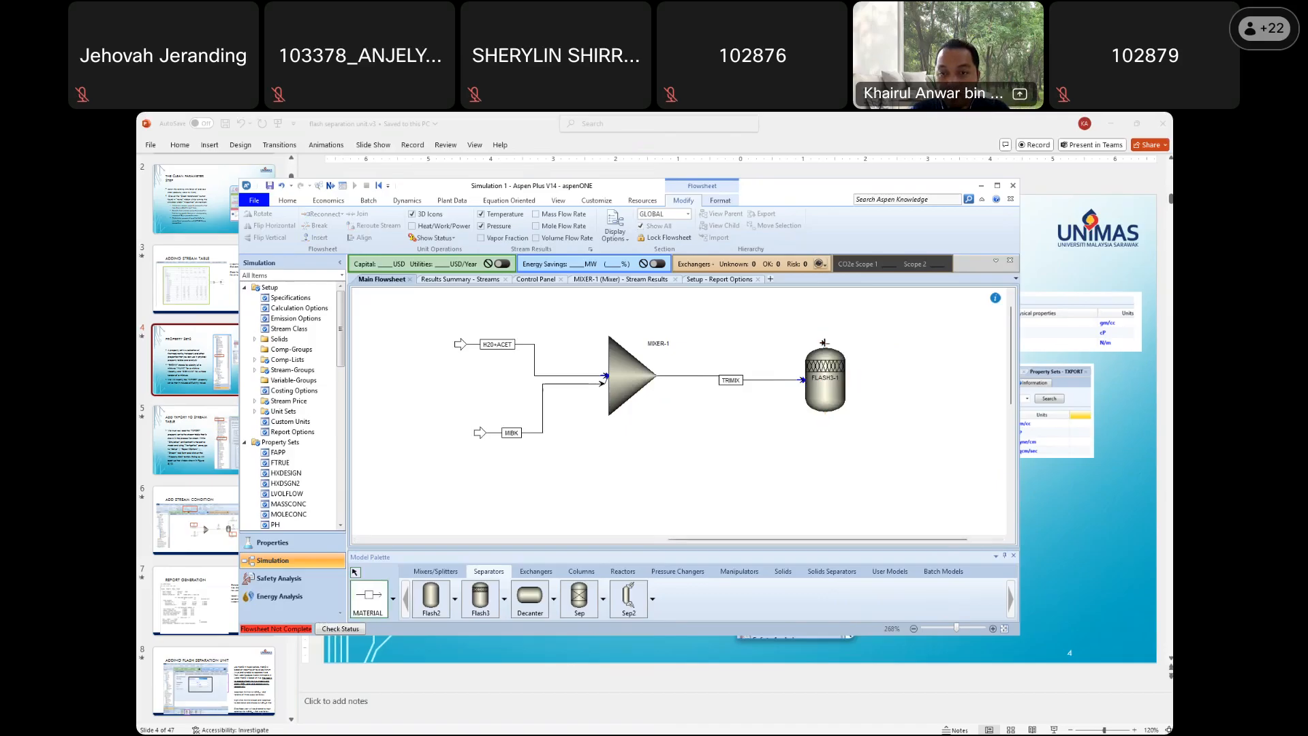
pyautogui.click(873, 338)
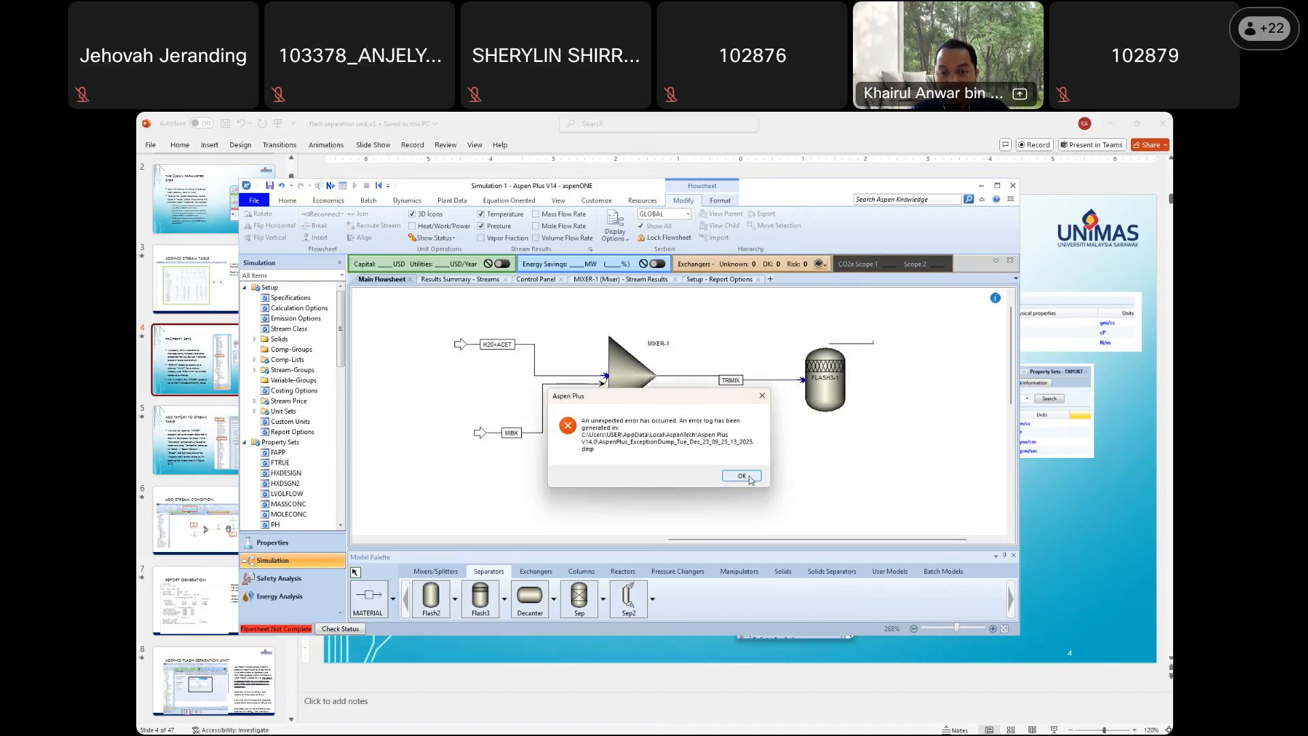
pyautogui.press('Return')
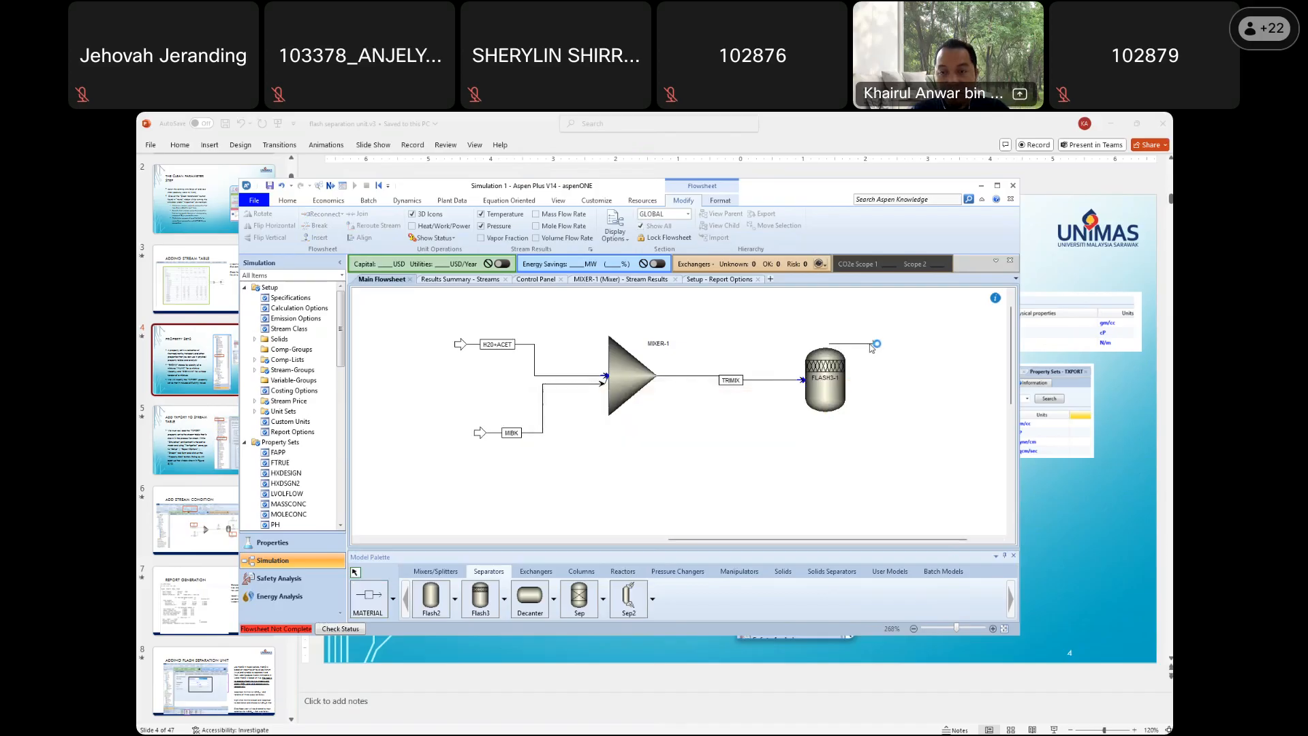
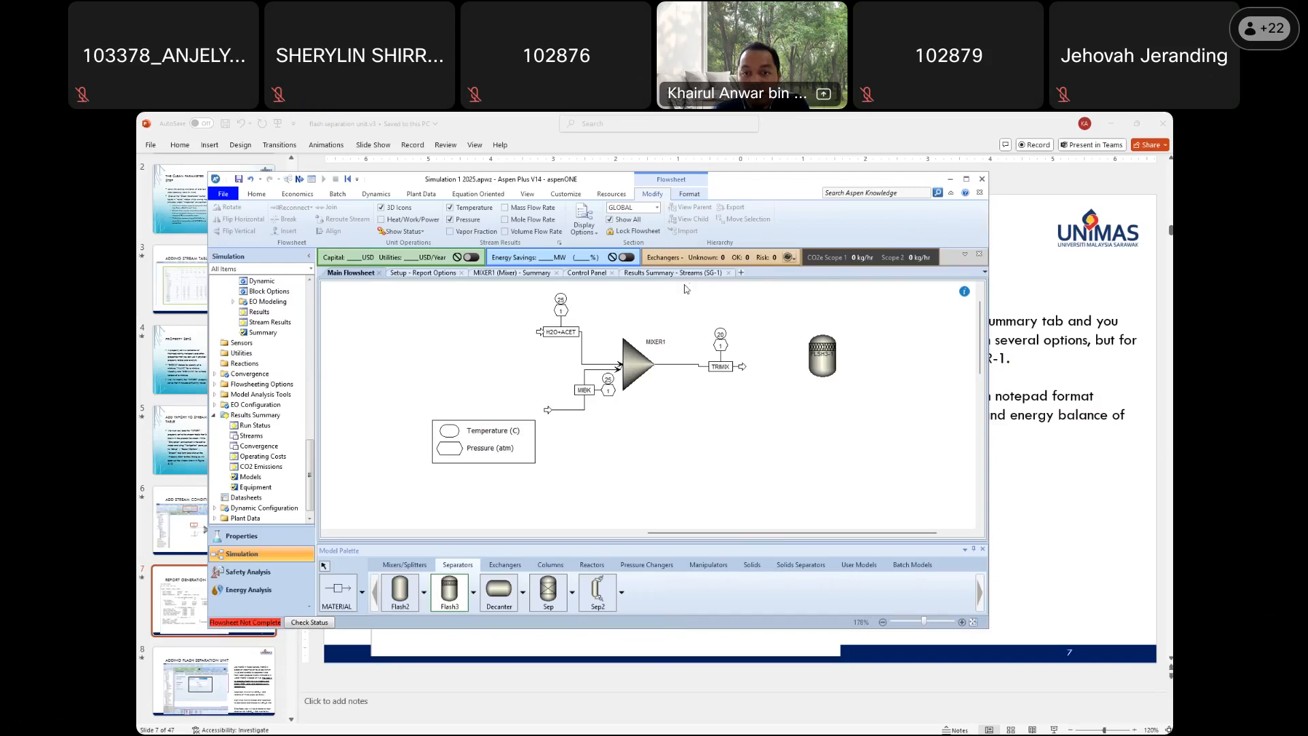
# In the Simulation 1 2025 flowsheet, reconnect the destination of stream TRIMIX to the feed inlet of the Flash3 separator
pyautogui.rightClick(743, 366)
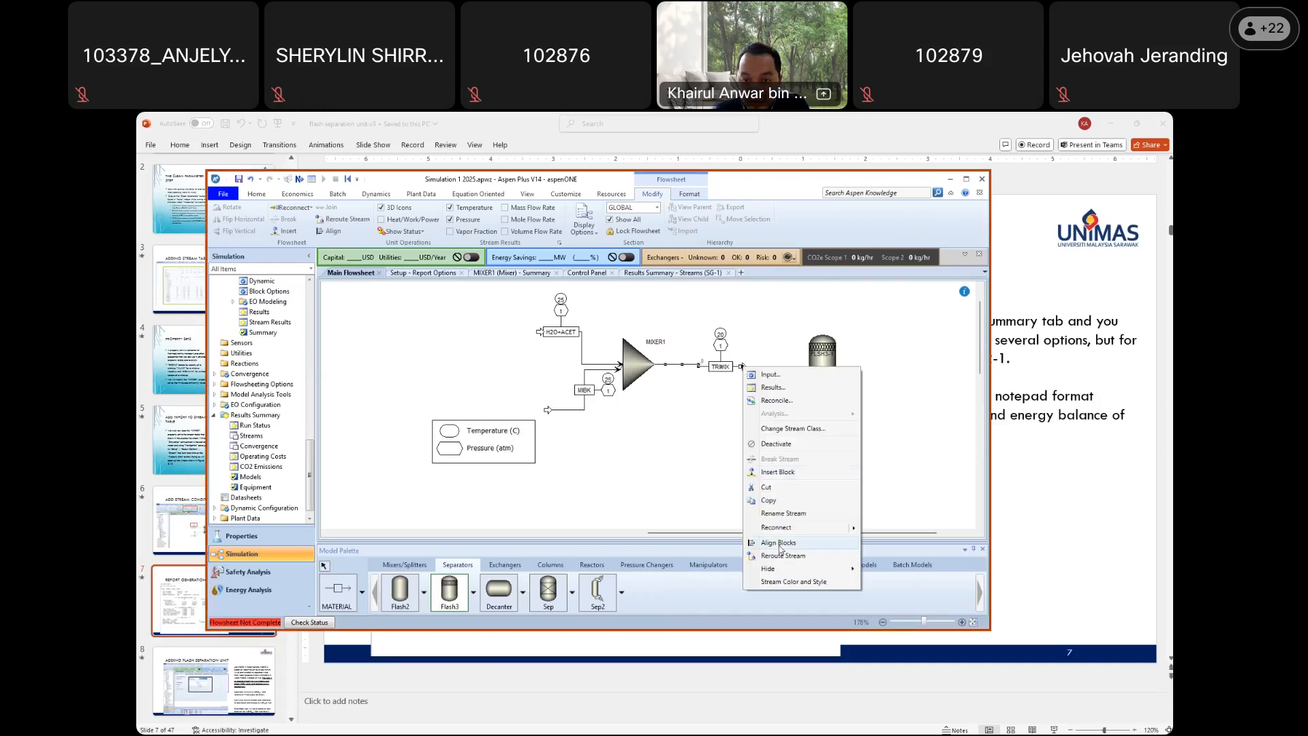
pyautogui.click(905, 529)
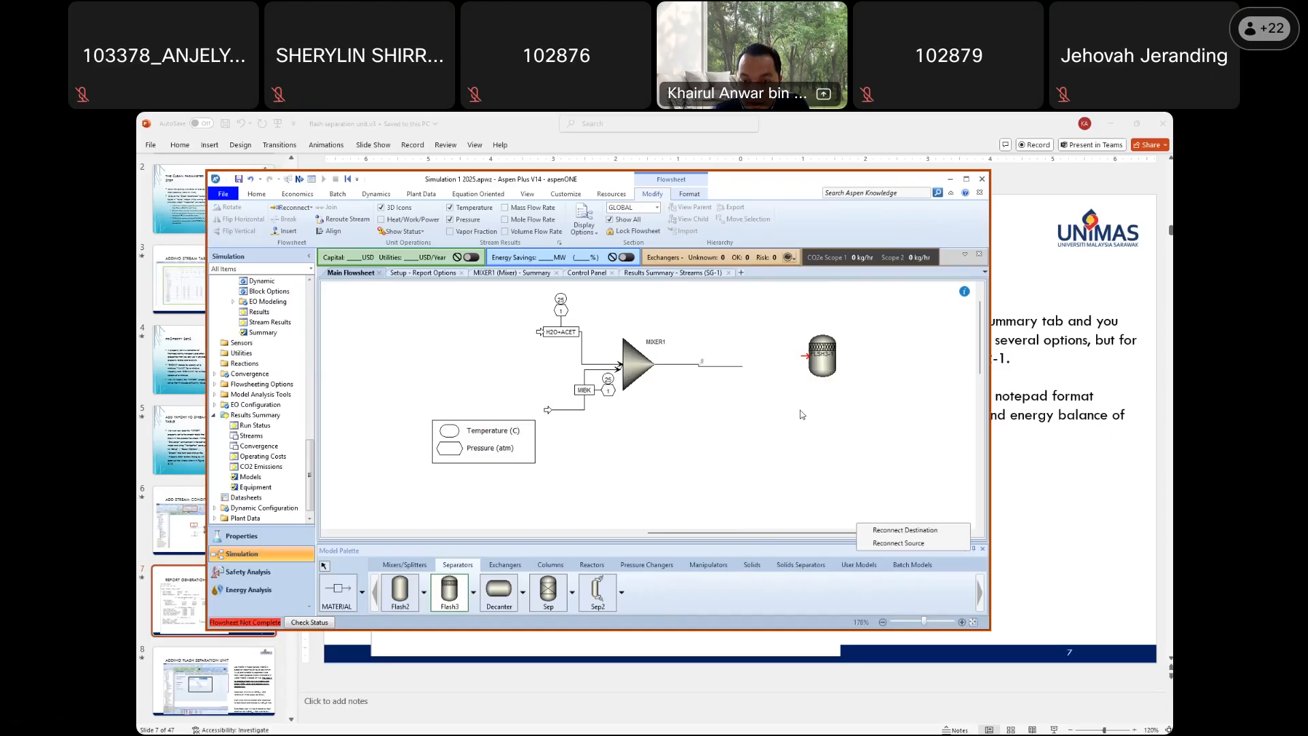
pyautogui.click(804, 356)
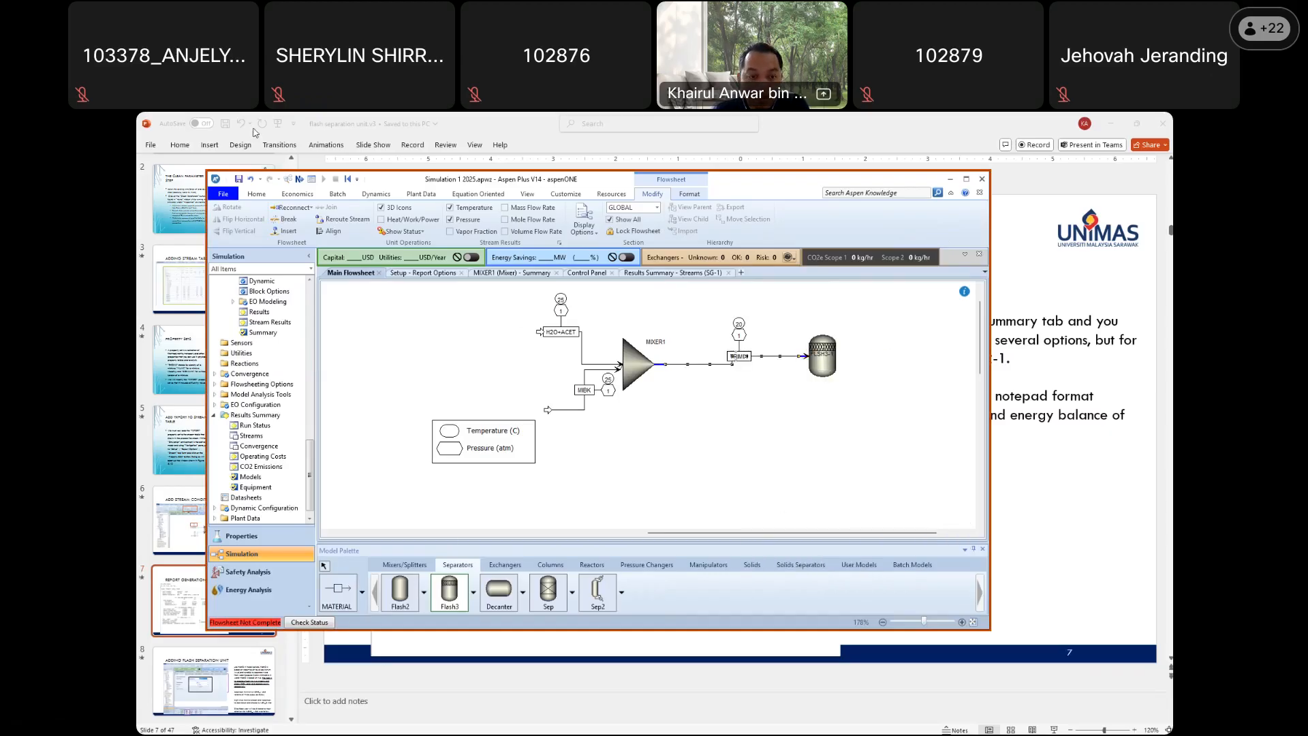
# Draw a material stream from the separator's top vapour outlet and name it FL1-VAP
pyautogui.click(338, 591)
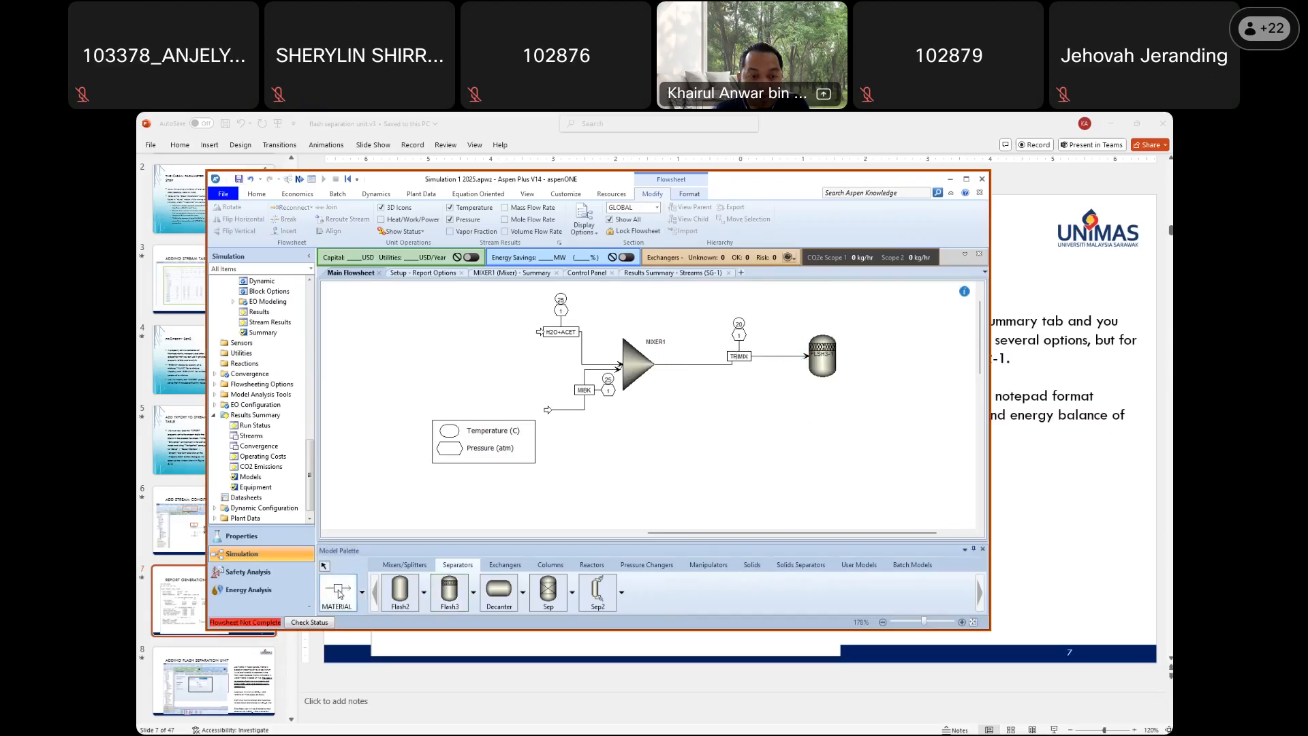
pyautogui.click(822, 328)
pyautogui.click(886, 303)
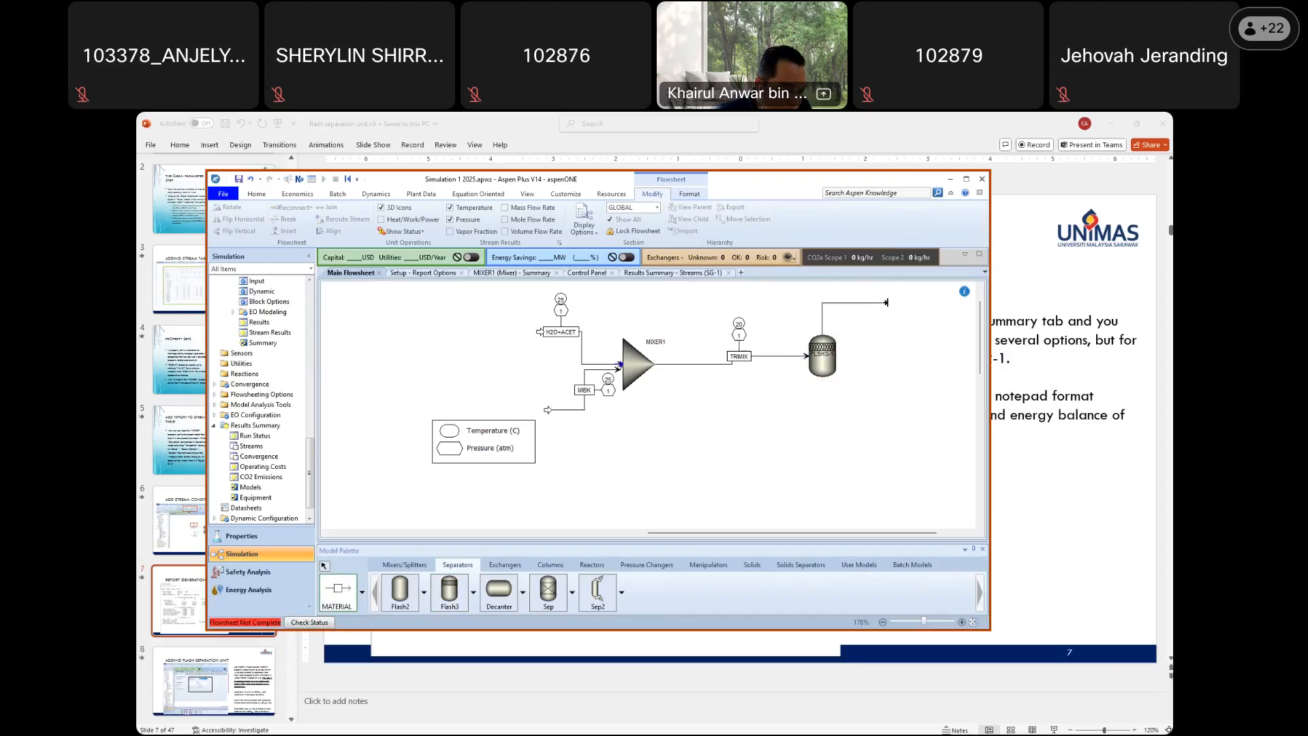
pyautogui.click(886, 303)
pyautogui.write('FL1-VAP')
pyautogui.press('Return')
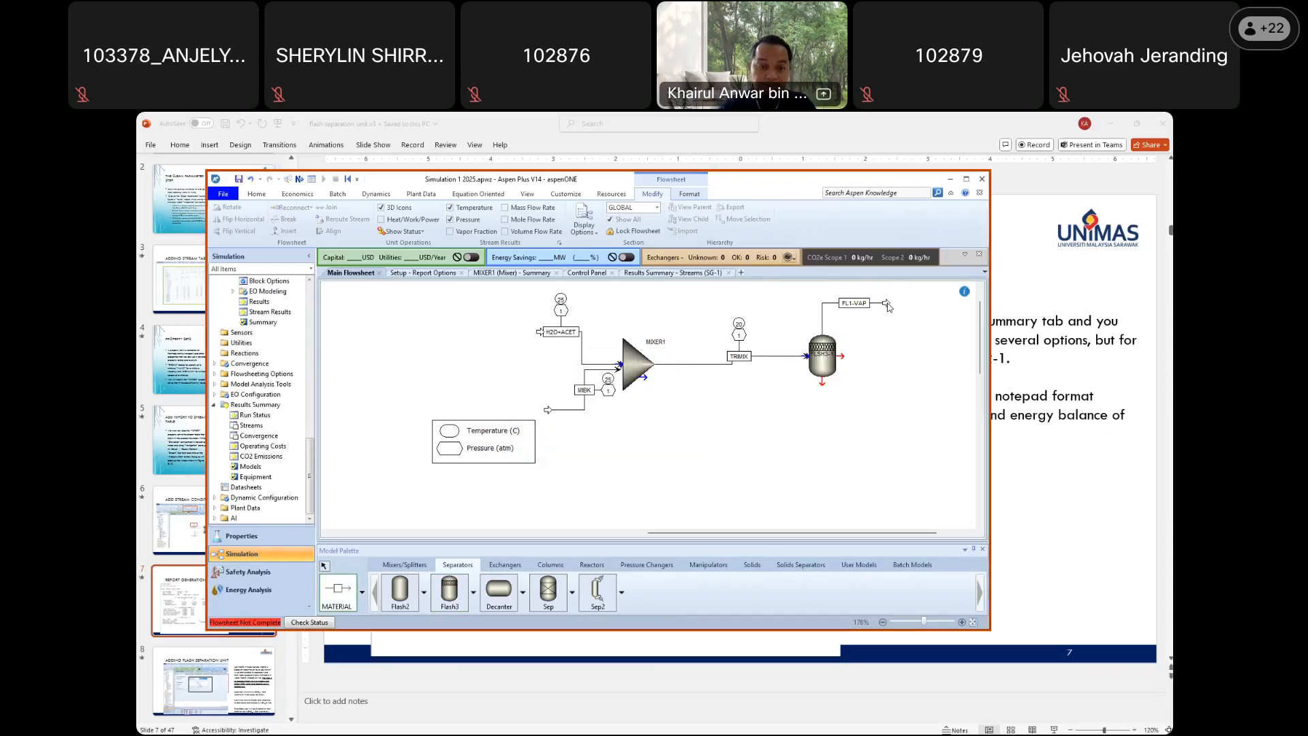
# Draw a material stream from the separator's bottom outlet and name it FL1-H2O
pyautogui.click(820, 382)
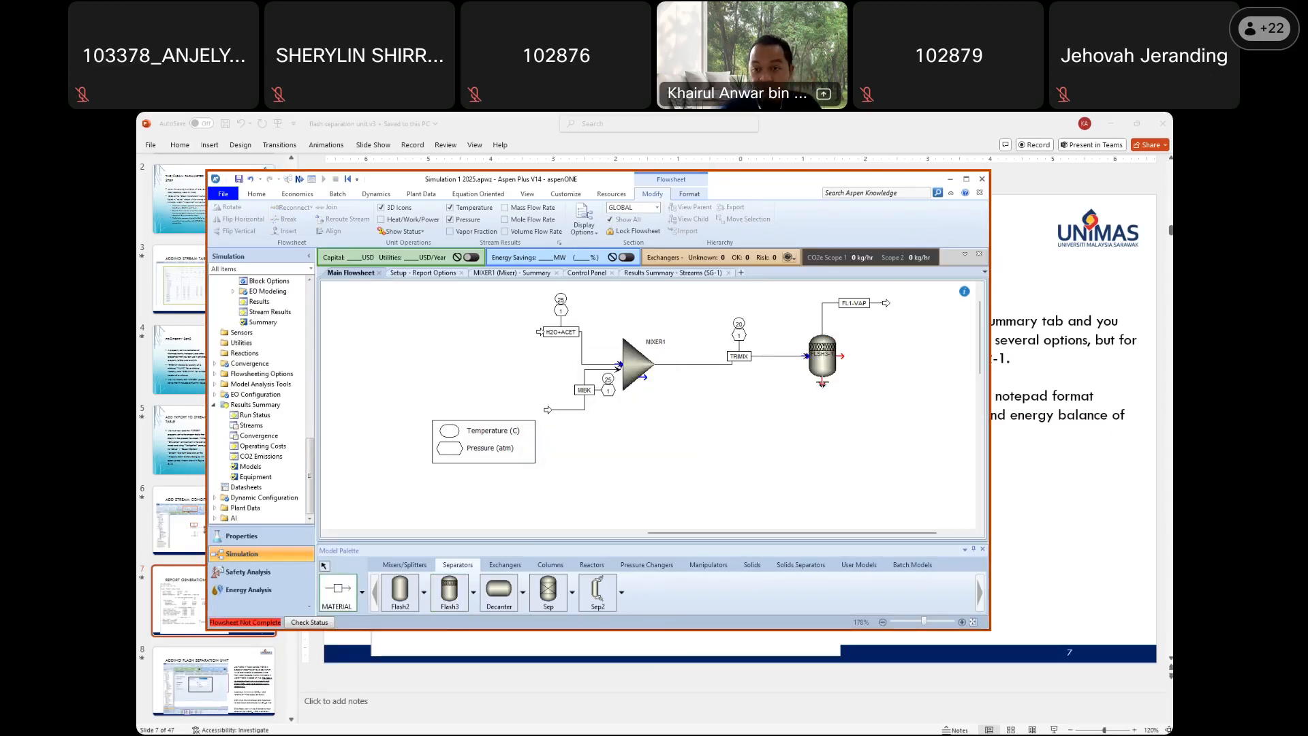
pyautogui.click(873, 423)
pyautogui.write('FL')
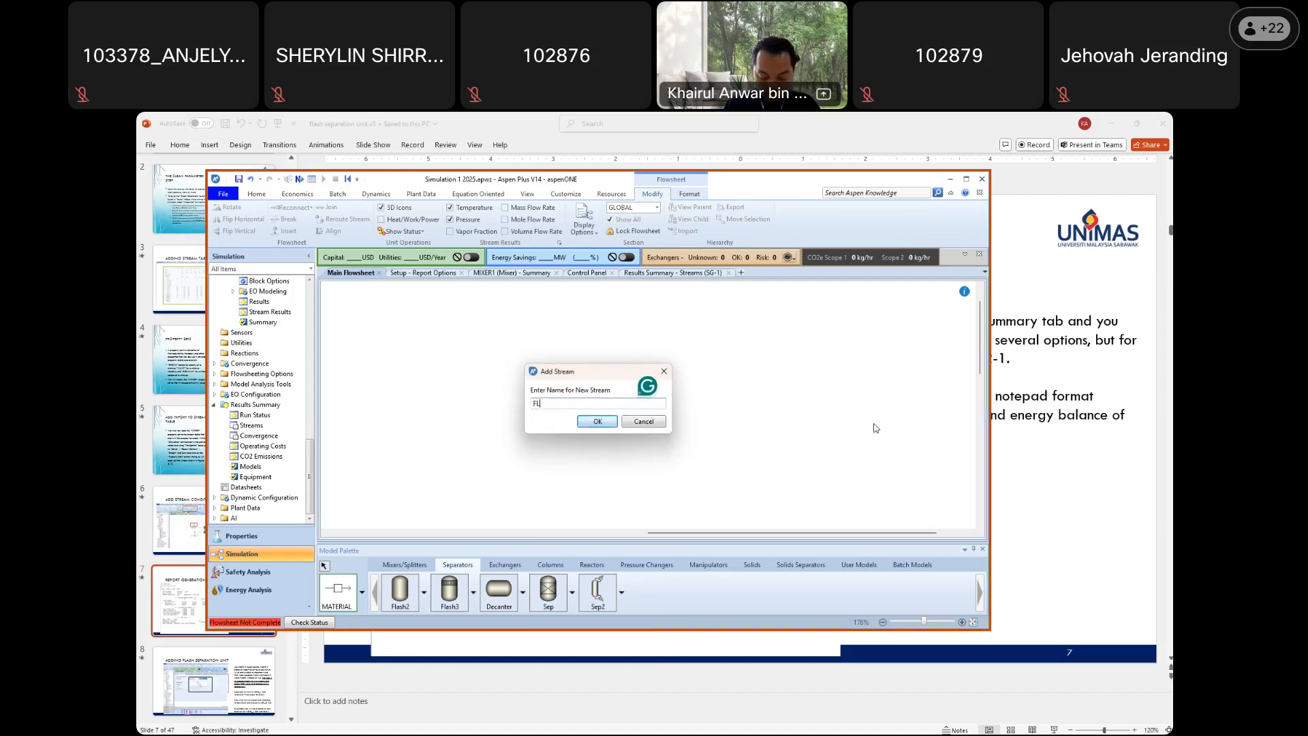
pyautogui.write('1-H2O')
pyautogui.click(595, 422)
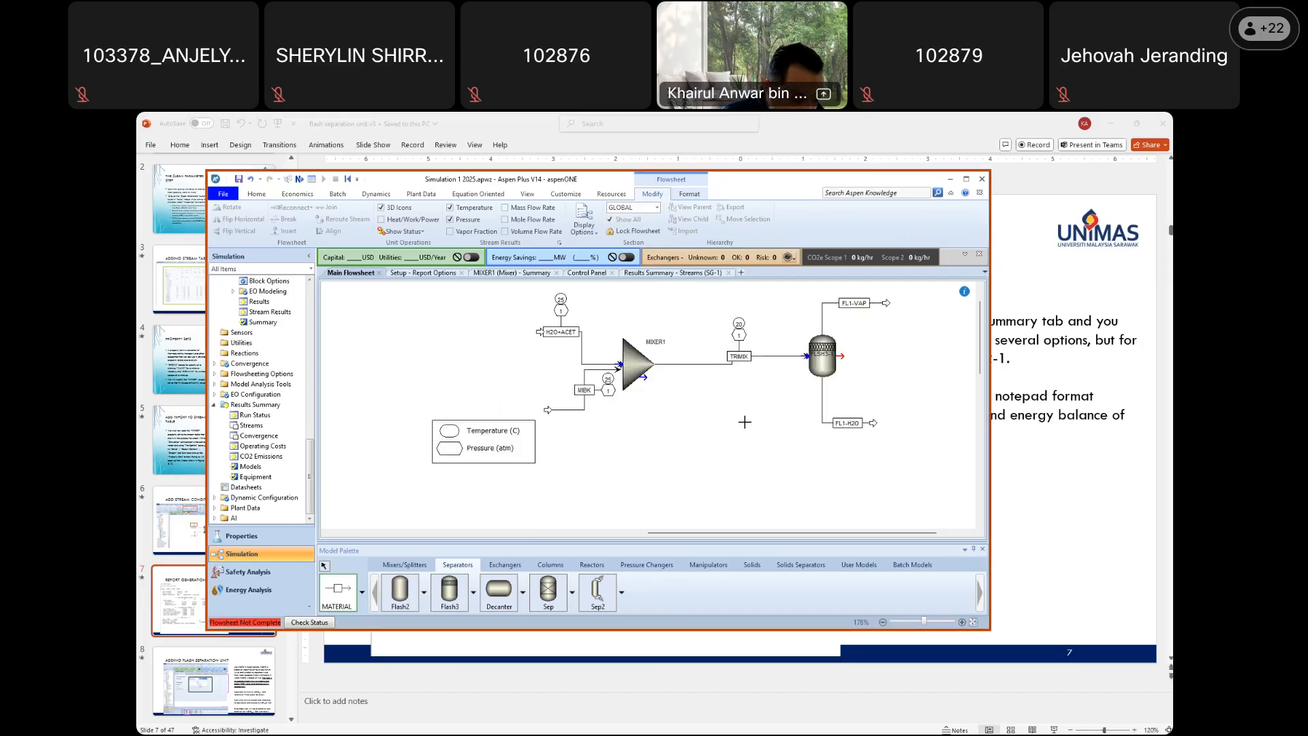
# Draw a material stream from the separator's side outlet and name it FL1-MBK
pyautogui.moveTo(842, 357); pyautogui.dragTo(885, 357)
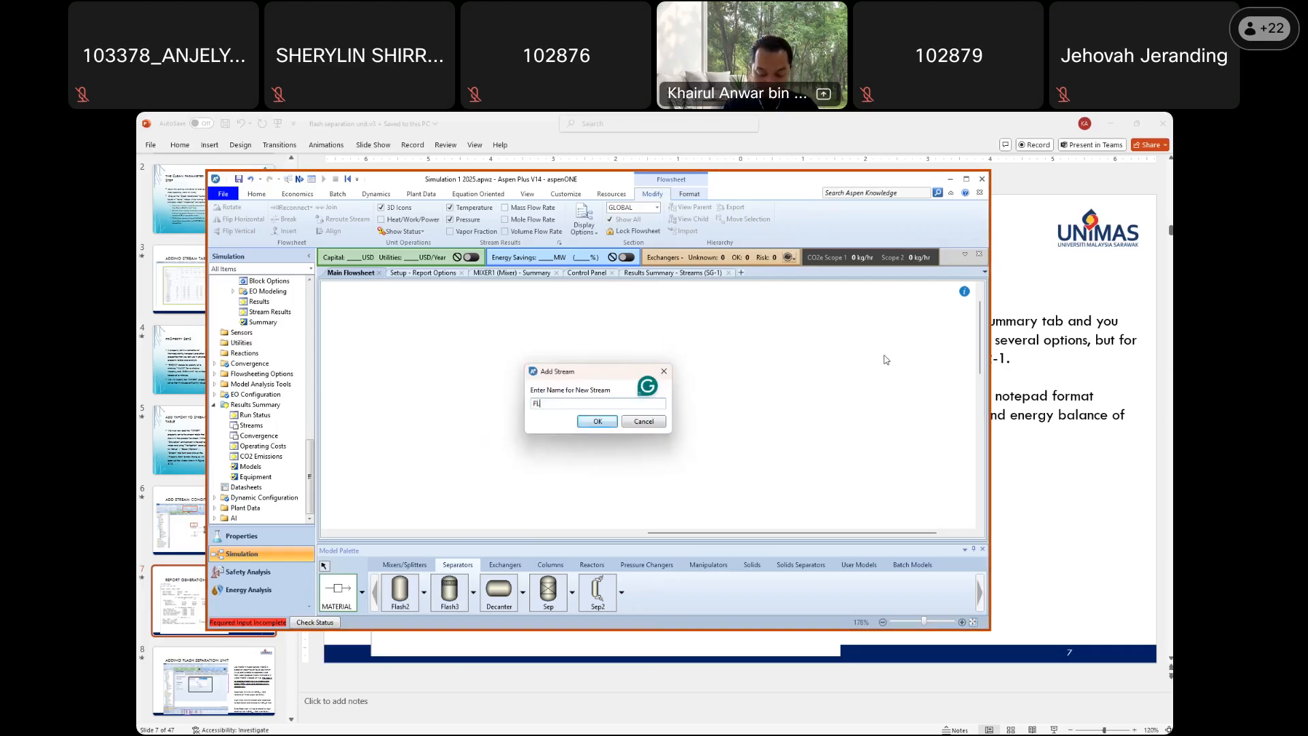
pyautogui.write('MBK')
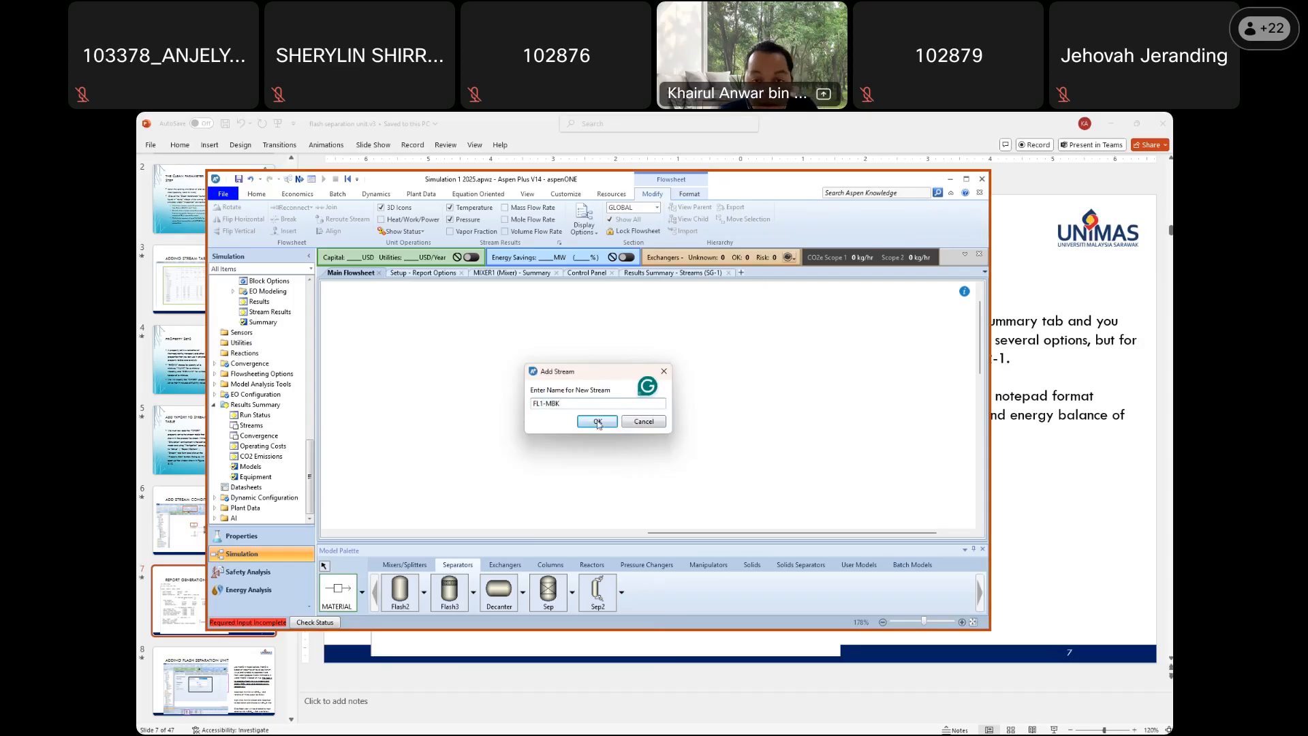
pyautogui.press('Return')
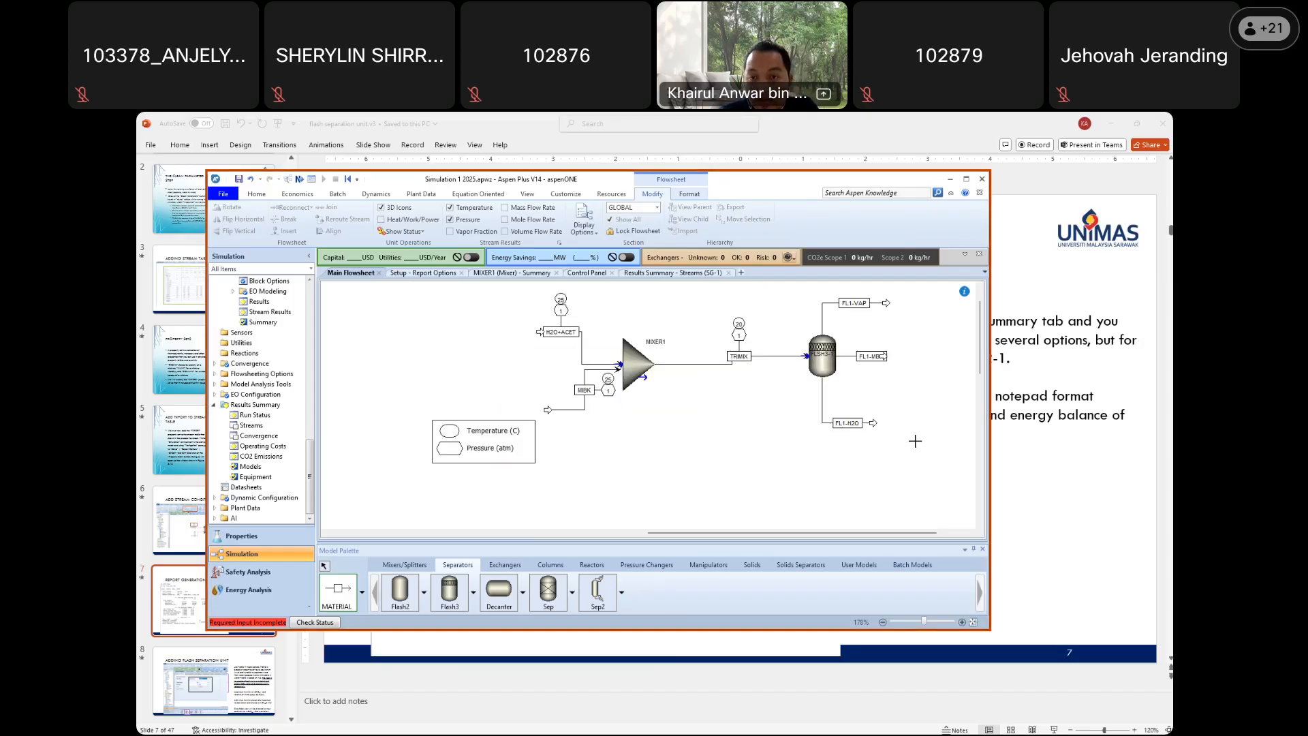
# Open the FLSH3-1 input specifications and set the flash temperature to 50 C and pressure to 1 atm
pyautogui.scroll(-1, 914, 439)
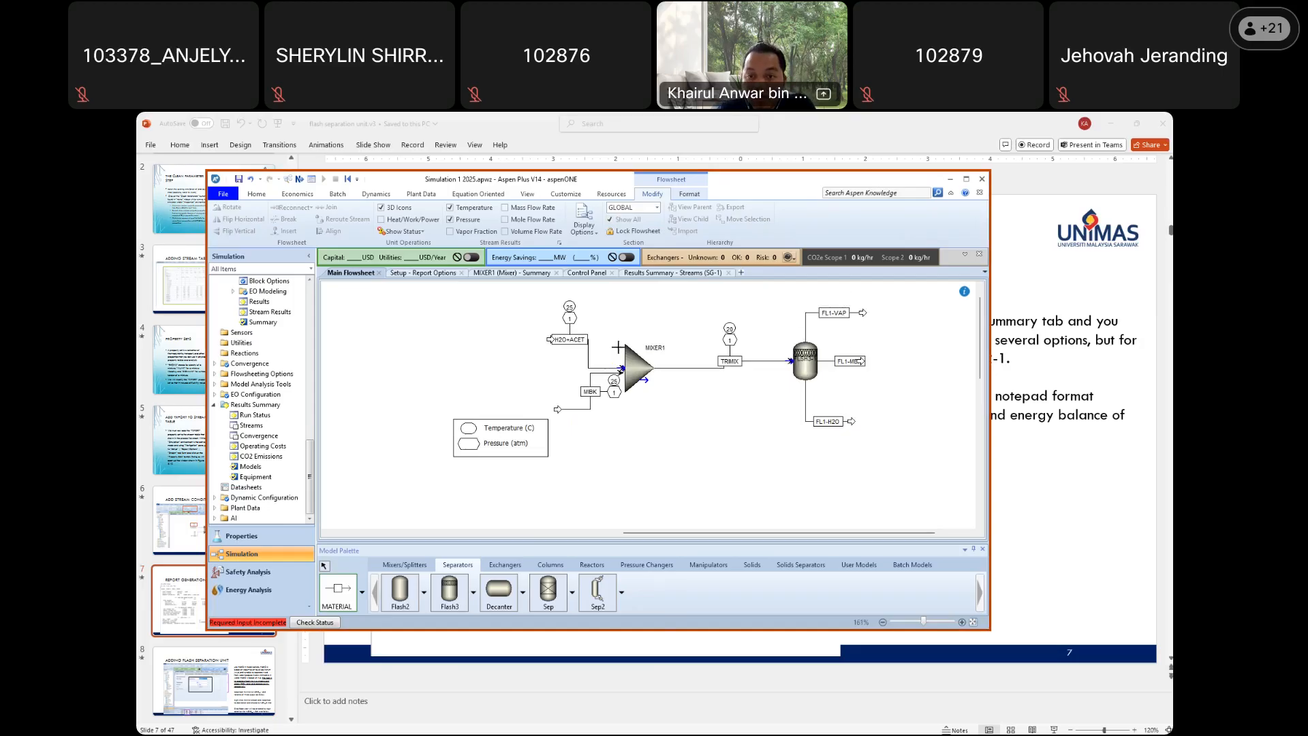
pyautogui.click(257, 196)
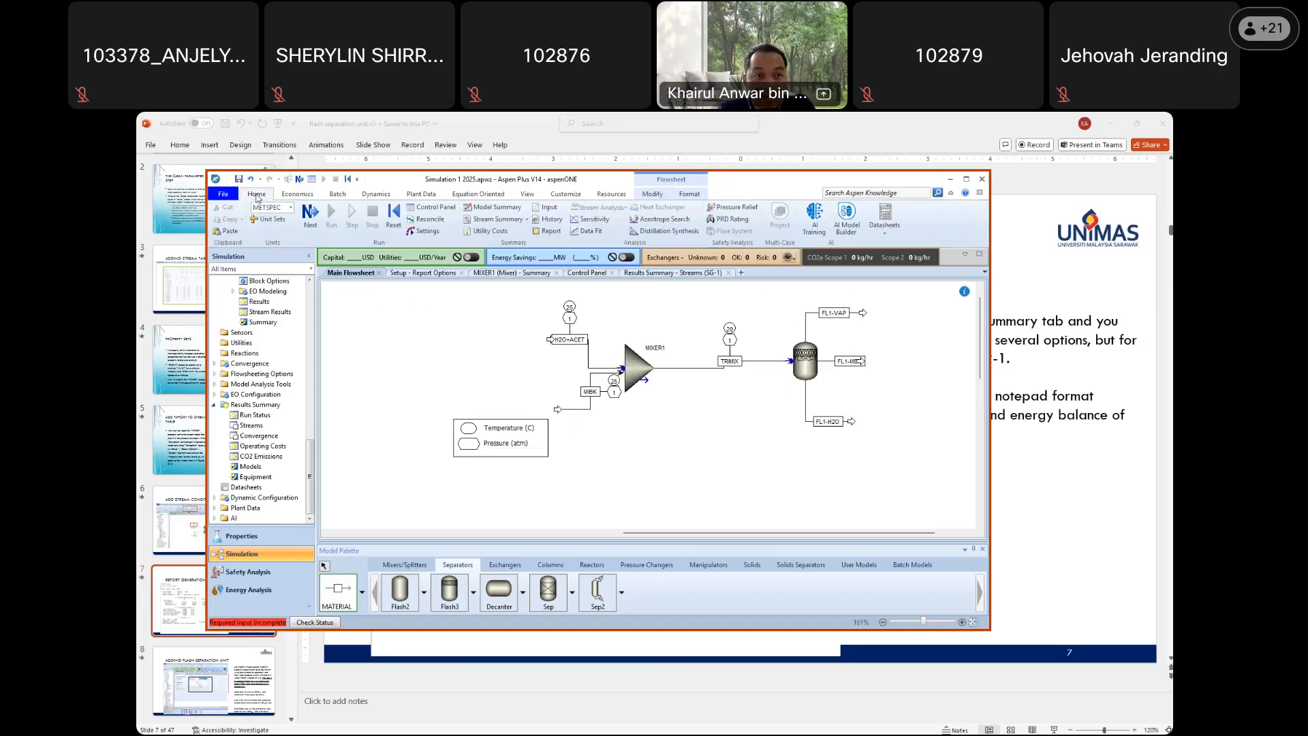
pyautogui.click(308, 216)
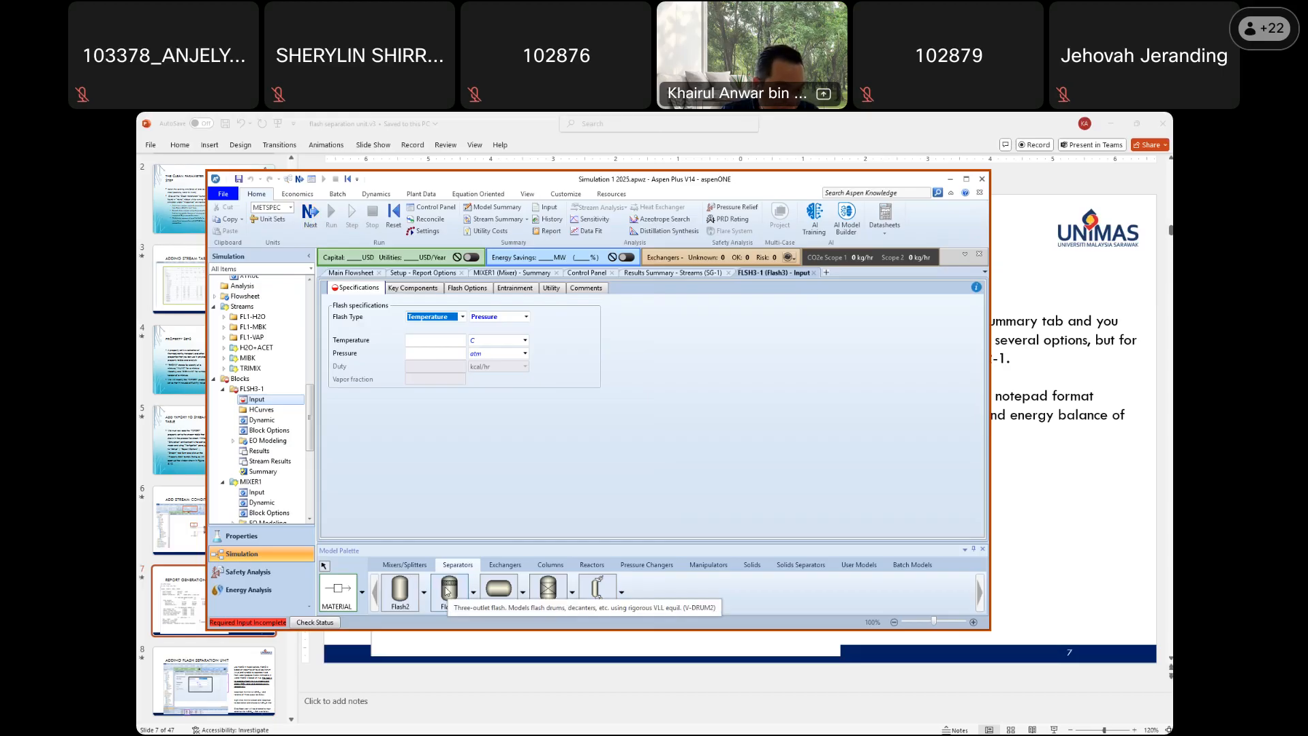
pyautogui.click(451, 340)
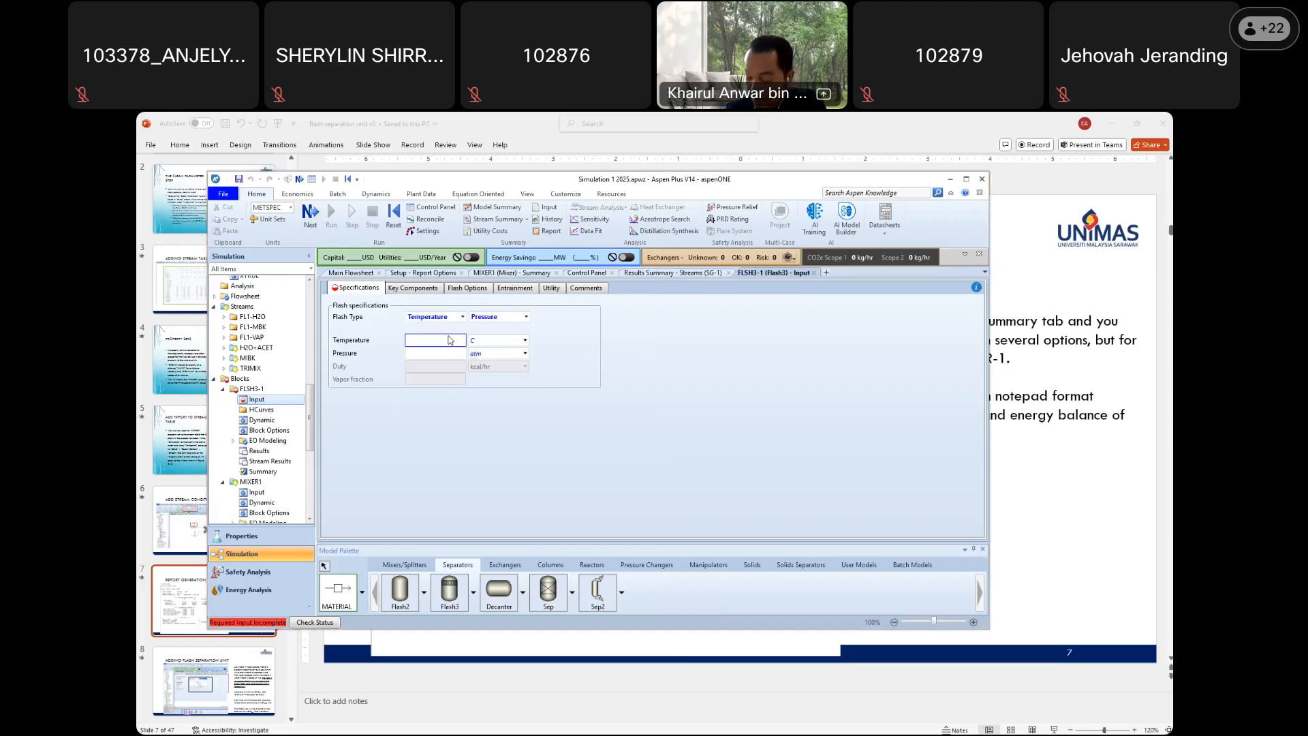
pyautogui.write('50')
pyautogui.click(453, 353)
pyautogui.write('1')
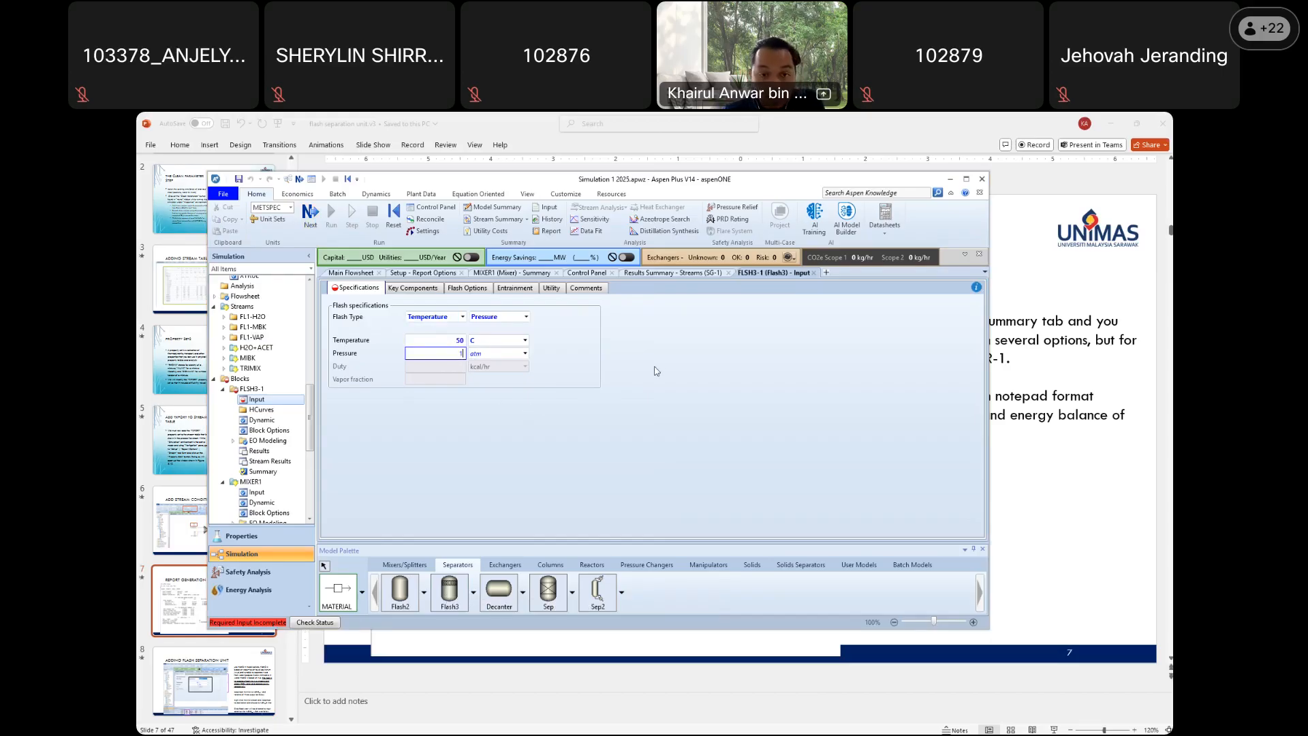
pyautogui.press('Return')
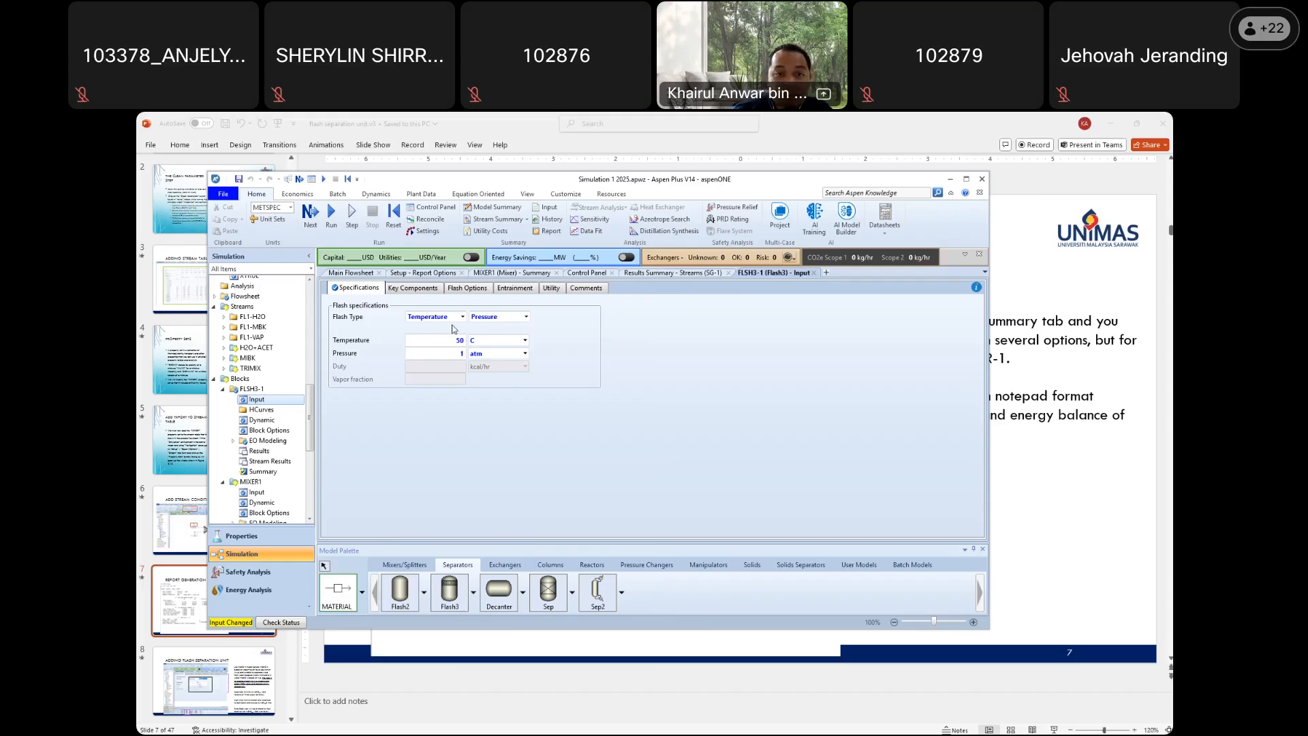
# Run the simulation with the added separator and return to the main flowsheet
pyautogui.click(361, 273)
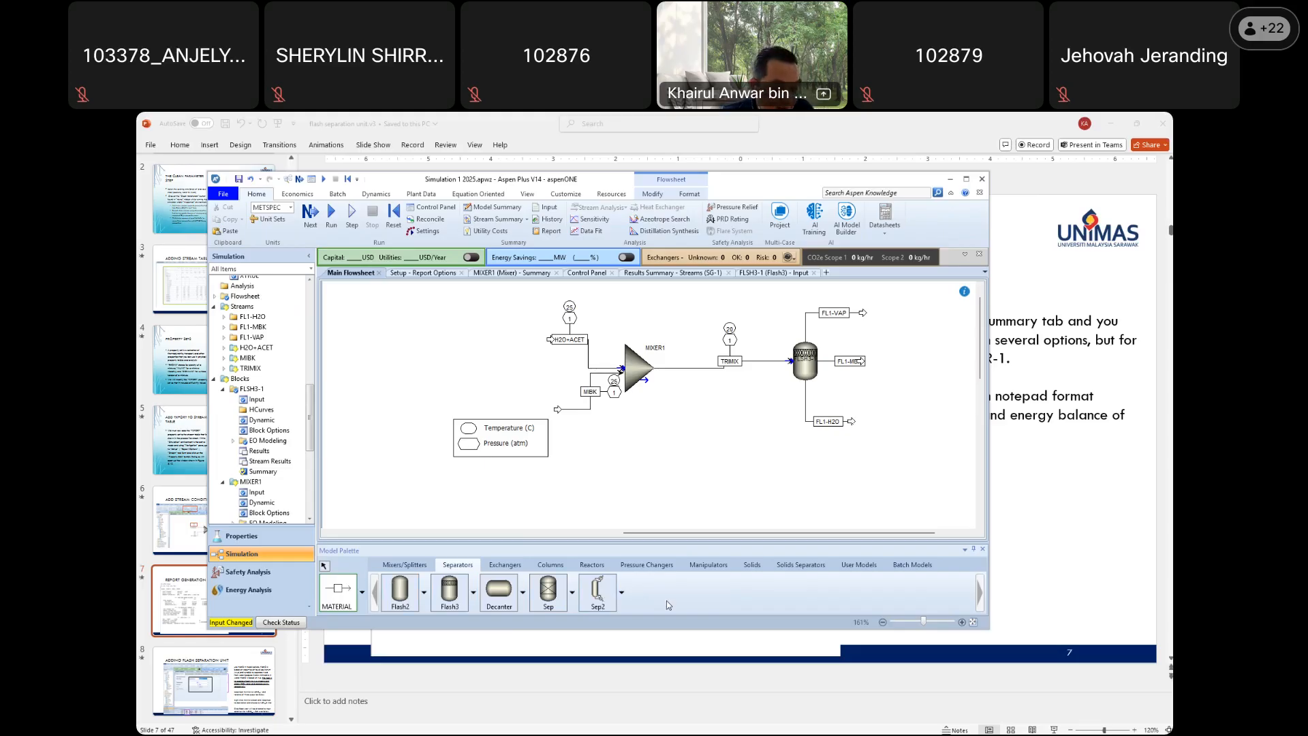
pyautogui.click(318, 214)
pyautogui.click(660, 427)
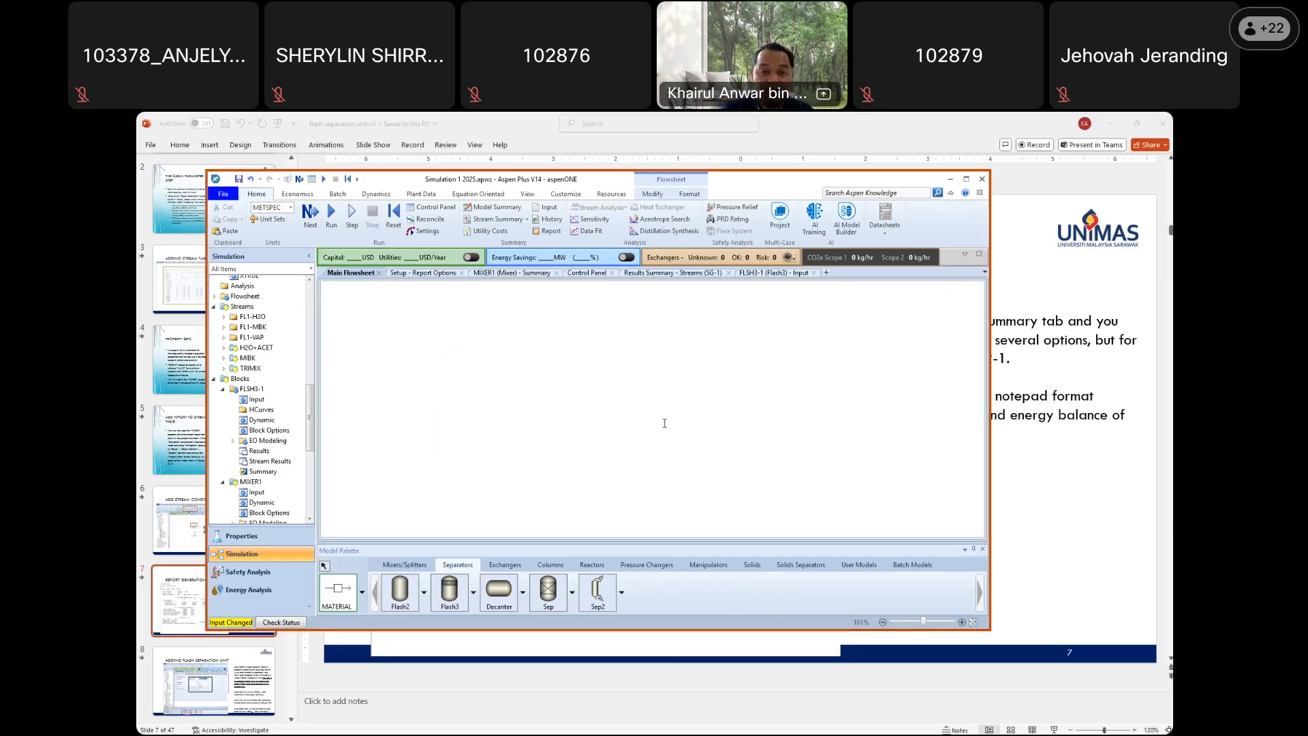
pyautogui.click(345, 273)
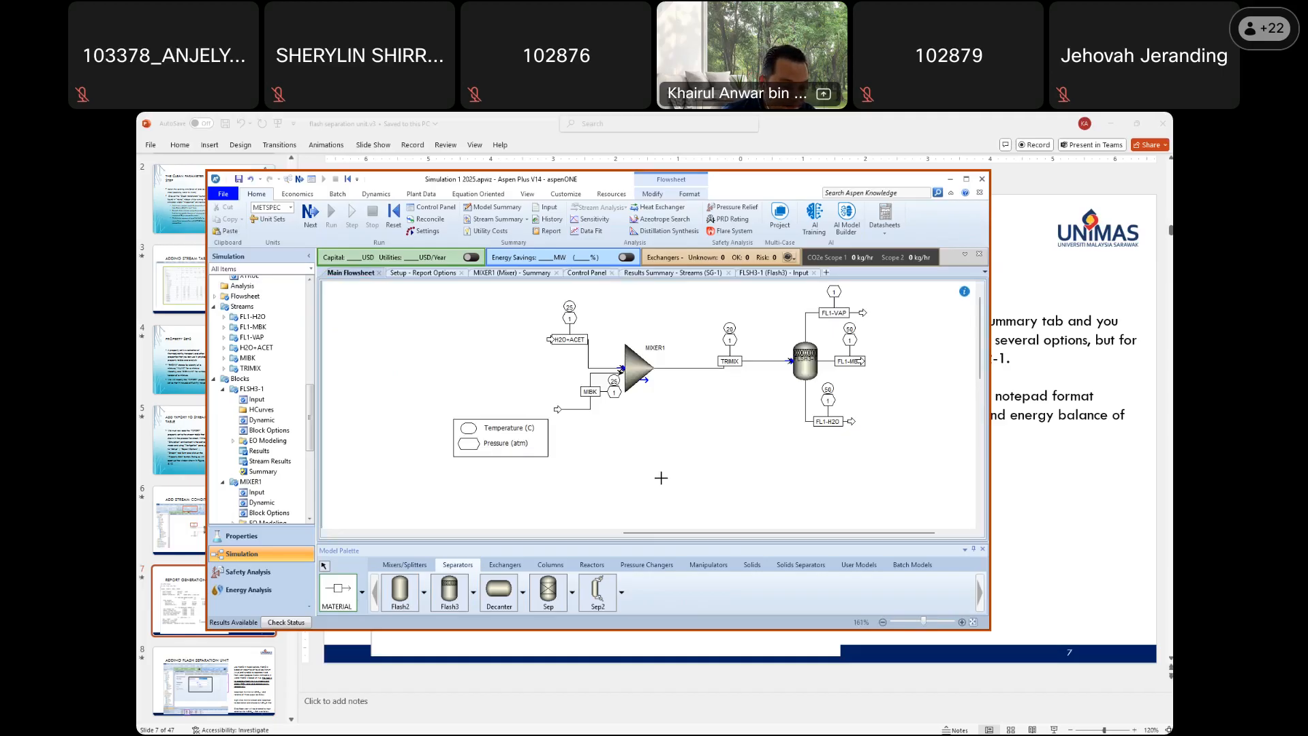
# Collapse the Blocks, Streams and Property Sets folders in the navigation tree and locate Results Summary
pyautogui.scroll(-3, 278, 471)
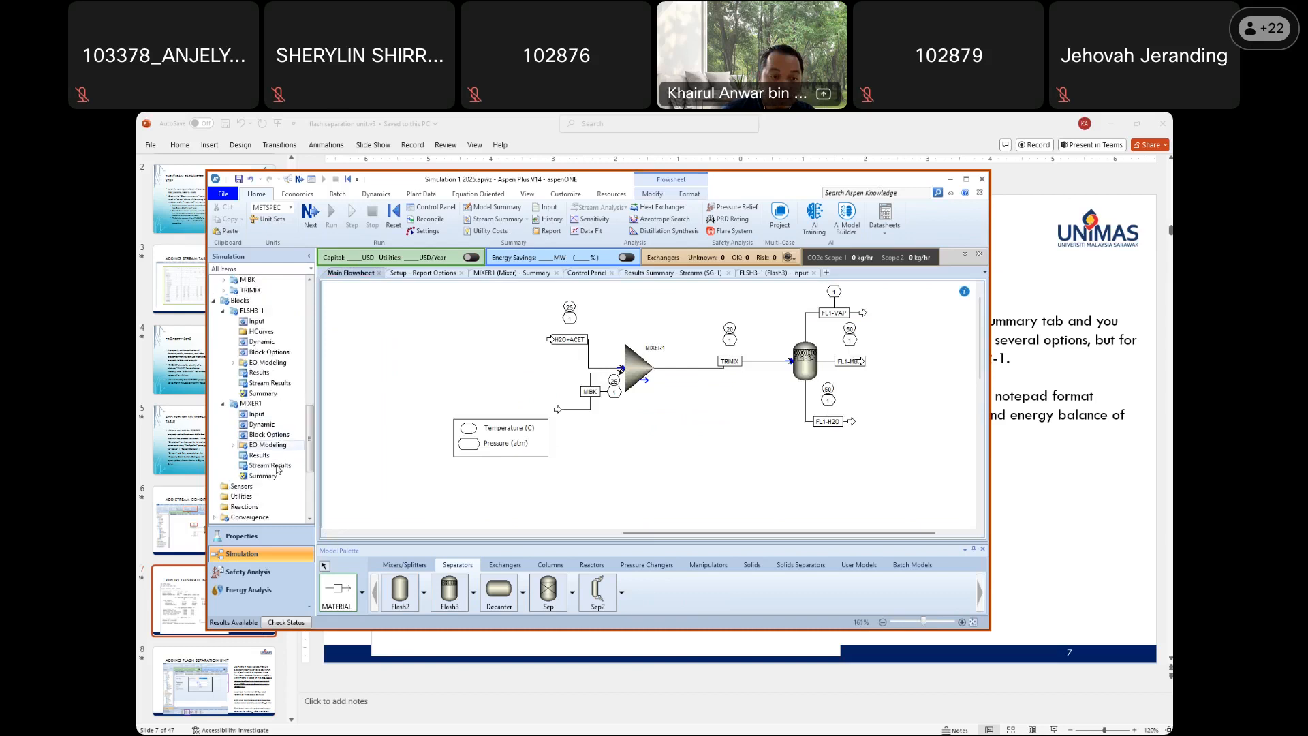
pyautogui.scroll(-5, 269, 436)
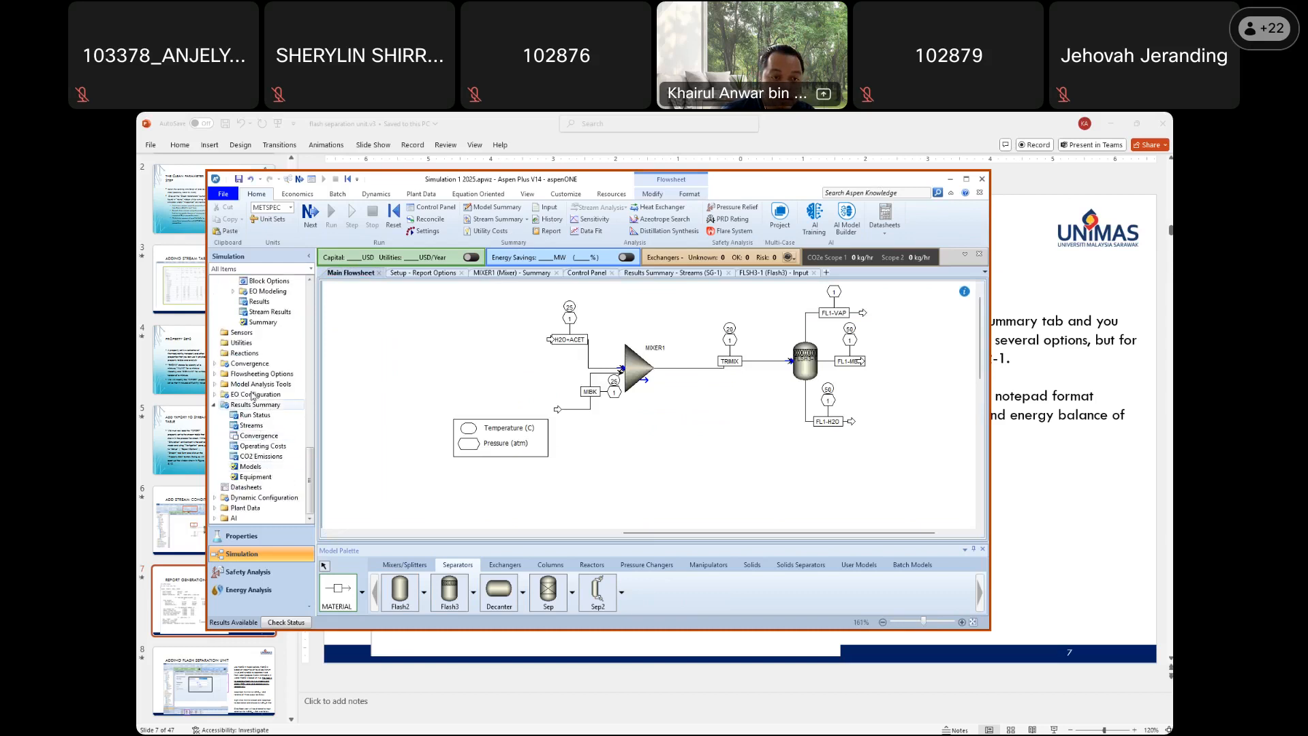
pyautogui.scroll(6, 254, 396)
pyautogui.click(214, 331)
pyautogui.scroll(2, 241, 370)
pyautogui.scroll(-2, 240, 372)
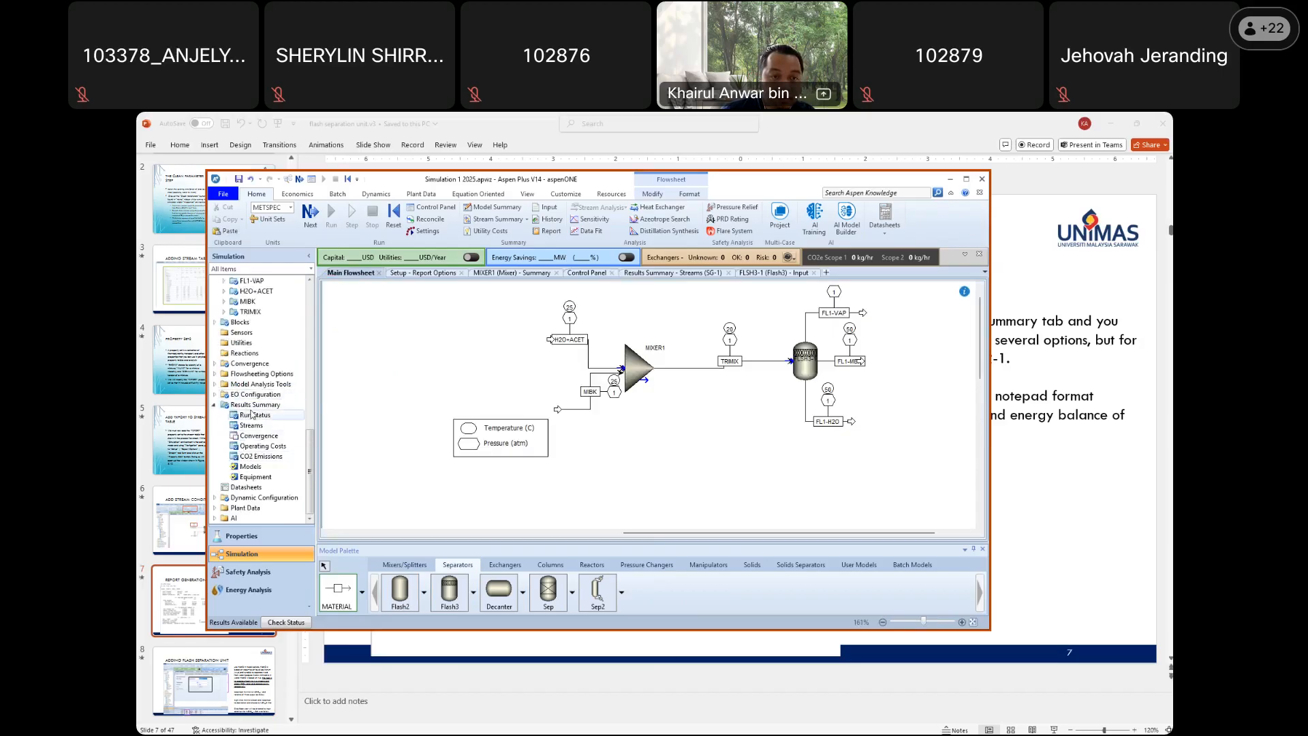
pyautogui.scroll(6, 252, 415)
pyautogui.click(214, 406)
pyautogui.scroll(6, 271, 418)
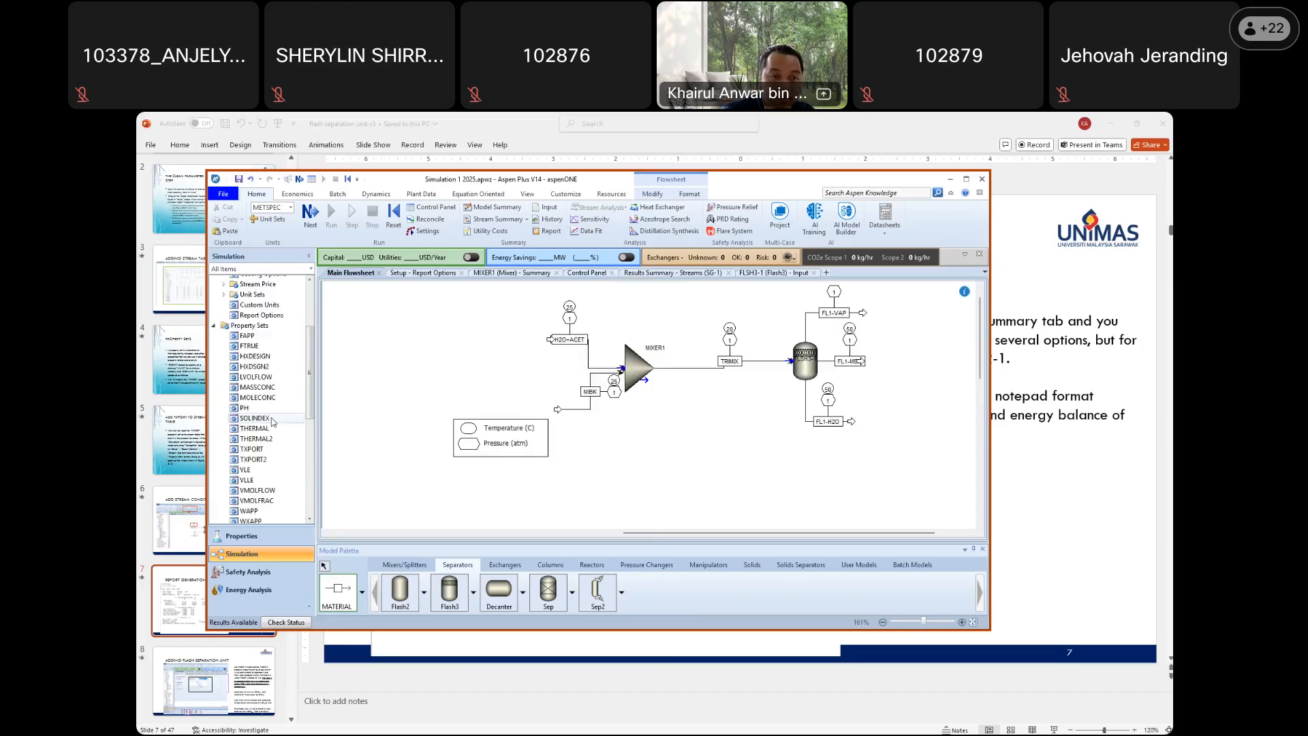
pyautogui.click(214, 326)
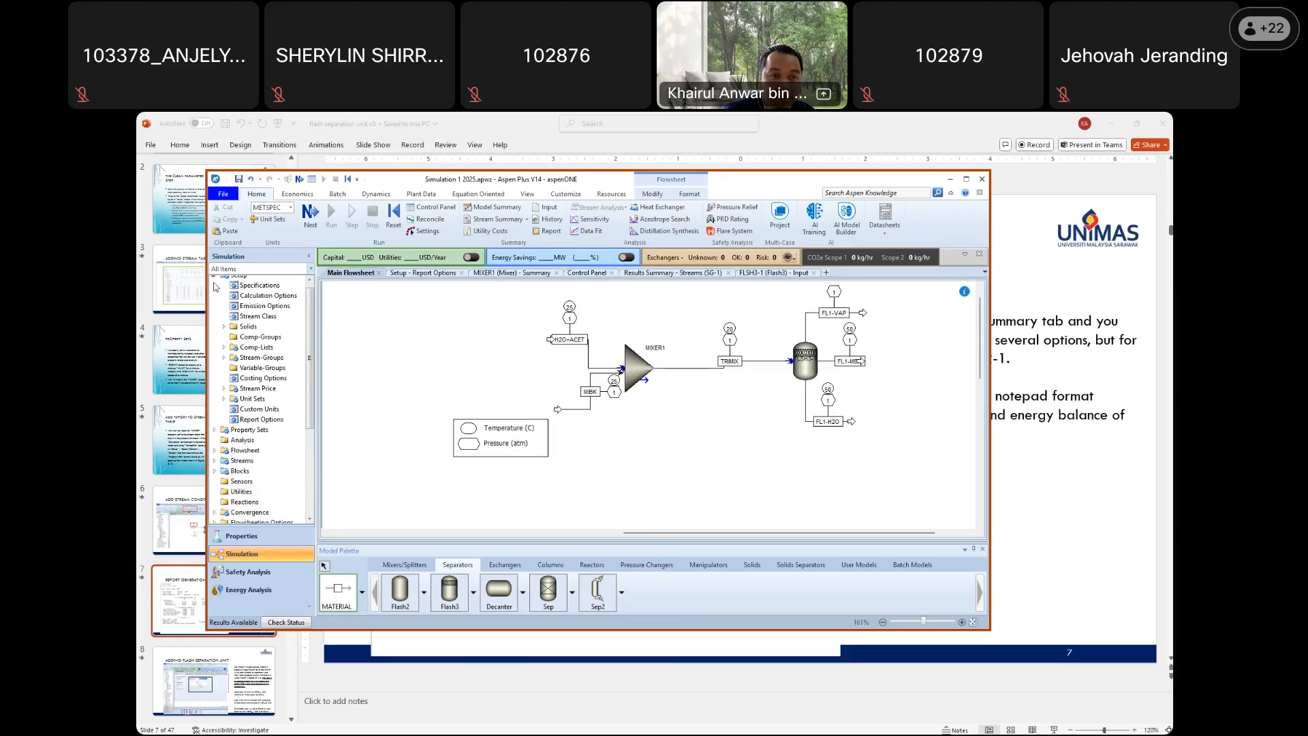
pyautogui.scroll(-5, 272, 450)
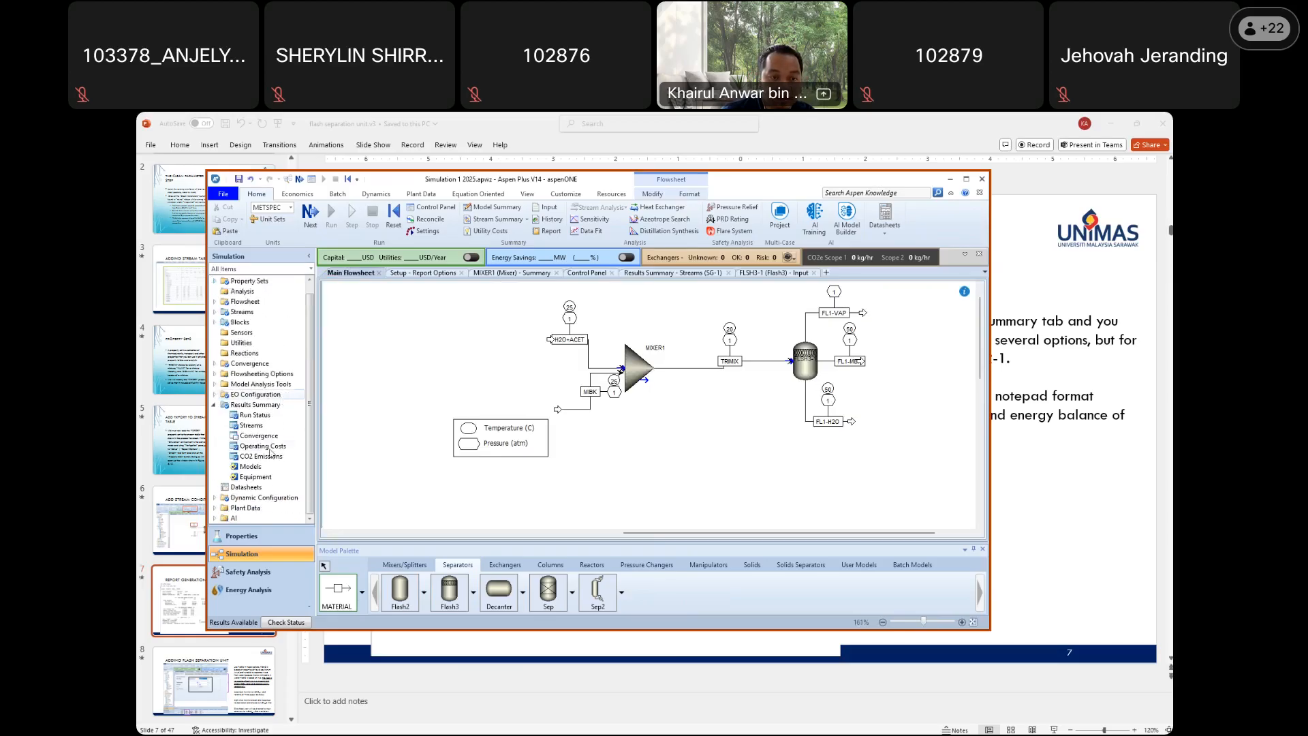
# Open the Results Summary stream table and add a column for stream FL1-H2O
pyautogui.doubleClick(252, 426)
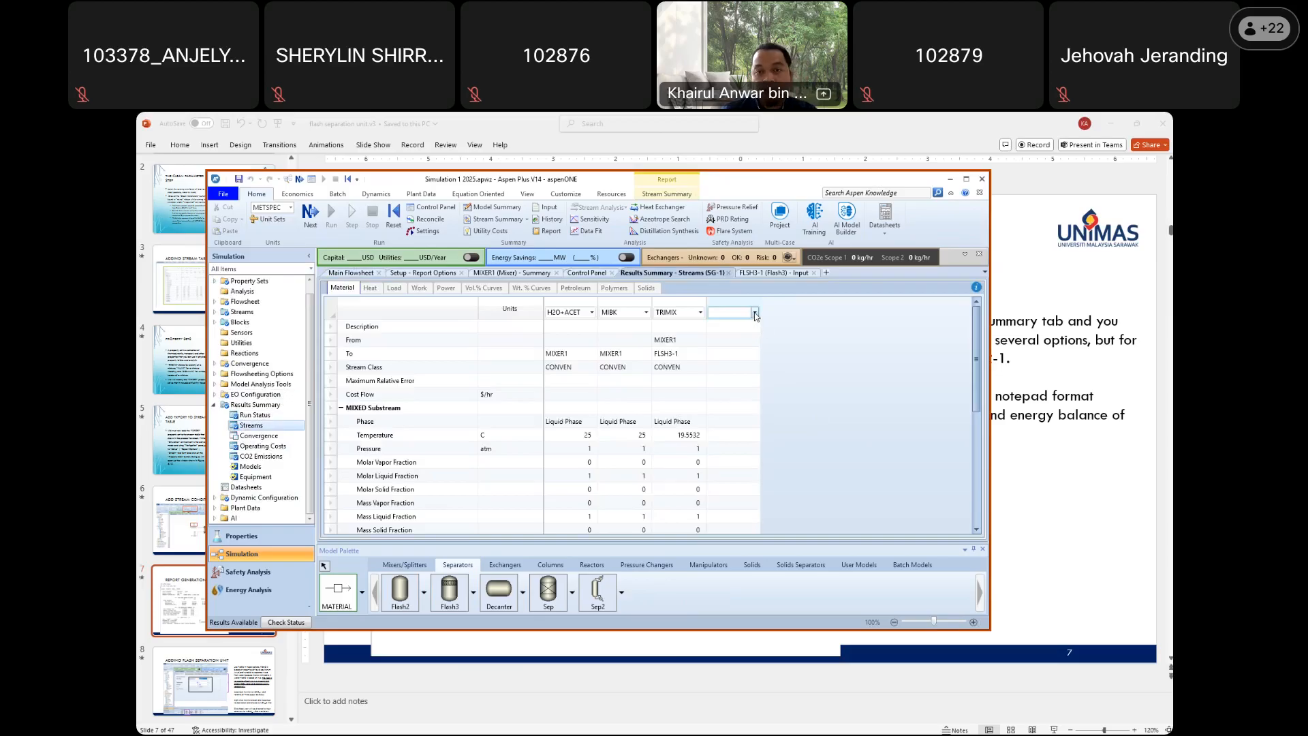
pyautogui.click(755, 314)
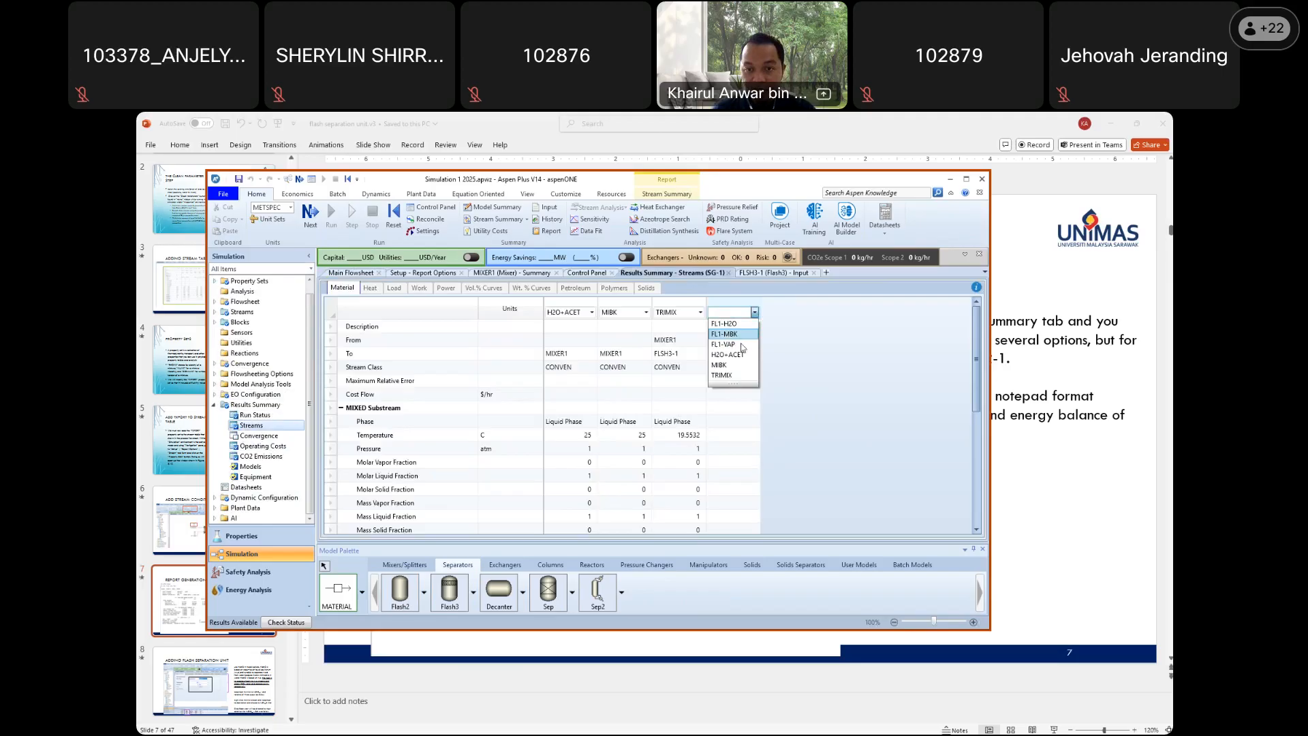
pyautogui.click(736, 324)
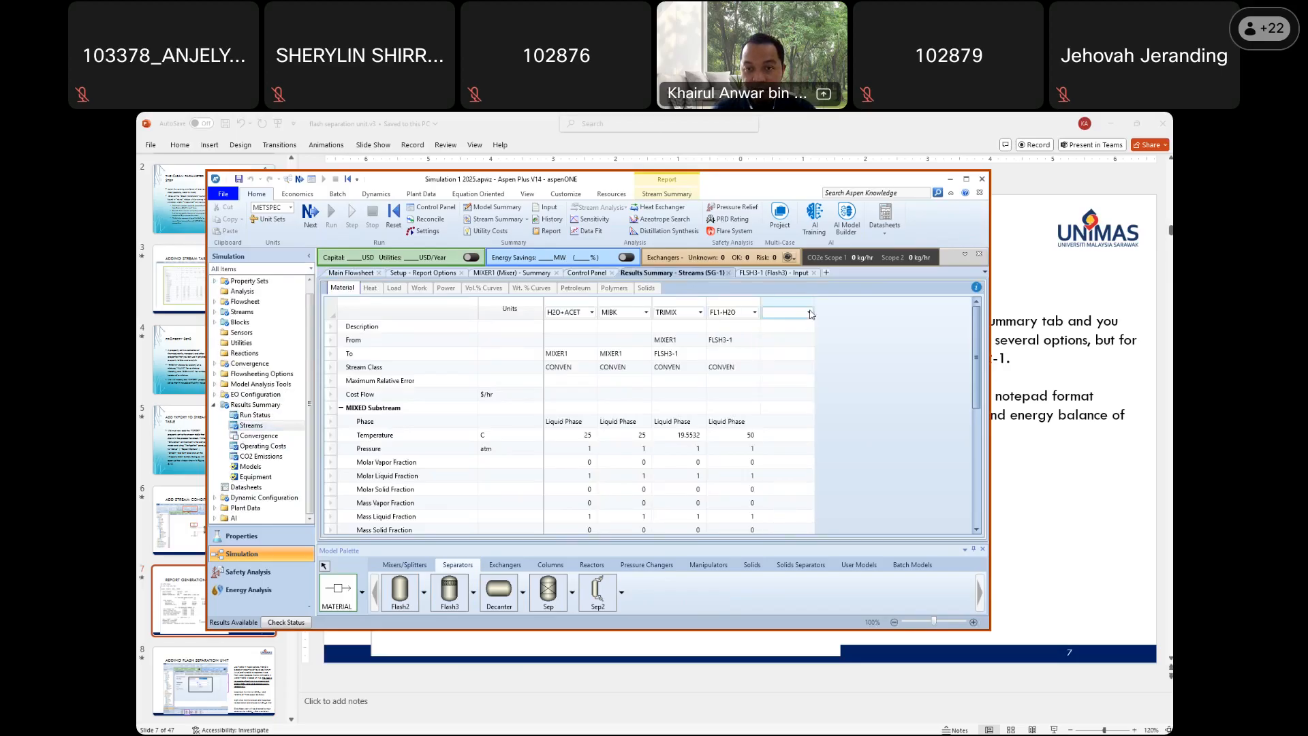
# Add columns for streams FL1-MBK and FL1-VAP to the stream results table
pyautogui.click(810, 313)
pyautogui.click(783, 334)
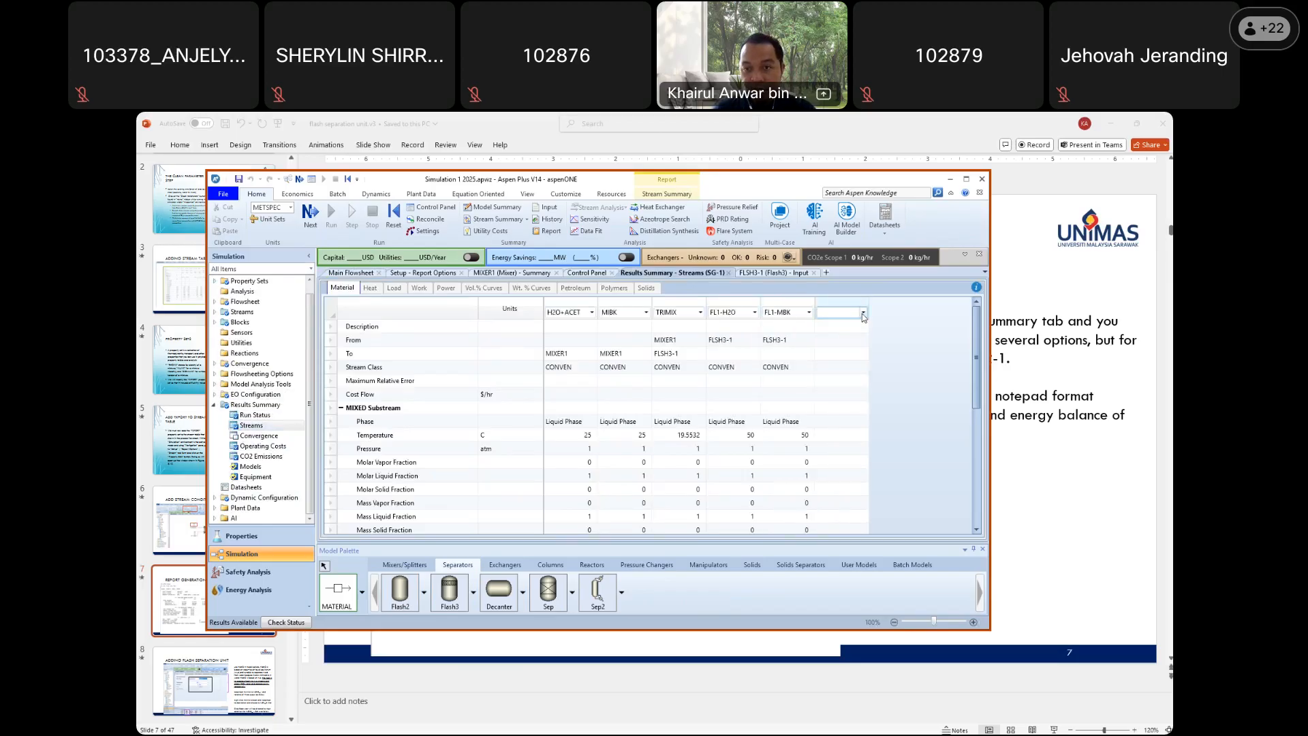
pyautogui.click(864, 314)
pyautogui.click(846, 342)
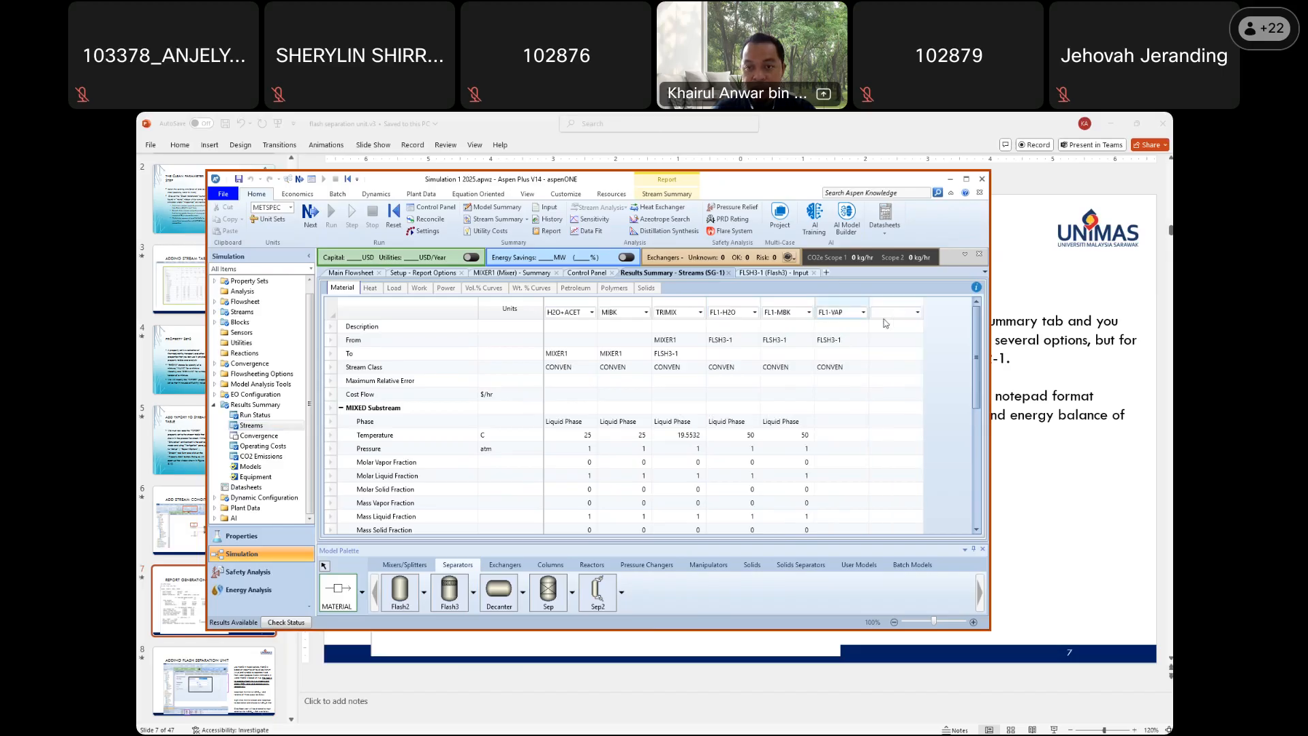
# Examine the source block, phase, temperature, pressure and mole flows of the three FLSH3-1 outlet streams in the results table
pyautogui.click(729, 342)
pyautogui.click(793, 342)
pyautogui.click(836, 343)
pyautogui.click(763, 341)
pyautogui.click(726, 342)
pyautogui.scroll(-2, 833, 398)
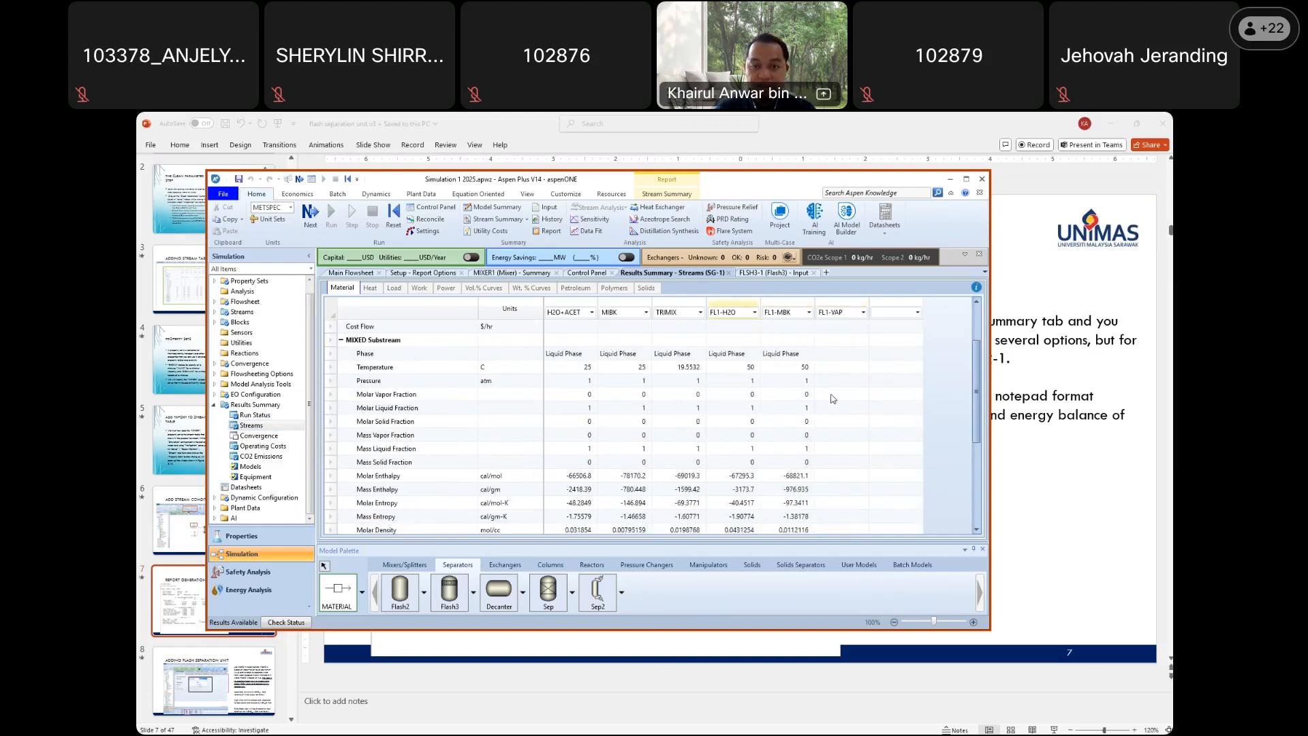
pyautogui.scroll(2, 830, 391)
pyautogui.scroll(-1, 850, 397)
pyautogui.scroll(-1, 850, 397)
pyautogui.scroll(-5, 849, 397)
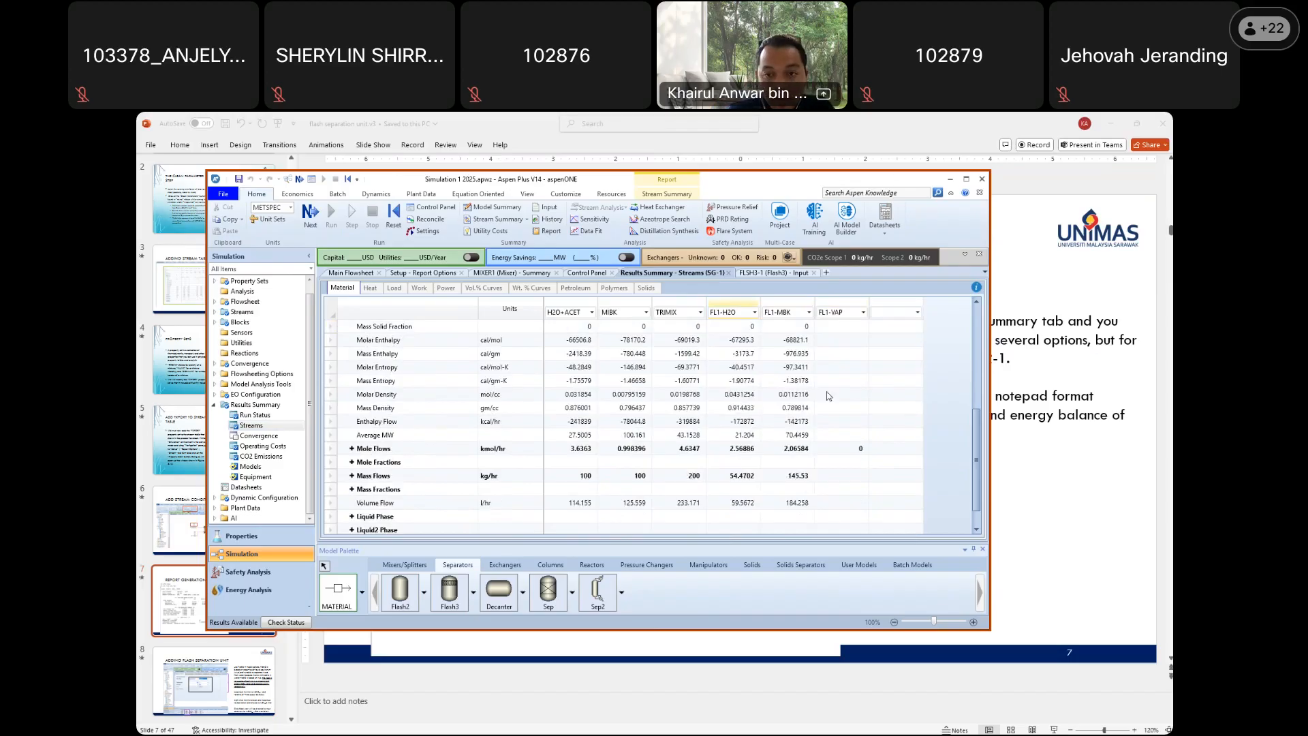
pyautogui.click(858, 451)
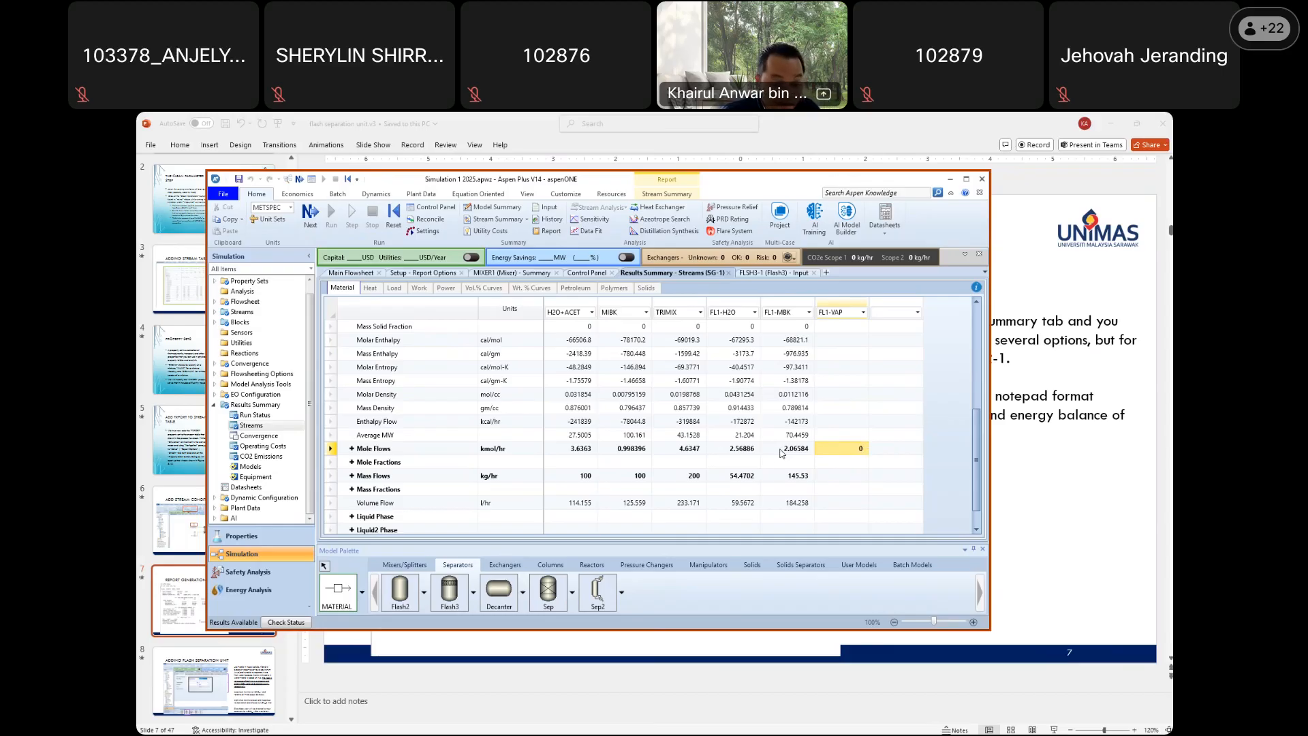
pyautogui.scroll(-1, 370, 469)
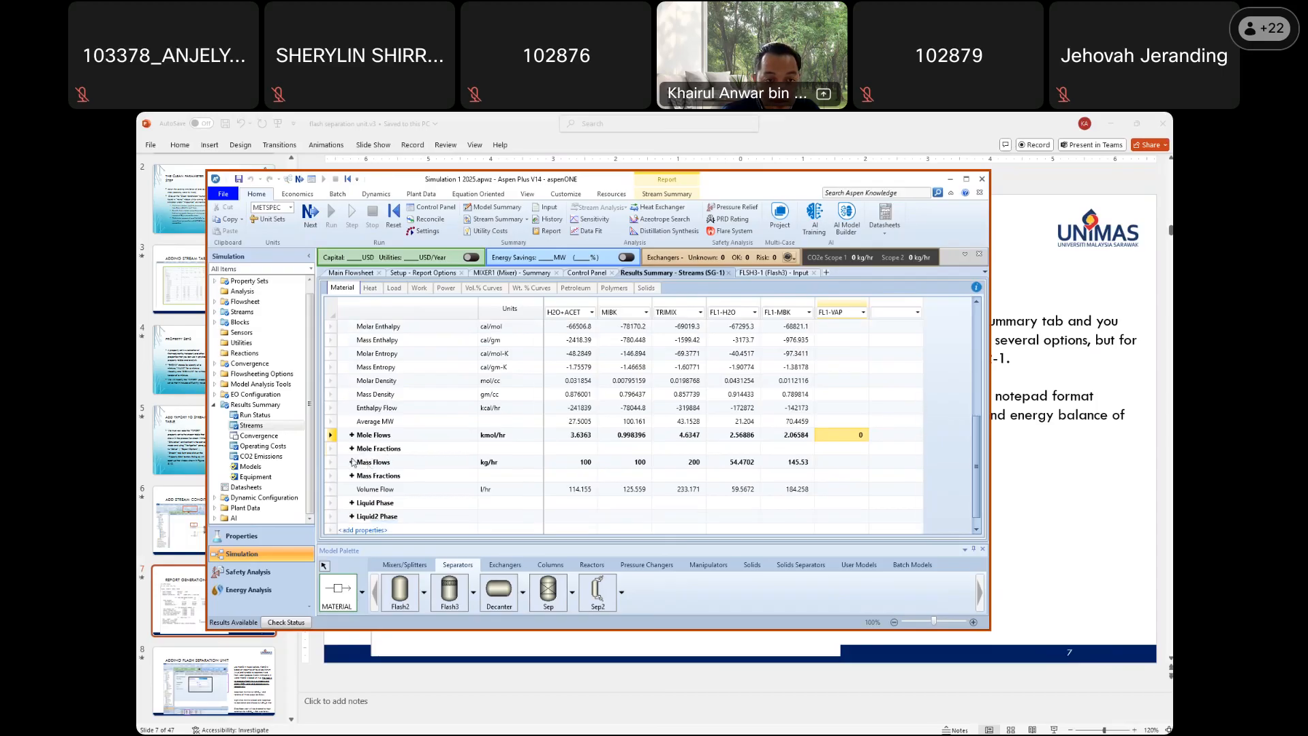
pyautogui.scroll(-1, 358, 470)
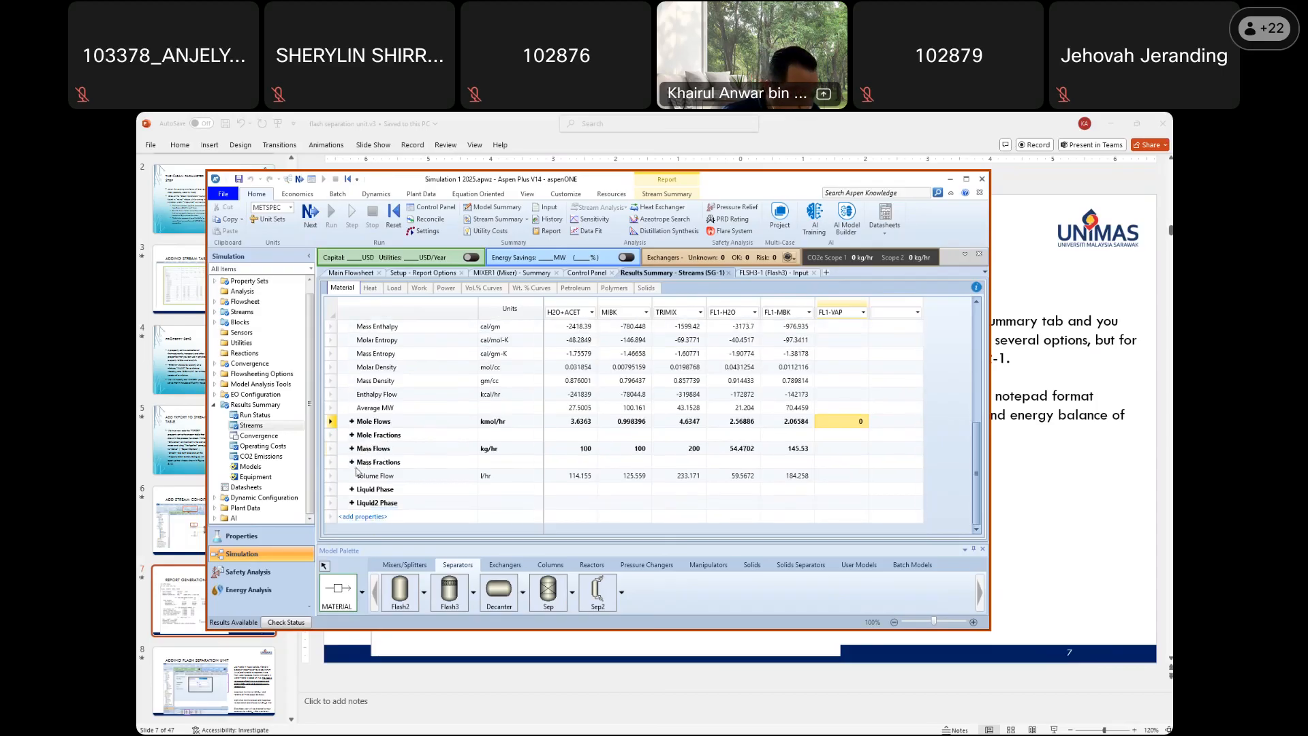
# Expand Mass Fractions and Mass Flows by component and inspect the water mass flow and mass fraction in FL1-H2O
pyautogui.click(352, 462)
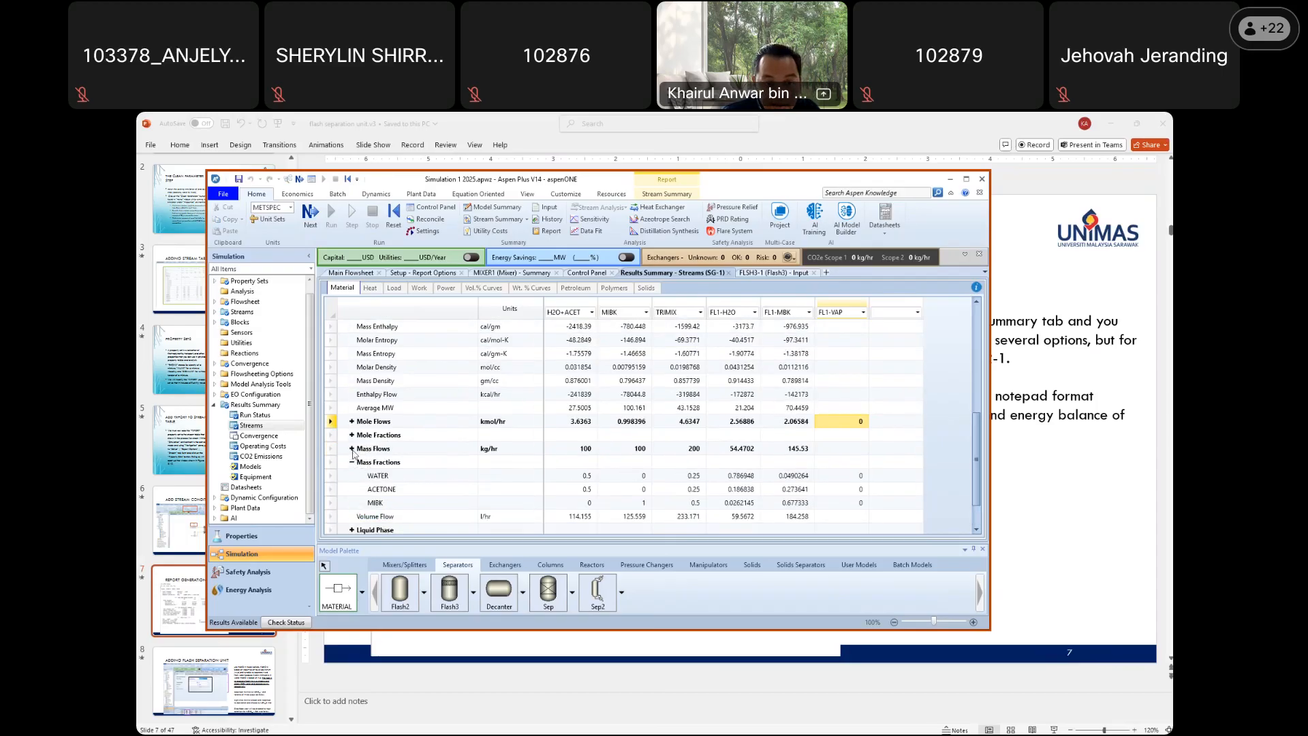
pyautogui.click(351, 448)
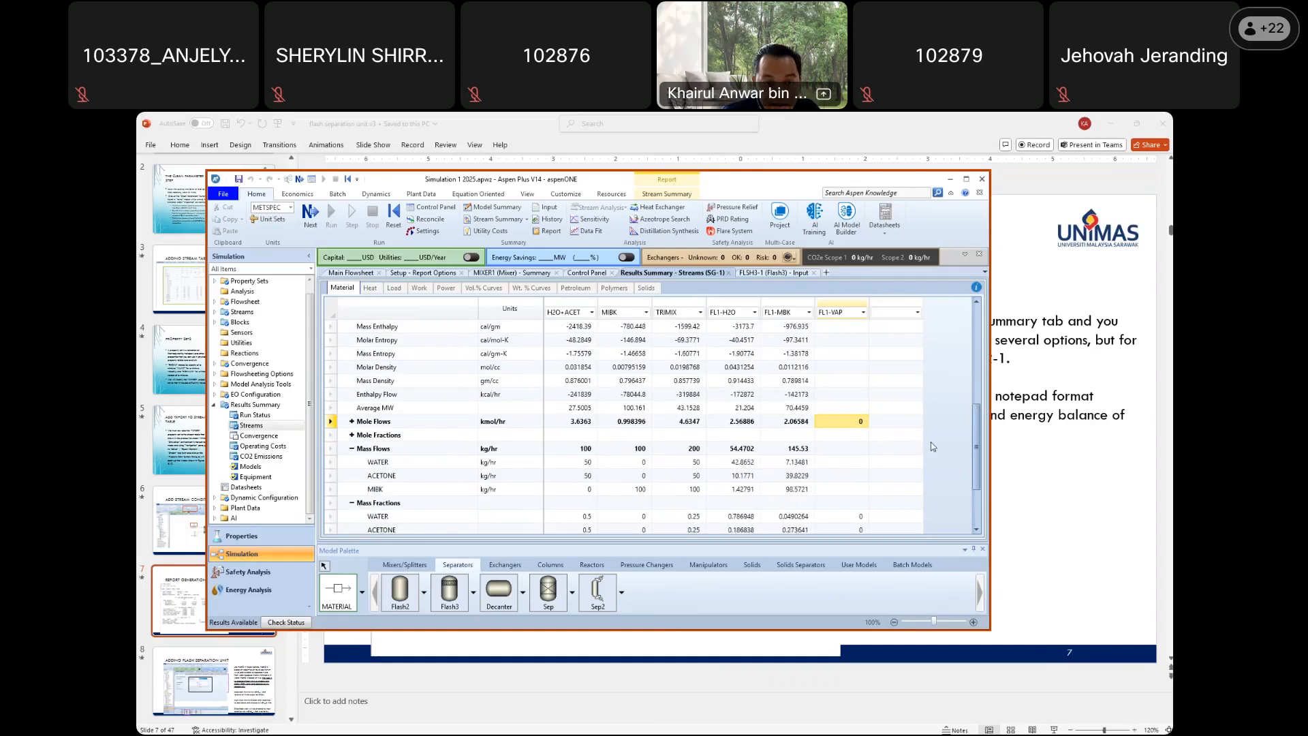
pyautogui.scroll(-2, 749, 447)
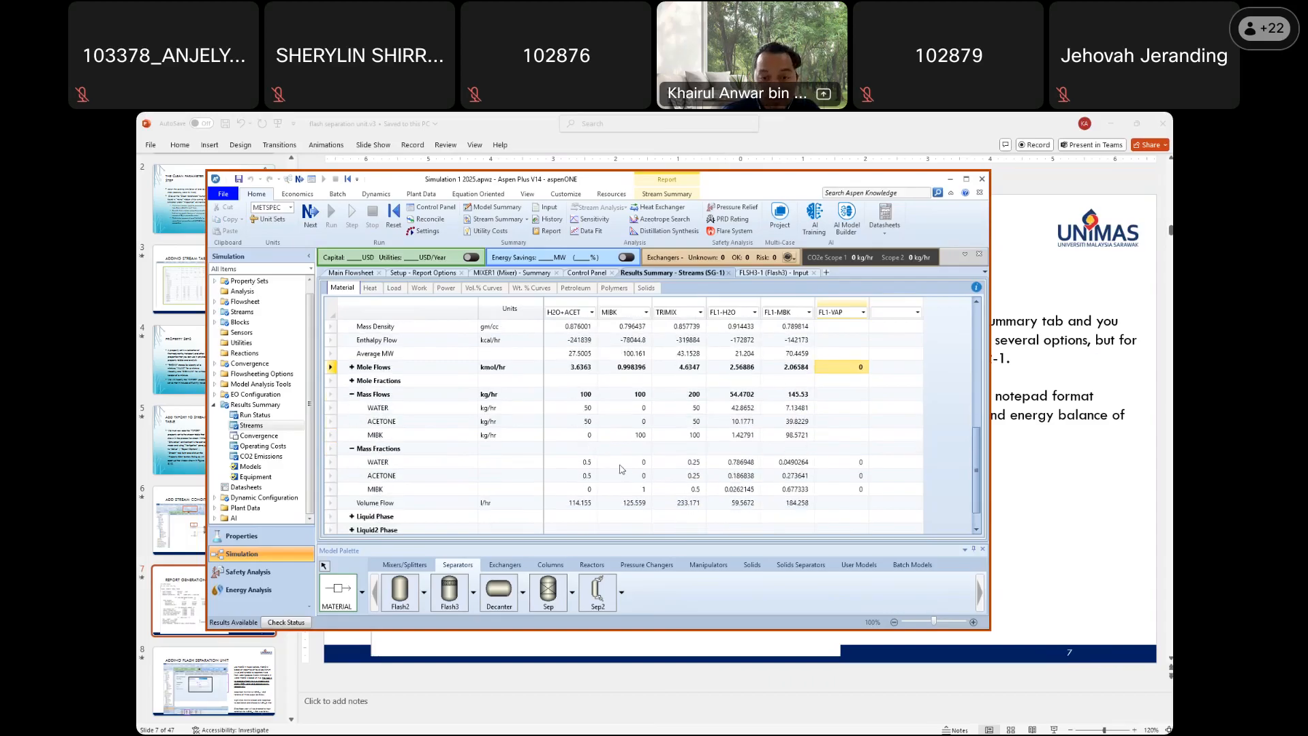
pyautogui.click(743, 465)
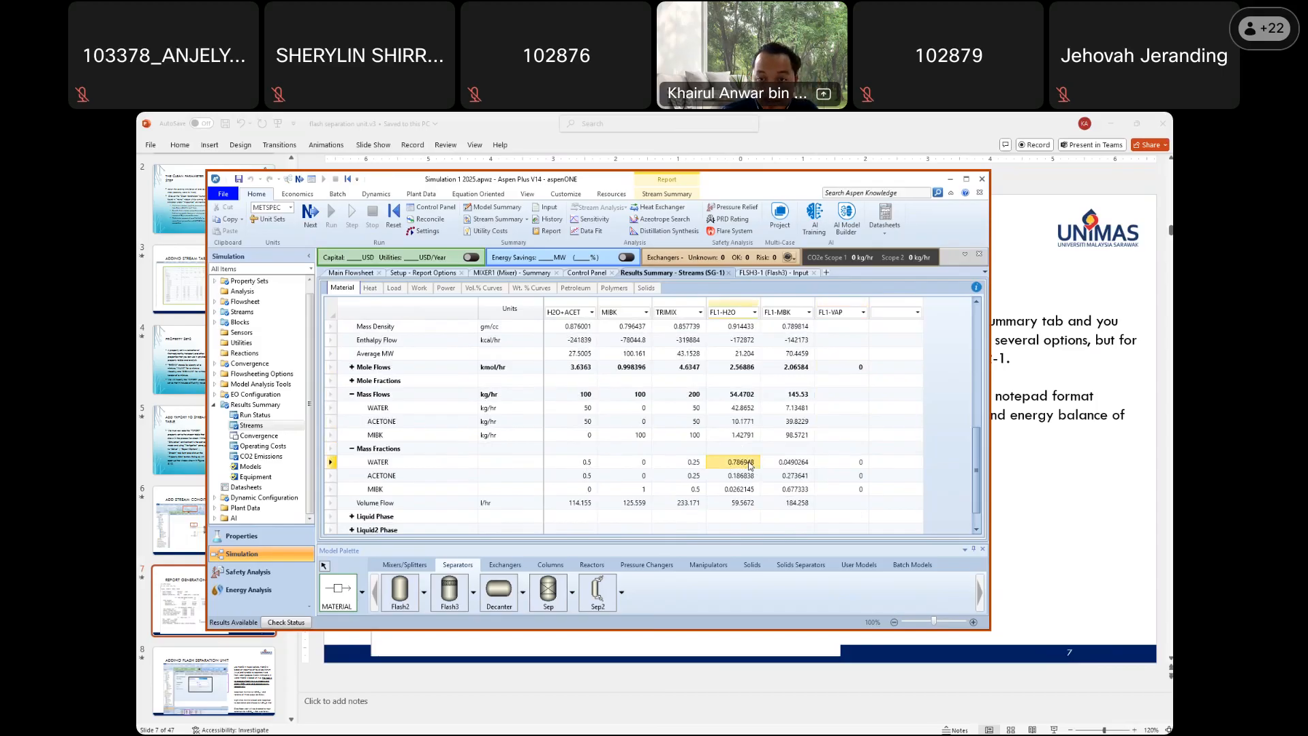
pyautogui.click(747, 408)
pyautogui.click(741, 458)
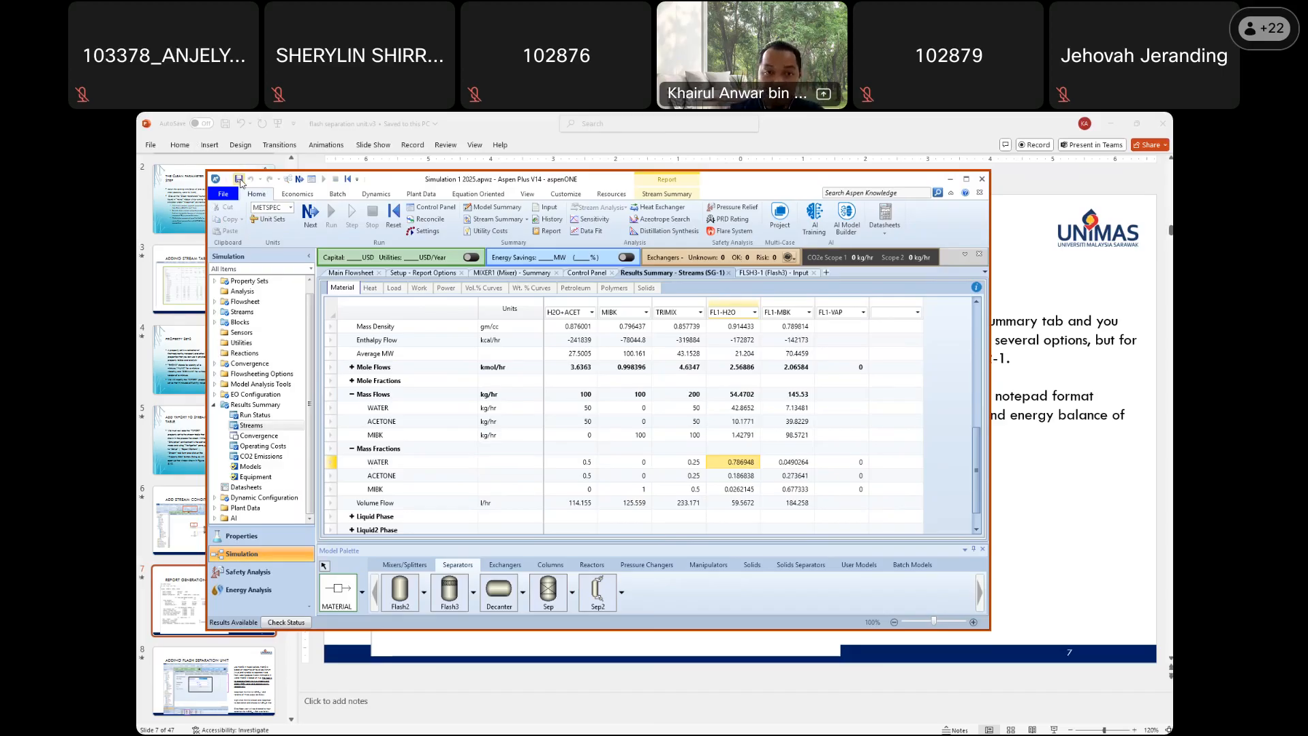
# Return to the main flowsheet and create a new simulation from the Chemicals with Metric Units template, closing the current run
pyautogui.click(351, 272)
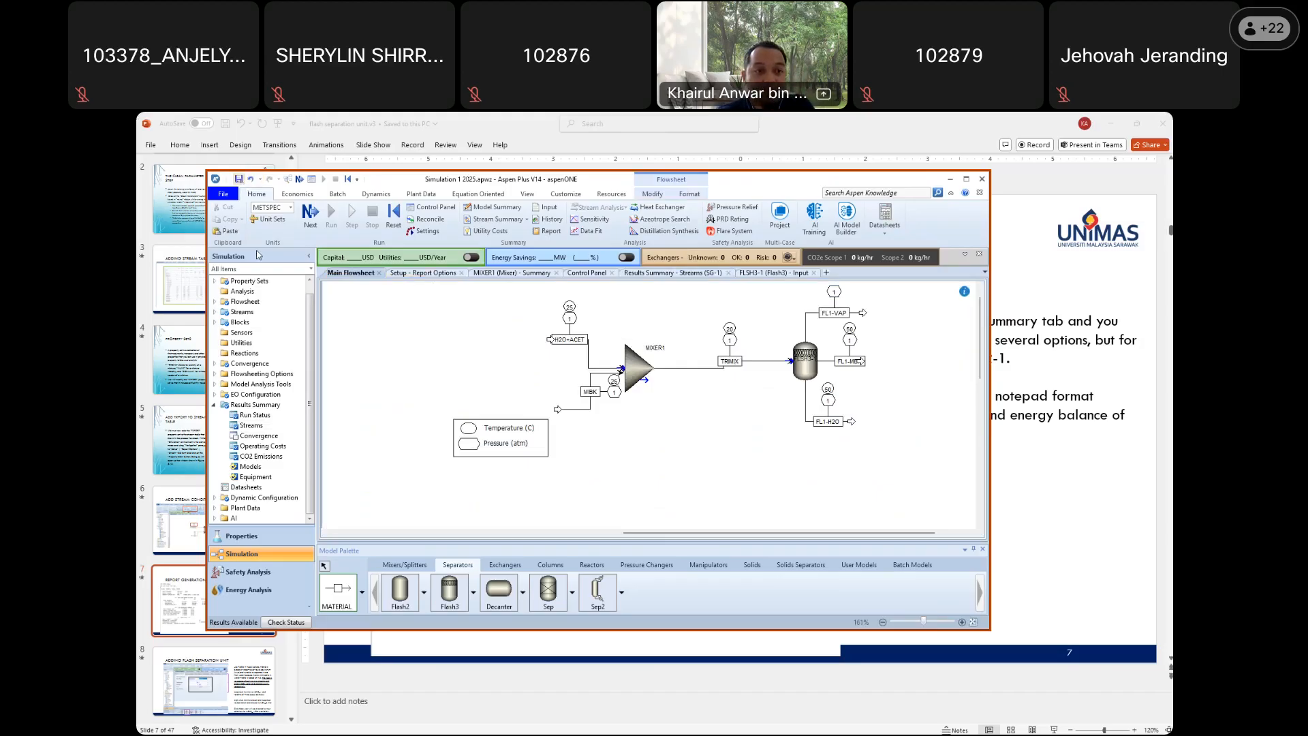
pyautogui.click(222, 195)
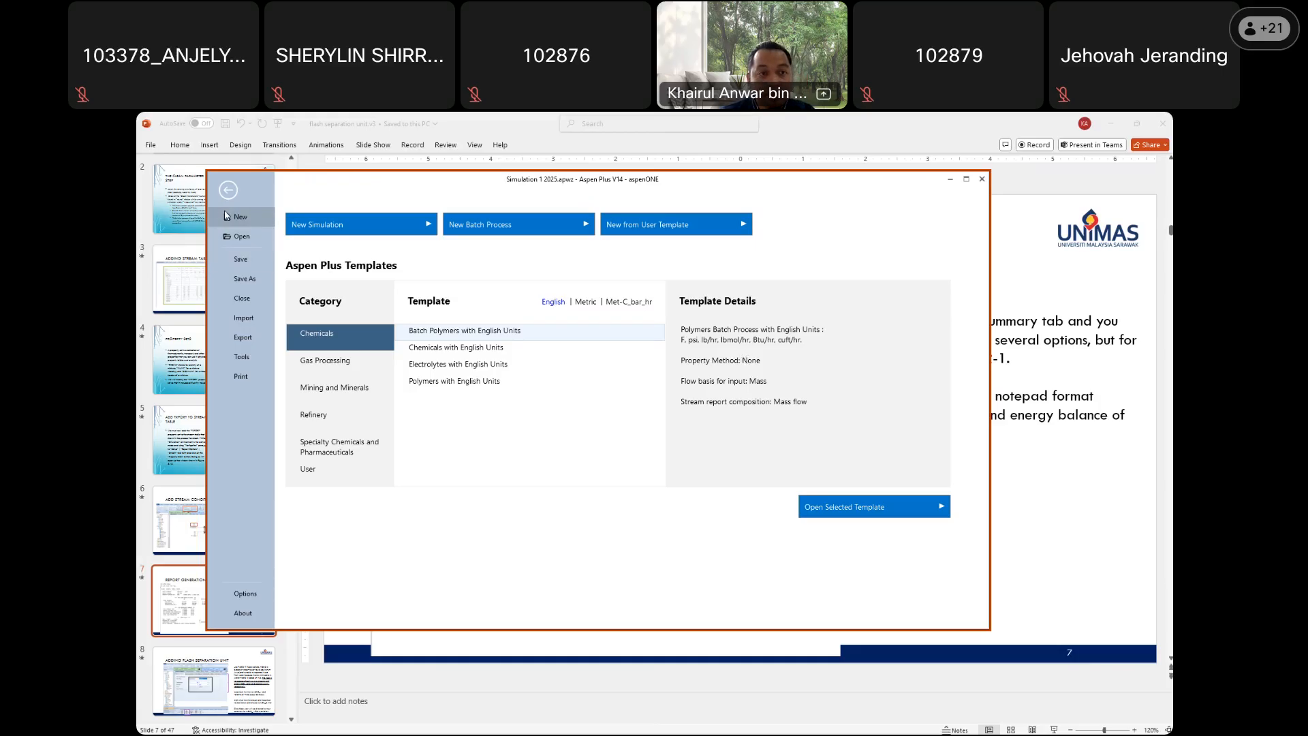
pyautogui.click(586, 302)
pyautogui.click(461, 351)
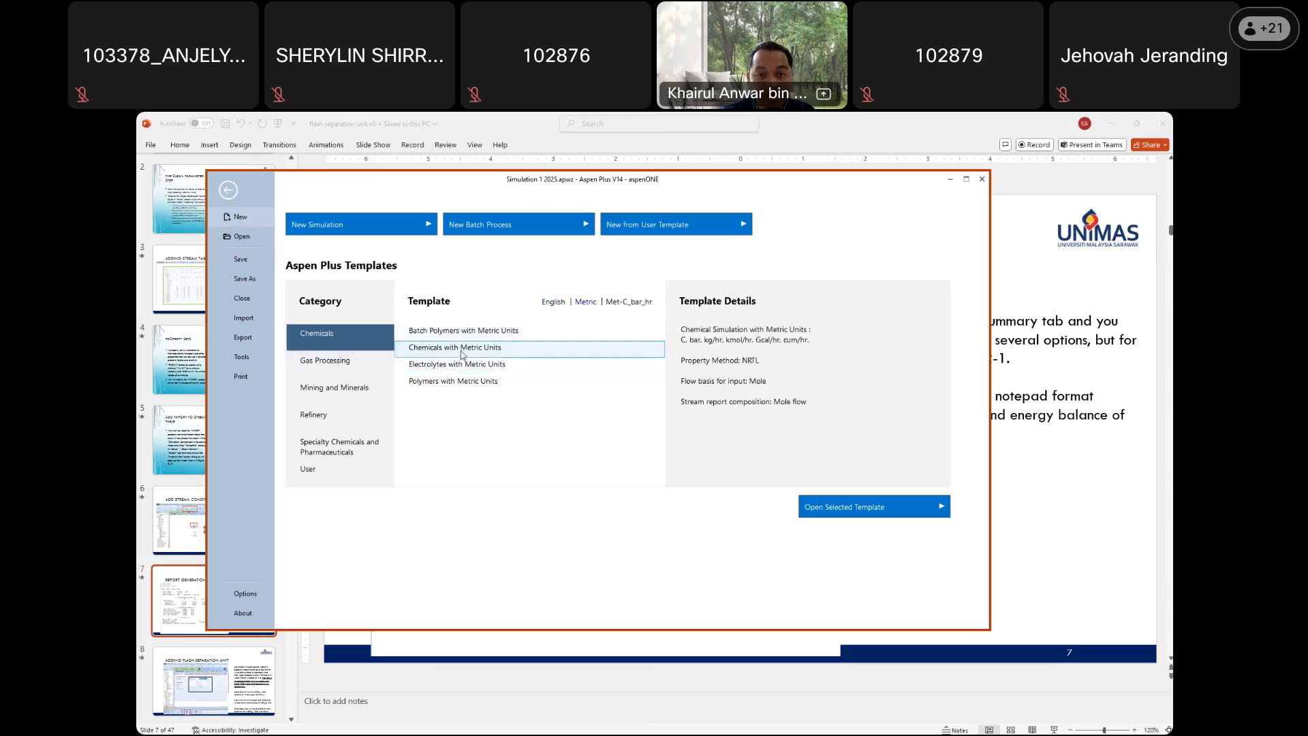
pyautogui.click(888, 509)
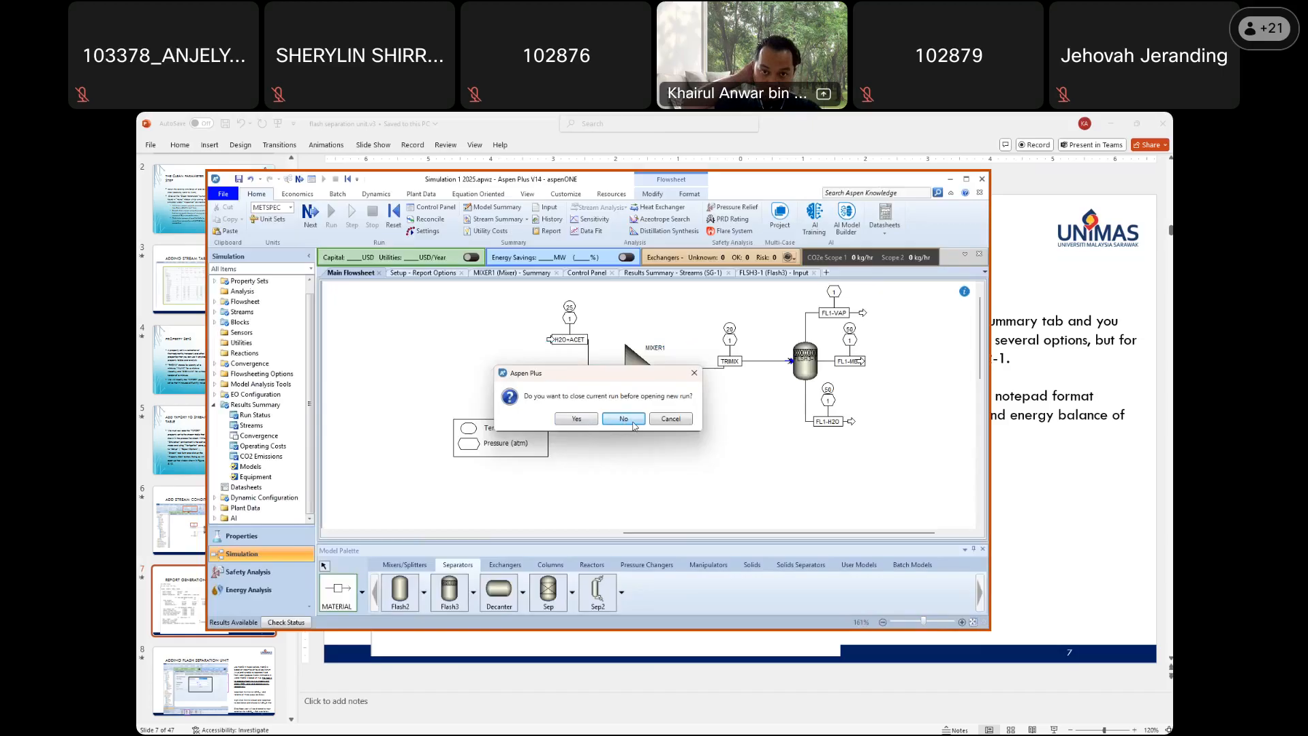
pyautogui.click(578, 419)
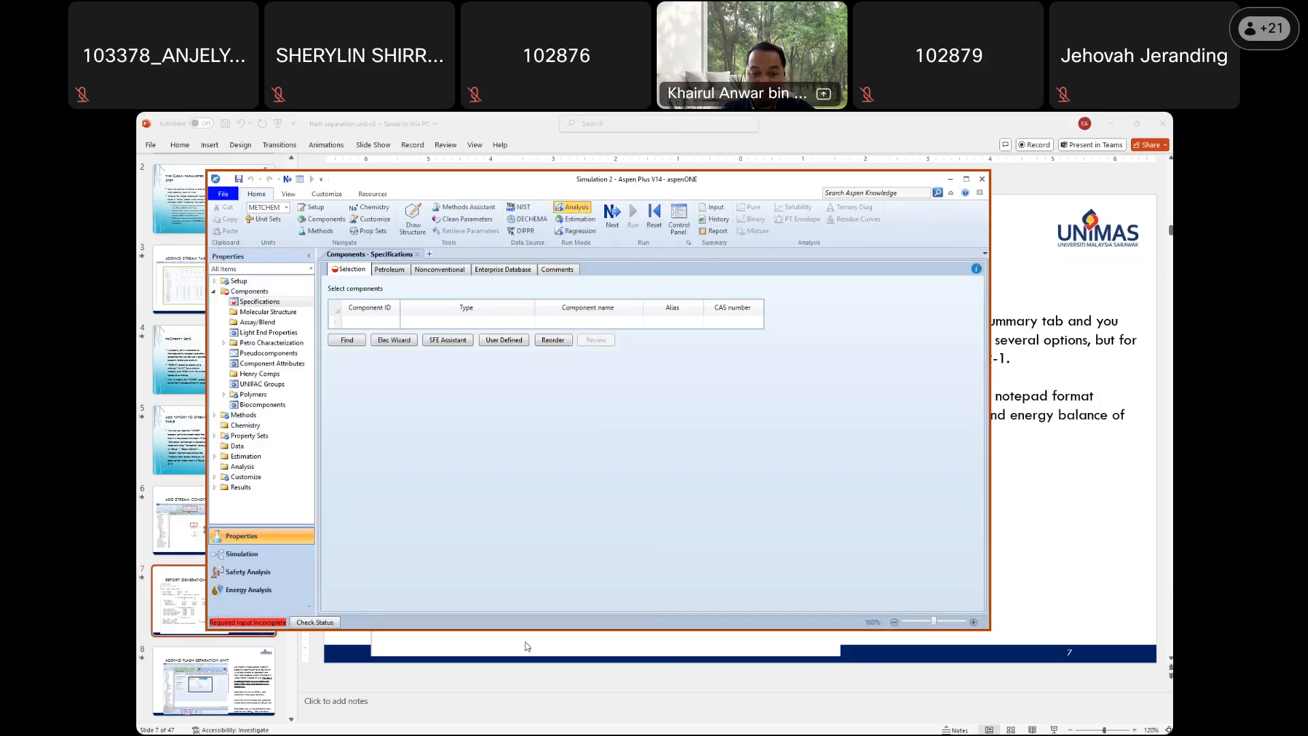
# Enter WATER as the first component in the component selection table
pyautogui.click(374, 326)
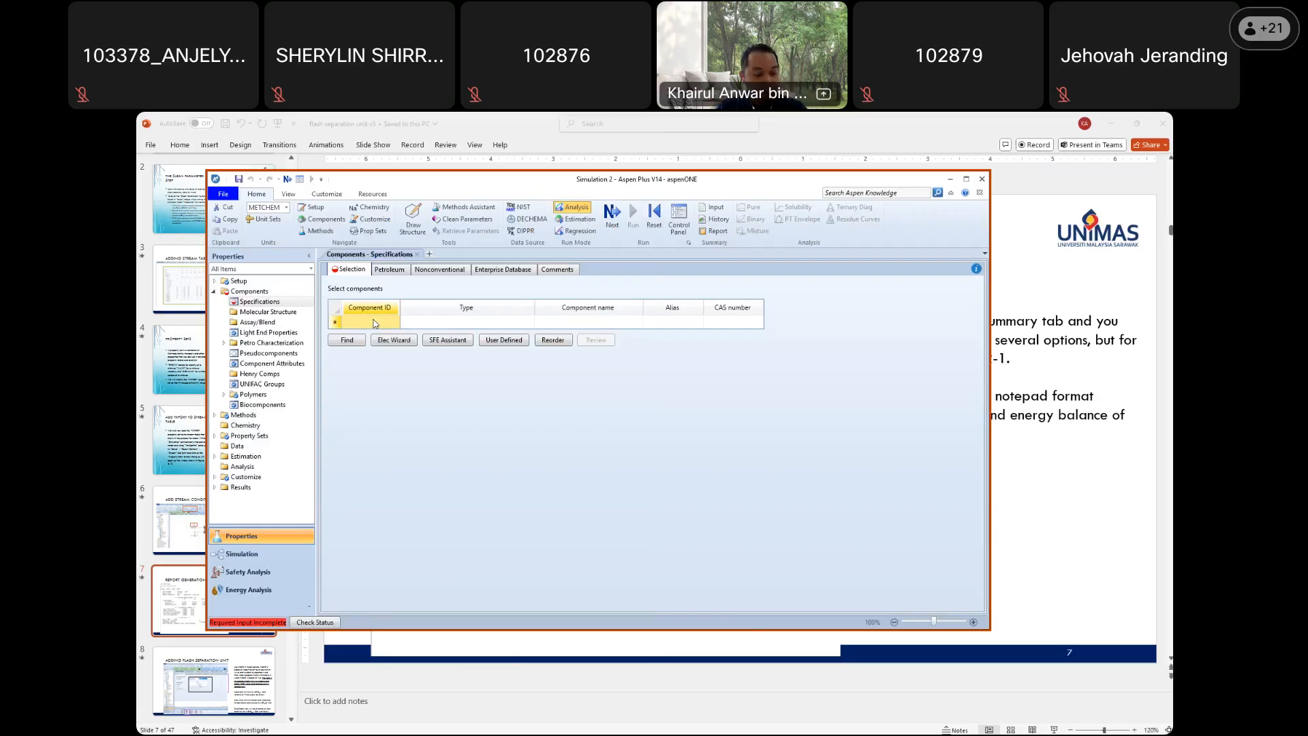
pyautogui.write('WATER')
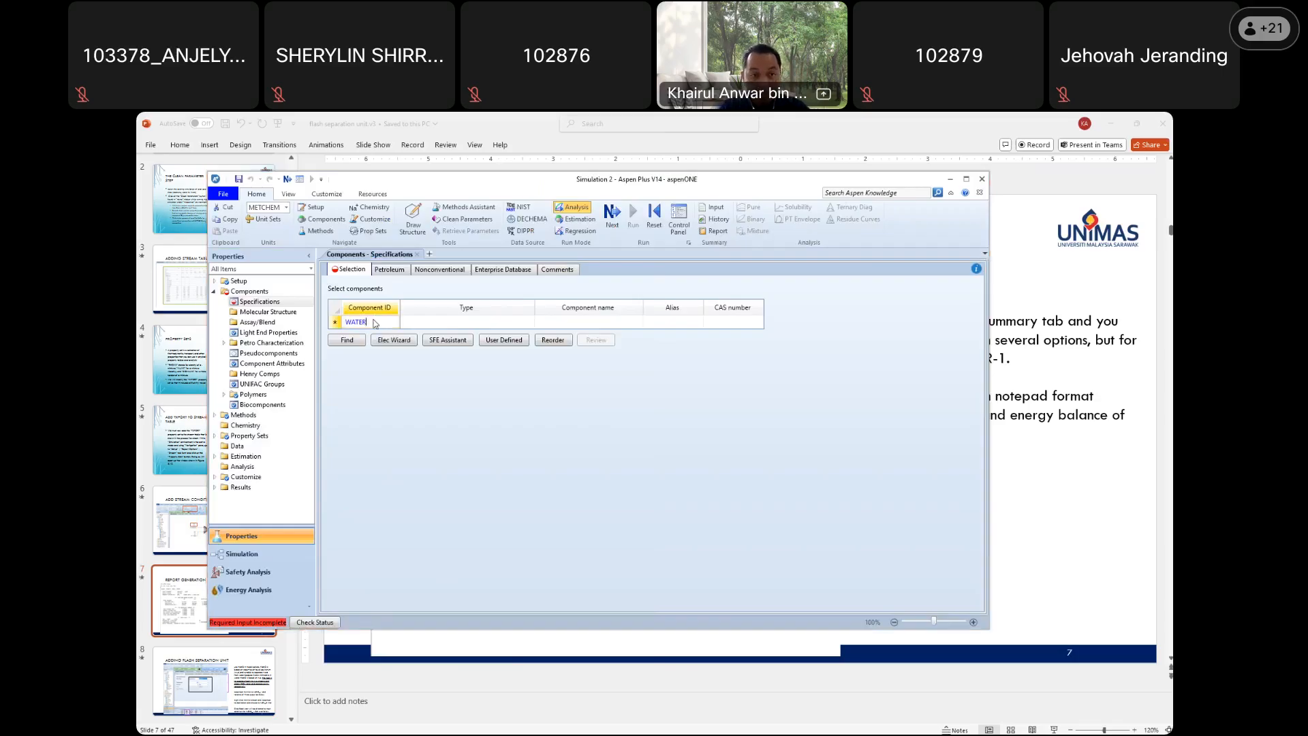
pyautogui.press('Return')
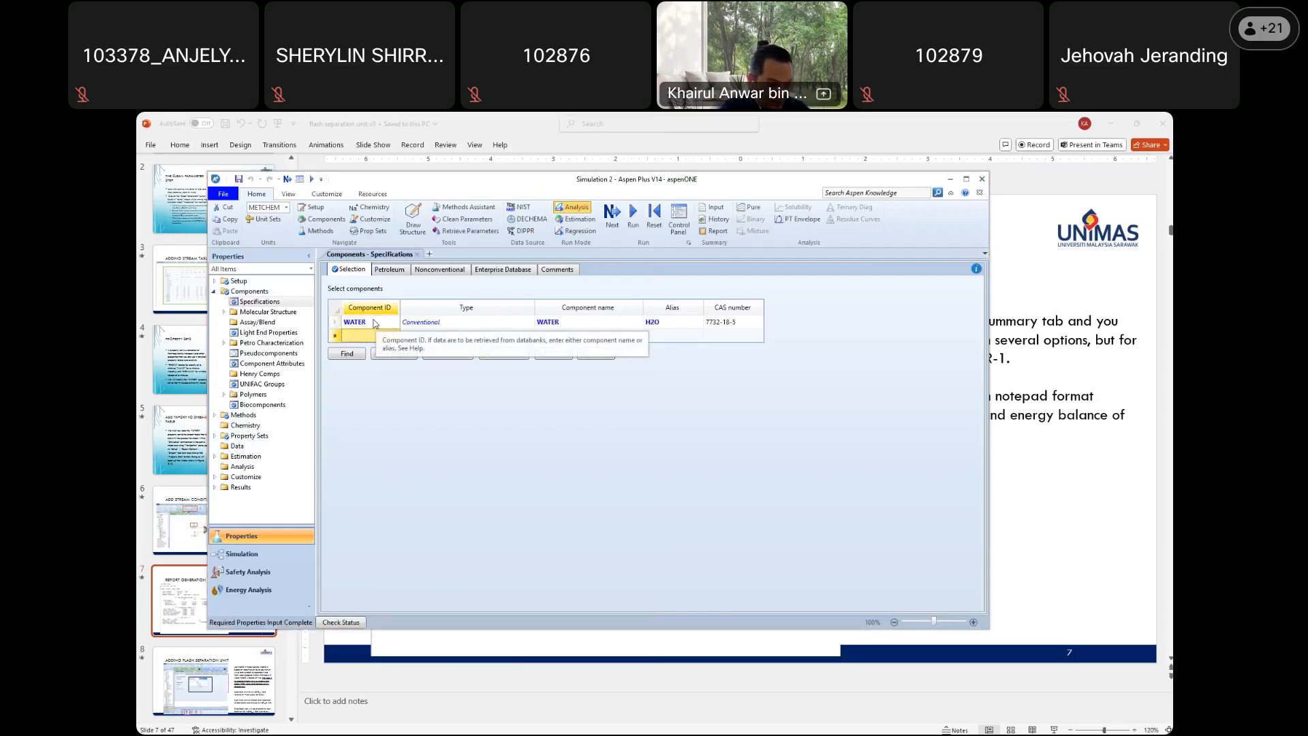
# Try to add a second component with the ID 1PROPANO, and delete its row
pyautogui.write('1PROPANO')
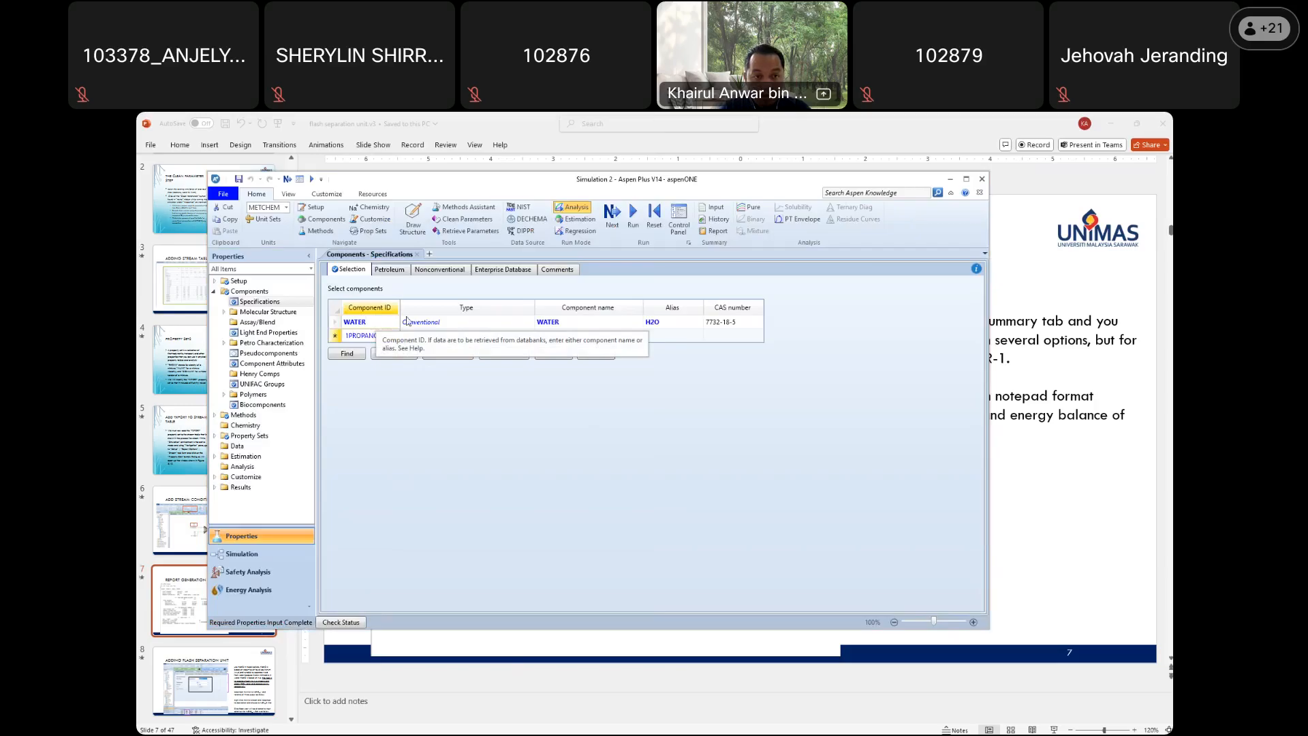
pyautogui.press('Return')
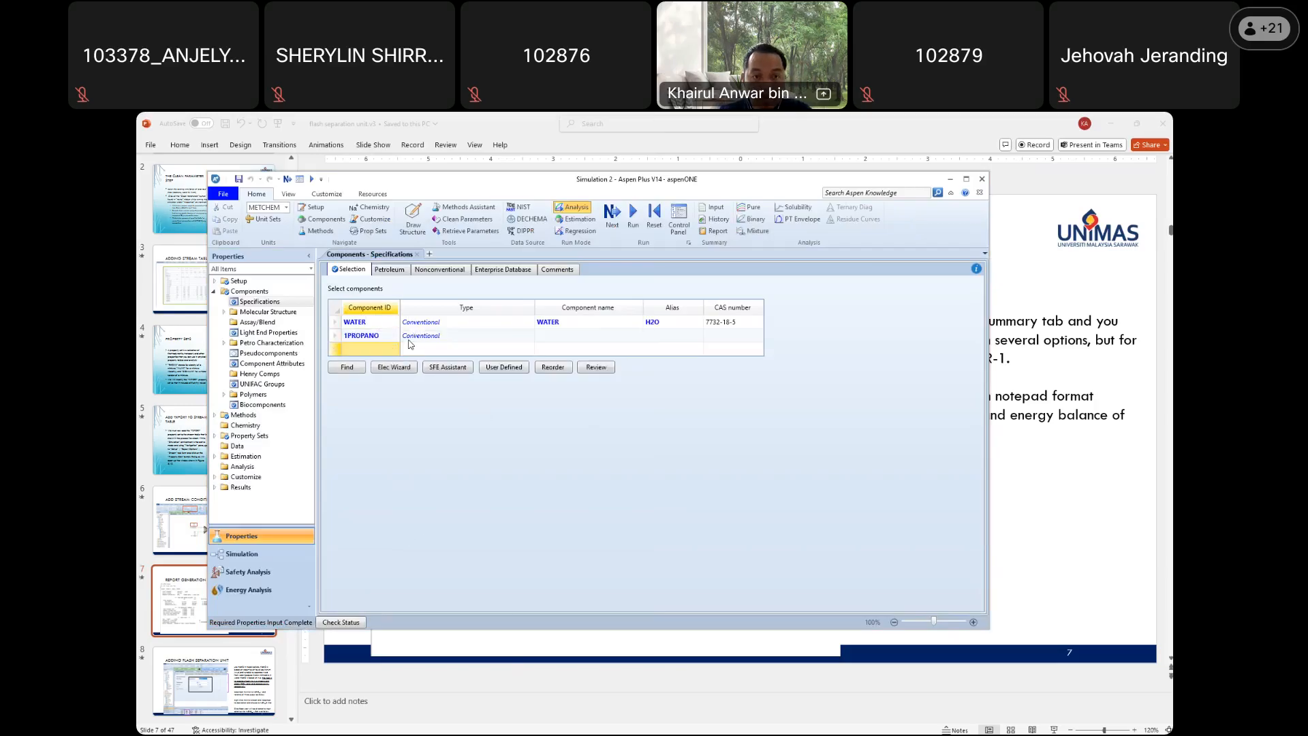
pyautogui.click(336, 336)
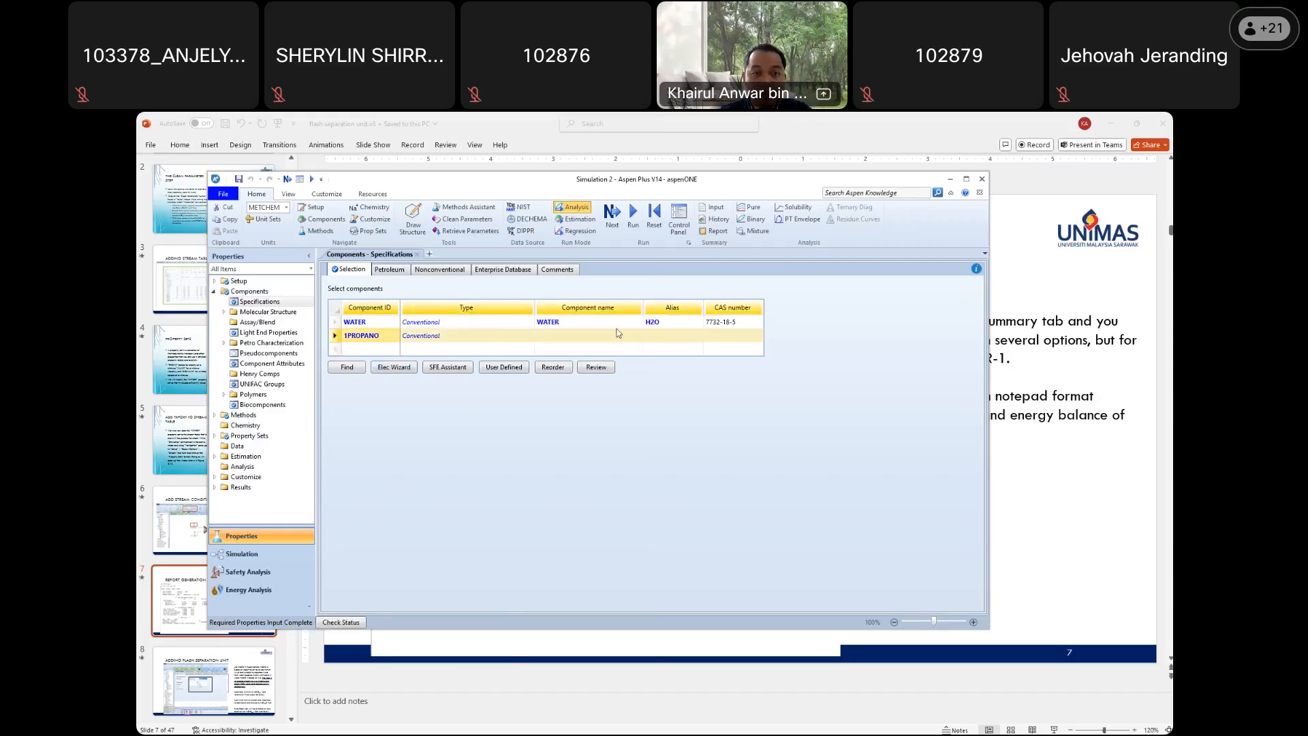
pyautogui.rightClick(365, 337)
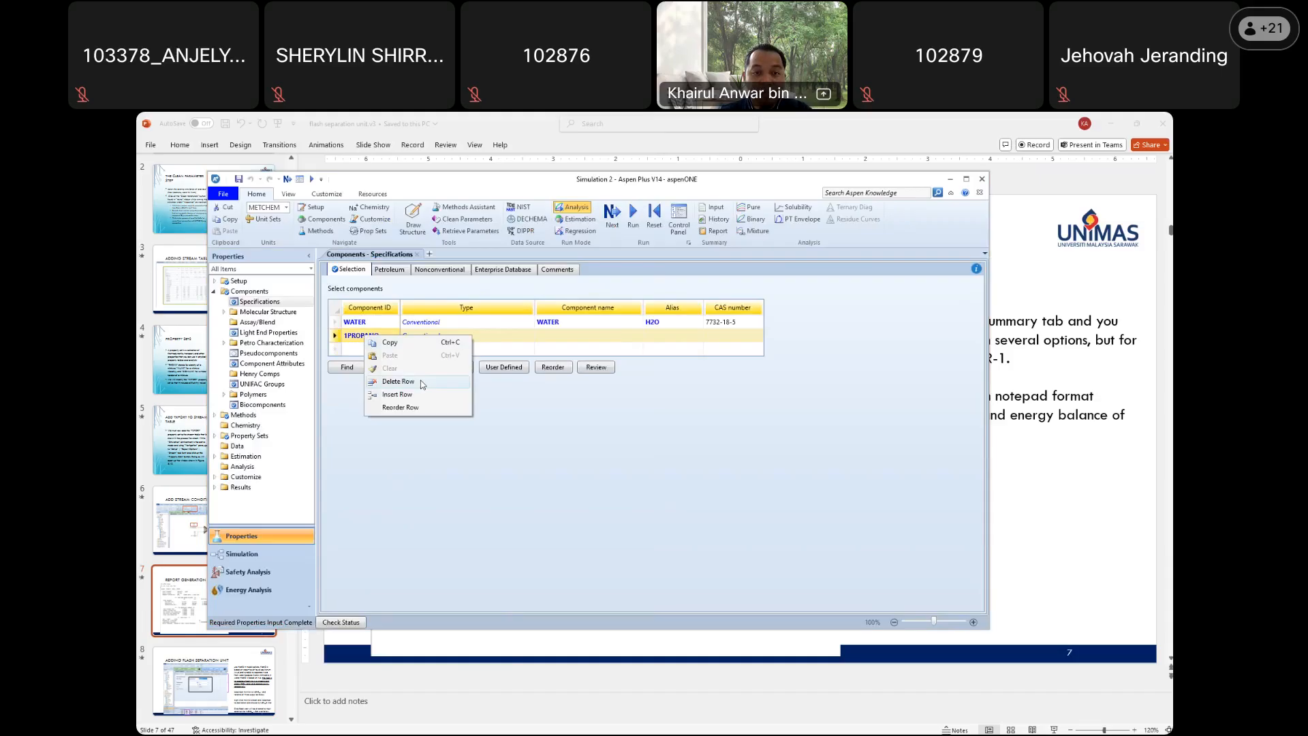
pyautogui.click(398, 381)
pyautogui.click(622, 418)
# Open the compound finder and search for compounds containing "1-proponol"
pyautogui.click(348, 354)
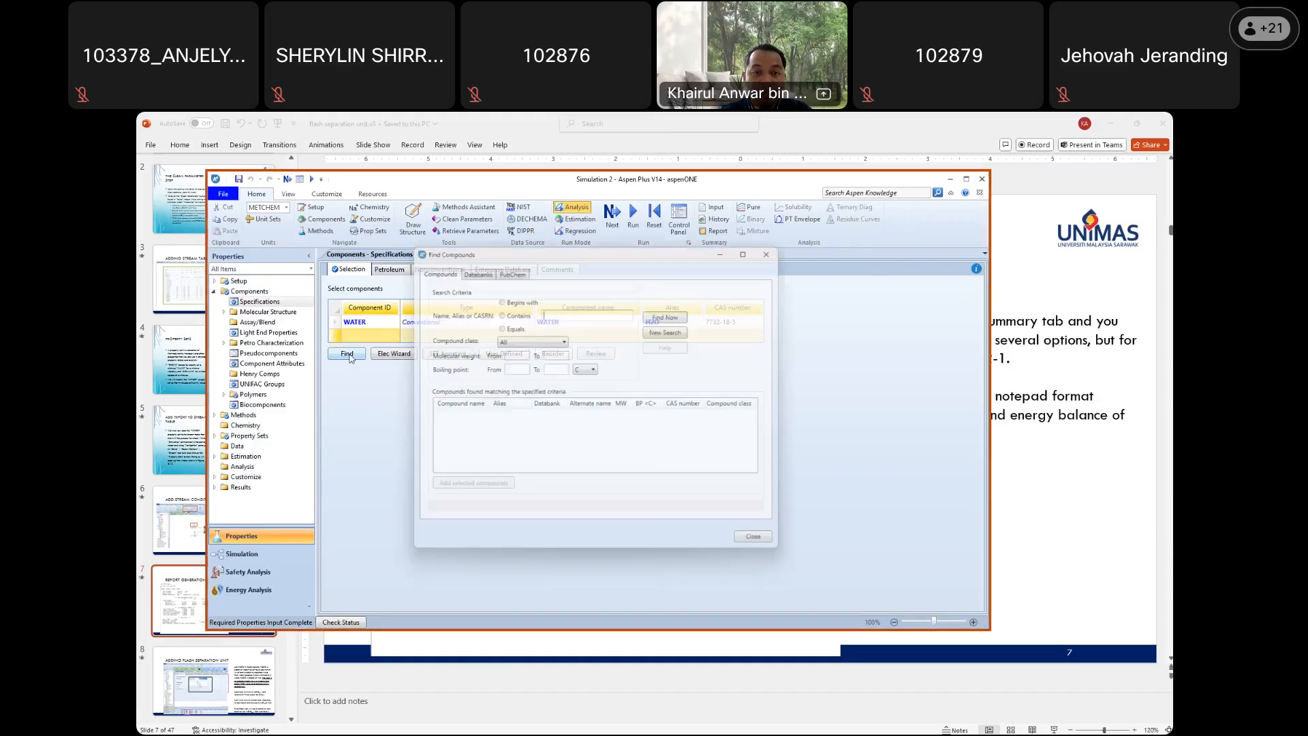
pyautogui.write('1-proposan')
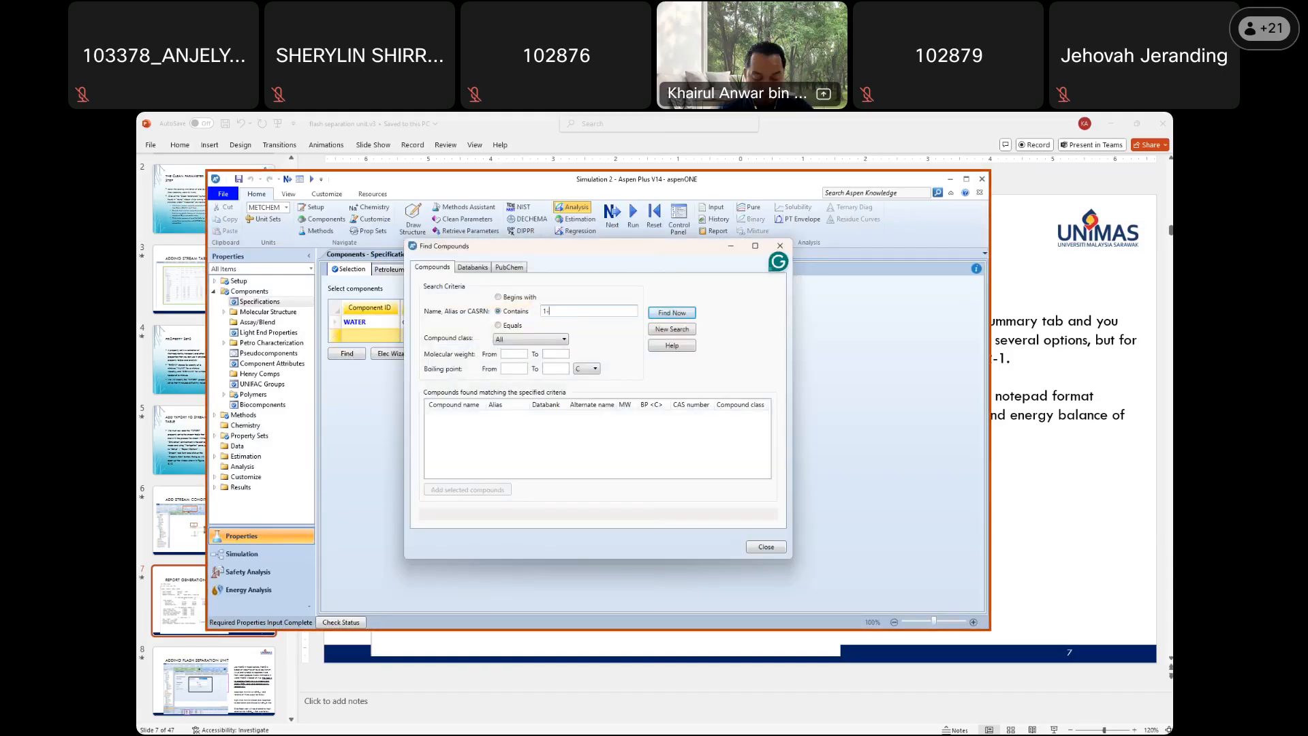
pyautogui.press('BackSpace')
pyautogui.press('BackSpace')
pyautogui.press('BackSpace')
pyautogui.write('nol')
pyautogui.press('BackSpace')
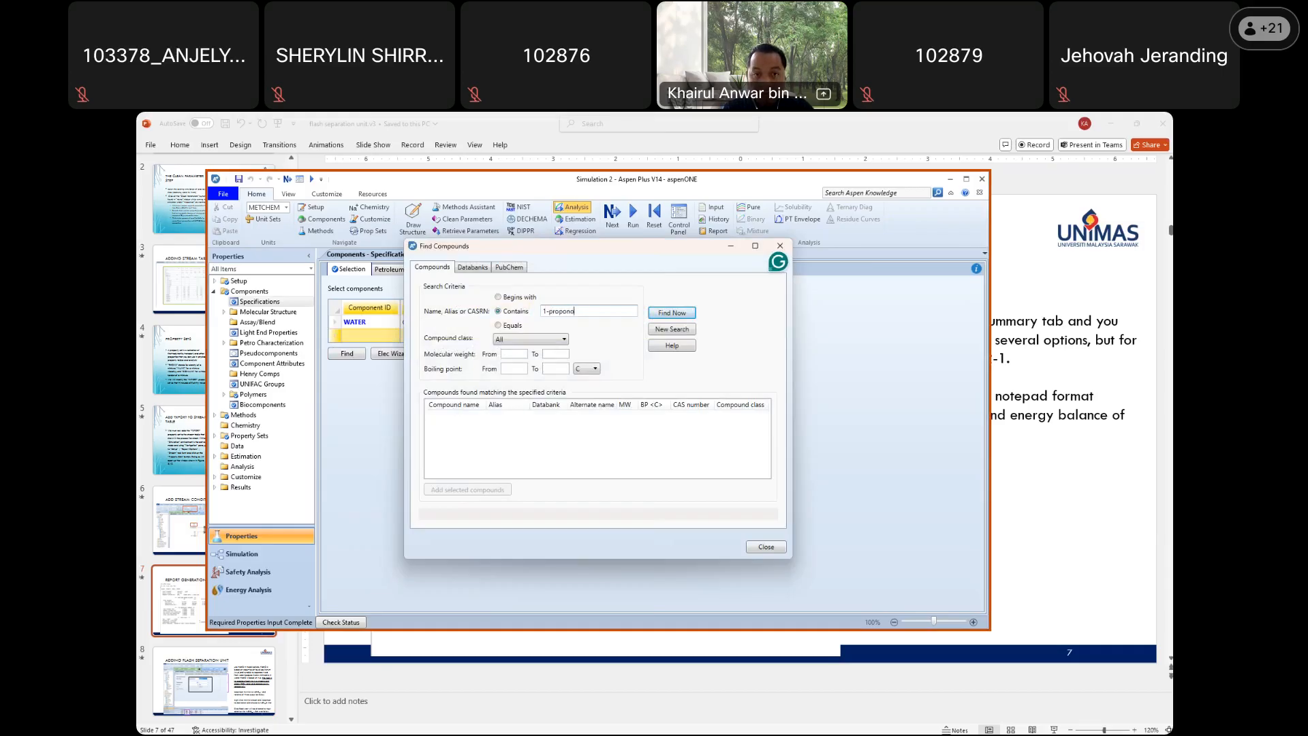
pyautogui.write('l')
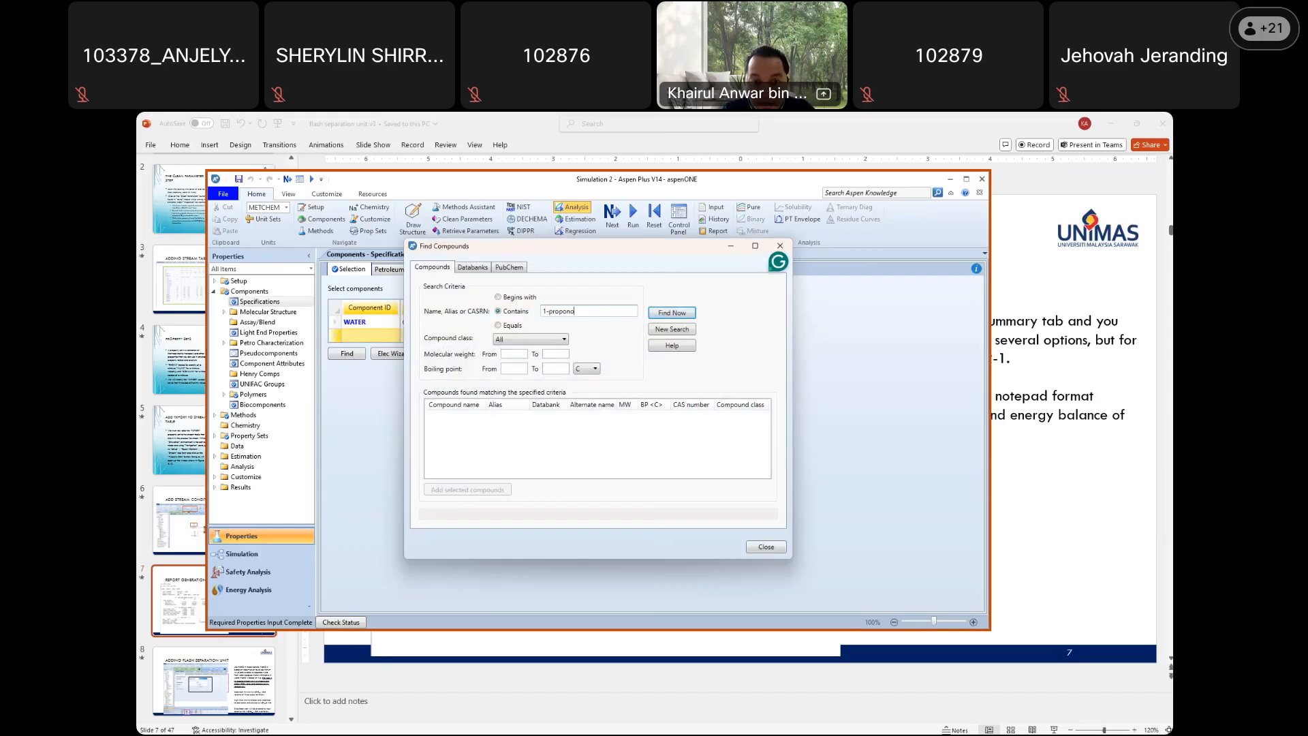
pyautogui.click(678, 314)
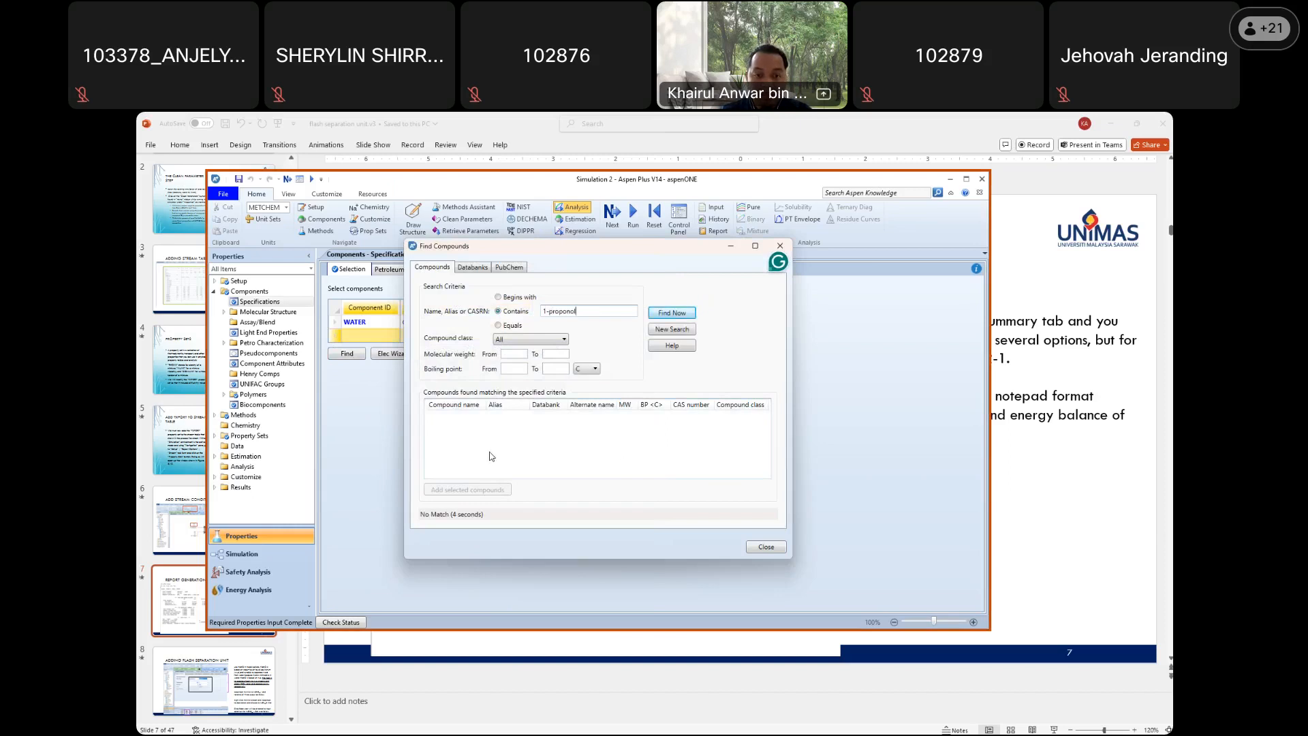
# Correct the search text to 1-propanol, search again and add the 1-PROPANOL compound with alias C3H8O-1 to the component list
pyautogui.click(568, 314)
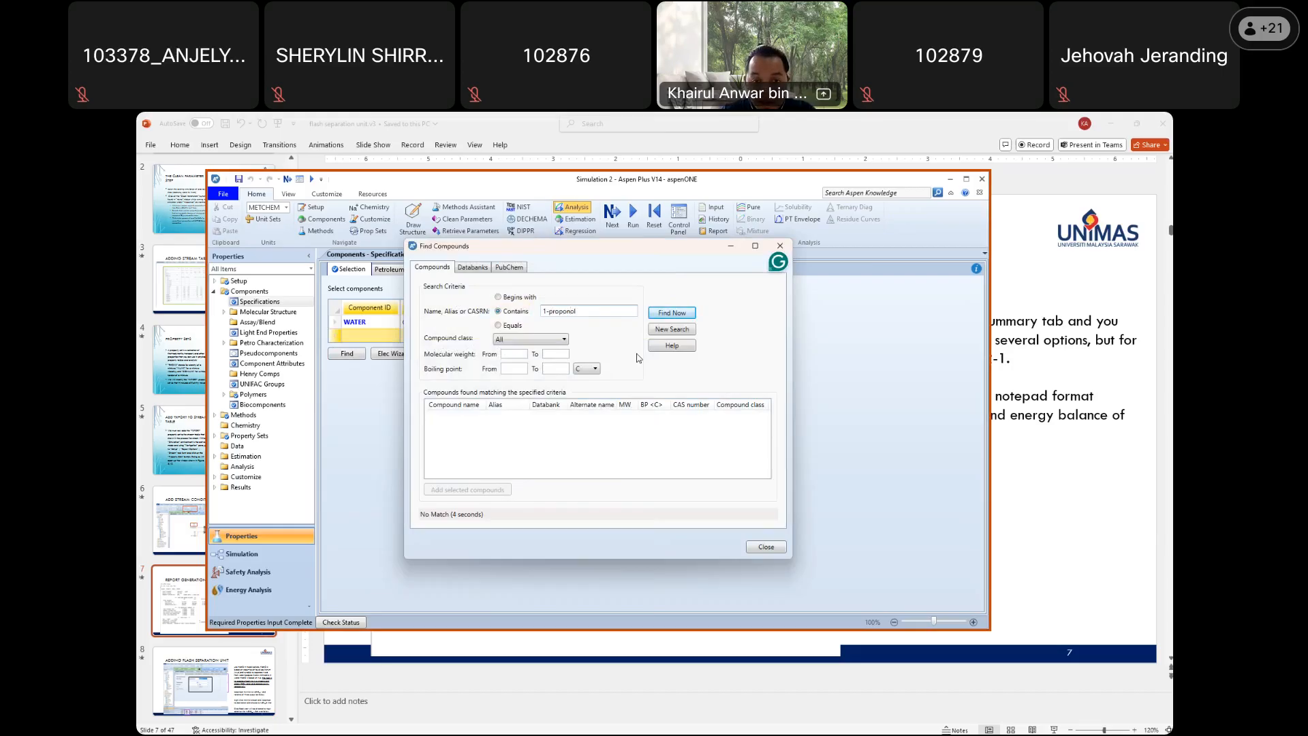
pyautogui.press('BackSpace')
pyautogui.press('BackSpace')
pyautogui.press('BackSpace')
pyautogui.write('anol')
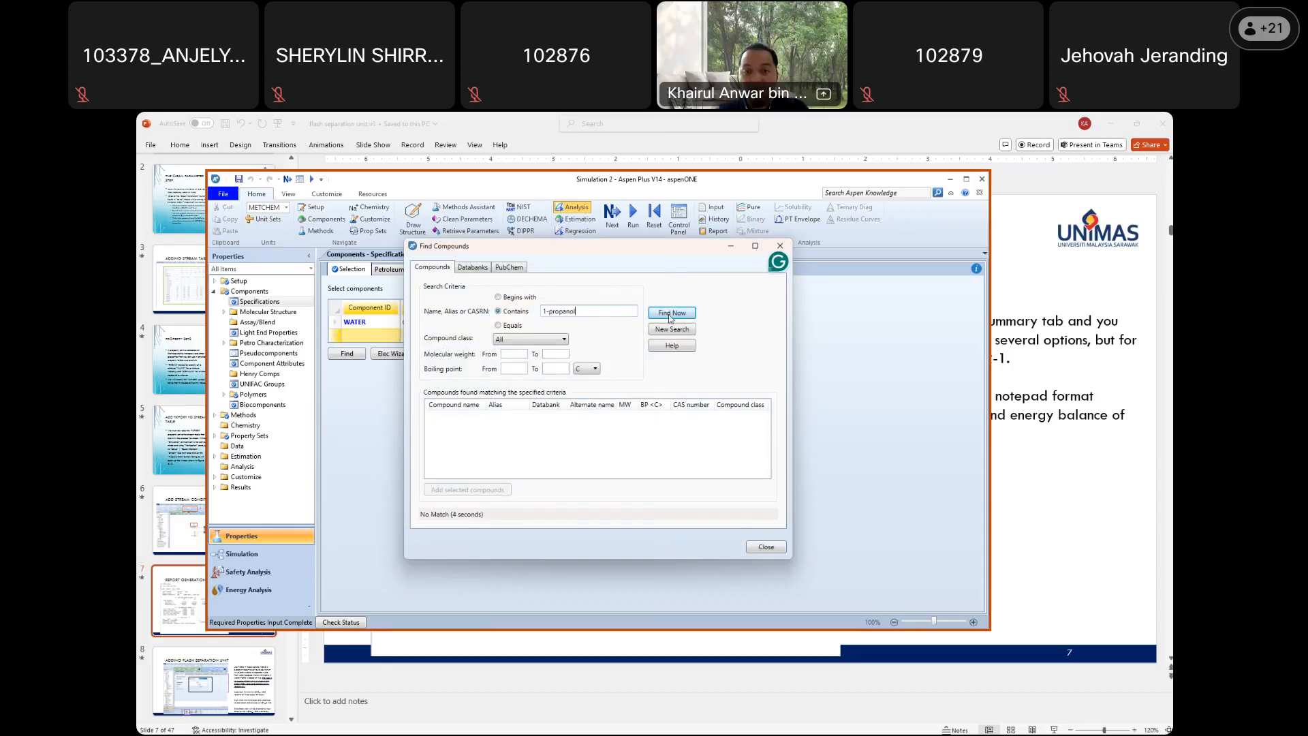
pyautogui.click(671, 315)
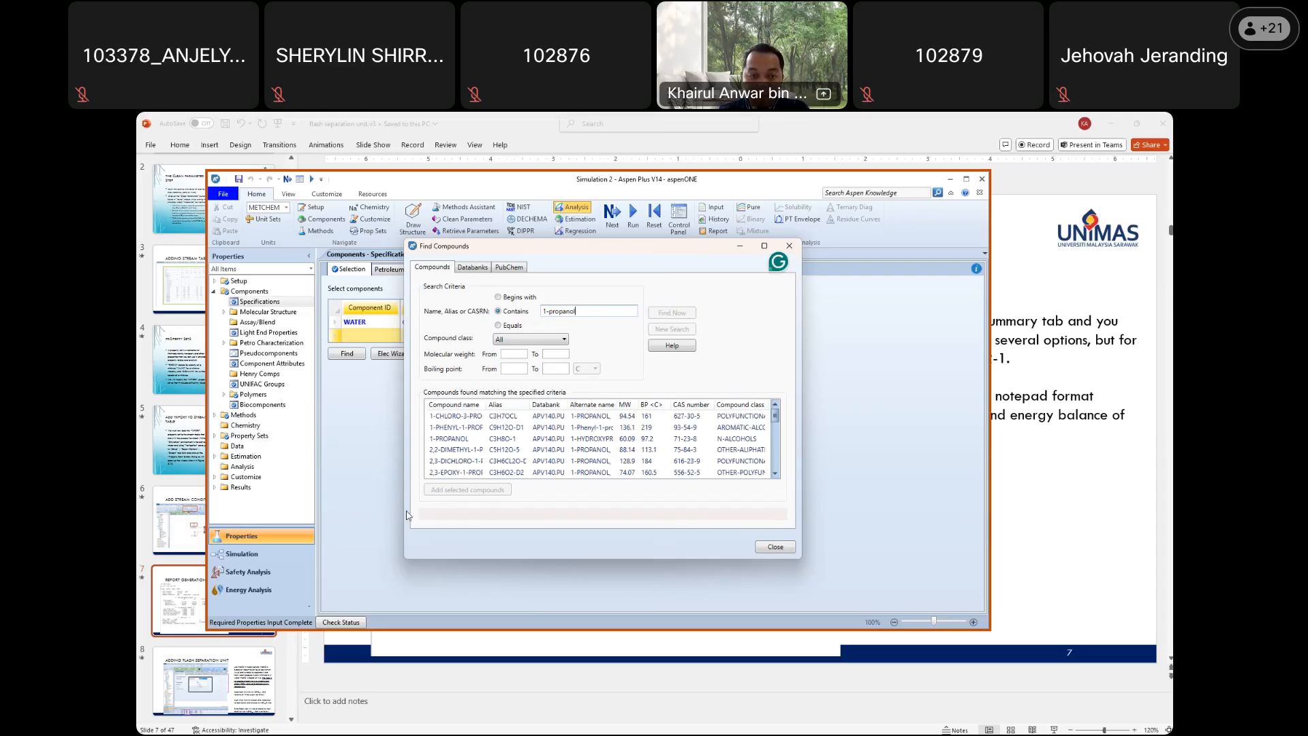
pyautogui.click(459, 439)
pyautogui.click(468, 490)
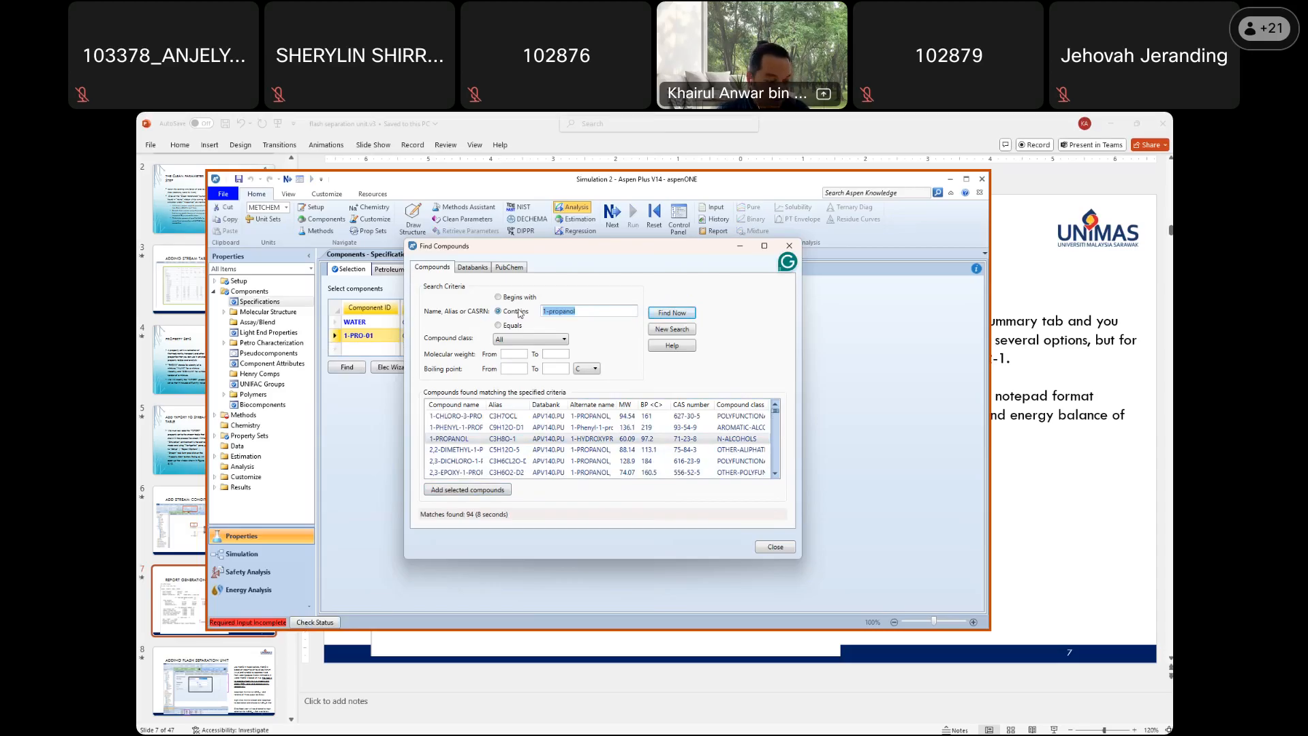
# Search the compound finder for octanol, add 1-OCTANOL to the component list without replacing 1-PROPANOL, and close the finder
pyautogui.write('octanol')
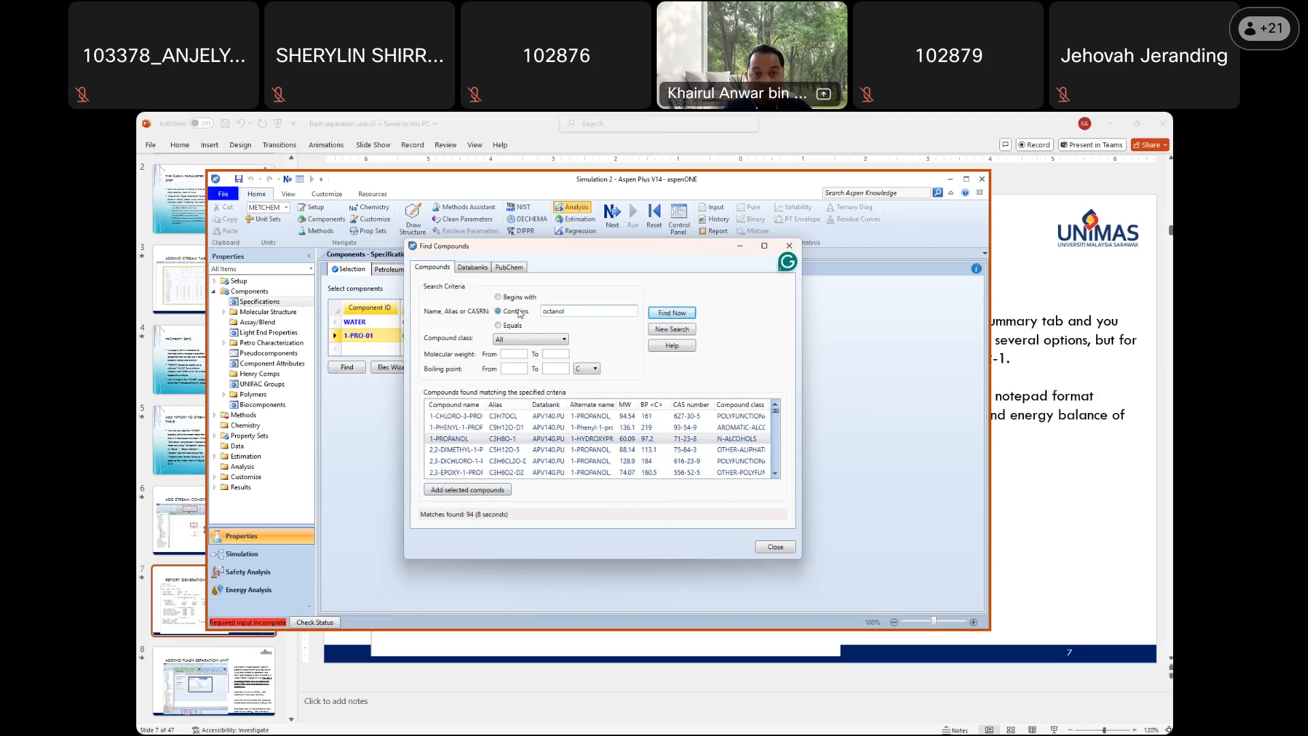
pyautogui.press('Return')
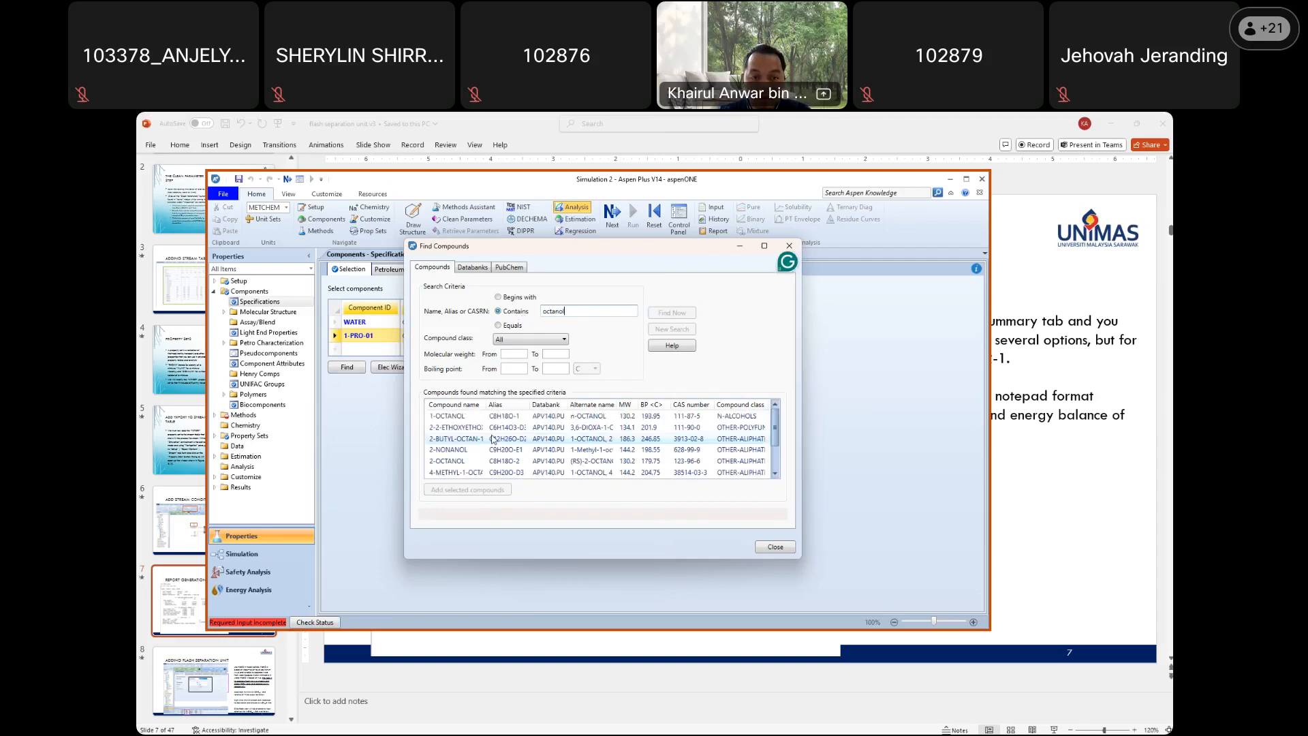
pyautogui.scroll(-1, 537, 446)
pyautogui.scroll(1, 536, 447)
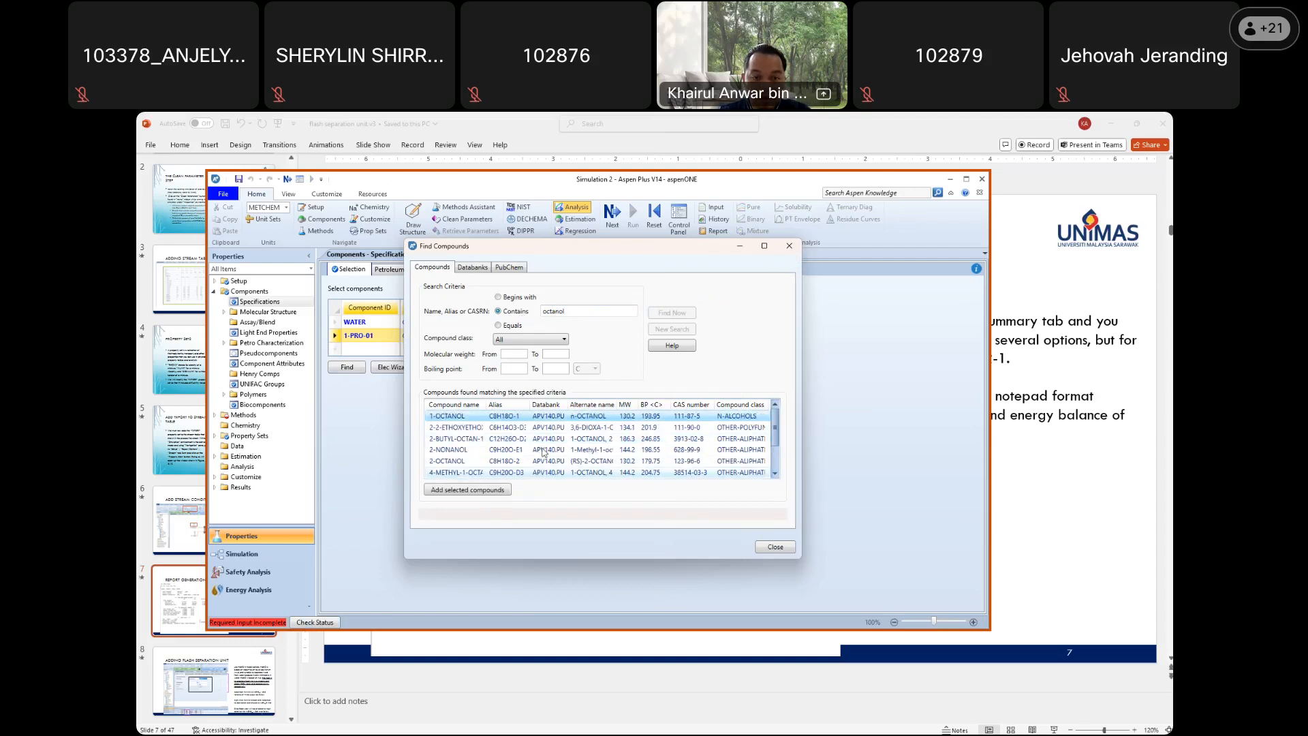
pyautogui.click(488, 489)
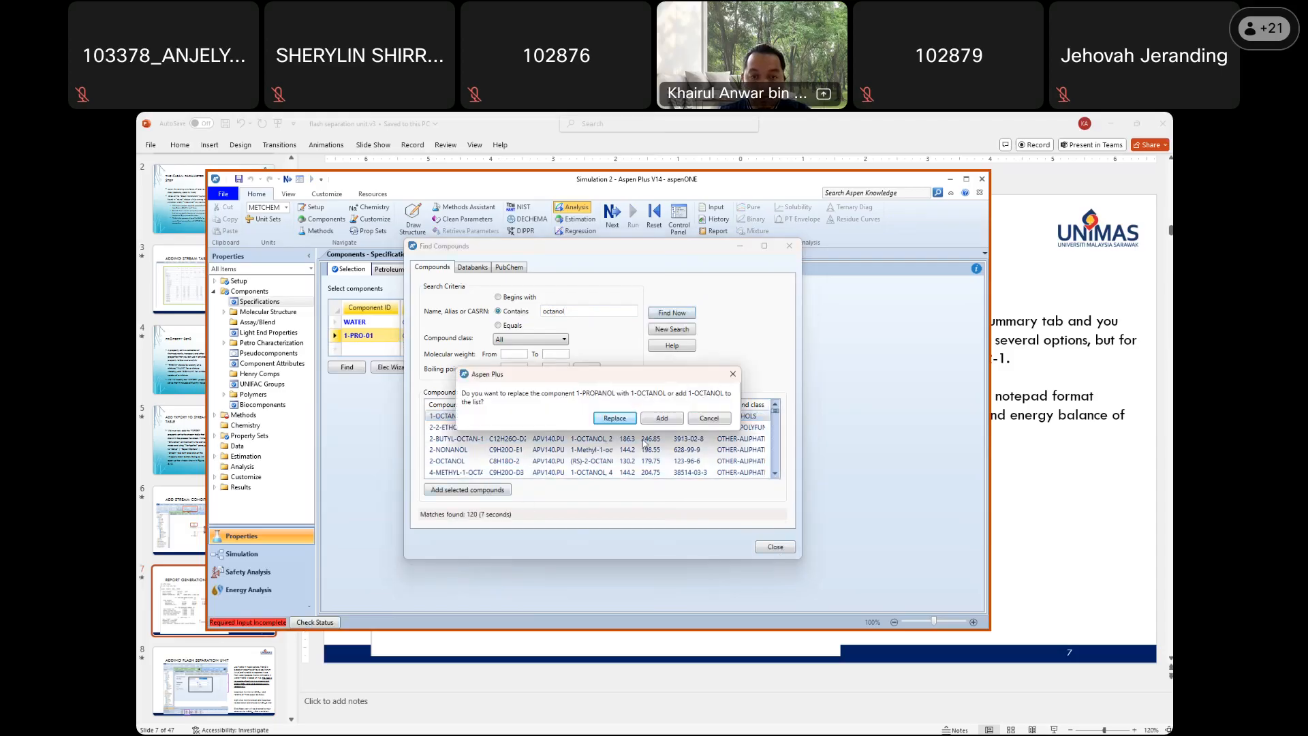
pyautogui.click(662, 418)
pyautogui.click(775, 547)
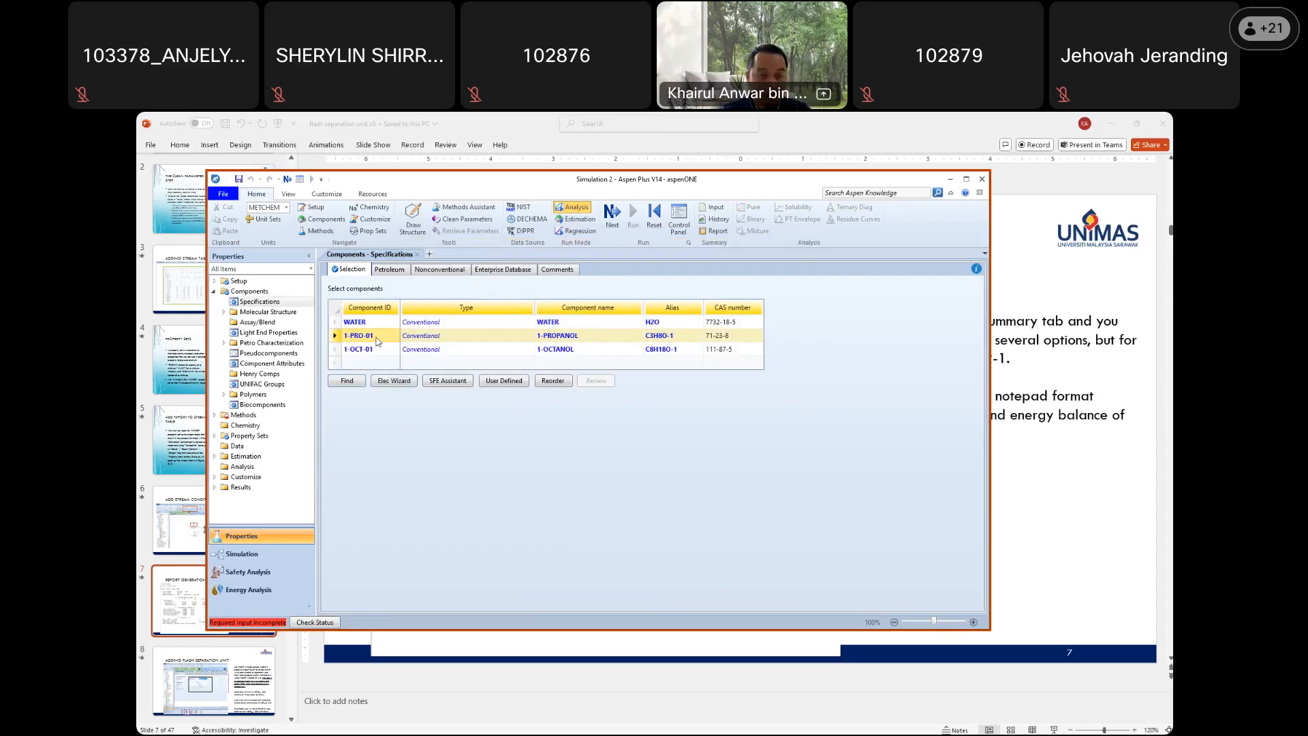
# Rename the 1-PROPANOL component's ID to SOLUTE
pyautogui.click(376, 339)
pyautogui.write('SOLUTE')
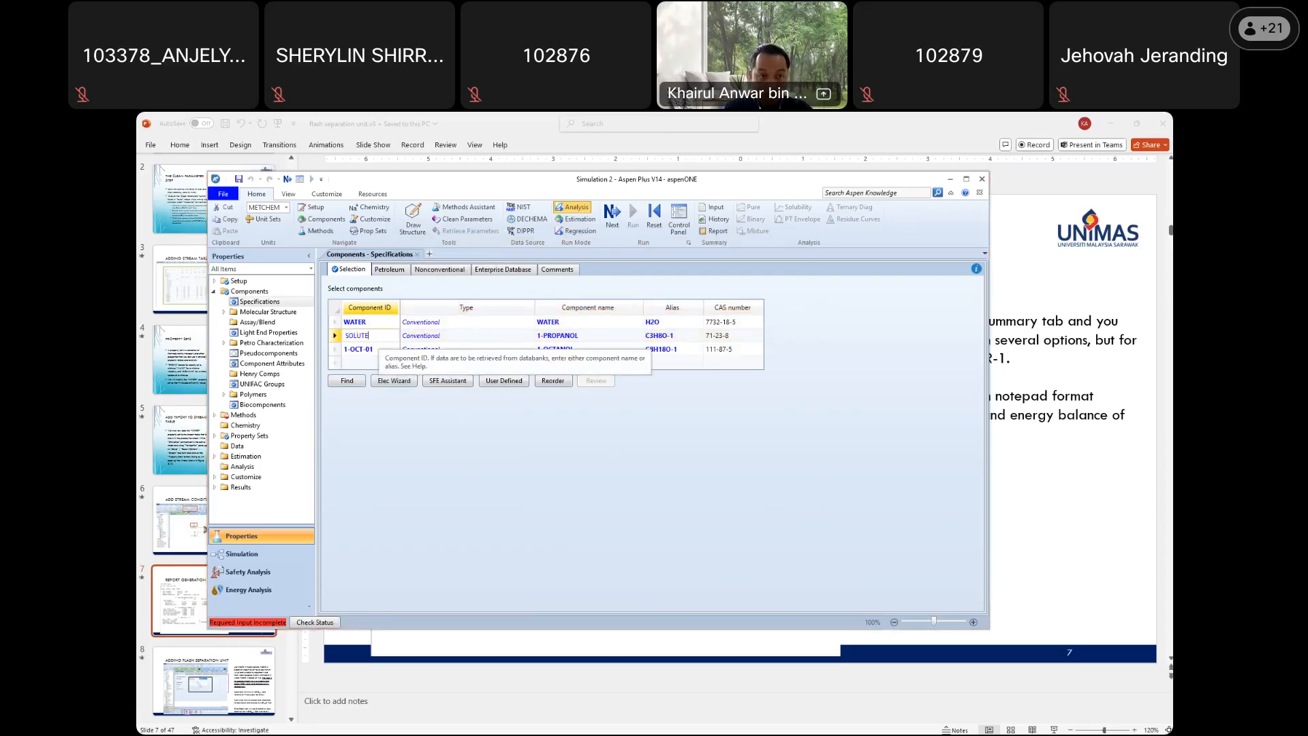
pyautogui.press('Return')
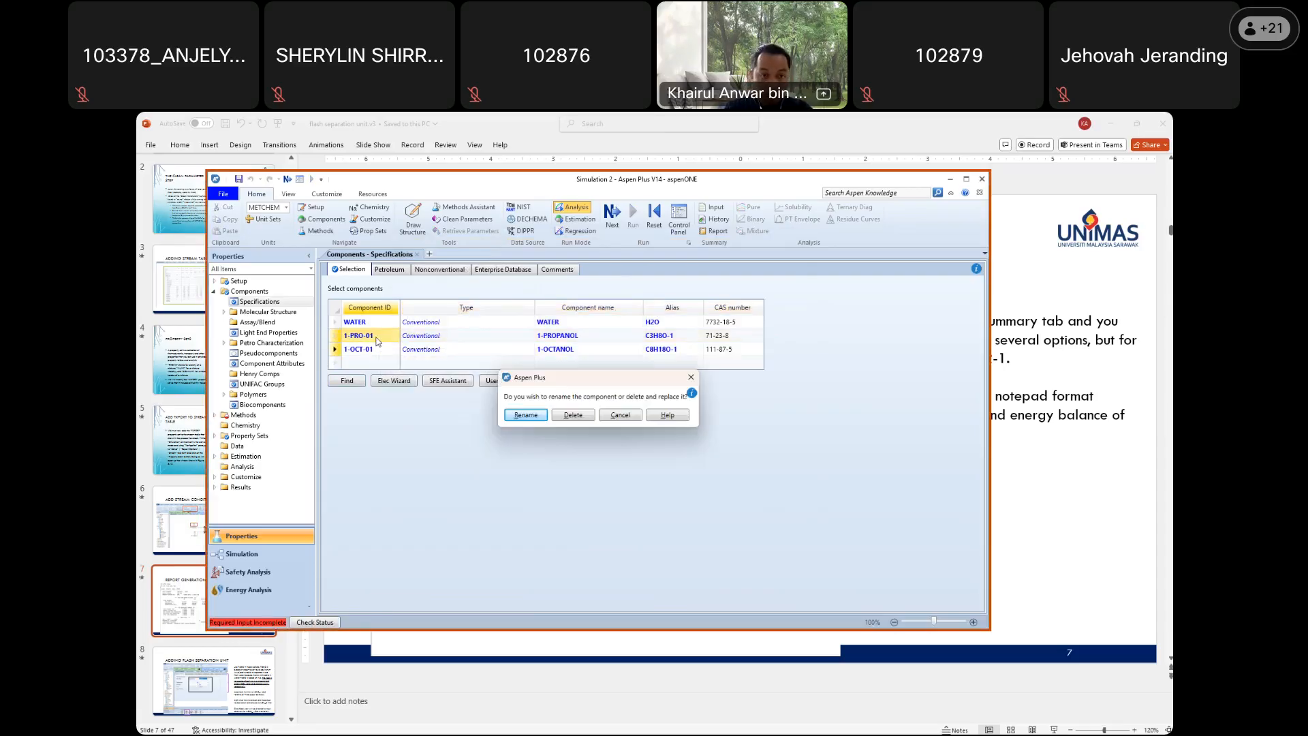
pyautogui.click(525, 415)
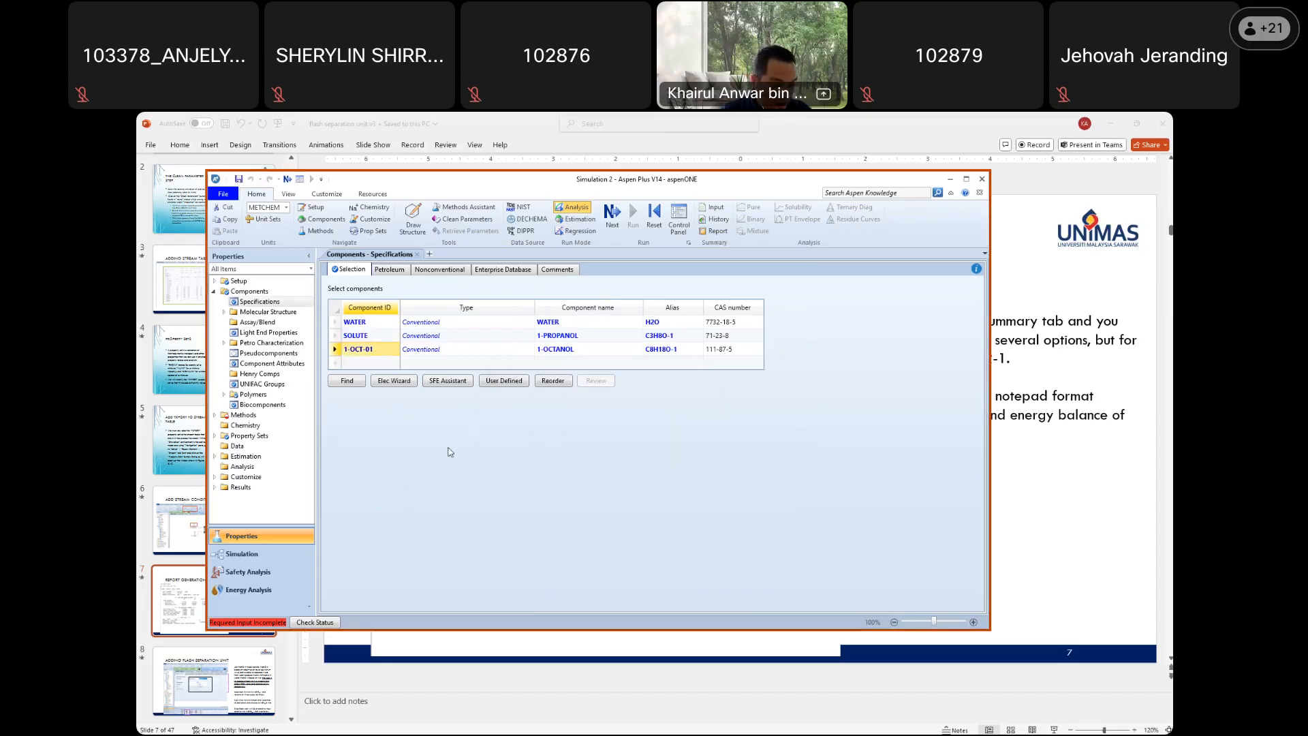
# Rename the 1-OCTANOL component's ID to OCTANOL
pyautogui.click(377, 356)
pyautogui.write('OCTANBO')
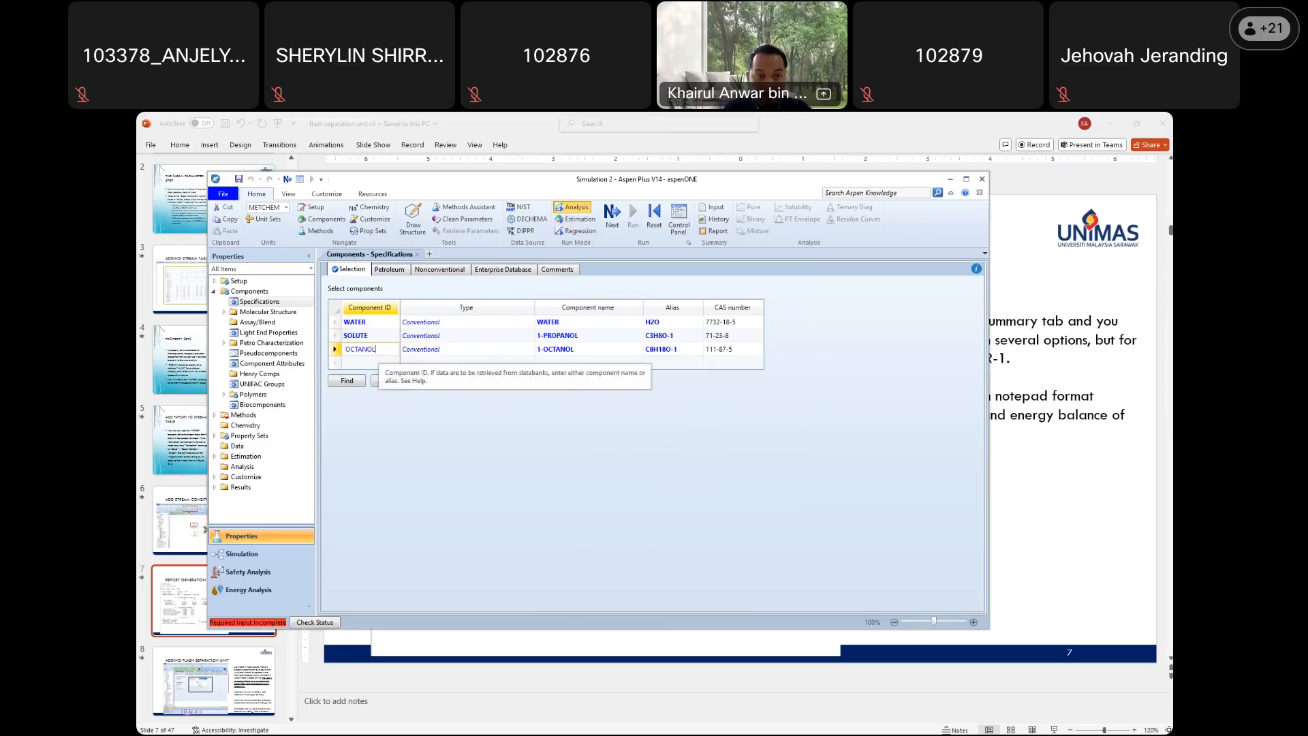
pyautogui.press('Return')
pyautogui.press('Return')
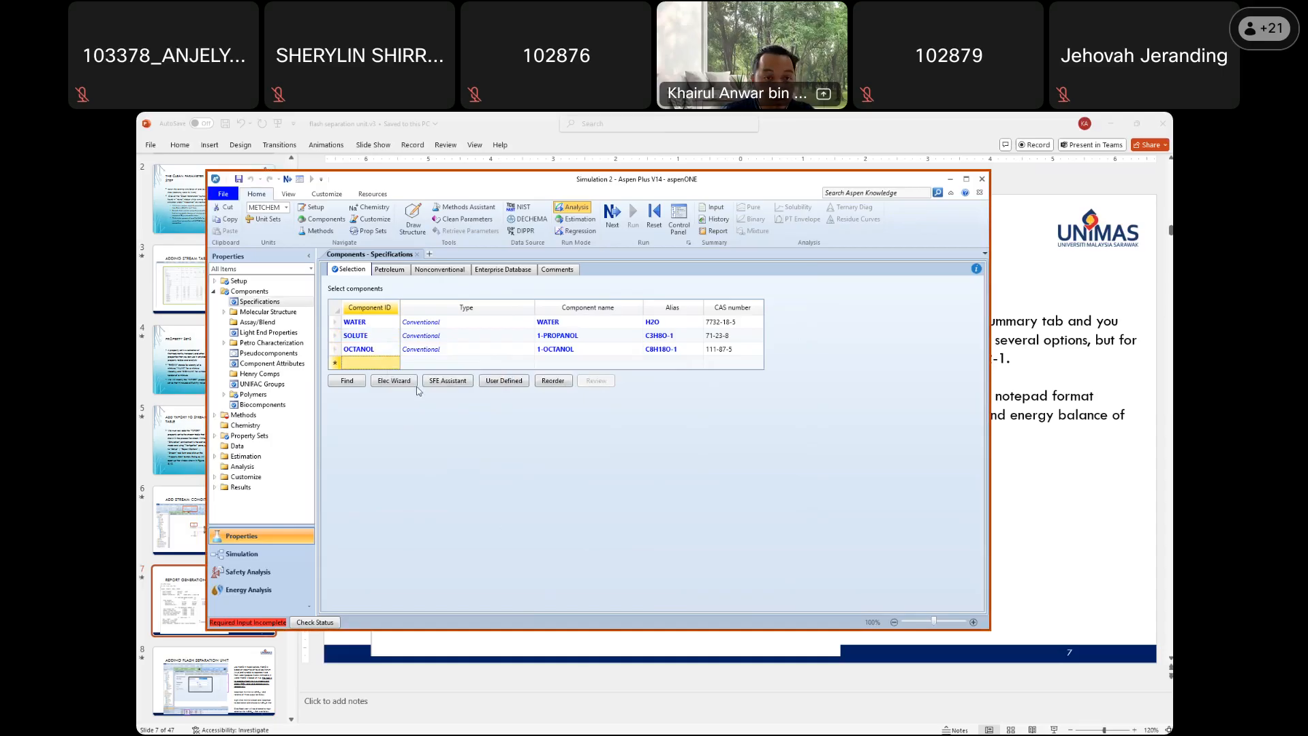
# Rename the water component's ID to H2O
pyautogui.click(375, 325)
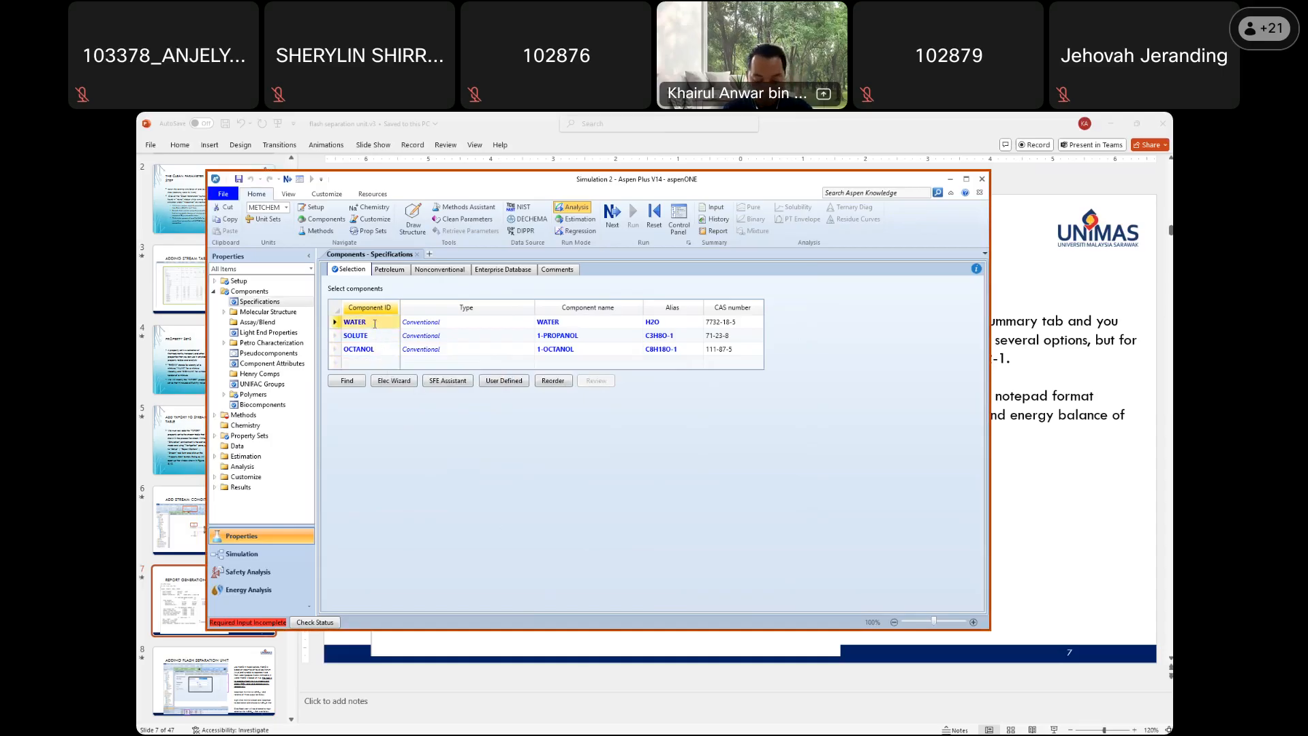
pyautogui.write('H2O')
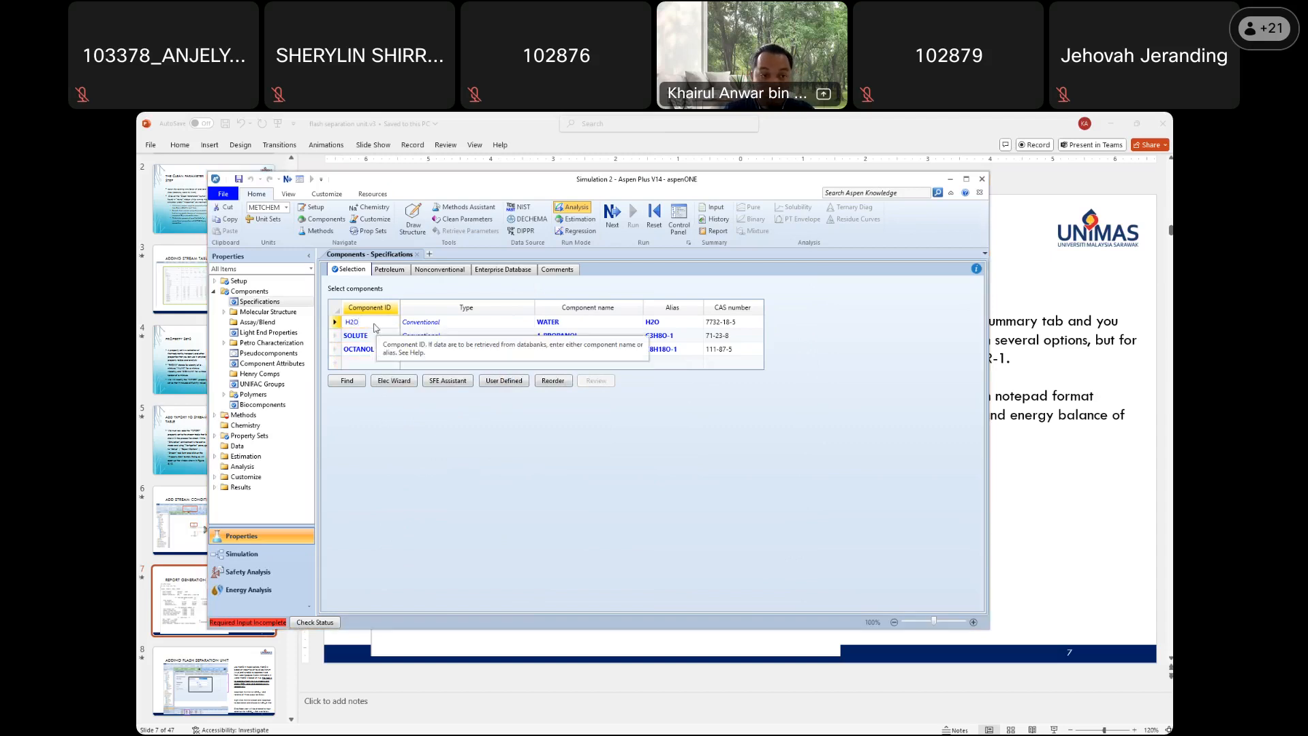
pyautogui.press('Return')
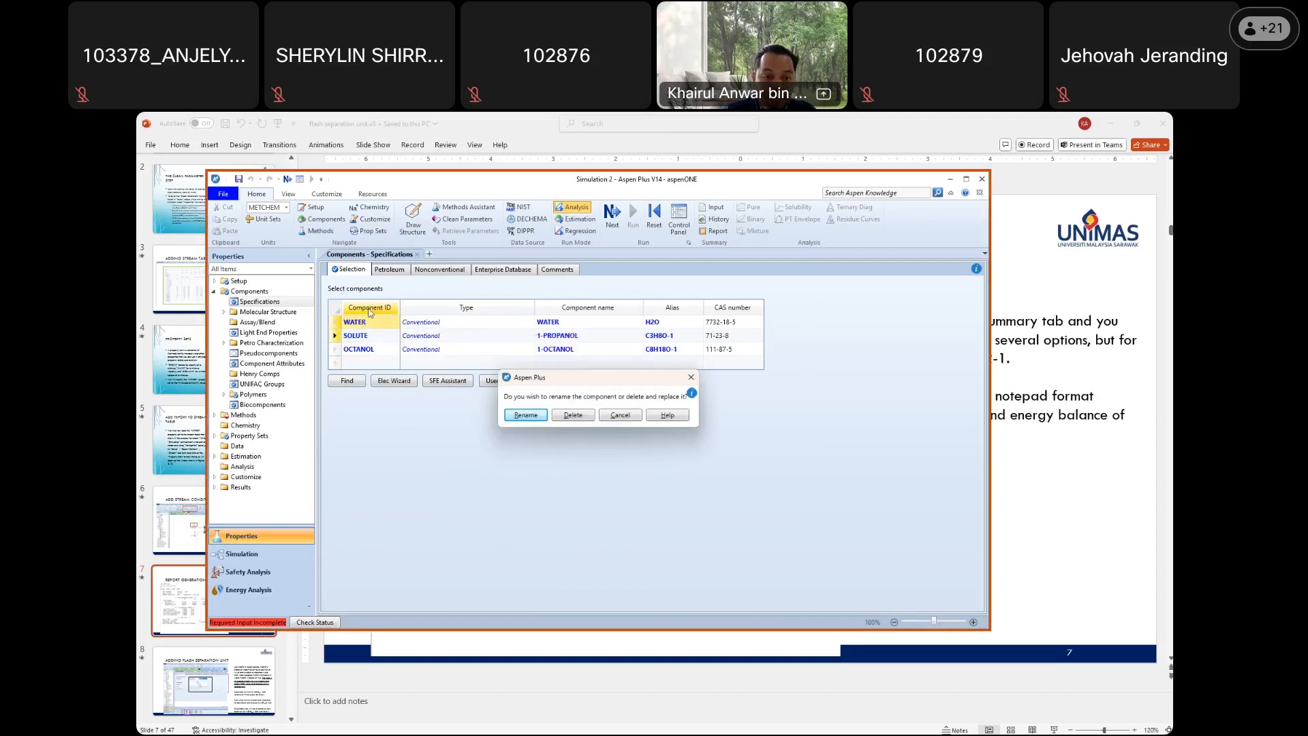
pyautogui.click(529, 413)
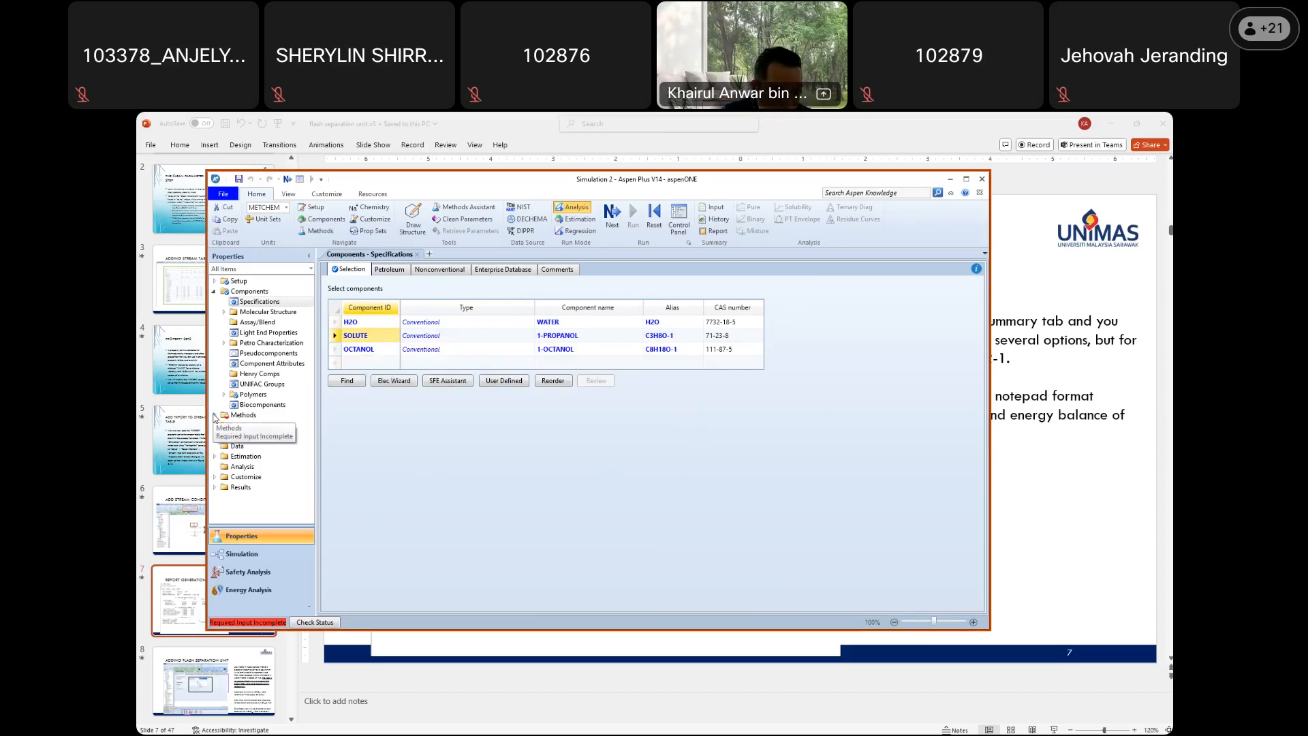
# Open the NRTL-1 binary interaction parameters, enable estimation of missing values using UNIFAC, and run the property analysis
pyautogui.click(215, 415)
pyautogui.click(224, 447)
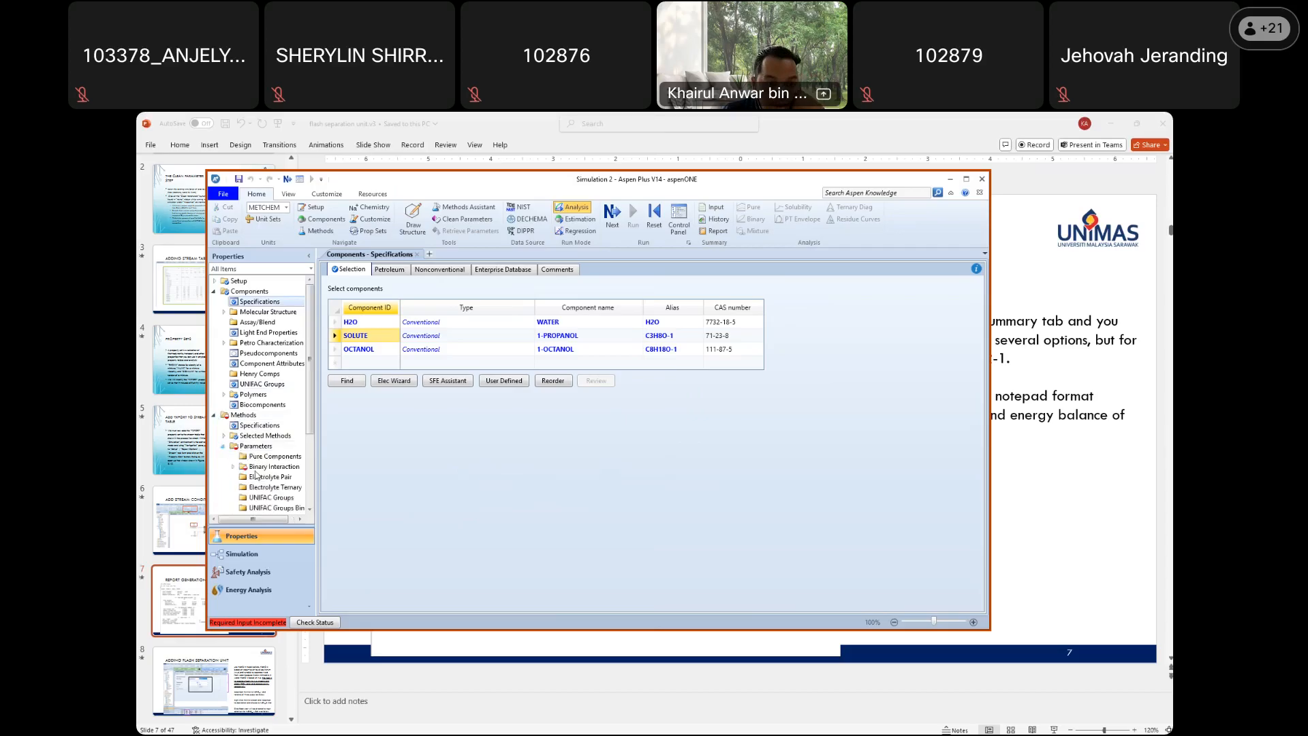
pyautogui.click(233, 467)
pyautogui.click(269, 487)
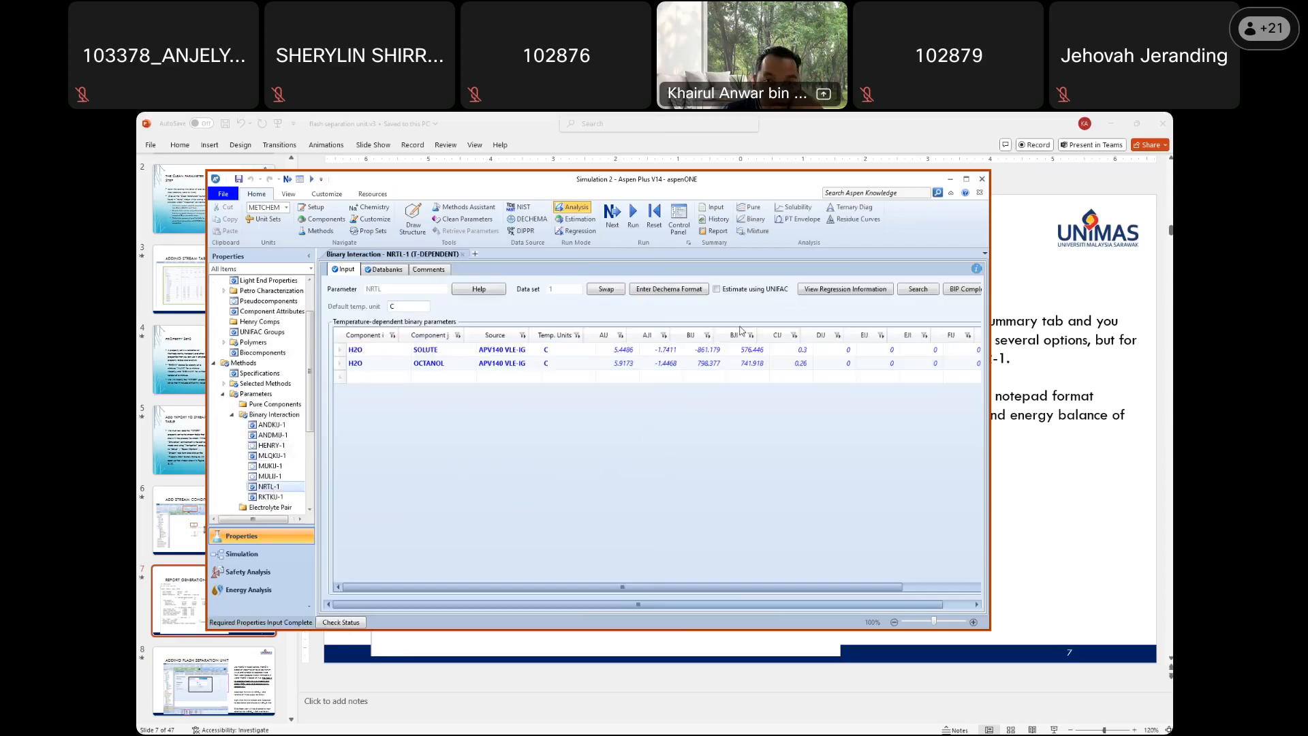
pyautogui.click(716, 289)
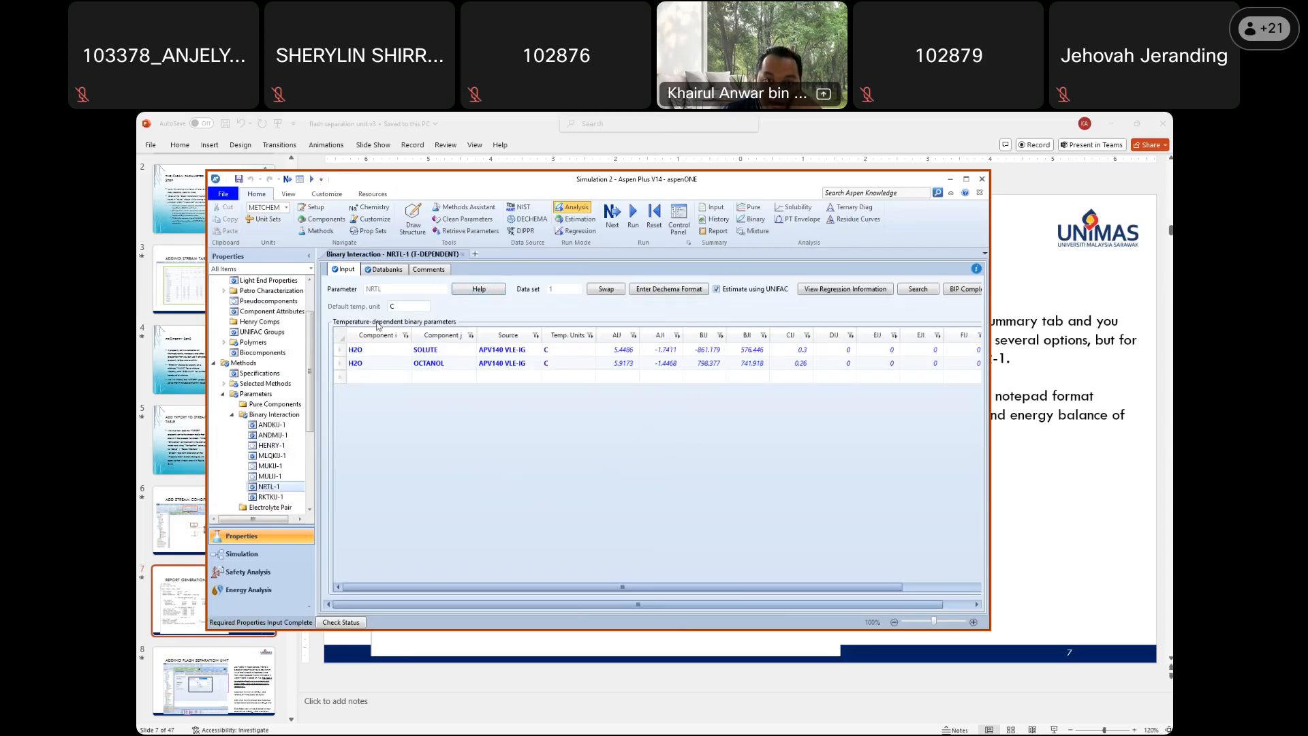
pyautogui.click(632, 215)
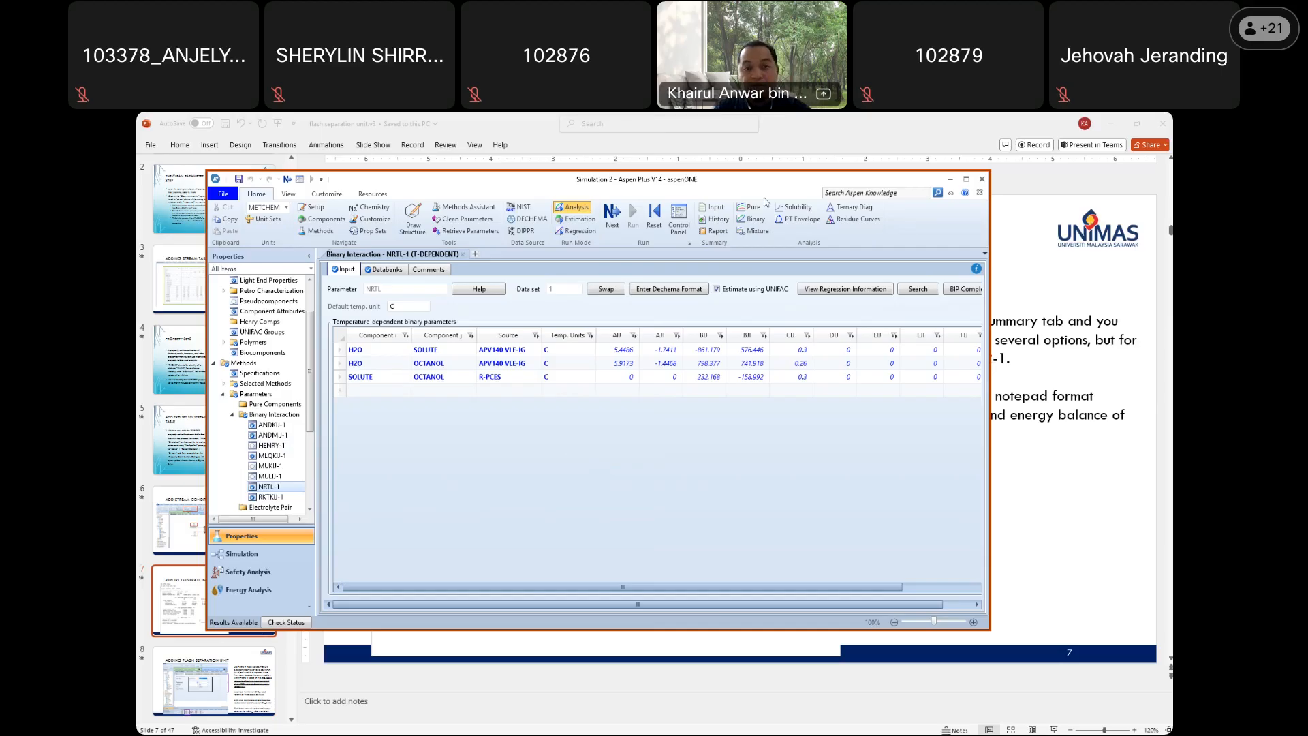
# Switch to the simulation environment and create a new property set with the ID ALCOHOL
pyautogui.click(248, 553)
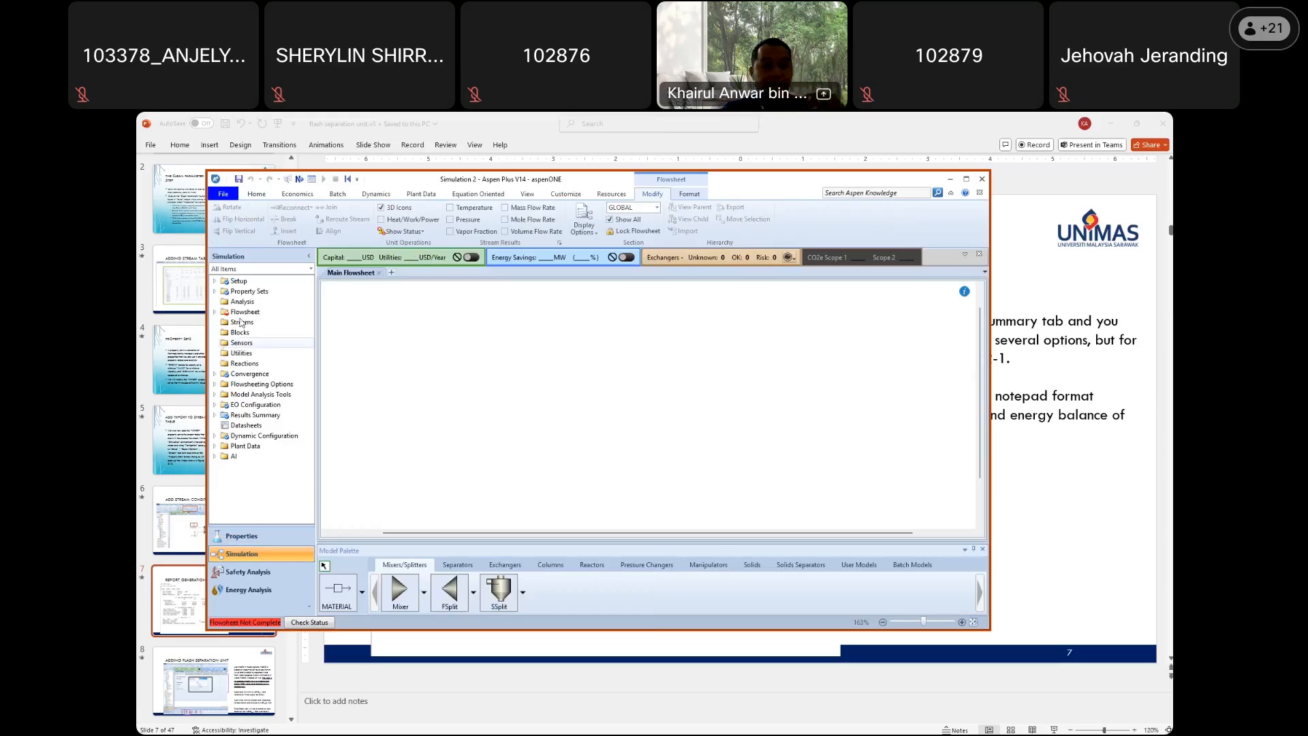
pyautogui.click(216, 293)
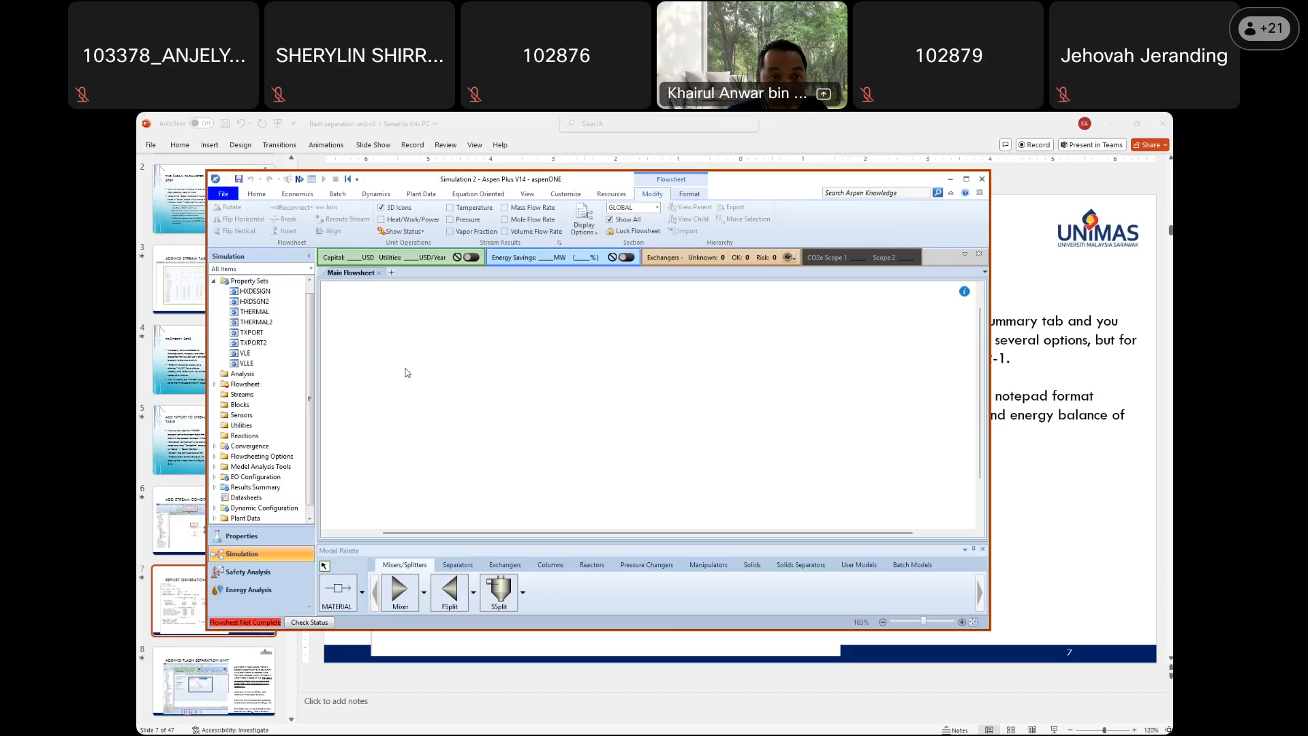
pyautogui.doubleClick(259, 282)
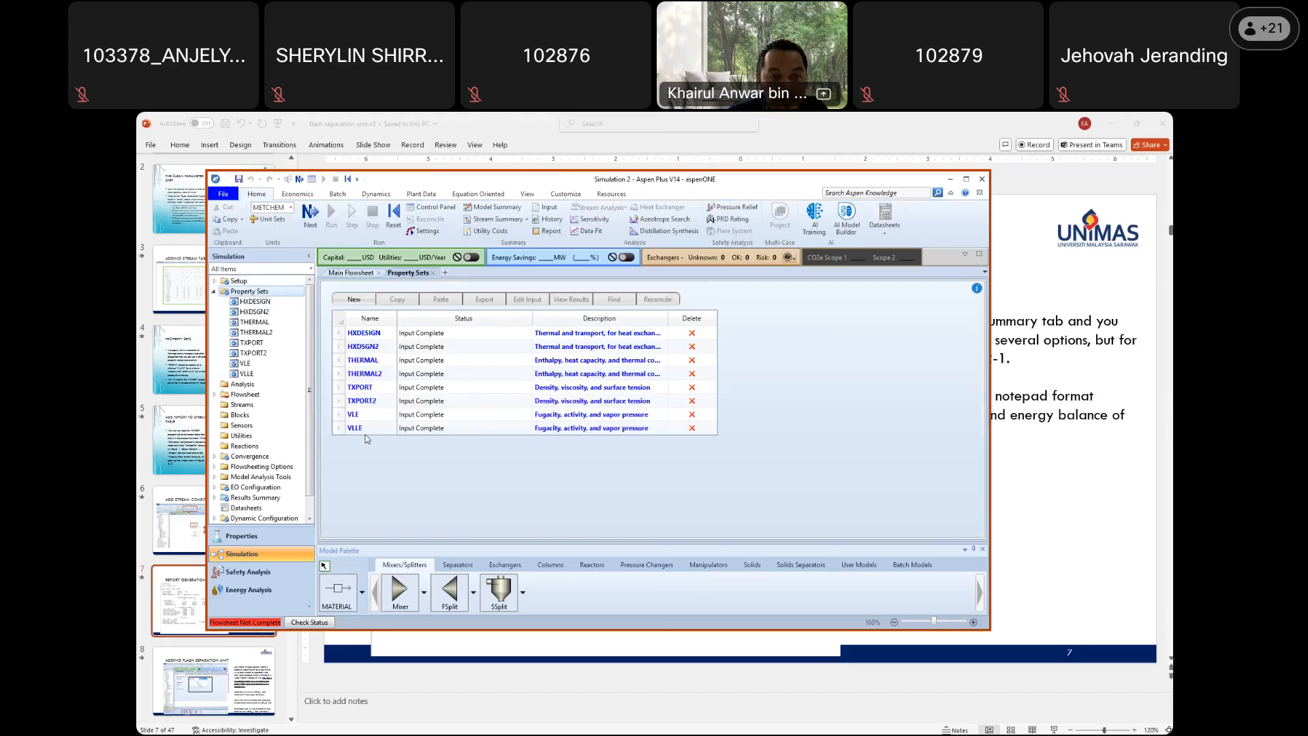
pyautogui.click(354, 301)
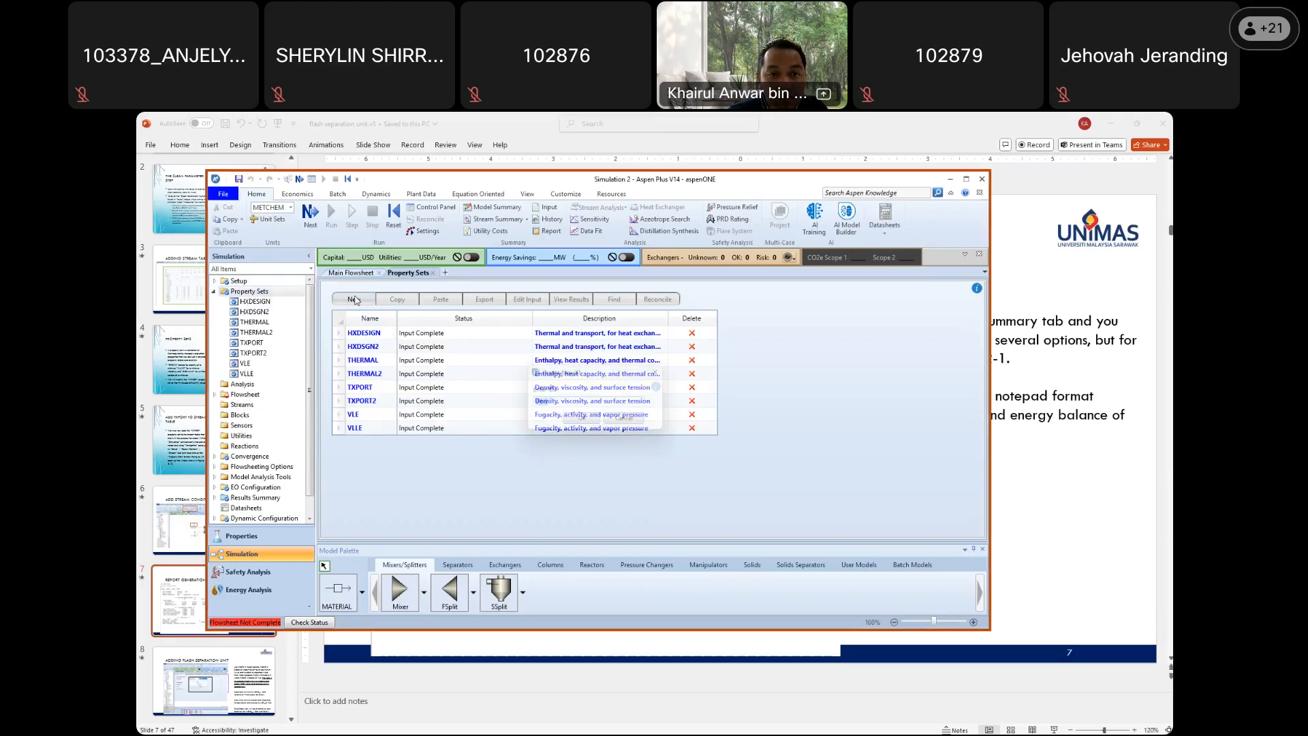
pyautogui.write('ALCOHOL')
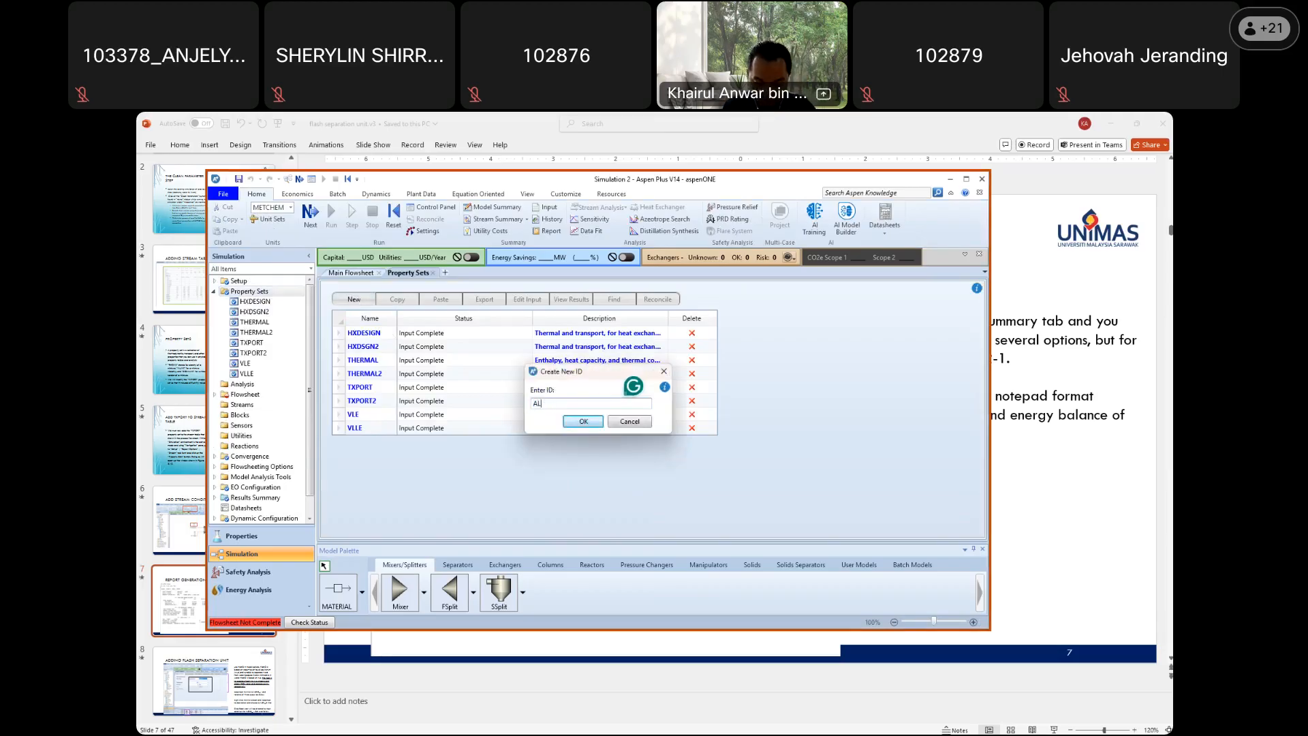
pyautogui.click(600, 422)
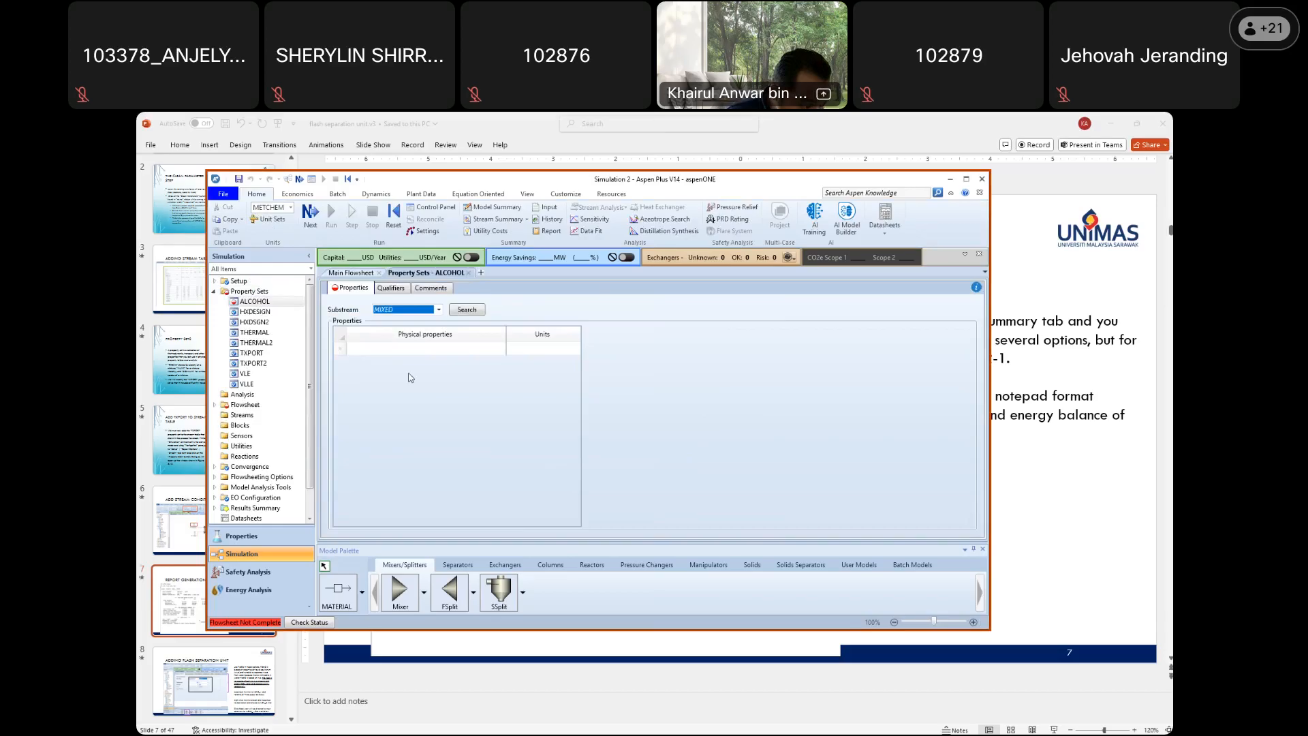
# Add the physical property MOLECONC to the ALCOHOL property set with mol/l as its units
pyautogui.click(500, 352)
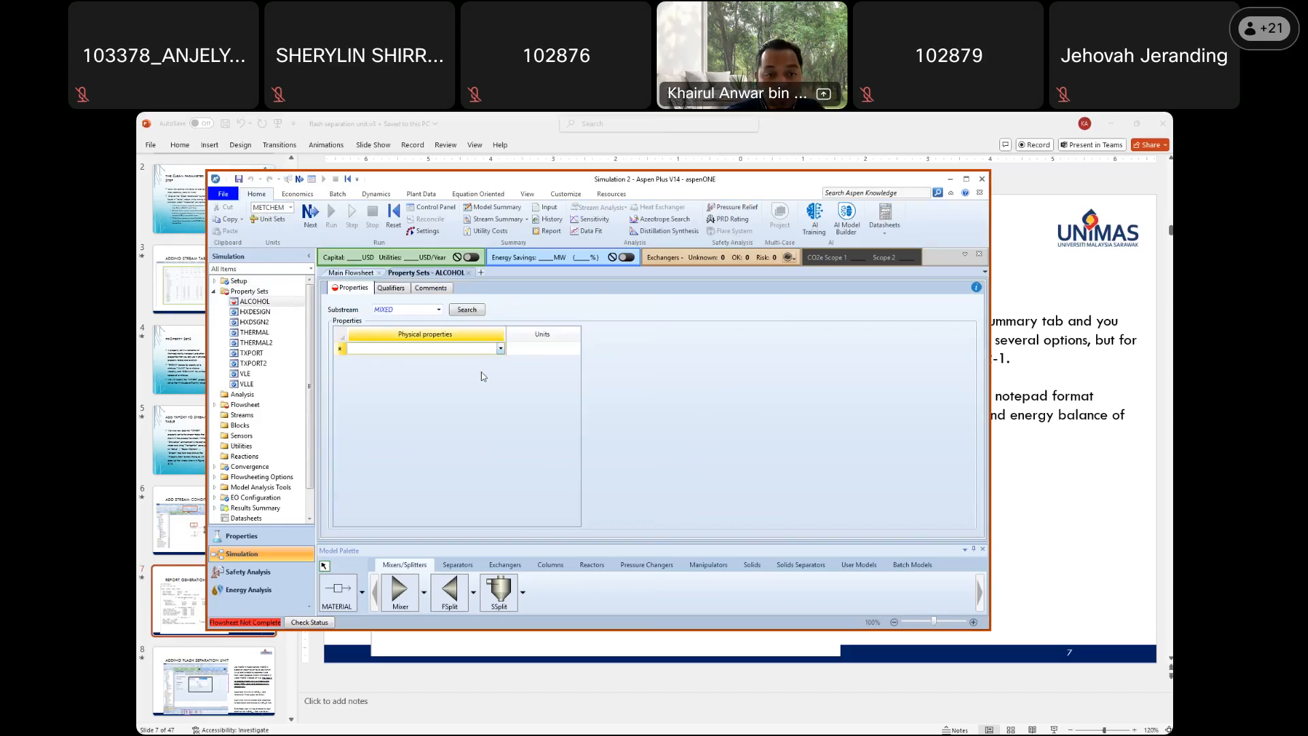
pyautogui.scroll(-12, 463, 428)
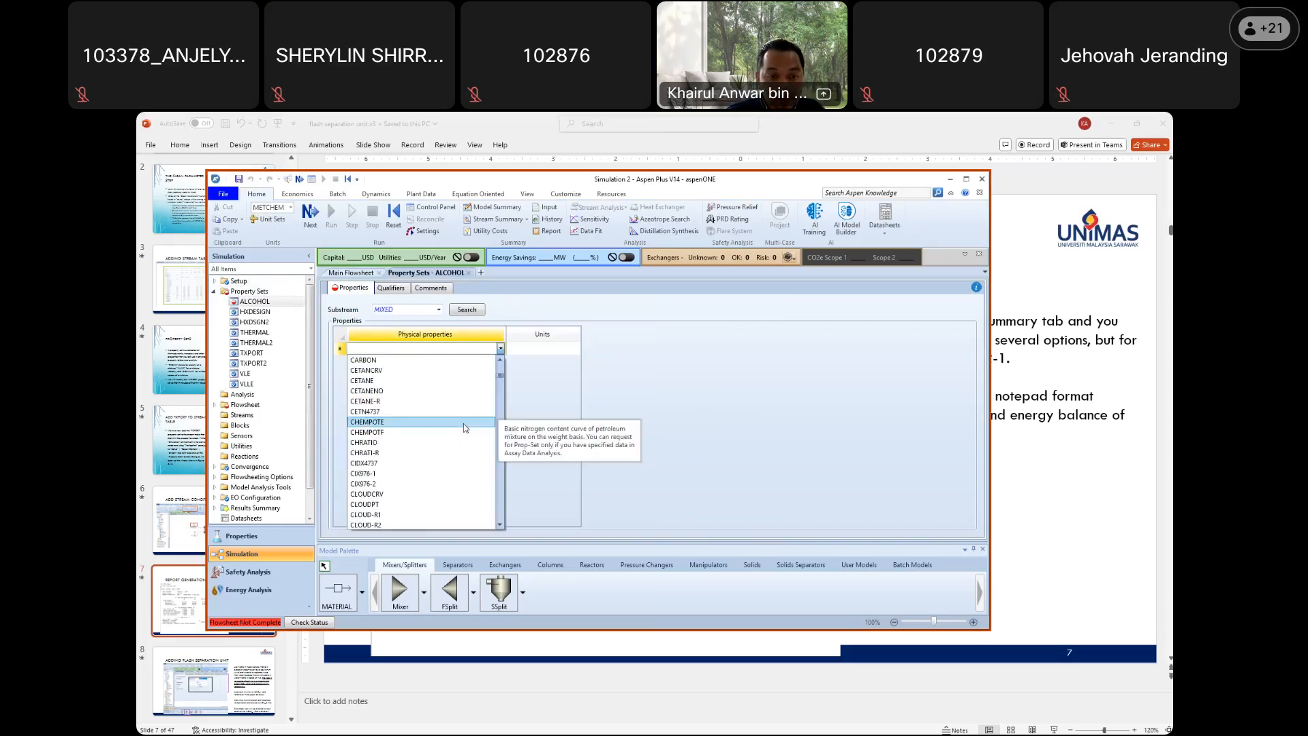
pyautogui.scroll(-15, 458, 421)
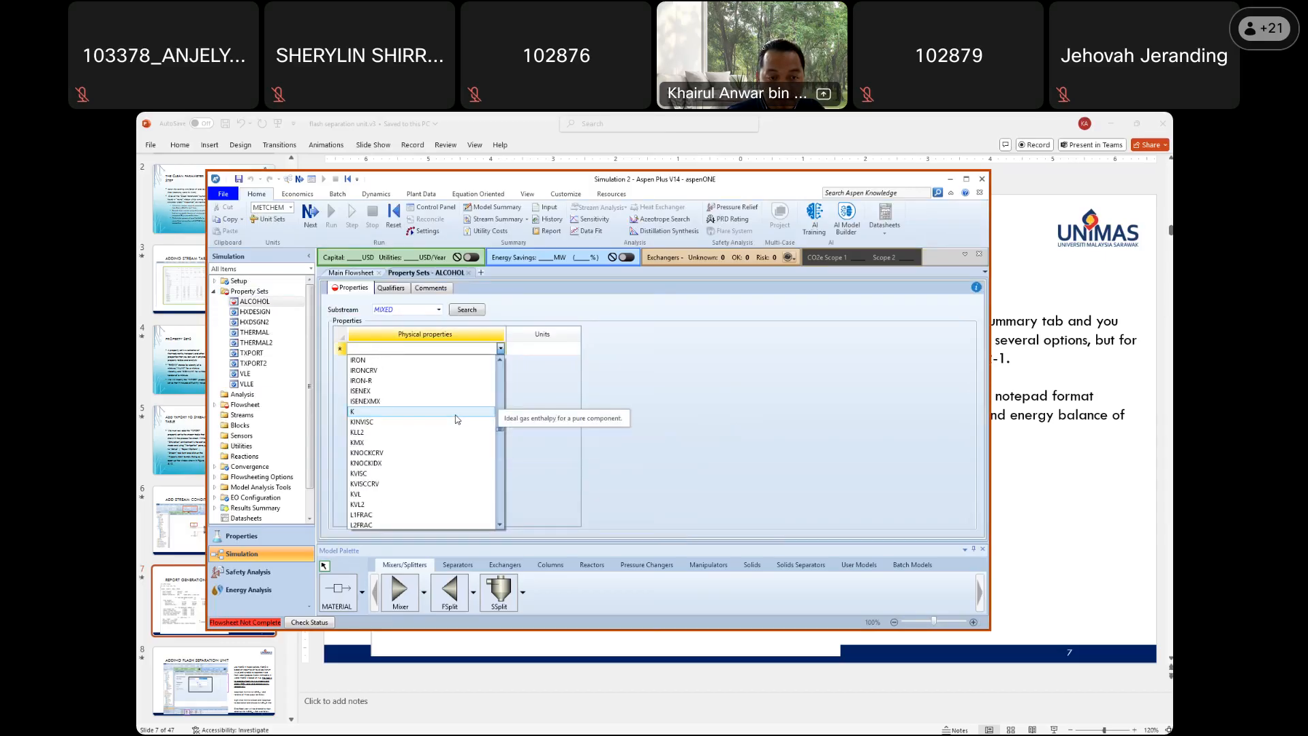
pyautogui.scroll(-15, 453, 420)
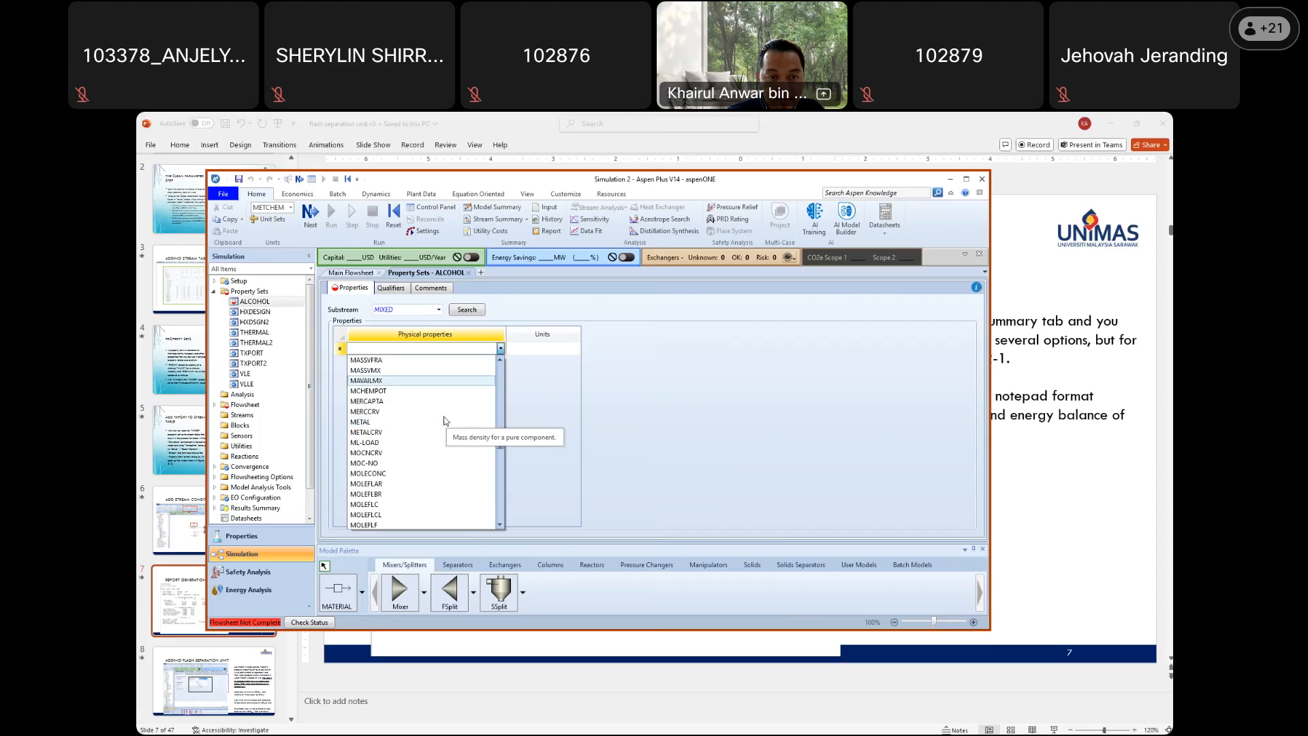
pyautogui.scroll(-2, 446, 420)
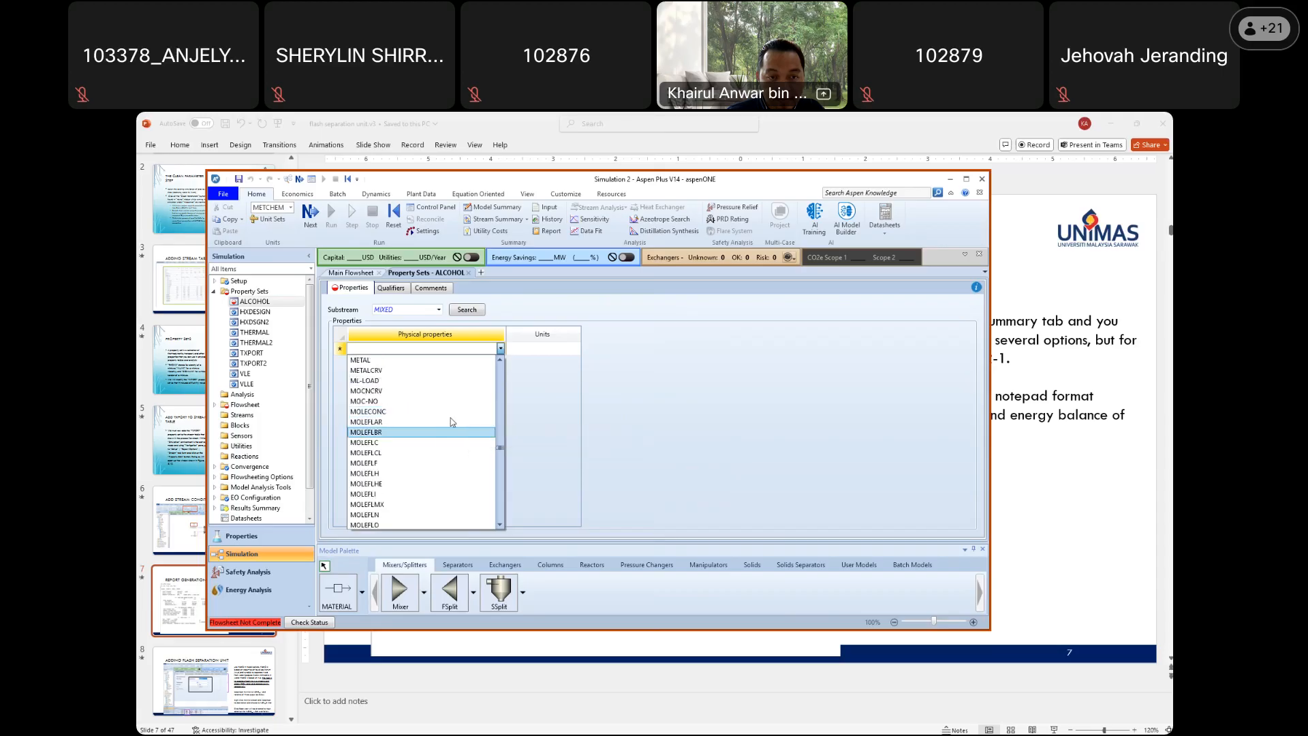
pyautogui.click(444, 411)
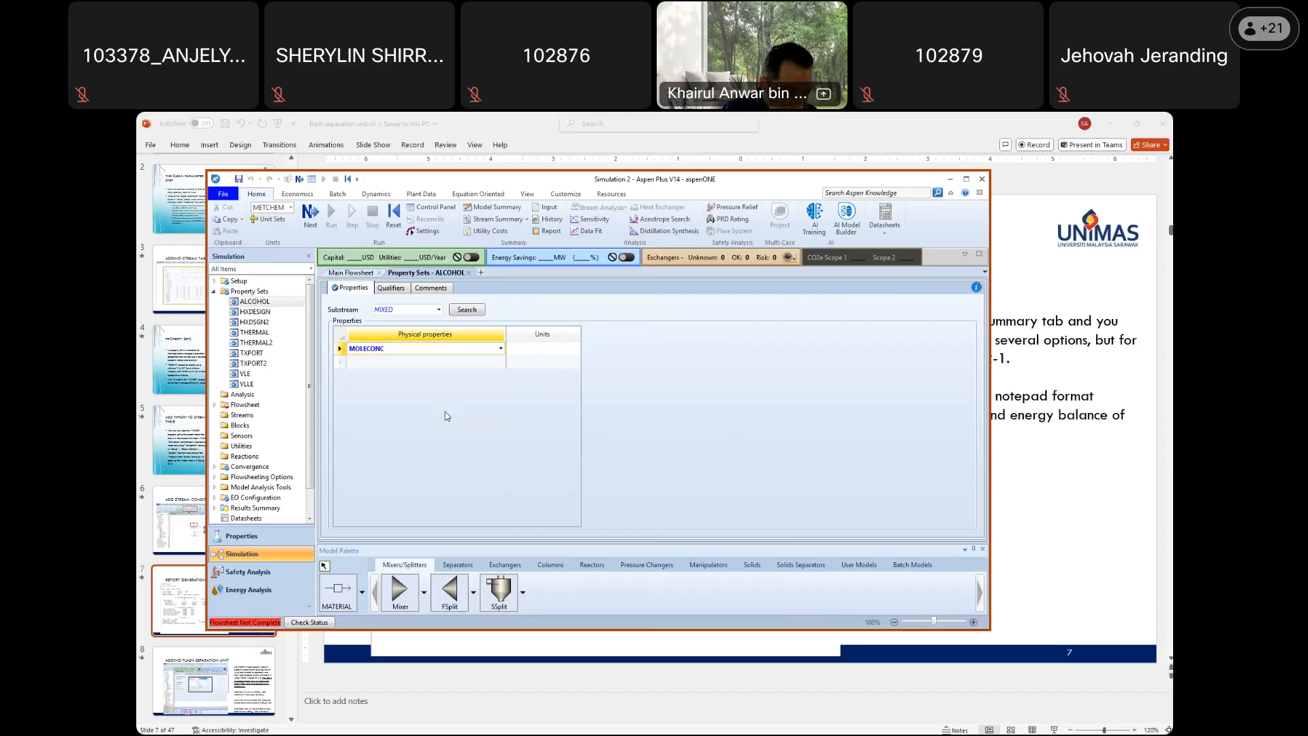
pyautogui.click(550, 349)
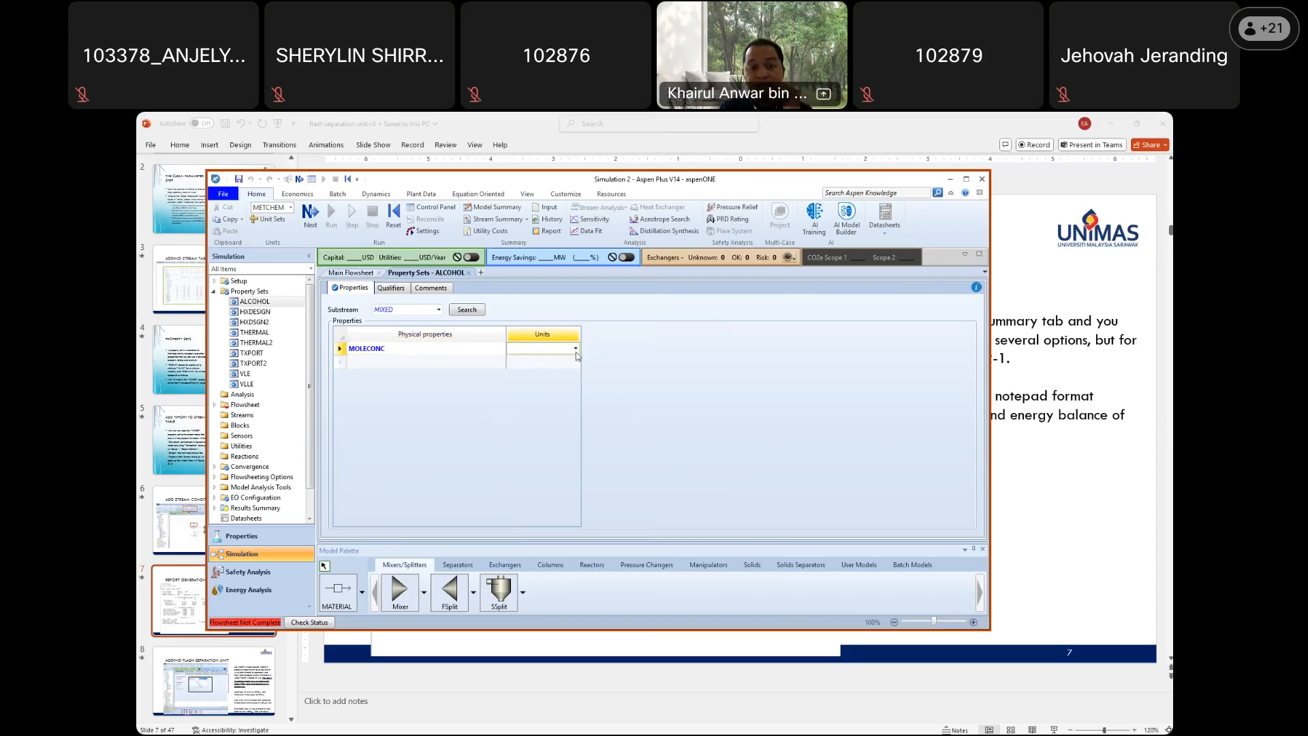
pyautogui.click(575, 349)
pyautogui.click(545, 391)
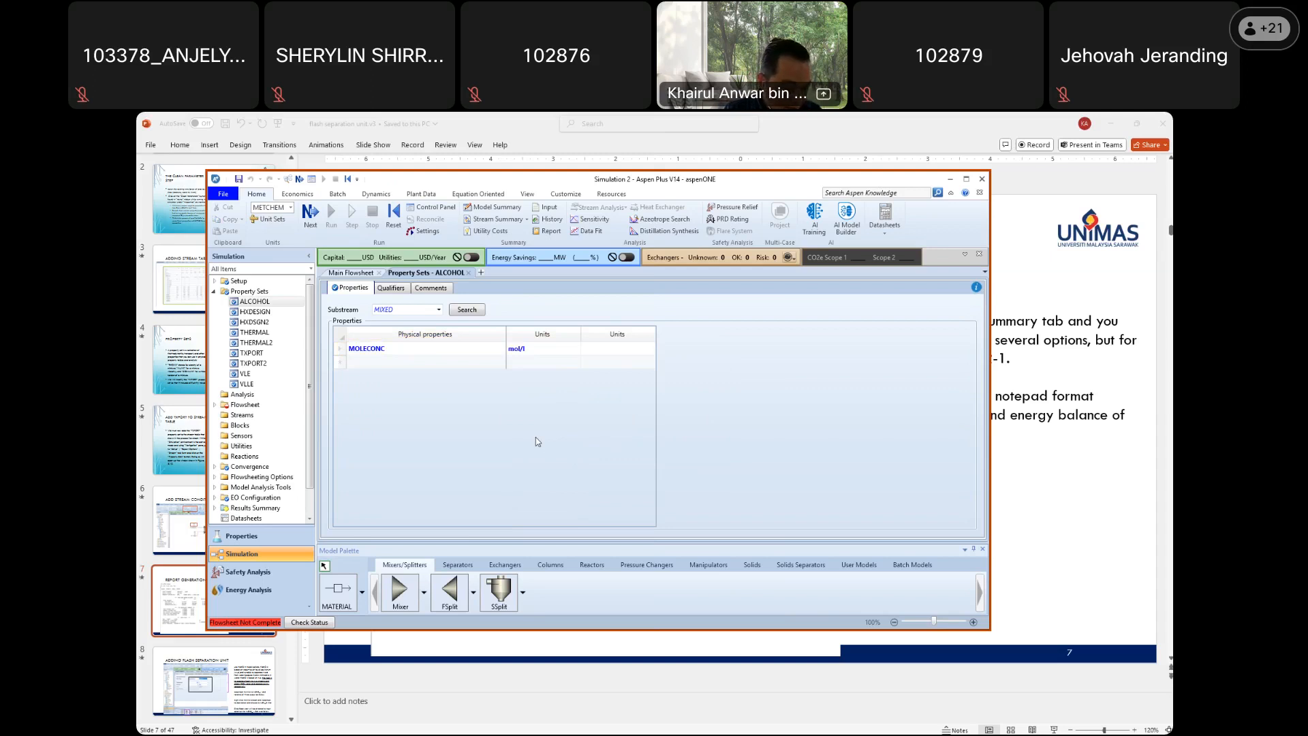
# Set the phase qualifier of the ALCOHOL property set to Liquid
pyautogui.click(401, 289)
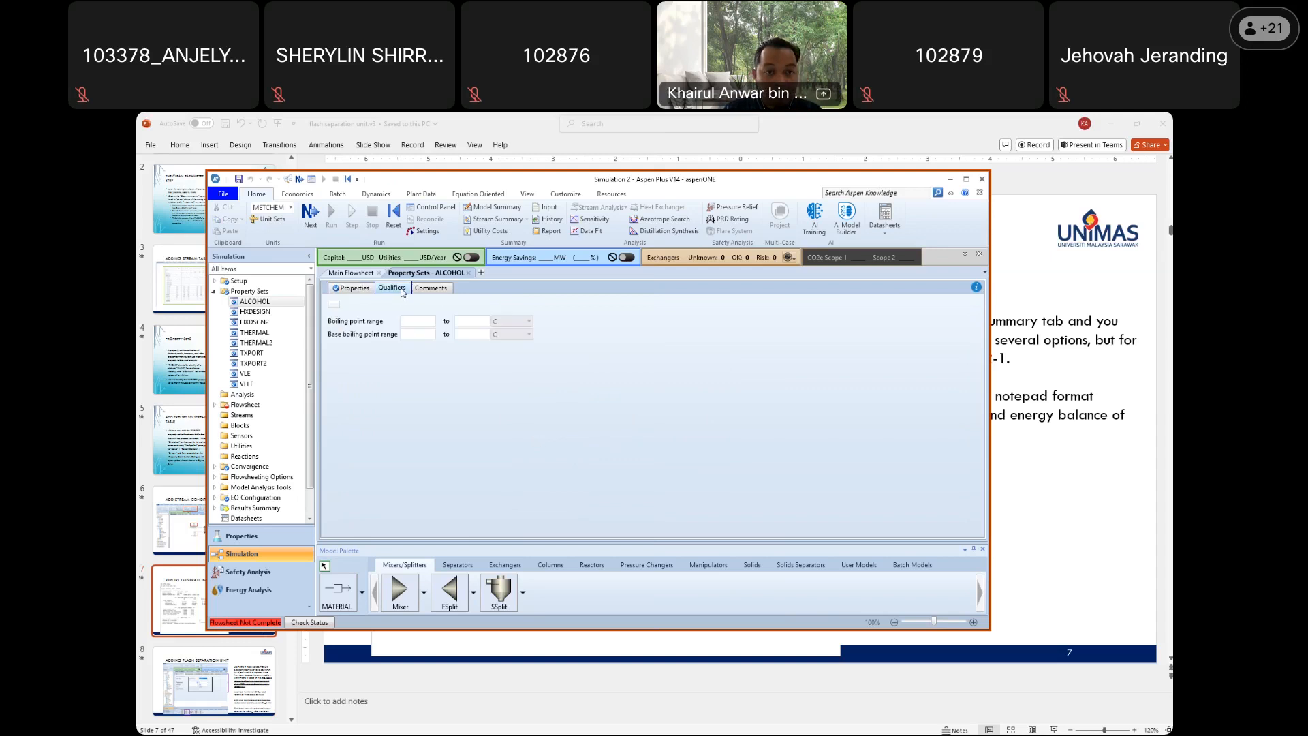
pyautogui.click(538, 315)
pyautogui.click(544, 315)
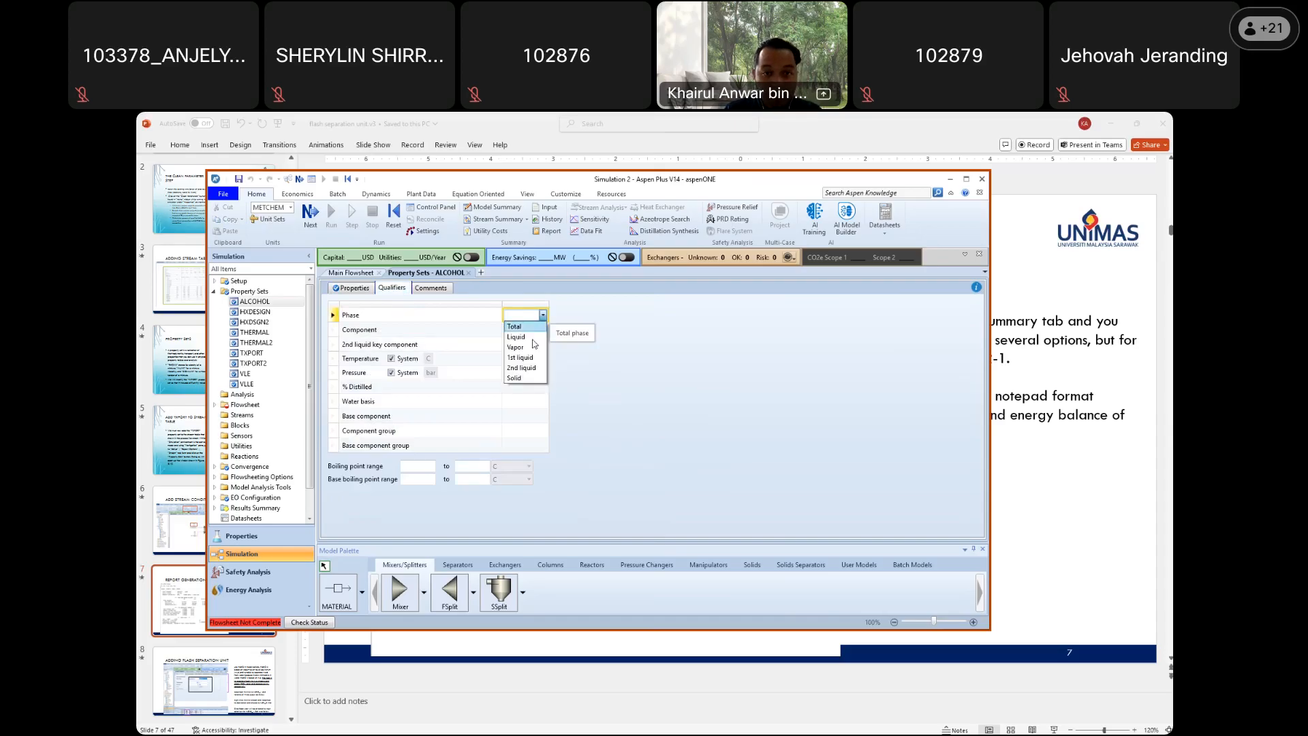
pyautogui.click(534, 338)
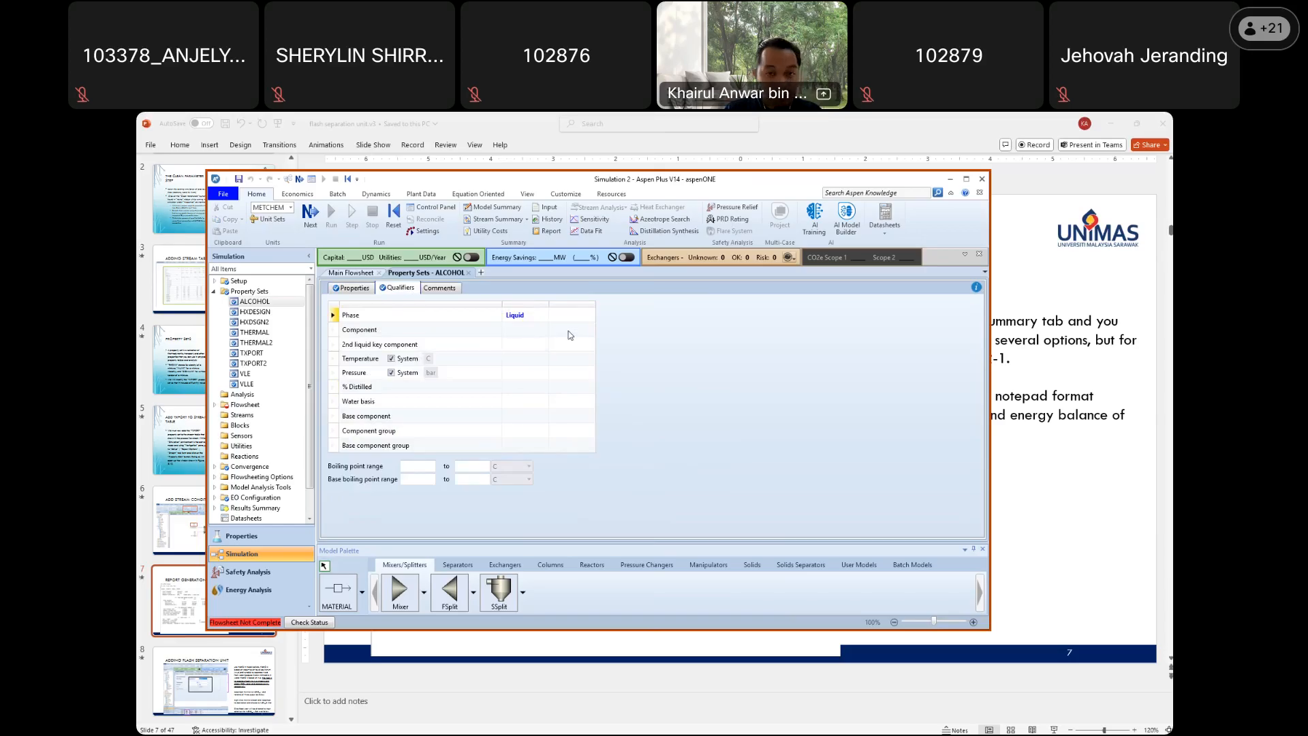
# Set the component qualifier of the ALCOHOL property set to OCTANOL
pyautogui.click(543, 331)
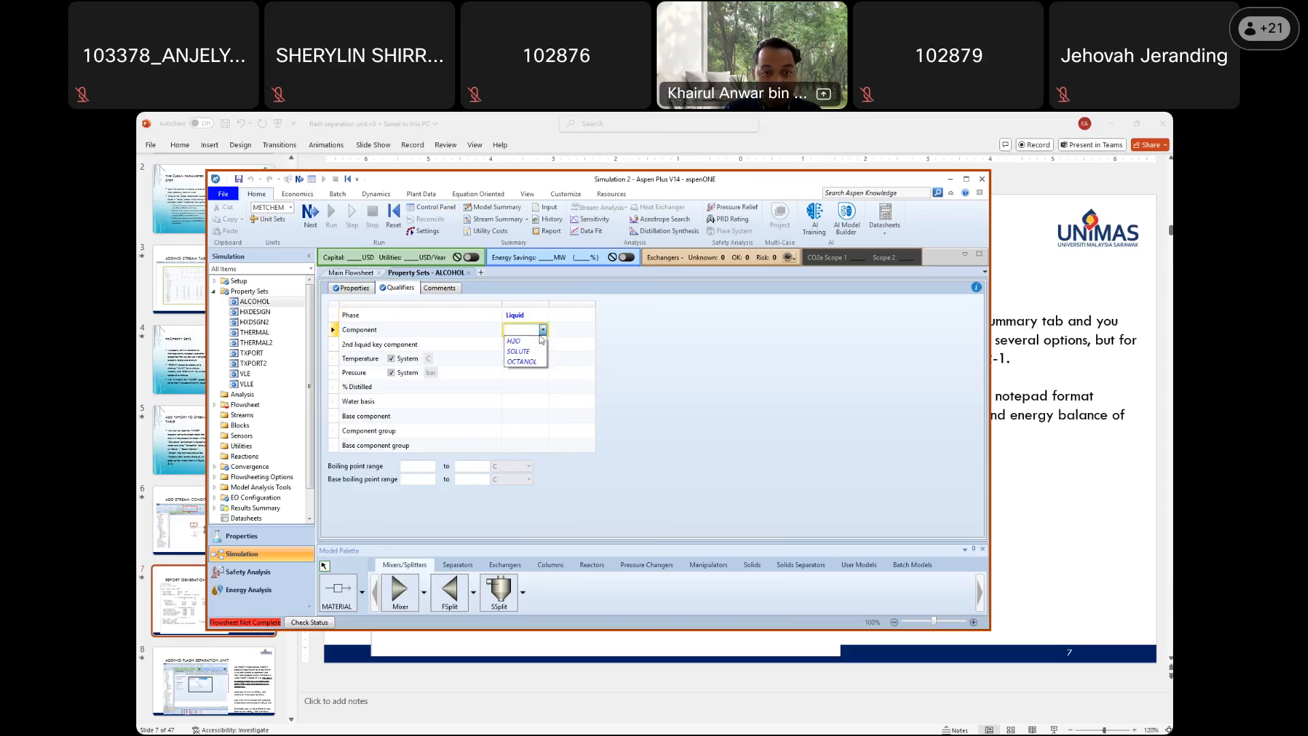
pyautogui.click(535, 361)
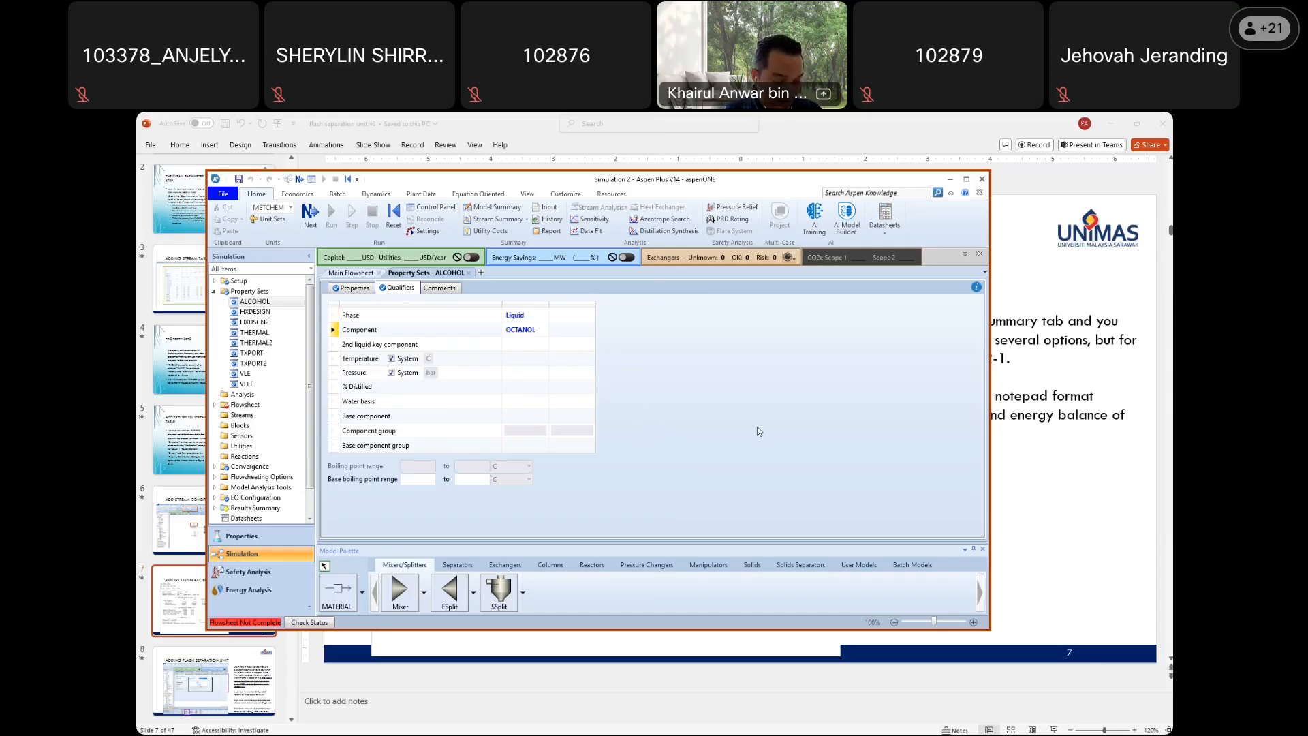
# Place a Mixer block named MIXER1 on the main flowsheet
pyautogui.click(350, 273)
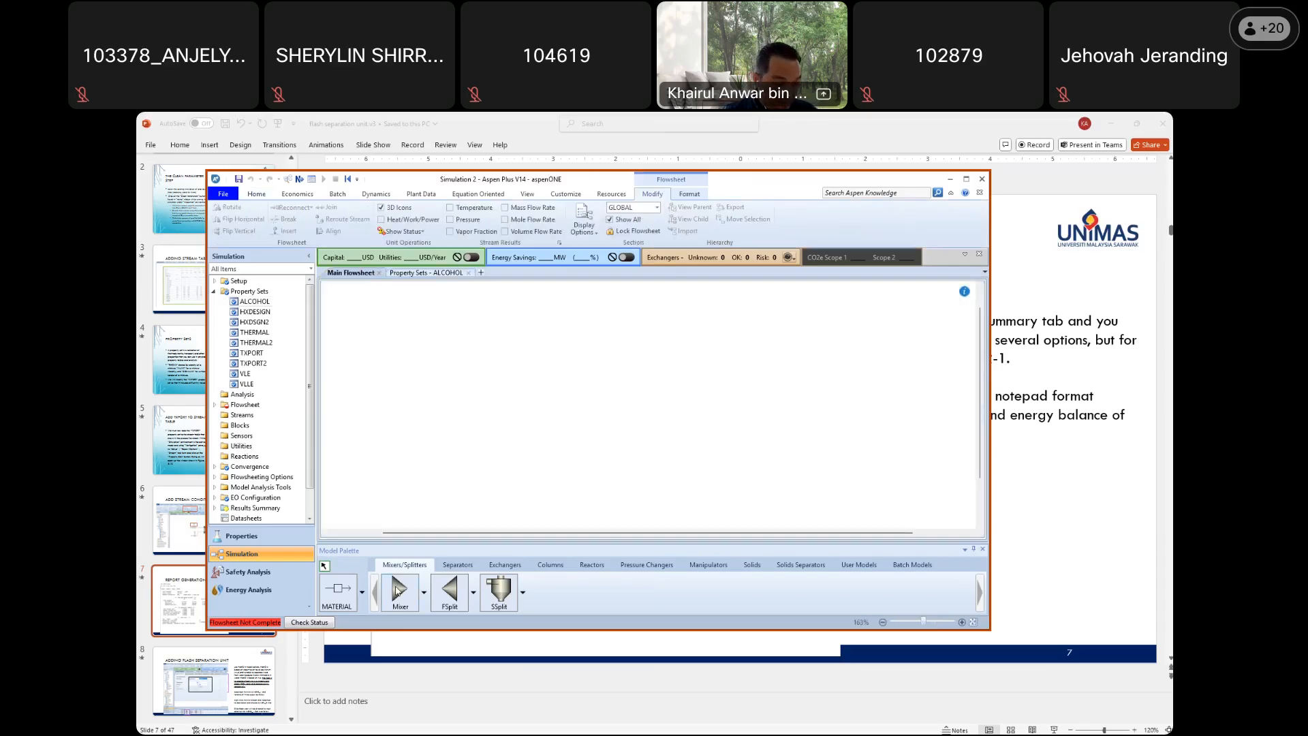
pyautogui.click(398, 592)
pyautogui.click(505, 359)
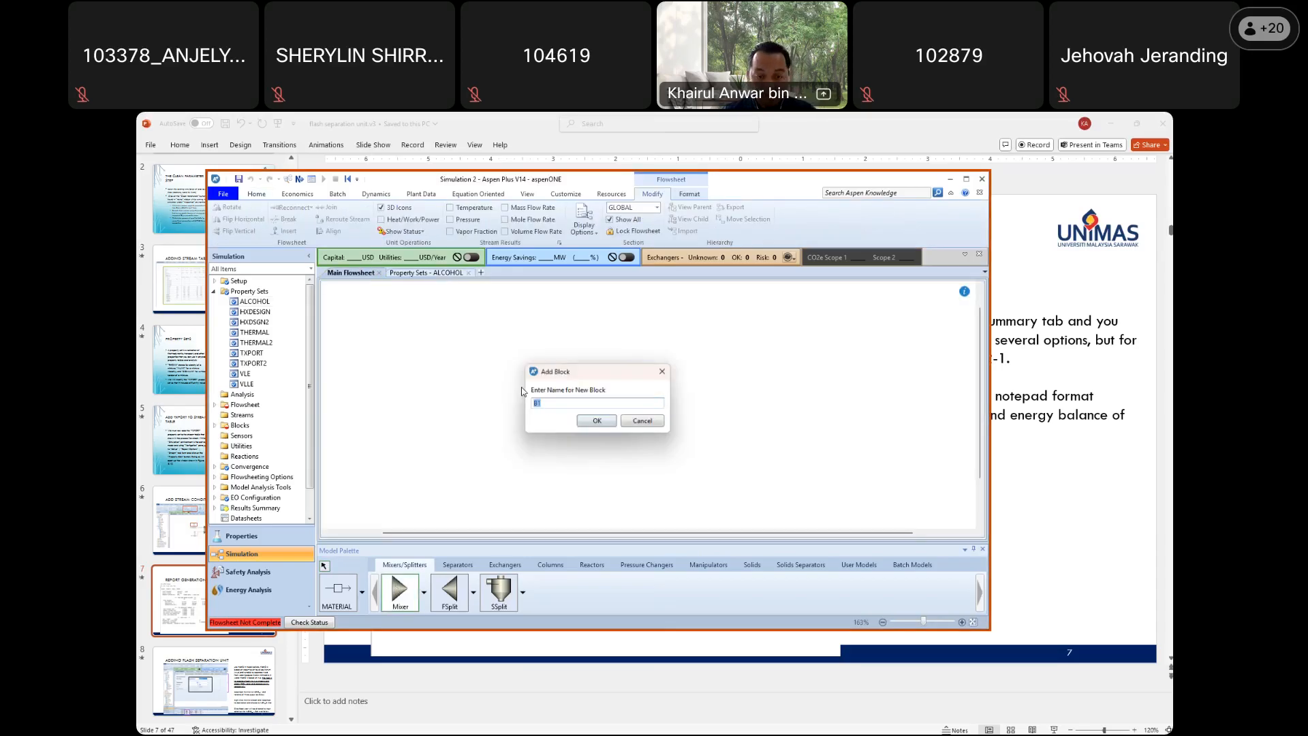
pyautogui.write('MIXER1')
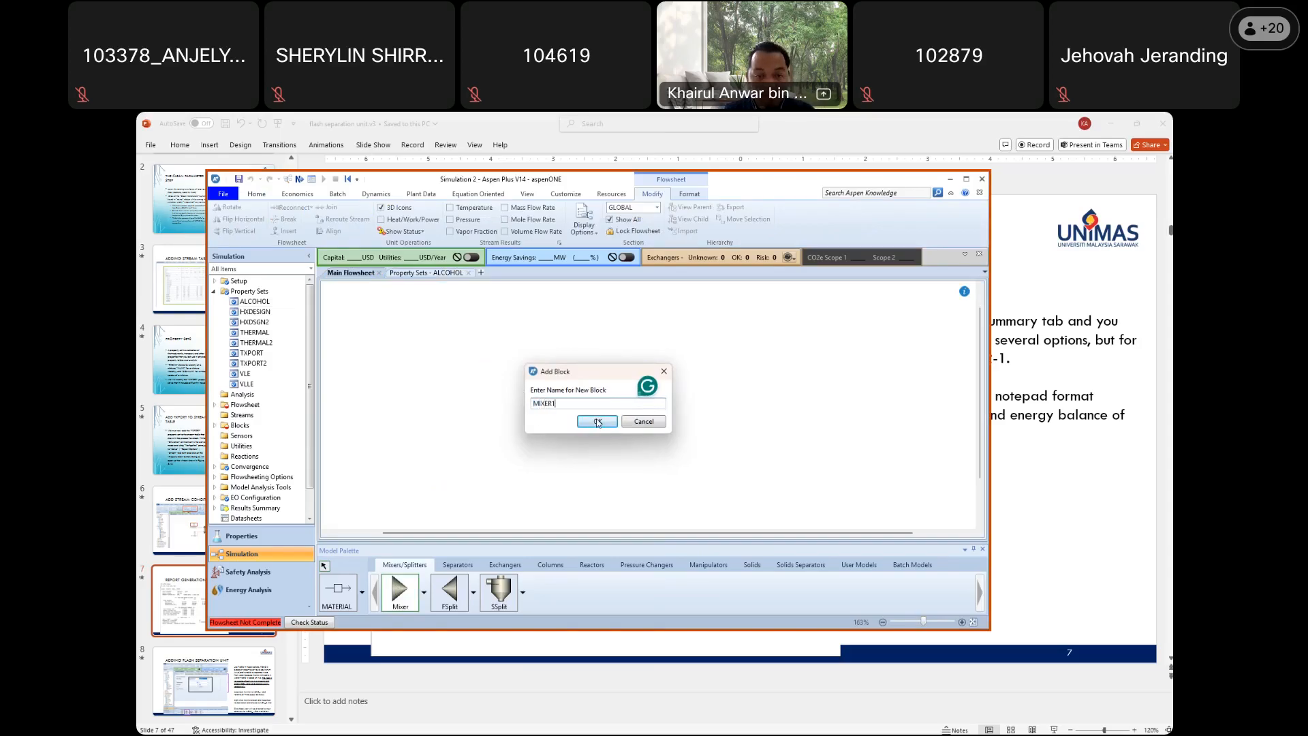
pyautogui.press('Return')
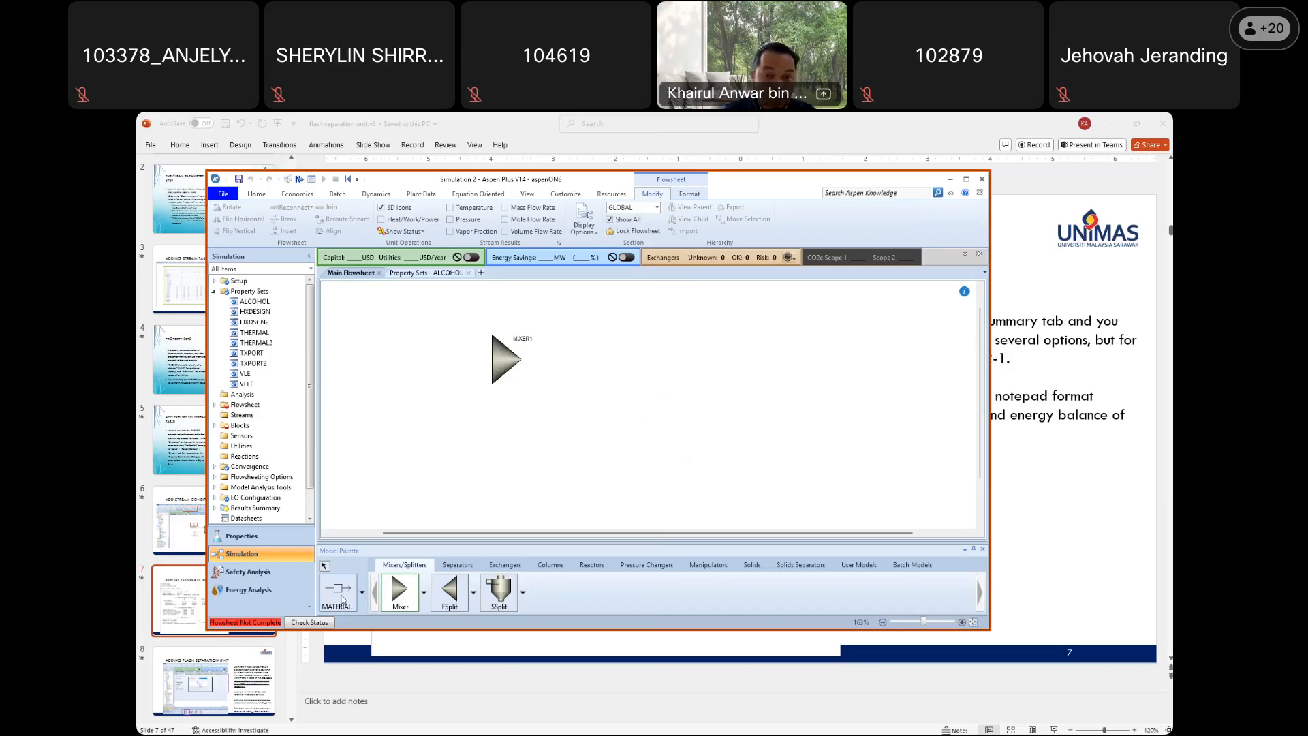
# Add two material feed streams into MIXER1, named H2O and SOLUTE
pyautogui.click(343, 598)
pyautogui.click(489, 360)
pyautogui.click(404, 329)
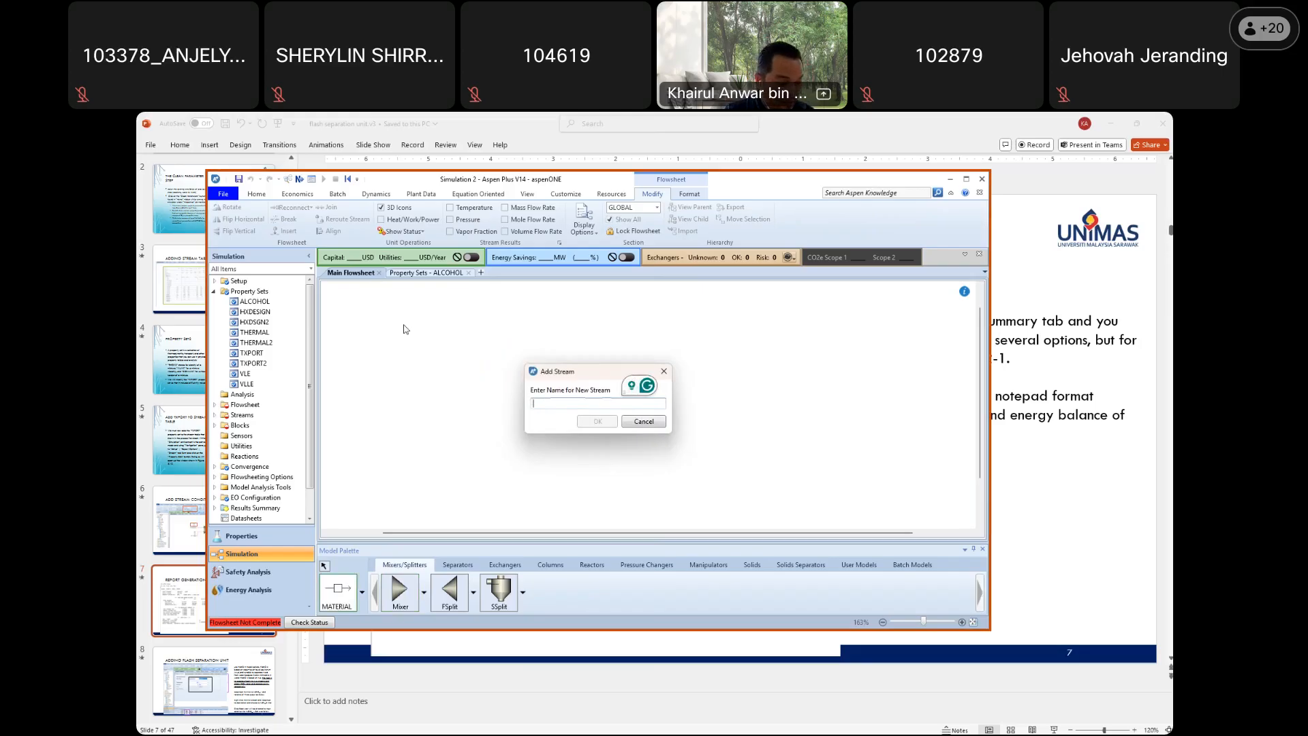
pyautogui.write('H2O')
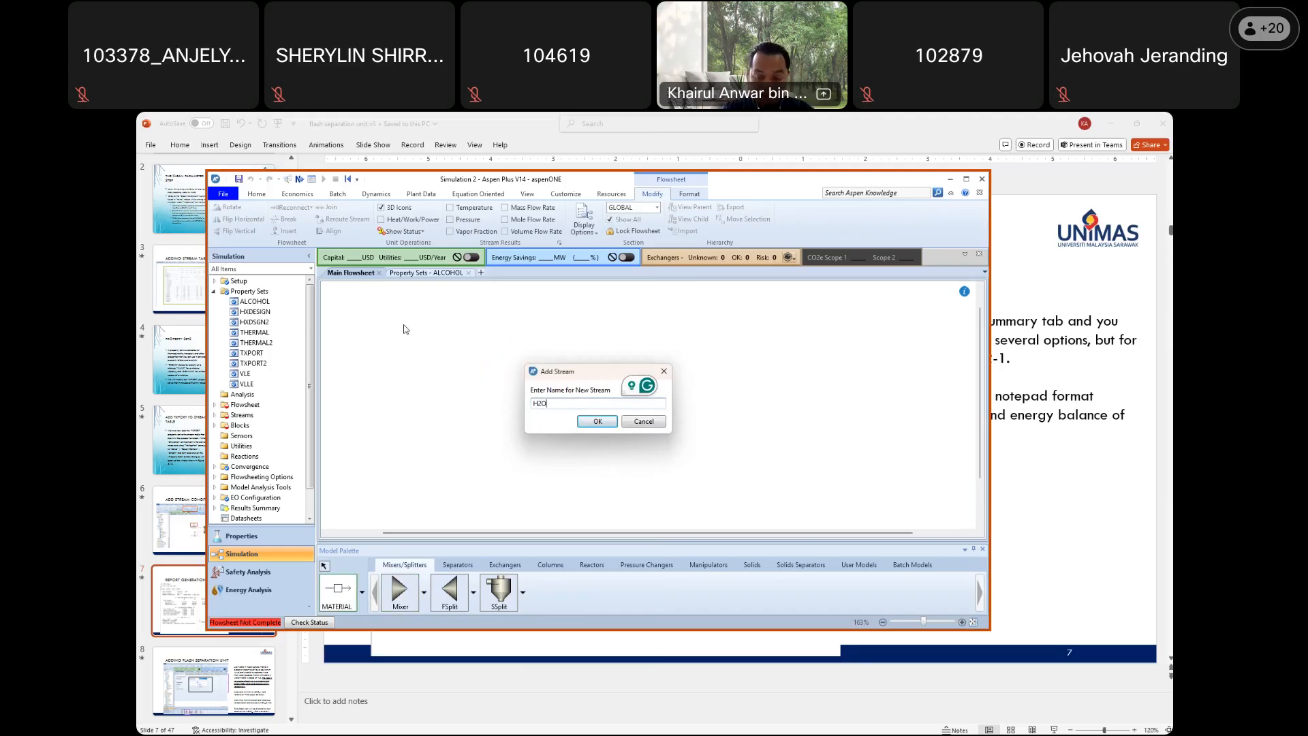
pyautogui.press('Return')
pyautogui.click(488, 359)
pyautogui.click(403, 381)
pyautogui.write('SOLUTE')
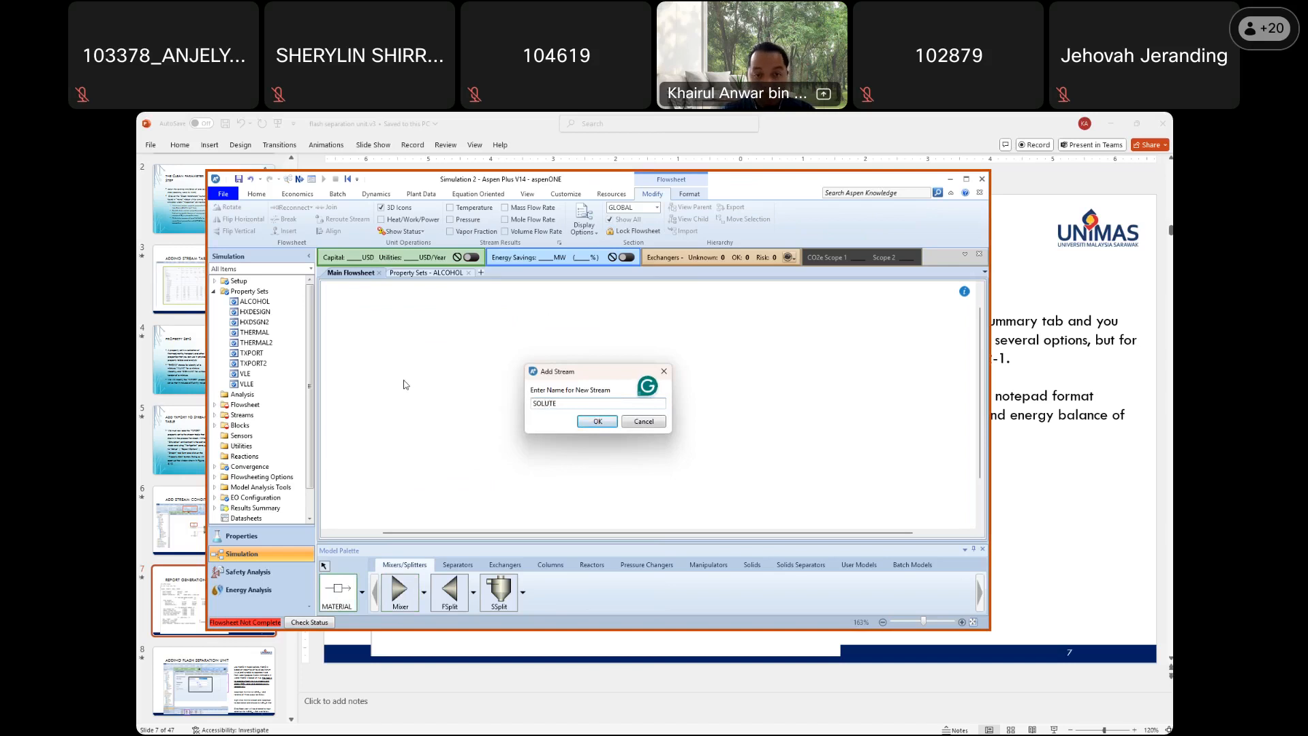
pyautogui.click(597, 422)
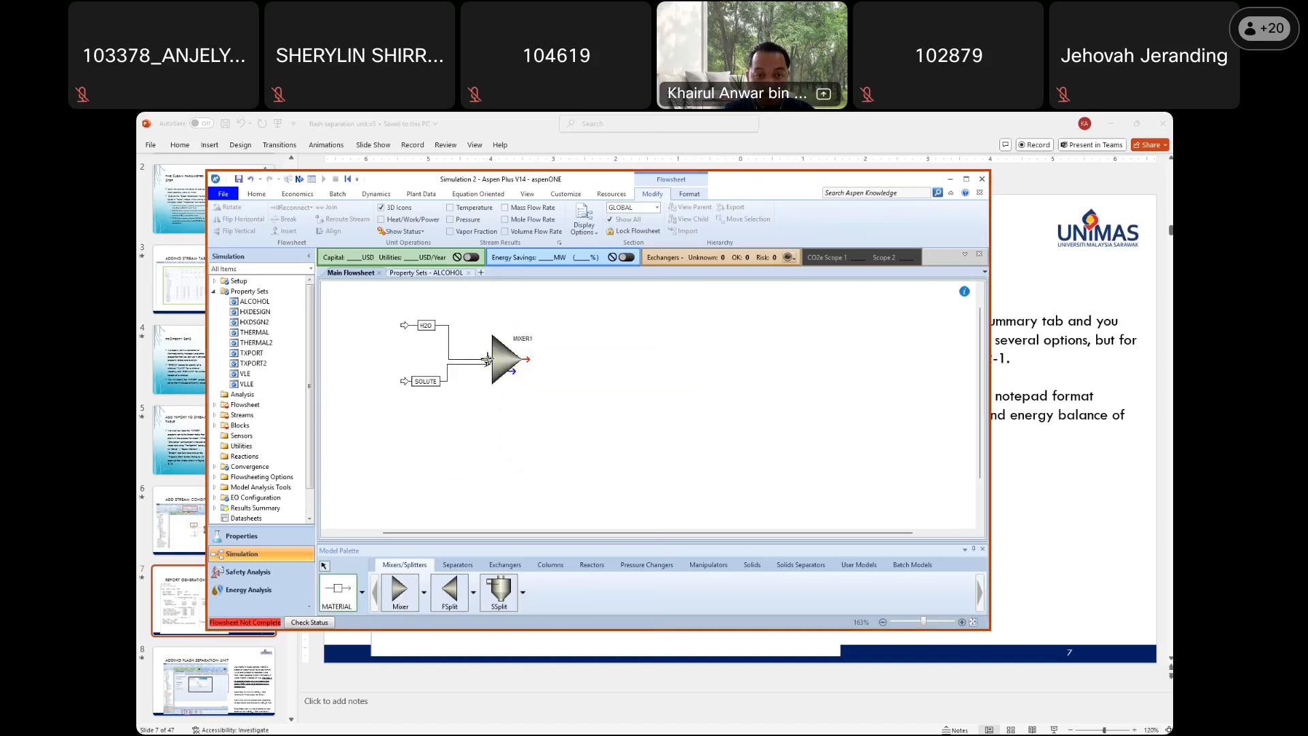
# Add a third material feed stream into MIXER1, starting below the others, and name it OCTANOL
pyautogui.click(430, 431)
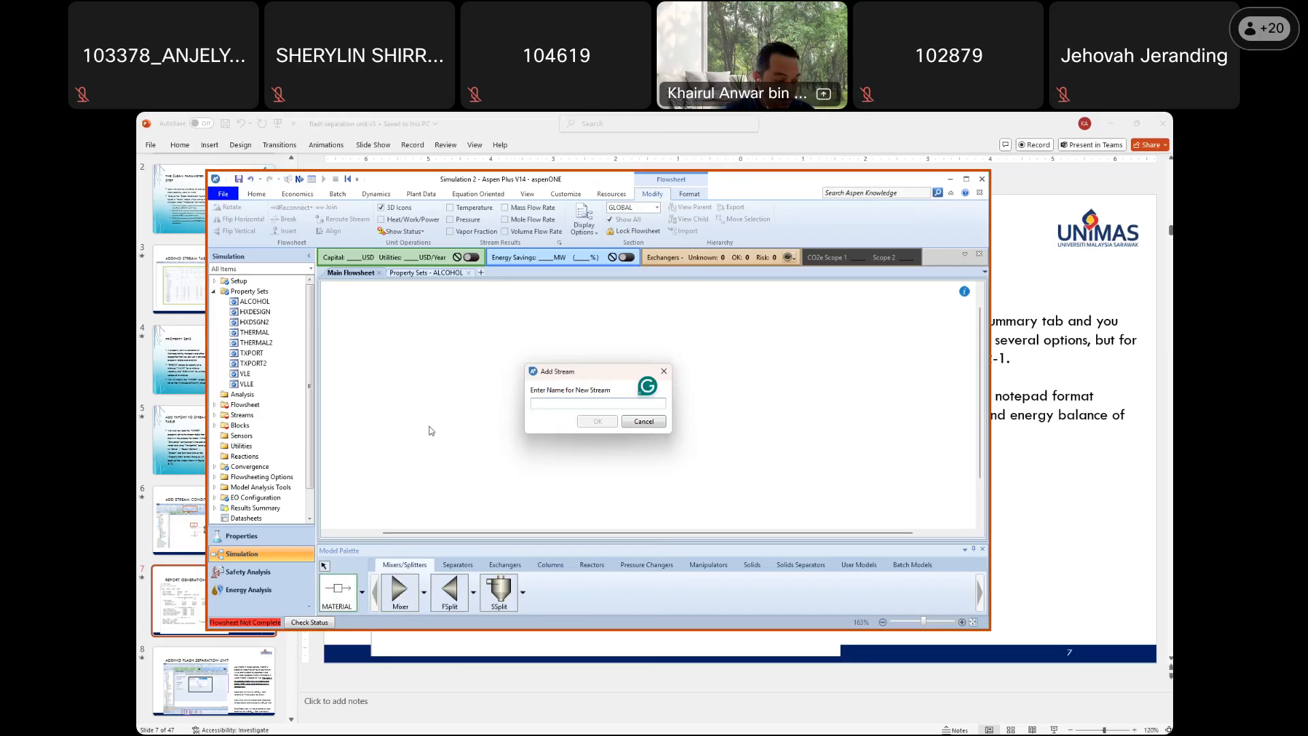
pyautogui.write('OC')
pyautogui.write('TRANOL')
pyautogui.press('BackSpace')
pyautogui.press('BackSpace')
pyautogui.press('BackSpace')
pyautogui.press('BackSpace')
pyautogui.press('BackSpace')
pyautogui.write('ANOL')
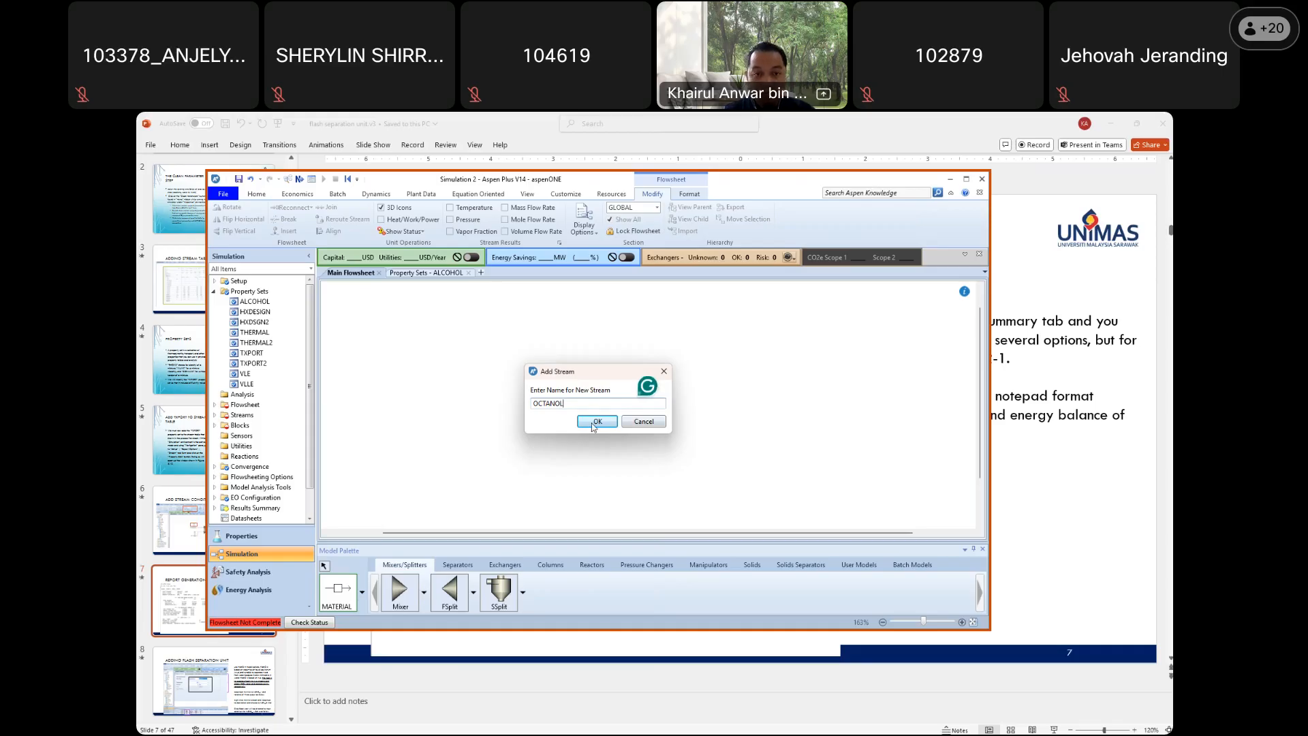
pyautogui.click(595, 422)
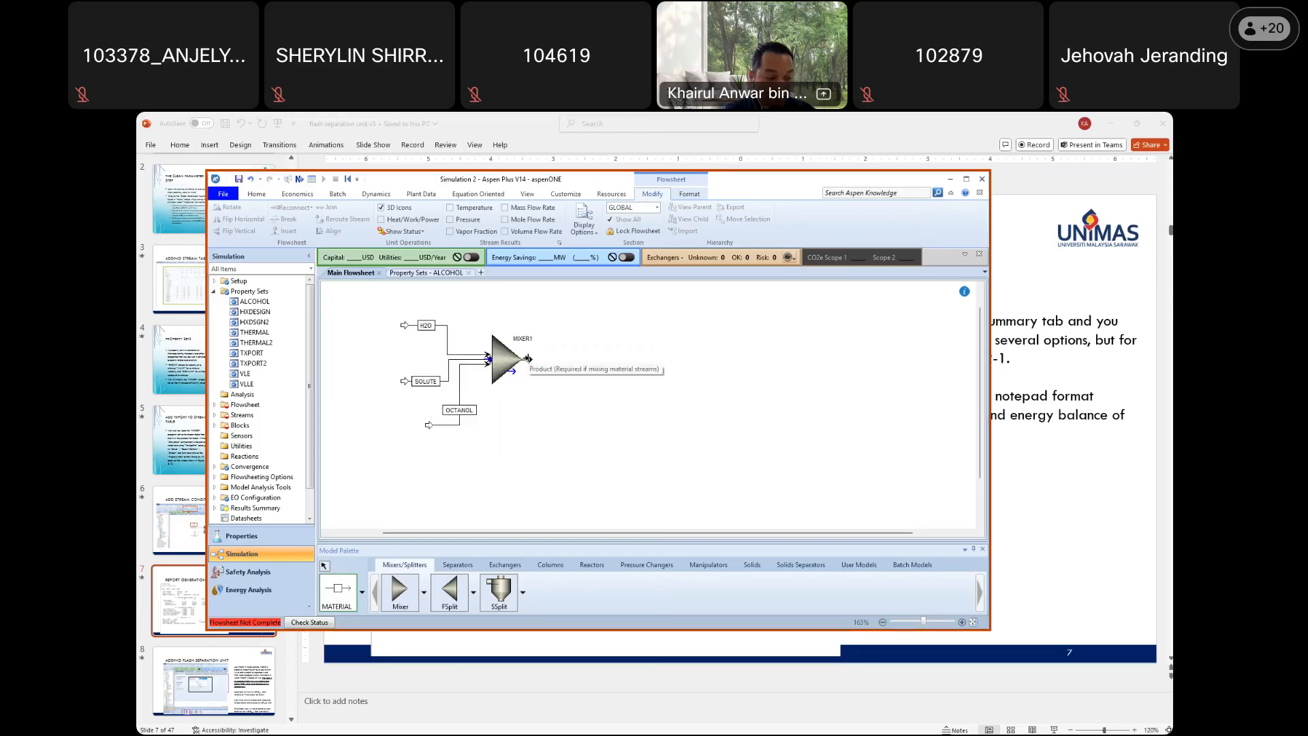
# Add a material product stream leaving MIXER1 and name it TRIMIX
pyautogui.click(619, 362)
pyautogui.write('TRIMIX')
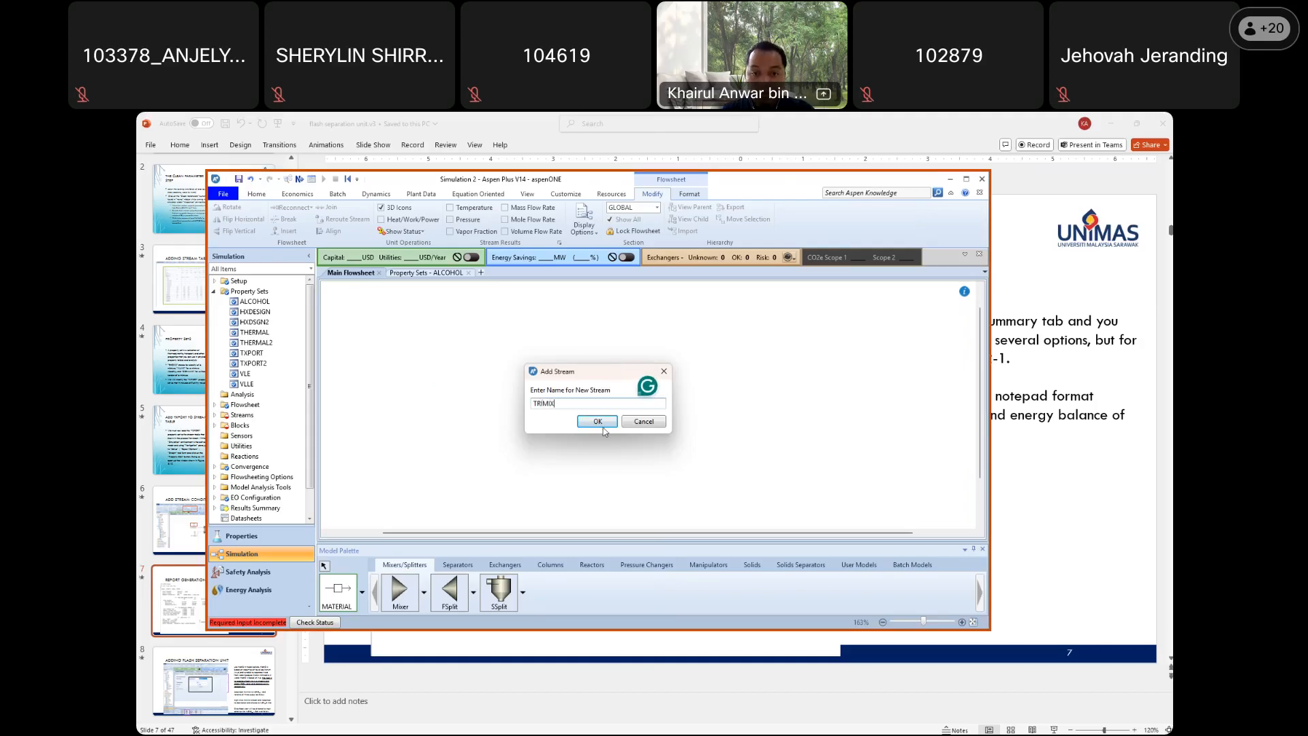
pyautogui.click(604, 426)
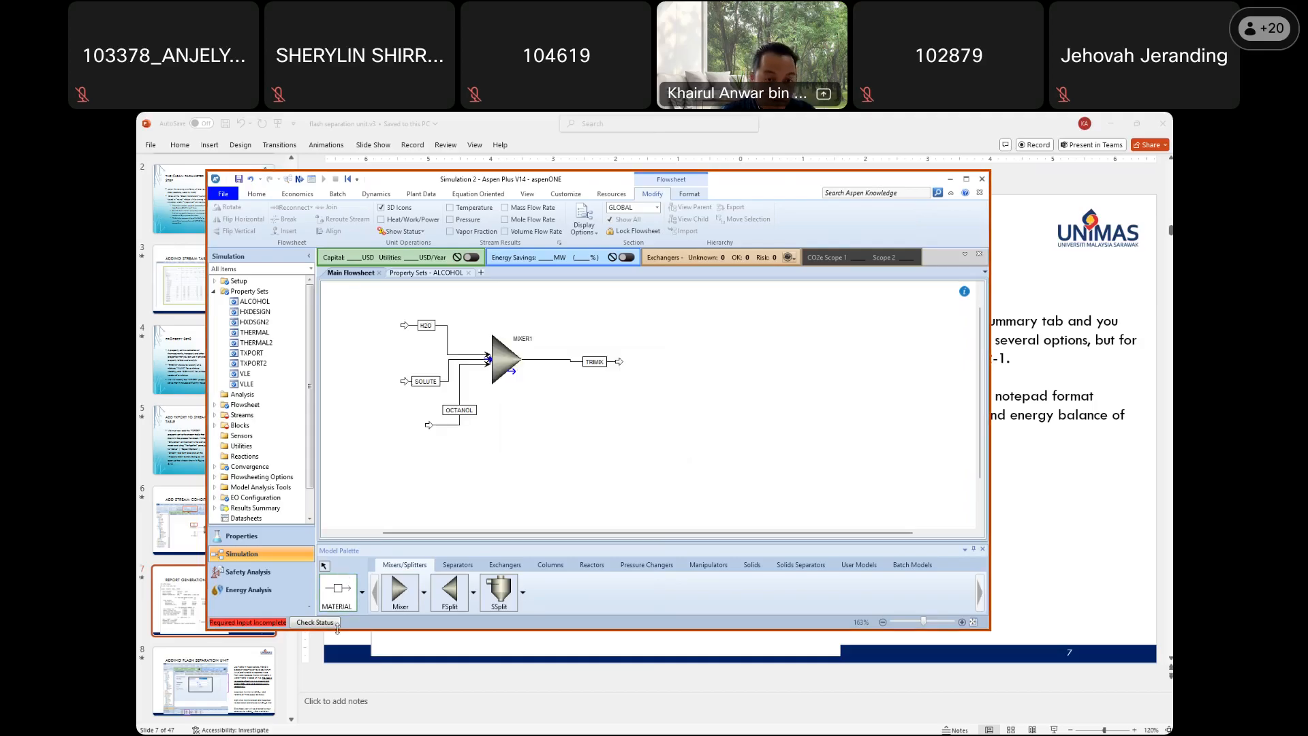
# Place a Flash3 separator block named FLASH1 downstream of the TRIMIX stream
pyautogui.click(458, 565)
pyautogui.click(450, 590)
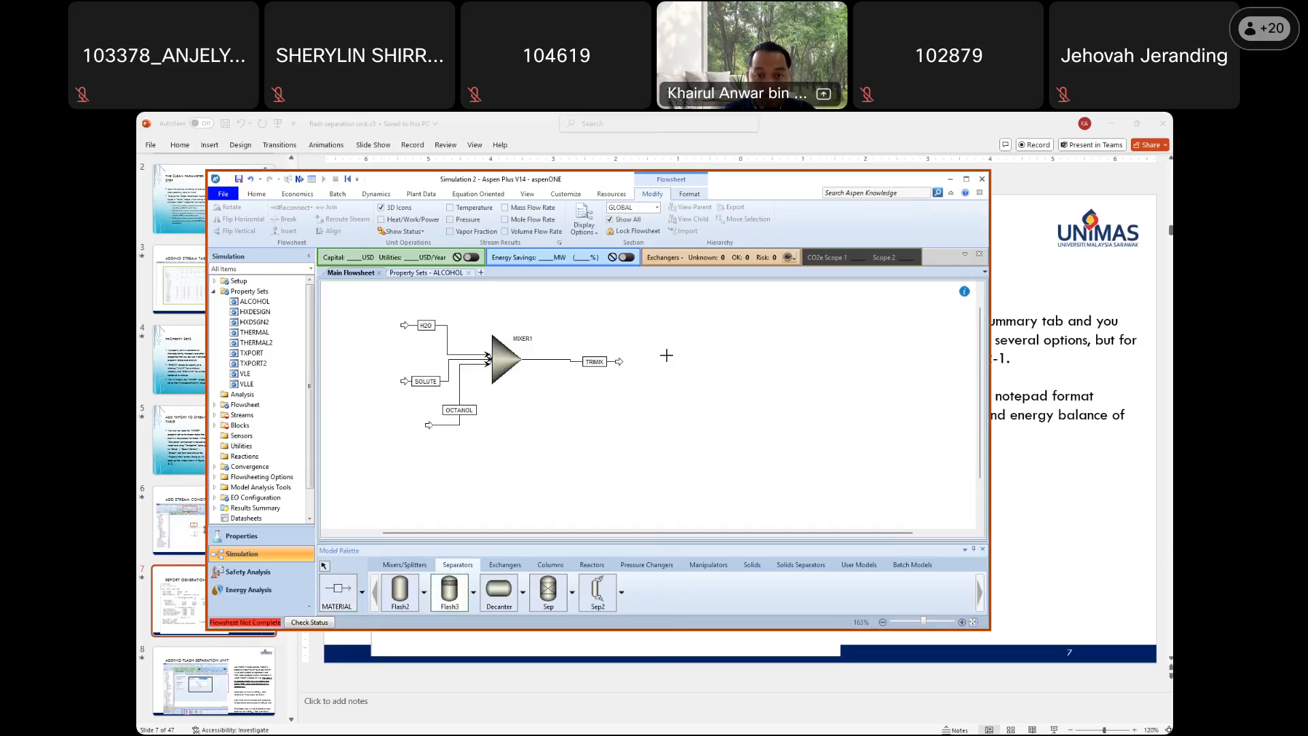
pyautogui.click(668, 355)
pyautogui.write('F')
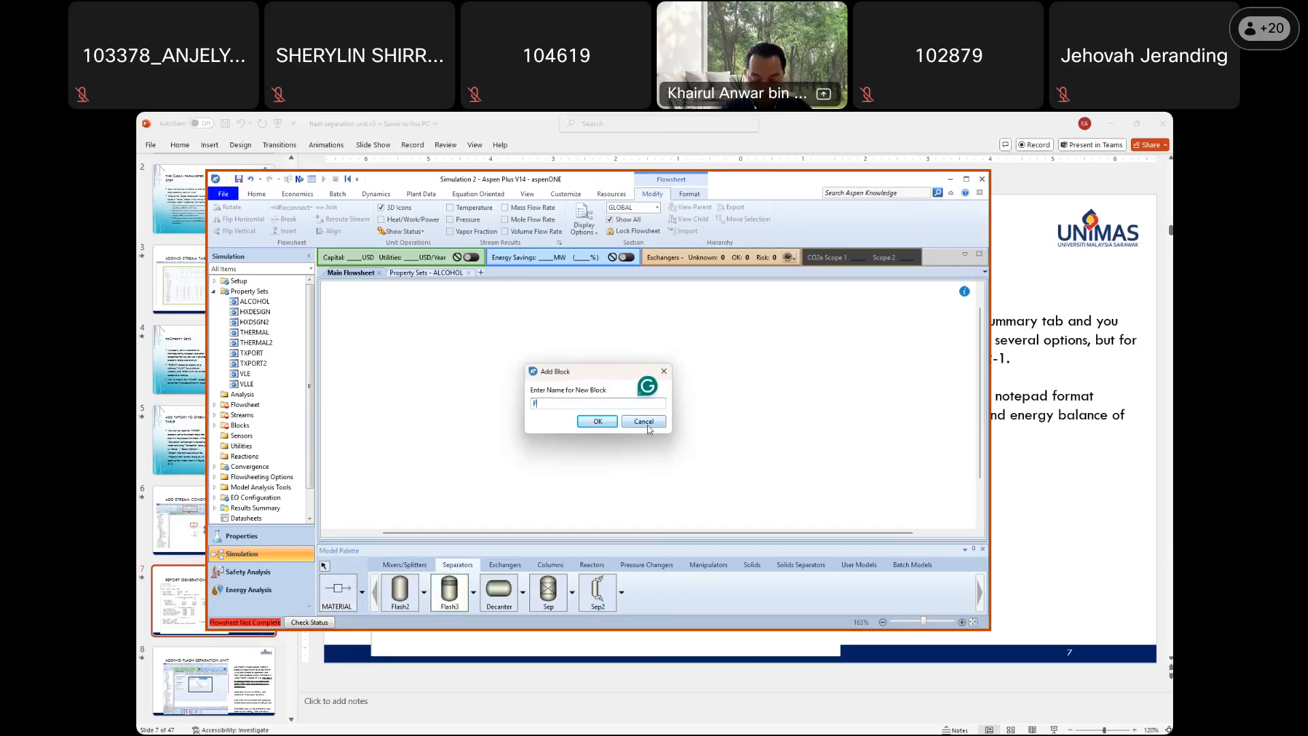
pyautogui.write('LASH3-1')
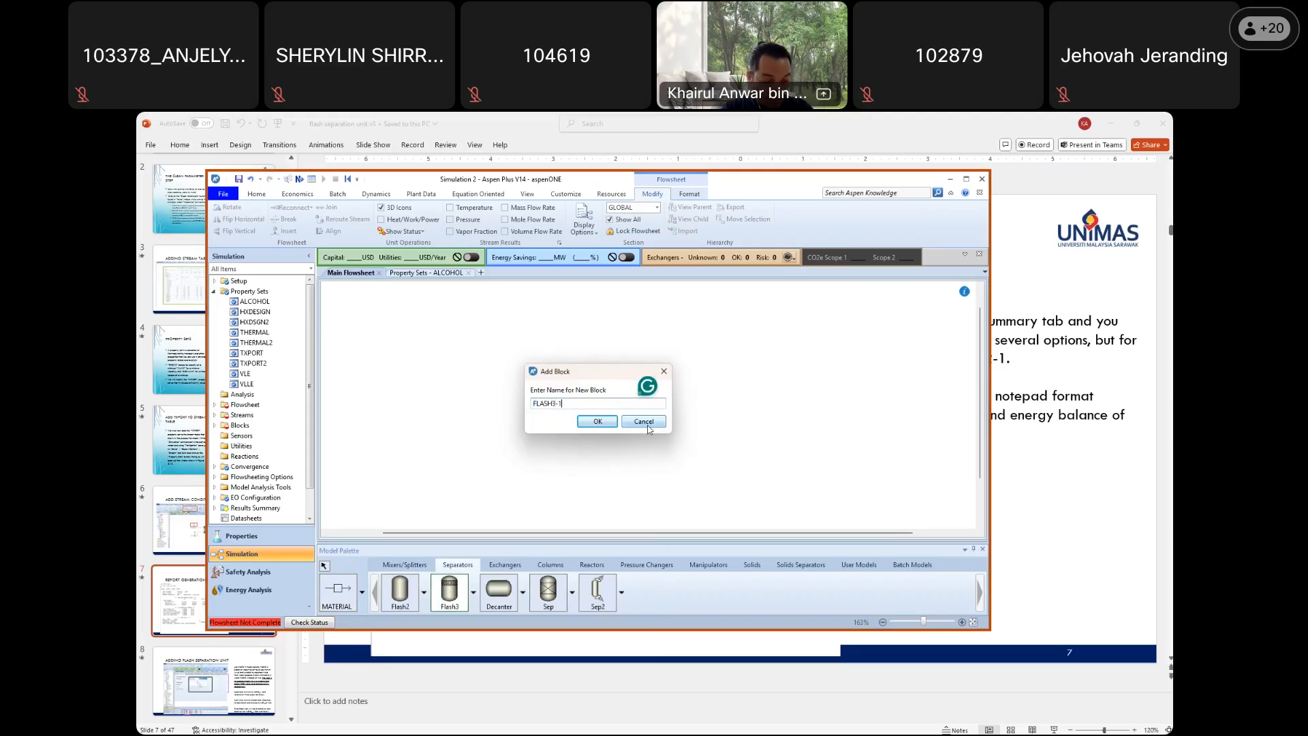
pyautogui.press('BackSpace')
pyautogui.press('BackSpace')
pyautogui.press('BackSpace')
pyautogui.press('BackSpace')
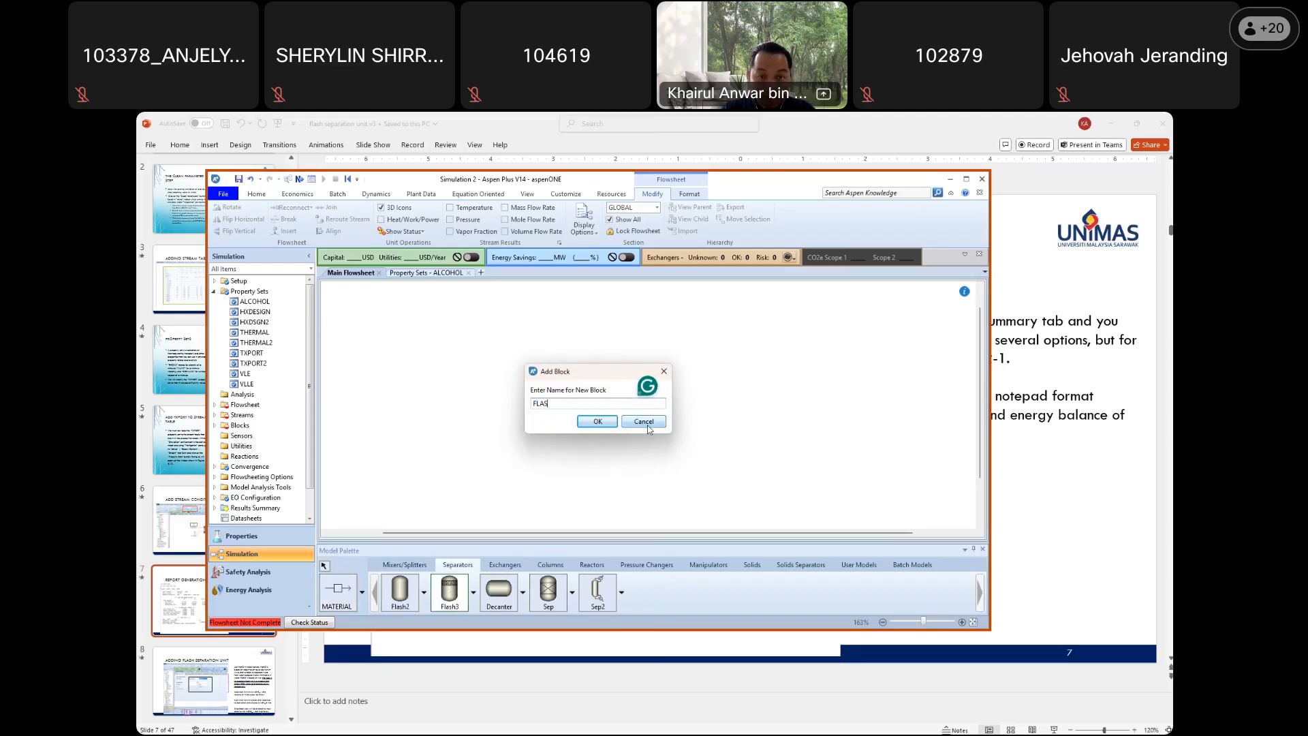
pyautogui.write('H1')
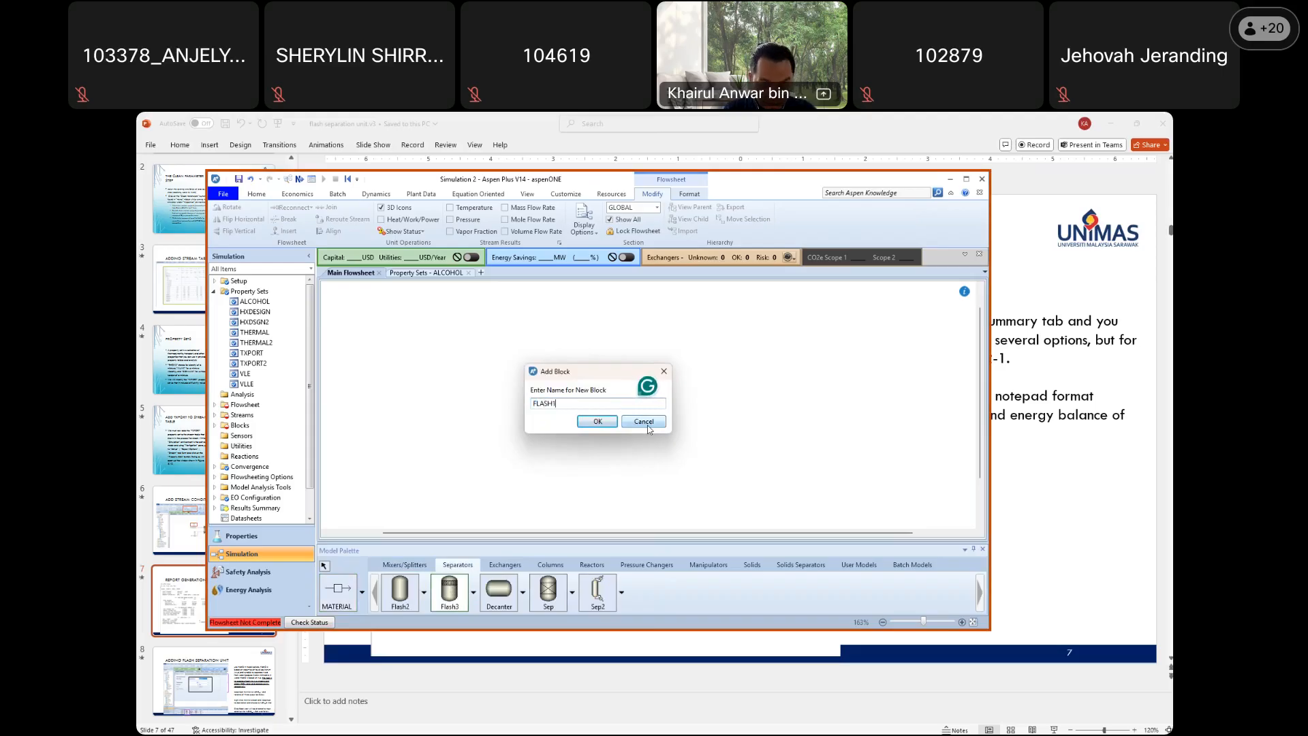
pyautogui.click(598, 422)
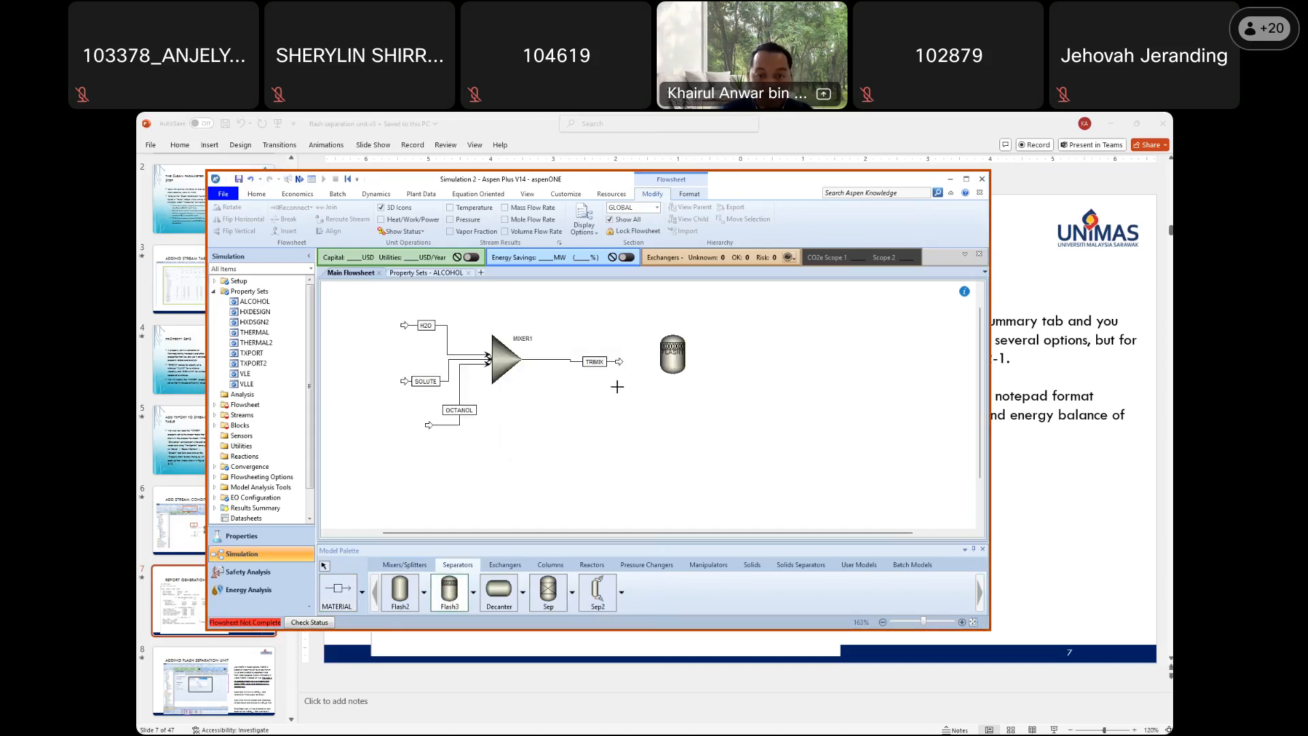
pyautogui.press('Escape')
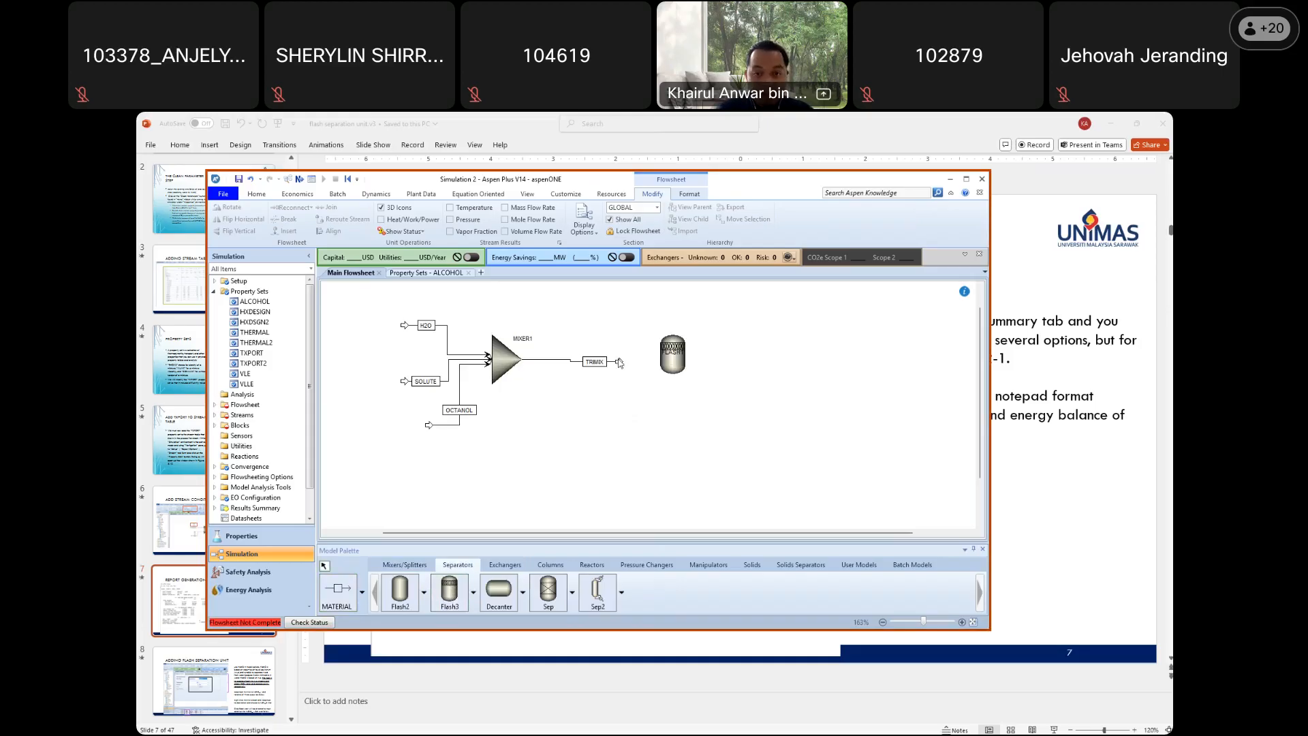
# Reconnect the destination of the TRIMIX stream to the feed inlet of the FLASH1 block
pyautogui.rightClick(618, 363)
pyautogui.click(664, 525)
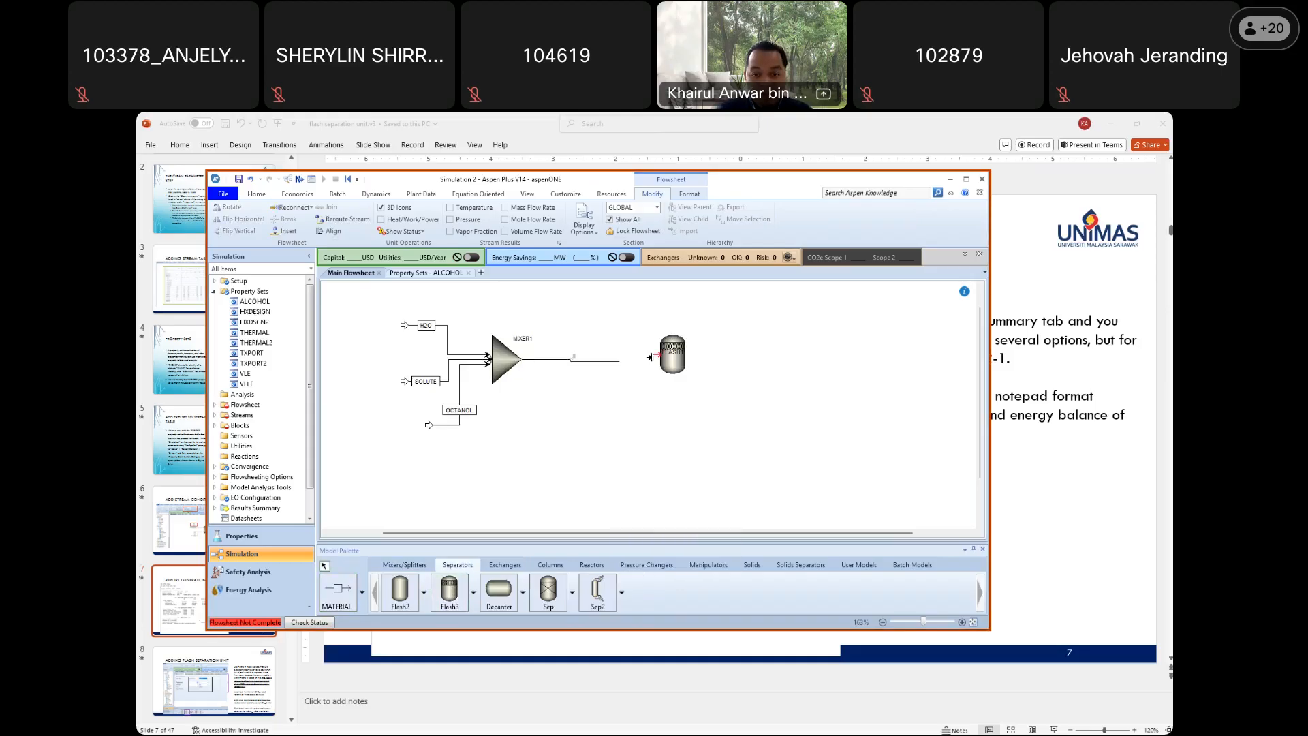
pyautogui.click(656, 353)
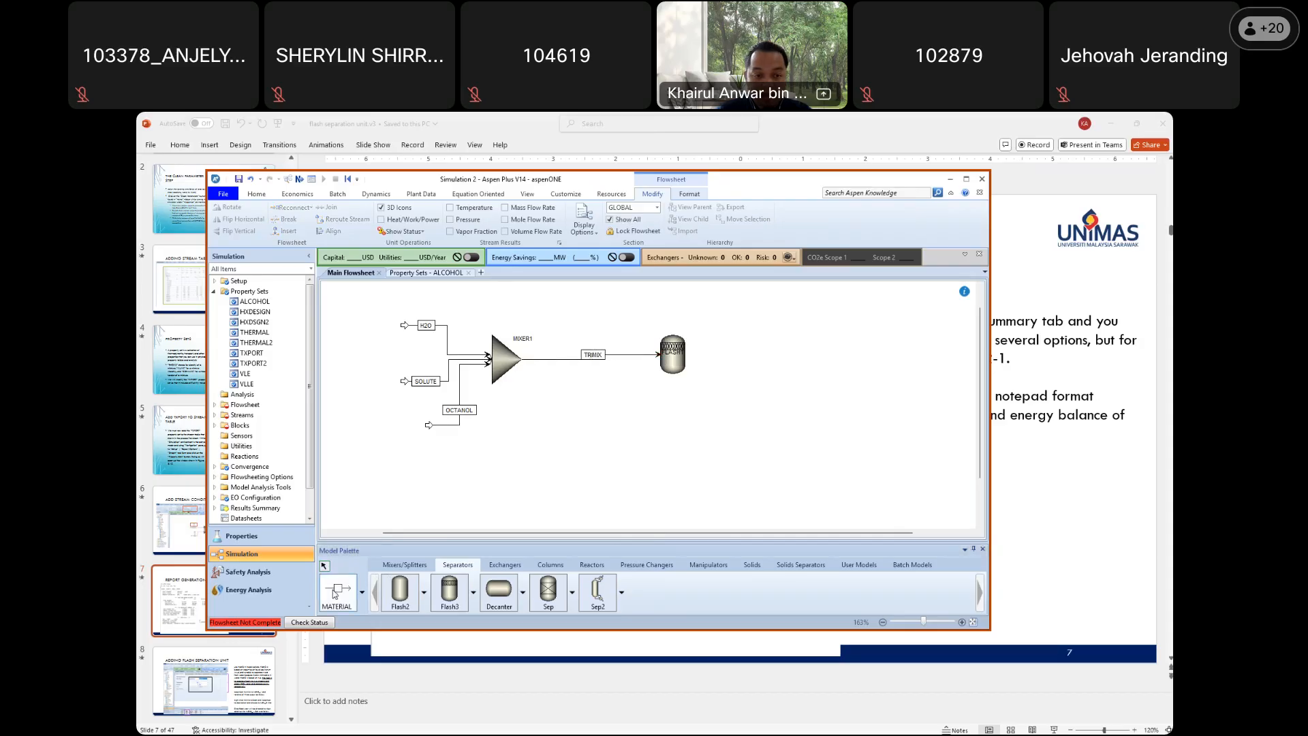
# Add a material stream from the vapor outlet of FLASH1 and name it VAPOR
pyautogui.click(672, 330)
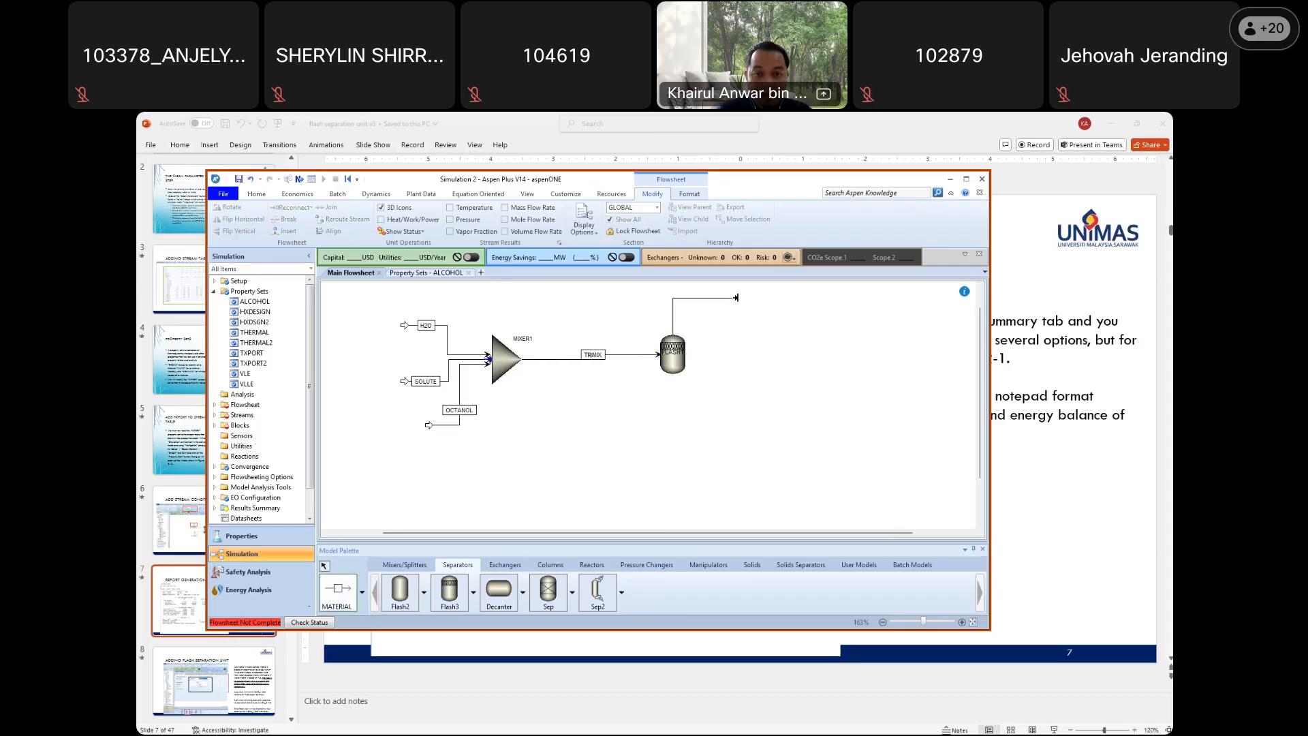
pyautogui.click(740, 302)
pyautogui.write('VAPOR')
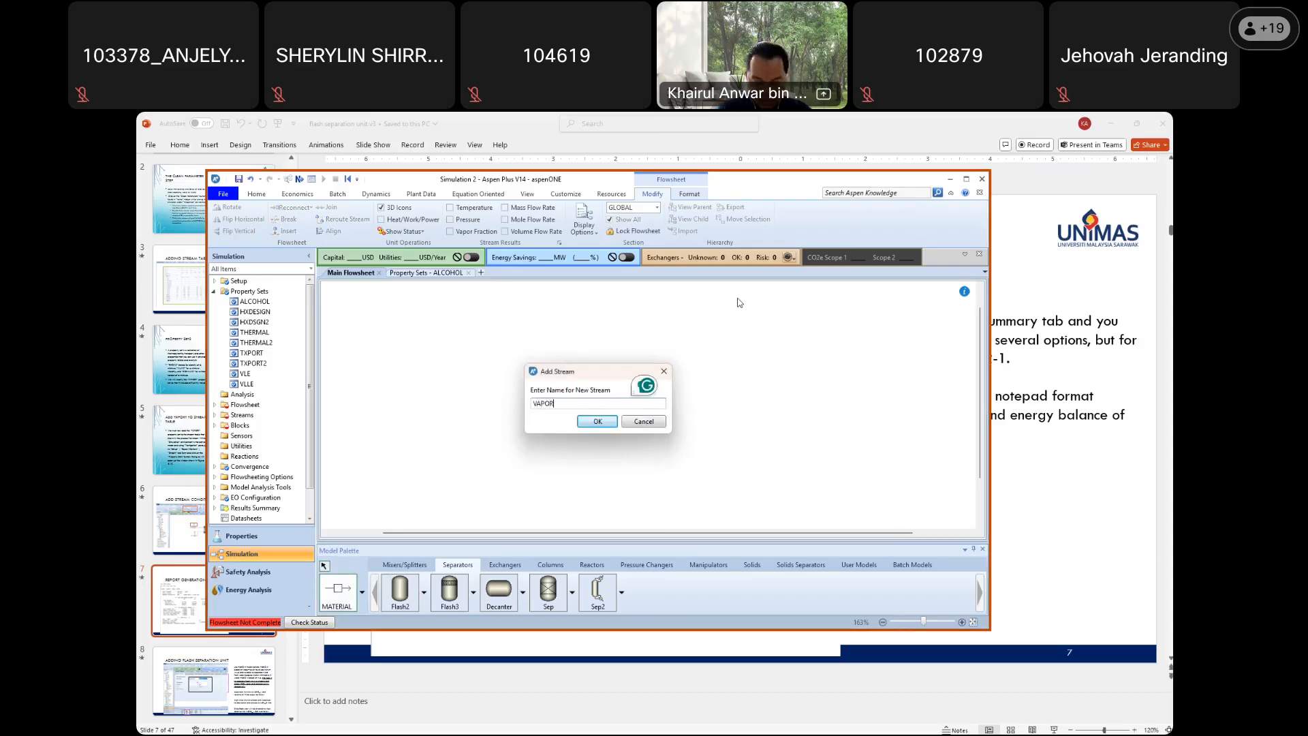
pyautogui.press('Return')
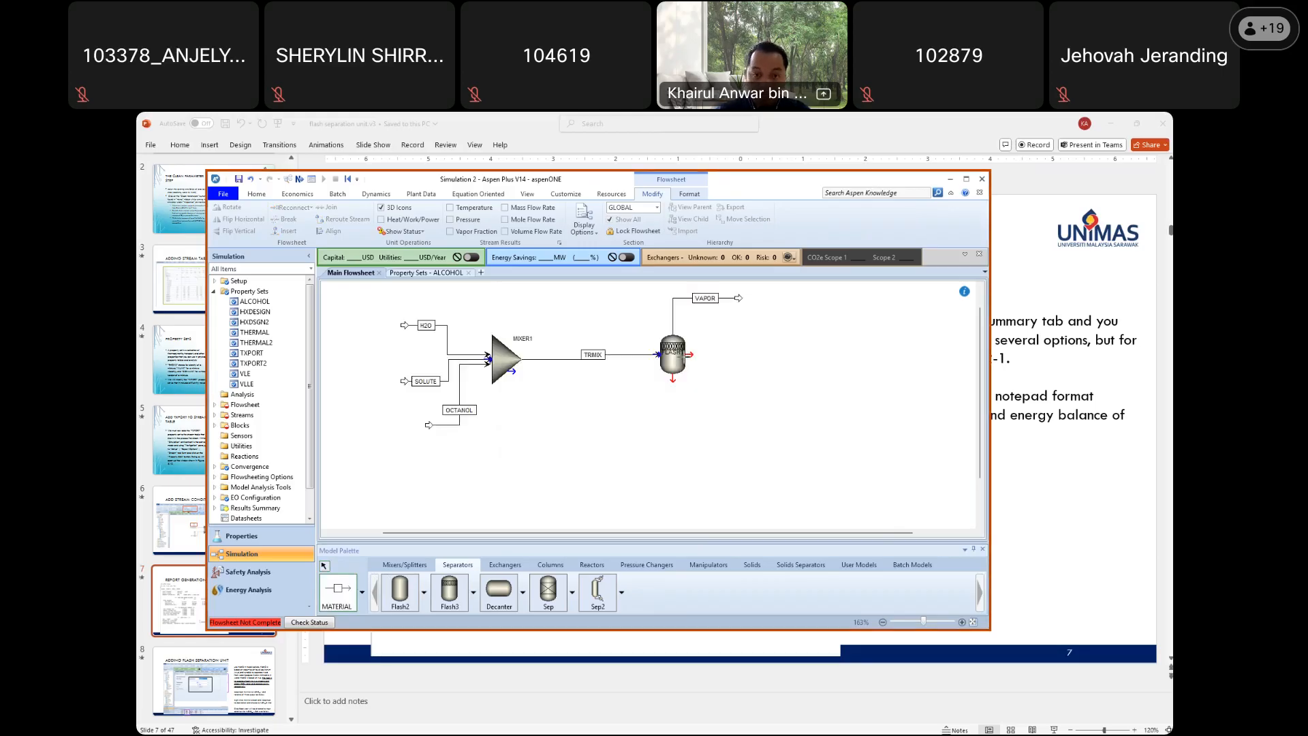
# Add a material stream from the side liquid outlet of FLASH1 and name it C80HFAZE
pyautogui.click(672, 379)
pyautogui.click(737, 355)
pyautogui.write('C')
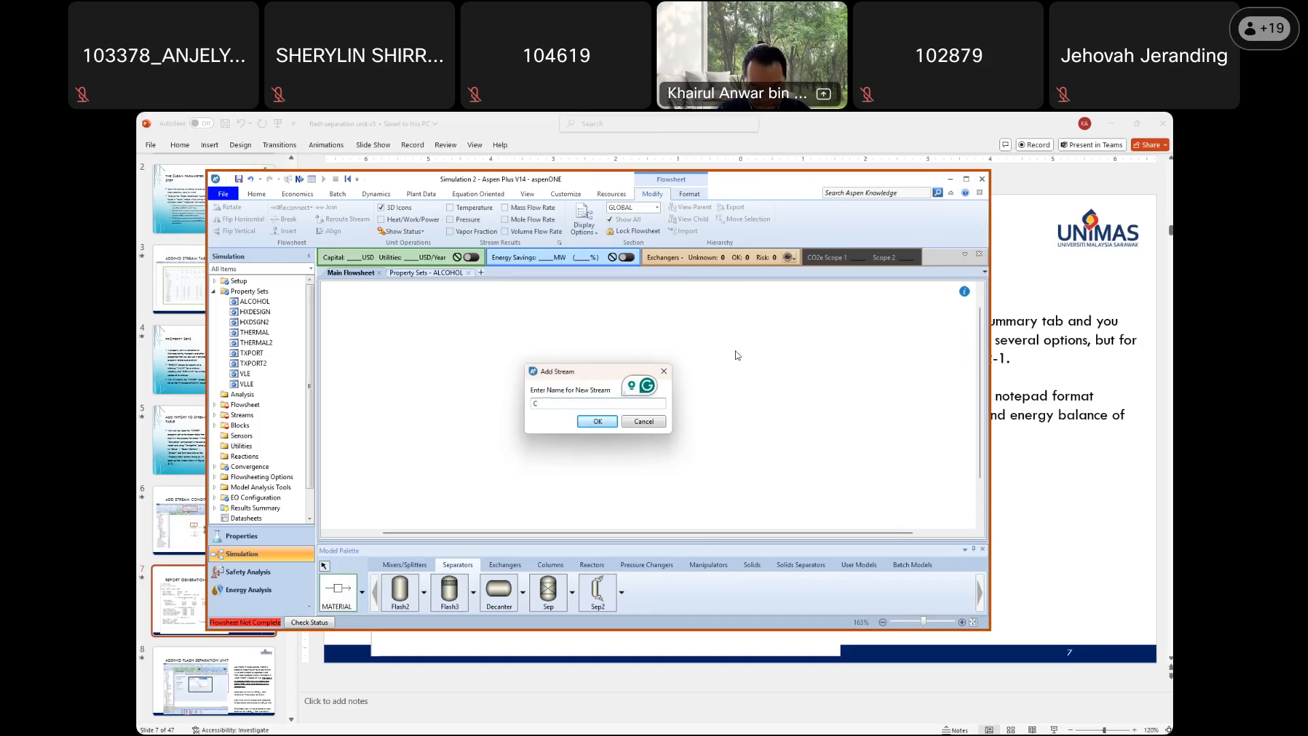
pyautogui.write('8')
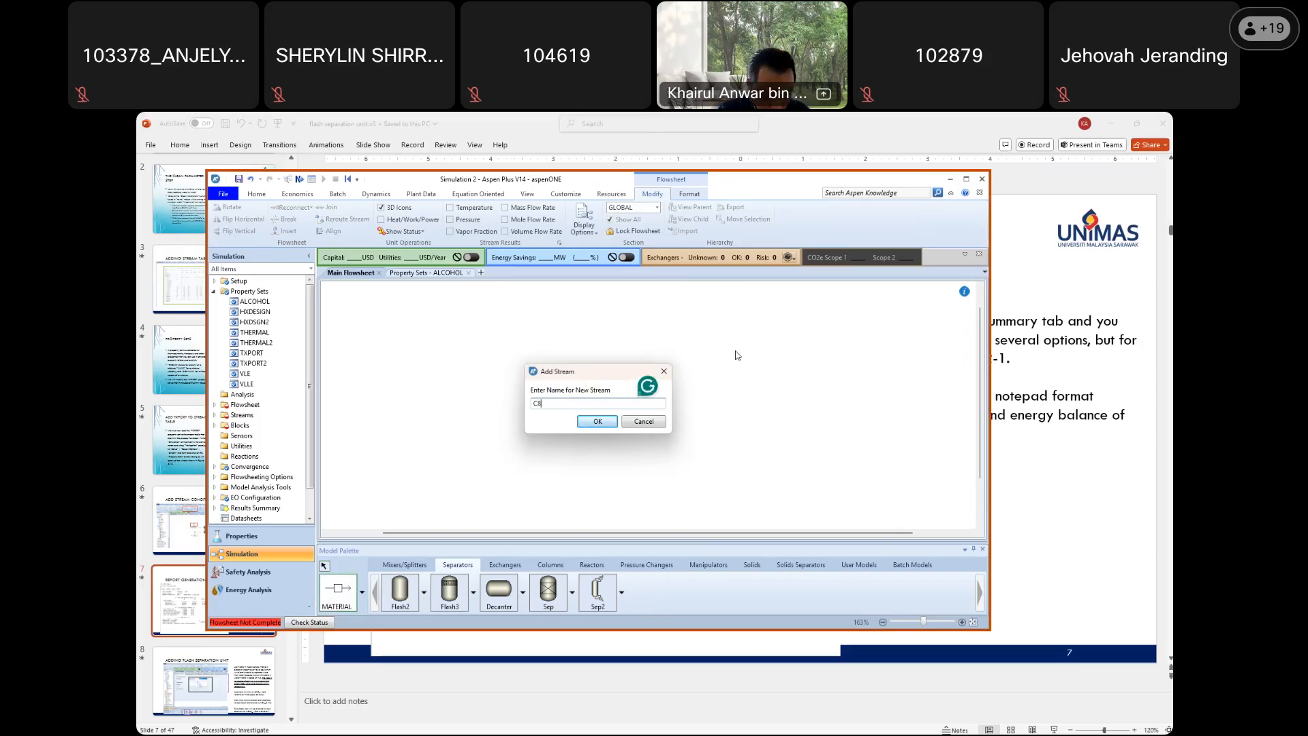
pyautogui.write('0HFAZE')
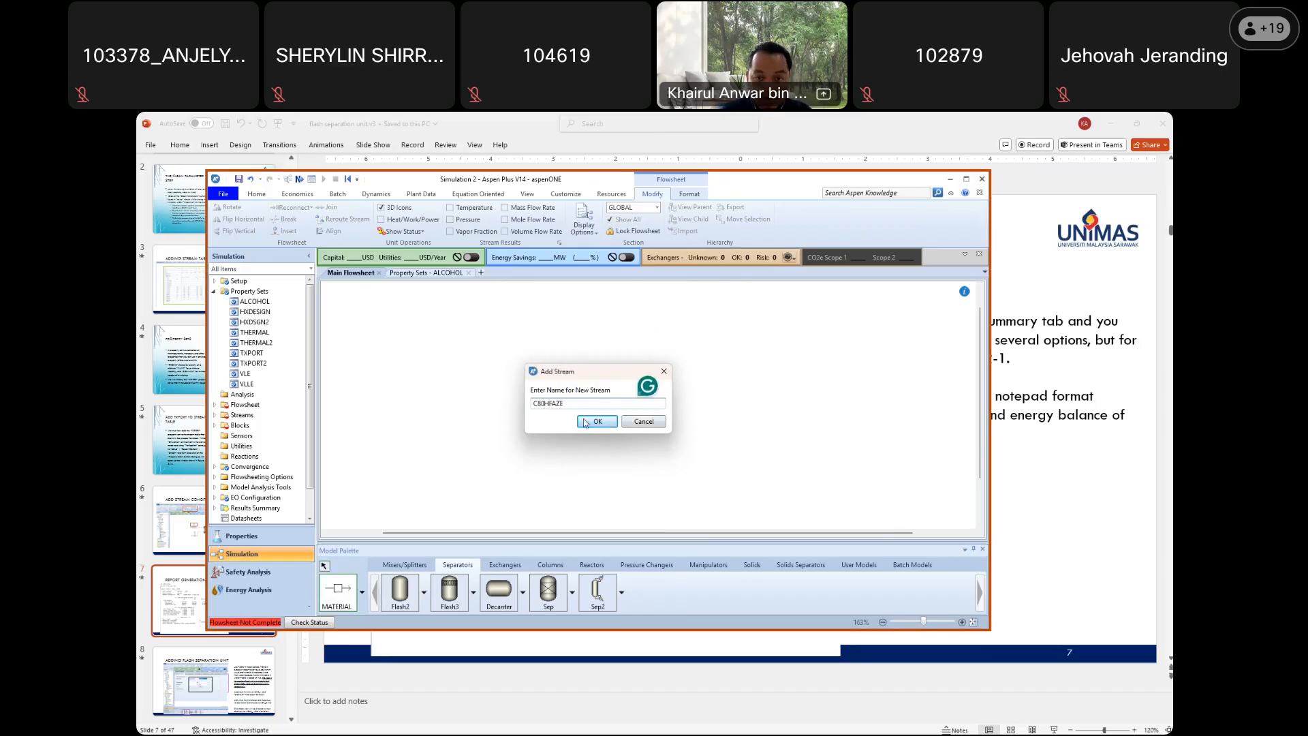
pyautogui.press('Return')
# Add a material stream from the bottom liquid outlet of FLASH1 and name it H2OPHASE
pyautogui.click(674, 380)
pyautogui.click(704, 401)
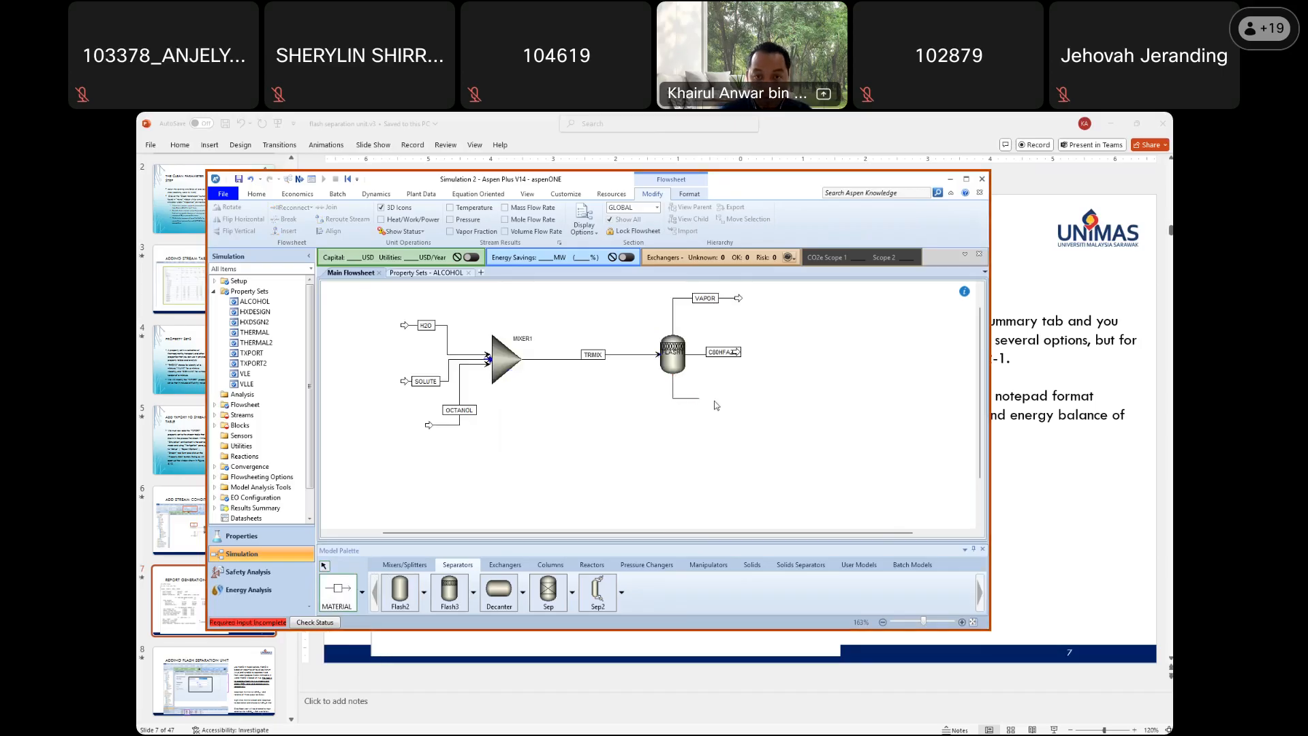
pyautogui.write('H2OP')
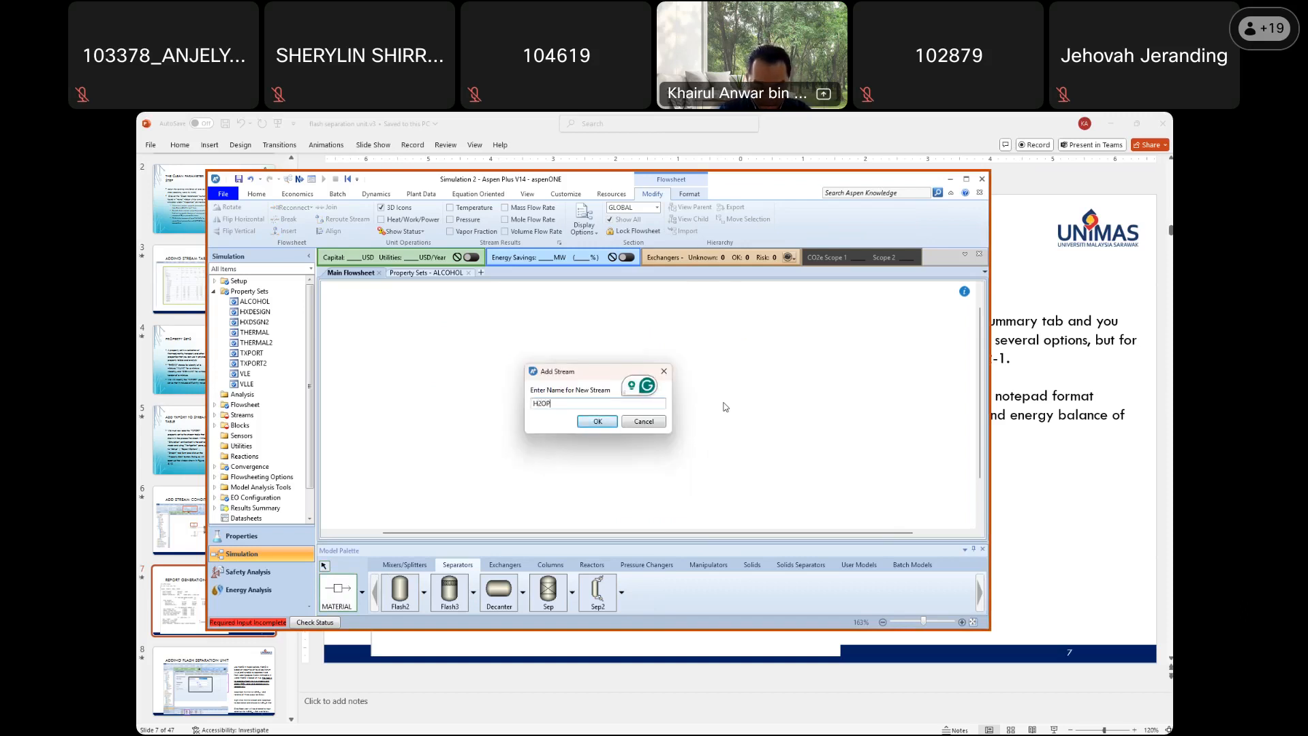
pyautogui.write('HASE')
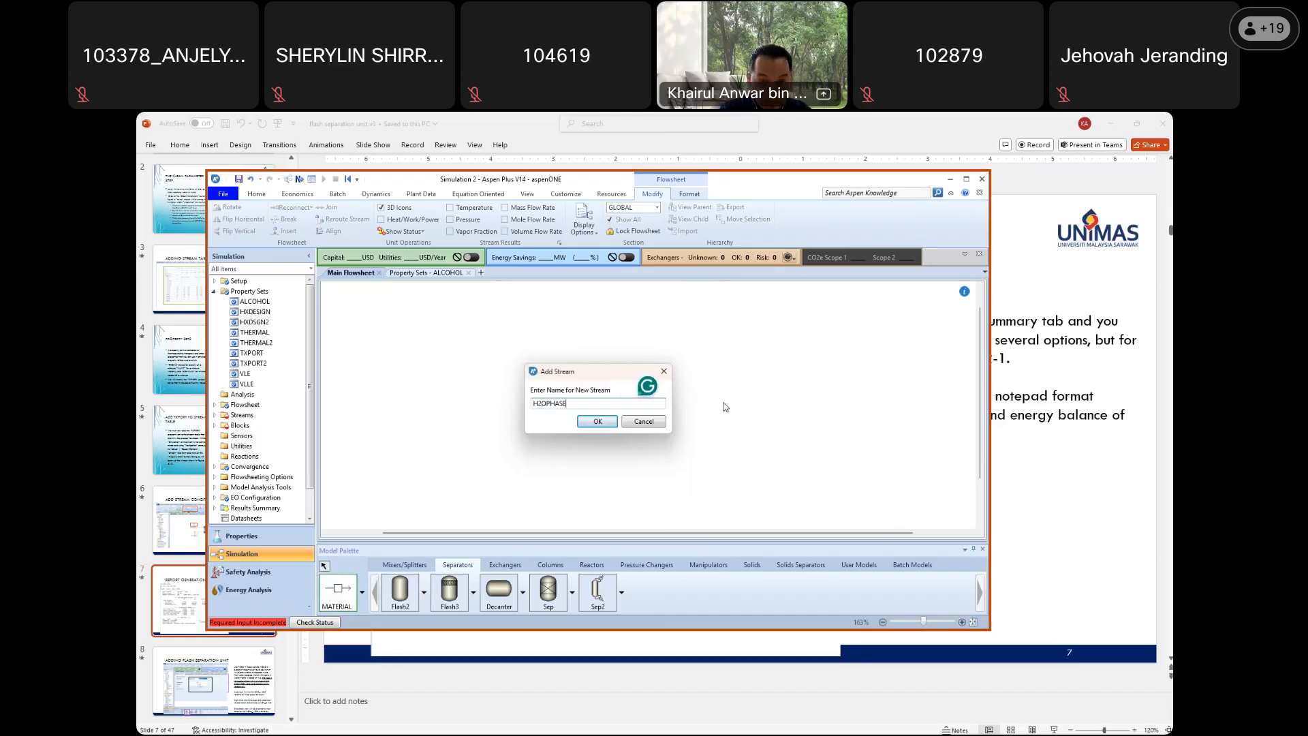
pyautogui.press('Return')
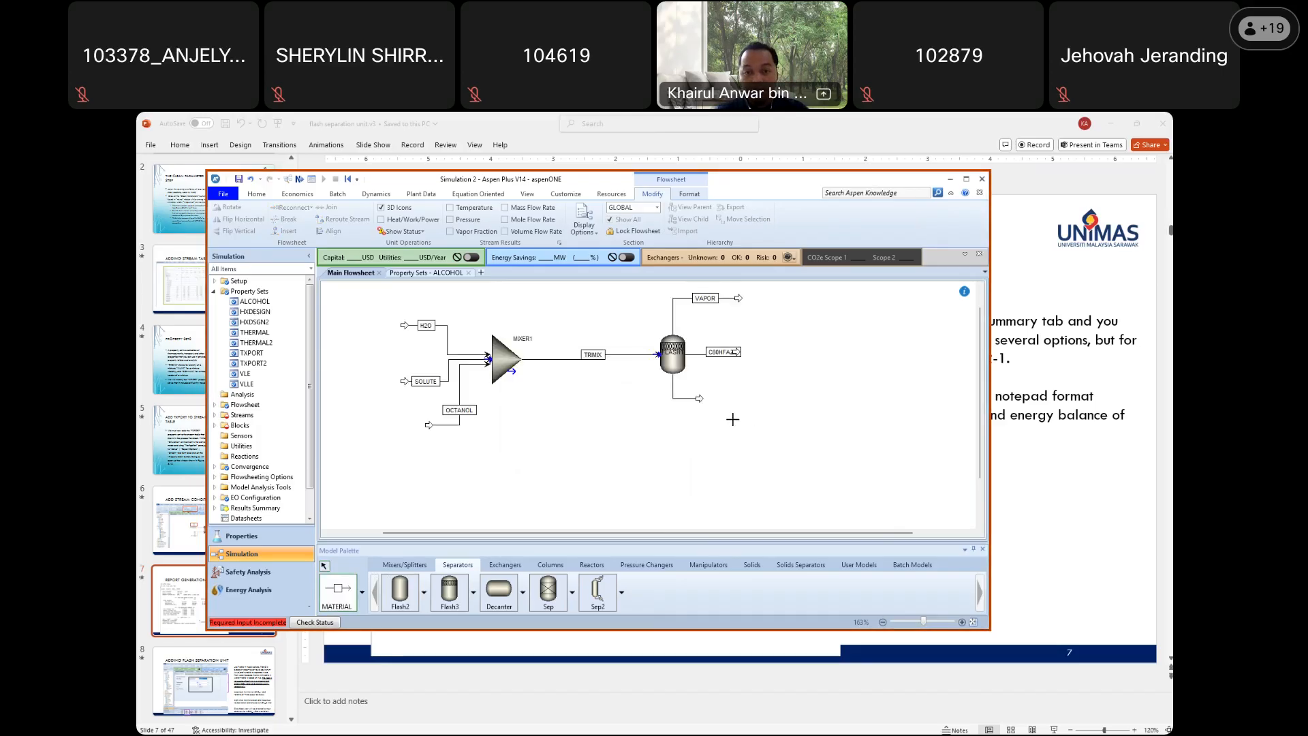
# Move the end of the H2OPHASE stream farther out and down from FLASH1 to lengthen it
pyautogui.press('Escape')
pyautogui.moveTo(700, 398); pyautogui.dragTo(746, 410)
pyautogui.click(783, 415)
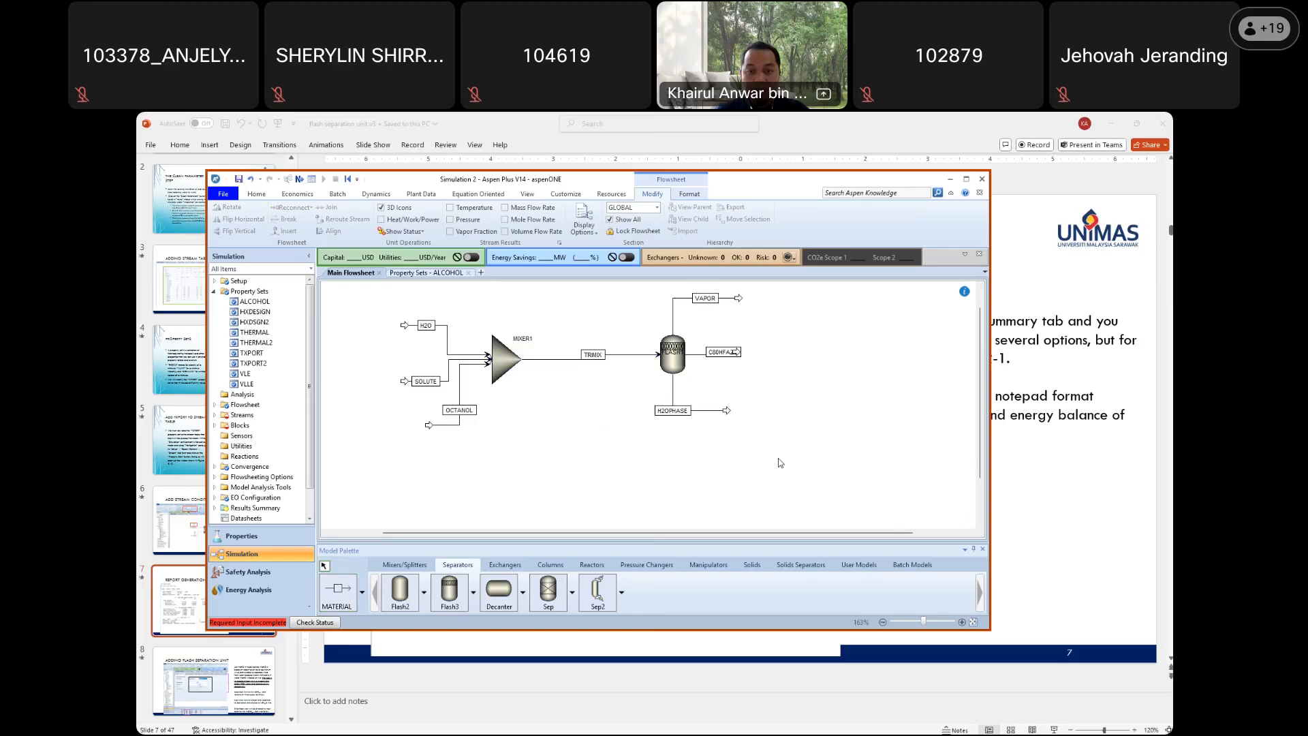
# Adjust the C80HFAZE stream beside FLASH1 so that its label sits clear of its arrowhead
pyautogui.moveTo(737, 354); pyautogui.dragTo(697, 354)
pyautogui.click(783, 403)
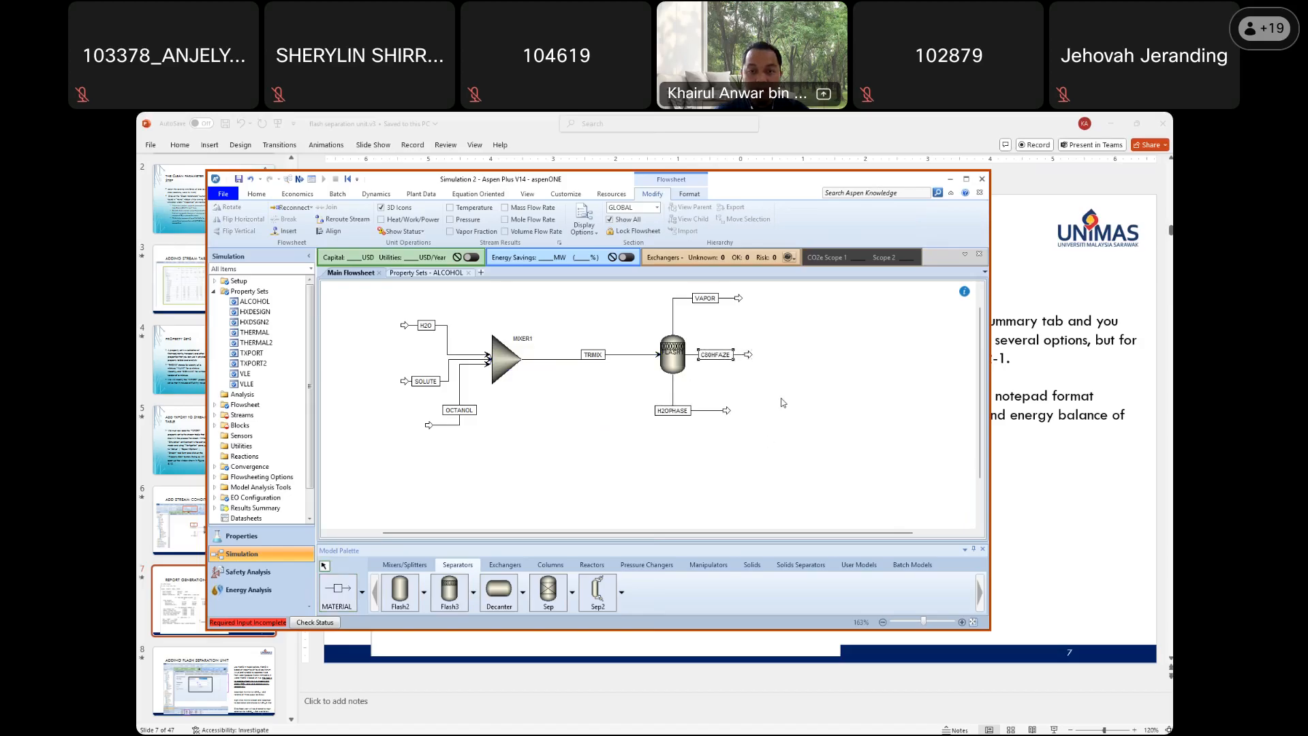
# Save the simulation as the compound file Simulation 2 2025, using the Aspen Plus Document (apw) reference format
pyautogui.click(240, 179)
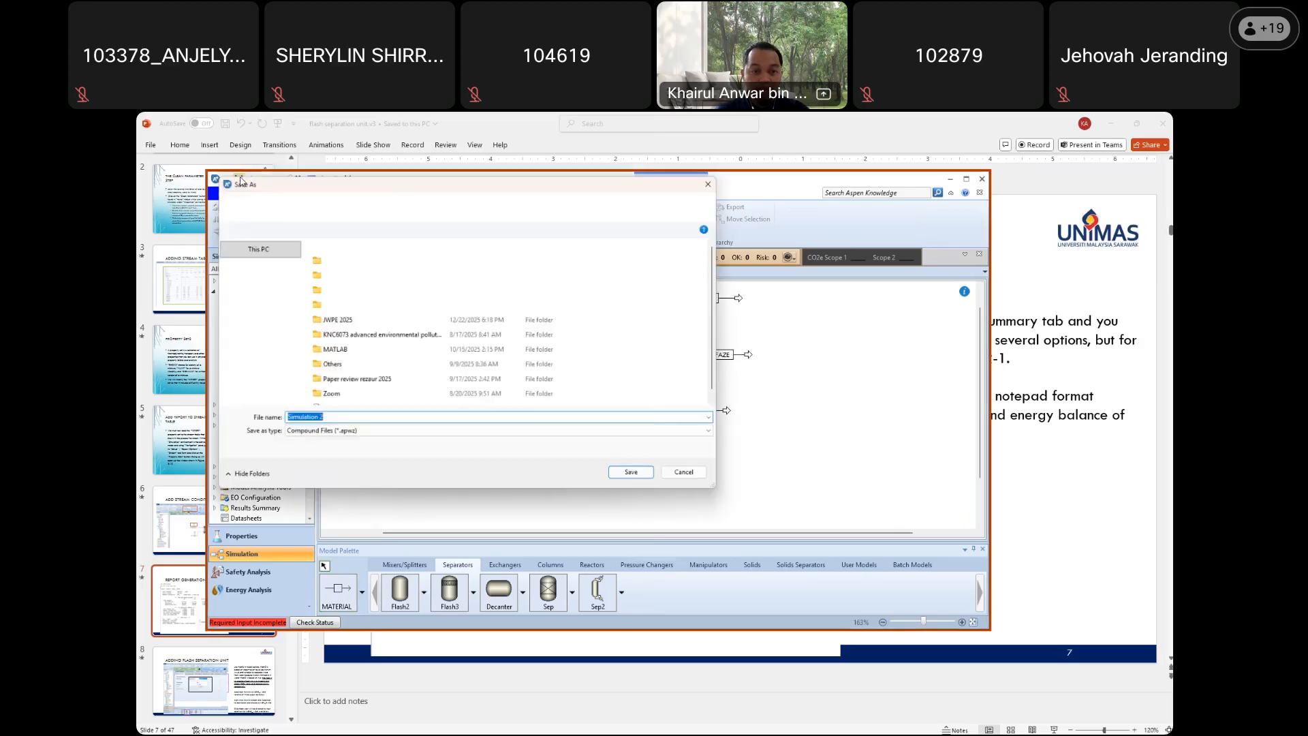
pyautogui.click(336, 422)
pyautogui.write('20252')
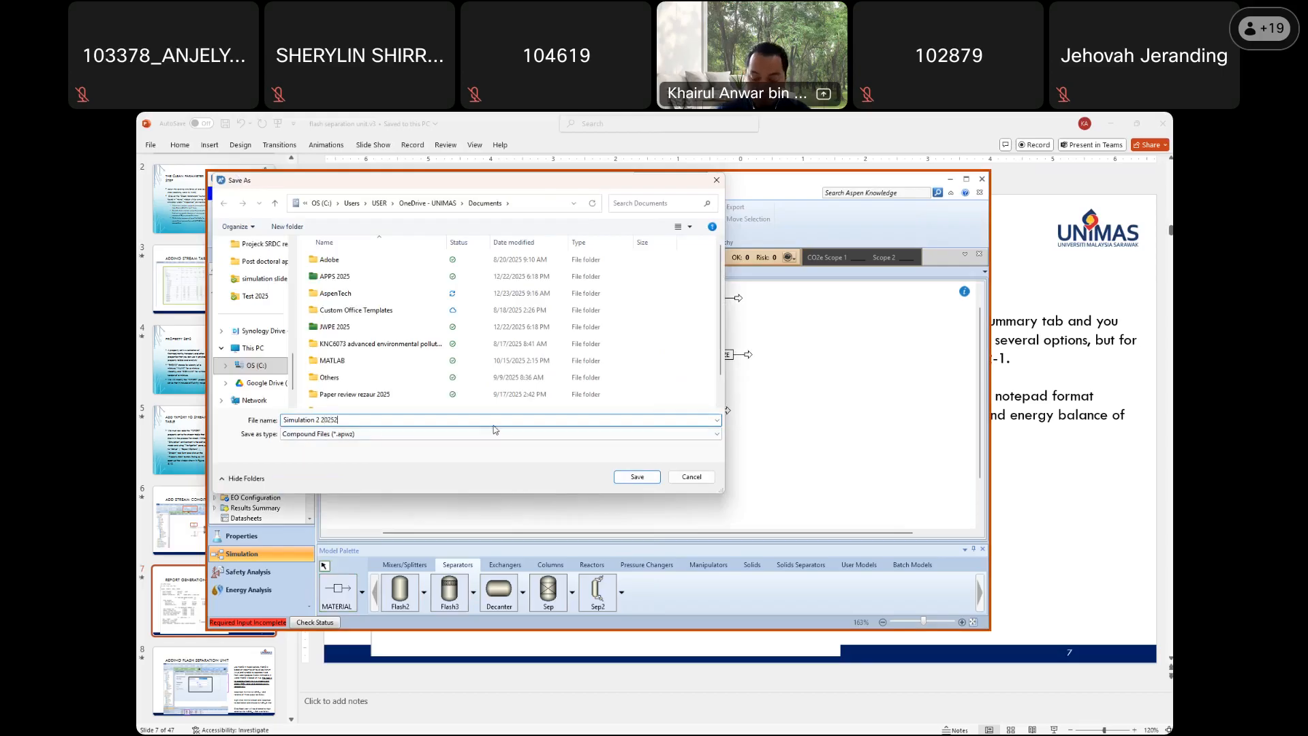
pyautogui.click(641, 479)
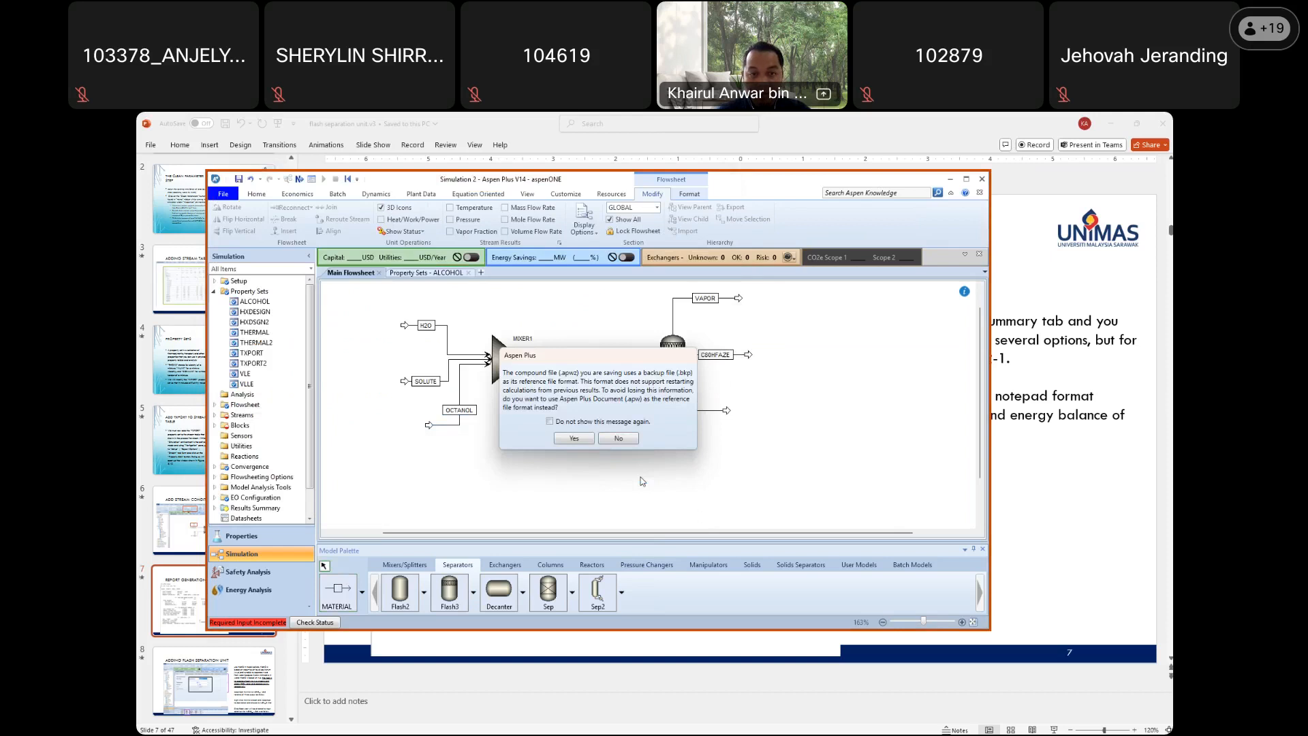
pyautogui.click(575, 439)
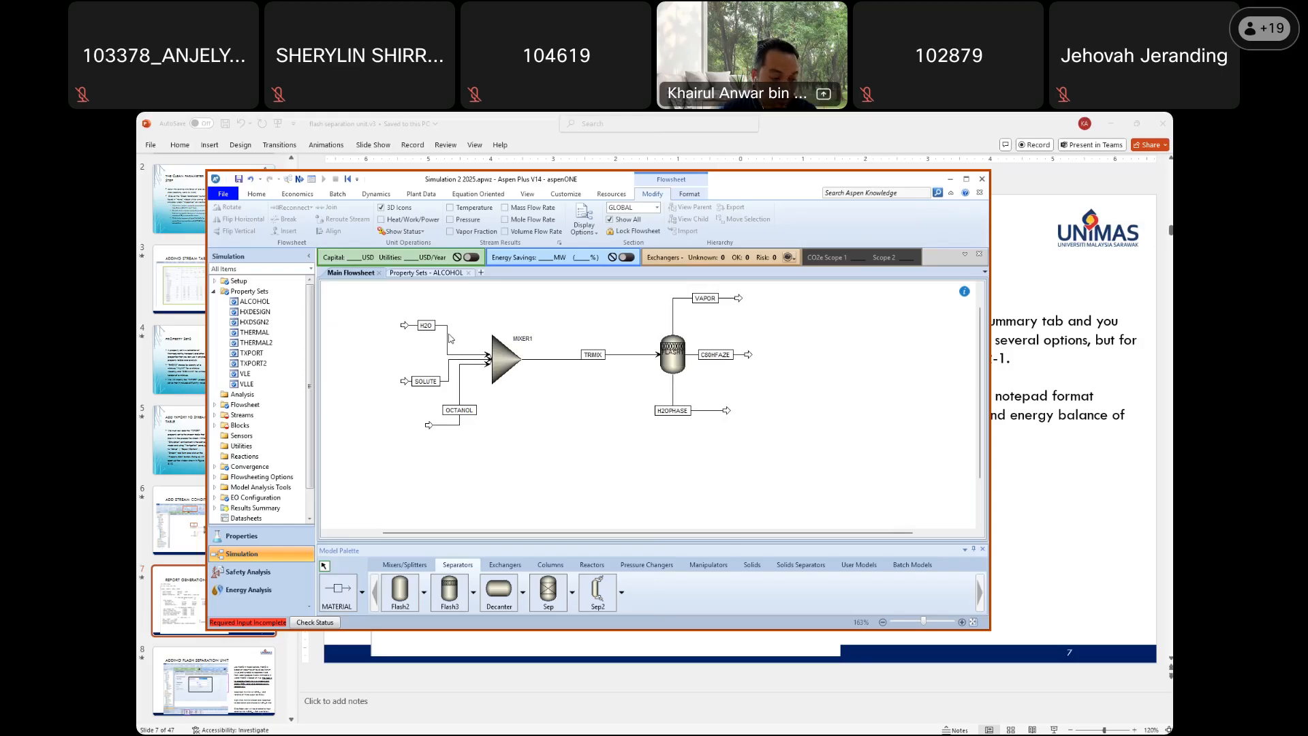
# Specify the H2O feed stream with an H2O mole flow of 45 kmol/hr at 25 C and 1 atm
pyautogui.click(298, 179)
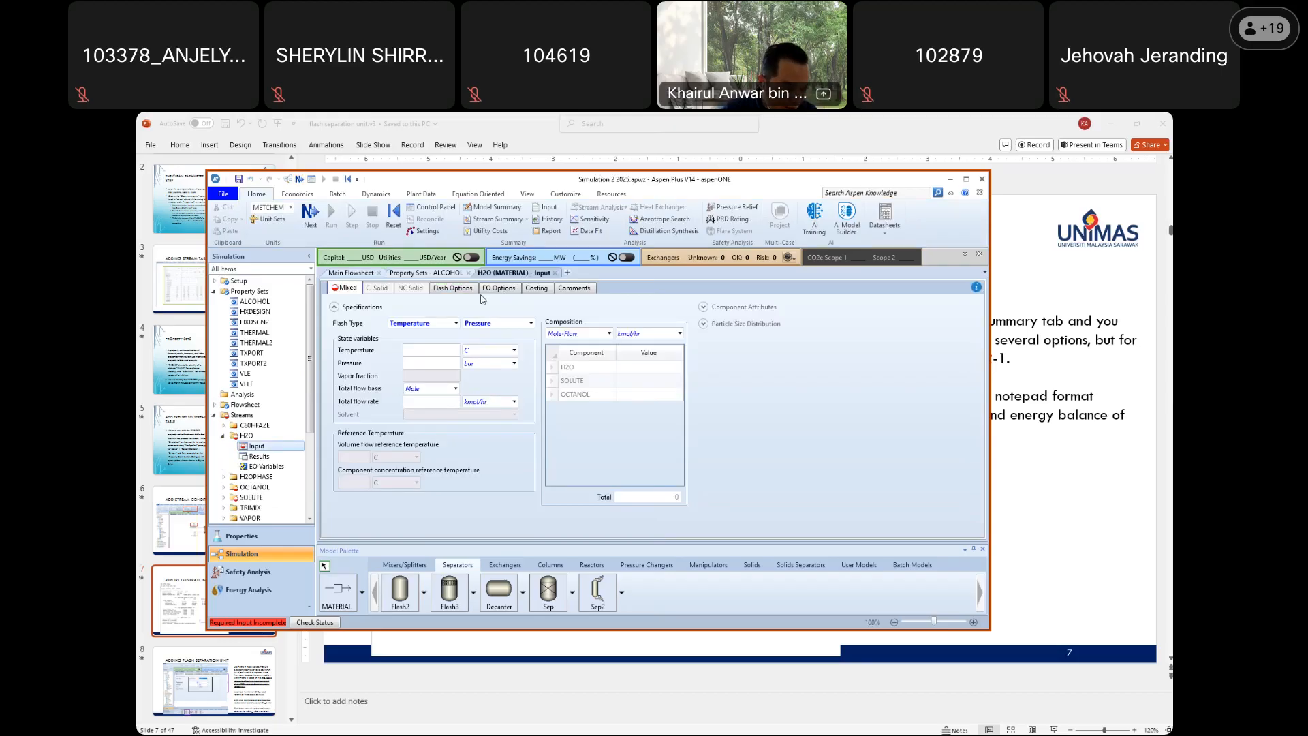
pyautogui.click(632, 369)
pyautogui.write('45')
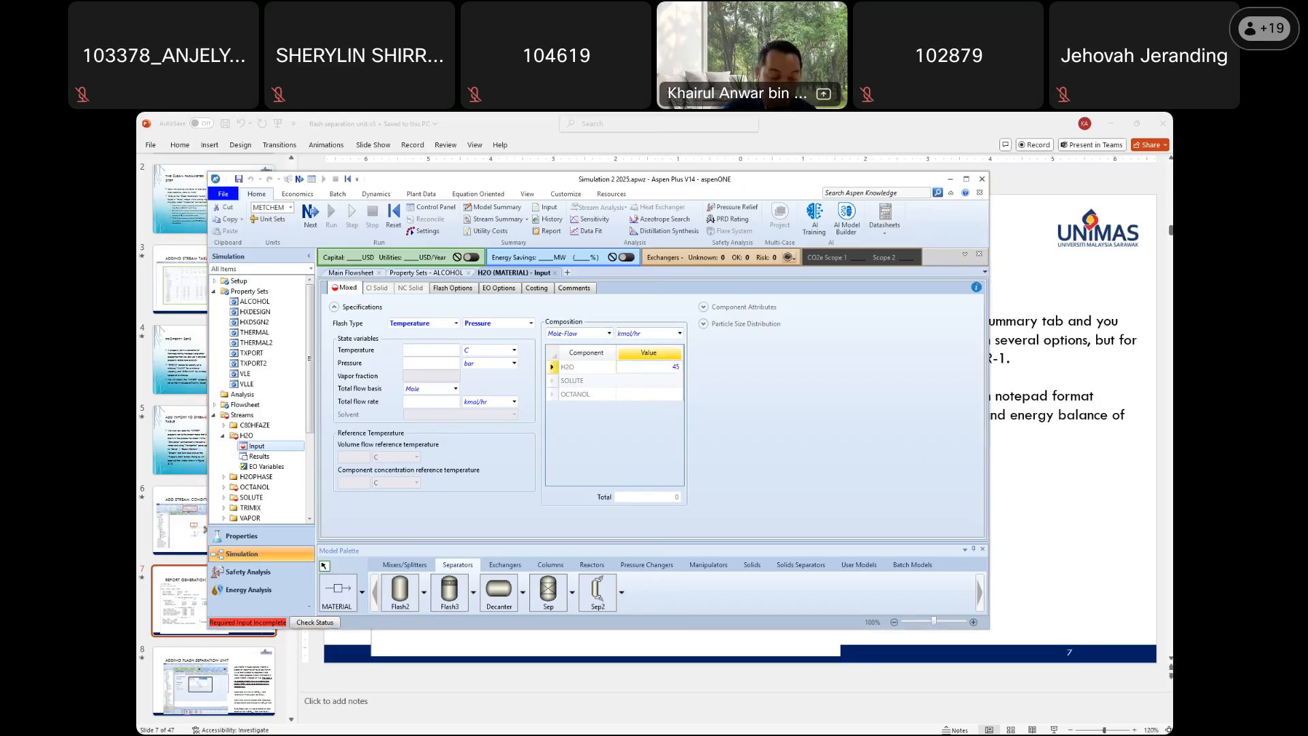
pyautogui.press('Return')
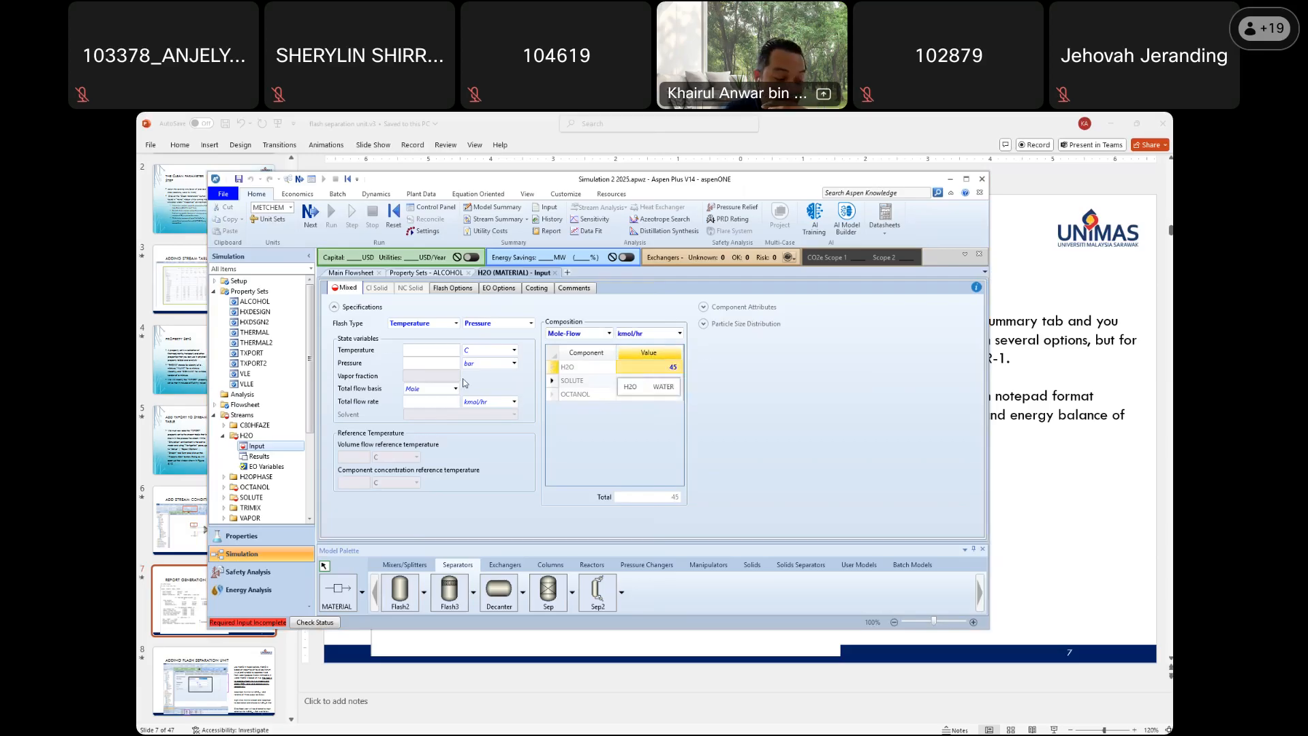
pyautogui.click(447, 350)
pyautogui.write('25')
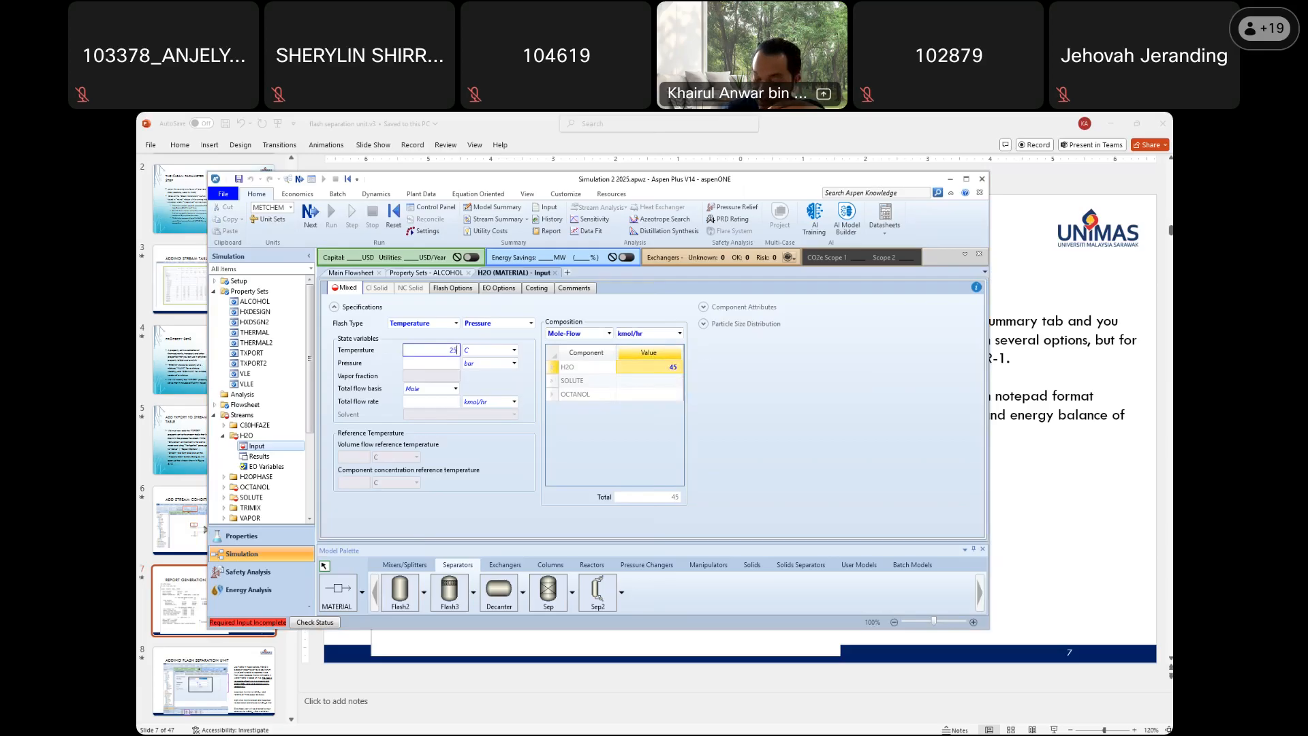
pyautogui.press('Return')
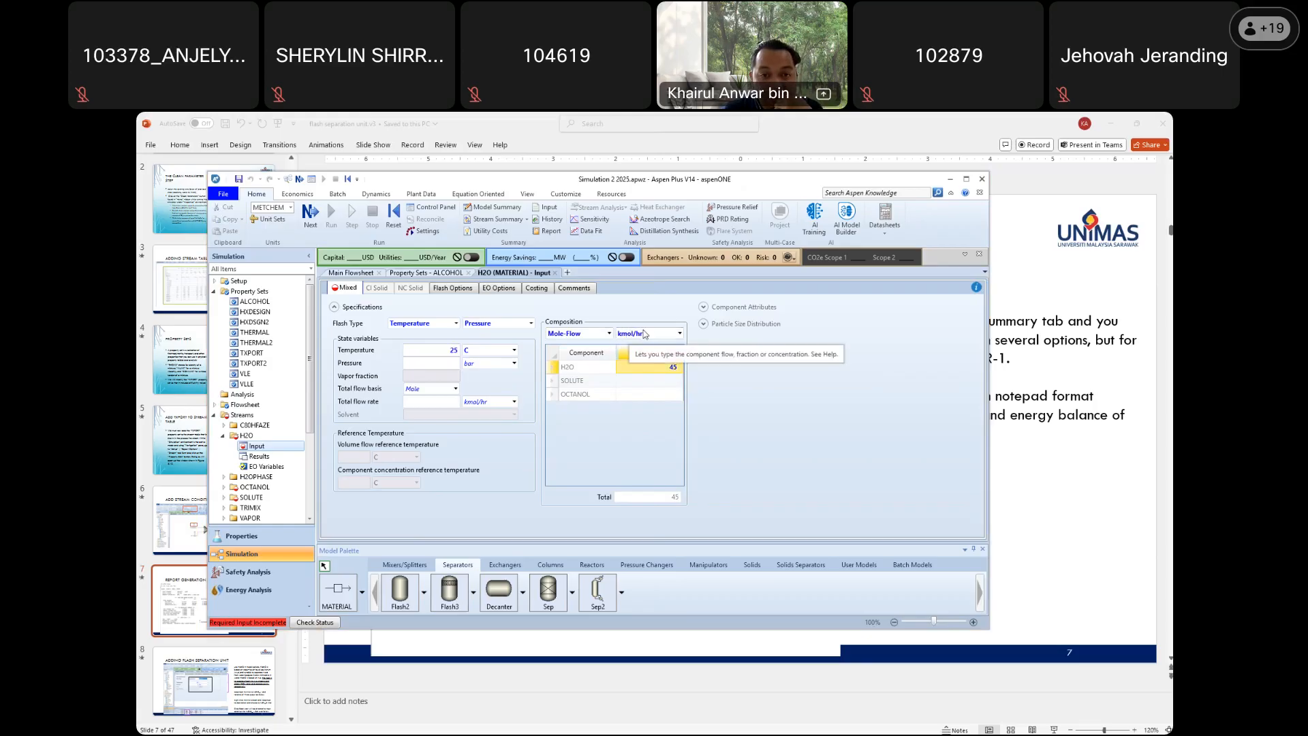
pyautogui.click(514, 363)
pyautogui.click(477, 375)
pyautogui.click(457, 363)
pyautogui.click(768, 441)
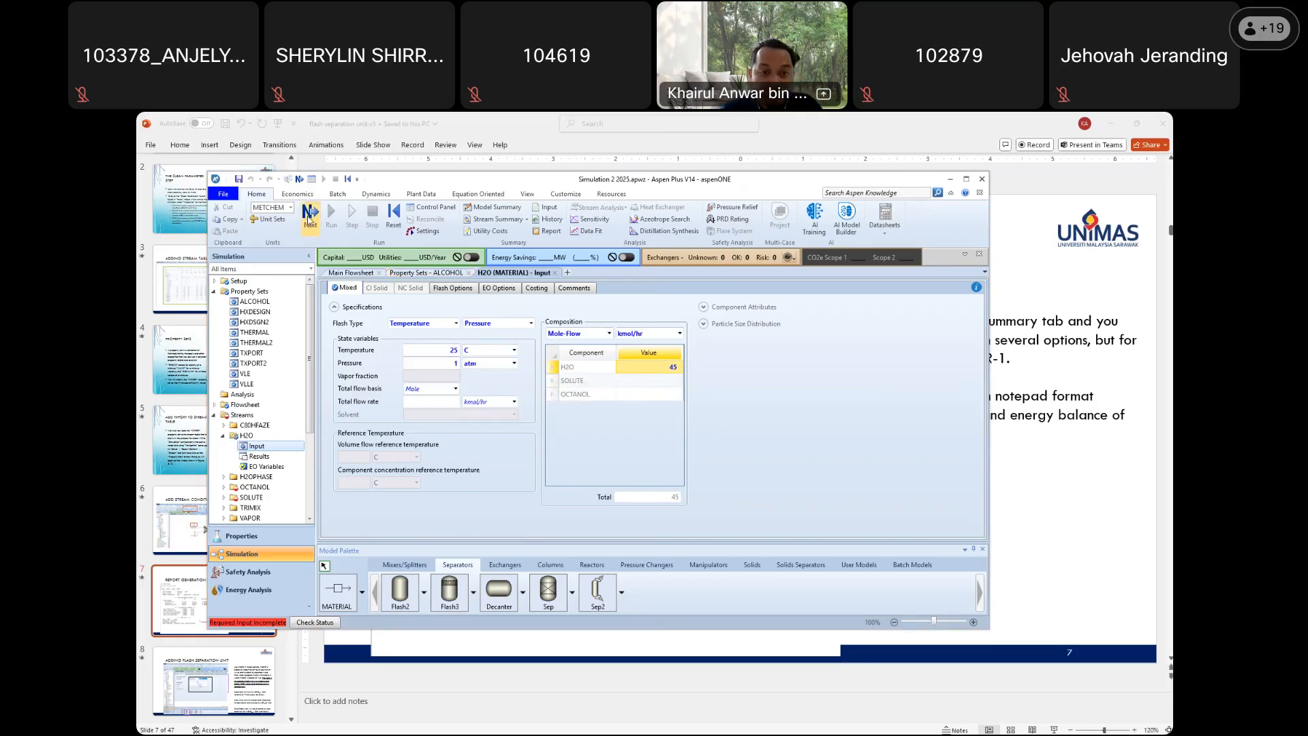
# Specify the OCTANOL feed stream with an OCTANOL mole flow of 45 kmol/hr at 25 C and 1 atm
pyautogui.click(310, 217)
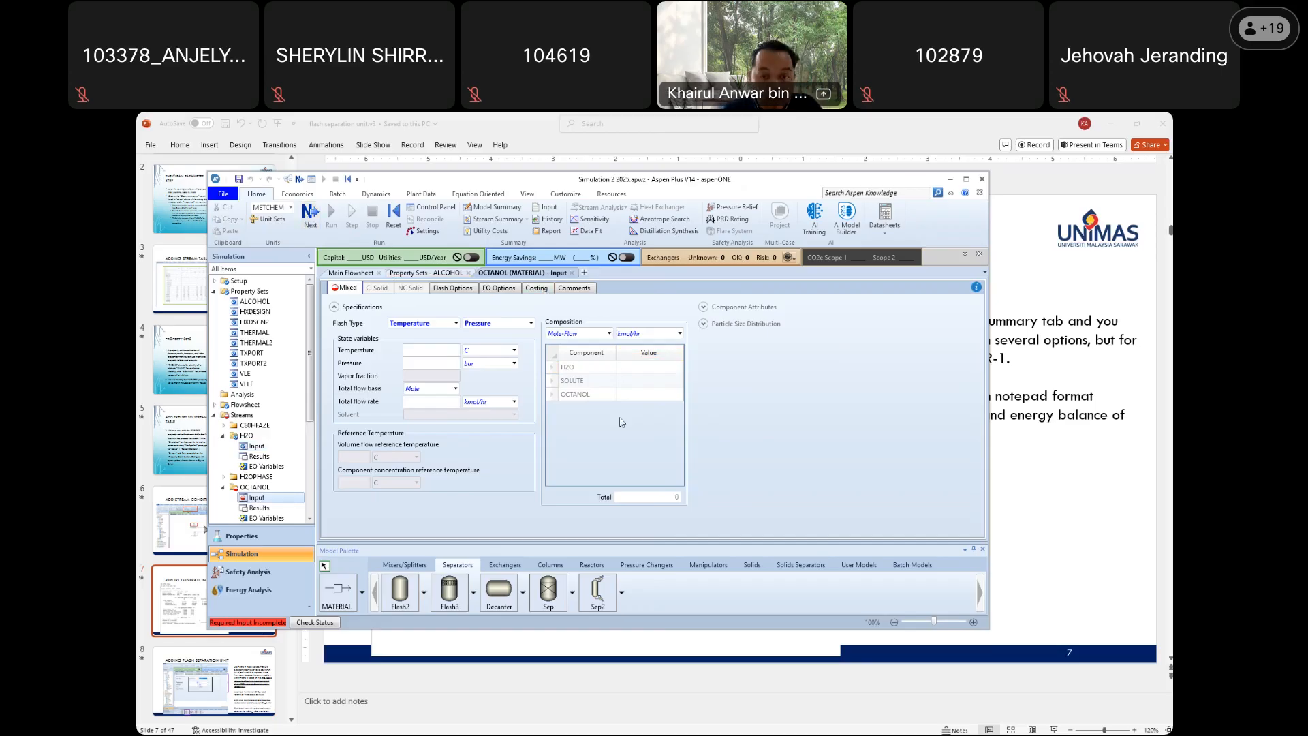
pyautogui.click(631, 398)
pyautogui.write('45')
pyautogui.click(431, 350)
pyautogui.write('25')
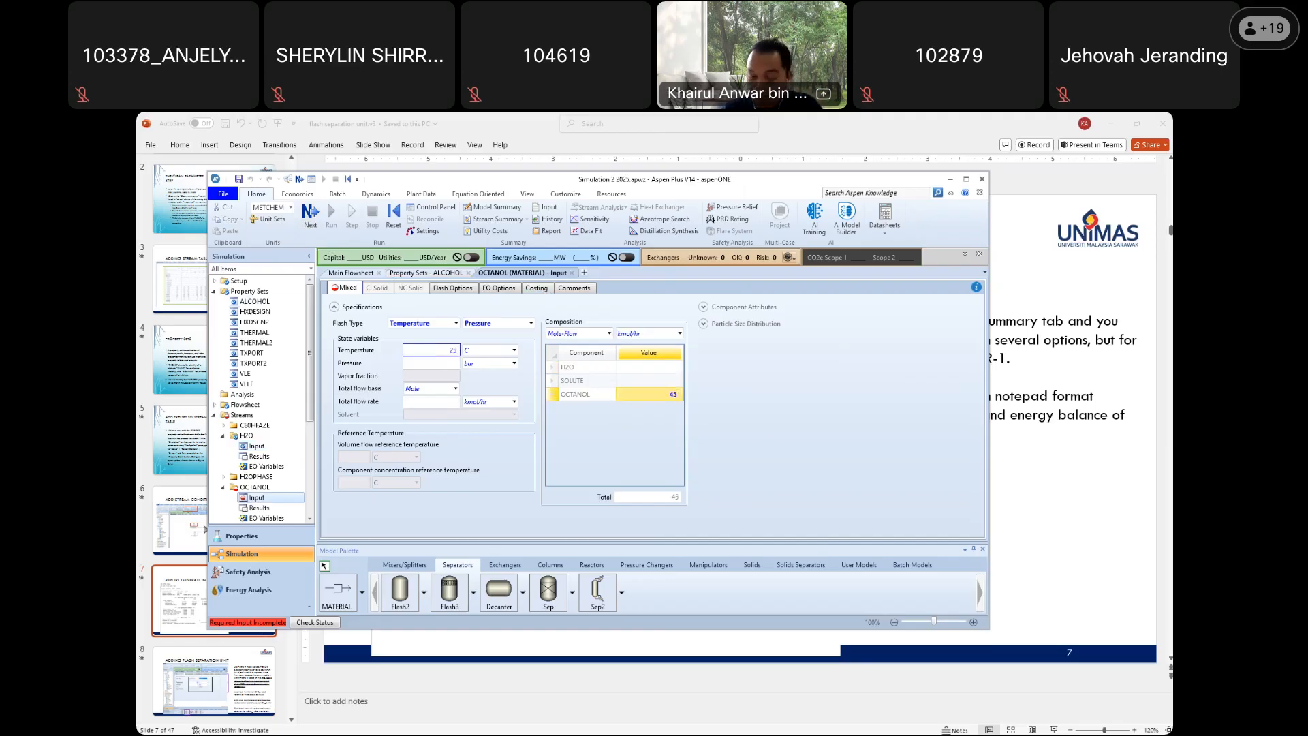
pyautogui.click(514, 366)
pyautogui.click(512, 369)
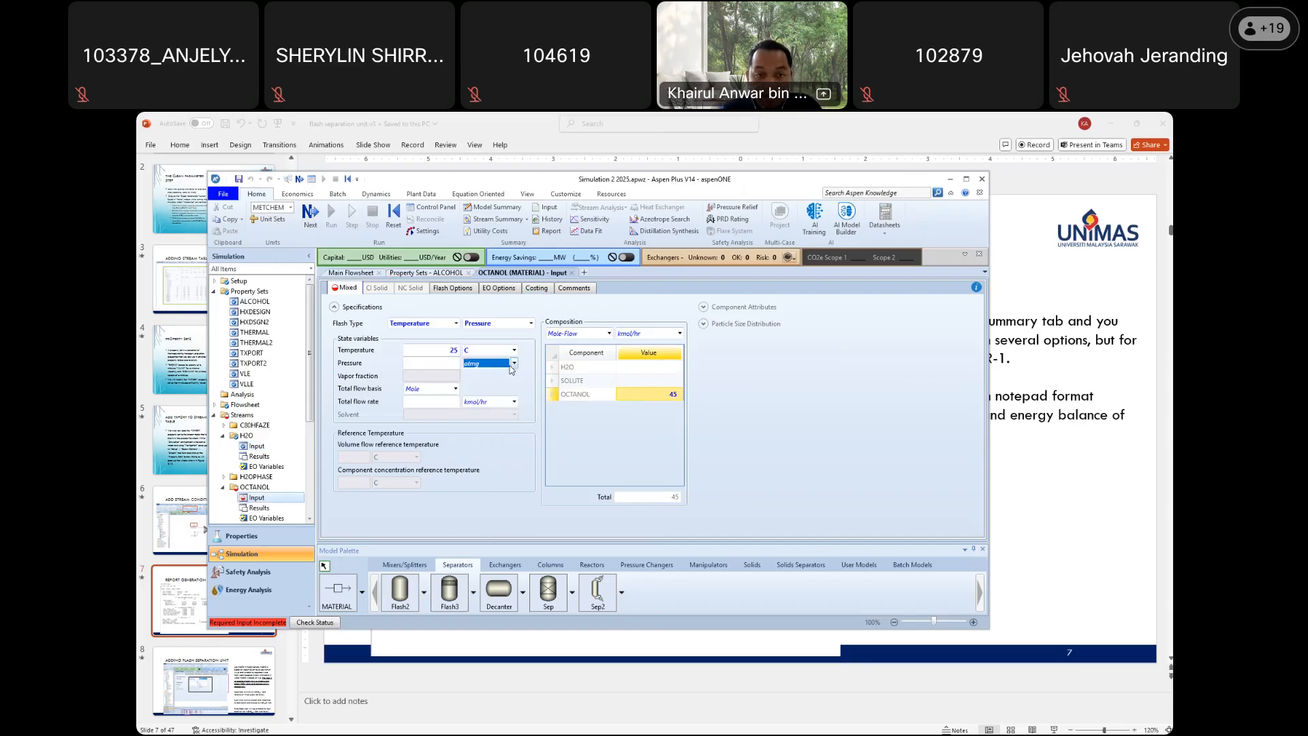
pyautogui.click(514, 365)
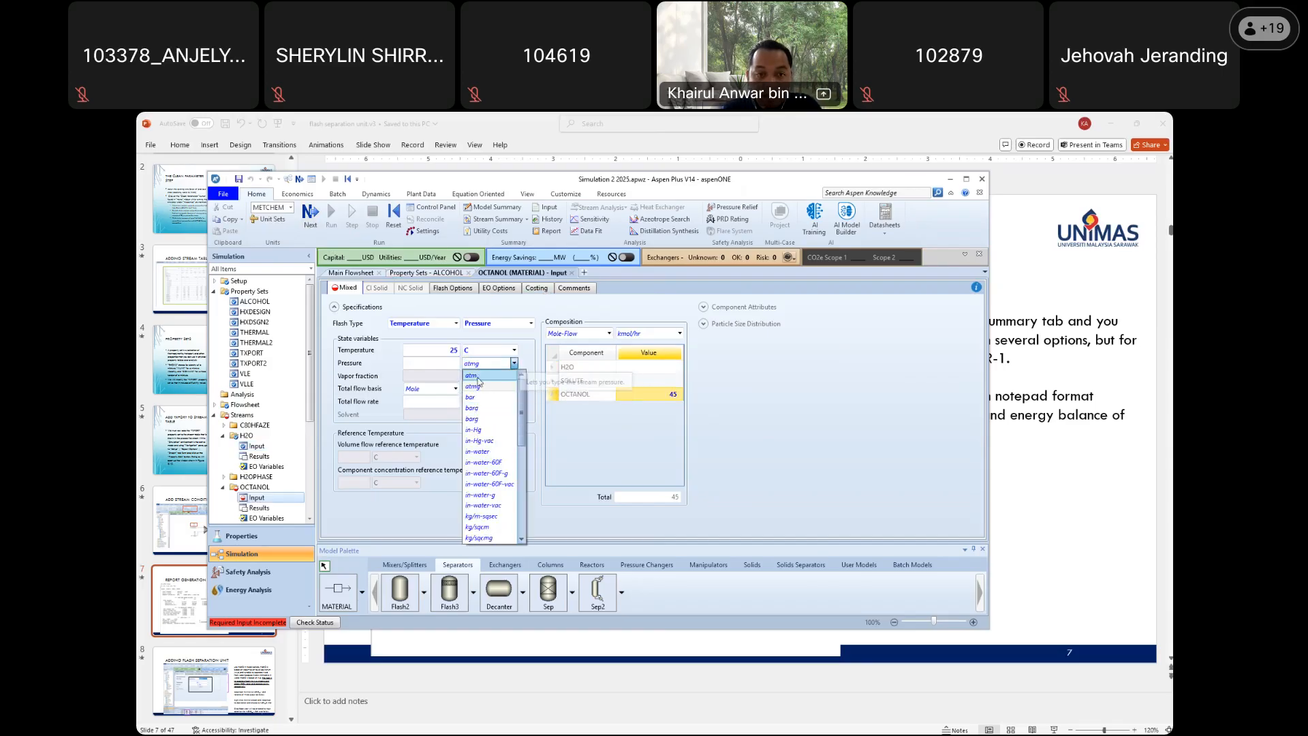
pyautogui.click(479, 378)
pyautogui.click(431, 364)
pyautogui.write('1')
pyautogui.press('Return')
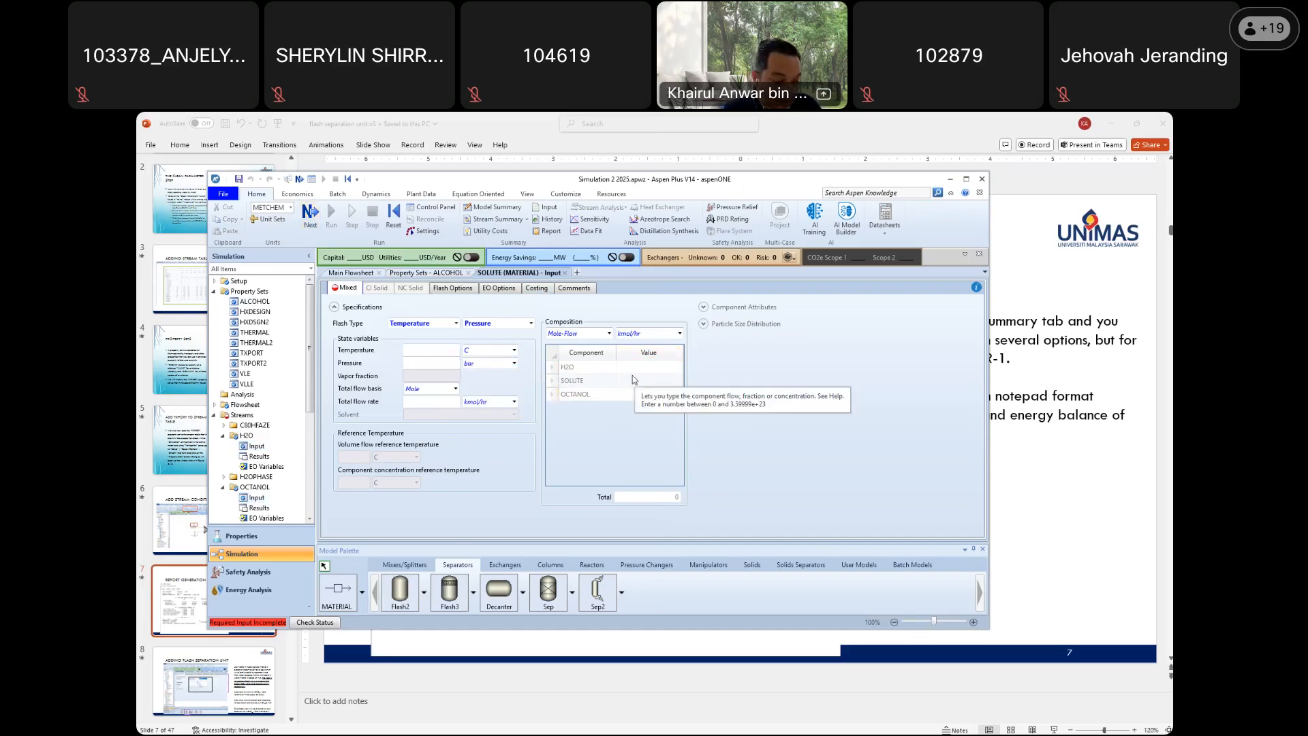
# Specify the SOLUTE feed stream with a SOLUTE mole flow of 10 kmol/hr at 25 C and 1 atm
pyautogui.click(632, 377)
pyautogui.write('10')
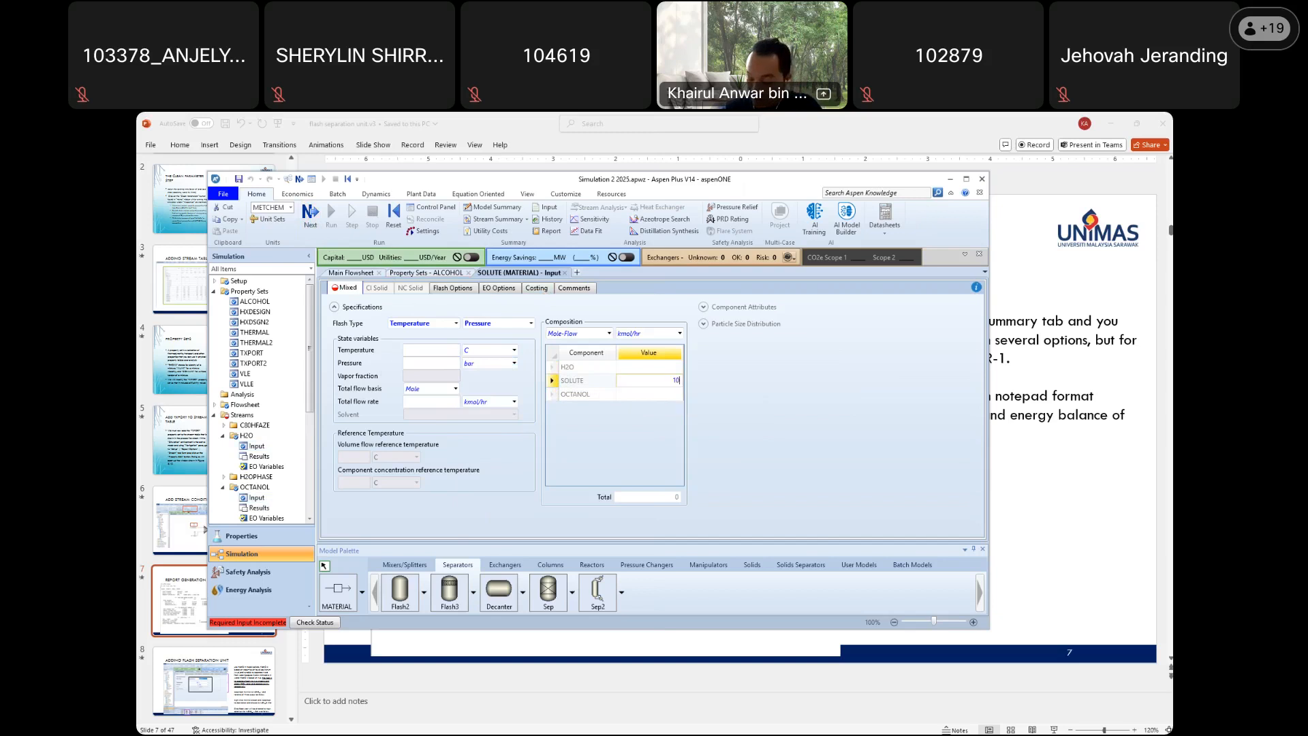
pyautogui.click(451, 349)
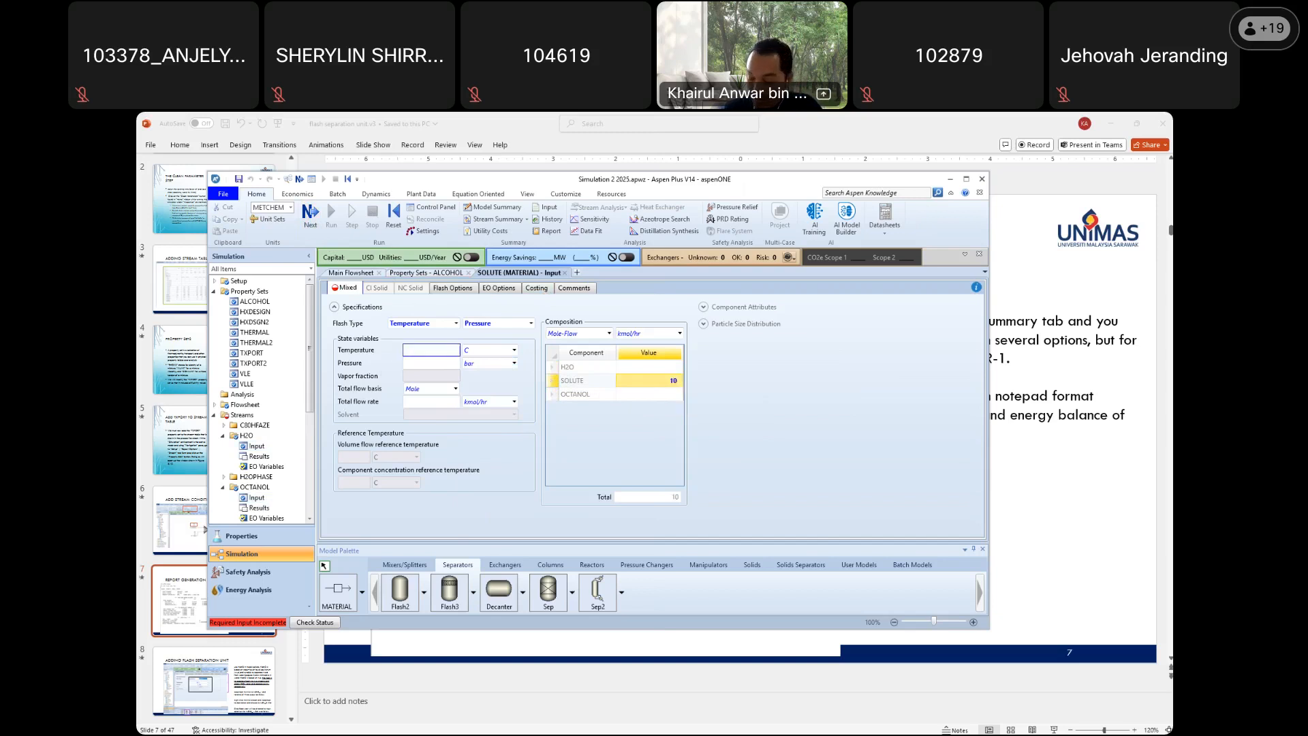
pyautogui.click(515, 365)
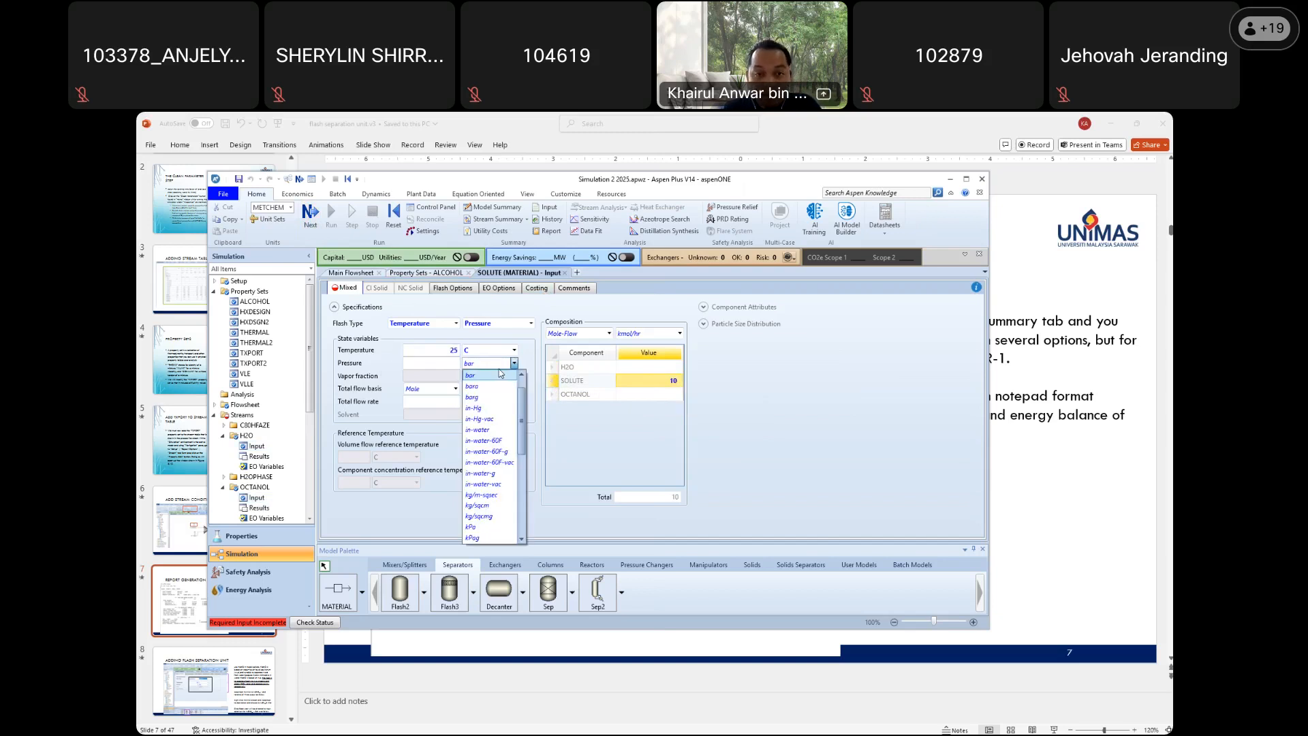
pyautogui.click(484, 374)
pyautogui.click(455, 365)
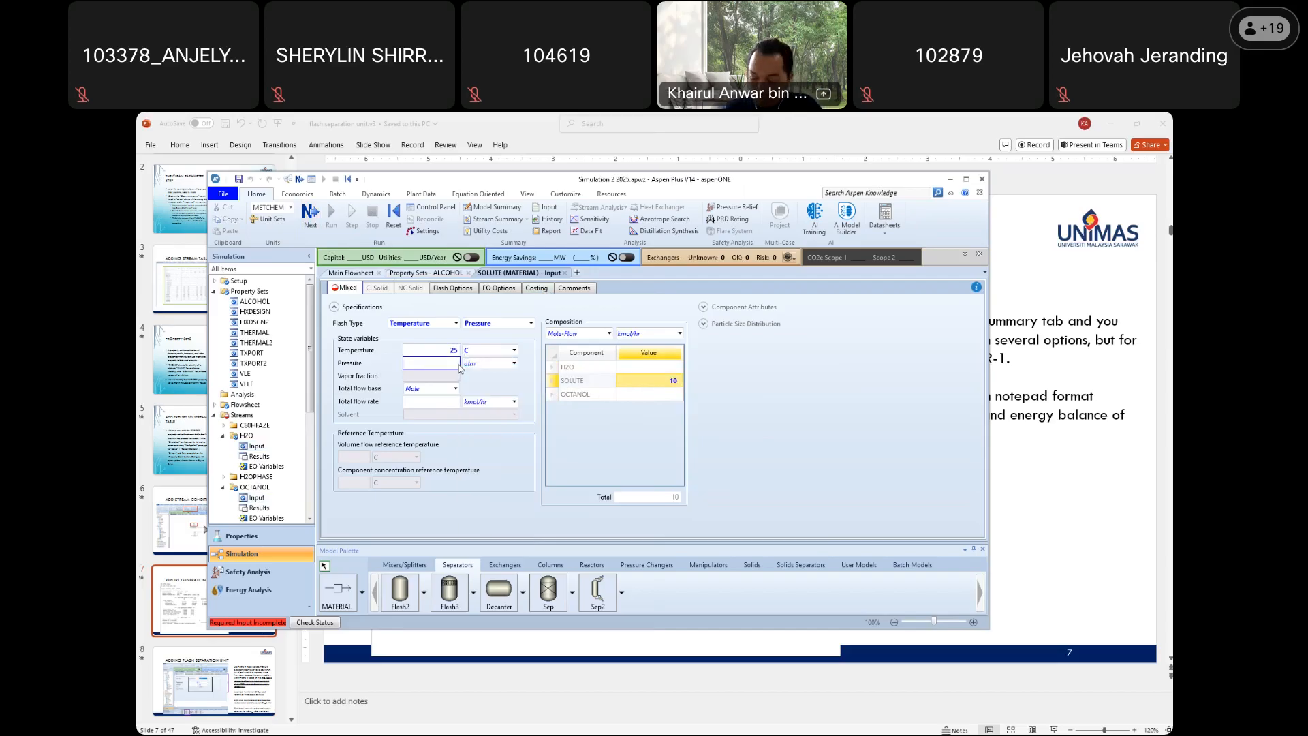
pyautogui.write('1')
pyautogui.press('Return')
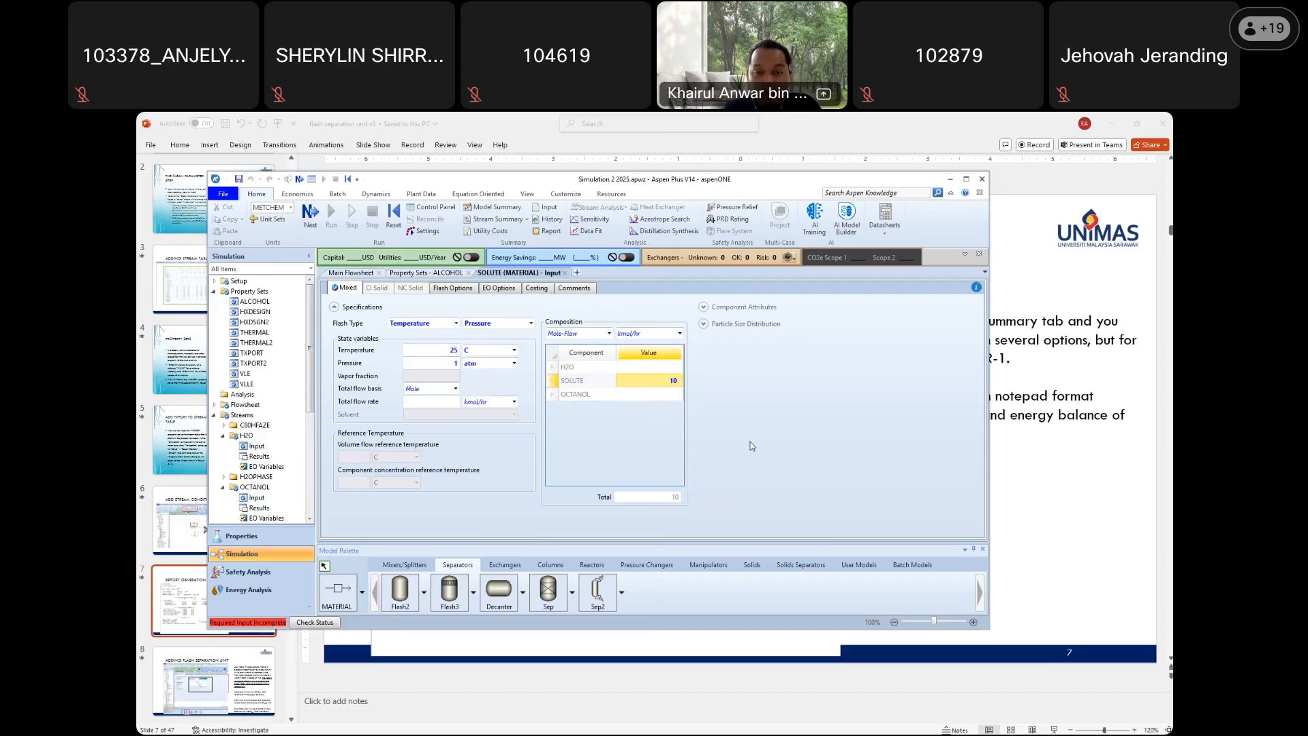
# Set the FLASH1 block's flash conditions to a temperature of 25 C and a pressure of 1 atm
pyautogui.click(311, 217)
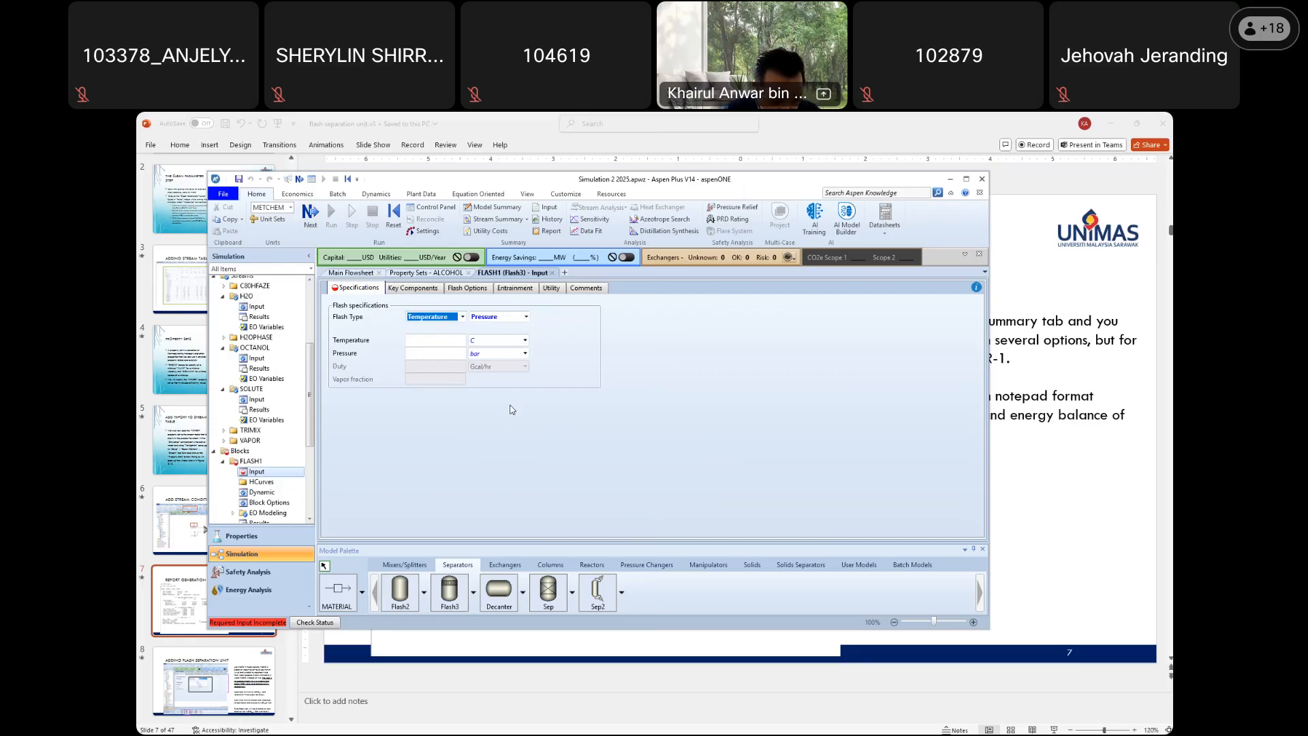
pyautogui.click(439, 339)
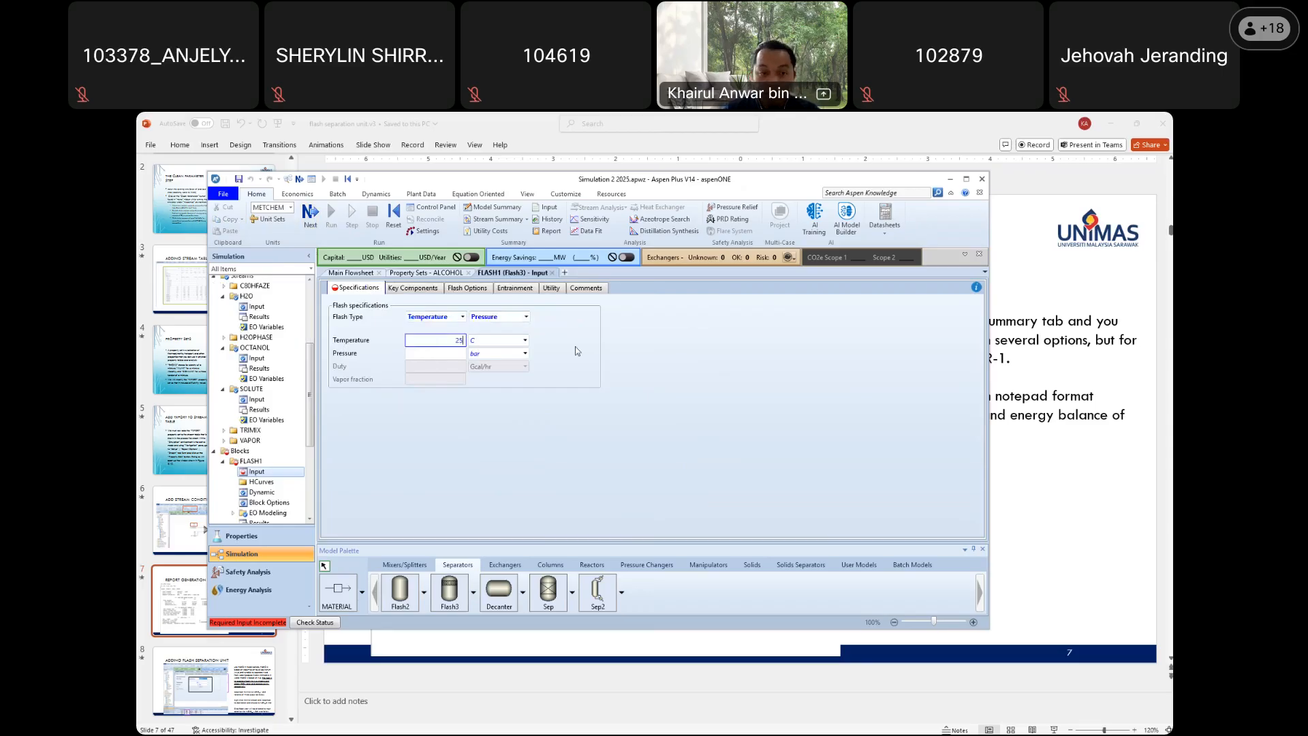
pyautogui.click(526, 353)
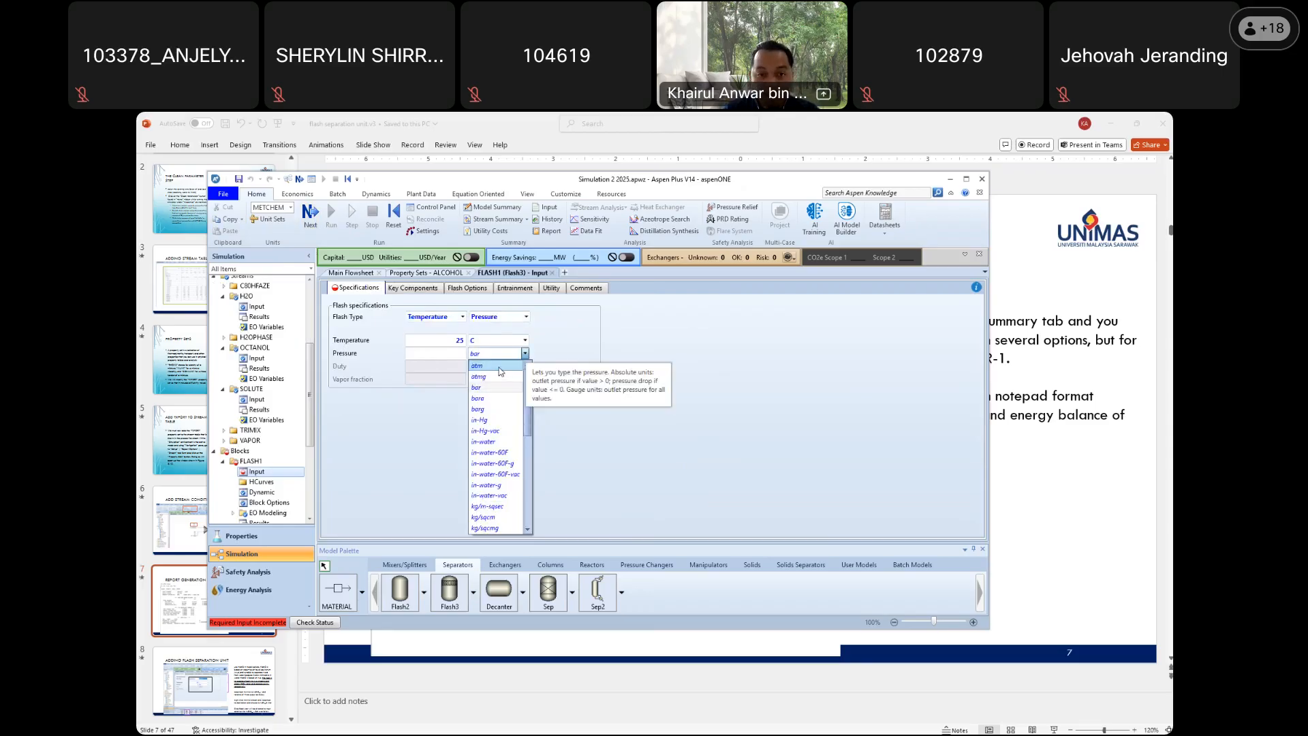
pyautogui.click(489, 370)
pyautogui.click(456, 354)
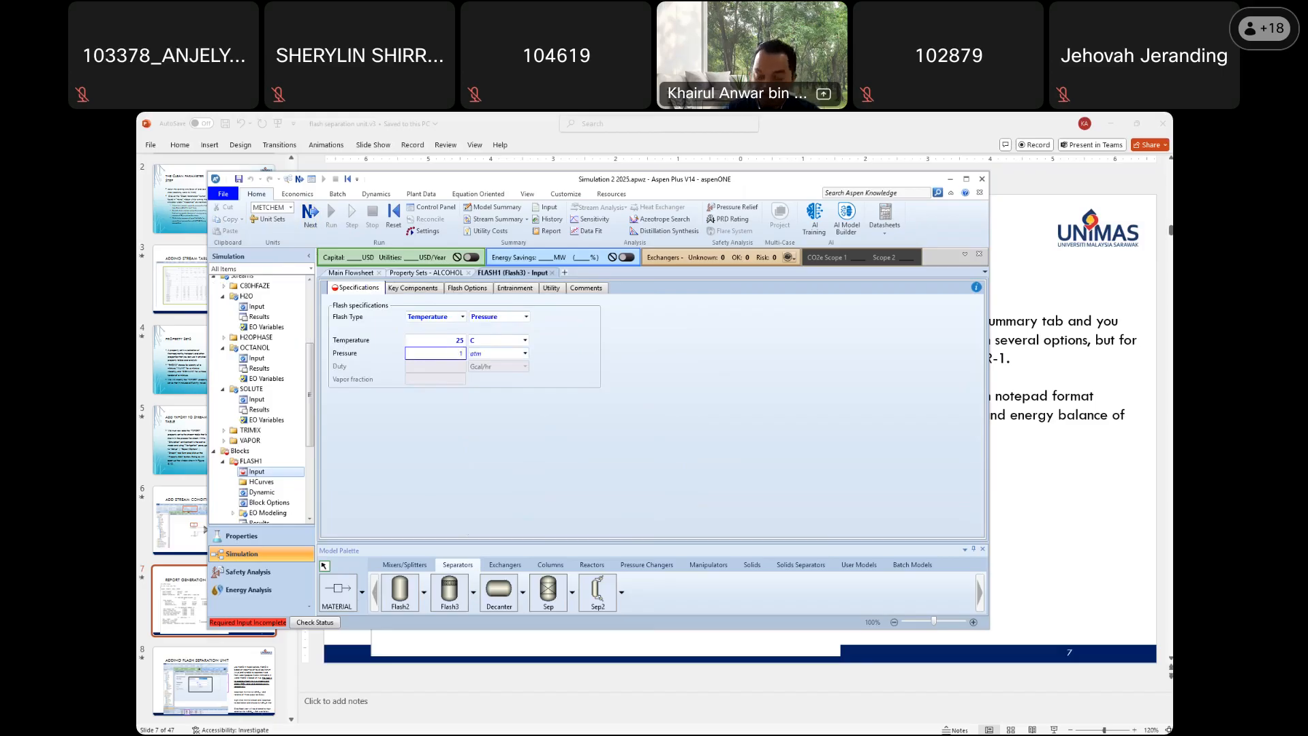
pyautogui.click(699, 373)
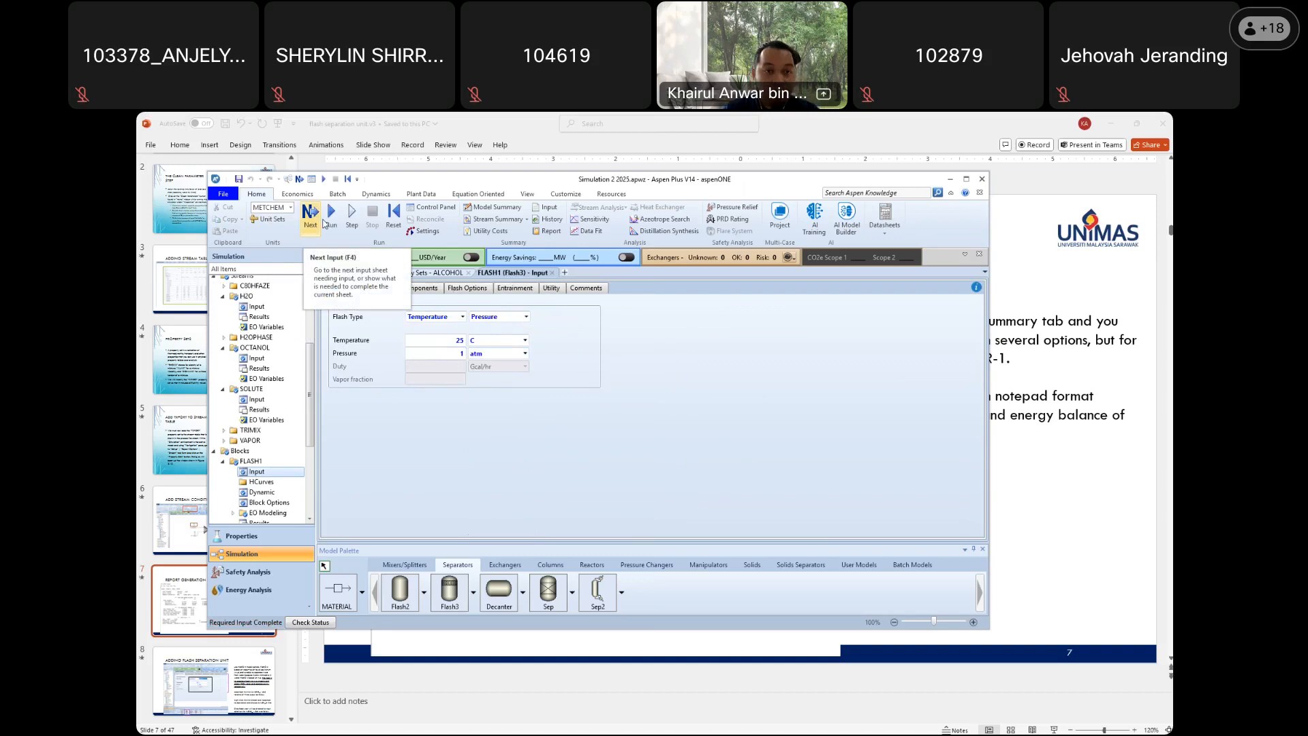
# Run the simulation with the completed inputs
pyautogui.click(319, 220)
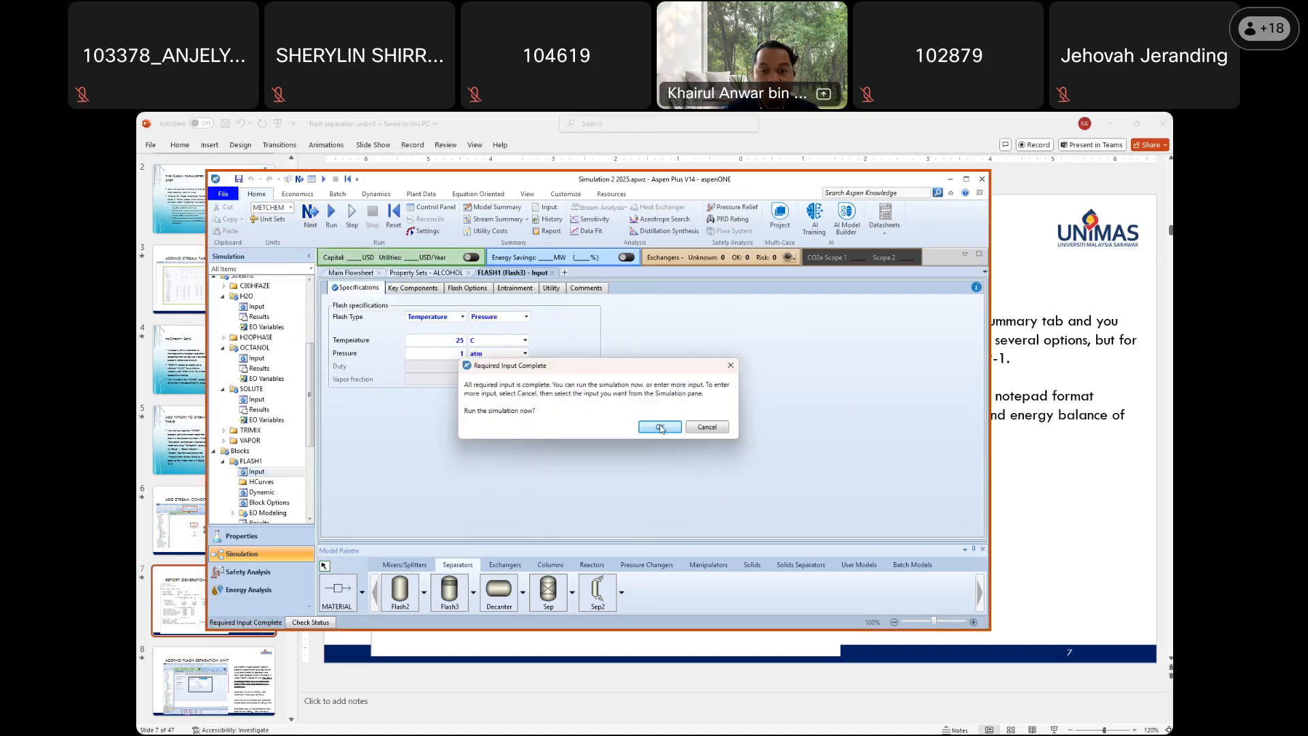
pyautogui.click(660, 428)
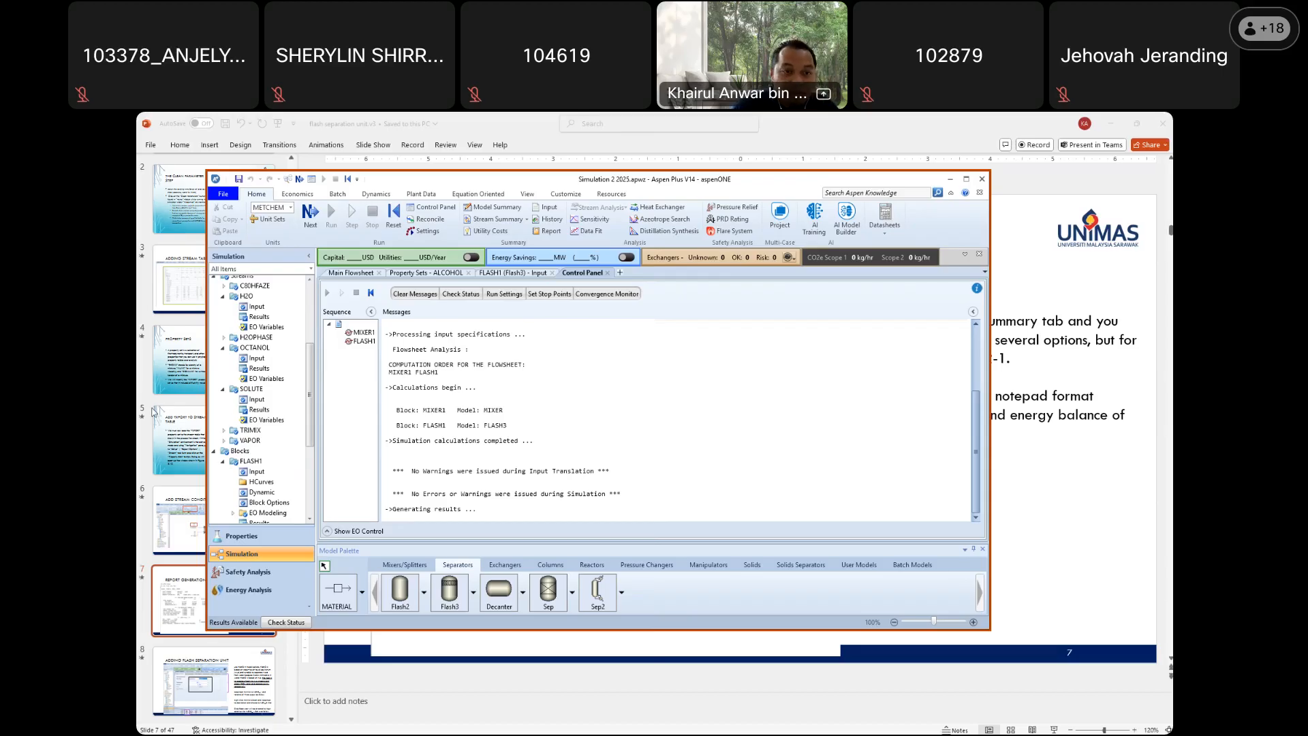
# Open the results summary for all streams and maximize the program window to view the stream table
pyautogui.scroll(1, 266, 413)
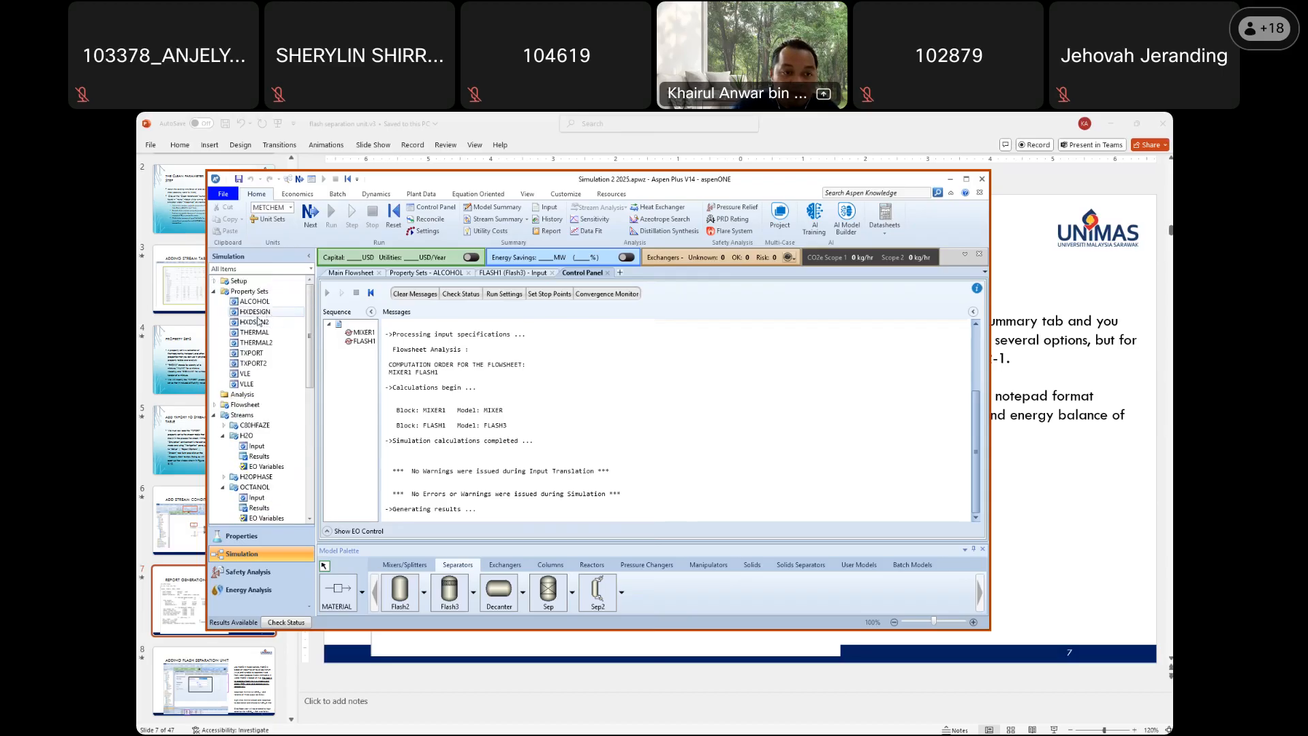
pyautogui.scroll(-5, 265, 414)
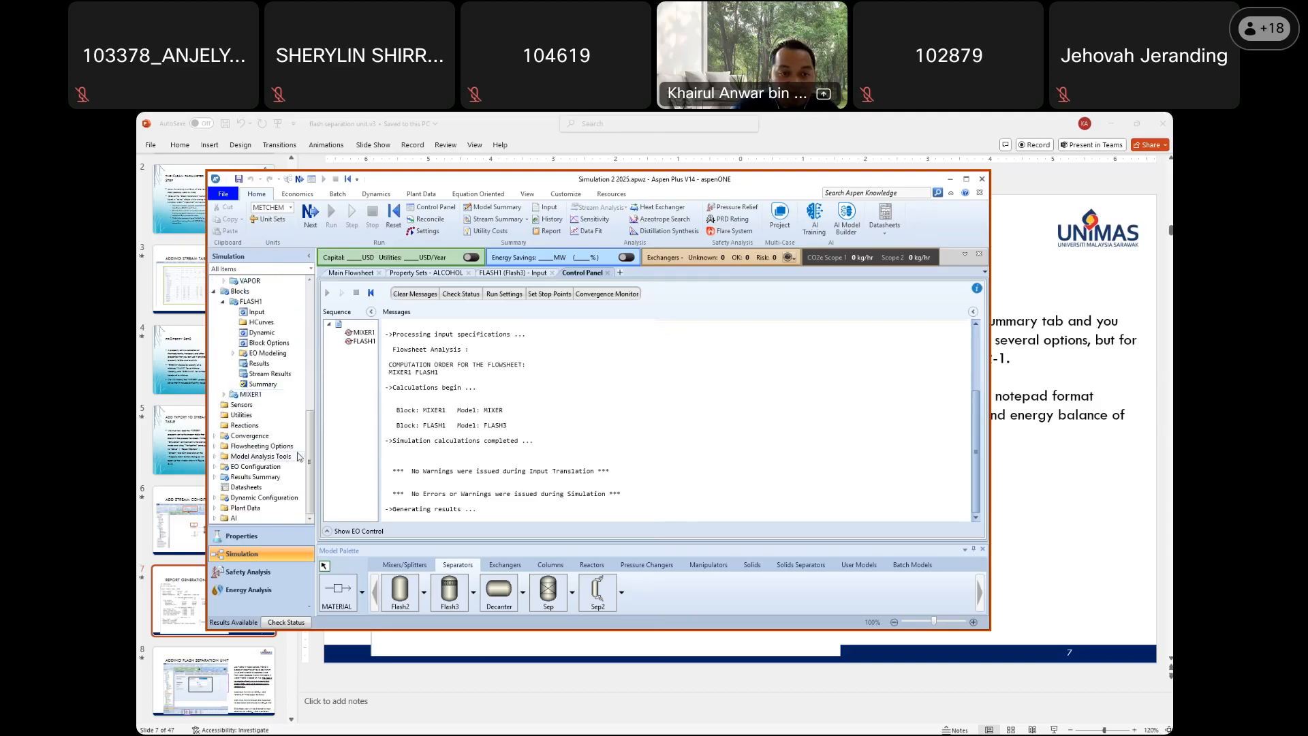
pyautogui.scroll(10, 264, 300)
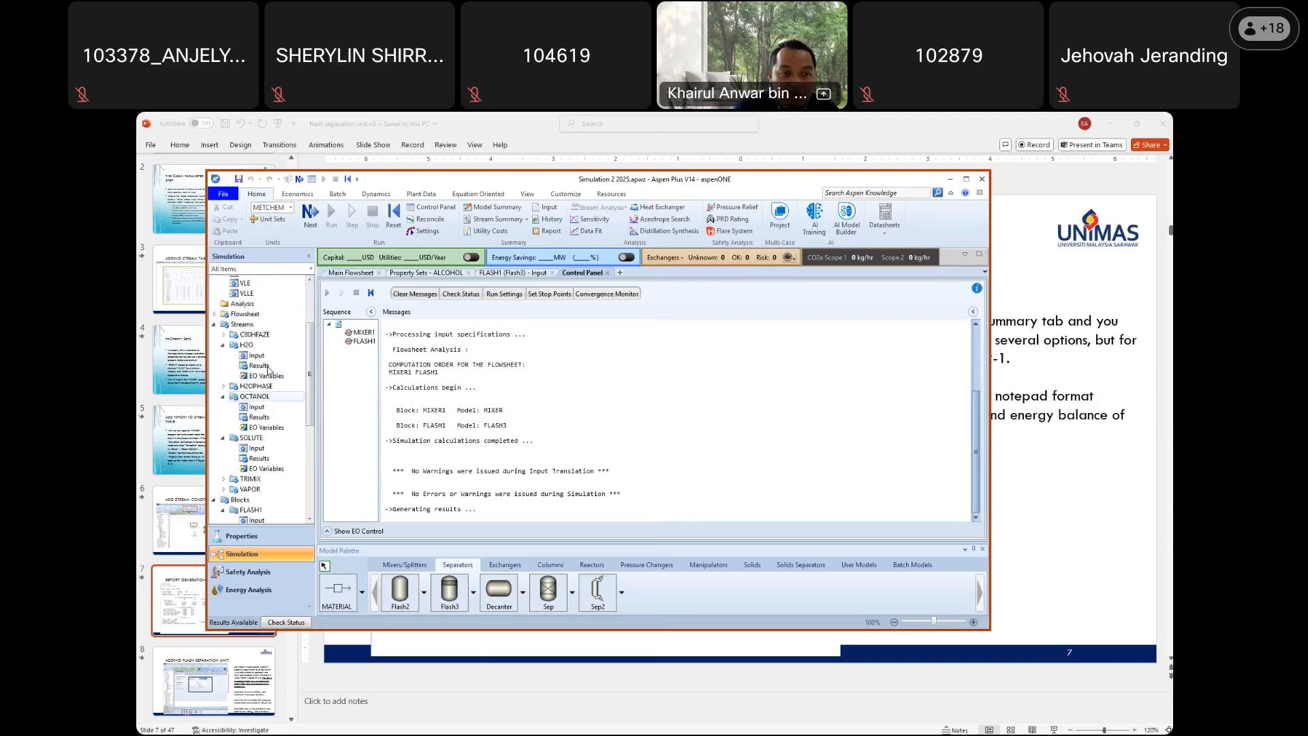
pyautogui.scroll(-10, 264, 300)
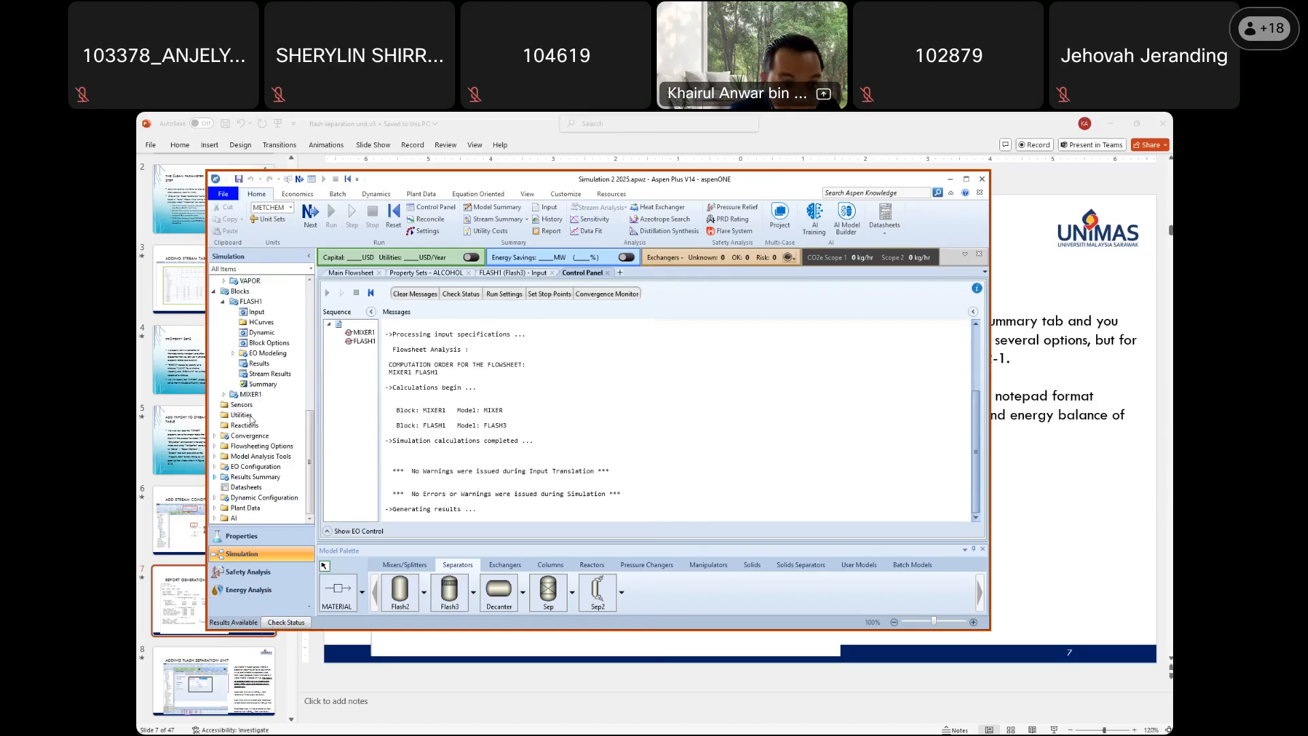
pyautogui.click(215, 476)
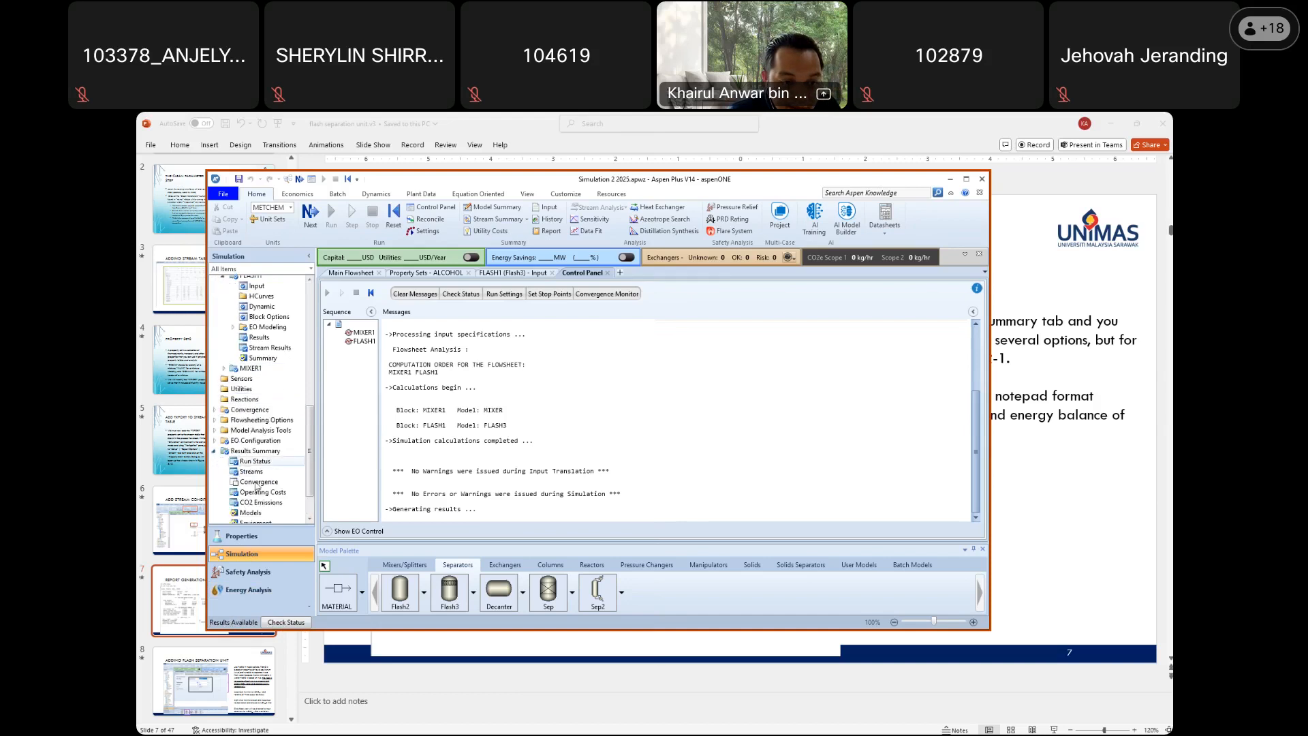
pyautogui.click(251, 472)
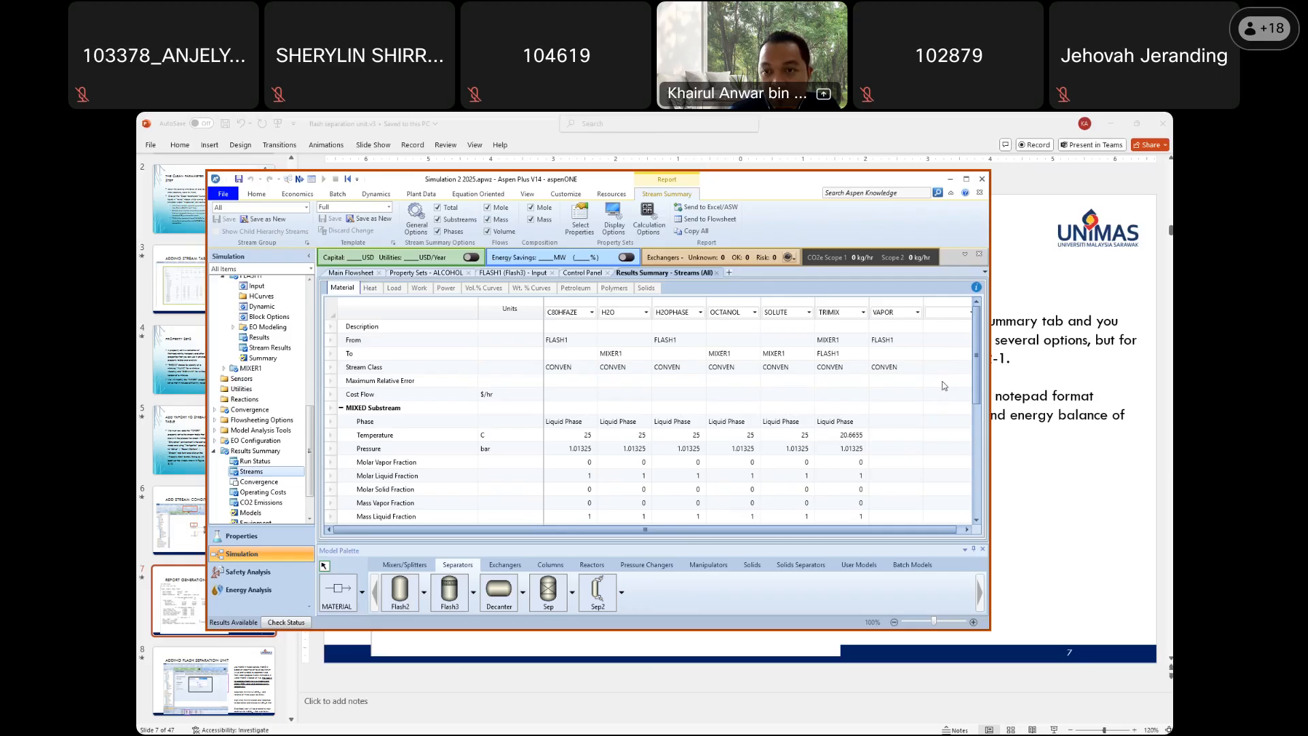
pyautogui.click(967, 179)
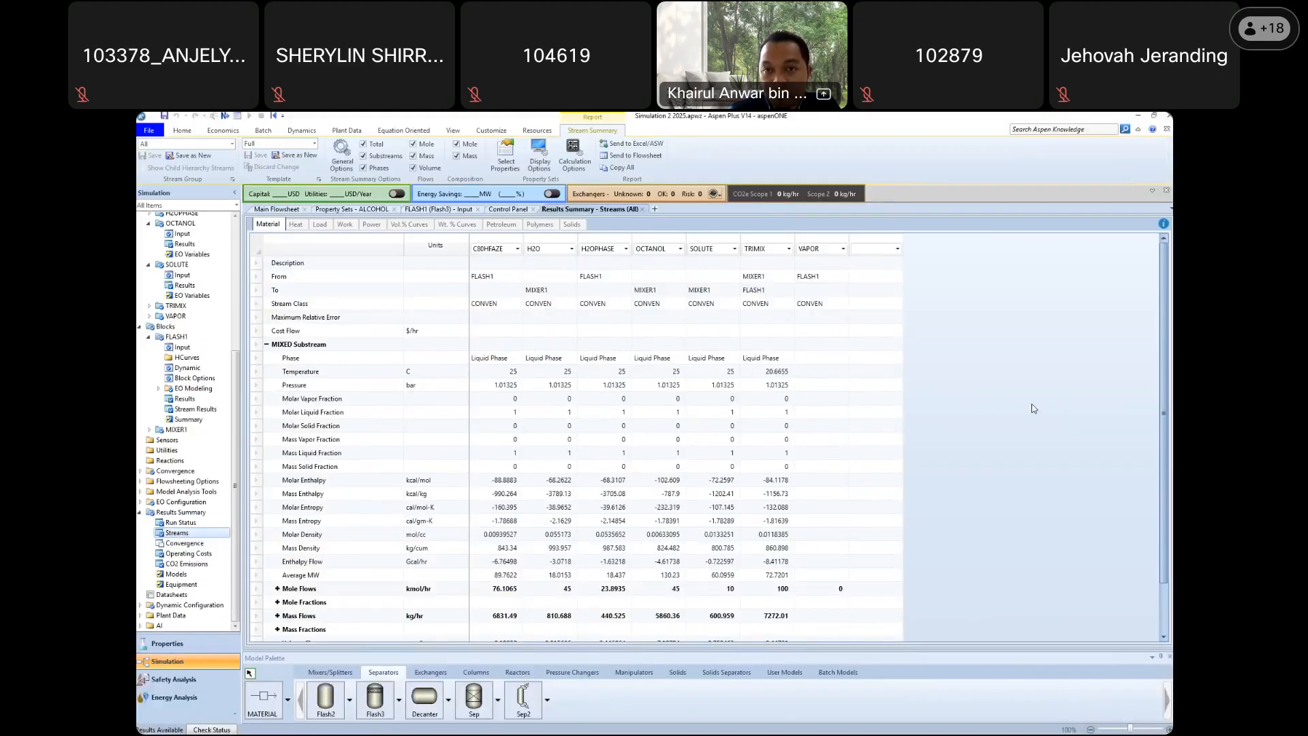
# Examine the stream results for all streams, from source and destination blocks down to the flow and phase entries
pyautogui.scroll(-2, 1034, 408)
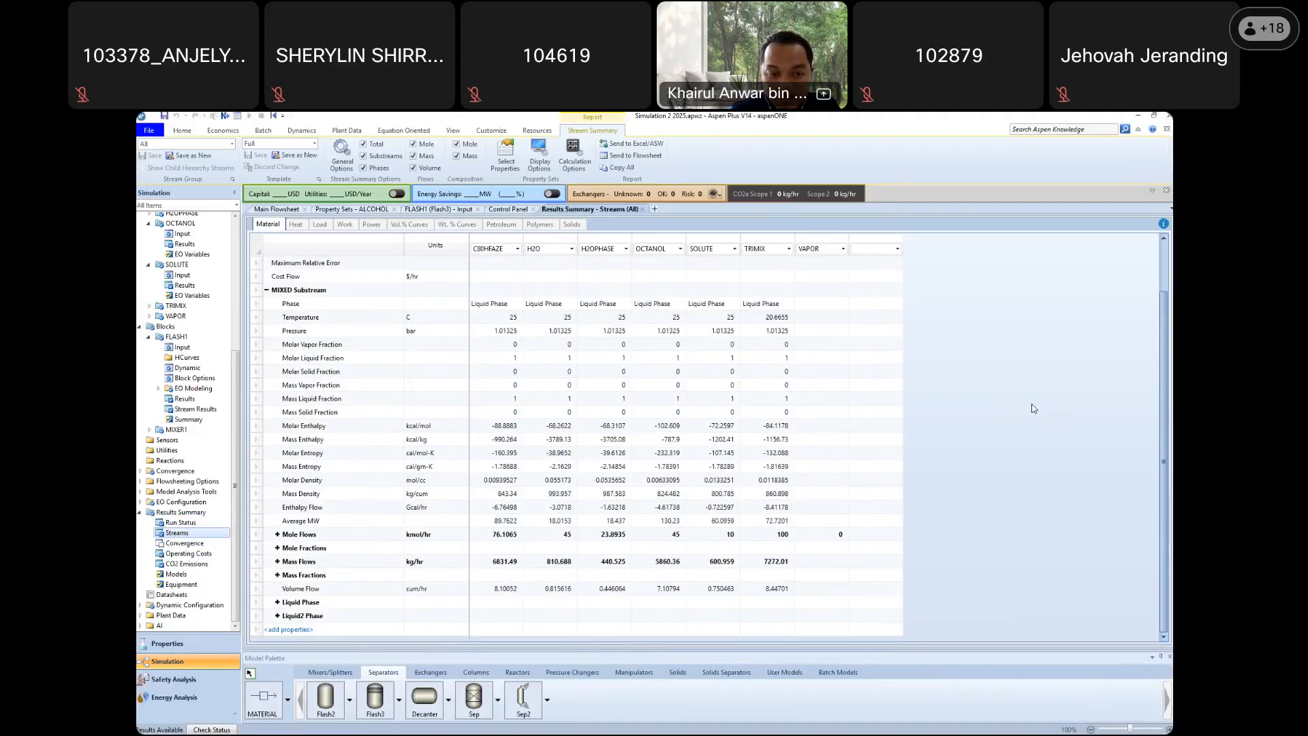
pyautogui.scroll(1, 1034, 408)
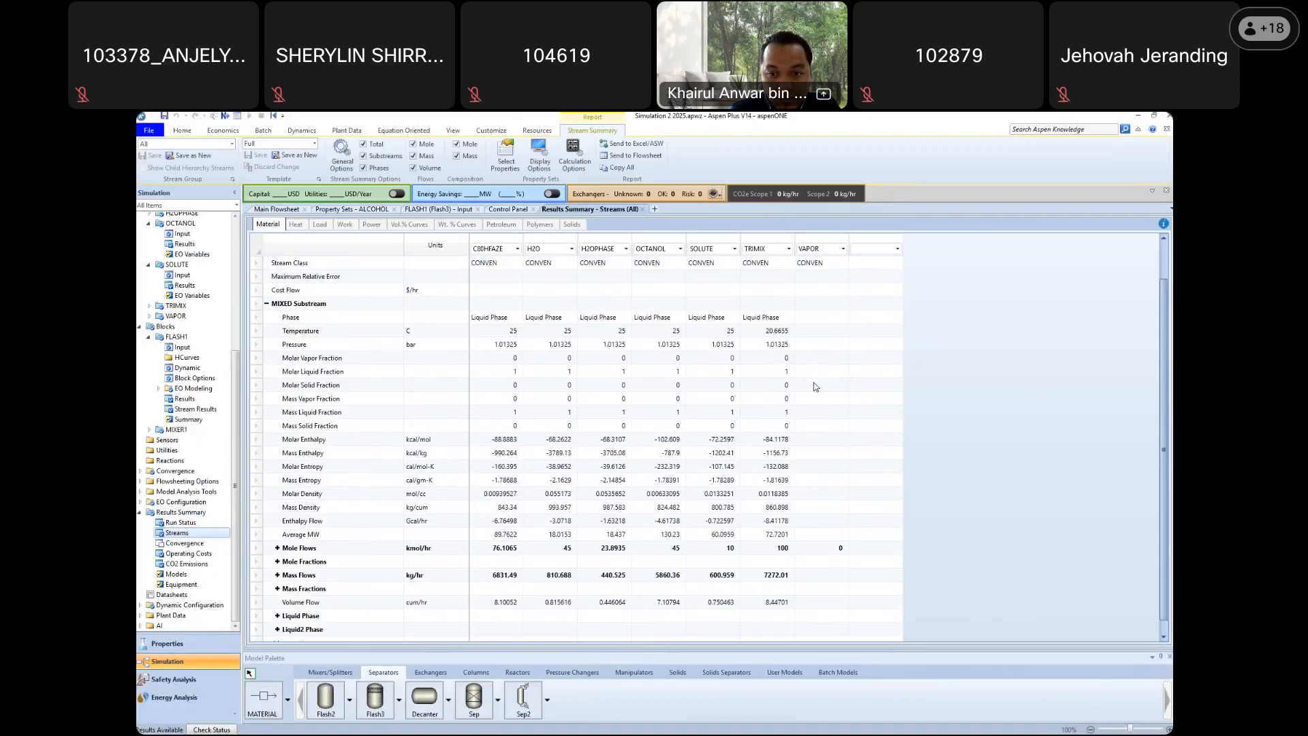
pyautogui.scroll(-1, 815, 386)
pyautogui.scroll(2, 814, 386)
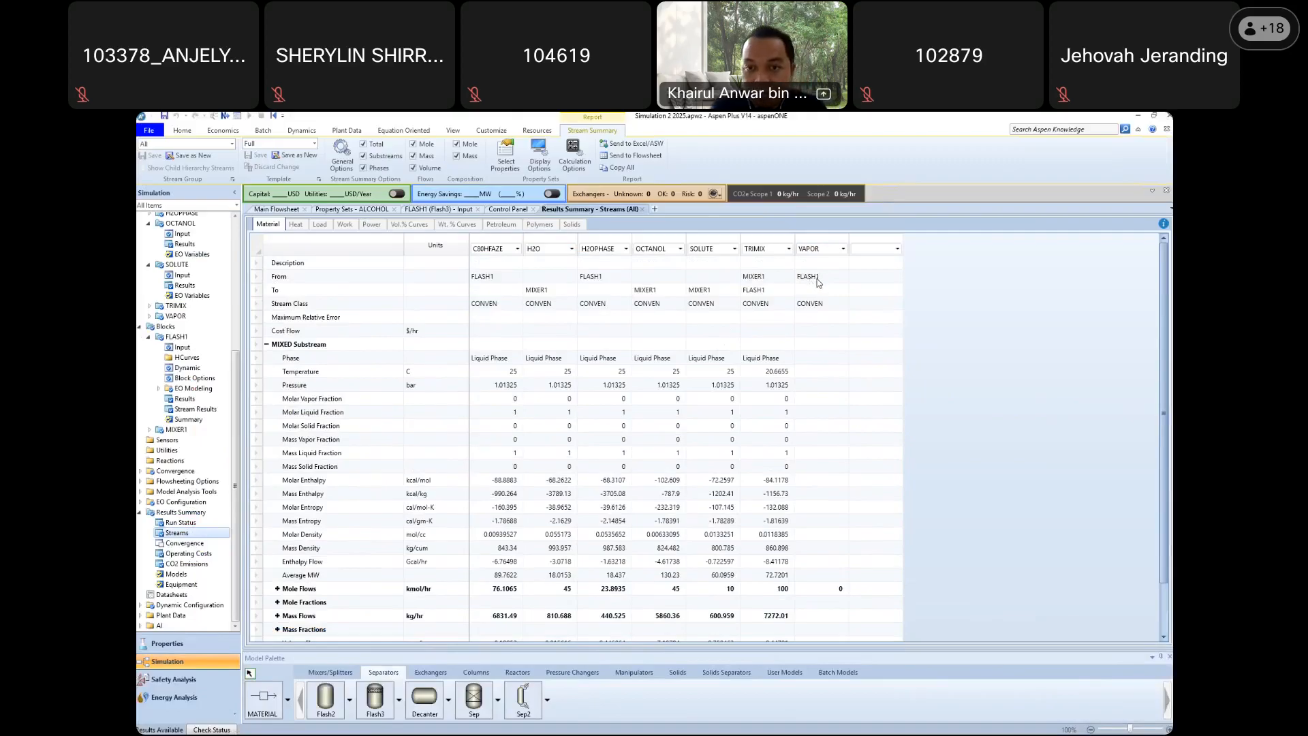
pyautogui.scroll(-2, 824, 572)
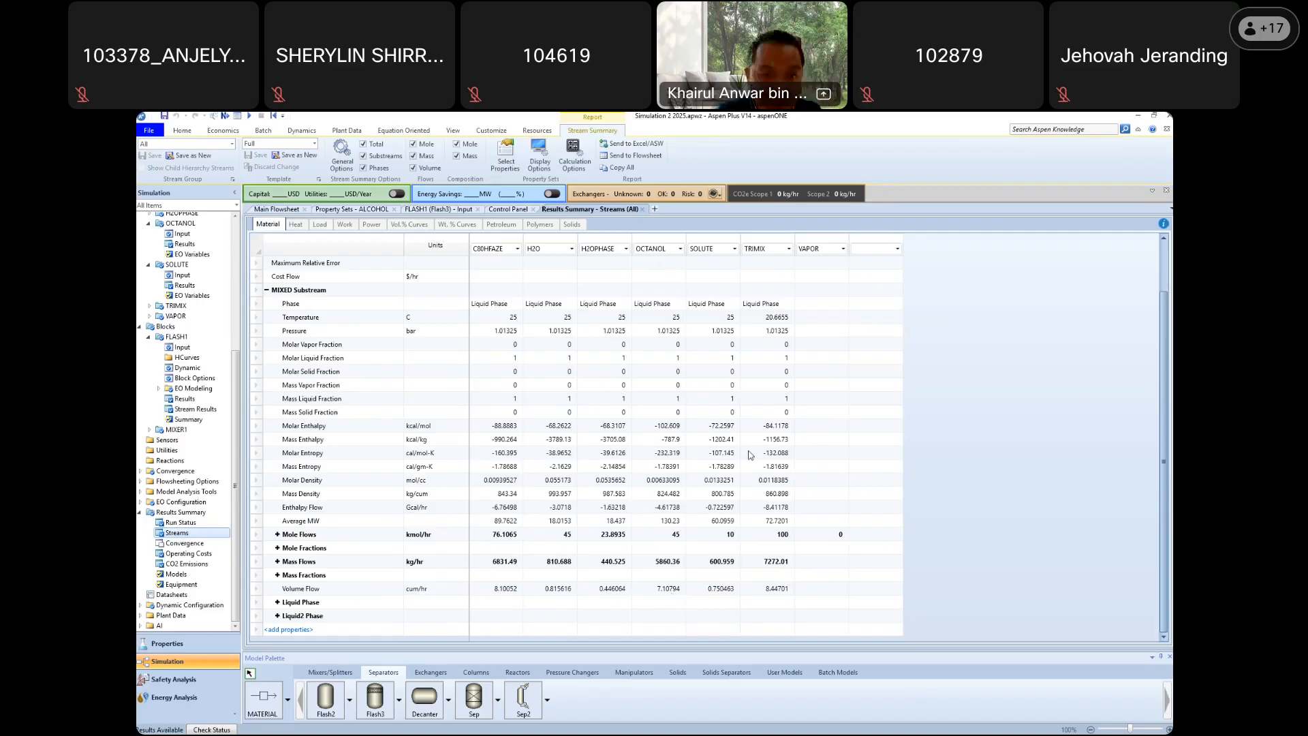
# Switch the stream shown in the H2O column of the results table to H2OPHASE
pyautogui.click(572, 250)
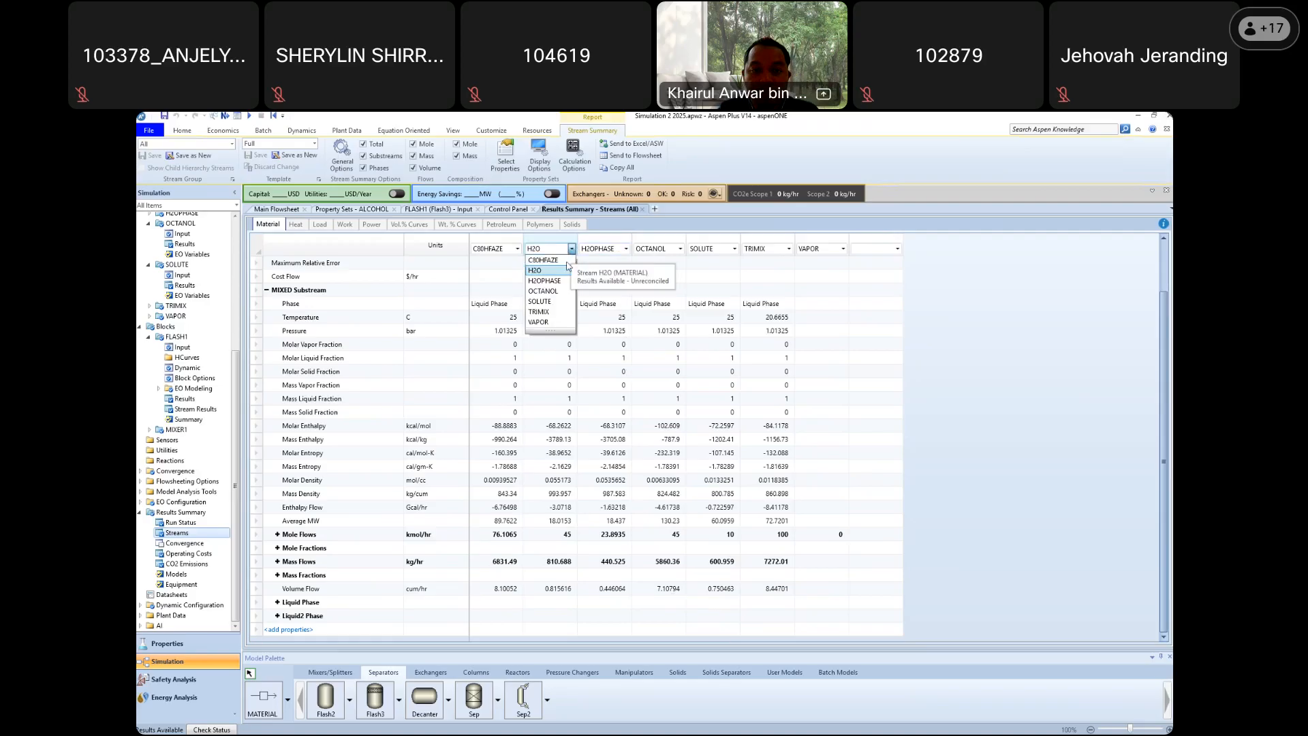
pyautogui.click(545, 280)
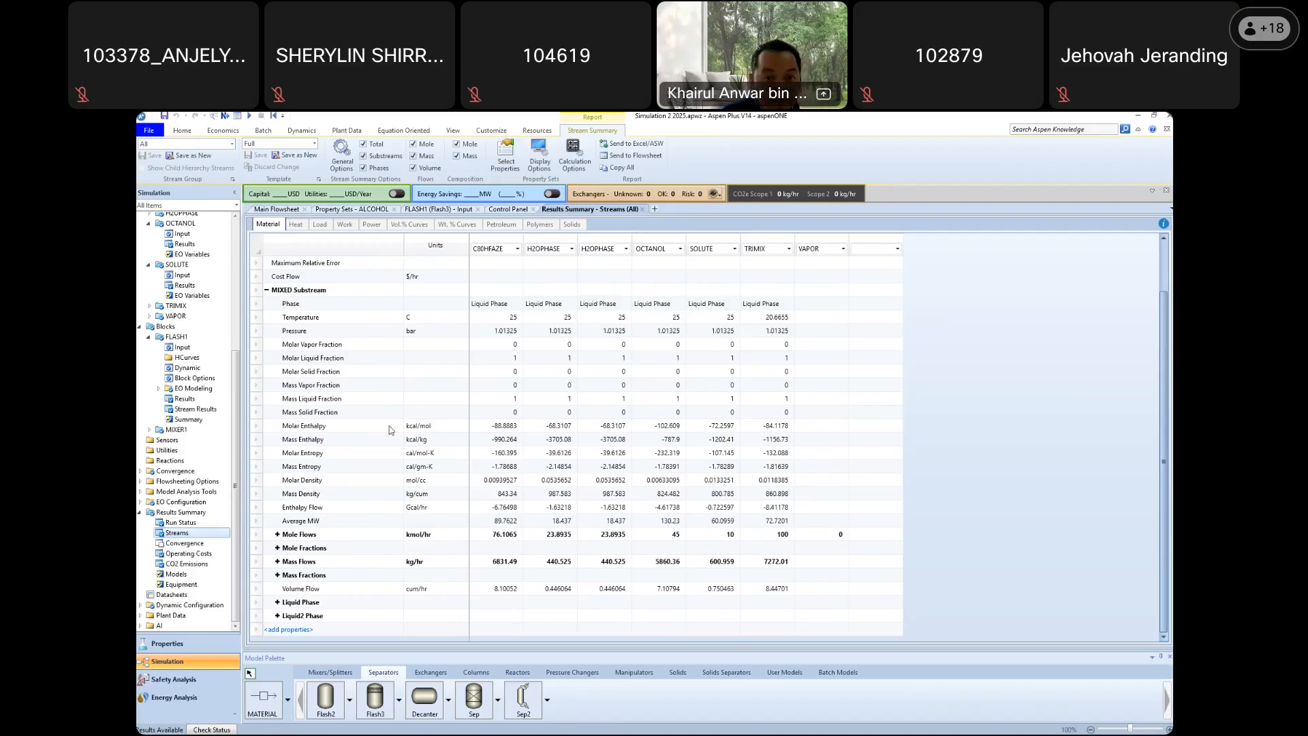
pyautogui.scroll(1, 332, 353)
pyautogui.scroll(-1, 332, 356)
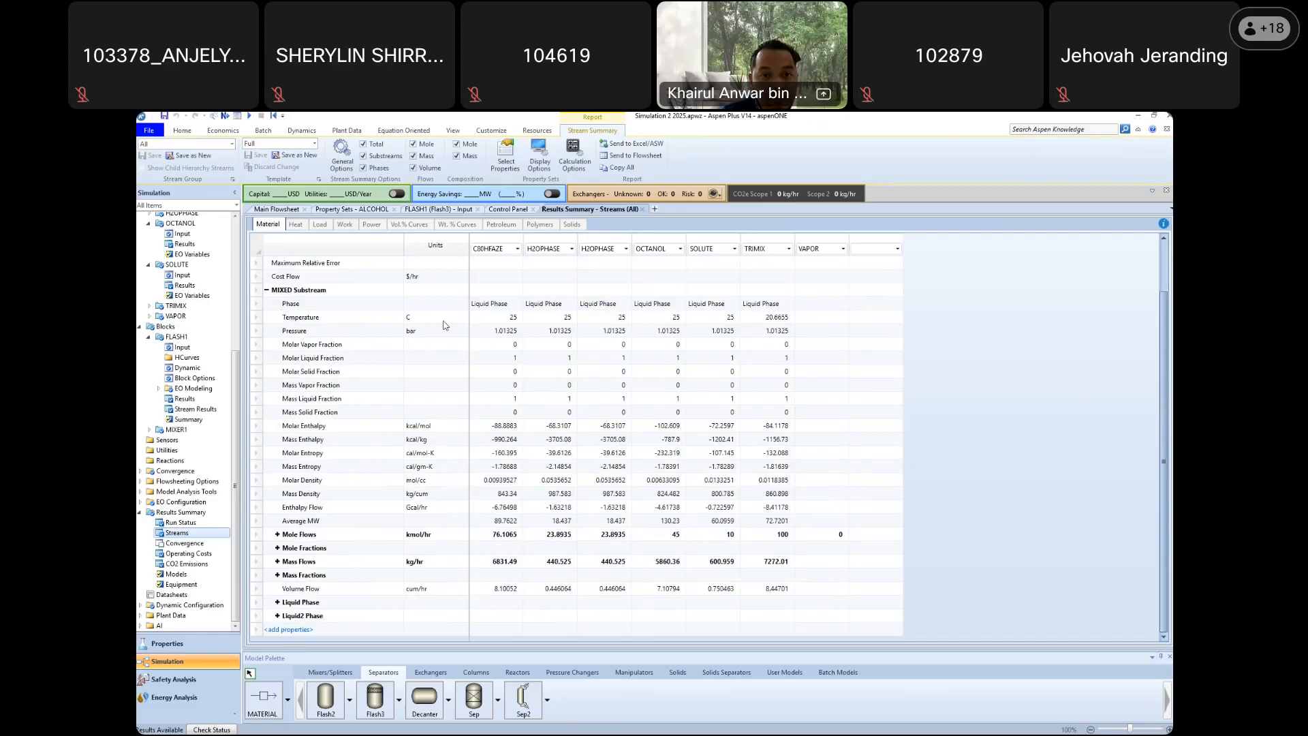
# Include the ALCOHOL property set in the stream report through the setup's report options
pyautogui.scroll(7, 191, 326)
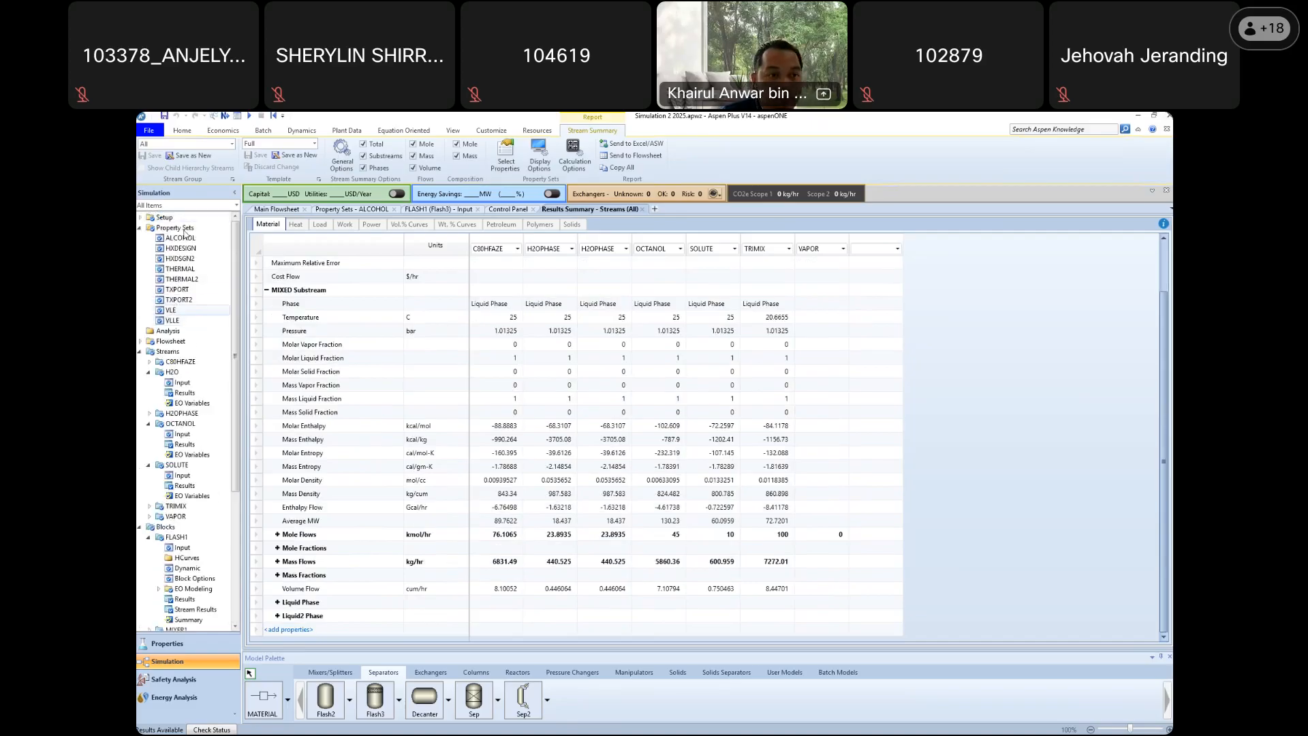
pyautogui.click(140, 216)
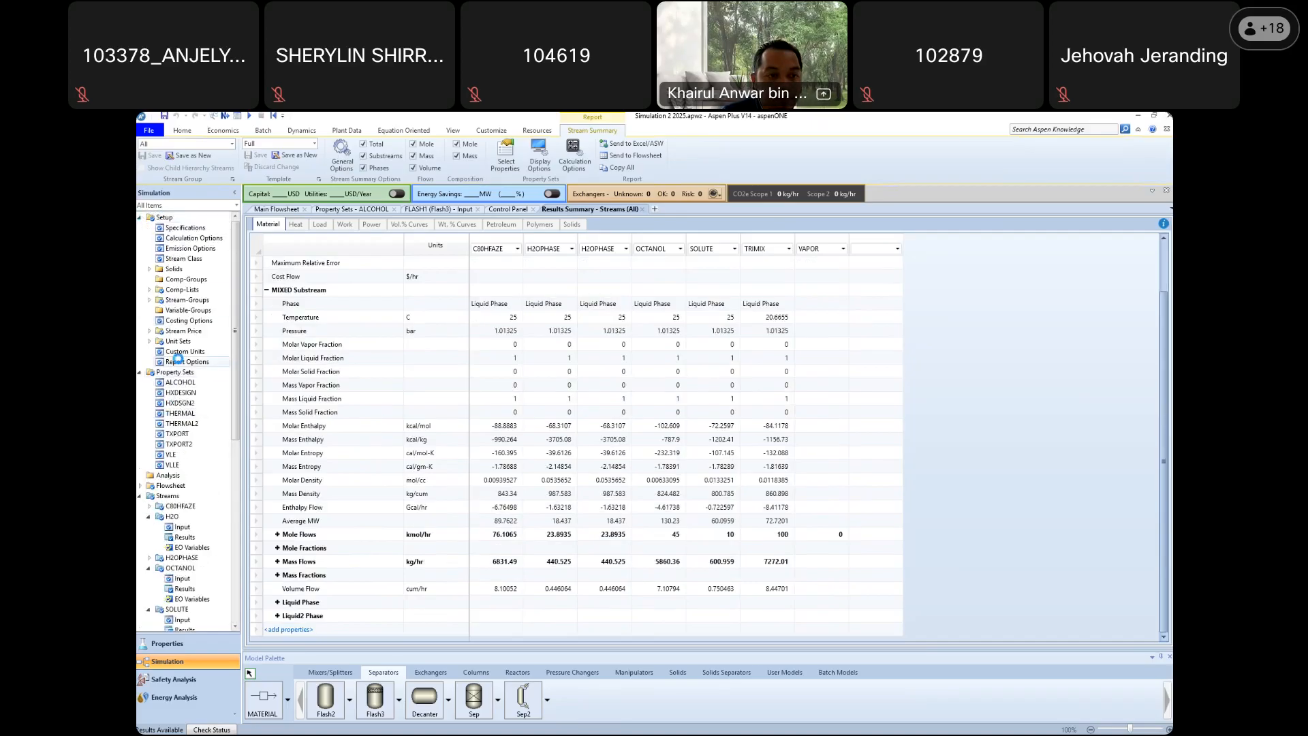
pyautogui.click(186, 361)
pyautogui.click(376, 226)
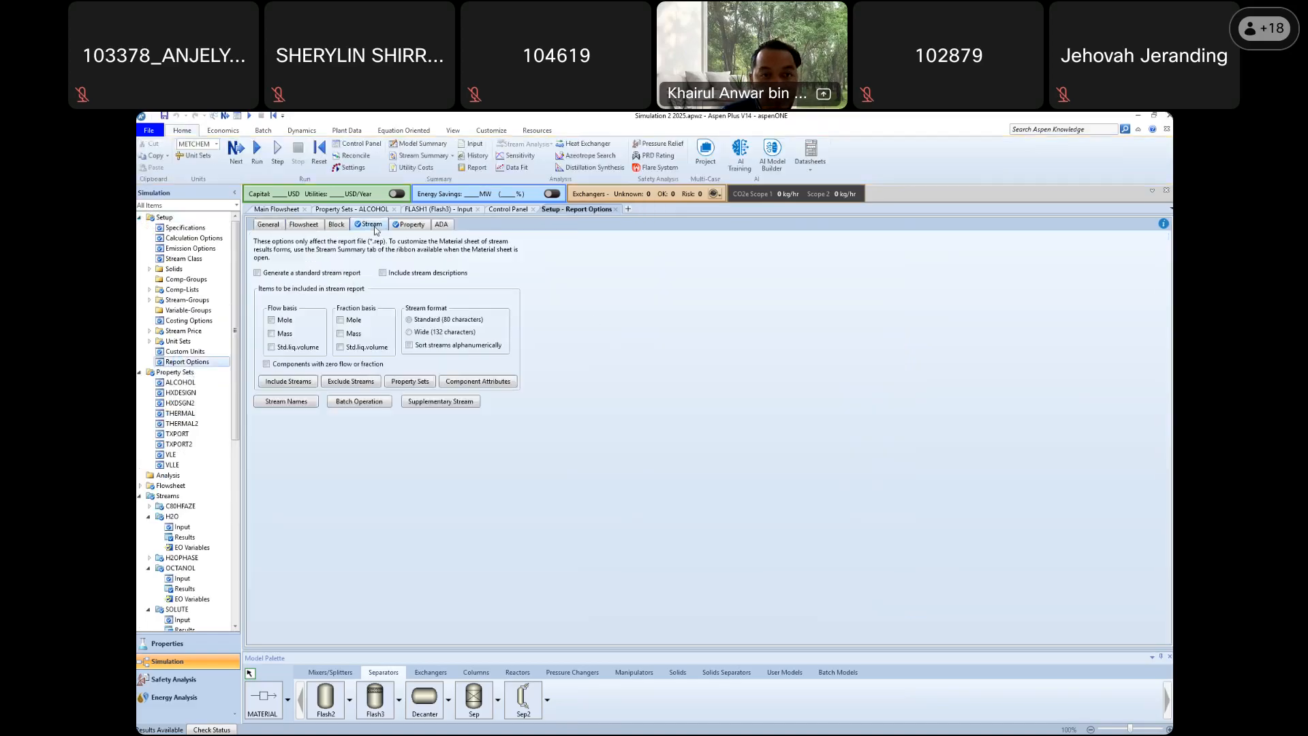
pyautogui.click(425, 383)
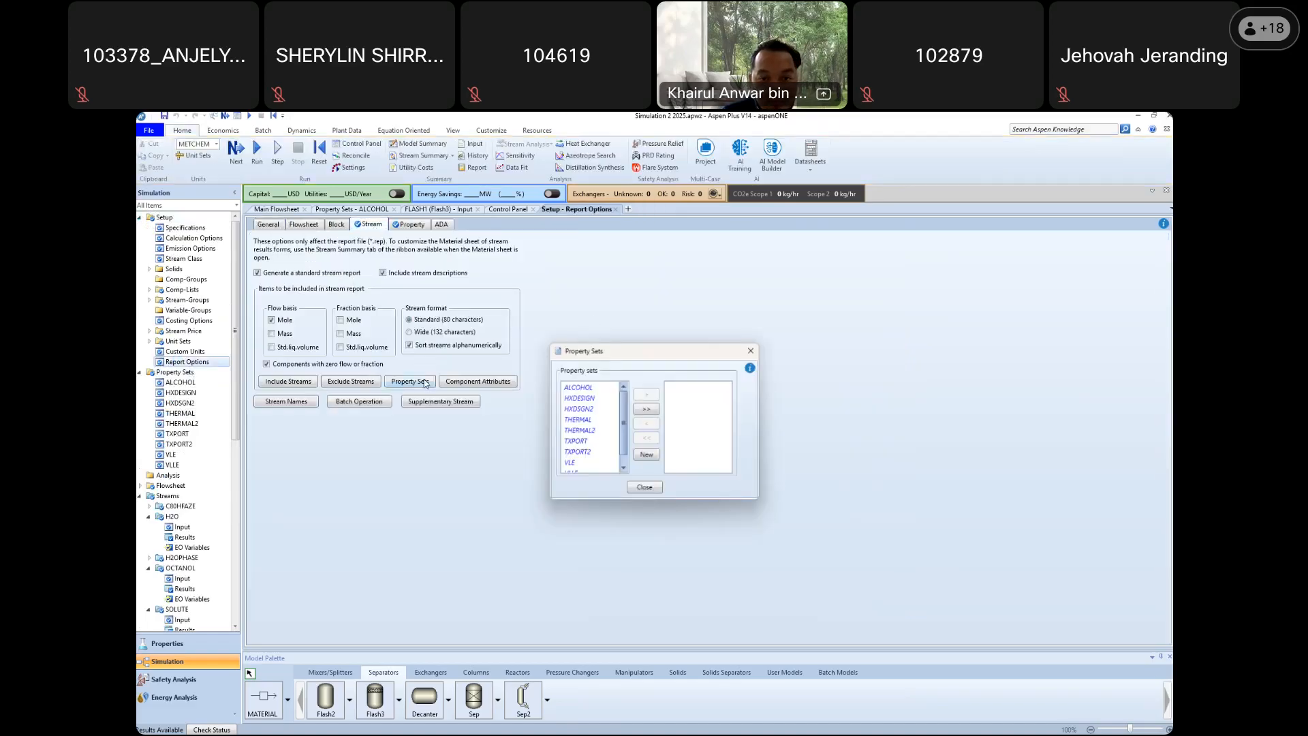
pyautogui.click(587, 388)
pyautogui.click(647, 399)
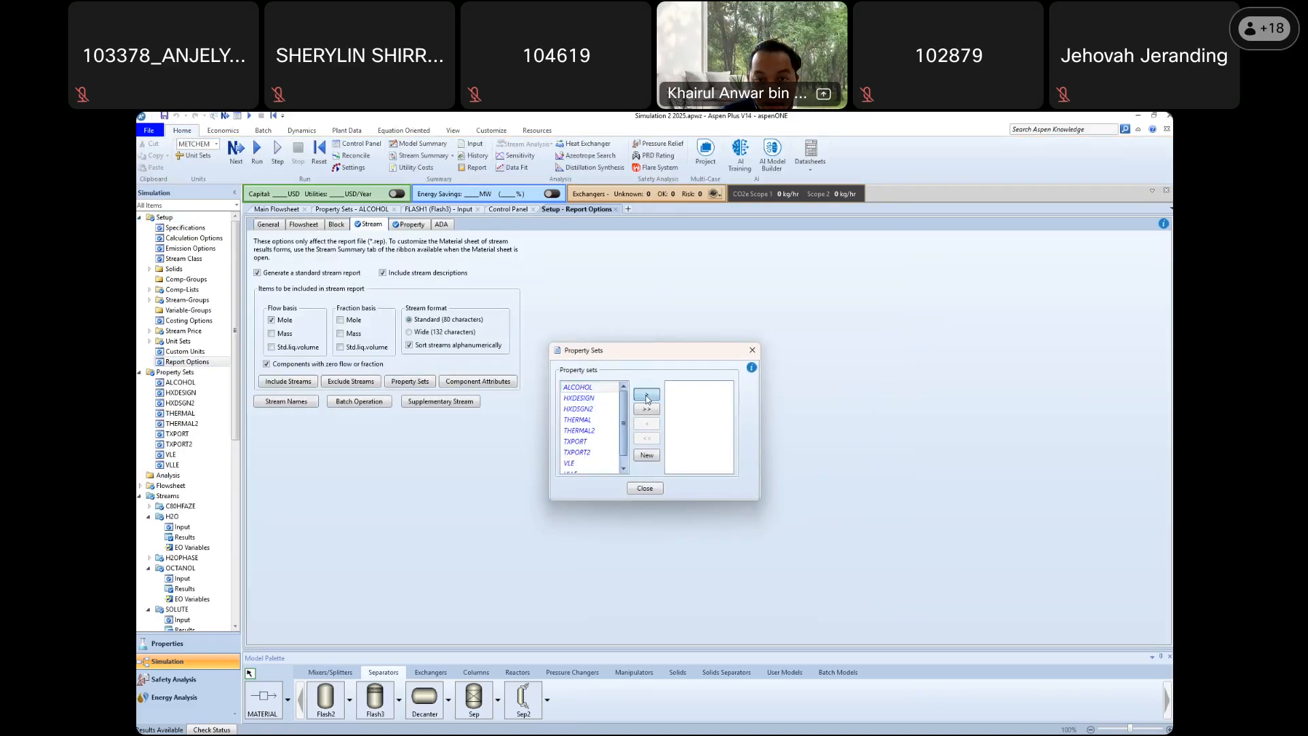
pyautogui.click(645, 488)
# Rerun the simulation and reopen the results summary for all streams
pyautogui.scroll(-10, 182, 427)
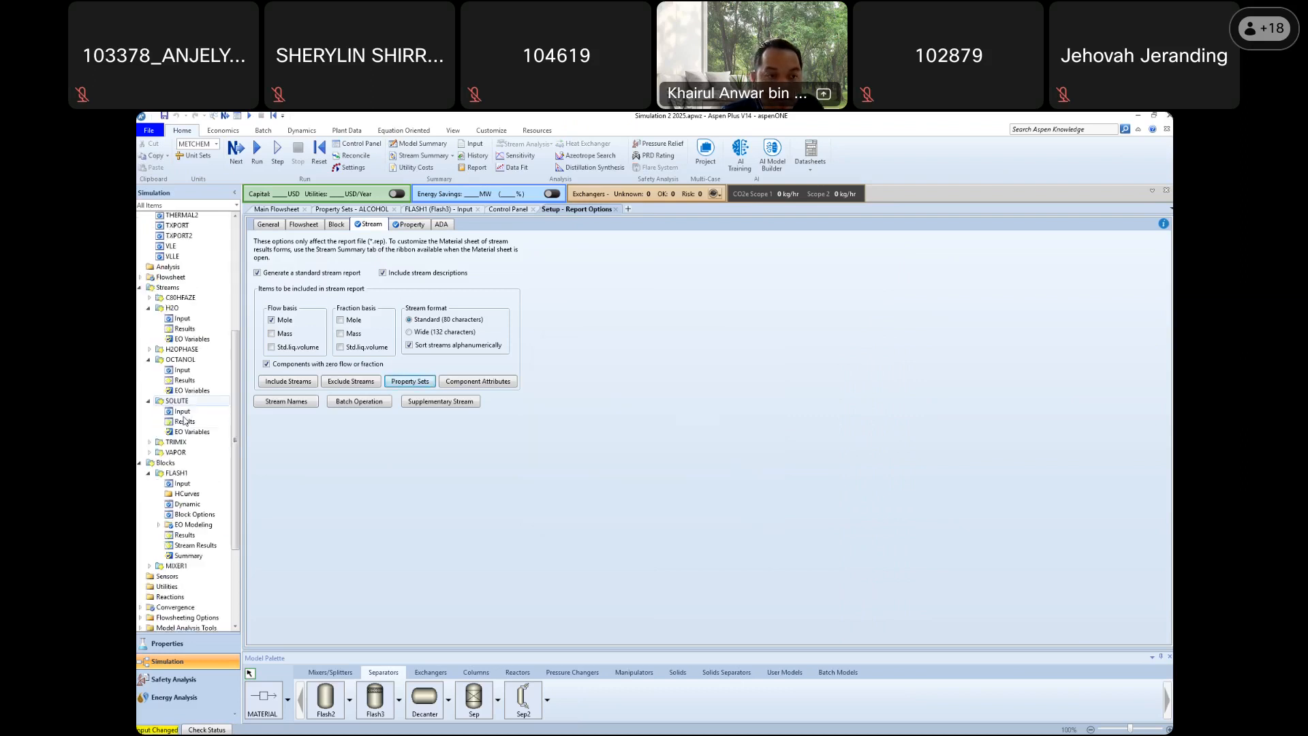
pyautogui.click(257, 152)
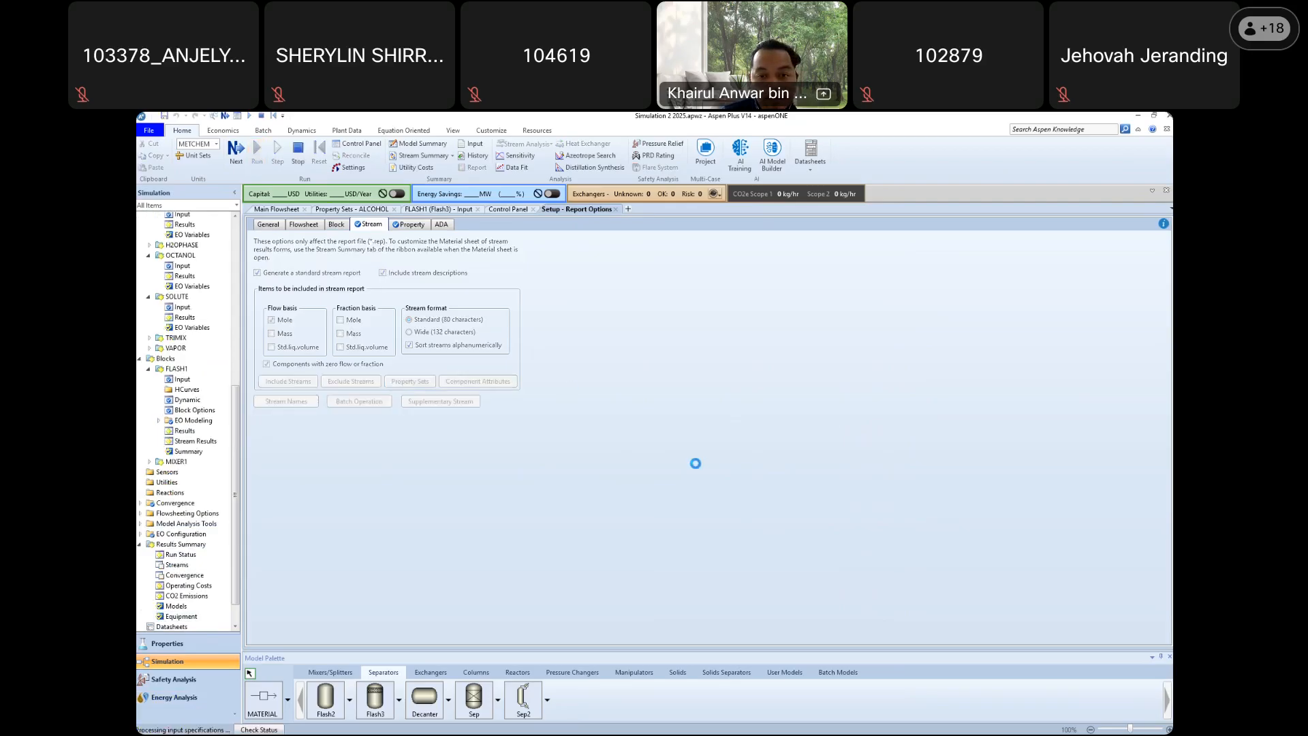
pyautogui.scroll(-1, 184, 518)
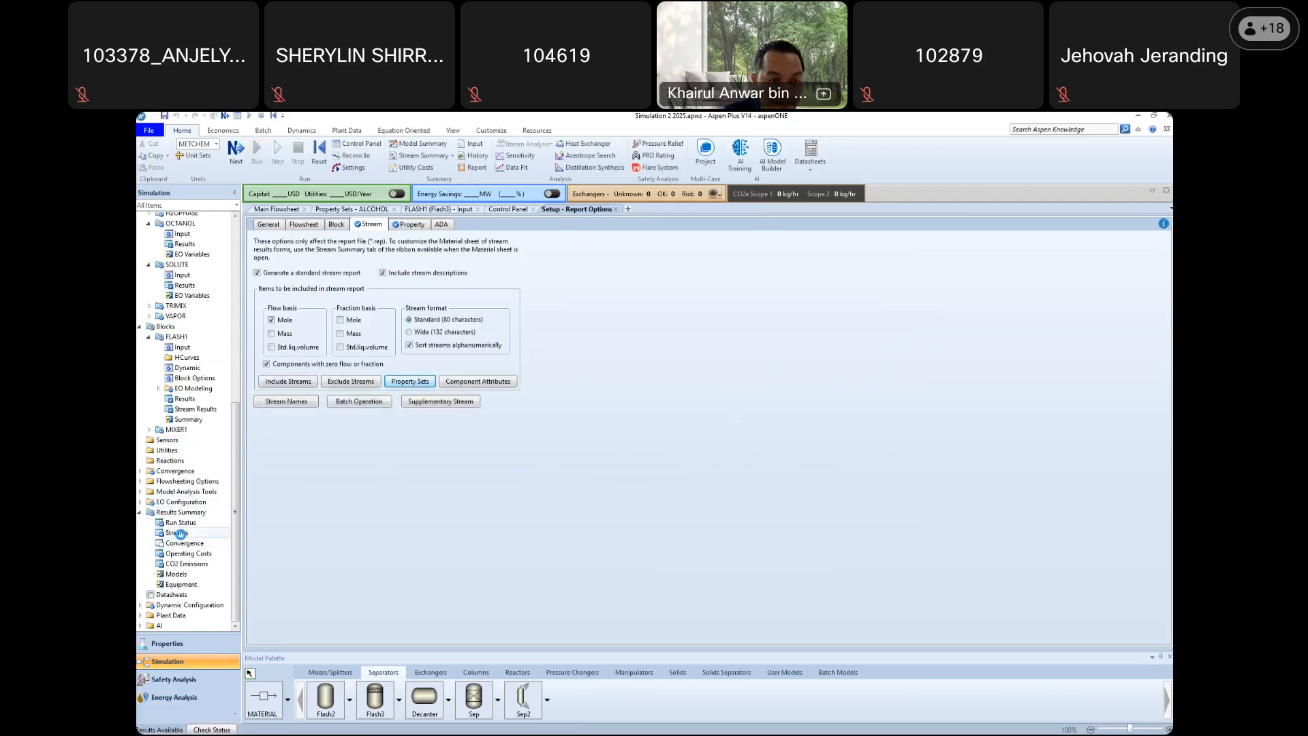
pyautogui.click(182, 536)
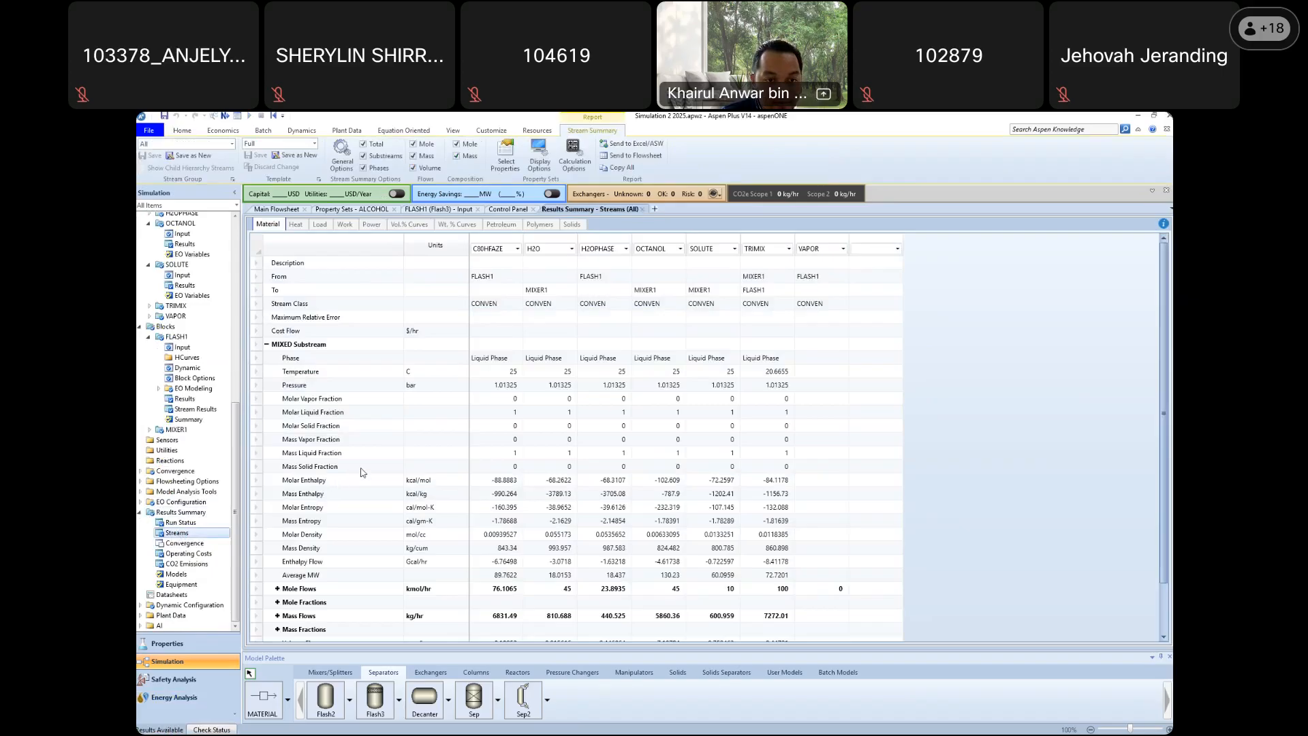
# Add the property (ALCOHOL) Mole concentration, components to the stream summary, searching for it with "alcohol"
pyautogui.scroll(-2, 370, 462)
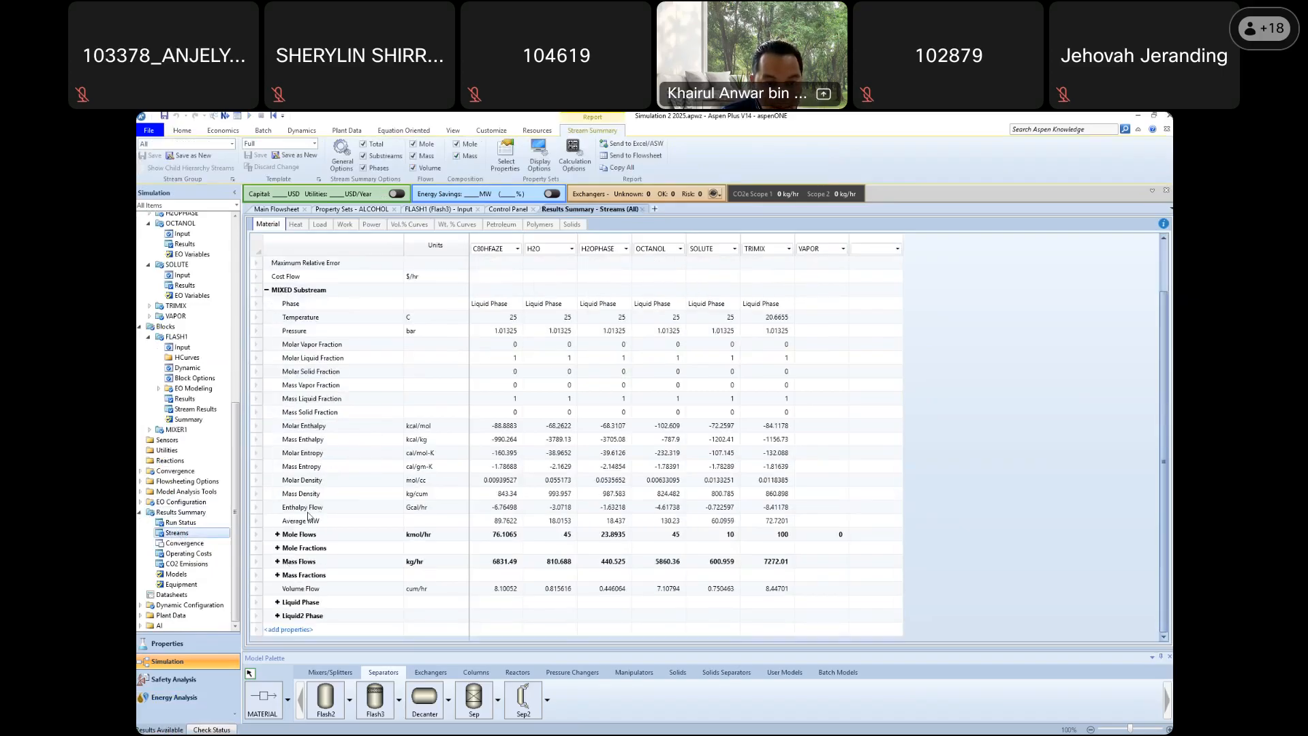
pyautogui.scroll(2, 325, 380)
pyautogui.scroll(-2, 353, 476)
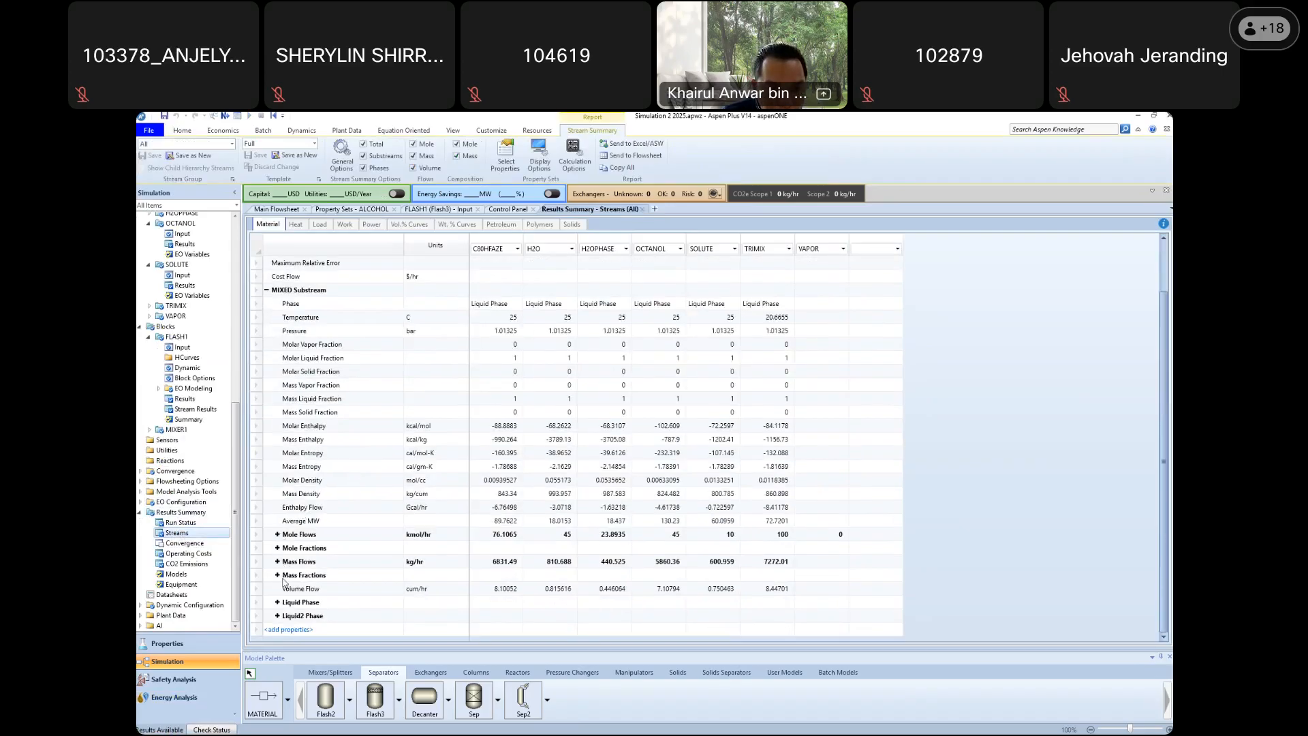
pyautogui.click(300, 630)
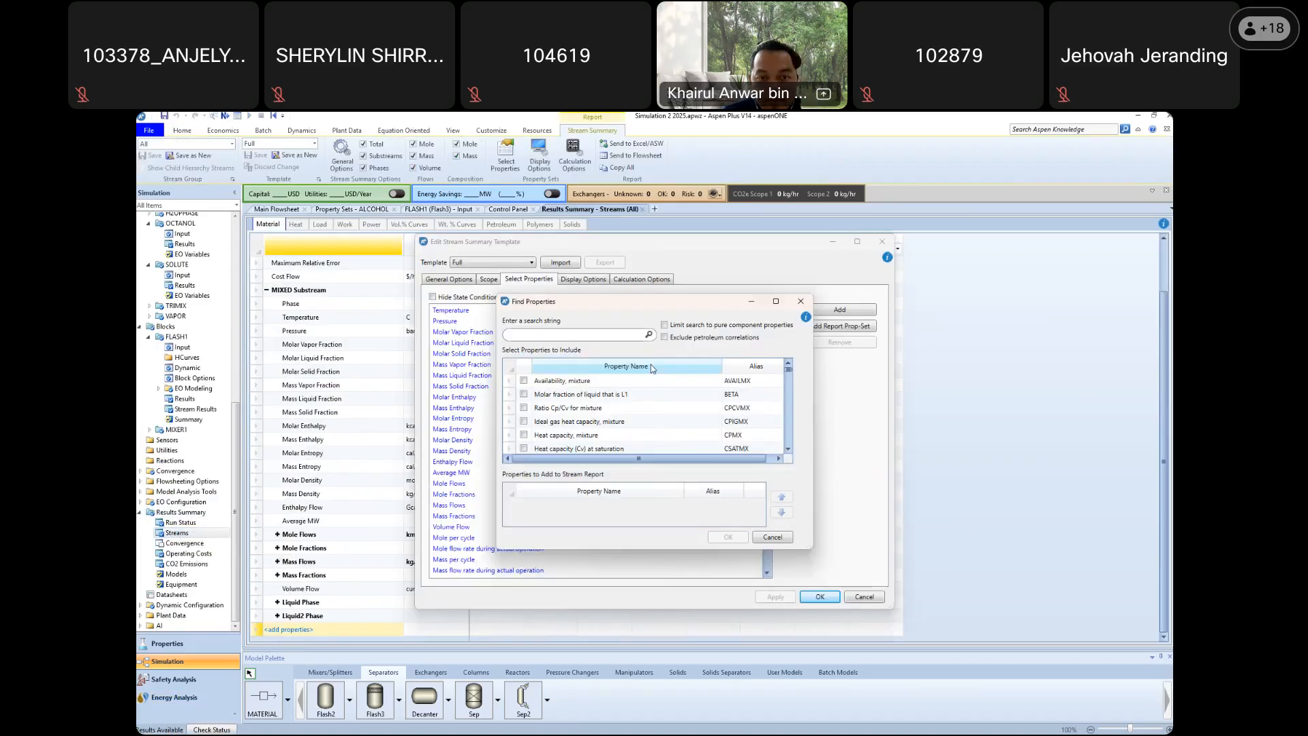
pyautogui.click(576, 332)
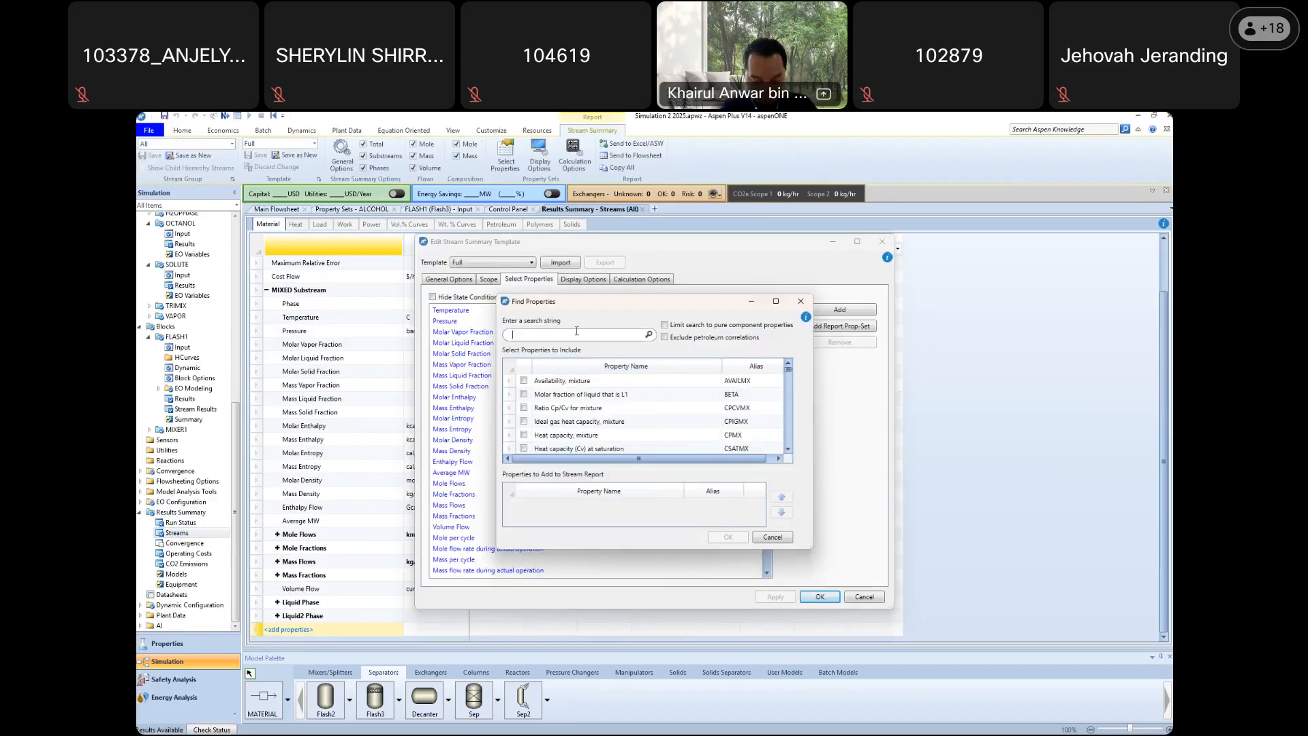
pyautogui.write('alcohol')
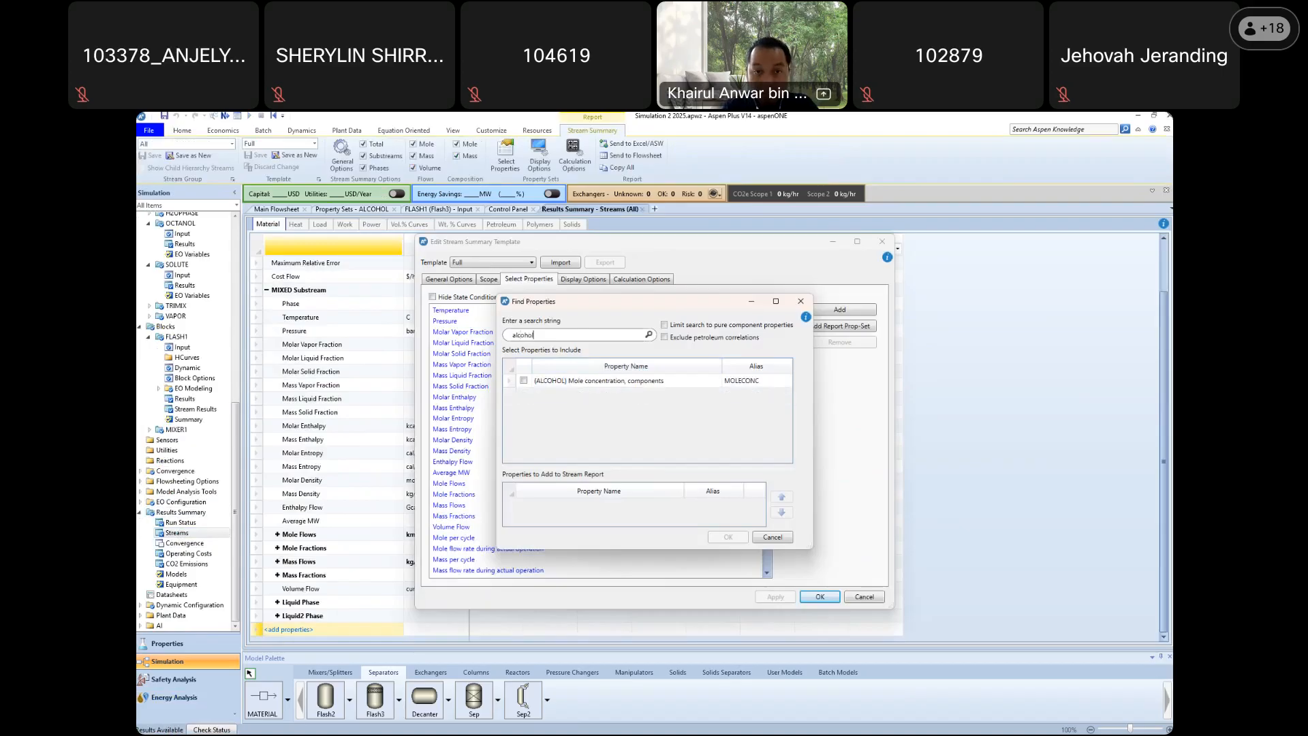
pyautogui.click(524, 380)
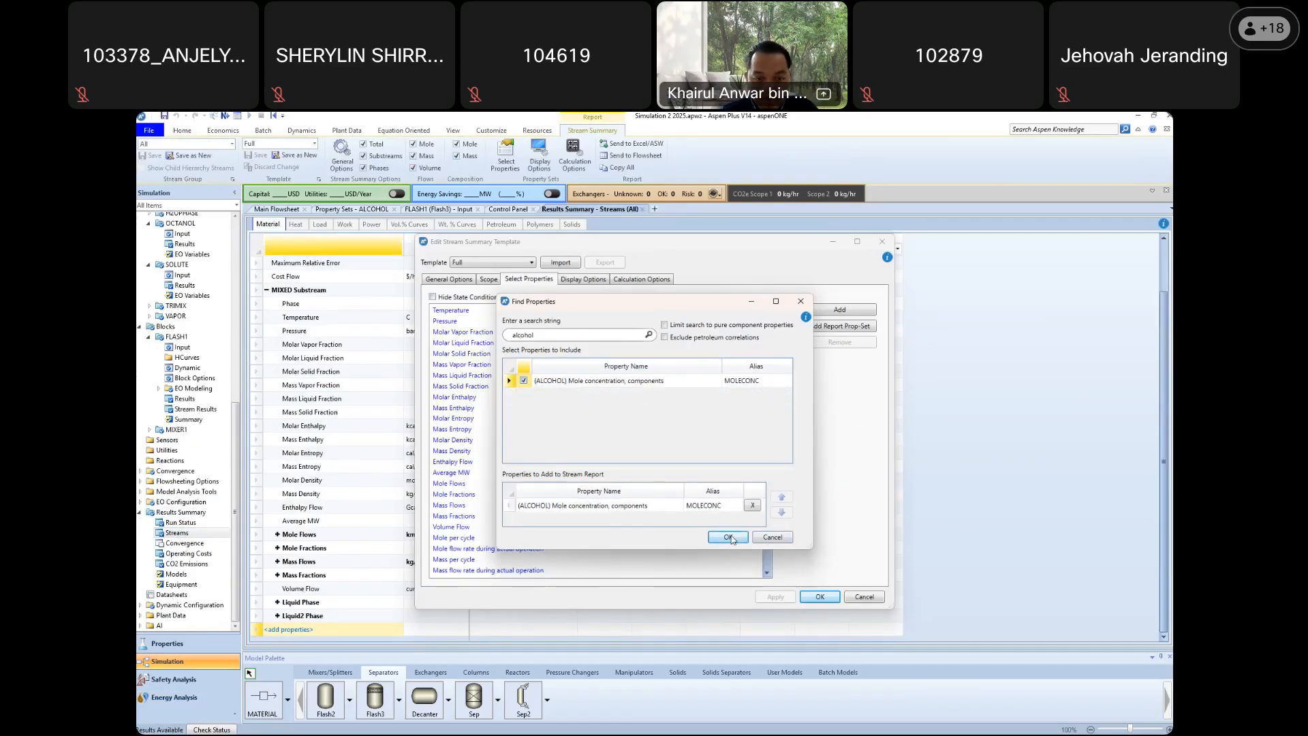
pyautogui.click(728, 538)
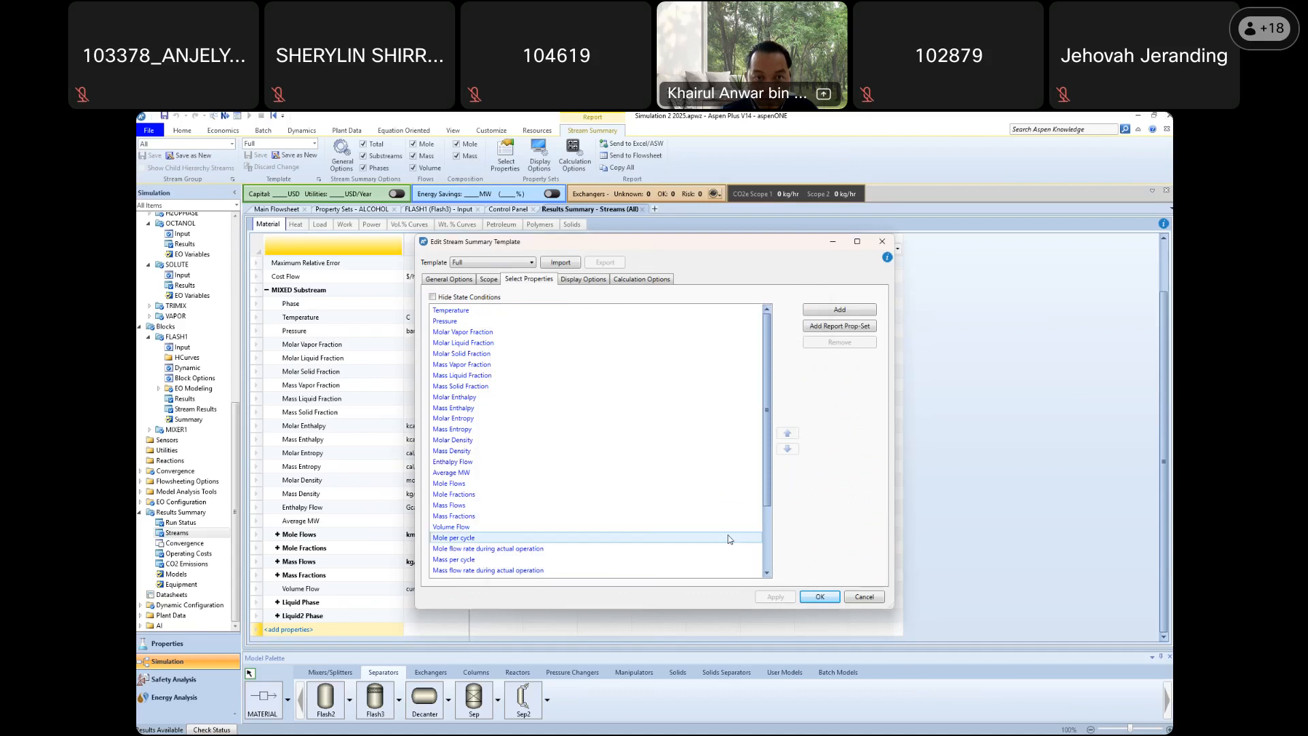
pyautogui.click(821, 597)
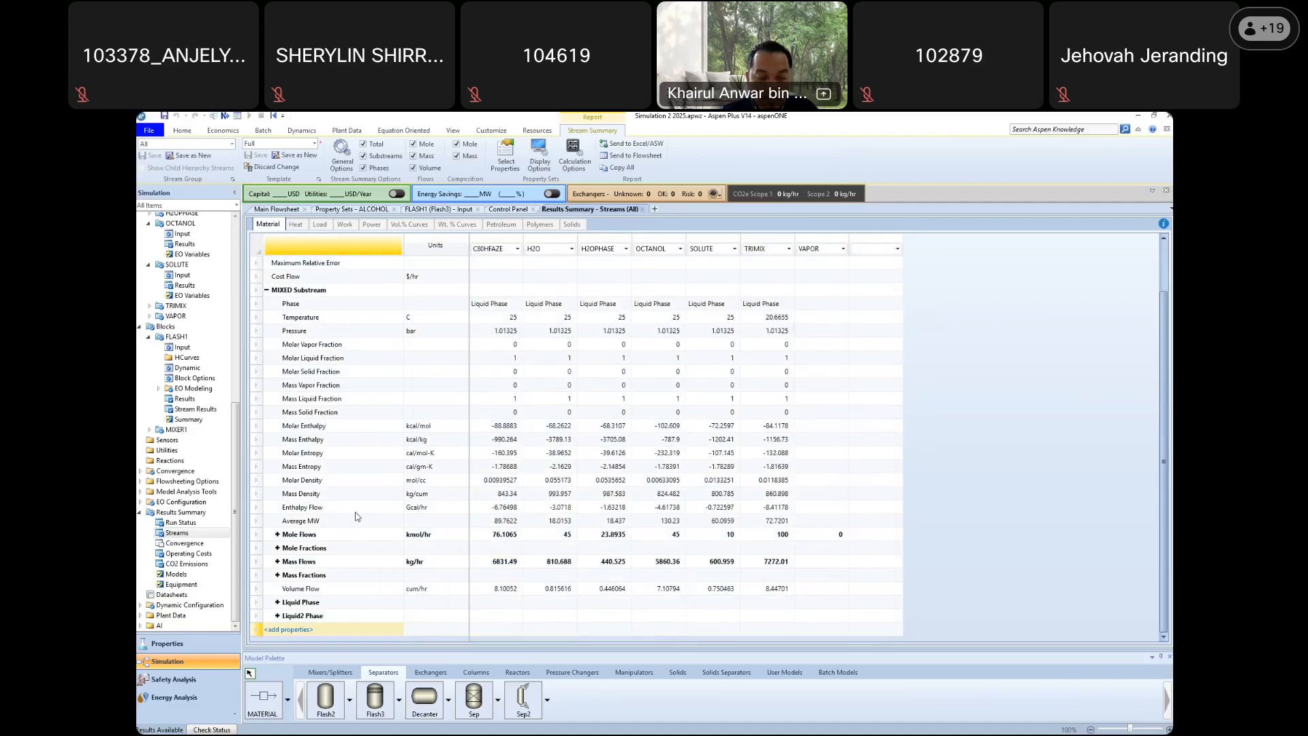
# Try adding (ALCOHOL) Mole concentration, components to the stream summary's selected properties a second time
pyautogui.scroll(2, 367, 510)
pyautogui.scroll(-2, 368, 510)
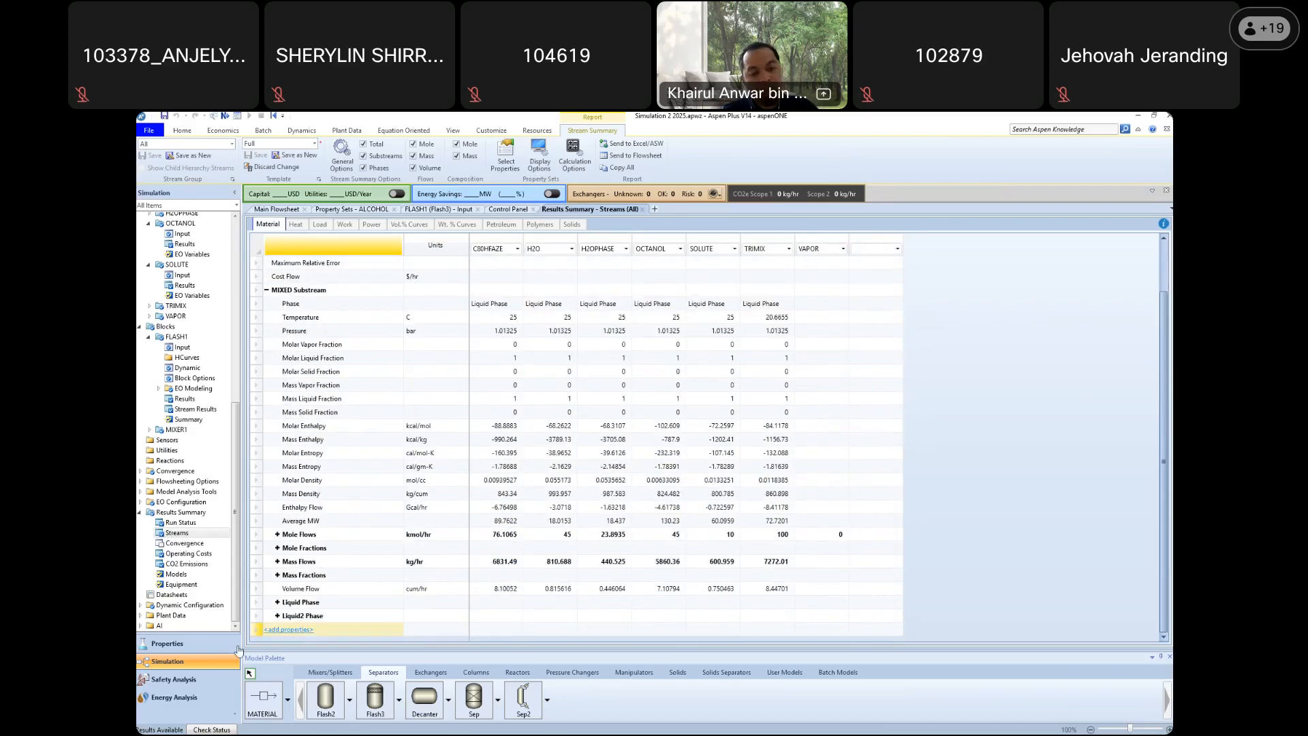
pyautogui.click(299, 631)
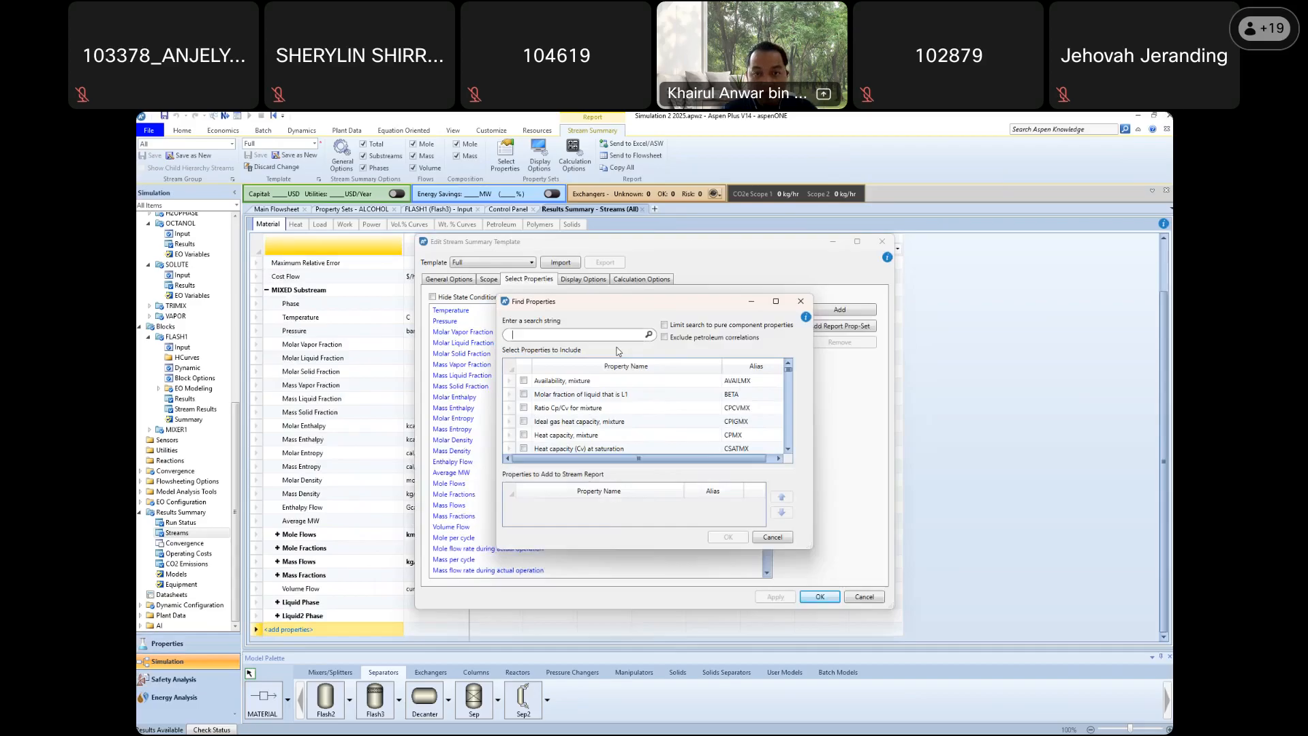
pyautogui.write('alco')
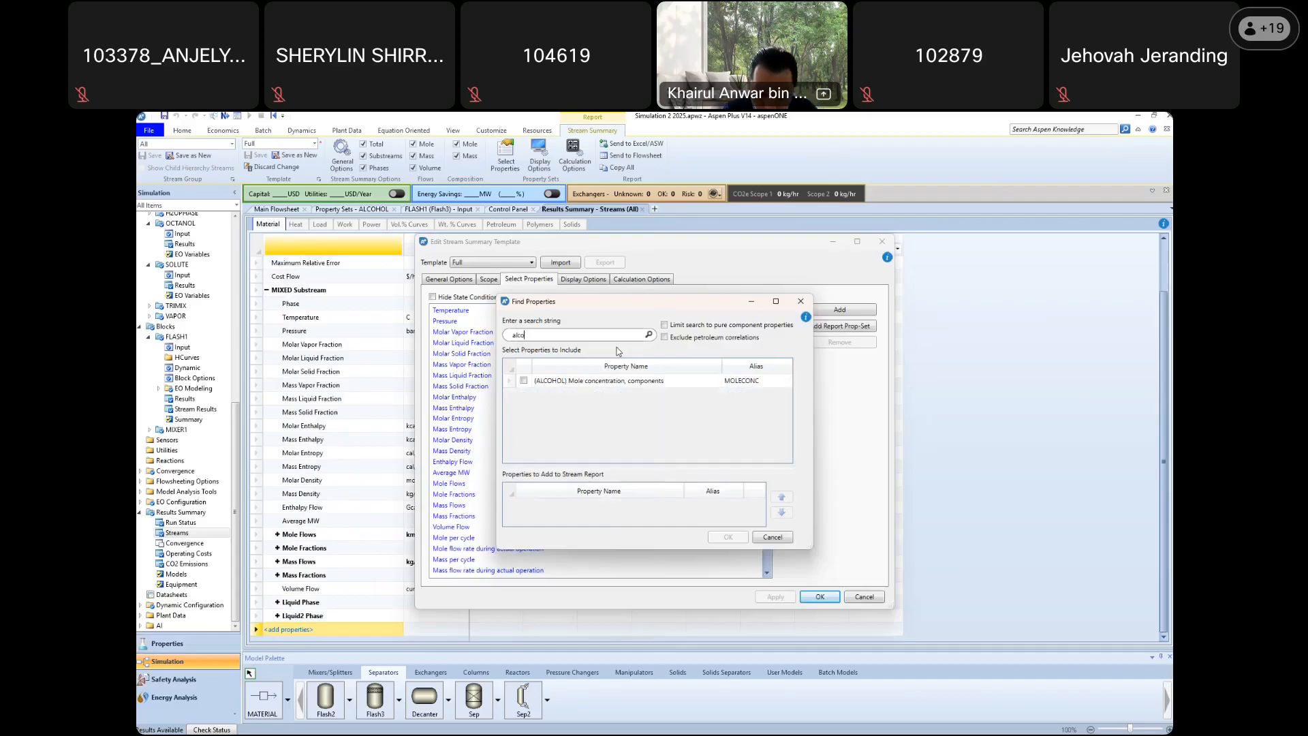
pyautogui.write('hol')
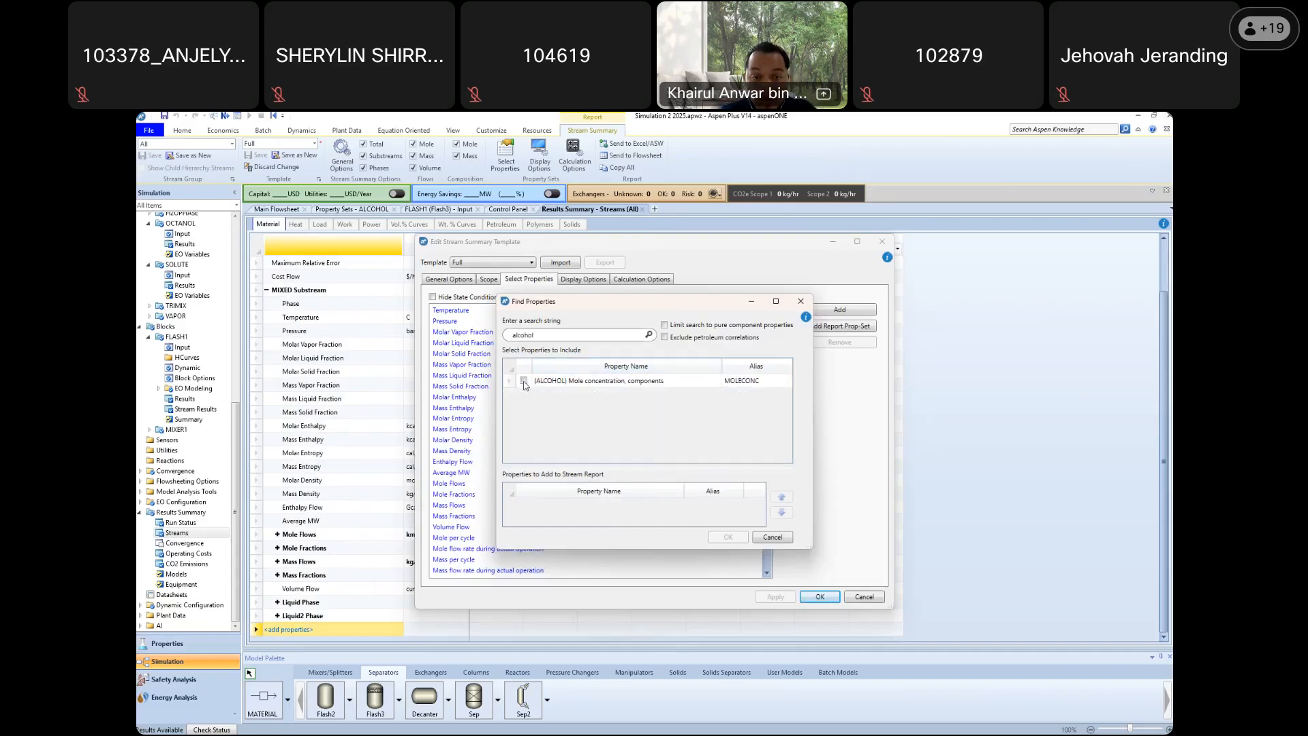
pyautogui.click(524, 382)
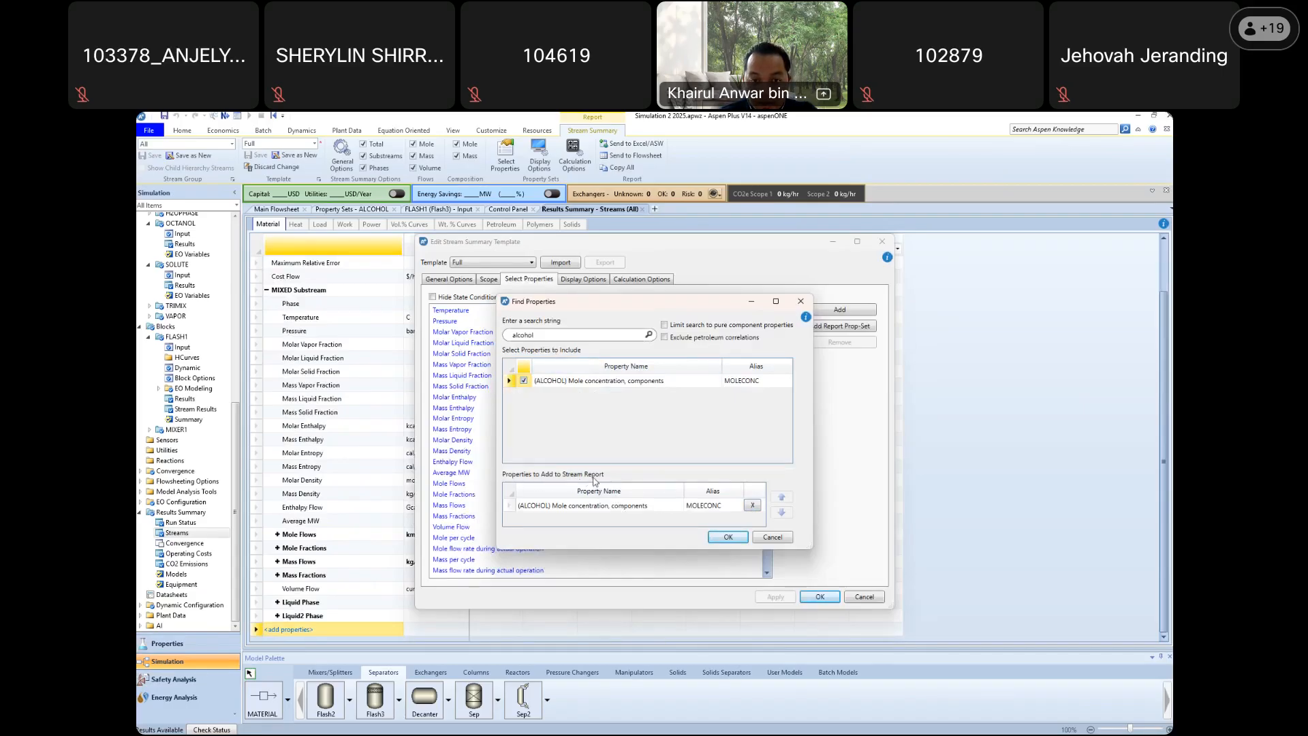
pyautogui.click(511, 508)
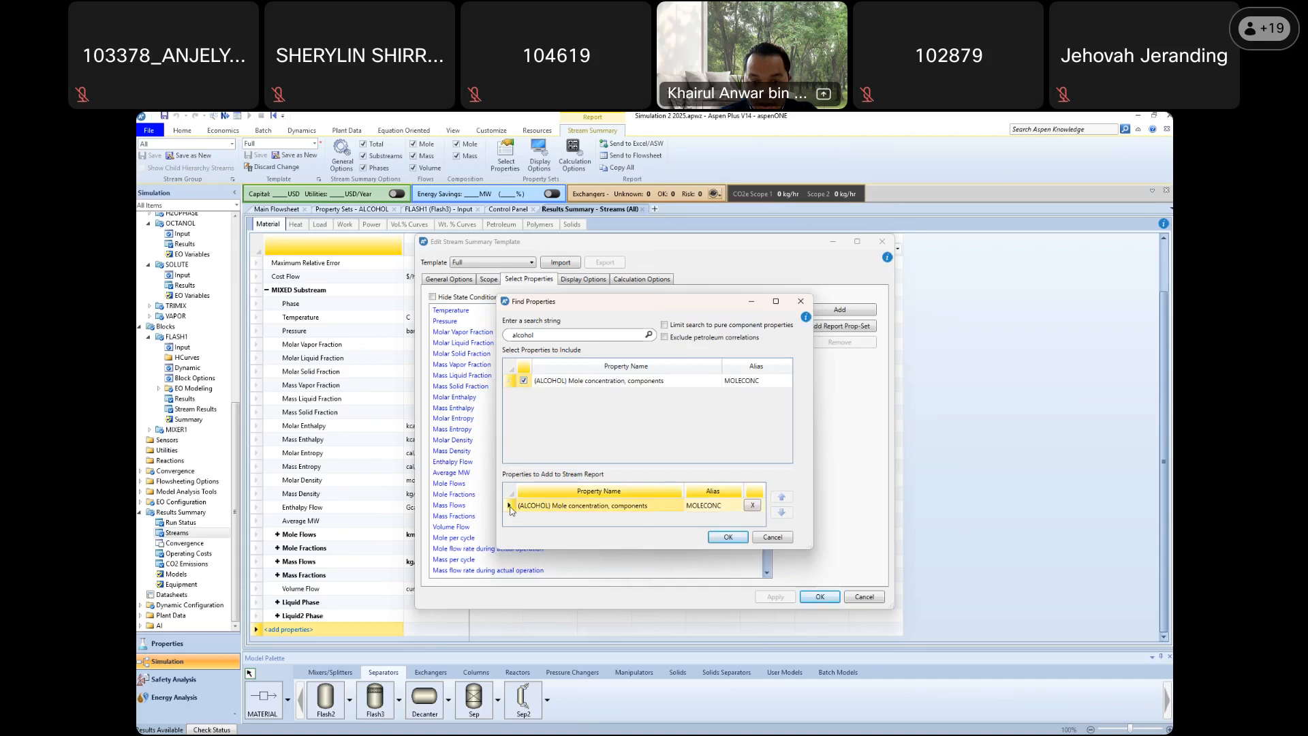
pyautogui.click(728, 538)
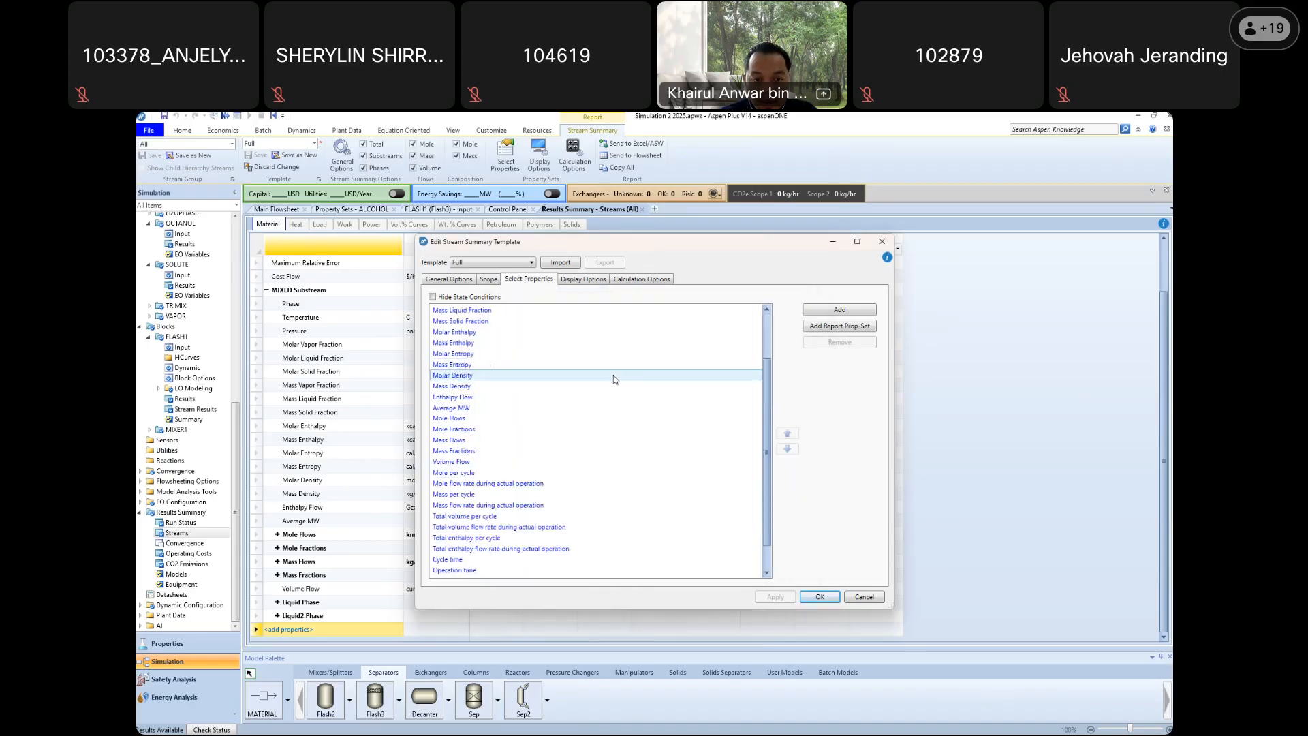
# Remove the duplicate (ALCOHOL) Mole concentration, components entry from the selected properties of the stream summary template
pyautogui.click(538, 570)
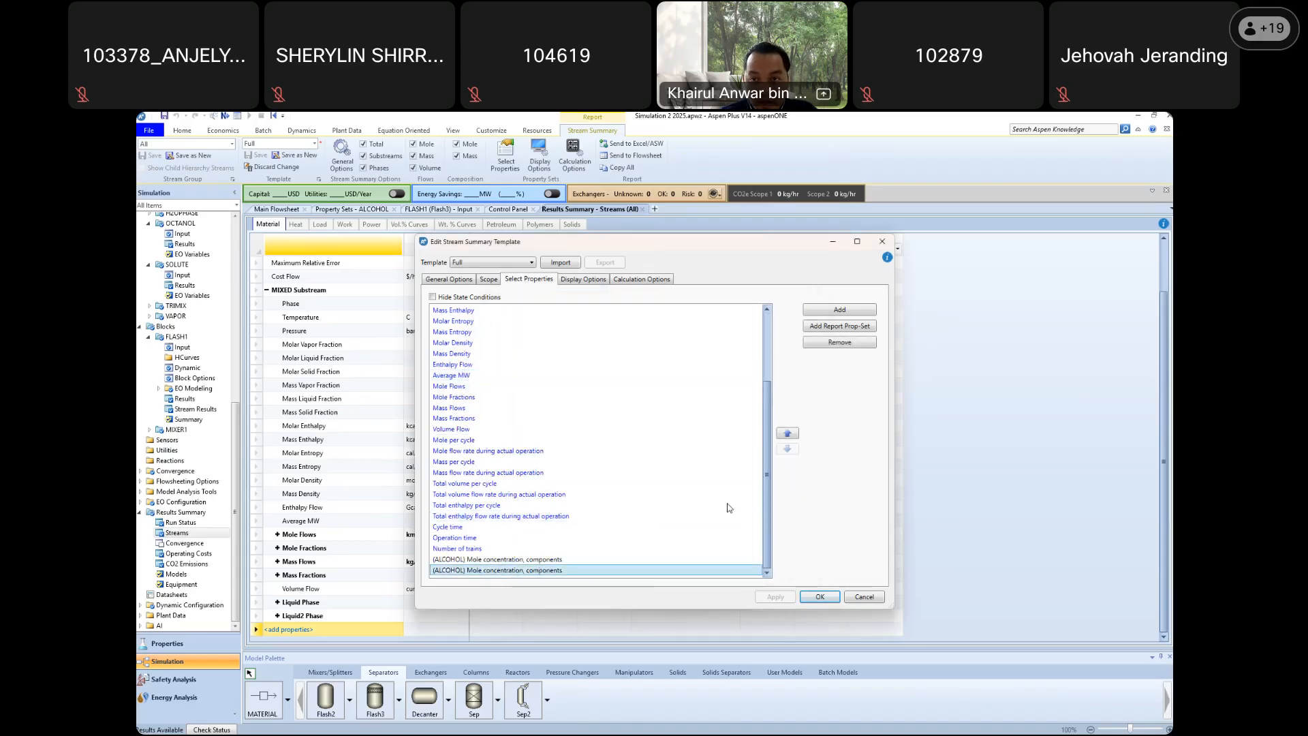
pyautogui.click(848, 343)
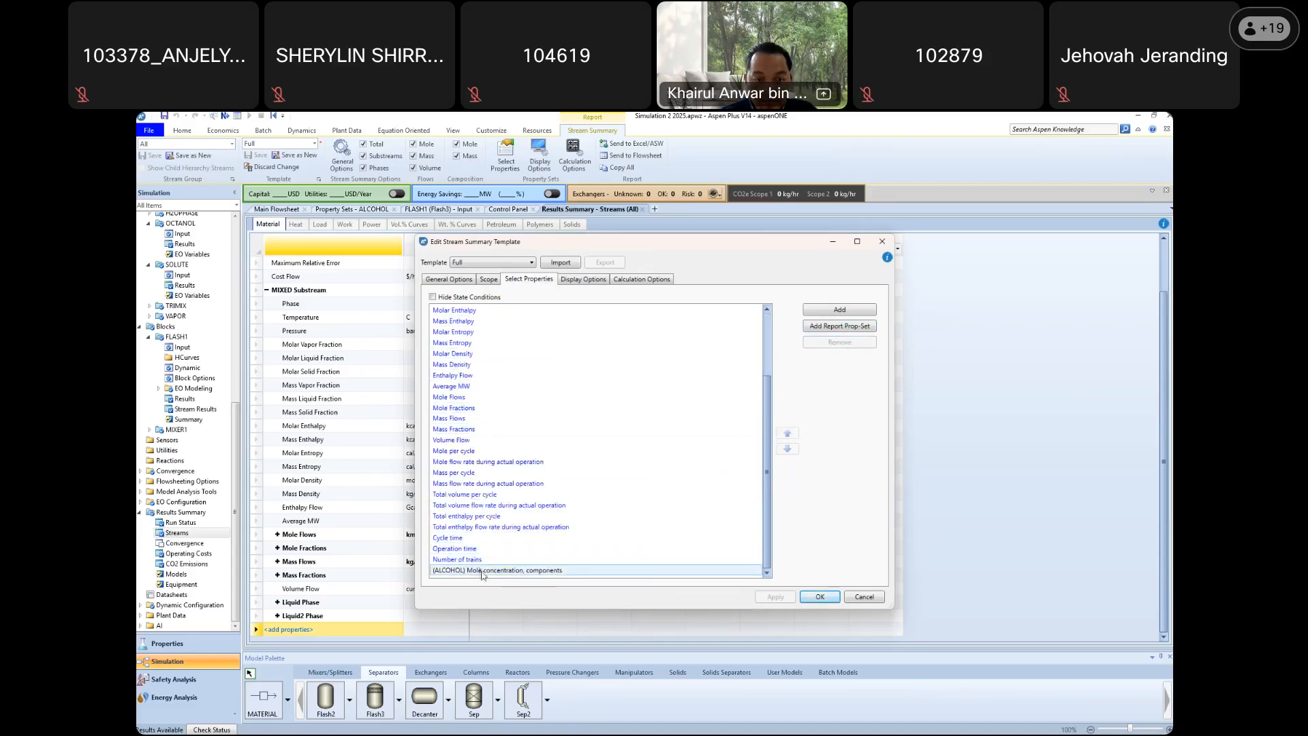
# Keep the Full template and apply the stream summary template with (ALCOHOL) Mole concentration, components
pyautogui.moveTo(483, 576)
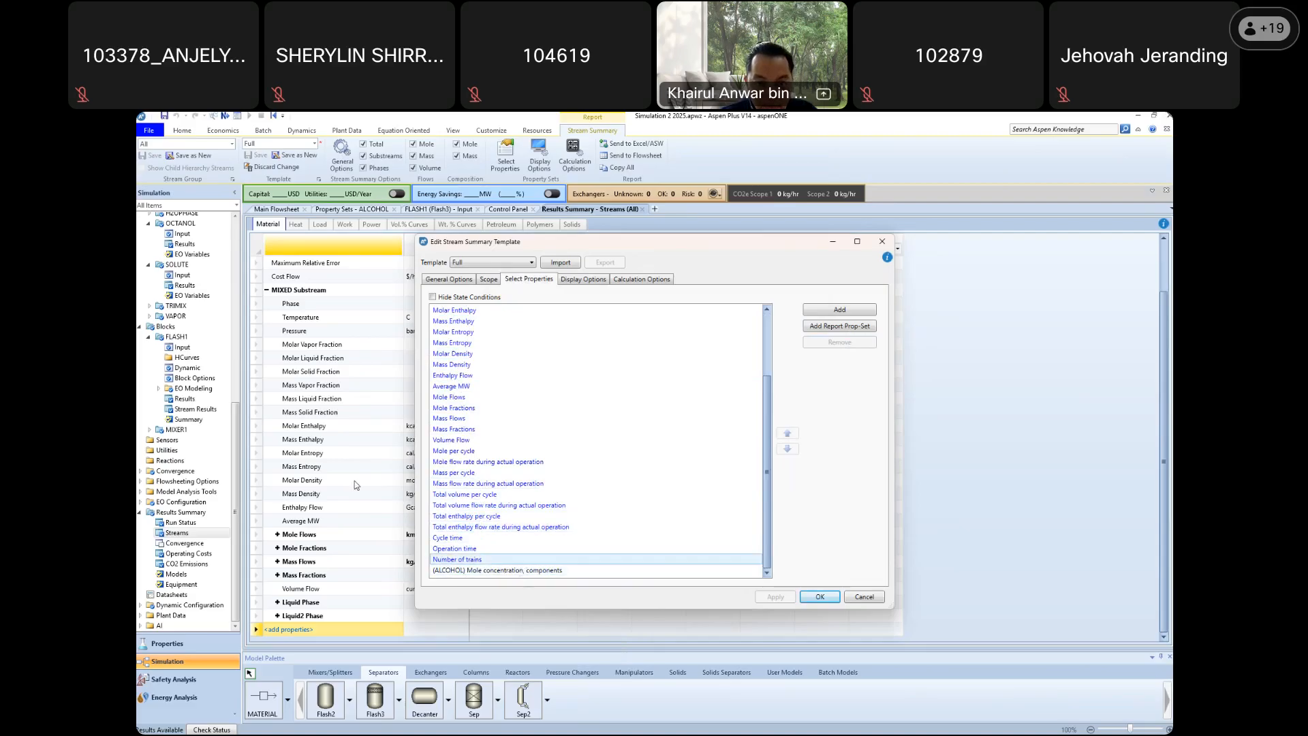
pyautogui.click(531, 263)
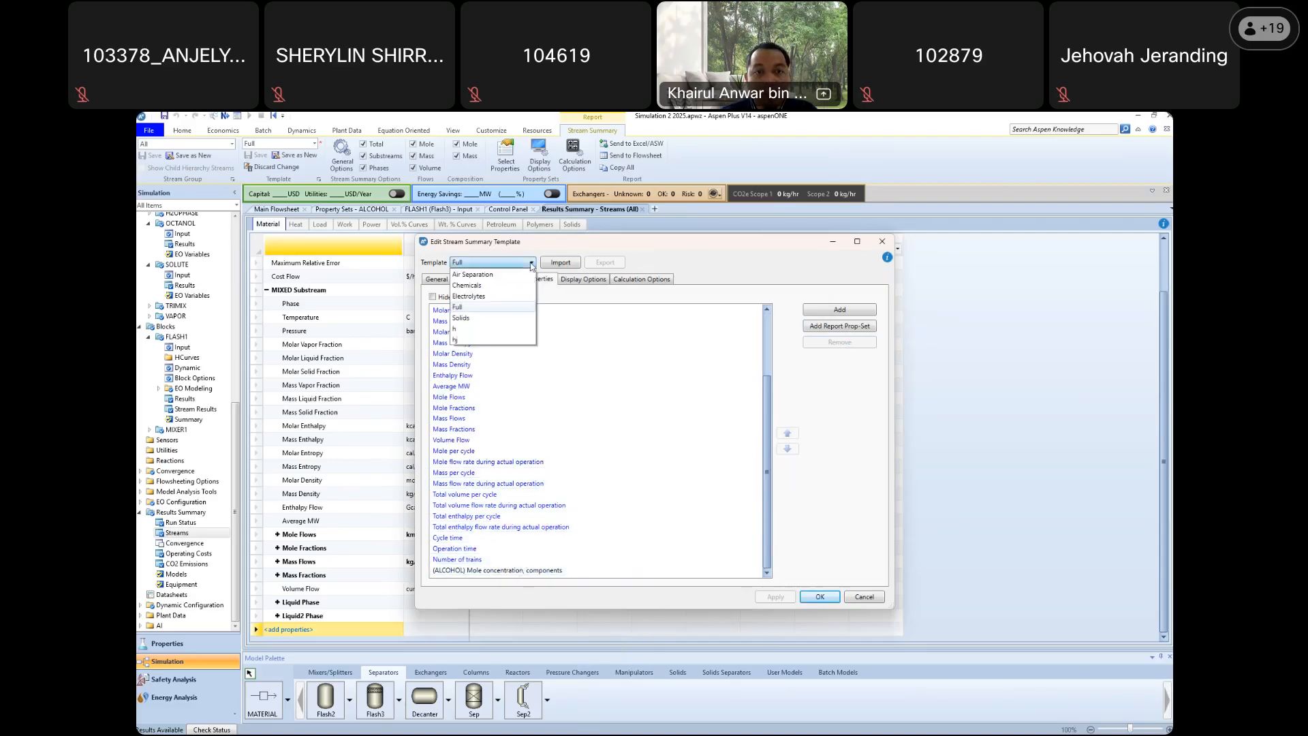
pyautogui.click(691, 263)
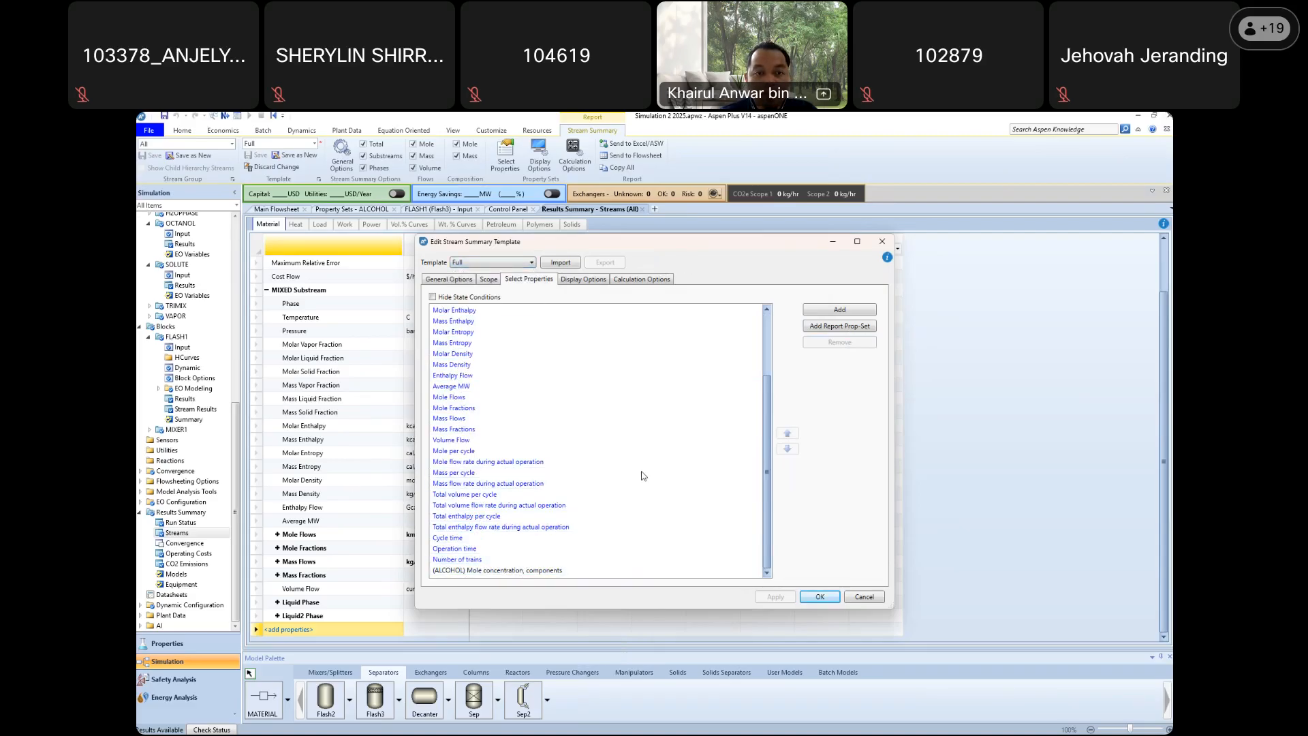
pyautogui.click(820, 597)
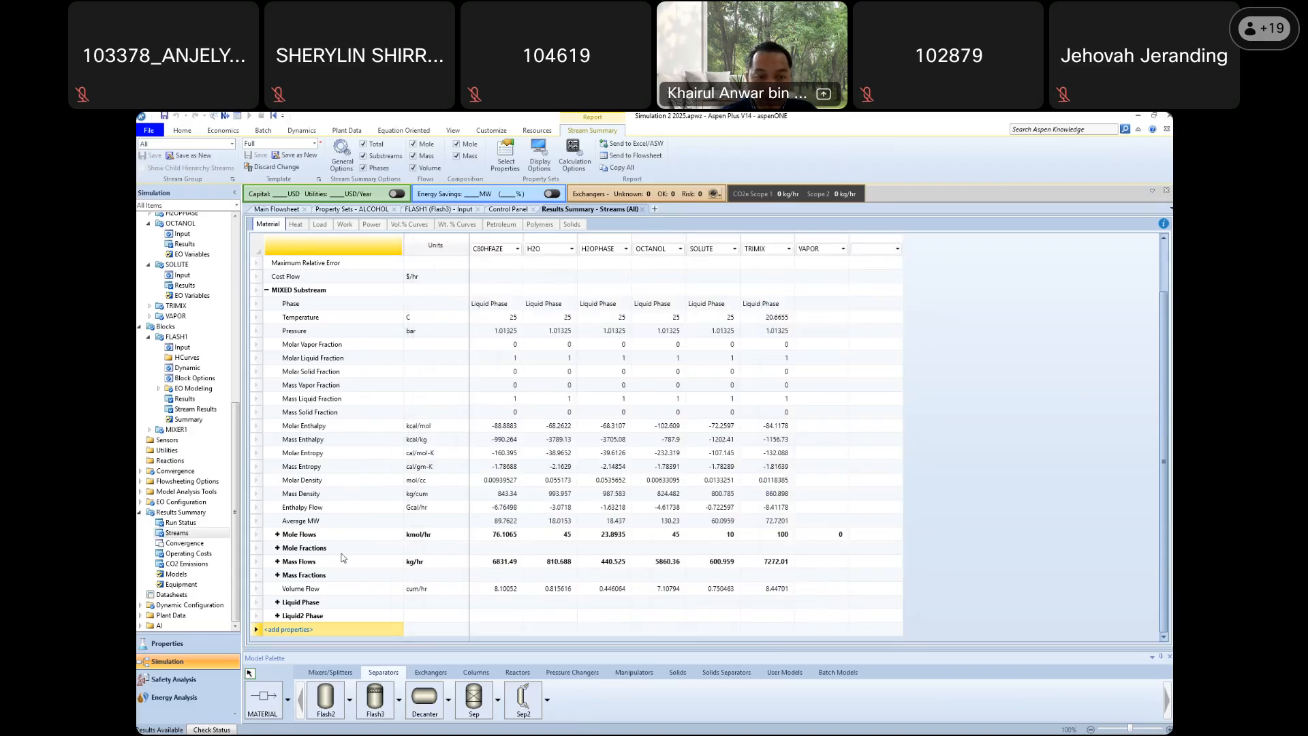
pyautogui.scroll(2, 343, 563)
pyautogui.scroll(-2, 347, 564)
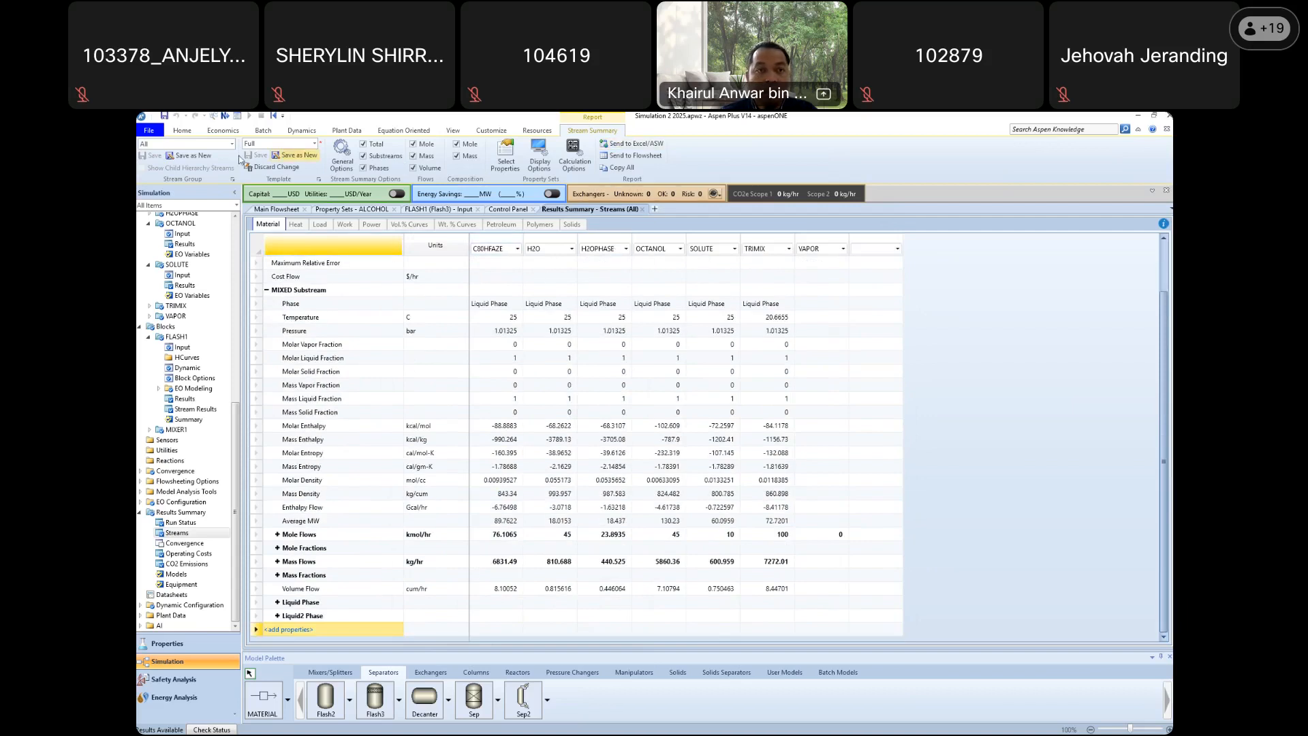
# Reinitialize the whole simulation and rerun it to refresh the stream results
pyautogui.click(183, 134)
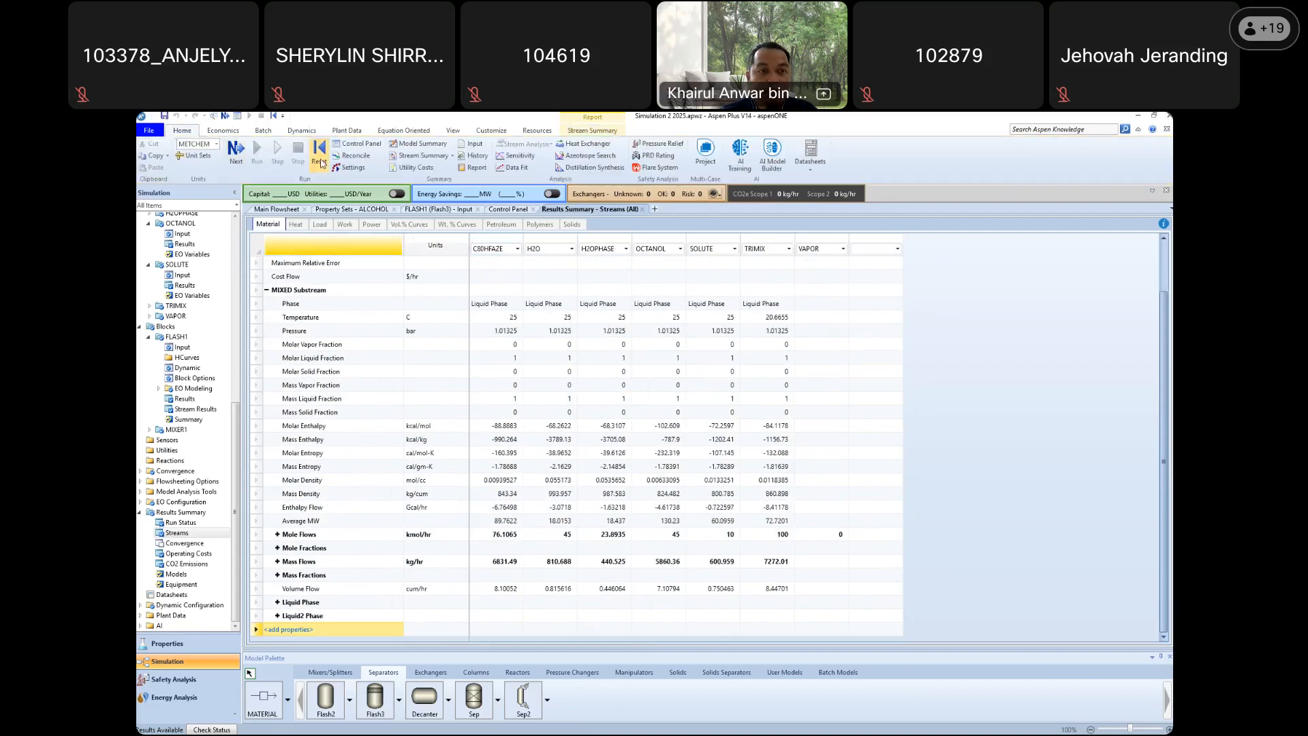
pyautogui.click(603, 456)
pyautogui.click(718, 441)
pyautogui.click(257, 151)
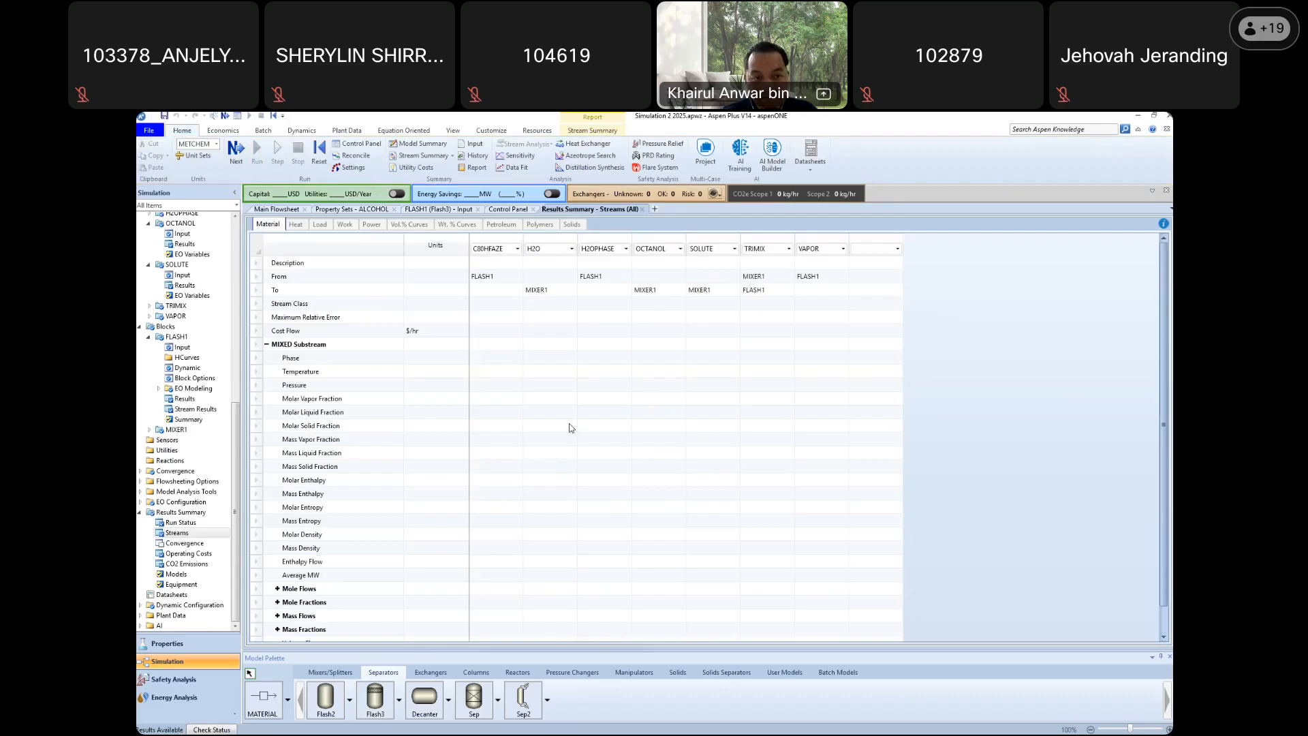
pyautogui.scroll(-2, 475, 429)
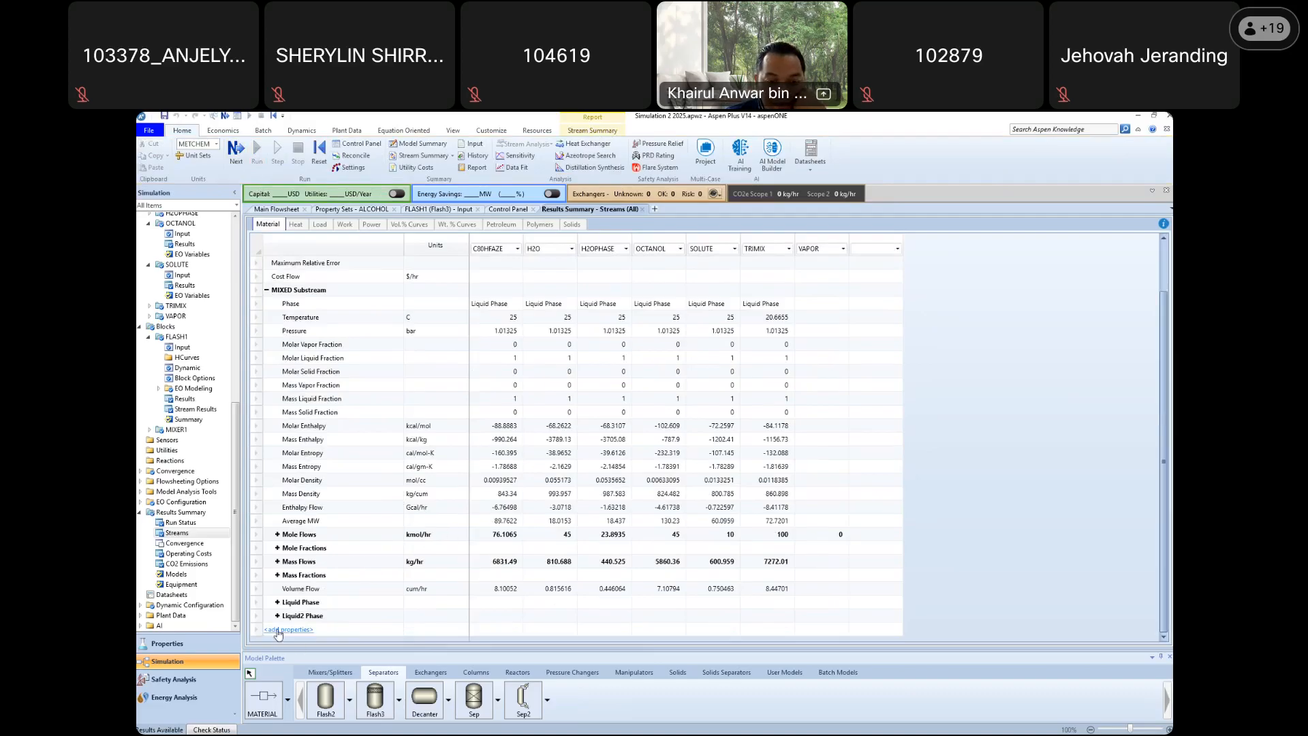
# Reopen the stream summary template's selected properties, dismissing the property search, and go to the (ALCOHOL) entry
pyautogui.click(289, 629)
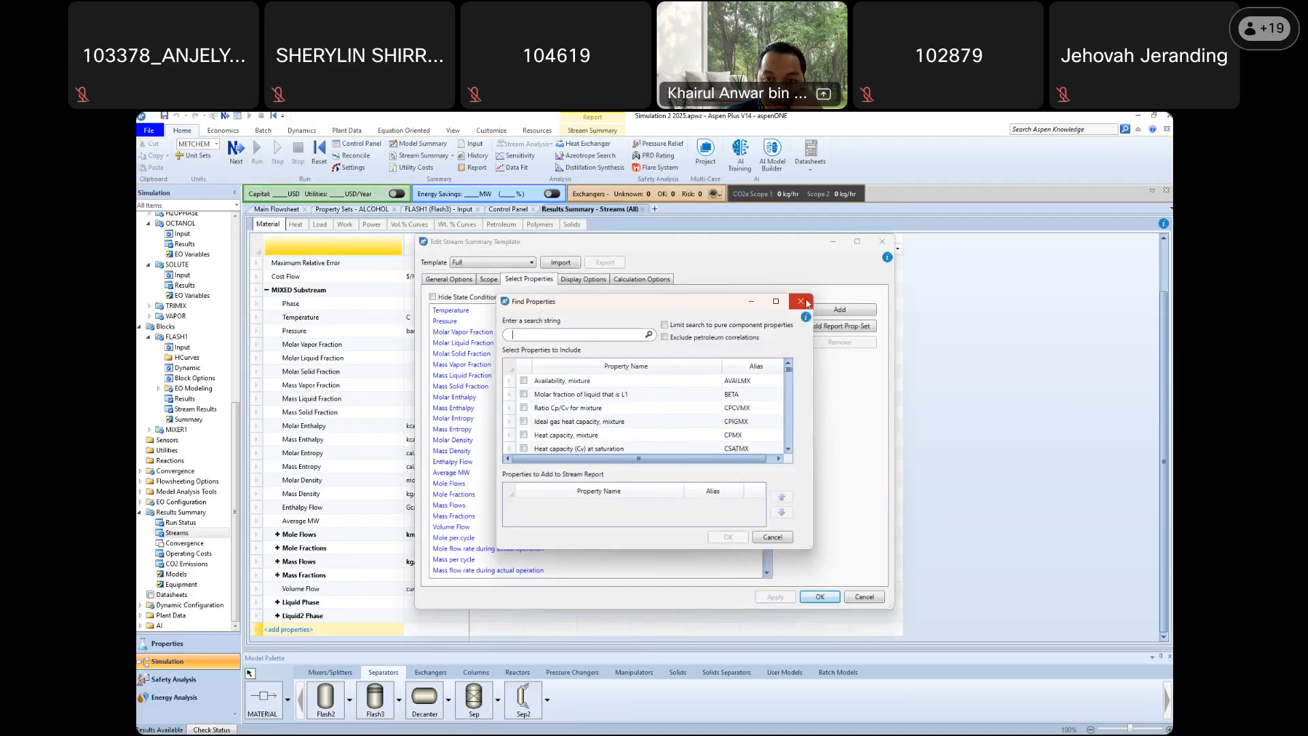
pyautogui.click(801, 302)
pyautogui.scroll(-4, 539, 436)
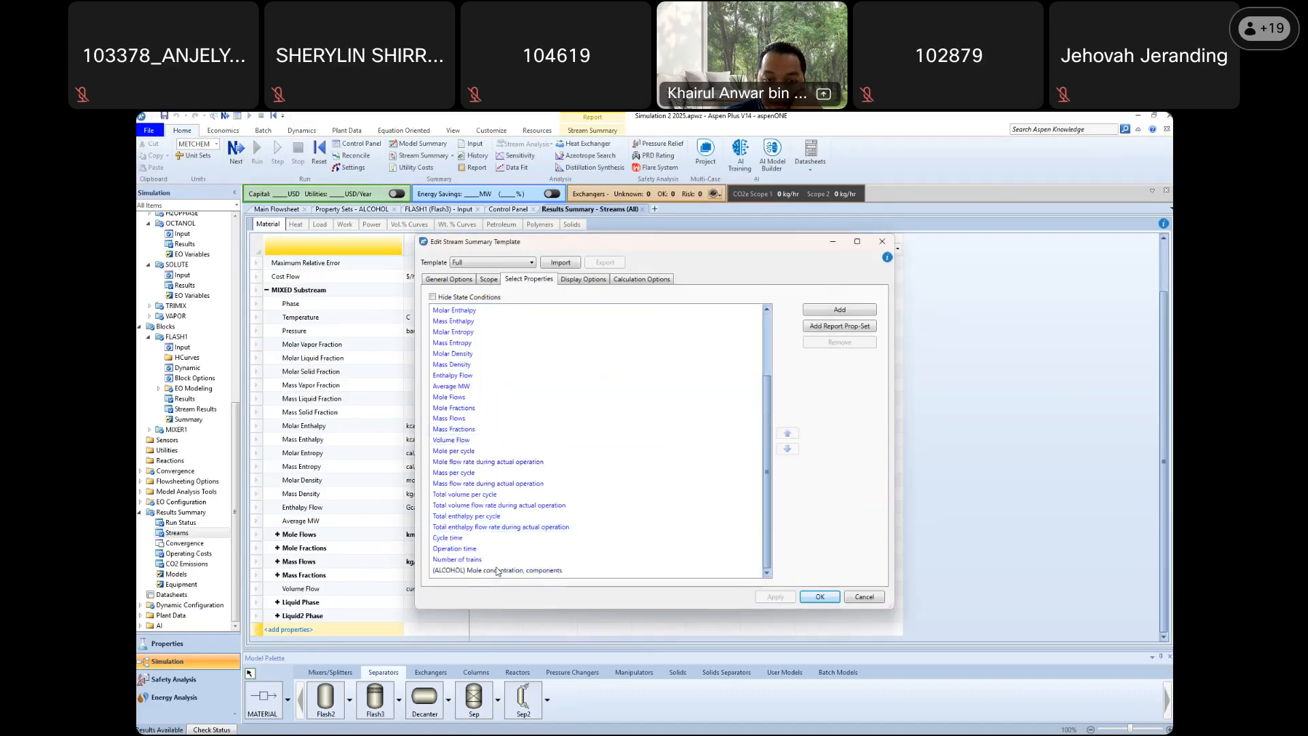
pyautogui.click(498, 571)
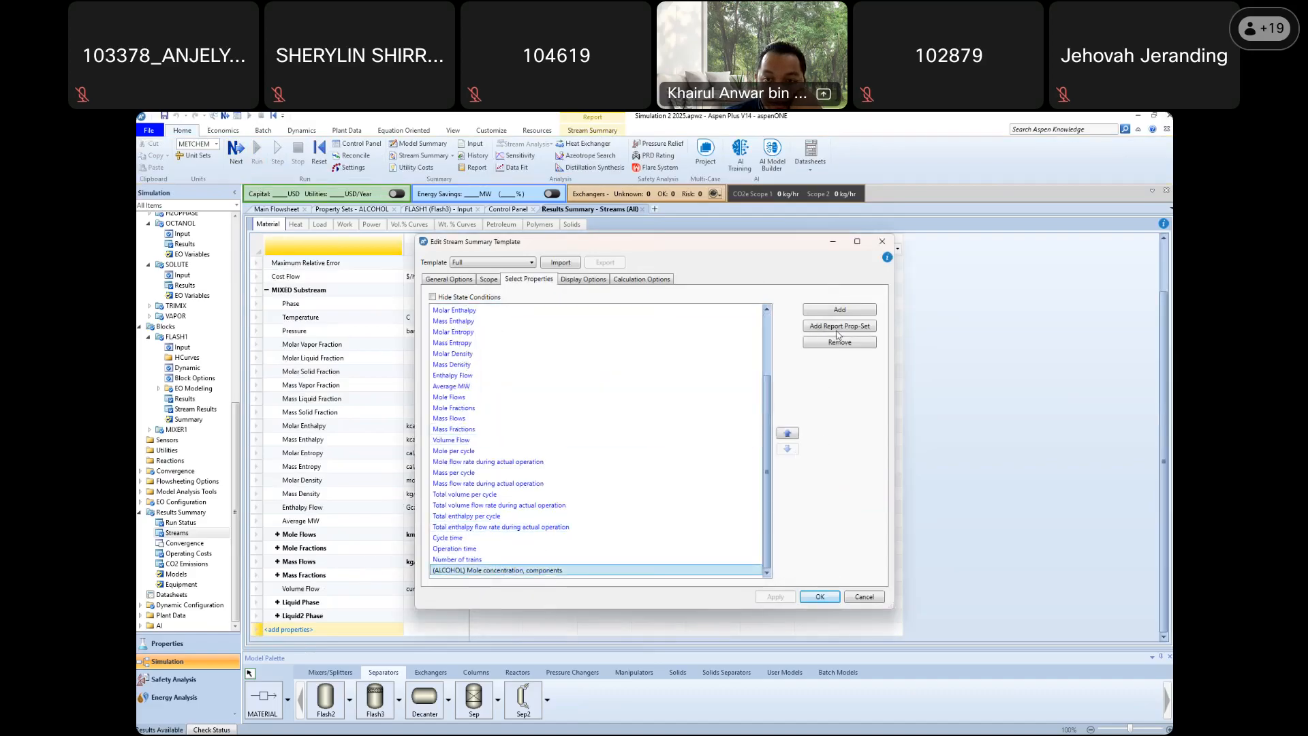
pyautogui.click(841, 310)
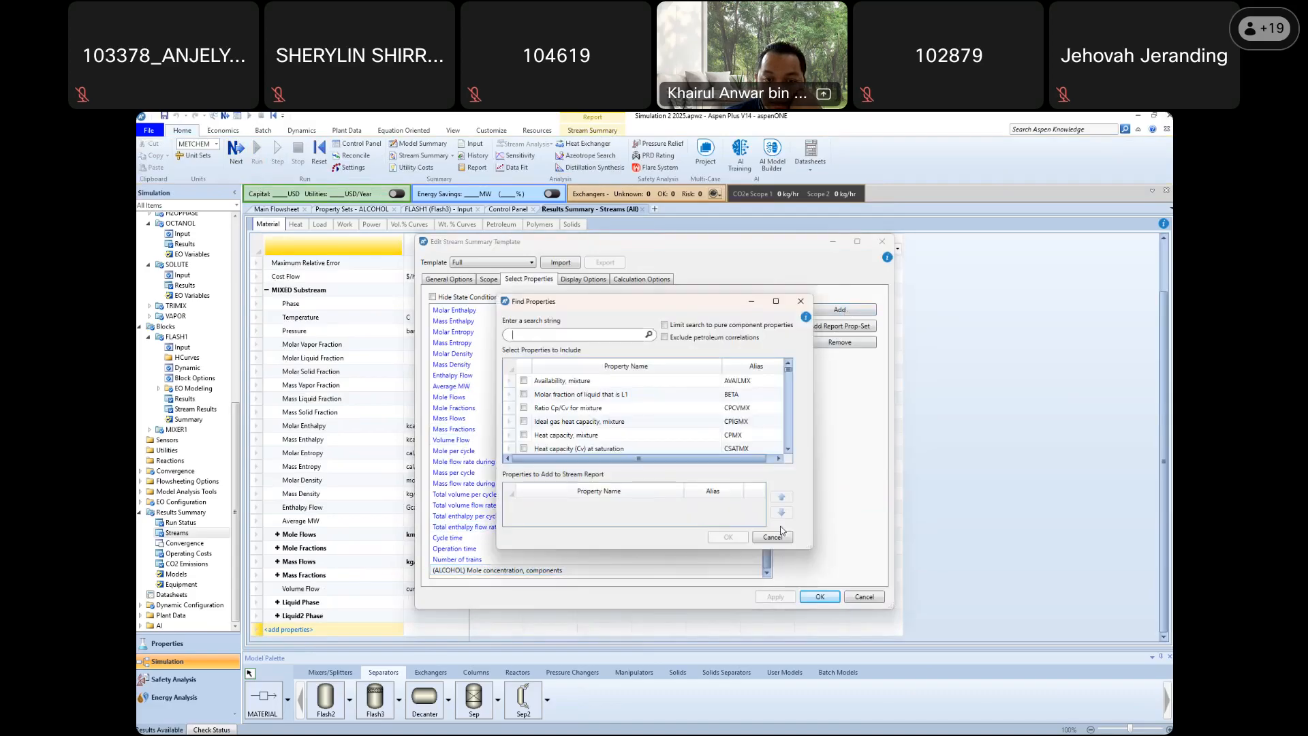
pyautogui.click(777, 536)
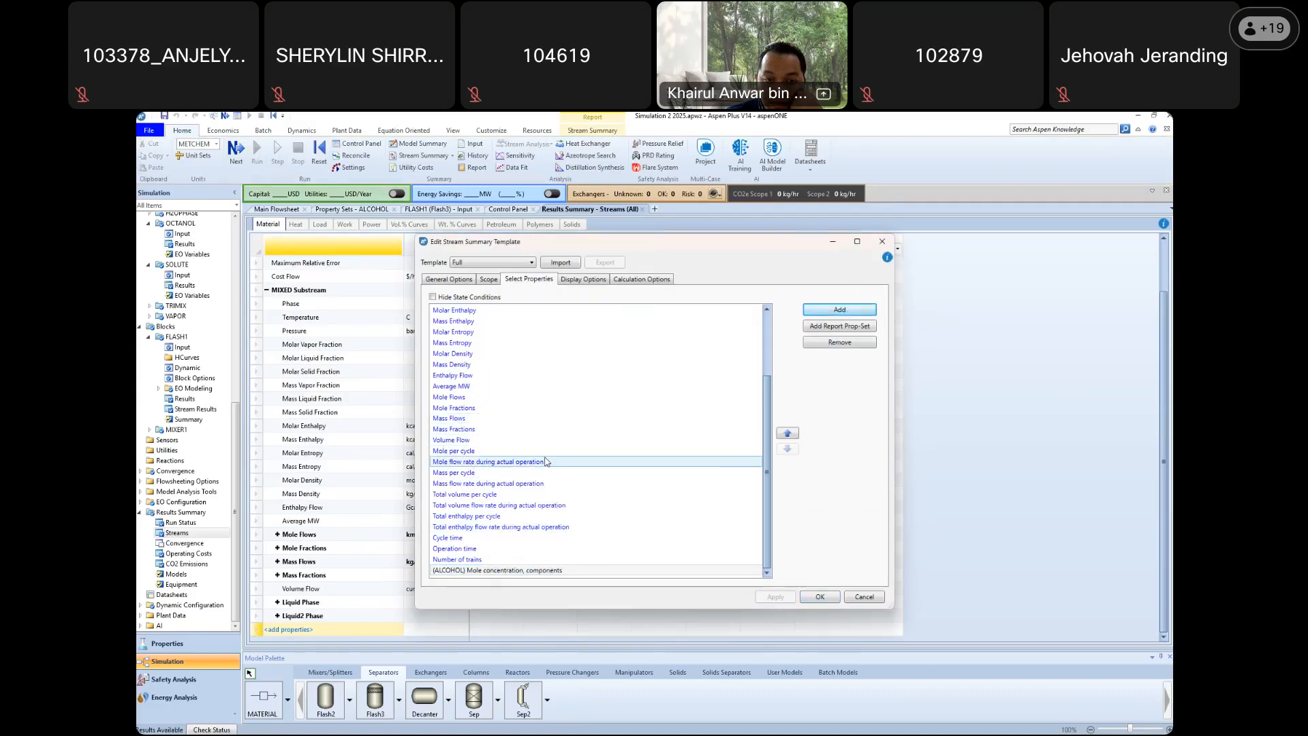
pyautogui.click(477, 429)
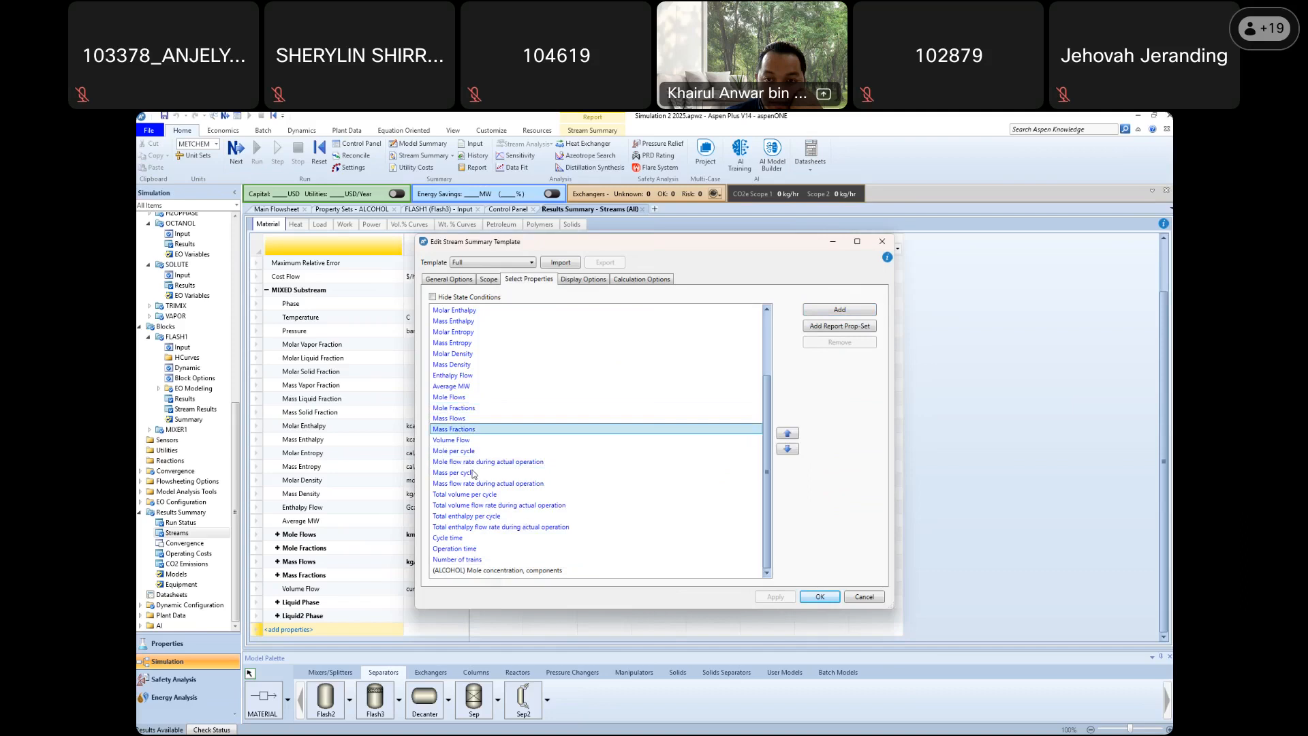
# Add the report property set's ALCOHOL_Mole concentration, components to the stream summary template and apply the template
pyautogui.click(514, 571)
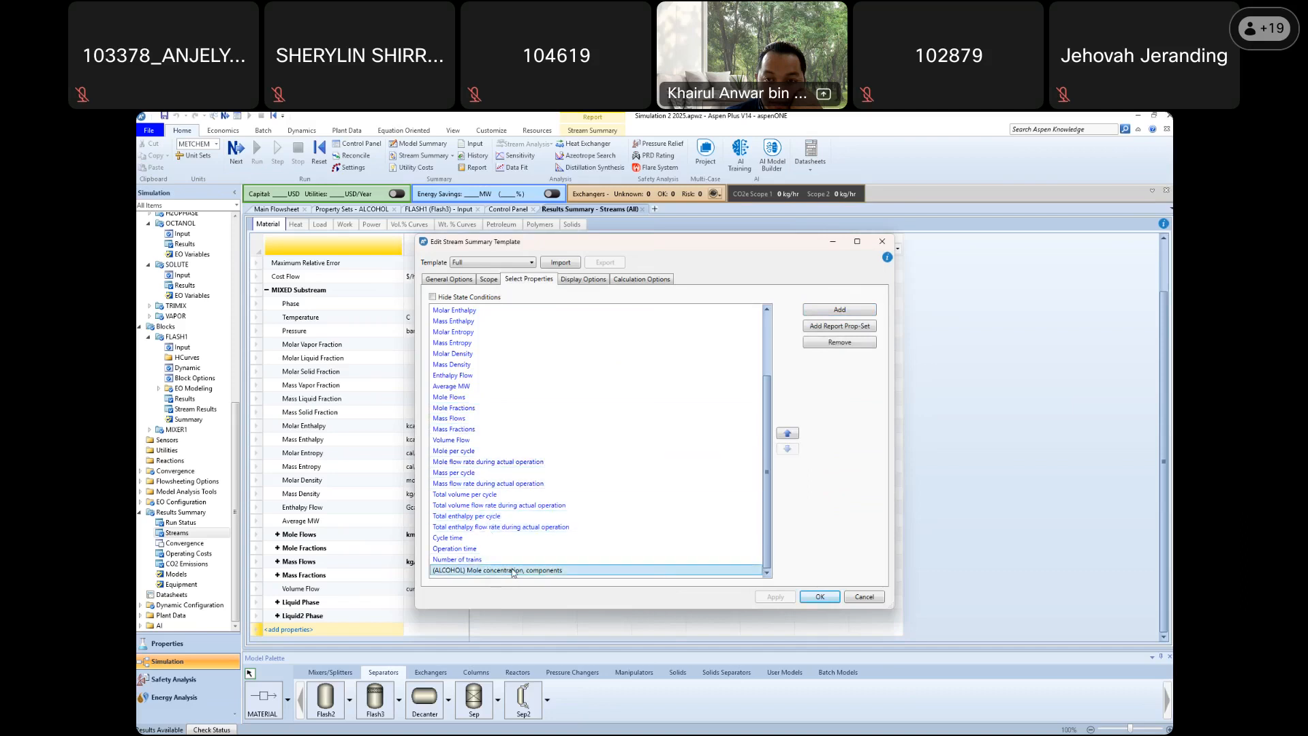
pyautogui.click(857, 330)
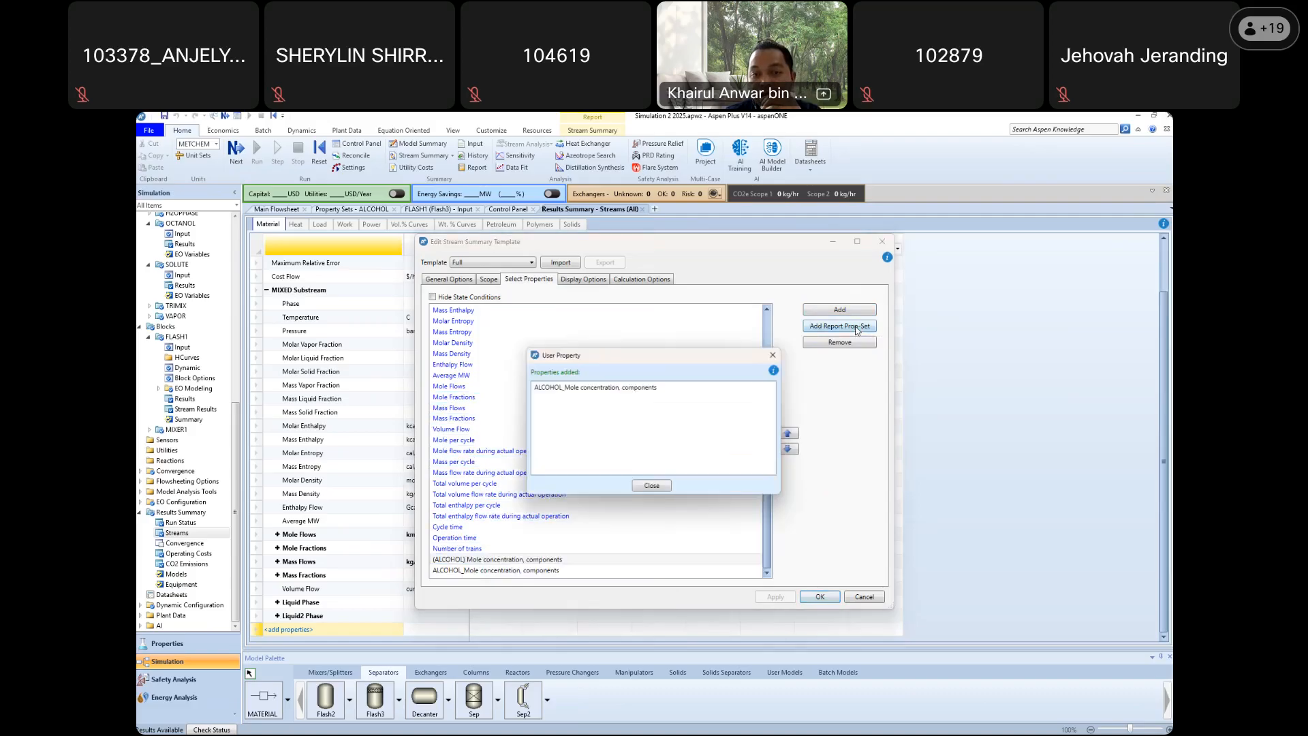
pyautogui.click(618, 389)
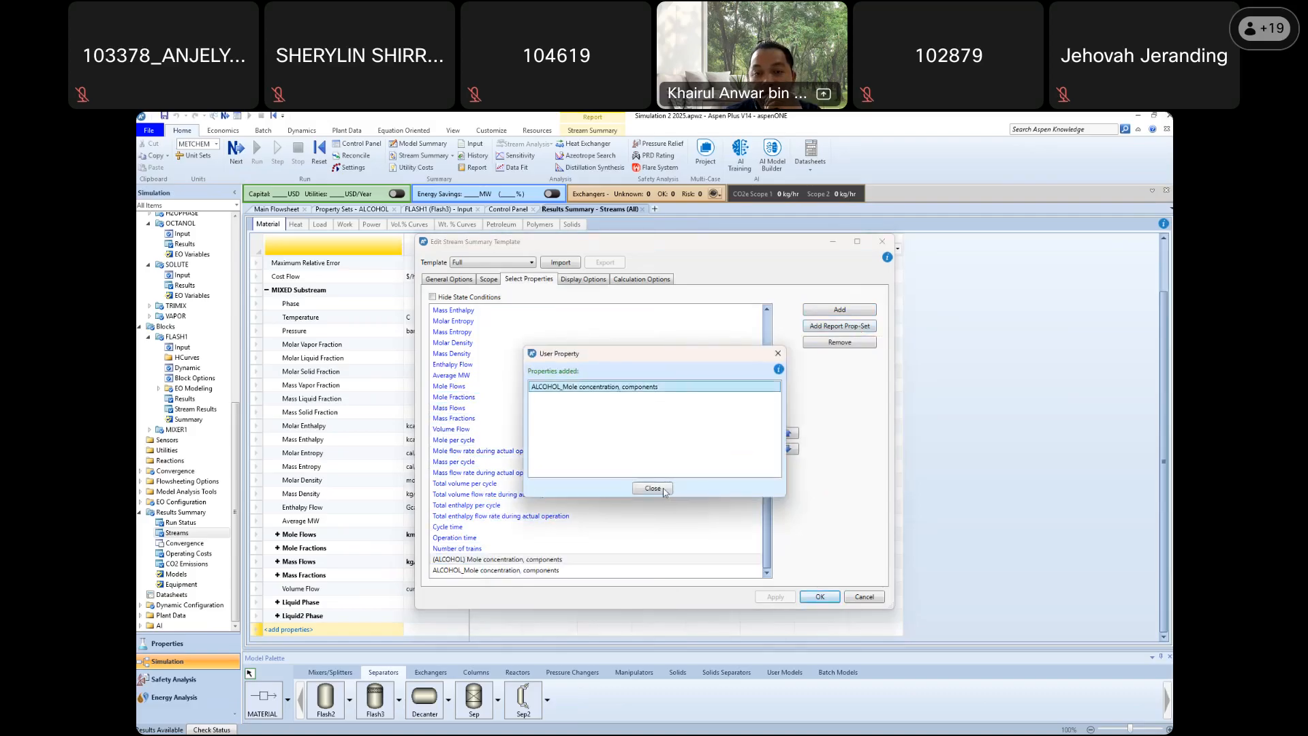
pyautogui.click(653, 489)
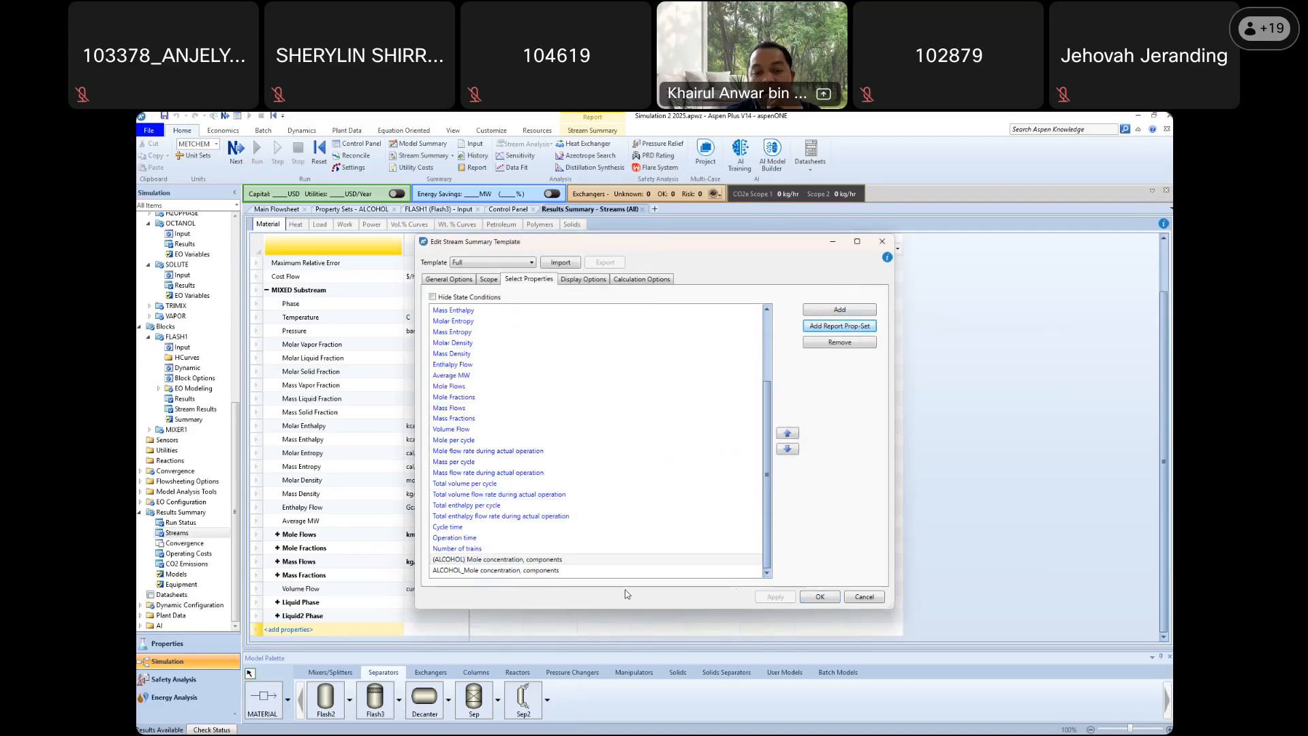
pyautogui.click(560, 561)
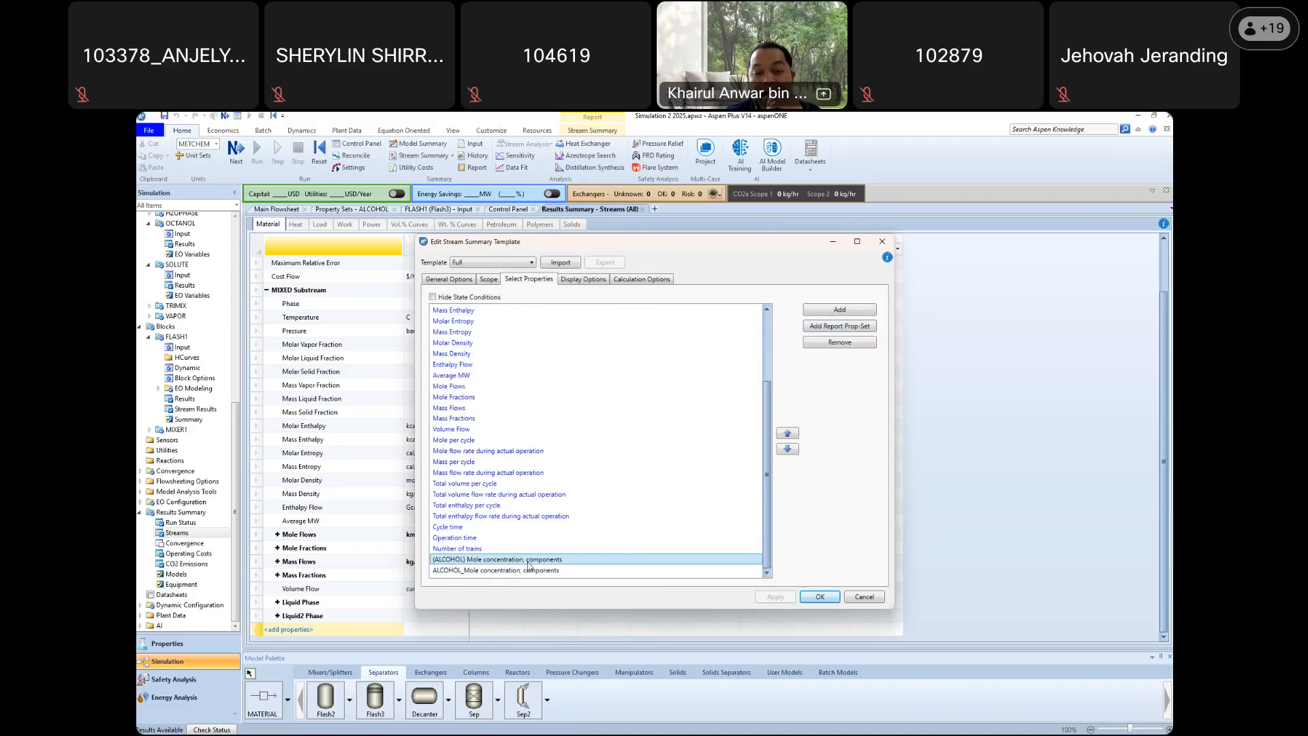
pyautogui.scroll(3, 588, 495)
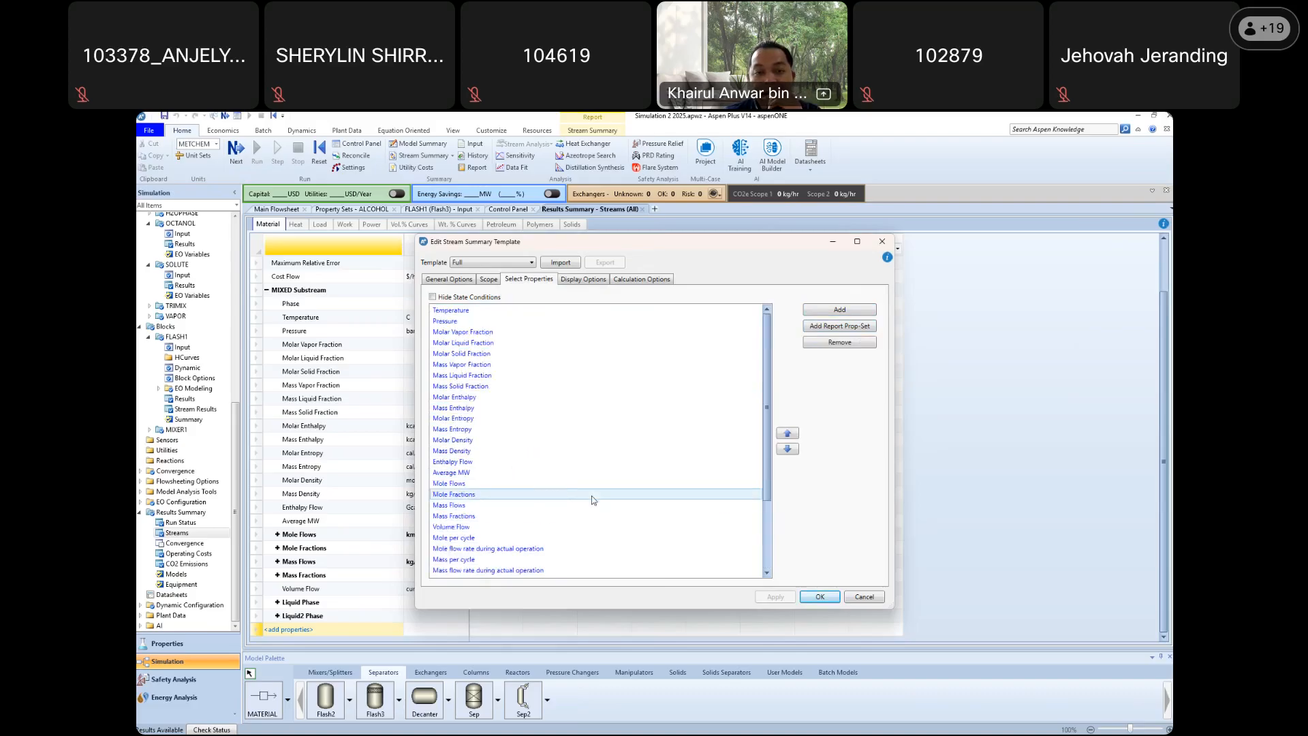
pyautogui.scroll(-3, 501, 481)
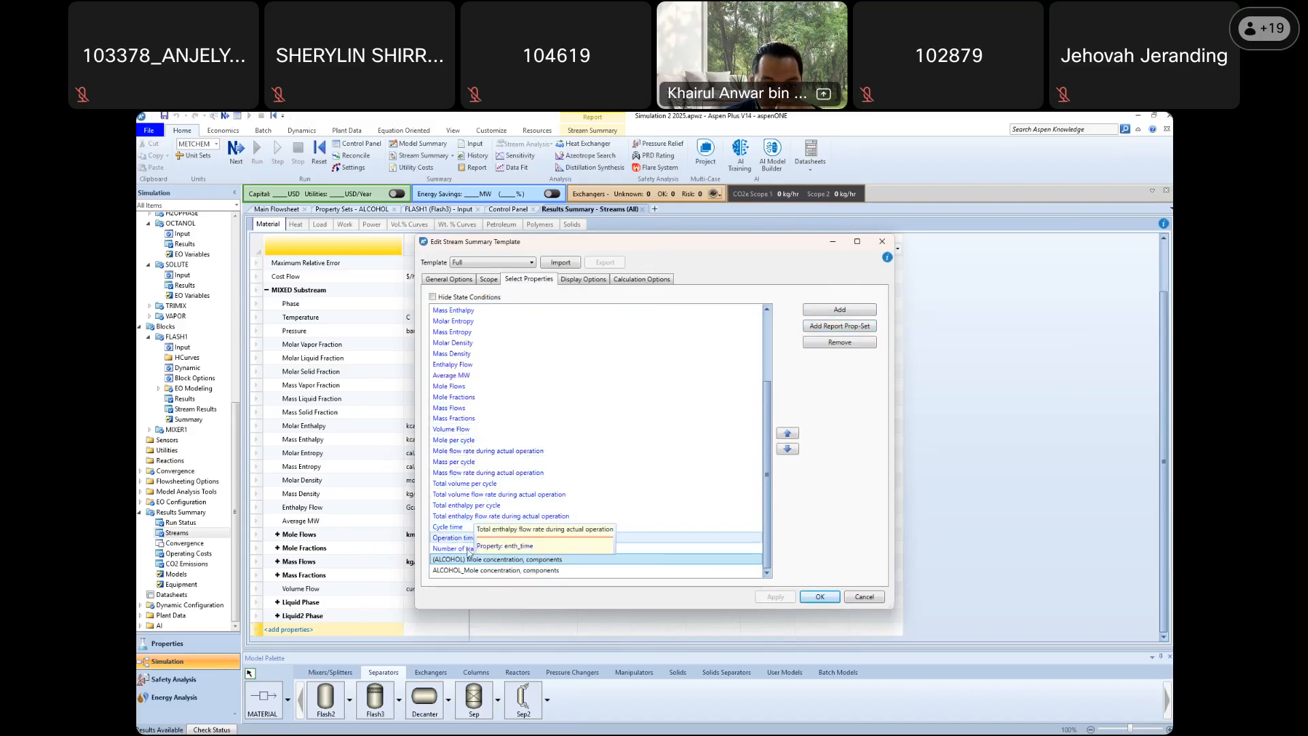
pyautogui.click(821, 597)
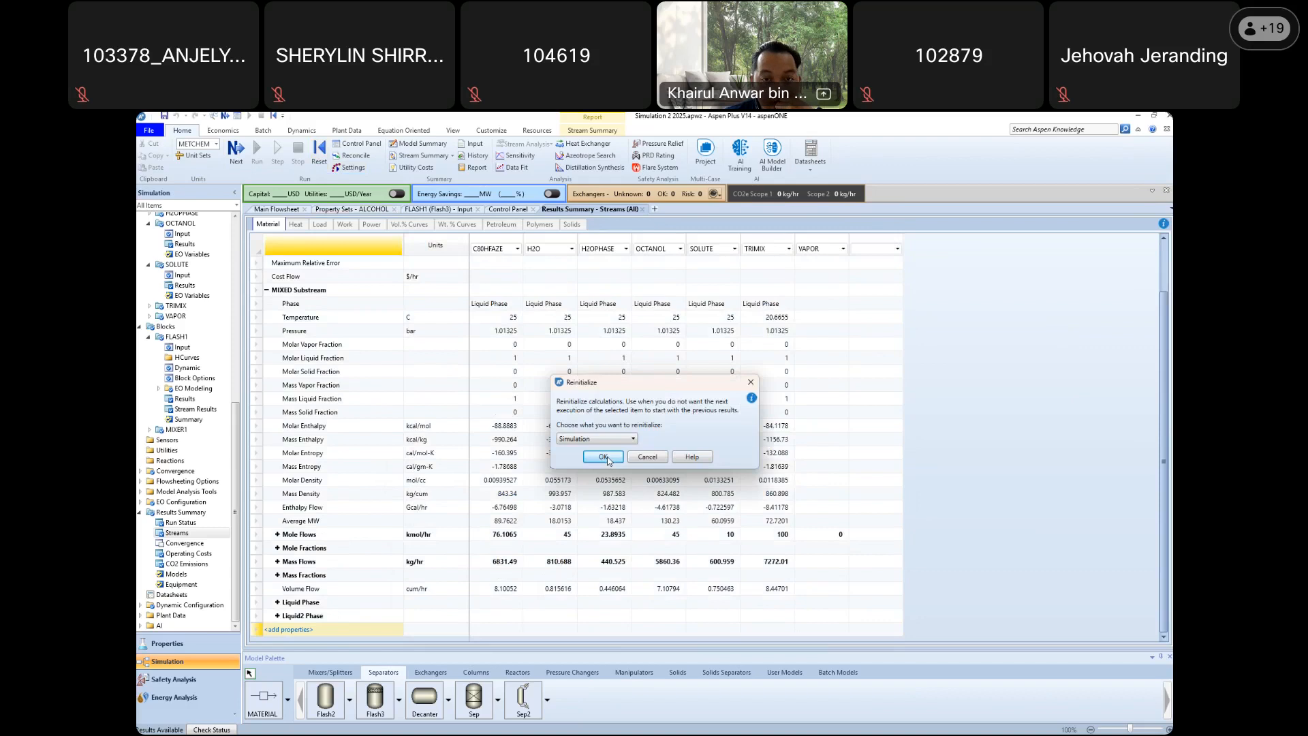
# Reinitialize the simulation and run it again with the report property set included in the stream summary
pyautogui.click(605, 456)
pyautogui.click(718, 442)
pyautogui.click(257, 151)
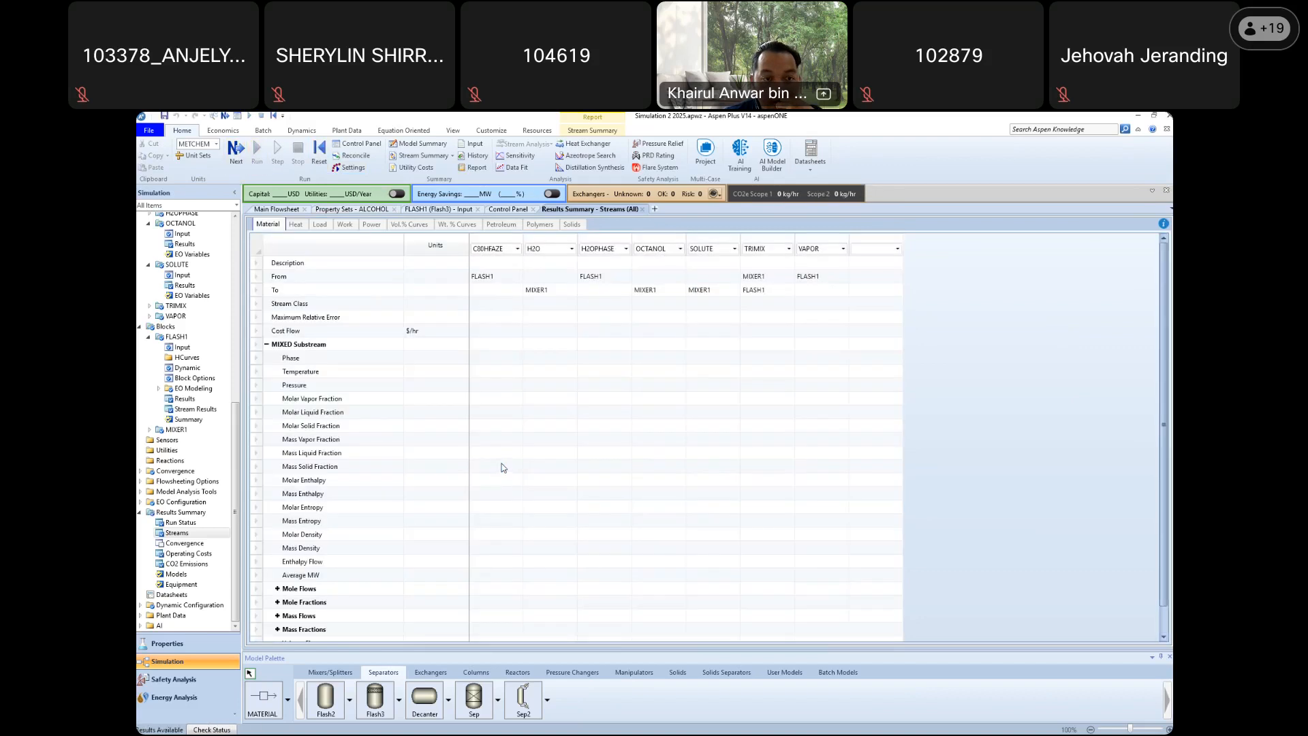
pyautogui.scroll(-2, 395, 514)
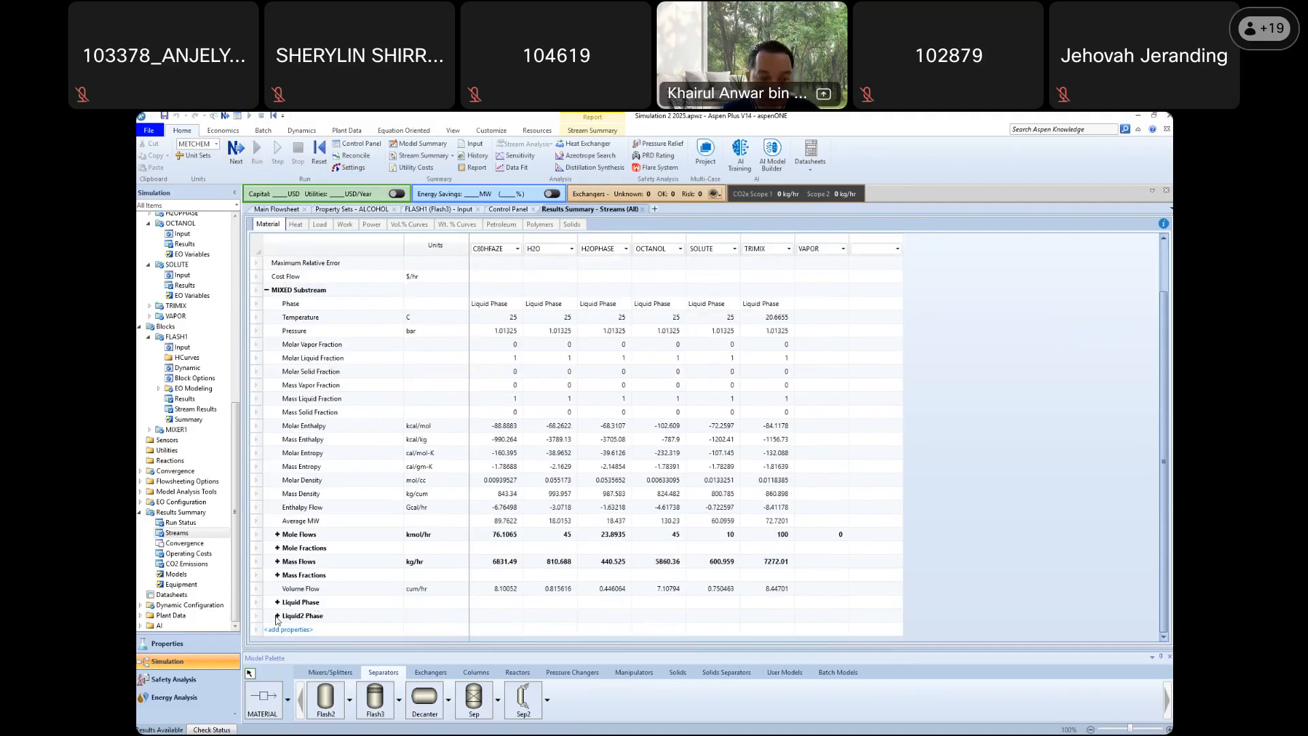
# Expand the Mole Fractions and Mole Flows groups to view the component values of every stream
pyautogui.click(277, 548)
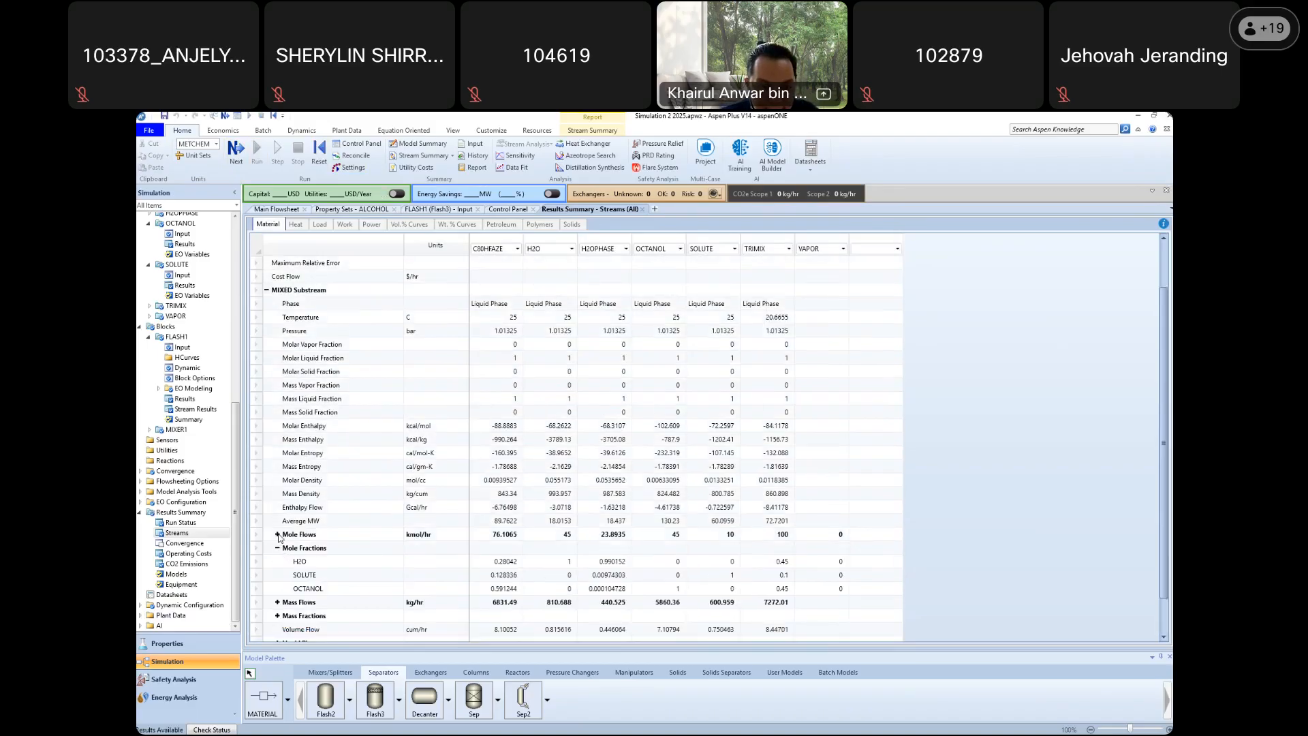
pyautogui.click(277, 535)
pyautogui.scroll(-2, 278, 536)
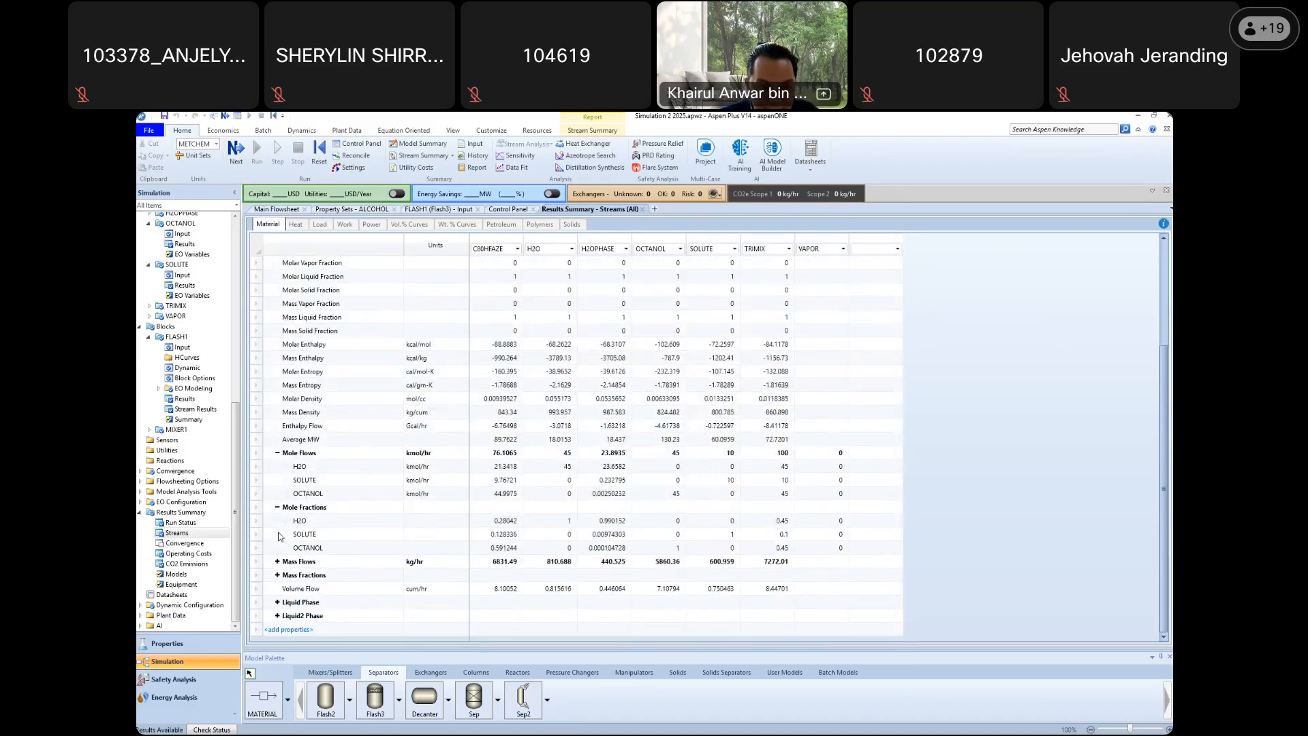
# Expand the Liquid Phase group and both of its ALCOHOL mole concentration entries to view the OCTANOL values
pyautogui.click(277, 602)
pyautogui.scroll(-3, 278, 600)
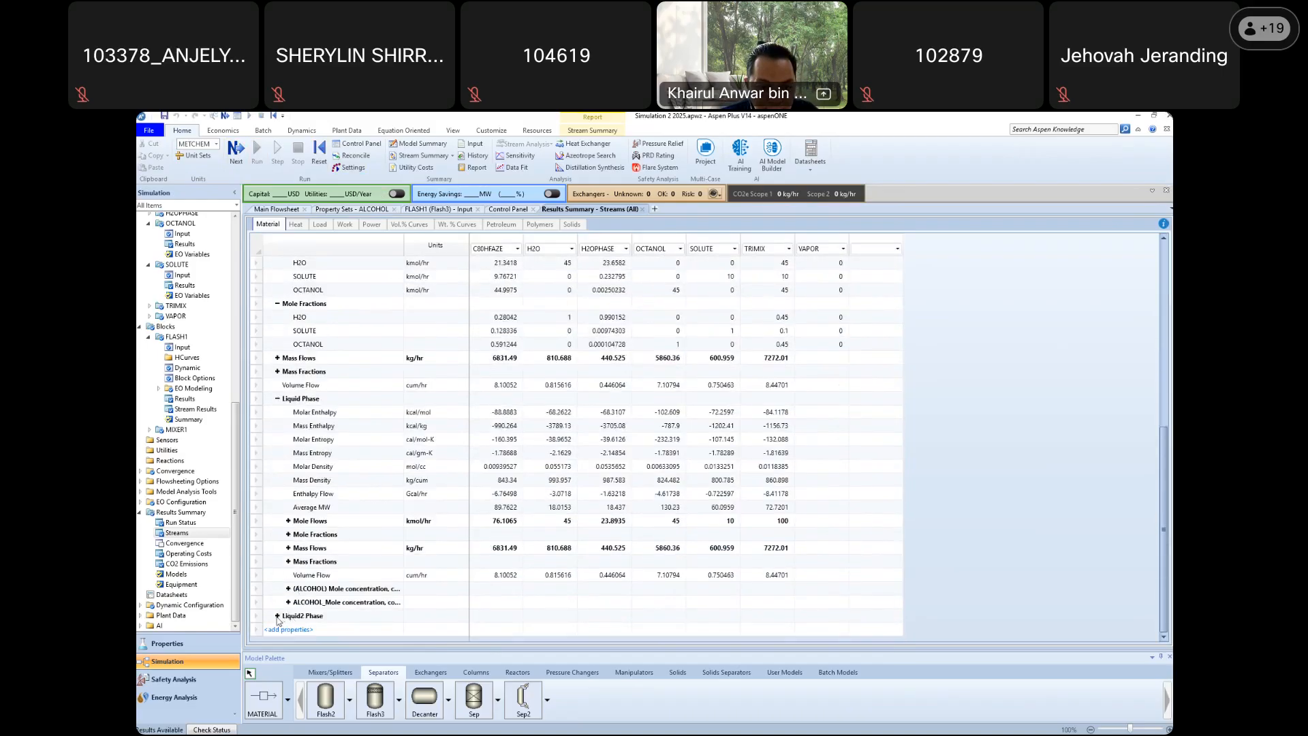
pyautogui.click(277, 616)
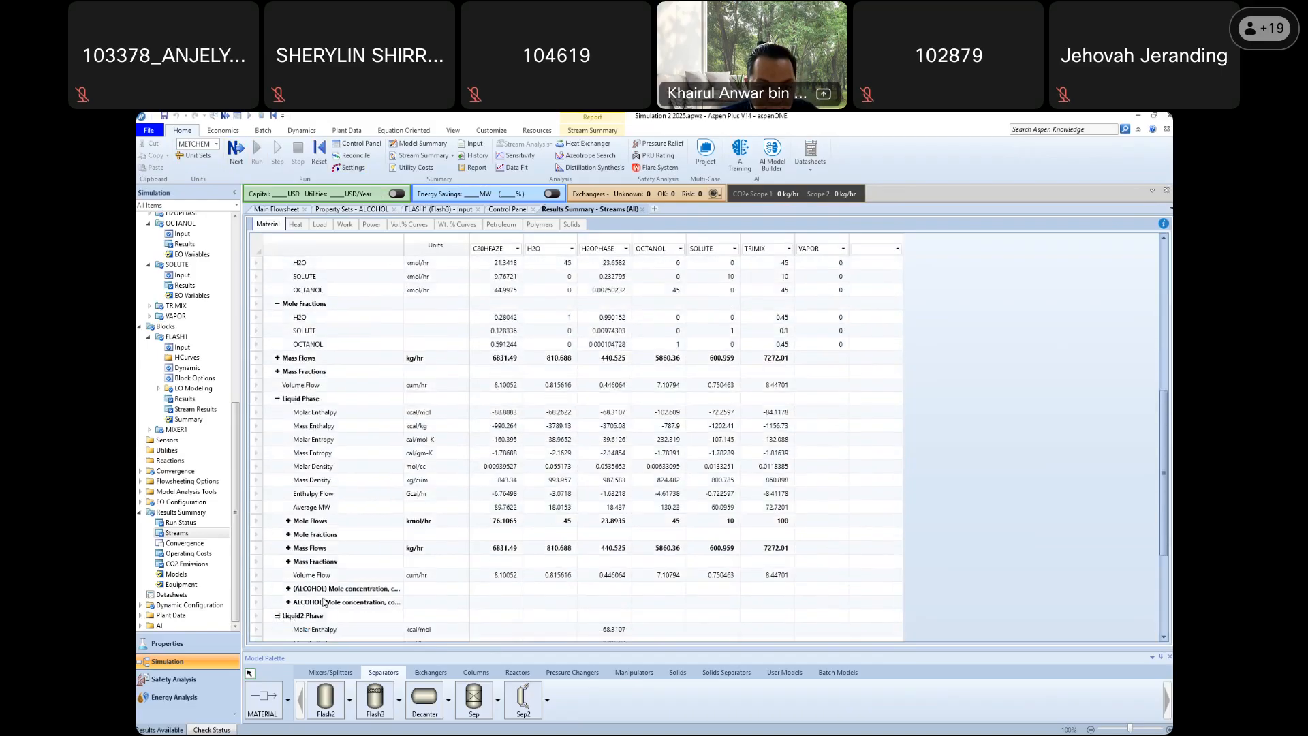
pyautogui.click(278, 616)
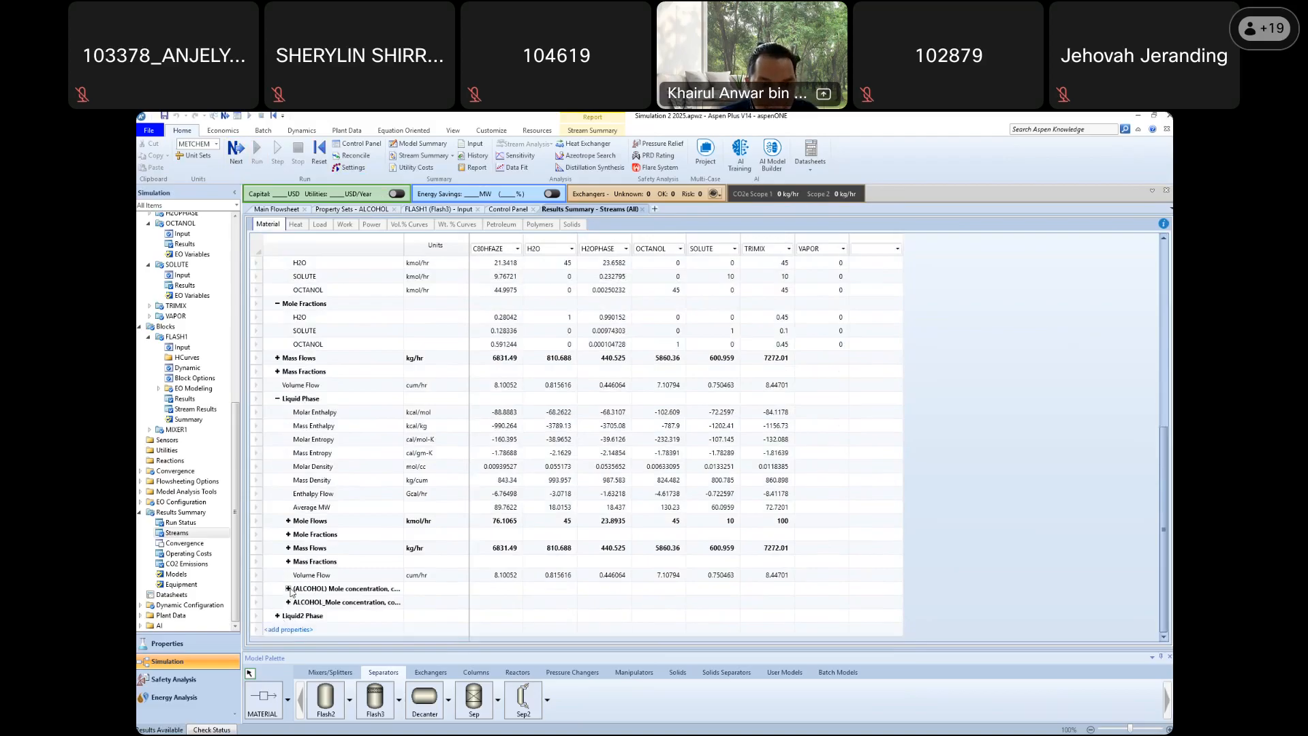
pyautogui.click(289, 588)
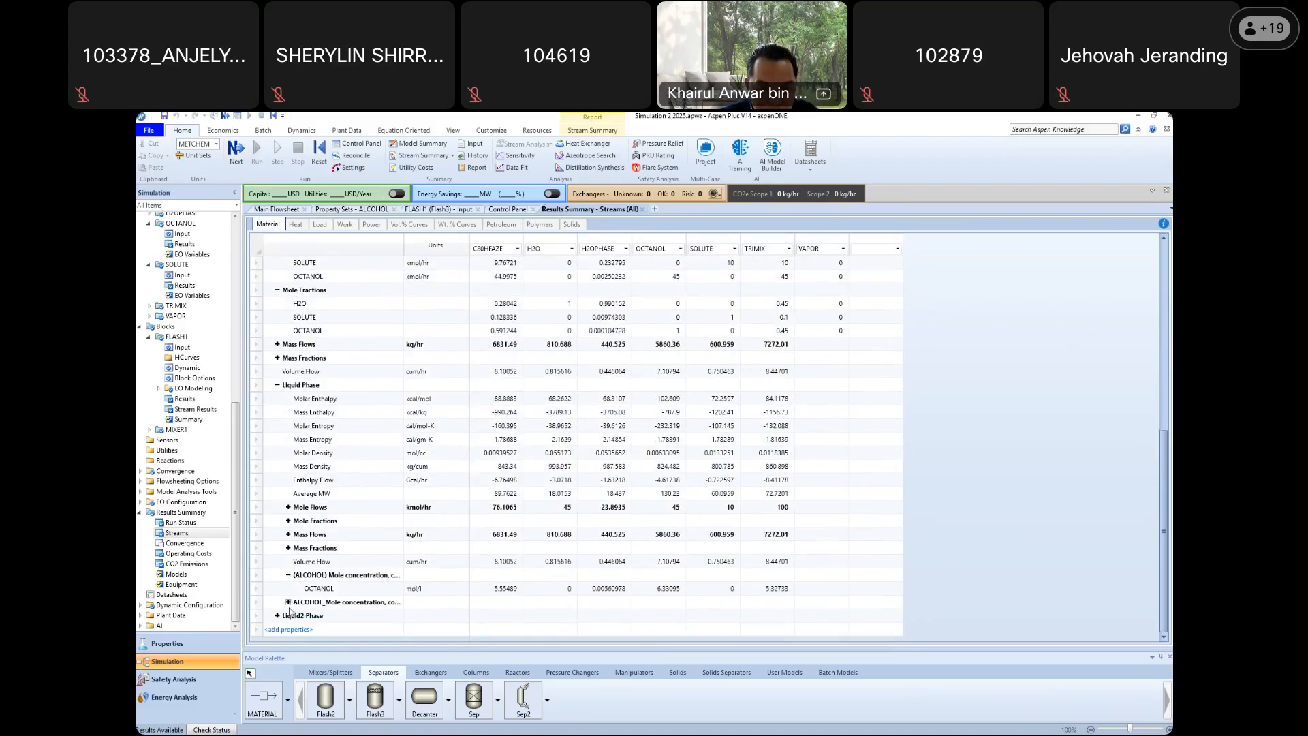
pyautogui.click(287, 606)
pyautogui.click(289, 602)
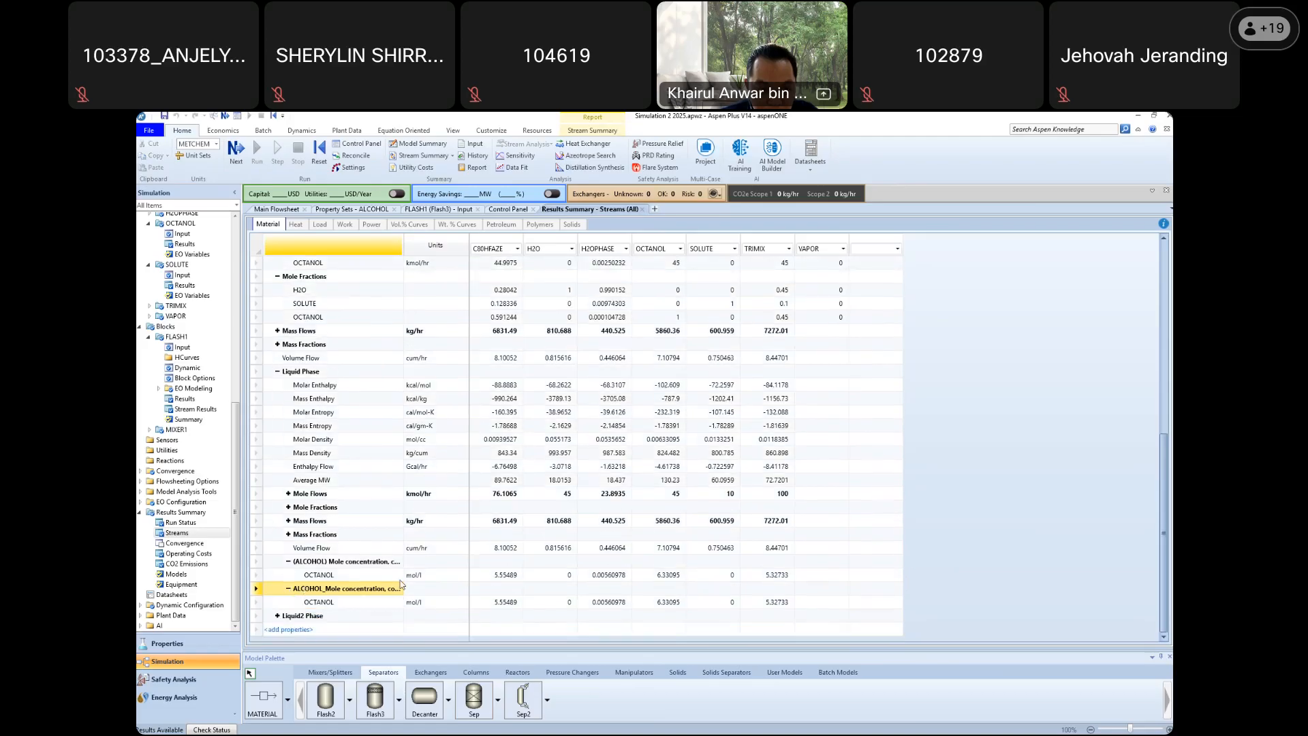
# Highlight the OCTANOL row under (ALCOHOL) Mole concentration, components and slightly widen the property-name column
pyautogui.click(436, 576)
pyautogui.click(372, 577)
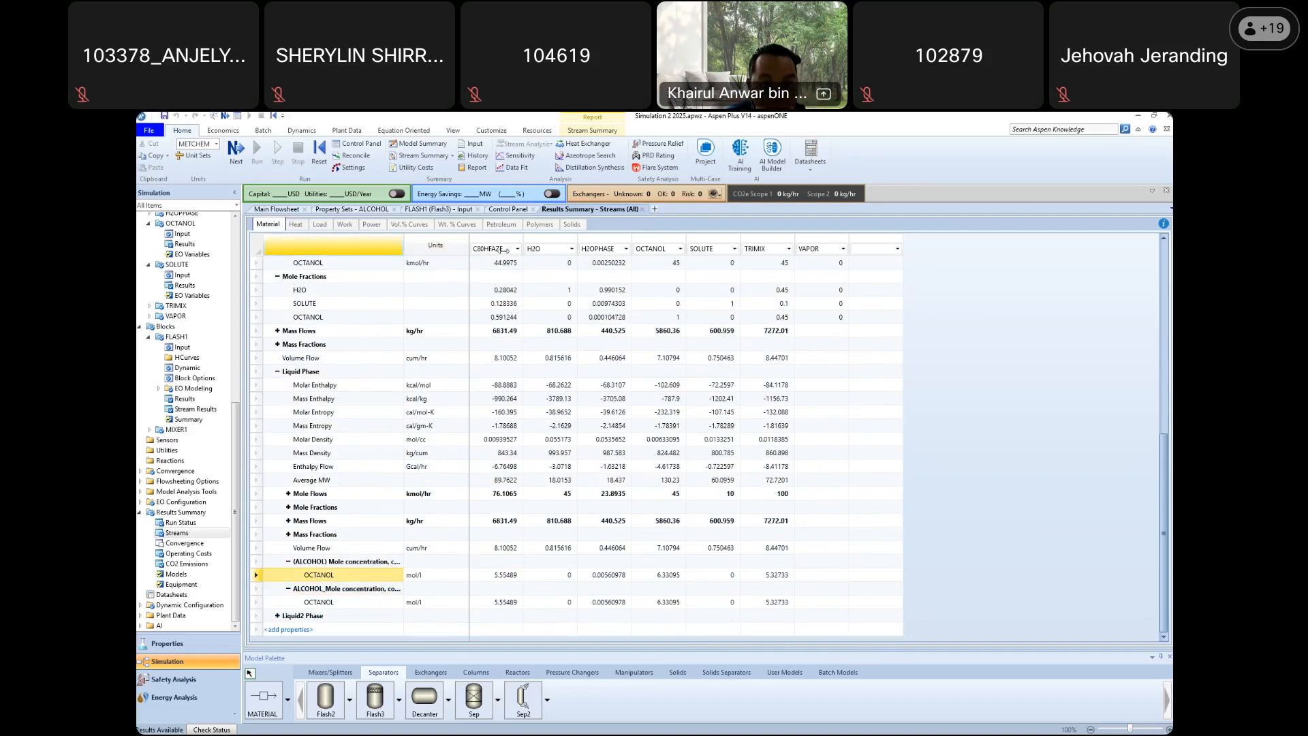
pyautogui.moveTo(505, 251); pyautogui.dragTo(503, 250)
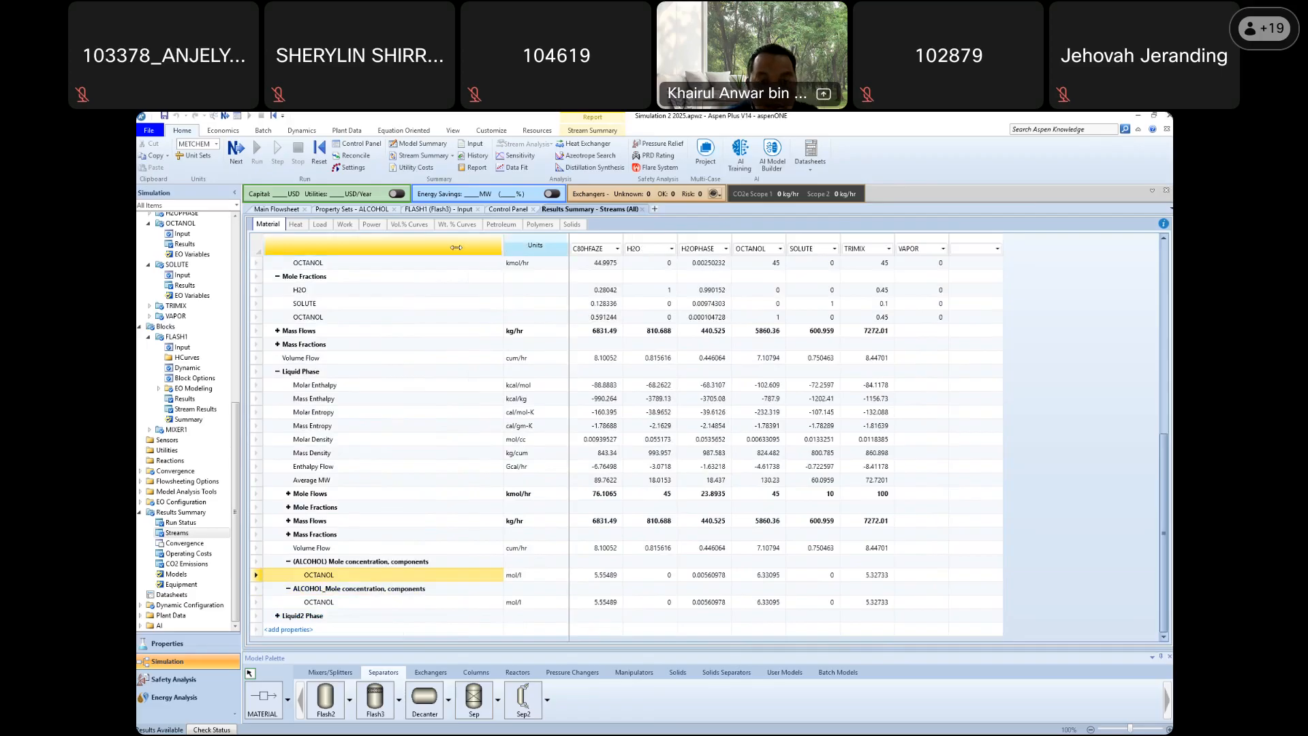
pyautogui.moveTo(418, 245); pyautogui.dragTo(417, 247)
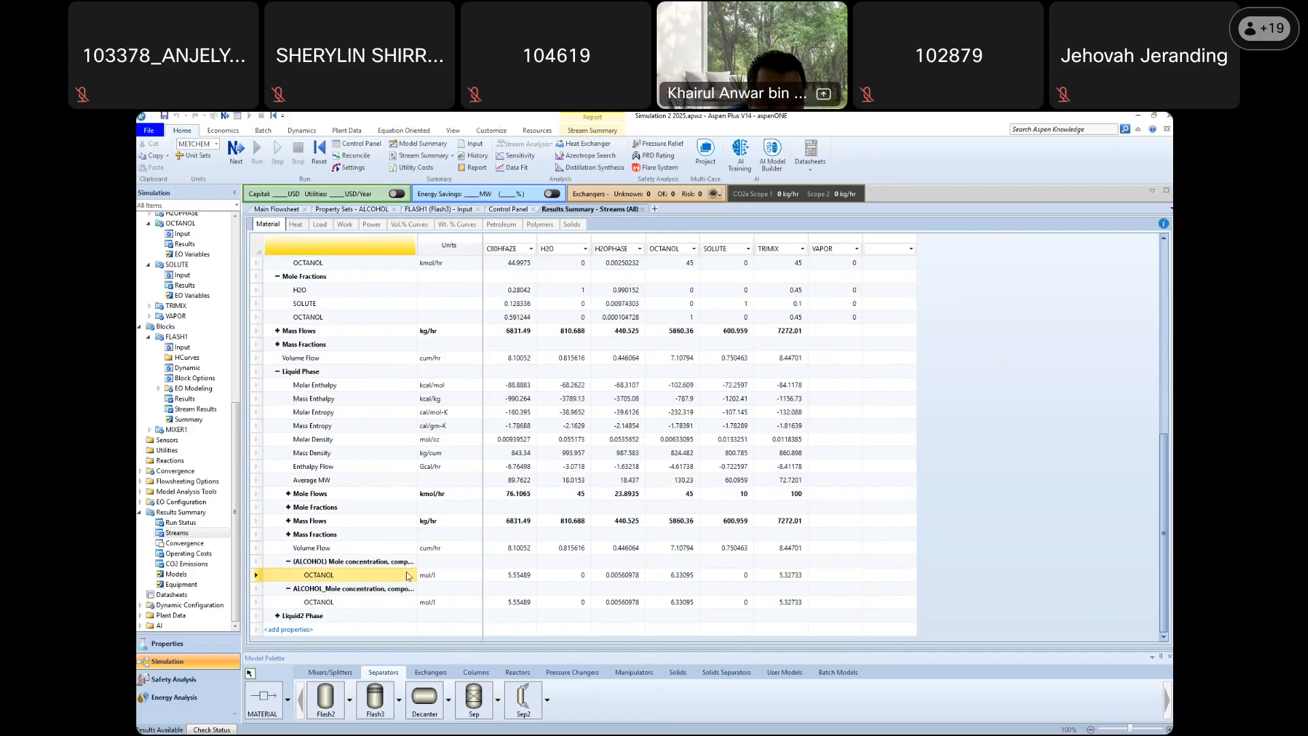
pyautogui.click(276, 616)
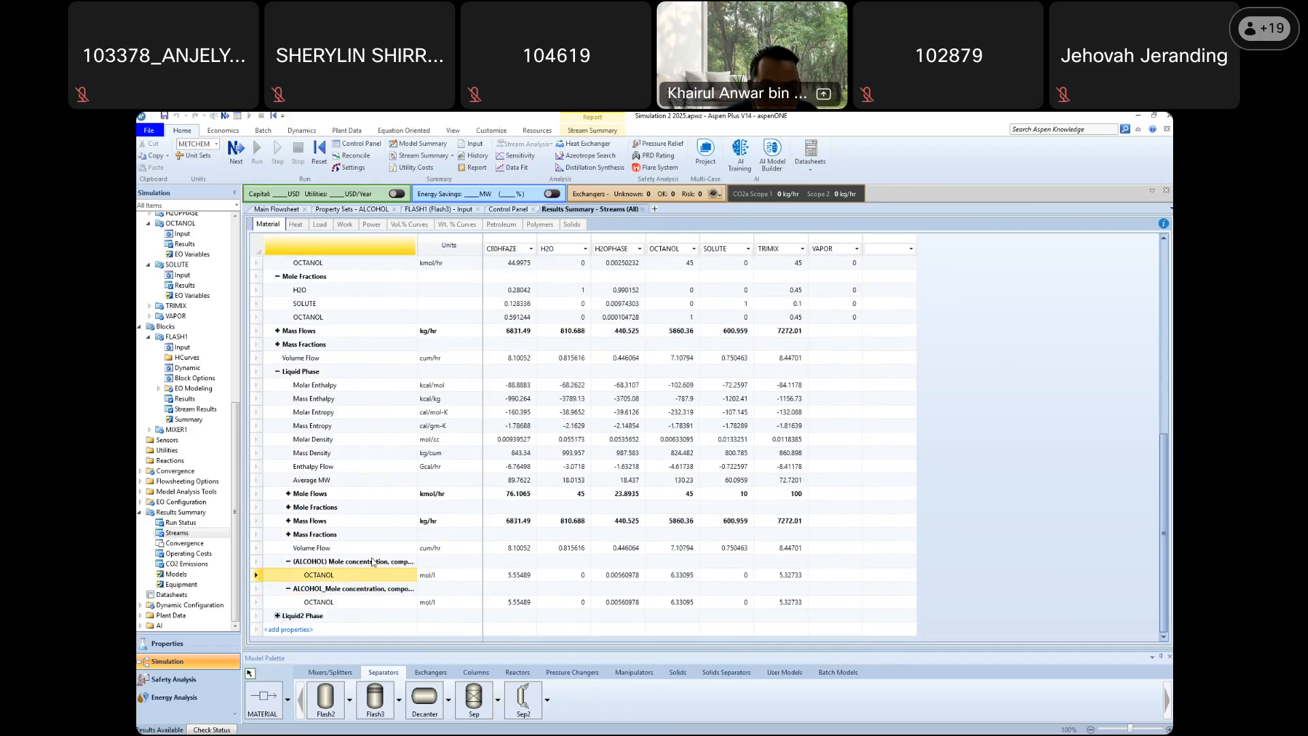
# Examine the Liquid2 Phase properties in the stream summary and collapse that group
pyautogui.scroll(-4, 409, 565)
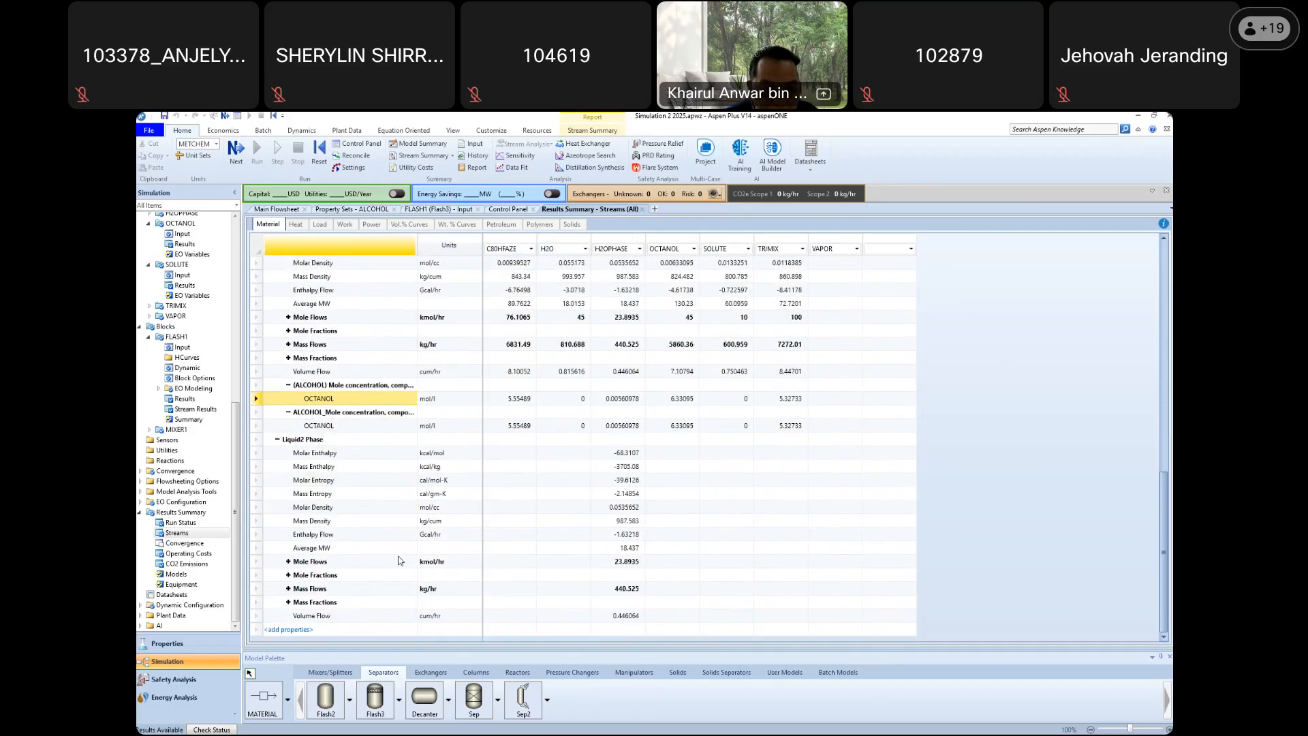
pyautogui.click(277, 440)
pyautogui.scroll(1, 387, 548)
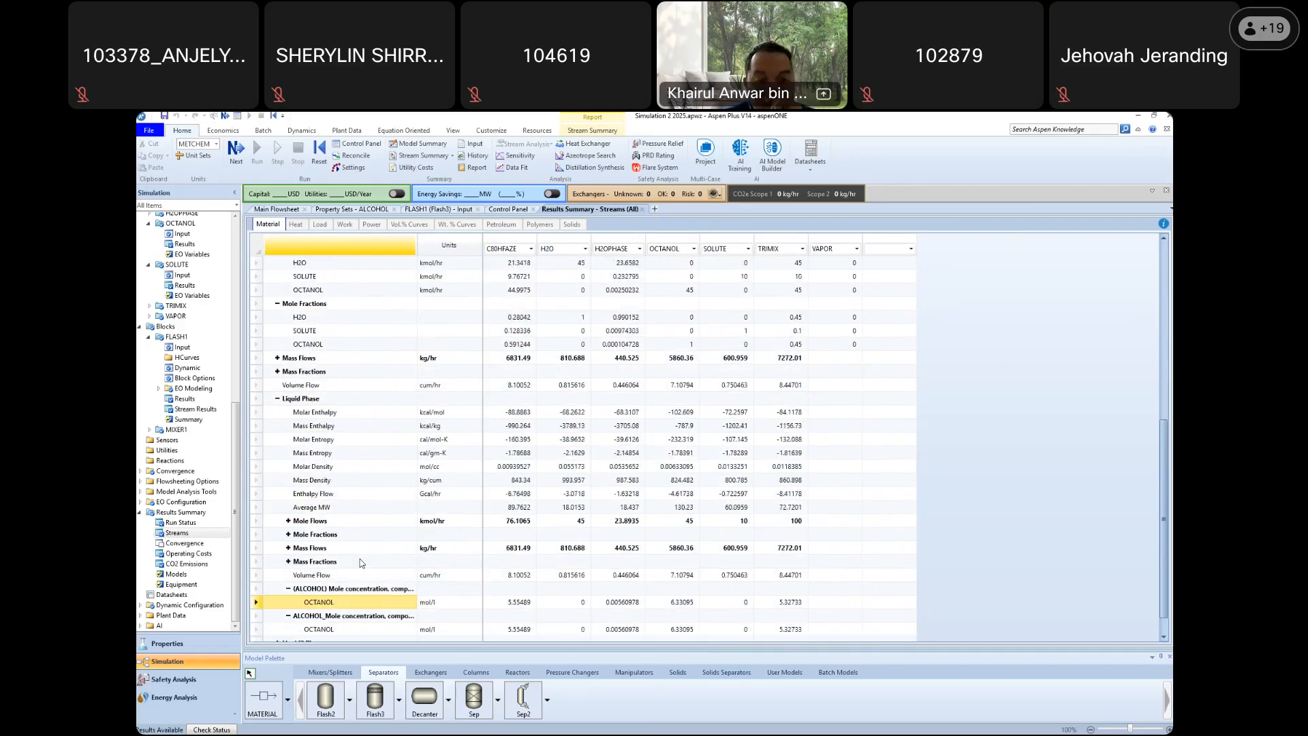
# Replace the H2O stream in the second column of the results table with the H2OPHASE stream
pyautogui.scroll(-1, 360, 554)
pyautogui.scroll(2, 355, 501)
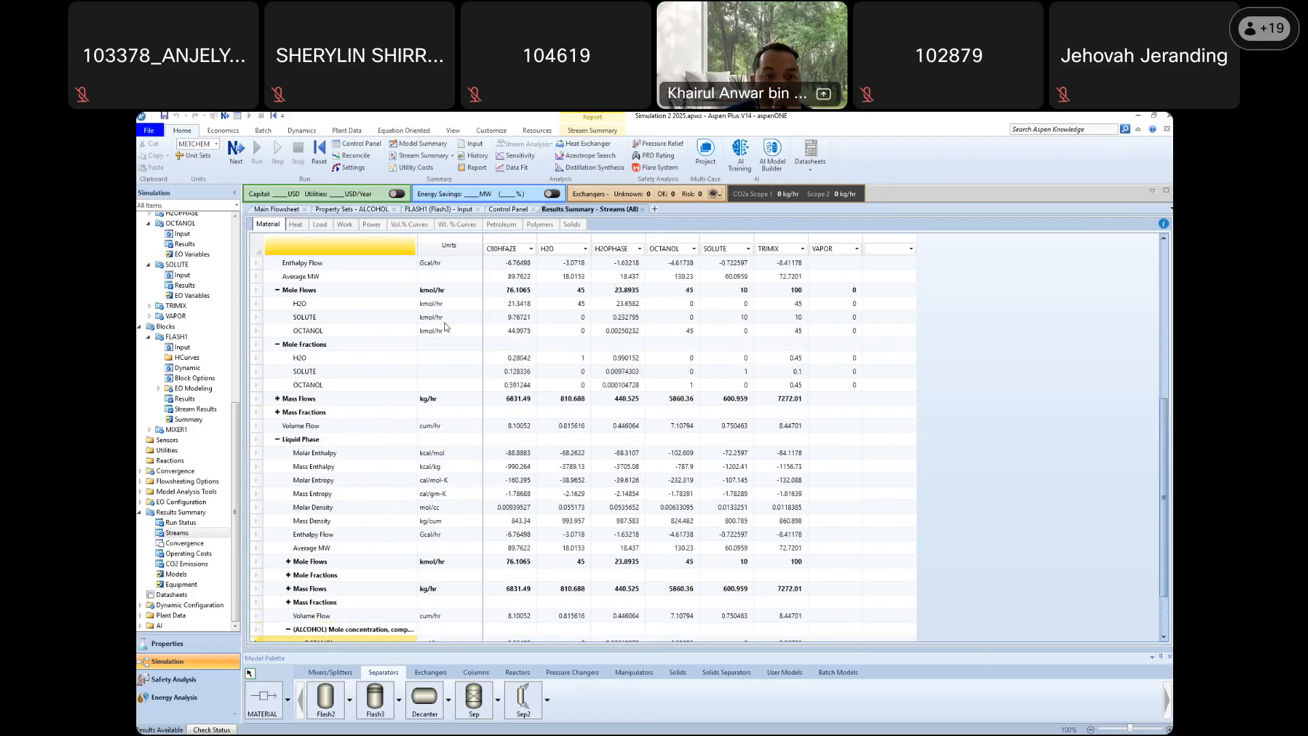
pyautogui.scroll(5, 358, 368)
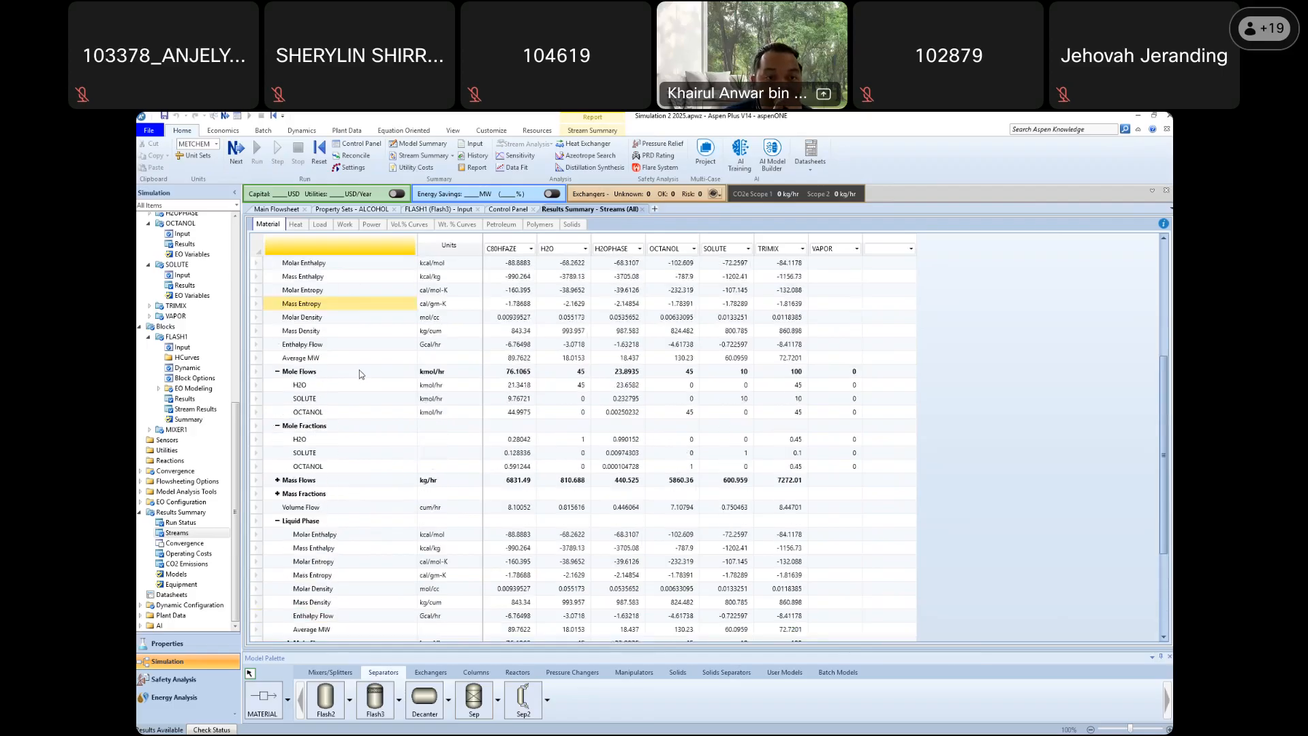
pyautogui.scroll(2, 357, 367)
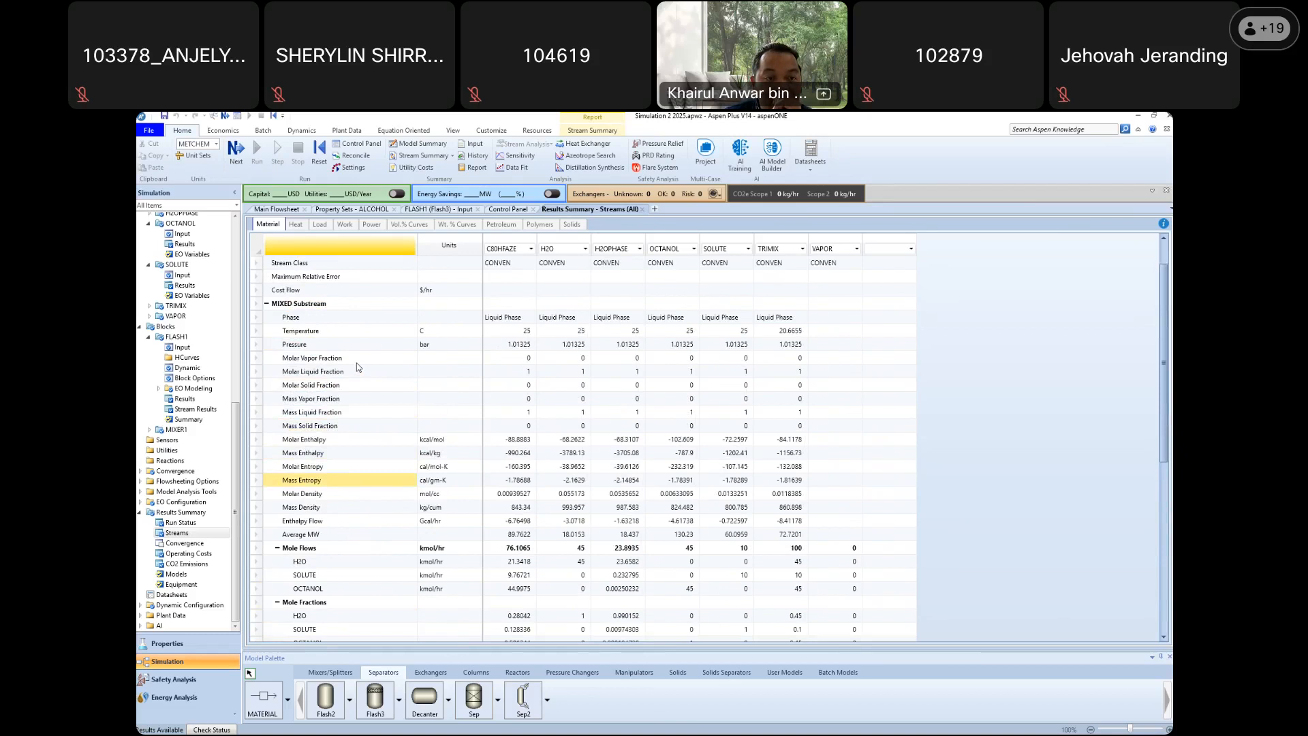
pyautogui.scroll(-4, 357, 368)
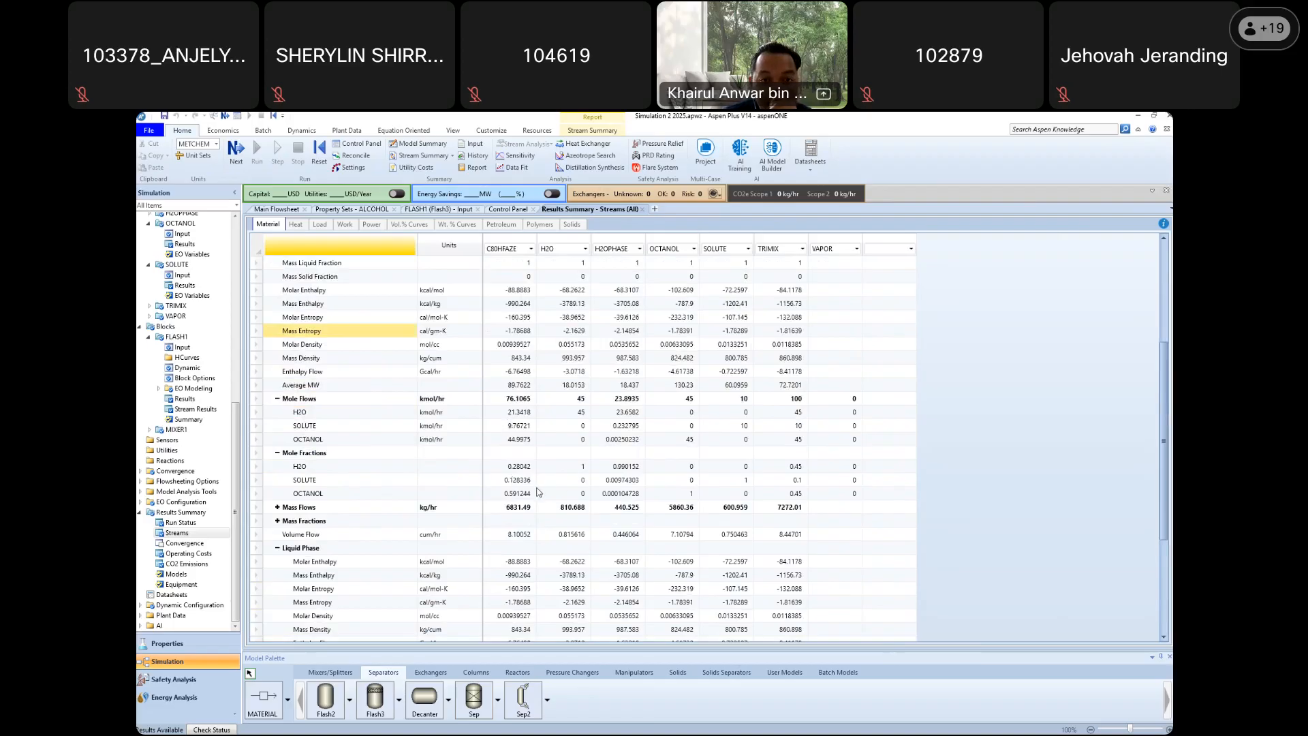
pyautogui.click(584, 249)
pyautogui.click(574, 282)
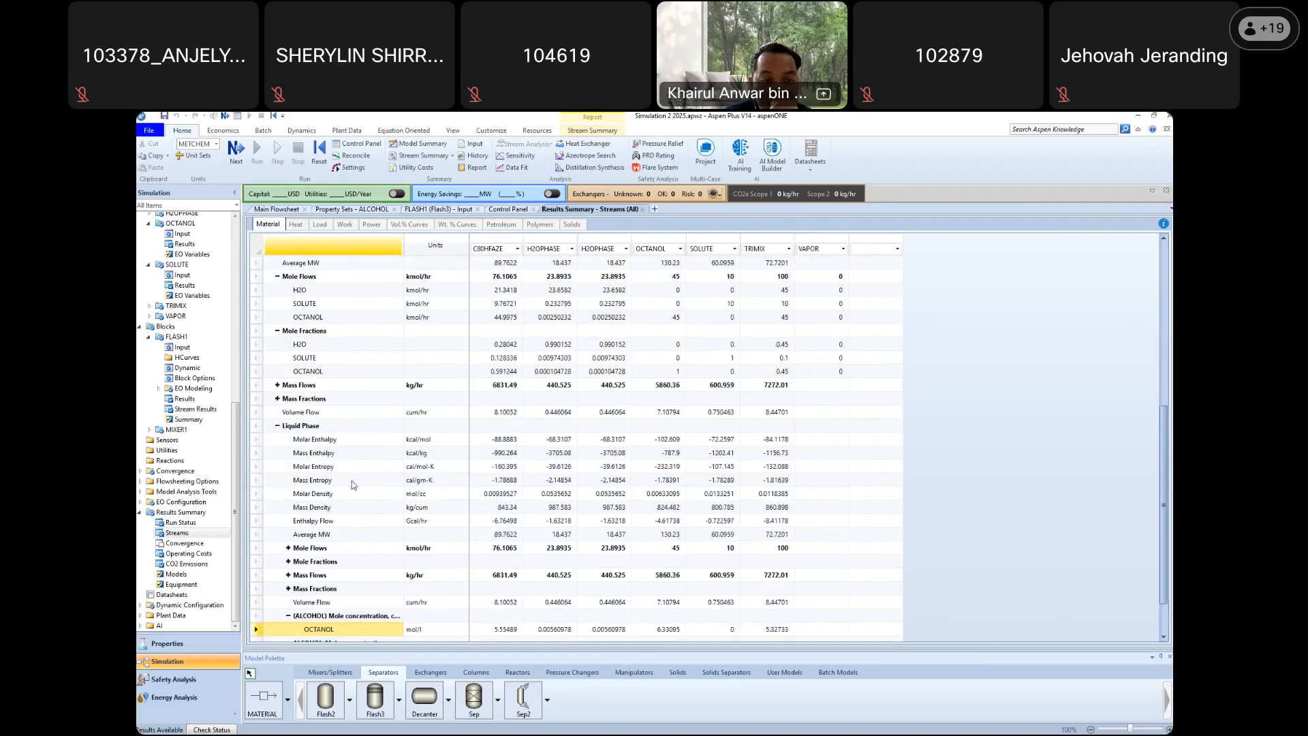
# Expand Mole Fractions under Liquid Phase and compare the SOLUTE values in the octanol-phase and H2OPHASE streams
pyautogui.scroll(-2, 325, 492)
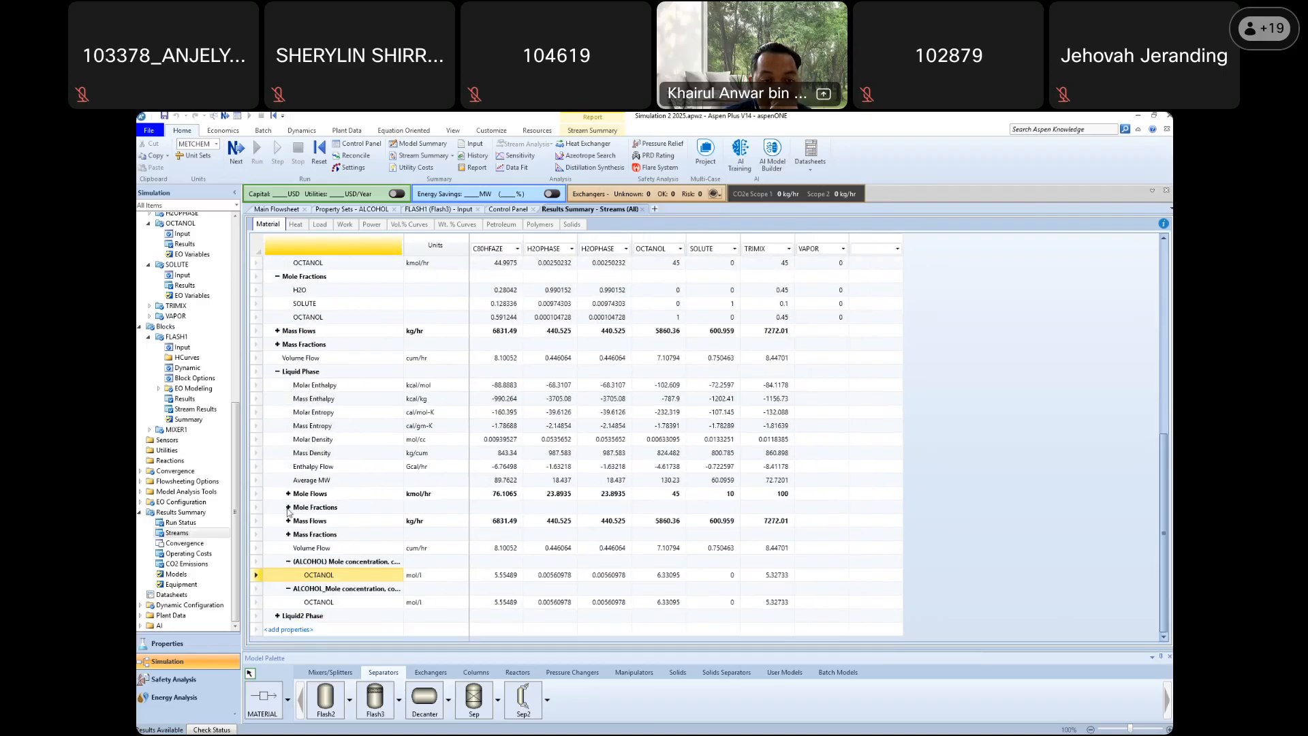
pyautogui.click(288, 507)
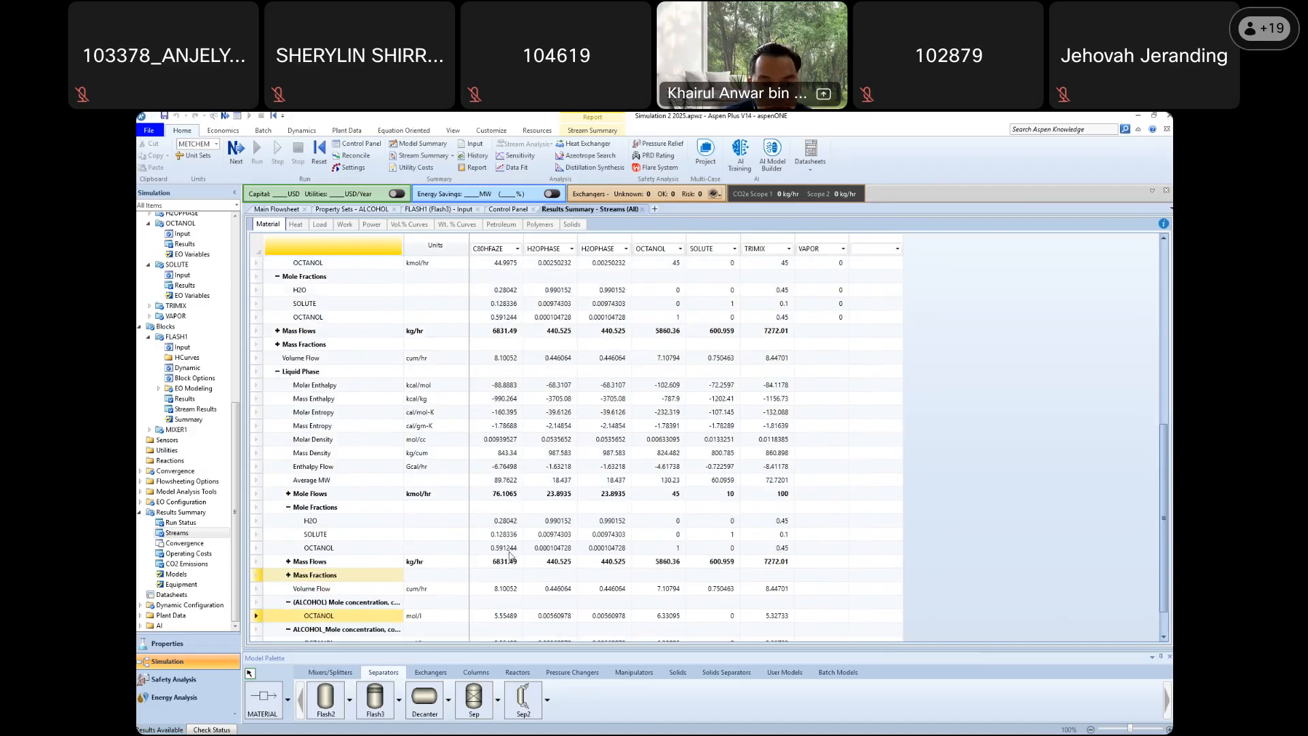
pyautogui.click(507, 537)
pyautogui.click(547, 540)
pyautogui.click(509, 540)
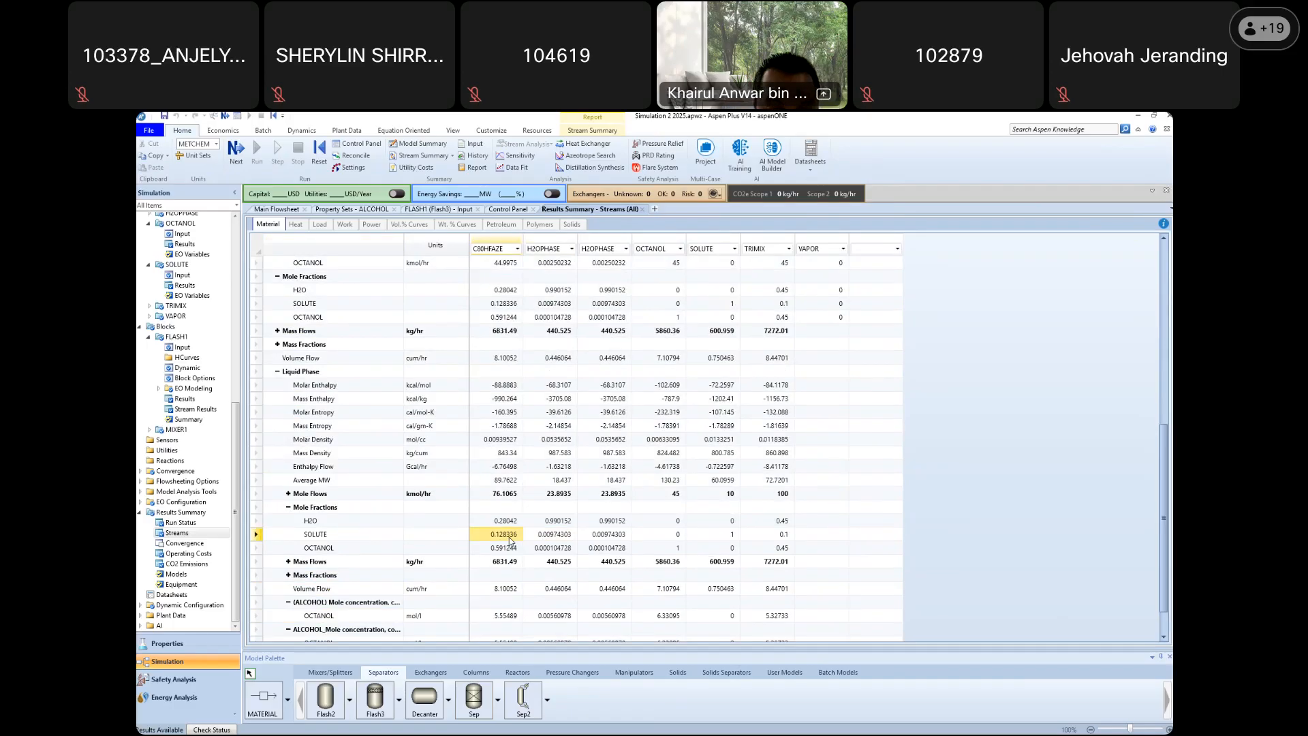
# Expand Mole Flows under Liquid Phase and compare the SOLUTE flows in the octanol-phase and H2OPHASE streams
pyautogui.click(287, 494)
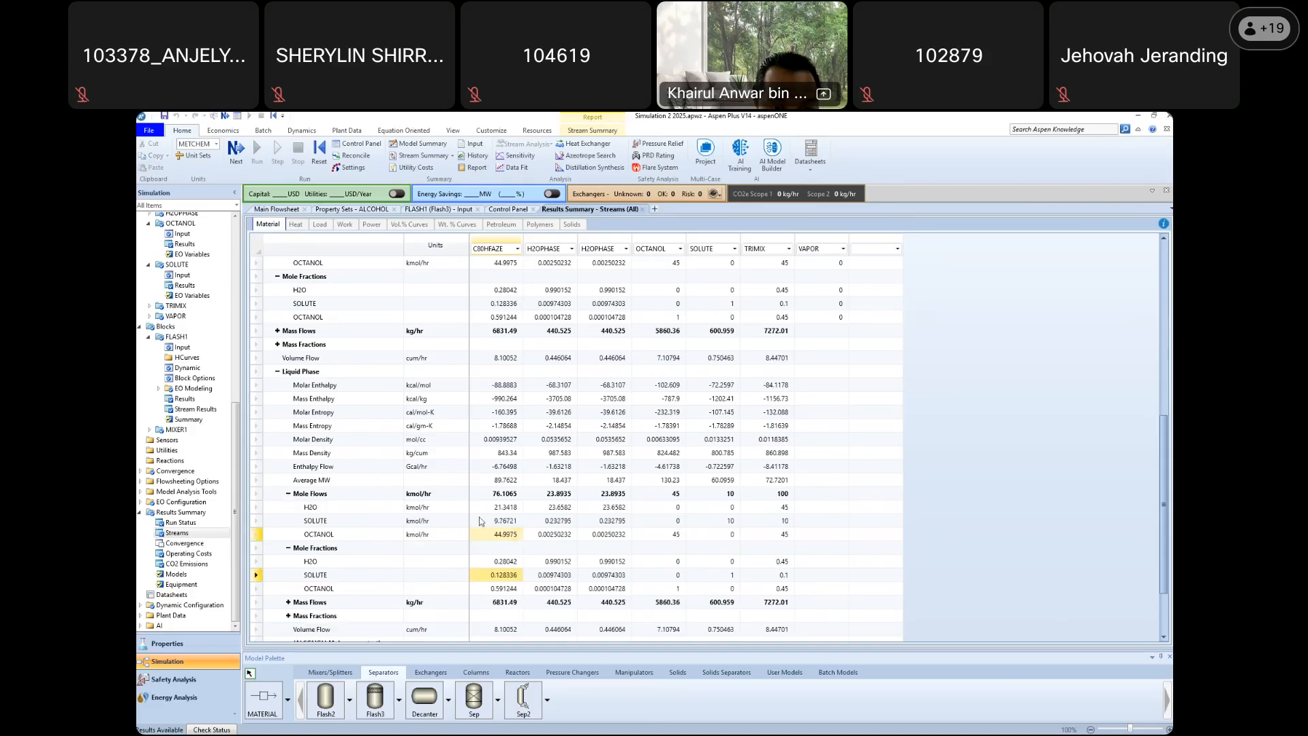
pyautogui.click(507, 522)
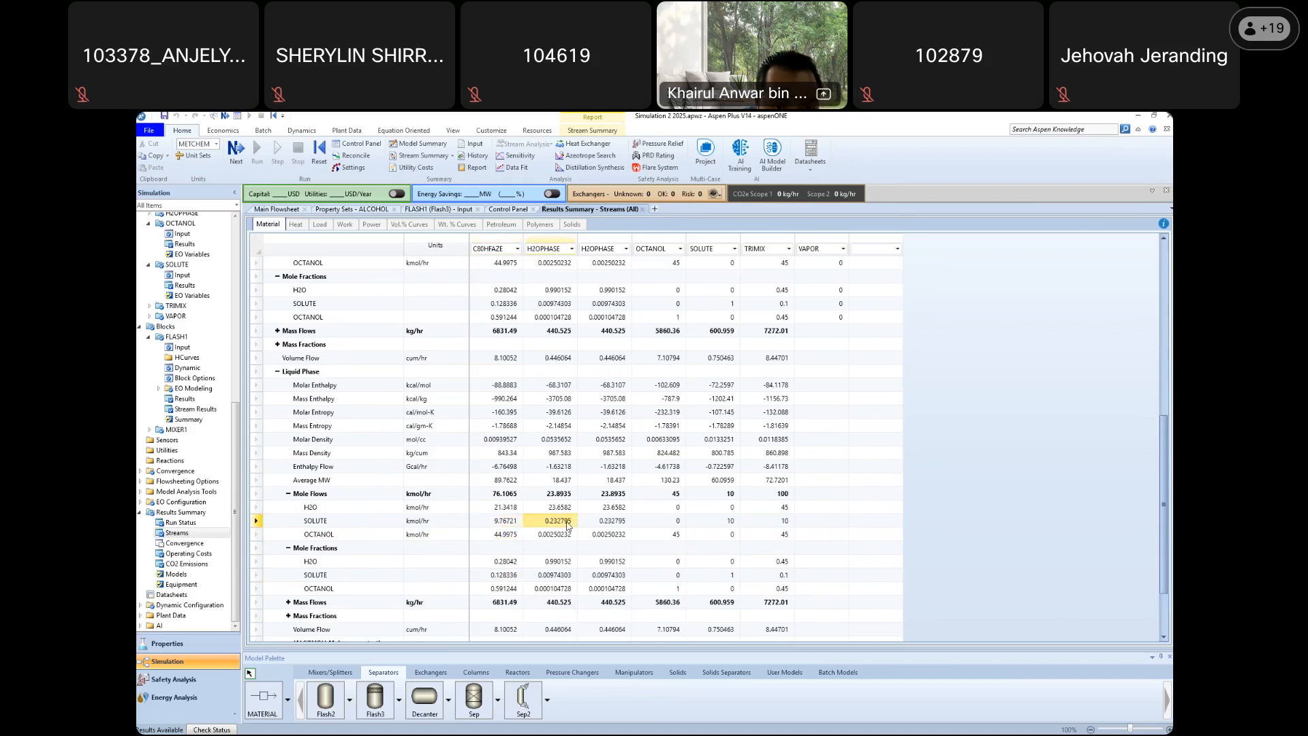
pyautogui.click(545, 521)
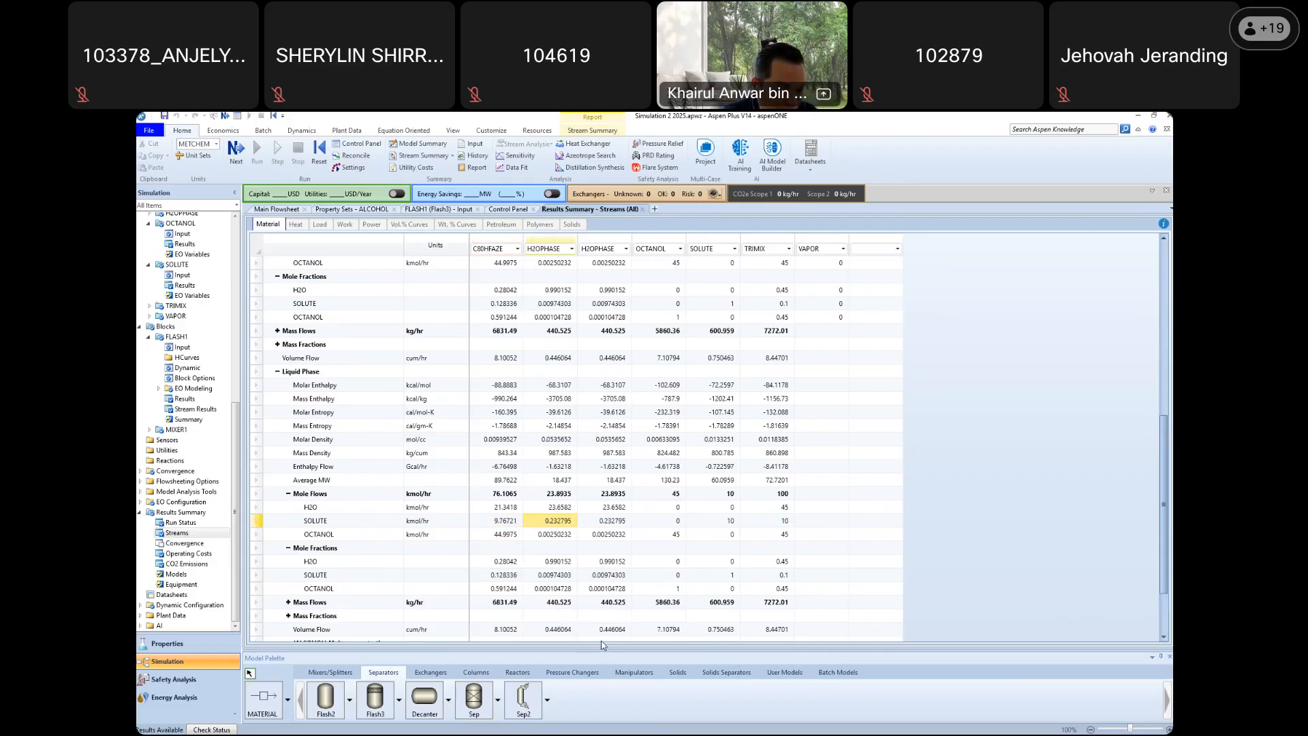
pyautogui.click(150, 131)
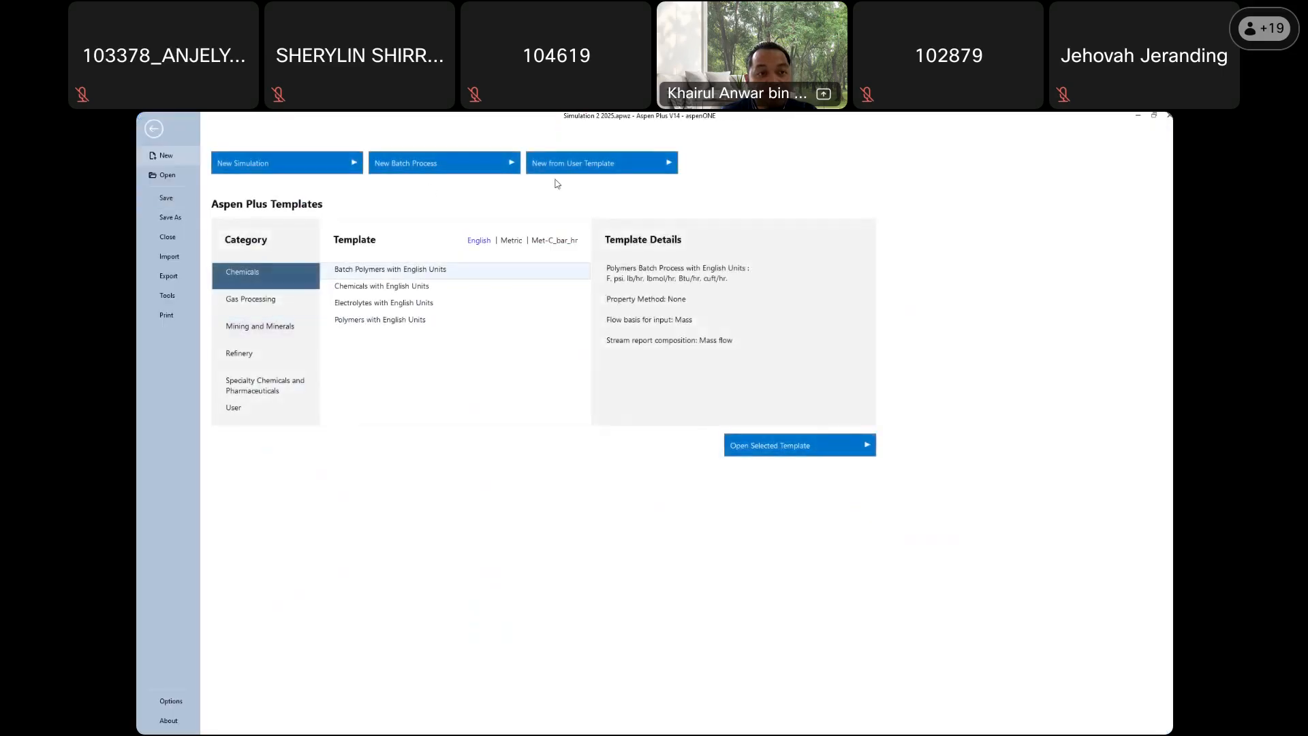
pyautogui.click(167, 176)
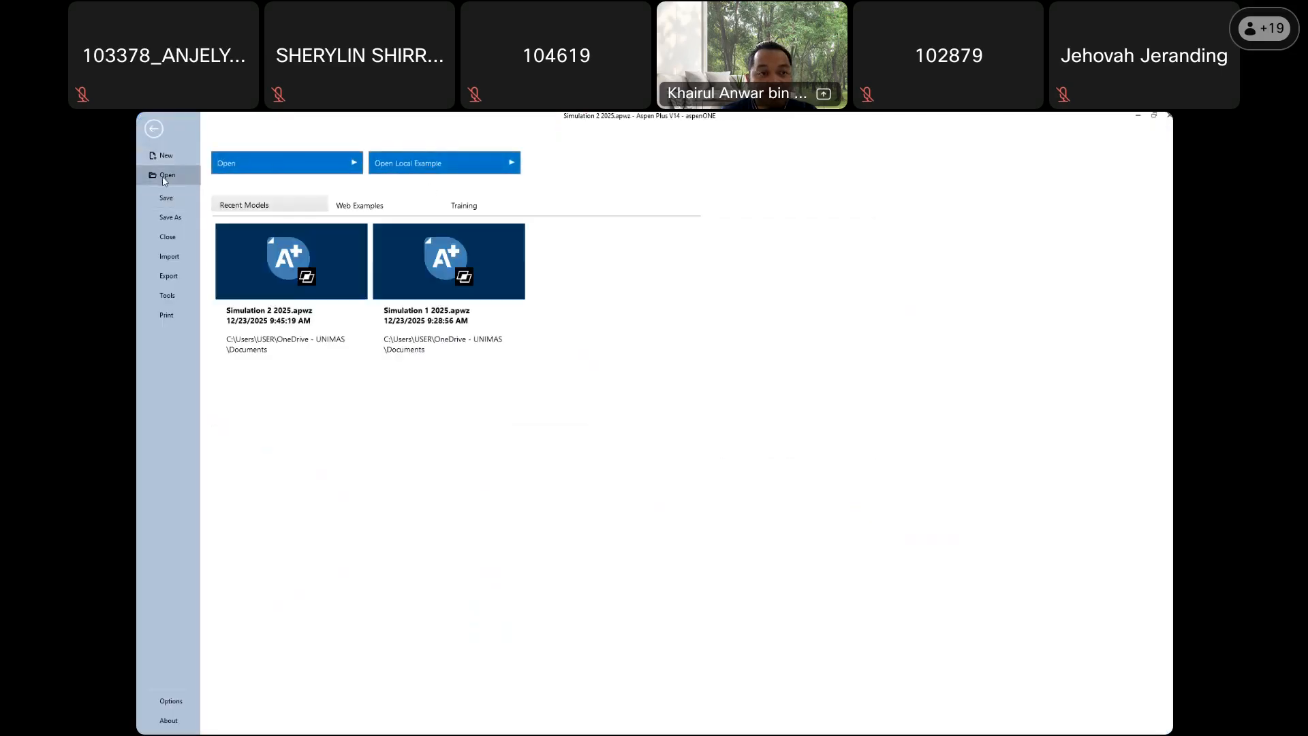
pyautogui.click(430, 284)
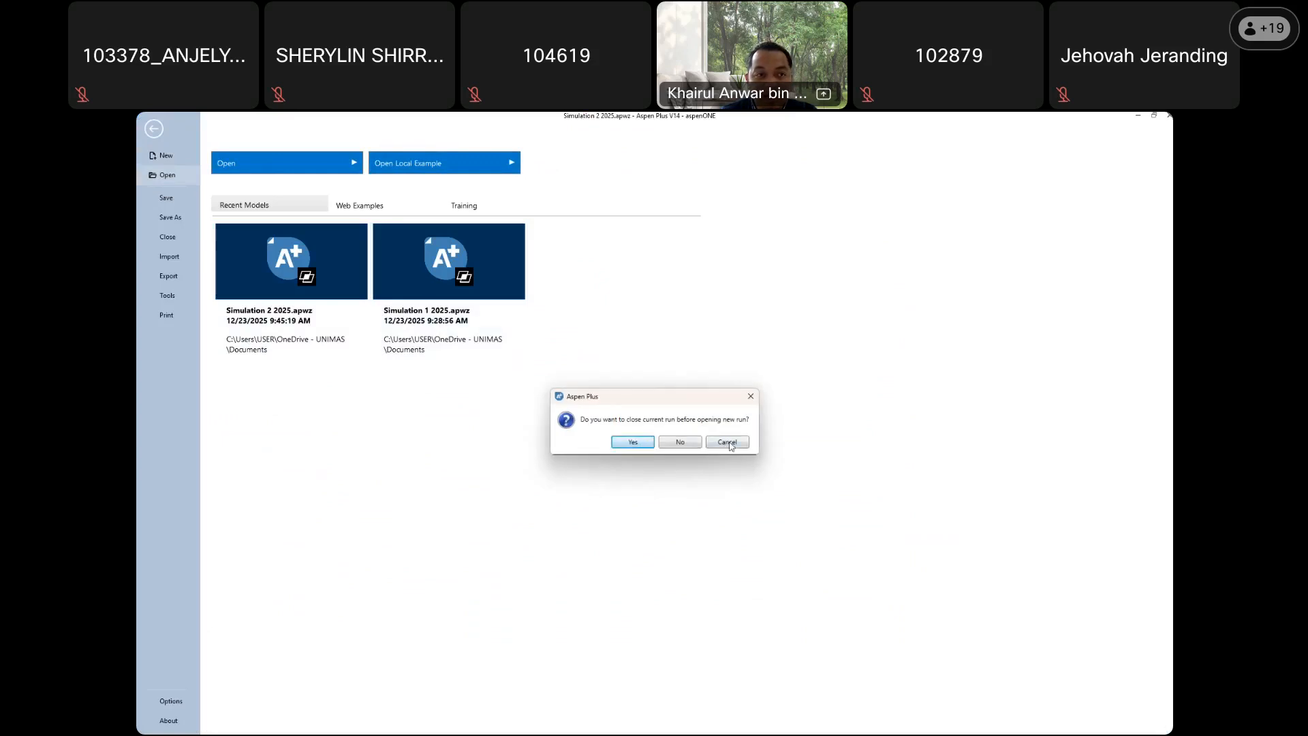
pyautogui.click(729, 444)
pyautogui.click(152, 132)
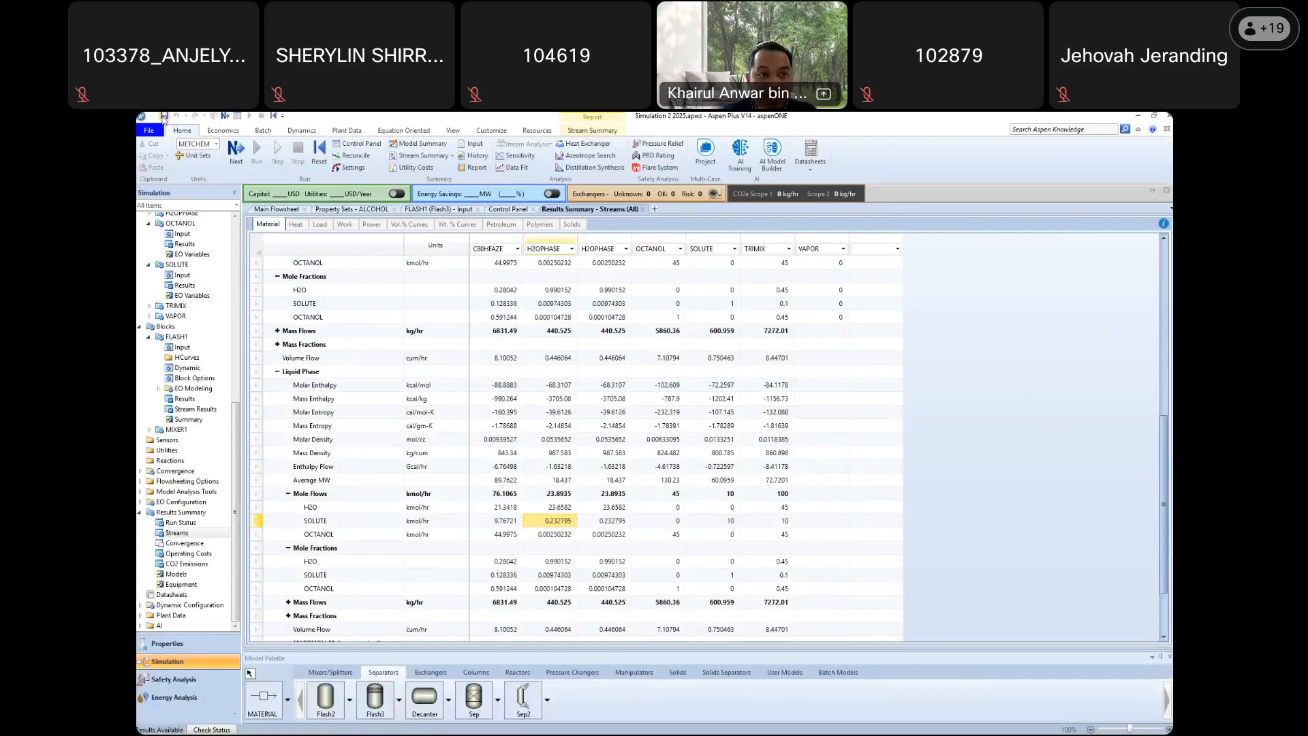
# Open the recent model Simulation 1 2025.apwz, closing the current run without creating a new results template
pyautogui.click(148, 131)
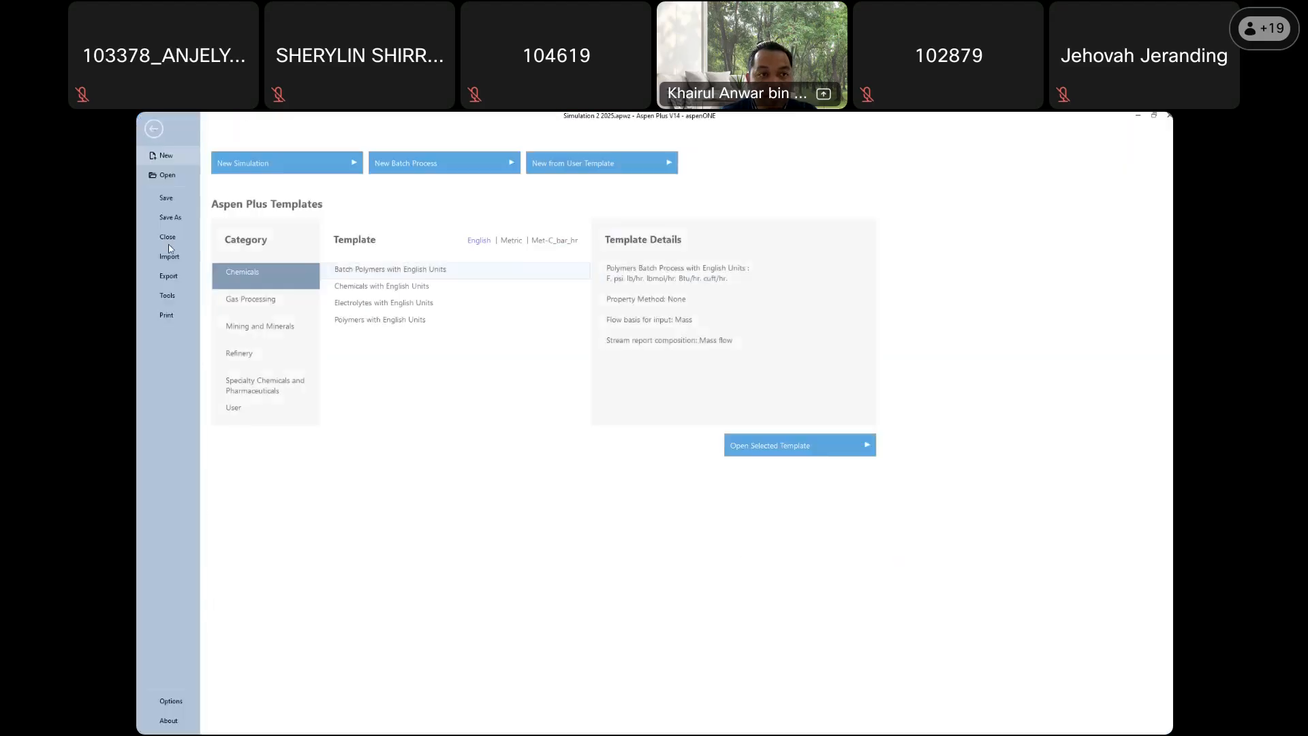
pyautogui.click(167, 182)
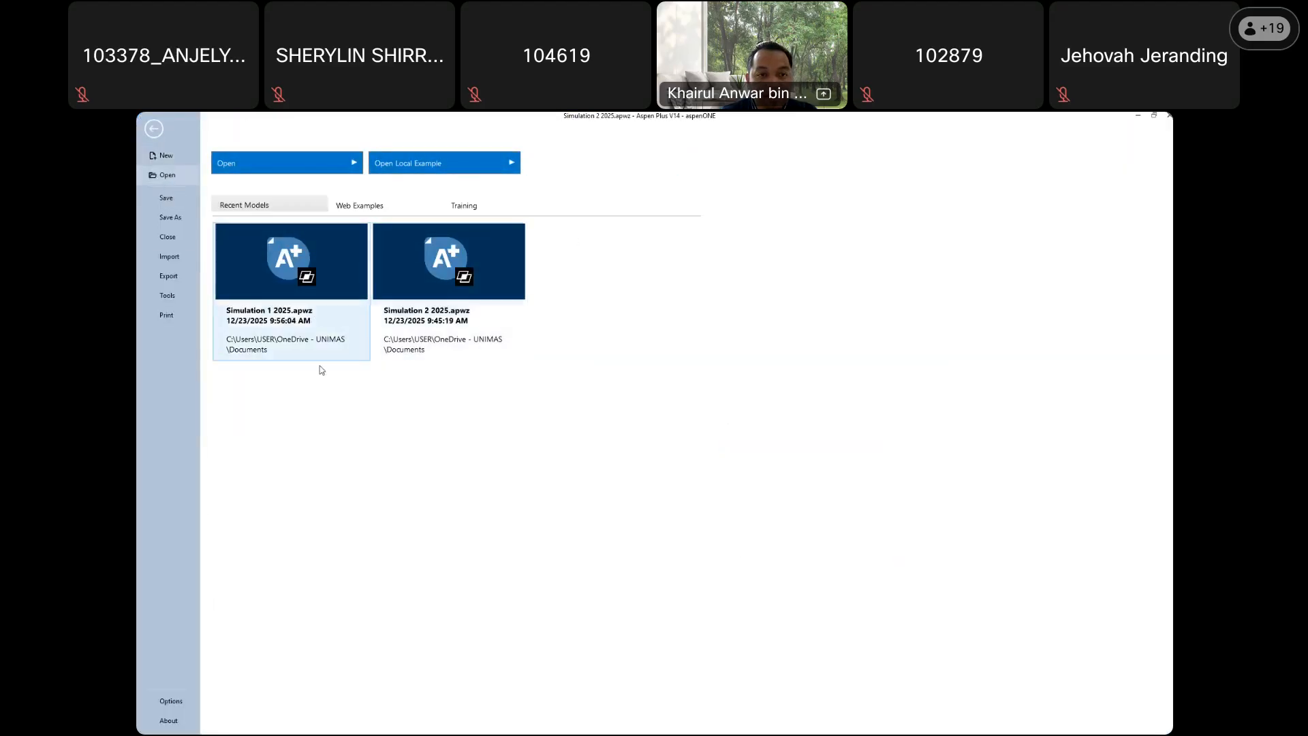
pyautogui.click(265, 282)
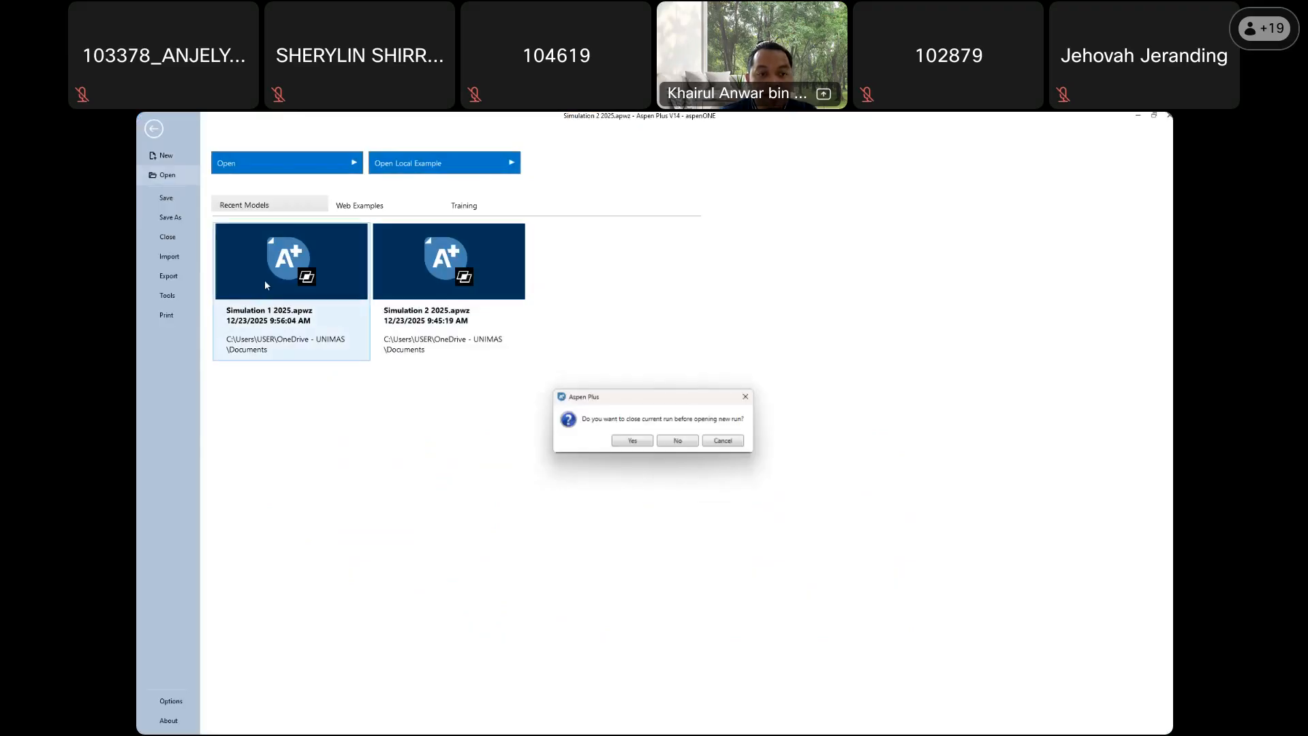
pyautogui.click(633, 444)
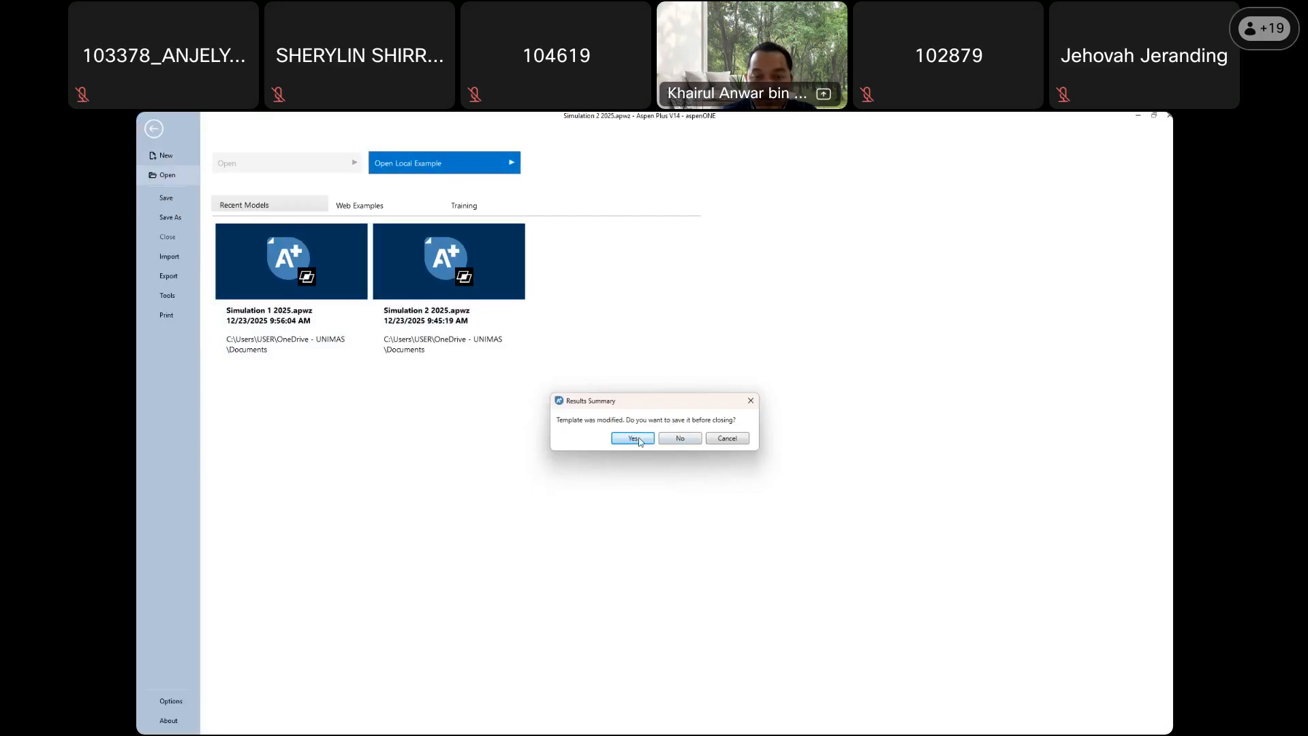
pyautogui.click(640, 440)
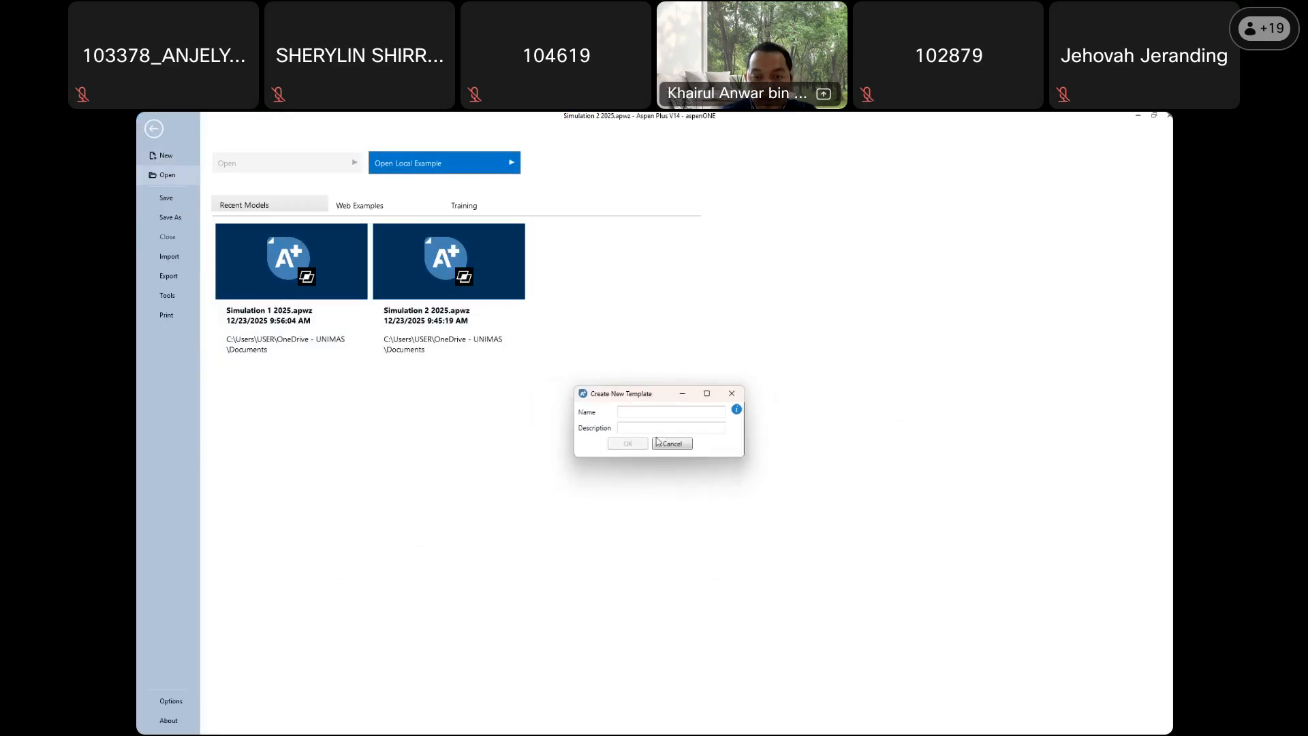
pyautogui.click(657, 442)
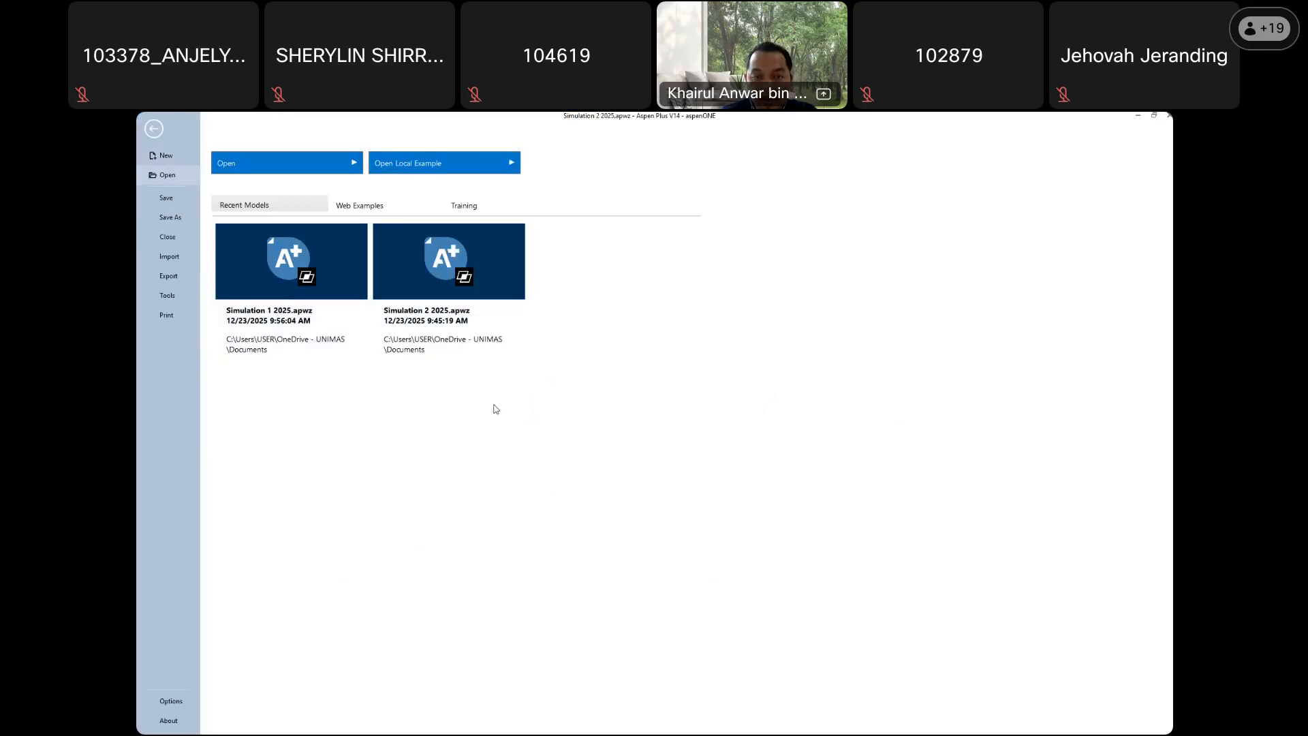
pyautogui.click(305, 282)
pyautogui.click(630, 443)
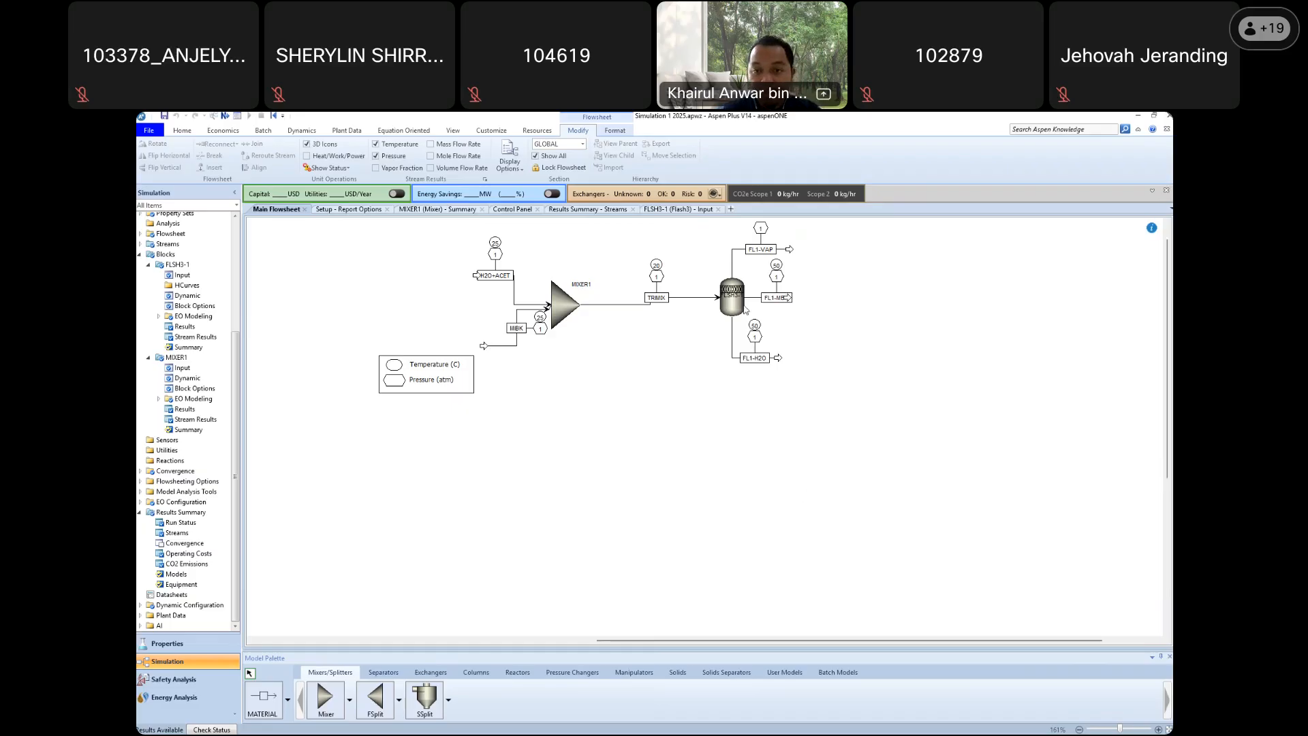
# Extend the FL1-MIBK outlet stream farther away from the flash block so its arrow clears the stream label
pyautogui.moveTo(789, 300)
pyautogui.mouseDown()
pyautogui.moveTo(825, 298)
pyautogui.moveTo(771, 298)
pyautogui.mouseUp()
pyautogui.click(861, 353)
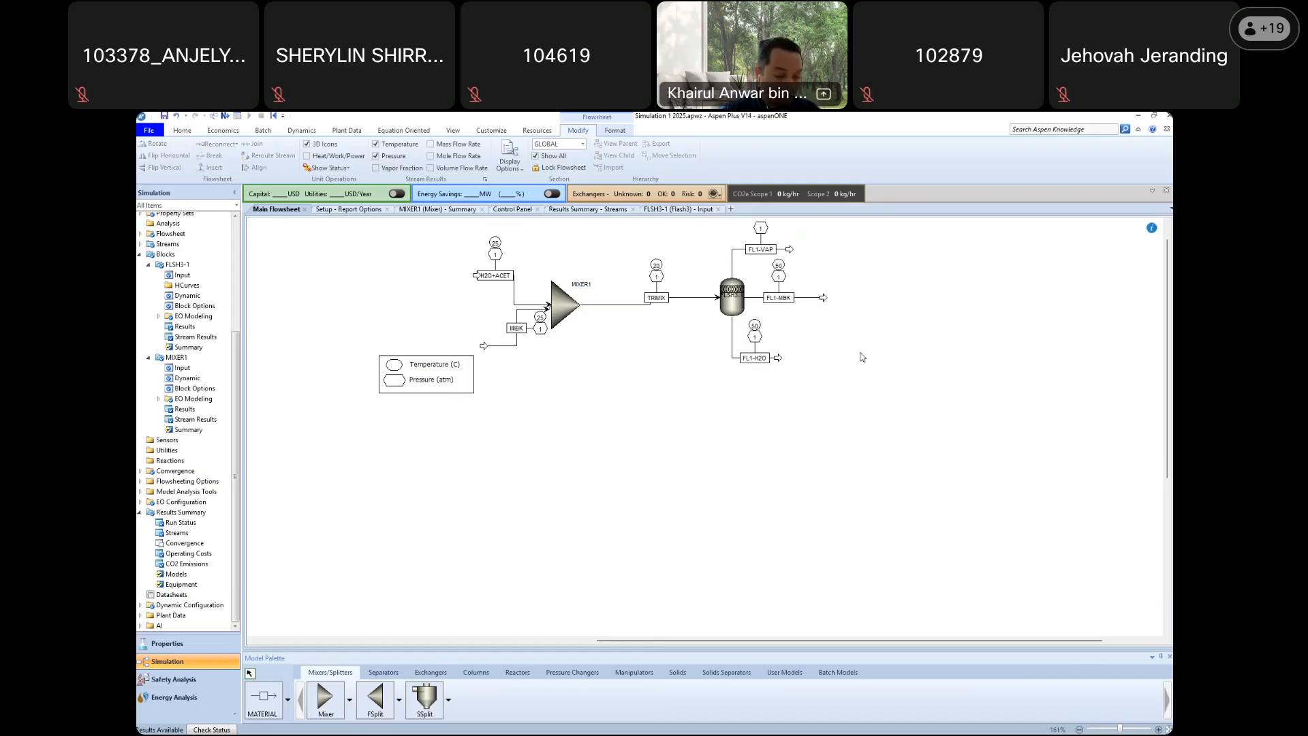
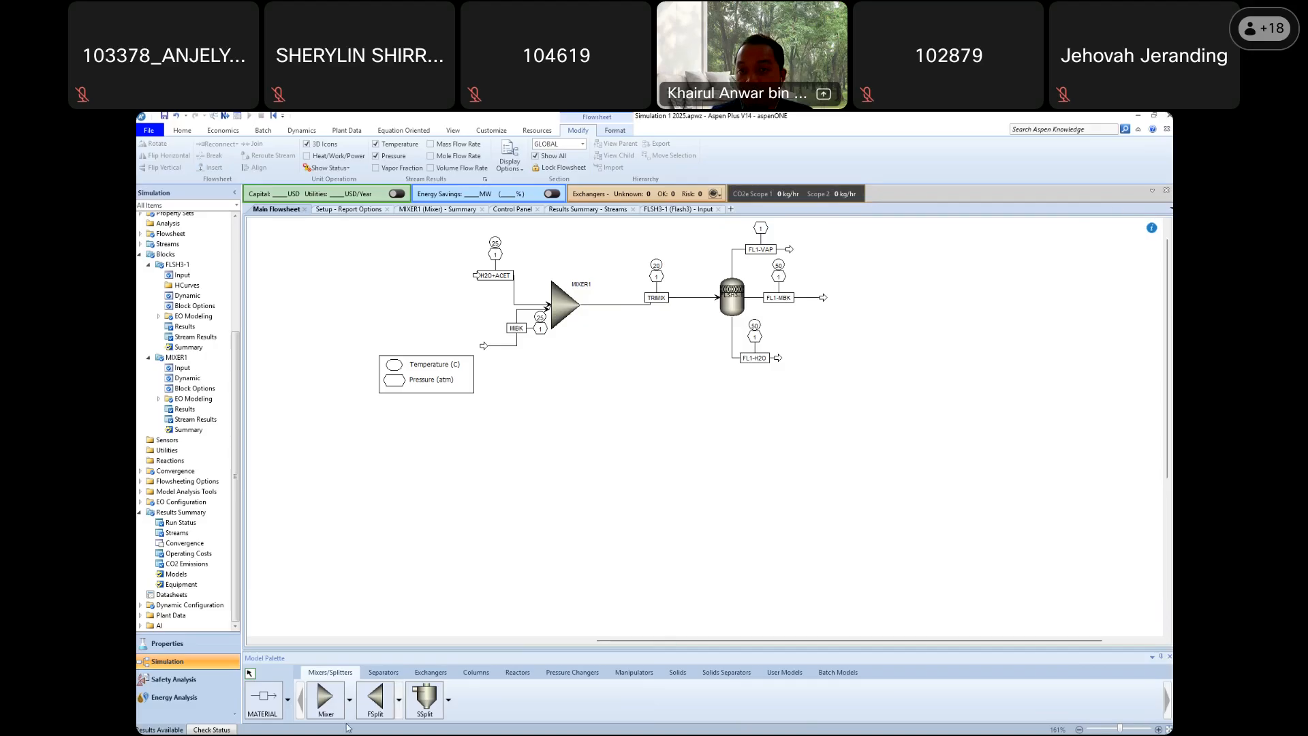
# Add a Mixer block named MIXER2 to the flowsheet, below and downstream of the flash block
pyautogui.click(330, 710)
pyautogui.click(844, 353)
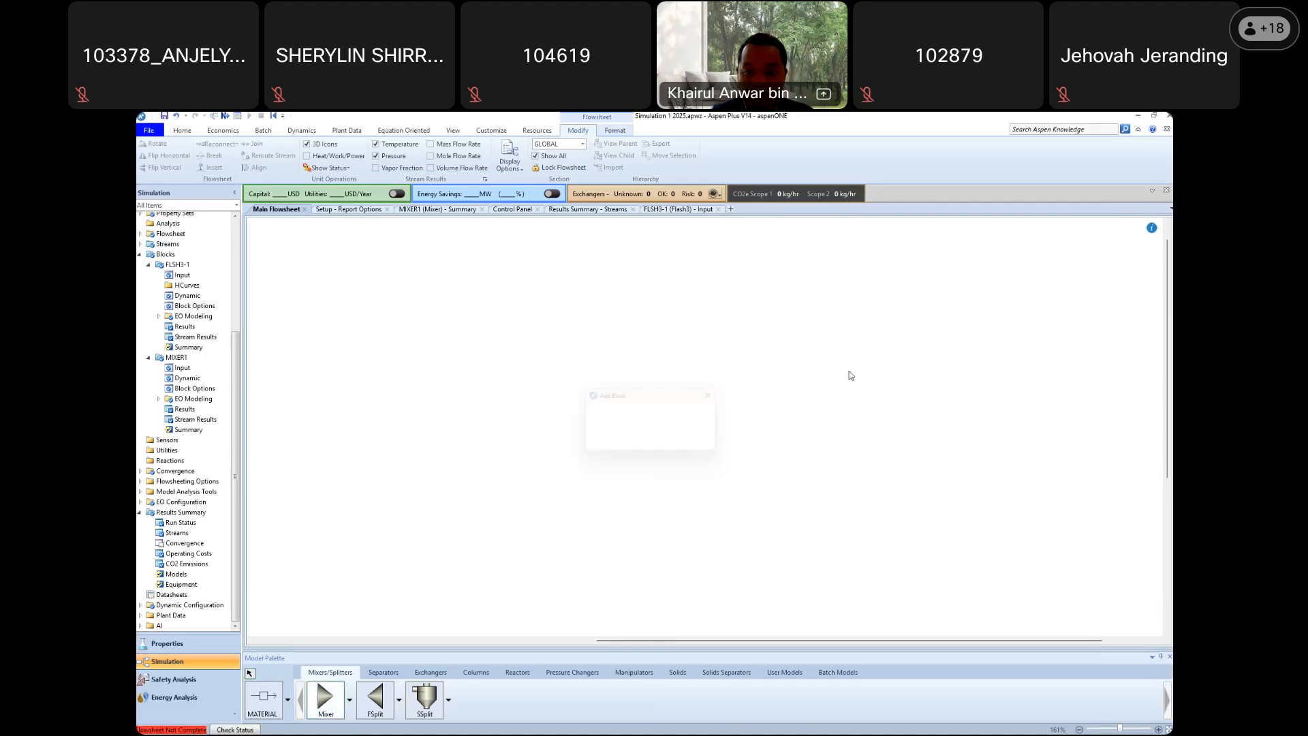
pyautogui.write('MIXER2')
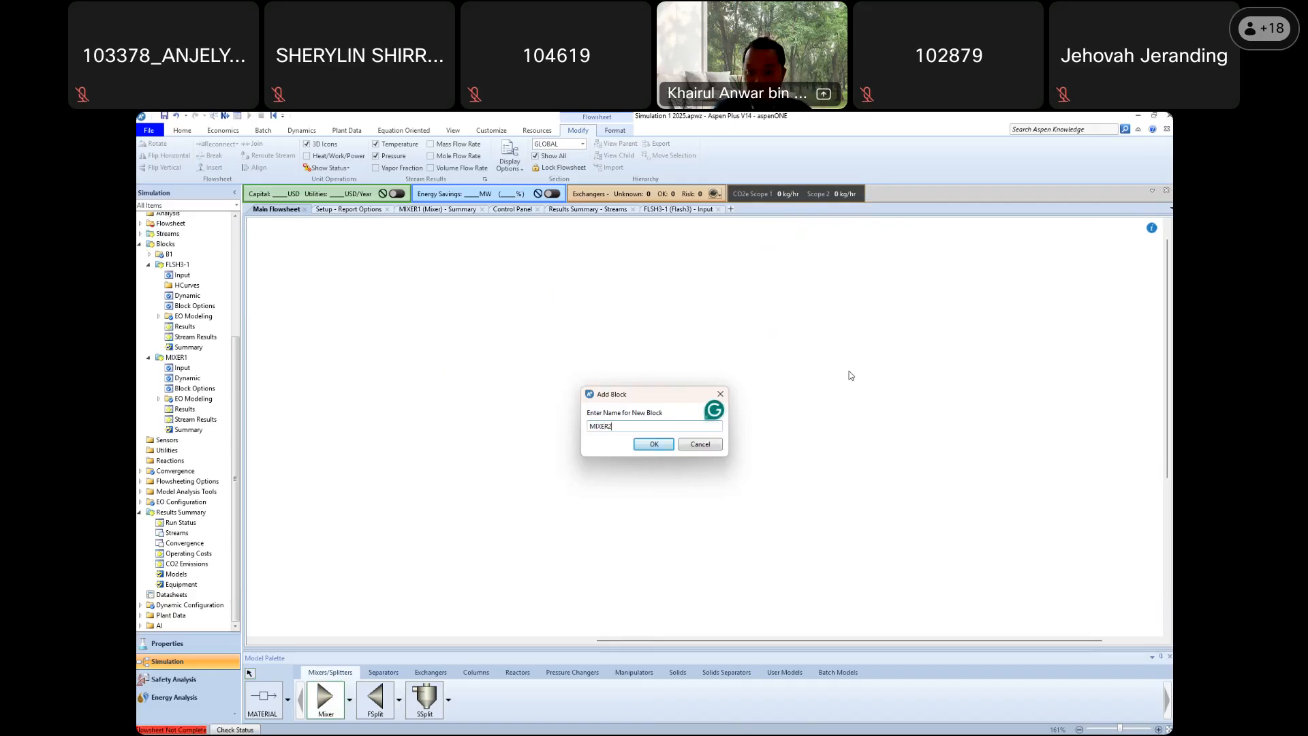
pyautogui.press('Return')
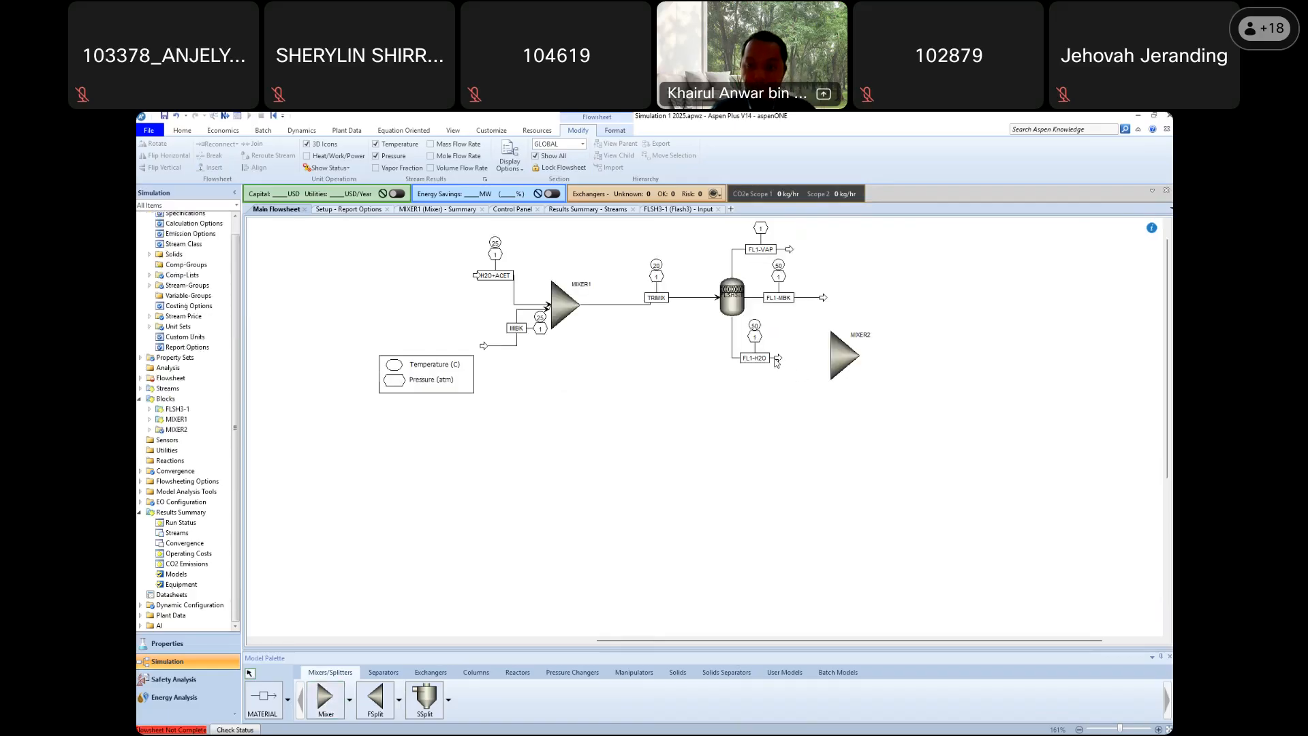
# Reconnect the destination of the FL1-H2O stream to the inlet of MIXER2
pyautogui.rightClick(776, 362)
pyautogui.click(913, 522)
pyautogui.click(824, 353)
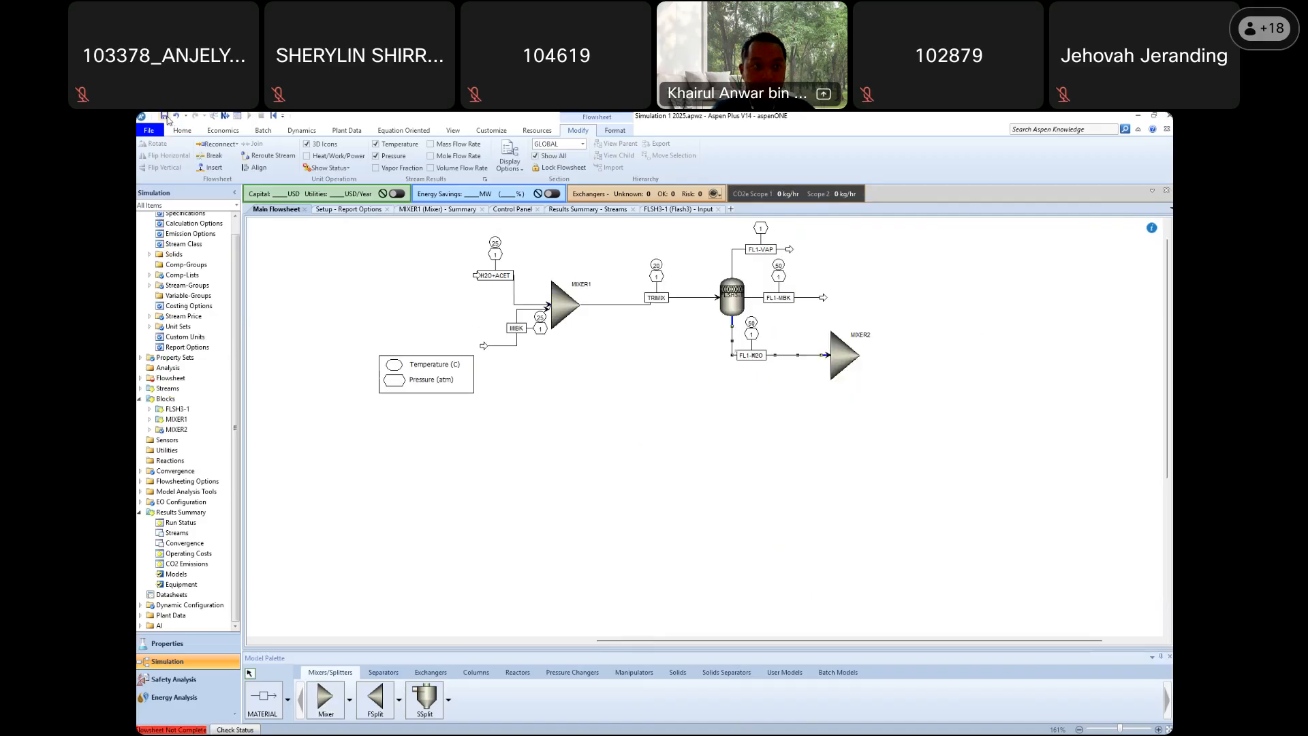
# Draw a material stream named TRIMIX2 leaving the outlet of MIXER2
pyautogui.click(262, 693)
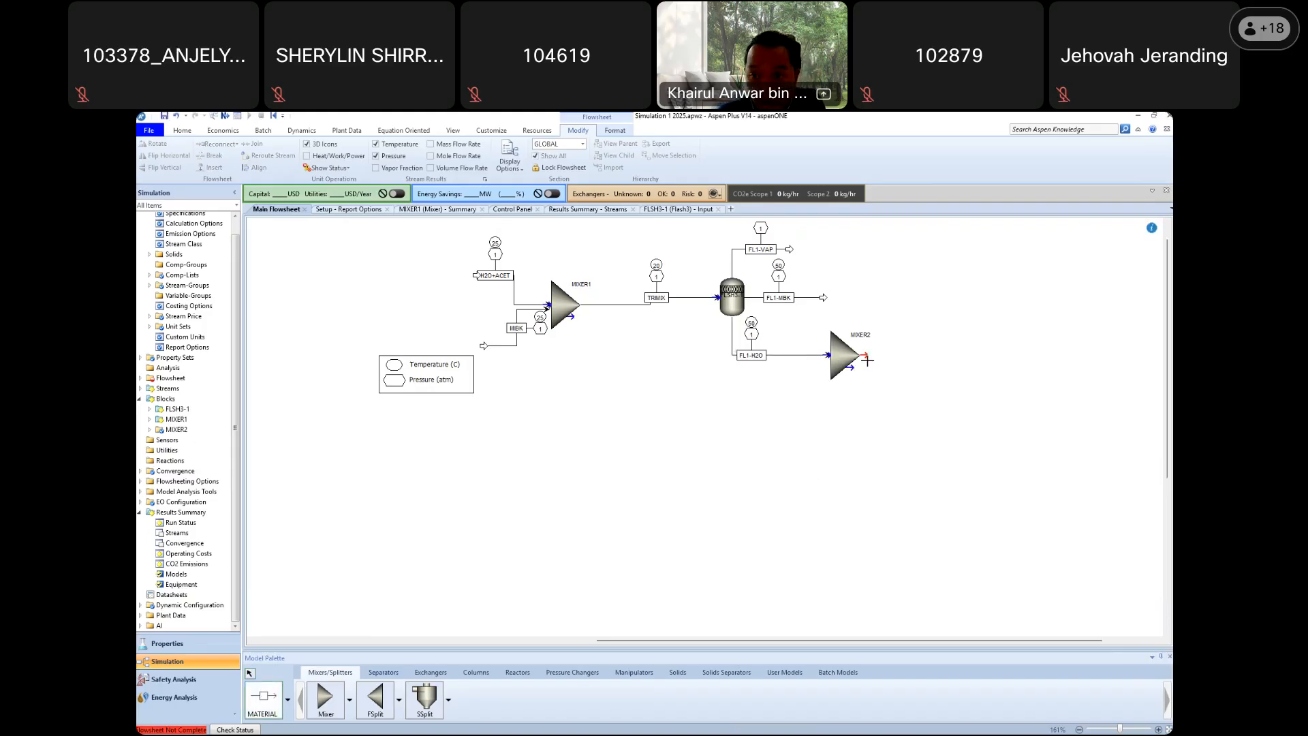
pyautogui.click(868, 354)
pyautogui.click(944, 355)
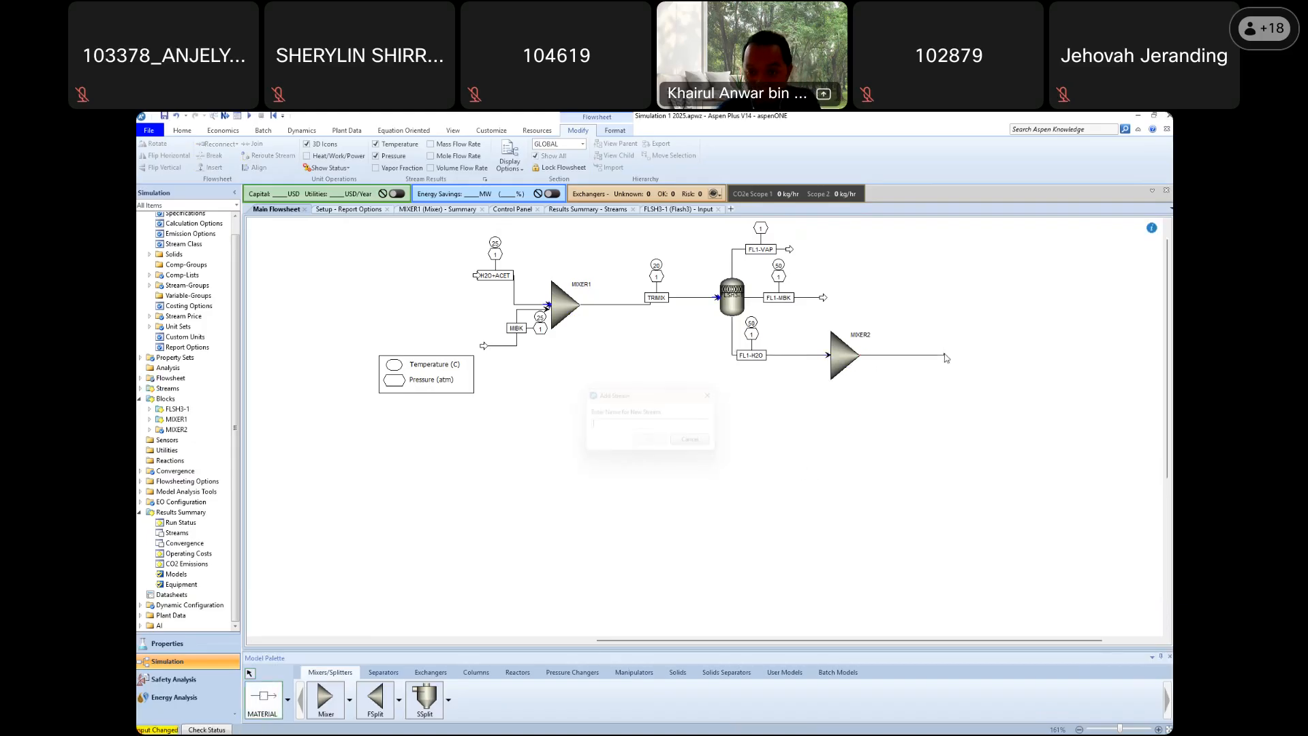
pyautogui.write('TRIMIX2')
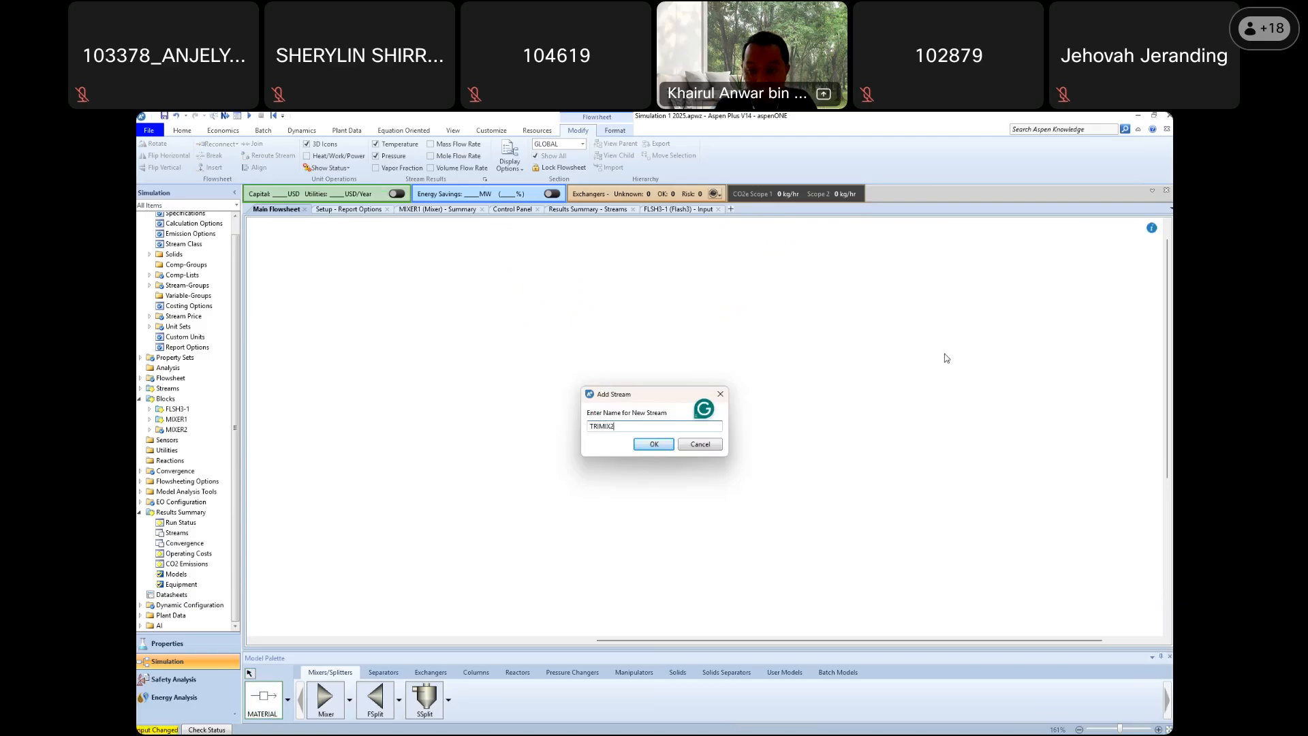
pyautogui.press('Return')
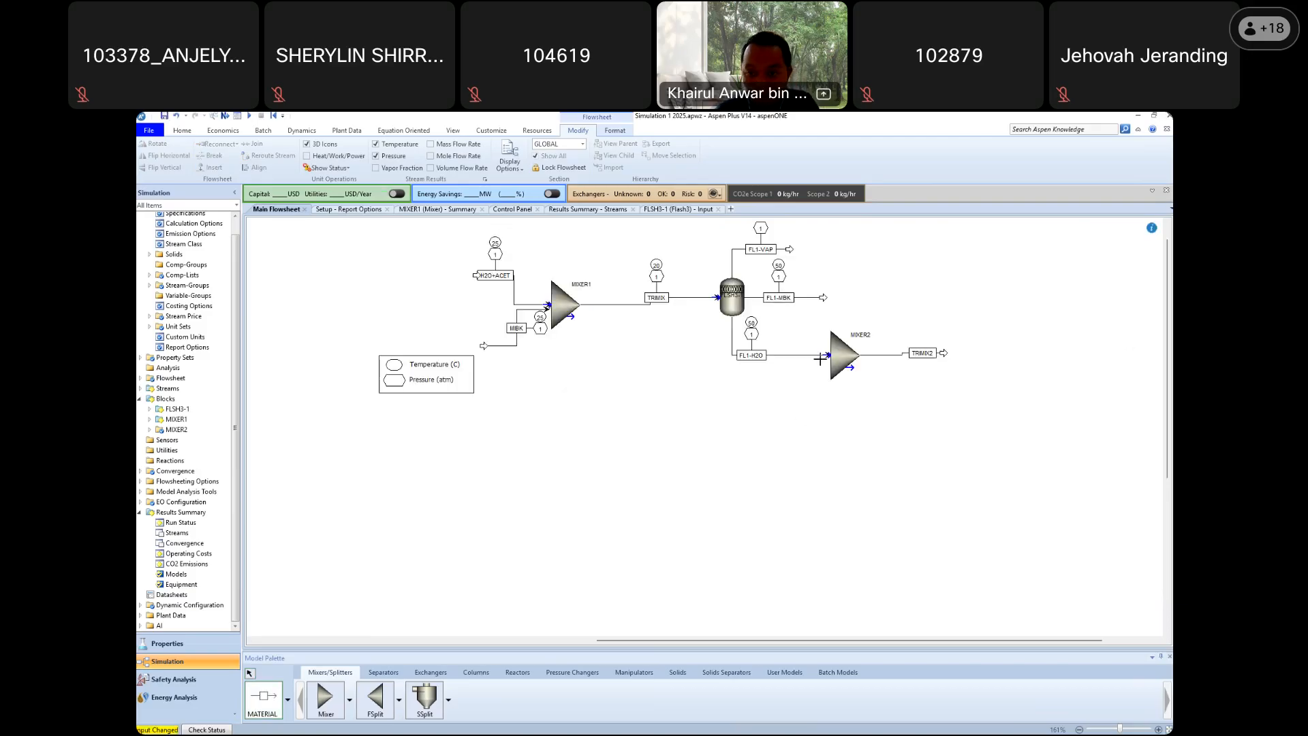
# Draw a second feed stream named MIBK2 into the inlet of MIXER2 and leave stream placement
pyautogui.click(775, 411)
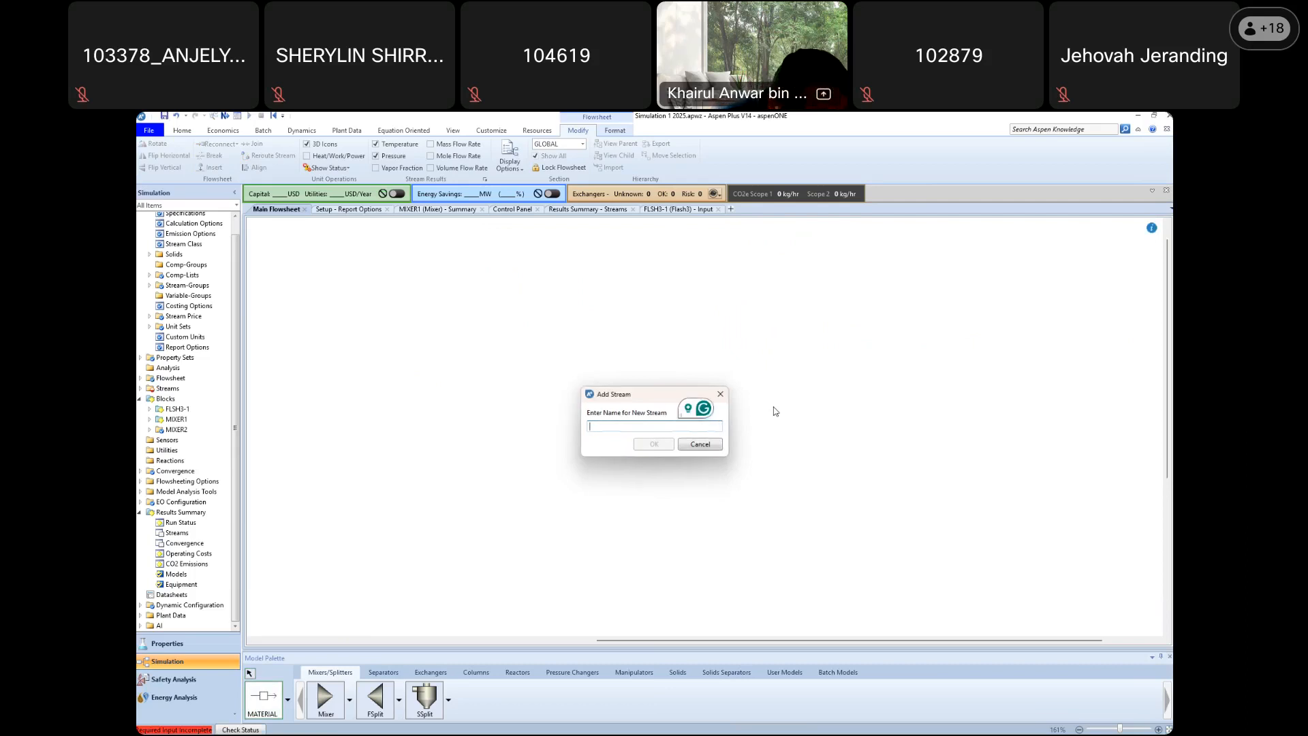
pyautogui.write('MIBK2')
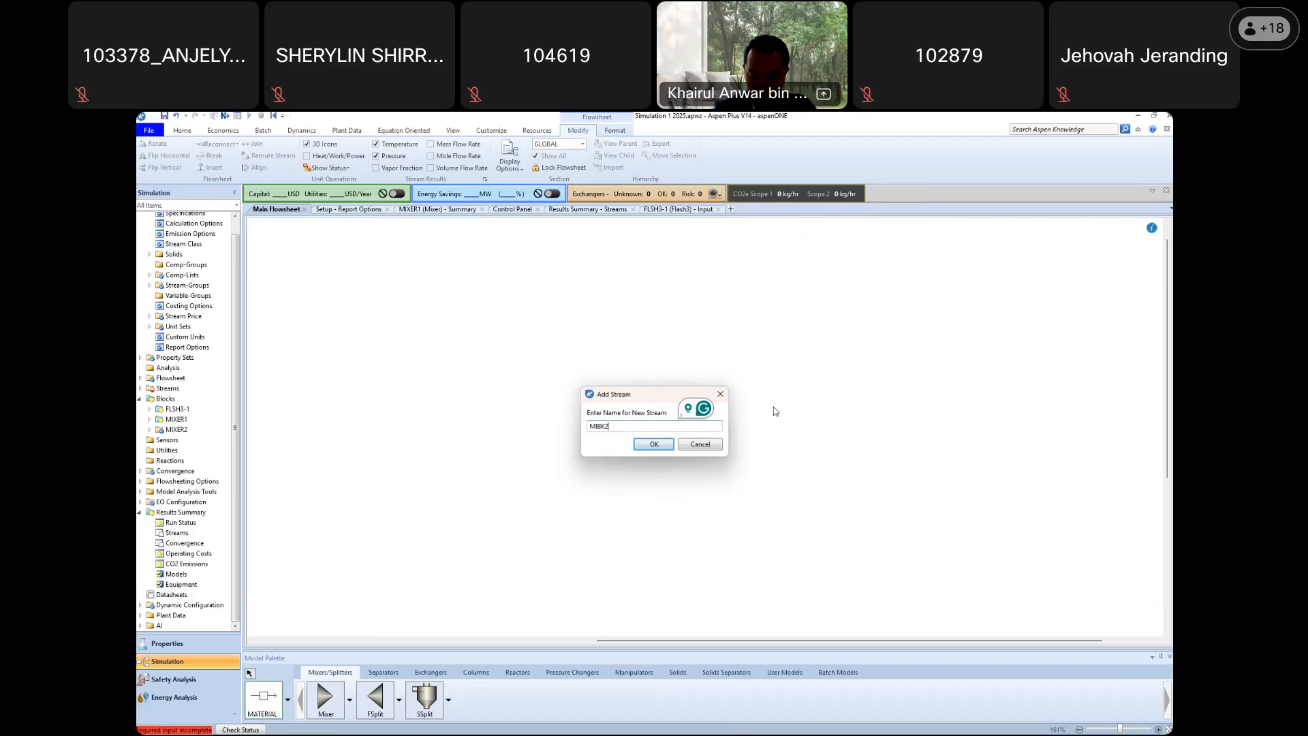
pyautogui.press('Return')
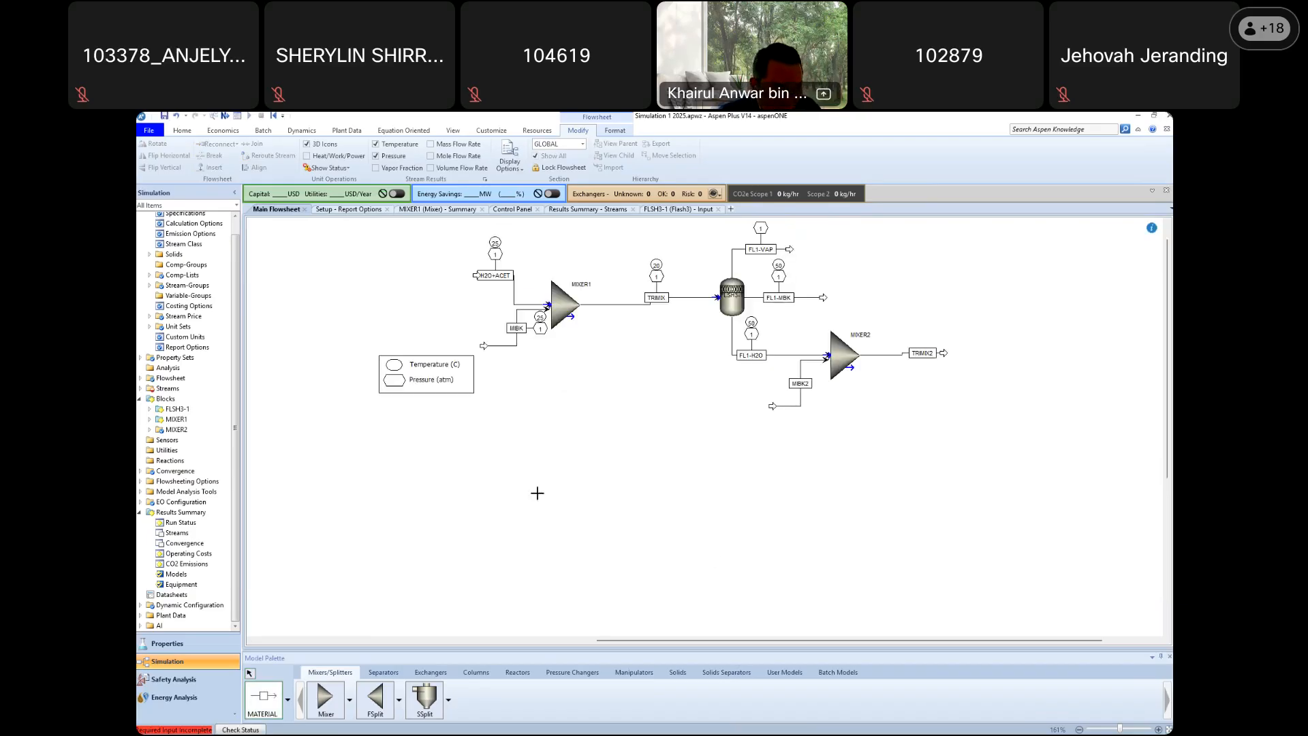
pyautogui.press('Escape')
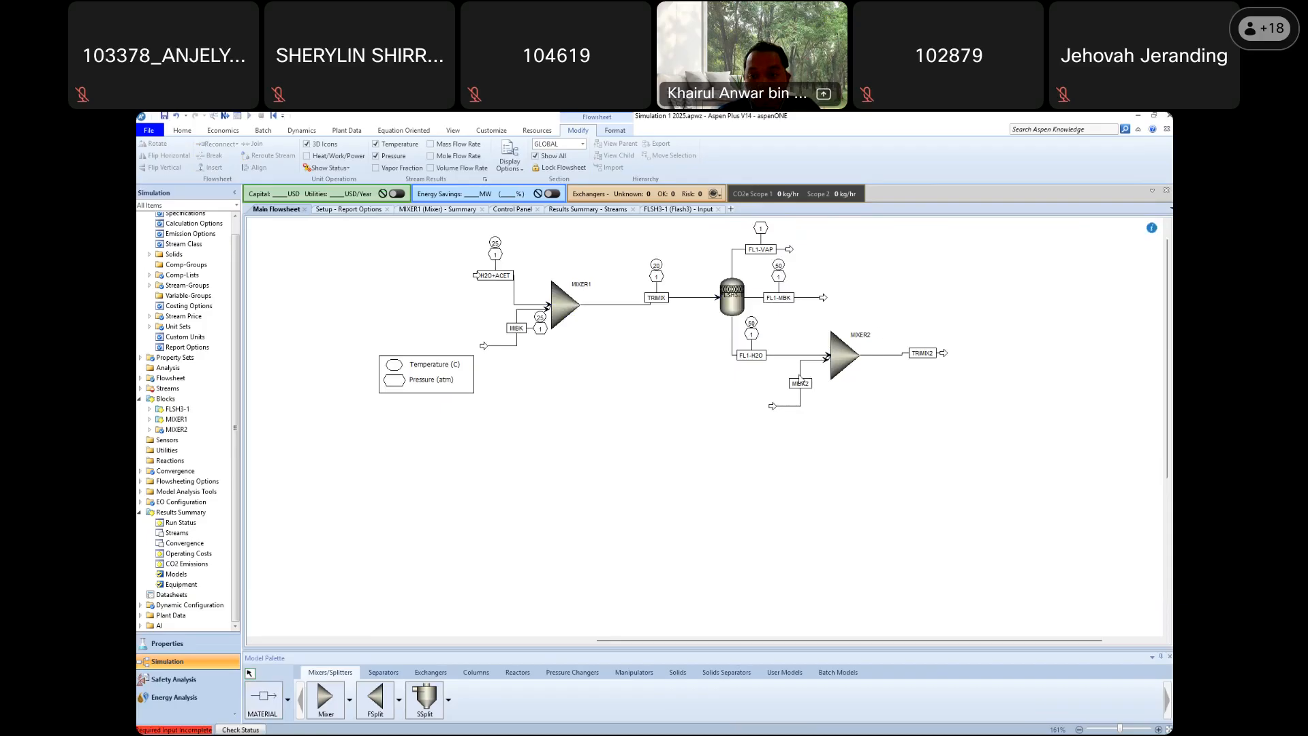
# Specify the MIBK2 feed stream at 25 C and 1 atm with a MIBK mass flow of 50 kg/hr
pyautogui.click(184, 131)
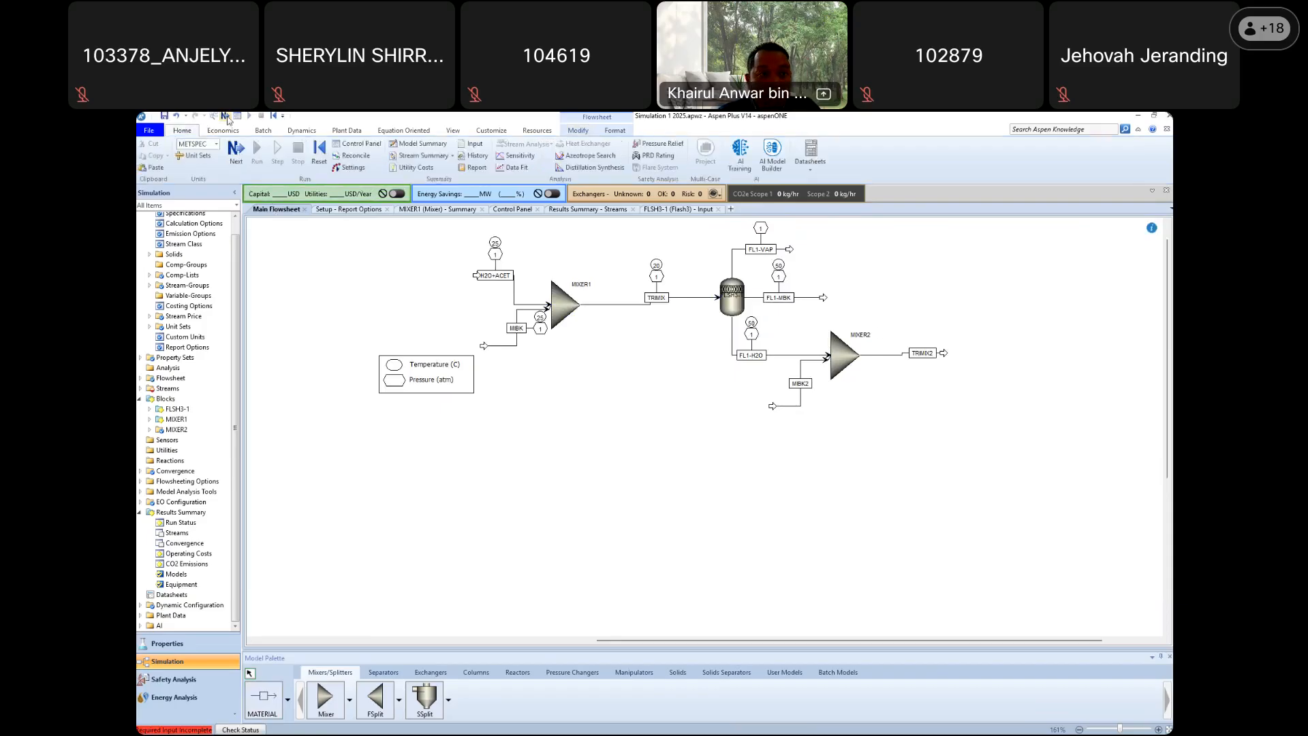
pyautogui.click(237, 157)
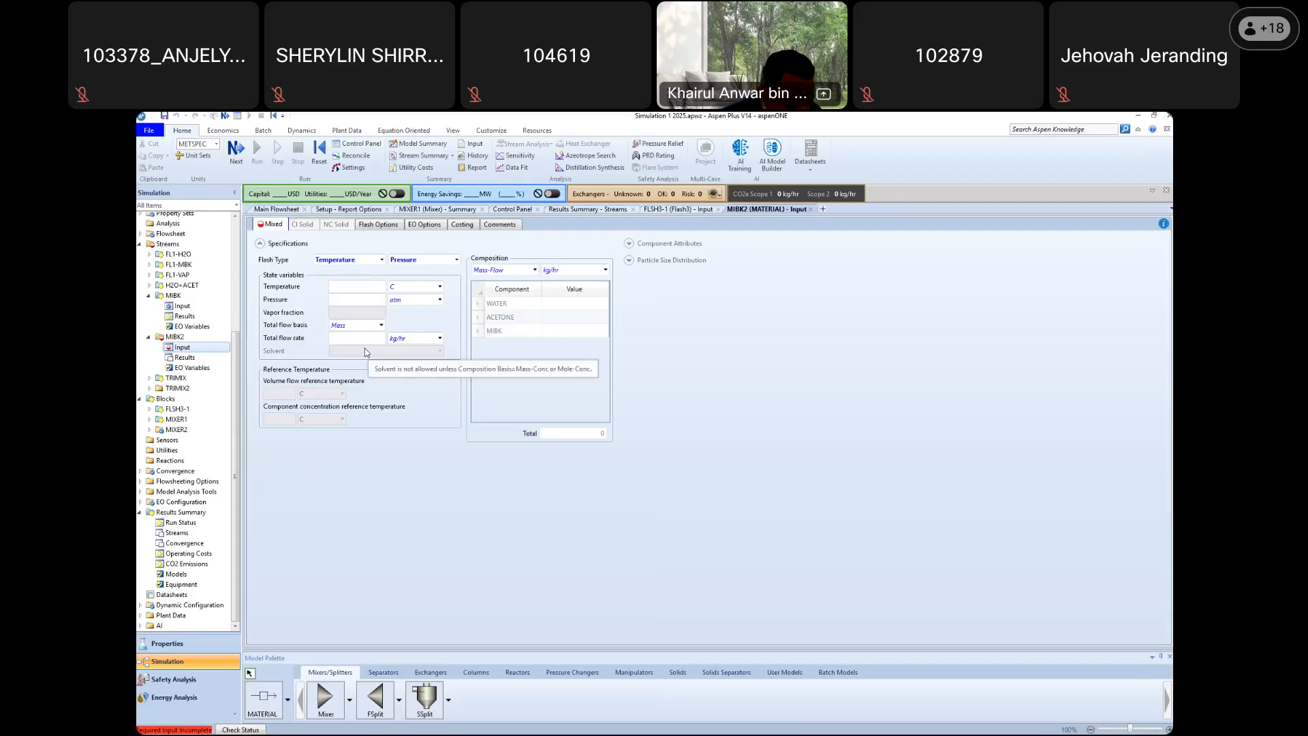
pyautogui.click(564, 336)
pyautogui.write('50')
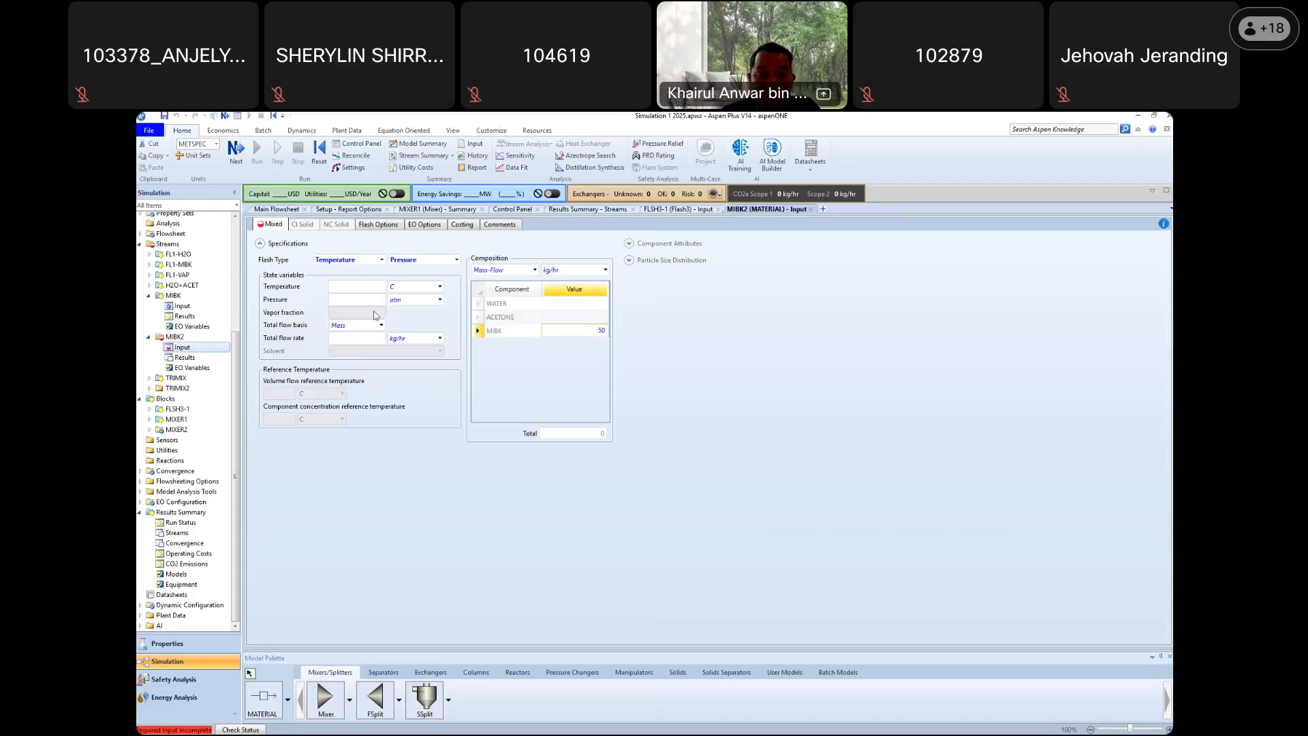
pyautogui.click(345, 288)
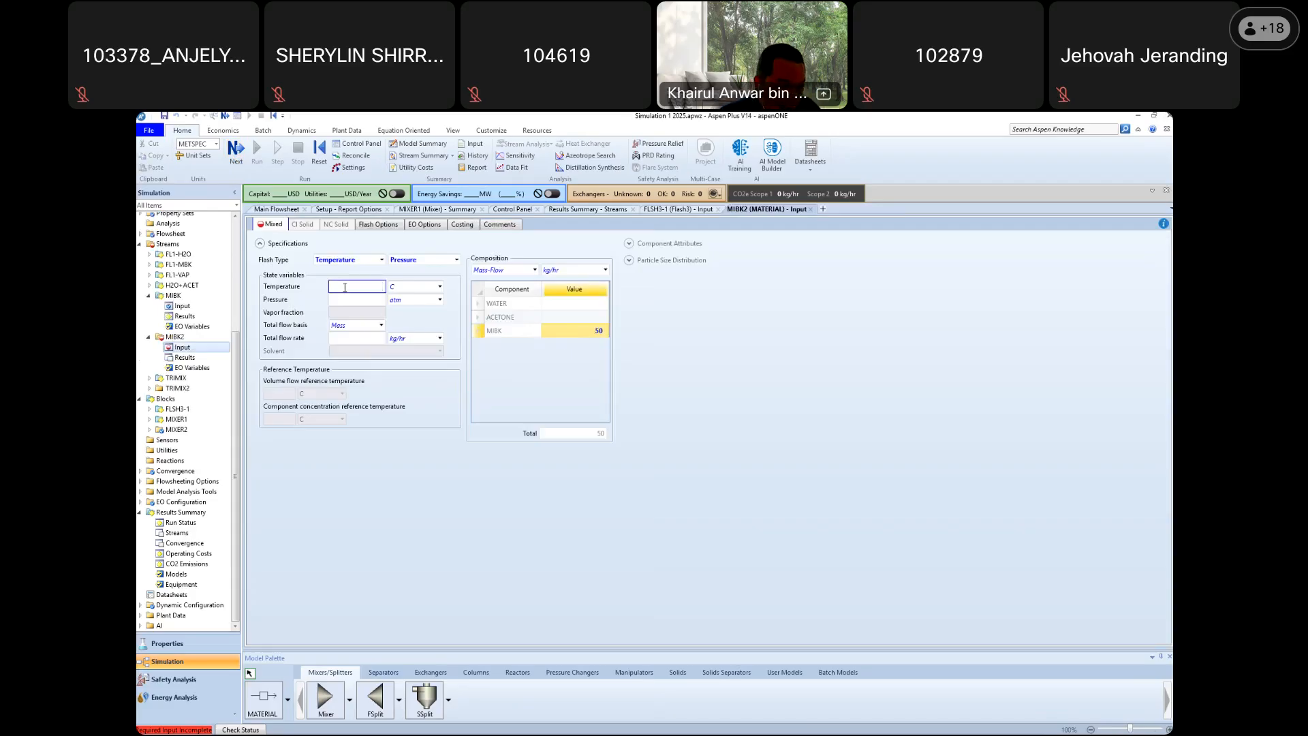
pyautogui.write('25')
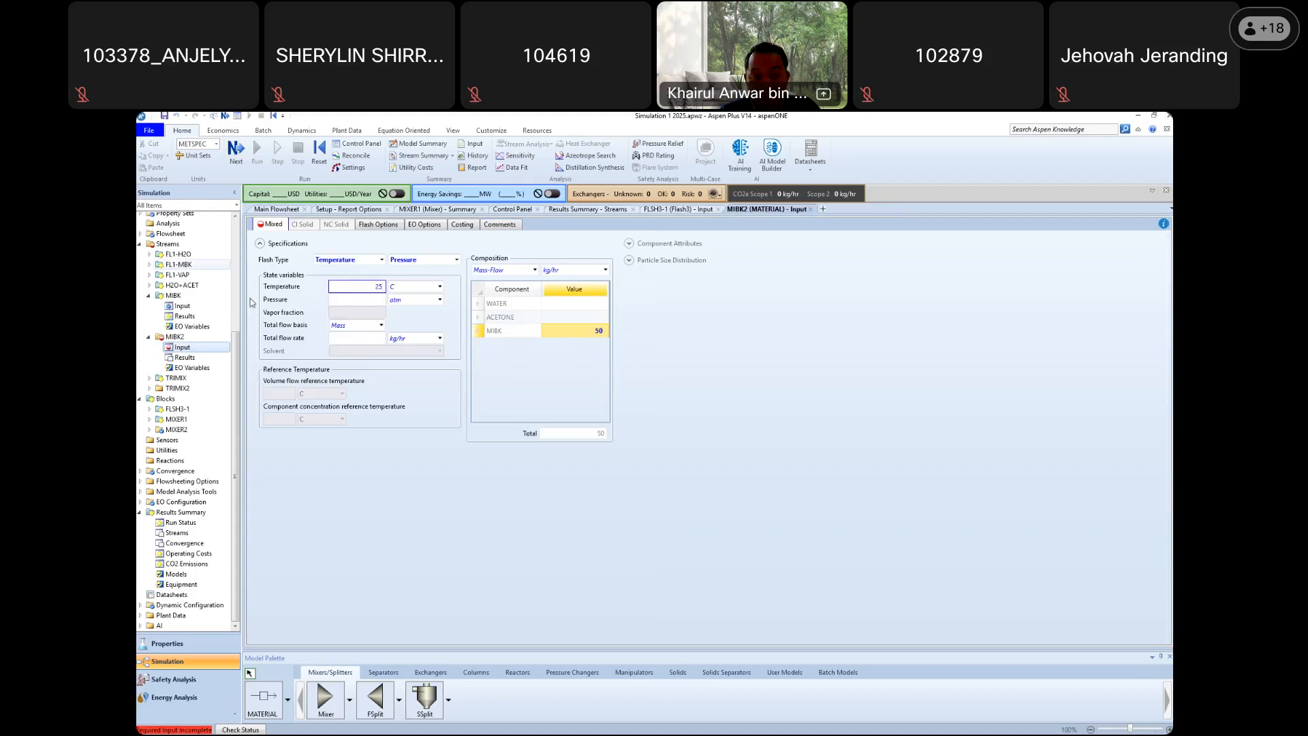
pyautogui.click(352, 300)
pyautogui.write('1')
pyautogui.click(762, 396)
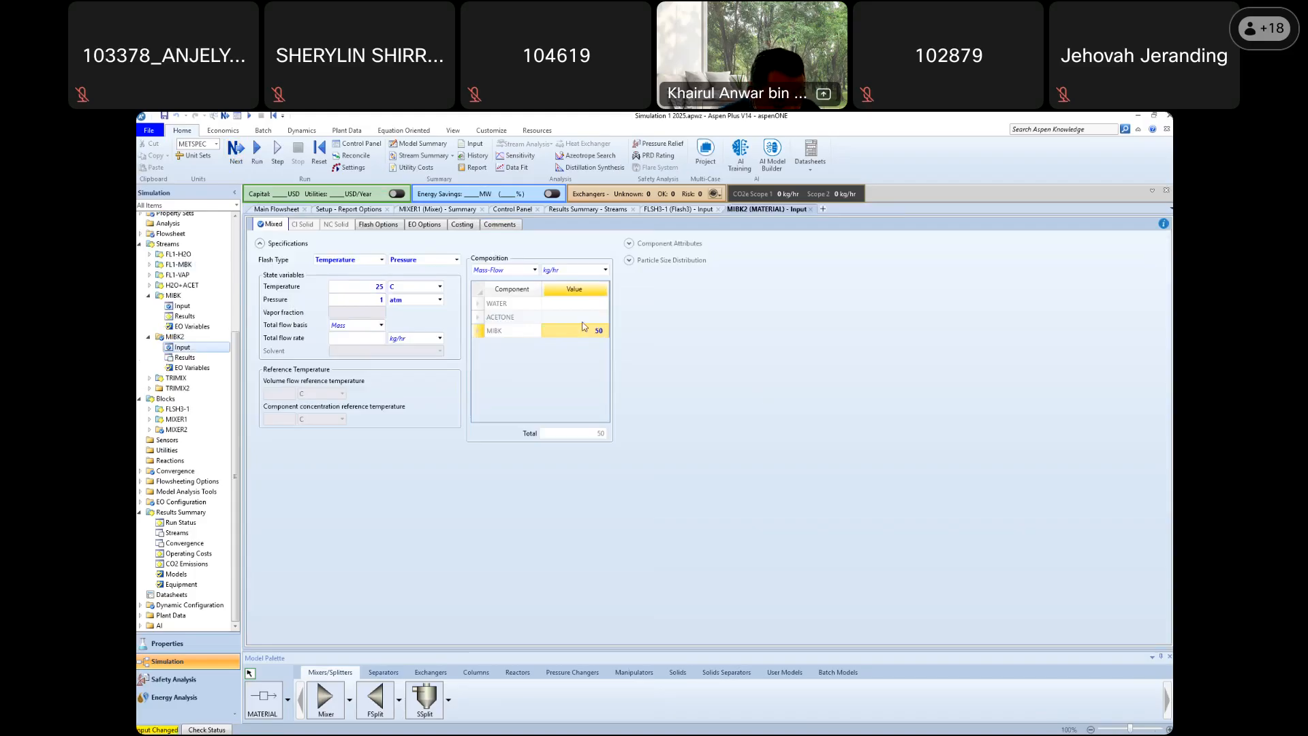
# Run the simulation and add the MIBK2 and TRIMIX2 streams as columns in the stream results table
pyautogui.click(255, 158)
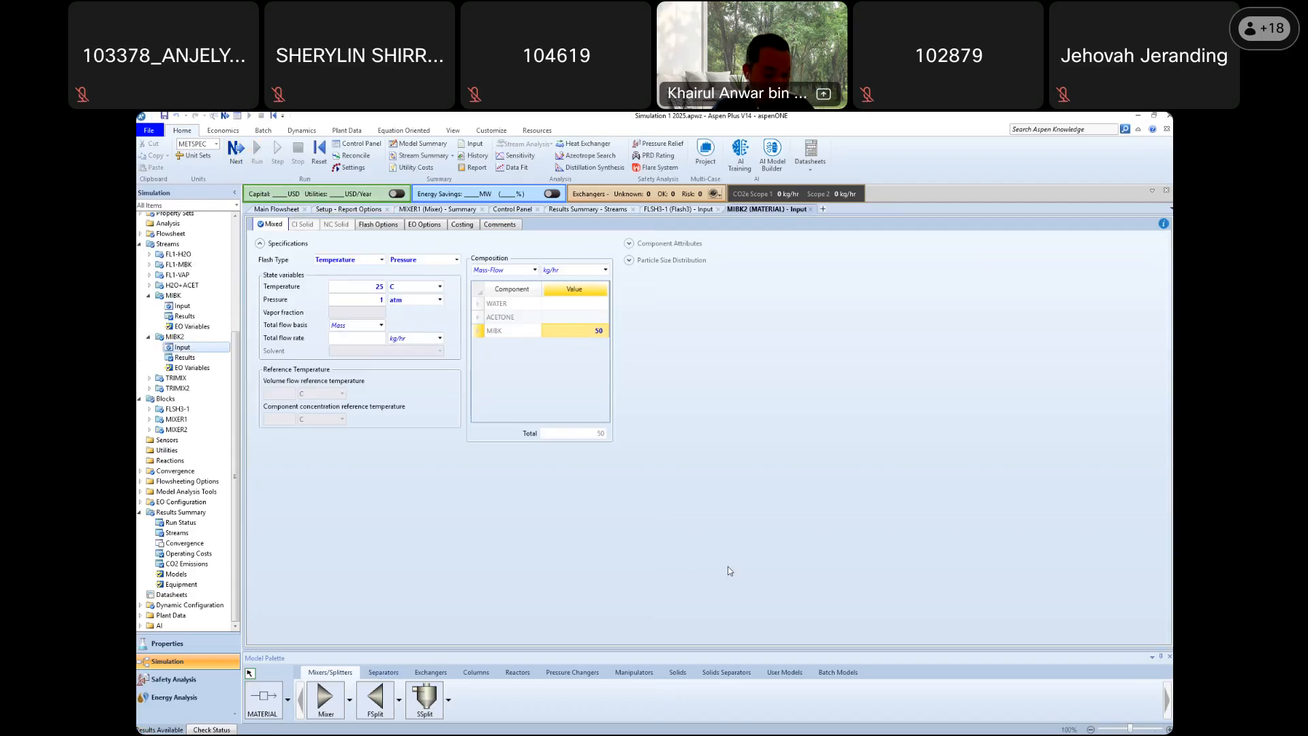
pyautogui.click(183, 533)
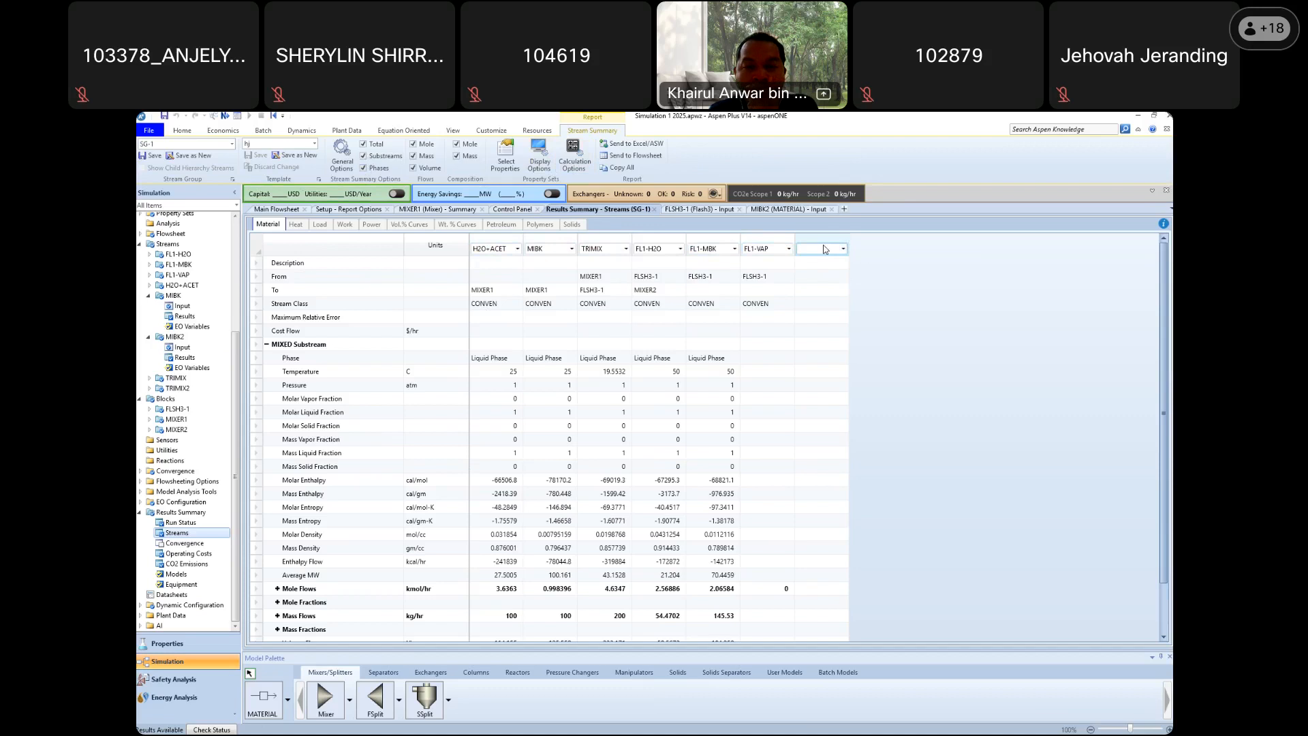
pyautogui.click(845, 251)
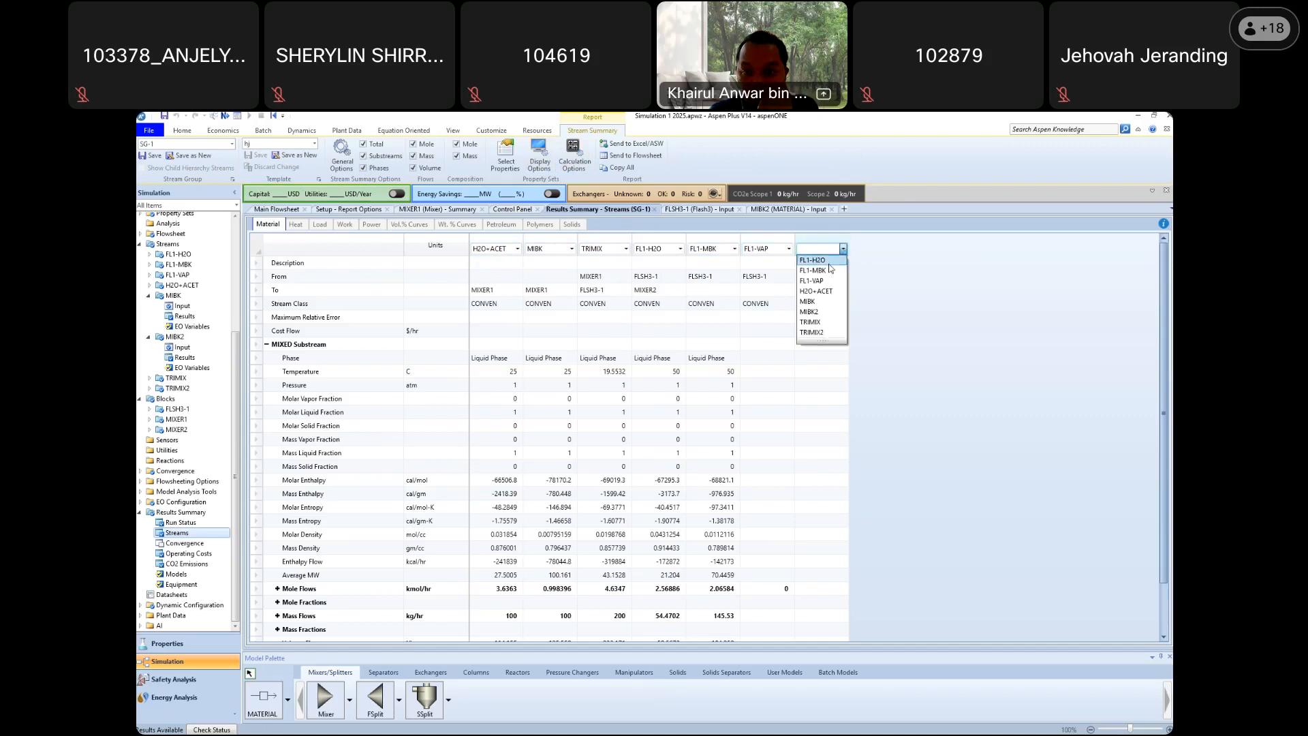
pyautogui.click(809, 311)
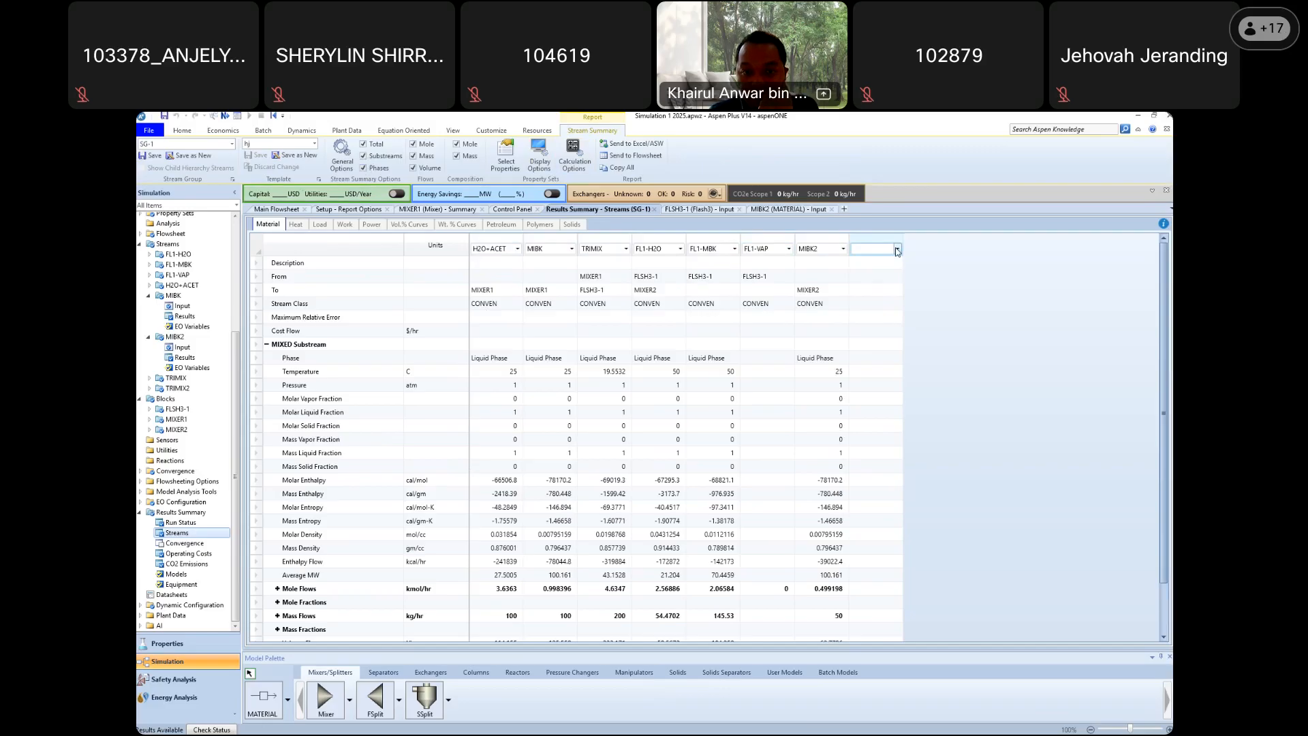
pyautogui.moveTo(546, 240)
pyautogui.mouseDown()
pyautogui.moveTo(699, 244)
pyautogui.moveTo(550, 244)
pyautogui.mouseUp()
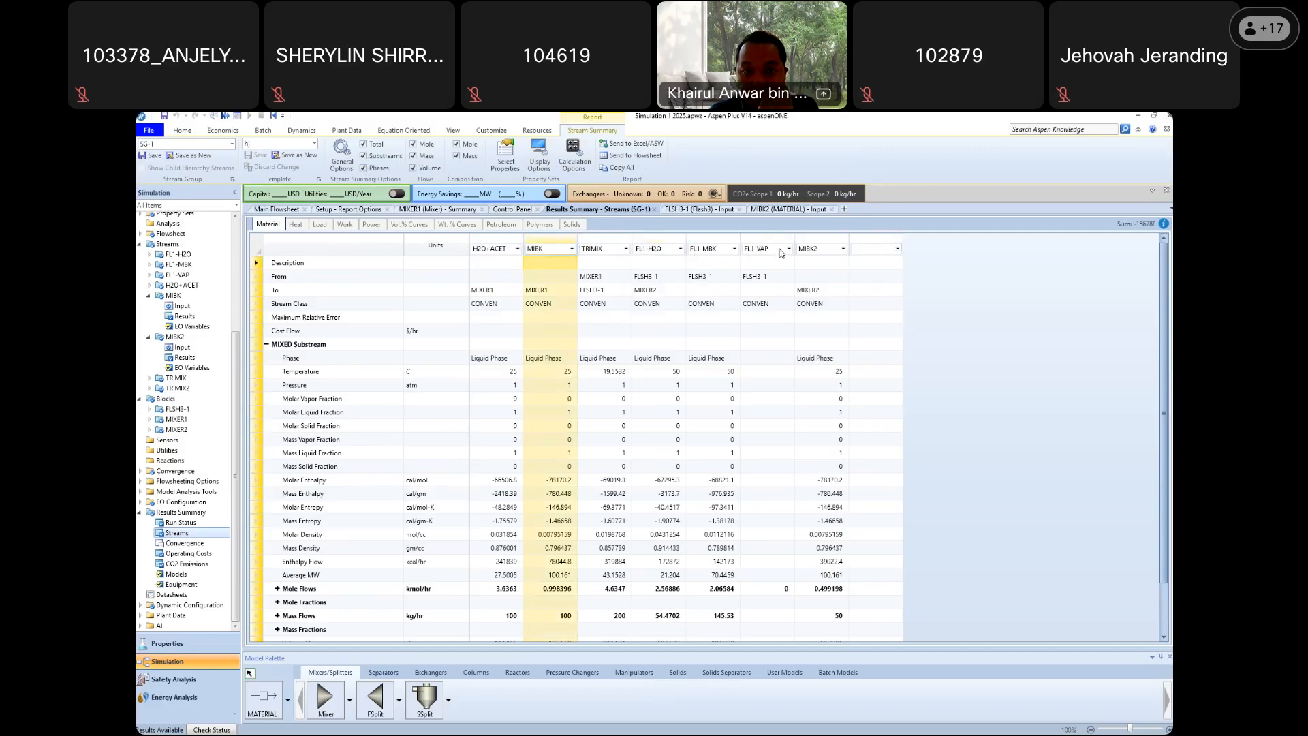
pyautogui.click(898, 249)
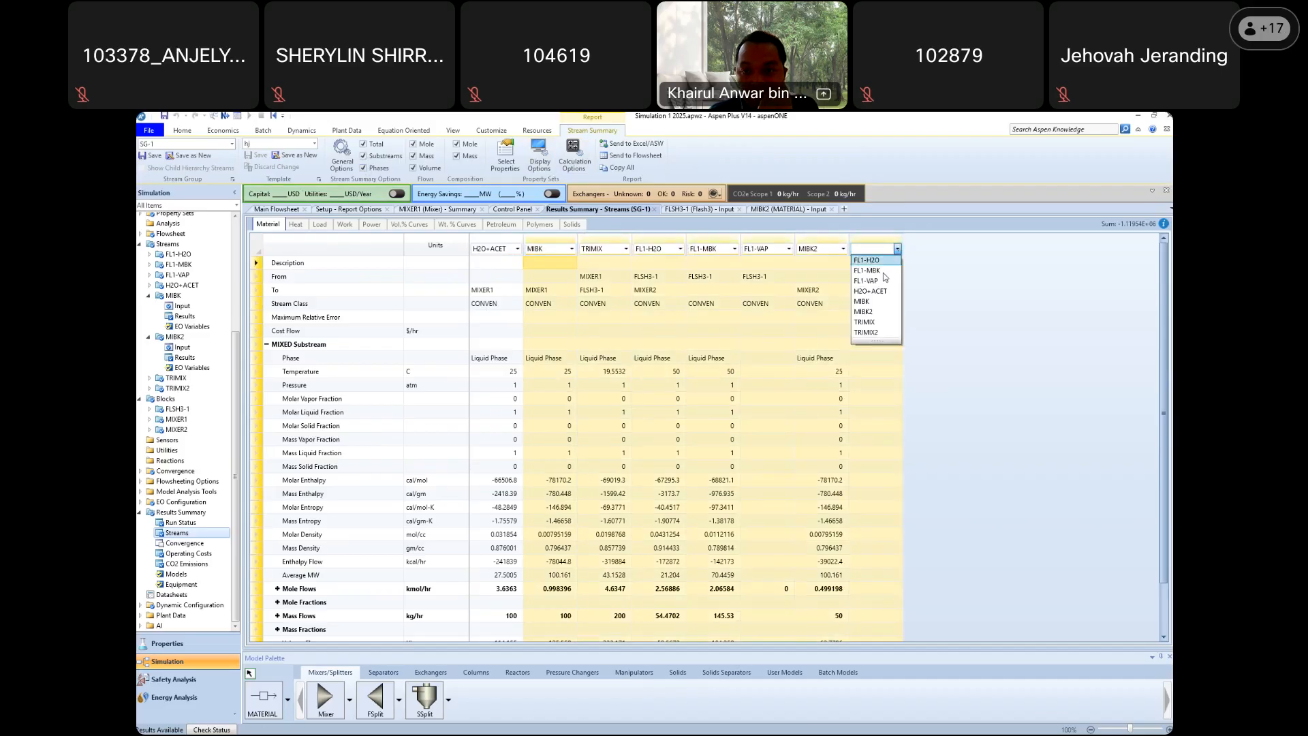
pyautogui.click(878, 333)
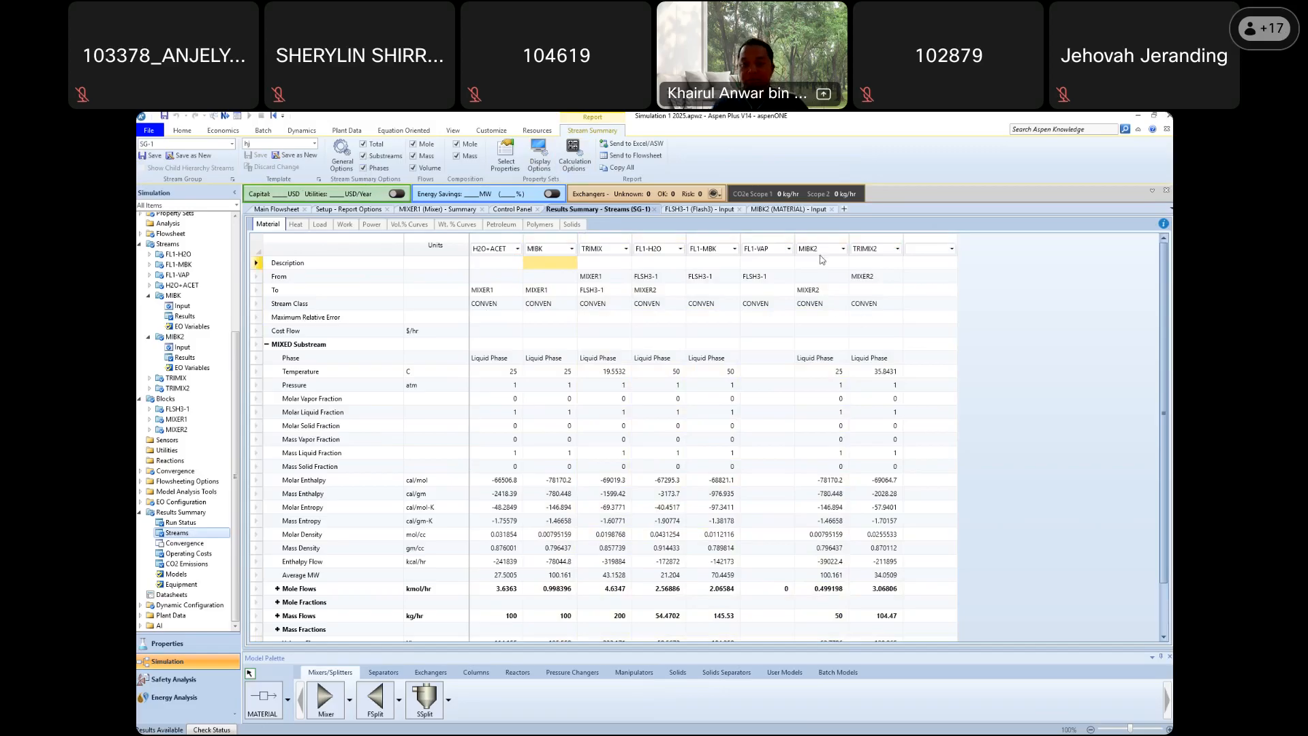
# Expand the component mass flows and mass fractions in the stream results and examine the MIBK mass flow row across all streams
pyautogui.scroll(-1, 862, 562)
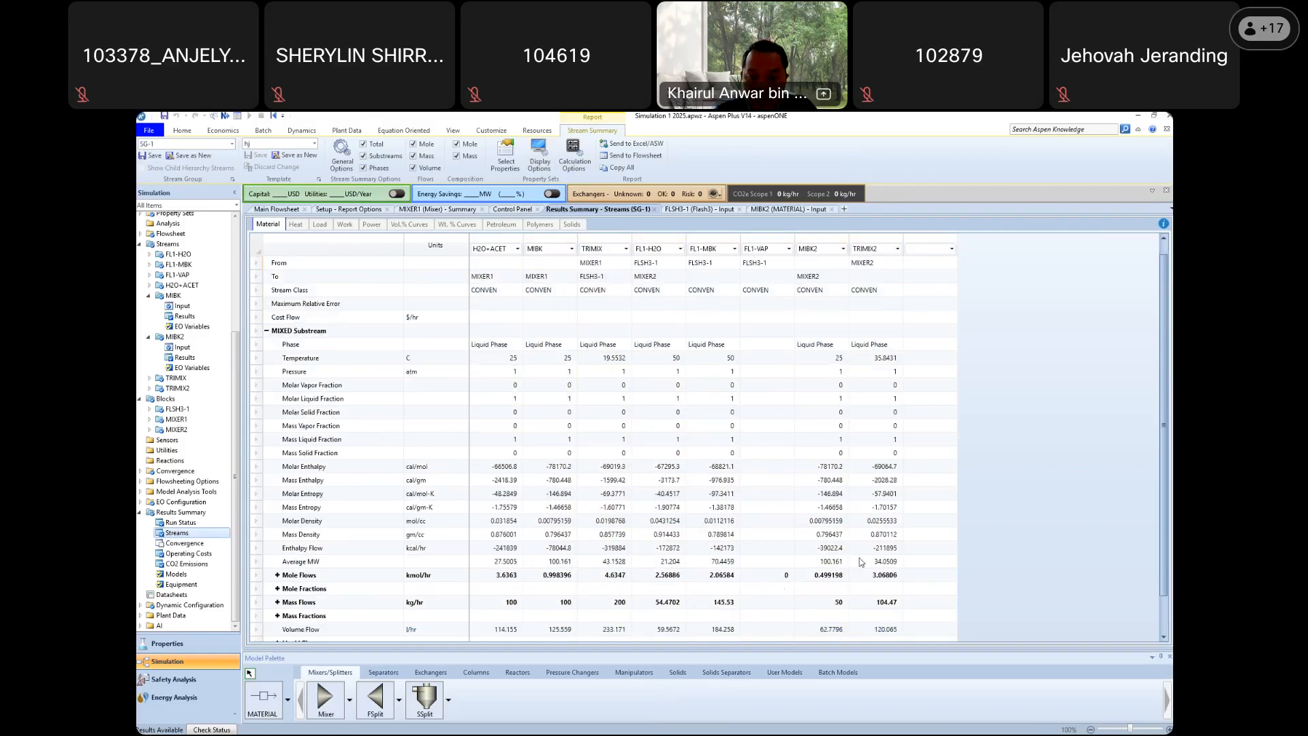
pyautogui.scroll(-3, 862, 561)
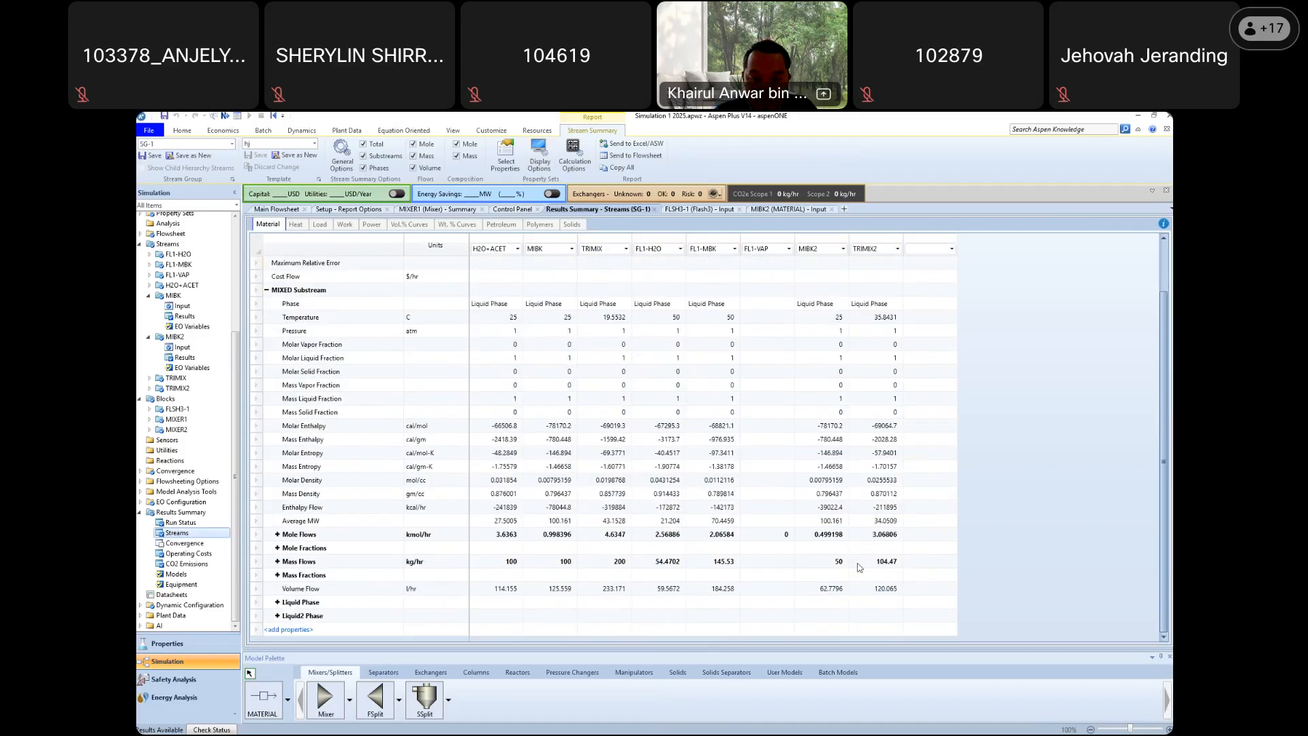
pyautogui.click(277, 562)
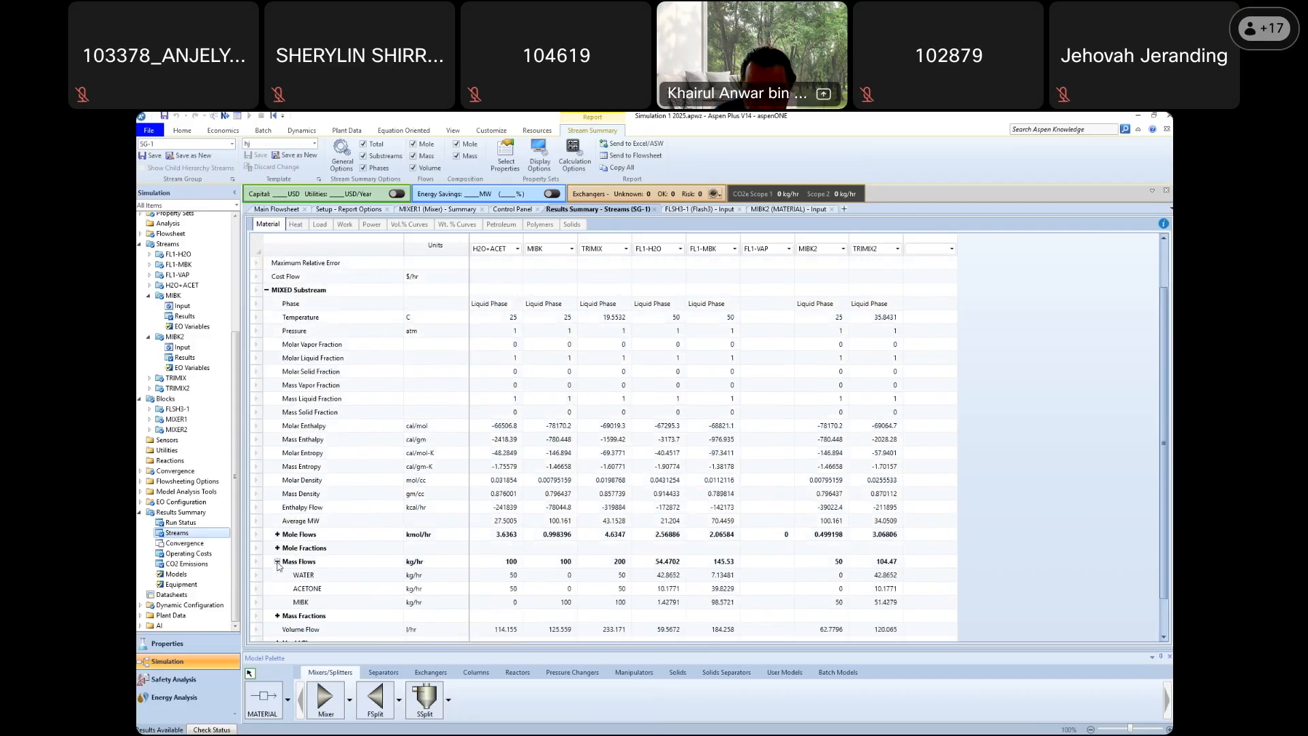
pyautogui.click(278, 563)
pyautogui.click(277, 576)
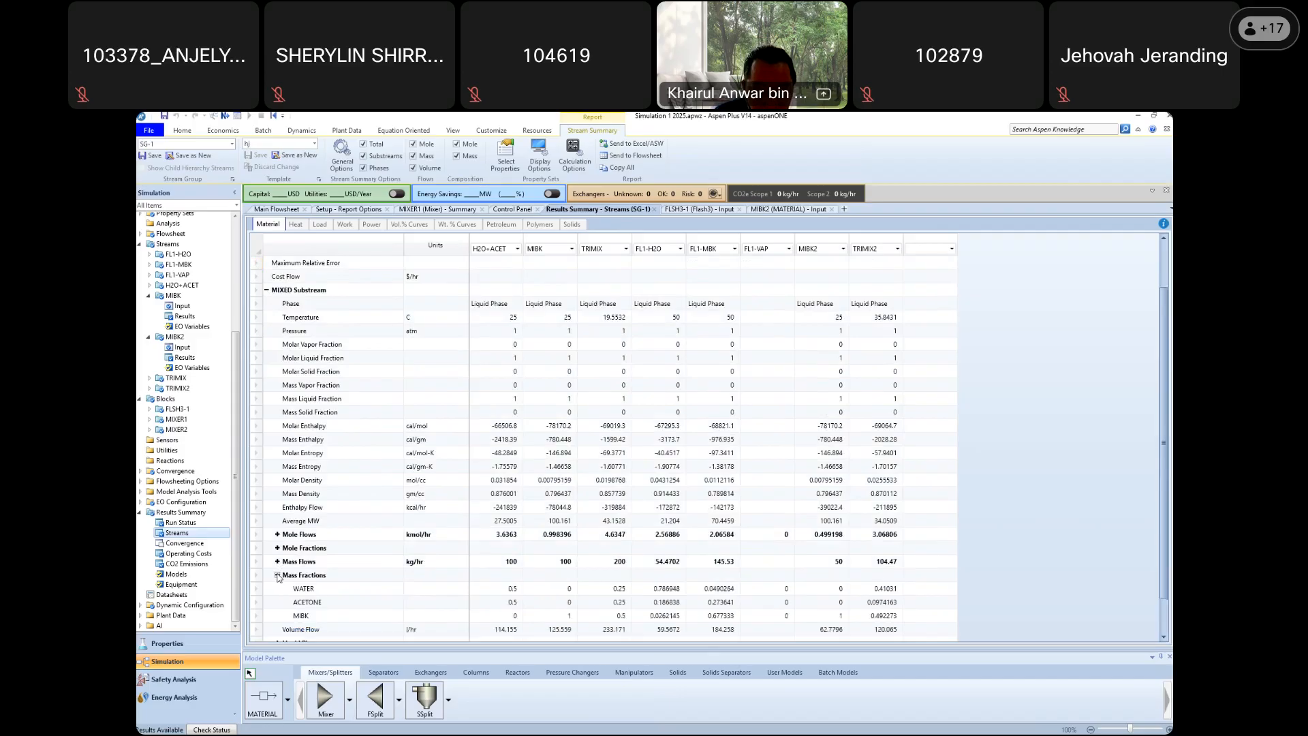
pyautogui.click(277, 576)
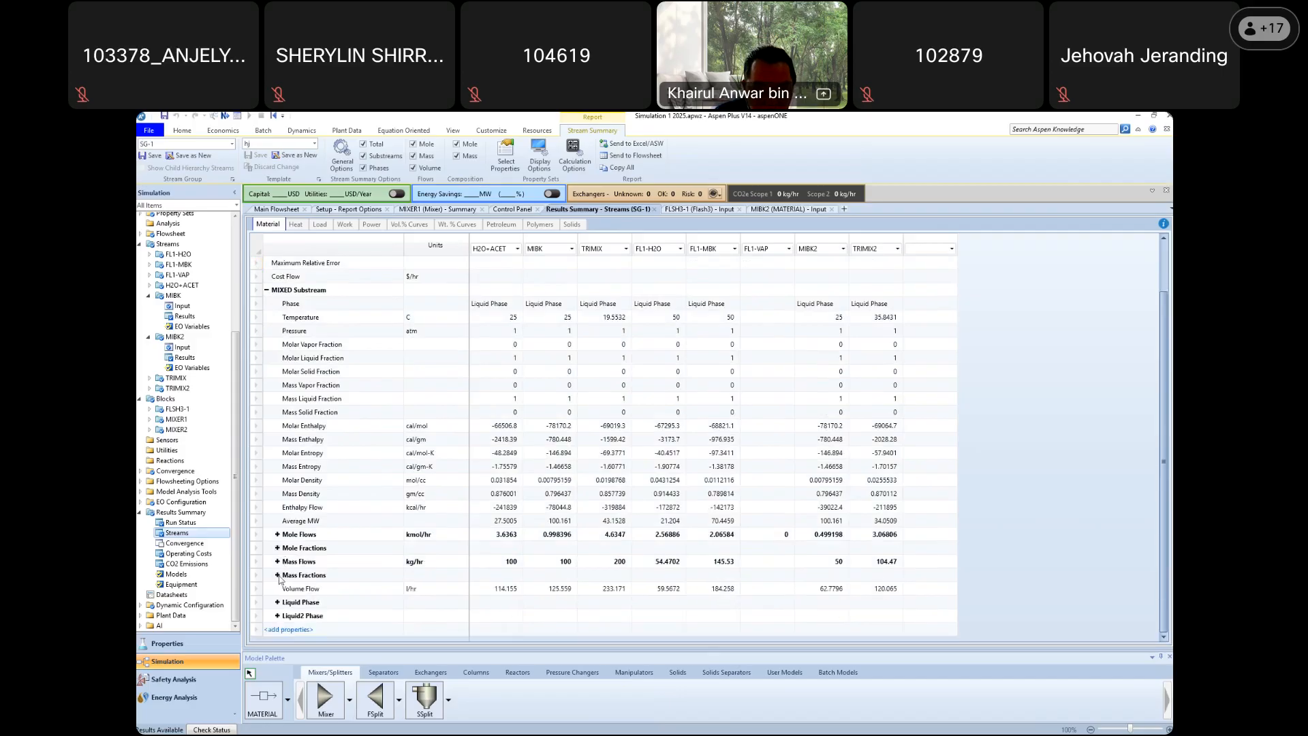
pyautogui.click(277, 562)
pyautogui.click(278, 617)
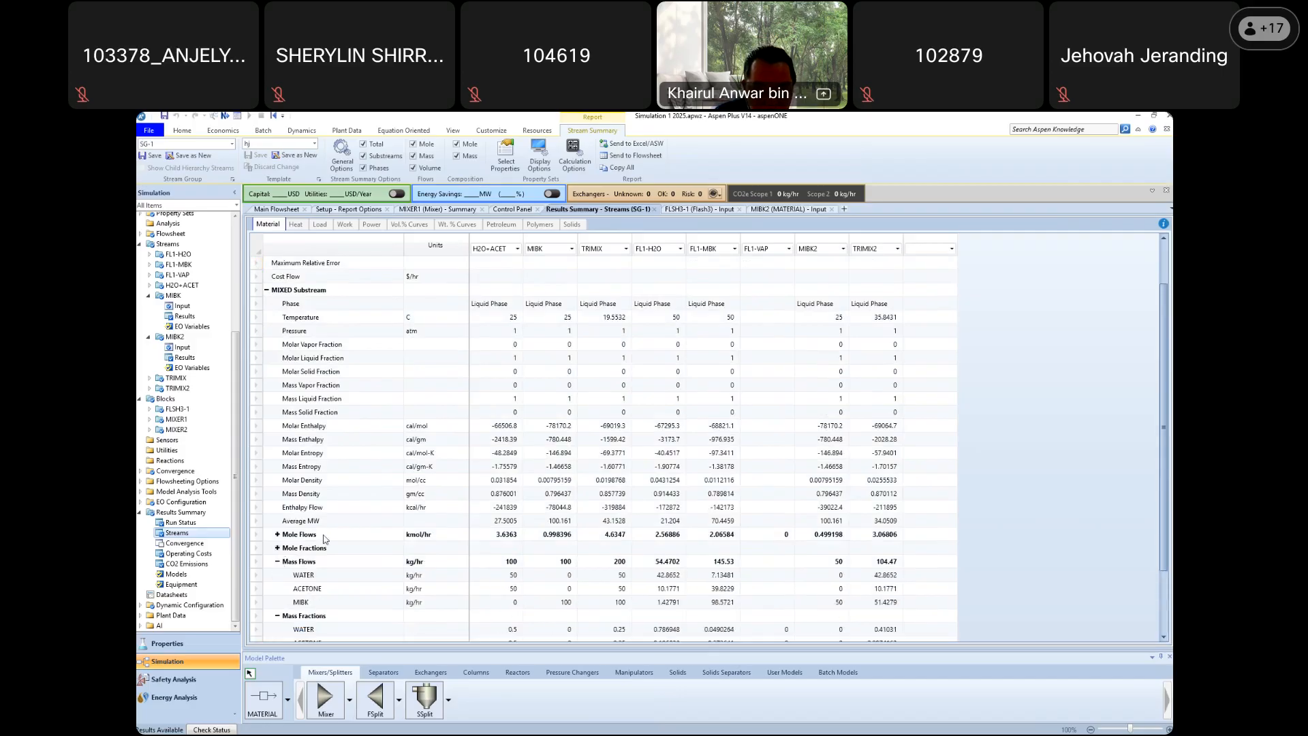
pyautogui.scroll(-2, 328, 538)
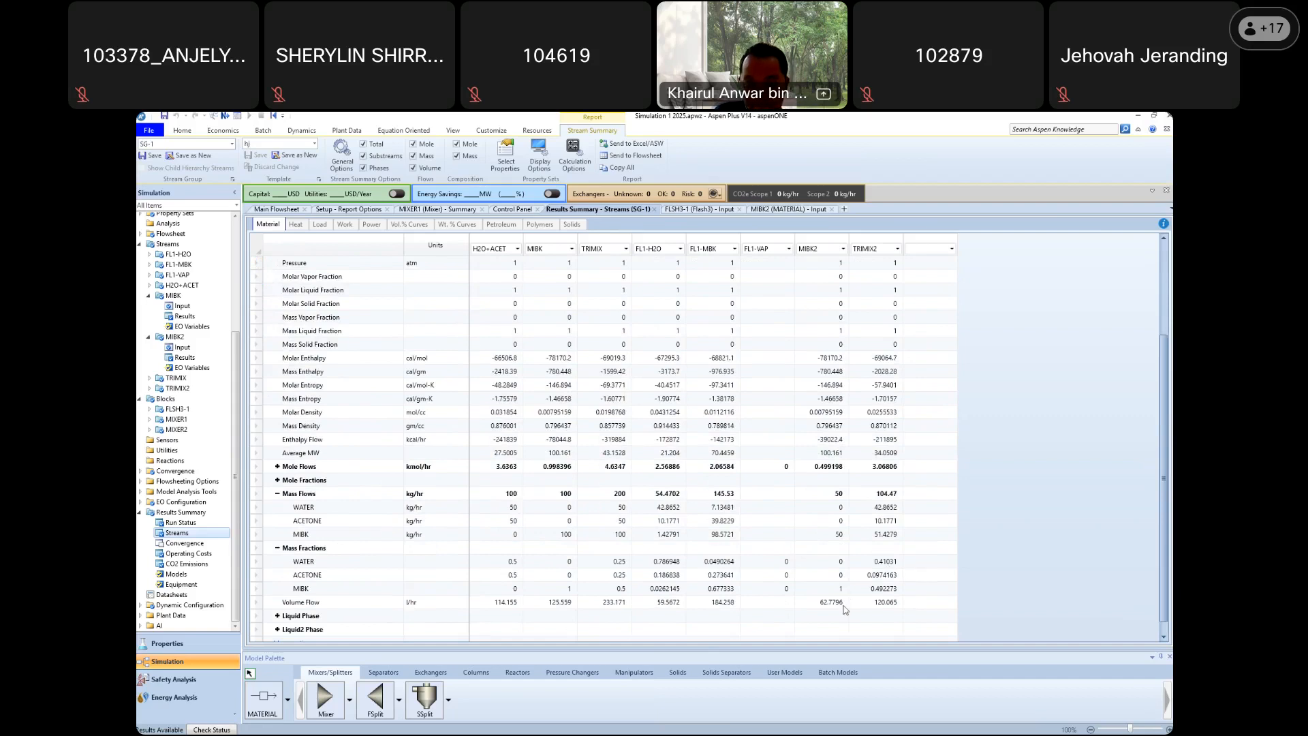
pyautogui.click(413, 534)
pyautogui.click(257, 536)
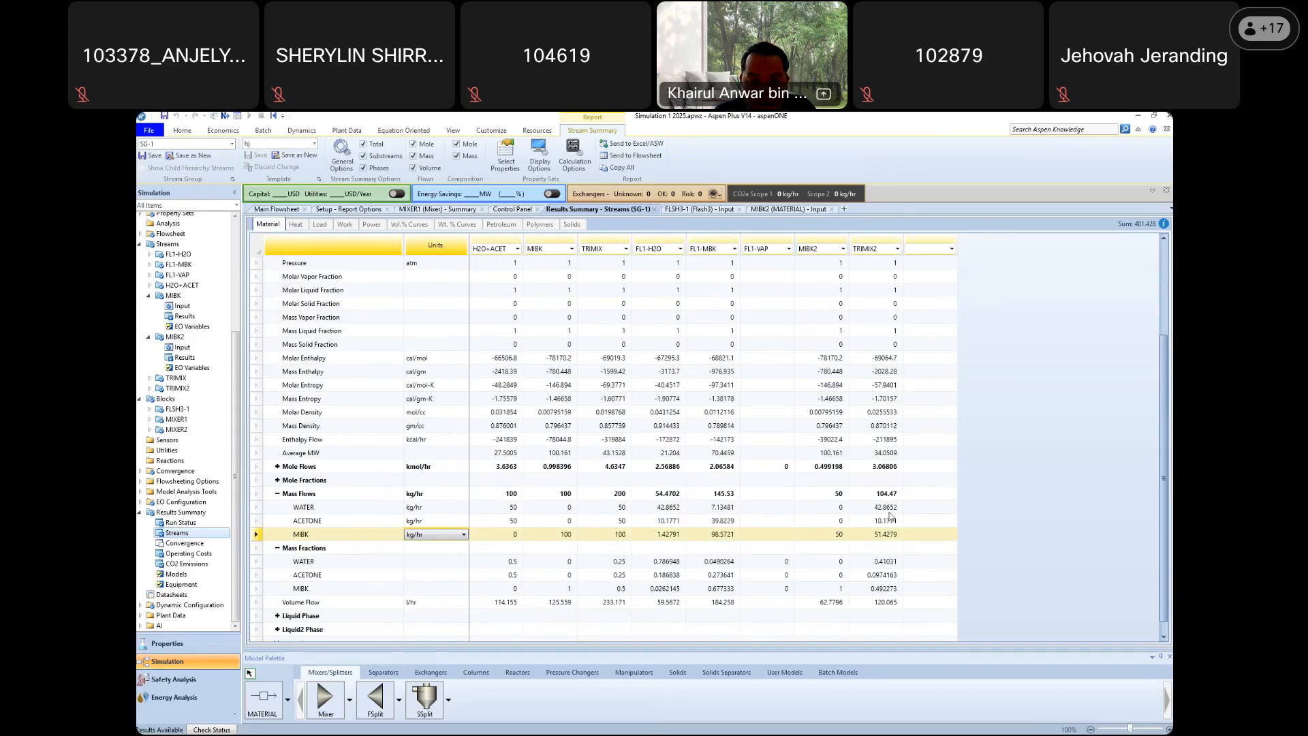
# Return to the main flowsheet and place a Flash3 separator named FLSH2 downstream of MIXER2
pyautogui.click(1059, 533)
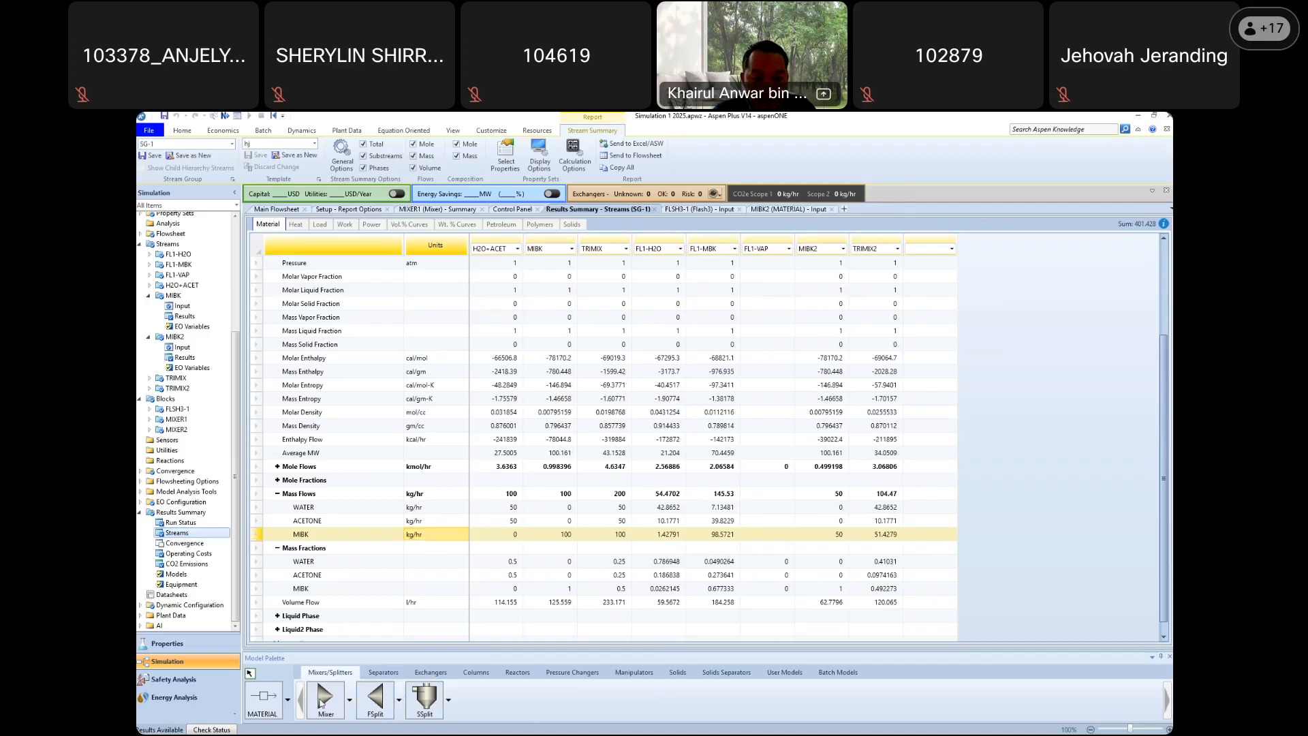
pyautogui.click(293, 212)
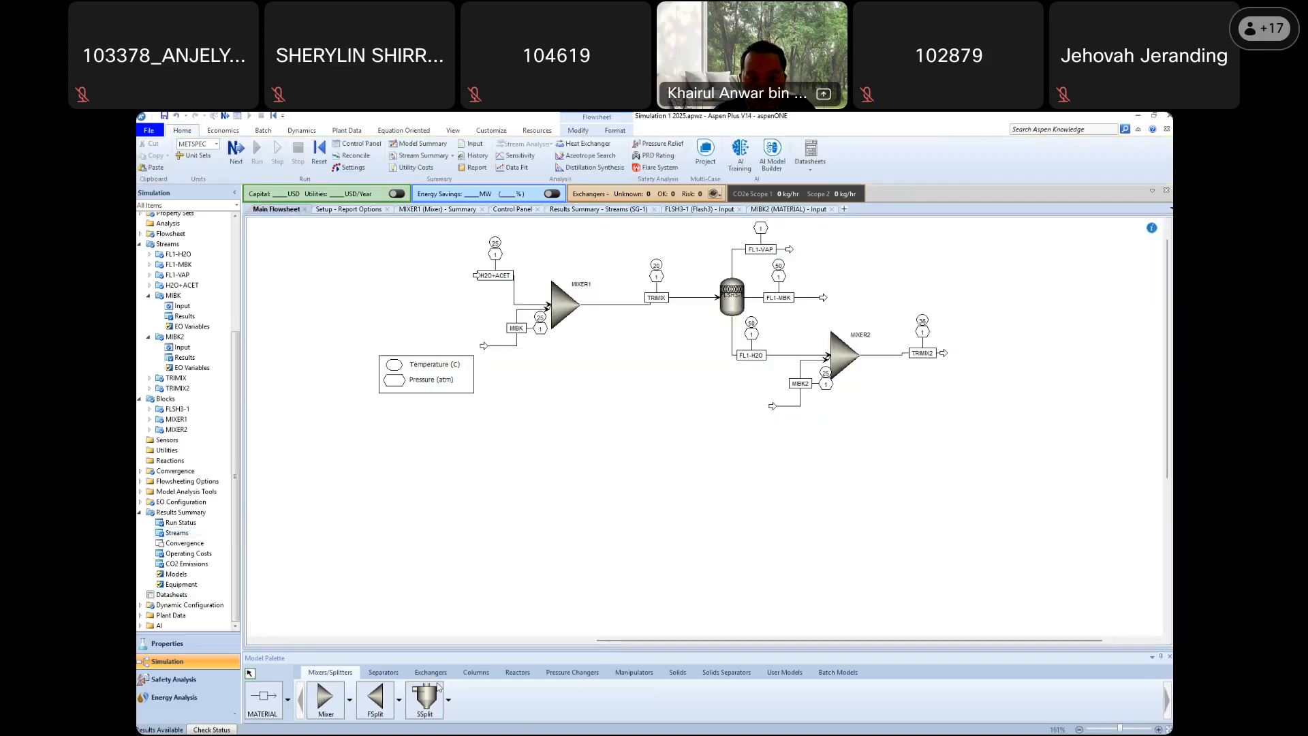
pyautogui.click(382, 673)
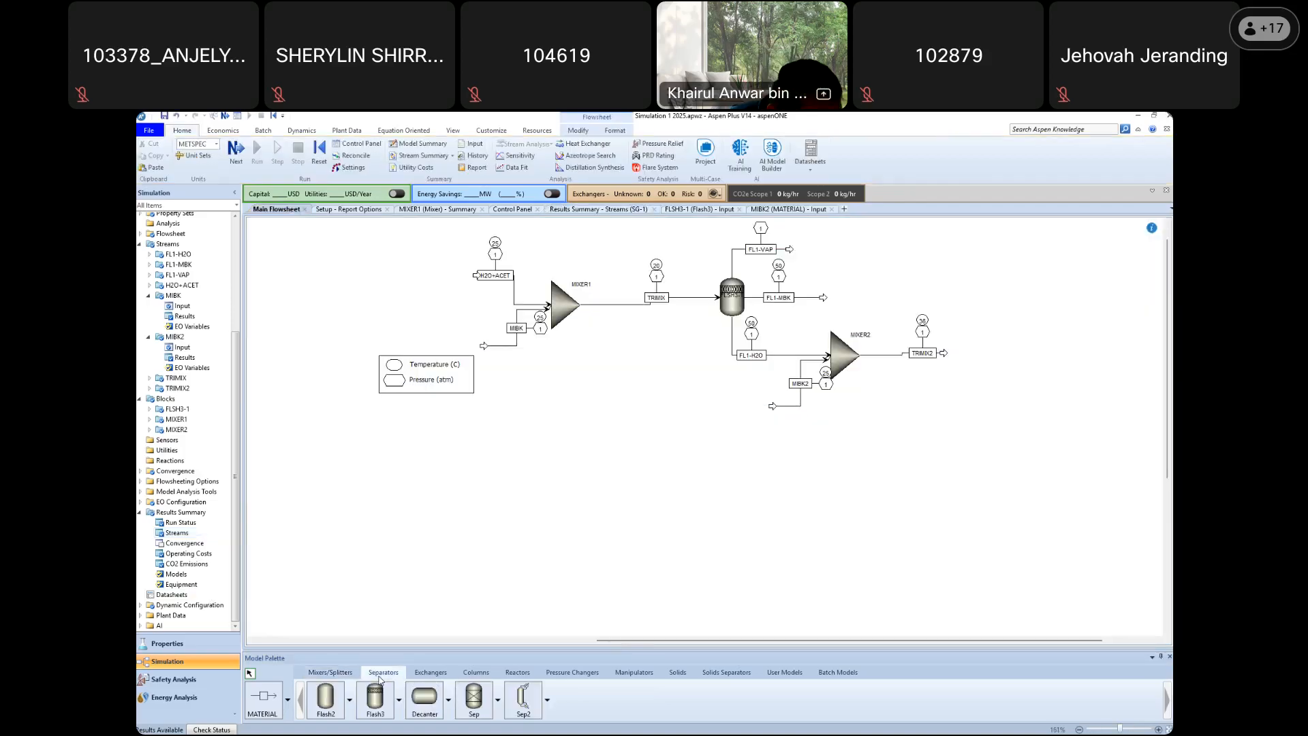
pyautogui.click(377, 701)
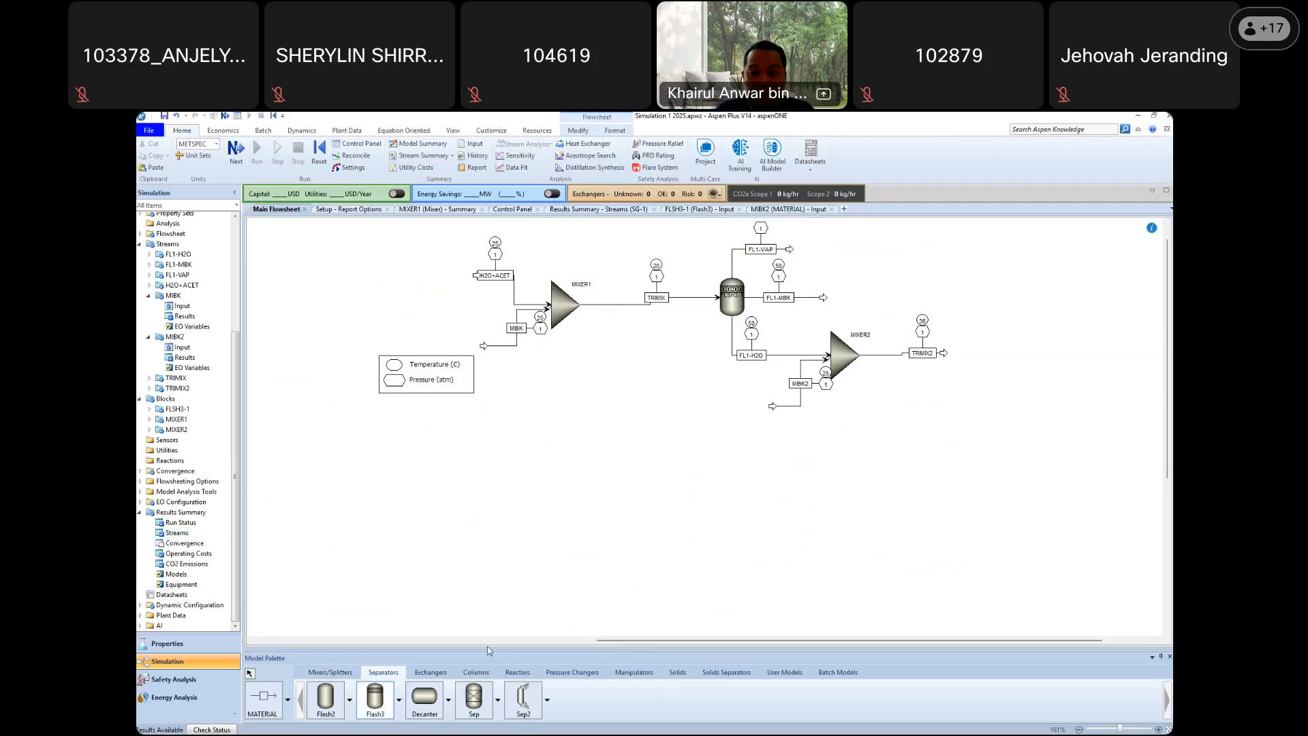
pyautogui.click(990, 352)
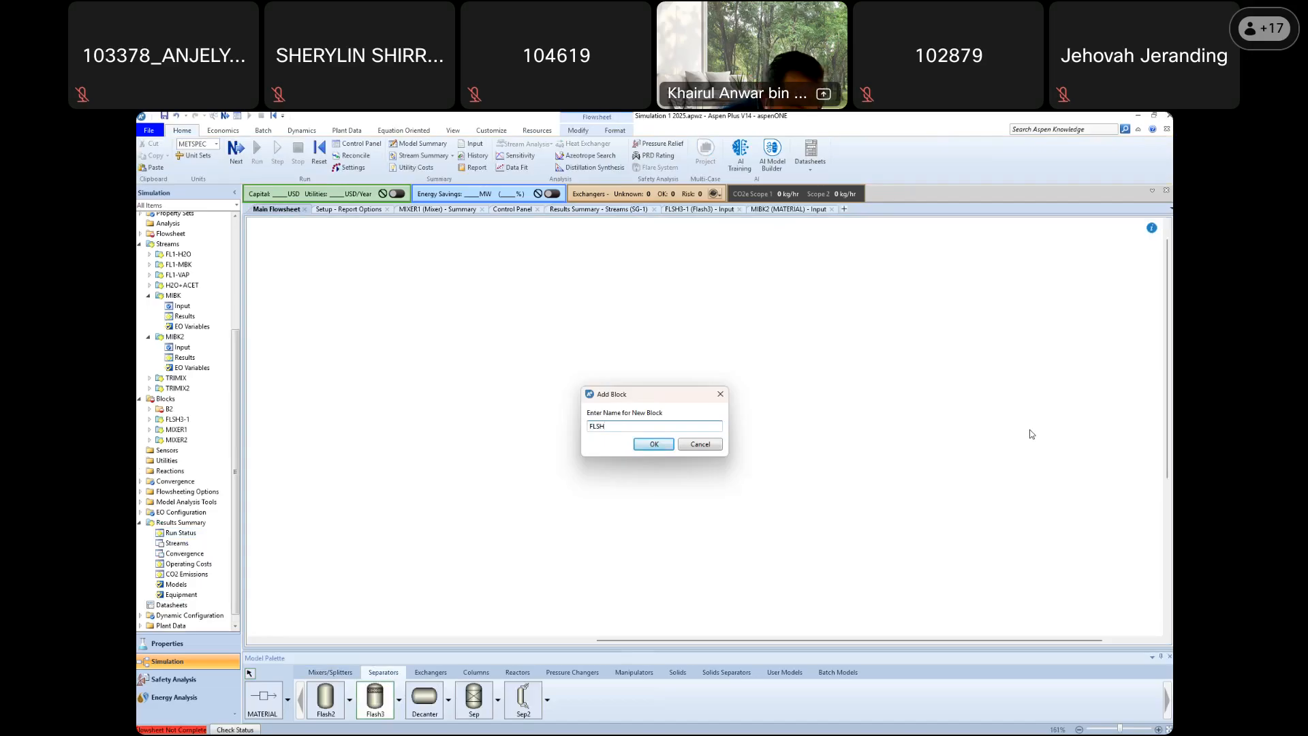
pyautogui.click(655, 443)
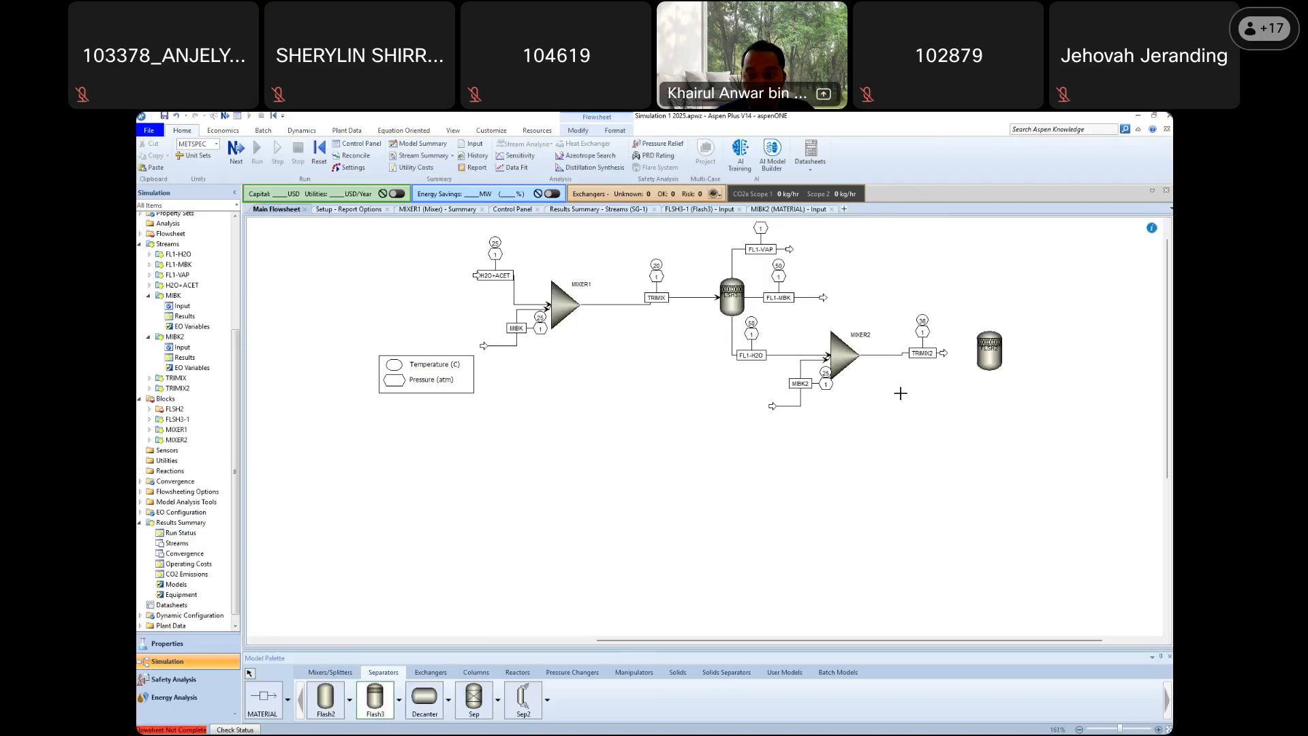
# Reconnect the destination of the TRIMIX2 stream to the feed inlet of the FLSH2 separator
pyautogui.rightClick(945, 353)
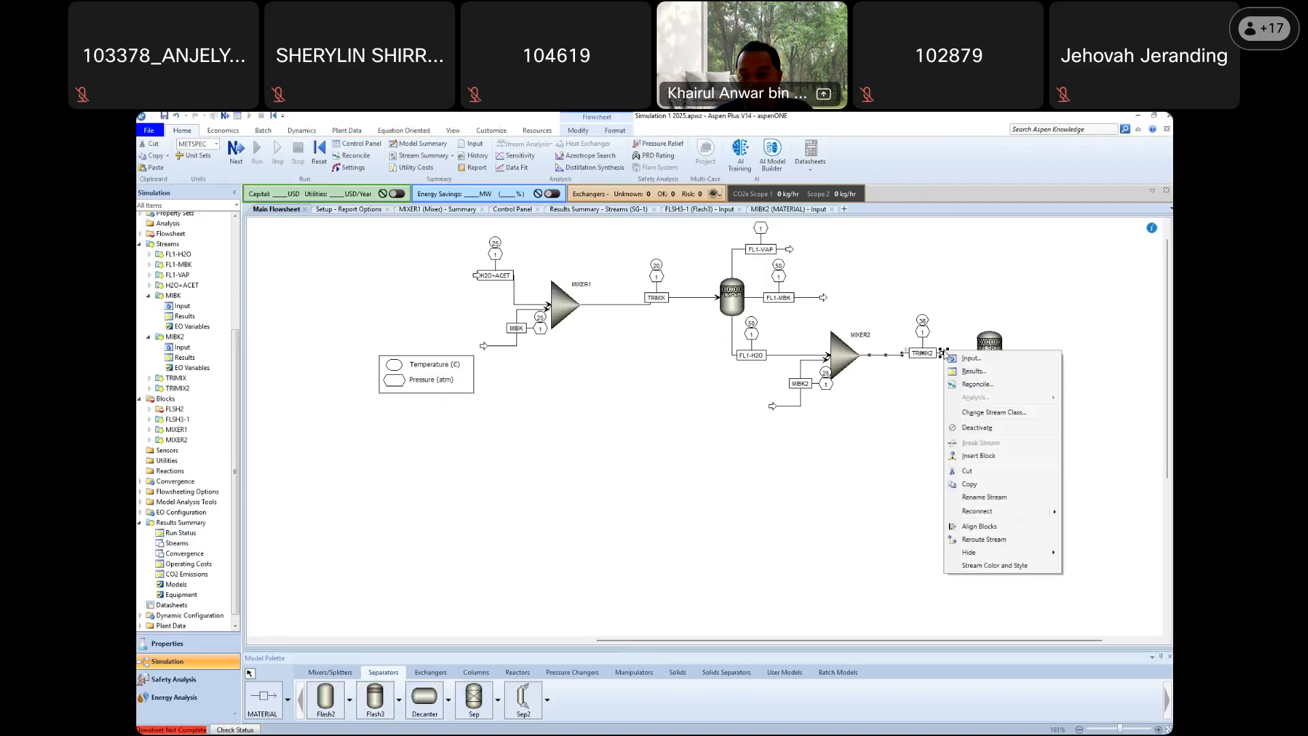
pyautogui.click(988, 501)
pyautogui.click(972, 351)
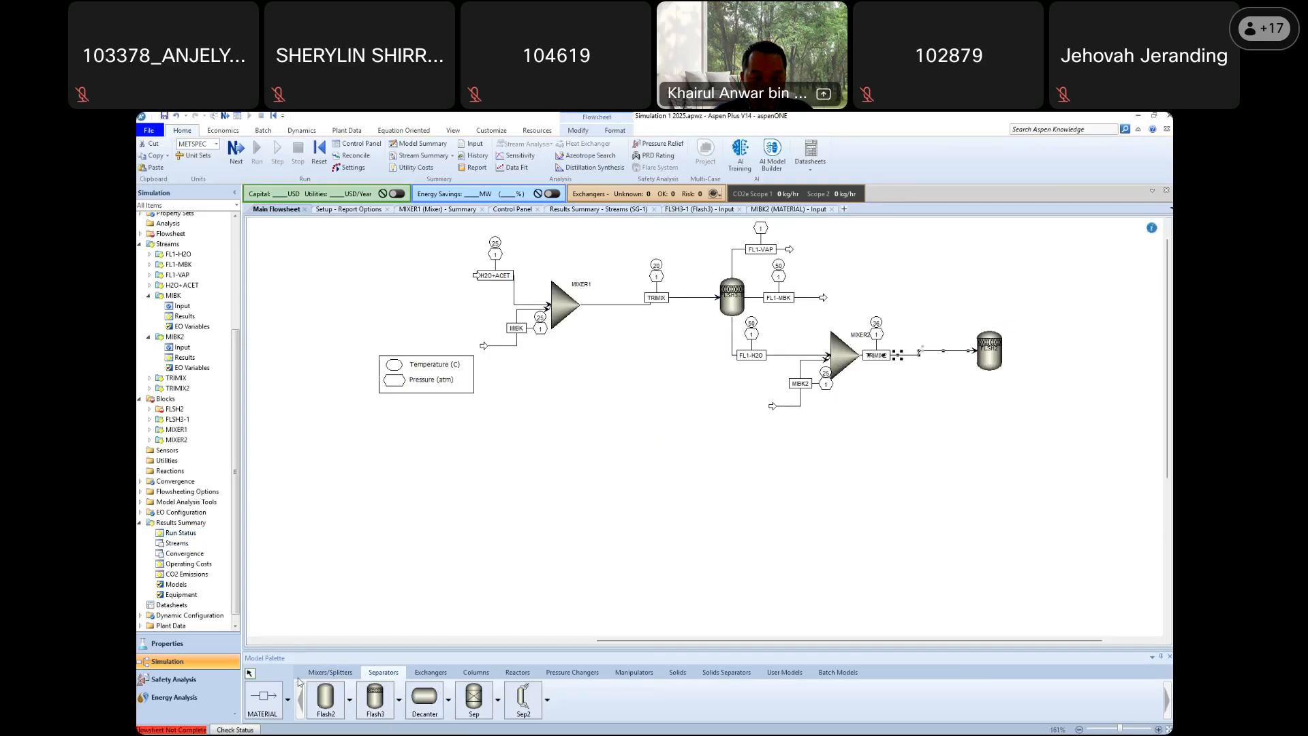
# Draw a material stream named FL2-VAP from the vapor outlet of FLSH2
pyautogui.click(265, 697)
pyautogui.click(991, 320)
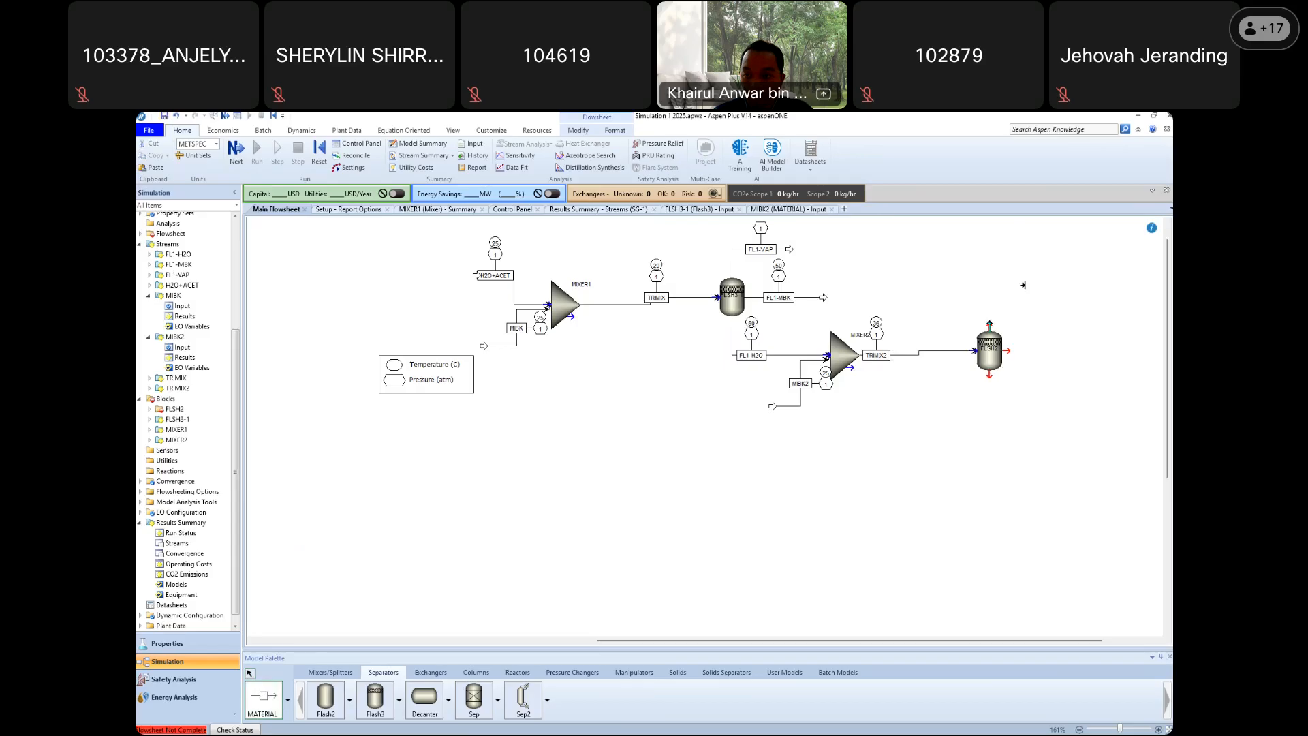
pyautogui.click(1025, 286)
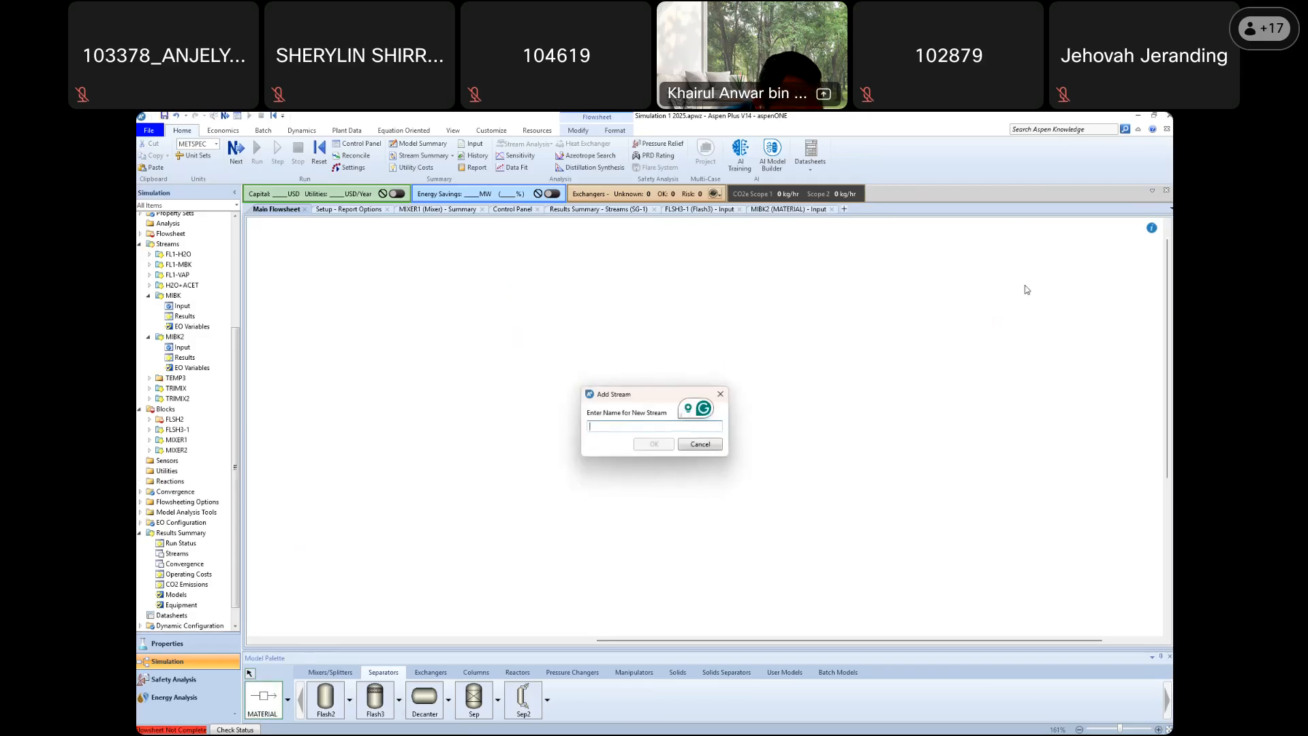
pyautogui.write('FL2VAP')
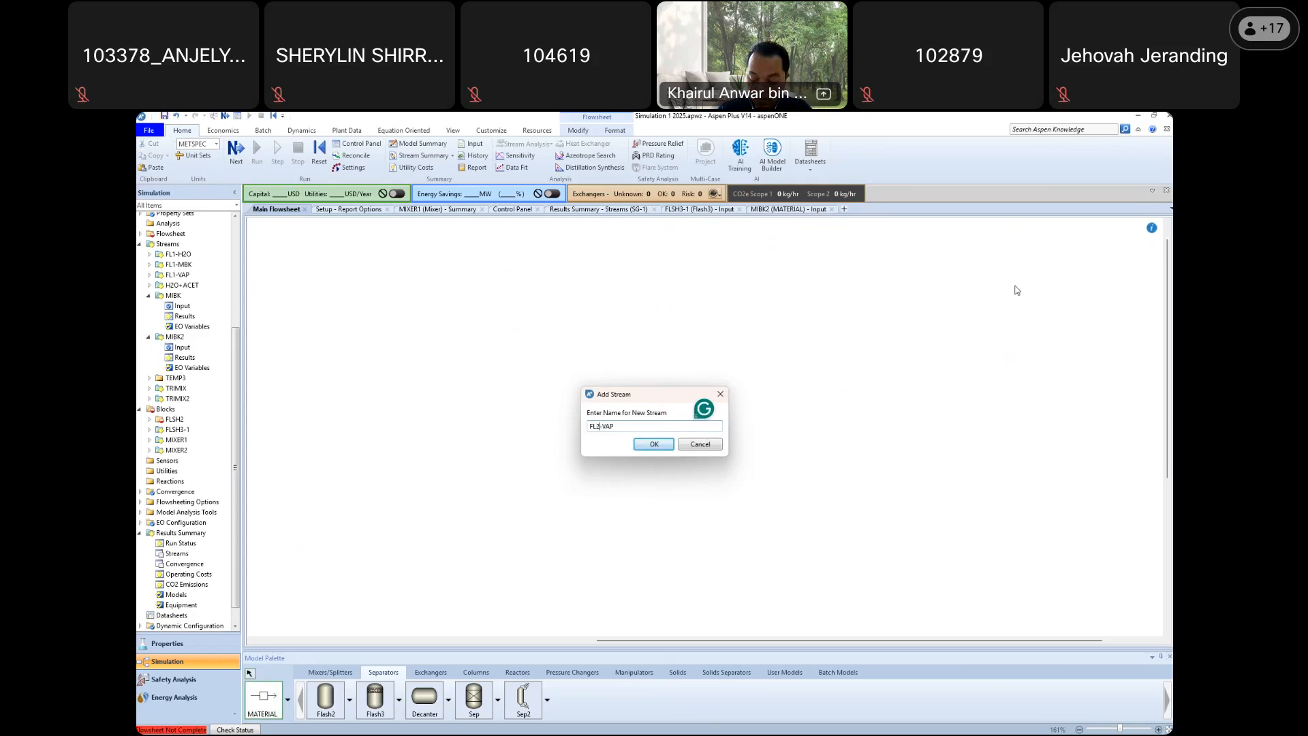
pyautogui.press('Return')
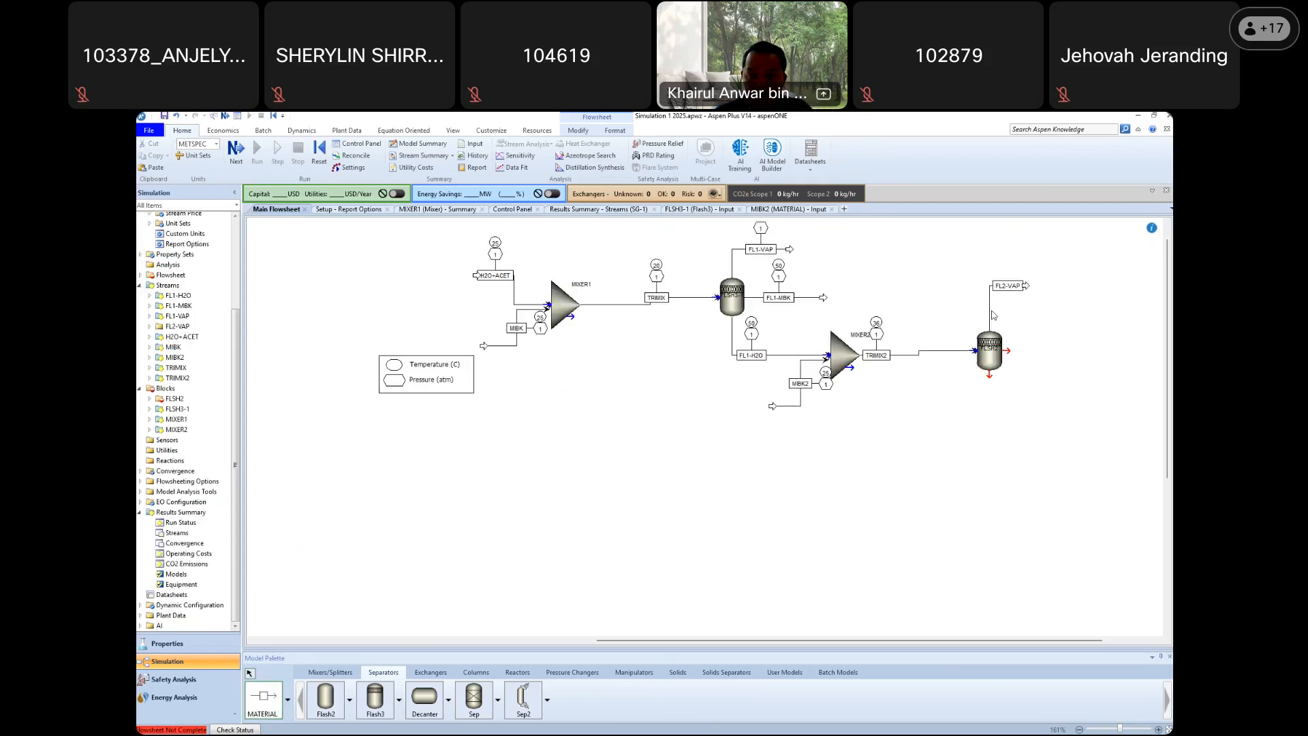
# Draw a material stream named FL2-MBK from the first liquid outlet on the side of FLSH2
pyautogui.click(1048, 350)
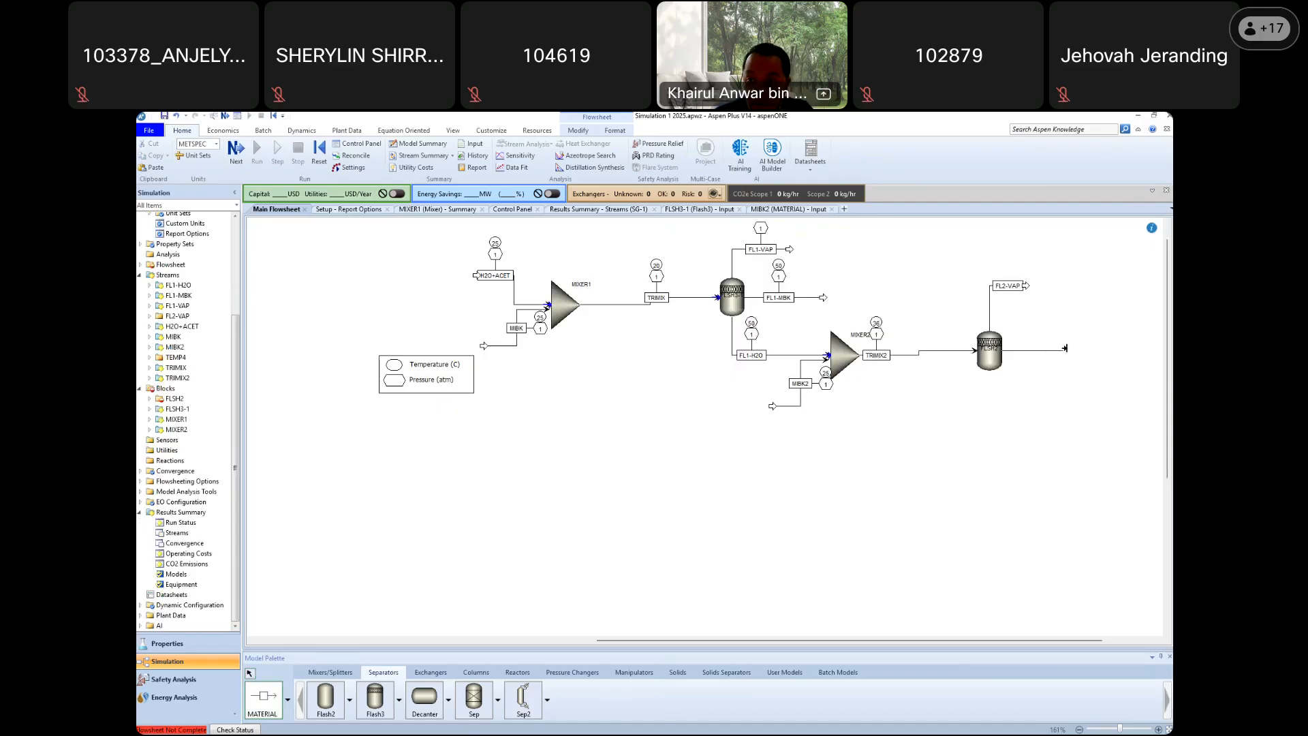
pyautogui.click(1065, 349)
pyautogui.write('FL2')
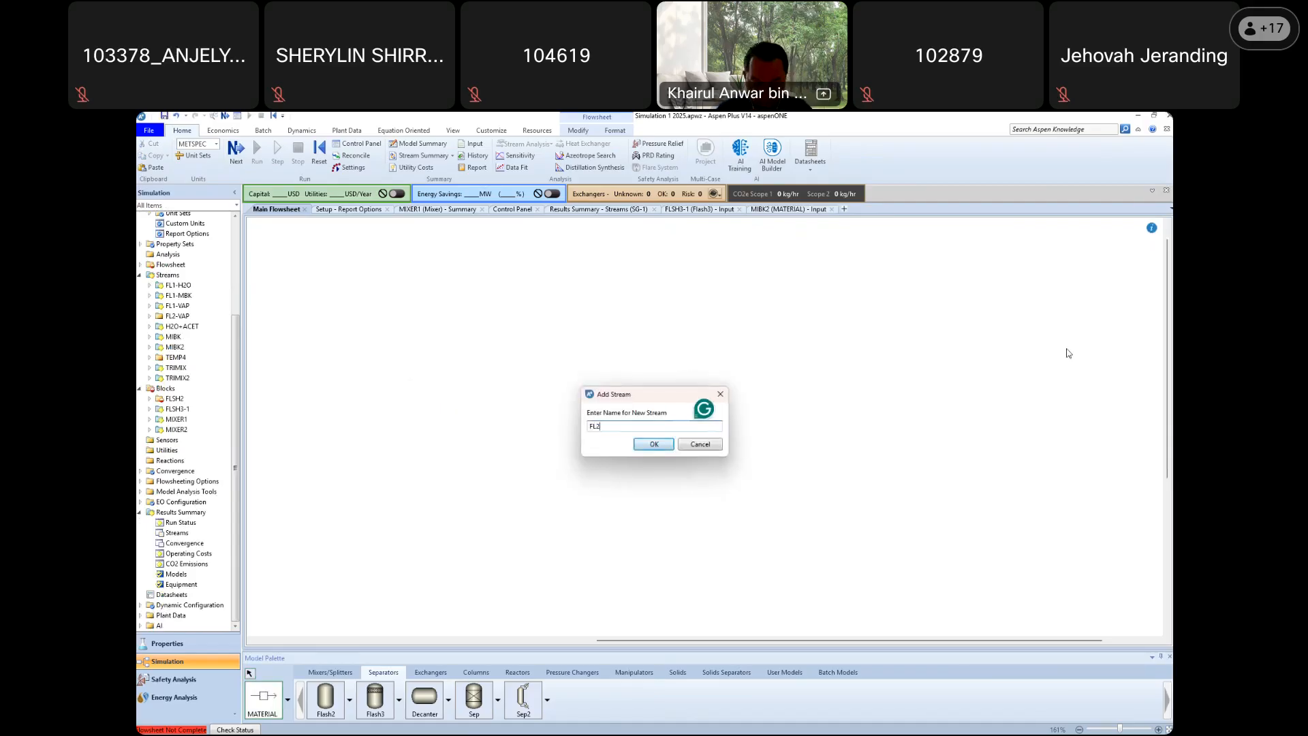
pyautogui.write('-MBK')
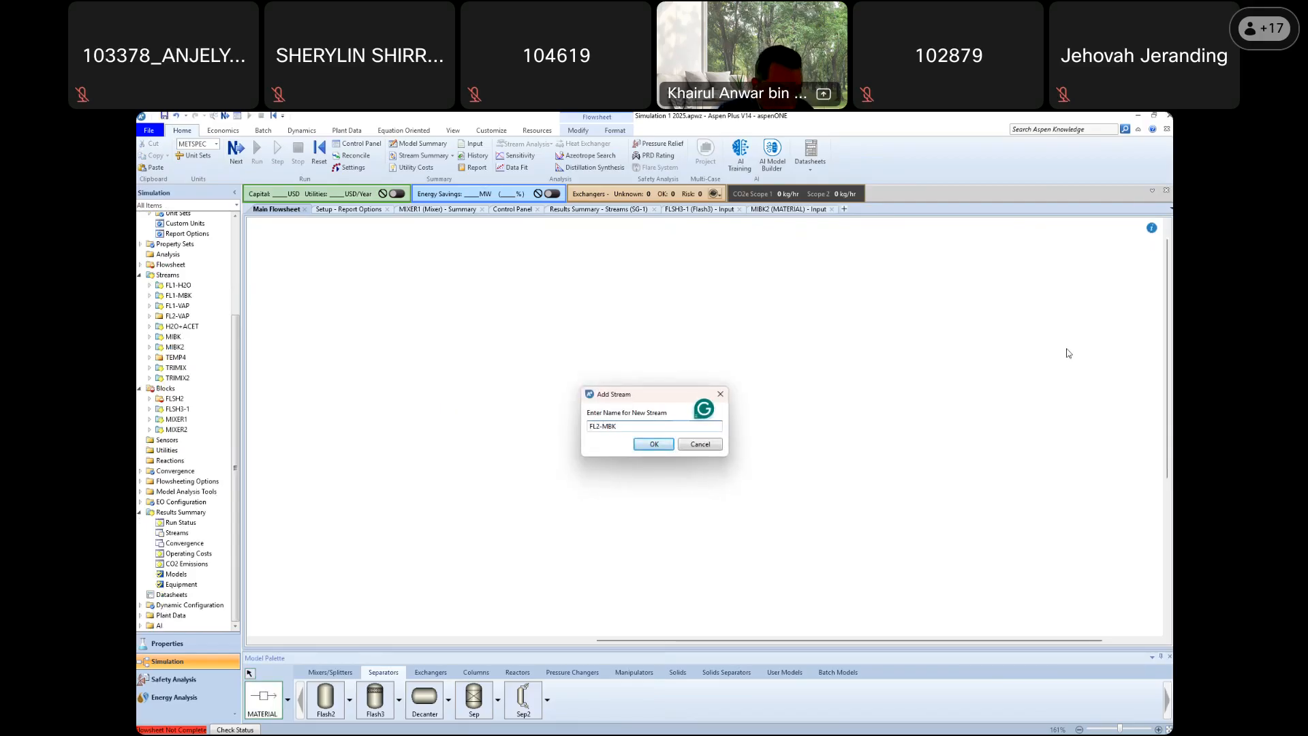
pyautogui.press('Return')
# Draw a material stream named FL2-H2O from the second liquid outlet beneath FLSH2
pyautogui.click(990, 377)
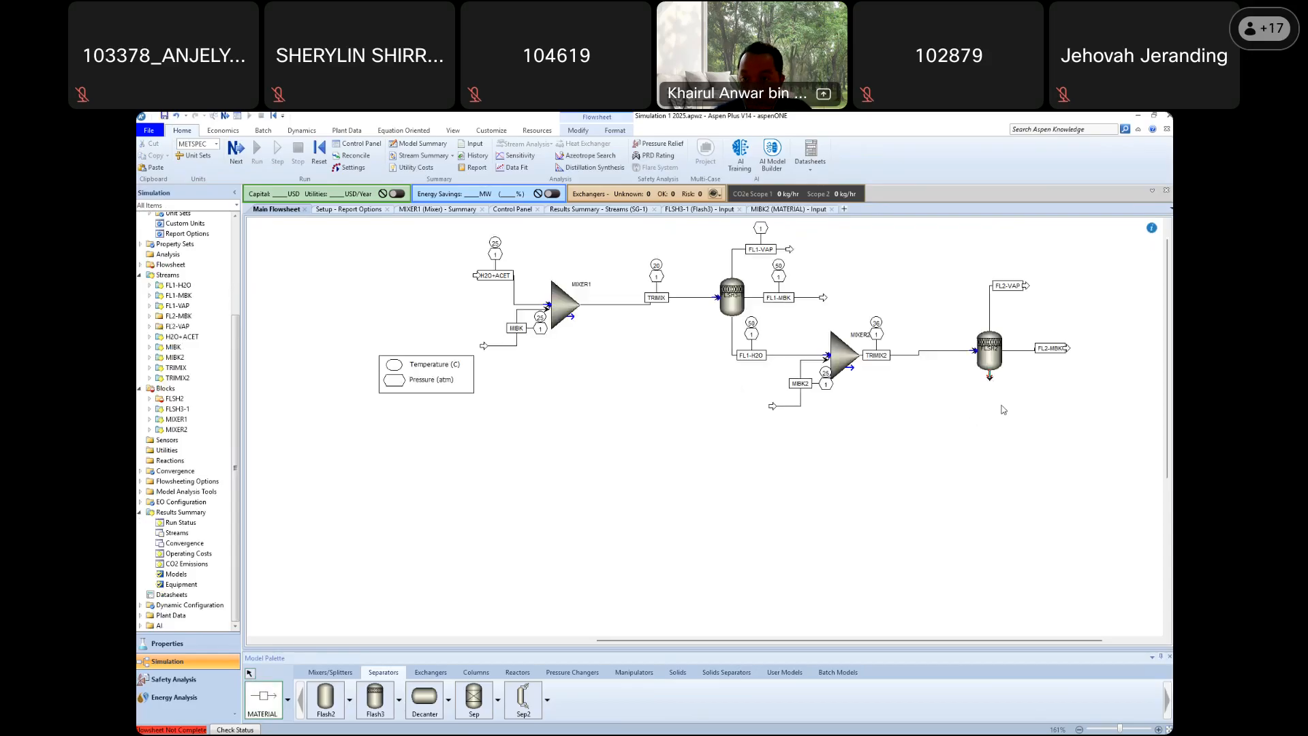
pyautogui.click(1032, 410)
pyautogui.click(1054, 413)
pyautogui.write('FL')
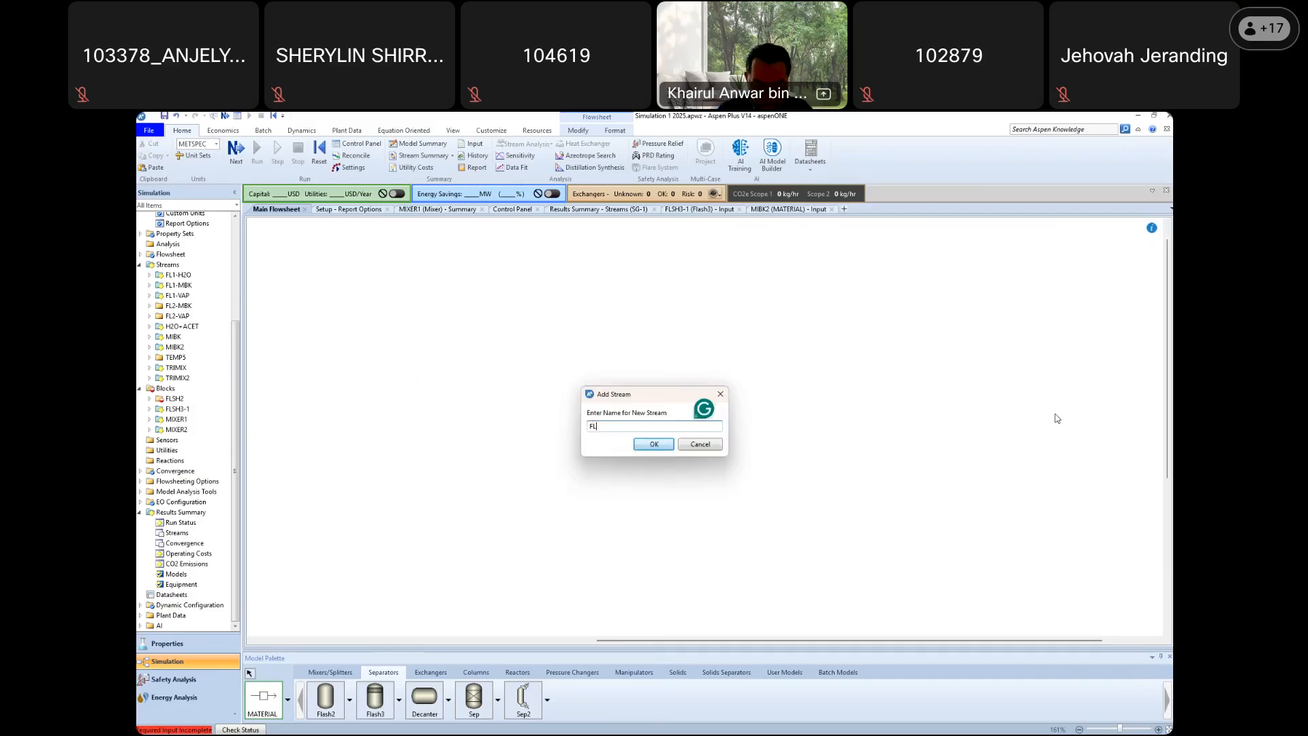
pyautogui.write('2-H2O')
pyautogui.press('Return')
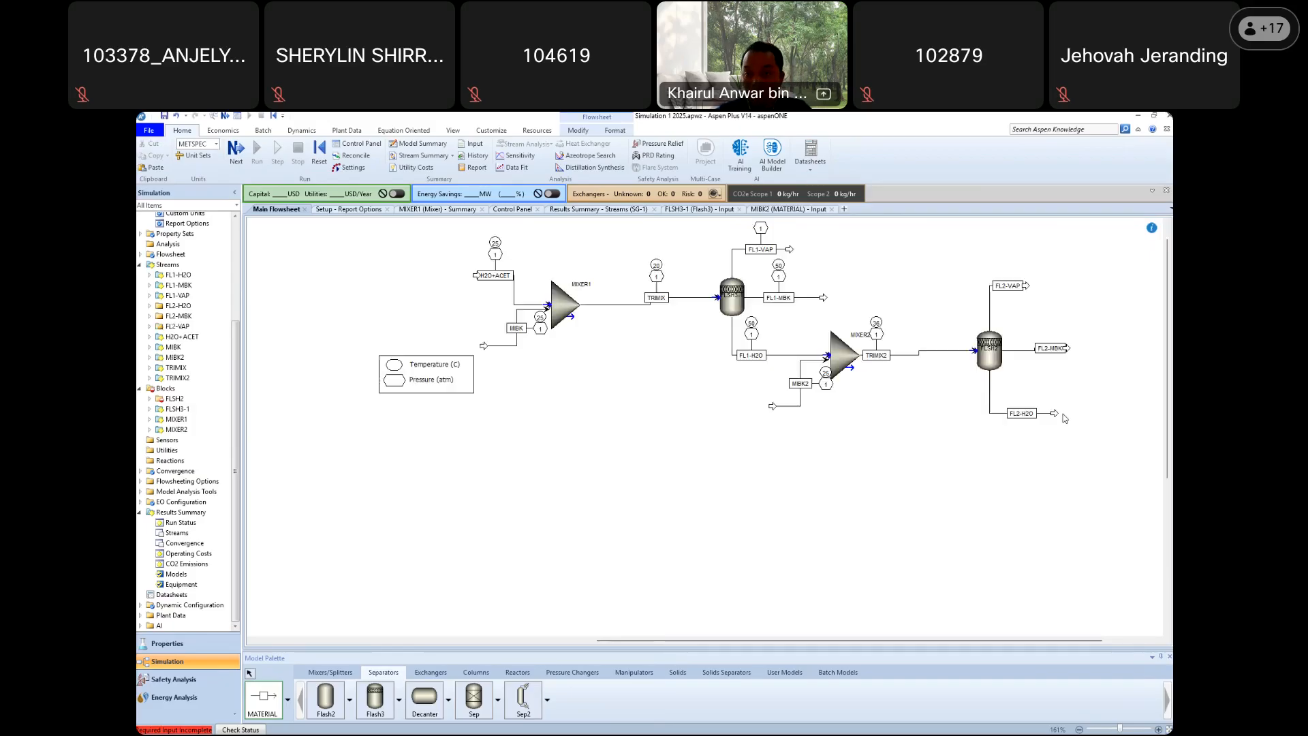
# Tidy the FL2-MBK and FL2-VAP streams so their labels sit clear of the stream arrows
pyautogui.moveTo(1040, 345); pyautogui.dragTo(1026, 347)
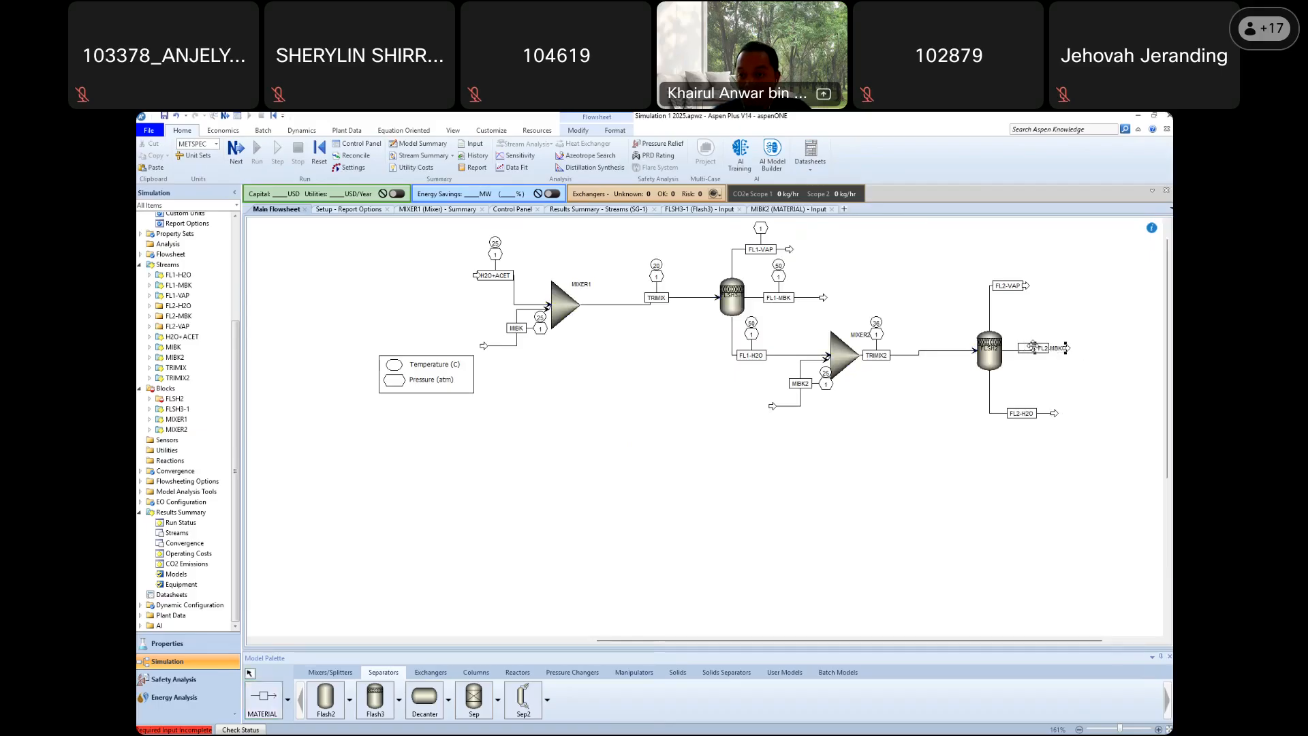
pyautogui.click(1031, 286)
pyautogui.moveTo(1050, 289); pyautogui.dragTo(1022, 287)
pyautogui.click(1118, 400)
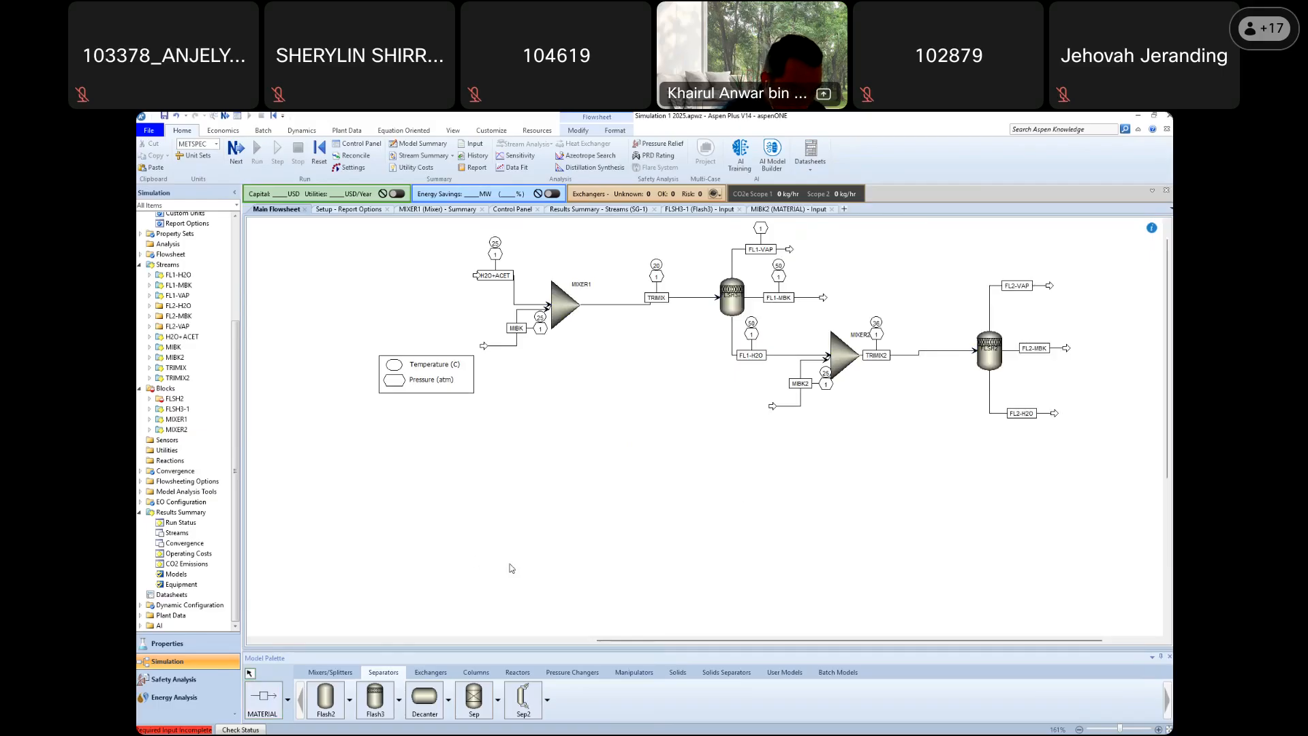
# Specify the FLSH2 separator at a temperature of 50 C and a pressure of 1 atm
pyautogui.click(235, 151)
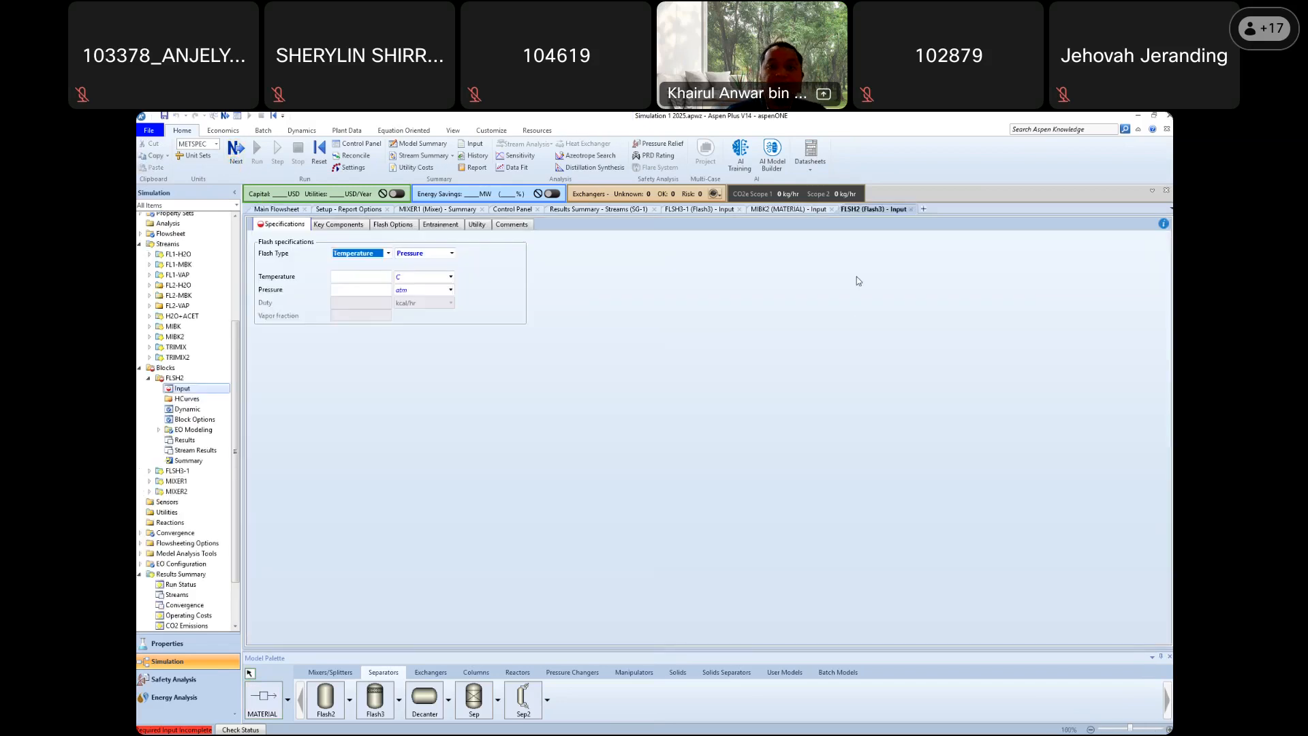
pyautogui.click(377, 277)
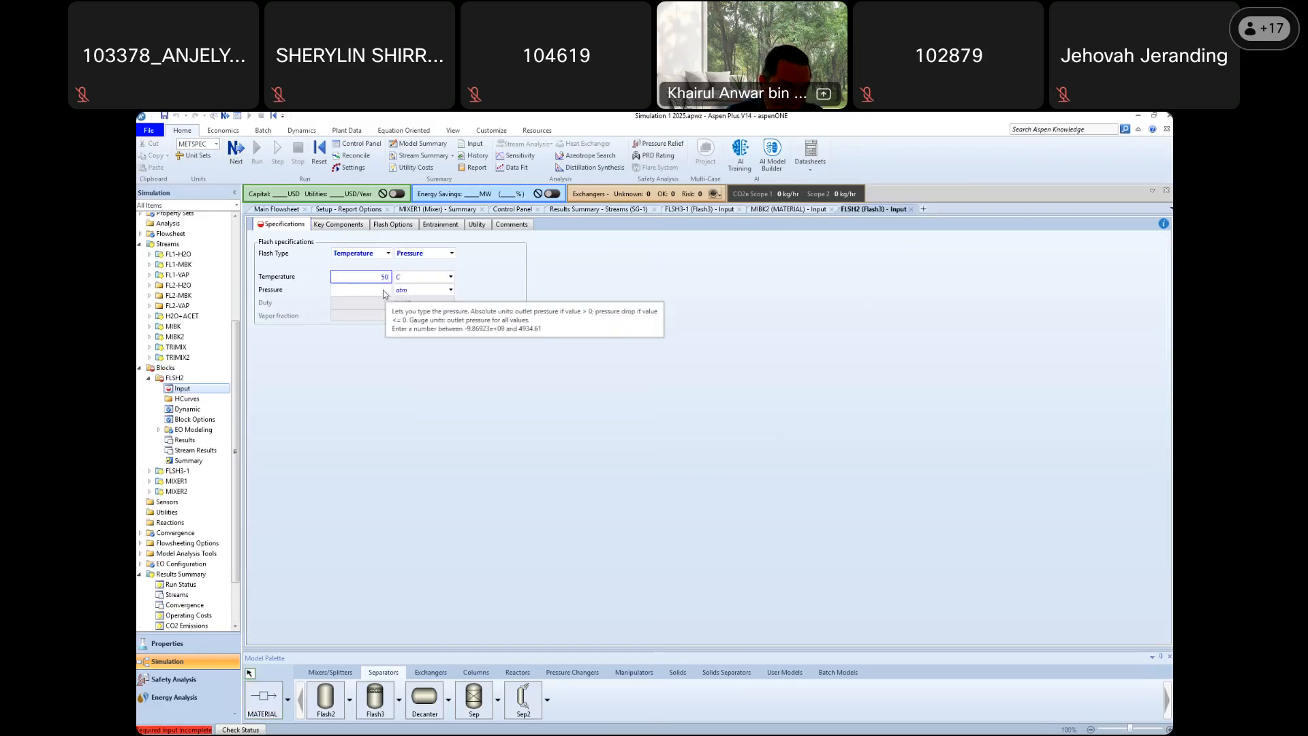
pyautogui.click(384, 290)
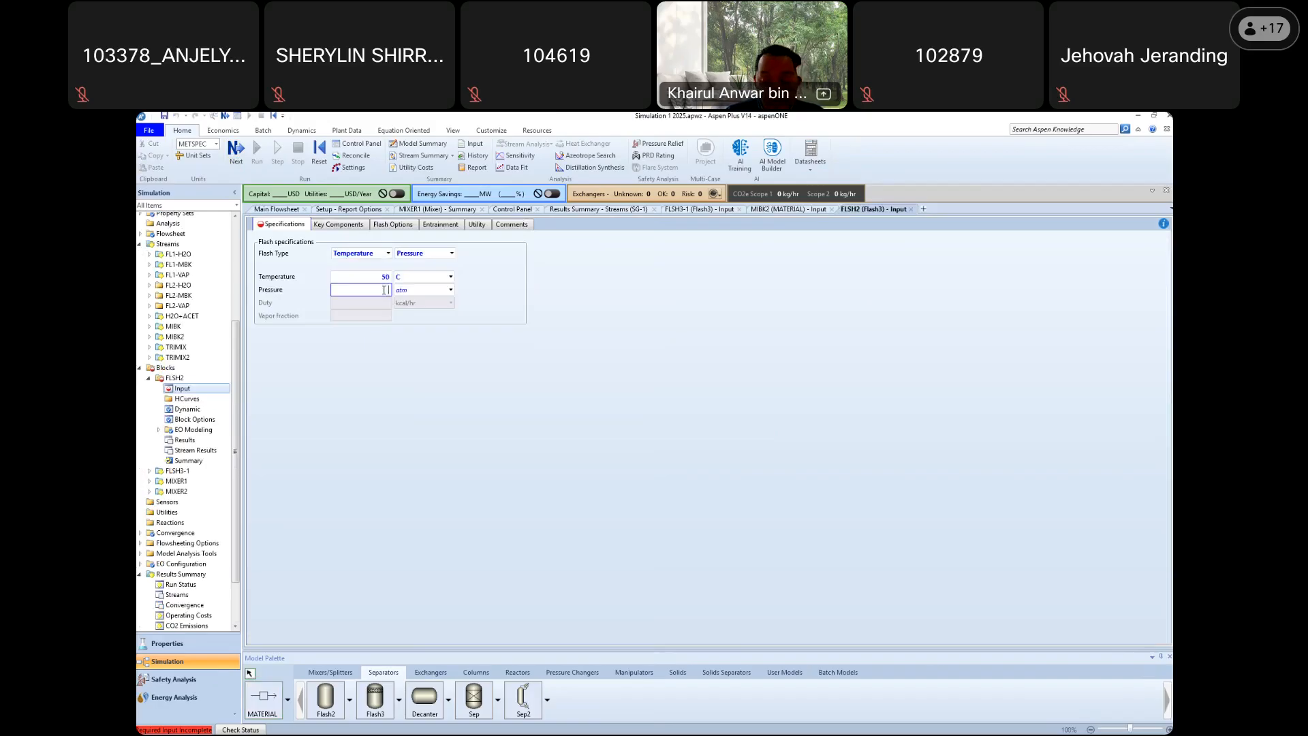
pyautogui.write('1')
pyautogui.press('Return')
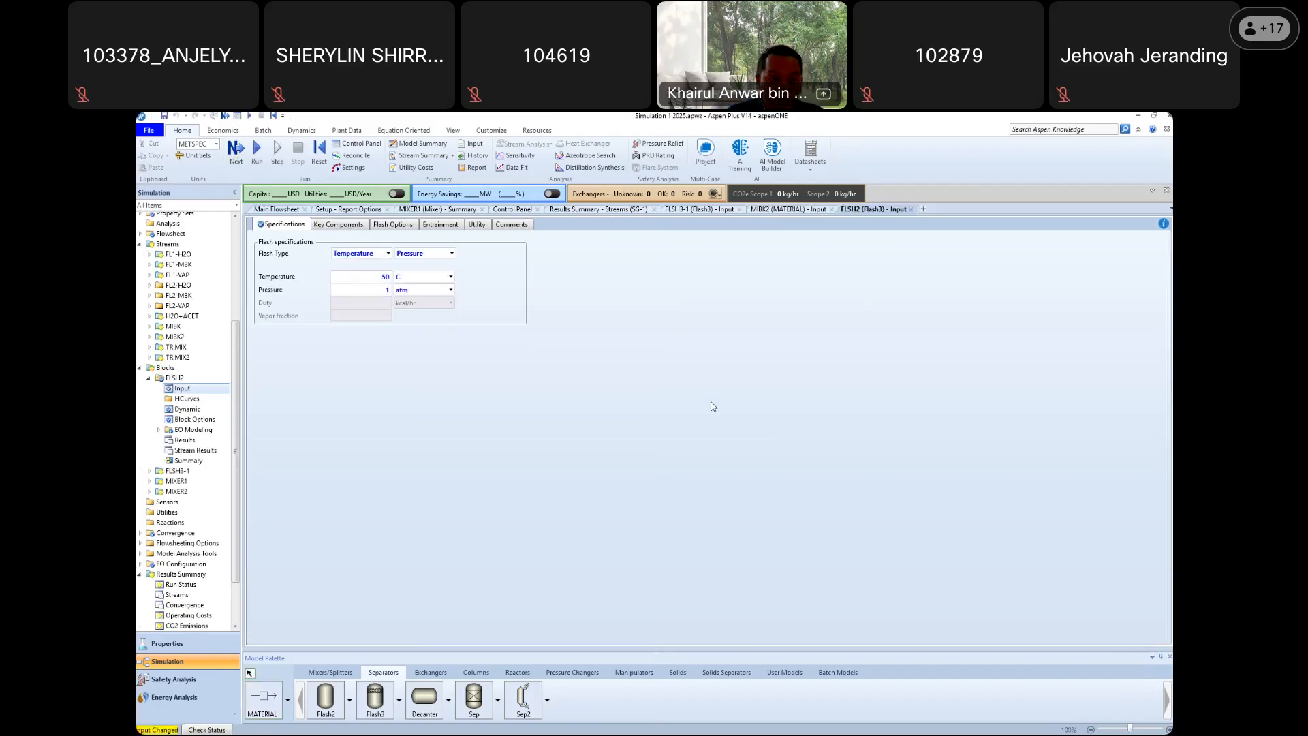
# Run the simulation with the new separator and open the stream results summary
pyautogui.click(235, 150)
pyautogui.click(716, 450)
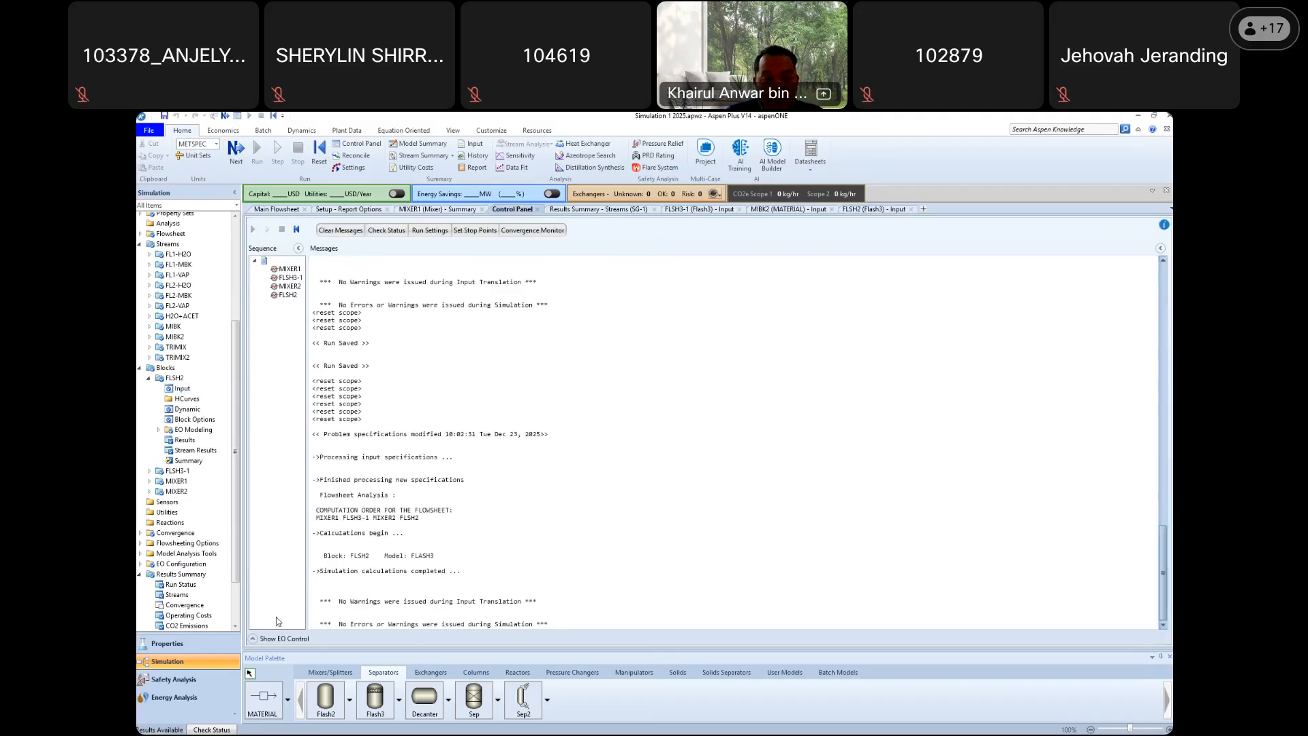
pyautogui.doubleClick(176, 595)
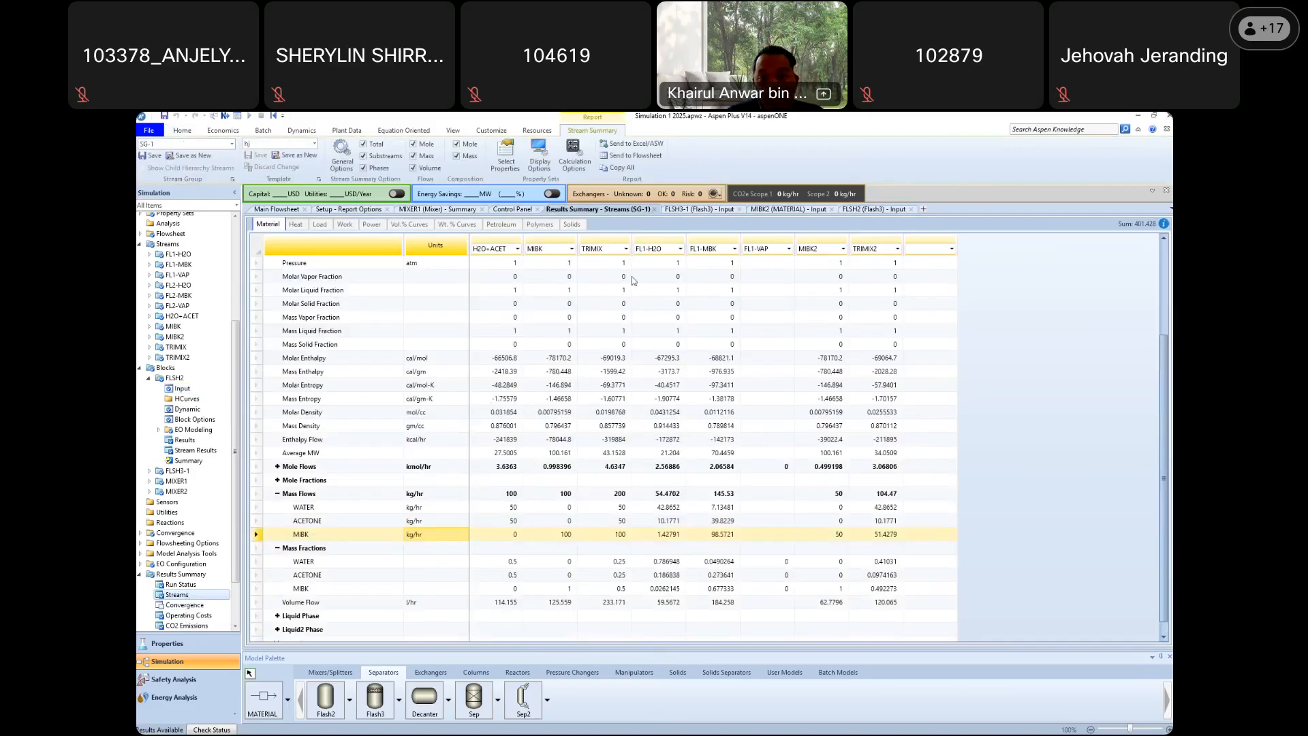
pyautogui.click(555, 331)
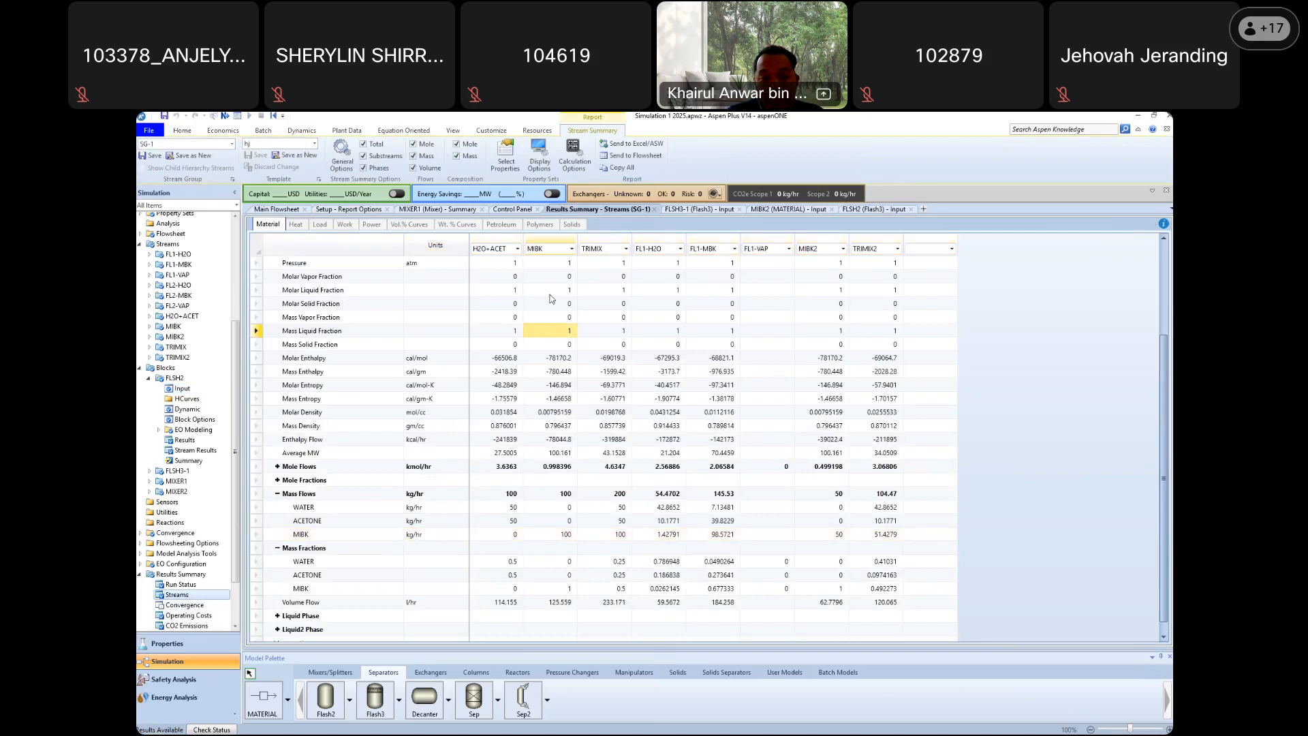
# Show FL1-H2O and FL2-H2O in the first two stream result columns and compare their water mass fractions
pyautogui.click(517, 249)
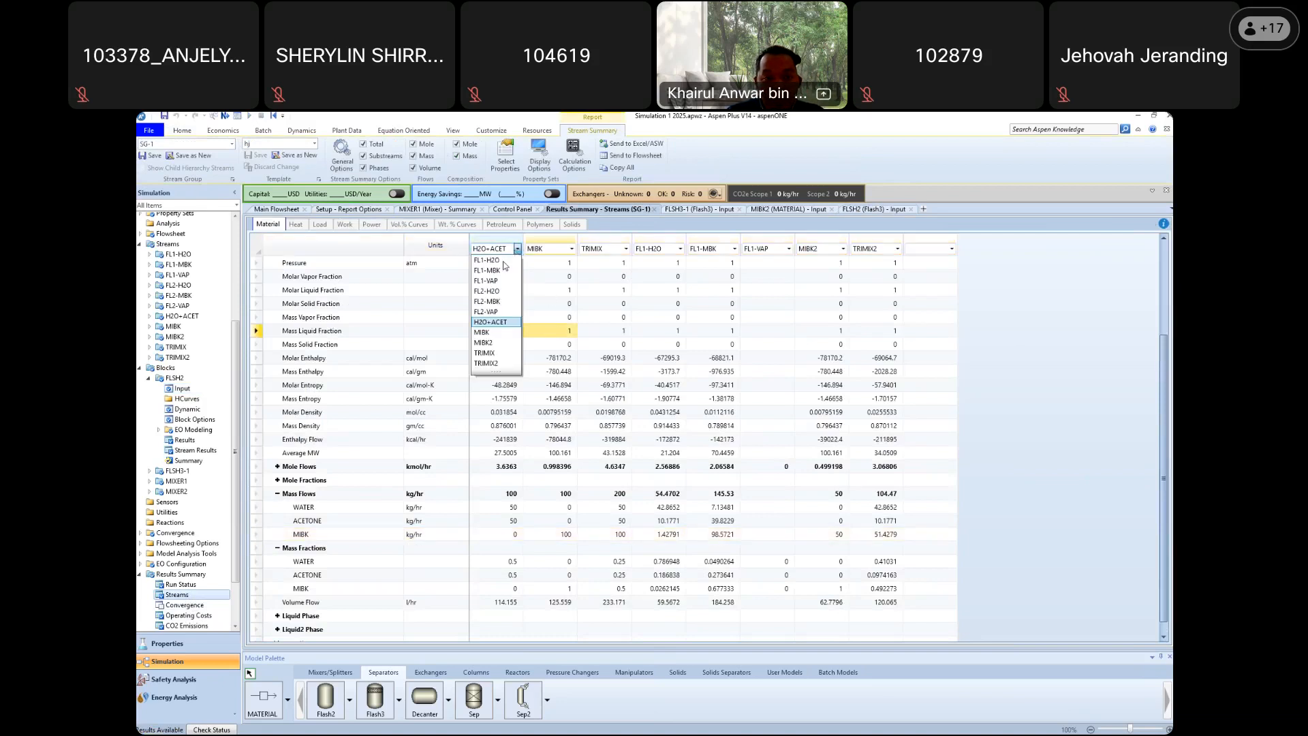
pyautogui.click(501, 262)
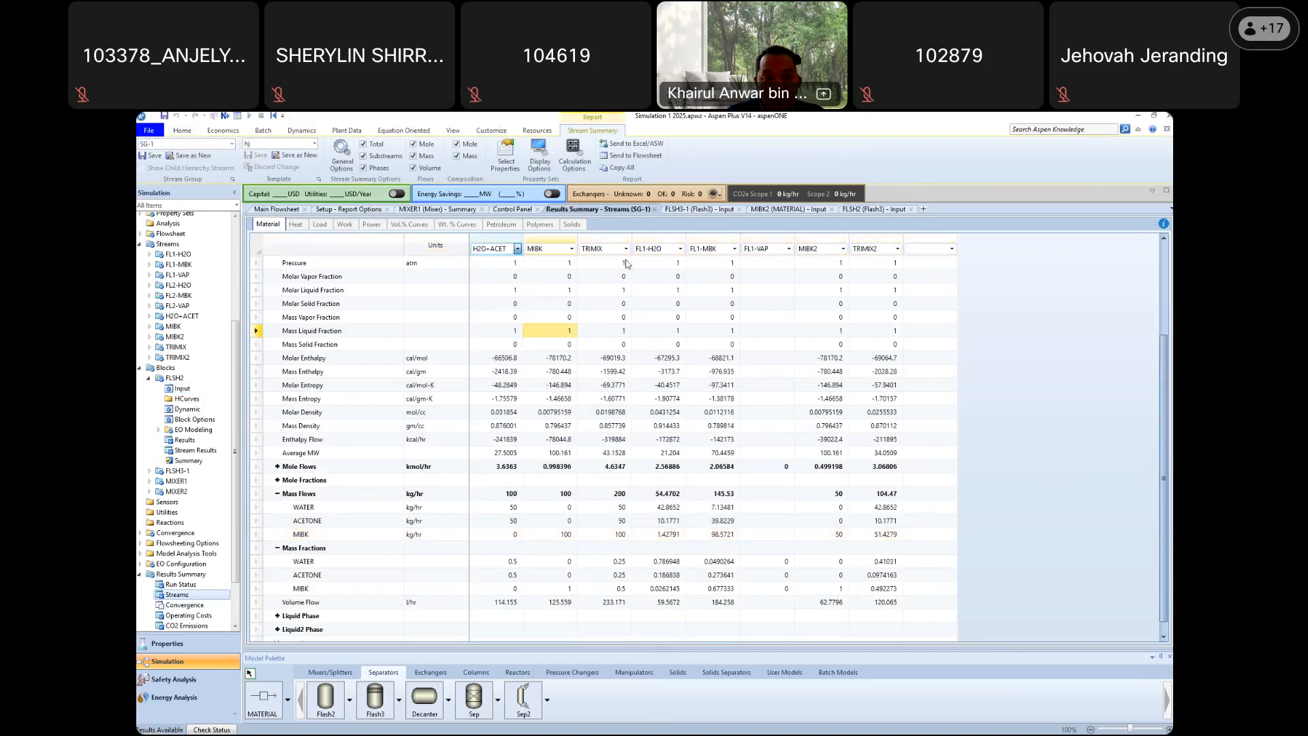
pyautogui.click(571, 249)
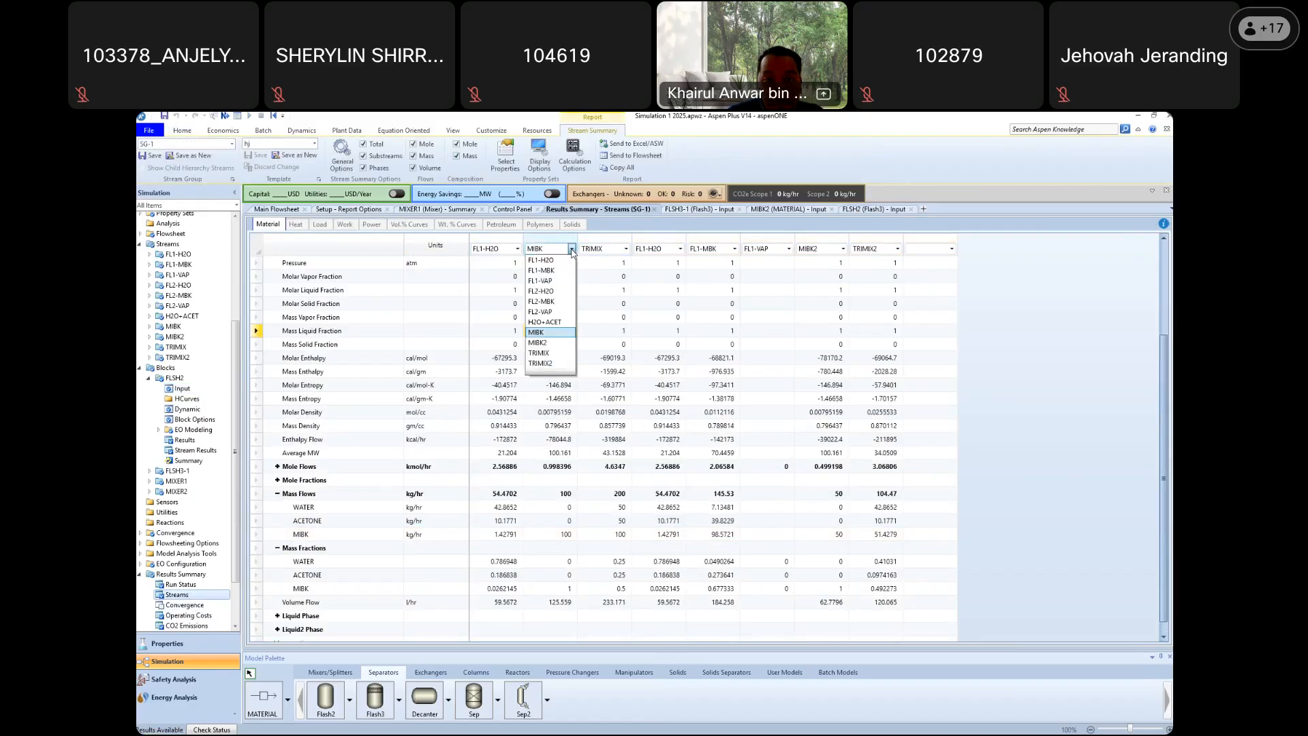
pyautogui.click(560, 292)
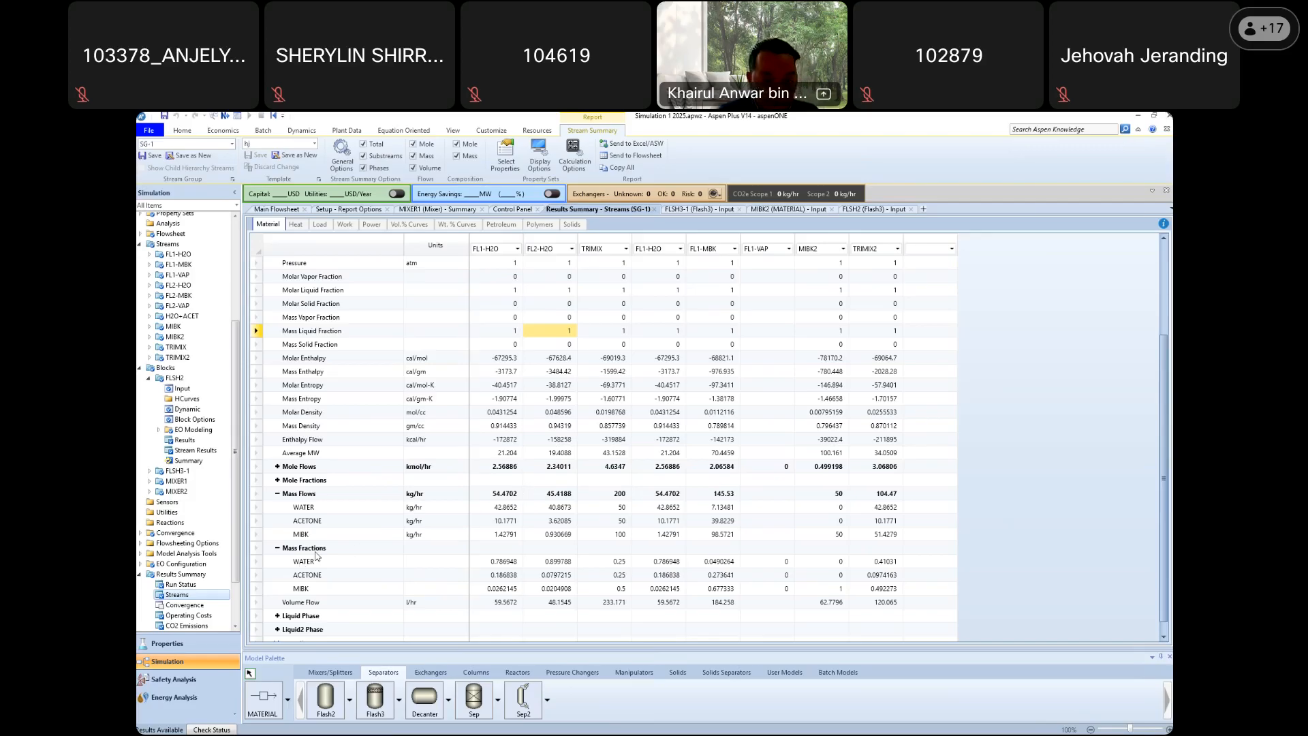
pyautogui.click(505, 565)
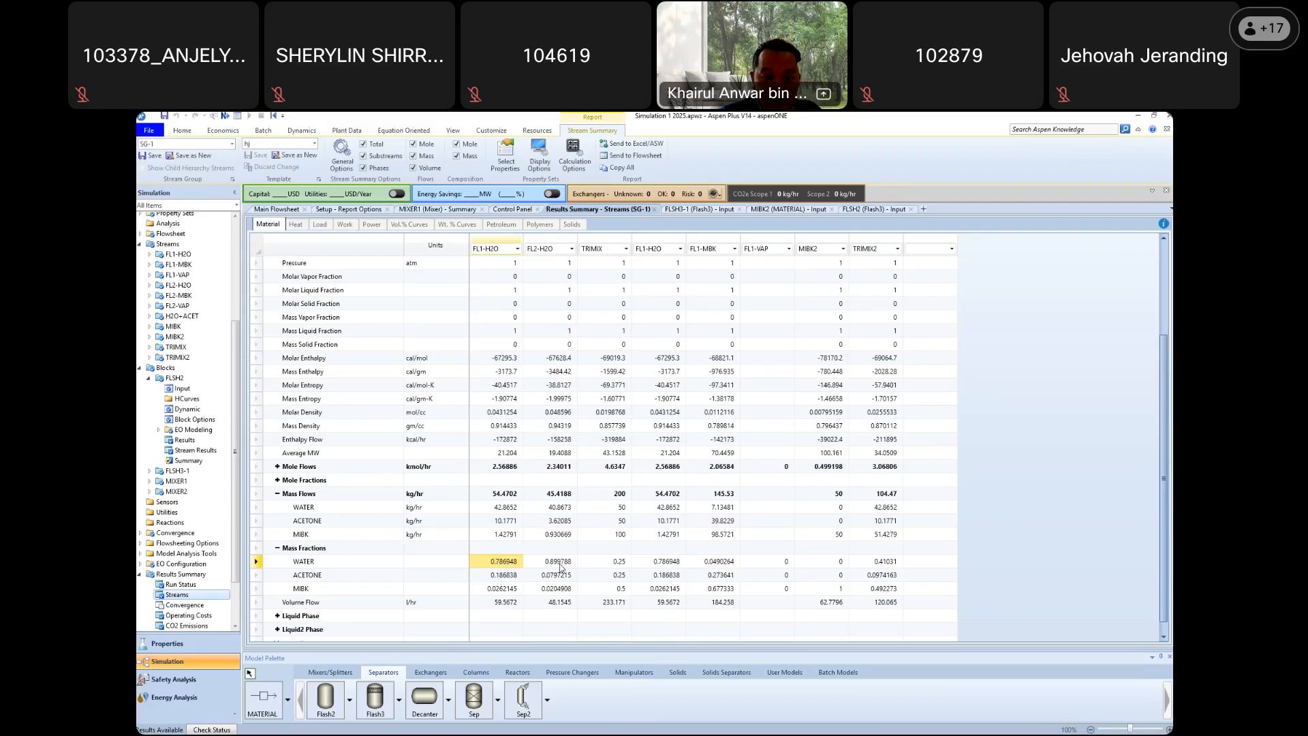
pyautogui.click(560, 567)
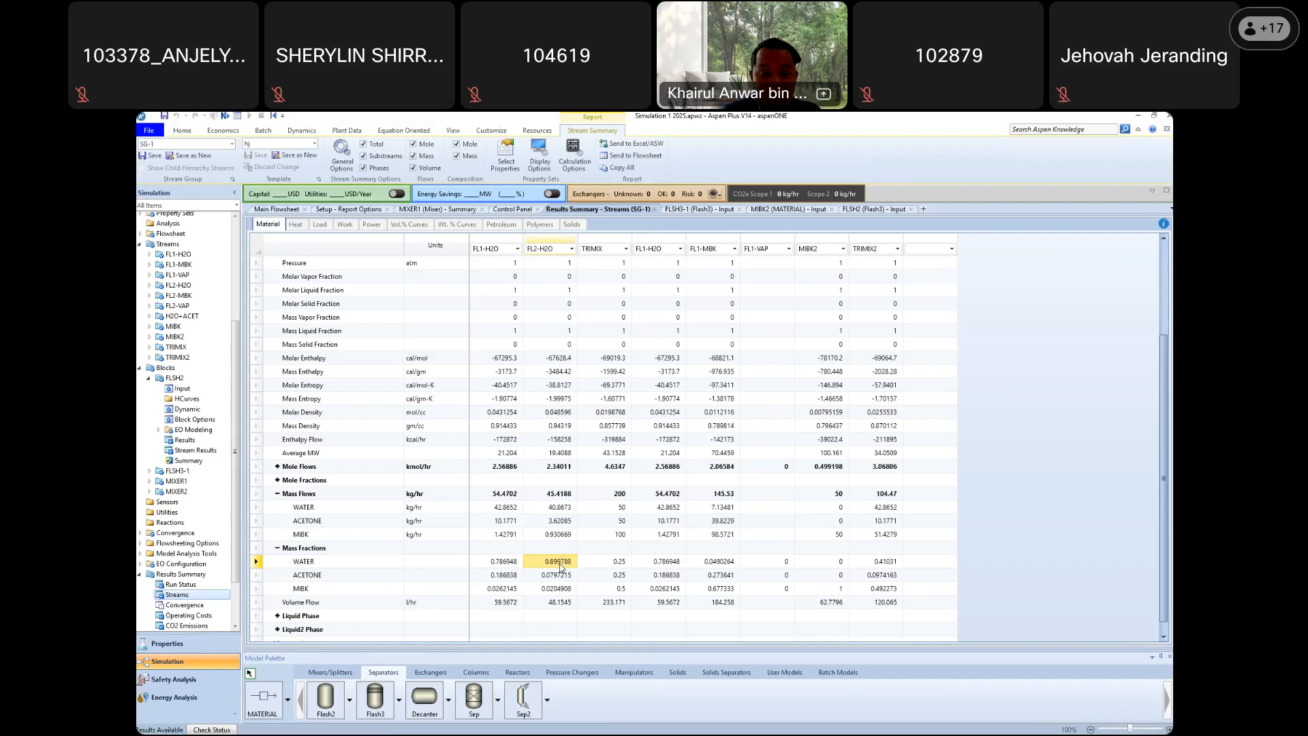
# Collapse the Blocks, Setup and Streams folders in the simulation tree
pyautogui.click(140, 368)
pyautogui.scroll(5, 143, 368)
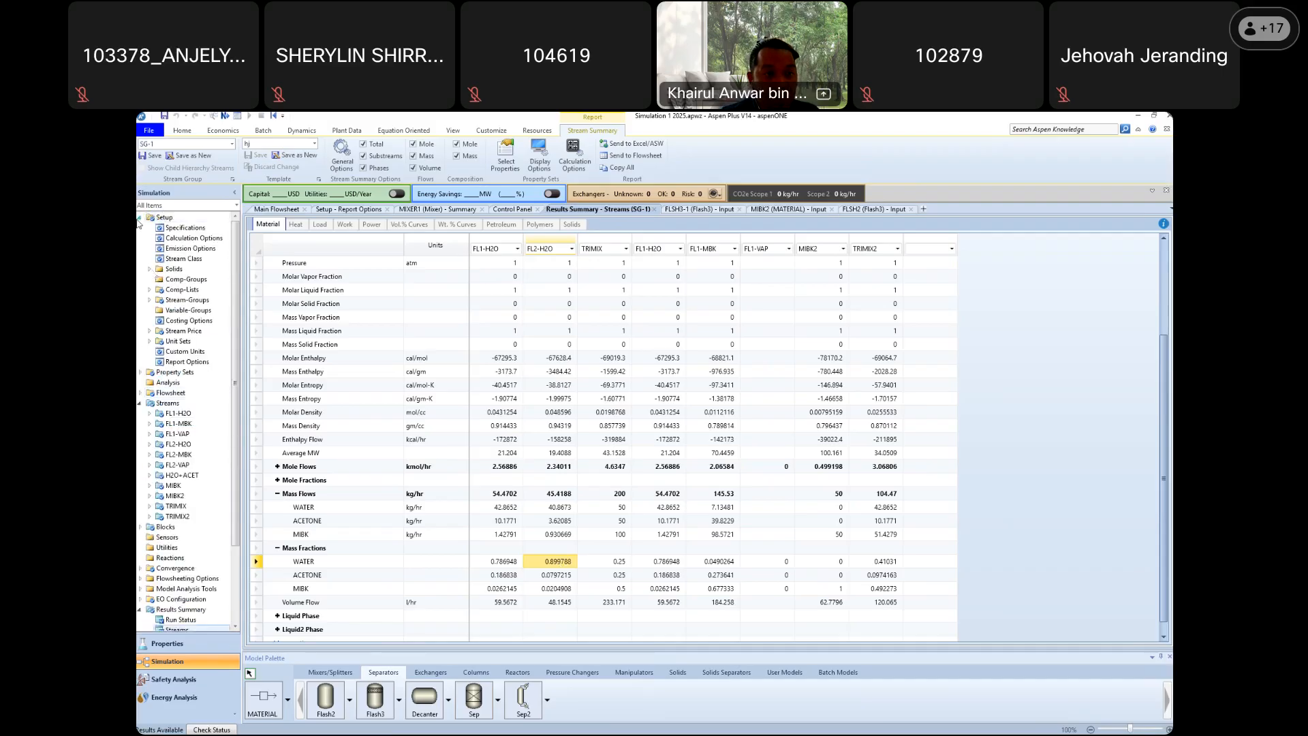
pyautogui.click(140, 217)
pyautogui.click(139, 260)
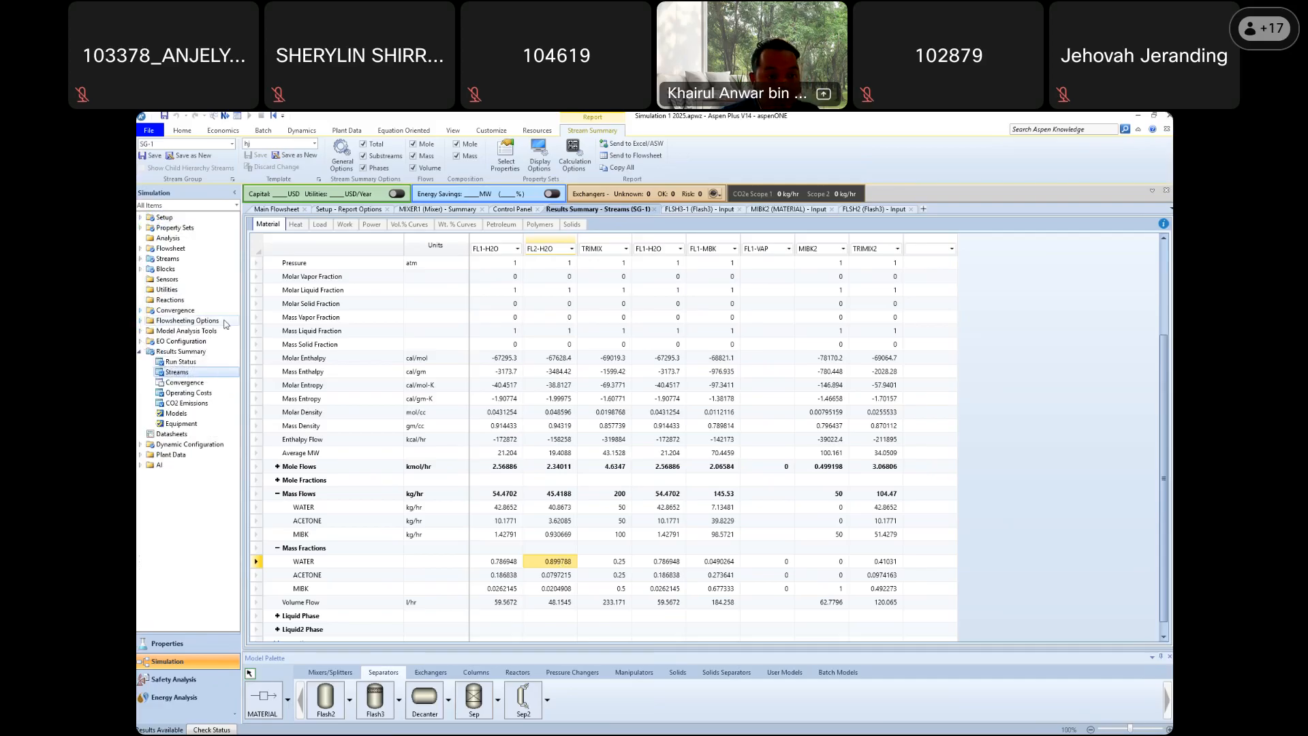
# Create a new design specification with the ID DS-1 in the Flowsheeting Options
pyautogui.click(141, 322)
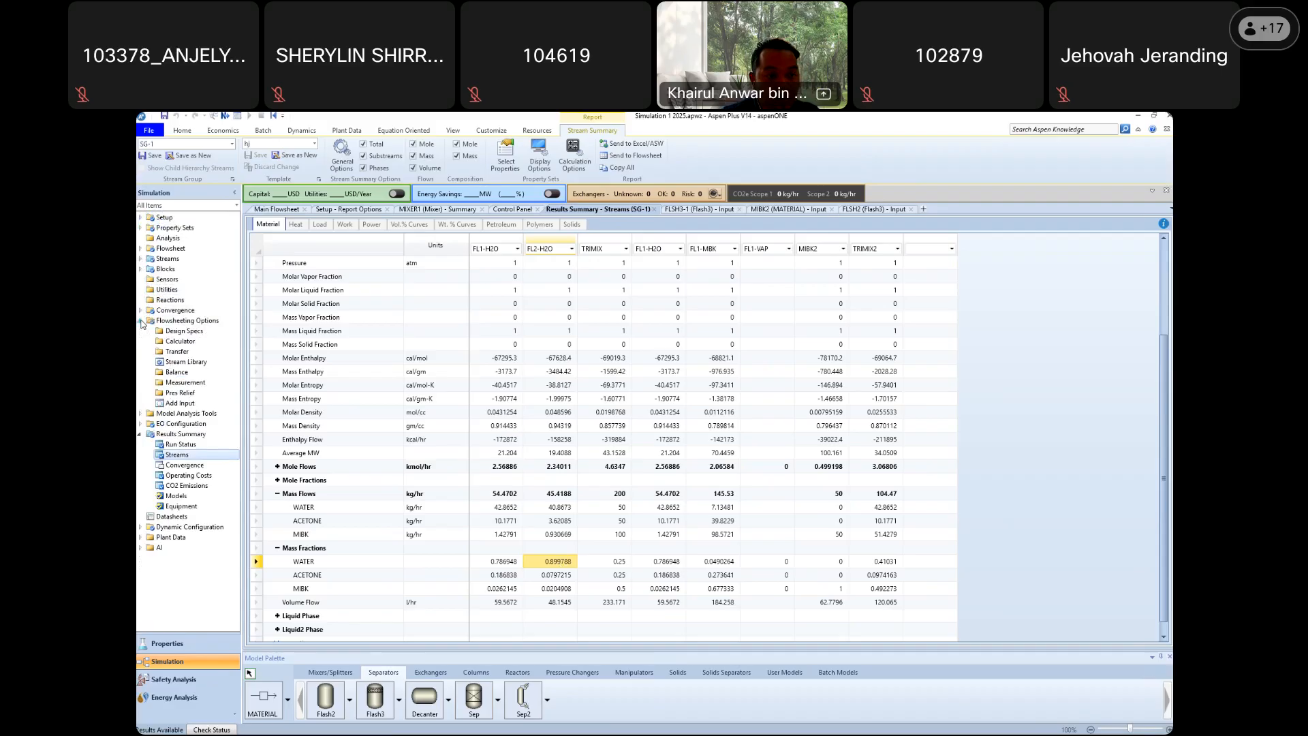
pyautogui.click(179, 332)
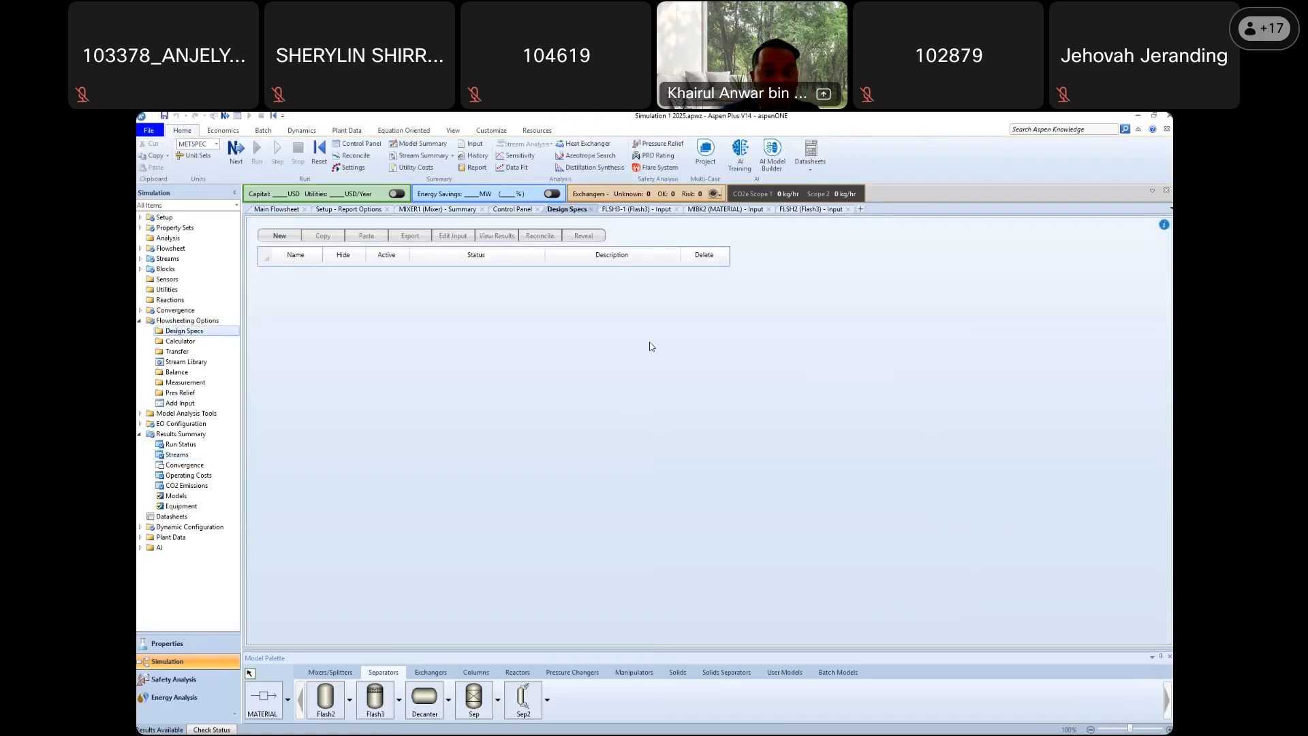
pyautogui.click(279, 236)
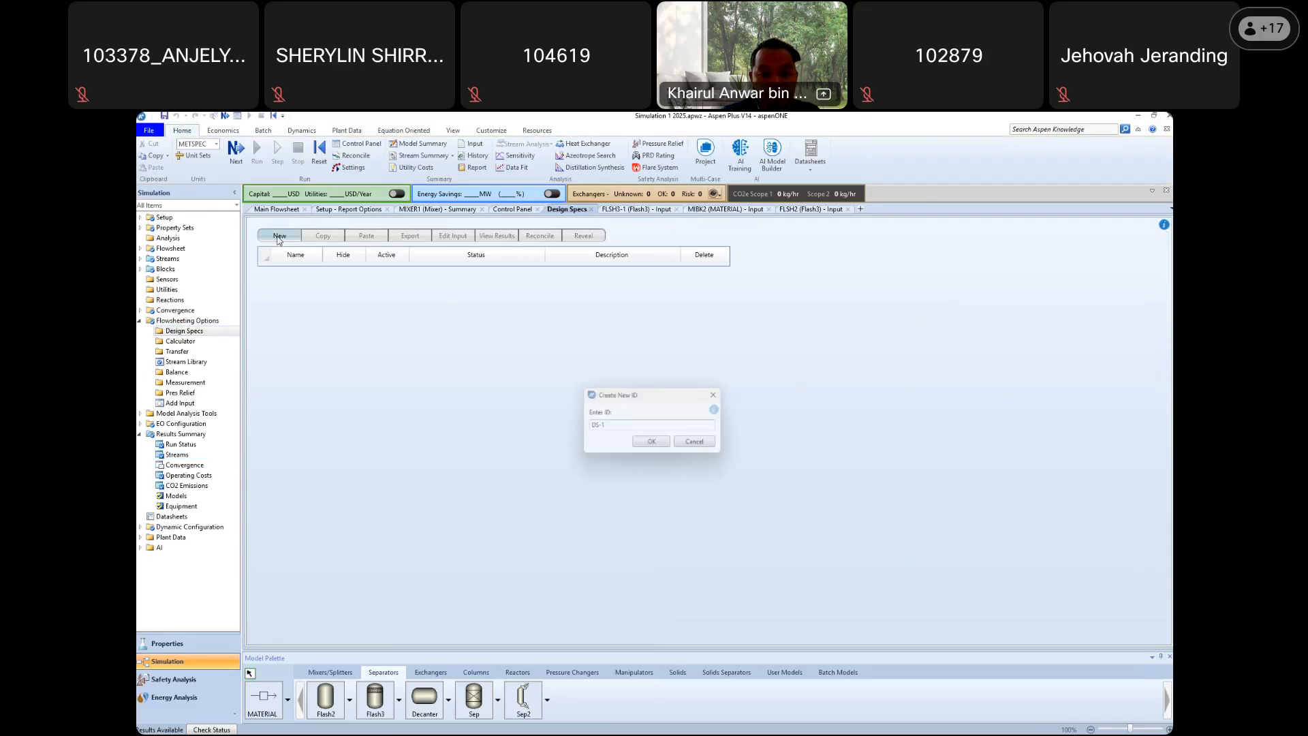
pyautogui.press('Return')
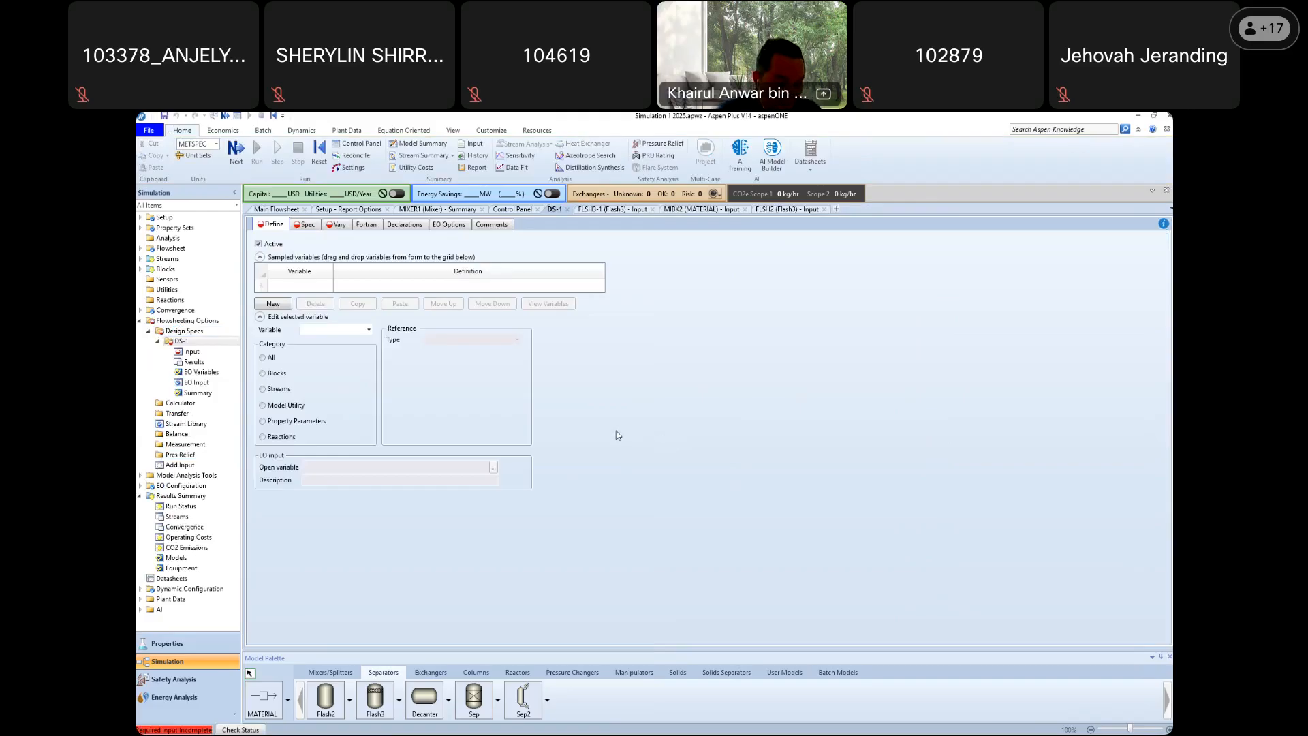
# Add a sampled variable named H2OMF to the DS-1 design specification
pyautogui.click(323, 291)
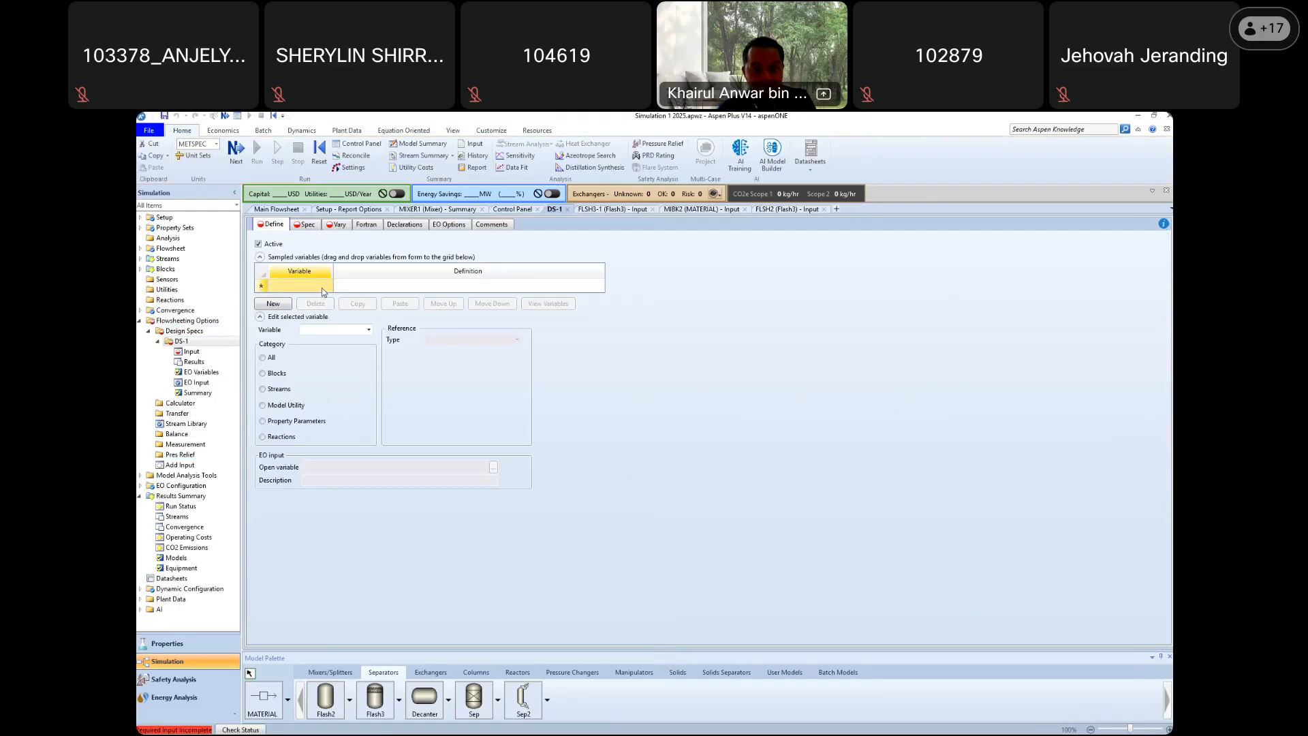
pyautogui.write('H20')
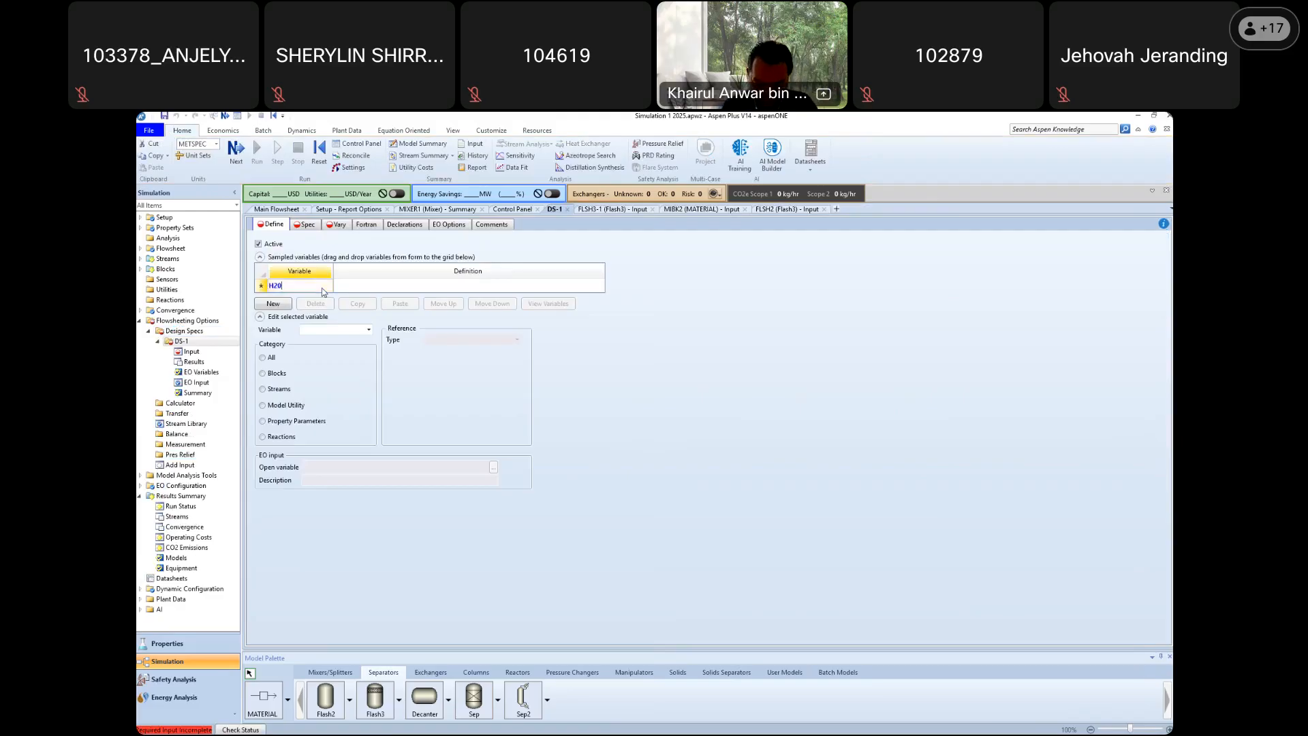
pyautogui.write('MF')
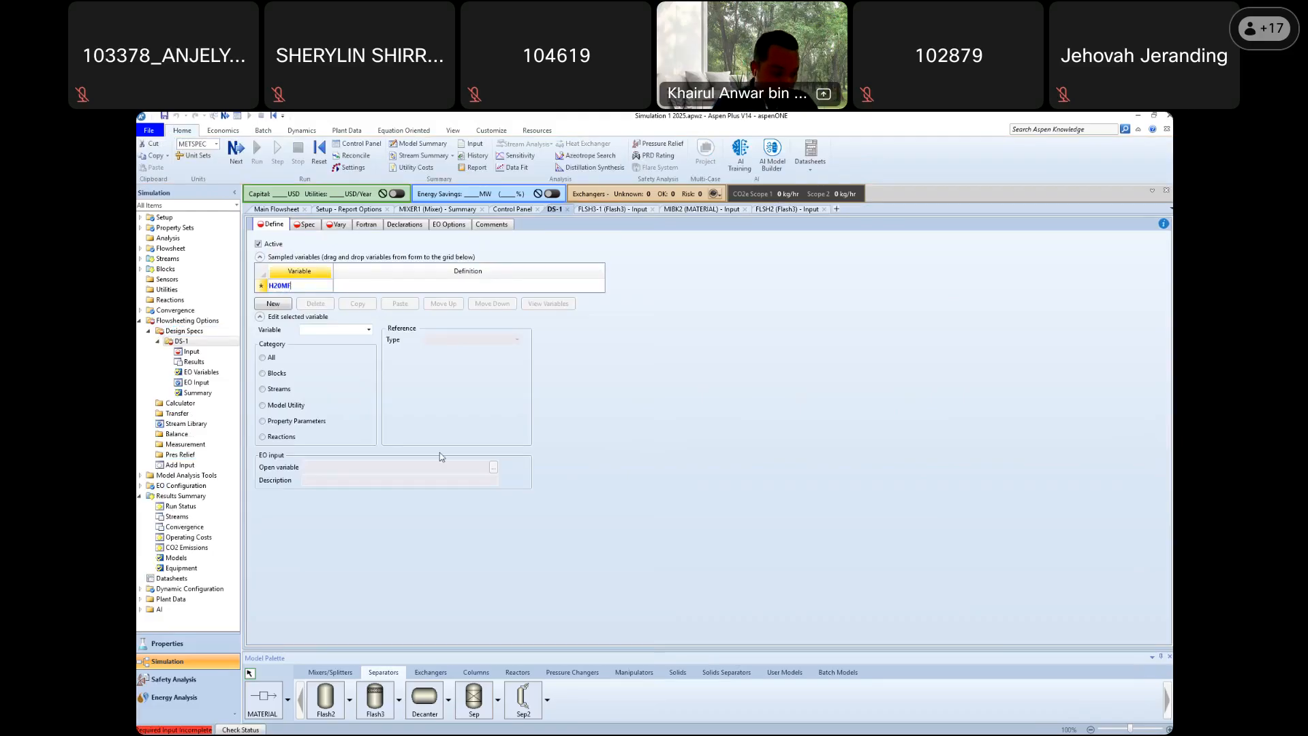
pyautogui.press('Return')
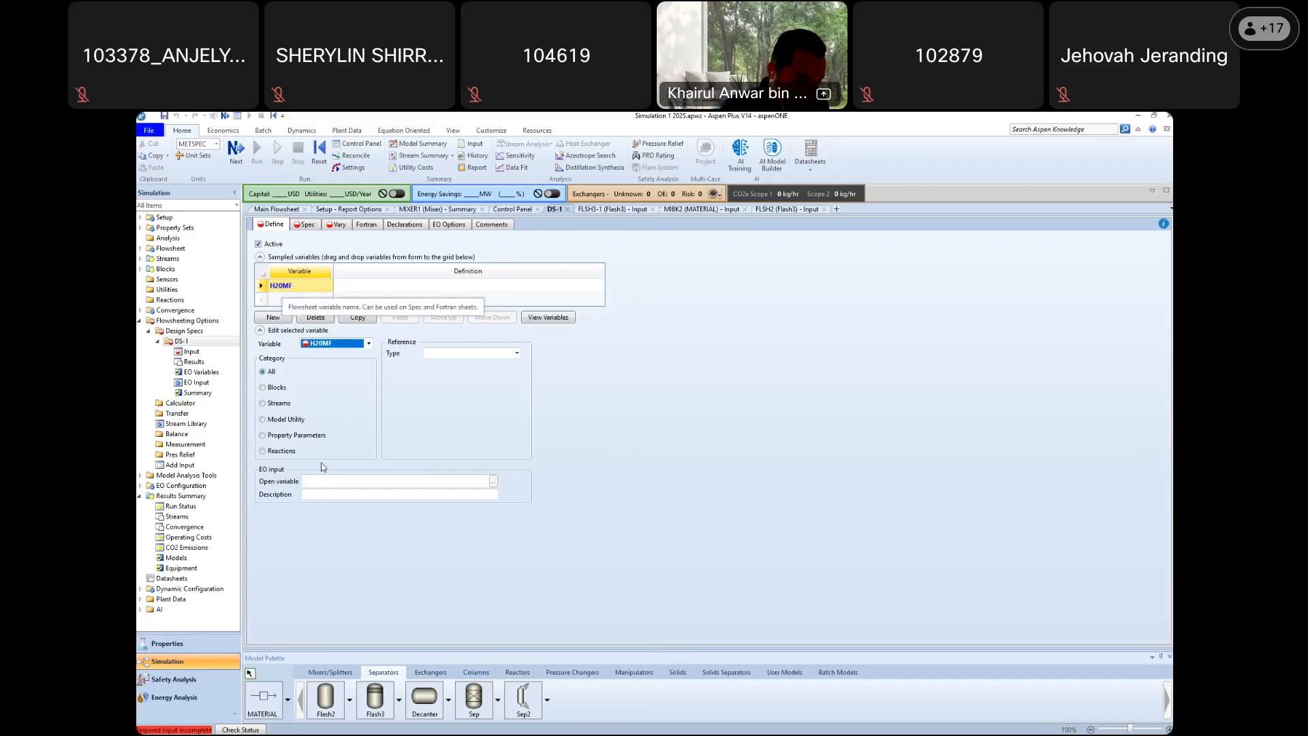
# Define H2OMF as a stream variable: the Mass-Frac of WATER in stream FL2-H2O, substream MIXED
pyautogui.click(263, 403)
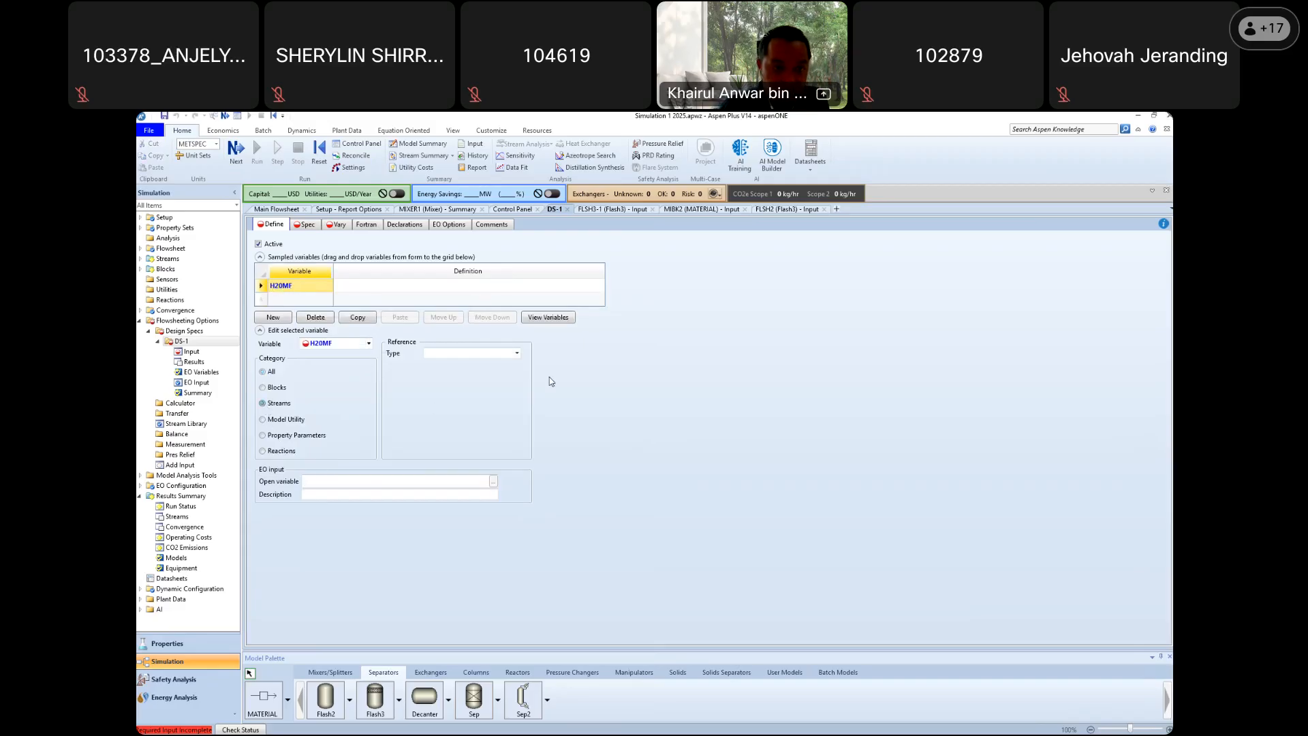
pyautogui.click(517, 353)
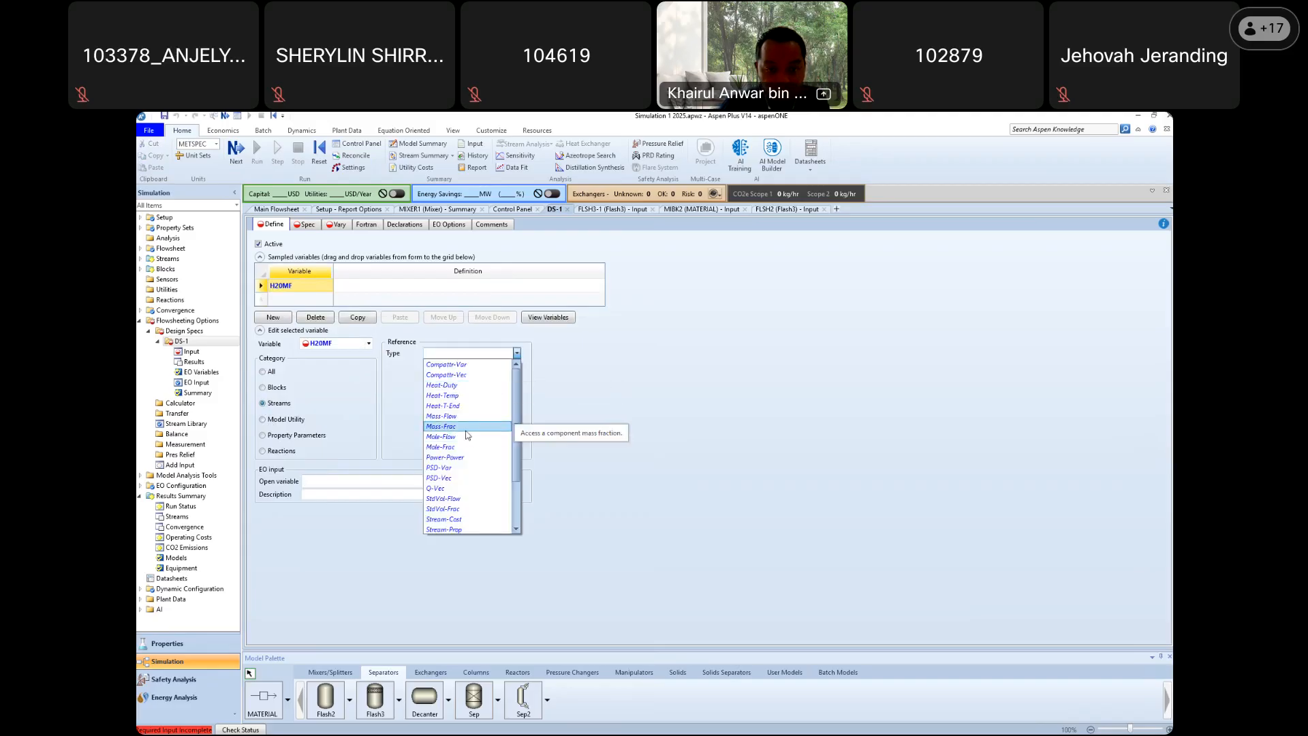
pyautogui.click(443, 426)
pyautogui.click(517, 366)
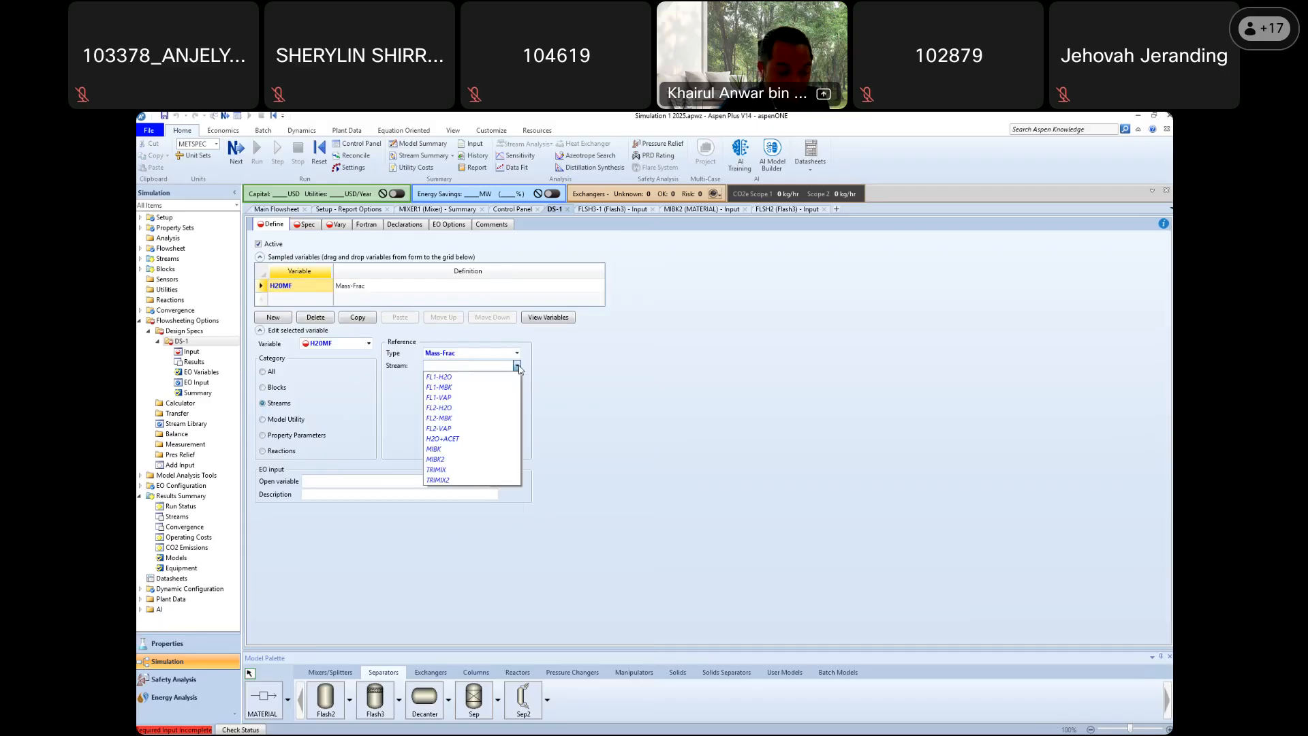
pyautogui.click(467, 408)
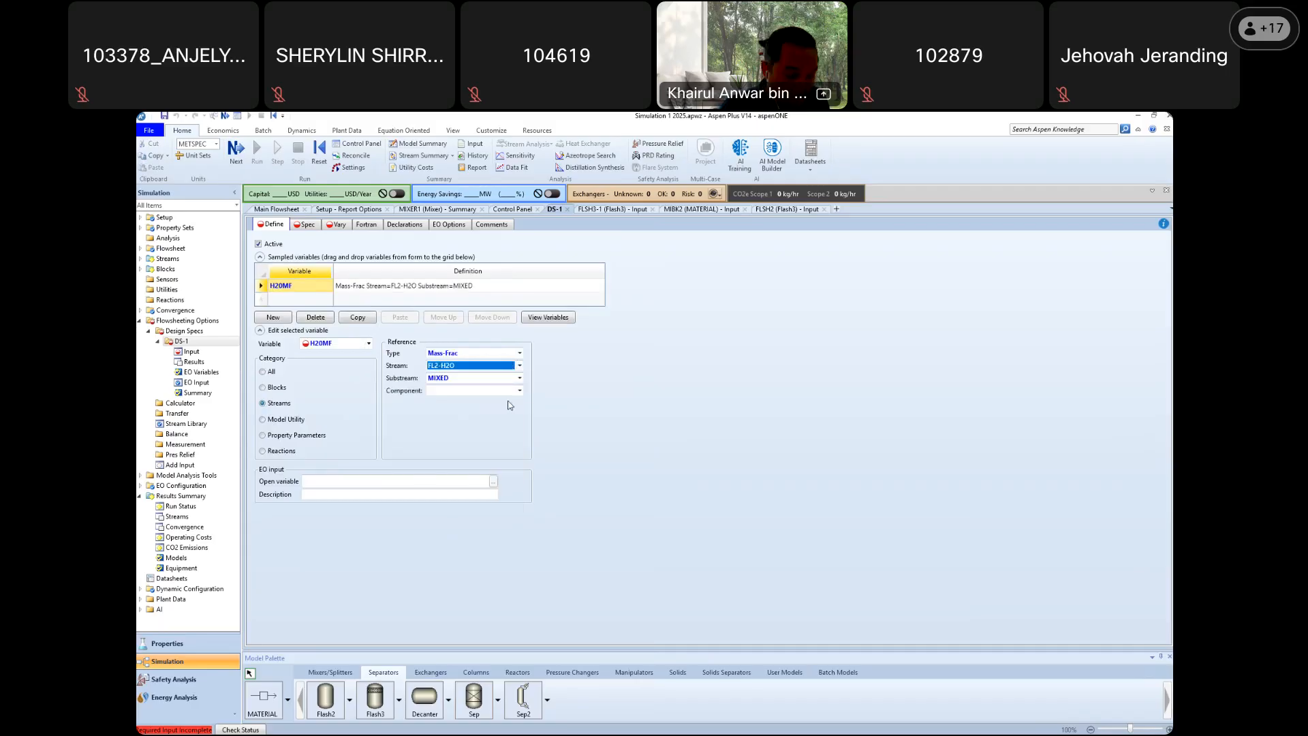
pyautogui.click(520, 391)
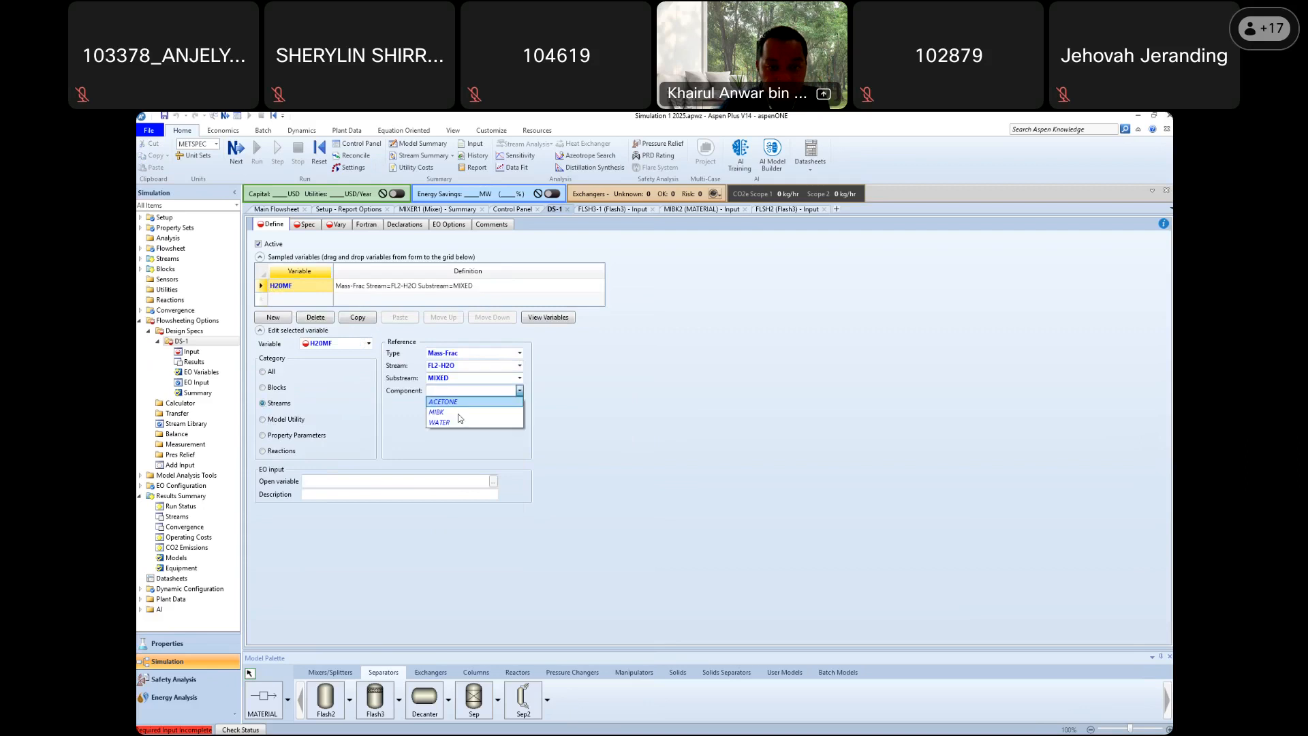
pyautogui.click(517, 422)
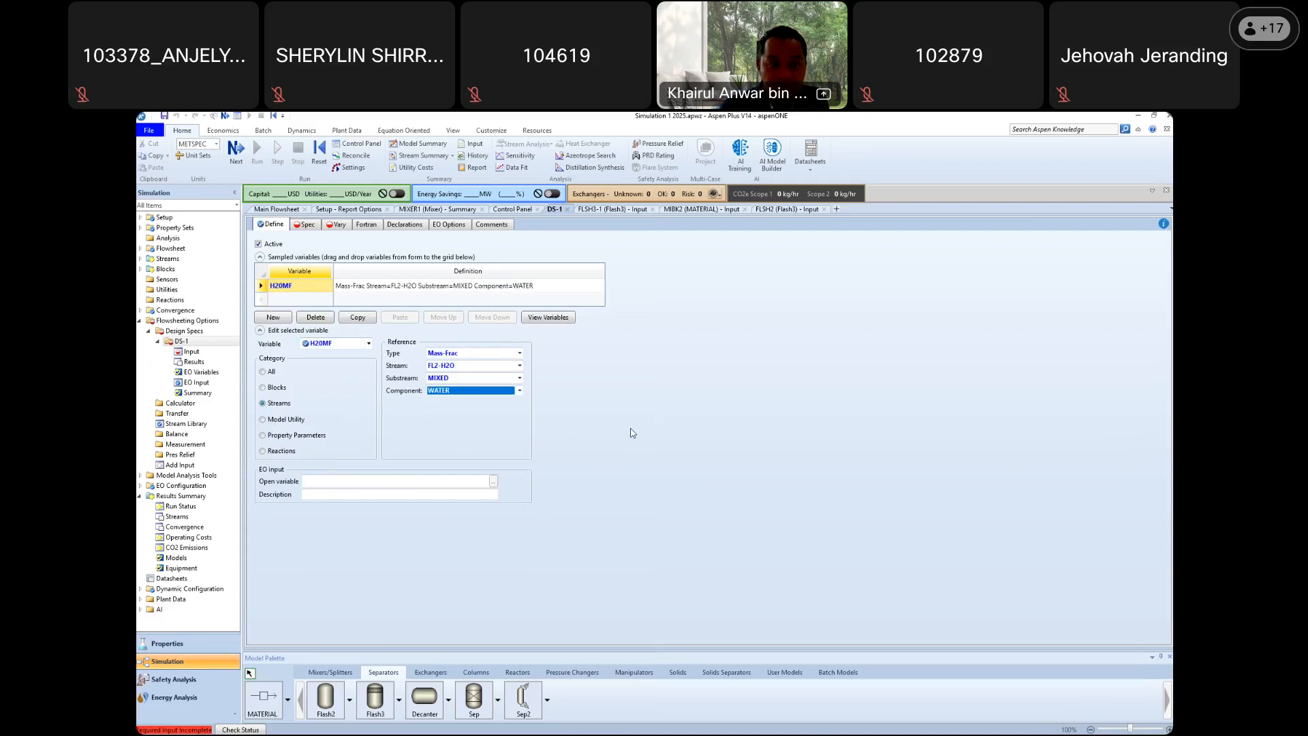
# Enter H2OMF as the DS-1 spec expression and check it against the defined variable name
pyautogui.click(305, 226)
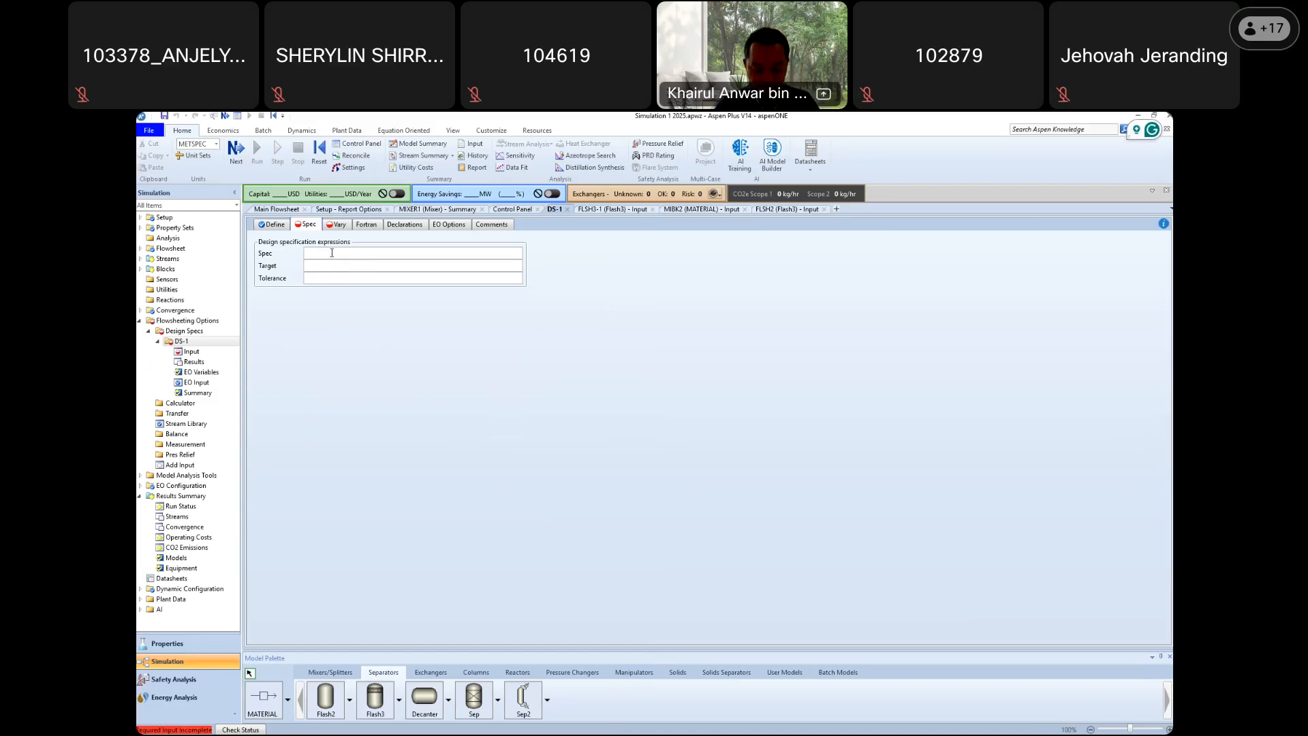
pyautogui.write('h20')
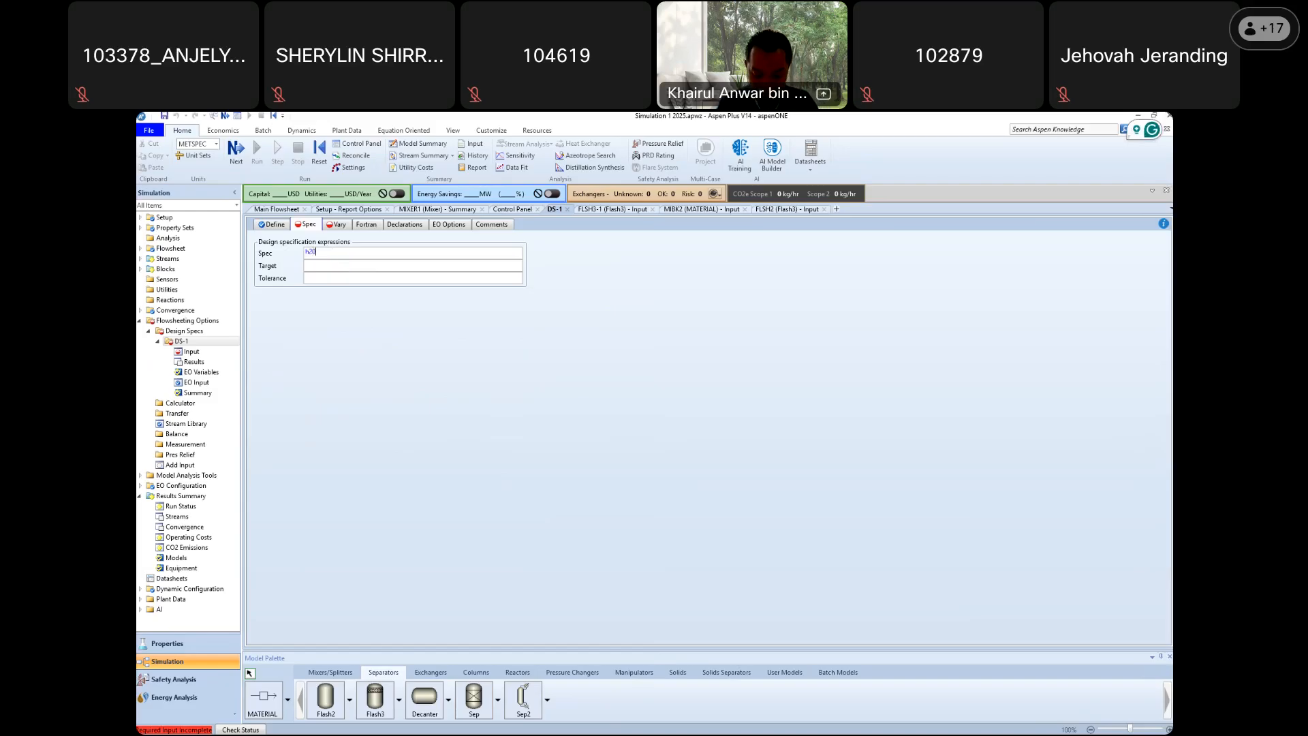
pyautogui.write('mf')
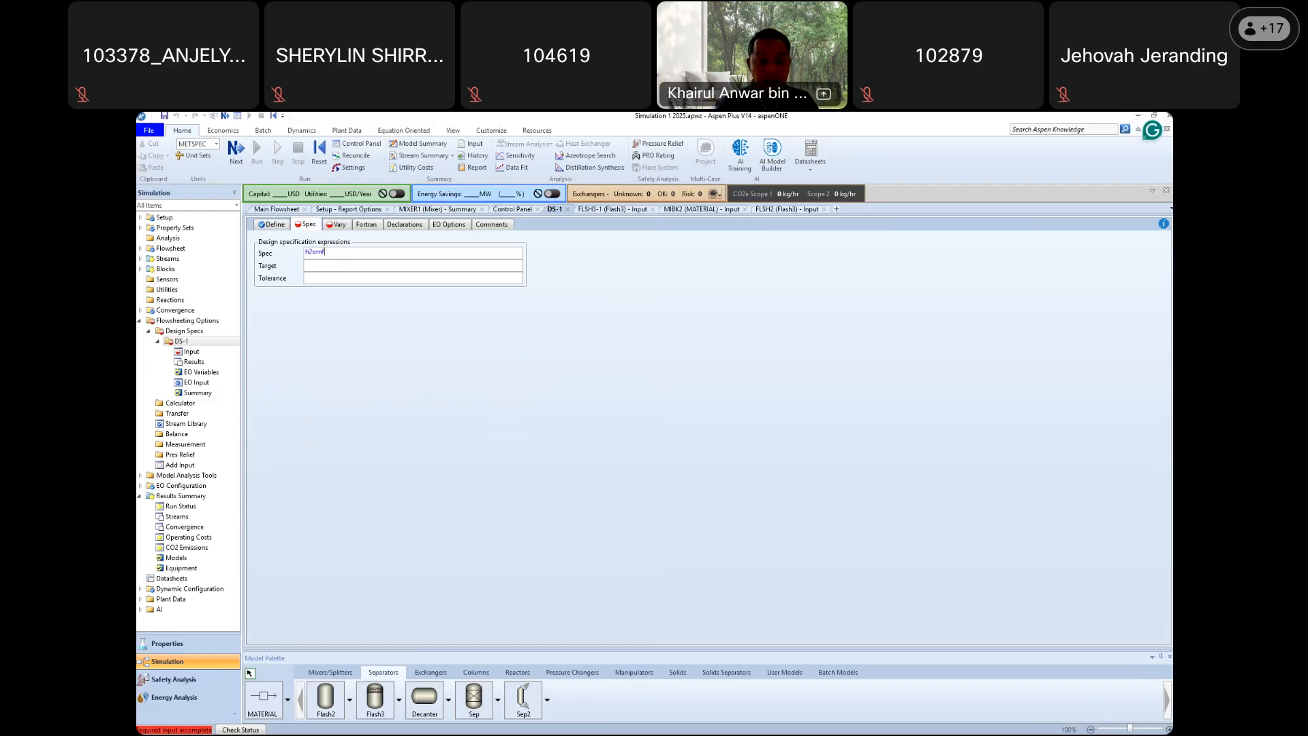
pyautogui.press('BackSpace')
pyautogui.press('BackSpace')
pyautogui.press('BackSpace')
pyautogui.press('BackSpace')
pyautogui.press('BackSpace')
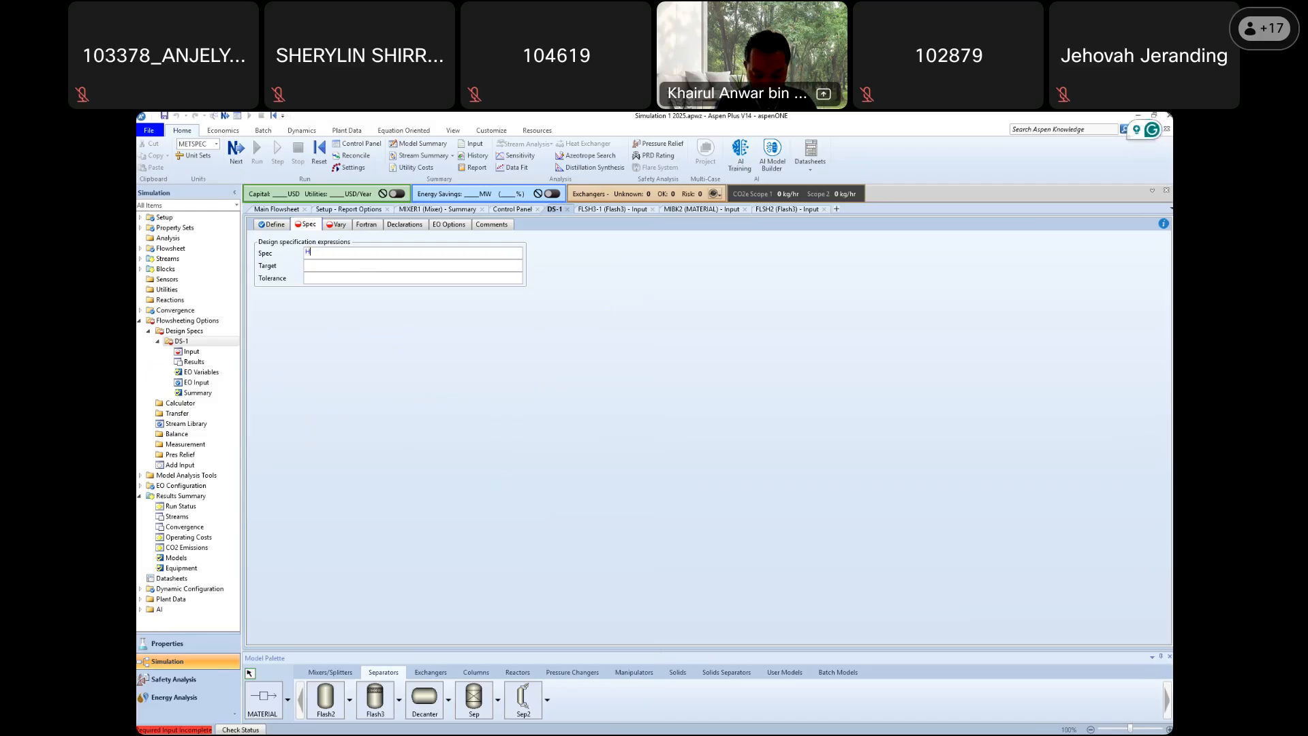
pyautogui.write('H2OMF')
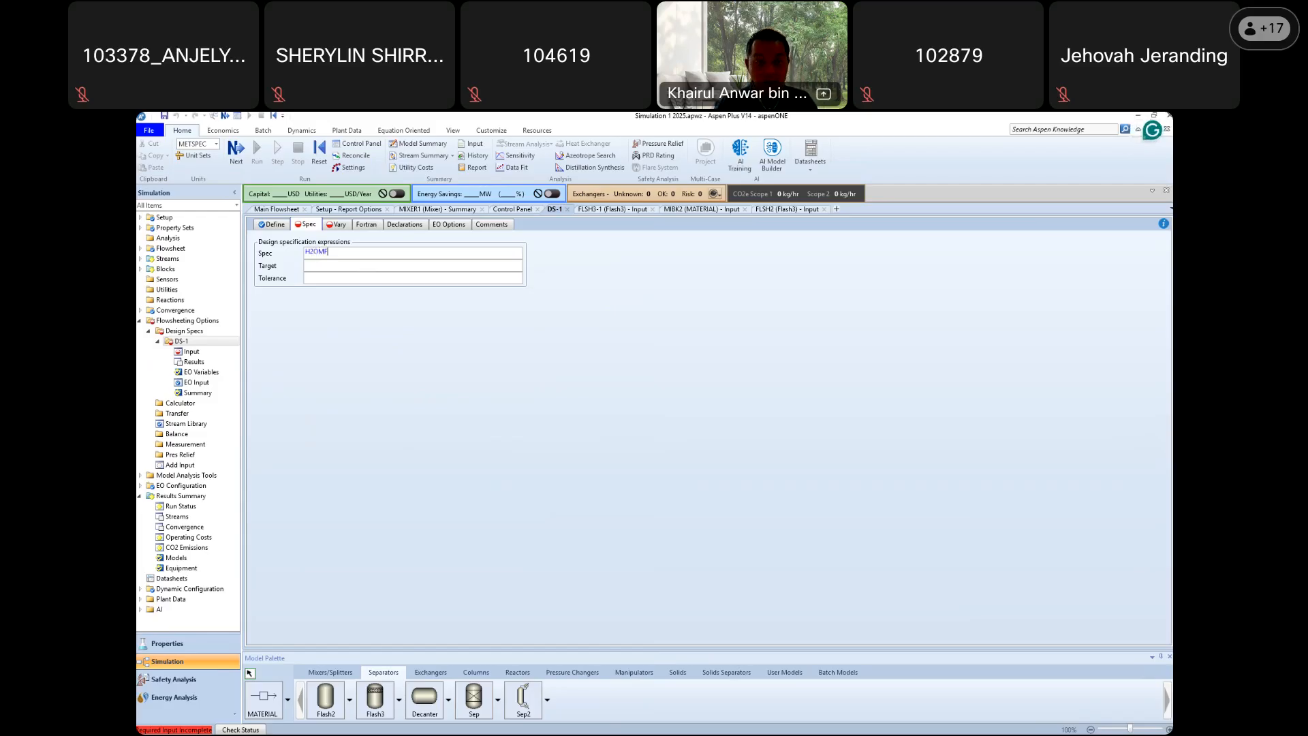
pyautogui.click(276, 226)
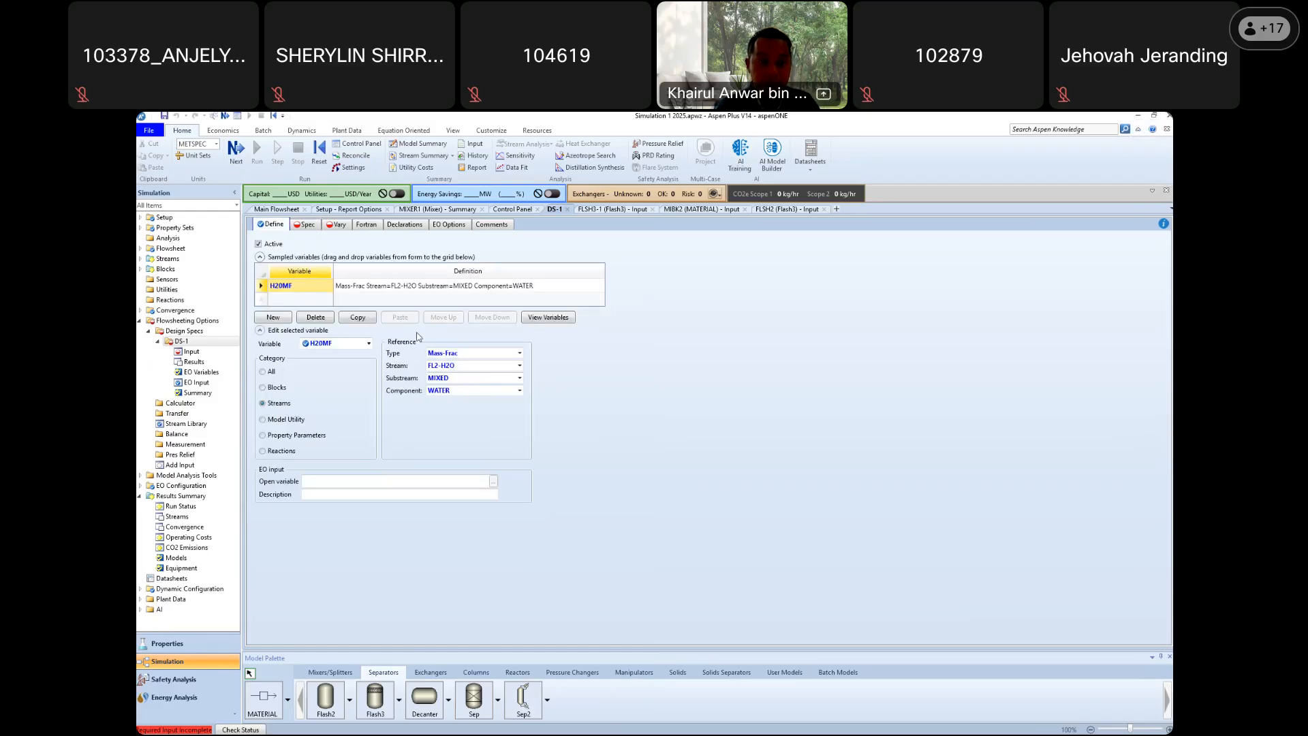
pyautogui.click(305, 225)
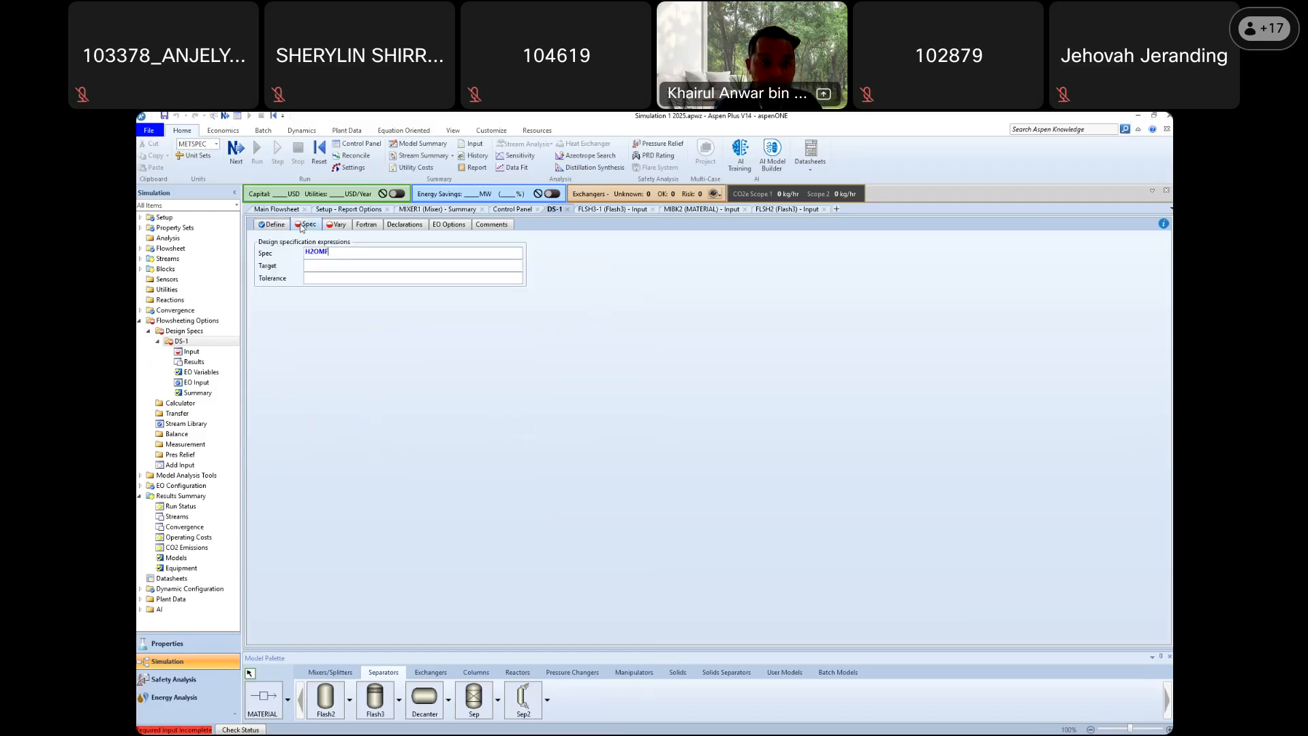
# Set the DS-1 design specification's target to 0.95 and its tolerance to 0.001
pyautogui.click(331, 265)
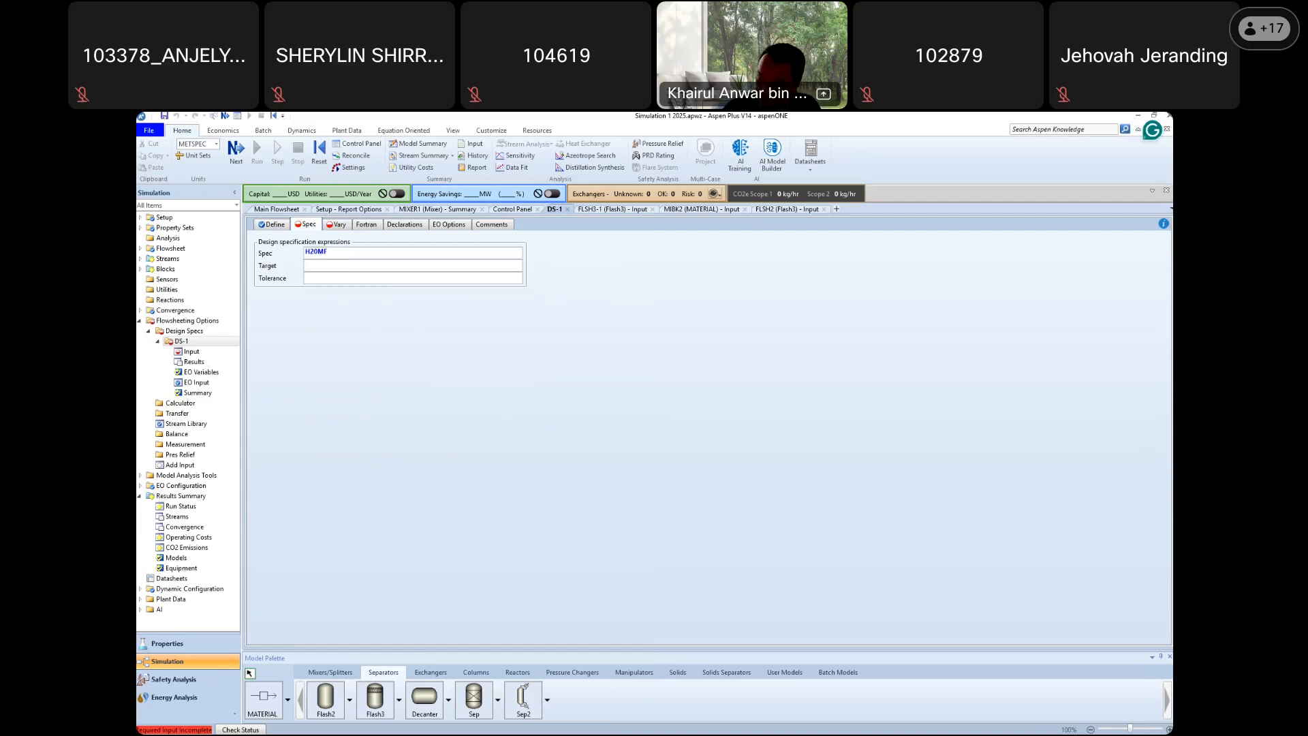
pyautogui.write('0.95')
pyautogui.click(333, 279)
pyautogui.write('0..0')
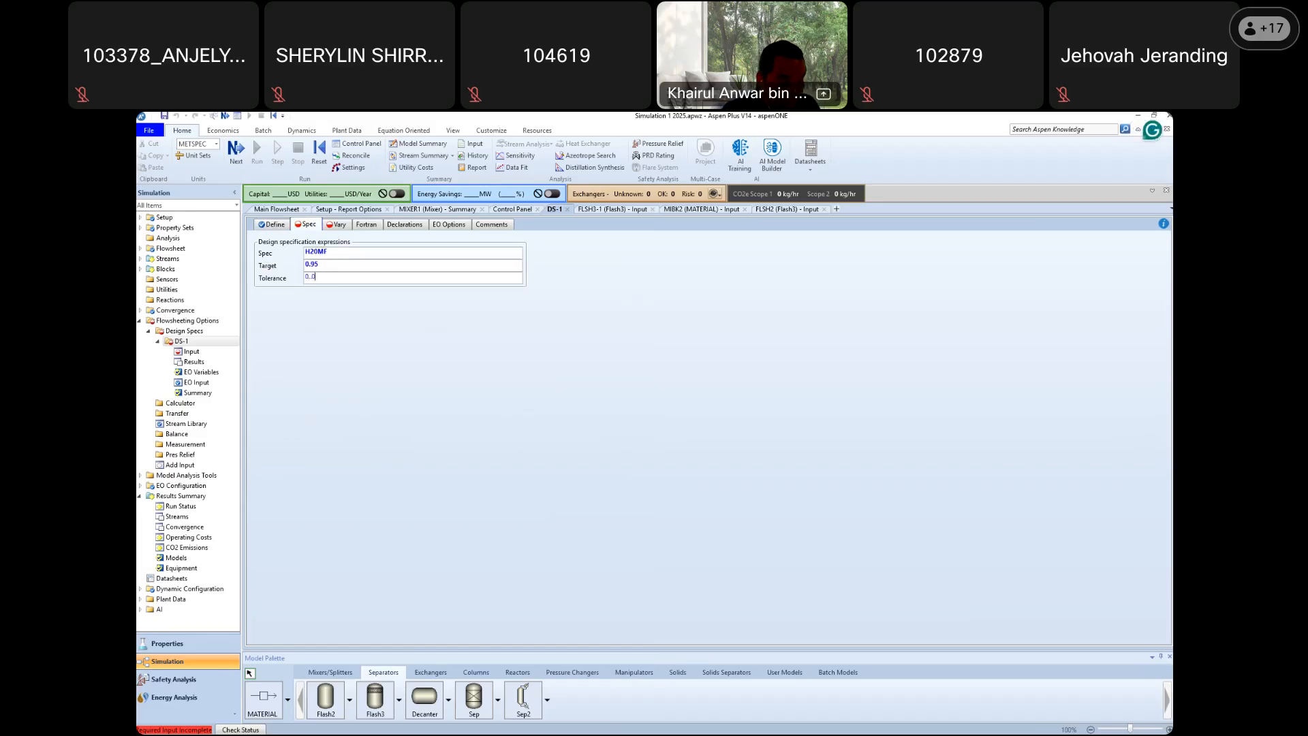
pyautogui.write('001')
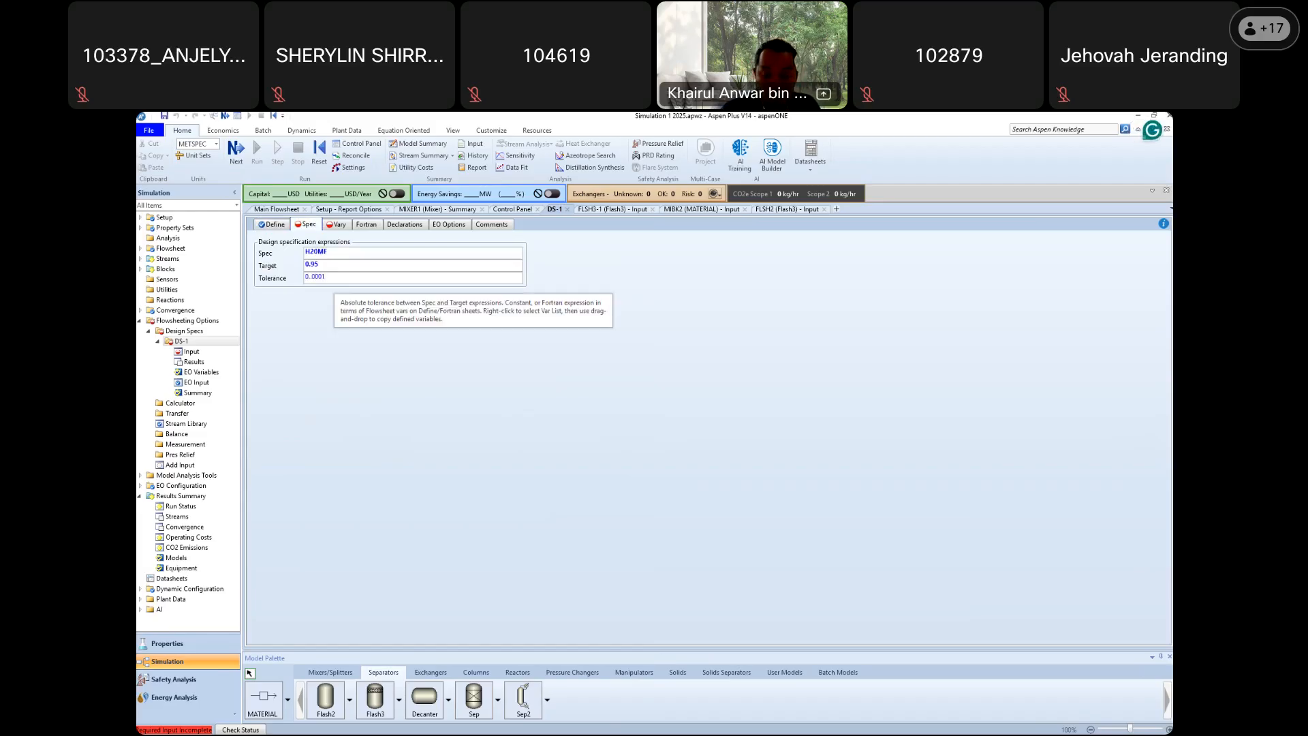
pyautogui.press('BackSpace')
pyautogui.press('BackSpace')
pyautogui.write('1')
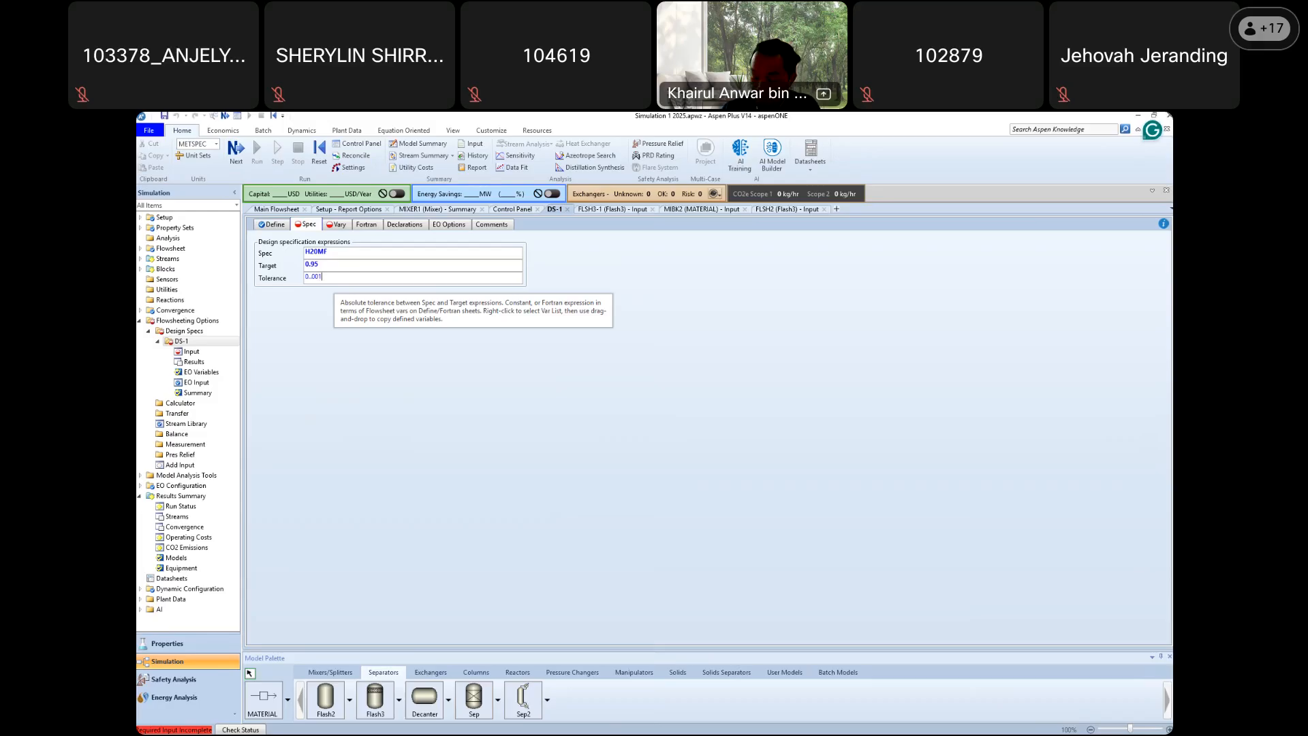
pyautogui.click(464, 418)
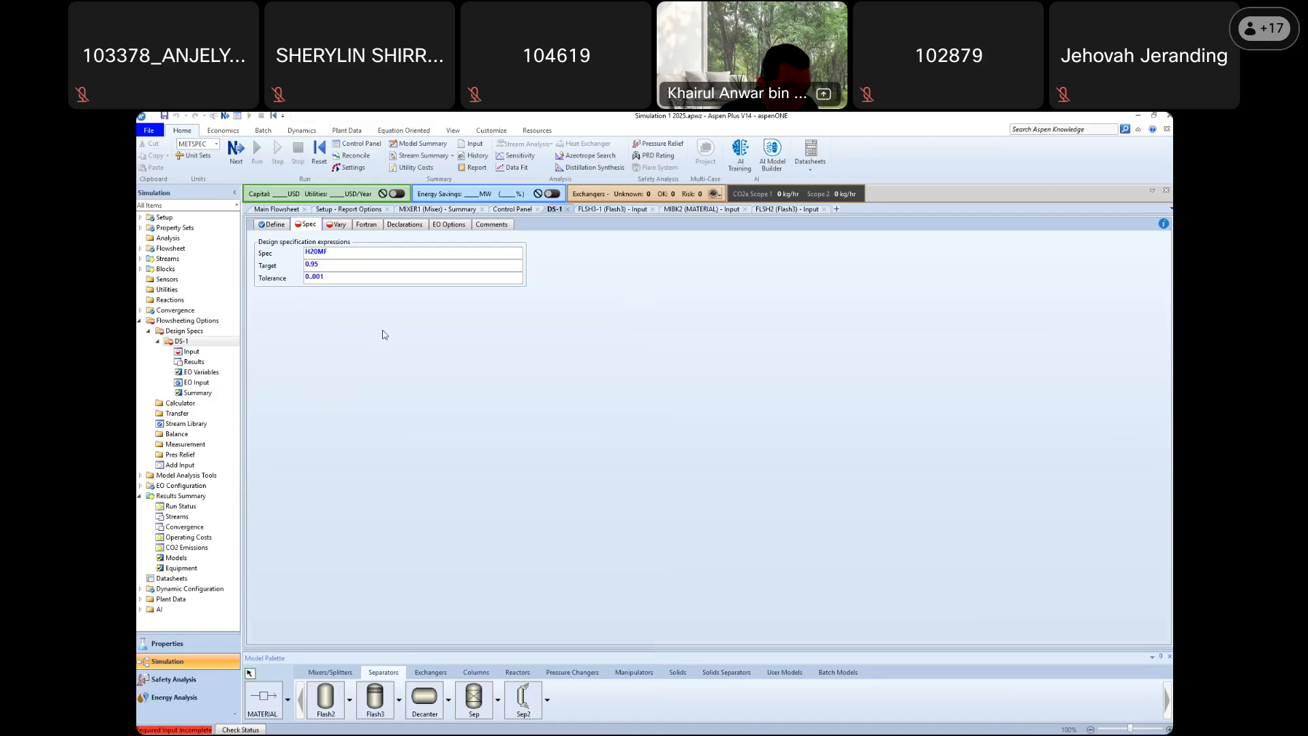
pyautogui.click(276, 227)
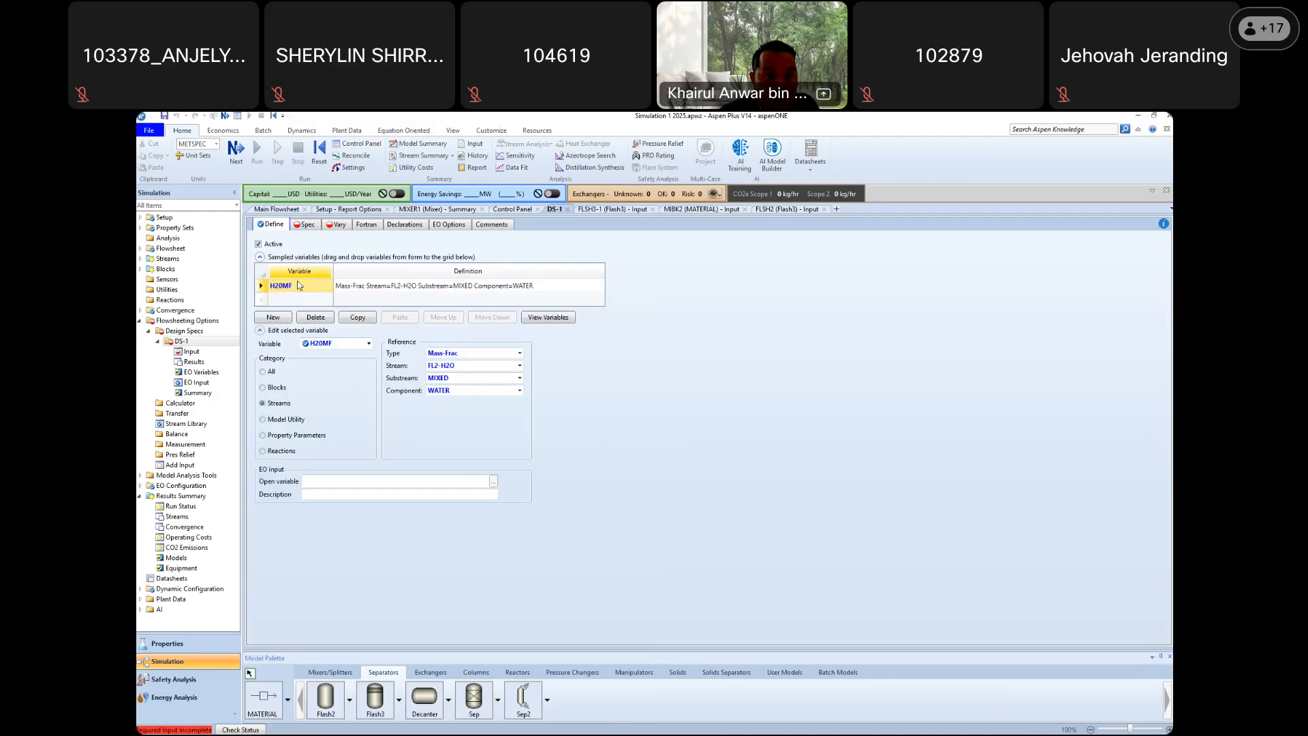
pyautogui.click(309, 227)
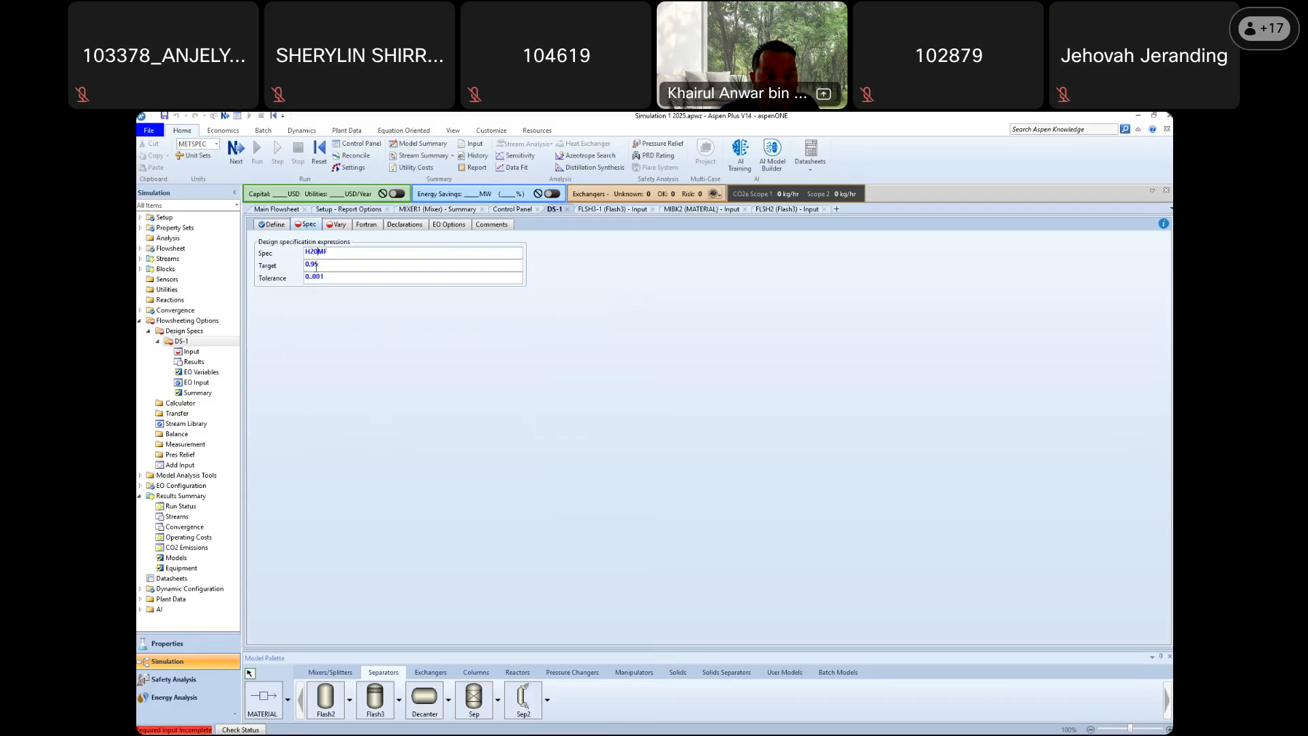
pyautogui.click(273, 226)
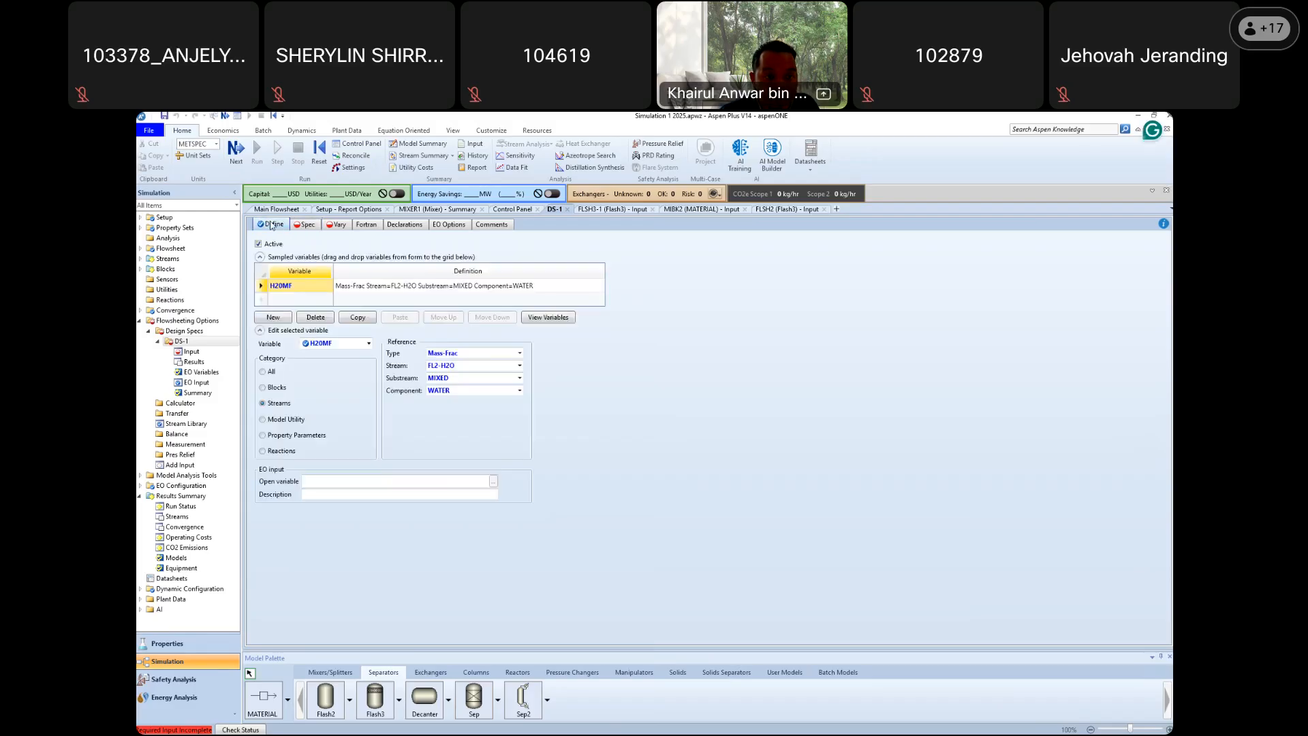
pyautogui.click(308, 227)
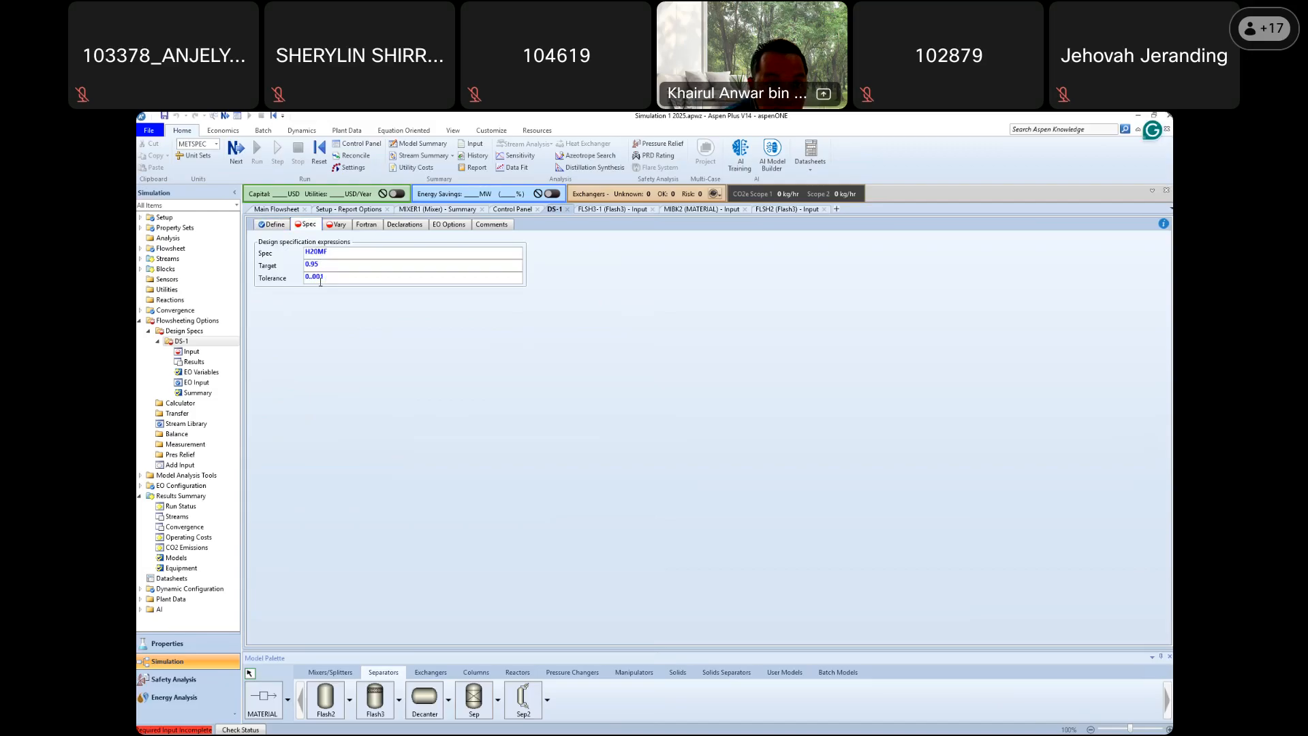
pyautogui.press('BackSpace')
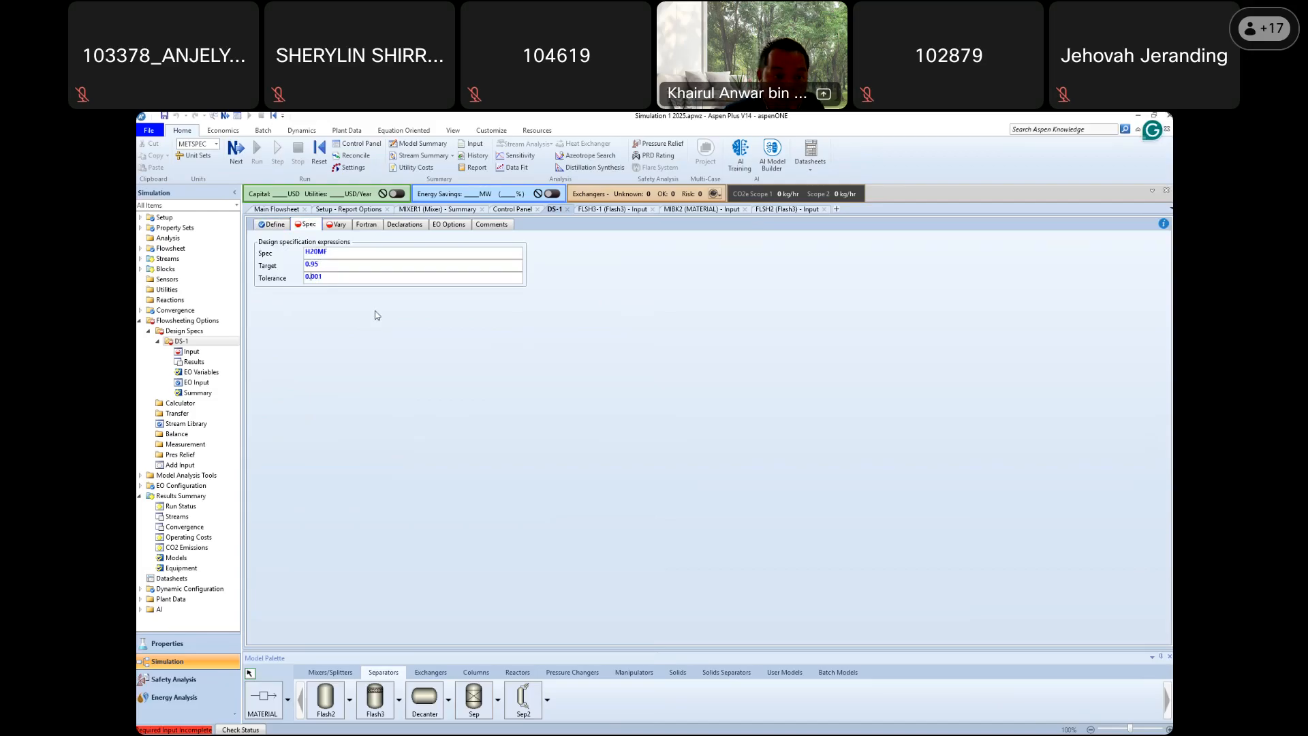
pyautogui.click(393, 313)
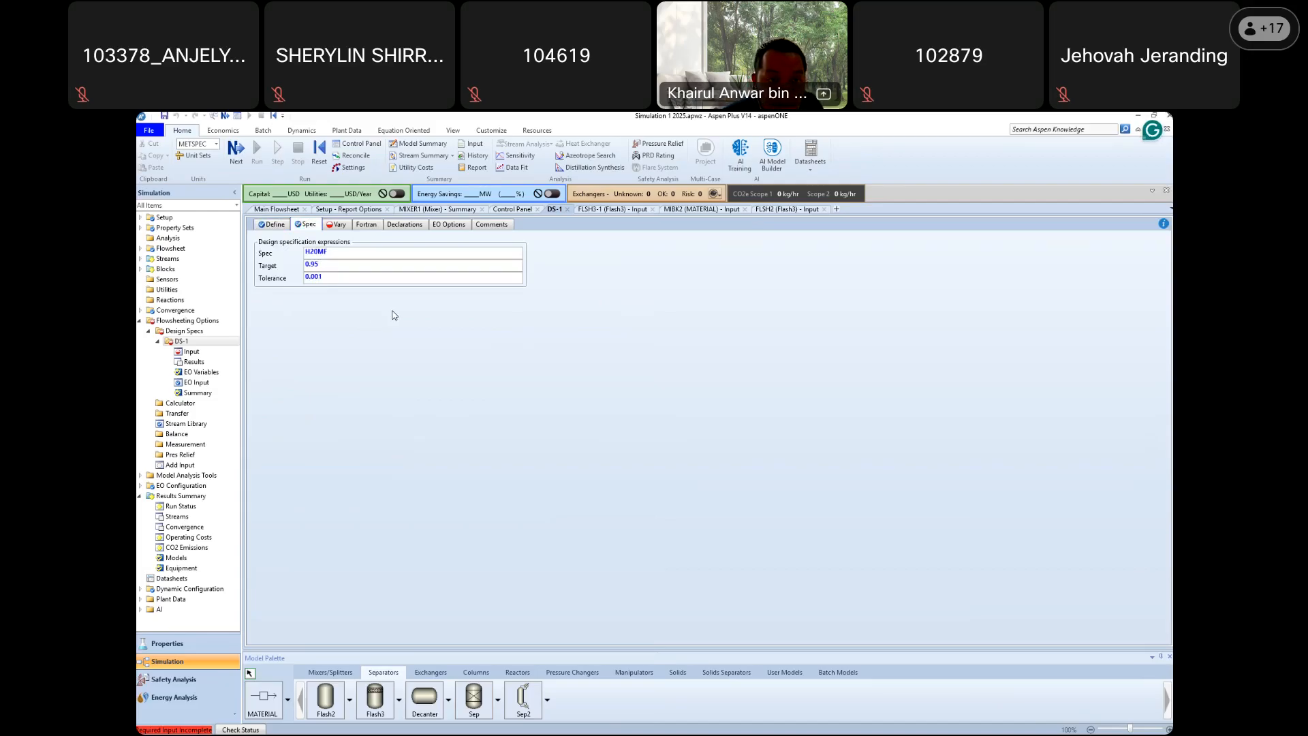
# Define the DS-1 manipulated variable as the Mass-Flow of component MIBK in stream MIBK2, substream MIXED
pyautogui.click(335, 227)
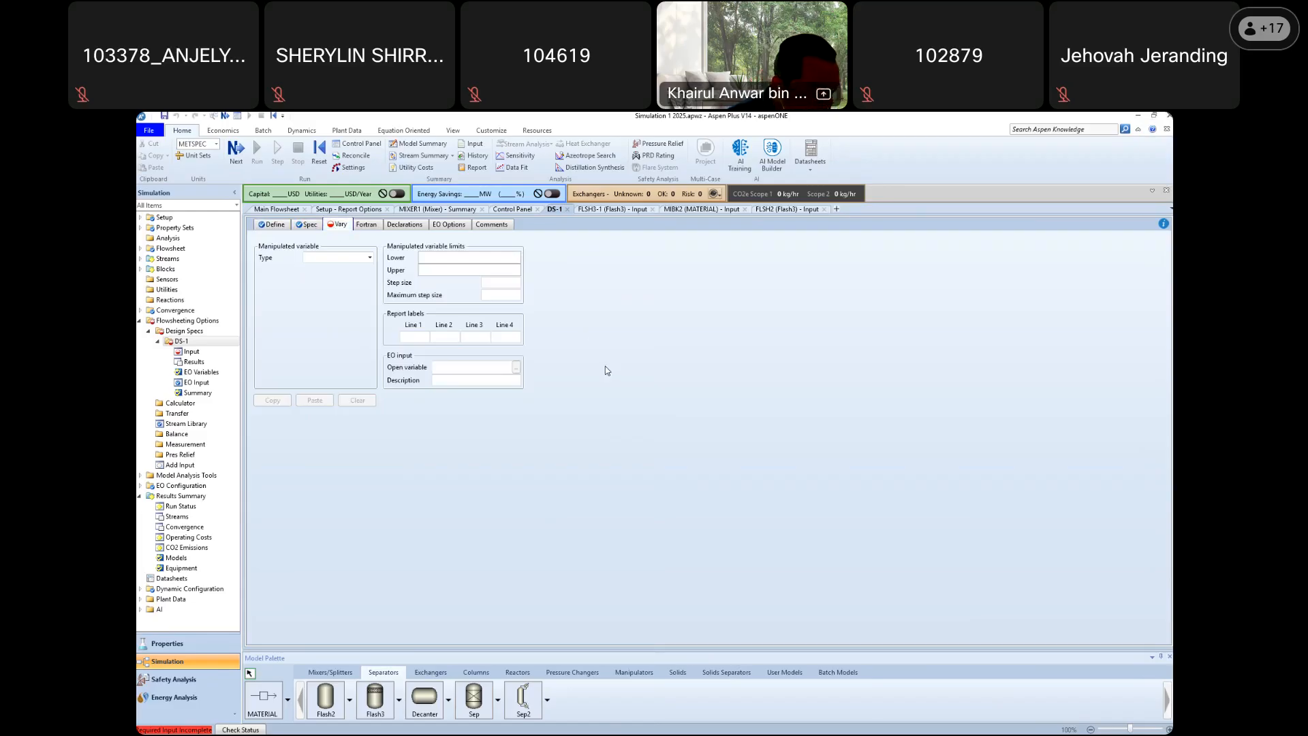
pyautogui.click(370, 259)
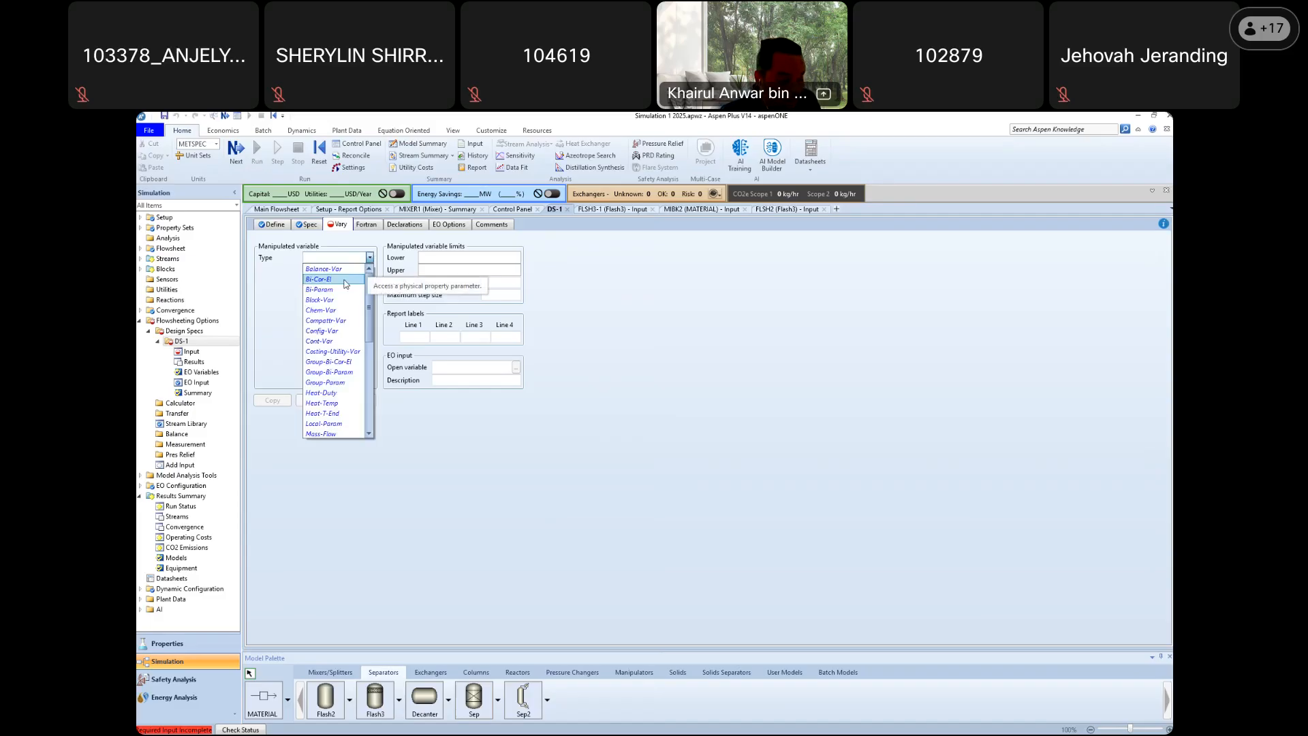
pyautogui.scroll(-3, 346, 283)
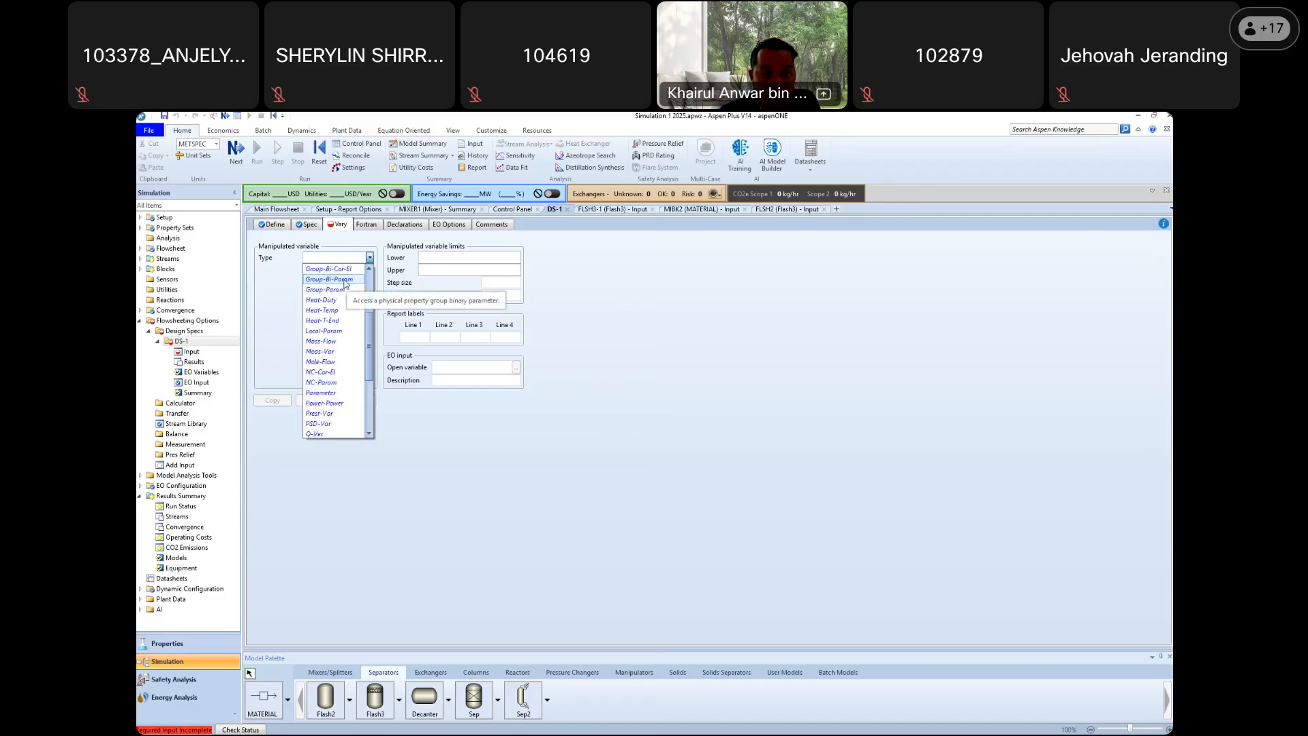
pyautogui.click(339, 342)
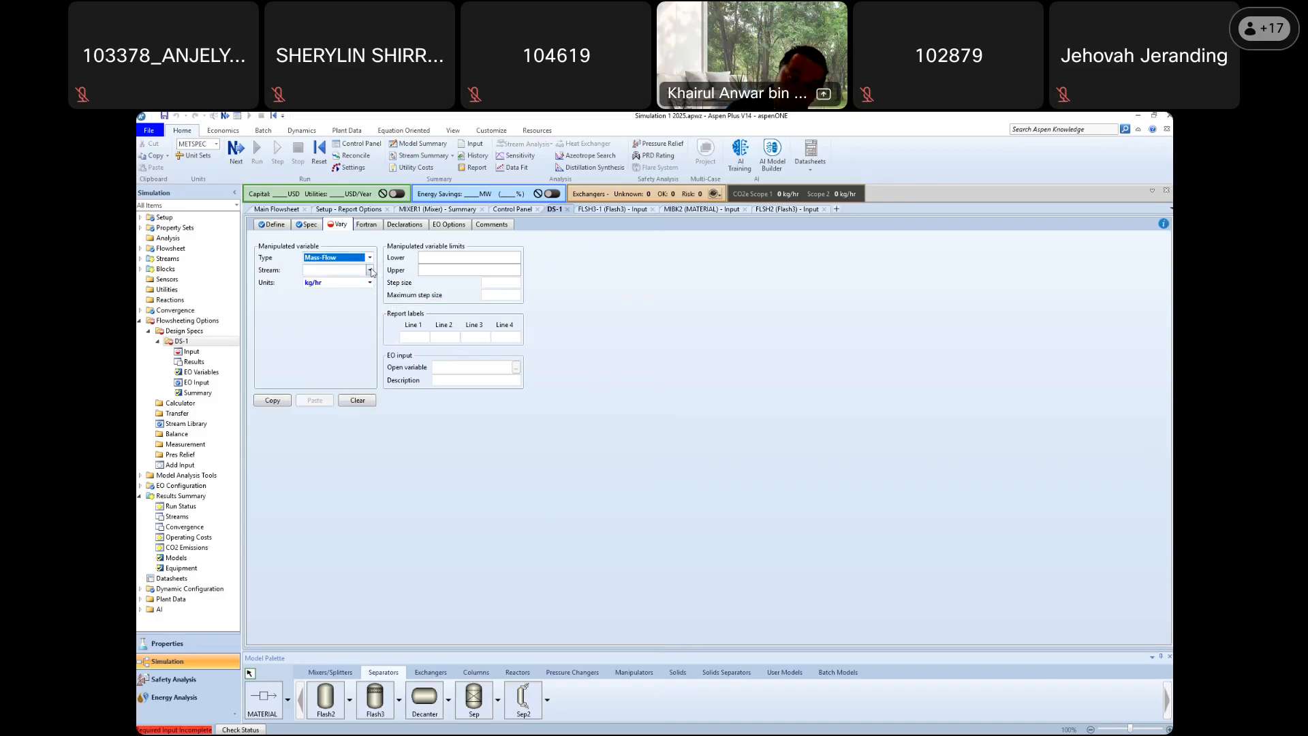
pyautogui.click(370, 270)
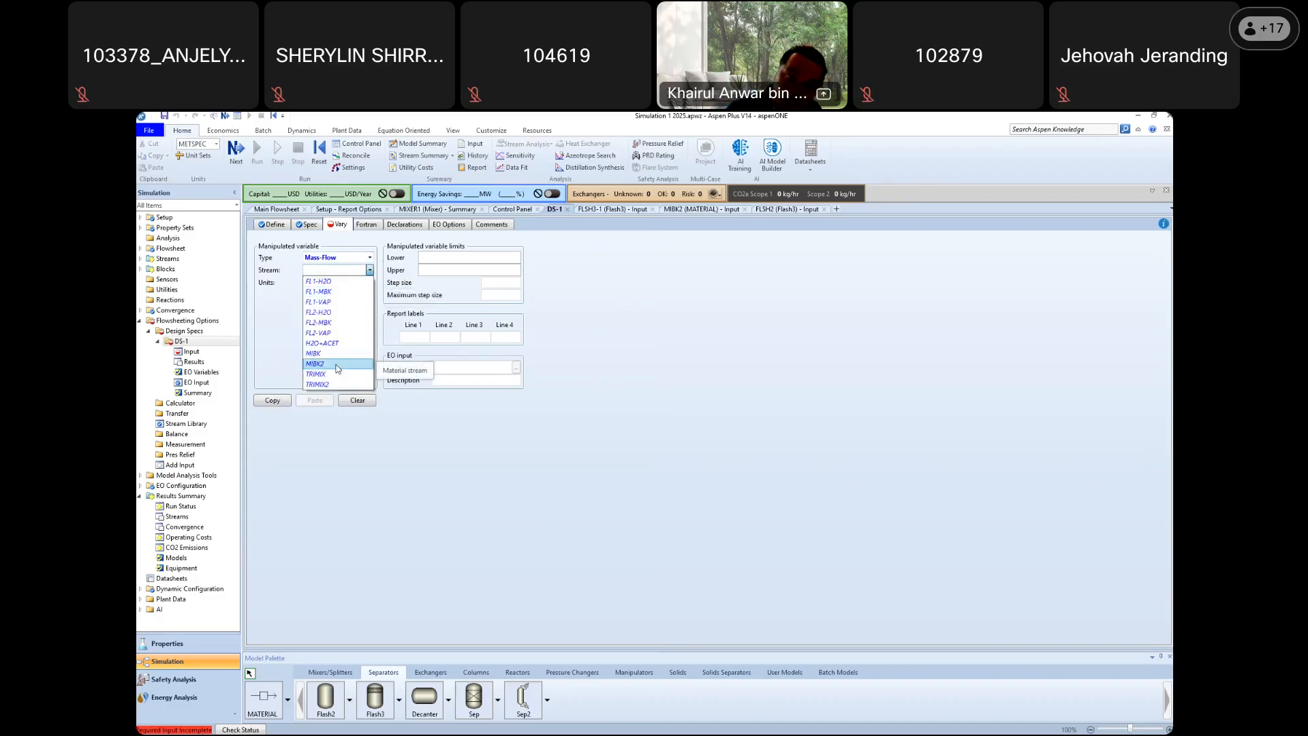
pyautogui.click(337, 363)
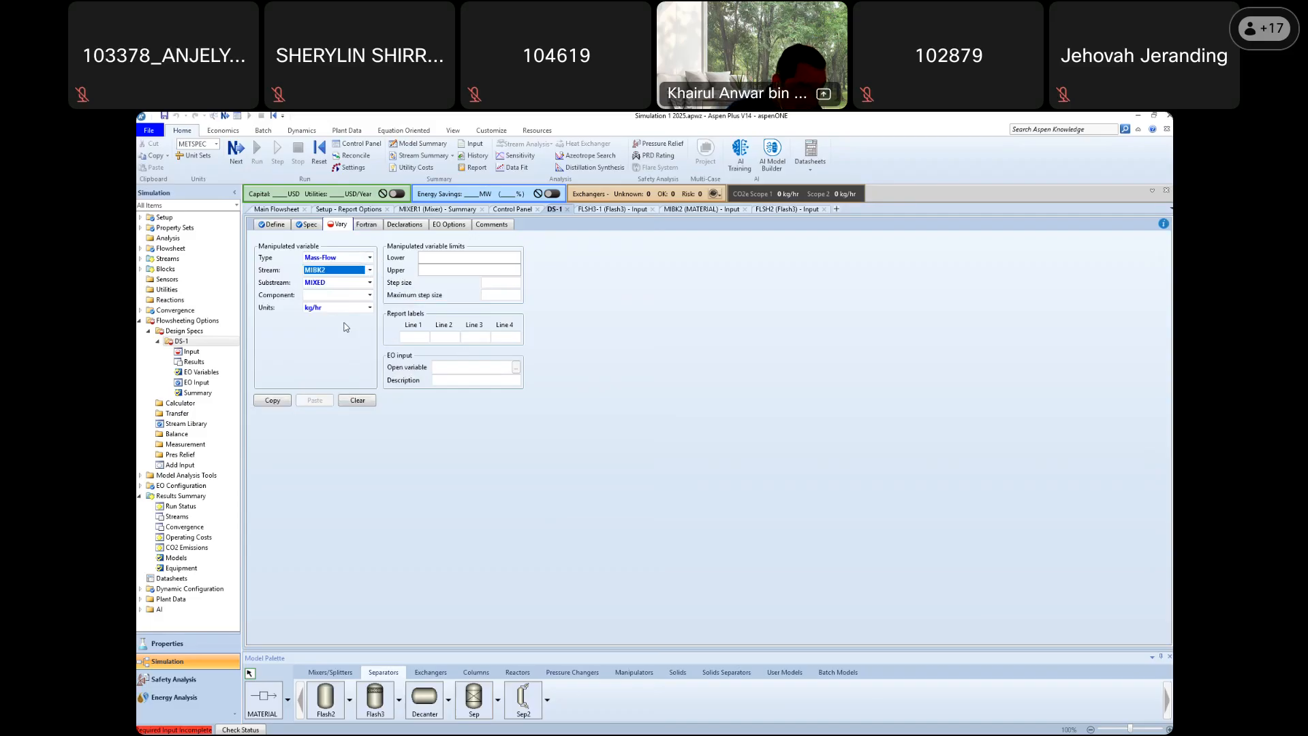
pyautogui.click(370, 295)
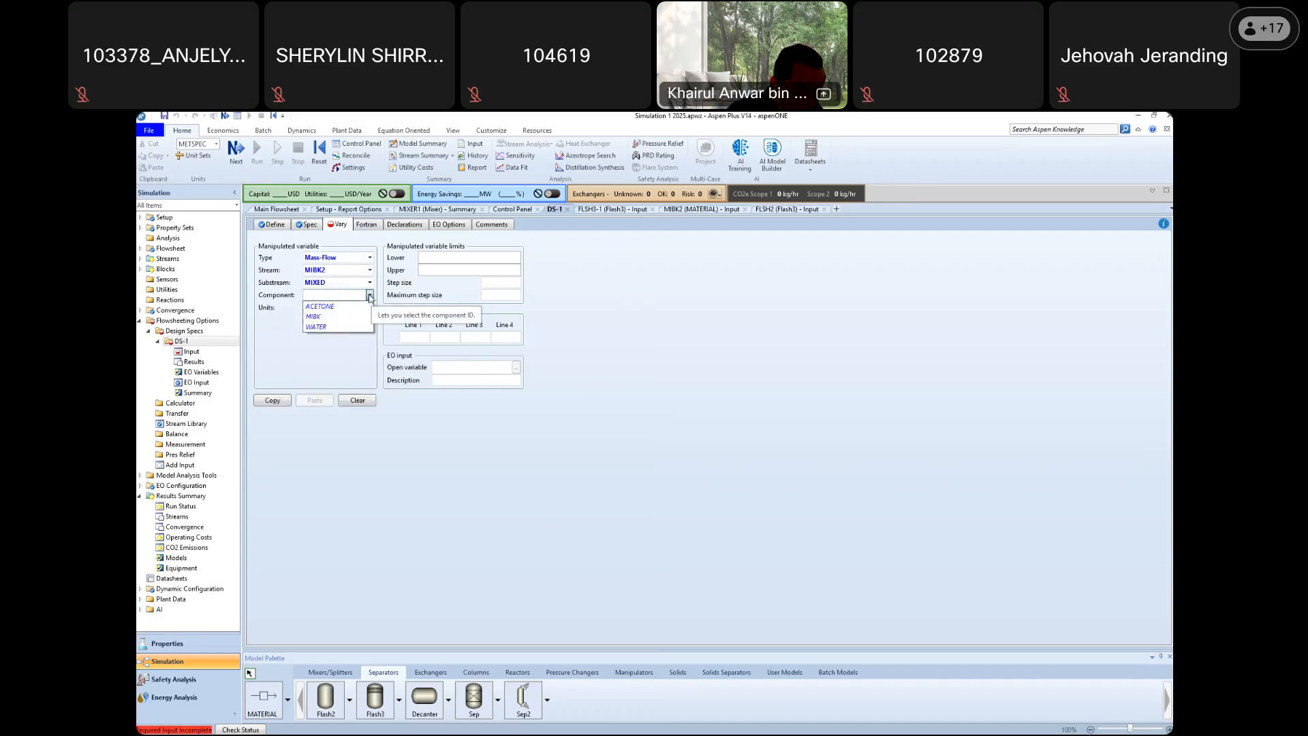
pyautogui.click(325, 316)
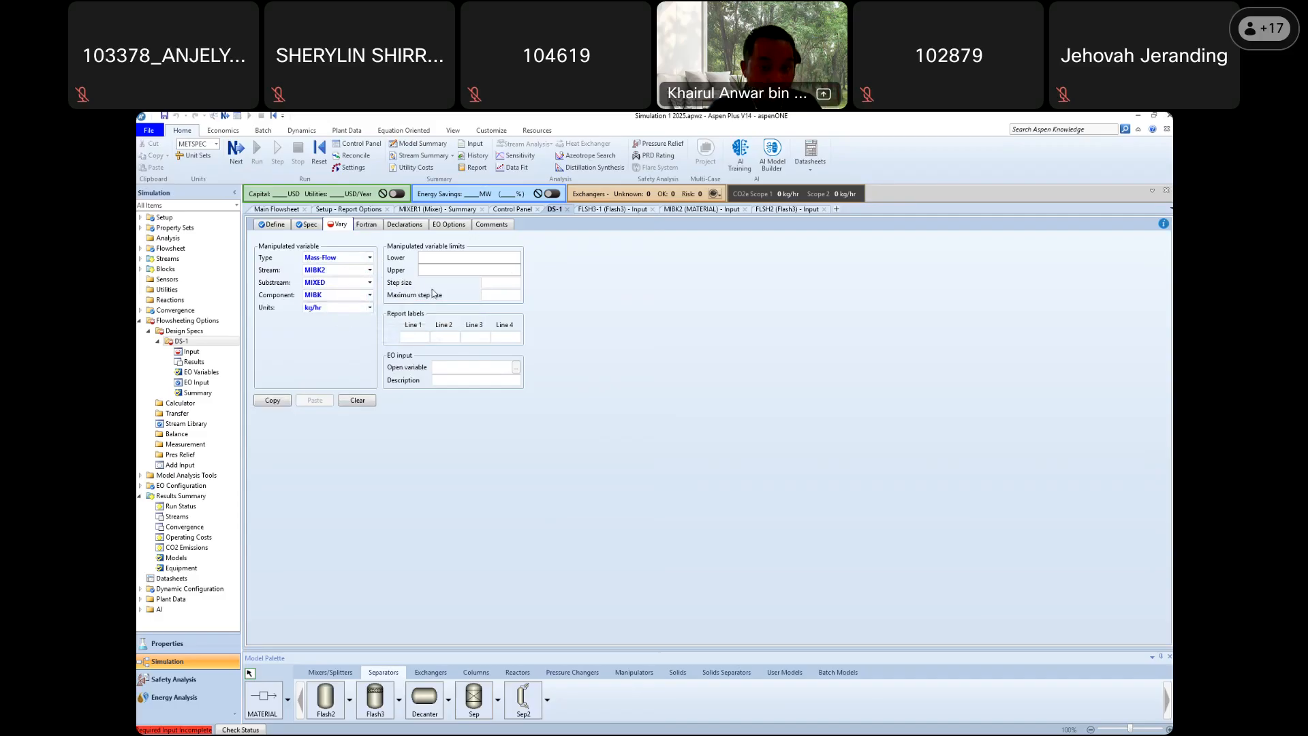
# Set the manipulated variable limits to 25 lower and 250 upper
pyautogui.write('25')
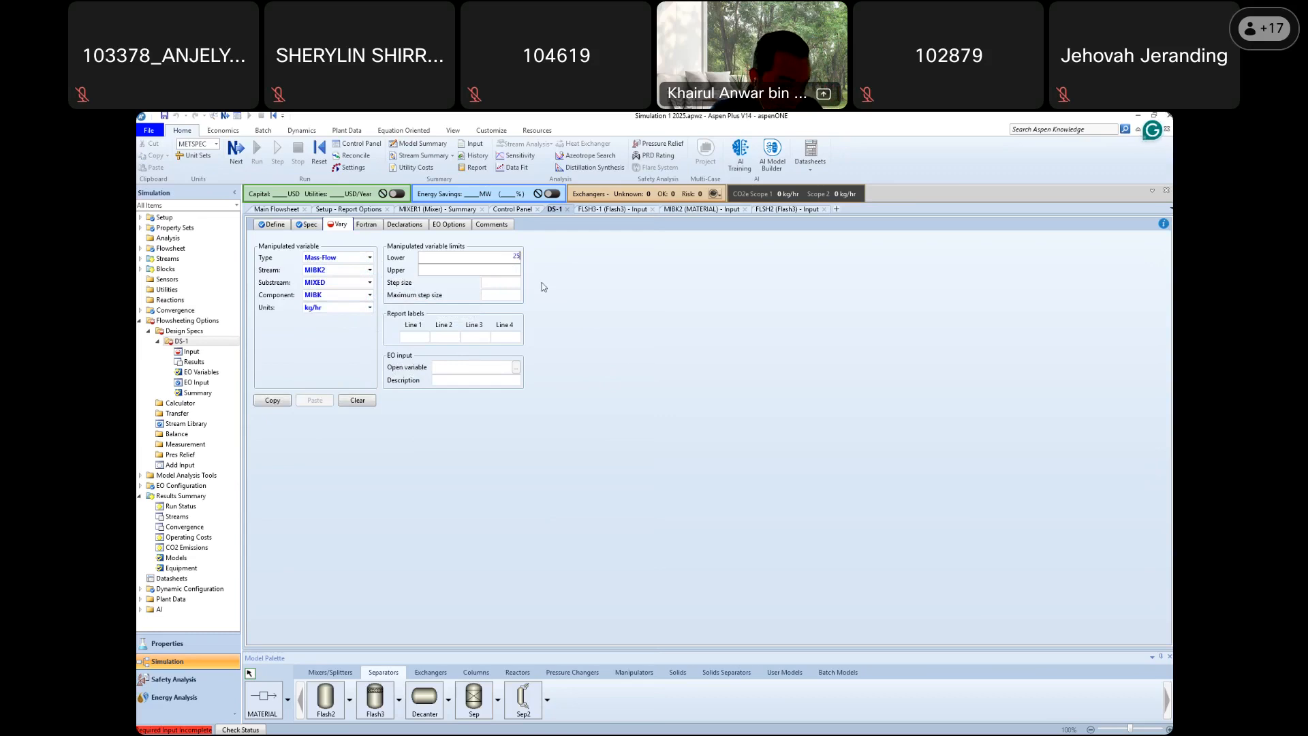
pyautogui.click(517, 271)
pyautogui.write('250')
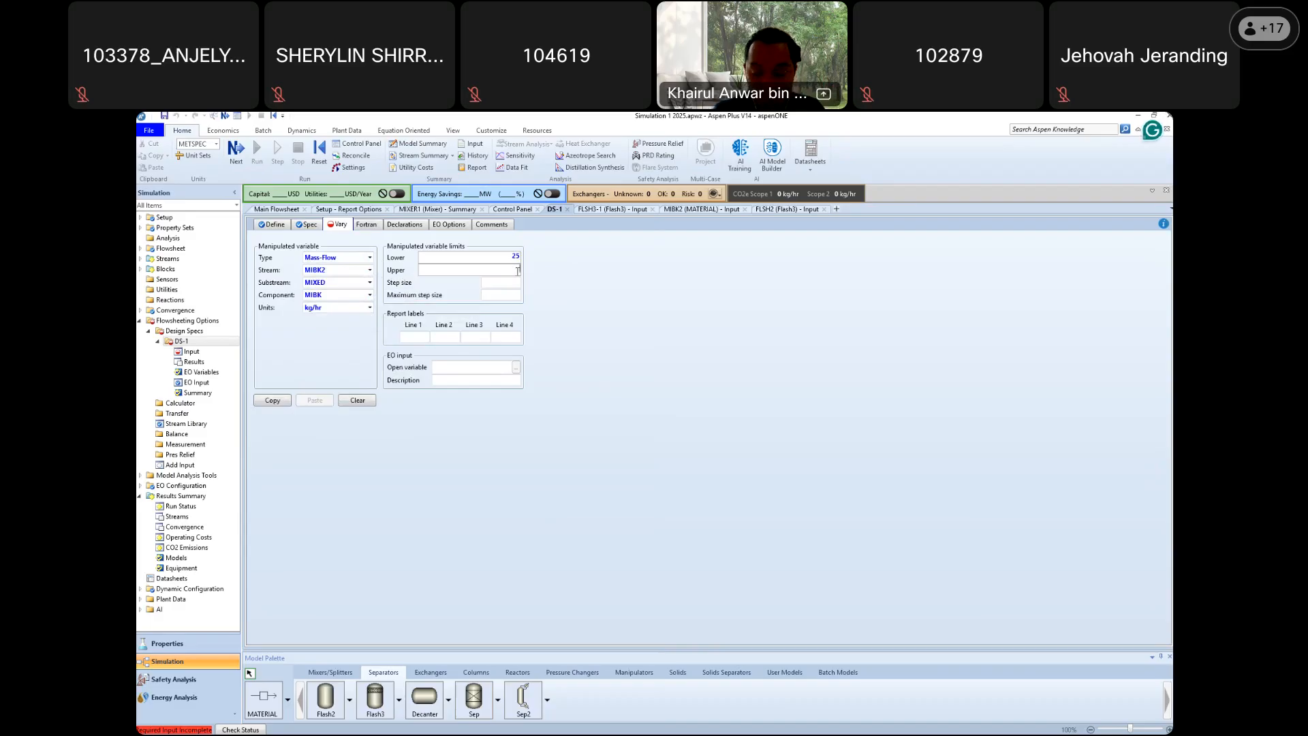
pyautogui.click(761, 371)
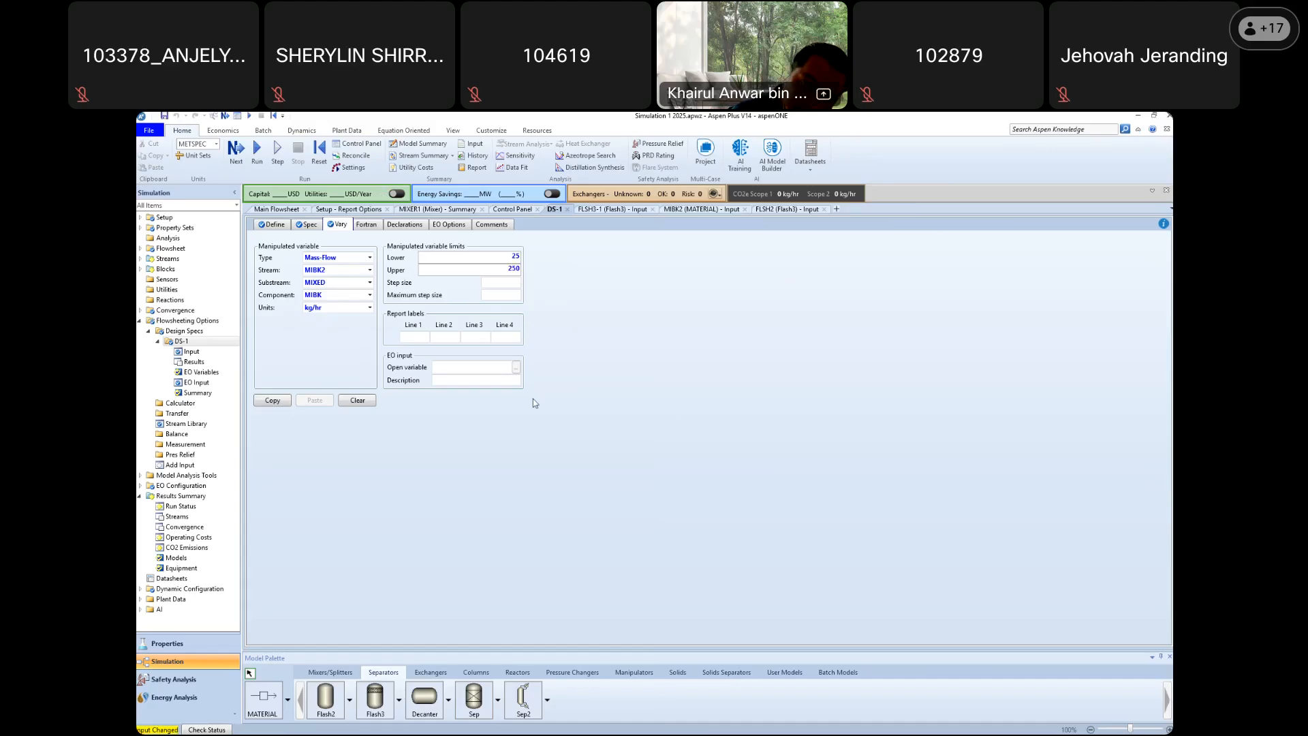
# Enter MIBK2 and FLOW as the first two report label lines of the manipulated variable
pyautogui.click(416, 337)
pyautogui.write('MIBK2')
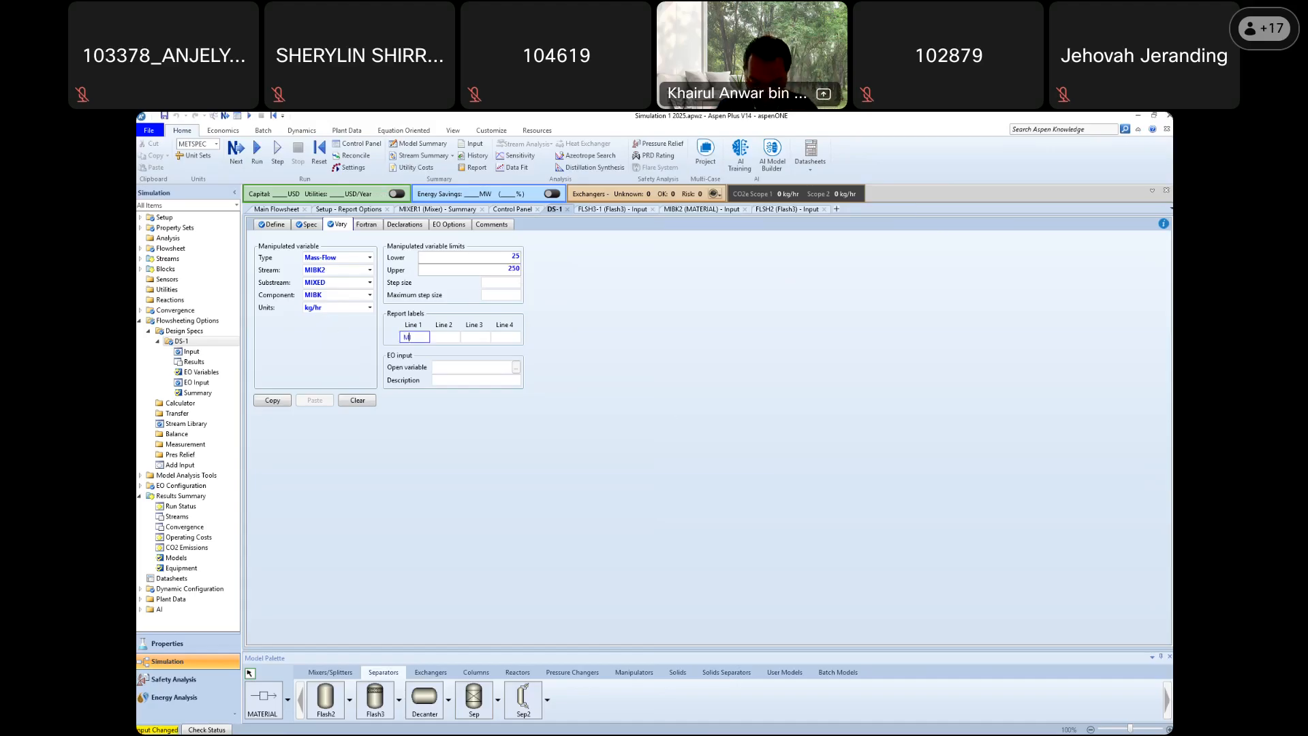
pyautogui.click(448, 337)
pyautogui.write('FLOW')
pyautogui.press('Return')
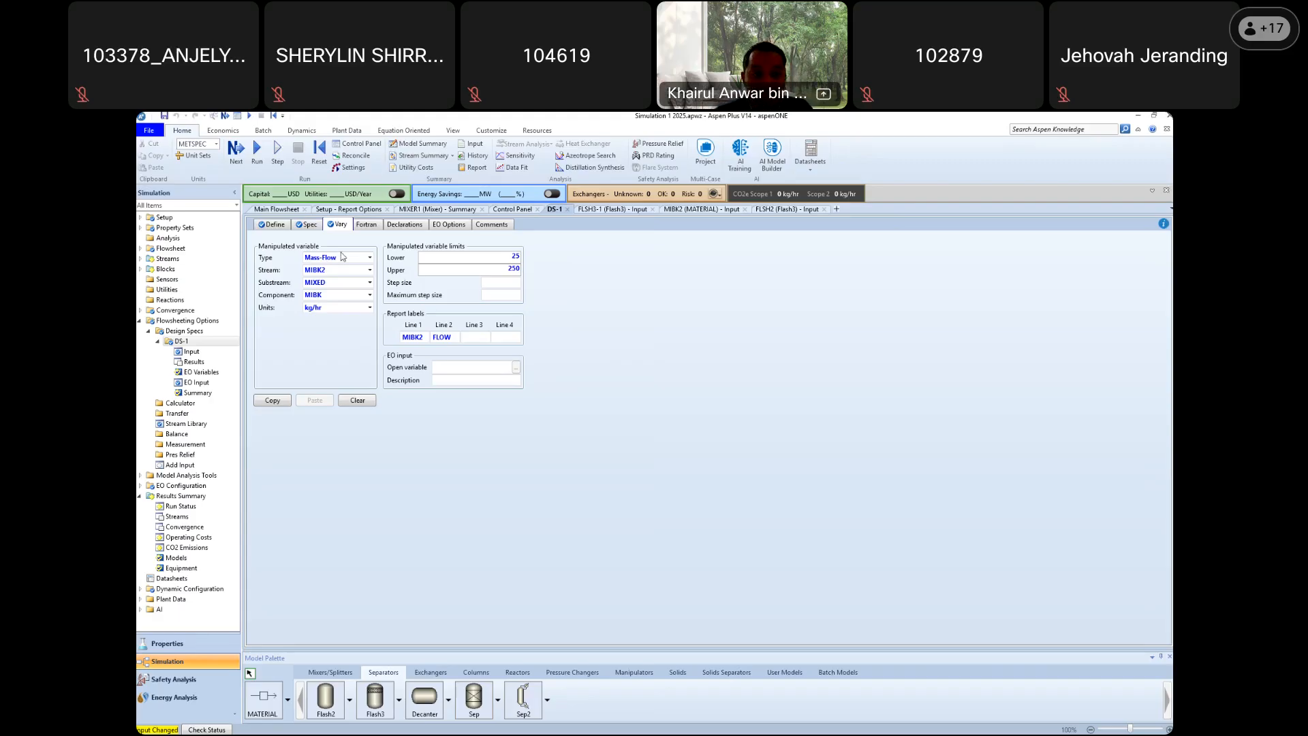
# Run the simulation with the completed input and review the solver iterations in the run messages
pyautogui.click(236, 151)
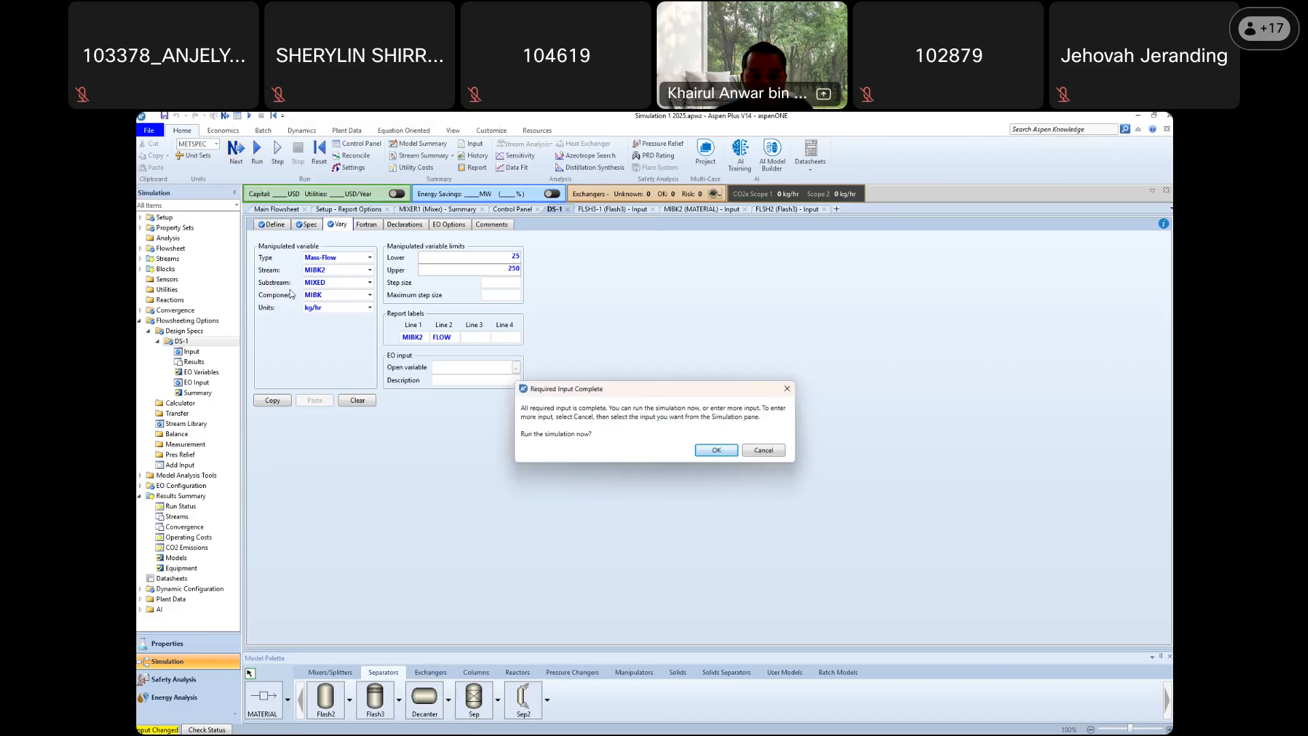
pyautogui.click(710, 452)
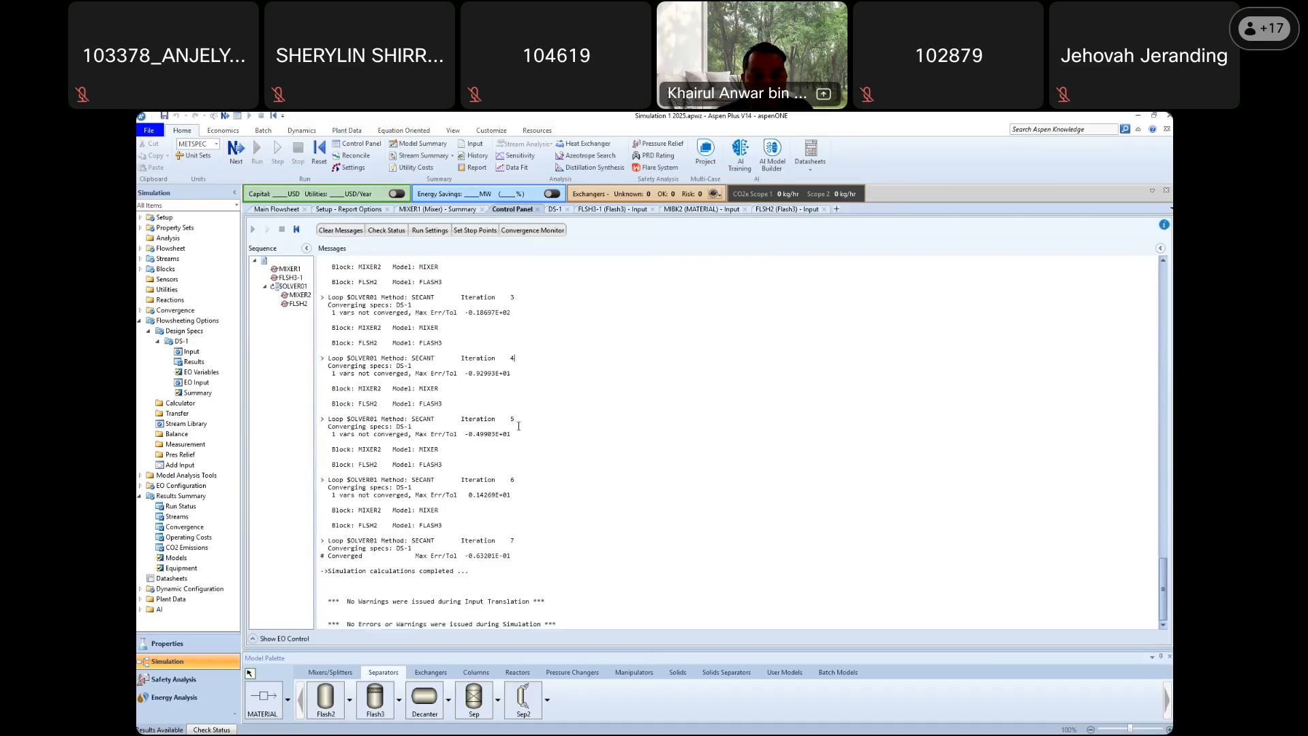
pyautogui.click(530, 532)
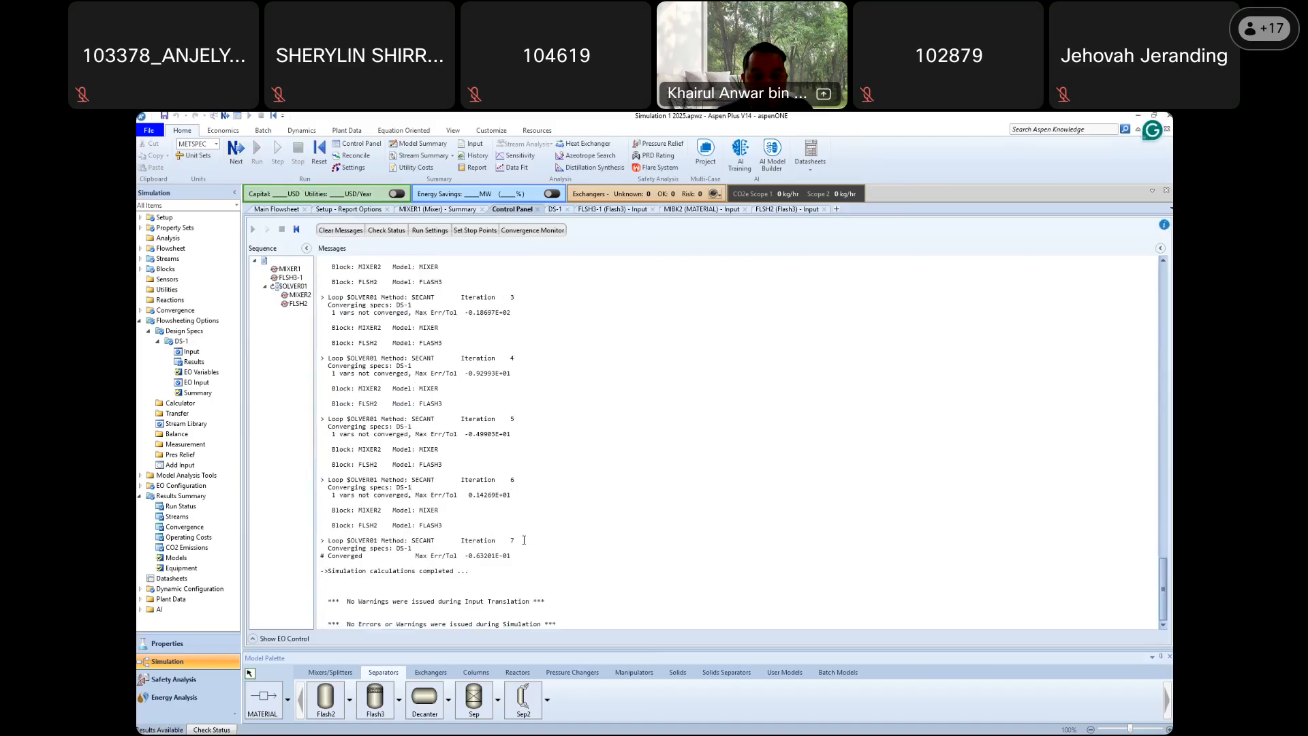
pyautogui.click(568, 539)
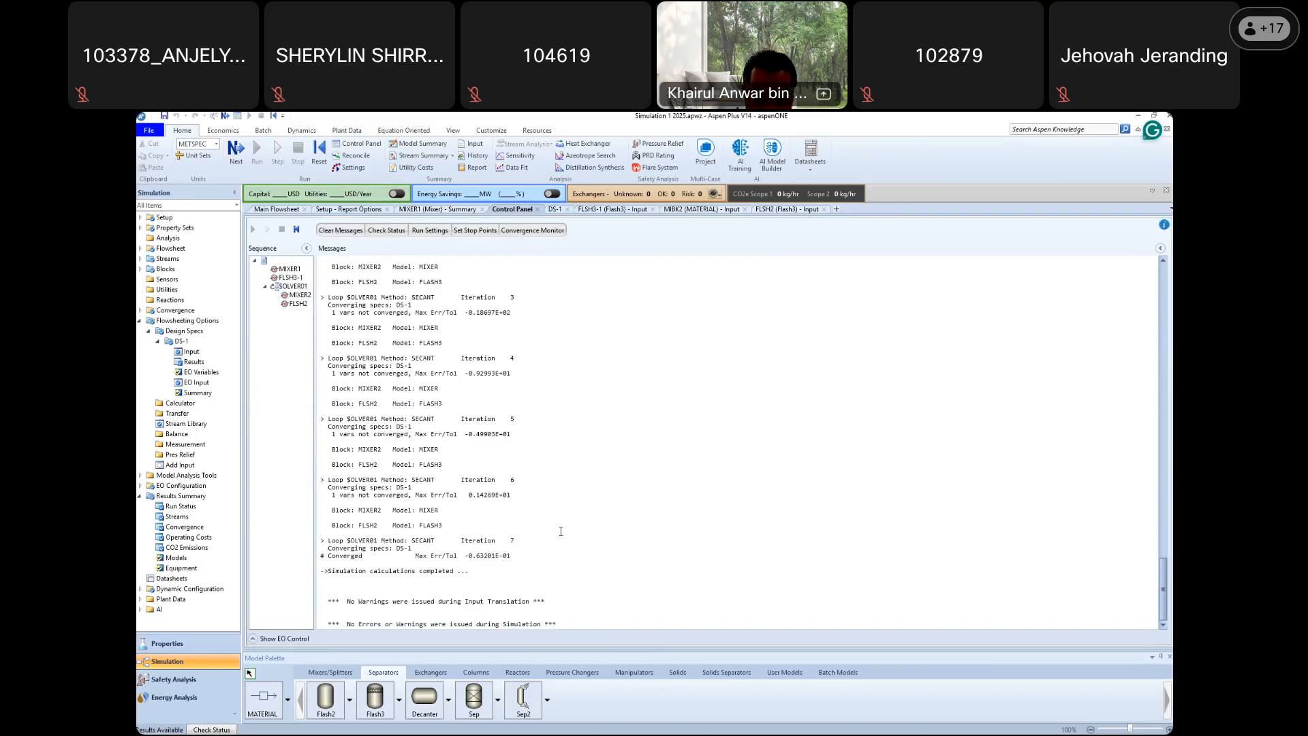
pyautogui.scroll(-10, 567, 518)
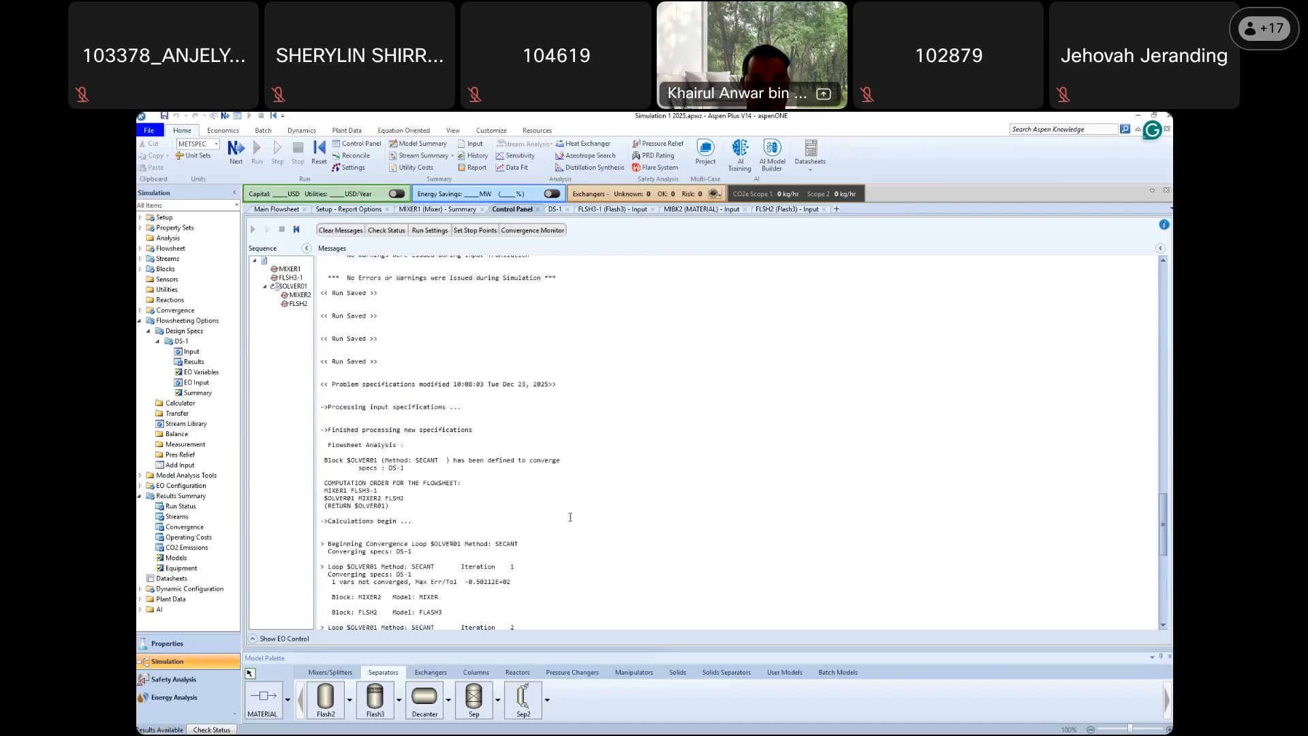
pyautogui.scroll(-12, 570, 501)
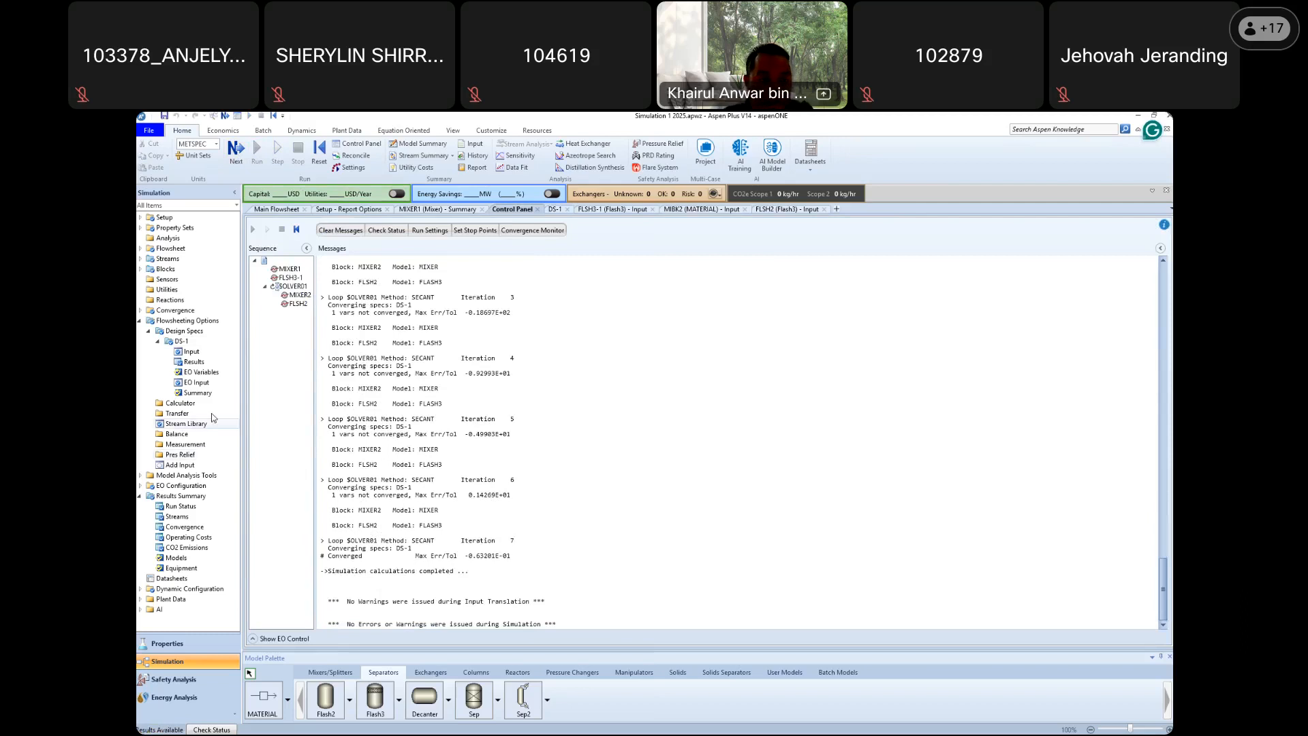
# View the stream results and open the results of convergence block $OLVER01
pyautogui.click(192, 521)
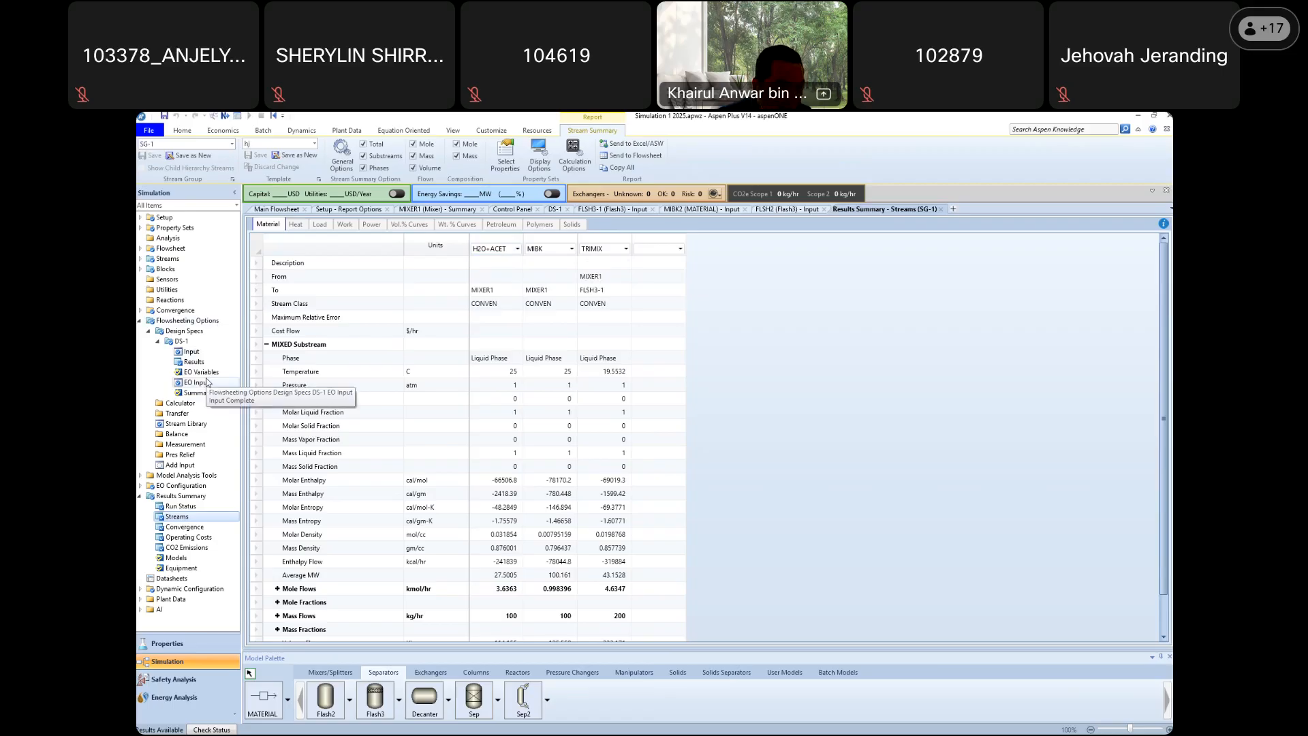
pyautogui.click(140, 311)
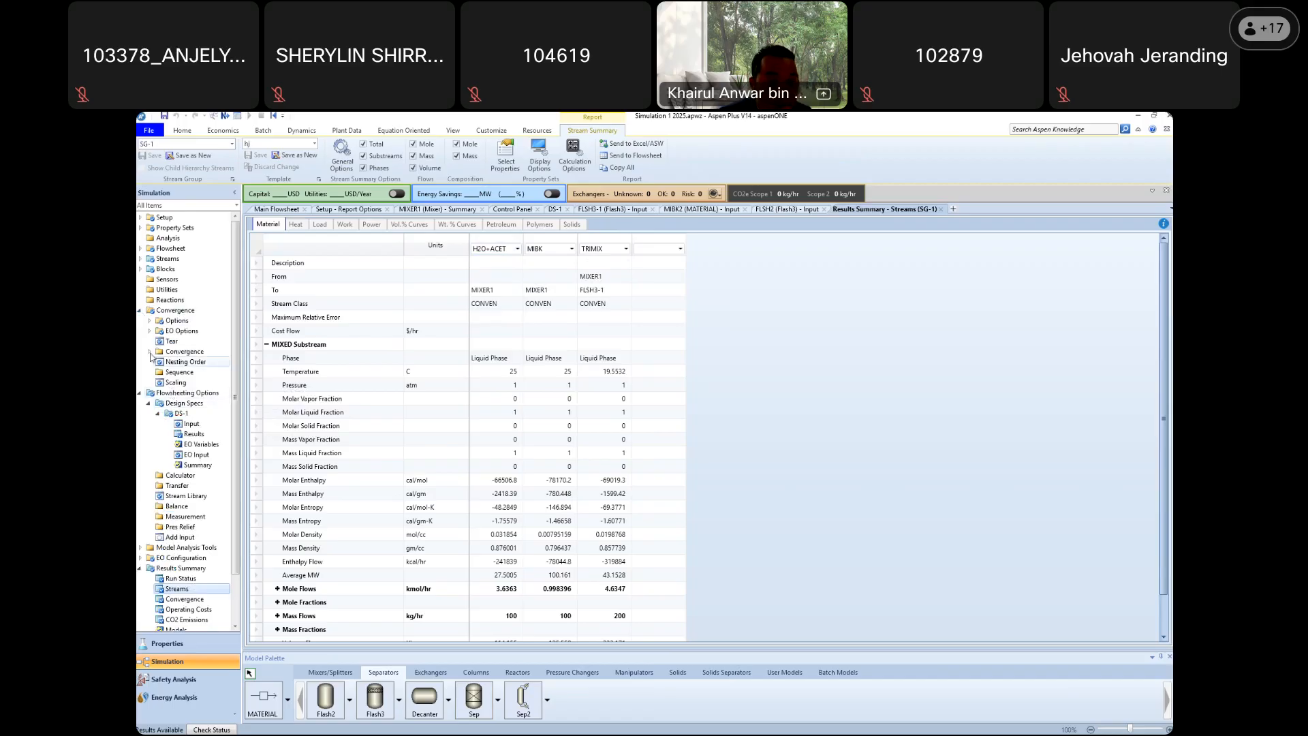
pyautogui.doubleClick(185, 351)
pyautogui.doubleClick(189, 363)
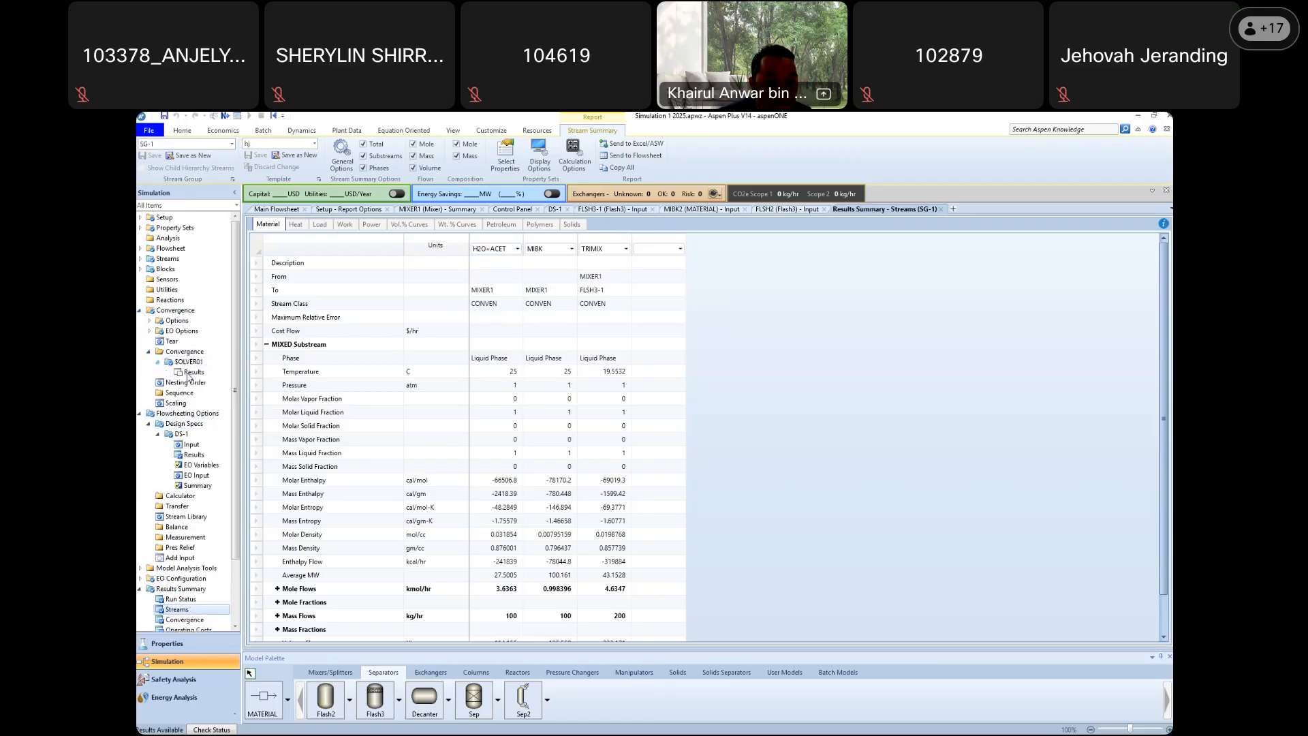
pyautogui.doubleClick(193, 372)
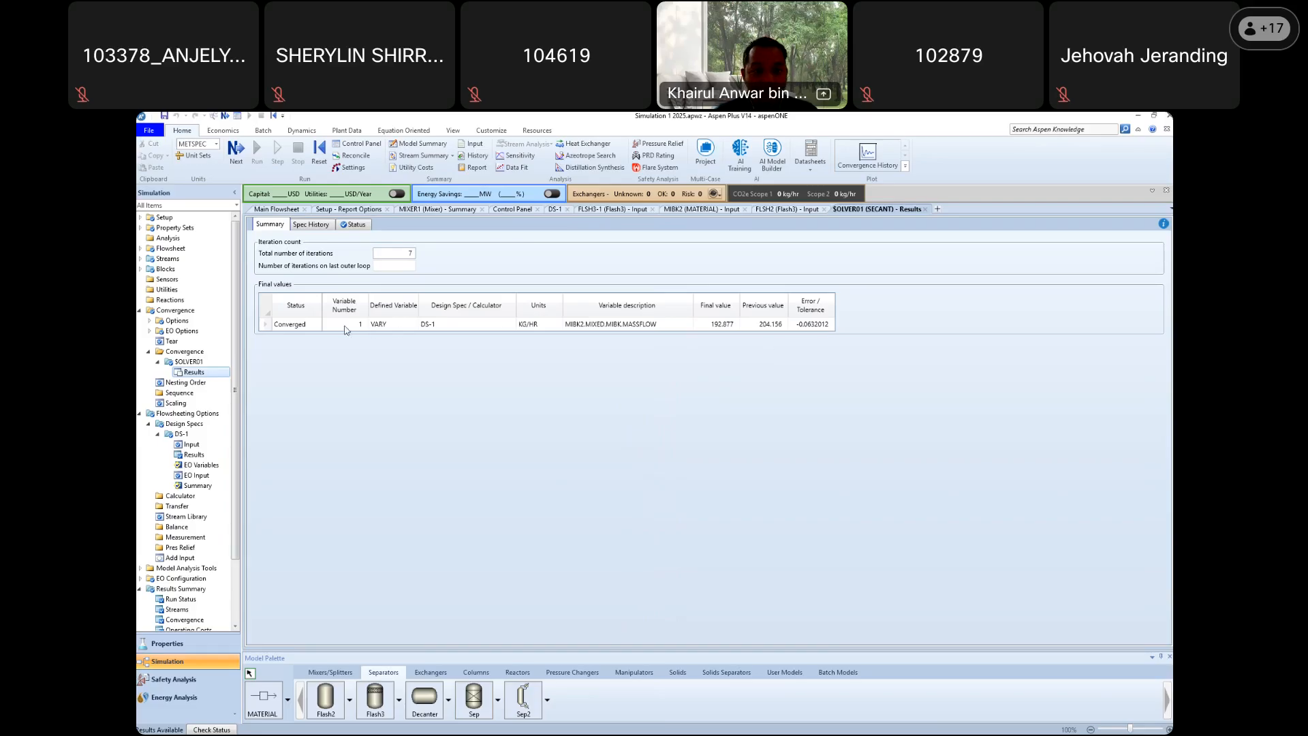
# Examine the convergence block's DS-1 spec history, its last iteration, the convergence status and the final values summary
pyautogui.click(311, 224)
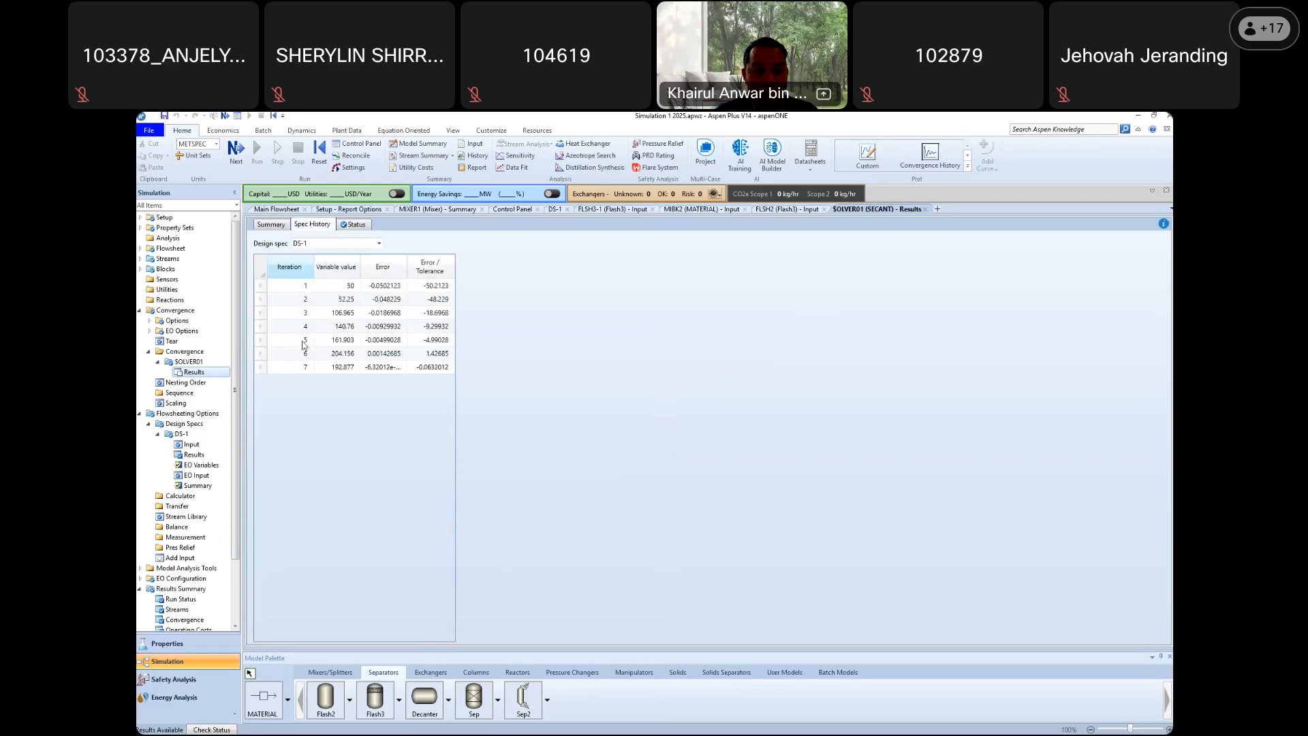
pyautogui.click(305, 368)
pyautogui.click(261, 368)
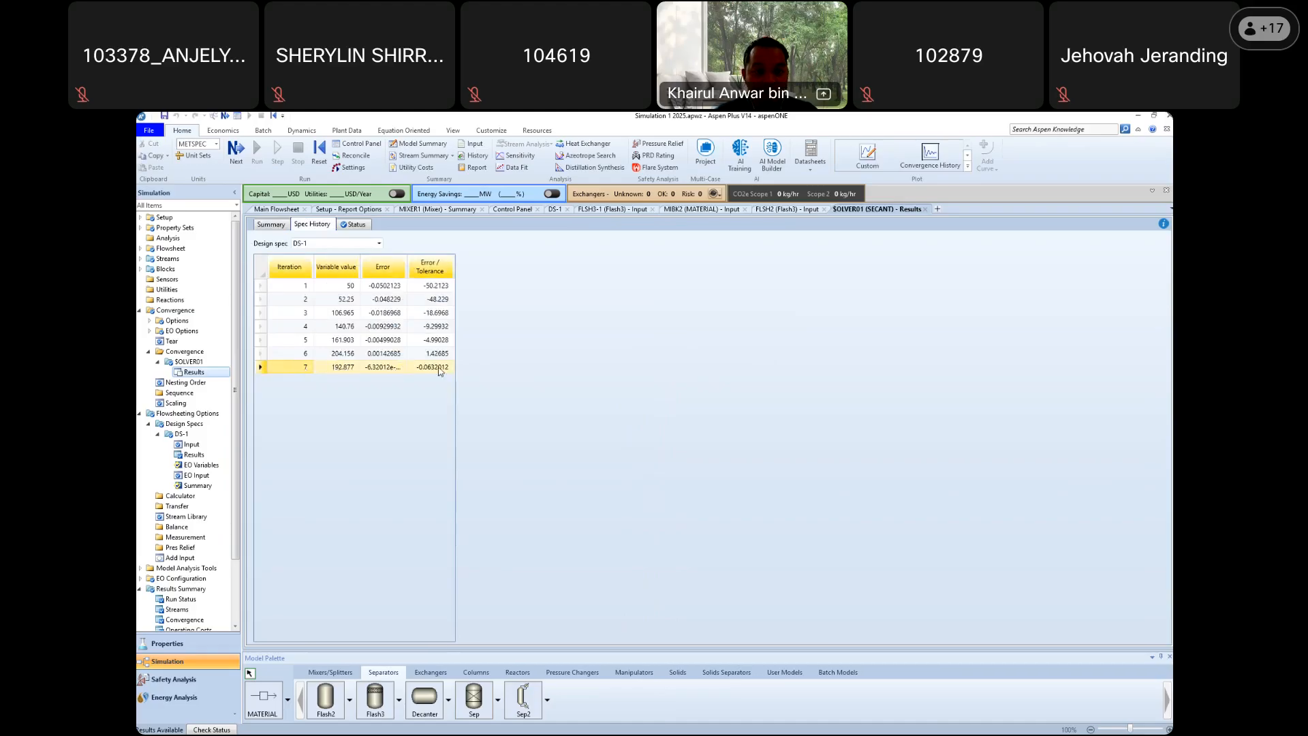
pyautogui.click(350, 227)
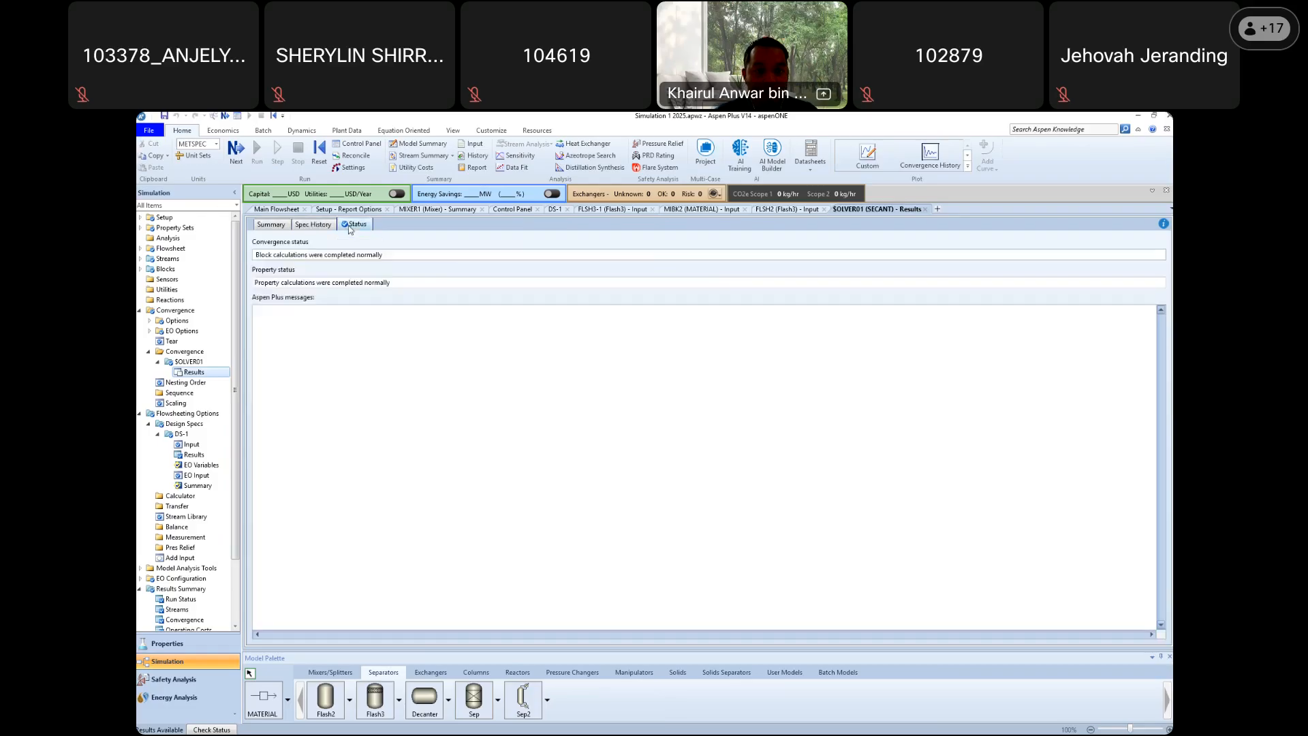
pyautogui.click(271, 225)
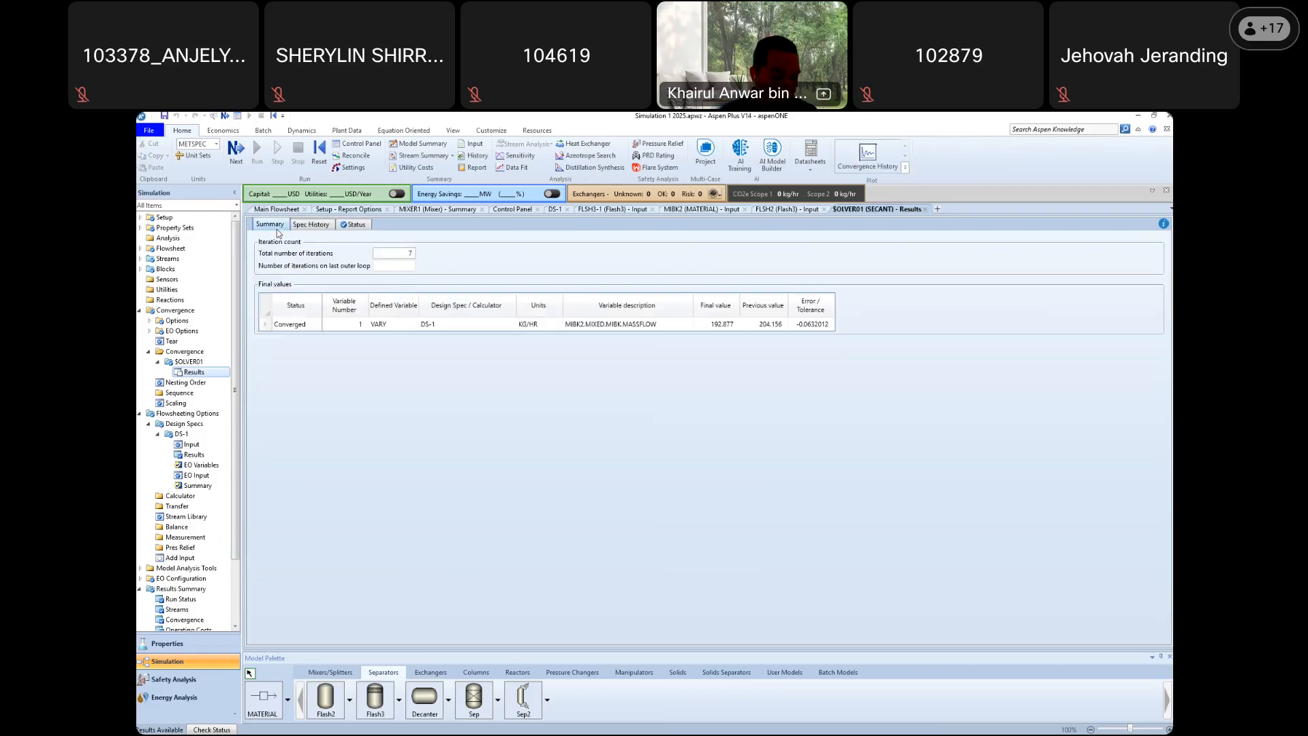
pyautogui.click(312, 226)
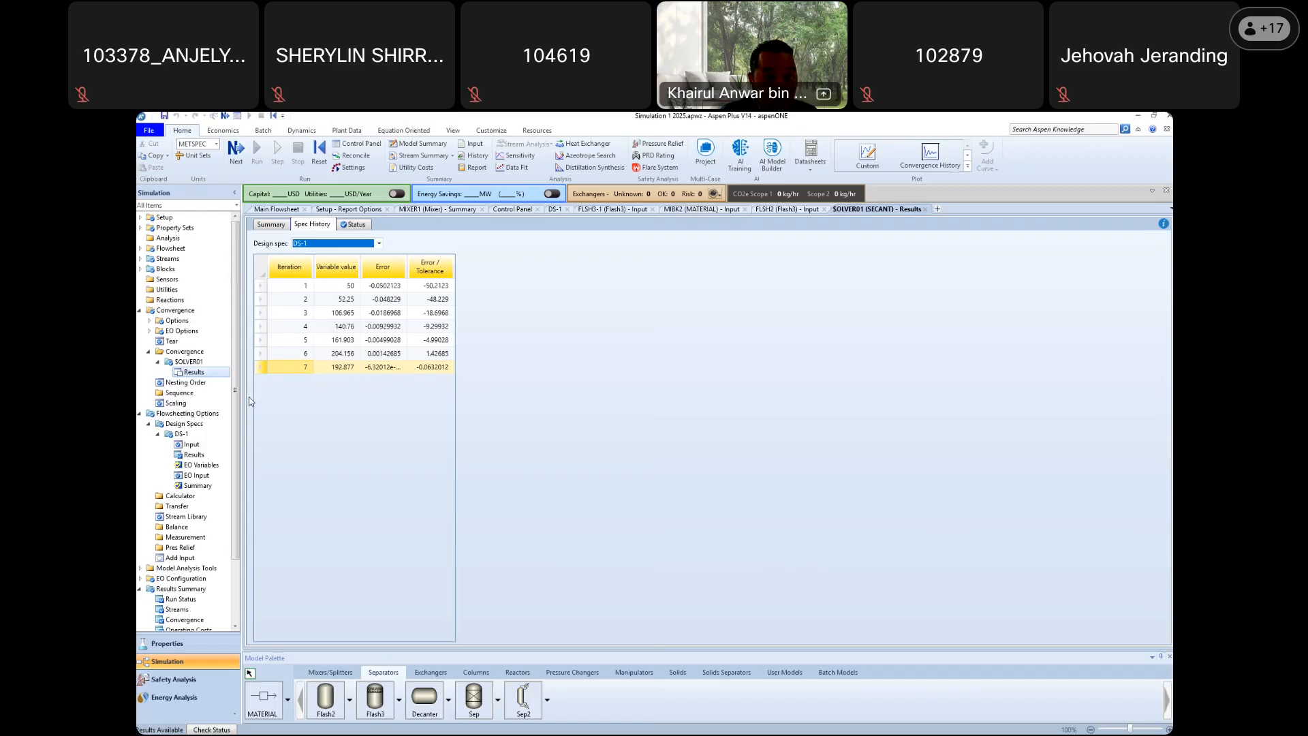
# Check the initial values of the manipulated flow and H2OMF in the DS-1 results, and save the simulation
pyautogui.click(207, 454)
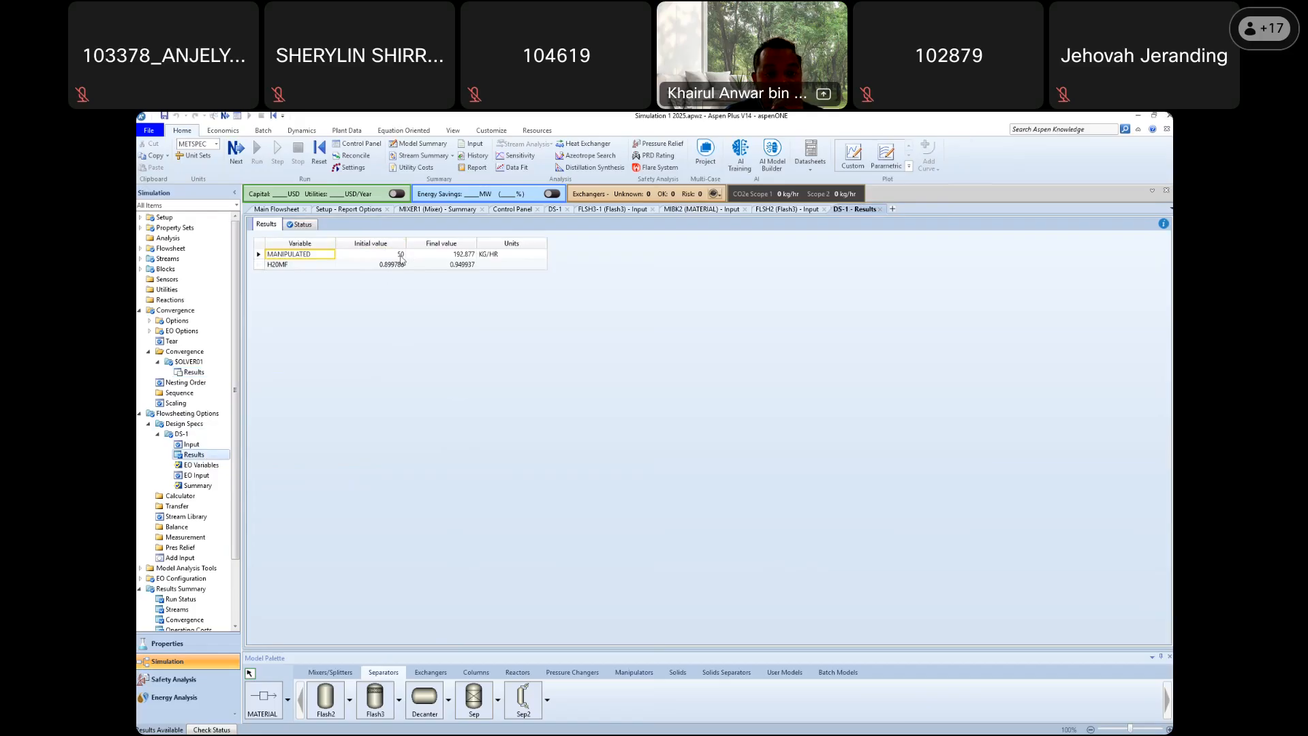
pyautogui.click(401, 255)
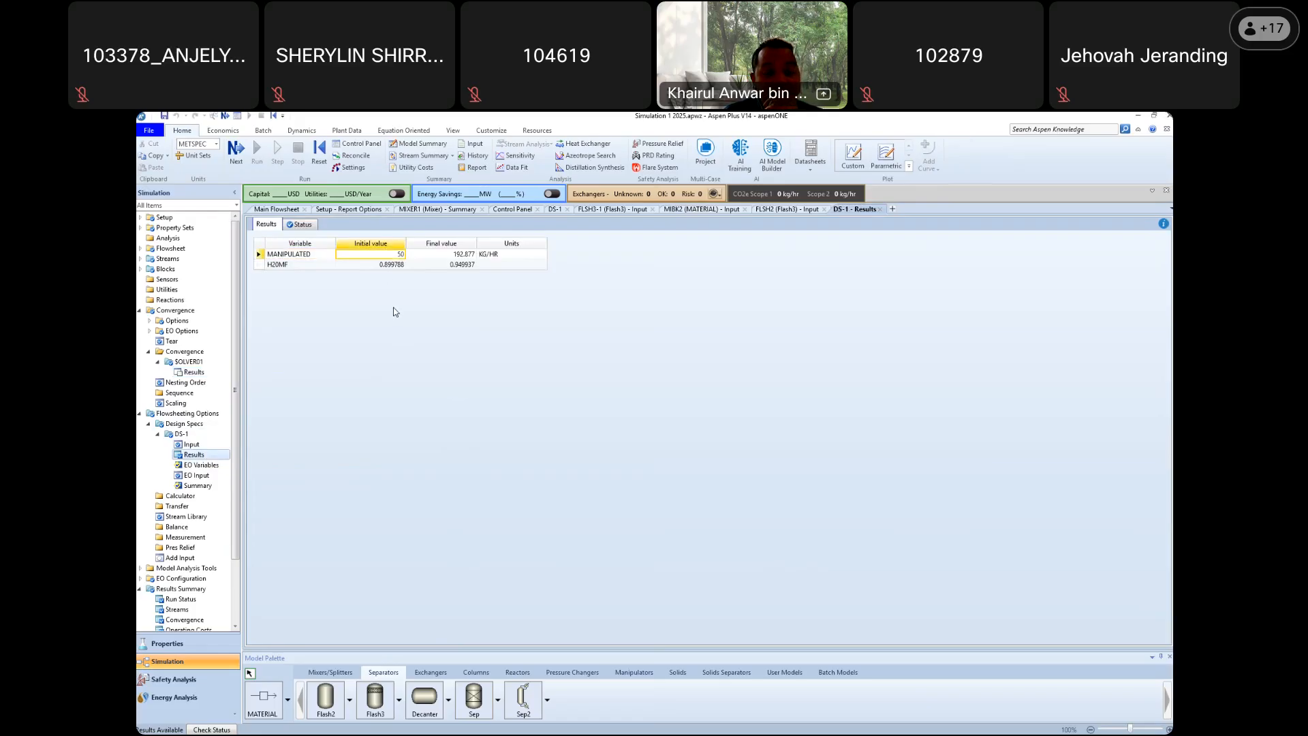
pyautogui.click(395, 266)
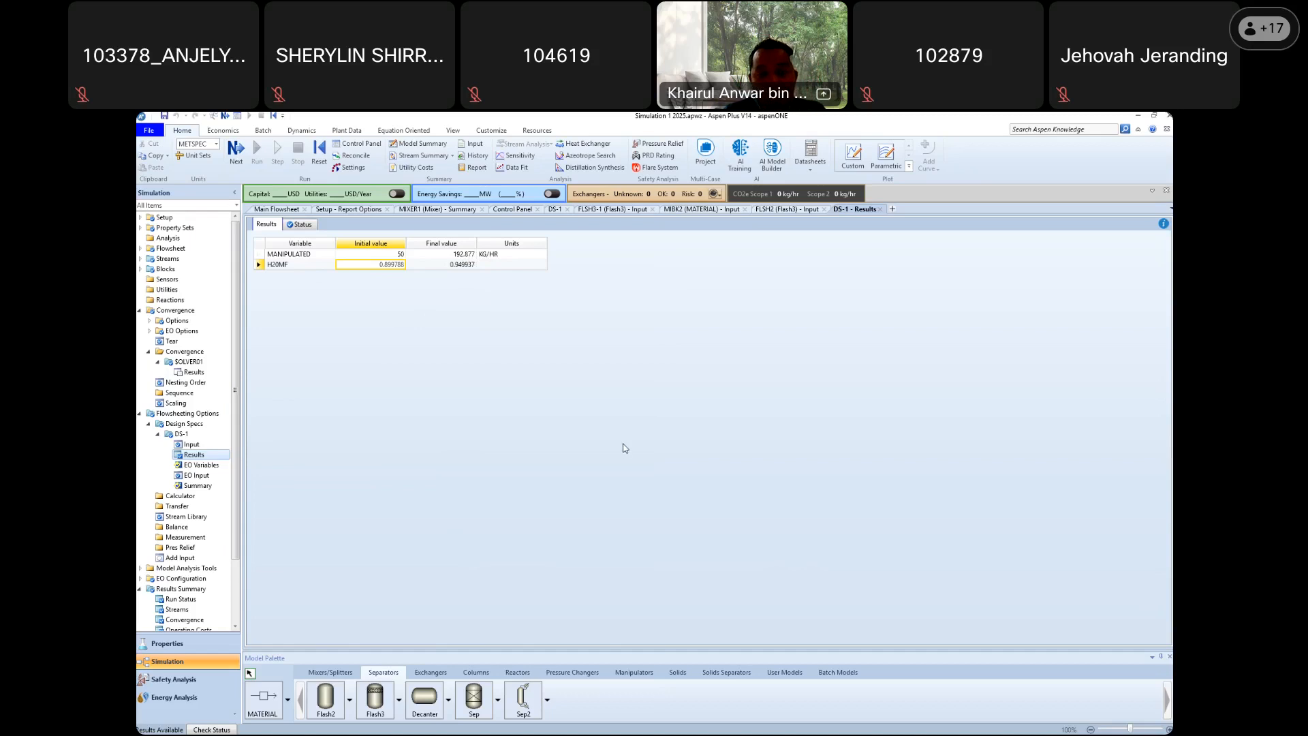
pyautogui.click(165, 117)
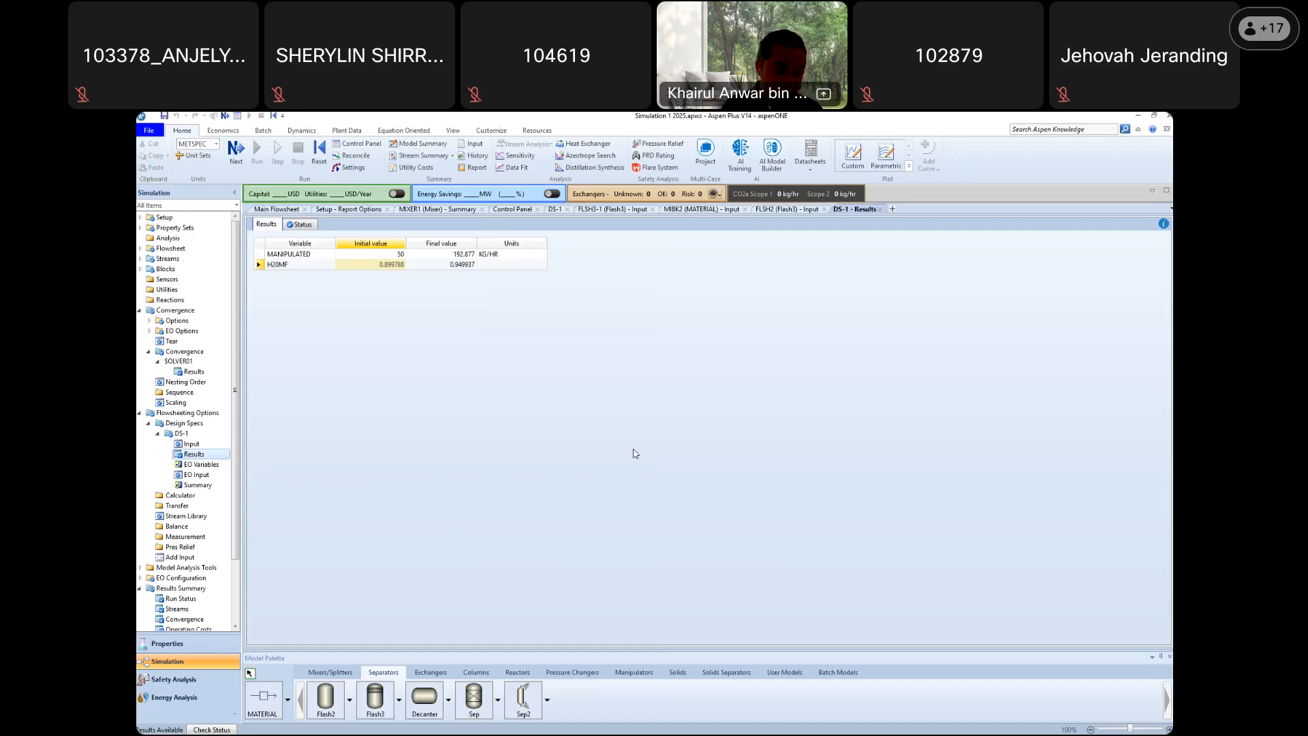
pyautogui.click(163, 116)
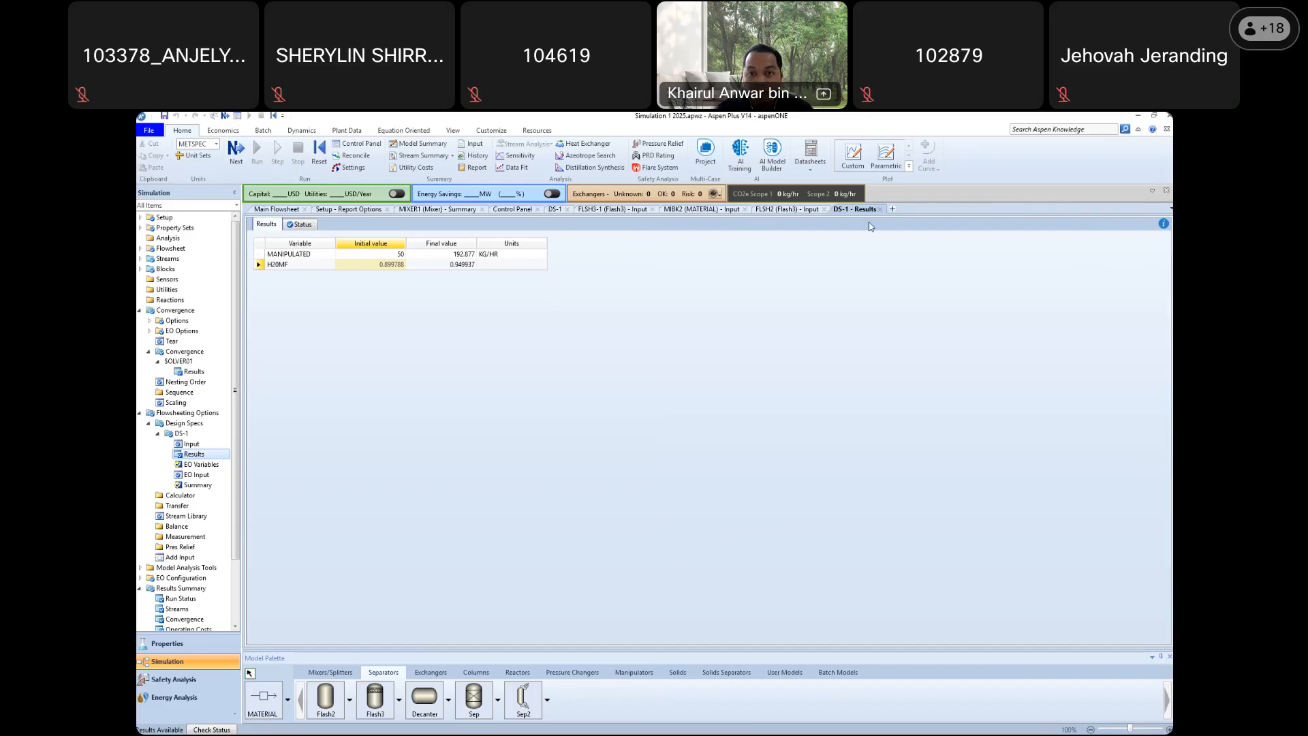
# Set the target of the DS-1 design specification to 0.97
pyautogui.click(191, 444)
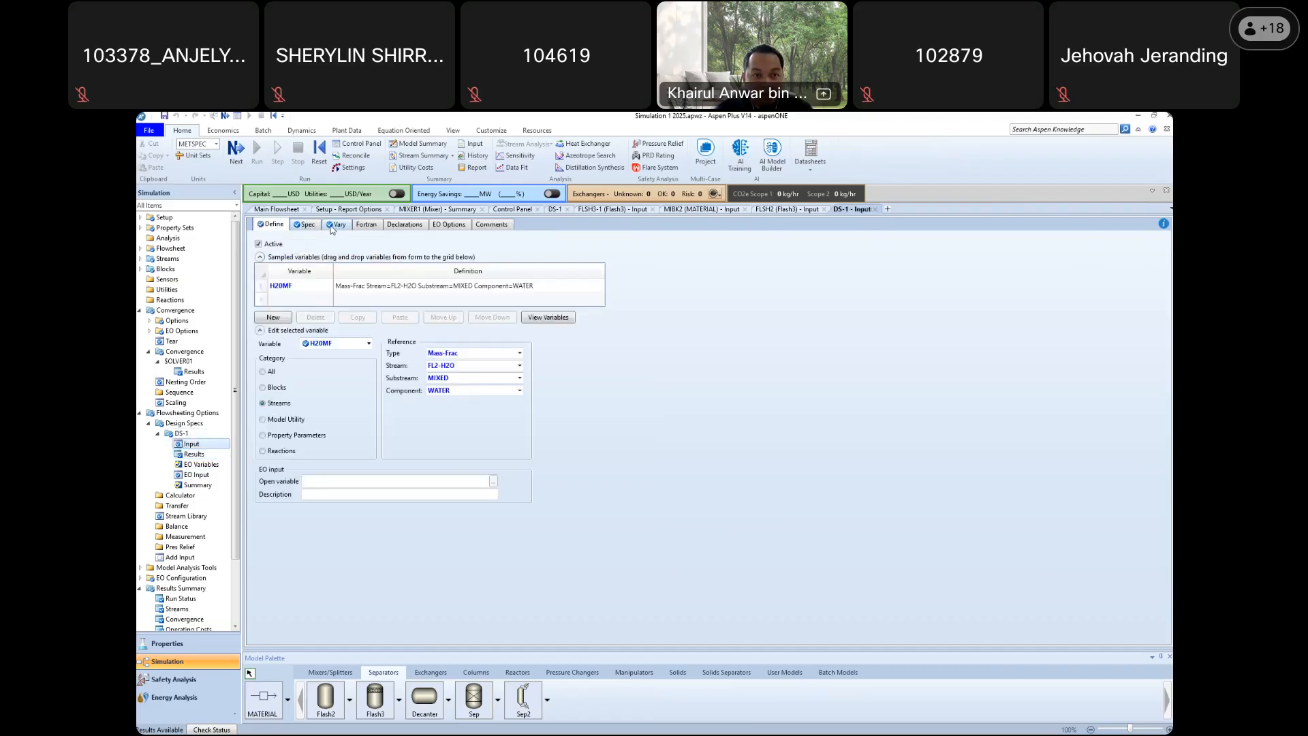
pyautogui.click(332, 227)
pyautogui.click(306, 224)
pyautogui.click(328, 265)
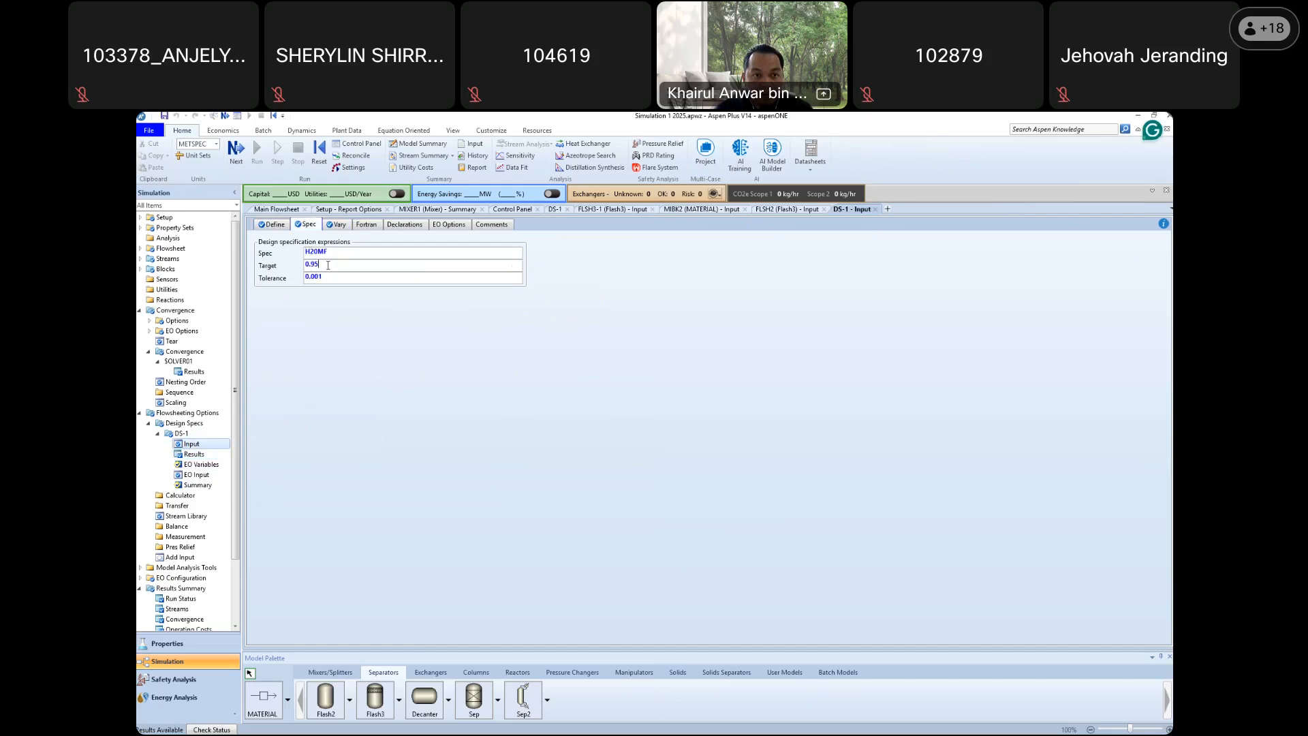
pyautogui.press('BackSpace')
pyautogui.write('7')
# Check the manipulated variable limits, run the simulation and open the status messages of convergence block $OLVER02
pyautogui.click(338, 224)
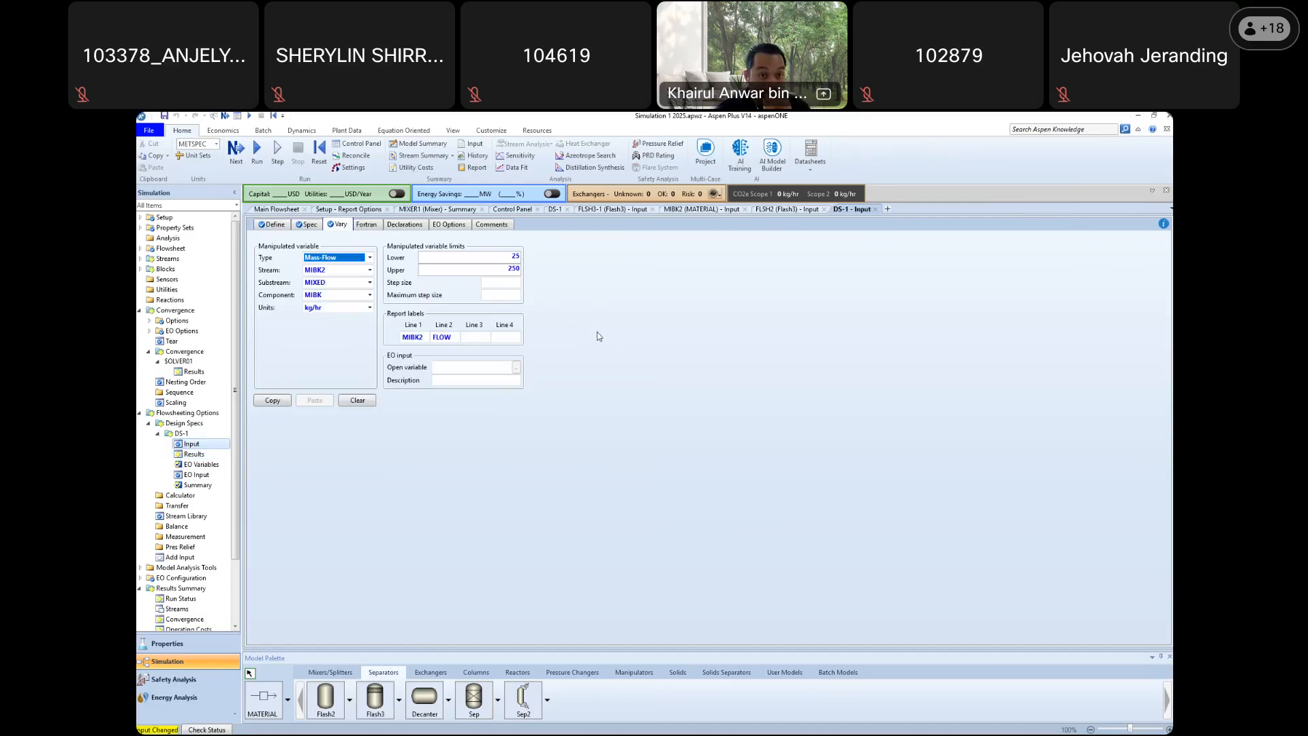
pyautogui.click(255, 156)
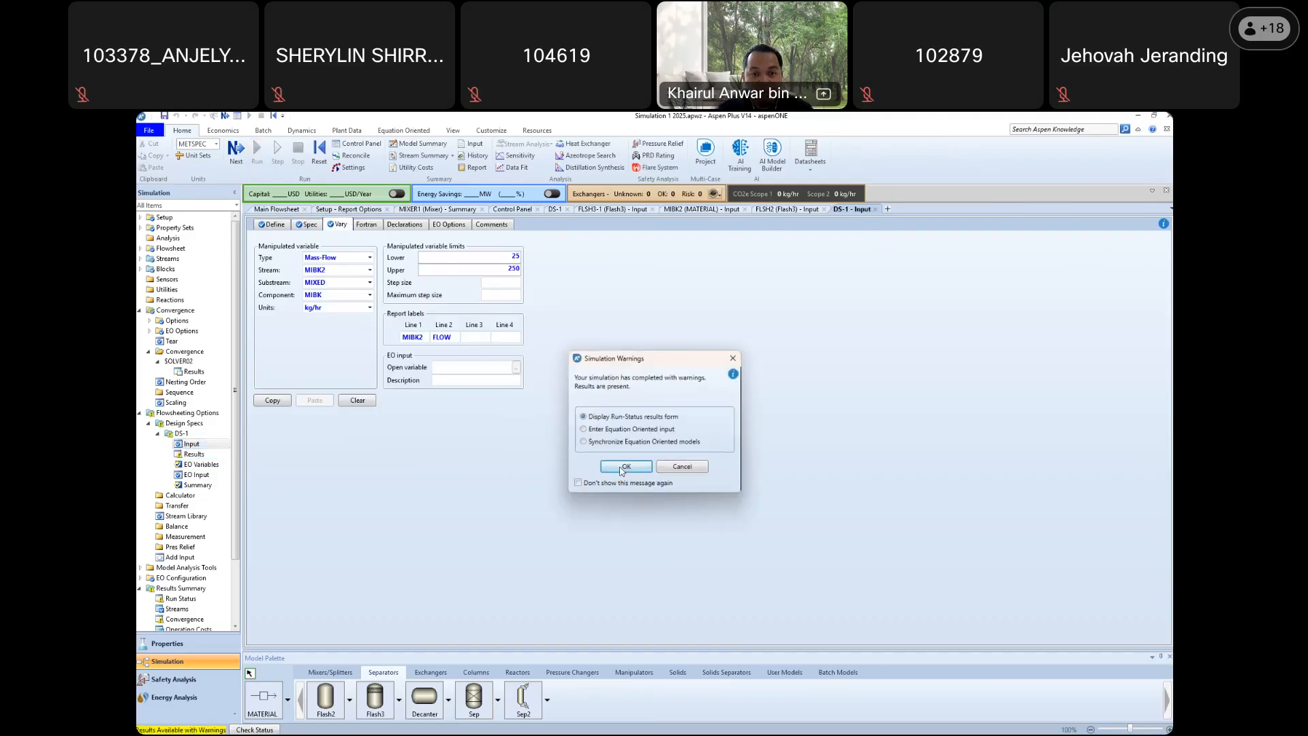
pyautogui.click(622, 469)
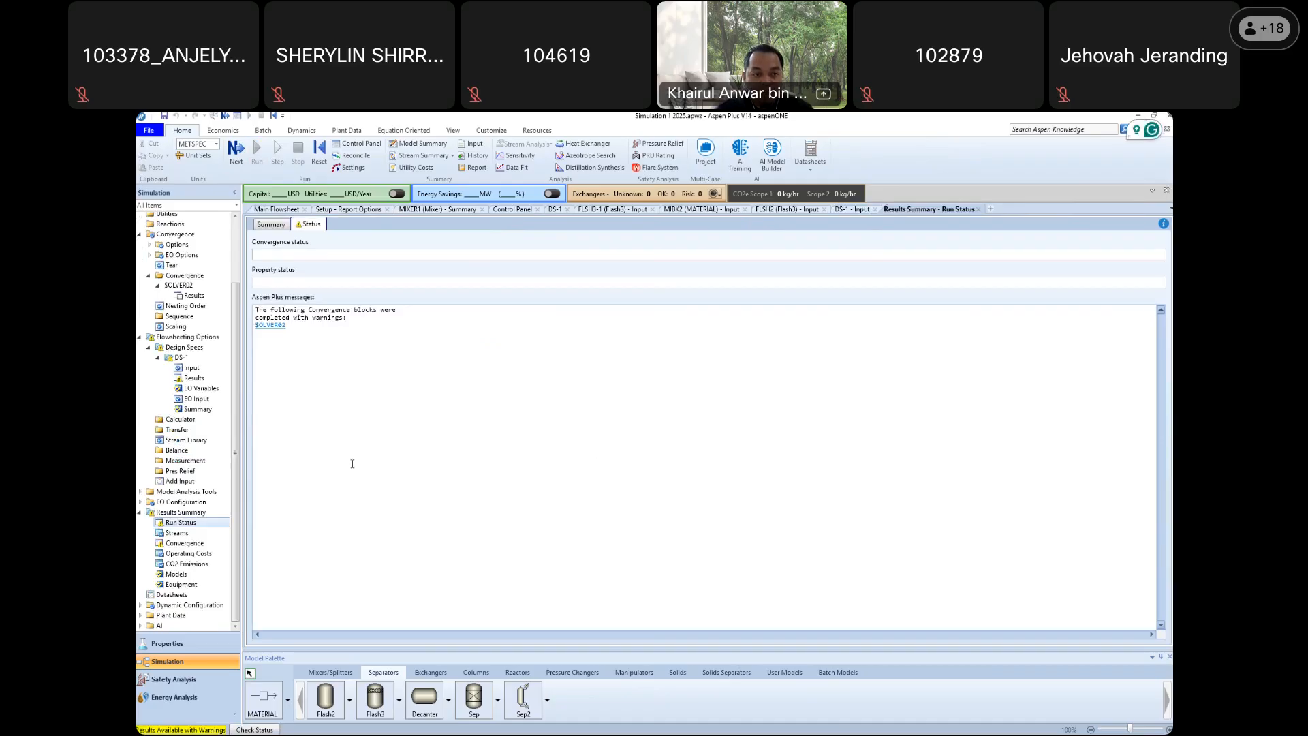
pyautogui.click(270, 325)
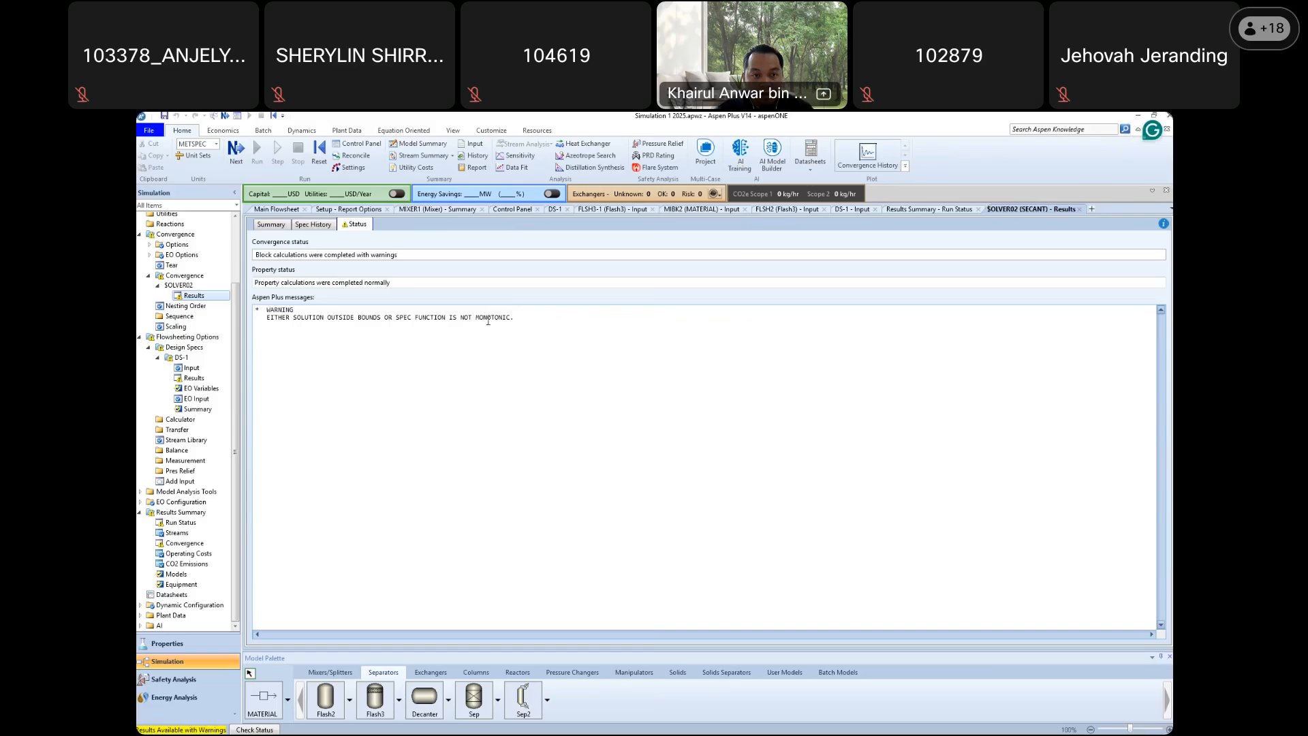
# Check the DS-1 target, and set the upper limit of the manipulated MIBK2 mass flow to 500
pyautogui.click(192, 367)
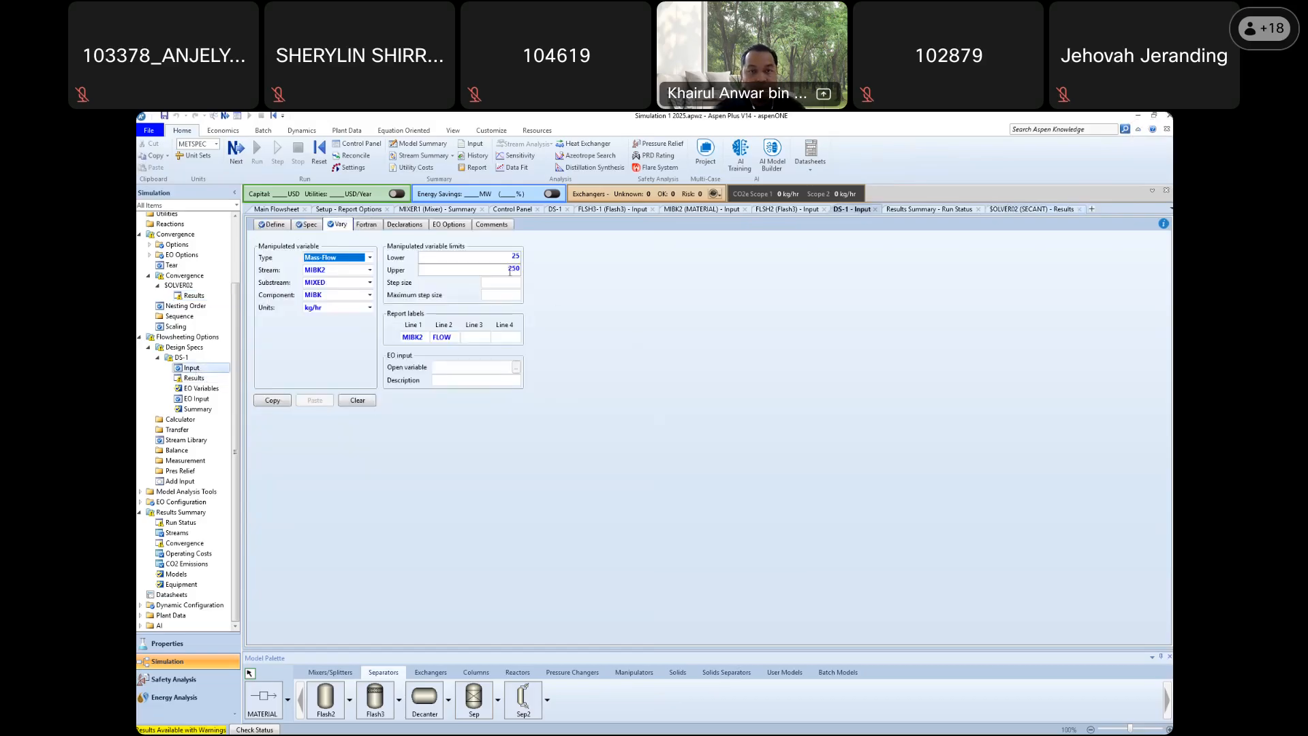
pyautogui.click(308, 225)
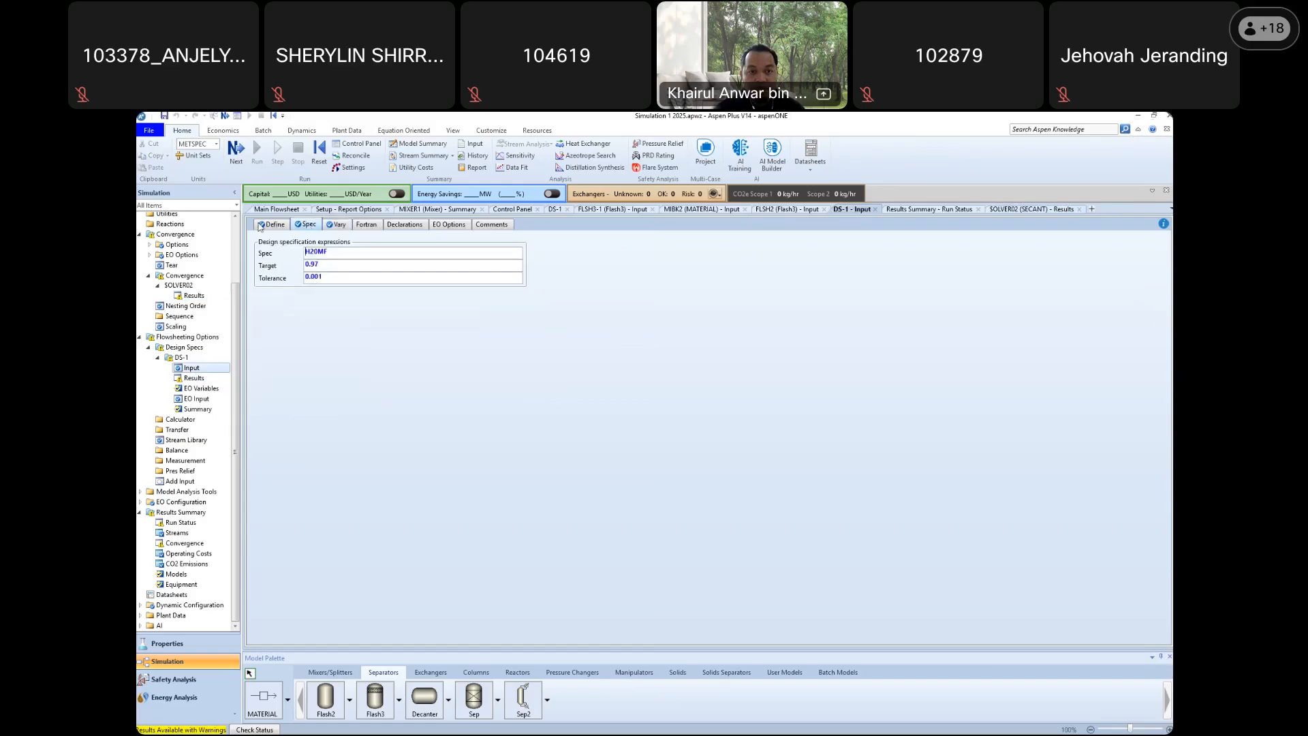
pyautogui.click(338, 225)
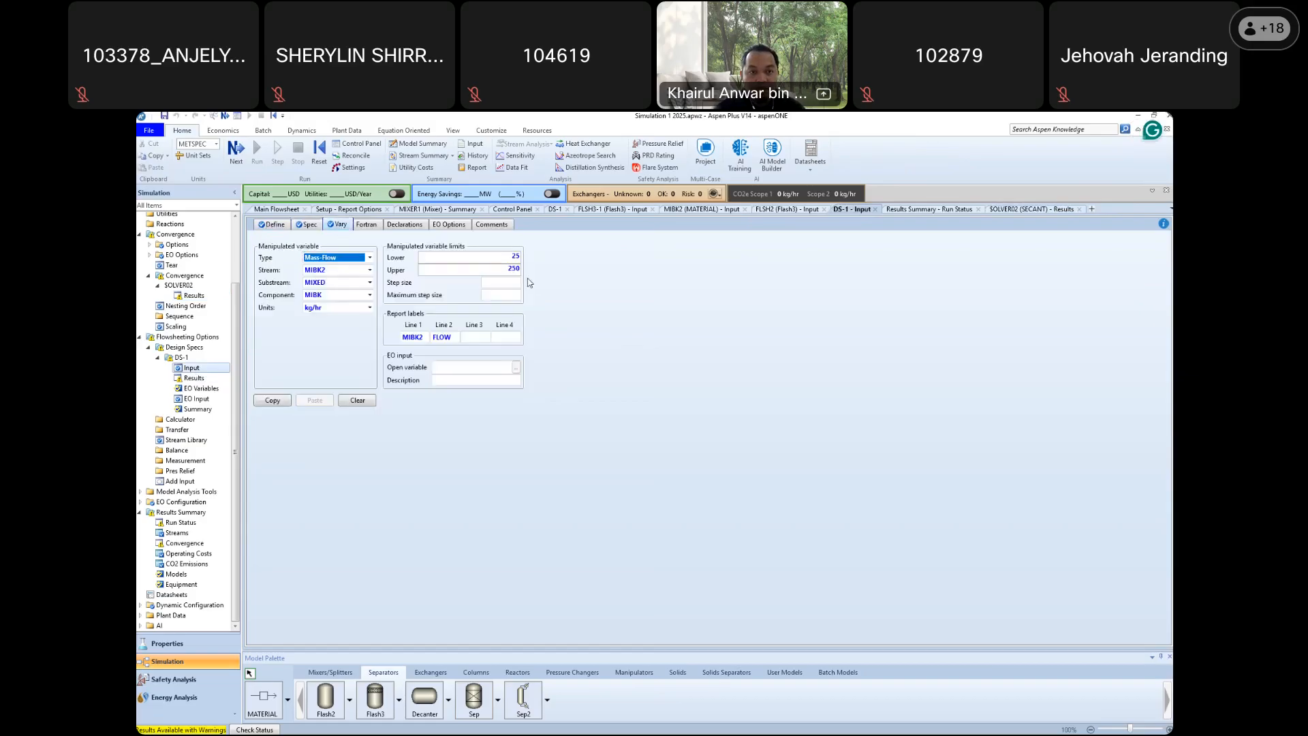
pyautogui.doubleClick(515, 269)
pyautogui.write('500')
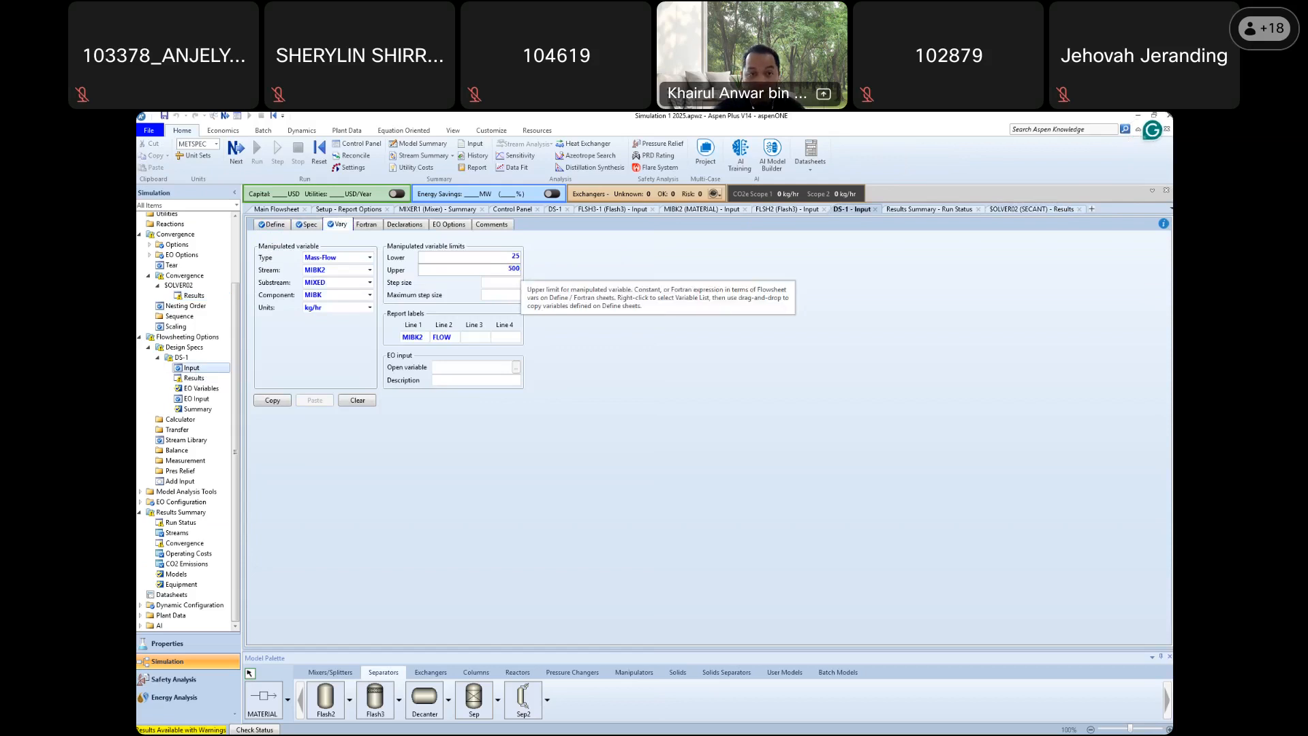
pyautogui.press('Return')
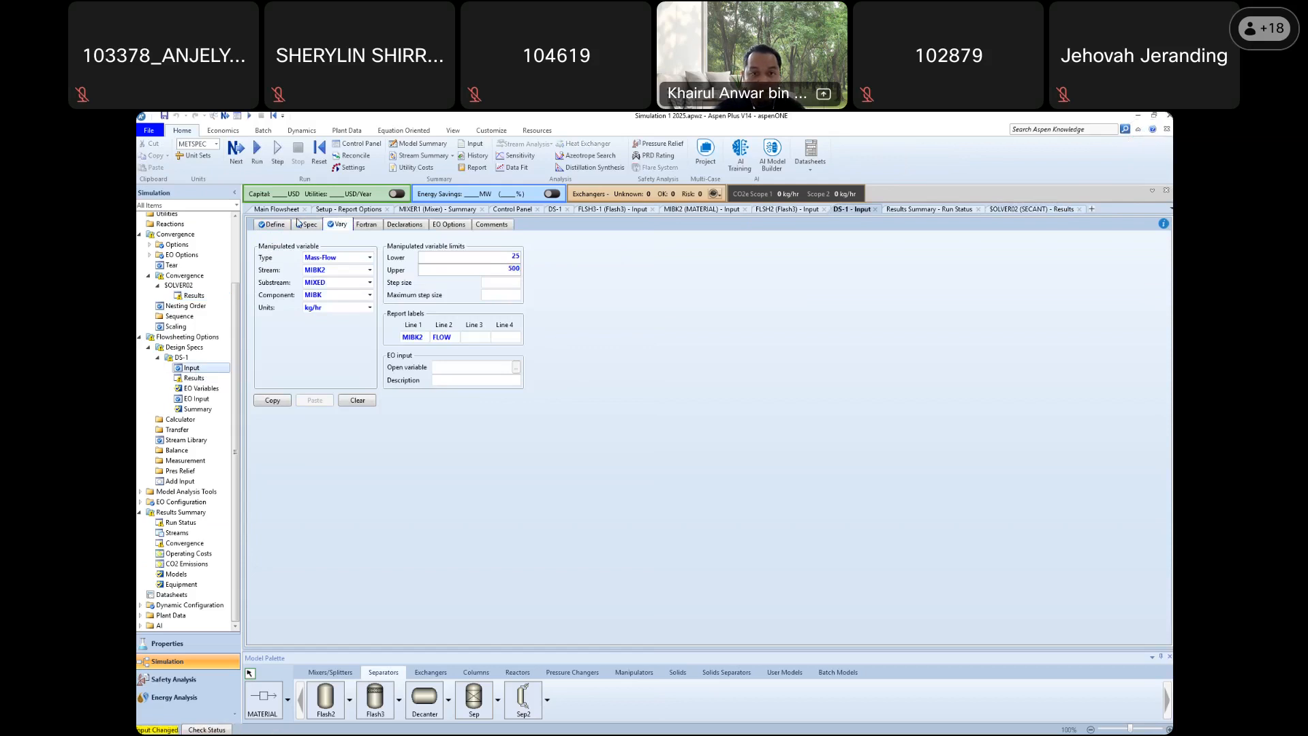
# Reinitialize the whole simulation, purging all its results
pyautogui.click(319, 156)
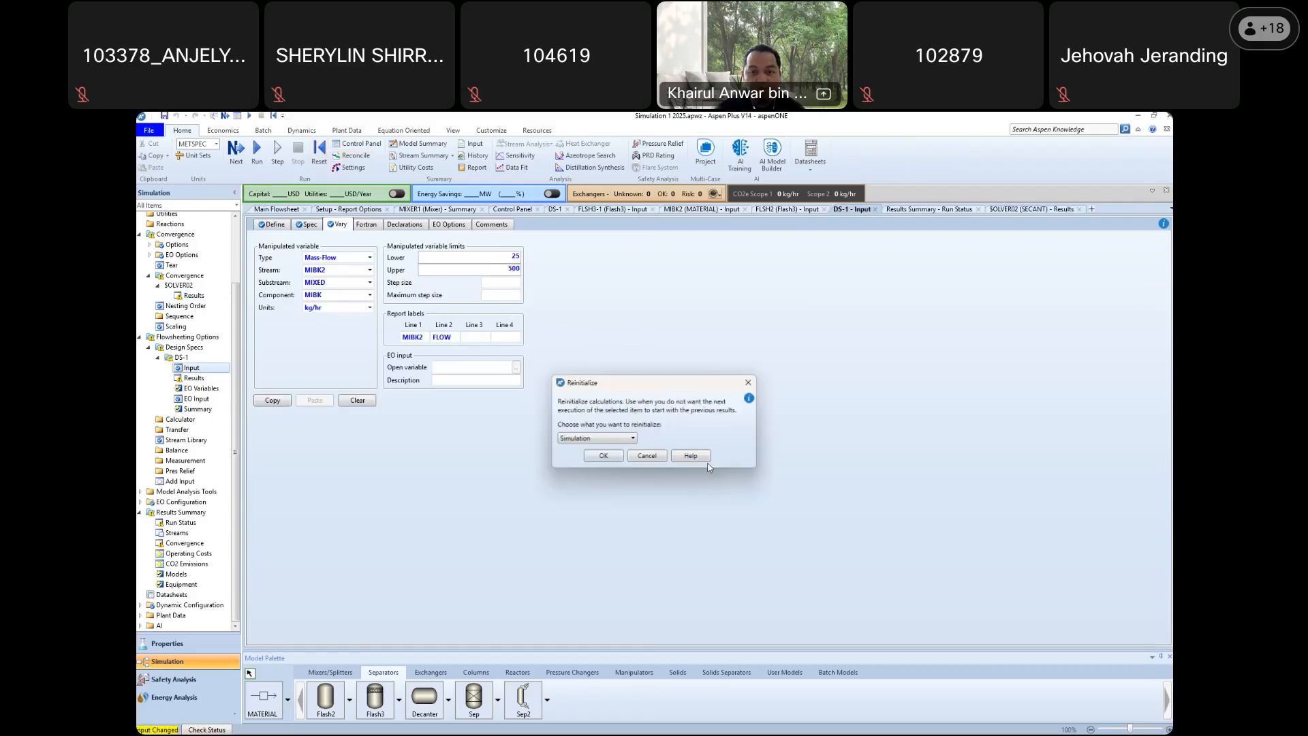
pyautogui.press('Return')
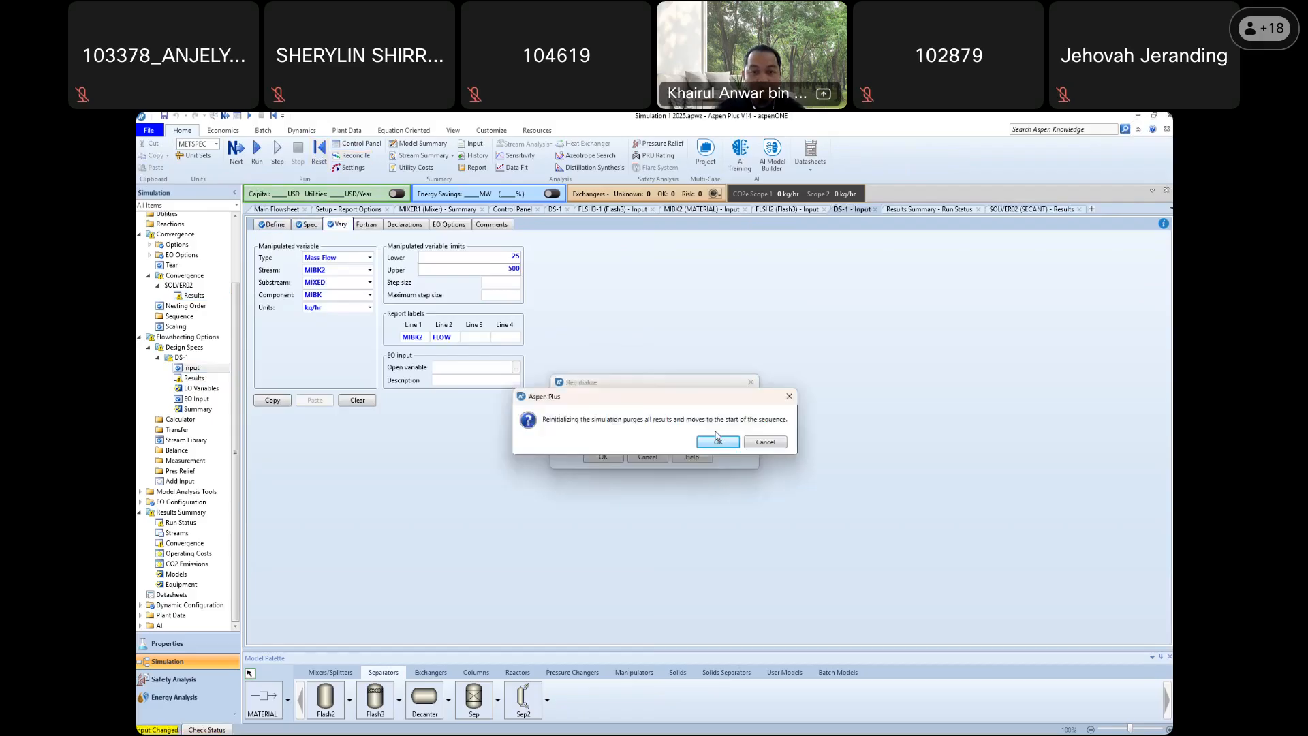
pyautogui.click(717, 440)
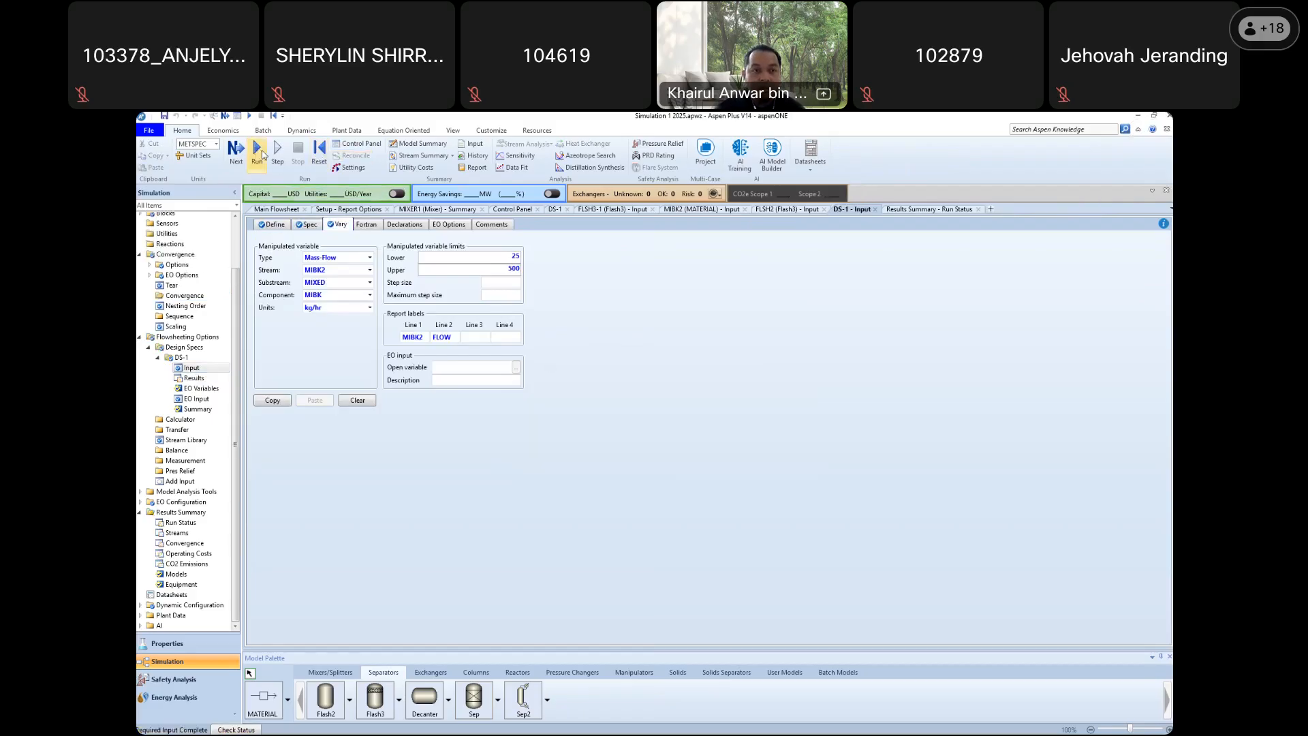
# Run the reinitialized simulation and open the status messages of convergence block $OLVER01
pyautogui.click(258, 151)
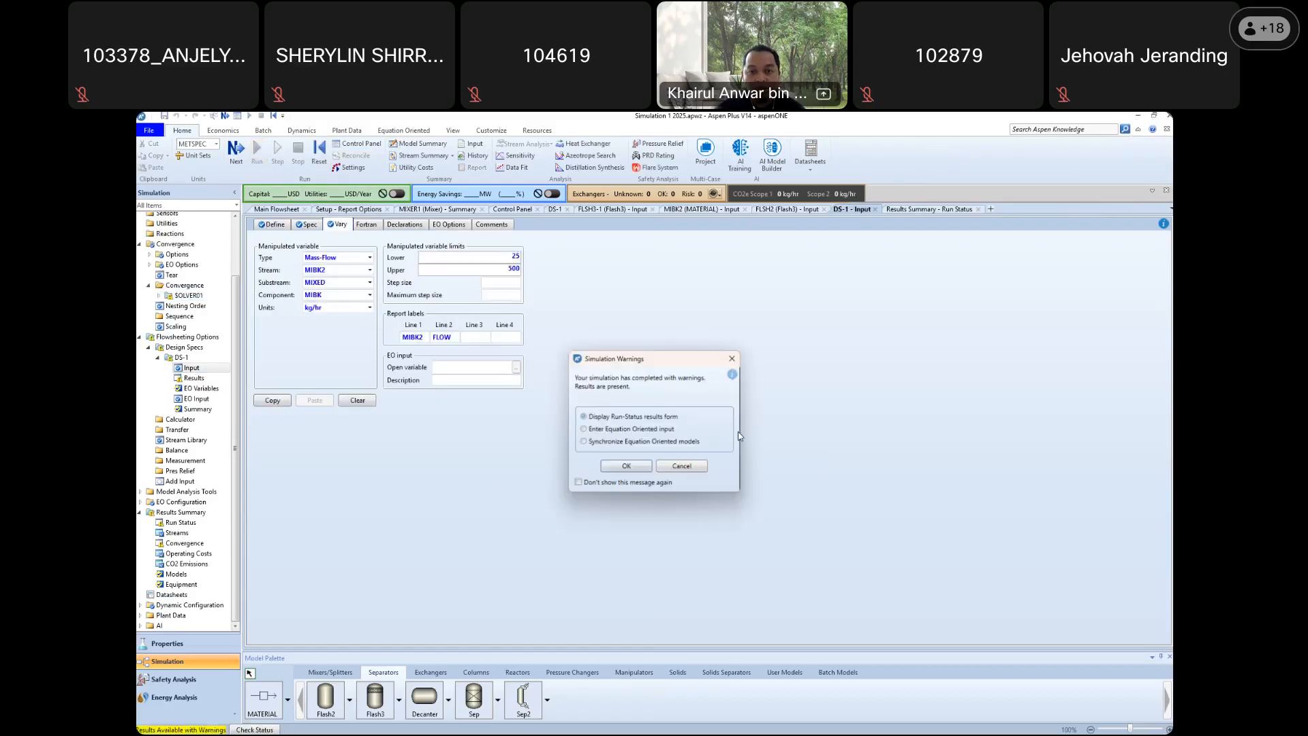
pyautogui.click(626, 467)
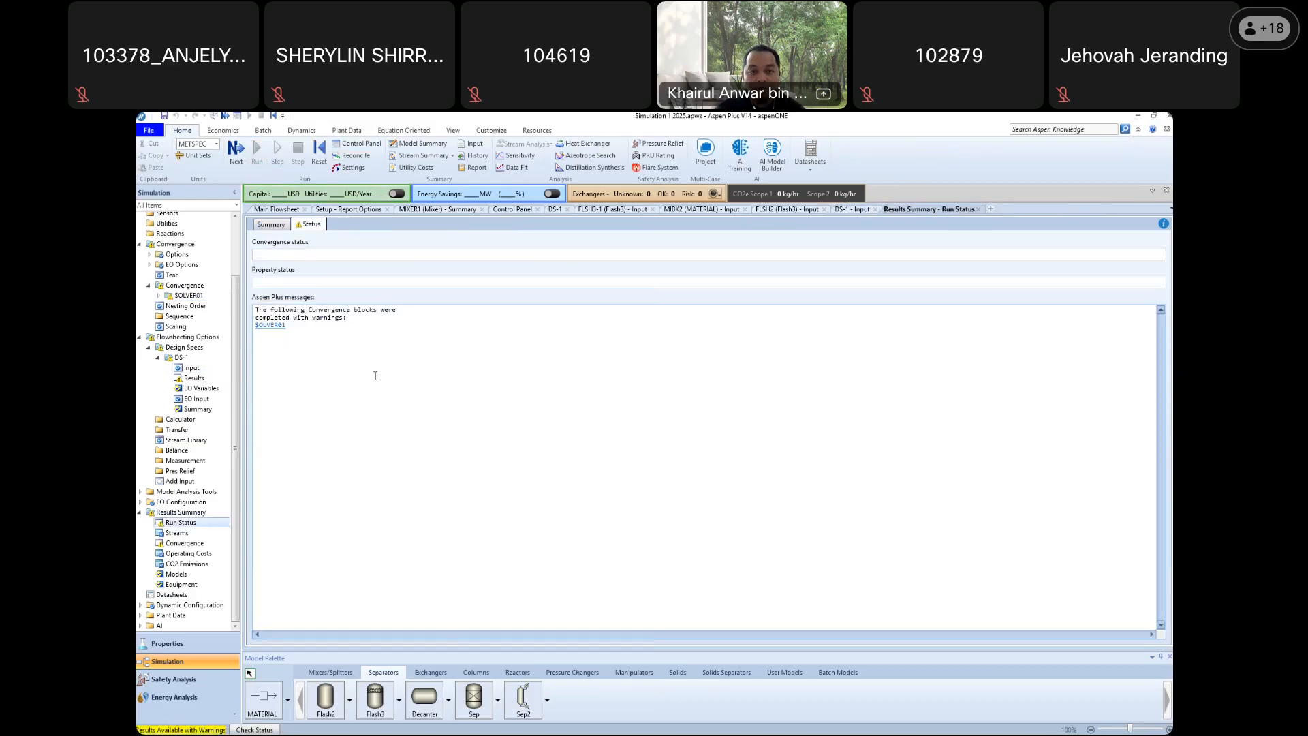
pyautogui.click(272, 325)
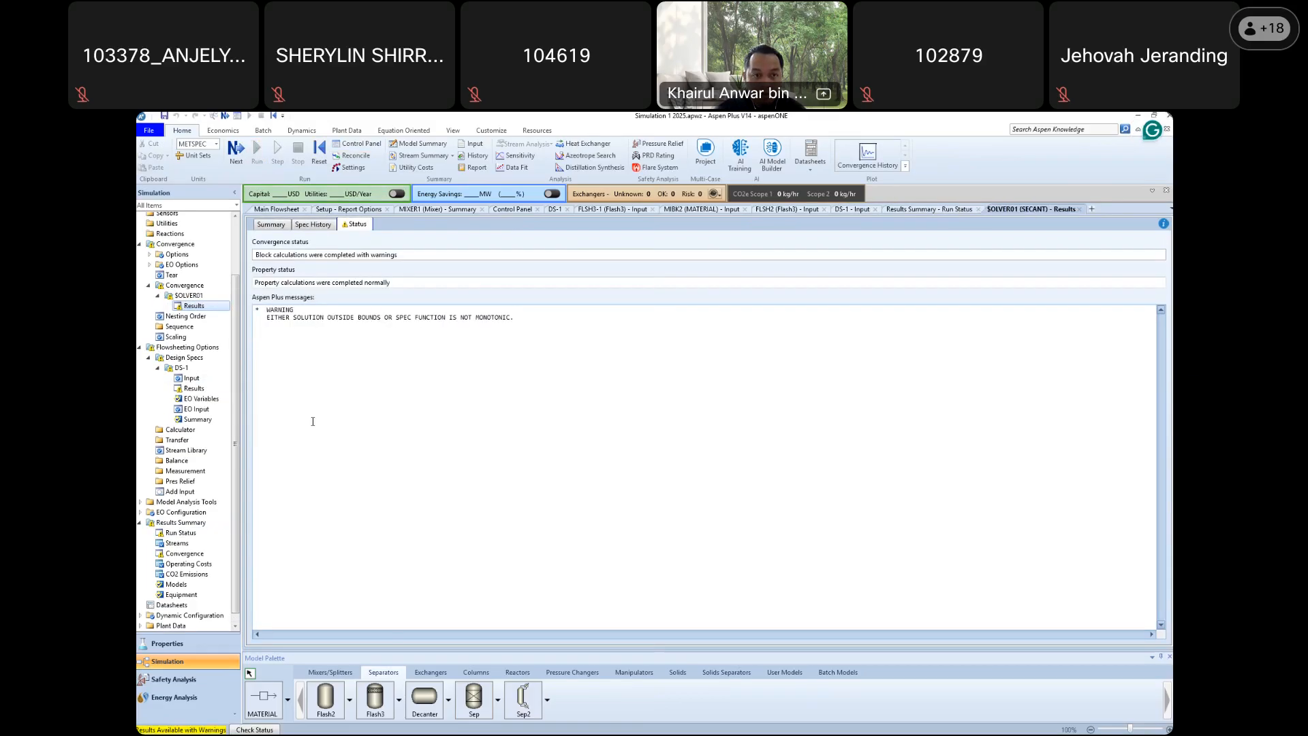
# Set the upper limit of the manipulated MIBK2 mass flow to 1000 in DS-1 and rerun the simulation
pyautogui.click(193, 378)
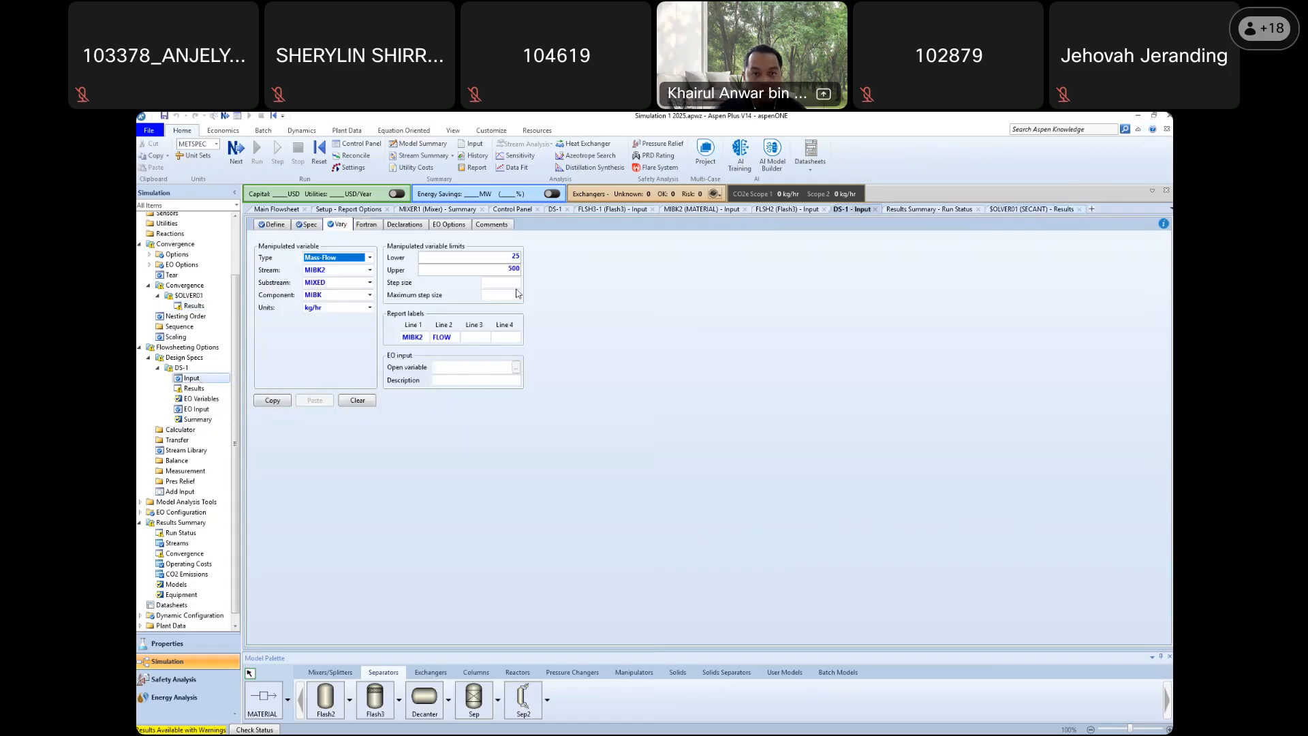
pyautogui.click(509, 270)
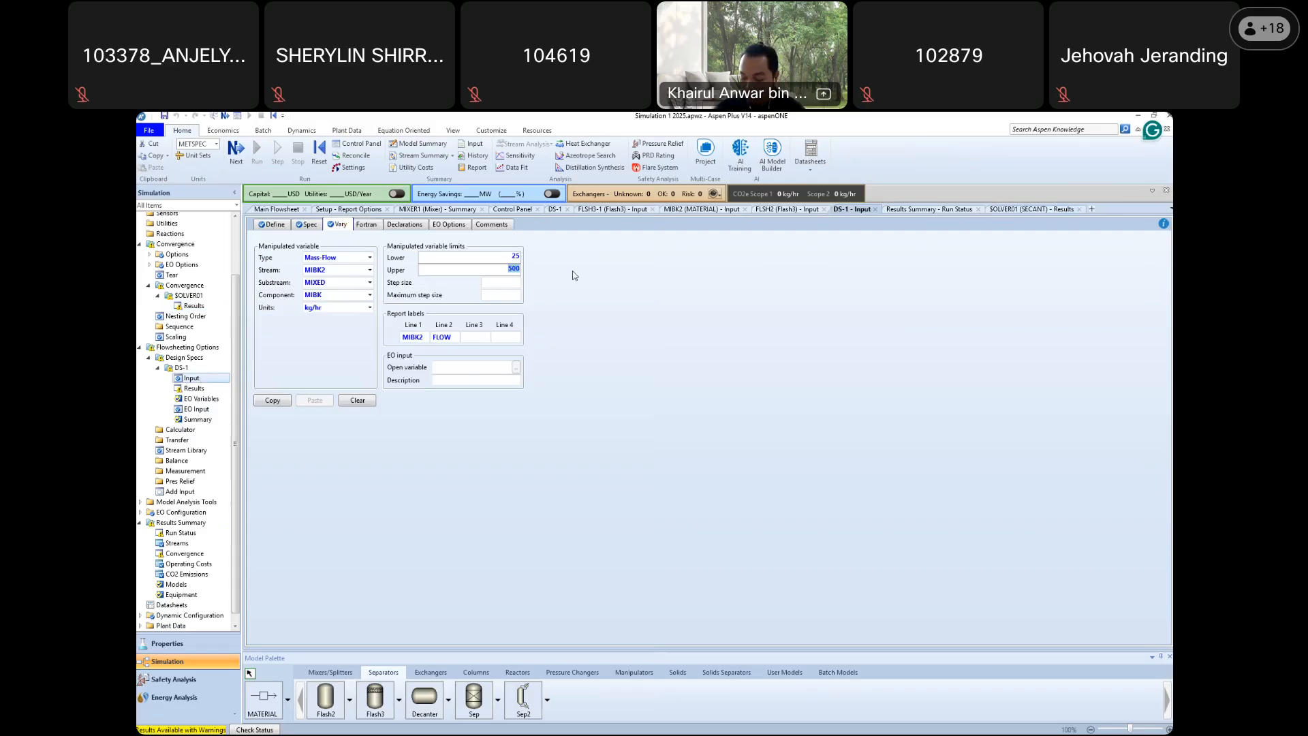
pyautogui.write('1000')
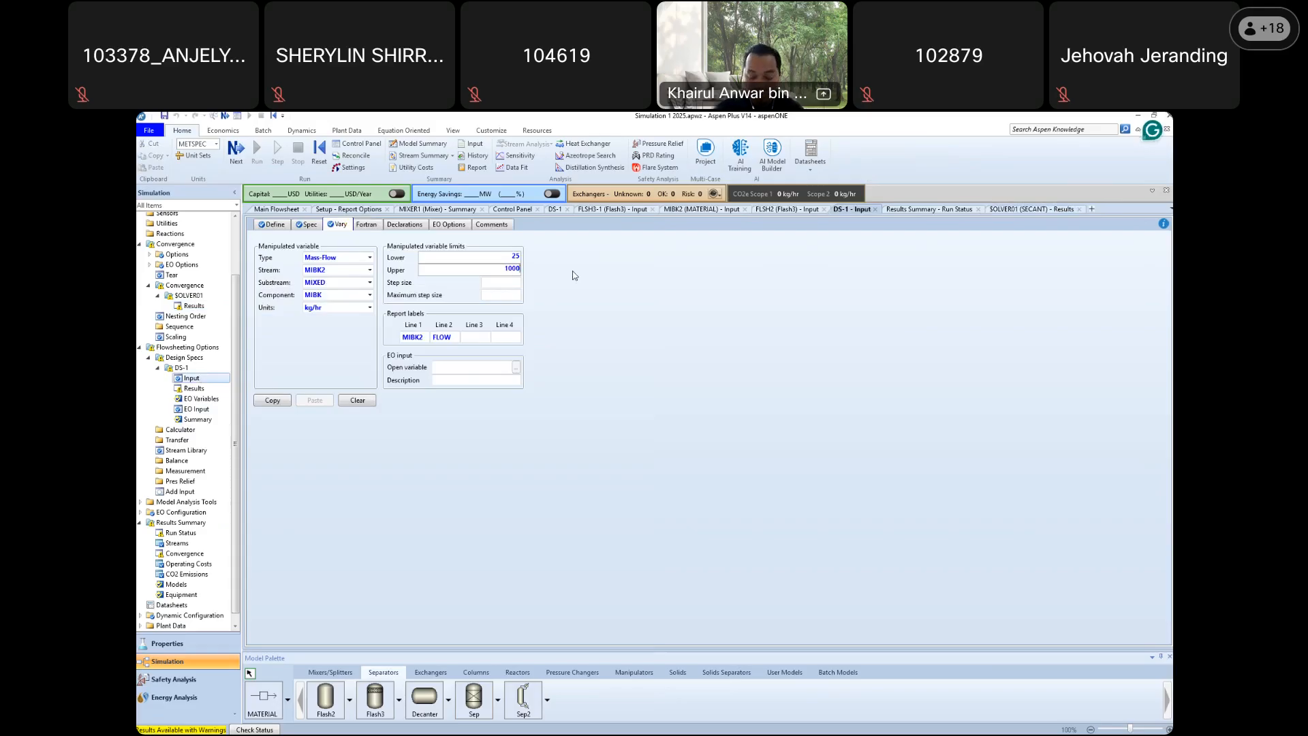
pyautogui.press('Return')
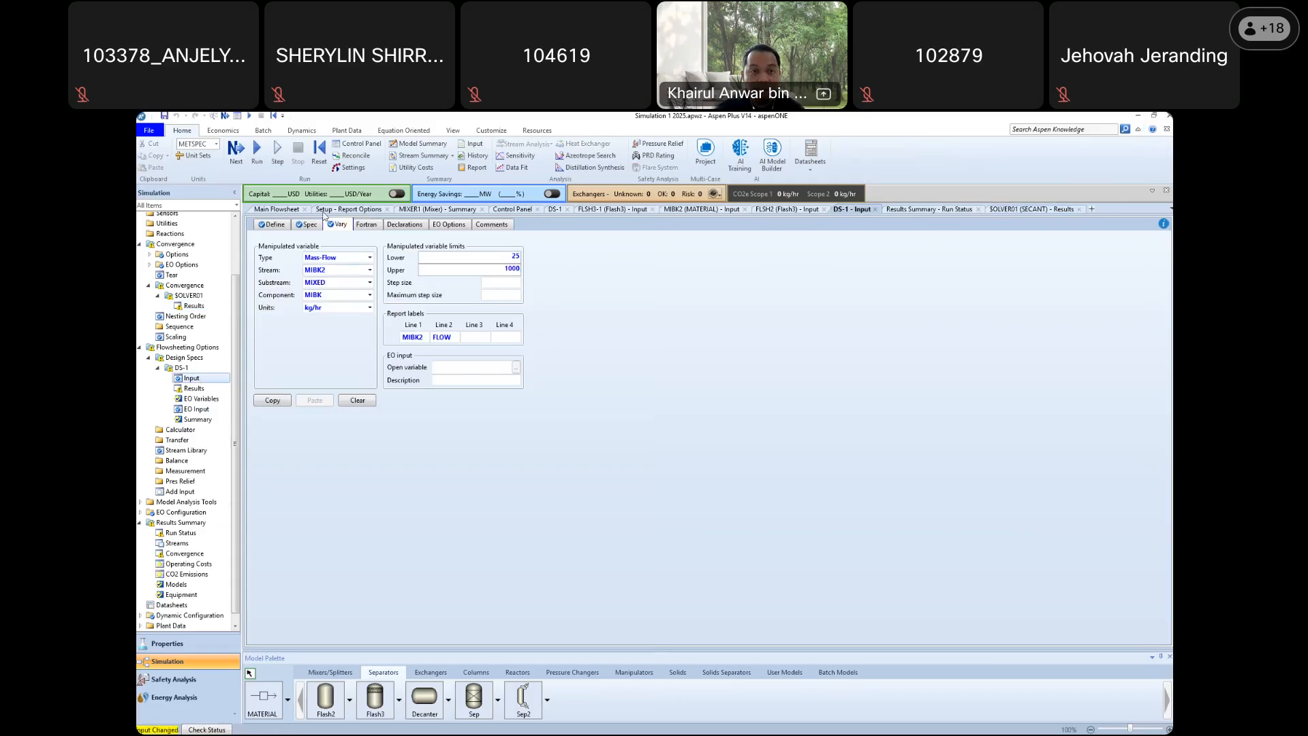
pyautogui.click(258, 159)
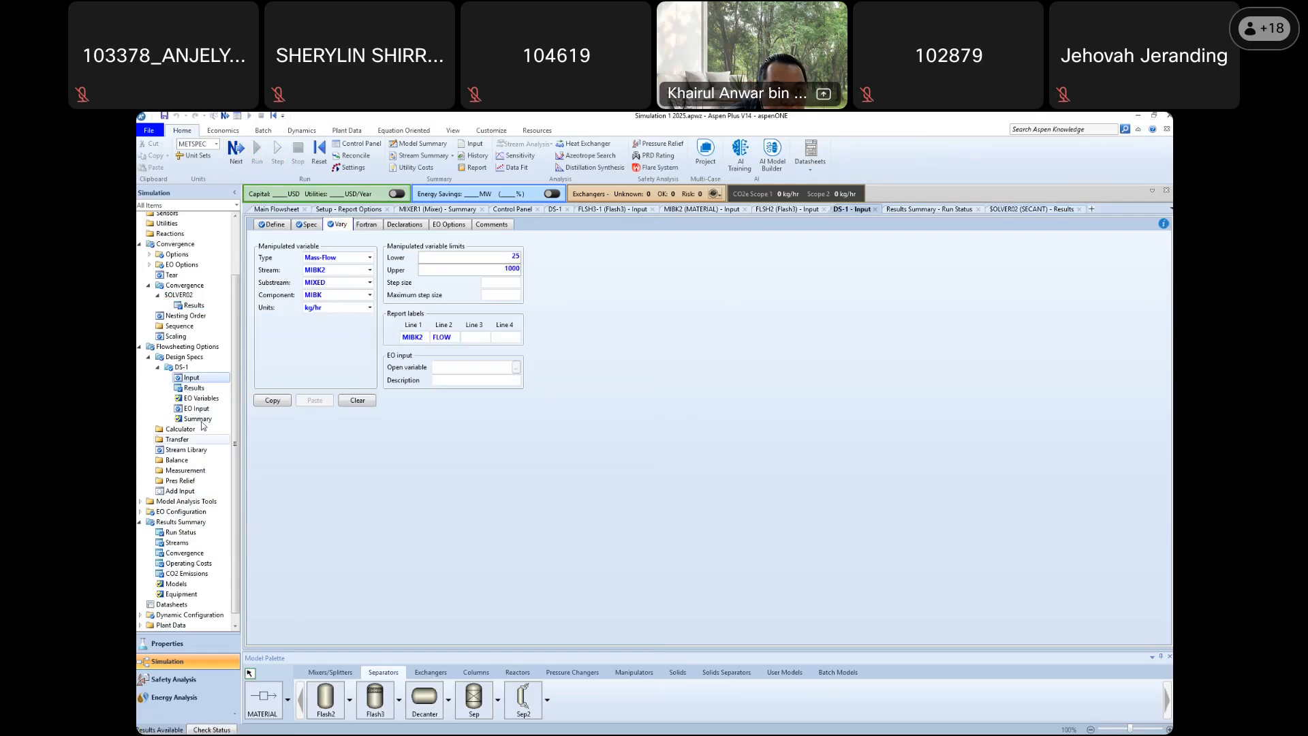
# Examine the $OLVER02 convergence status, the last iteration in the DS-1 spec history and the final values summary
pyautogui.click(193, 306)
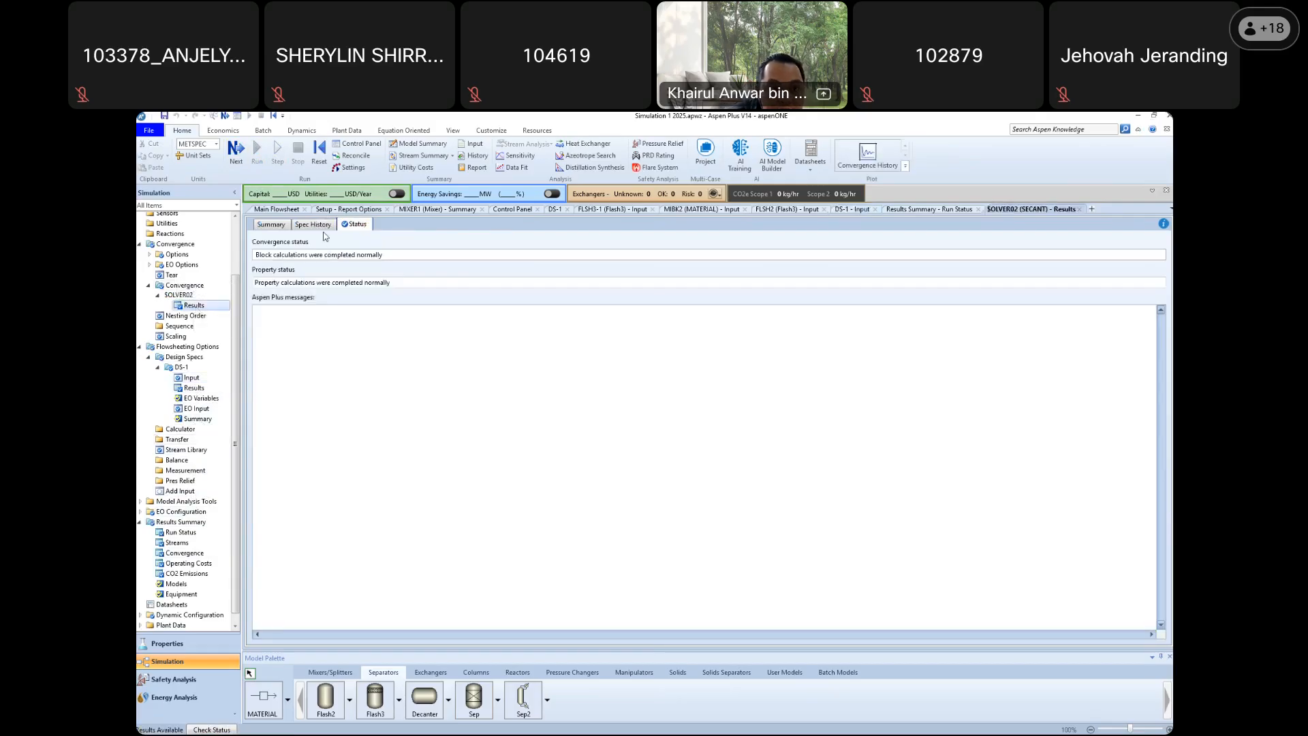
pyautogui.click(300, 227)
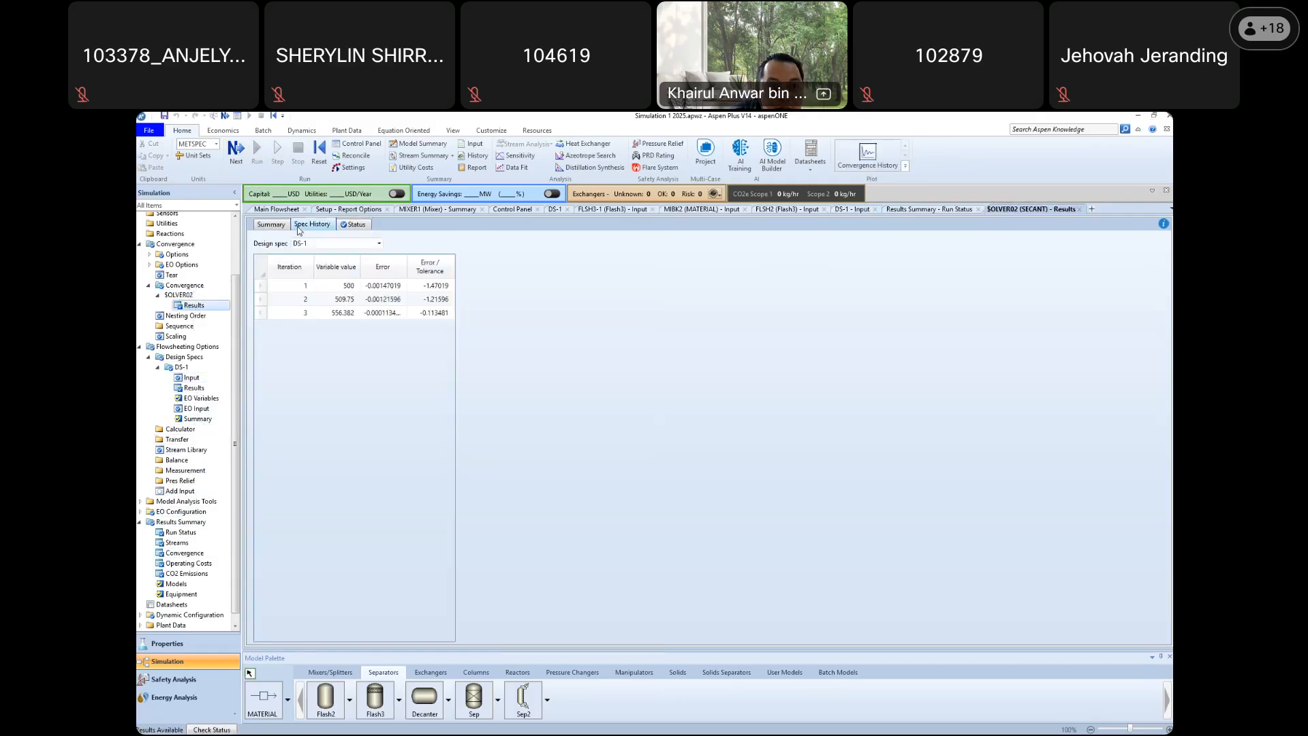
pyautogui.click(304, 313)
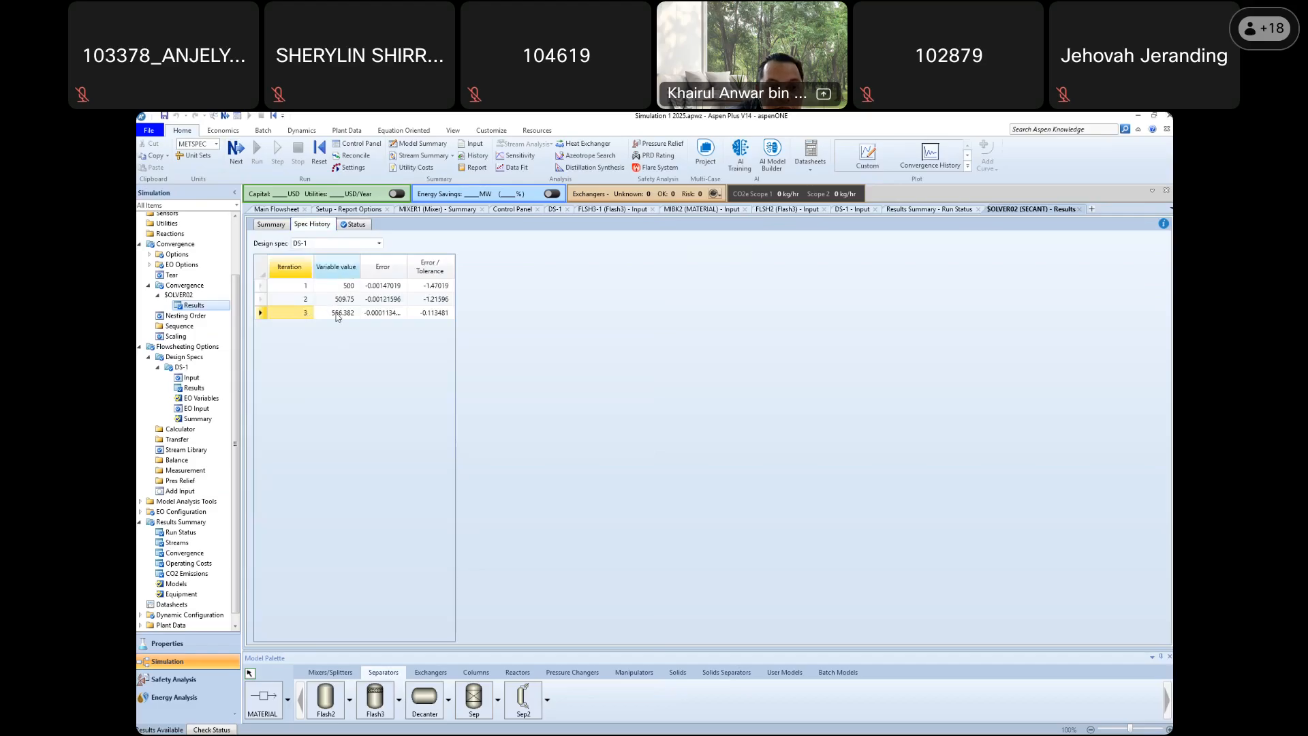
pyautogui.click(339, 318)
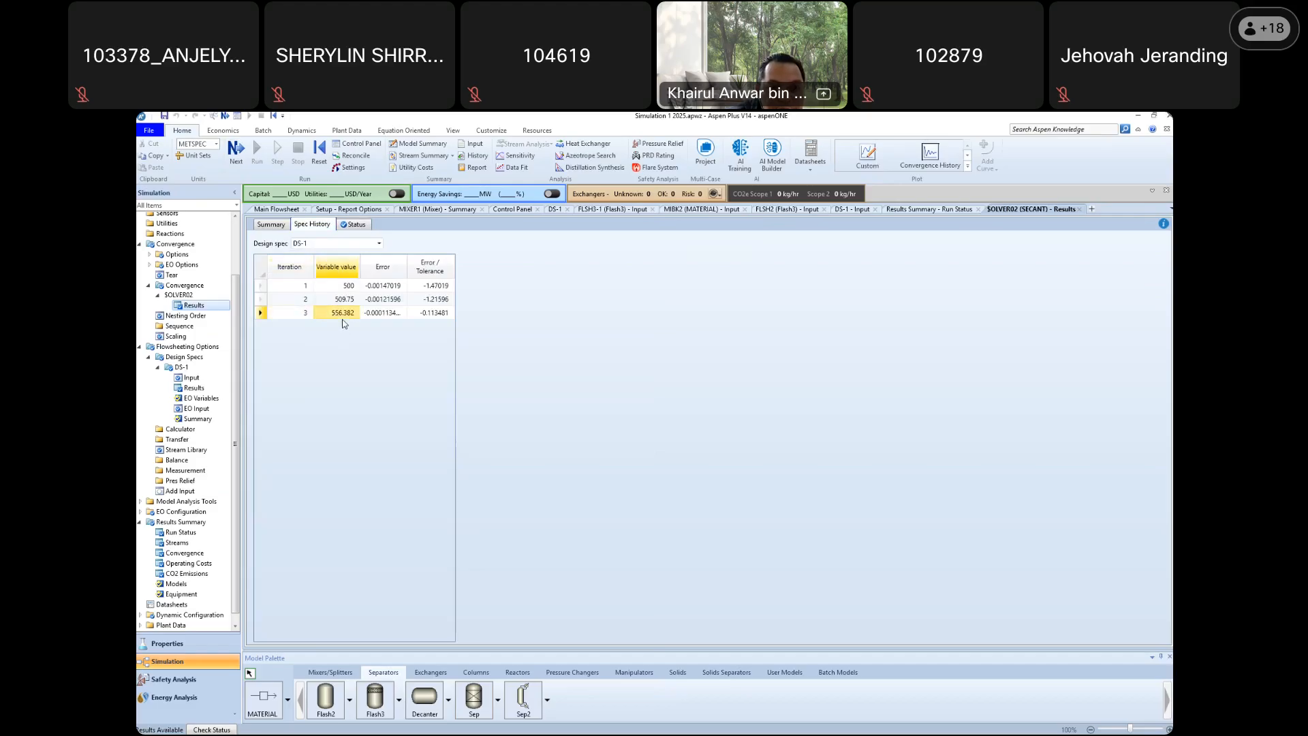
pyautogui.click(272, 225)
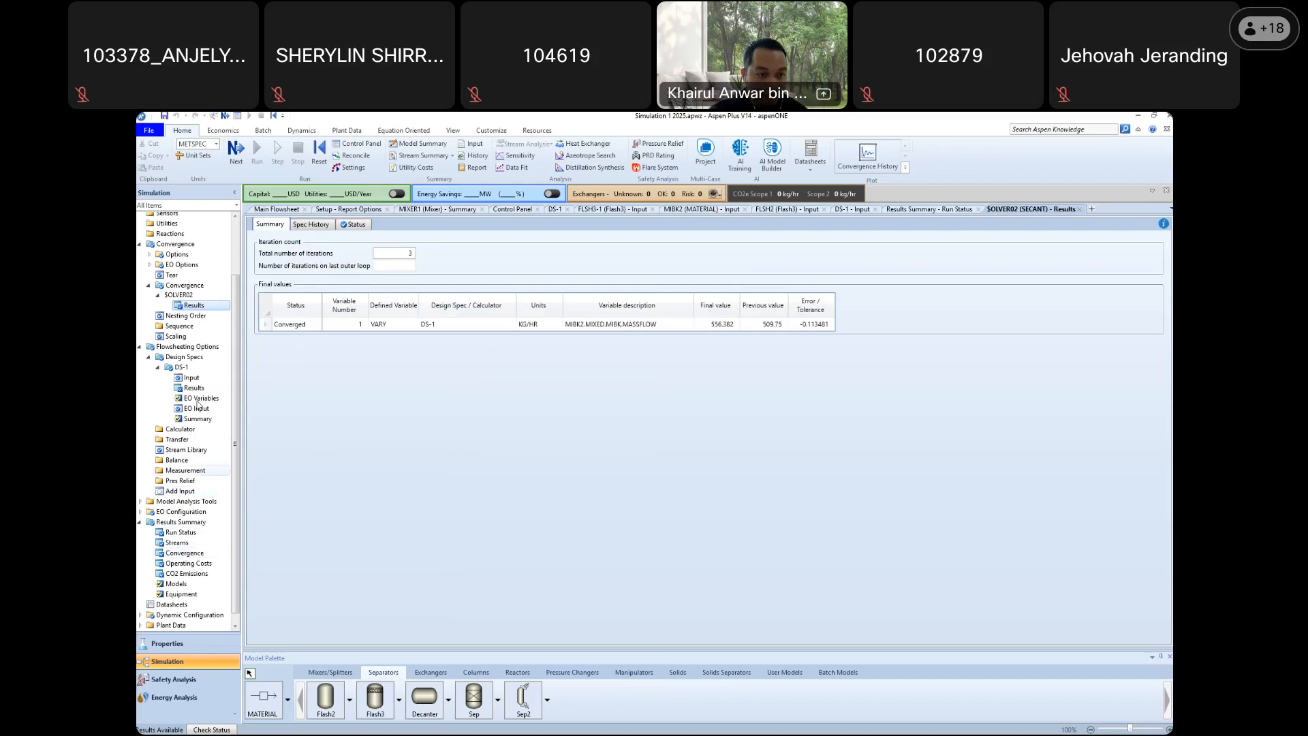
# View the initial and final values in the DS-1 results, and save the simulation
pyautogui.click(198, 388)
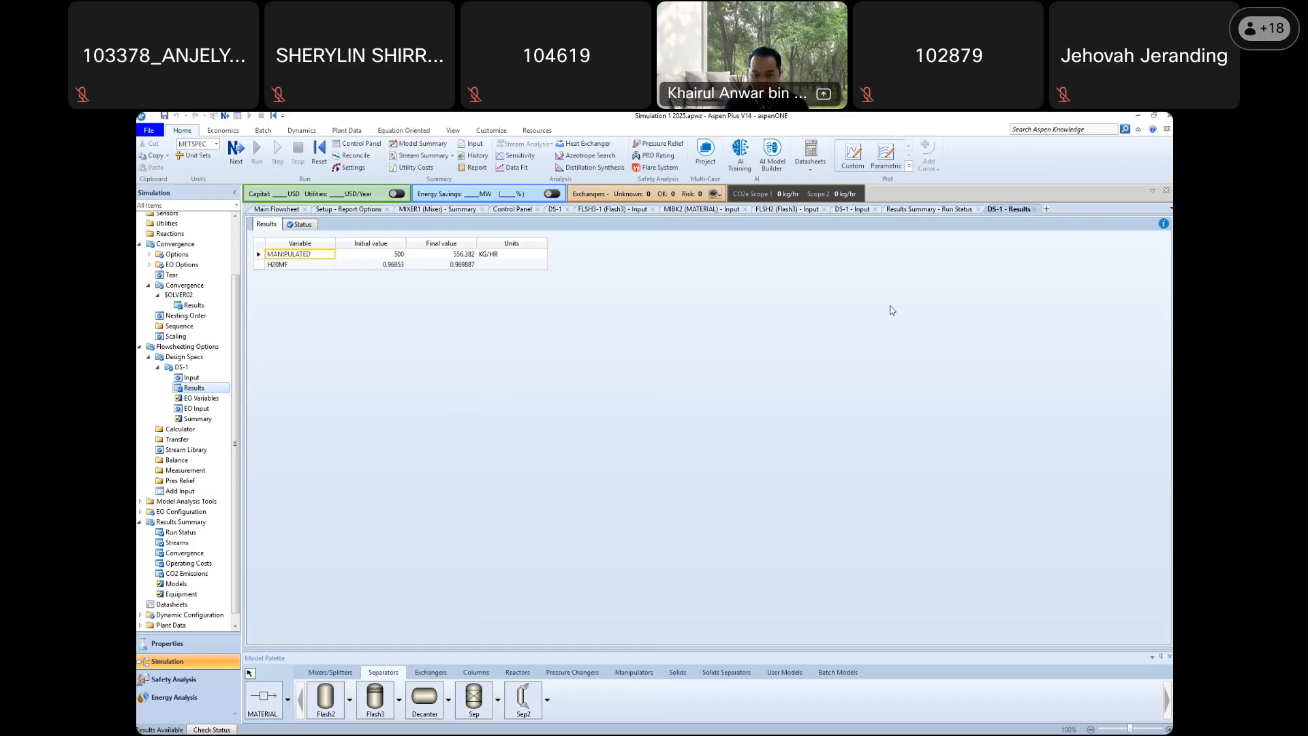
pyautogui.click(164, 117)
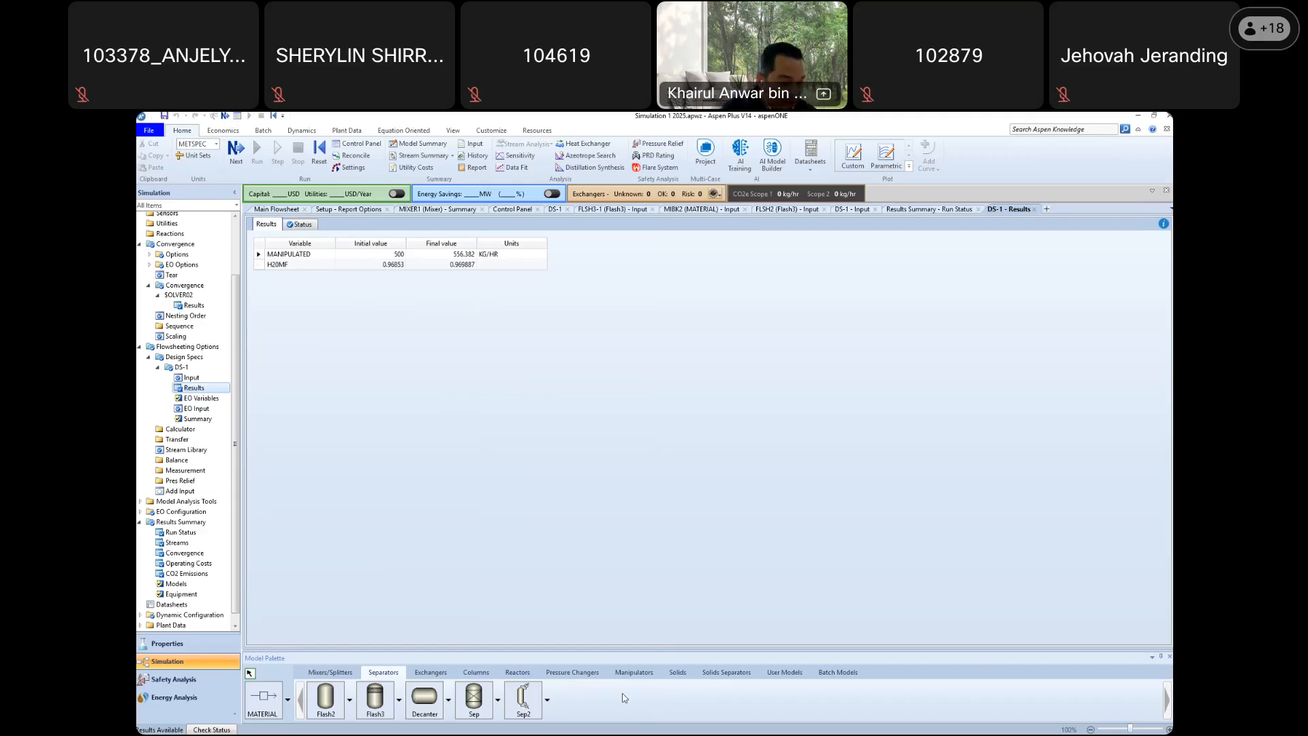
# Show the column models in the palette, and switch to PowerPoint to view slide 21, Aspen Plus Distillation, with the slide thumbnails collapsed
pyautogui.click(476, 672)
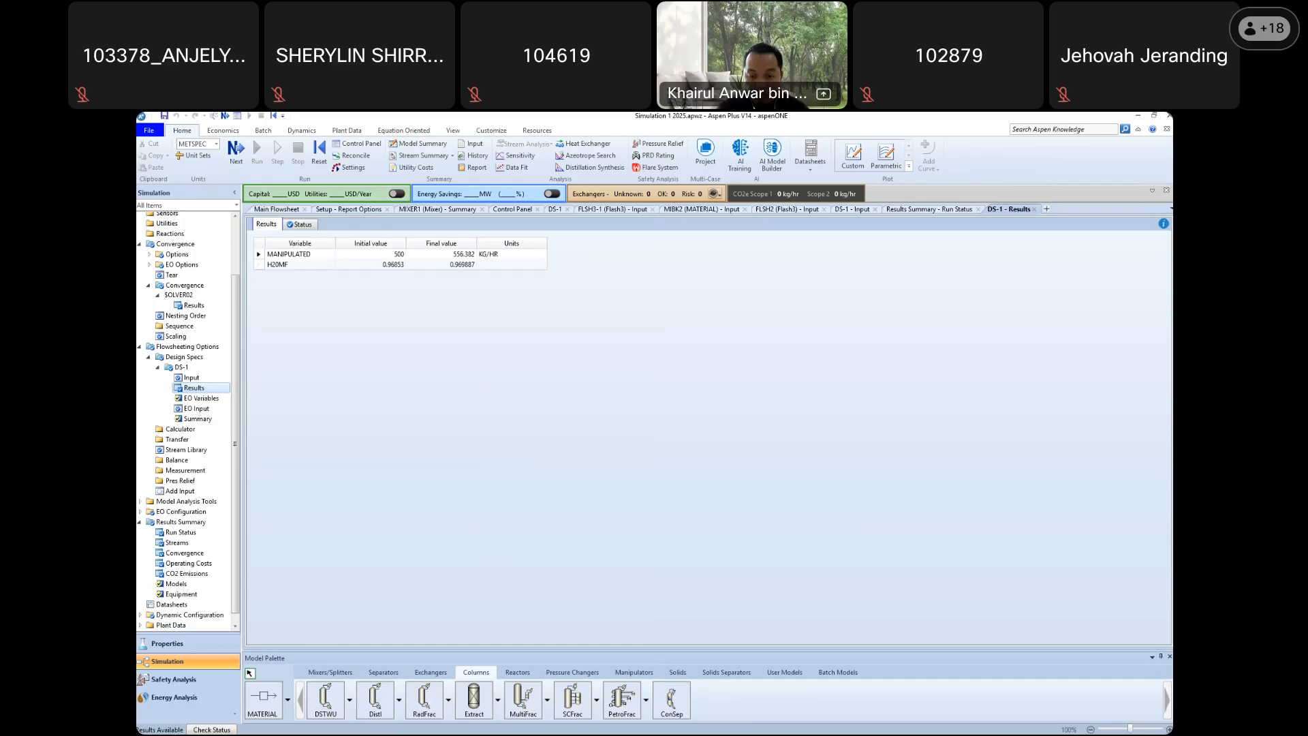
pyautogui.hotkey('alt', 'Tab')
pyautogui.click(1163, 122)
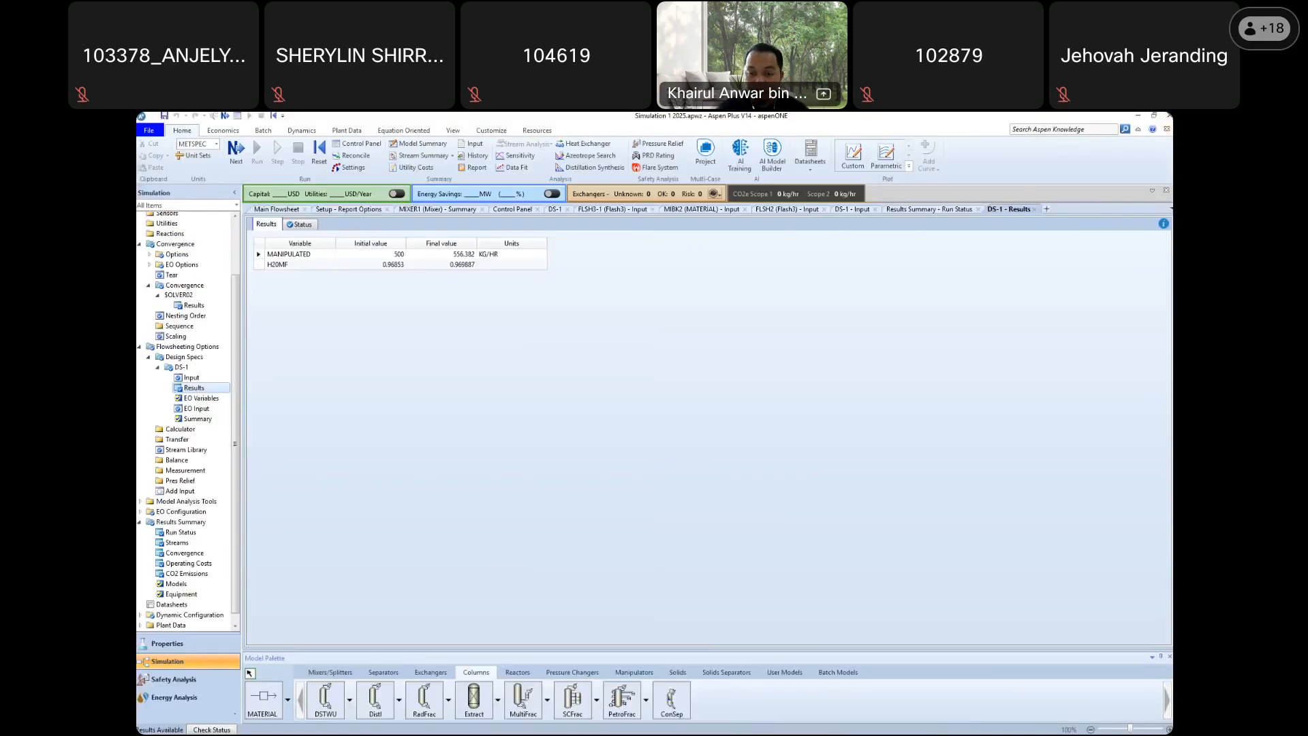
pyautogui.hotkey('alt', 'Tab')
pyautogui.scroll(-5, 218, 524)
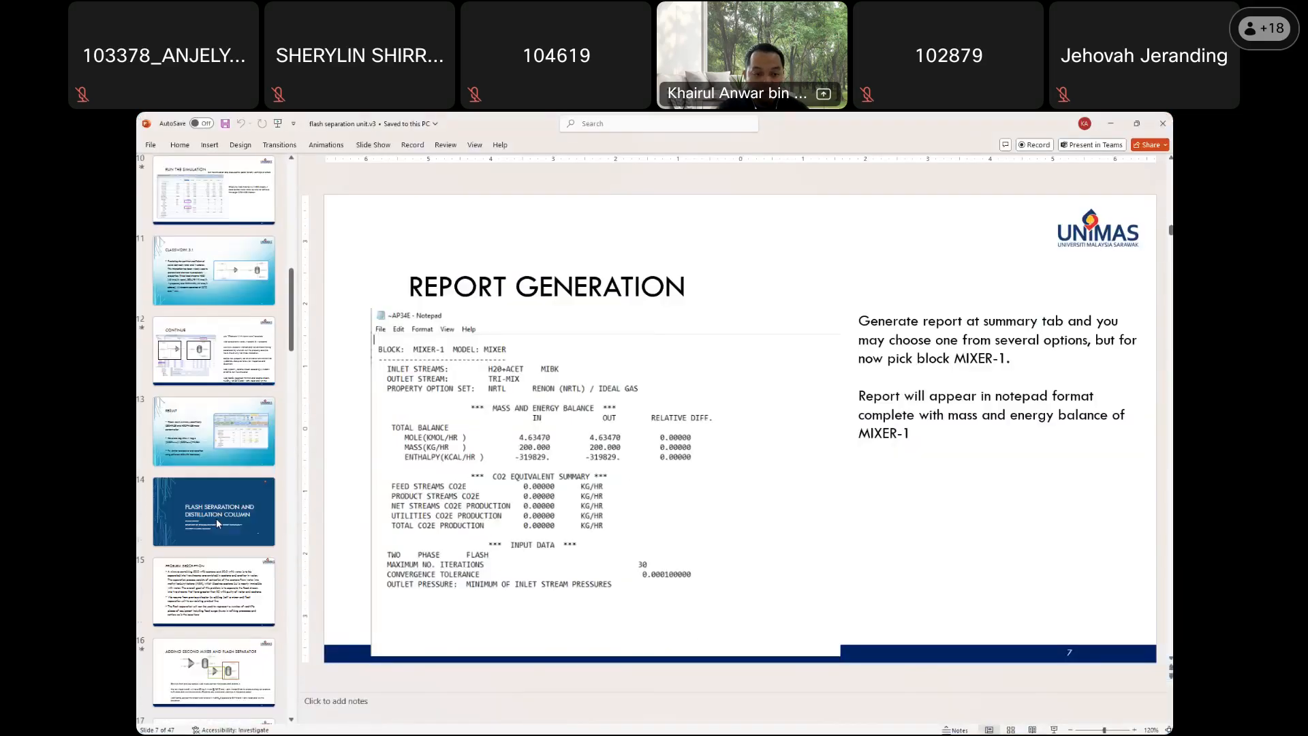
pyautogui.scroll(-8, 218, 523)
pyautogui.click(212, 344)
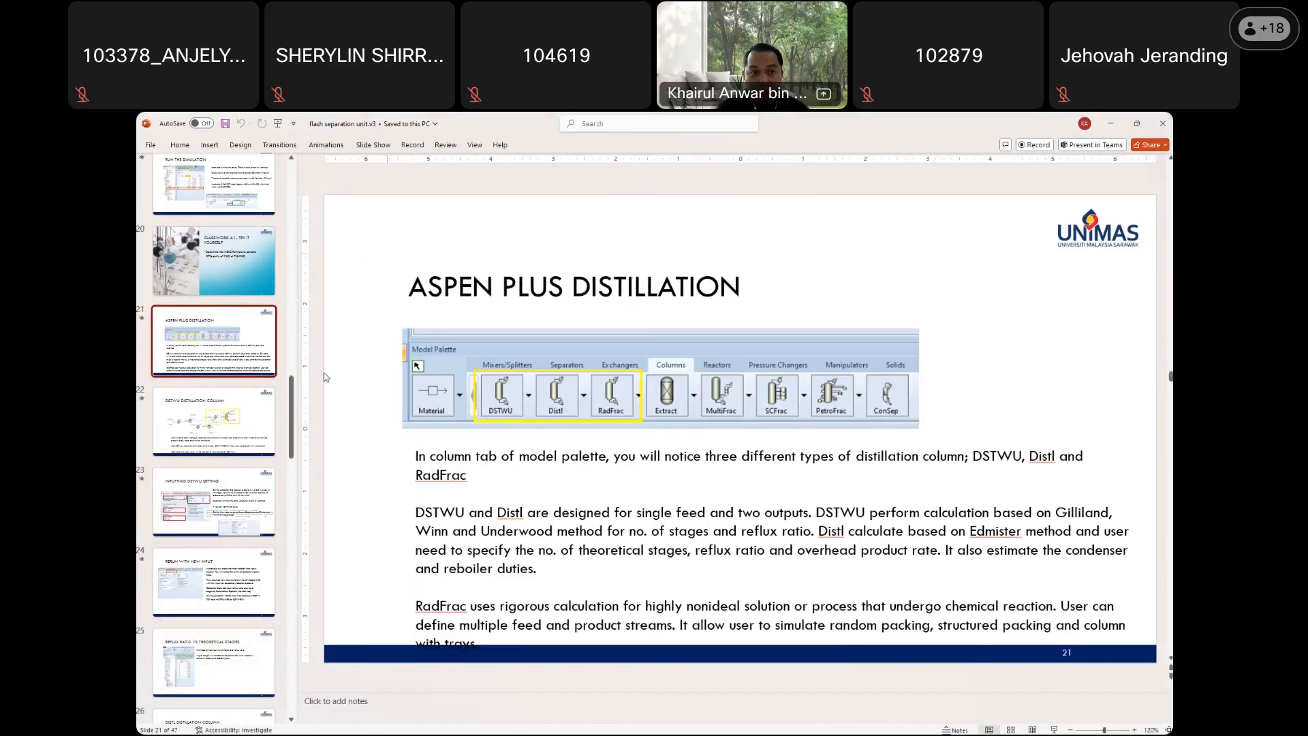
pyautogui.moveTo(298, 387); pyautogui.dragTo(144, 382)
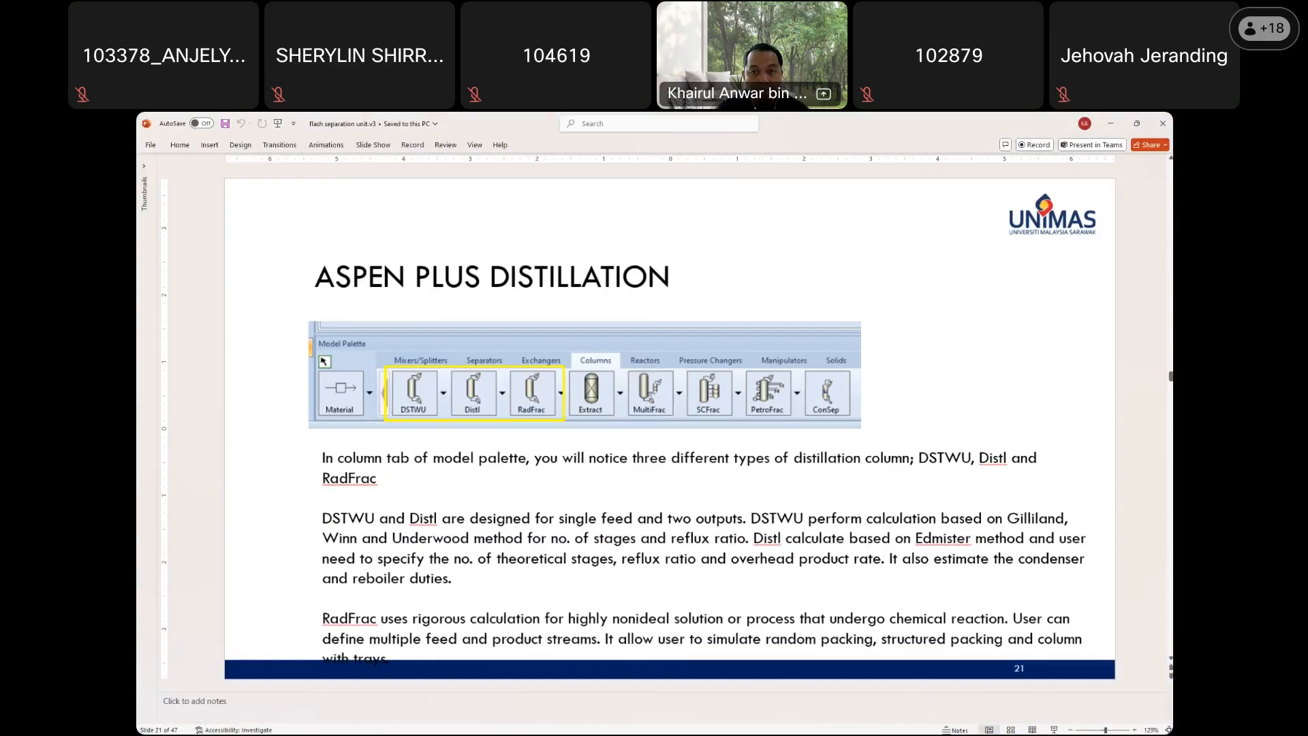
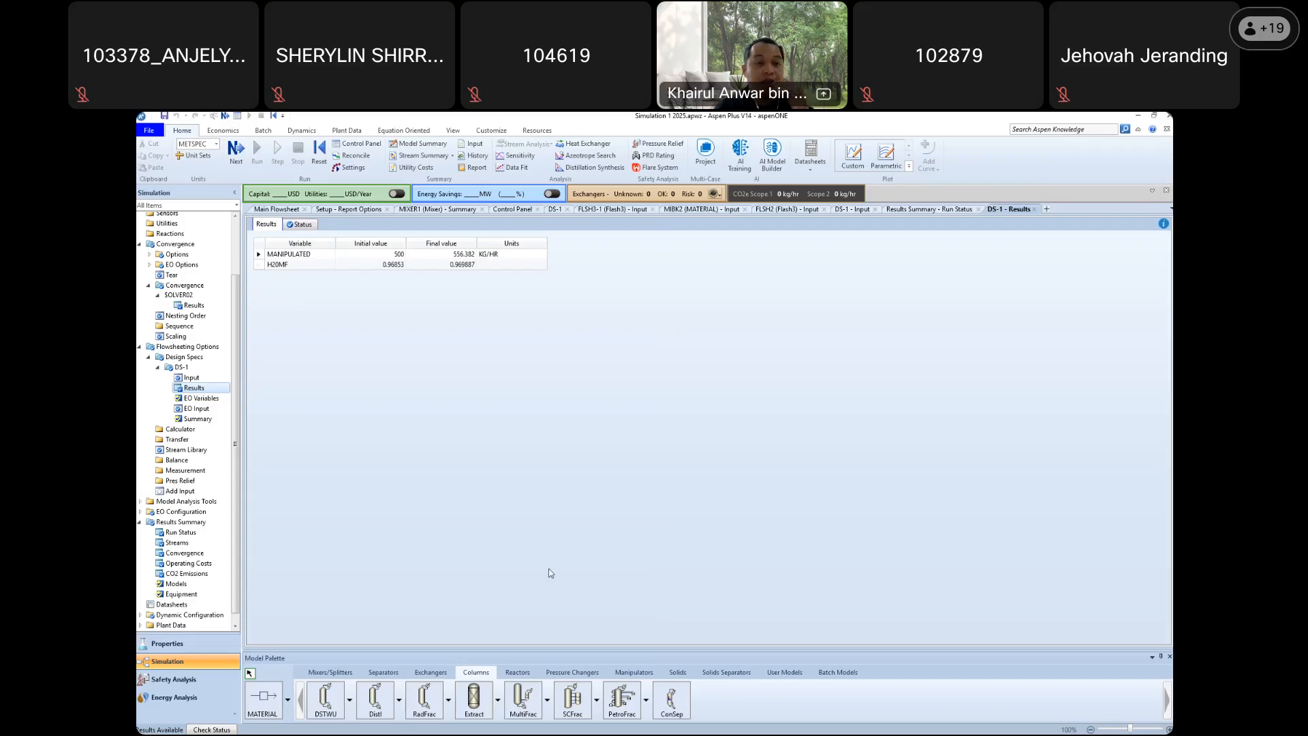
# Add a mixer block named MIXER3 to the main flowsheet, above and to the right of the second flash separator
pyautogui.click(286, 210)
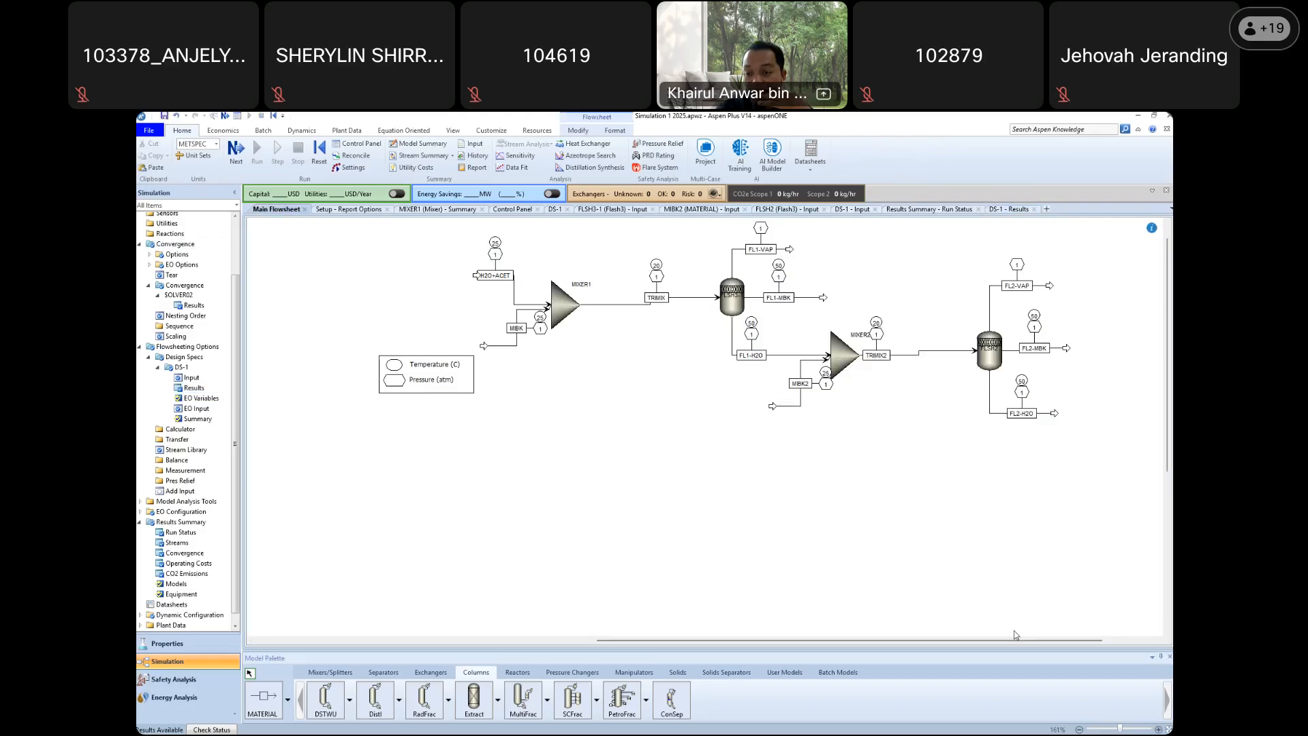
pyautogui.moveTo(1082, 645); pyautogui.dragTo(1094, 645)
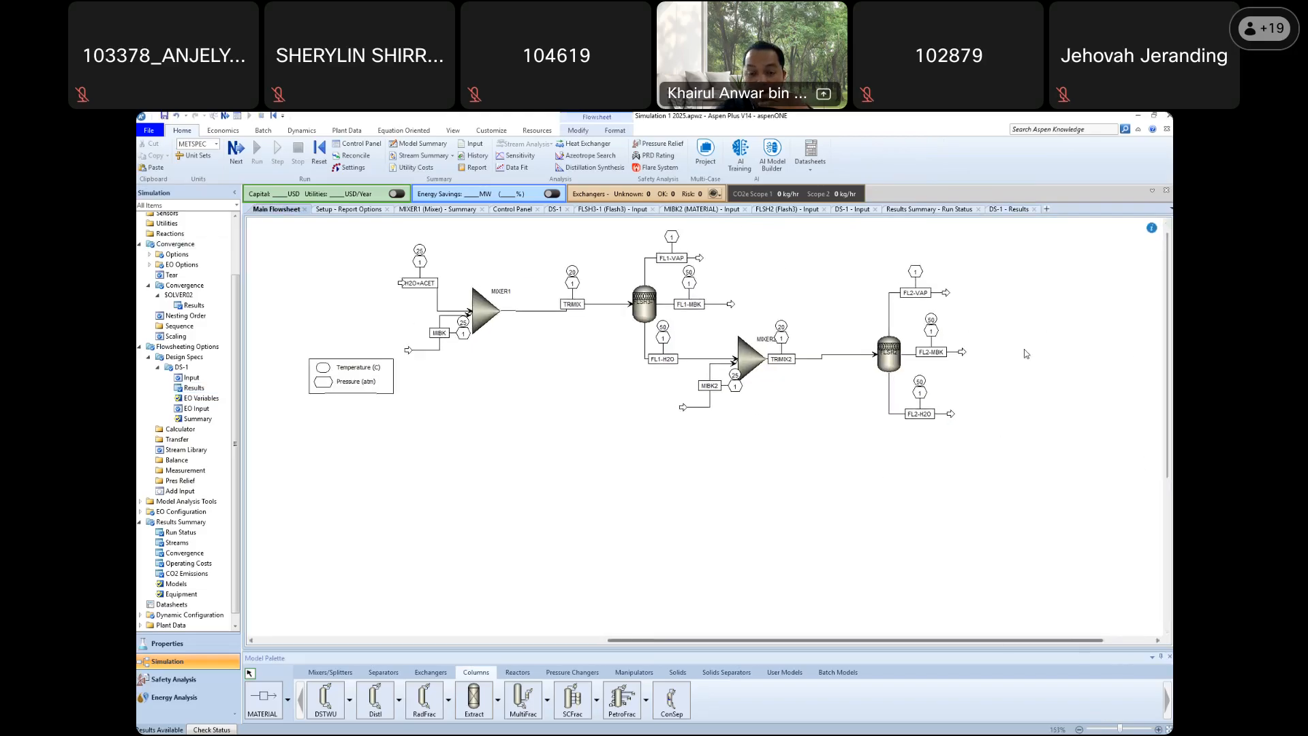
pyautogui.click(339, 676)
pyautogui.click(326, 698)
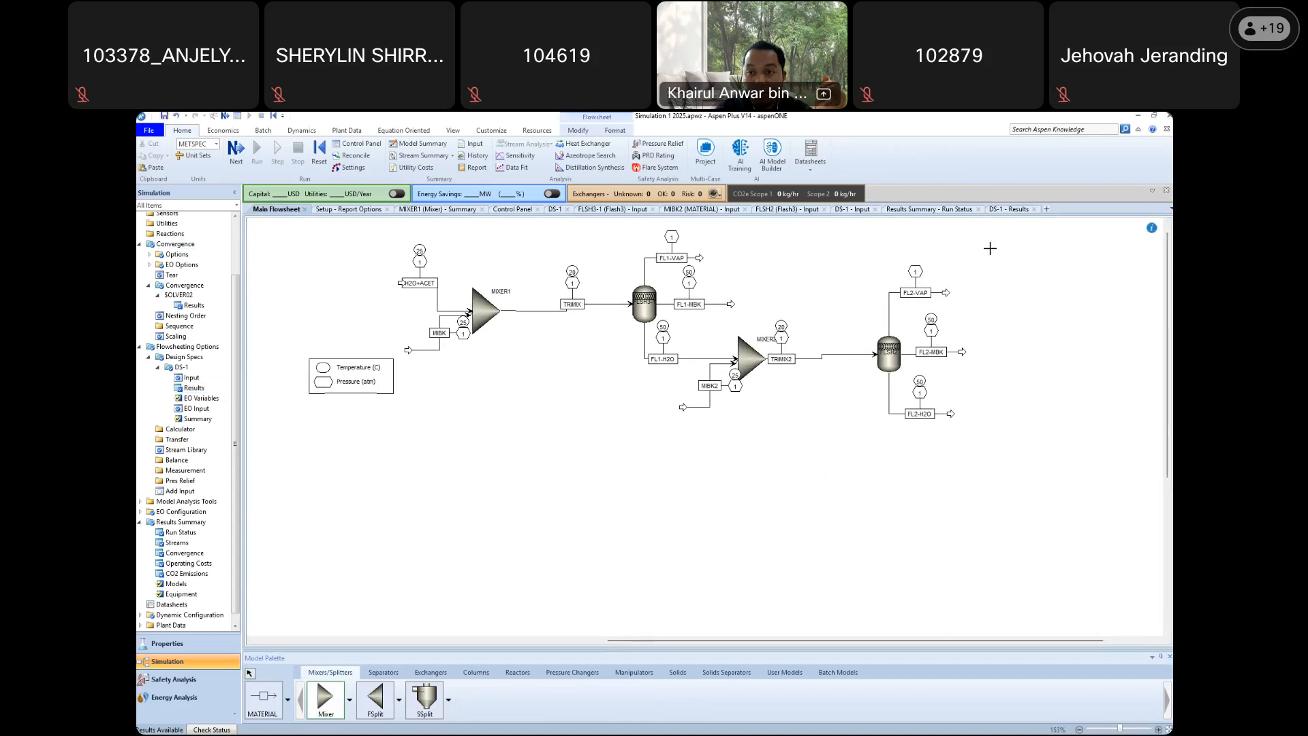
pyautogui.scroll(-2, 1056, 290)
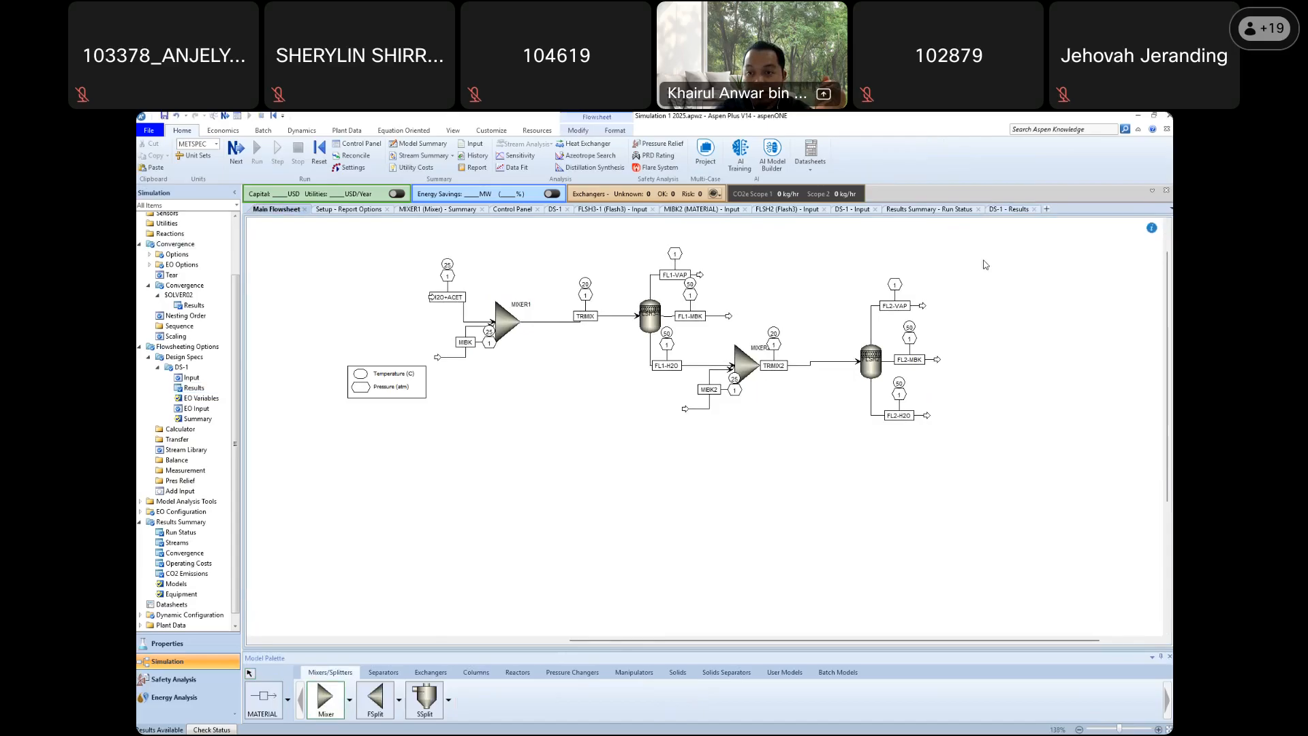
pyautogui.click(985, 264)
pyautogui.write('MIXER3')
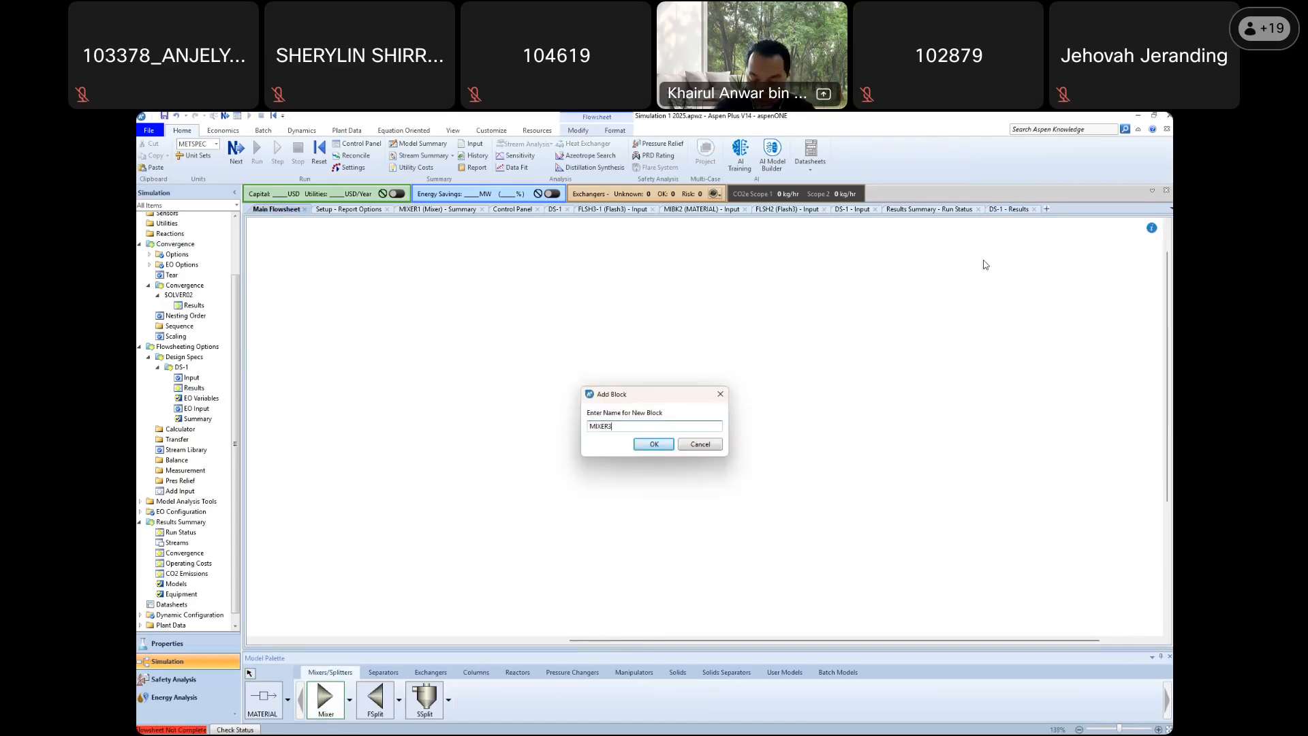
pyautogui.press('Return')
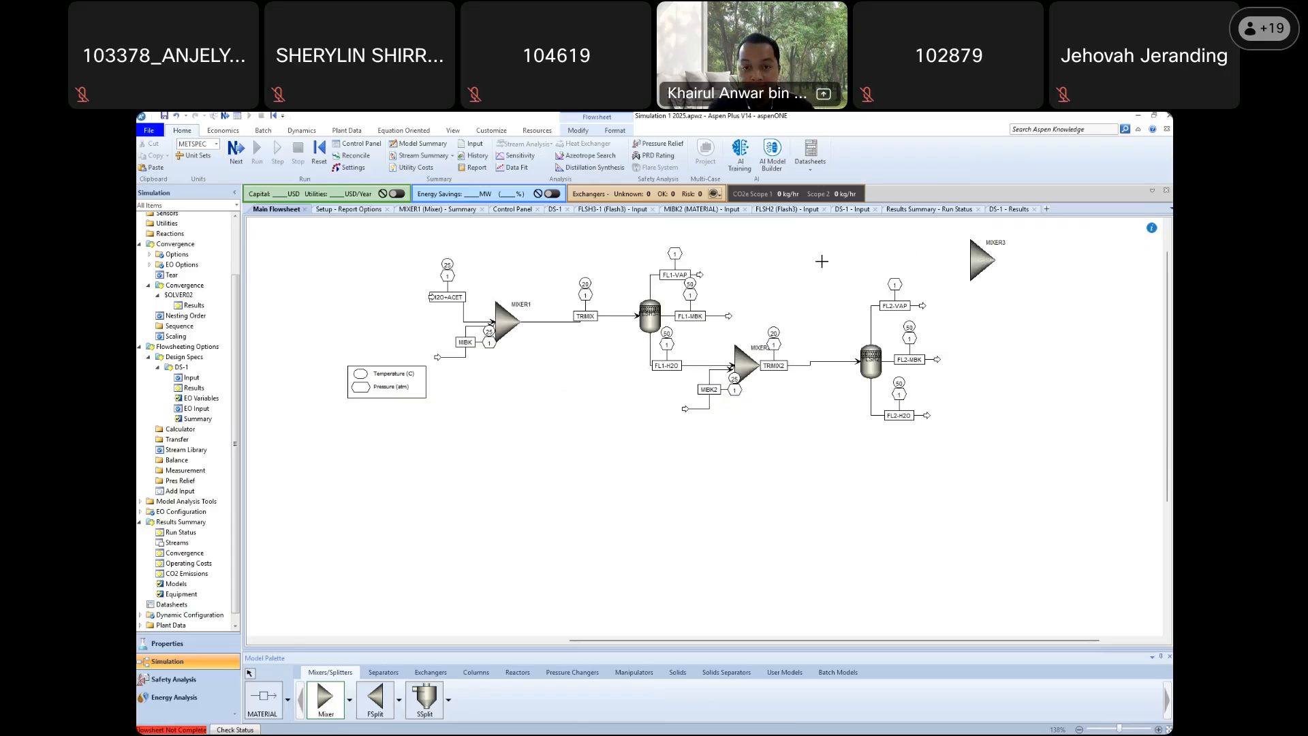
pyautogui.press('Escape')
# Reconnect the destinations of streams FL1-MIBK and FL2-MIBK to the inlet of MIXER3
pyautogui.rightClick(728, 318)
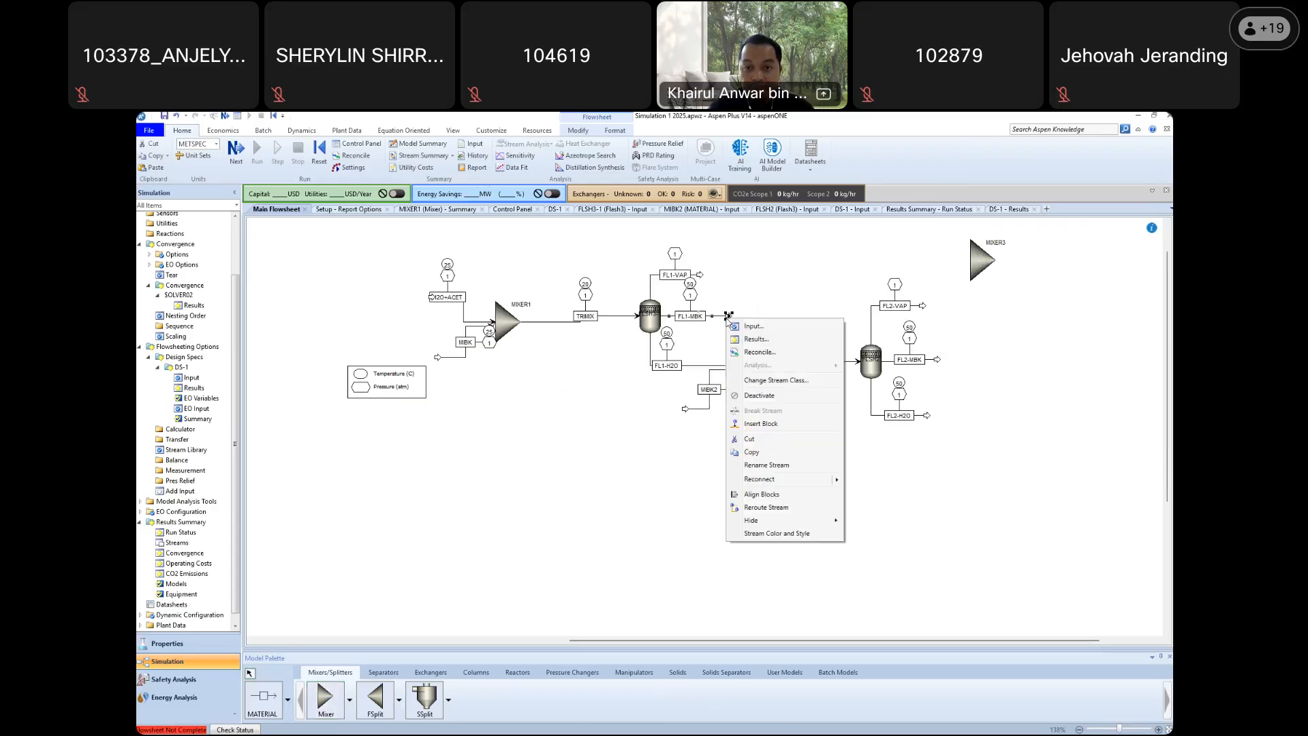
pyautogui.moveTo(773, 481)
pyautogui.click(888, 482)
pyautogui.click(969, 261)
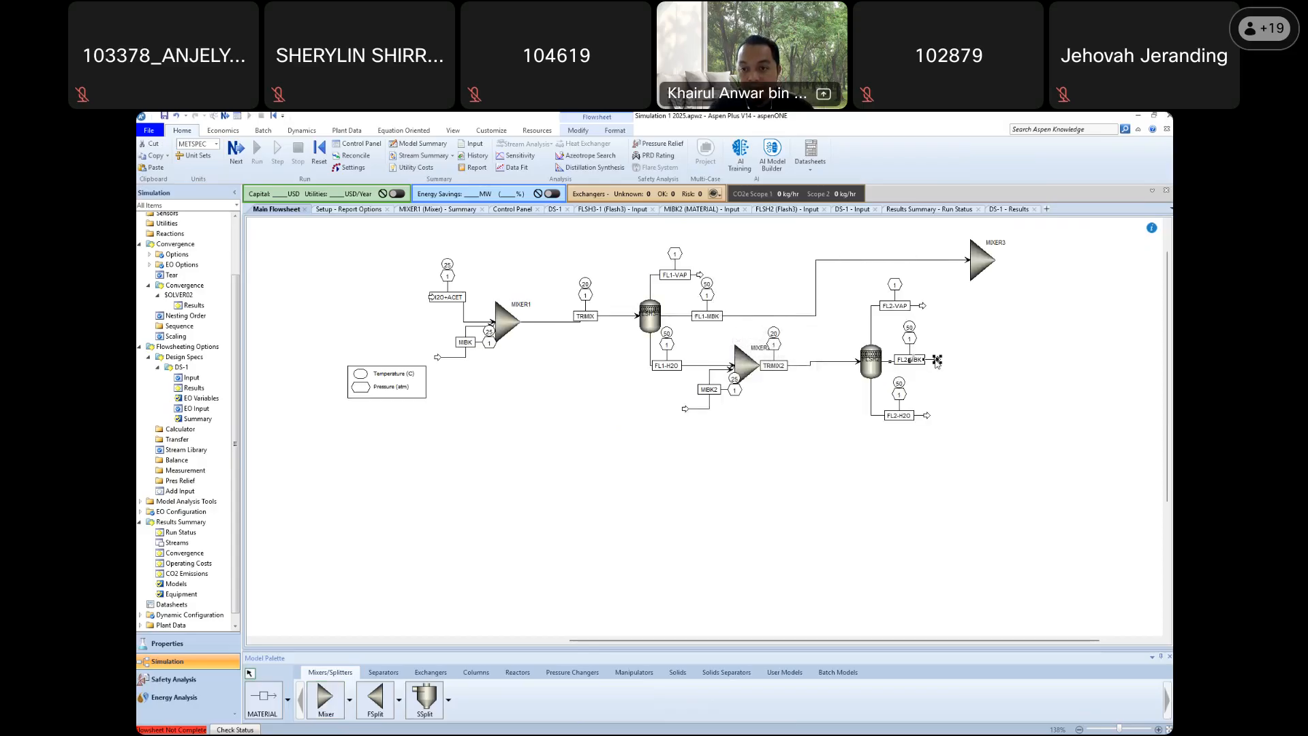
pyautogui.rightClick(937, 360)
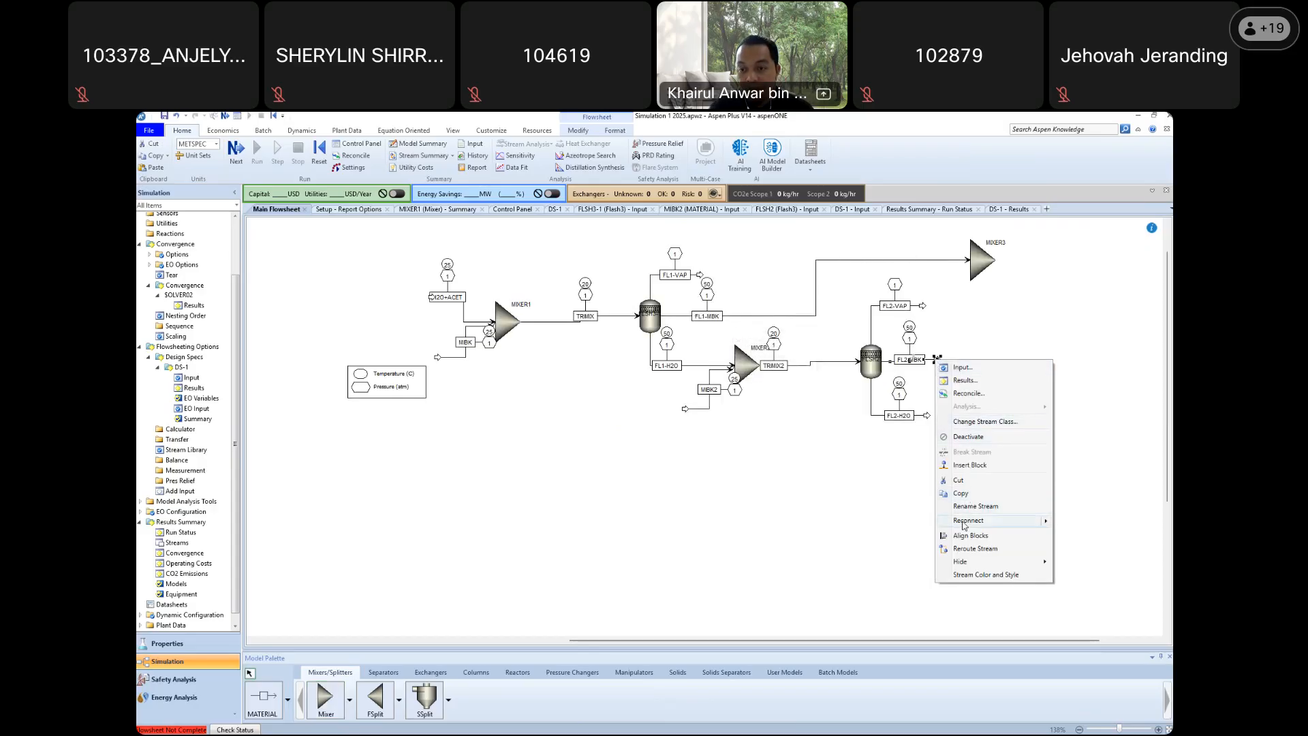
pyautogui.moveTo(965, 520)
pyautogui.click(1091, 521)
pyautogui.click(970, 264)
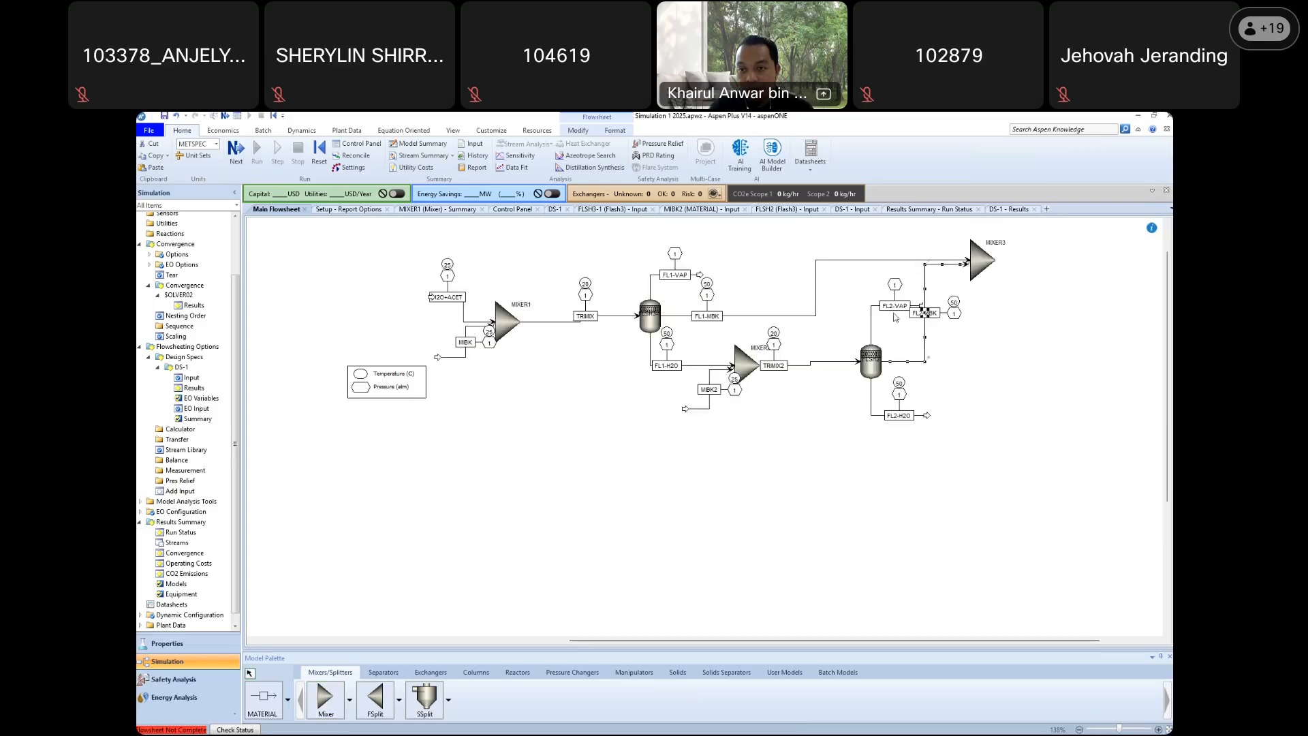
# Separate the overlapping FL2-VAP and FL2-MIBK streams by lowering FL2-VAP and moving the FL2-MIBK label up its line
pyautogui.moveTo(923, 307); pyautogui.dragTo(956, 332)
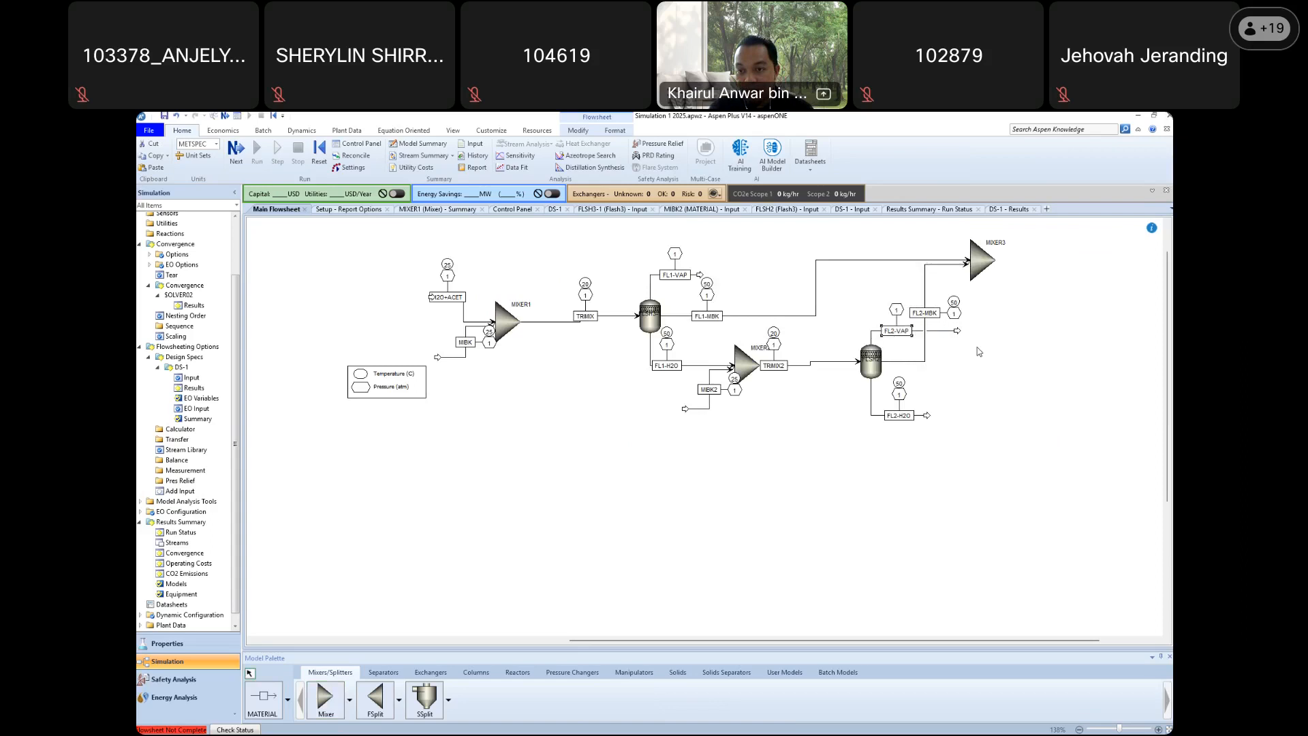
pyautogui.moveTo(933, 310); pyautogui.dragTo(934, 294)
pyautogui.click(1004, 311)
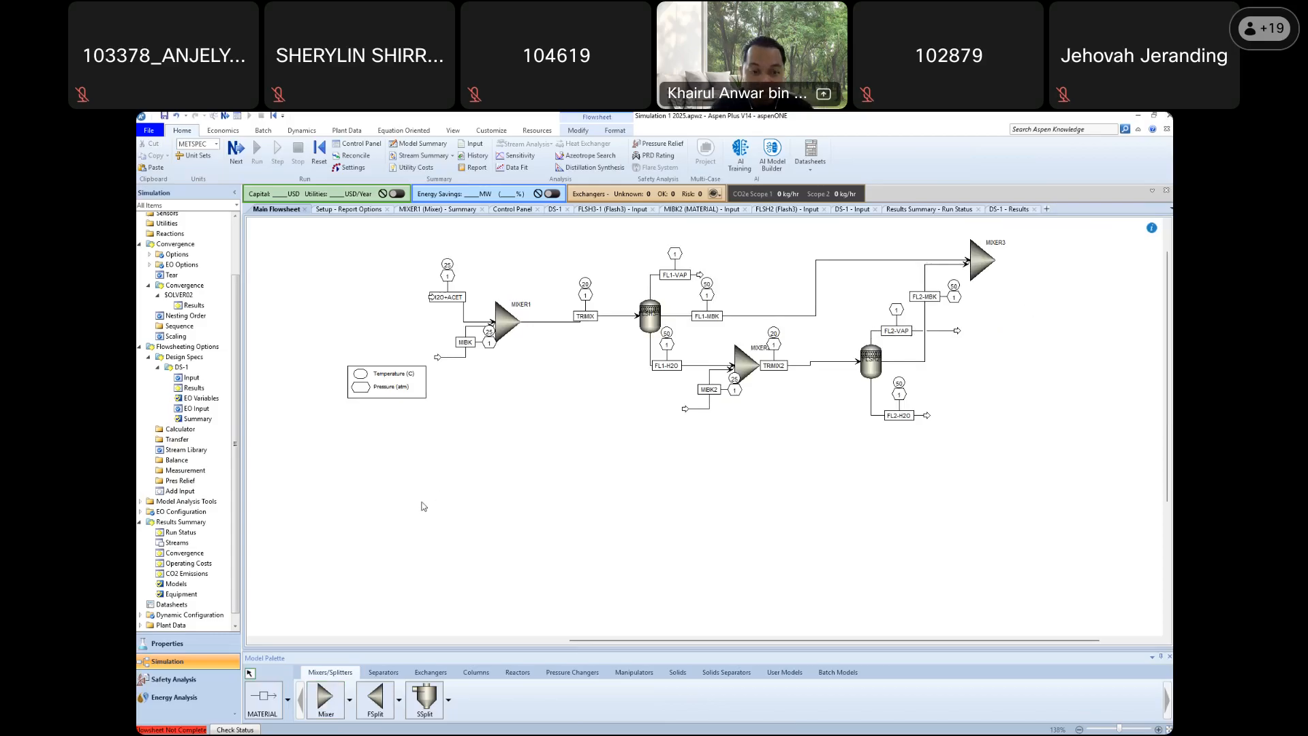
# Draw an outlet material stream from MIXER3, name it TRIMIX3, and leave stream drawing
pyautogui.click(270, 706)
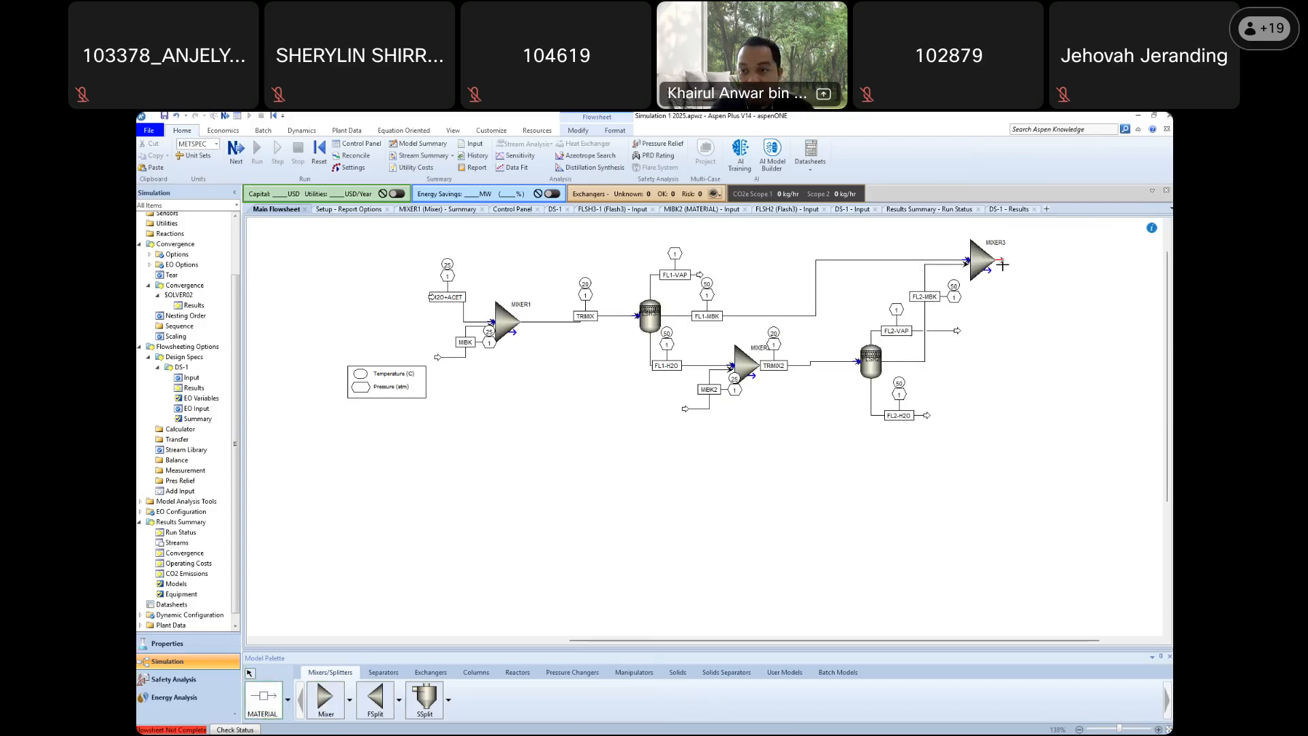
pyautogui.click(1077, 267)
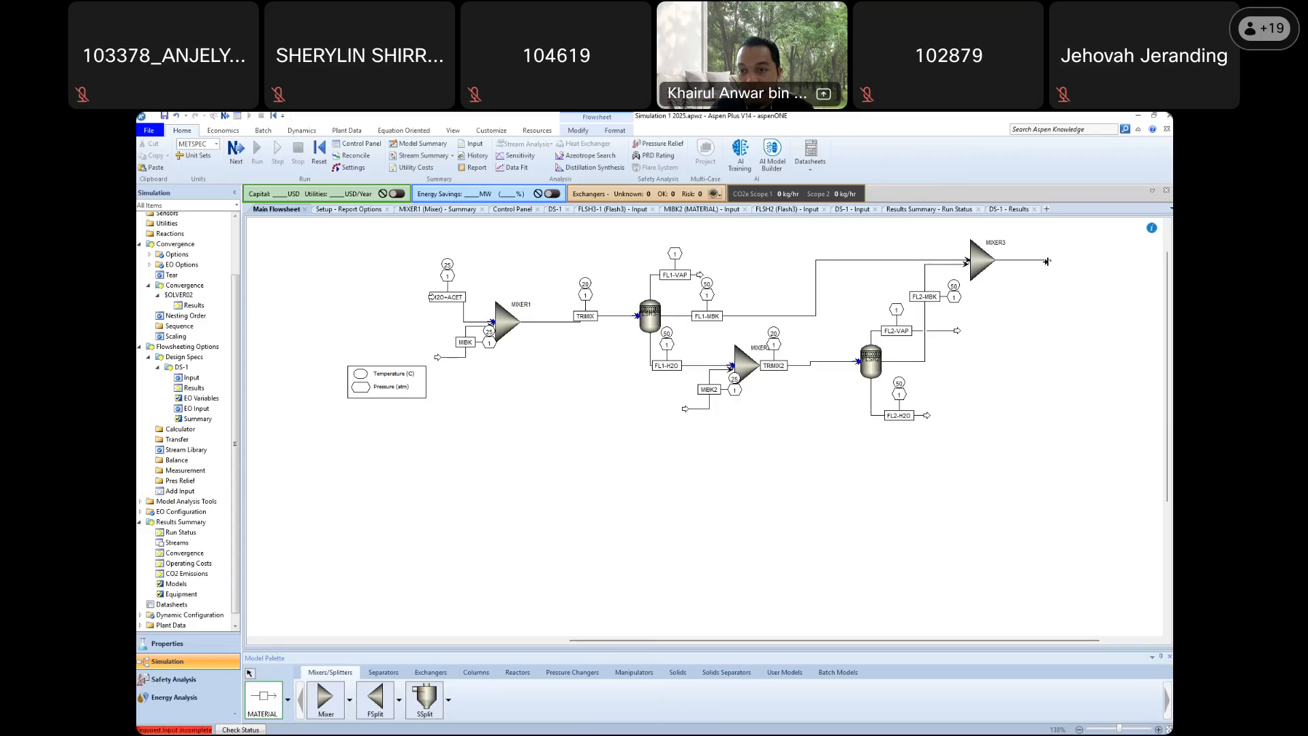
pyautogui.click(1036, 261)
pyautogui.write('TRIMIX')
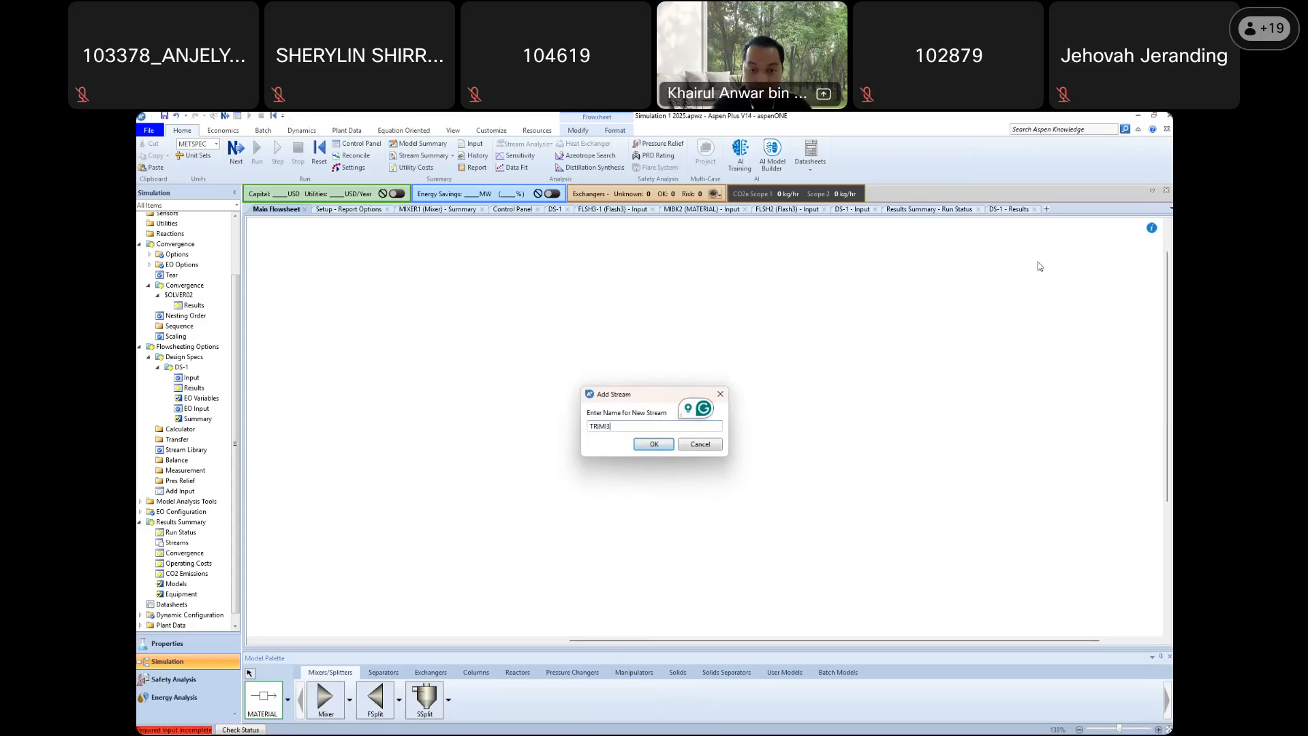
pyautogui.write('X')
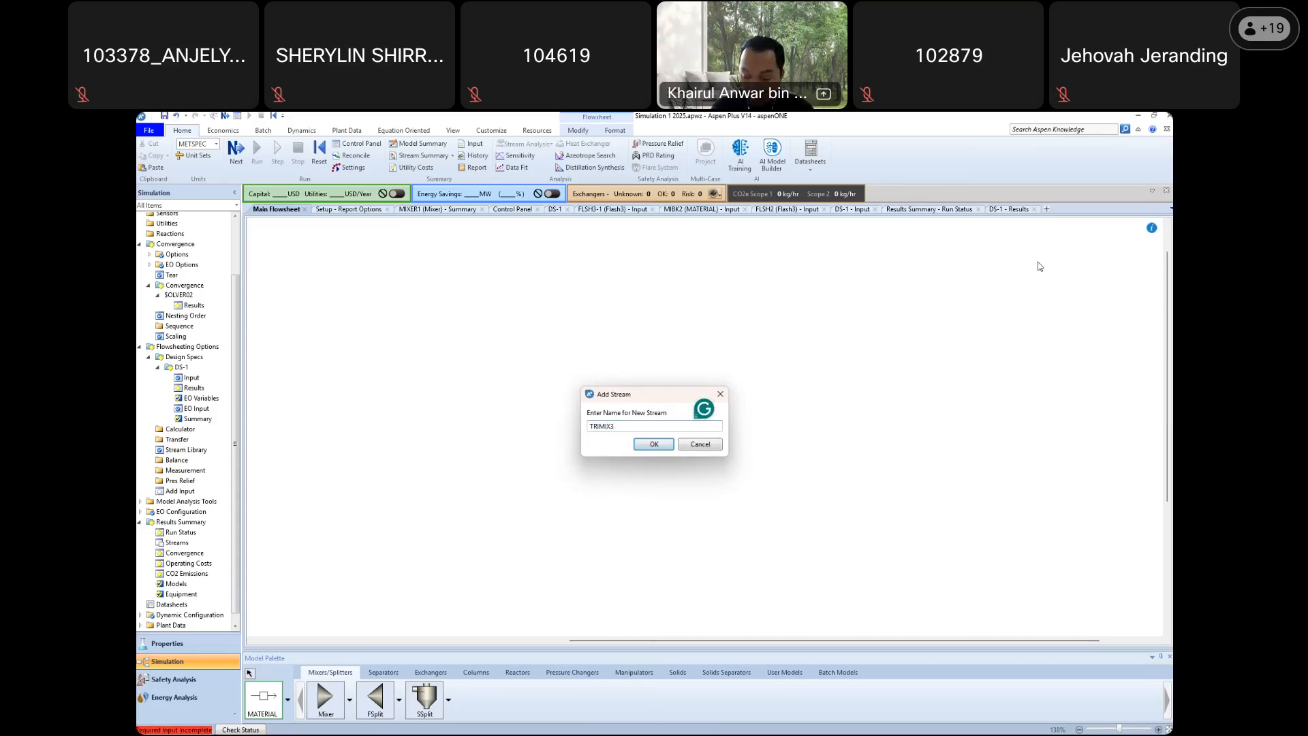
pyautogui.press('Return')
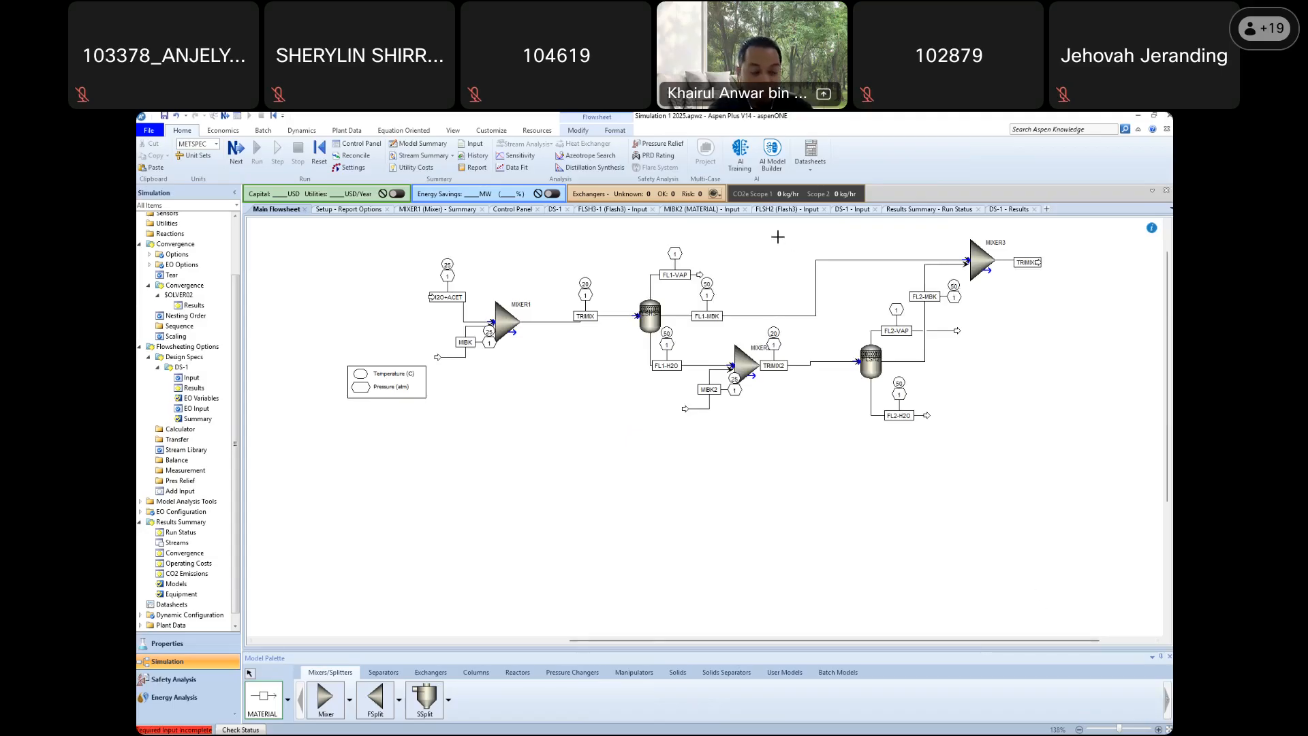
pyautogui.moveTo(762, 235); pyautogui.dragTo(1105, 426)
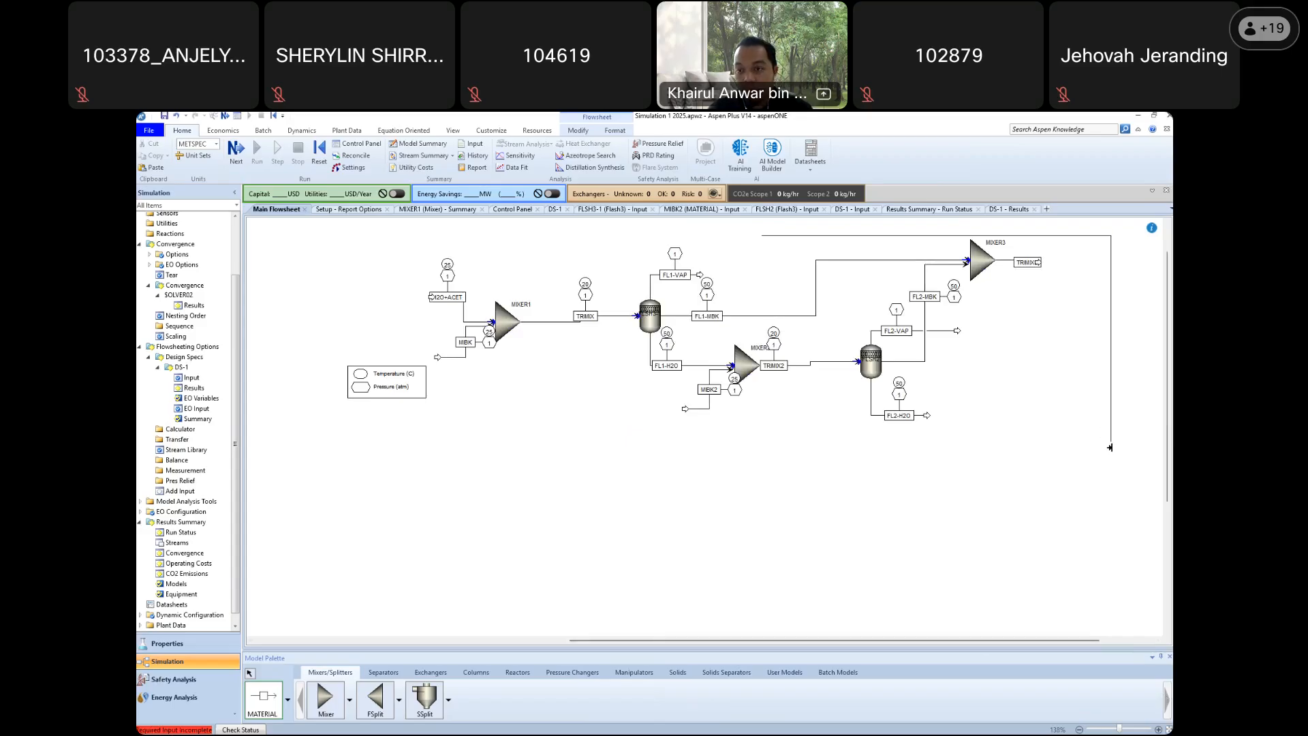
pyautogui.press('Escape')
# Reinitialize the whole simulation and run it with MIXER3 included
pyautogui.moveTo(773, 232); pyautogui.dragTo(1074, 478)
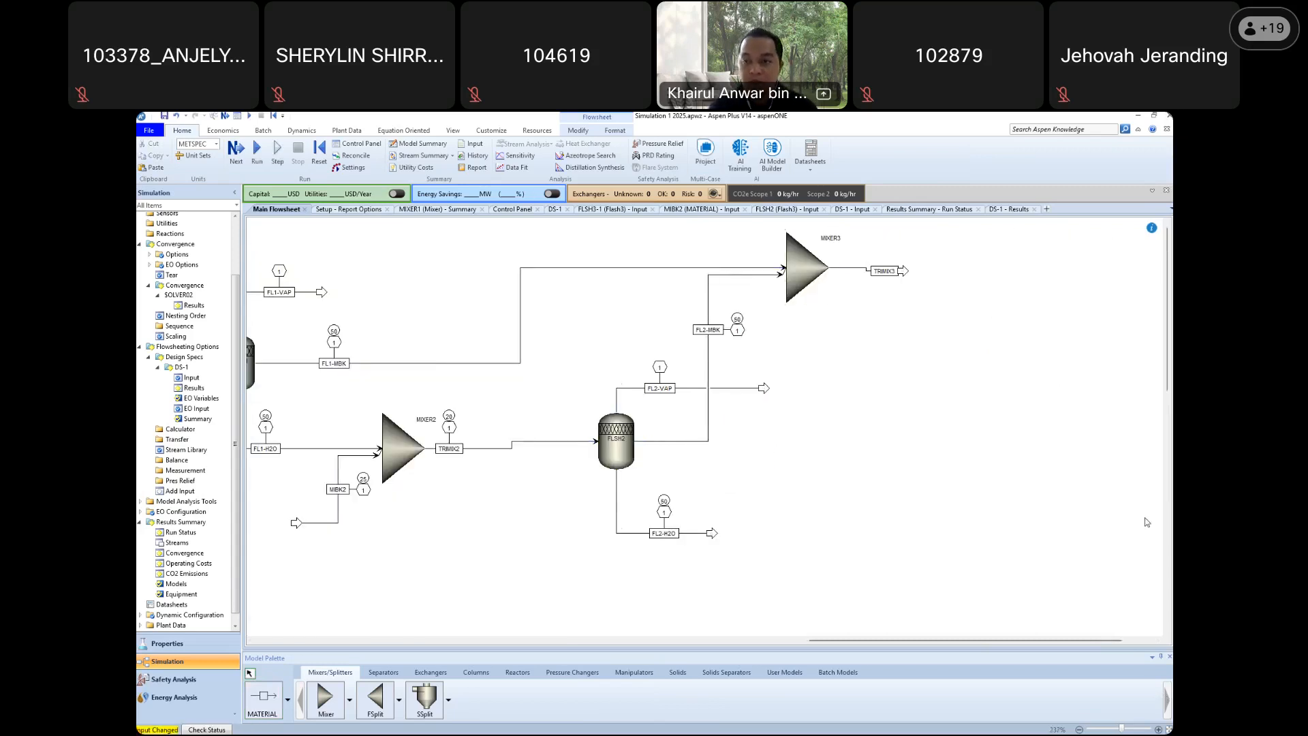
pyautogui.scroll(-4, 1090, 443)
pyautogui.scroll(-1, 1085, 438)
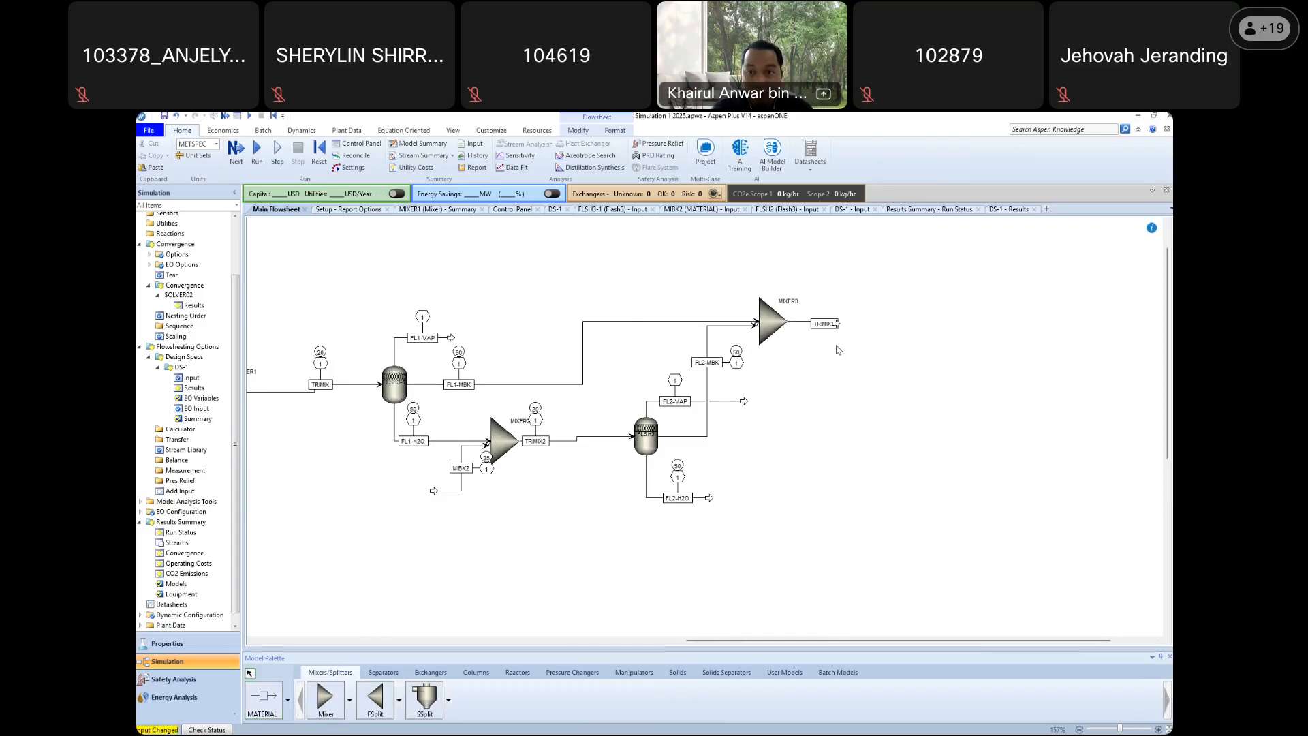
pyautogui.click(319, 161)
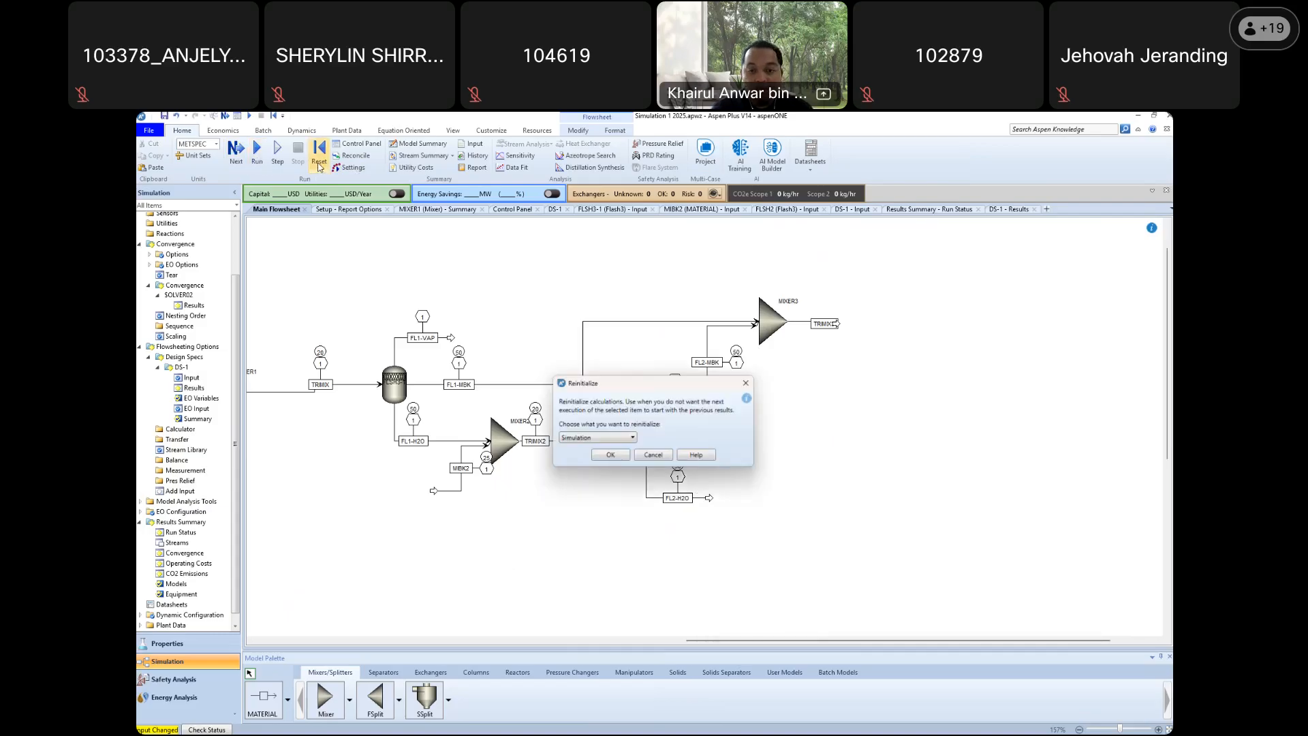
pyautogui.press('Return')
pyautogui.click(719, 442)
pyautogui.click(255, 156)
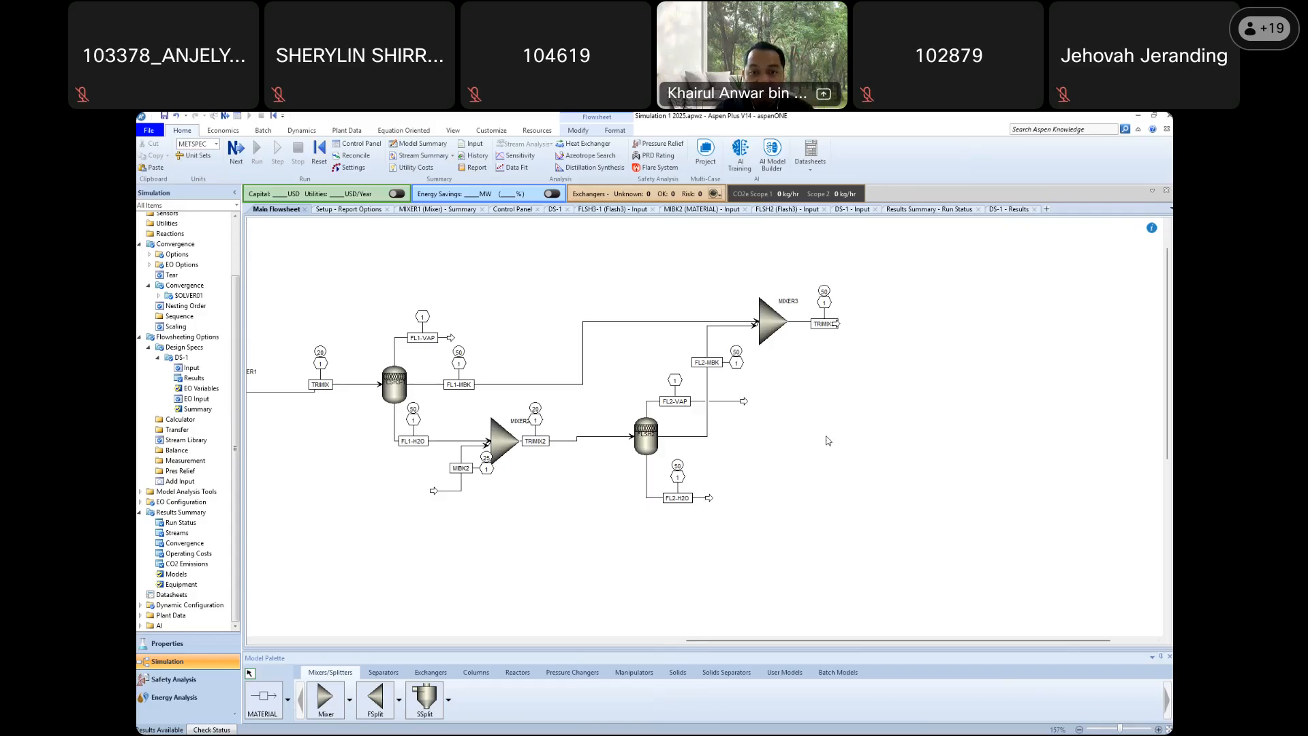
# Open the stream results summary and show FL1-H2O and FL2-H2O in the first two stream columns
pyautogui.doubleClick(178, 534)
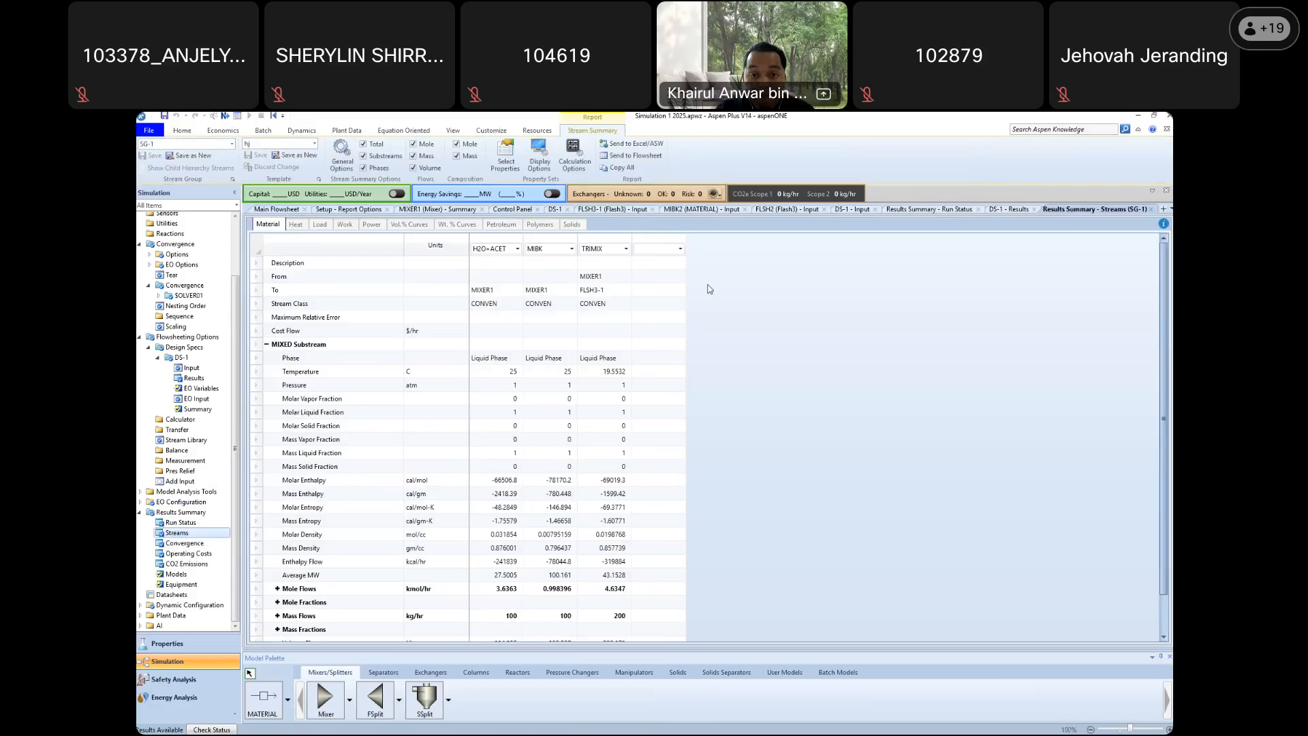
pyautogui.click(517, 250)
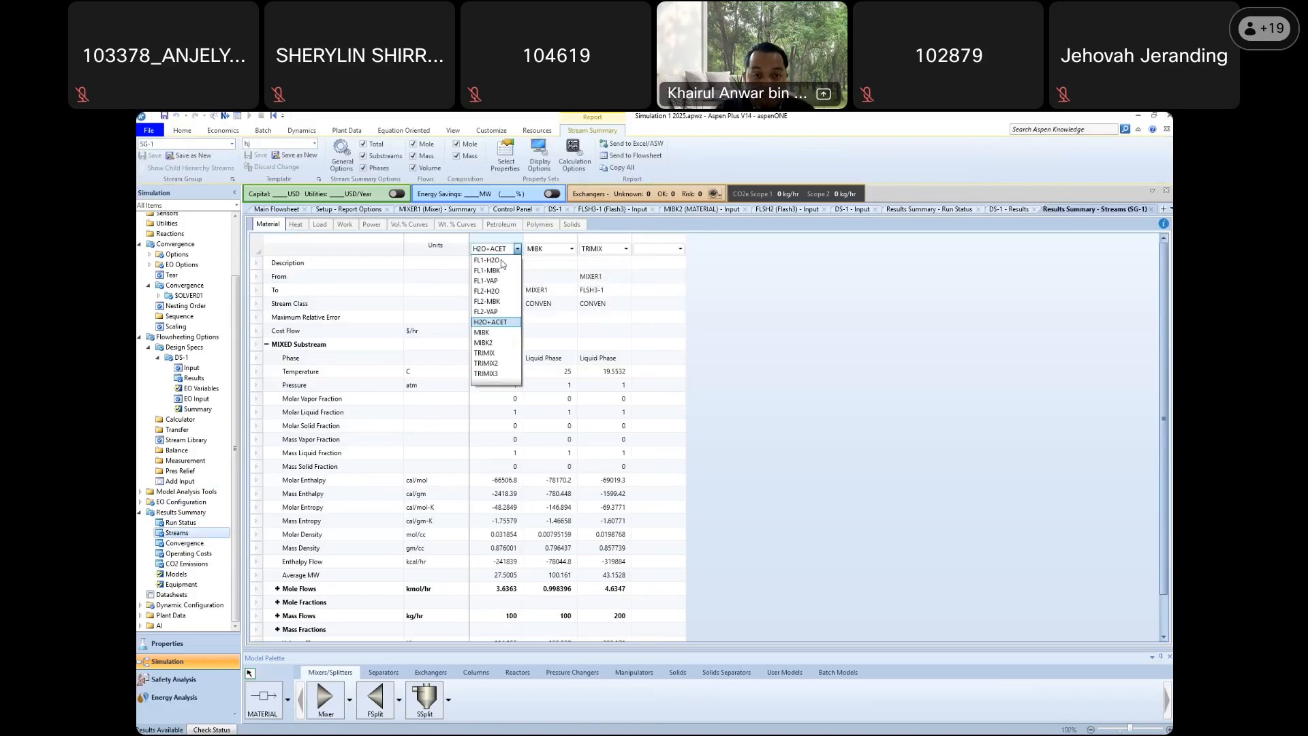
pyautogui.click(496, 322)
pyautogui.click(573, 250)
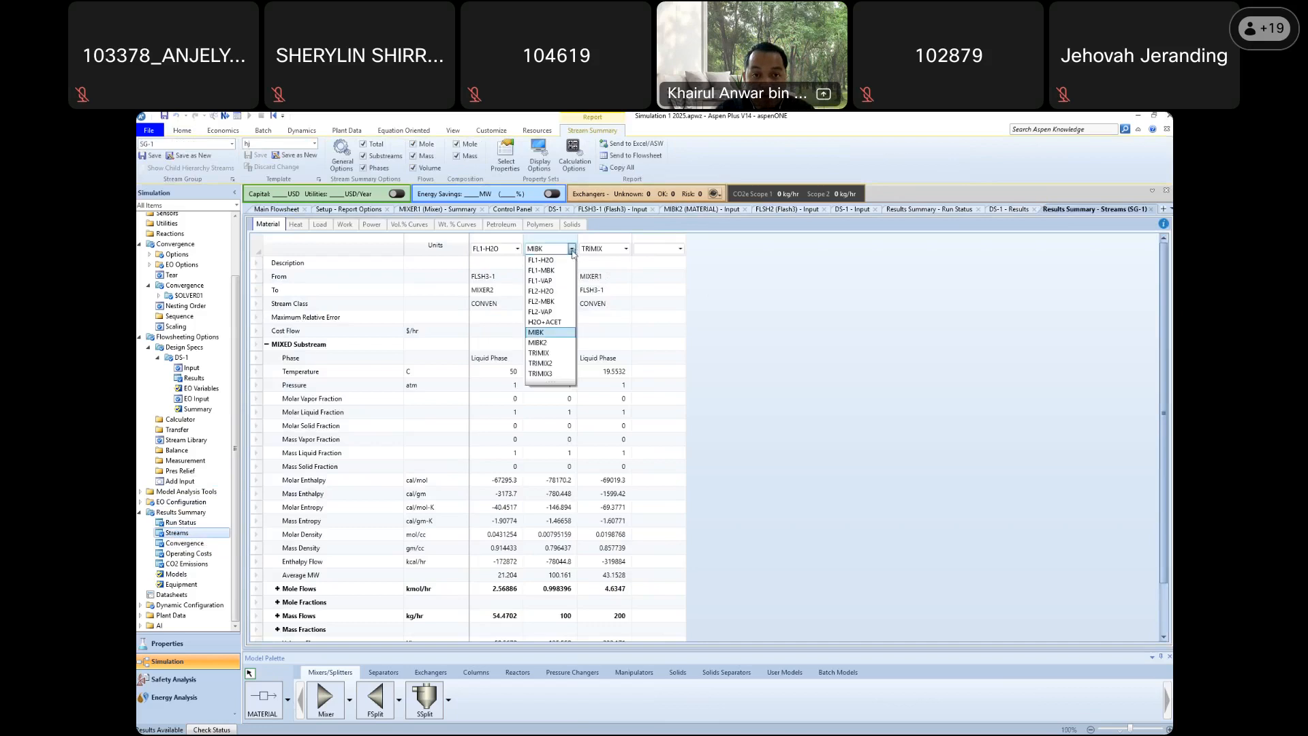
pyautogui.click(553, 265)
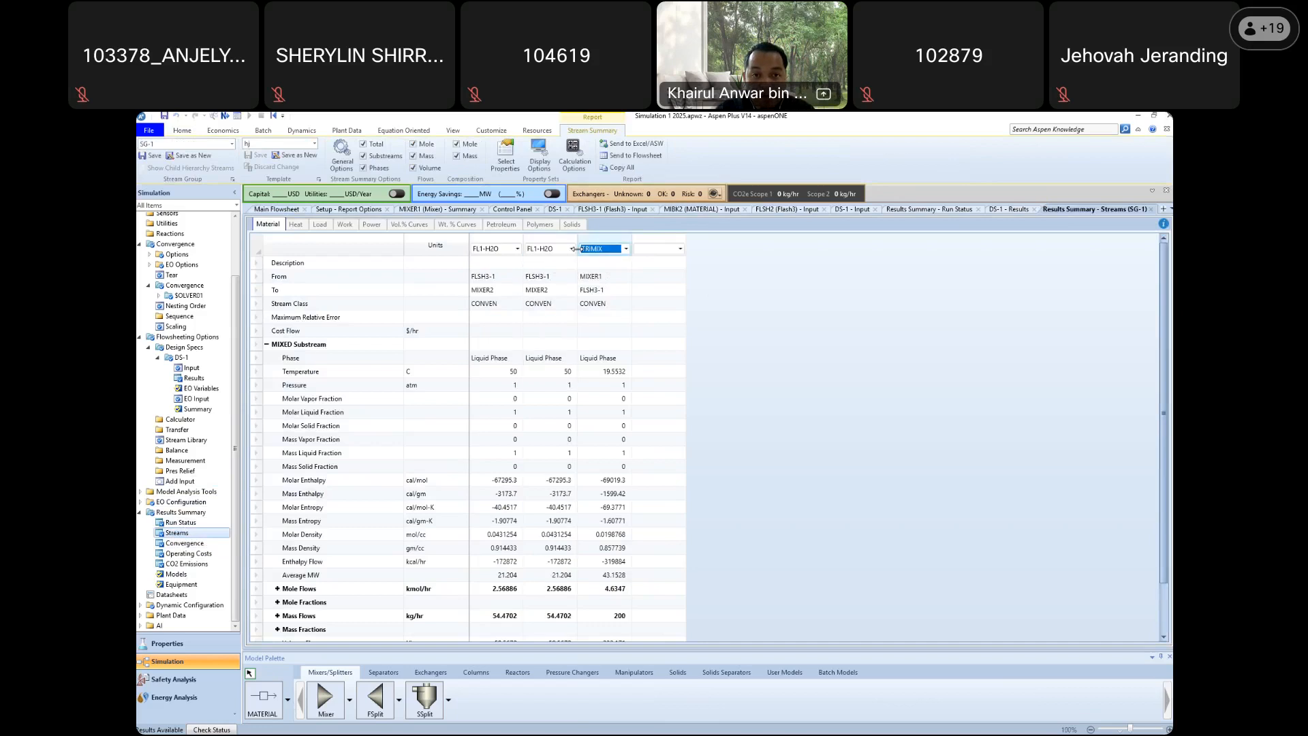
pyautogui.click(572, 249)
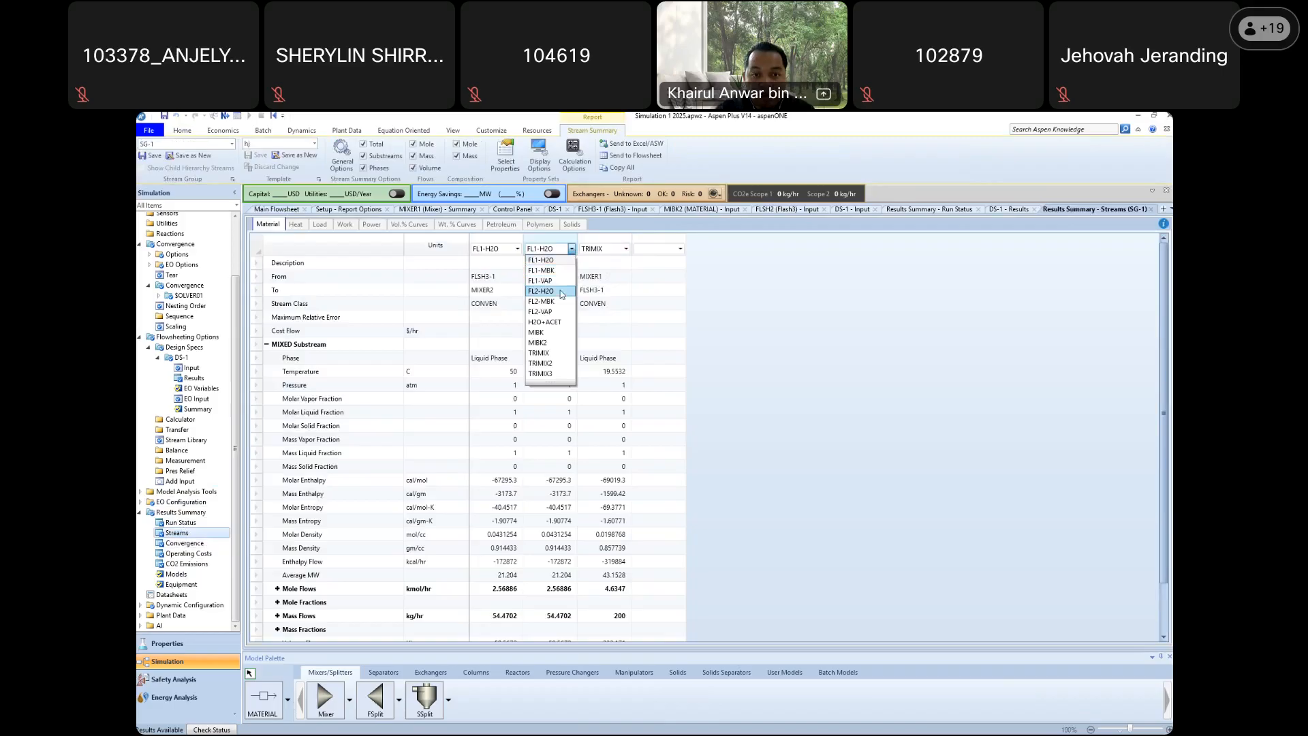
pyautogui.click(562, 292)
# Examine the component mass flows, then compare the water mass fractions of FL1-H2O and FL2-H2O
pyautogui.scroll(-2, 293, 552)
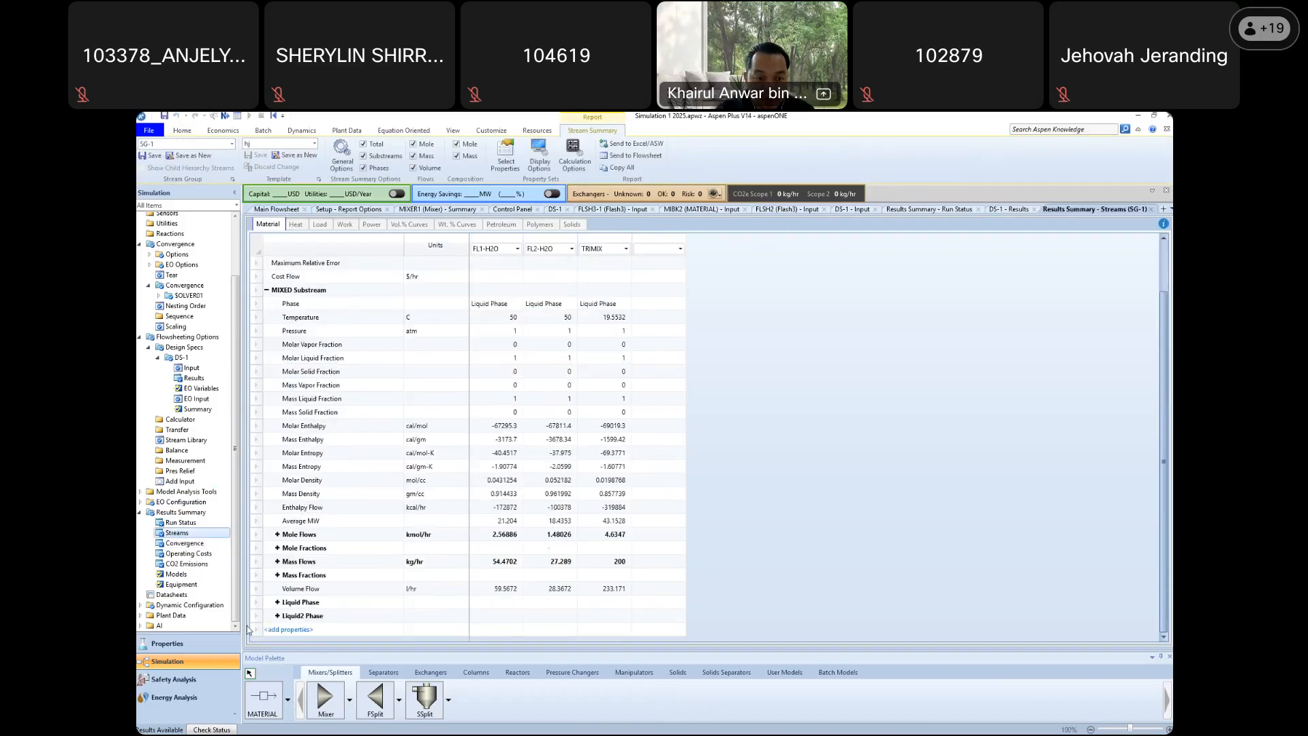
pyautogui.click(277, 562)
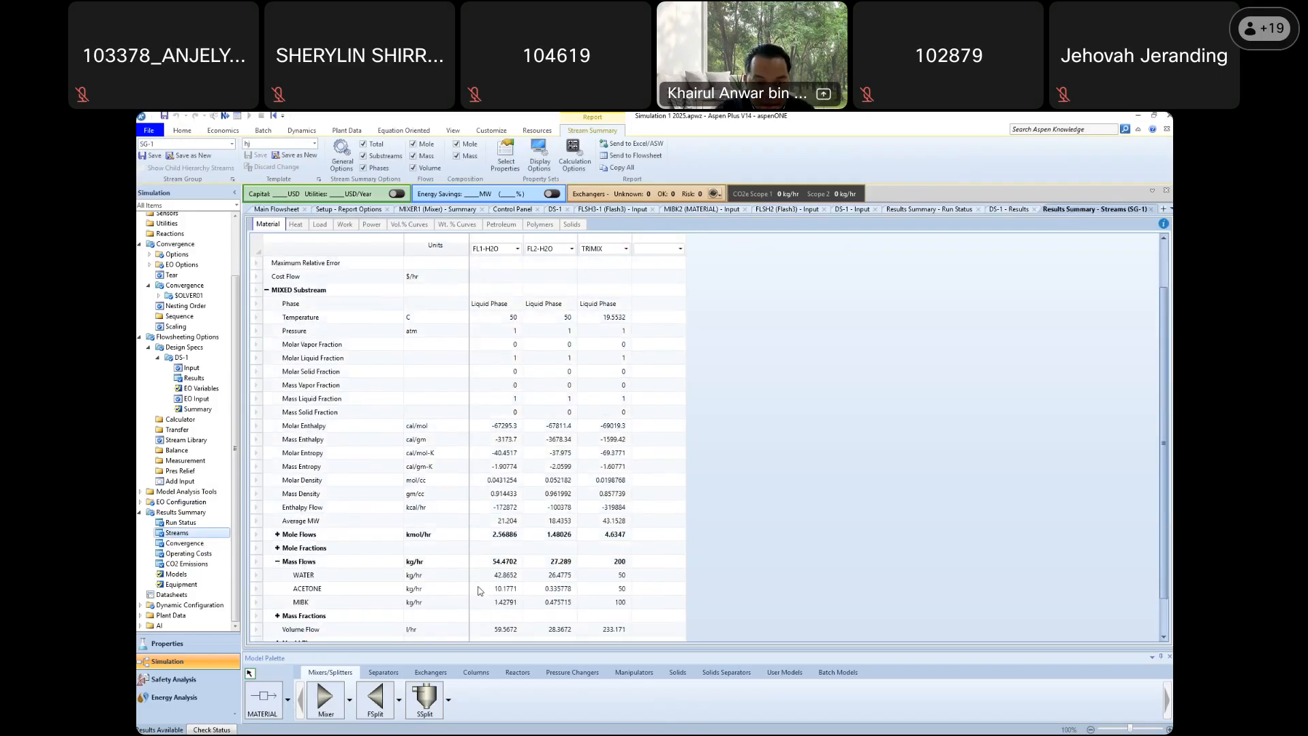
pyautogui.click(278, 562)
pyautogui.click(278, 575)
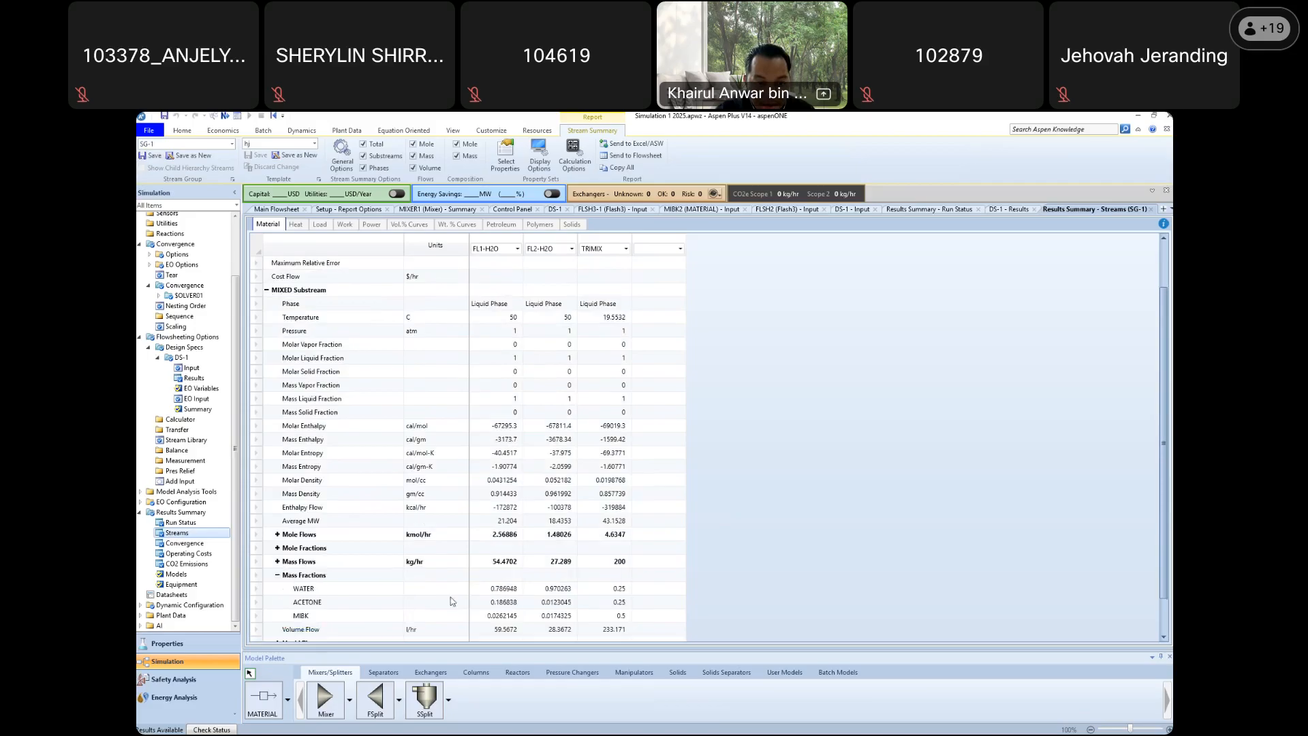
pyautogui.click(503, 592)
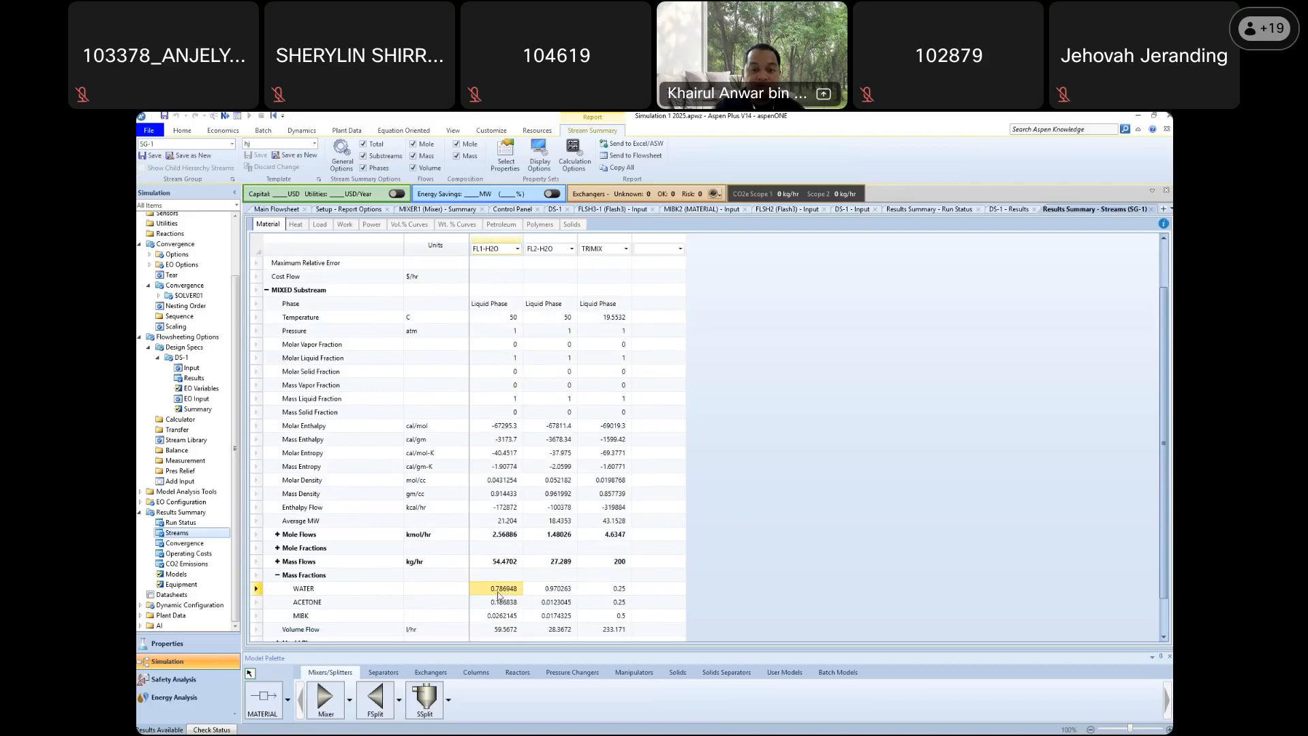
pyautogui.click(556, 590)
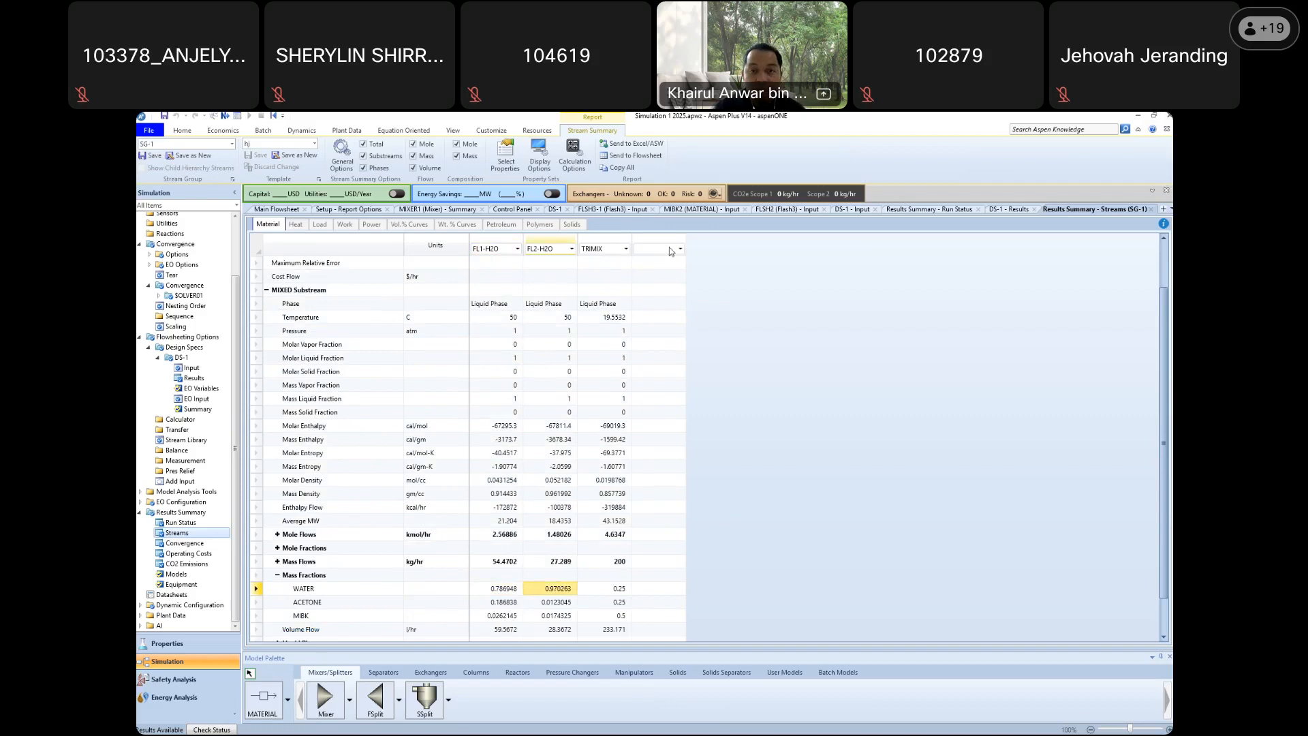
# Show the TRIMIX3 results in the first stream column, and return to the main flowsheet
pyautogui.click(519, 253)
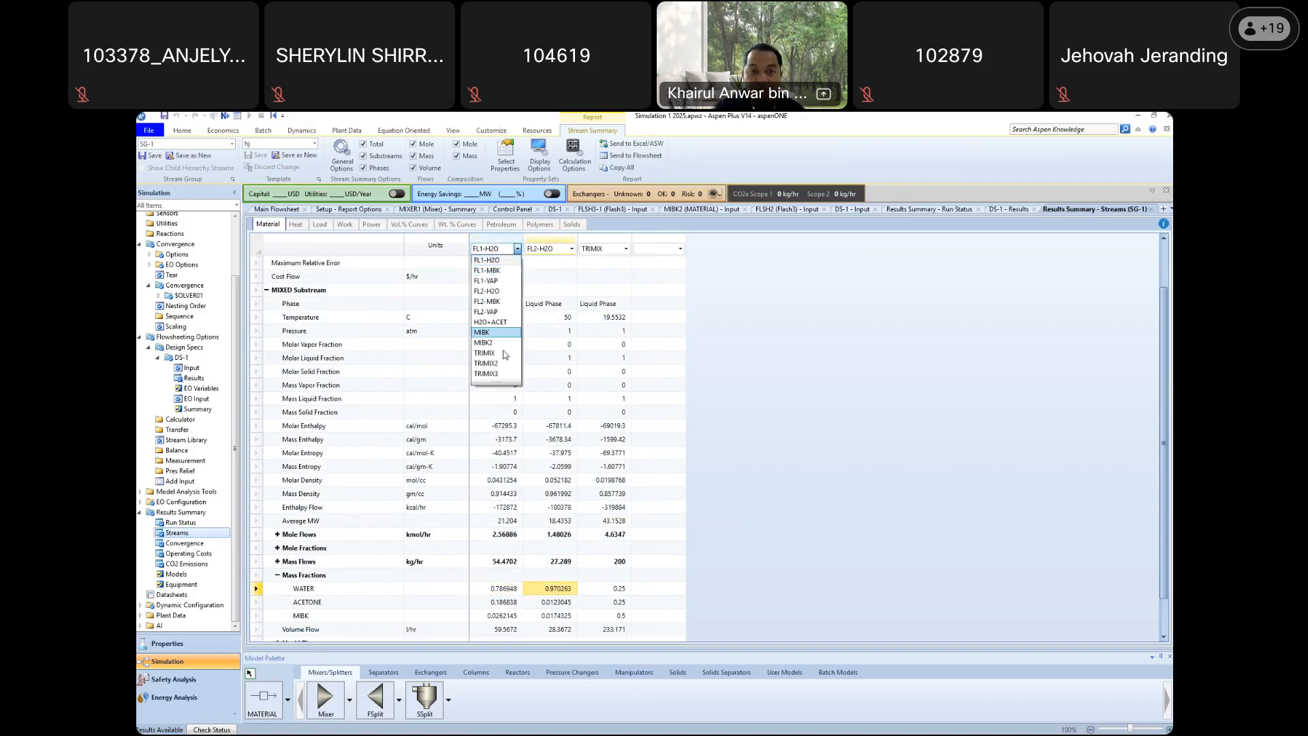
pyautogui.click(500, 376)
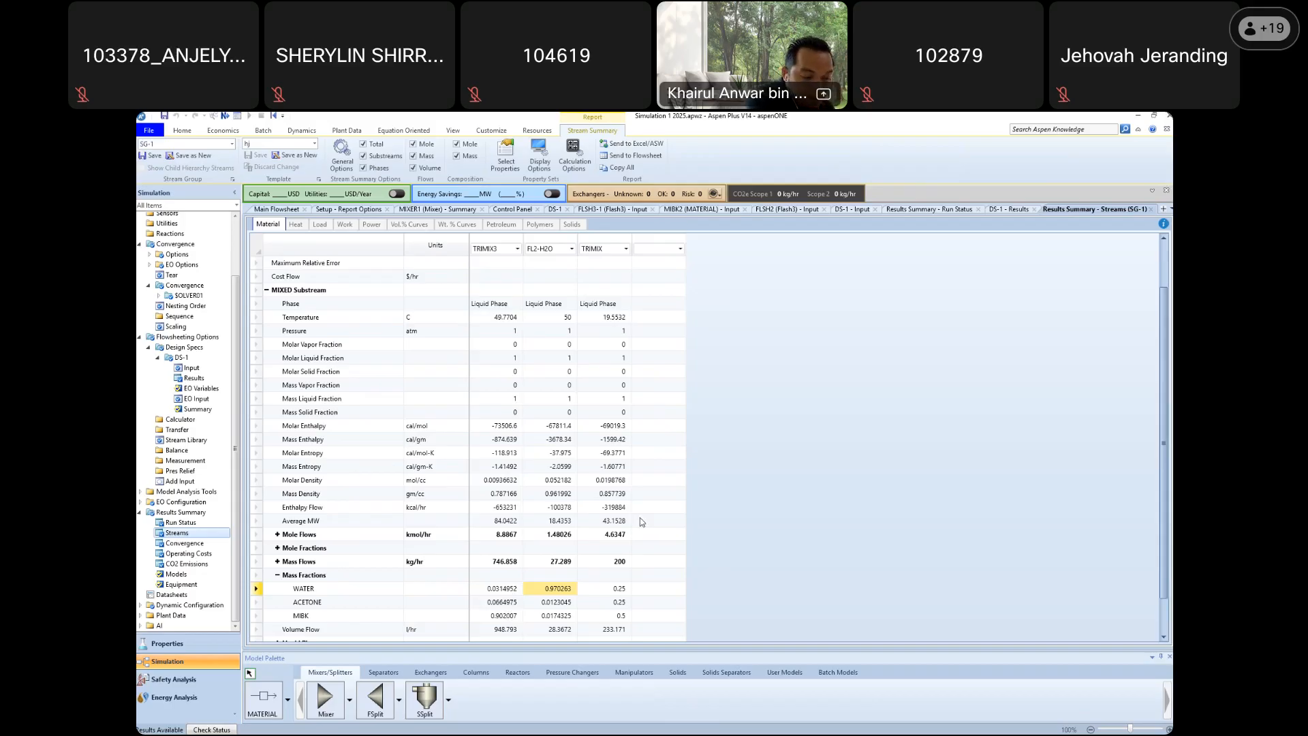
pyautogui.click(276, 209)
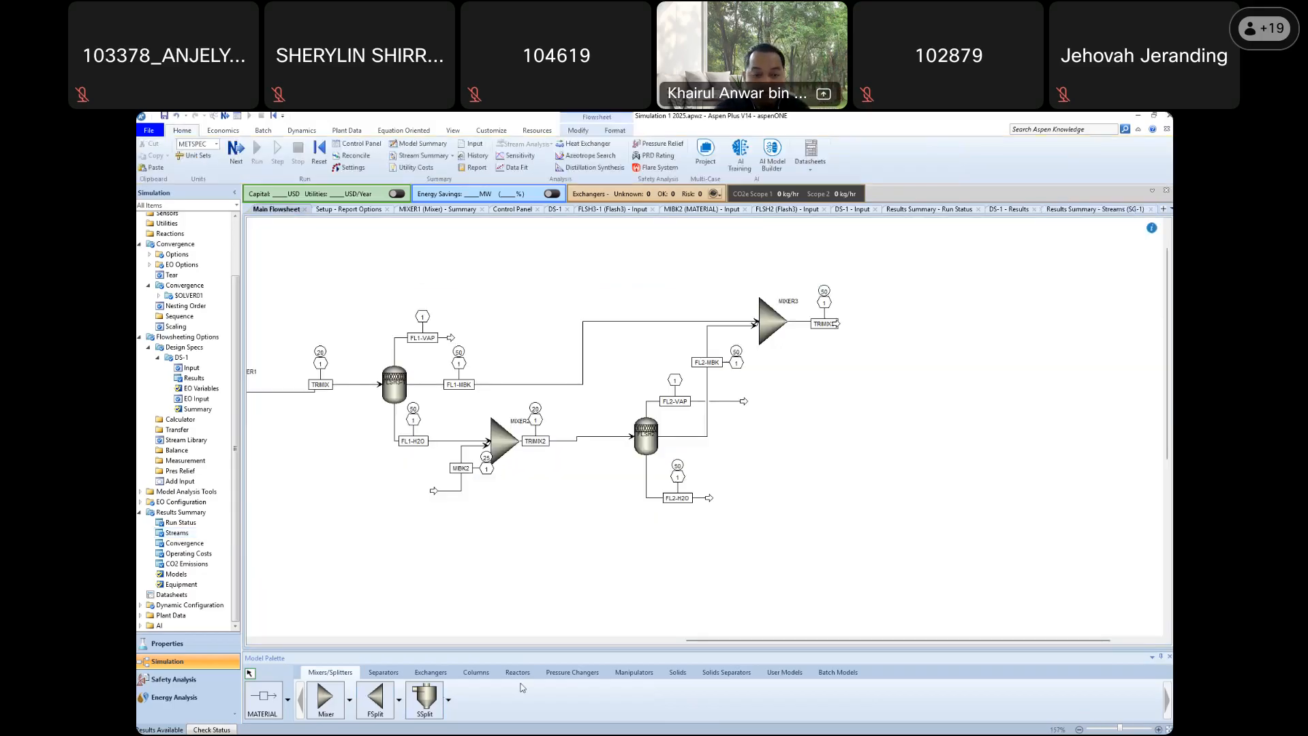
# Place a DSTWU column beside MIXER3's outlet on the flowsheet and name it DSTWU1
pyautogui.click(494, 674)
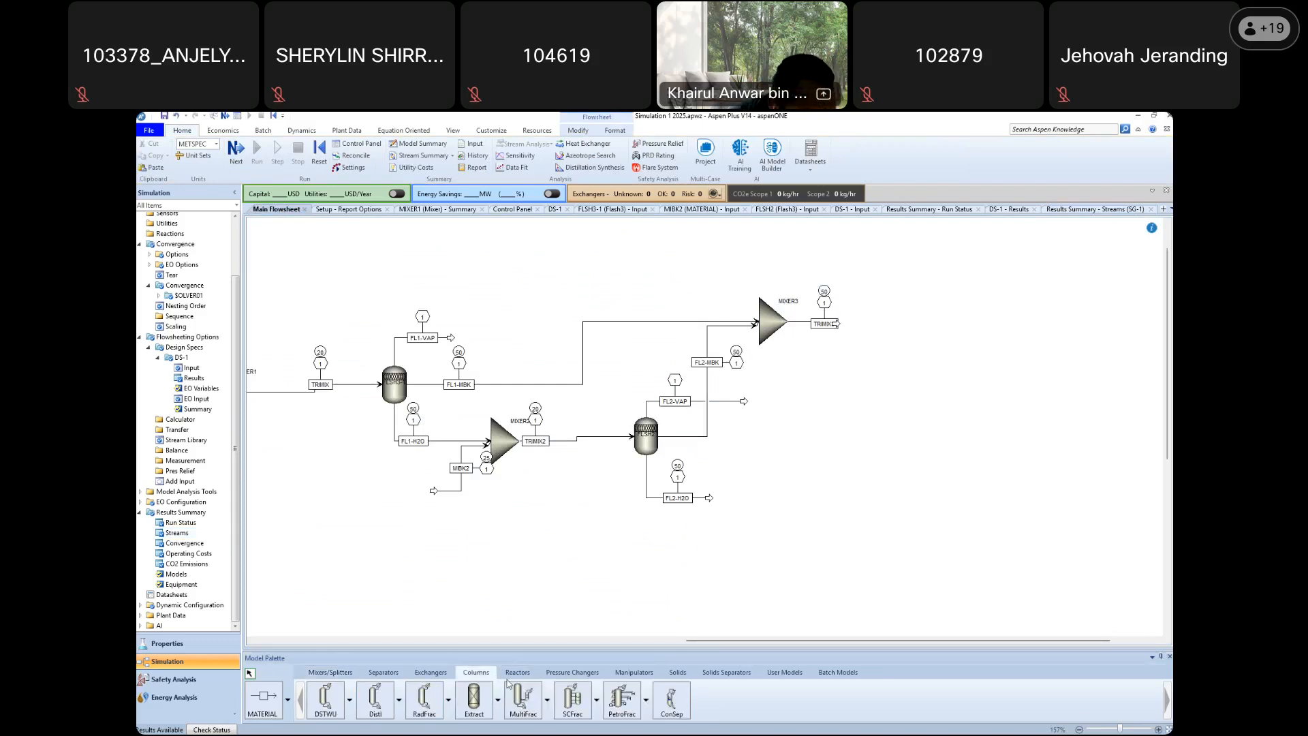
pyautogui.click(325, 699)
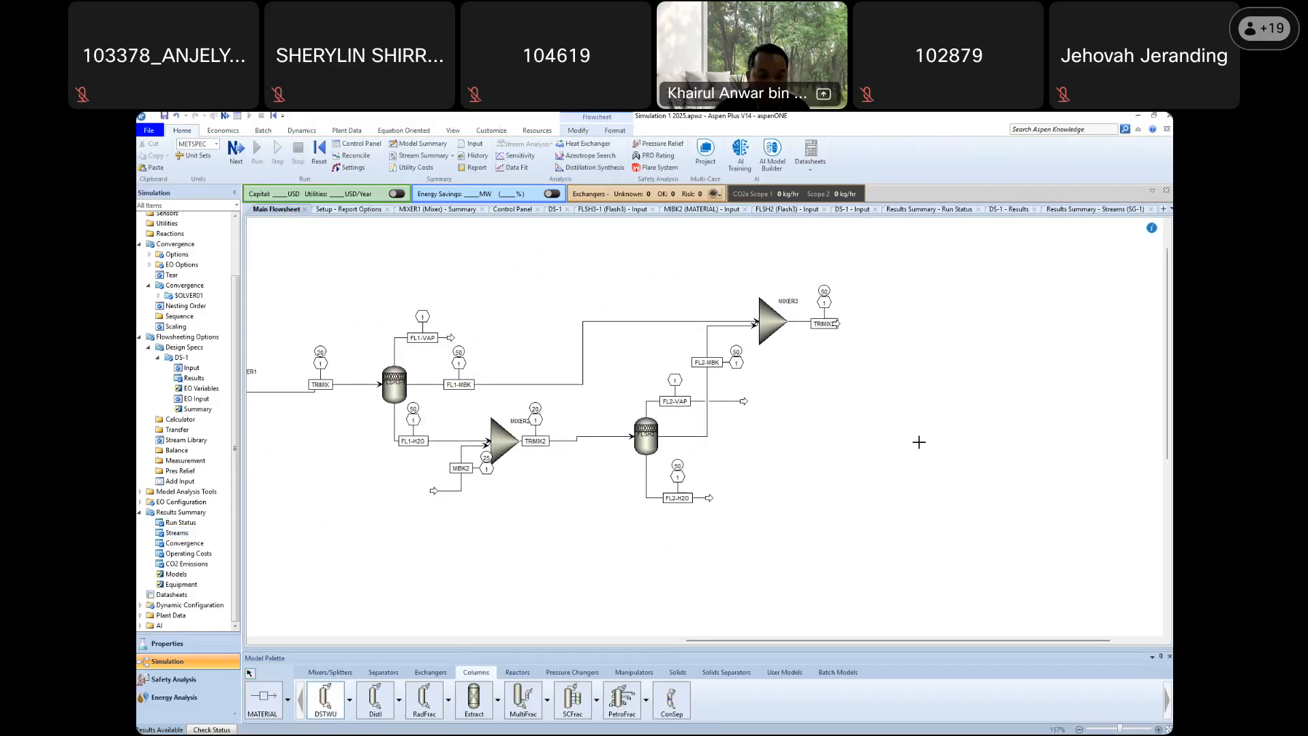
pyautogui.click(902, 317)
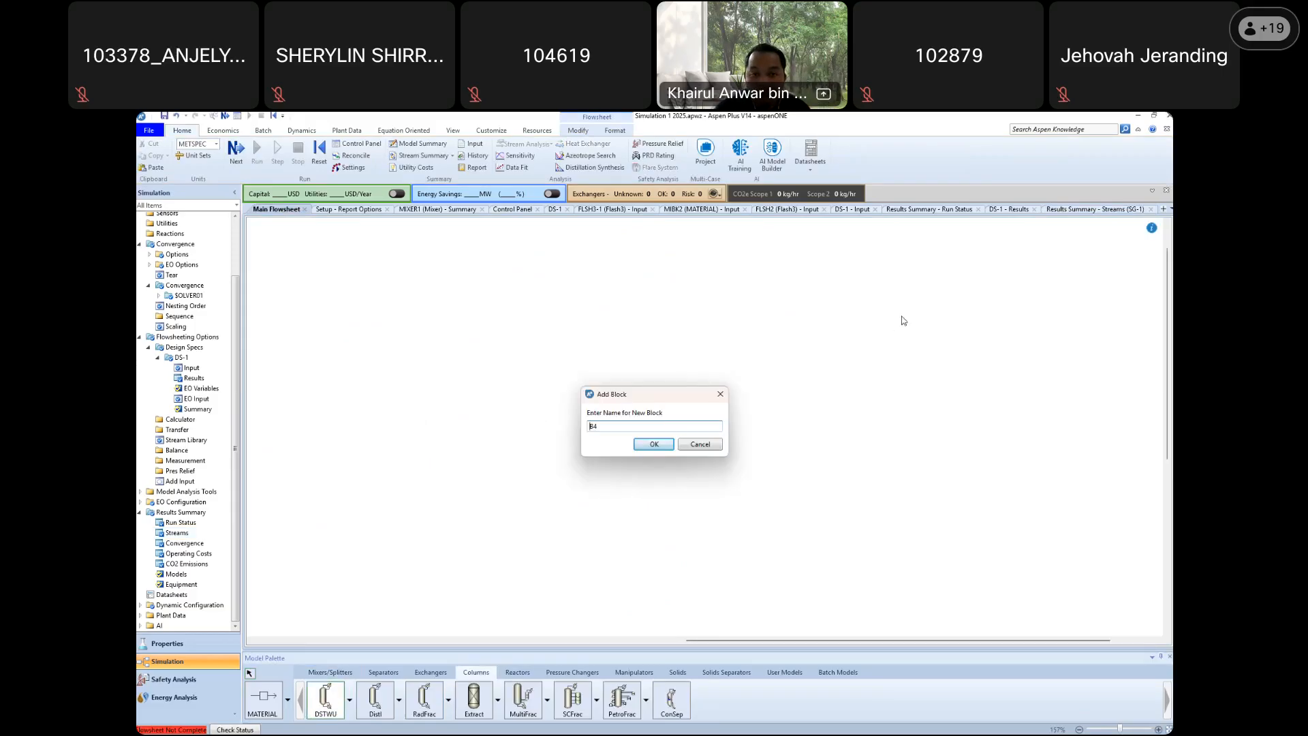
pyautogui.write('DSTWU1')
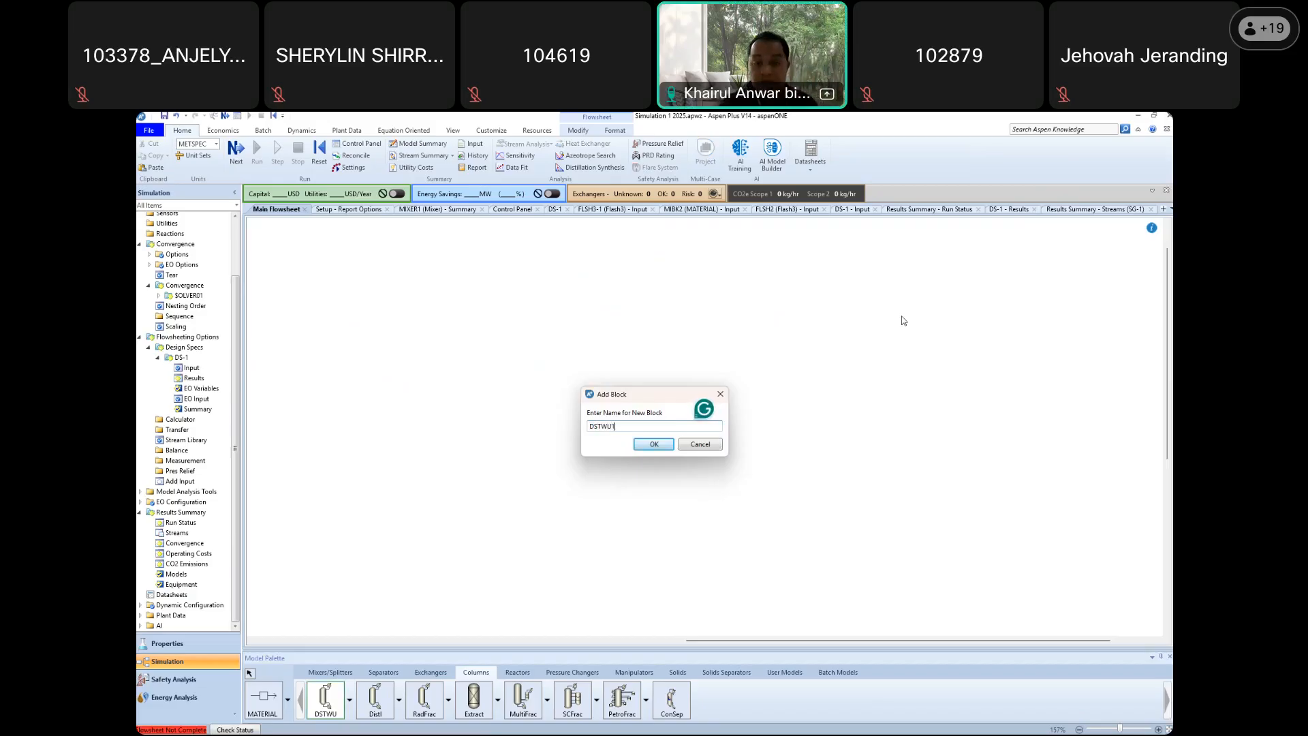
pyautogui.press('Return')
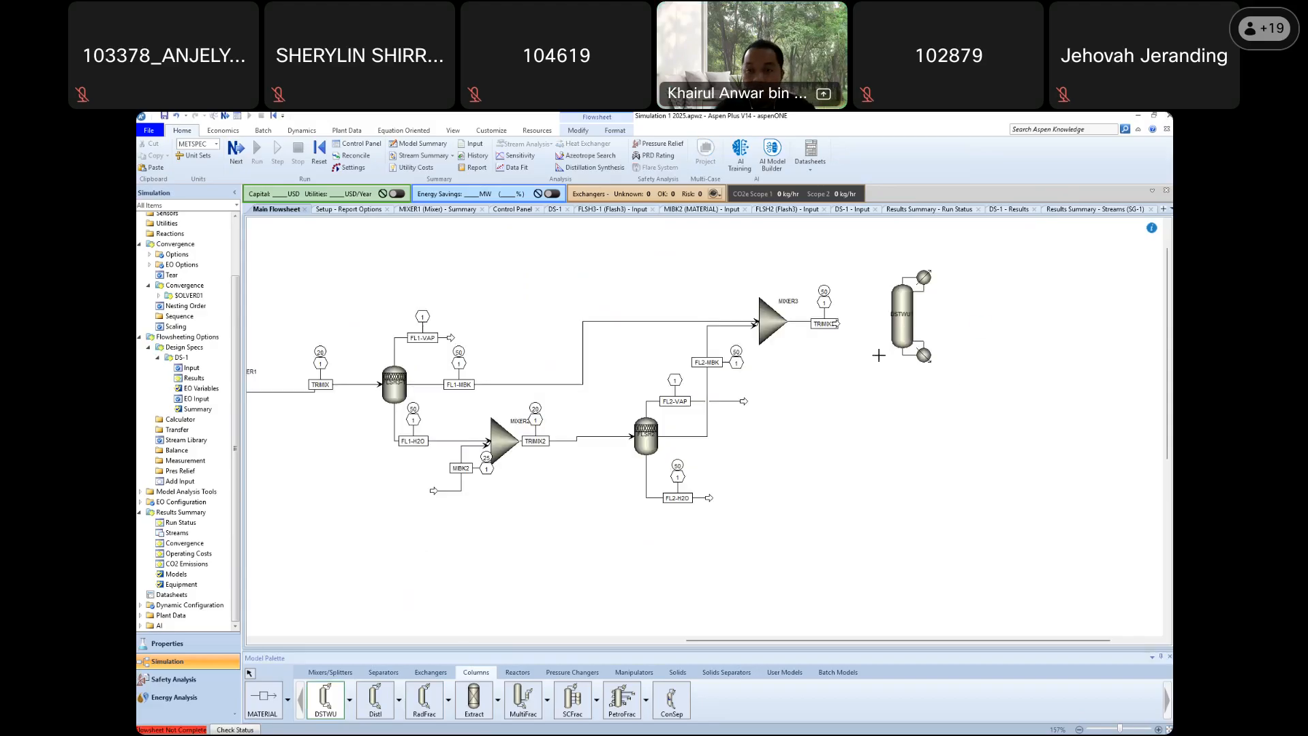
# Reconnect the destination of stream TRIMIX3 to the feed port of the DSTWU1 column
pyautogui.rightClick(836, 322)
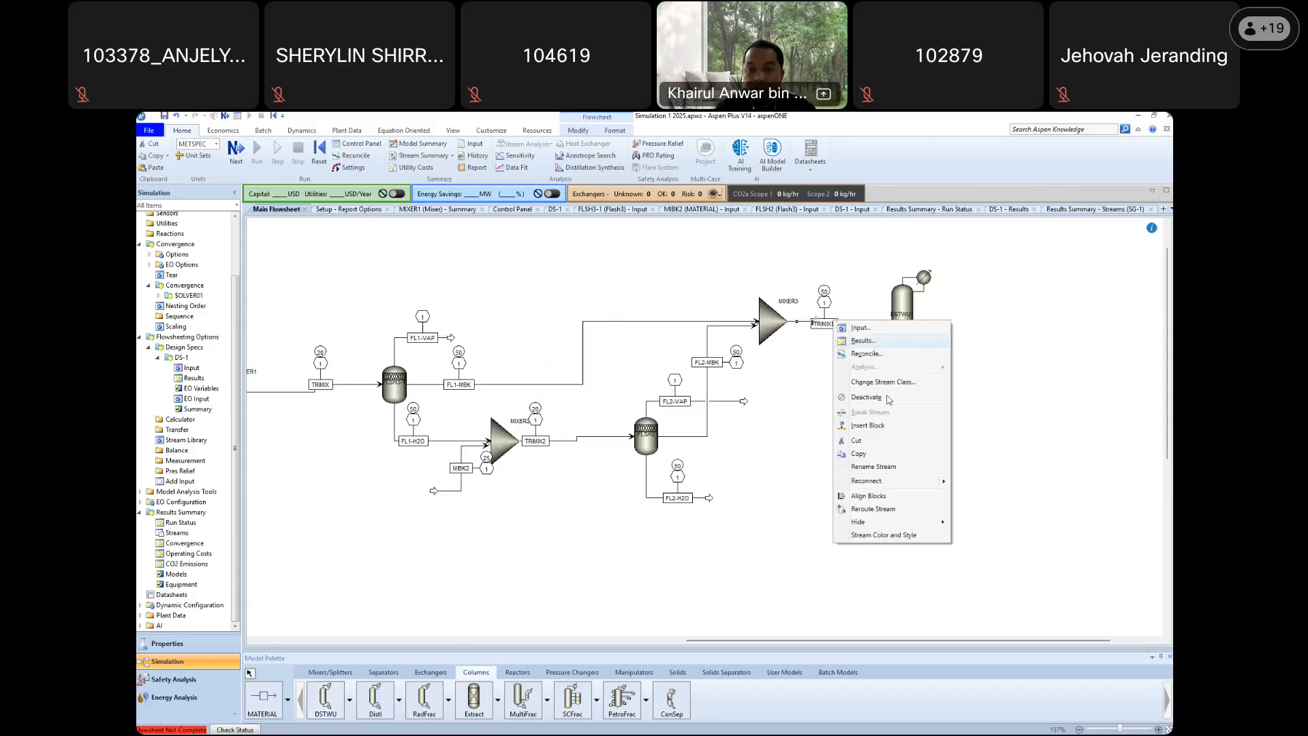
pyautogui.click(982, 482)
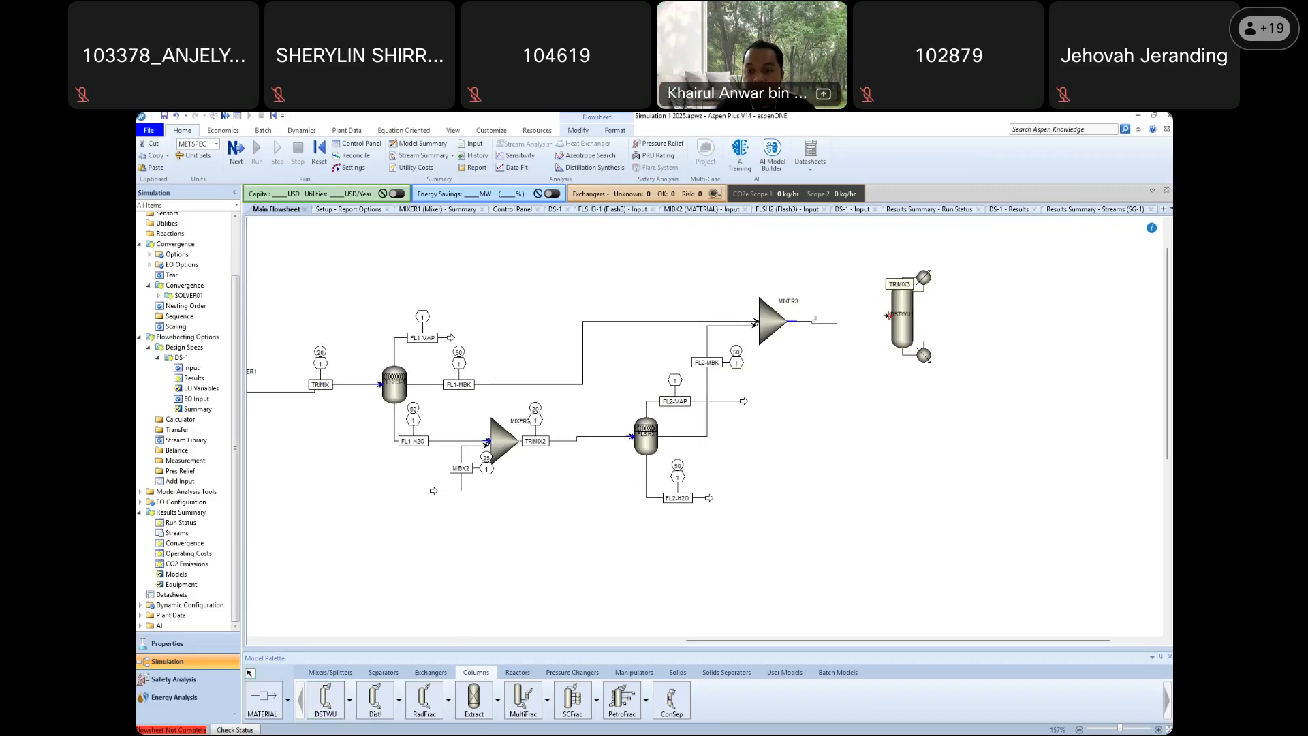
pyautogui.click(912, 303)
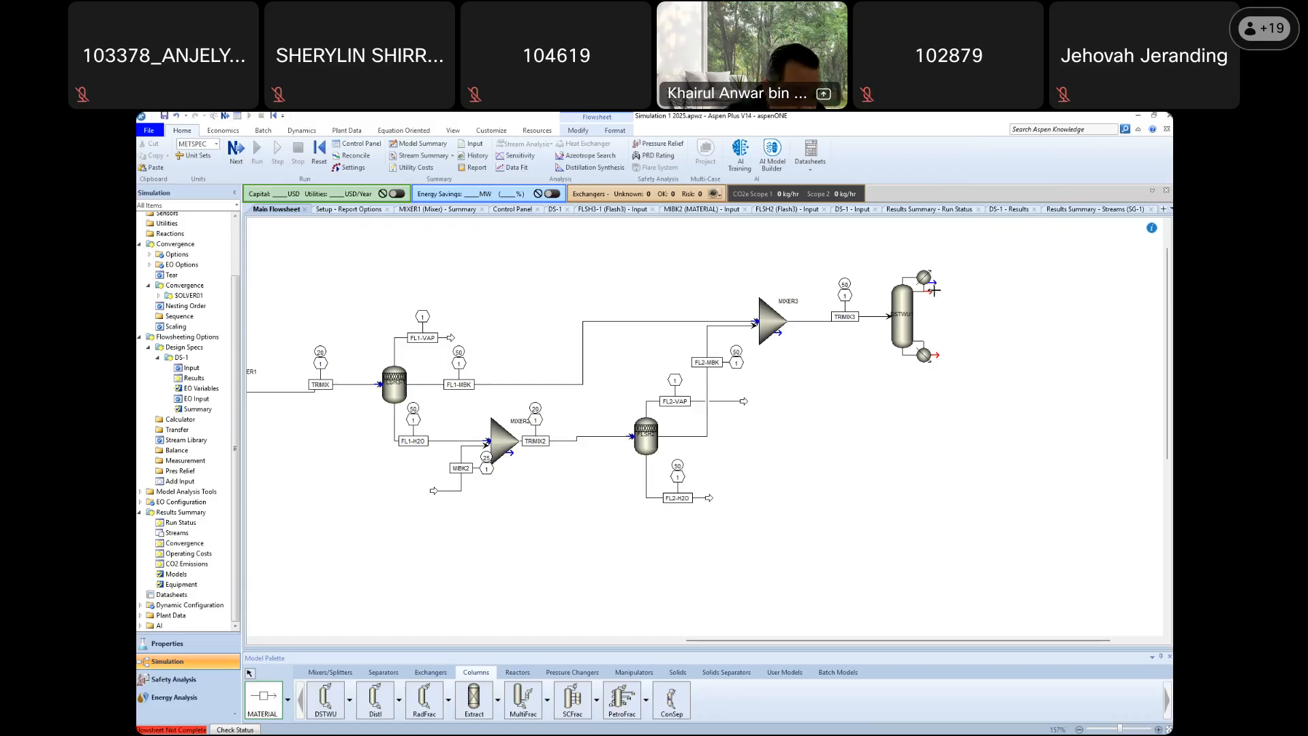
# Add a material stream named DSTWTOP beside the distillate outlet of DSTWU1
pyautogui.click(934, 291)
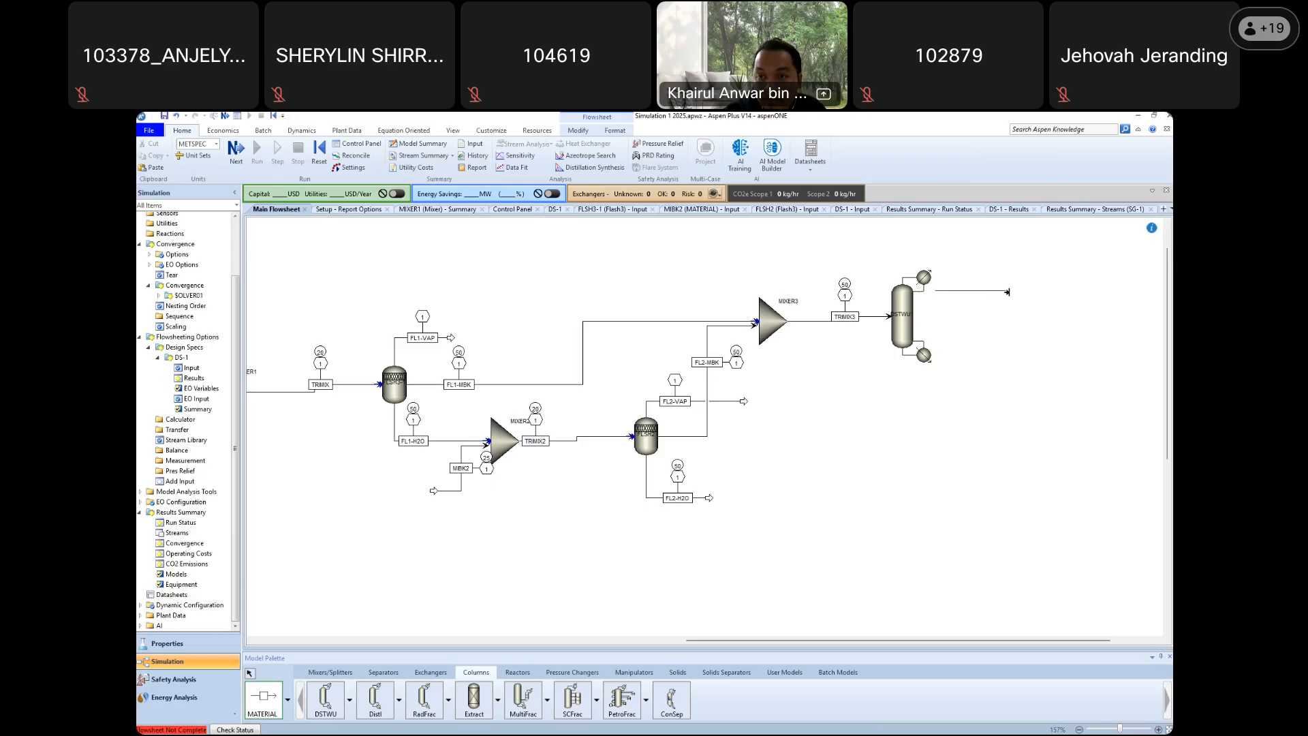
pyautogui.click(1008, 292)
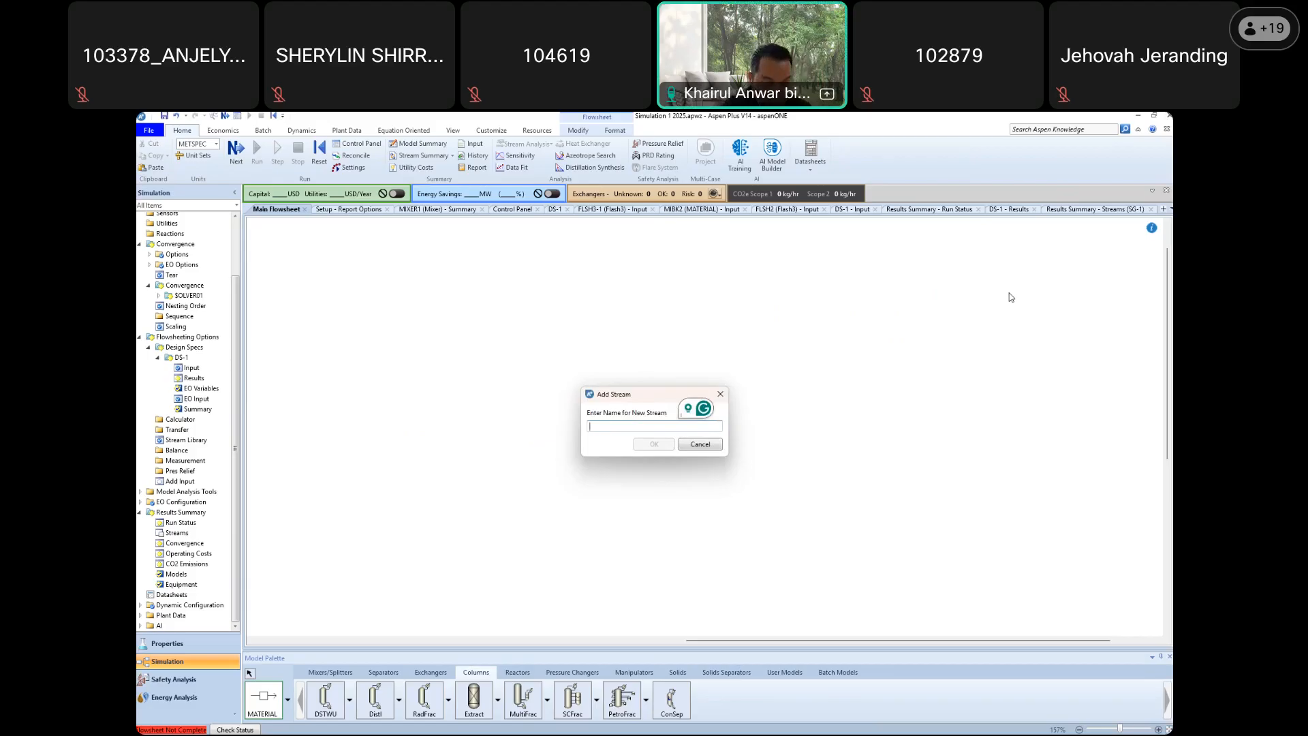
pyautogui.write('DSTW')
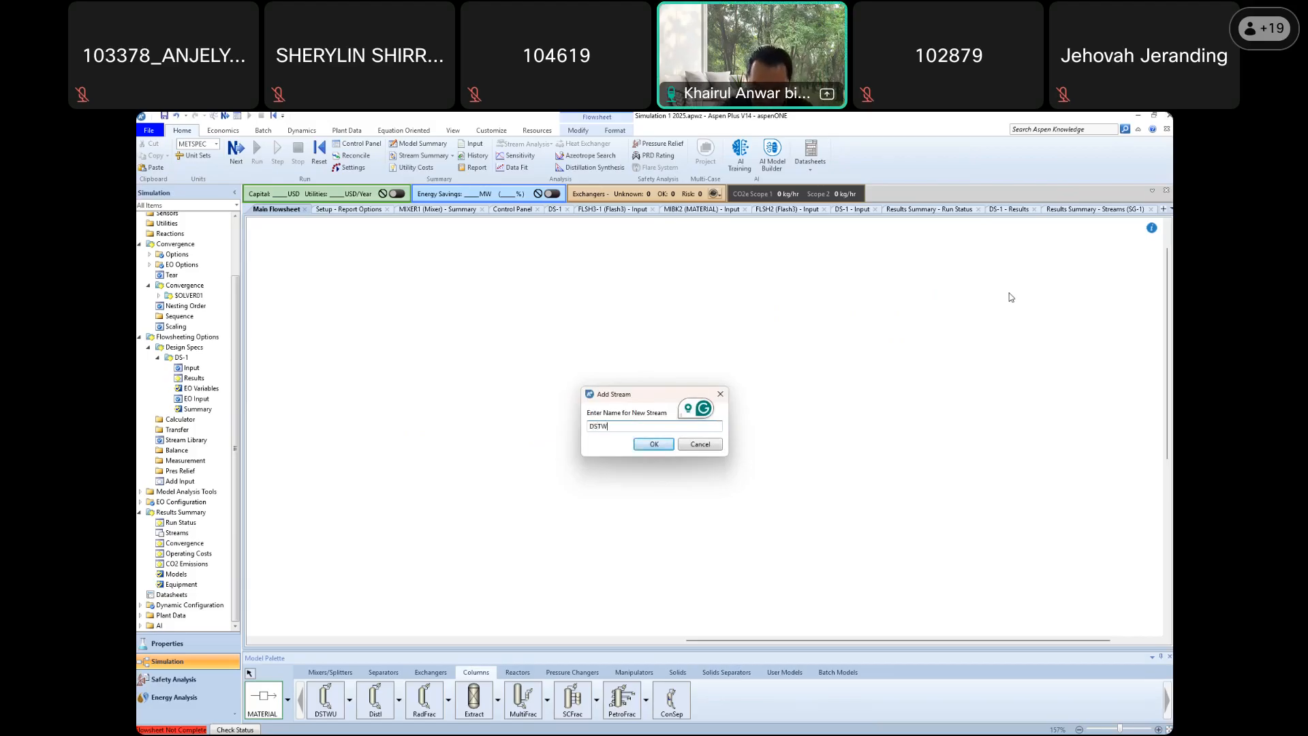
pyautogui.write('TOP')
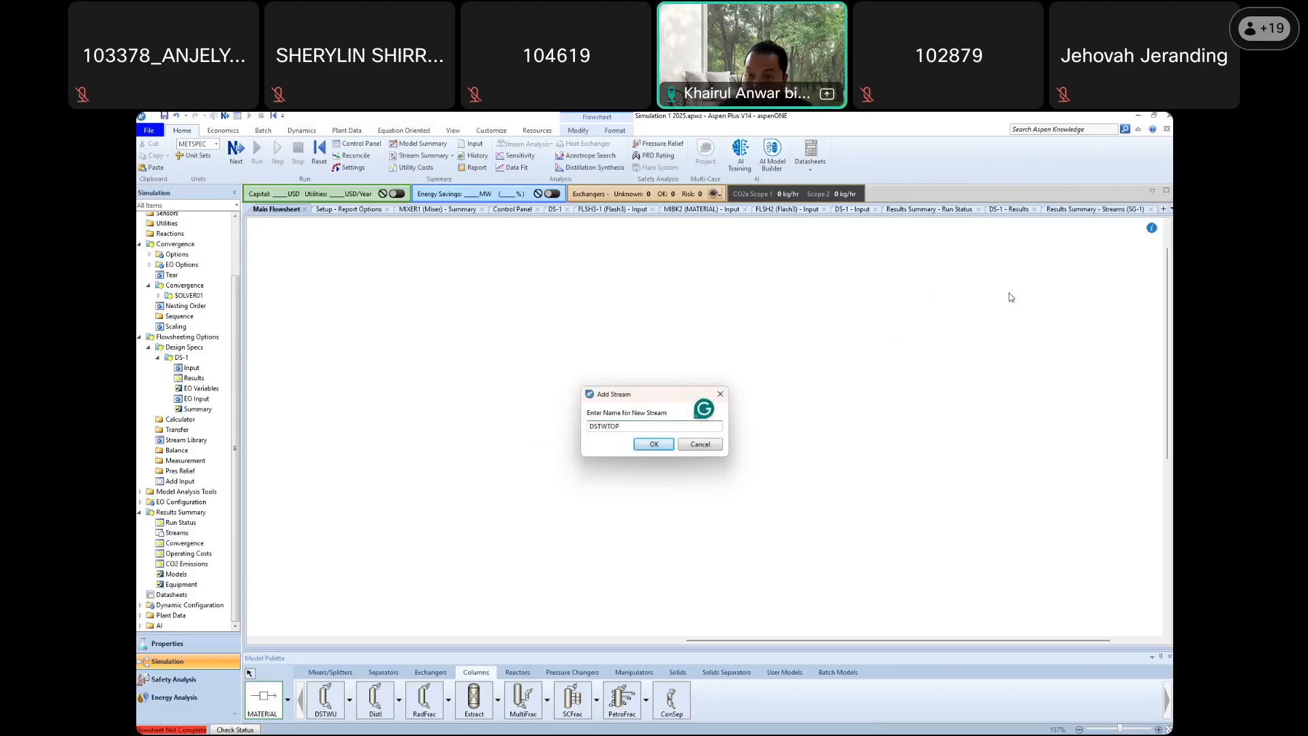
pyautogui.press('Return')
# Add a material stream named DSTWBTM from the bottoms outlet of DSTWU1
pyautogui.click(934, 355)
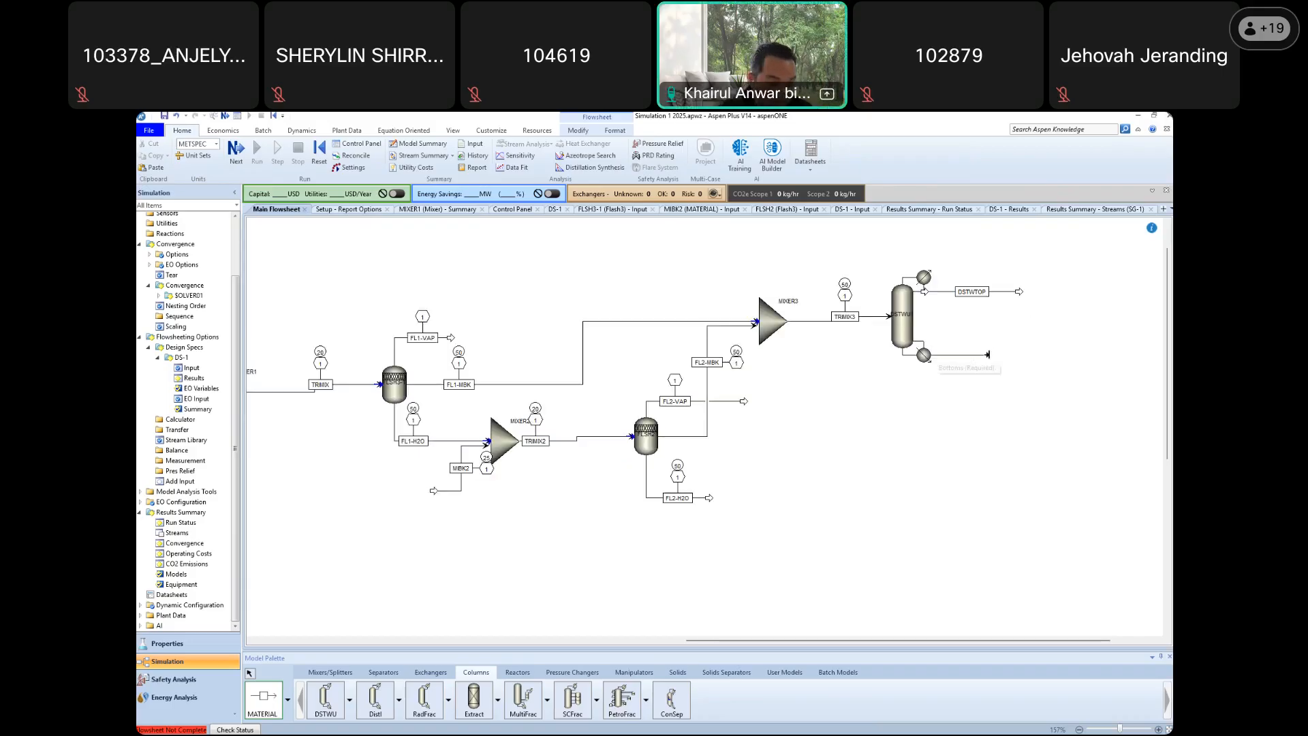
pyautogui.click(989, 357)
pyautogui.write('DST')
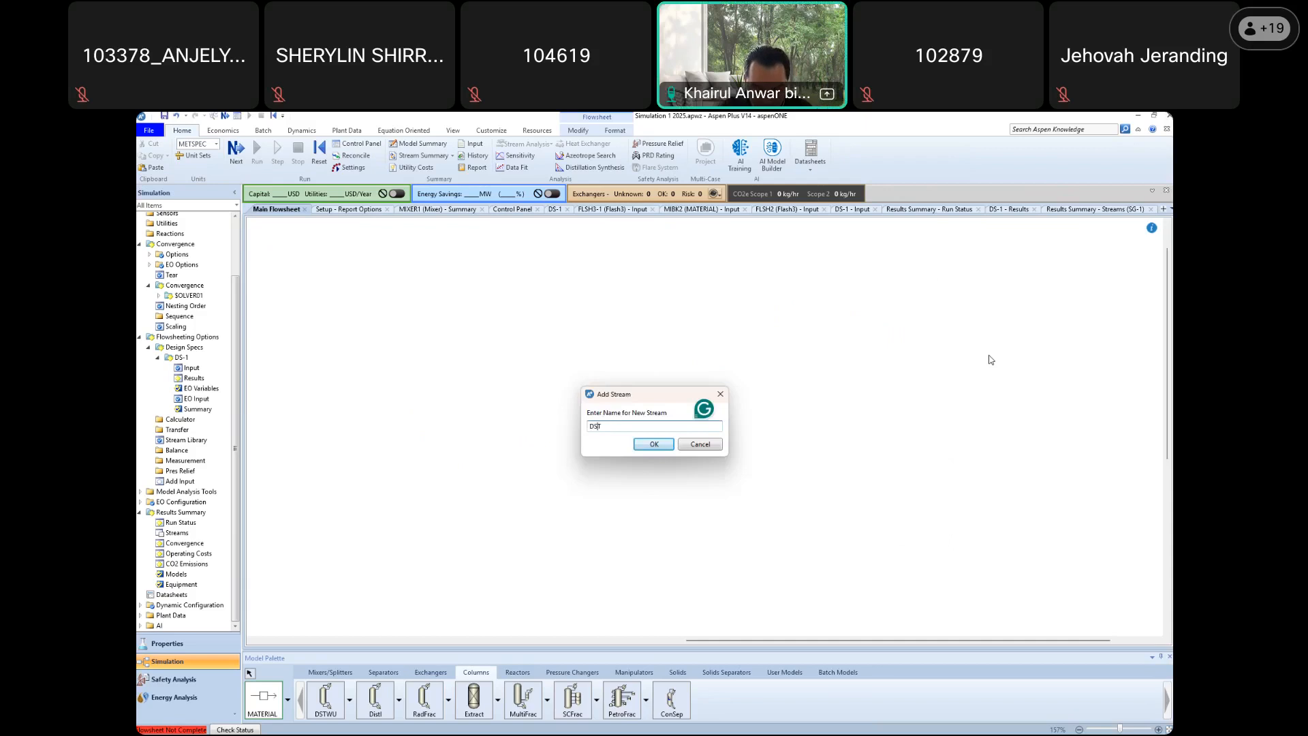
pyautogui.write('WBTM')
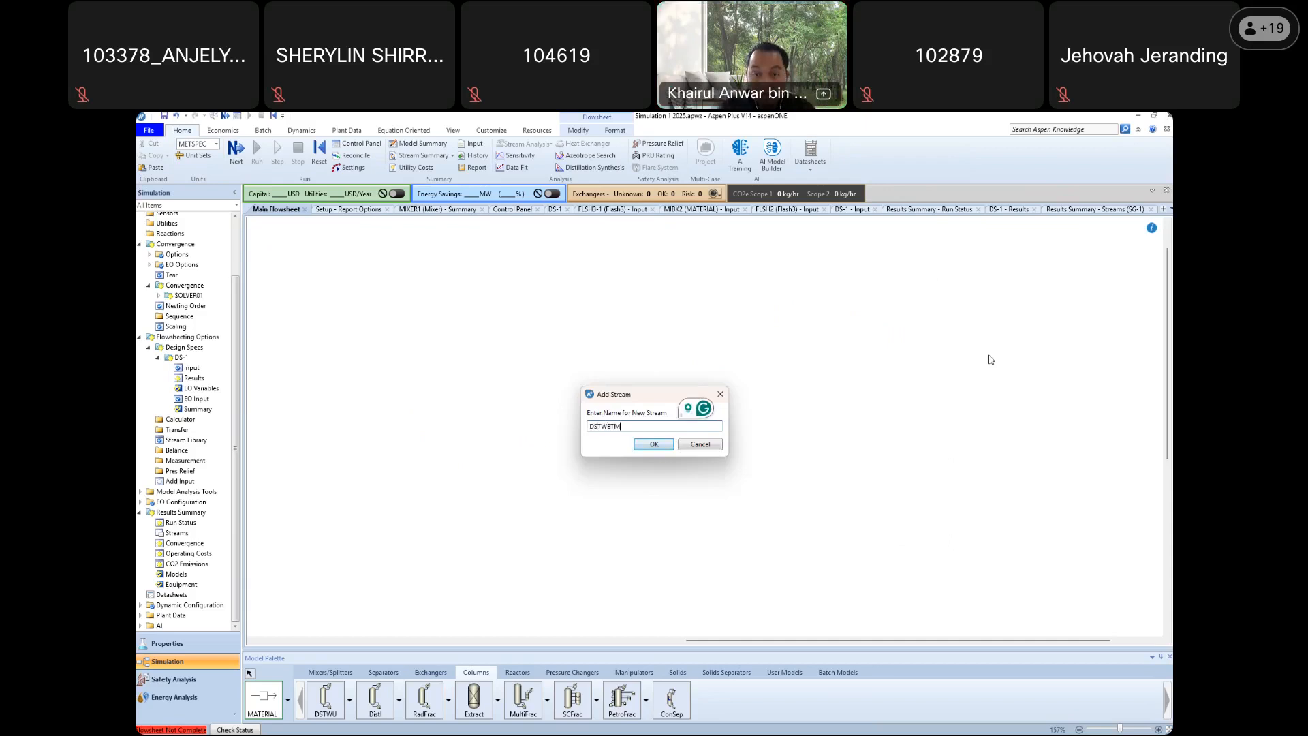
pyautogui.press('Return')
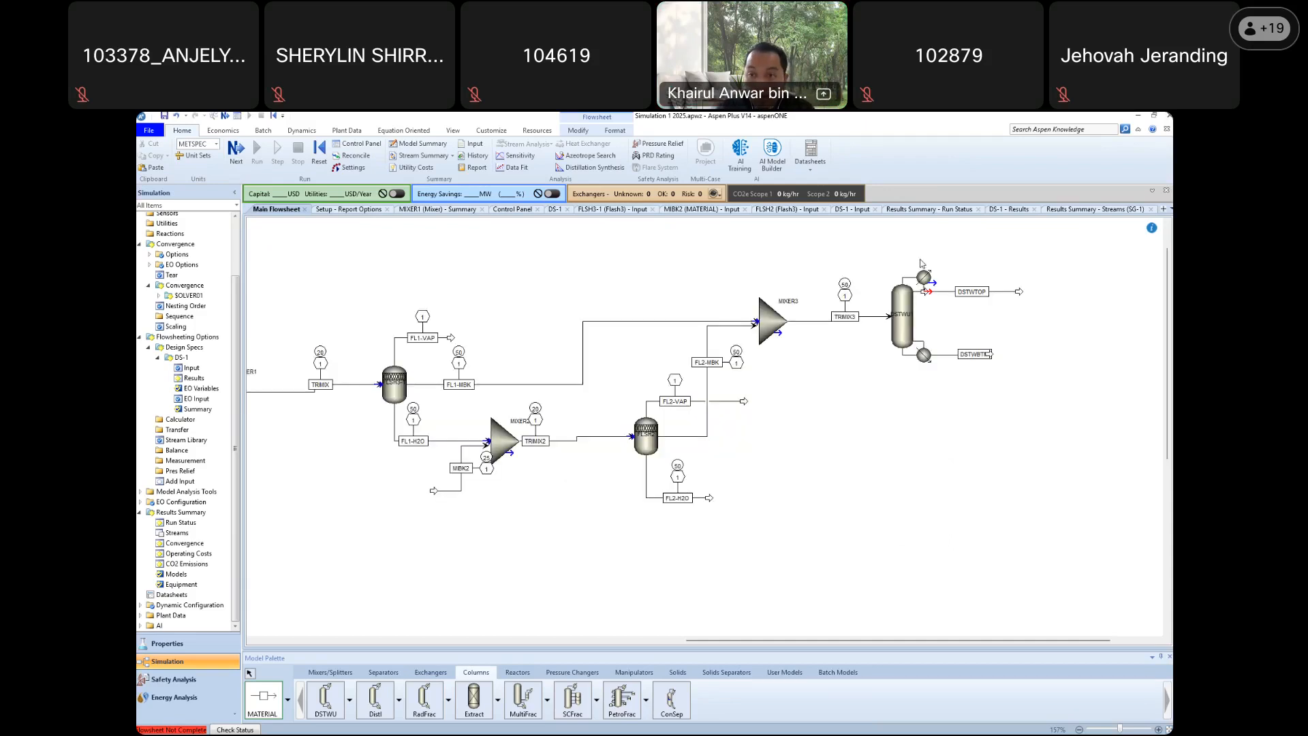
# Add a material stream named DSTWH2O from the optional outlet at DSTWU1's condenser
pyautogui.click(989, 254)
pyautogui.write('DSTWH2O')
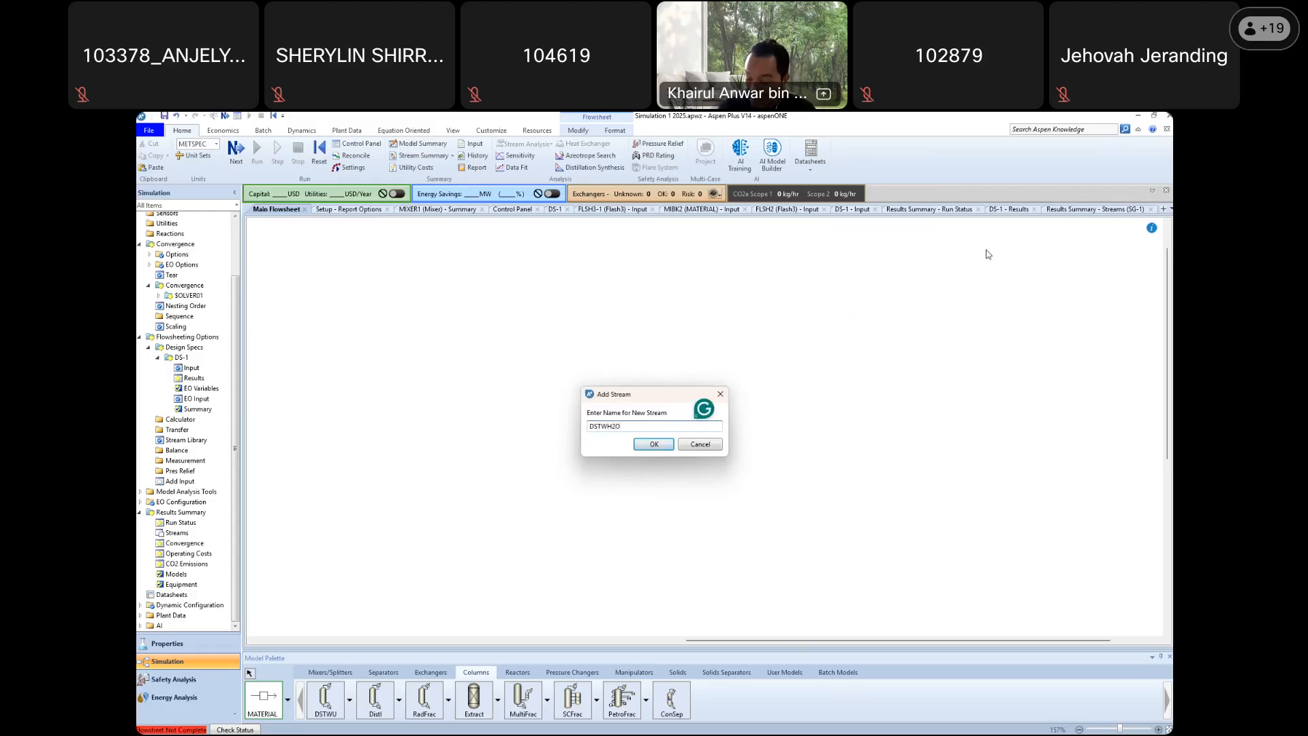
pyautogui.press('Return')
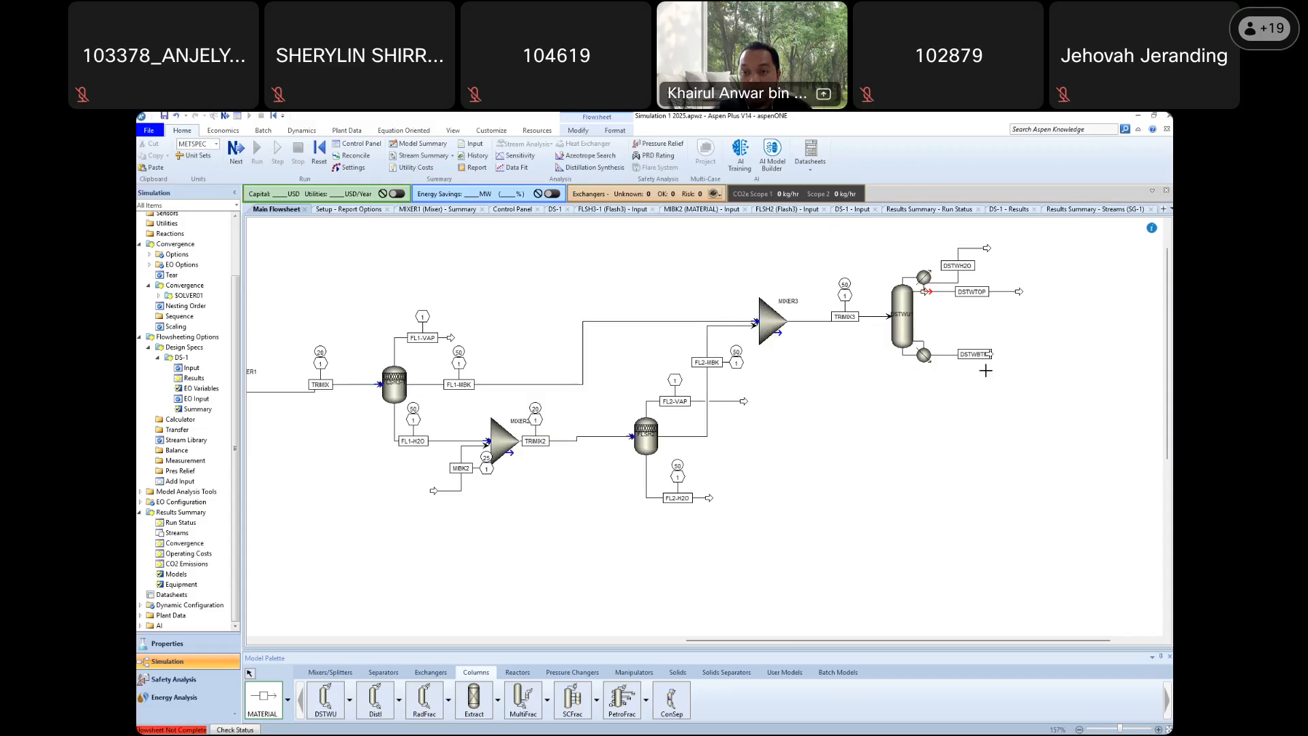
pyautogui.press('Escape')
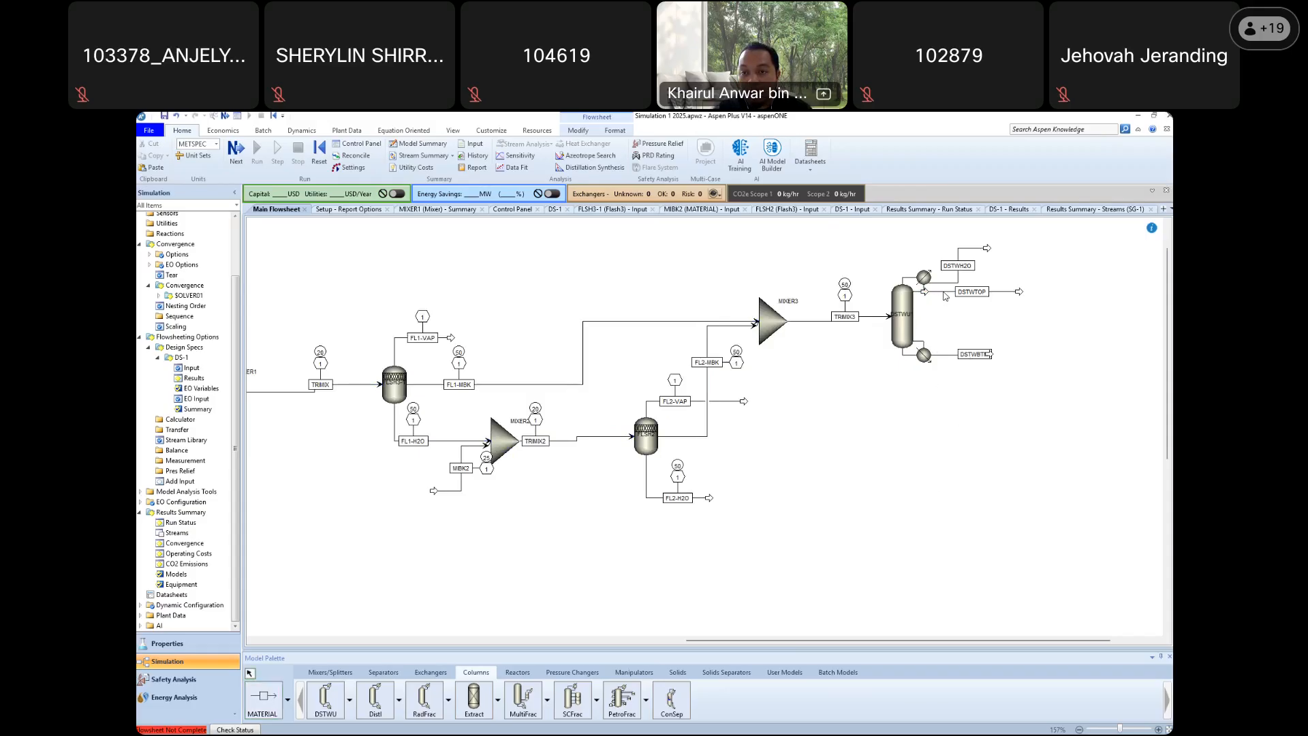
# Reconnect the source of stream DSTWTOP to DSTWU1's distillate port and tidy the stream label's position
pyautogui.click(949, 355)
pyautogui.click(927, 445)
pyautogui.click(947, 295)
pyautogui.rightClick(948, 295)
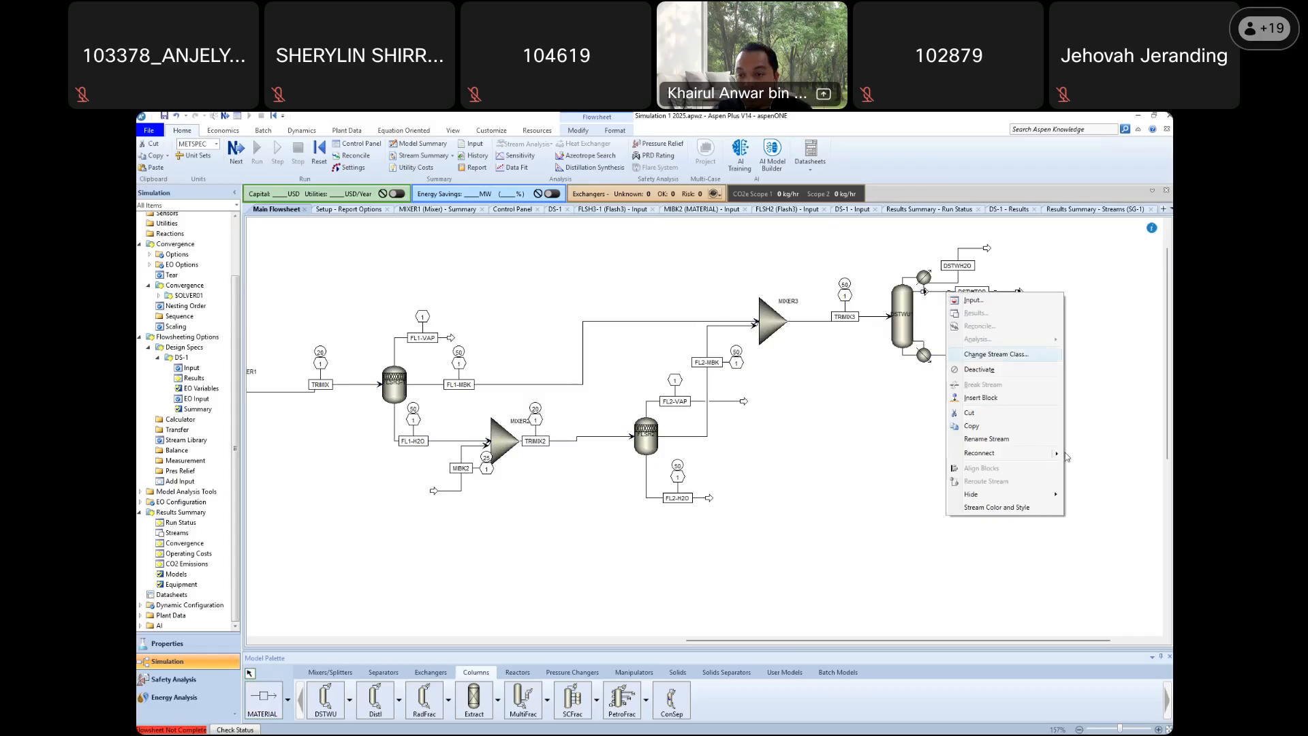
pyautogui.moveTo(1050, 454)
pyautogui.click(1098, 470)
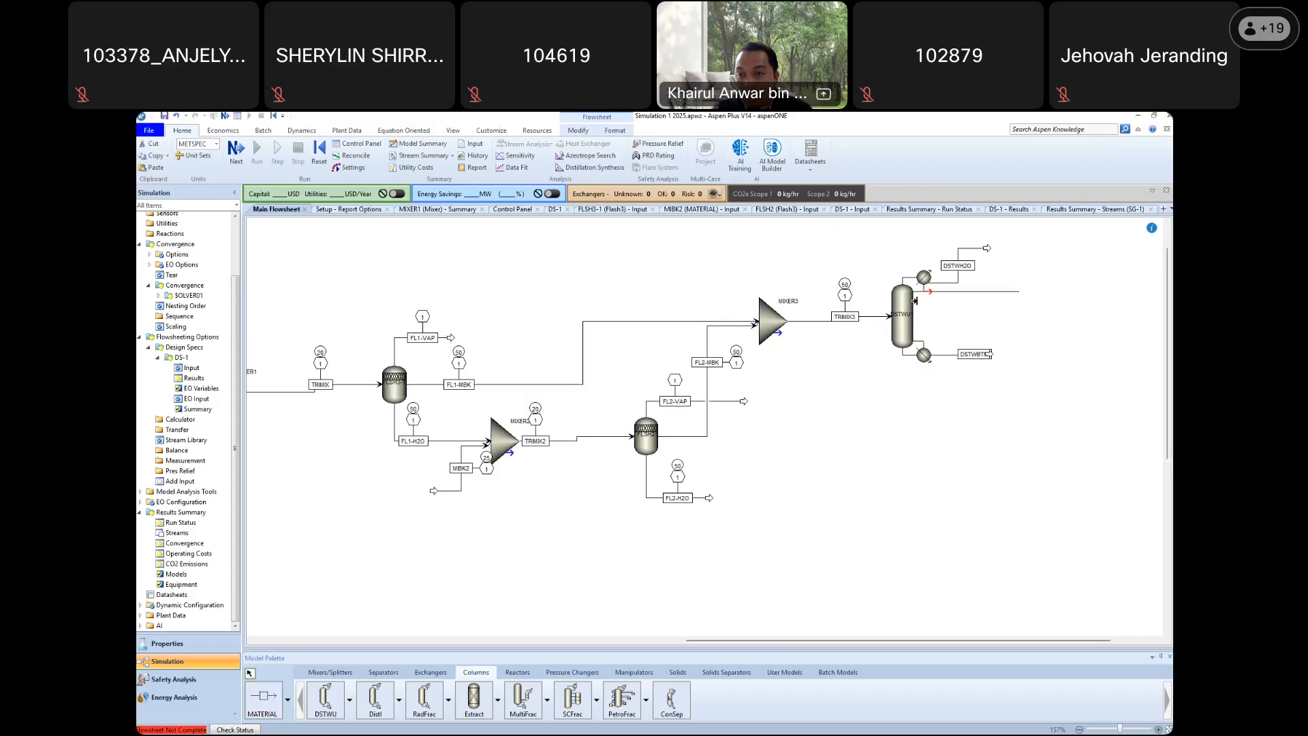
pyautogui.click(929, 294)
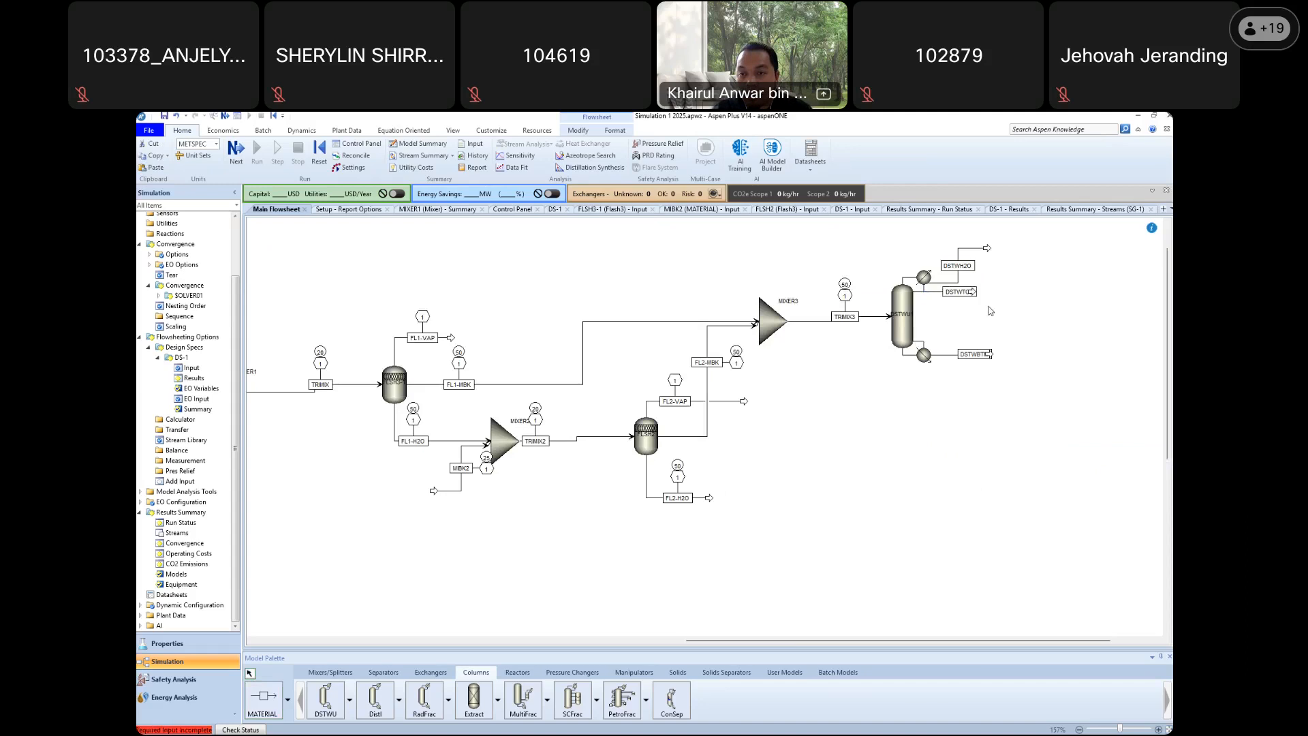
pyautogui.moveTo(973, 293)
pyautogui.mouseDown()
pyautogui.moveTo(1011, 300)
pyautogui.moveTo(964, 296)
pyautogui.mouseUp()
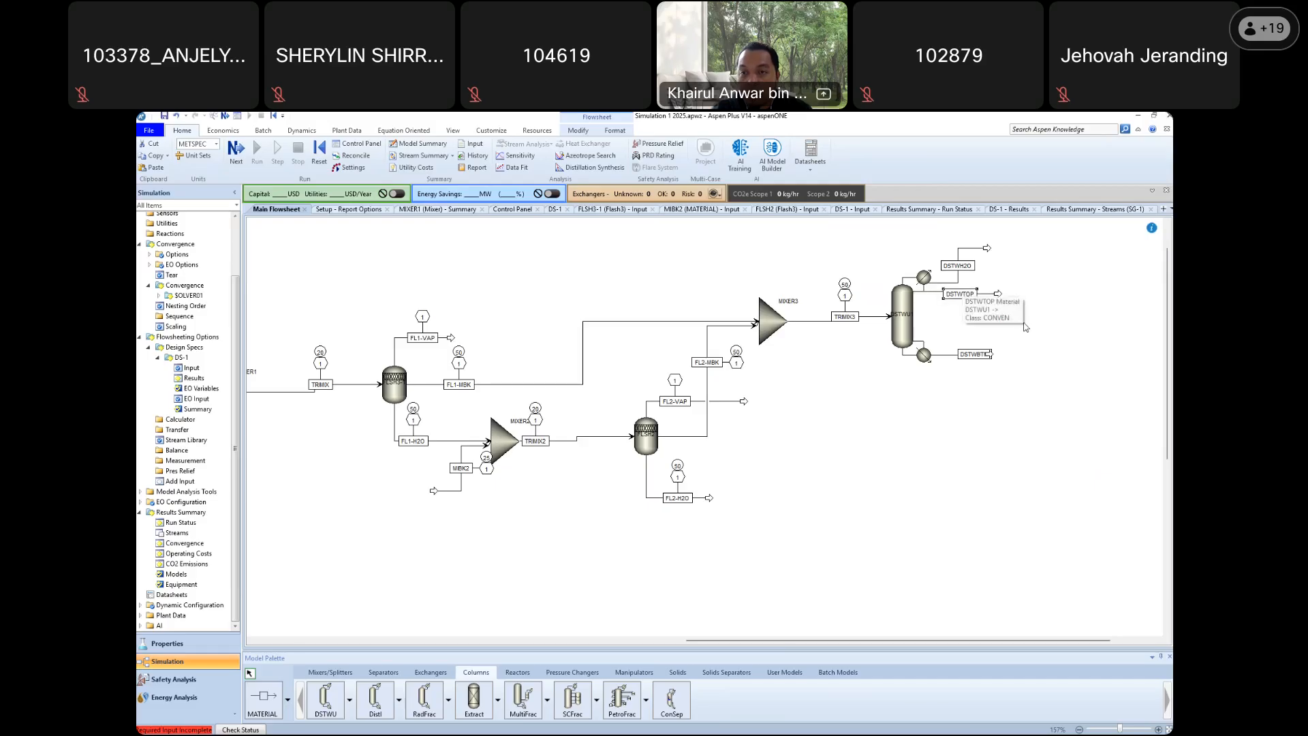
pyautogui.click(940, 493)
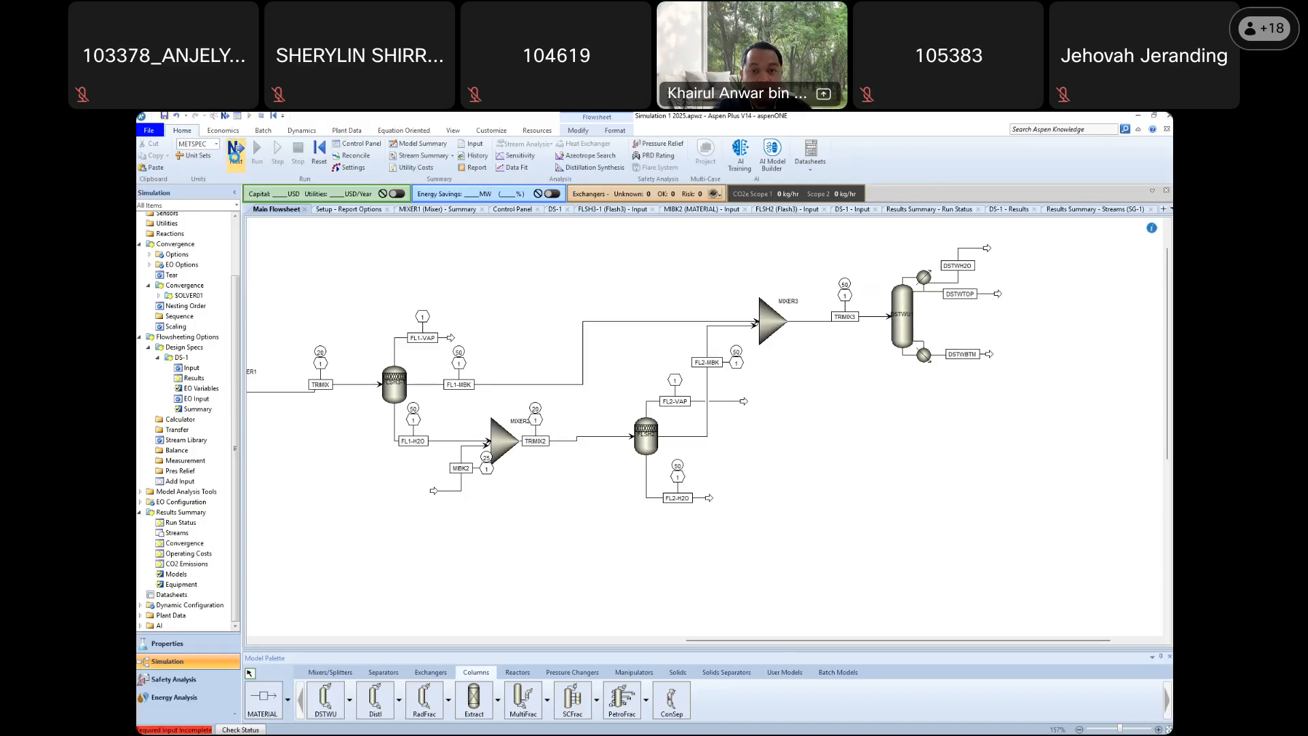
# Open the DSTWU1 input specifications and set the number of stages to 34
pyautogui.click(235, 154)
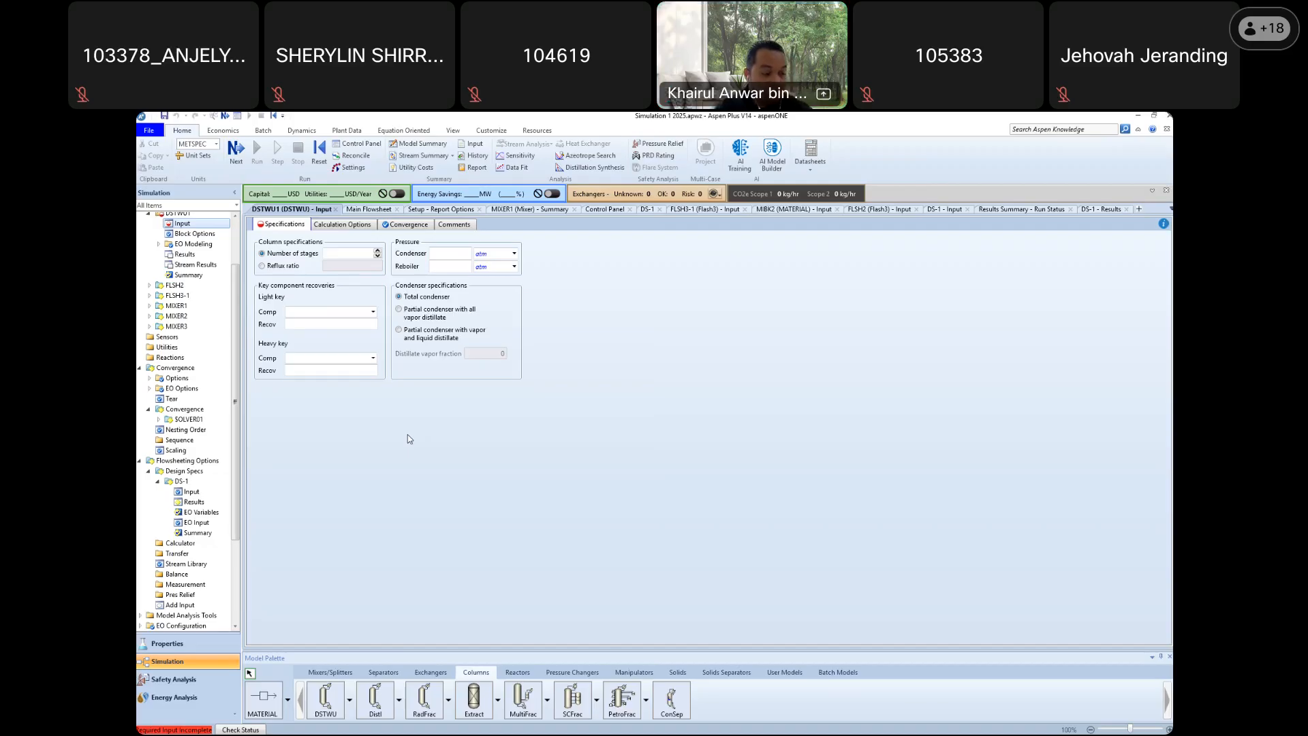
pyautogui.click(366, 253)
pyautogui.write('34')
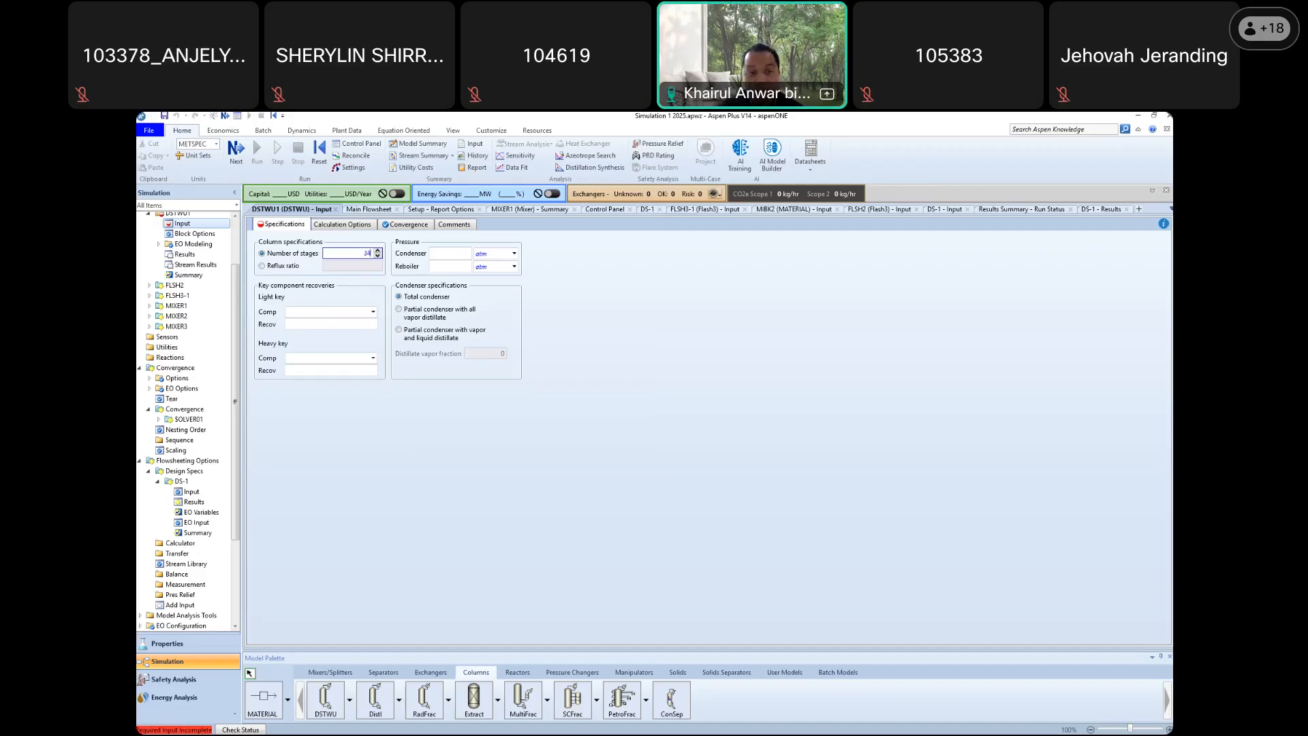
pyautogui.click(653, 350)
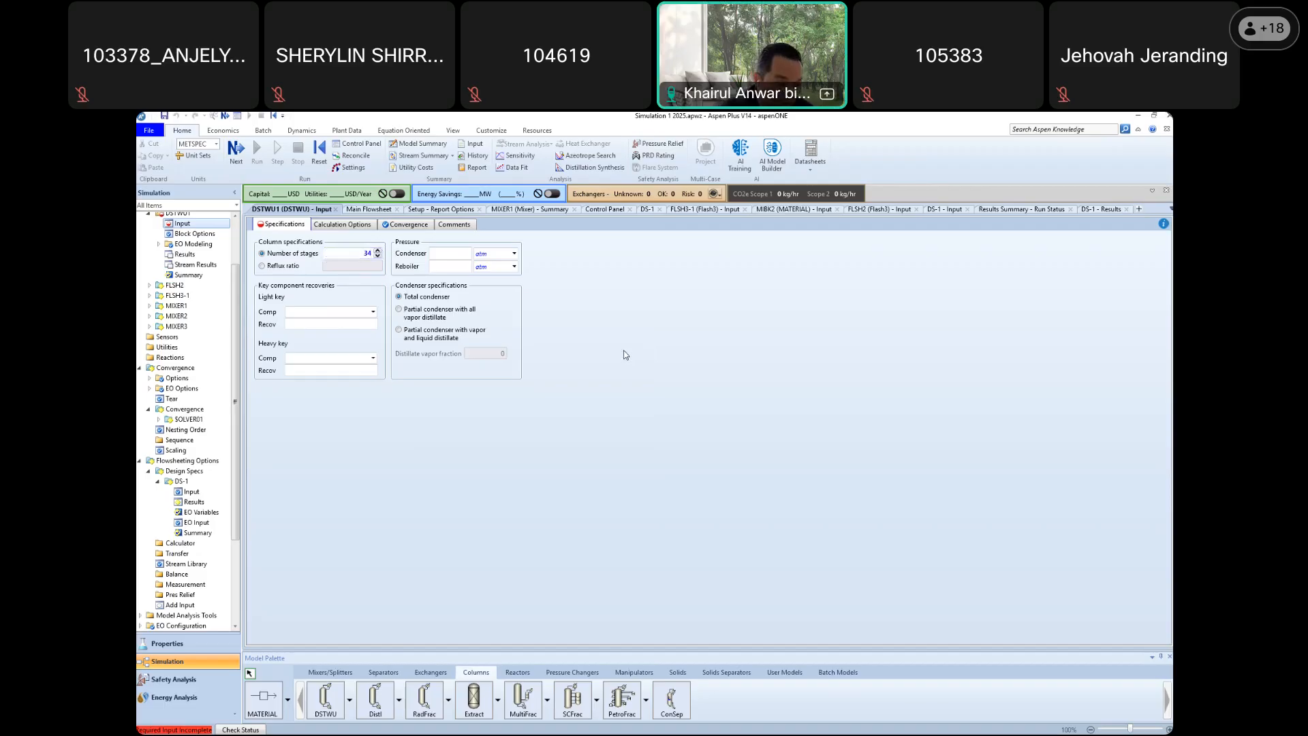
# Set the DSTWU1 condenser pressure to 1 bar and the reboiler pressure to 1.4 bar
pyautogui.click(450, 252)
pyautogui.write('1')
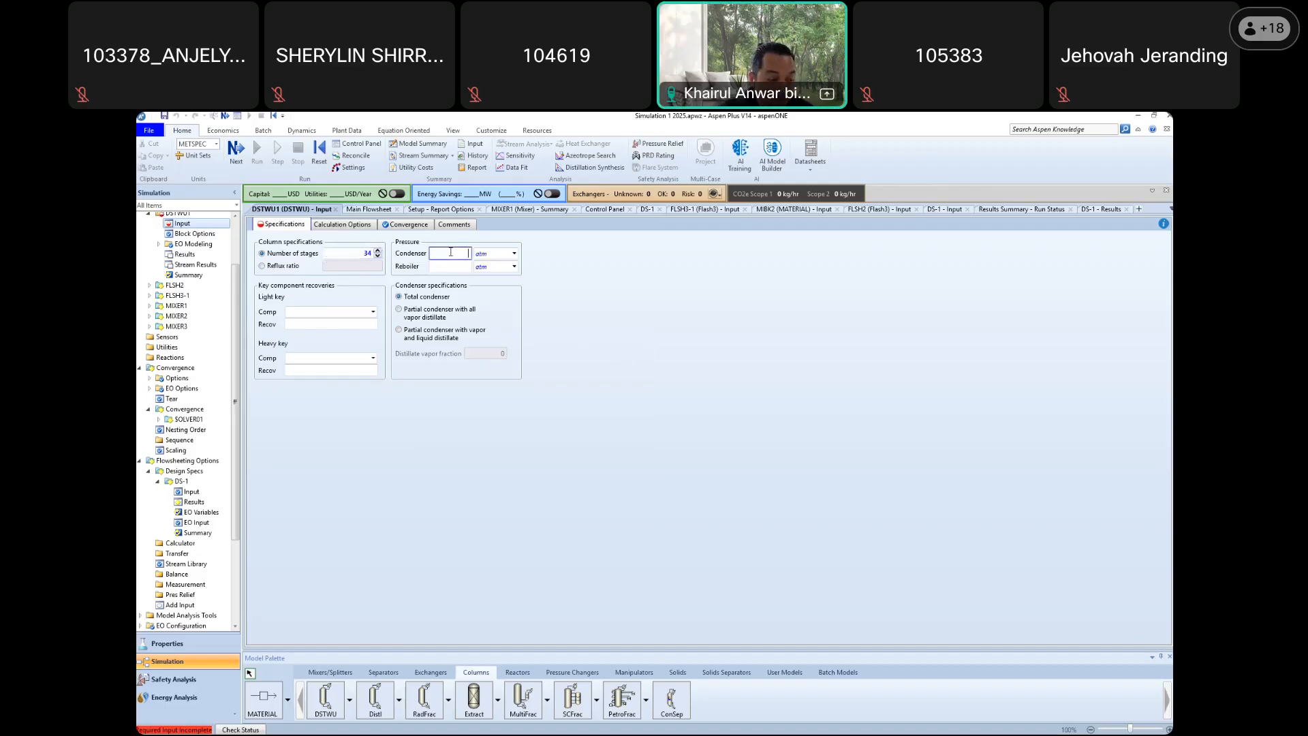
pyautogui.click(514, 253)
pyautogui.click(514, 272)
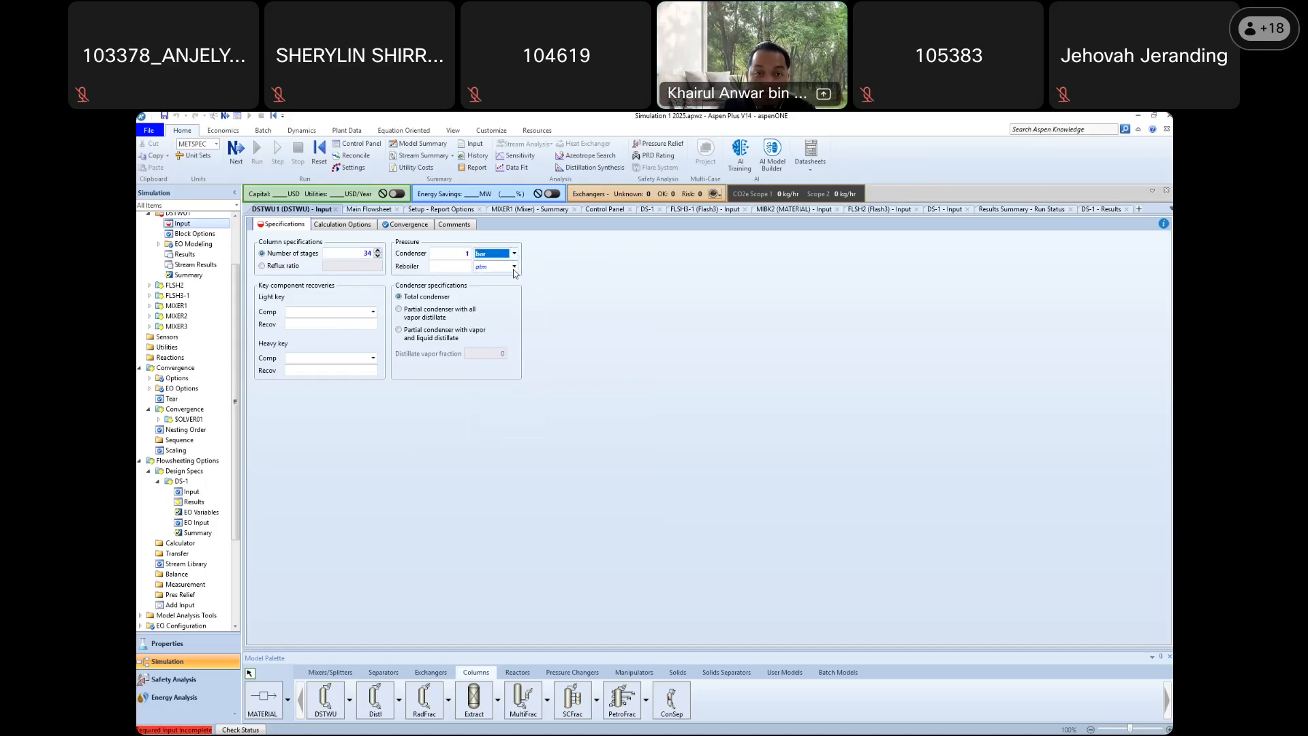
pyautogui.click(515, 267)
pyautogui.click(507, 291)
pyautogui.click(463, 267)
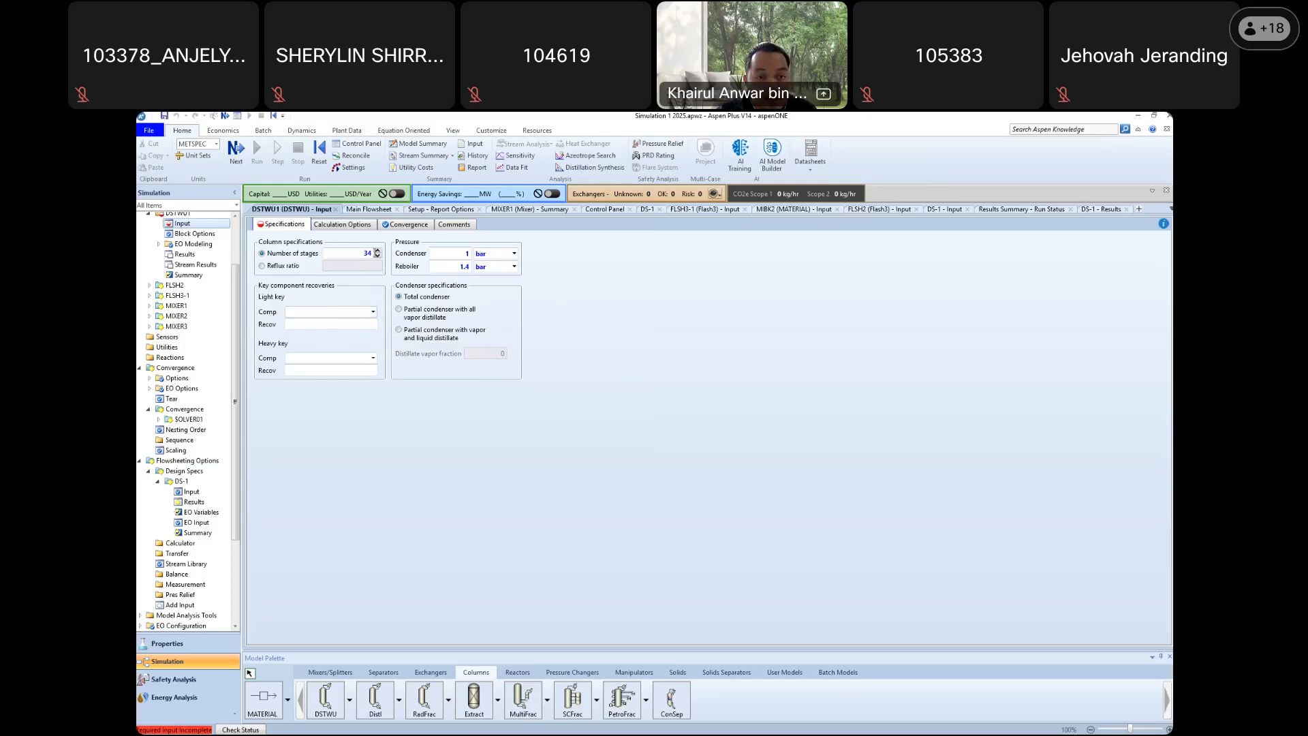
# Change the DSTWU1 number of stages to 24
pyautogui.press('BackSpace')
pyautogui.press('BackSpace')
pyautogui.write('24')
pyautogui.click(742, 366)
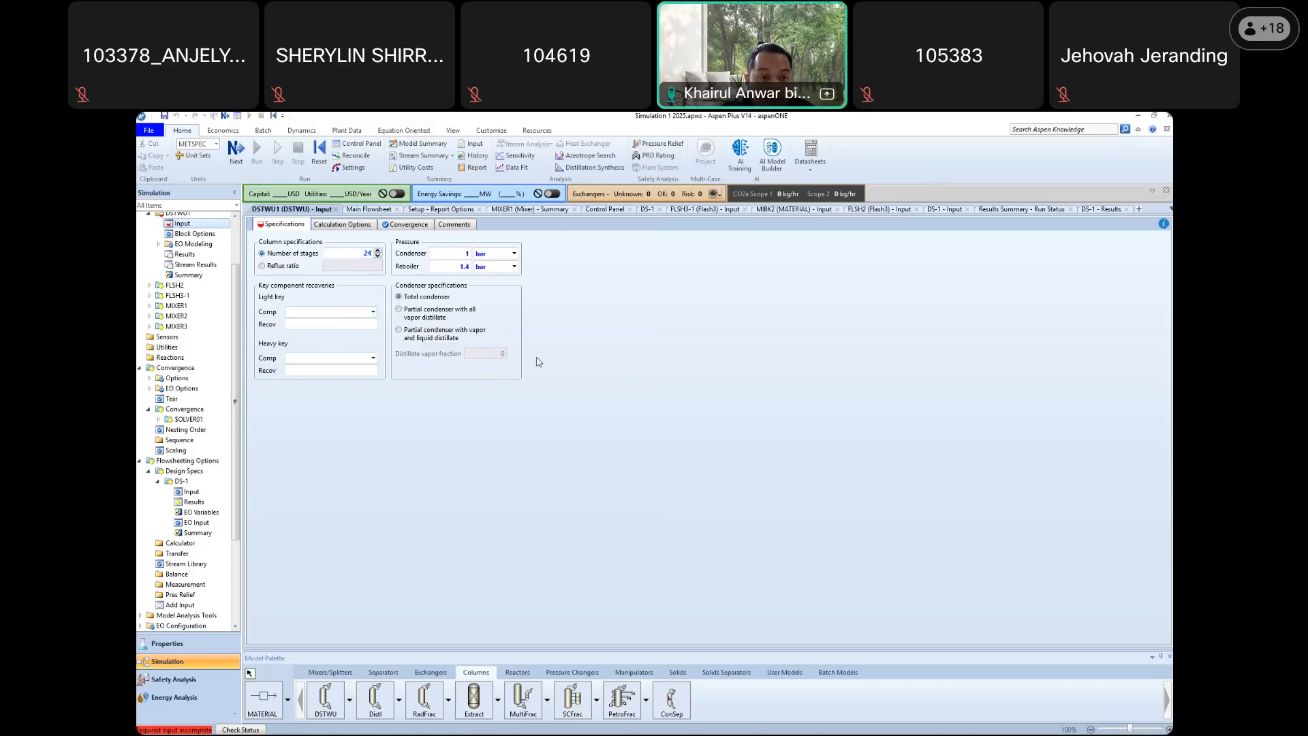
# Specify ACETONE as the light key component of DSTWU1 with a recovery of 0.995
pyautogui.click(373, 312)
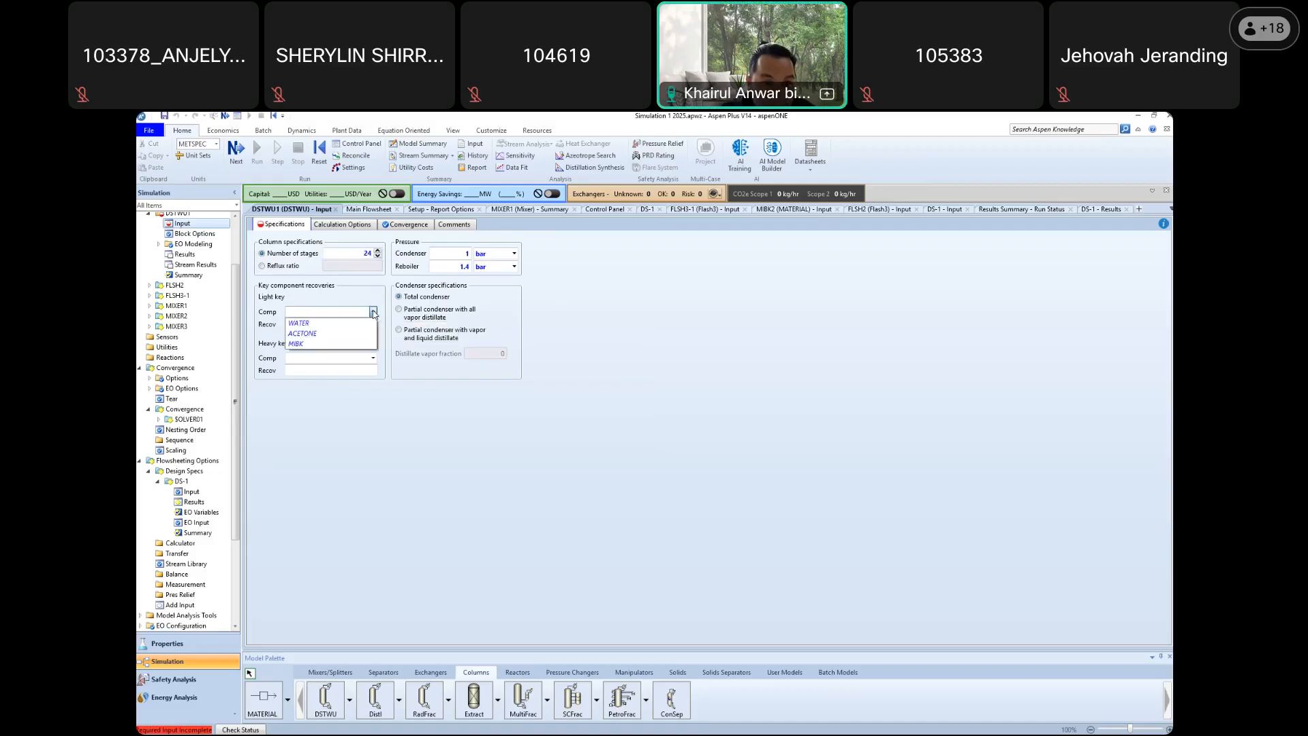
pyautogui.click(361, 333)
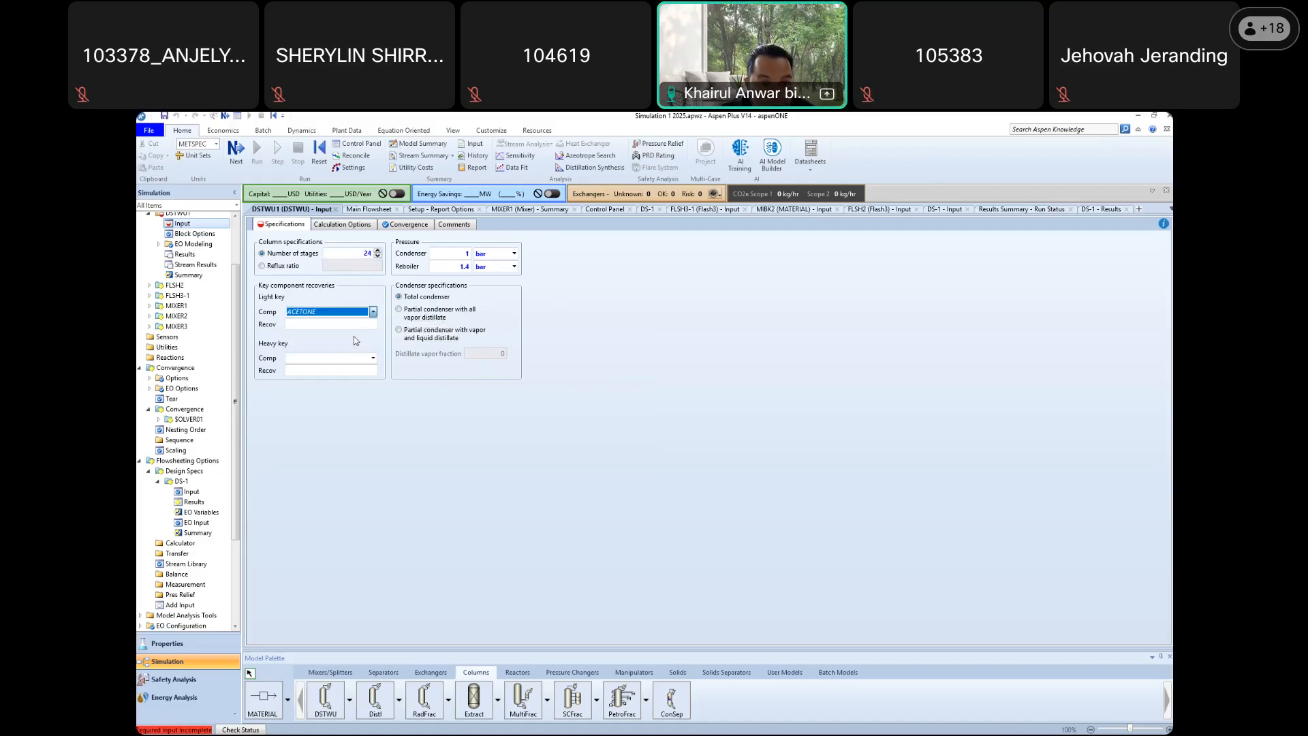
pyautogui.click(368, 324)
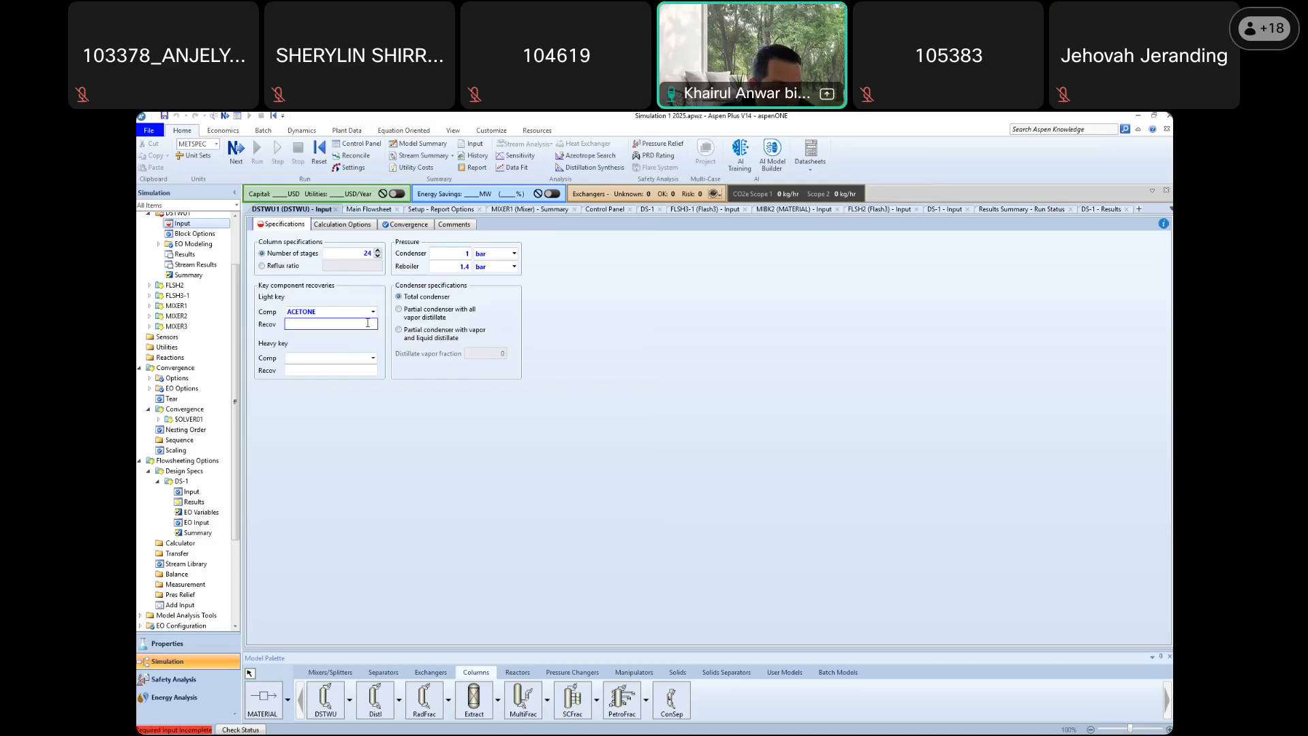
pyautogui.write('0.995')
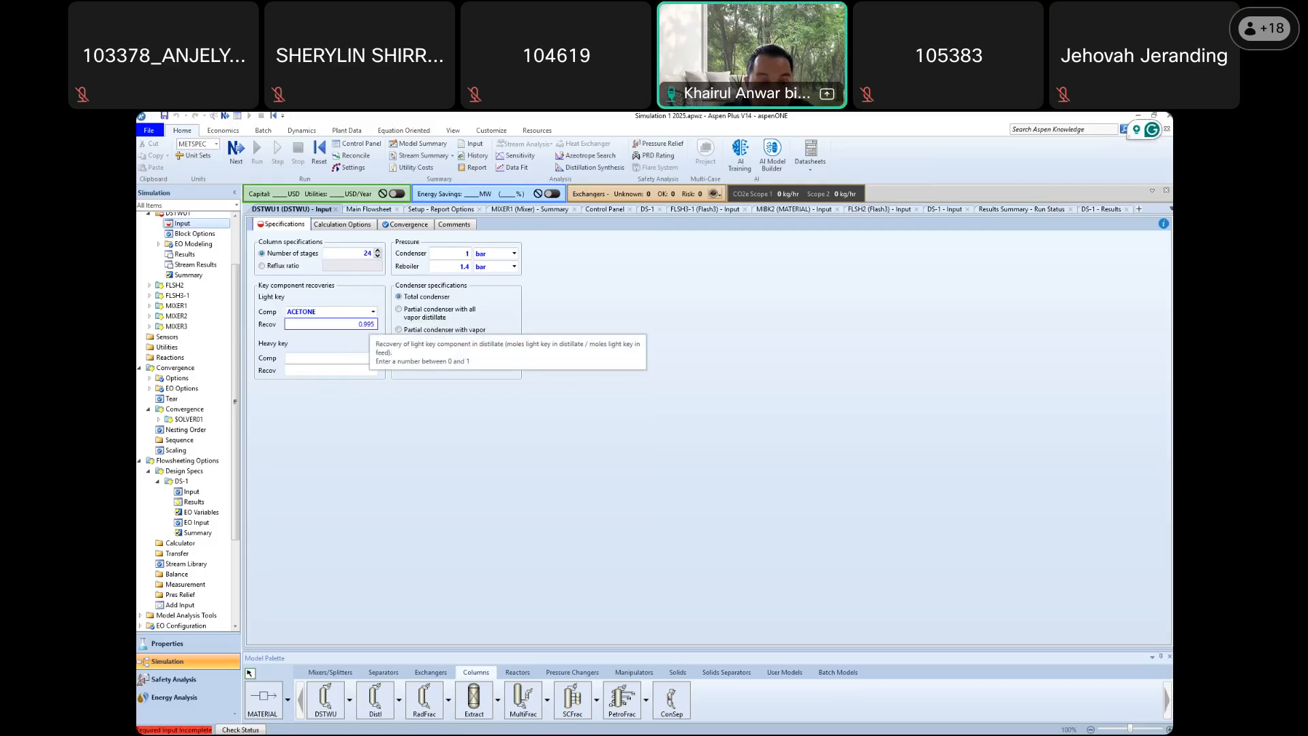
# Specify MIBK as the heavy key component of DSTWU1 with a recovery of 0.01
pyautogui.click(394, 390)
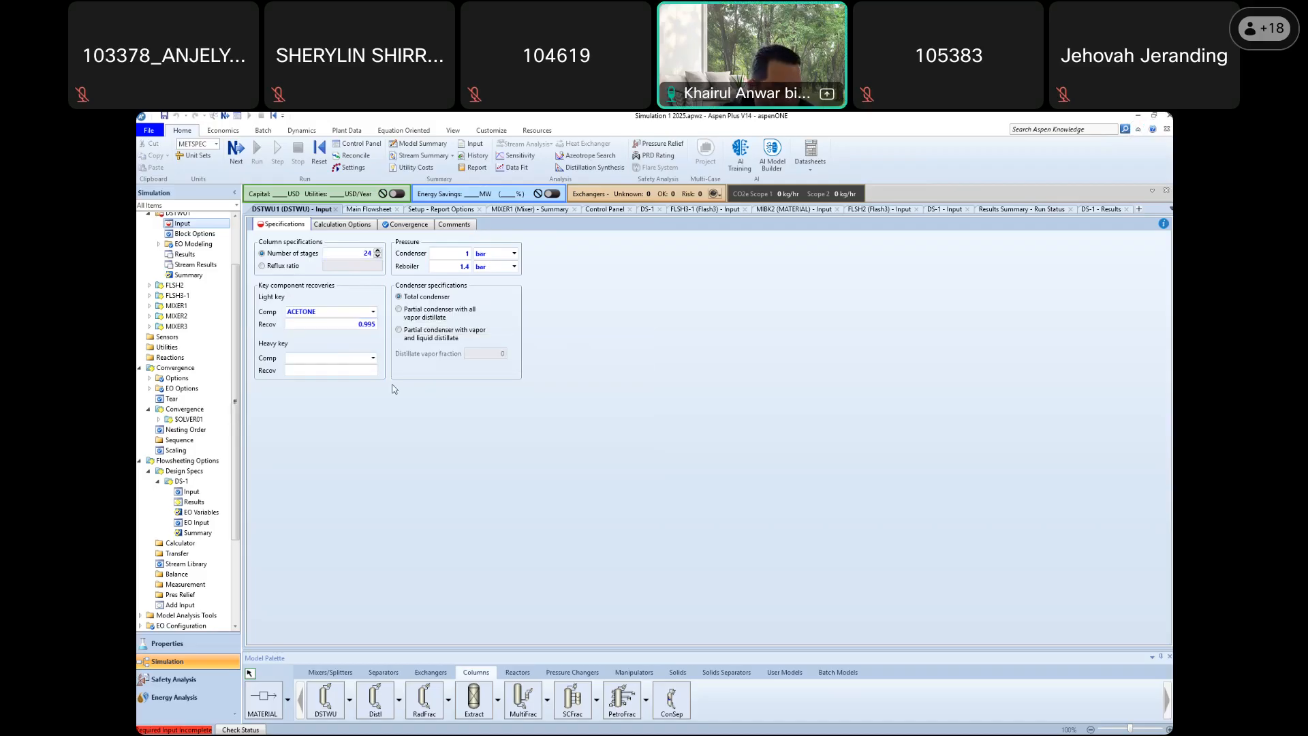
pyautogui.click(373, 360)
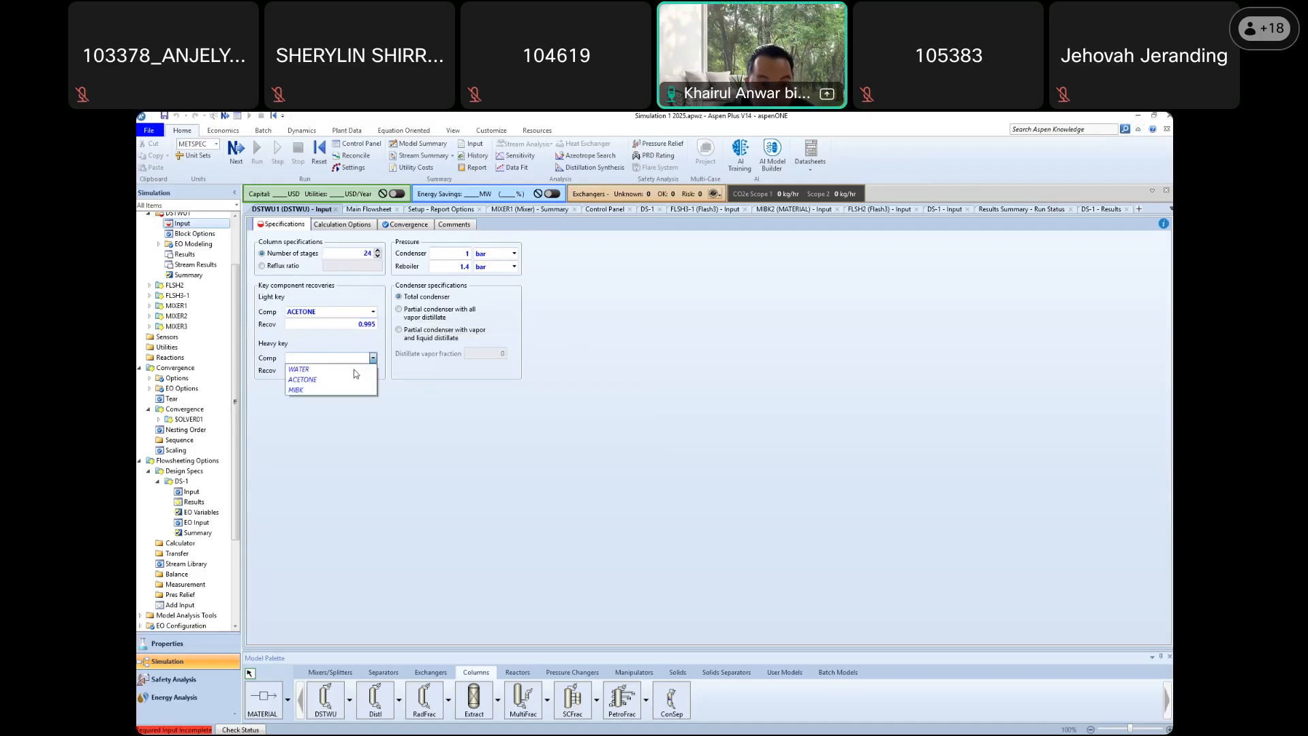
pyautogui.click(339, 391)
pyautogui.click(373, 371)
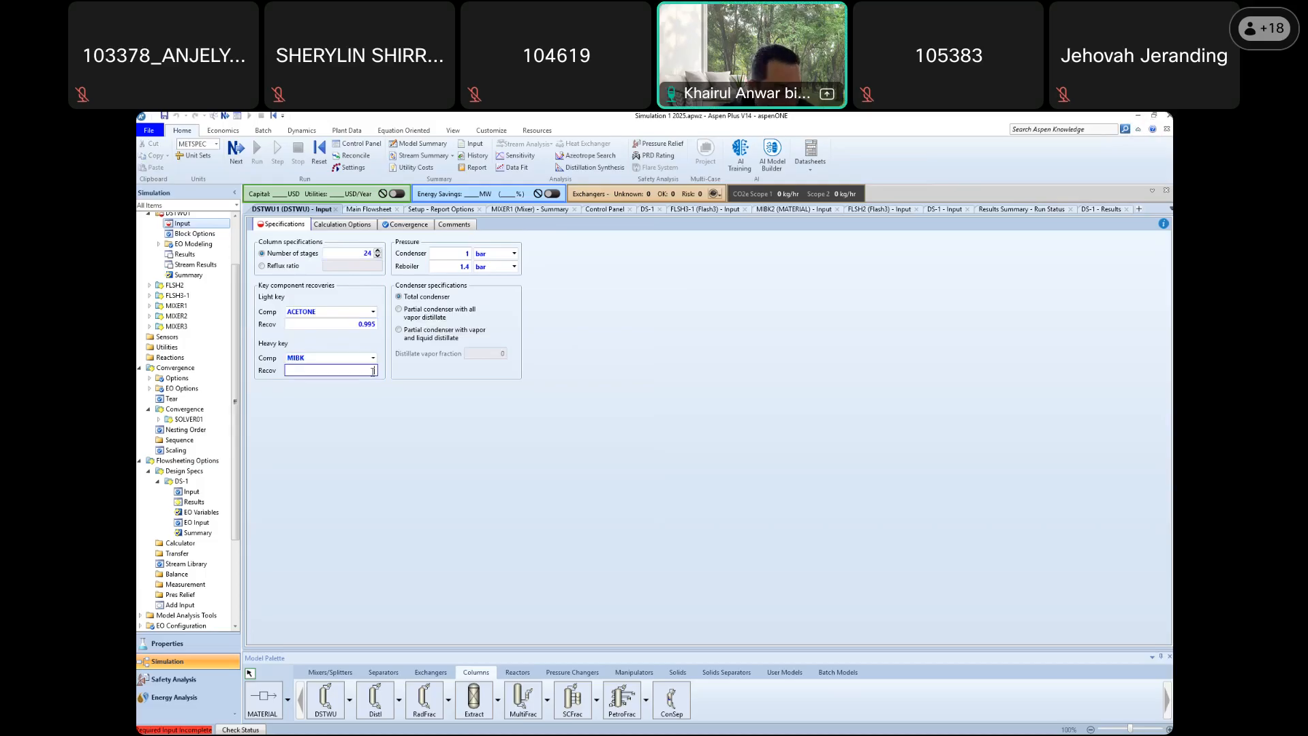
pyautogui.write('0.01')
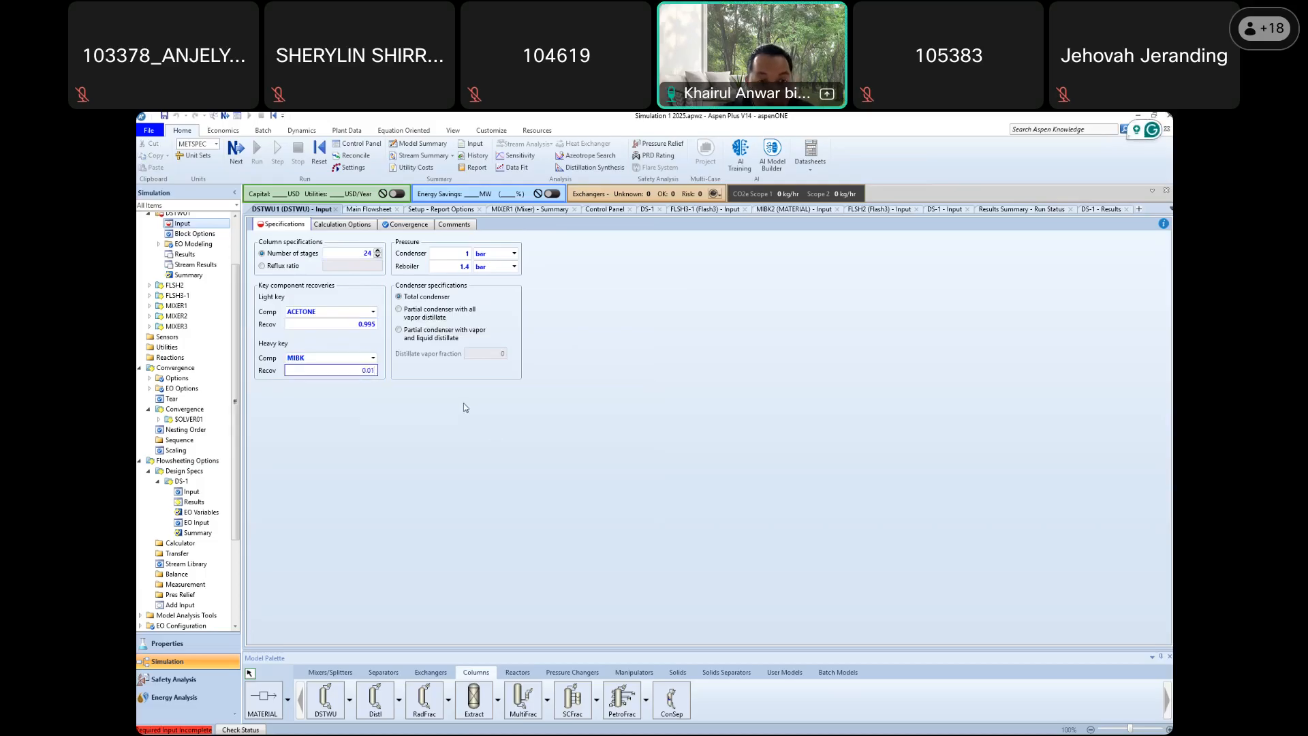
pyautogui.press('Return')
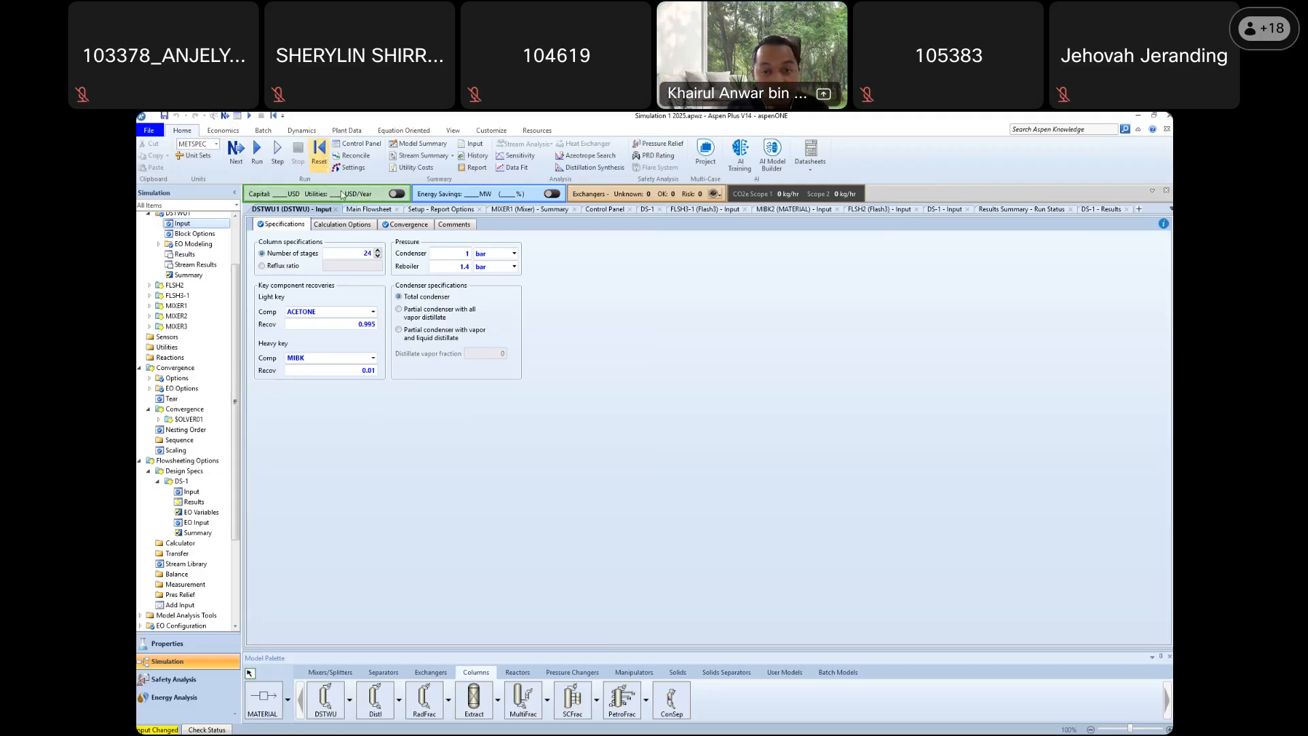
# Run the simulation with the completed DSTWU1 specifications
pyautogui.click(718, 442)
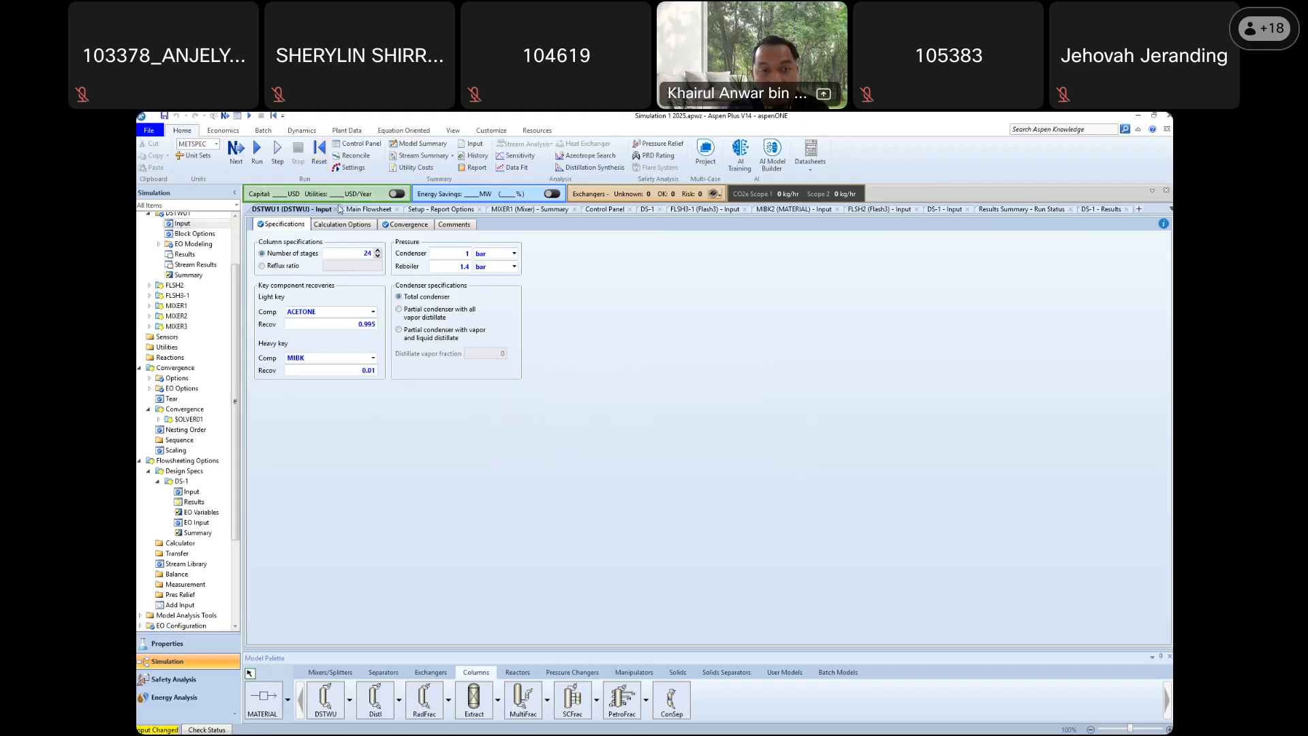
pyautogui.click(236, 154)
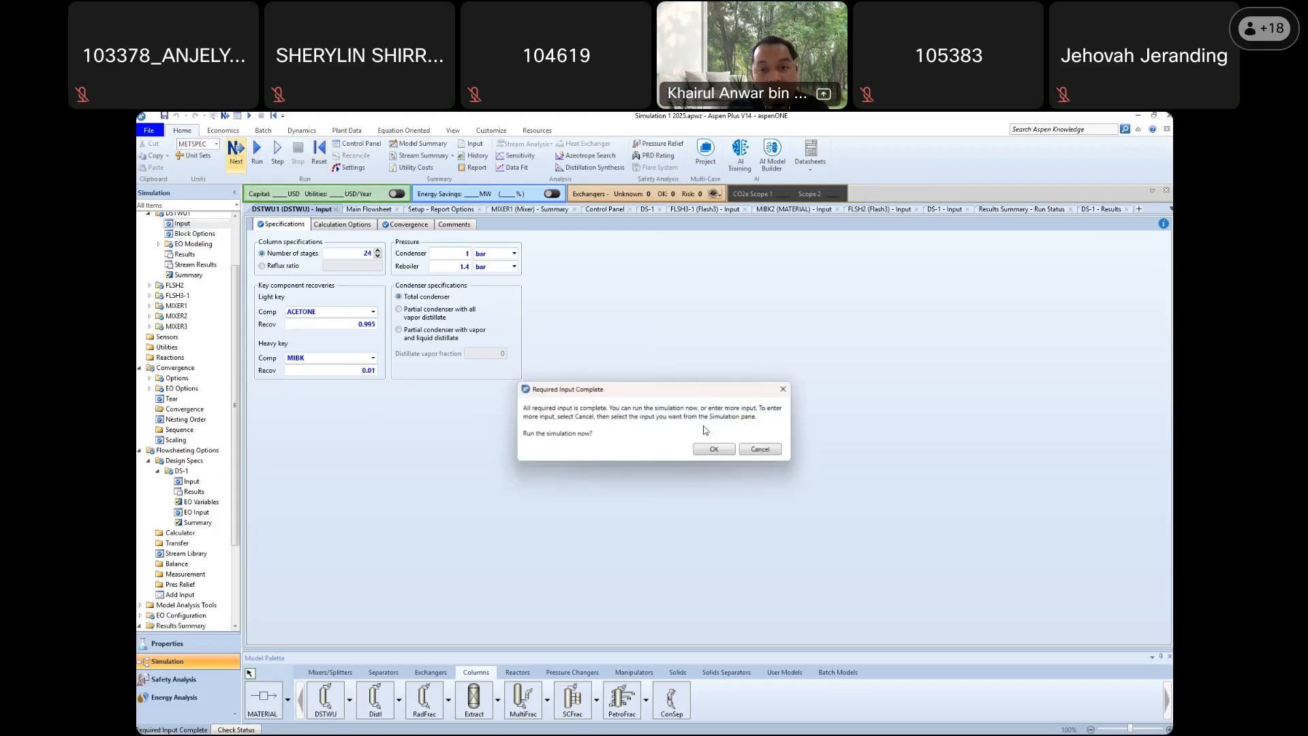
pyautogui.click(724, 449)
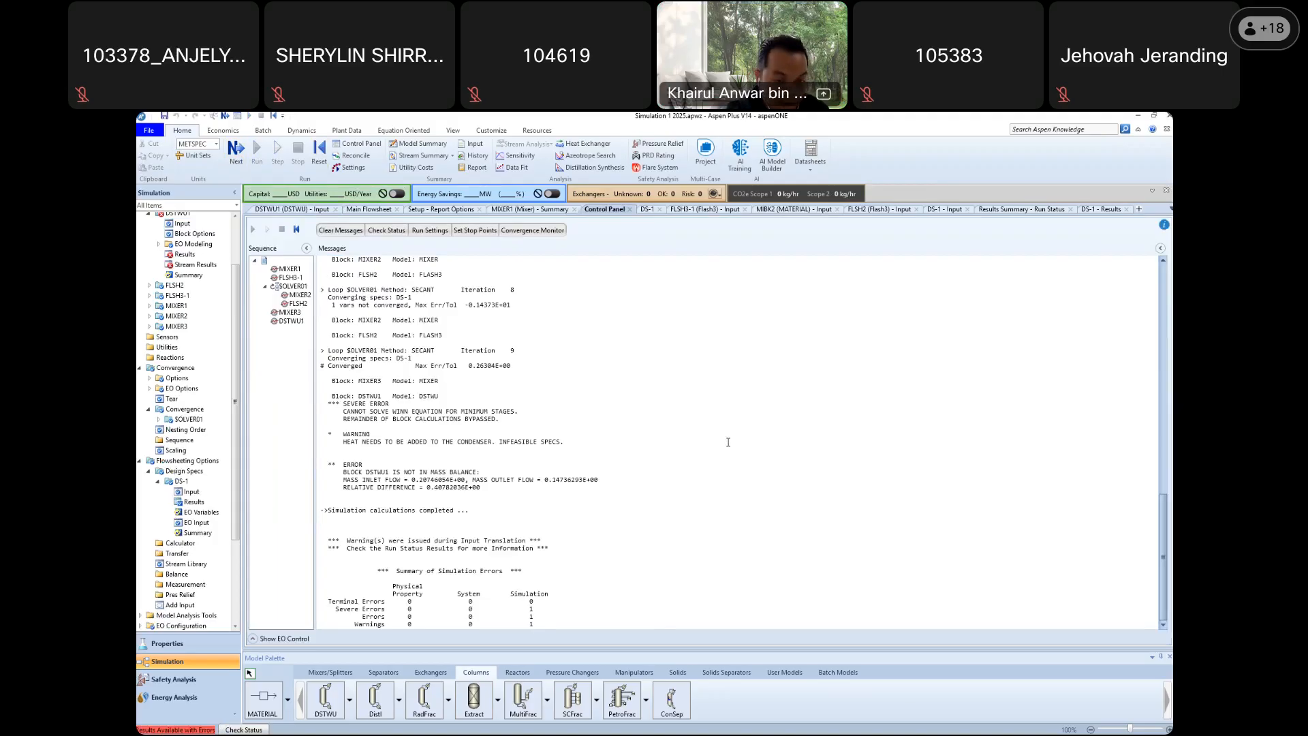
# Review the run messages and check the DSTWU1 block's results status
pyautogui.scroll(8, 705, 441)
pyautogui.scroll(-8, 707, 436)
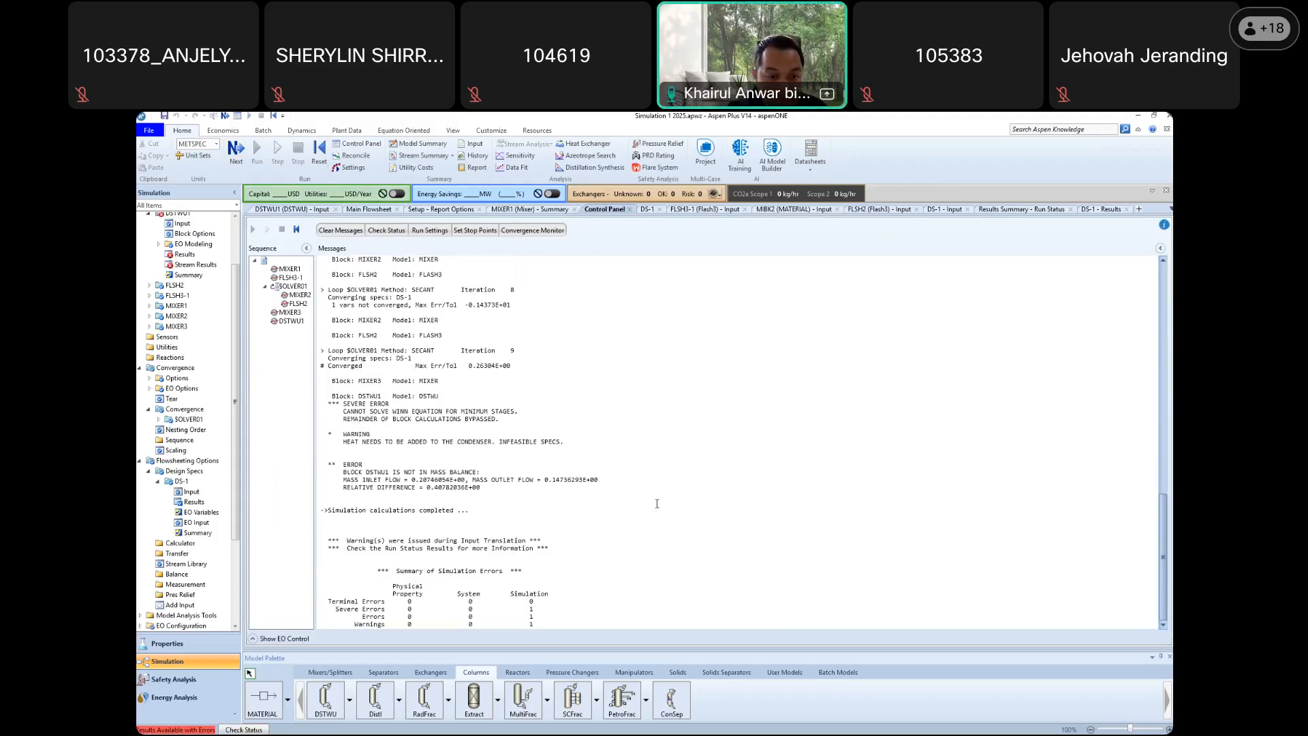
pyautogui.click(245, 730)
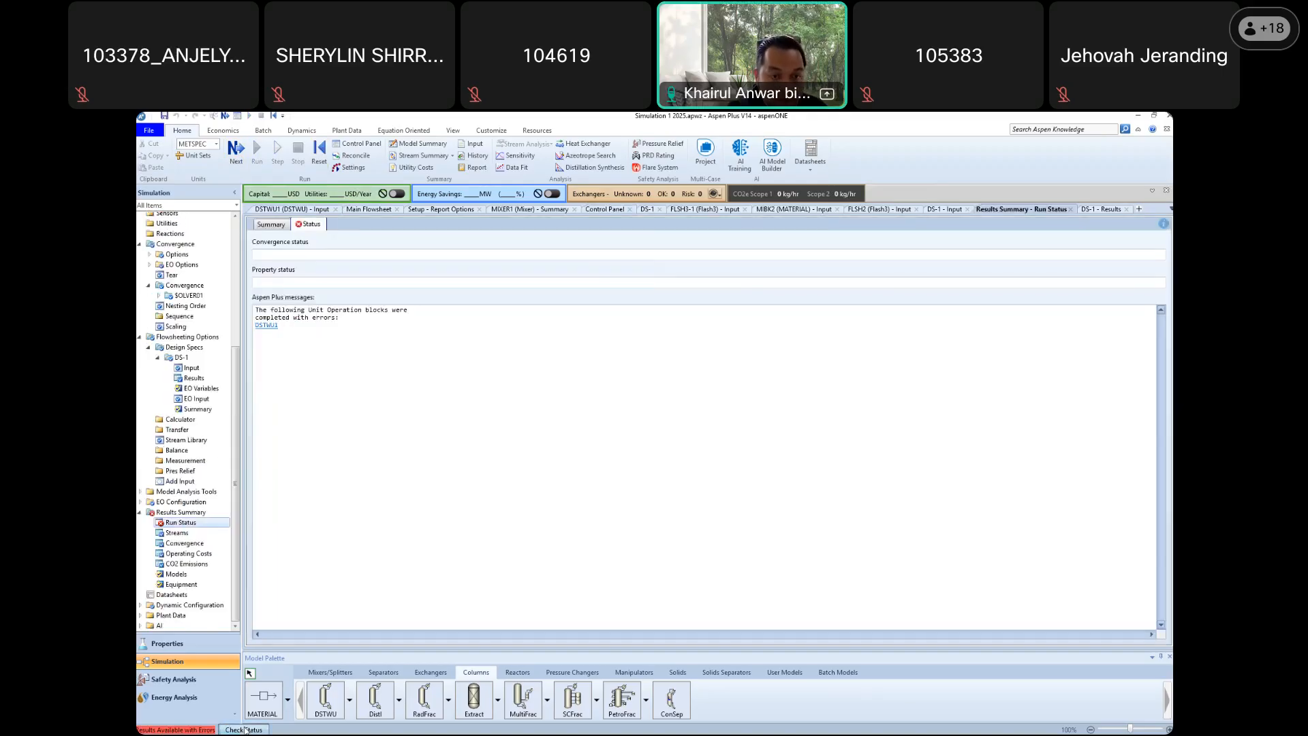
pyautogui.click(275, 323)
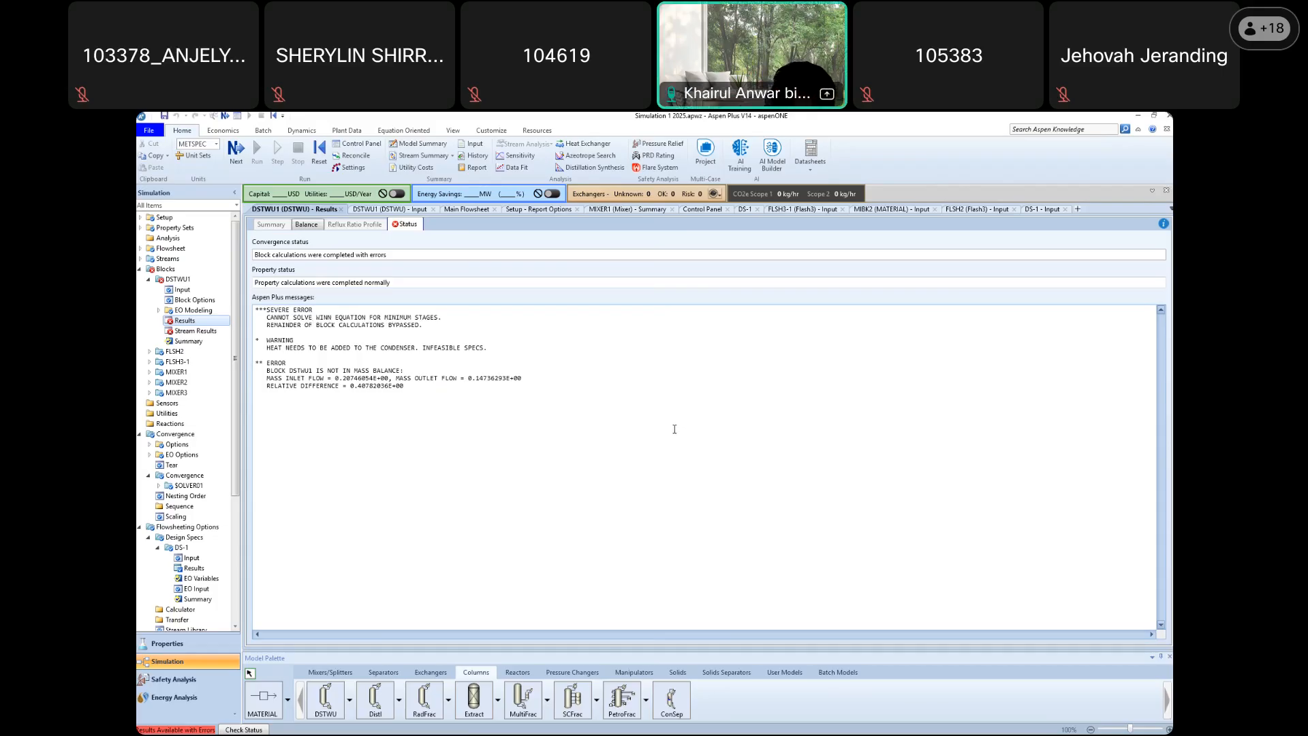
# Set Free water to Yes in the global setup specifications
pyautogui.doubleClick(163, 217)
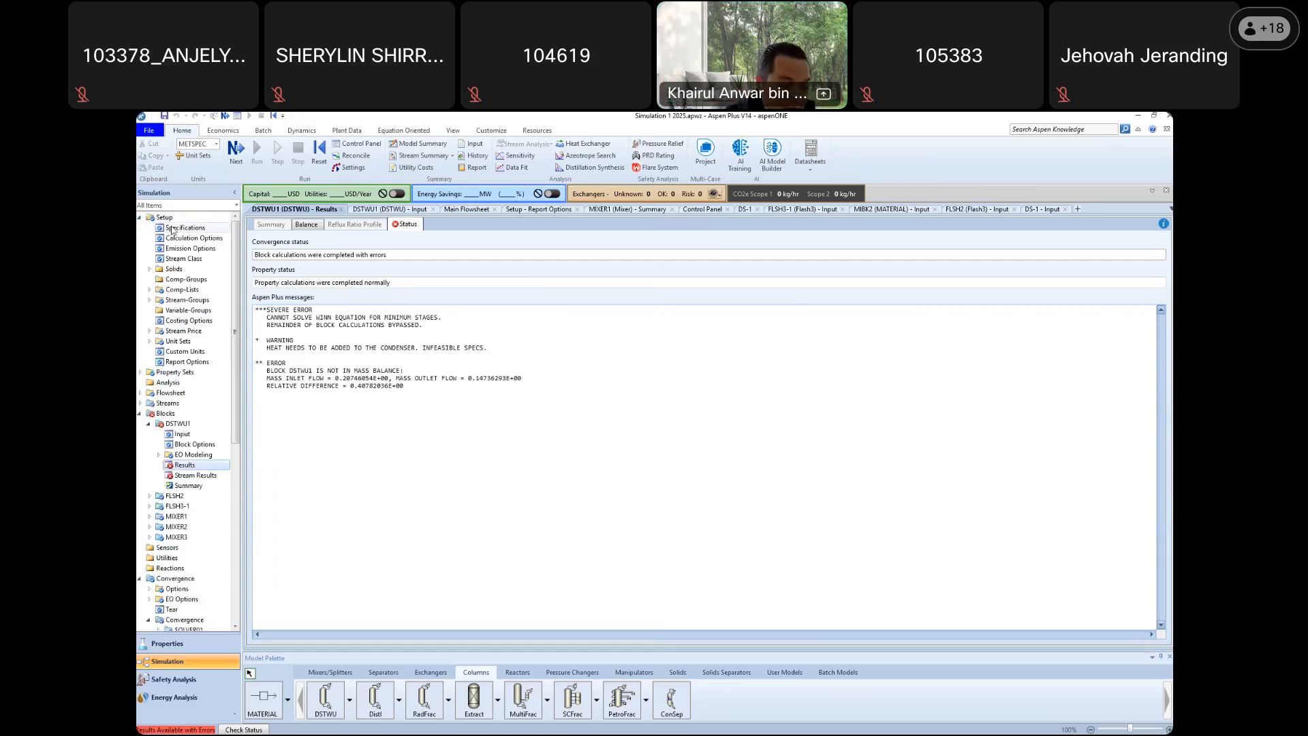
pyautogui.click(174, 229)
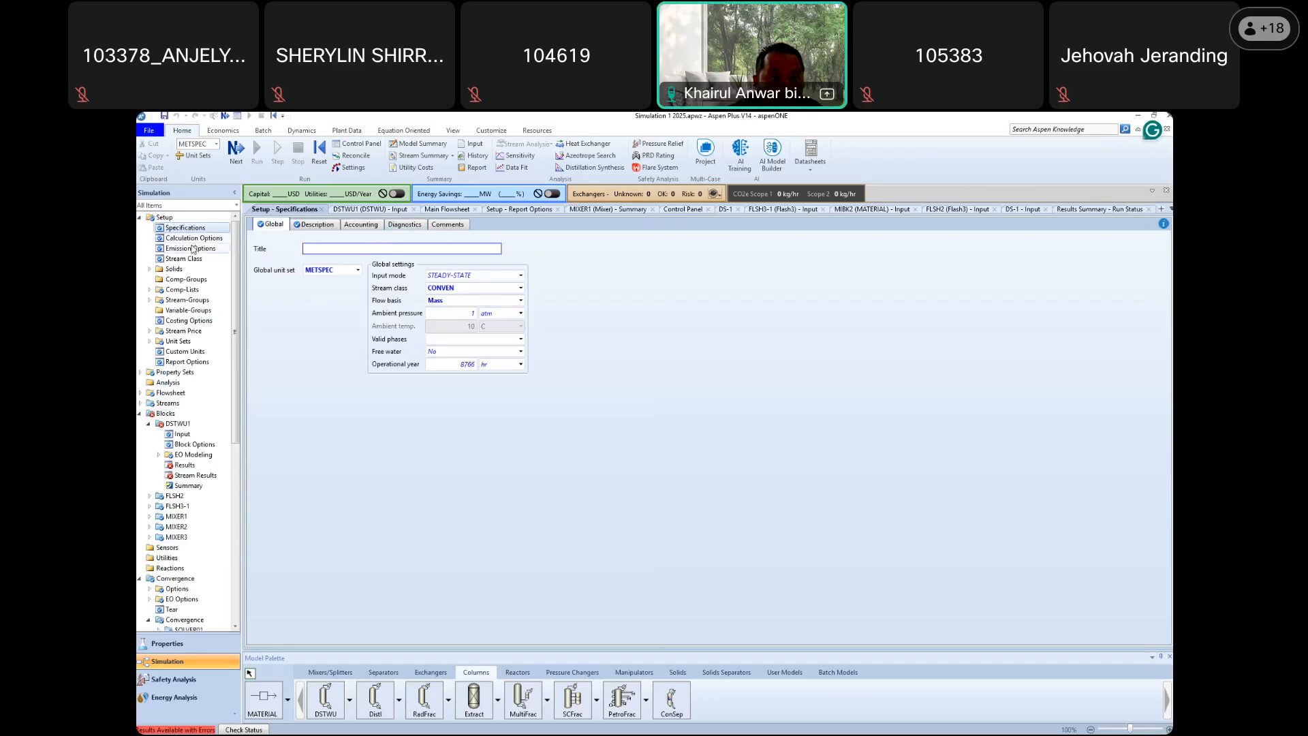
pyautogui.click(155, 217)
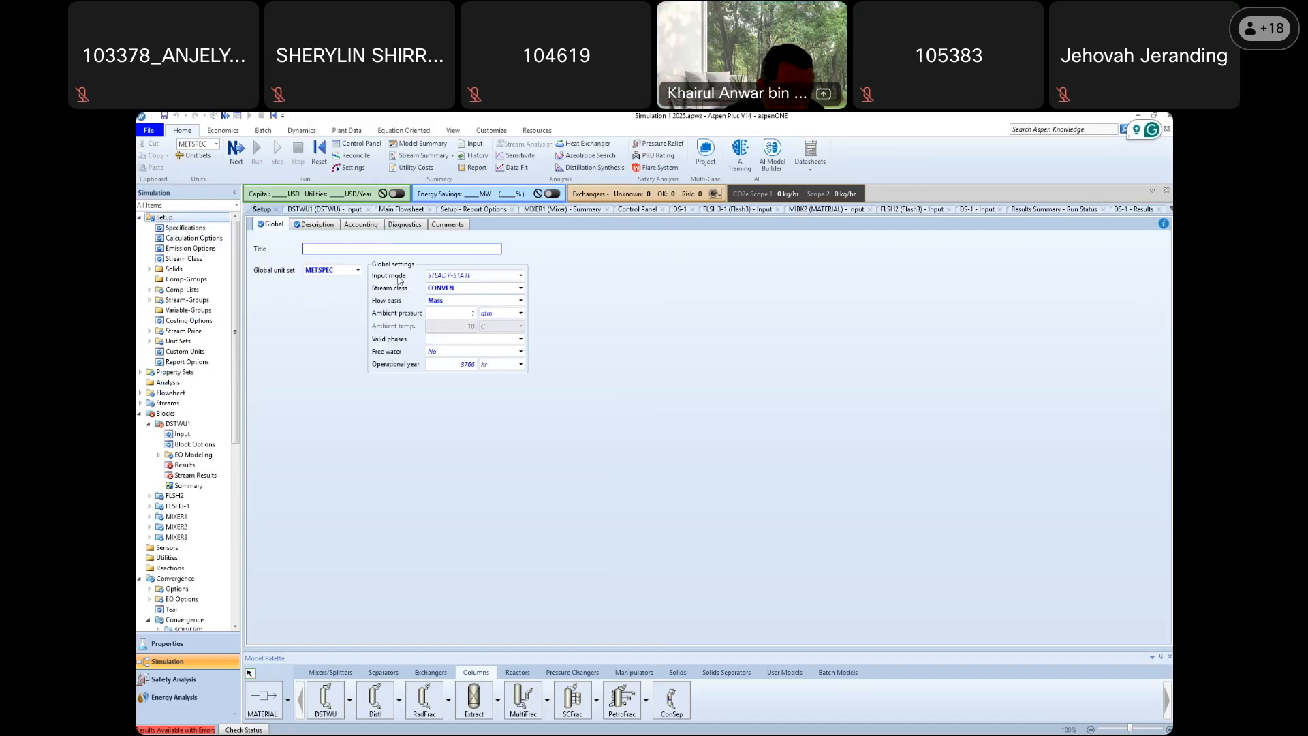
pyautogui.click(521, 351)
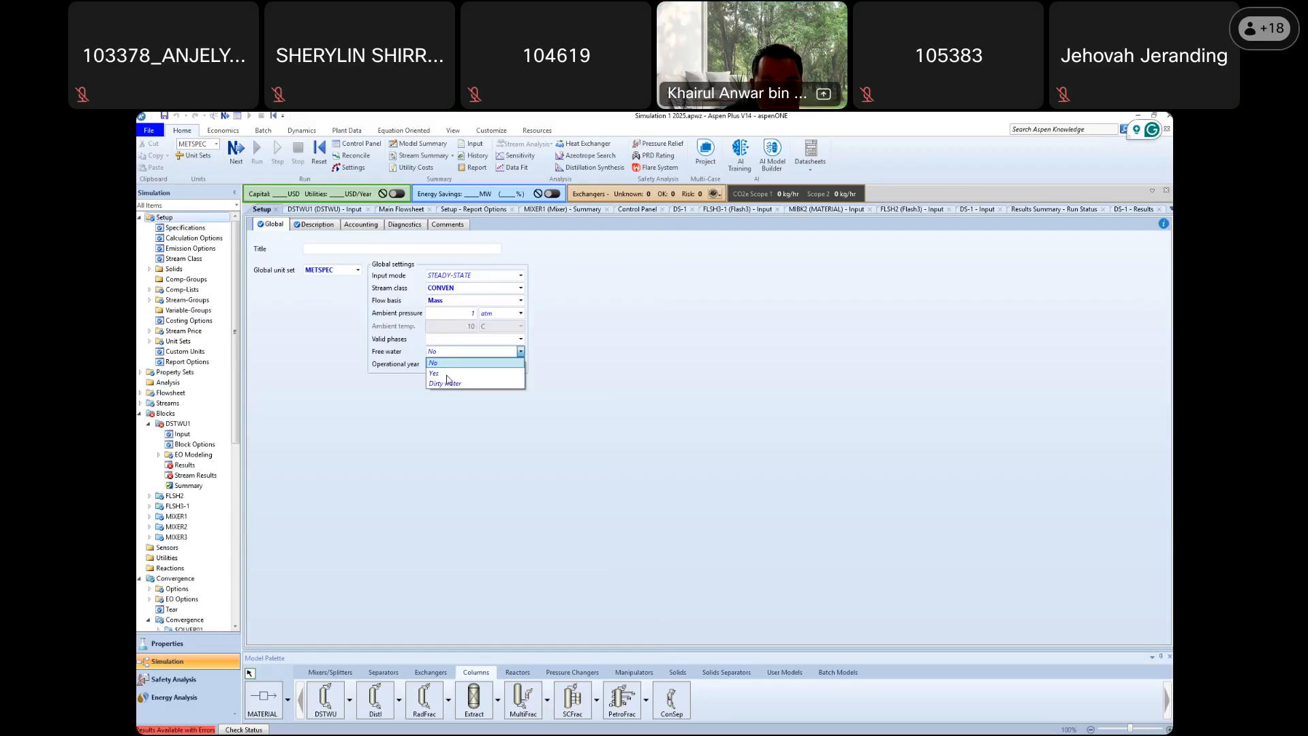
pyautogui.click(446, 373)
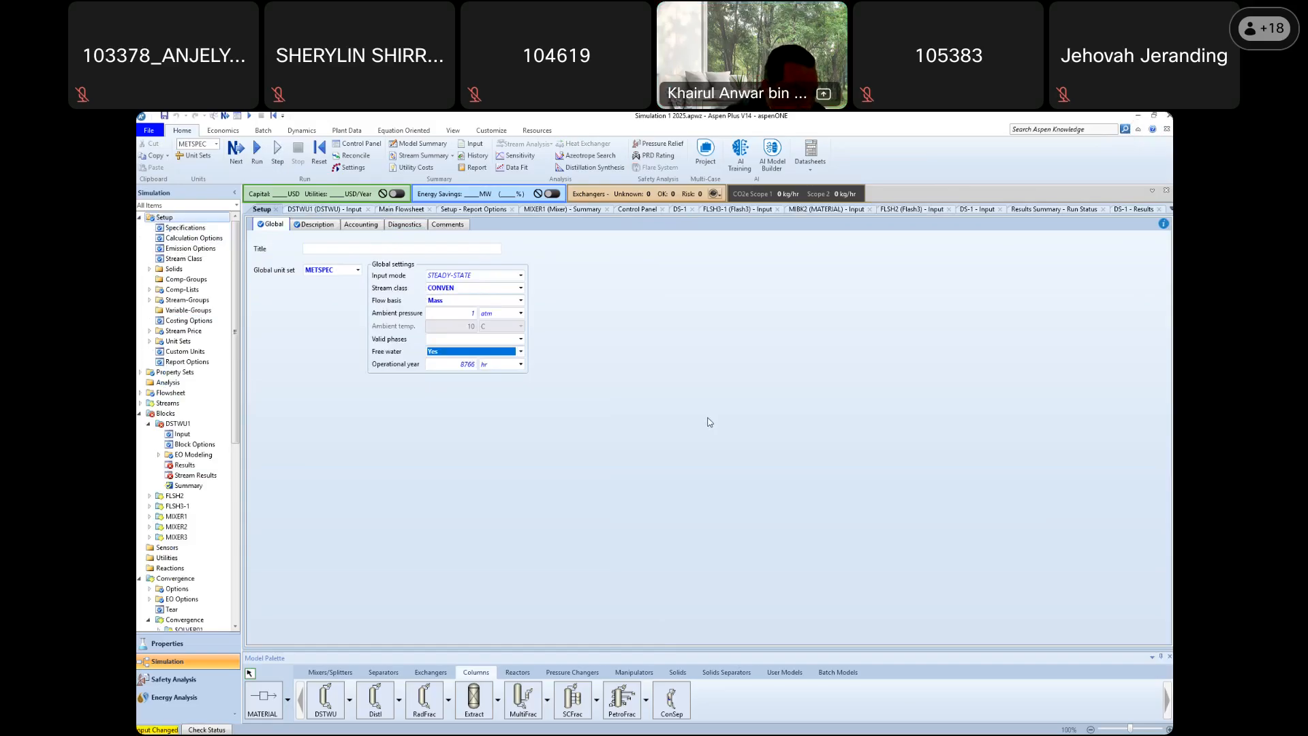
# Reinitialize the whole simulation and run it again
pyautogui.click(190, 438)
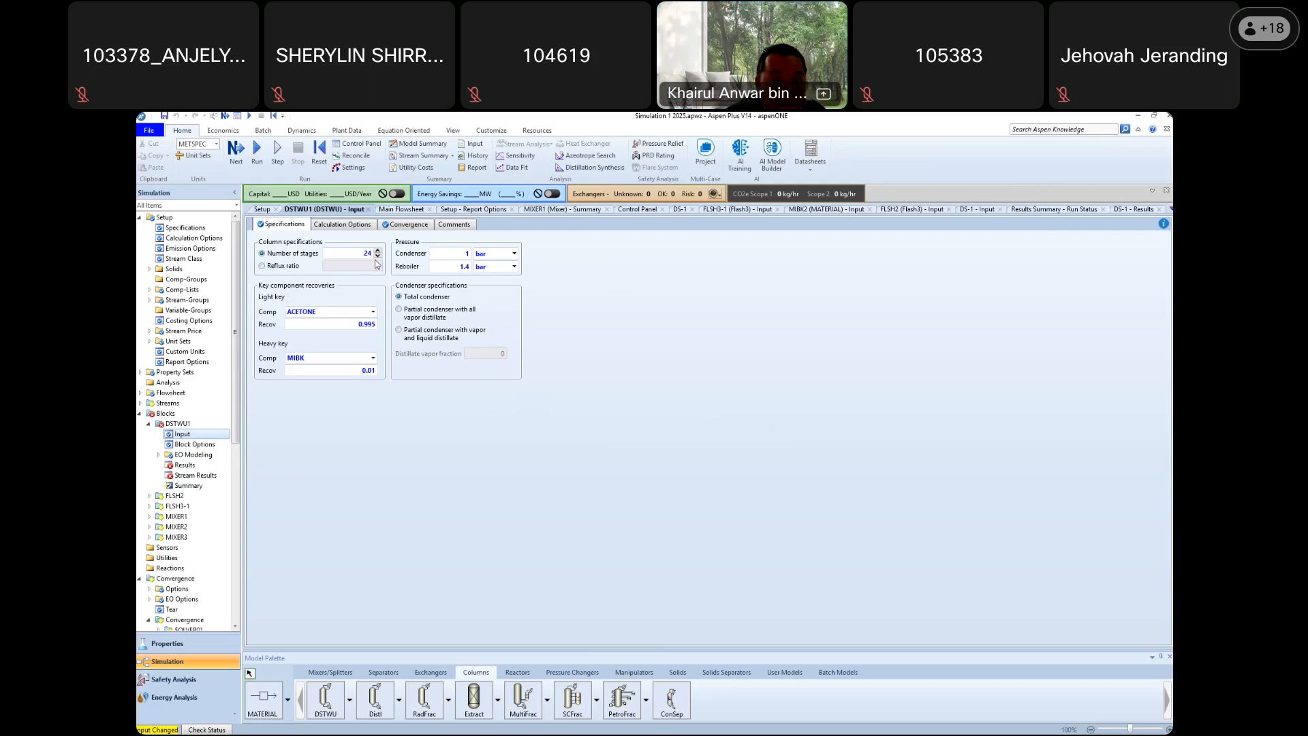
pyautogui.click(319, 152)
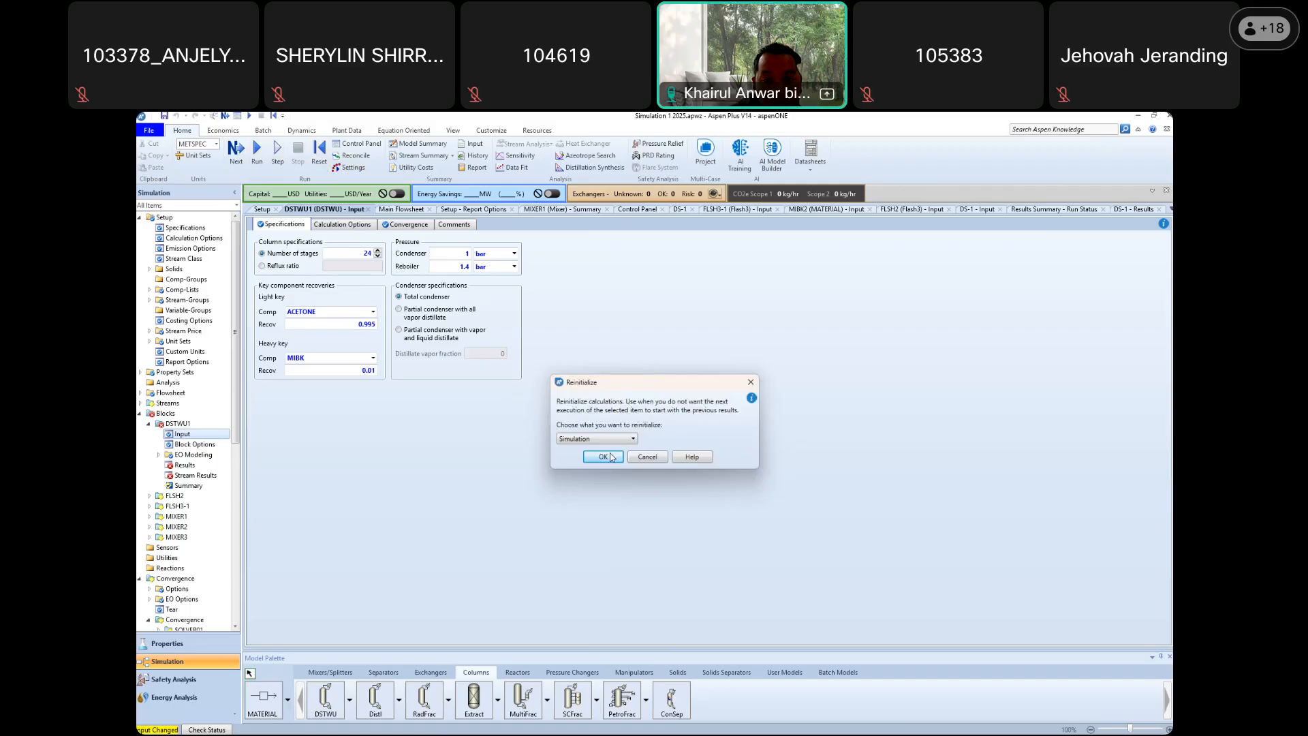
pyautogui.click(603, 457)
pyautogui.click(784, 444)
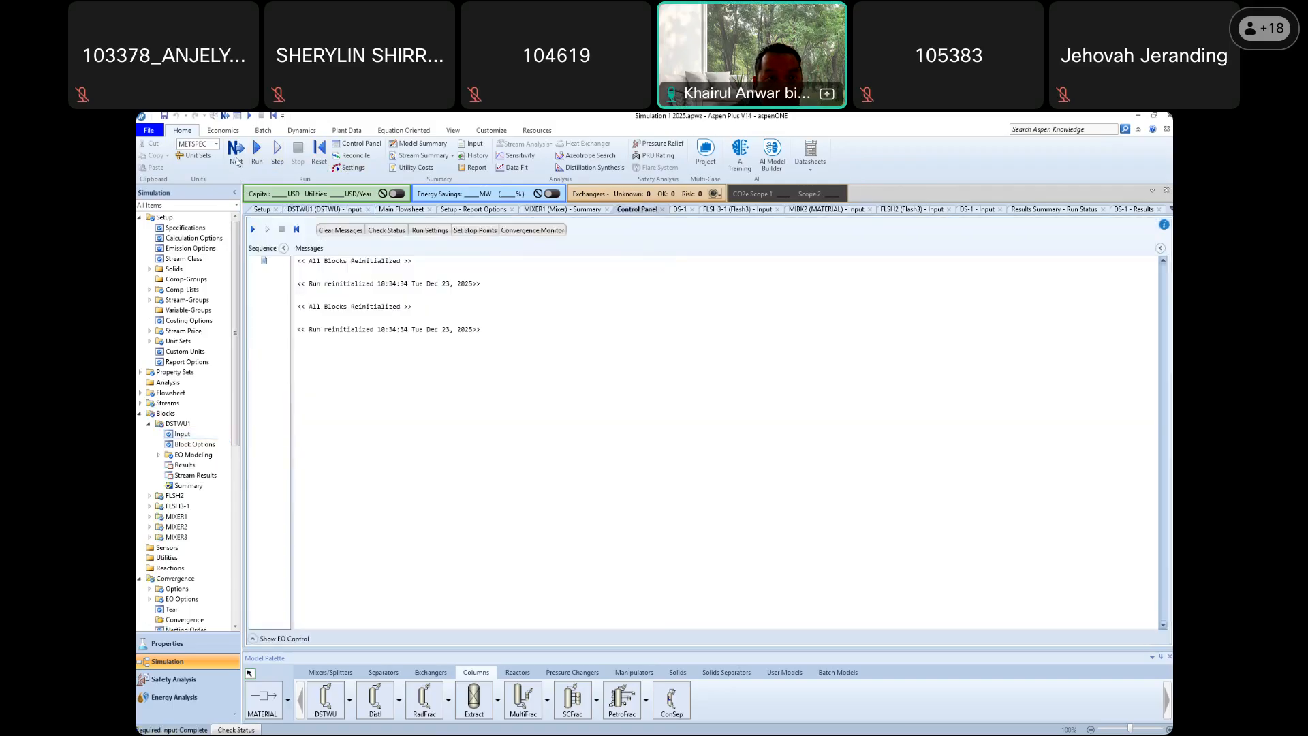
pyautogui.click(236, 151)
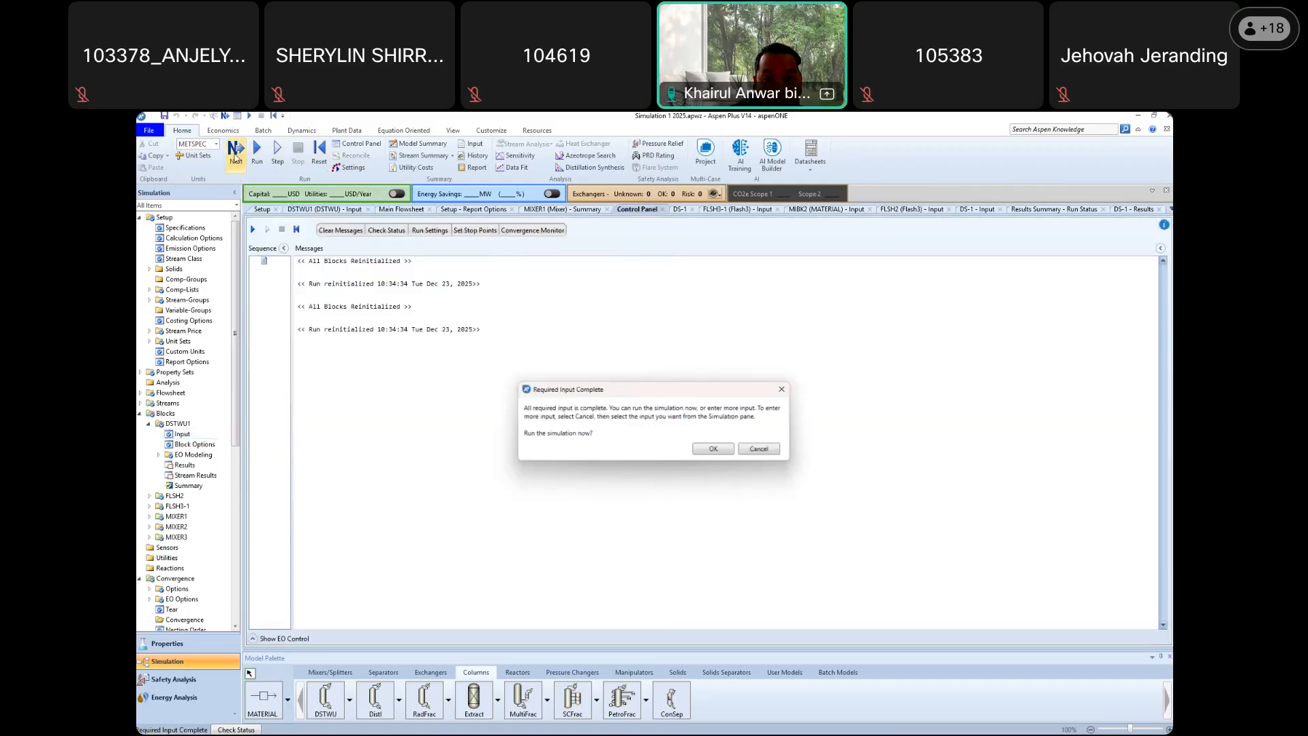
pyautogui.click(706, 448)
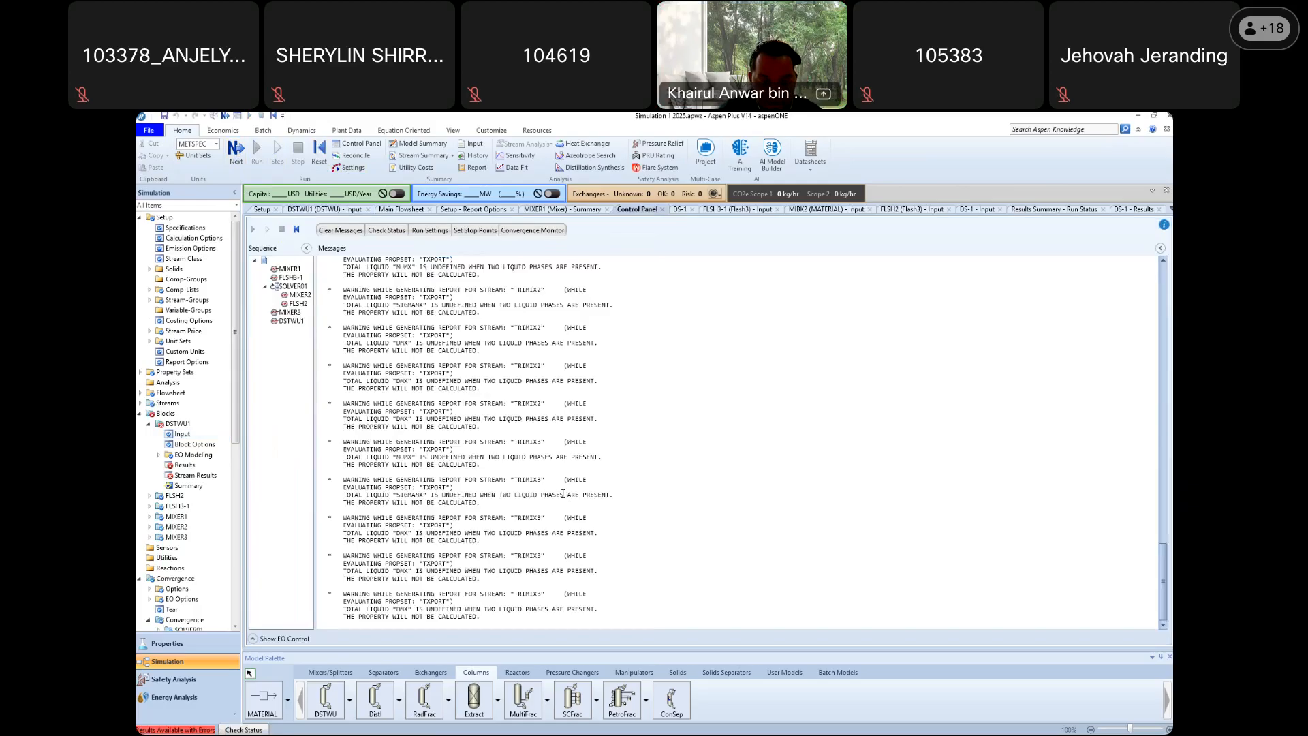
# Examine the run messages for DSTWU1 and the summary of simulation errors
pyautogui.scroll(10, 368, 528)
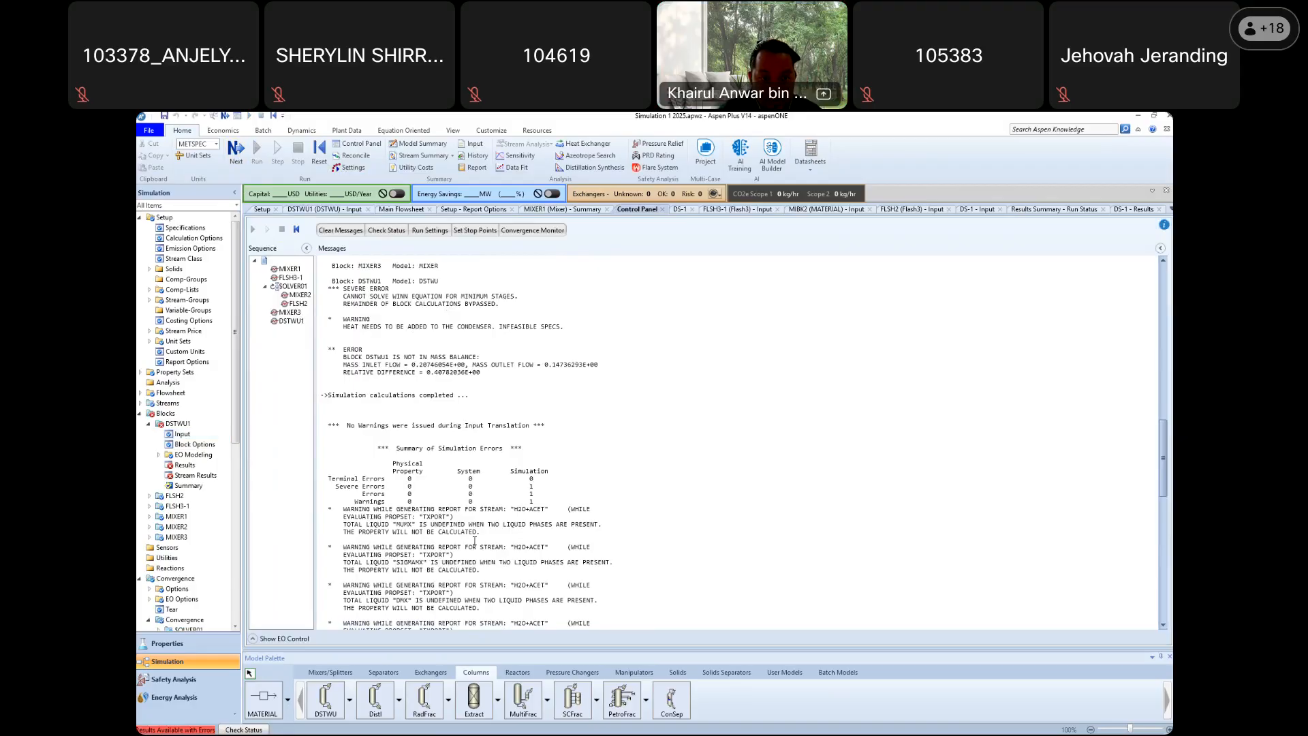
pyautogui.scroll(3, 475, 541)
pyautogui.scroll(-10, 611, 515)
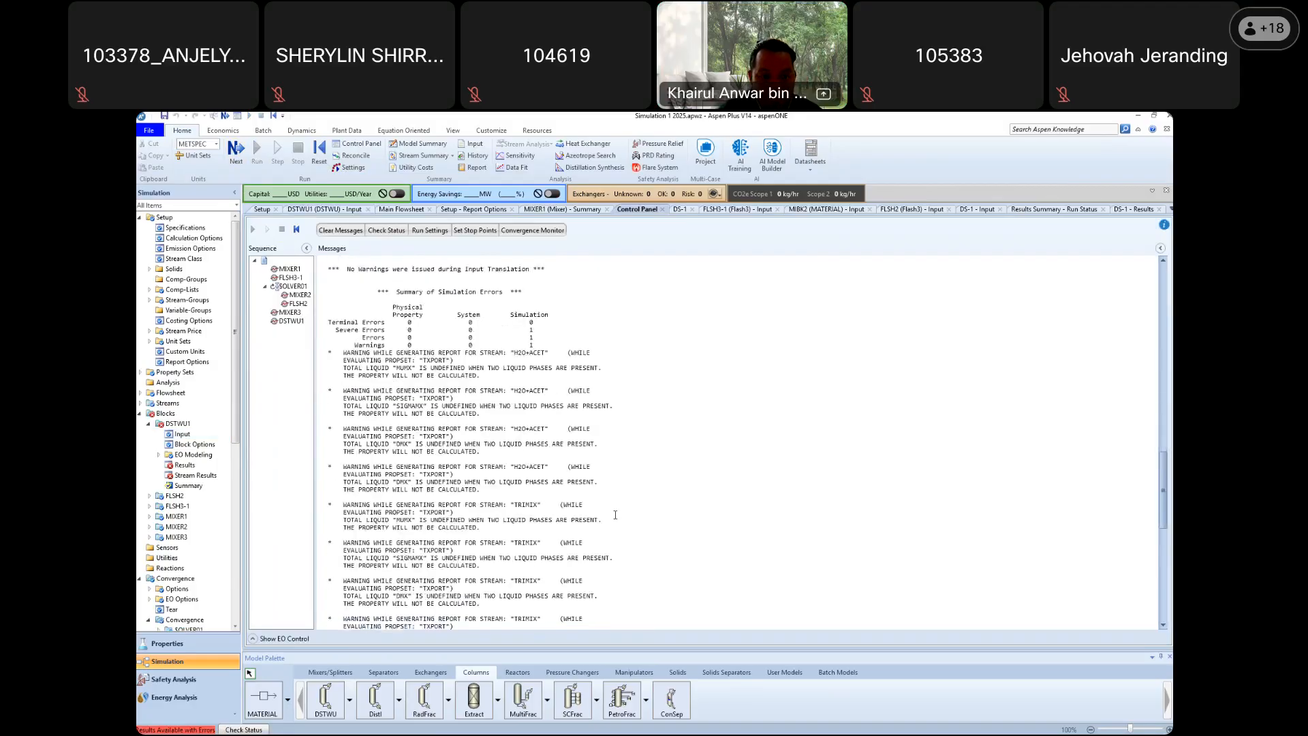
pyautogui.scroll(10, 613, 515)
# Reopen the DSTWU1 input specifications and raise the number of stages to 36
pyautogui.click(182, 436)
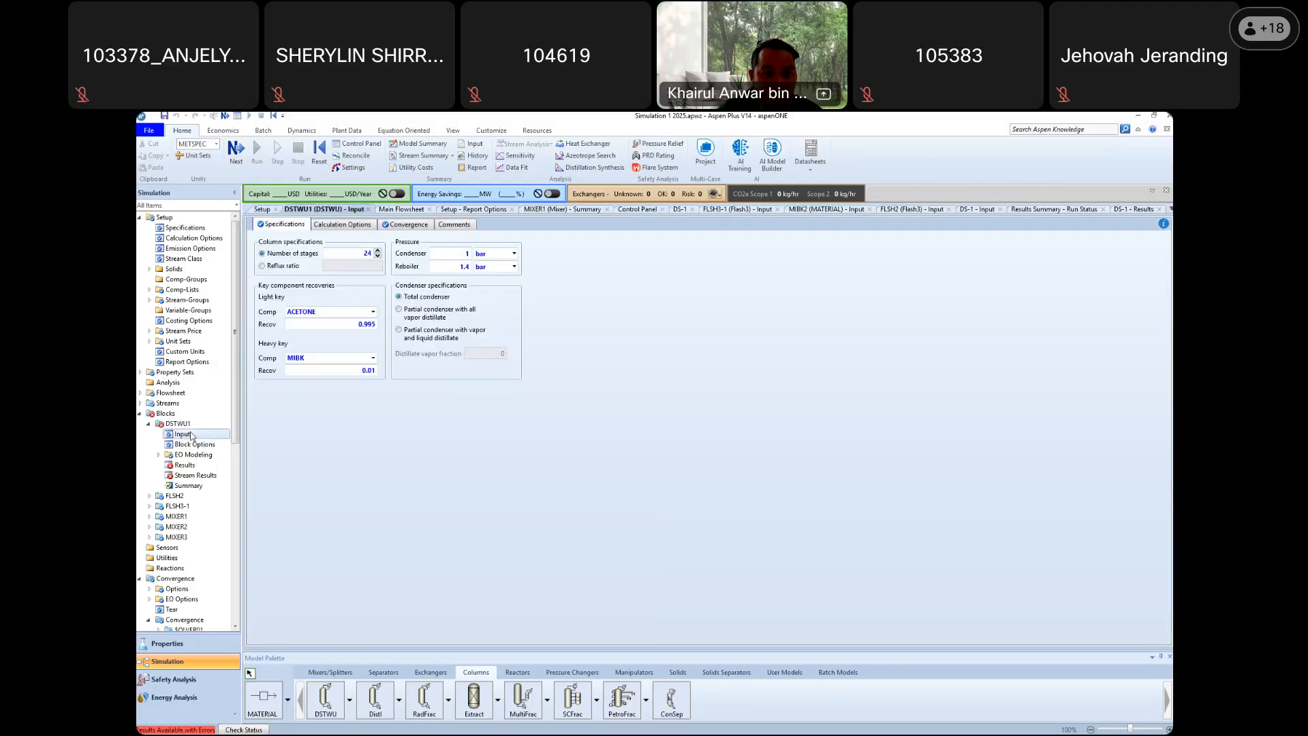
pyautogui.click(379, 251)
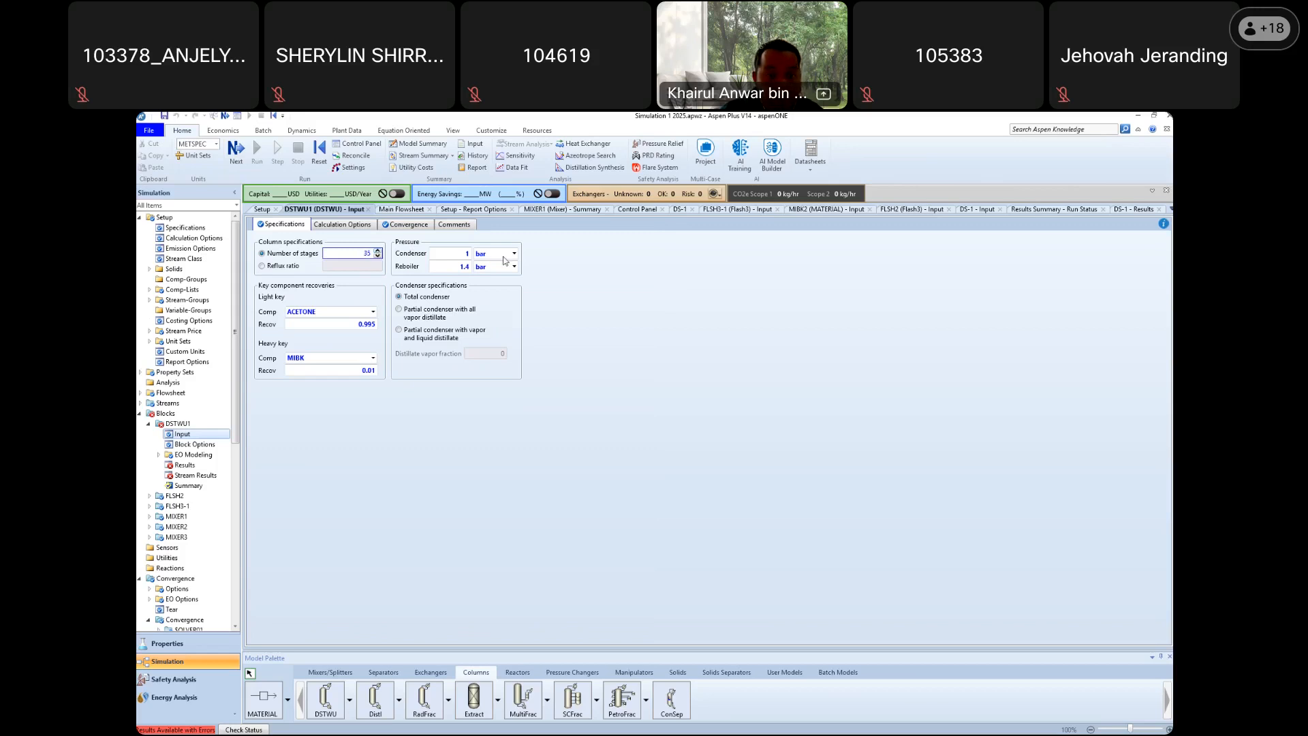
pyautogui.click(379, 252)
# Change the DSTWU1 condenser pressure to 0.5 atm
pyautogui.click(515, 254)
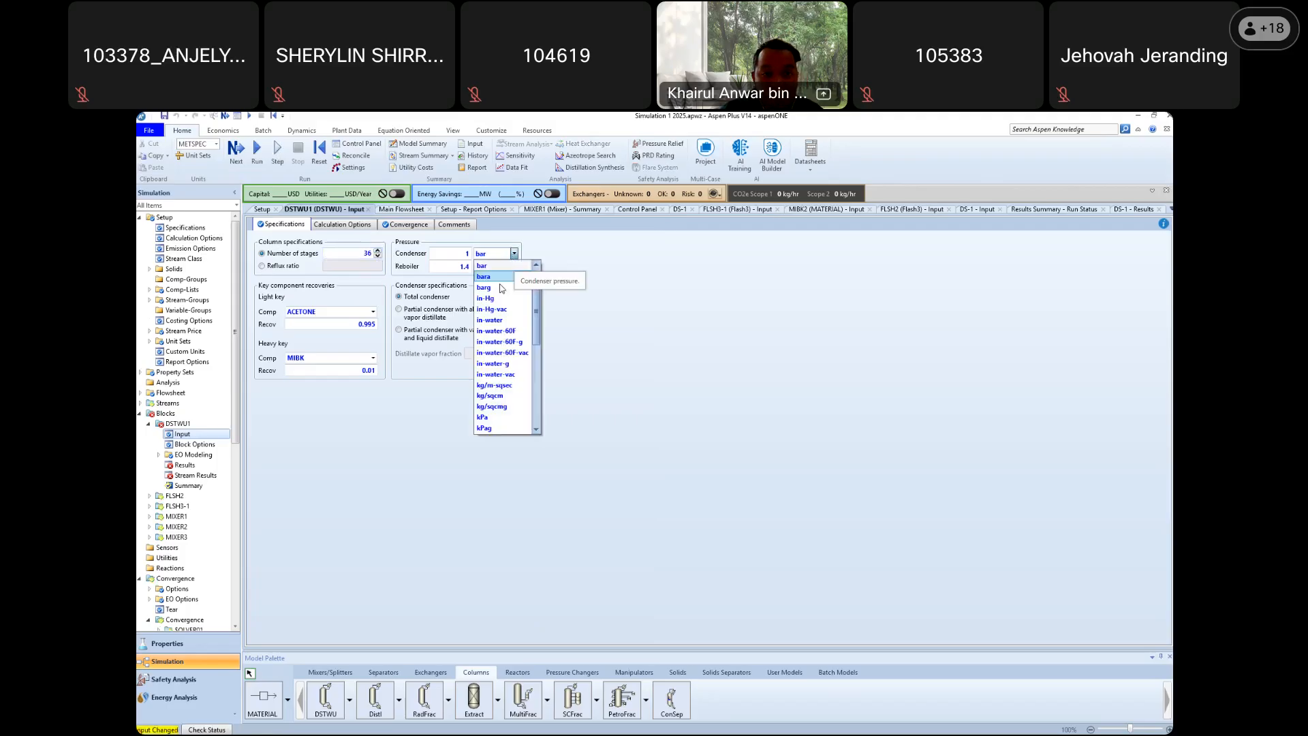
pyautogui.scroll(1, 501, 289)
pyautogui.click(485, 265)
pyautogui.click(455, 256)
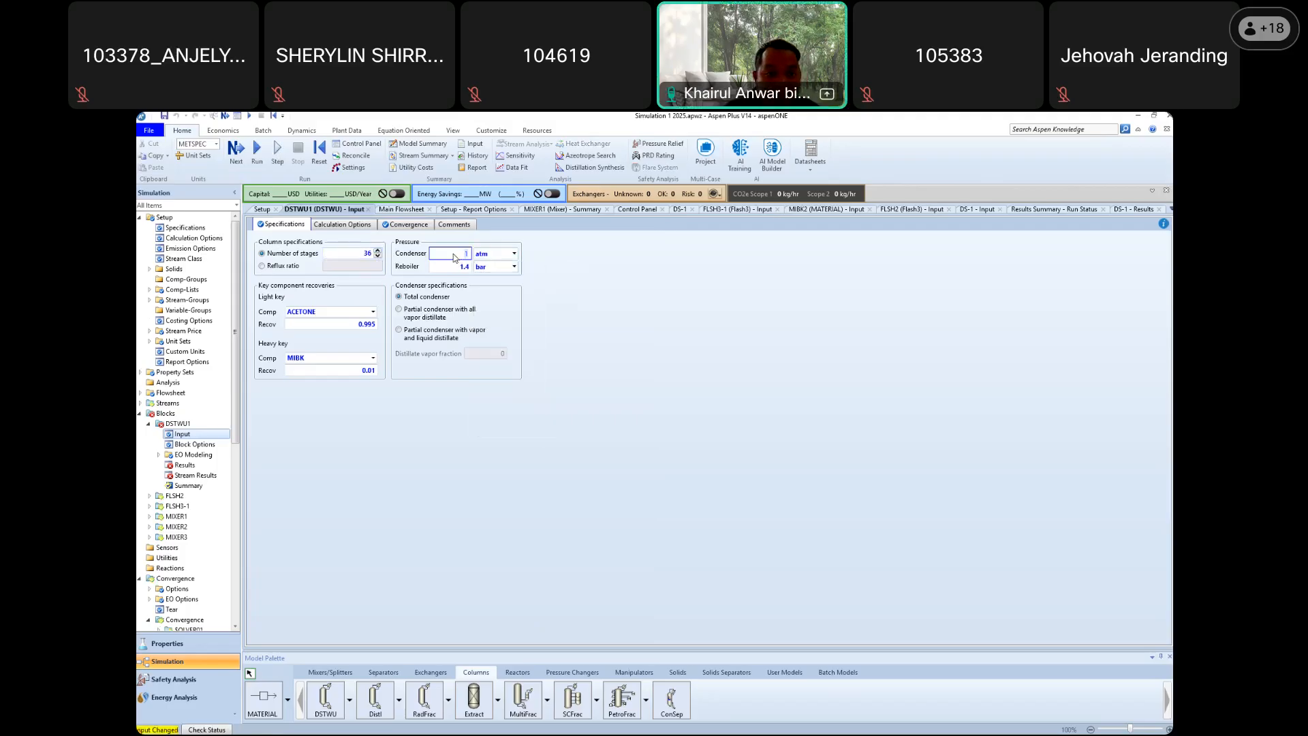
pyautogui.write('0')
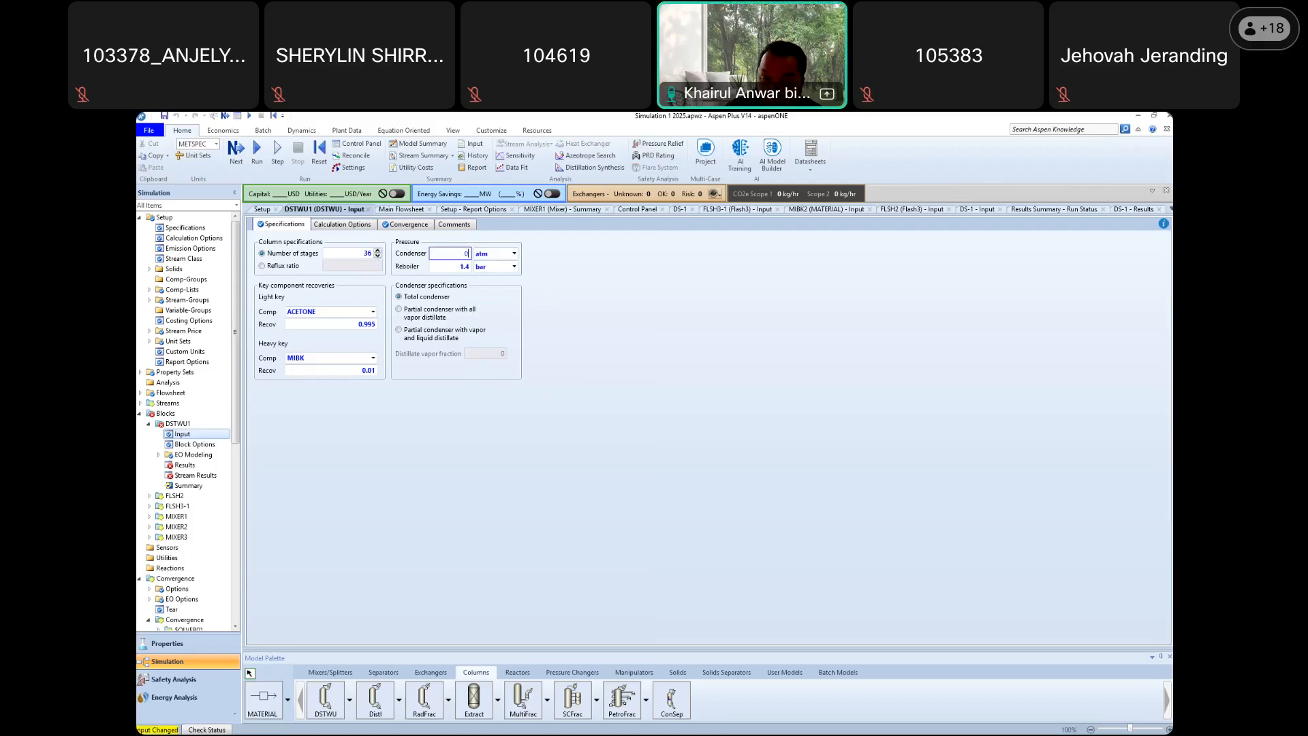
pyautogui.write('3')
pyautogui.write('.5')
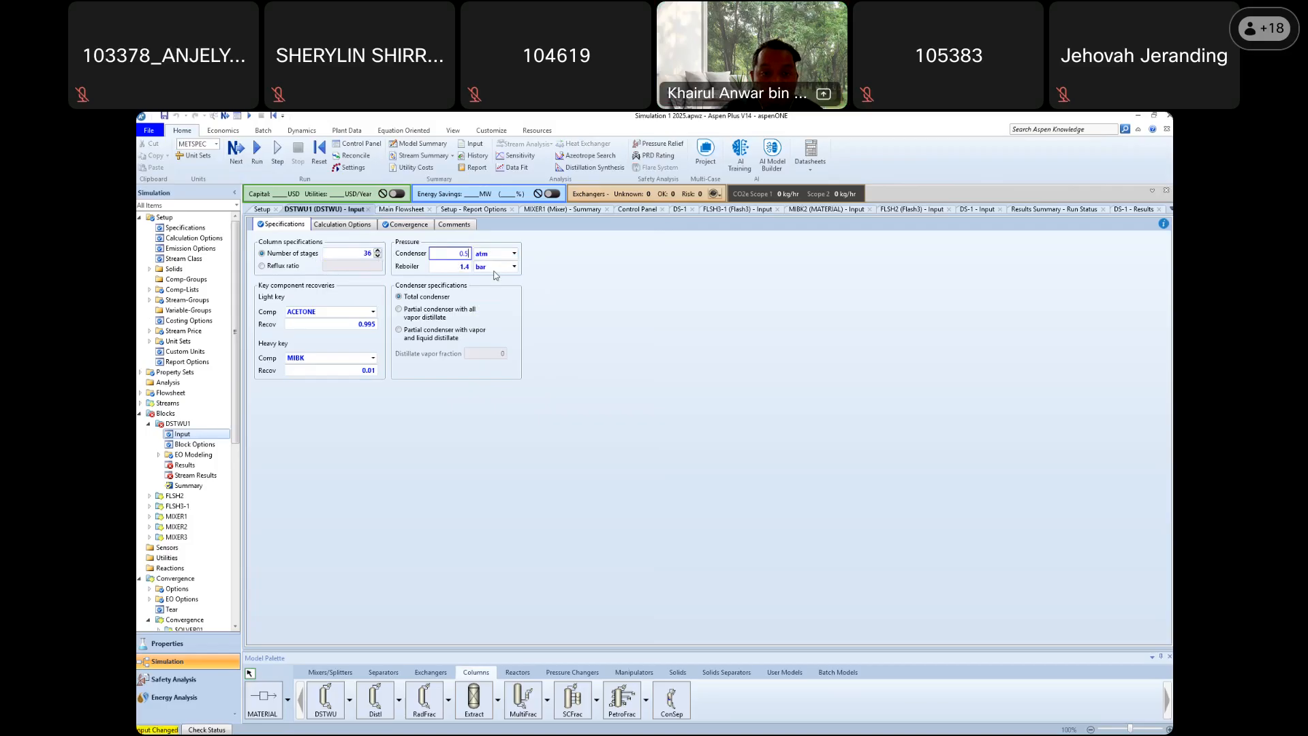
# Change the DSTWU1 reboiler pressure to 1.2 atm
pyautogui.click(503, 267)
pyautogui.click(483, 282)
pyautogui.click(514, 267)
pyautogui.click(481, 275)
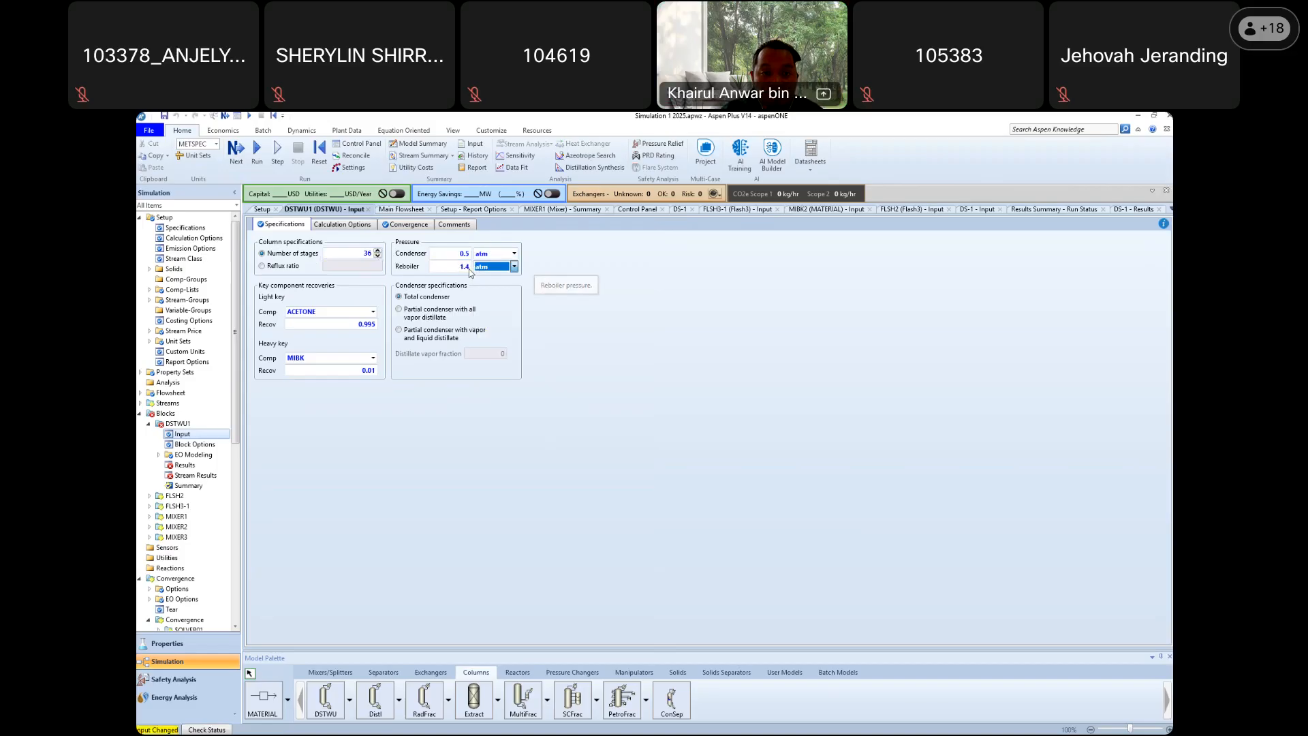
pyautogui.click(468, 267)
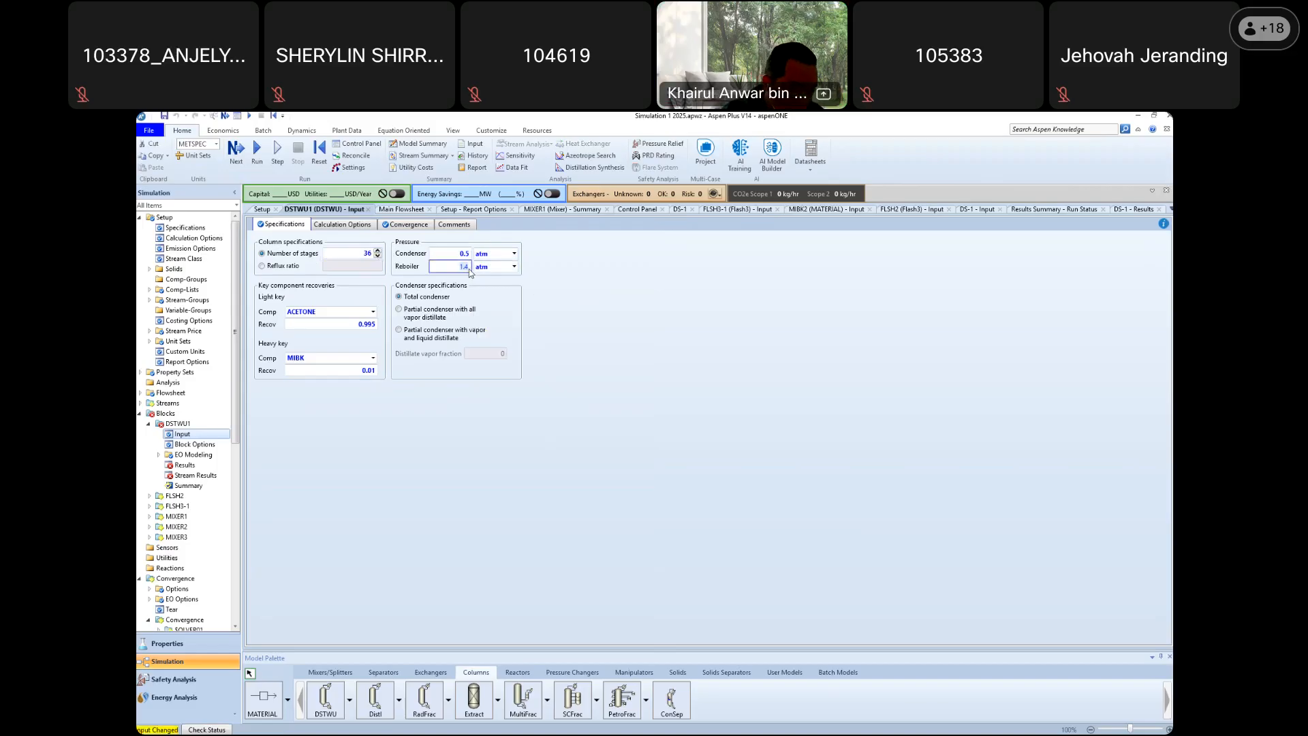
pyautogui.write('1.2')
pyautogui.click(682, 377)
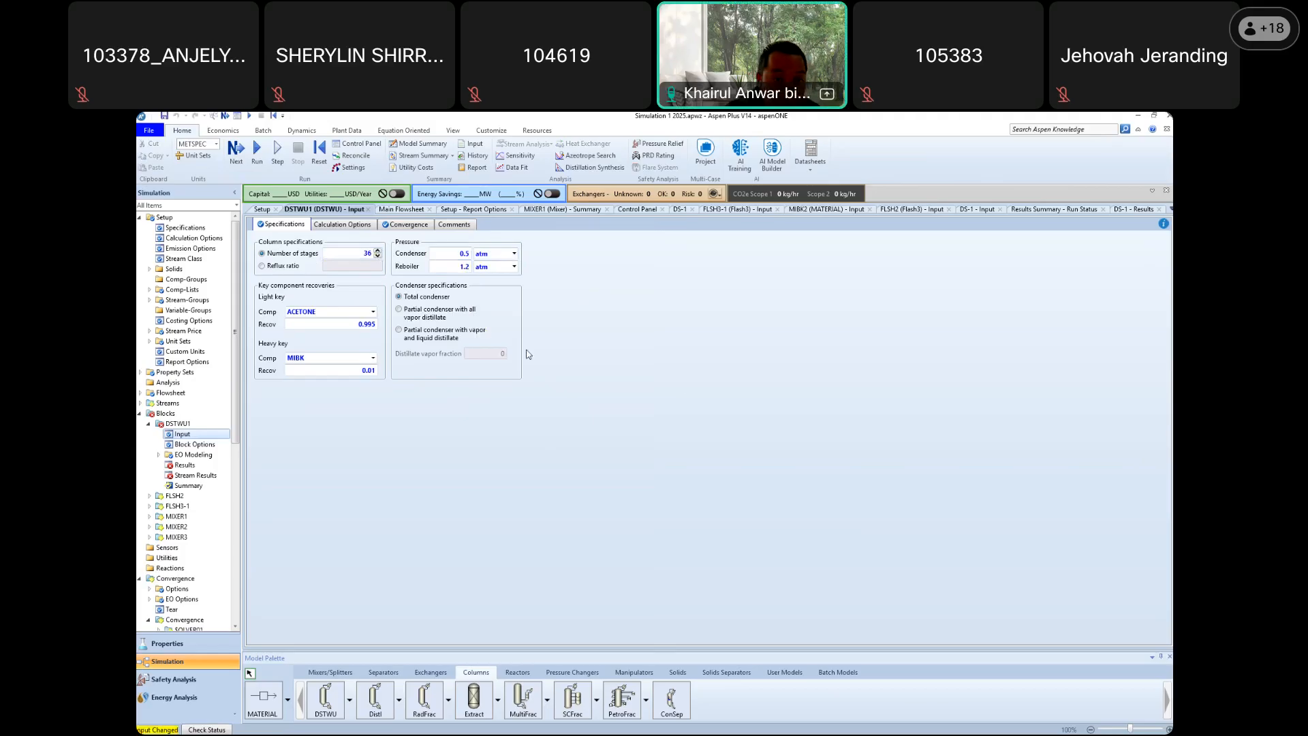
# Set the recovery of the light key component ACETONE in DSTWU1 to 0.9995
pyautogui.click(372, 325)
pyautogui.moveTo(375, 325); pyautogui.dragTo(358, 324)
pyautogui.write('9')
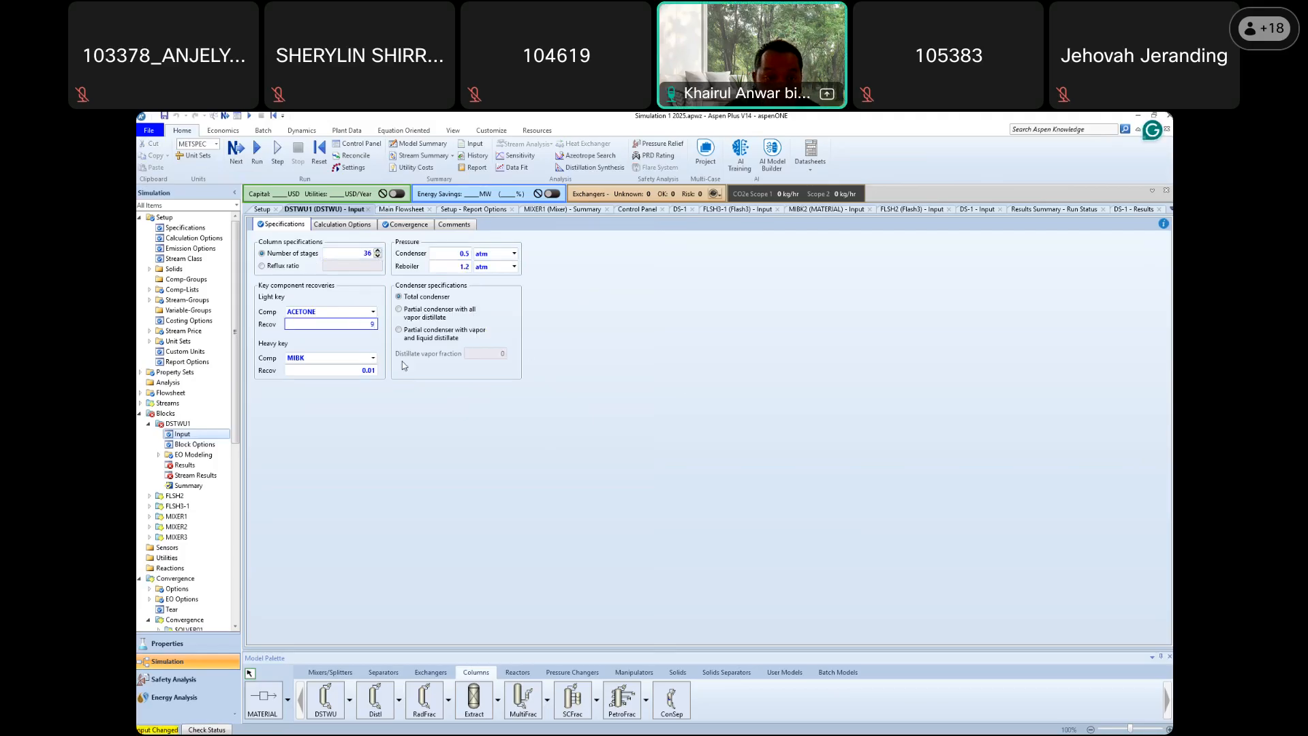
pyautogui.press('BackSpace')
pyautogui.write('0.89')
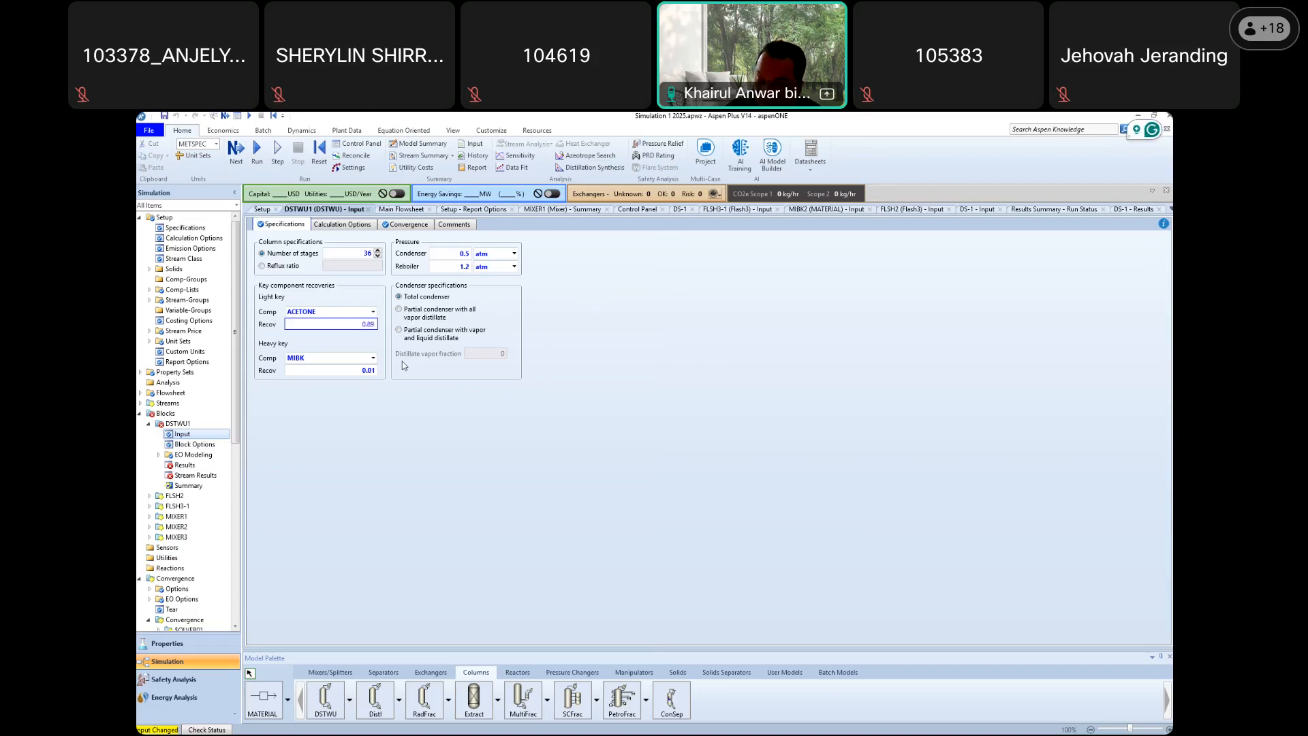
pyautogui.press('BackSpace')
pyautogui.write('9995')
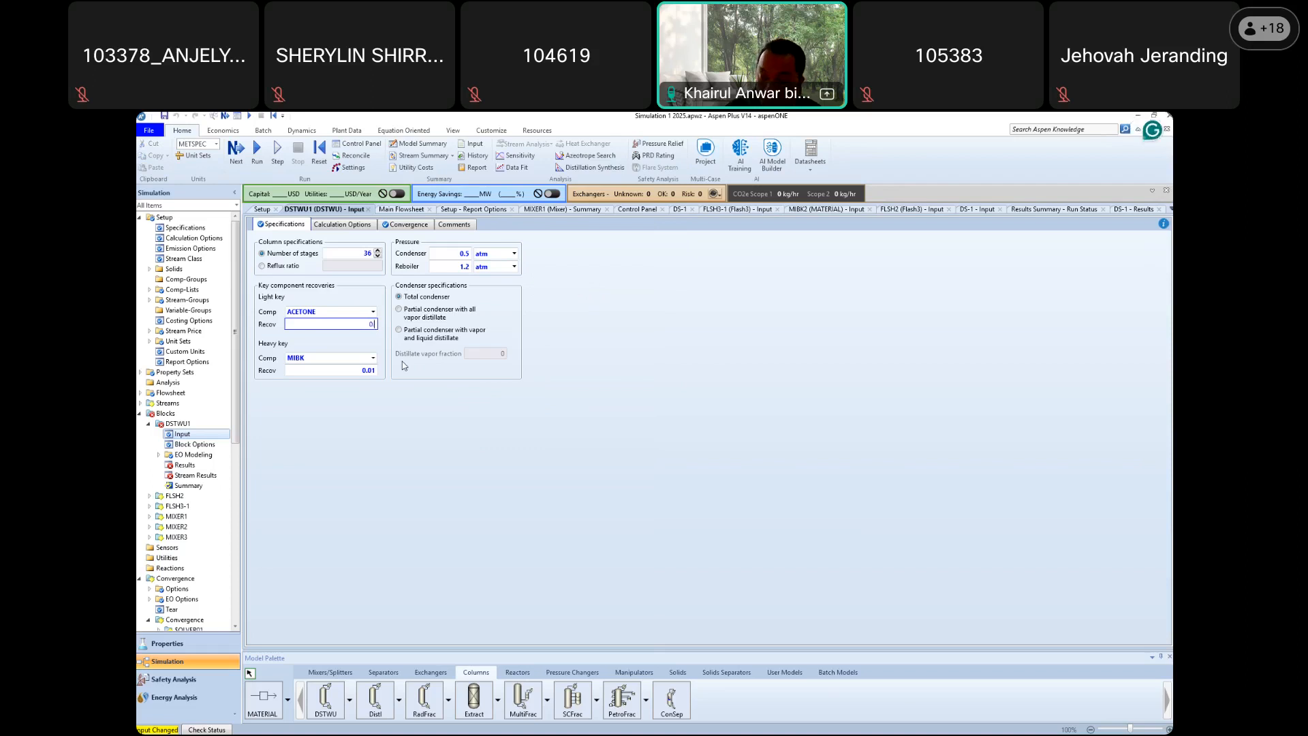
pyautogui.click(413, 471)
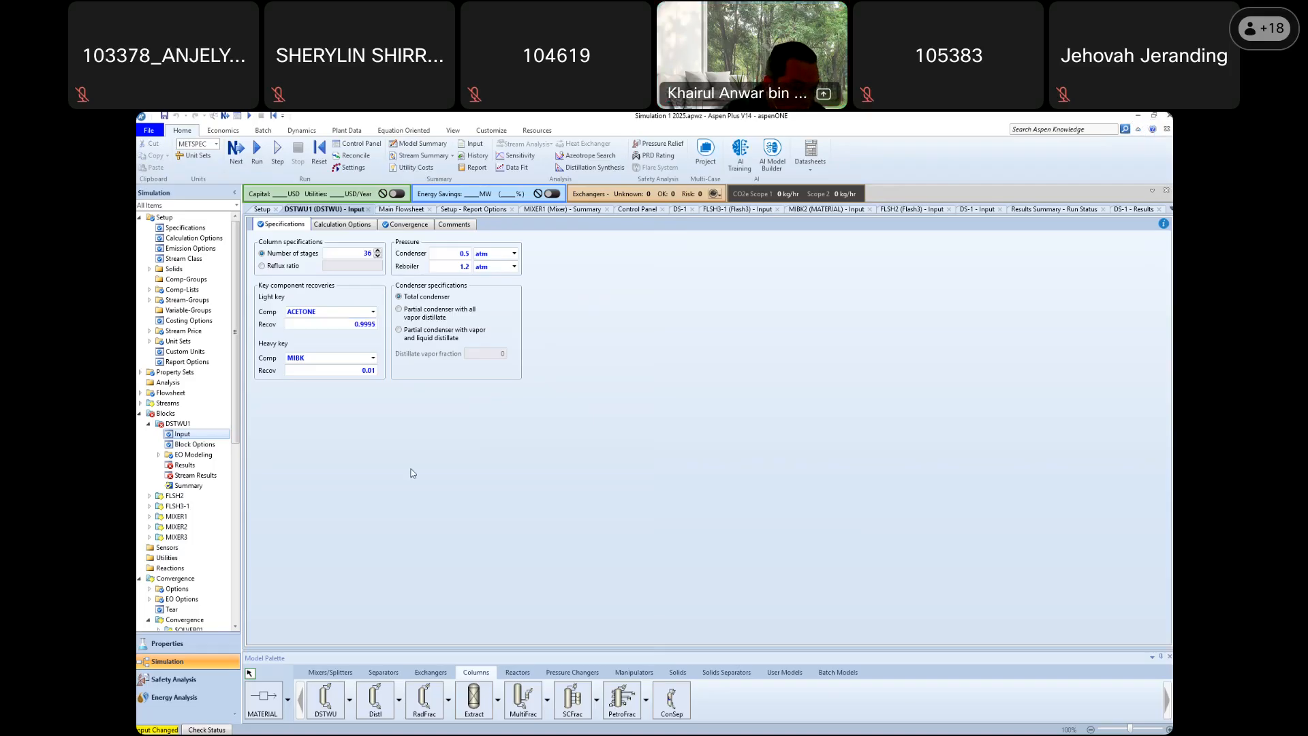
# Set the recovery of the heavy key component MIBK in DSTWU1 to 0.006
pyautogui.click(361, 370)
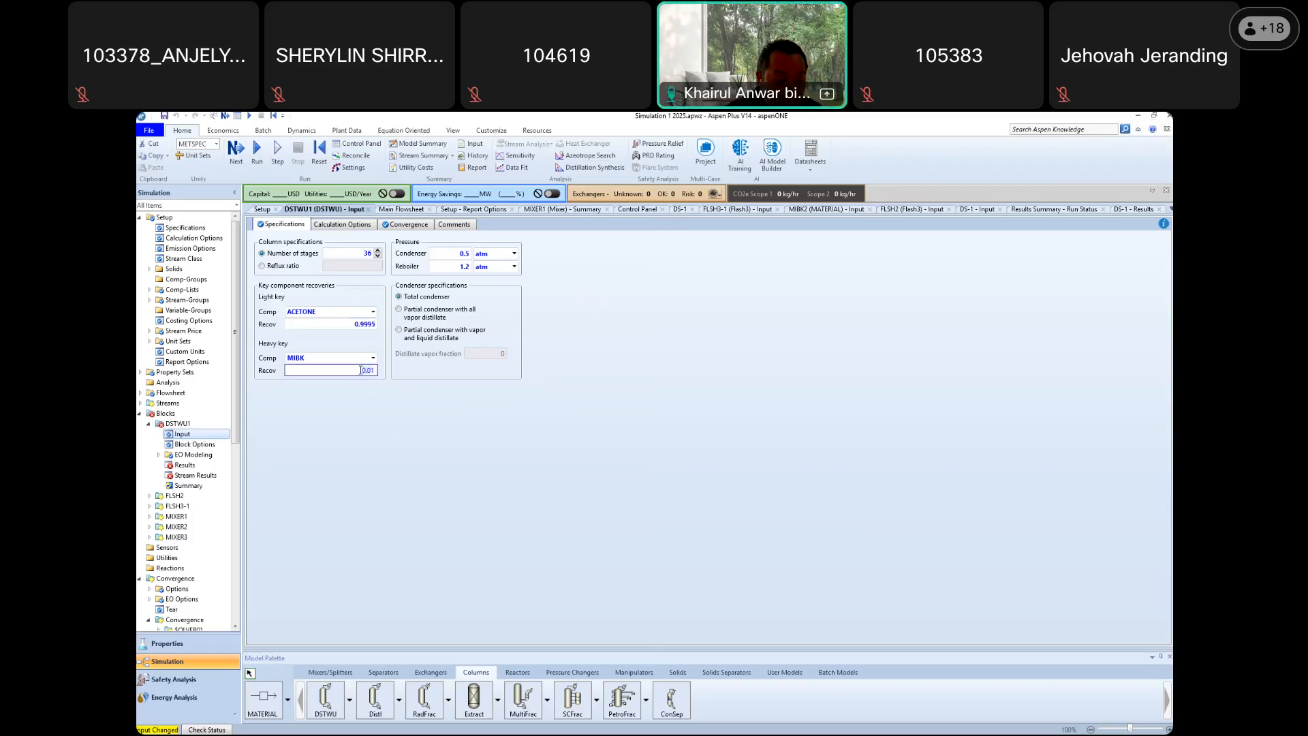
pyautogui.write('0.006')
pyautogui.click(475, 485)
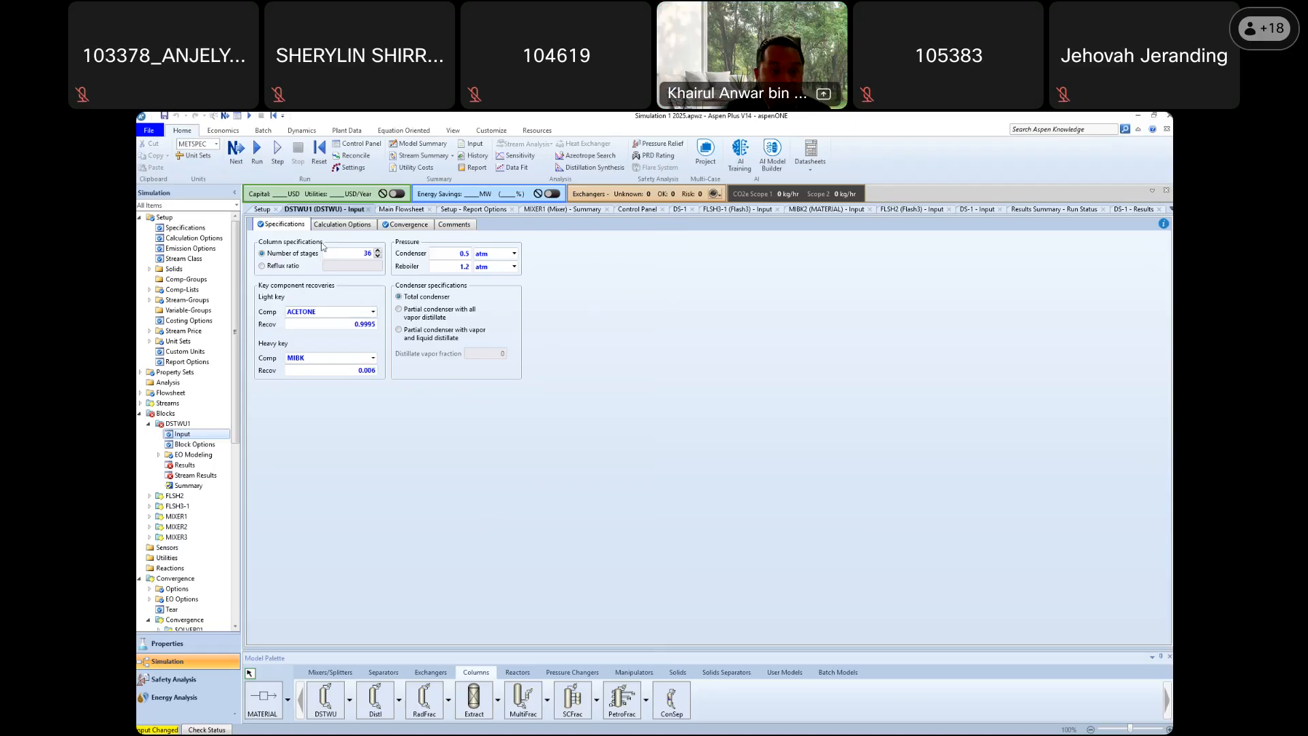
# Enable DSTWU1's table of reflux ratio versus number of theoretical stages, and reinitialize and run the simulation
pyautogui.click(344, 227)
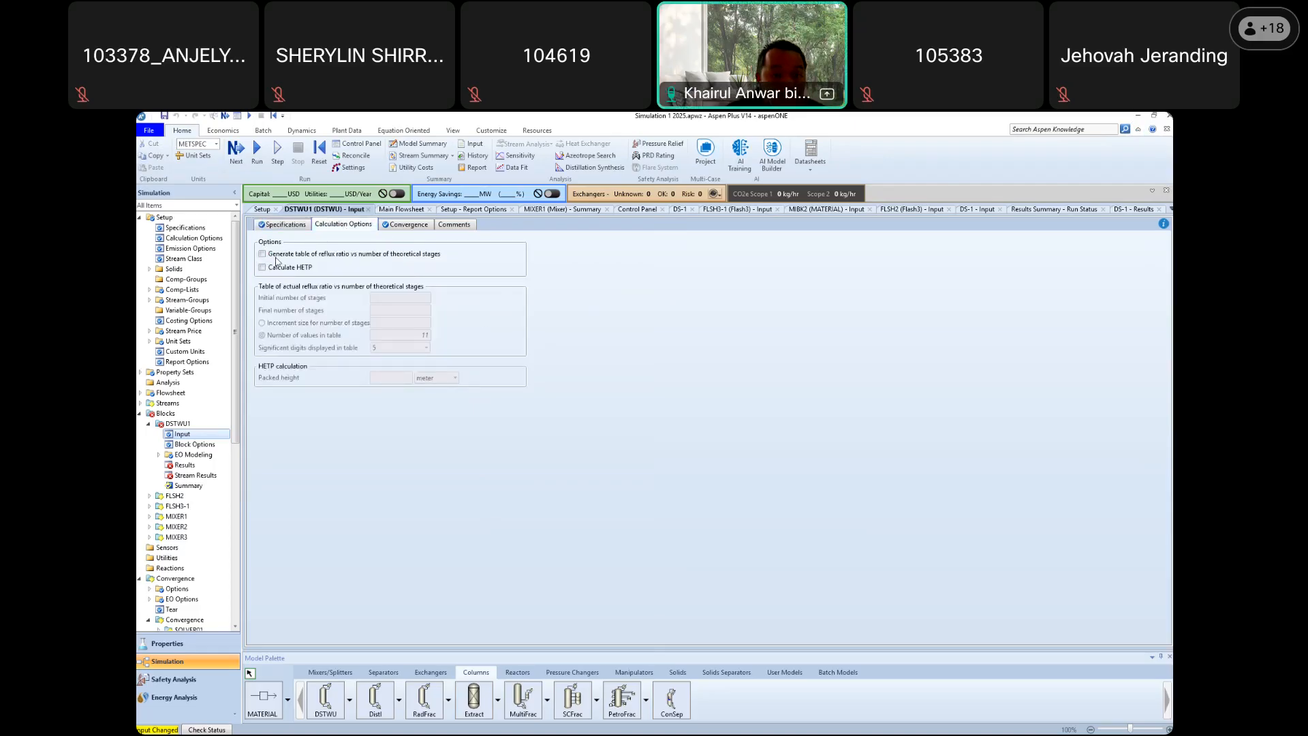
pyautogui.click(262, 254)
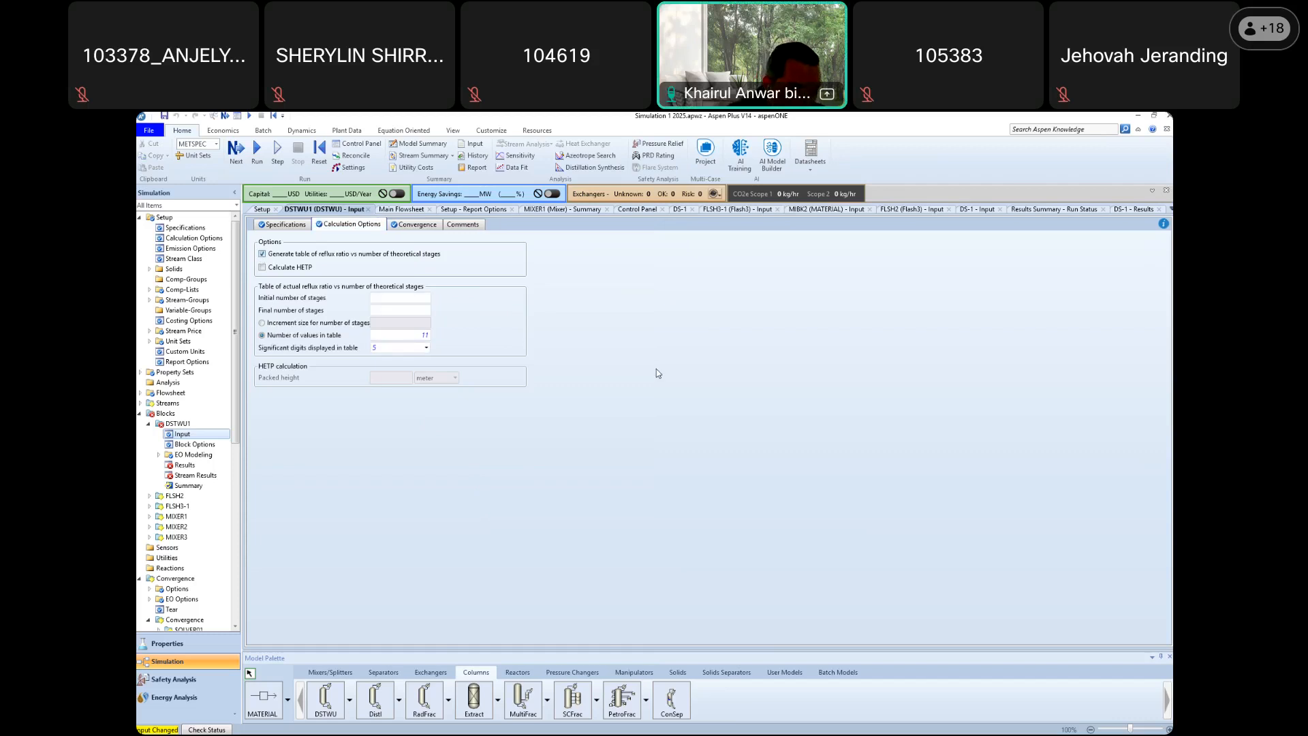
pyautogui.click(319, 154)
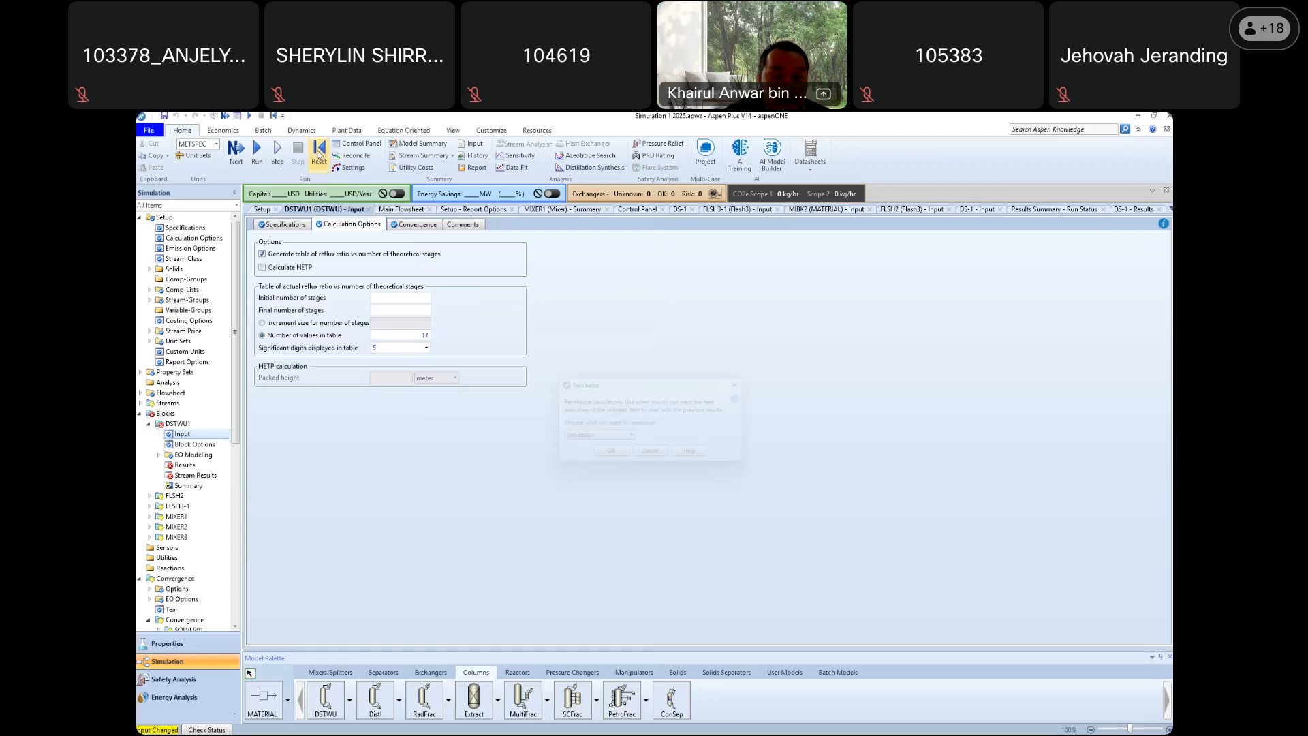
pyautogui.click(602, 456)
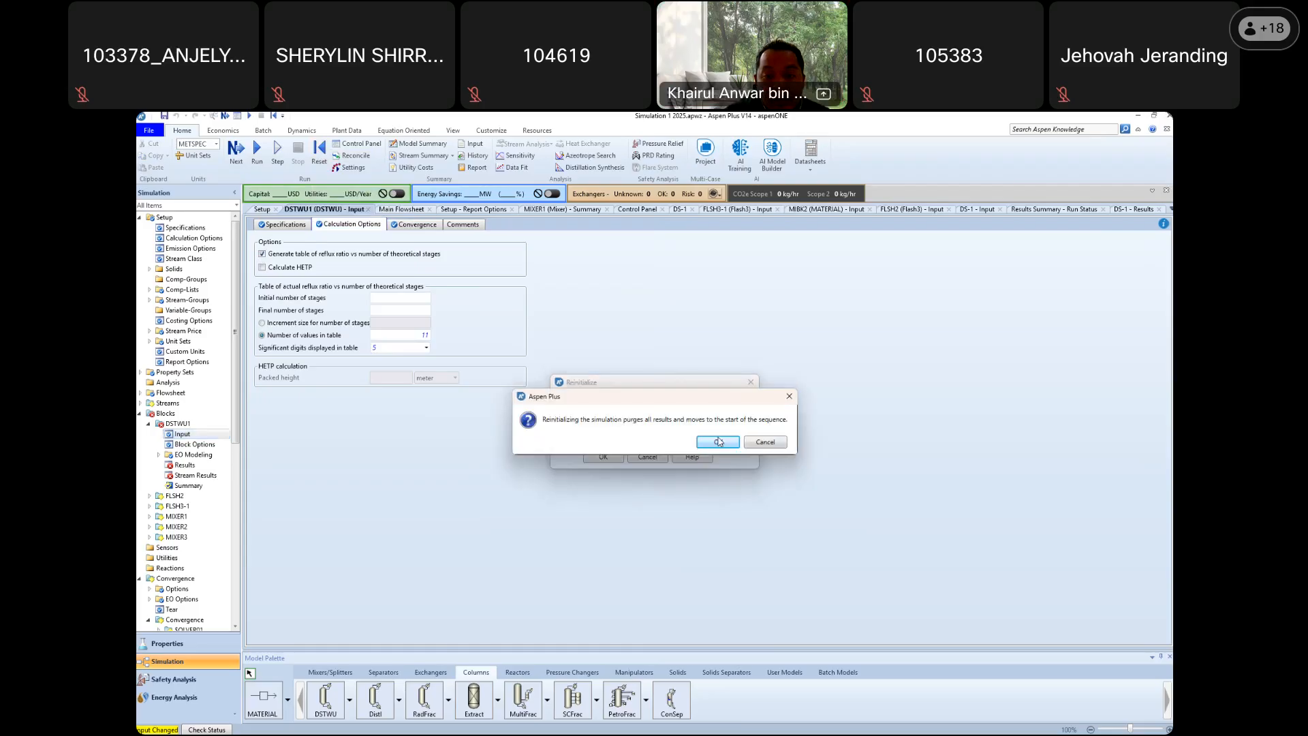
pyautogui.click(717, 442)
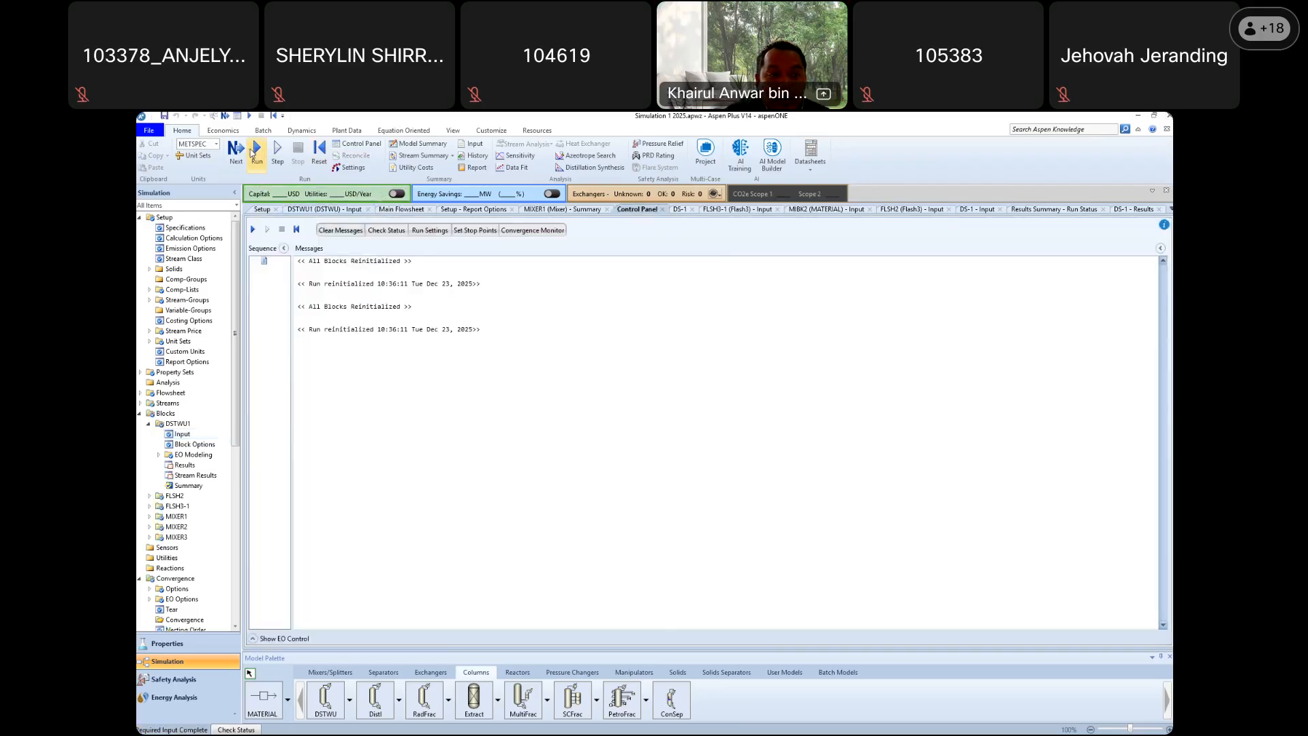
pyautogui.click(252, 152)
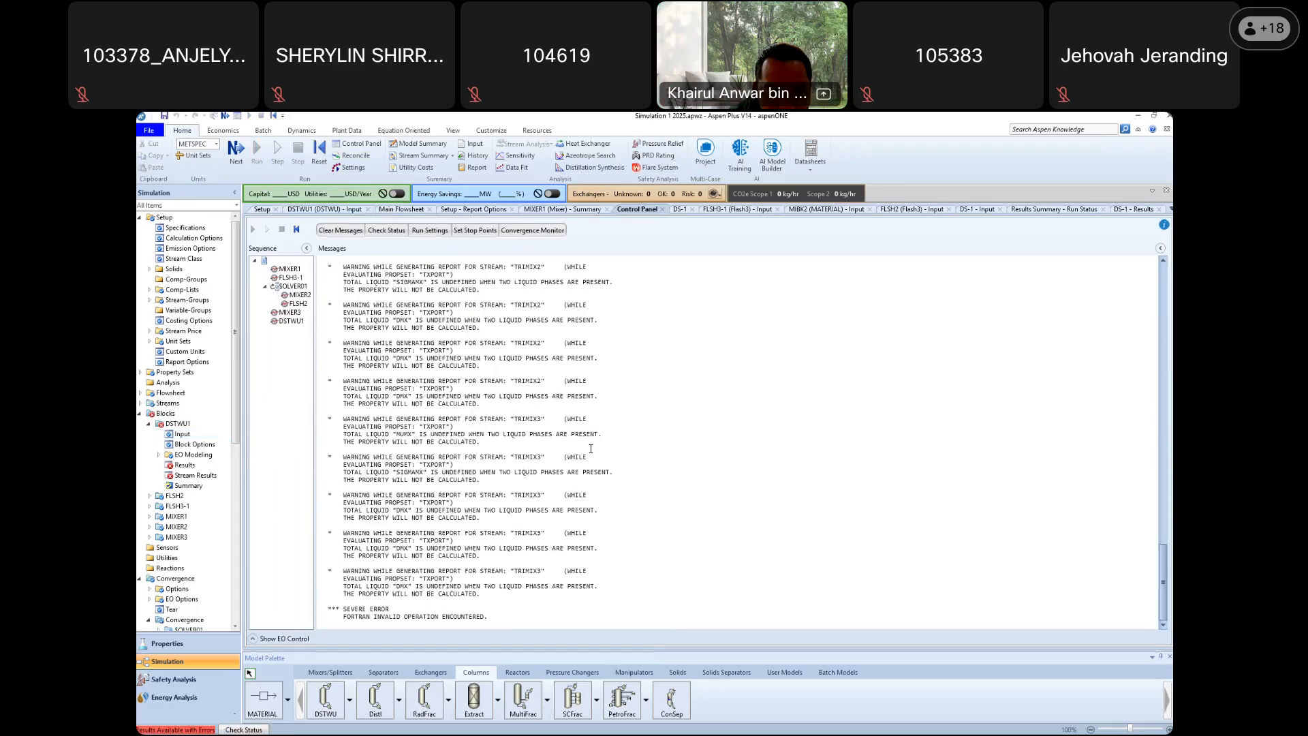
# Examine the DSTWU1 run messages and error summary, and recheck the column's specifications
pyautogui.scroll(9, 686, 506)
pyautogui.scroll(15, 687, 506)
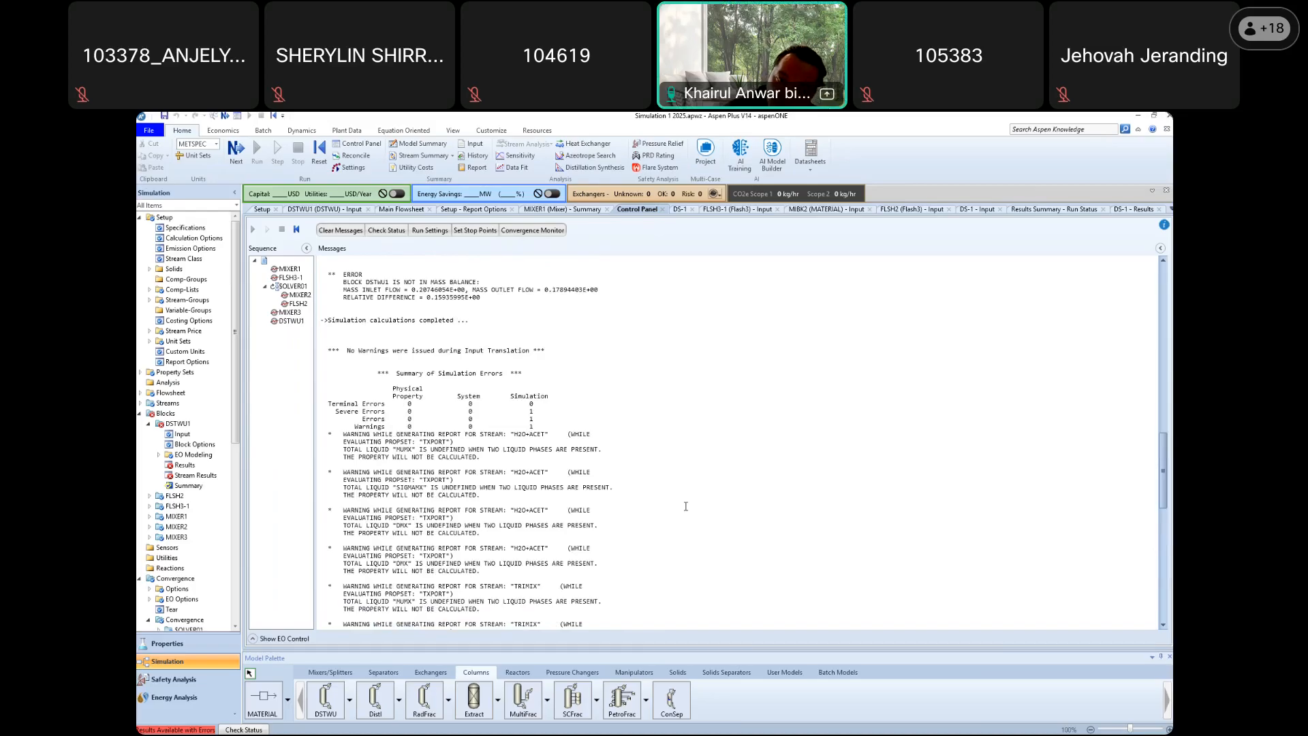
pyautogui.scroll(7, 675, 501)
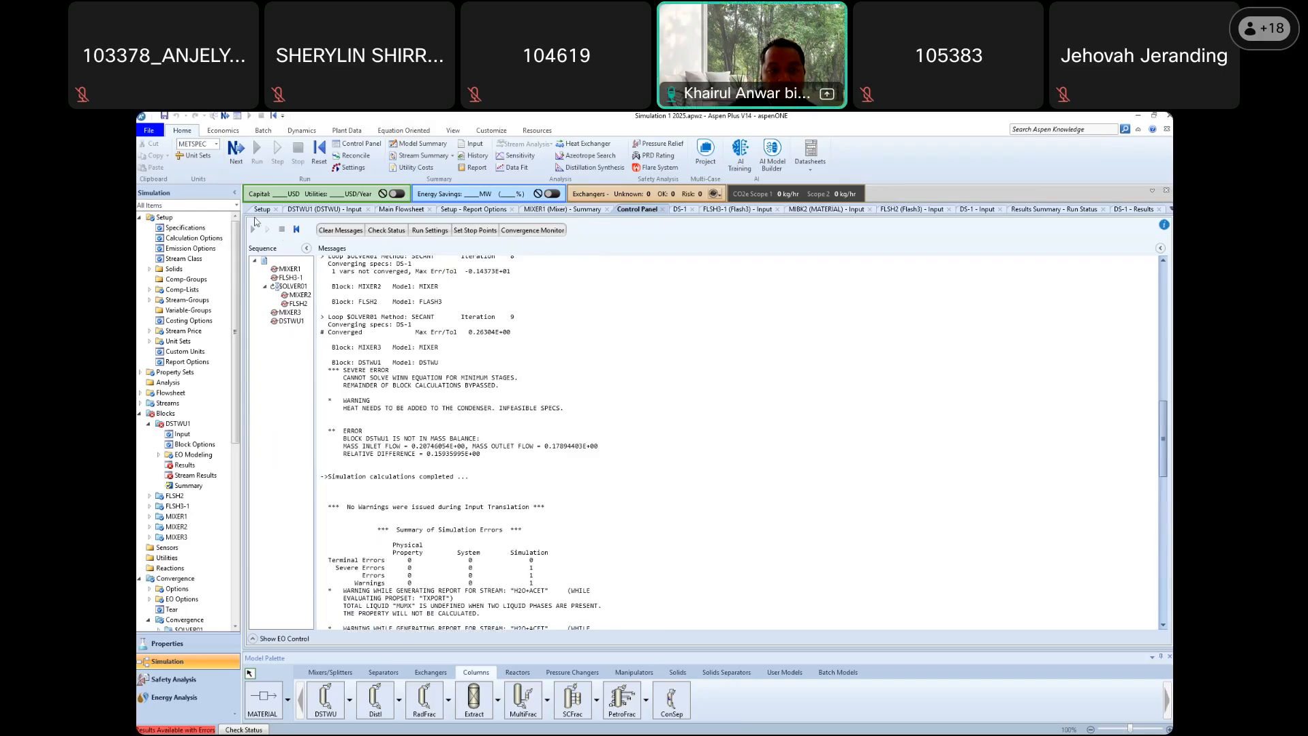
pyautogui.click(324, 210)
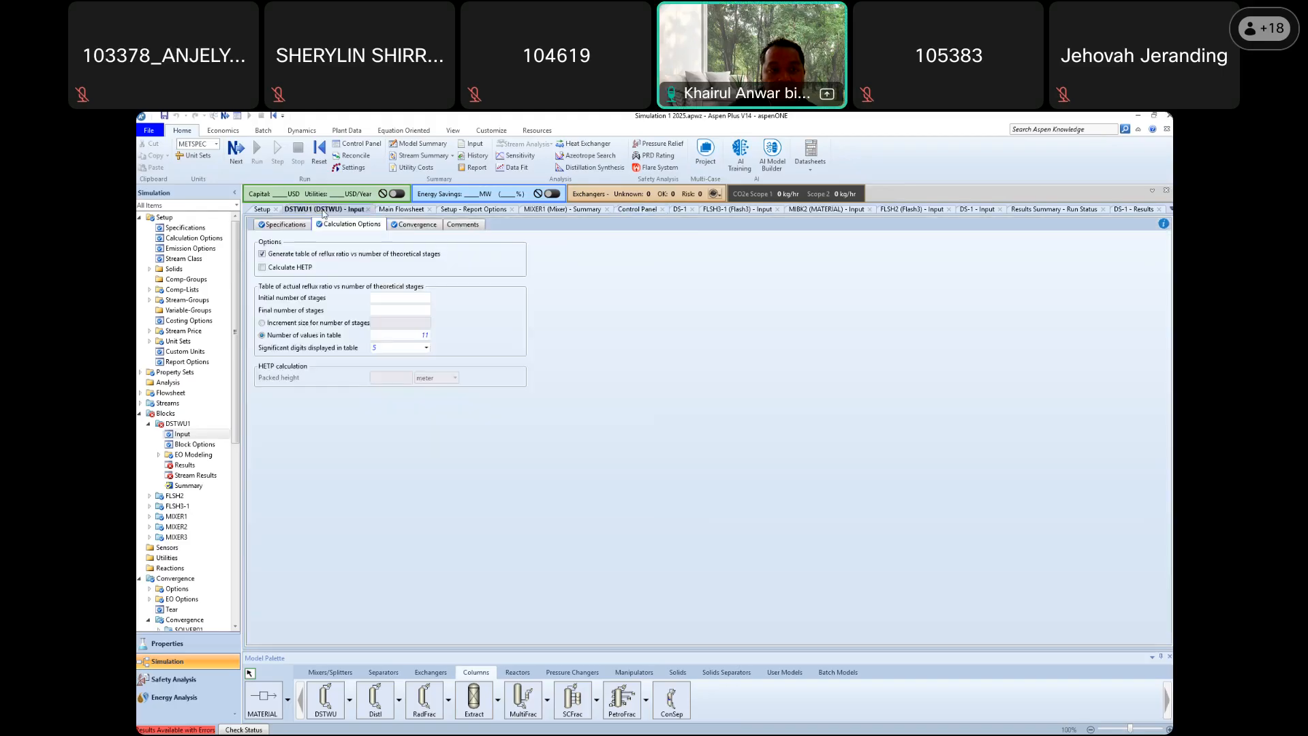
pyautogui.click(290, 226)
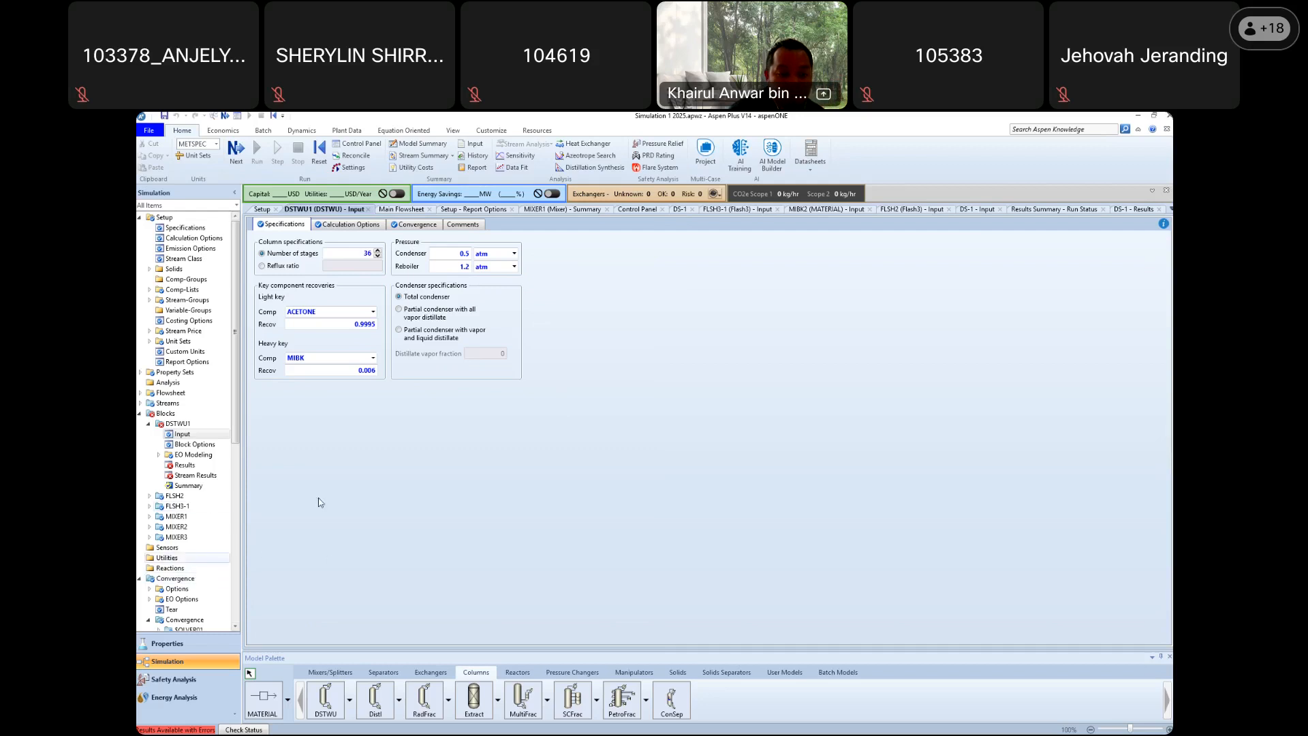
# Remove the TXPORT property set from the stream report options
pyautogui.click(188, 362)
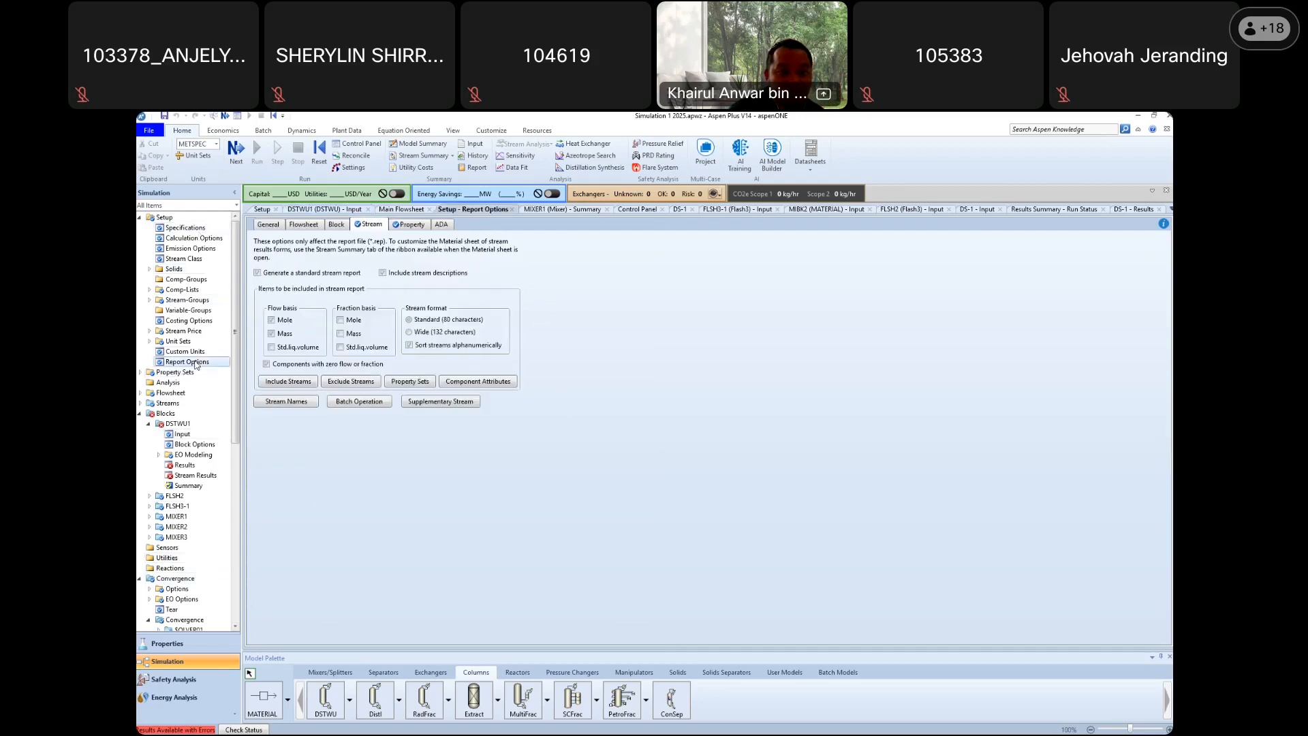
pyautogui.click(424, 382)
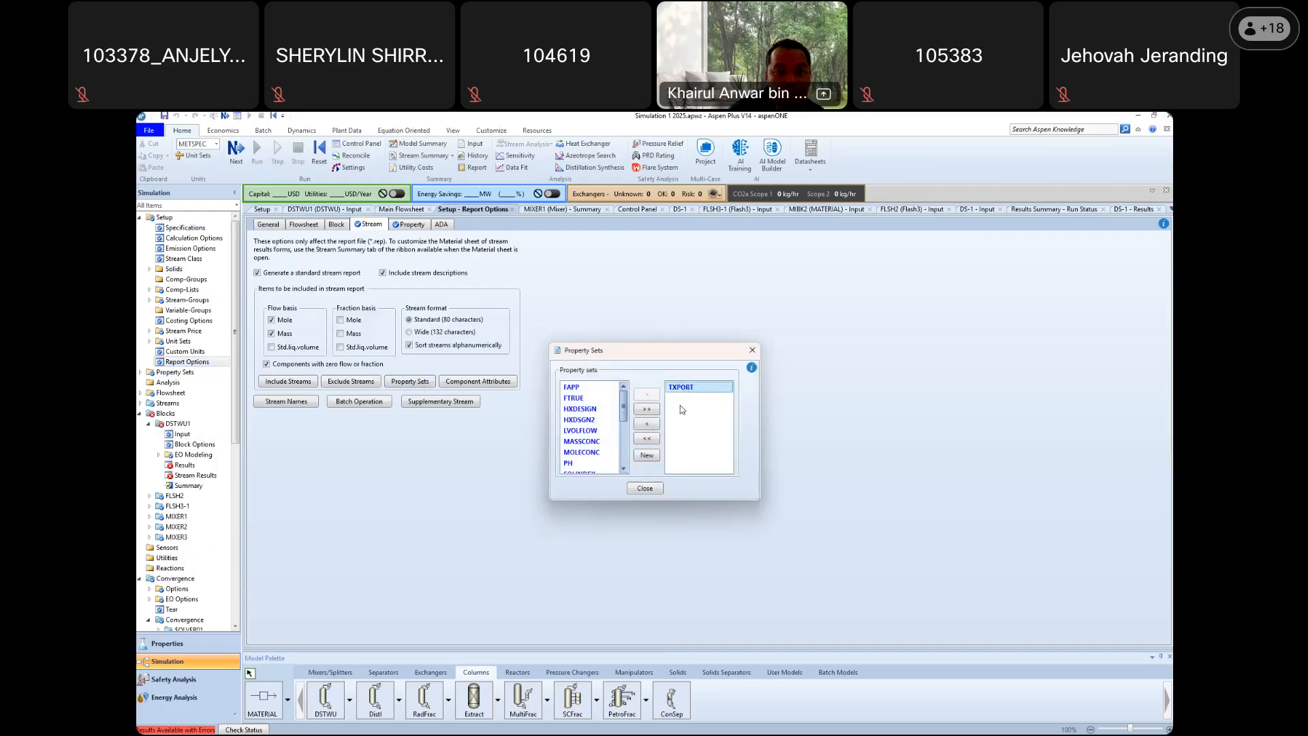
pyautogui.click(646, 426)
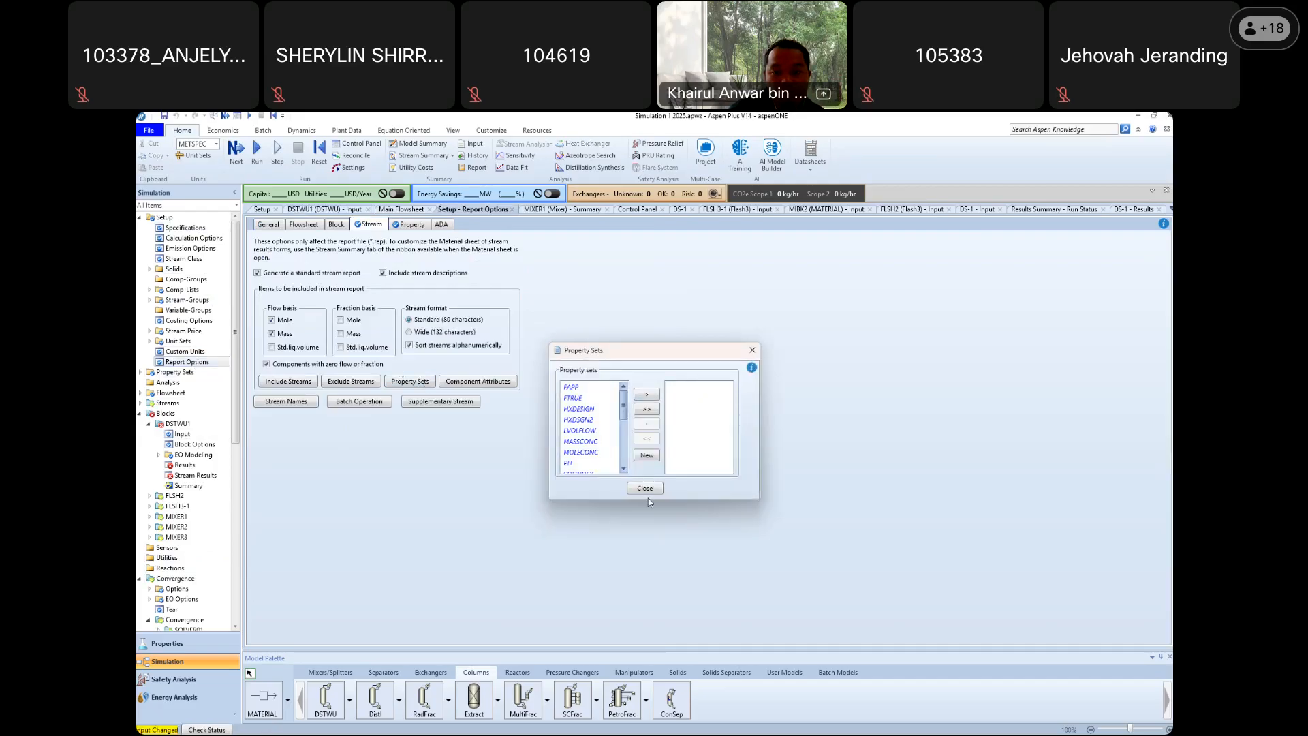
pyautogui.click(645, 489)
# Reinitialize the whole simulation and run it again, dismissing the error dialog
pyautogui.click(319, 153)
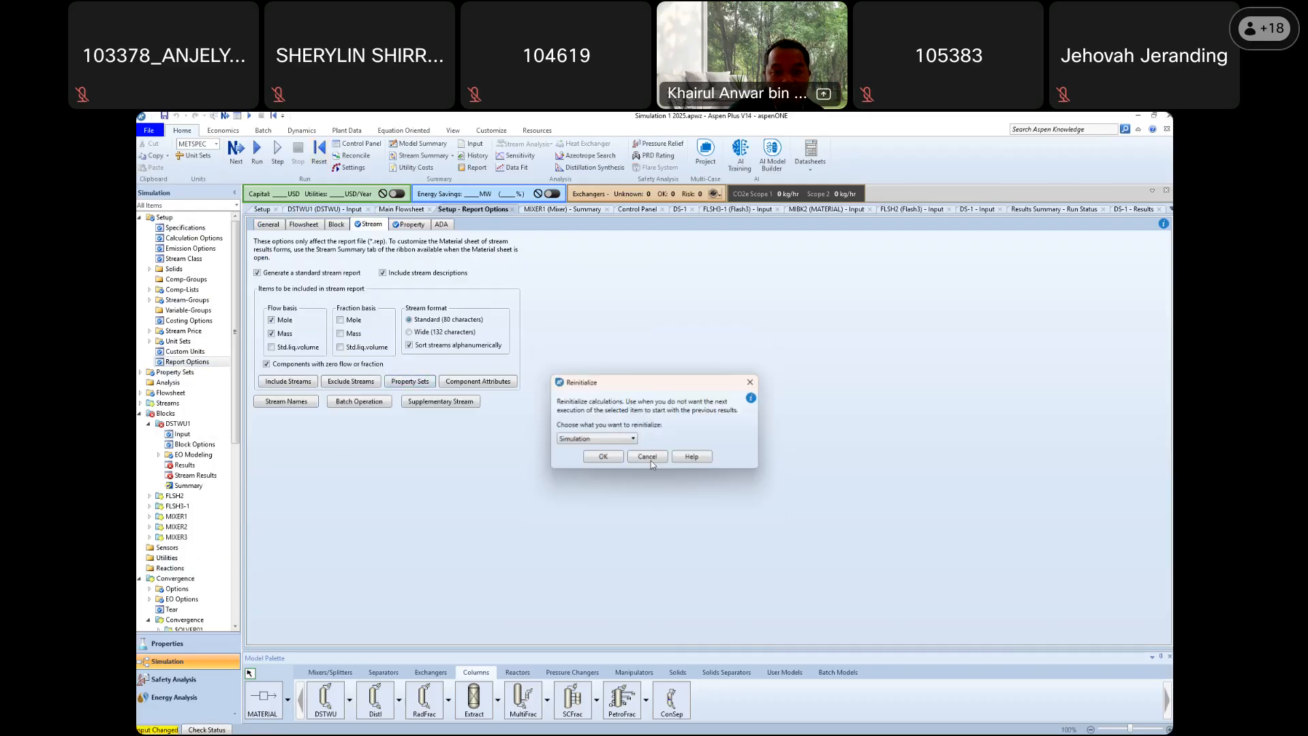
pyautogui.click(604, 457)
pyautogui.click(717, 441)
pyautogui.click(257, 162)
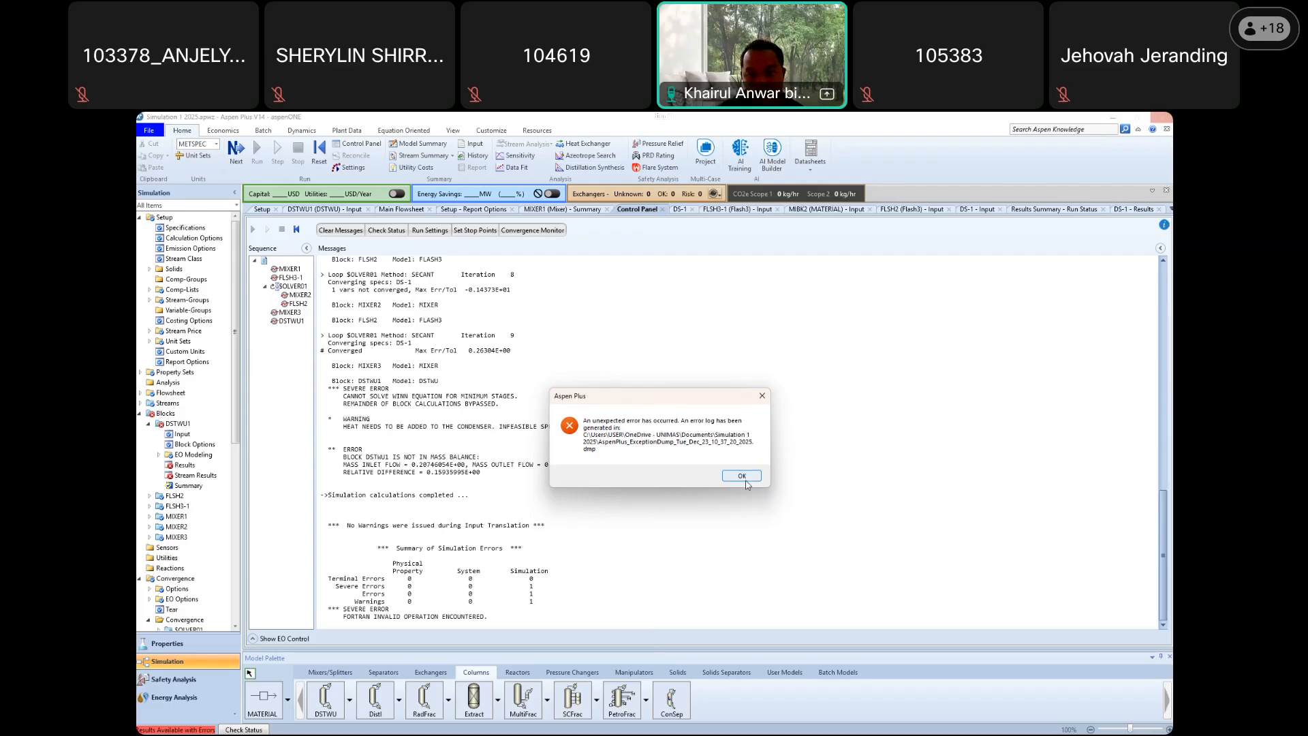
pyautogui.click(743, 477)
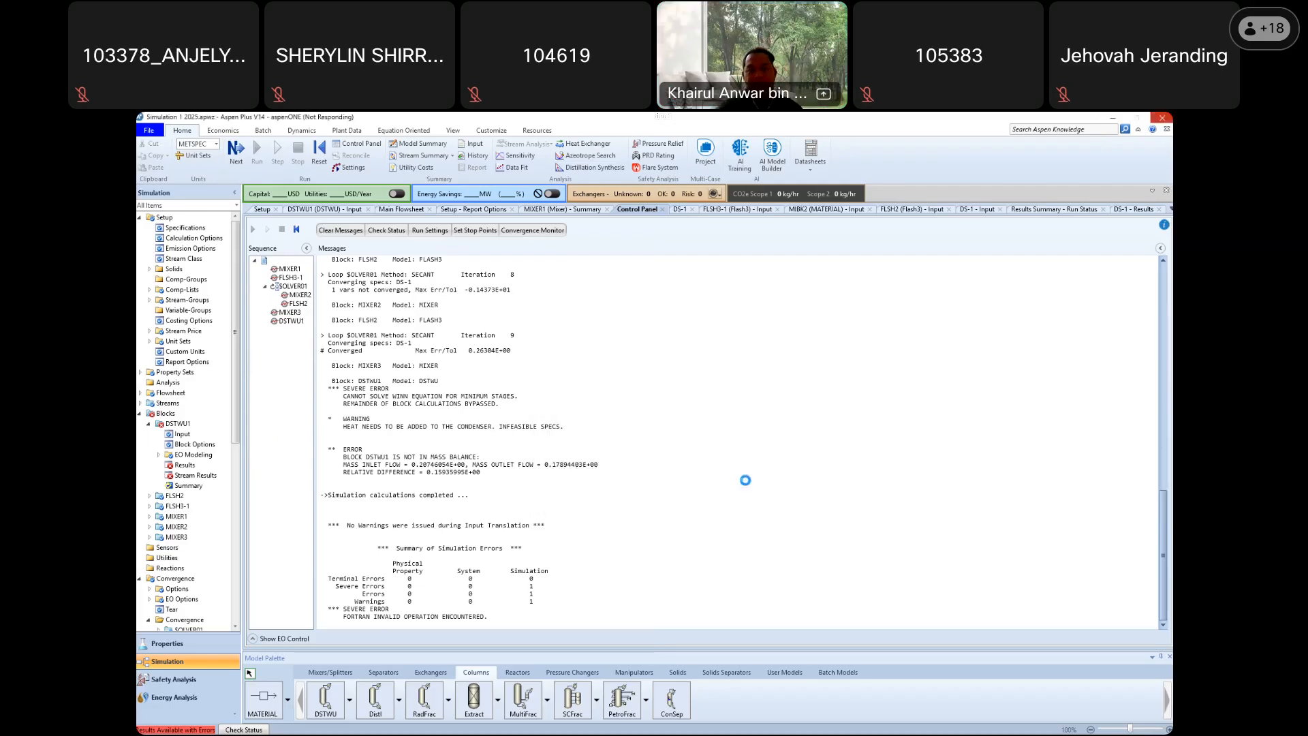
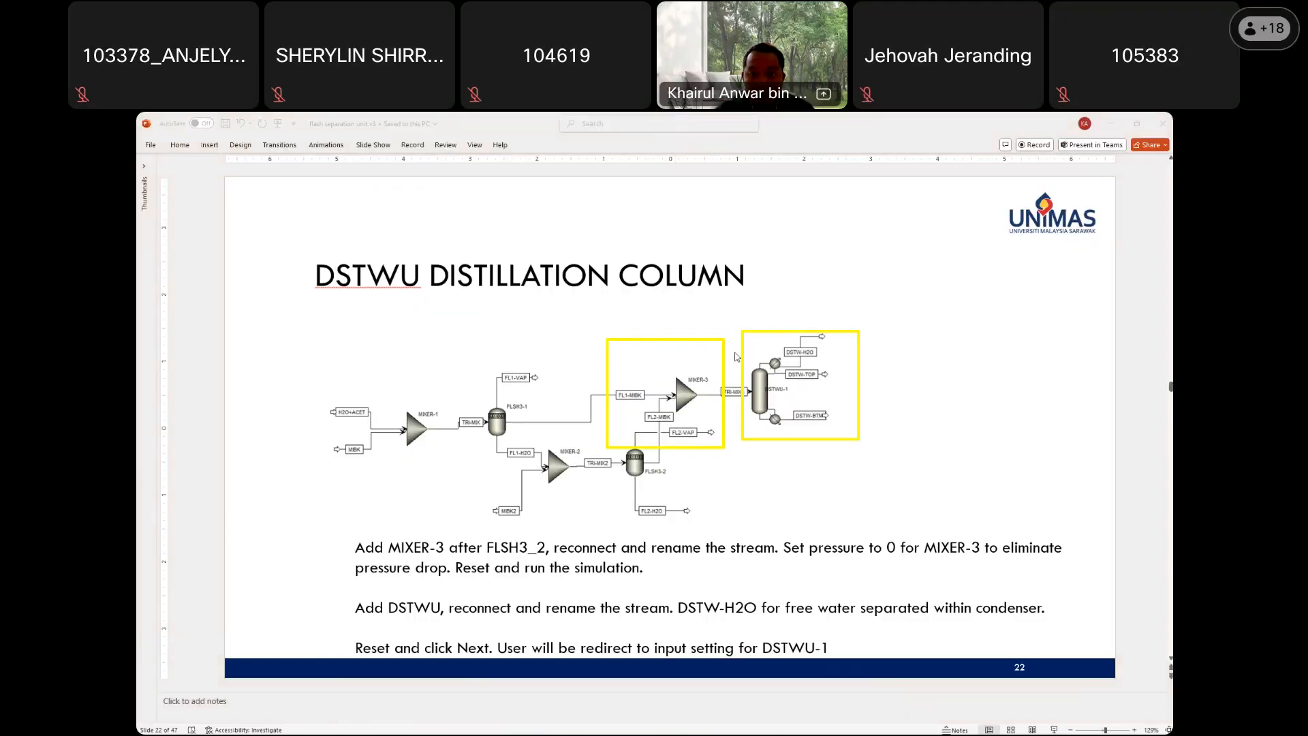
# Switch to the Aspen Plus file "chapter 4 - dstwu.apwz" and show its main flowsheet as the first open page
pyautogui.hotkey('alt', 'Tab')
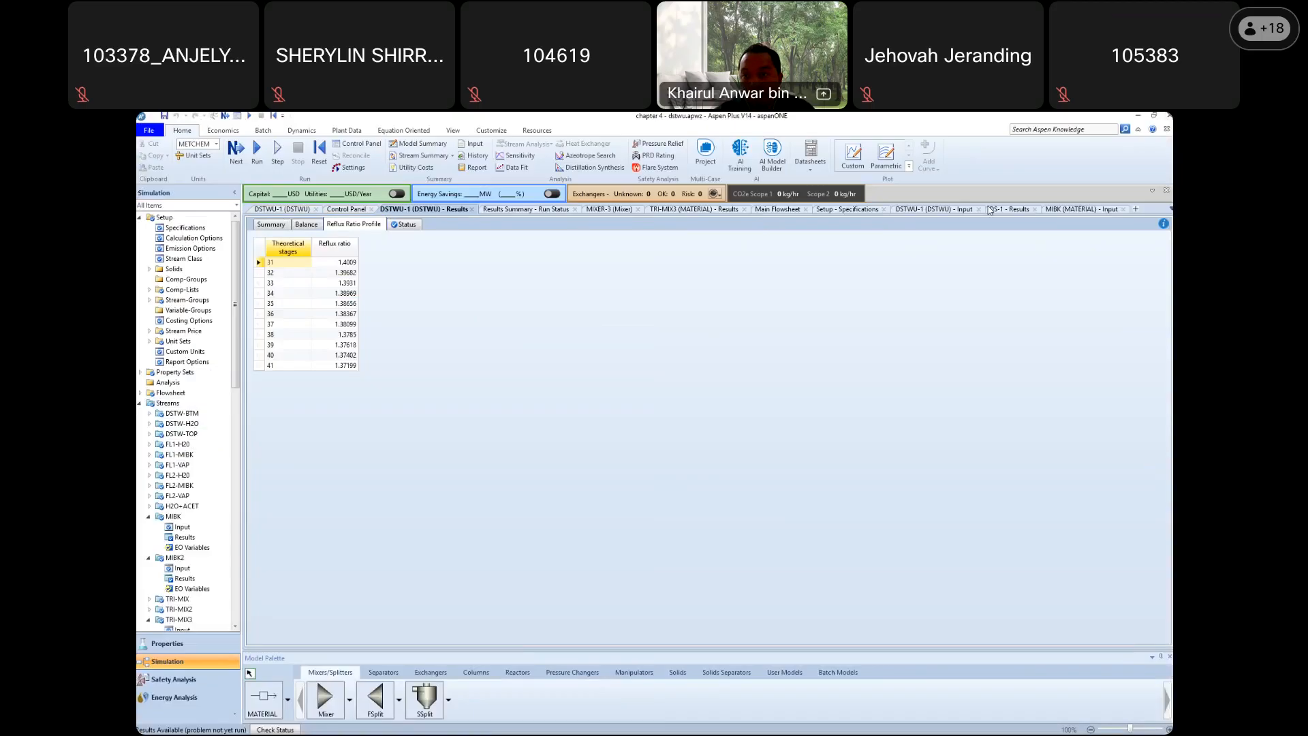
pyautogui.click(361, 147)
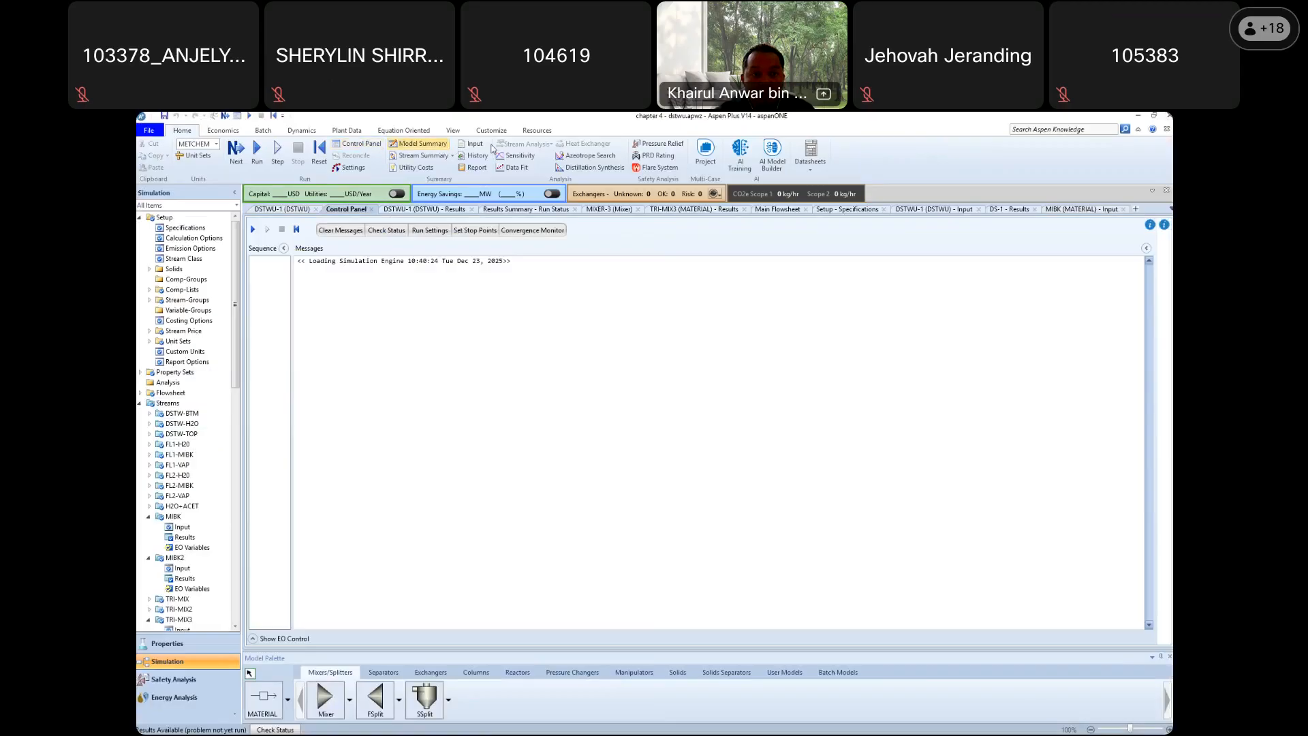
pyautogui.click(453, 131)
pyautogui.click(402, 156)
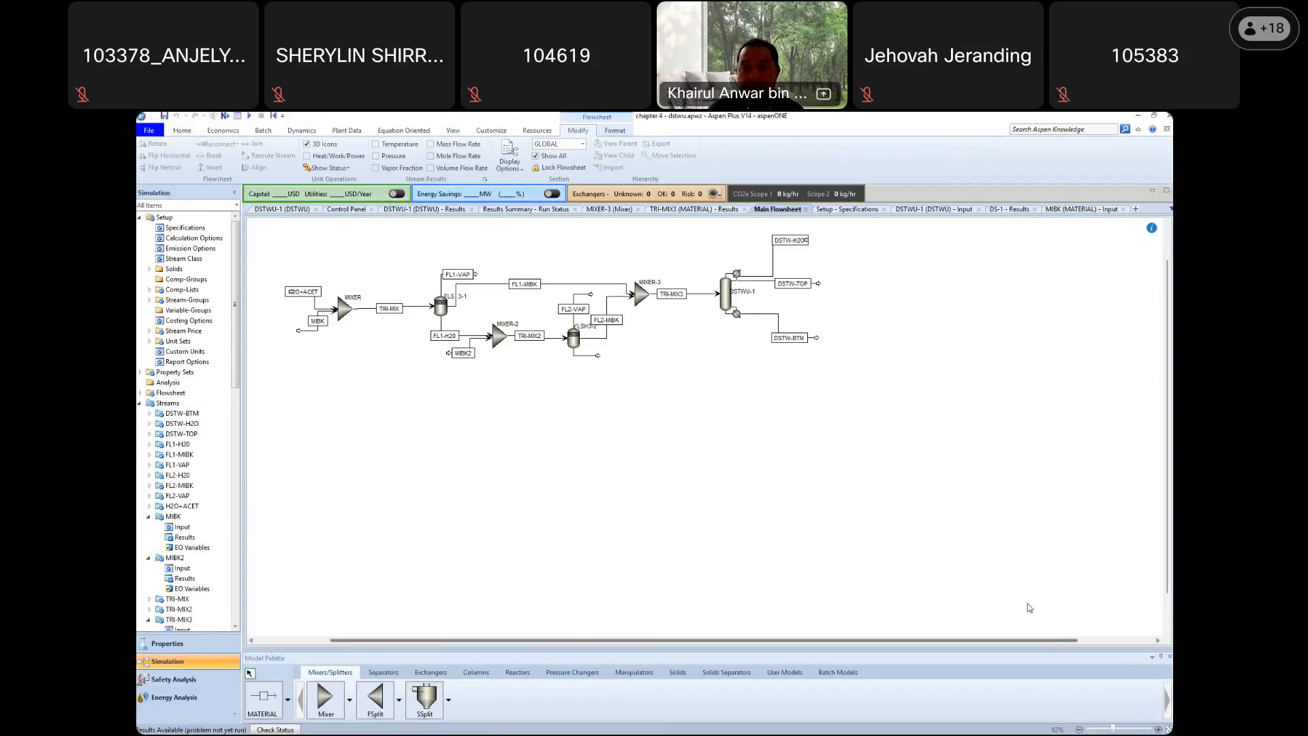
pyautogui.moveTo(588, 215); pyautogui.dragTo(308, 212)
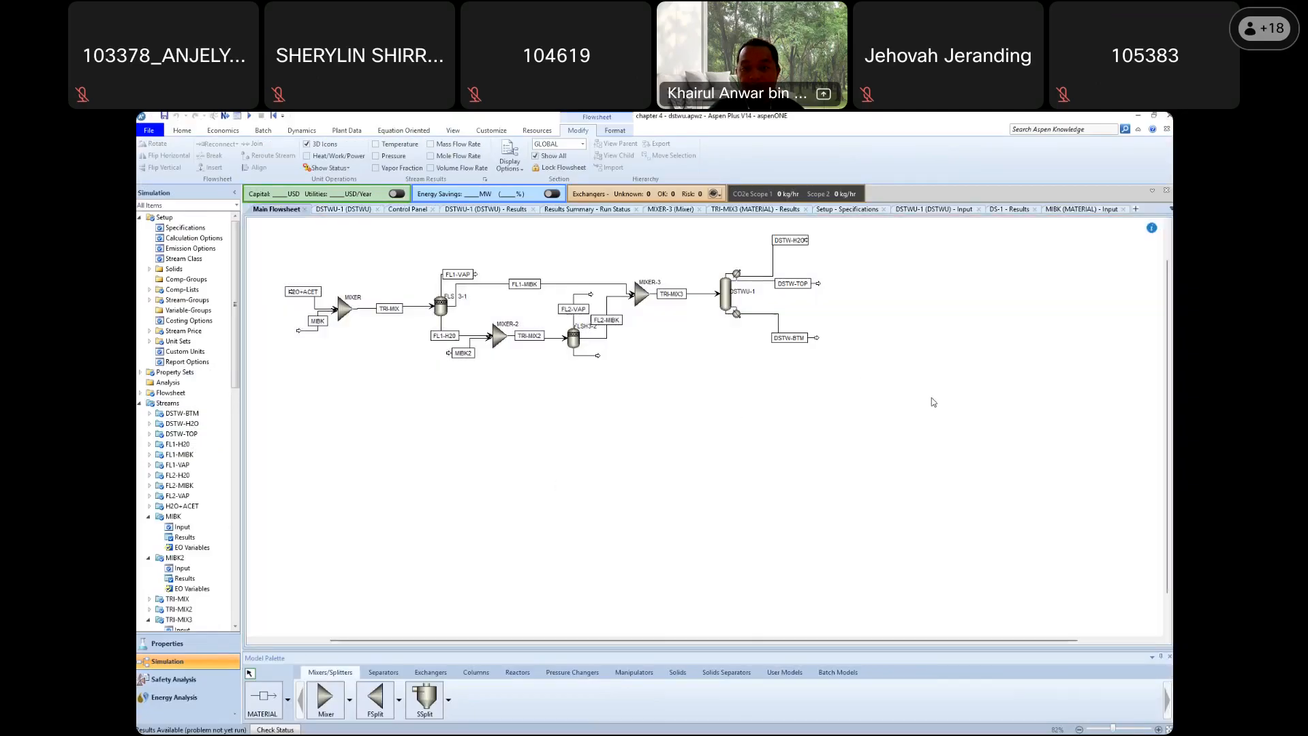
# Review the specifications, calculation options and convergence settings of the DSTWU-1 column in this file
pyautogui.click(728, 303)
pyautogui.doubleClick(728, 302)
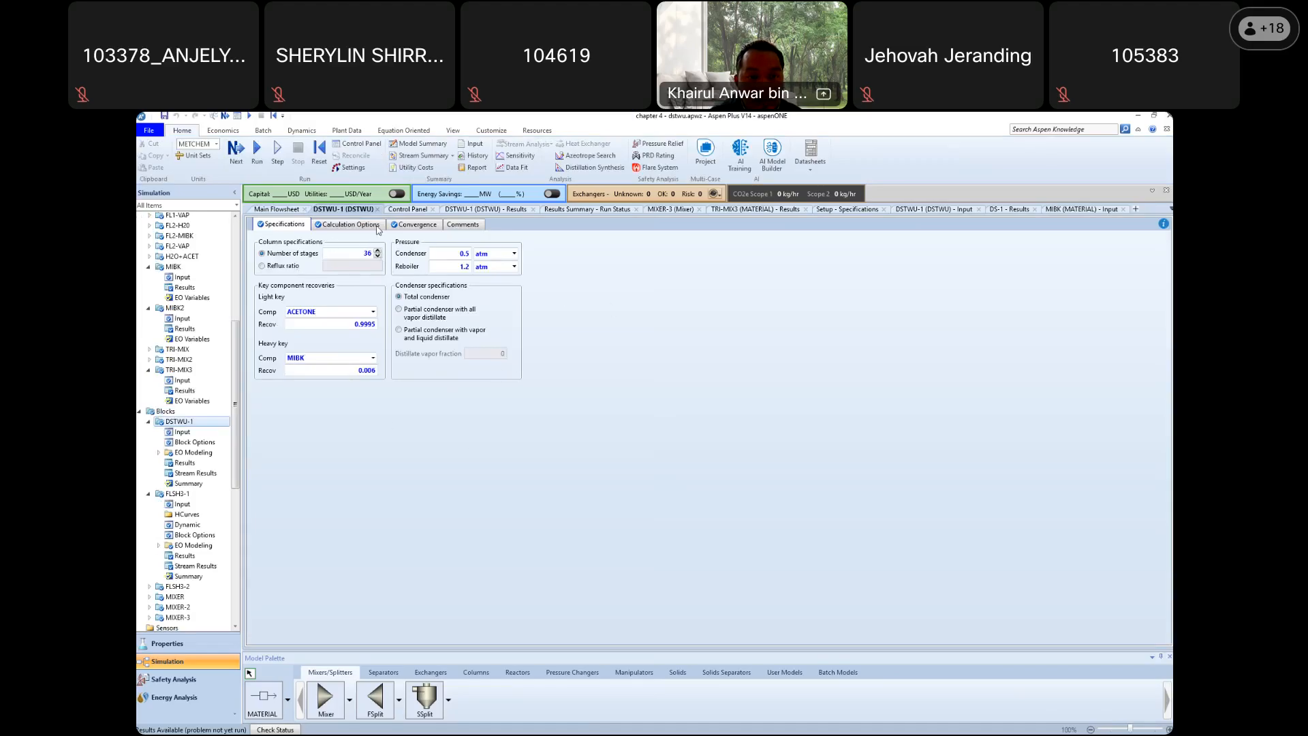
pyautogui.click(339, 226)
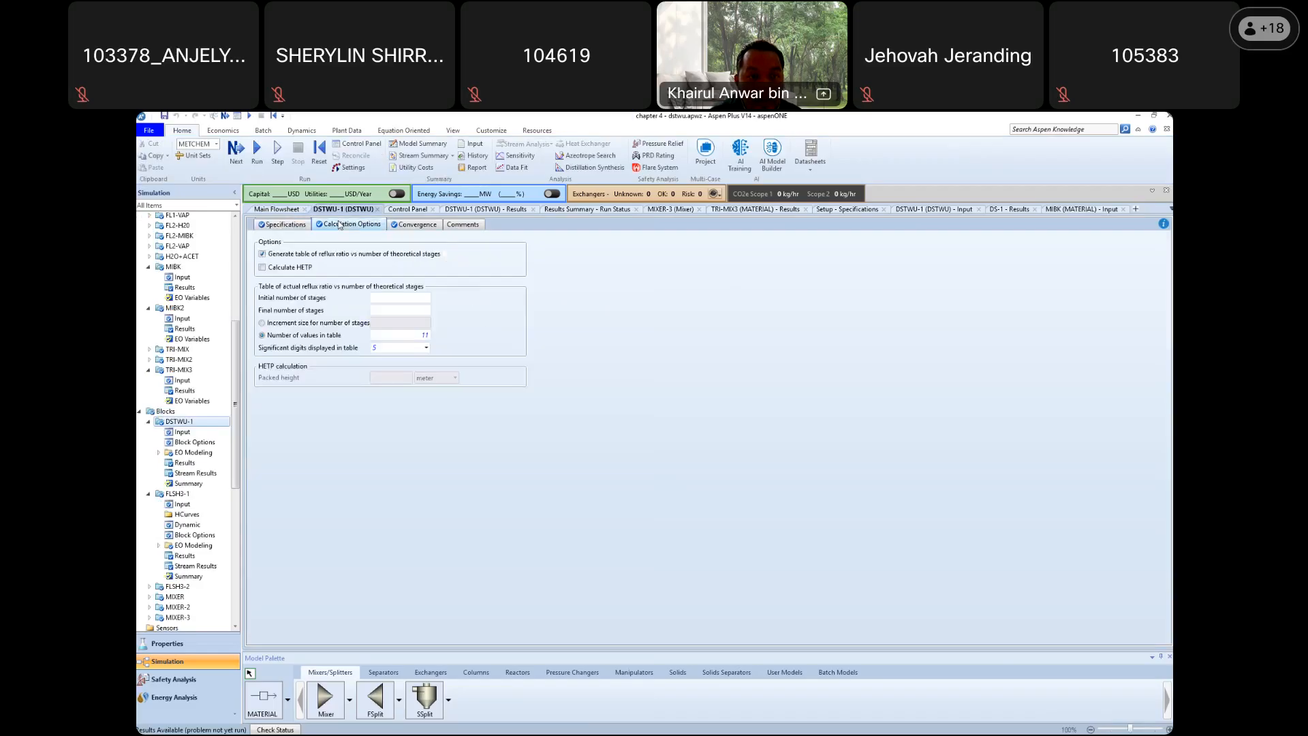
pyautogui.click(419, 226)
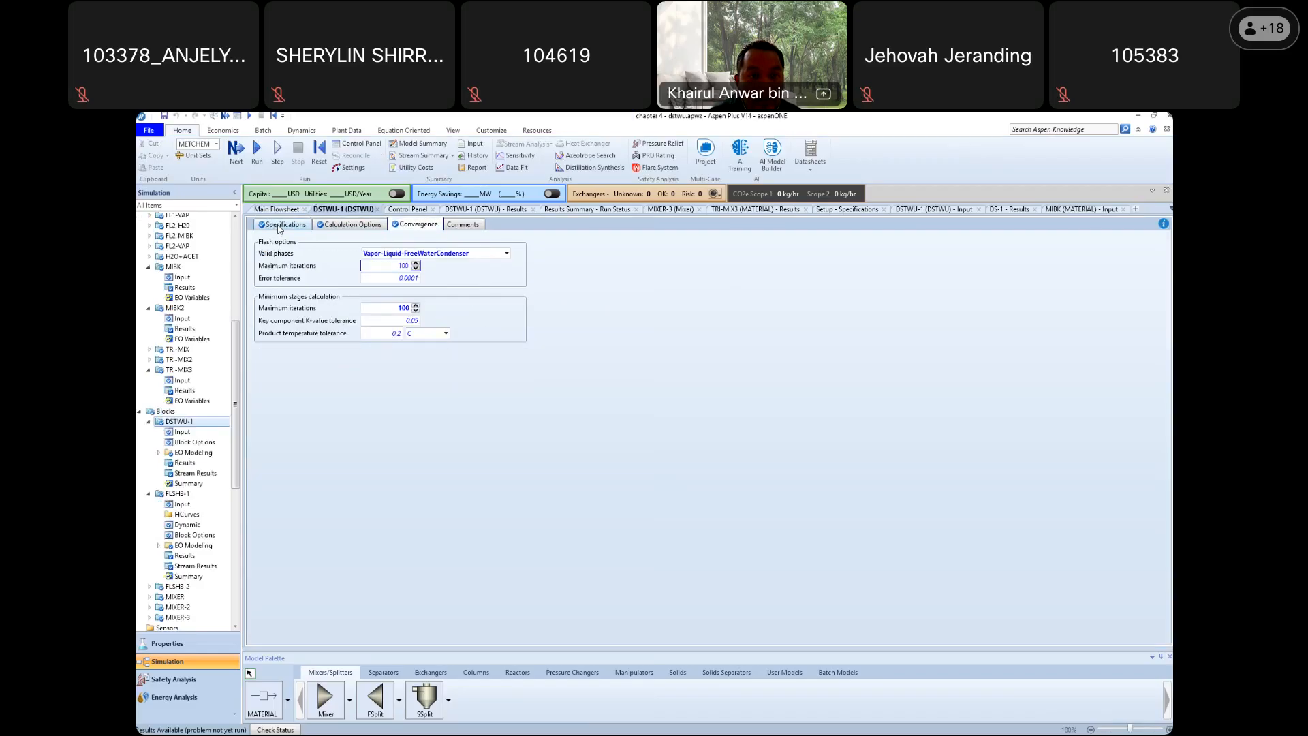
pyautogui.click(279, 226)
pyautogui.click(417, 226)
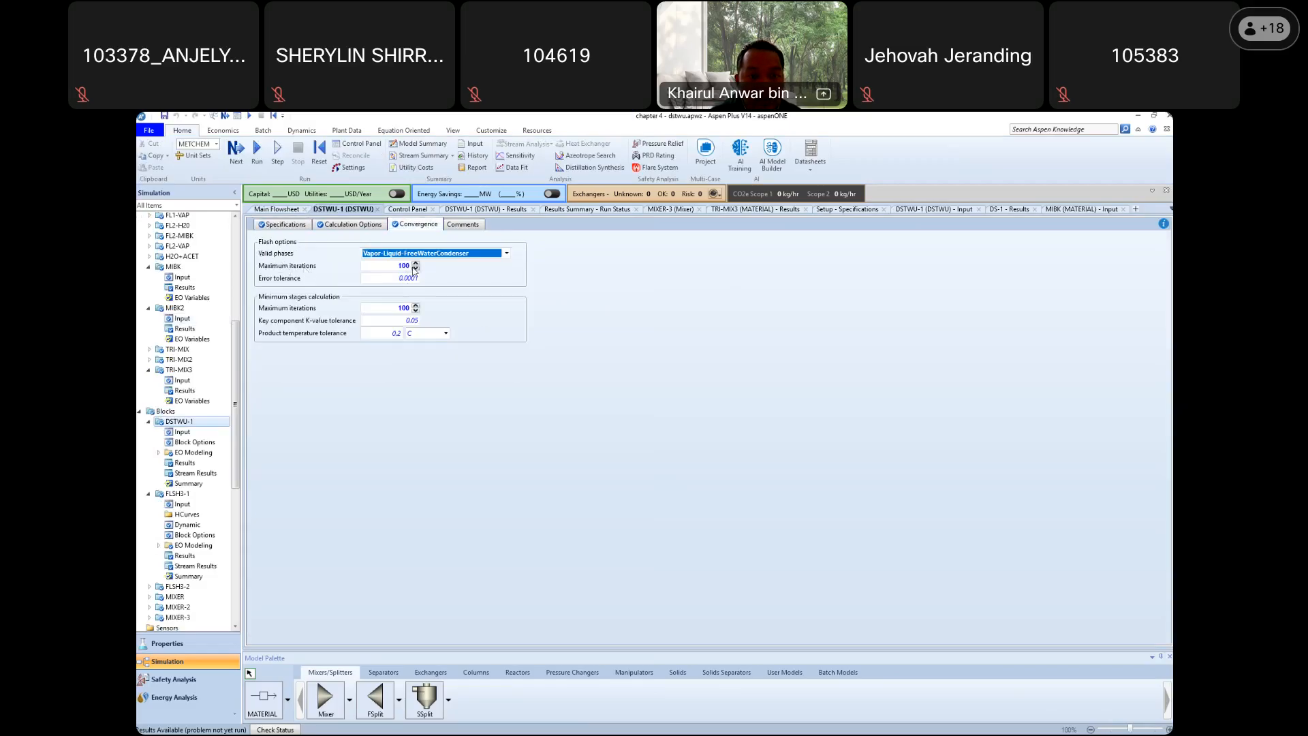
# Check which property sets are included in this file's stream report options
pyautogui.scroll(8, 170, 378)
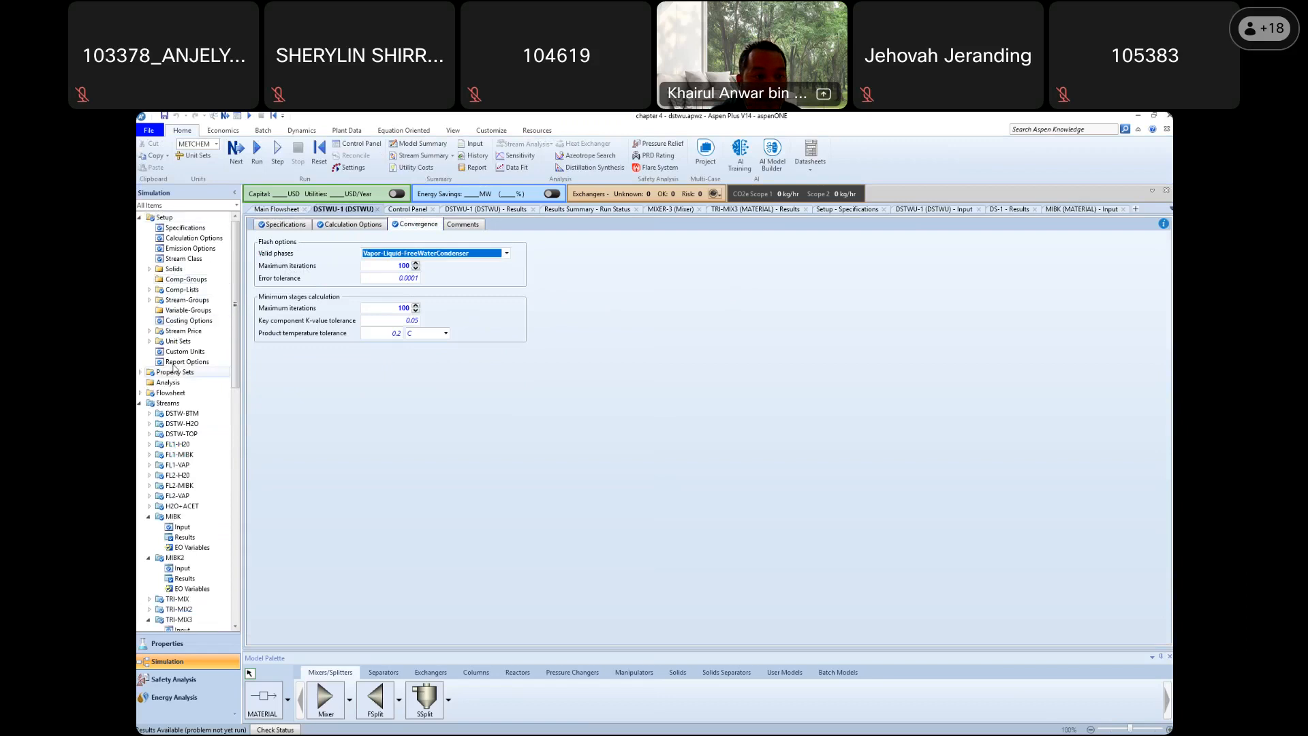
pyautogui.click(174, 361)
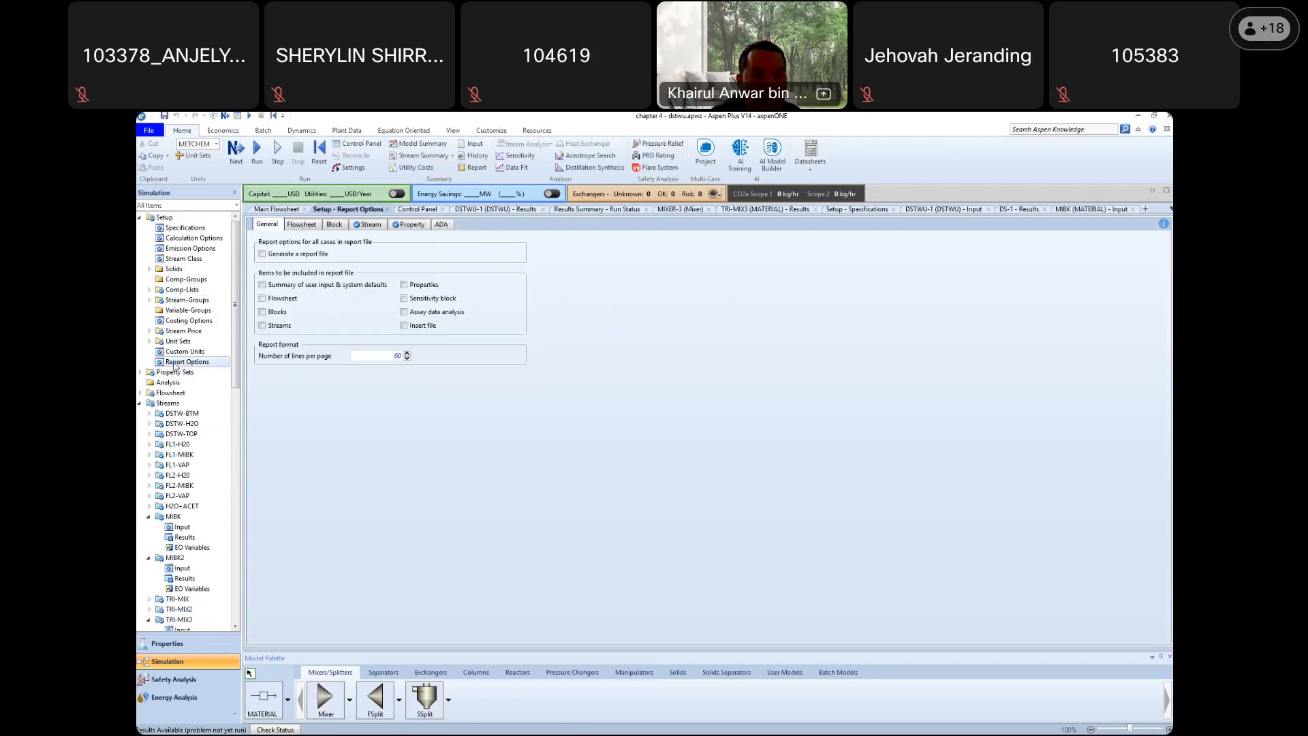
pyautogui.click(368, 224)
pyautogui.click(409, 383)
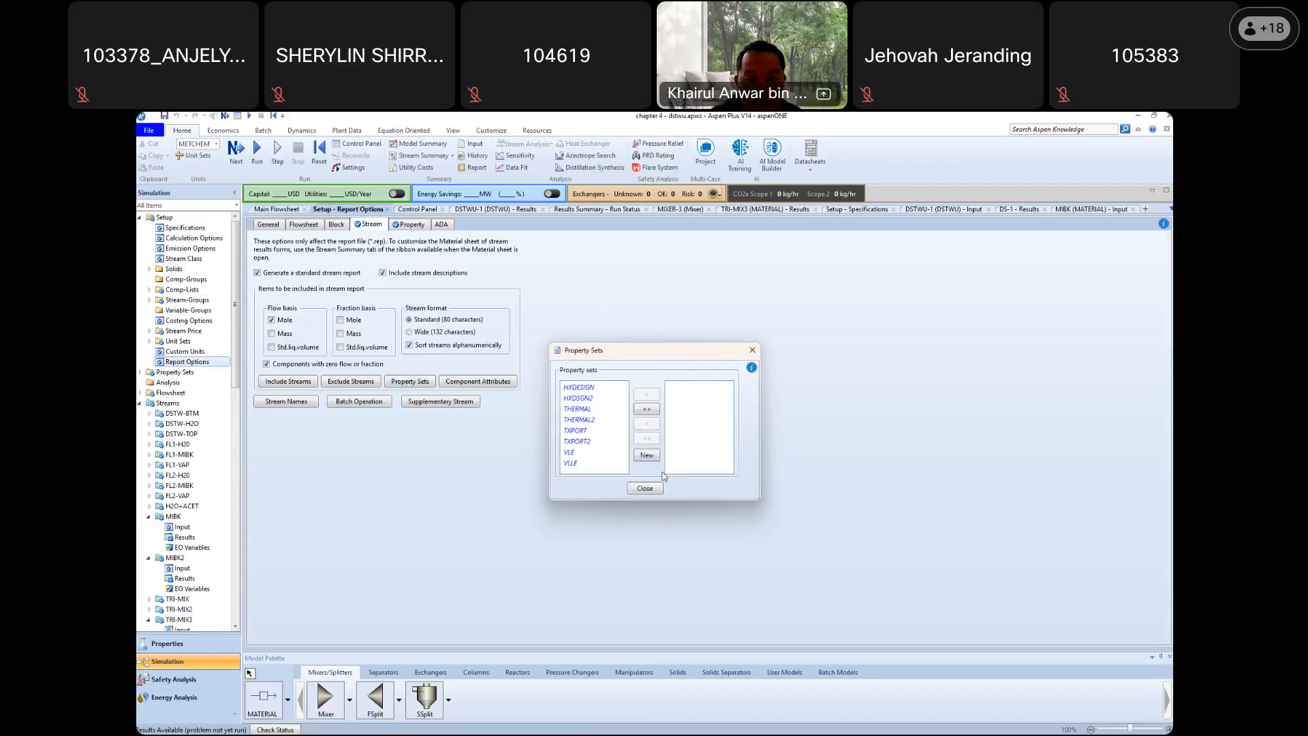
pyautogui.click(646, 488)
pyautogui.scroll(-6, 197, 511)
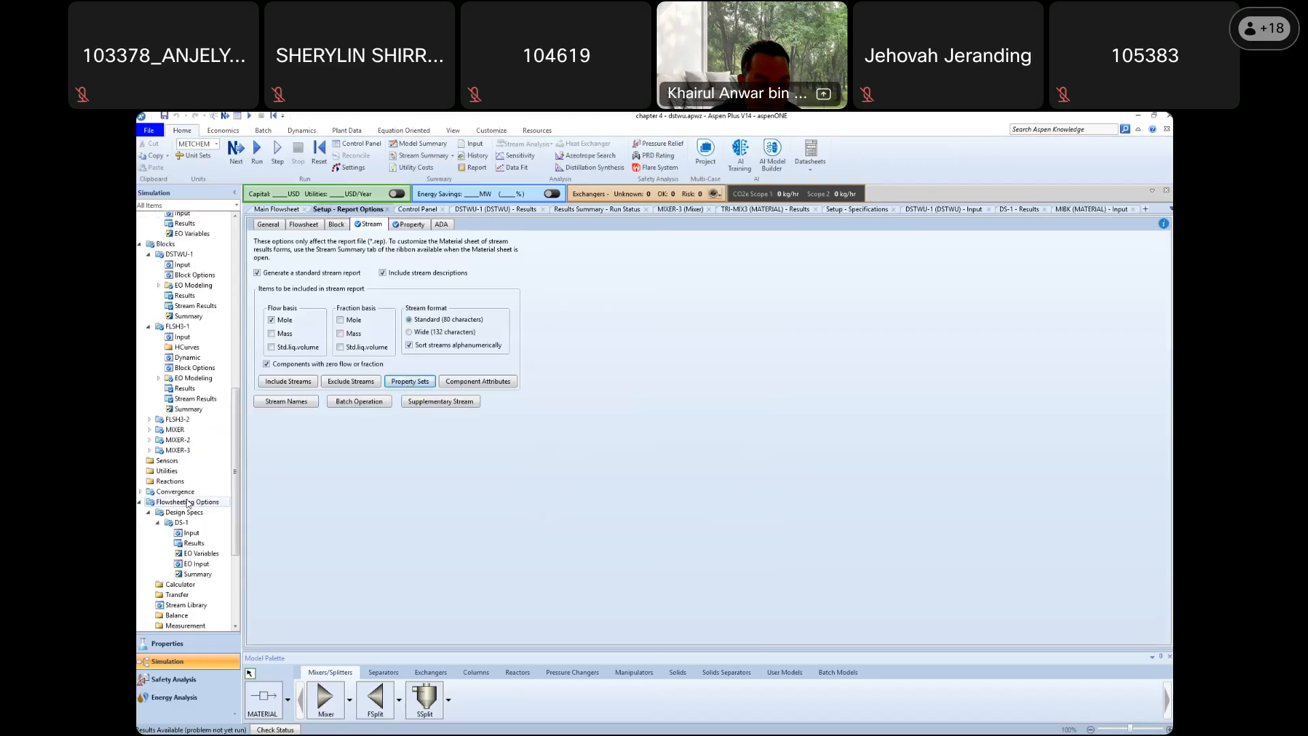
# Reinitialize the whole simulation, purging all results, and run it again
pyautogui.scroll(6, 187, 503)
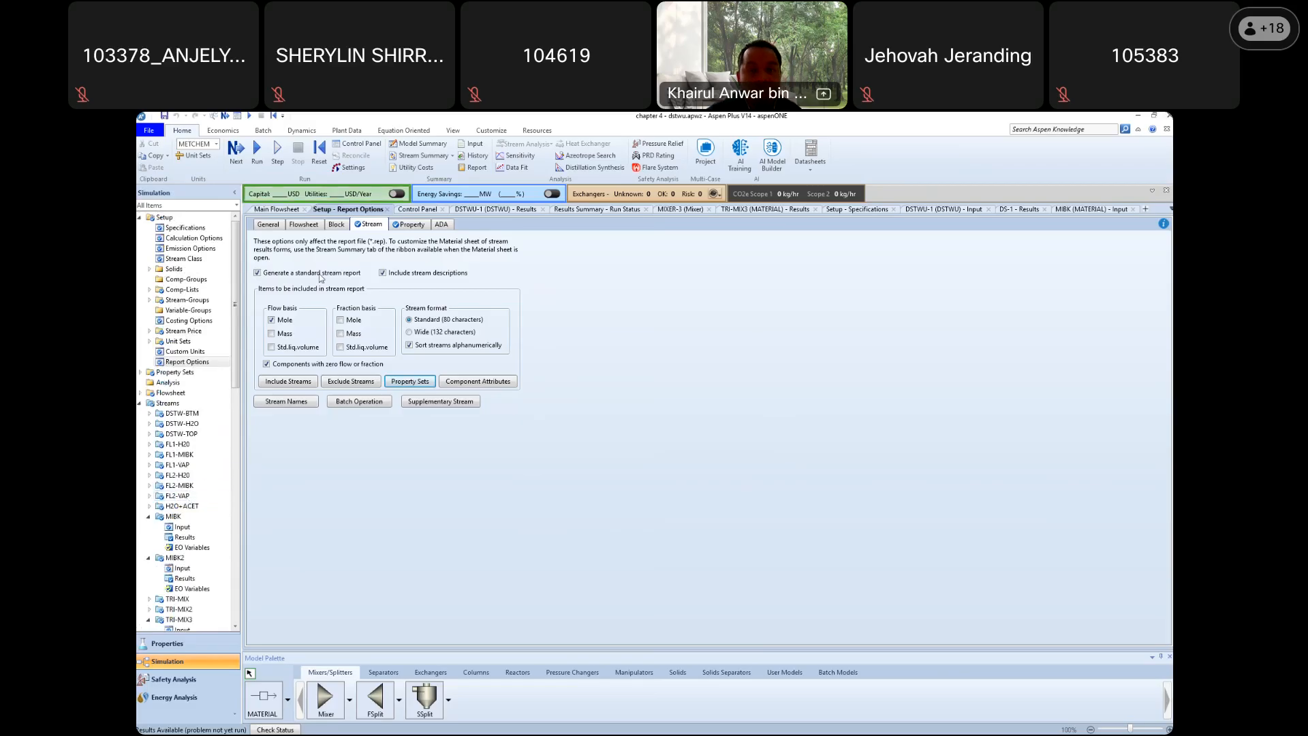
pyautogui.click(319, 161)
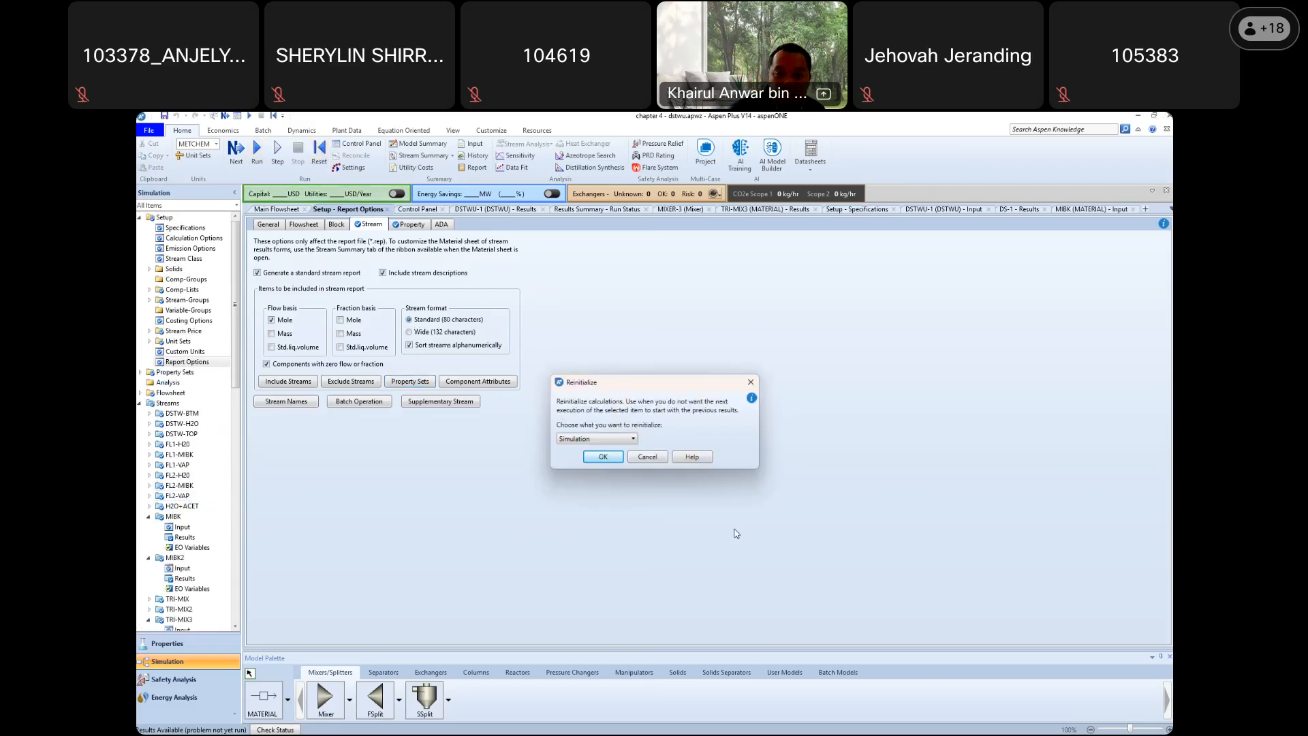
pyautogui.click(596, 457)
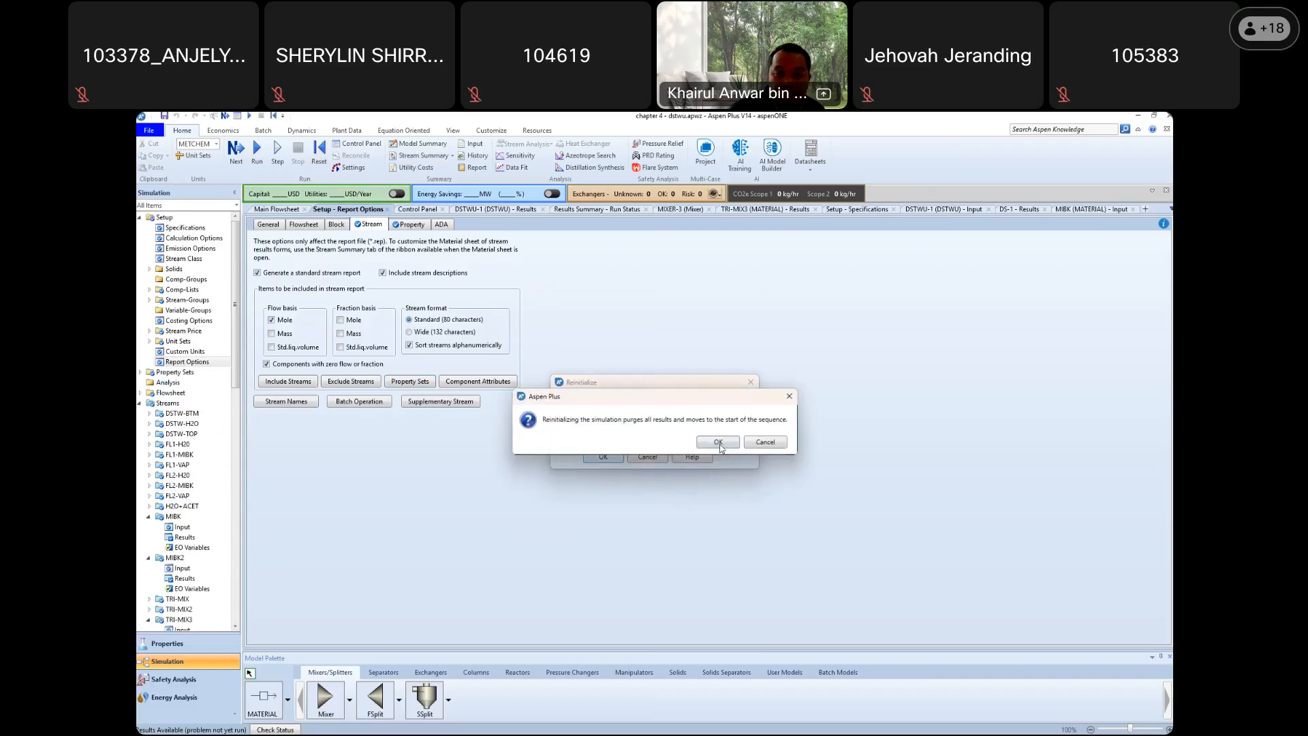
pyautogui.click(719, 443)
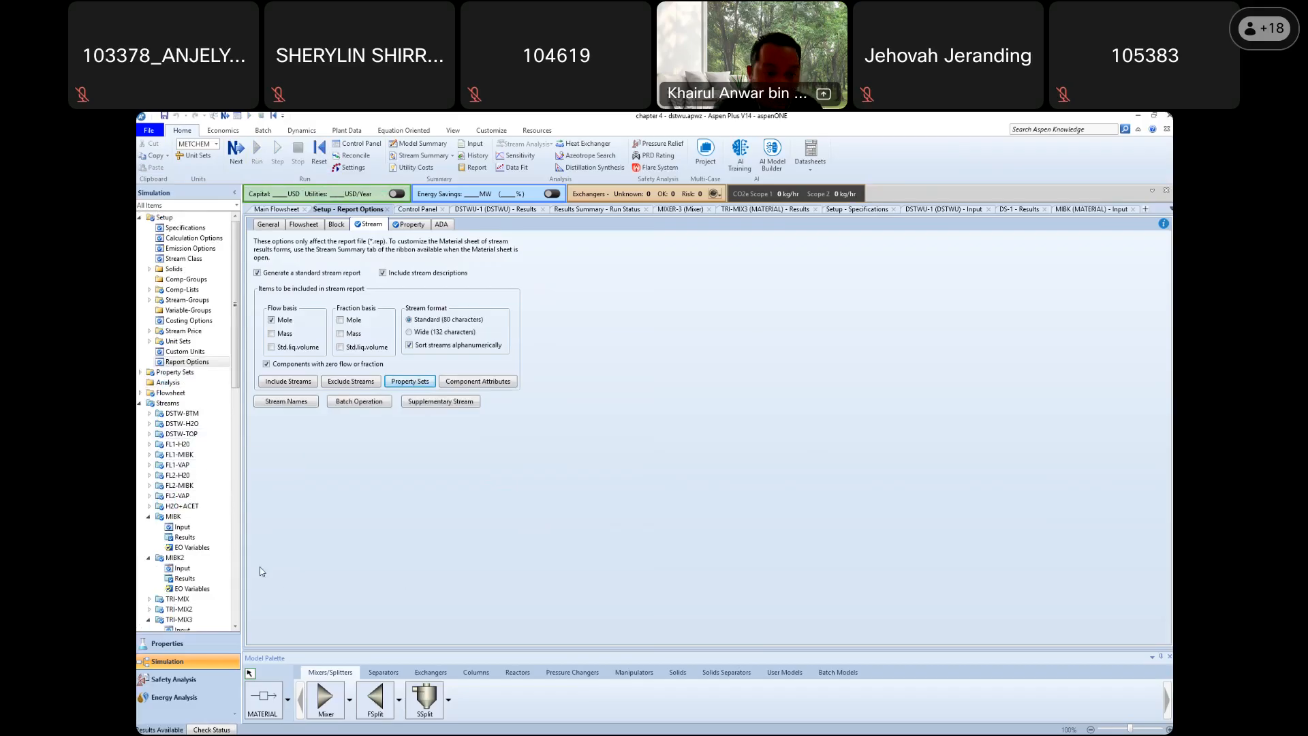
# Collapse the expanded simulation folders and show the stream results from the results summary
pyautogui.scroll(-8, 214, 538)
pyautogui.scroll(-4, 214, 534)
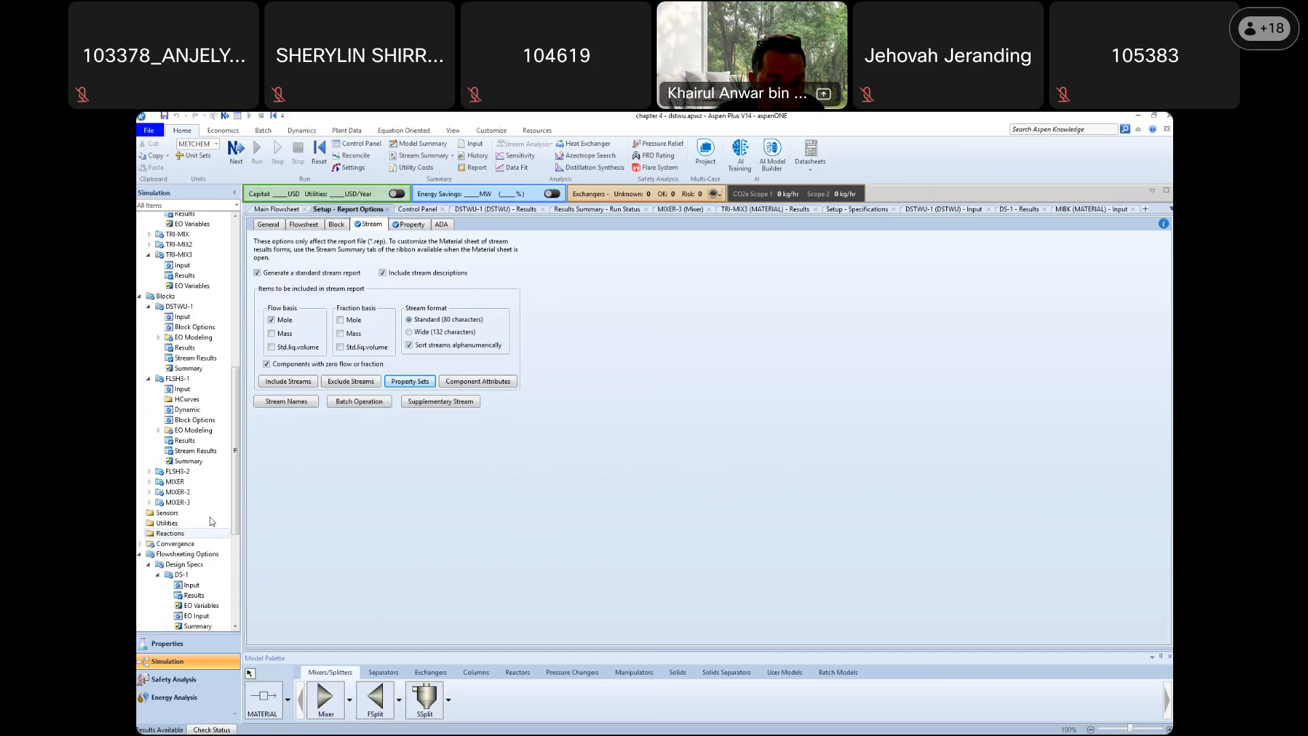
pyautogui.scroll(-4, 198, 494)
pyautogui.scroll(15, 197, 496)
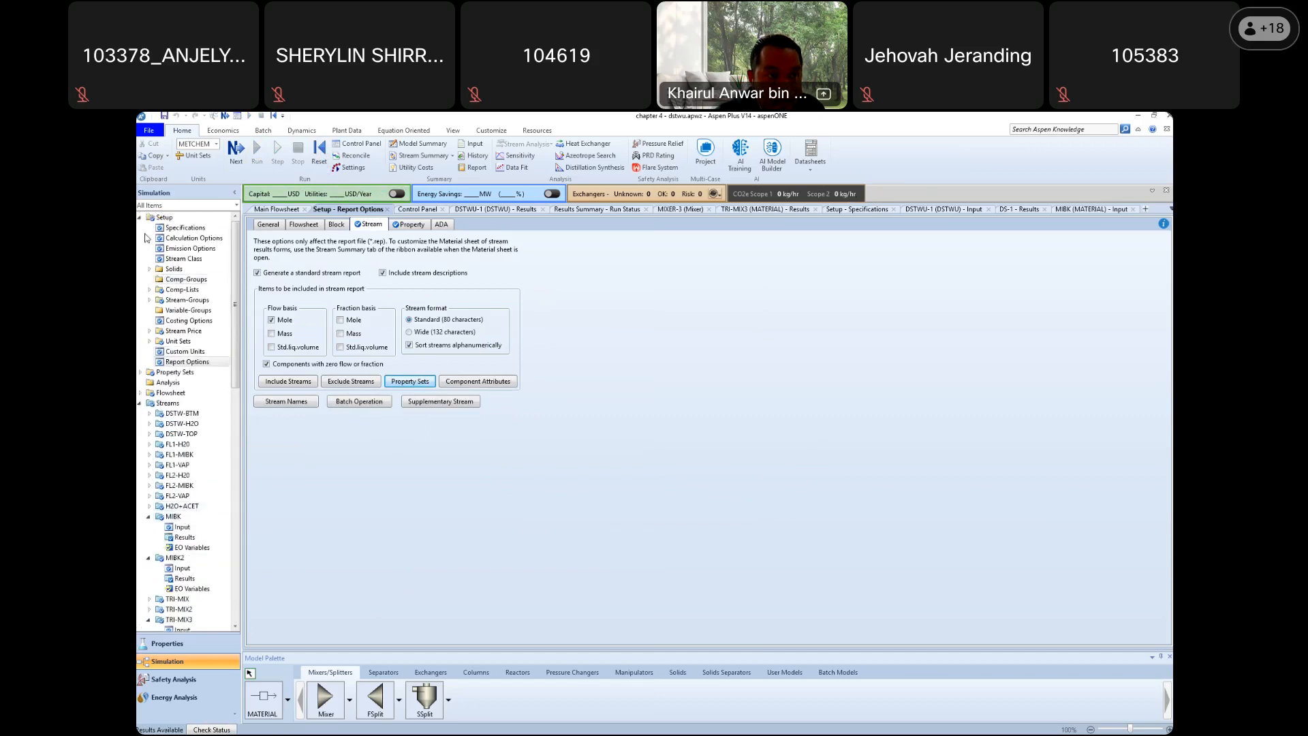
pyautogui.click(140, 217)
pyautogui.click(140, 259)
pyautogui.click(139, 269)
pyautogui.click(140, 322)
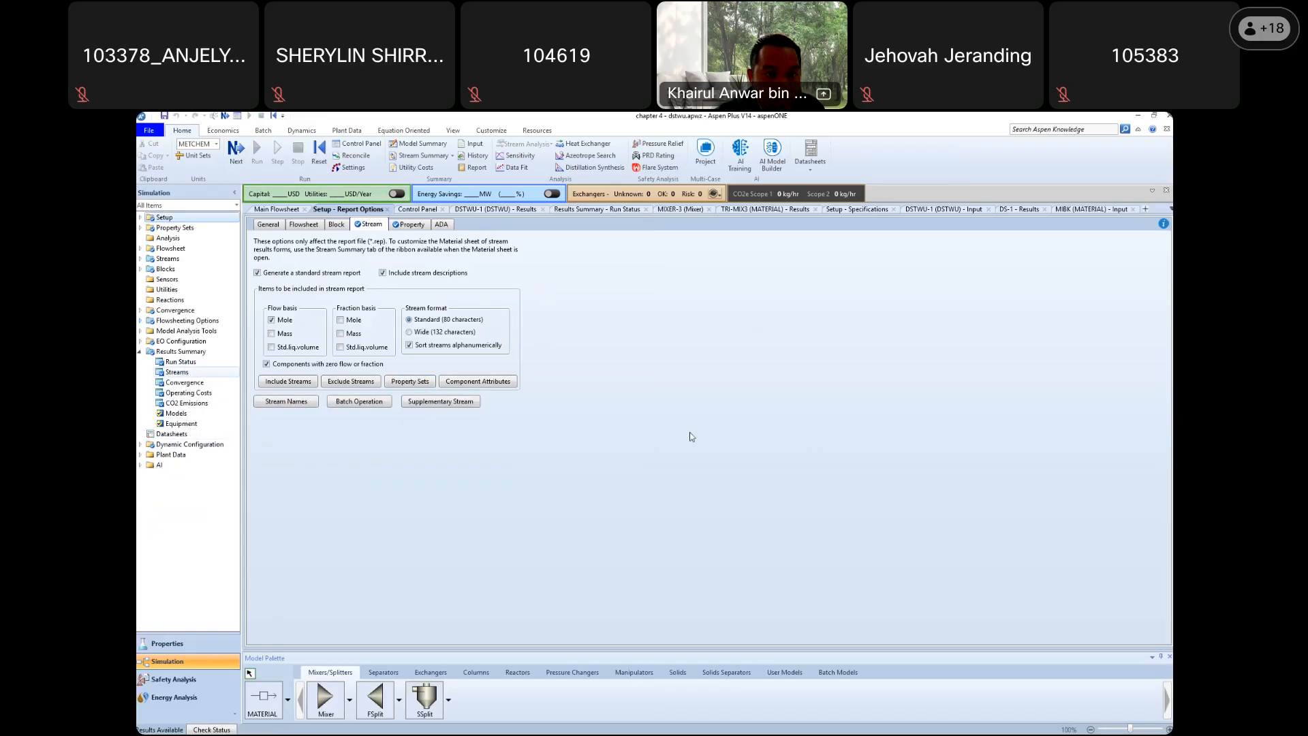
pyautogui.click(179, 372)
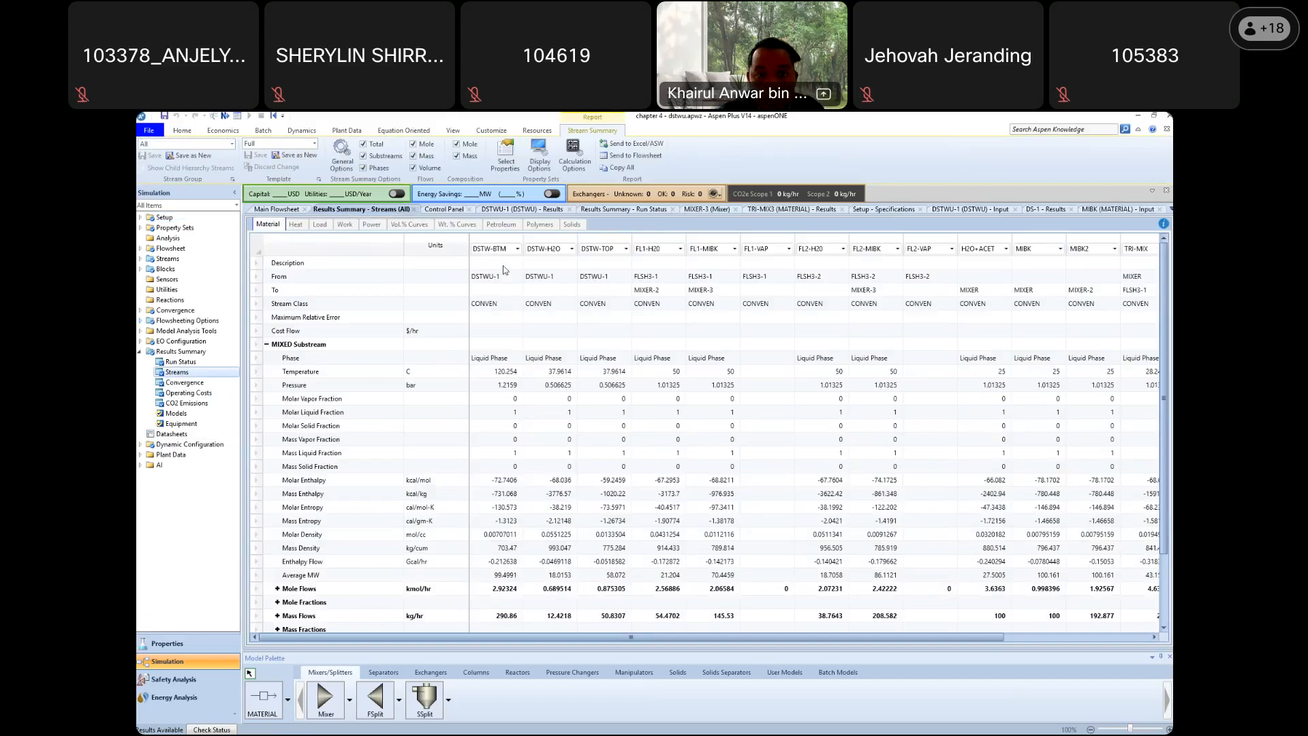
# Show stream DSTW-TOP beside DSTW-BTM and check the acetone and MIBK mass fractions in these column products
pyautogui.click(572, 250)
pyautogui.click(563, 280)
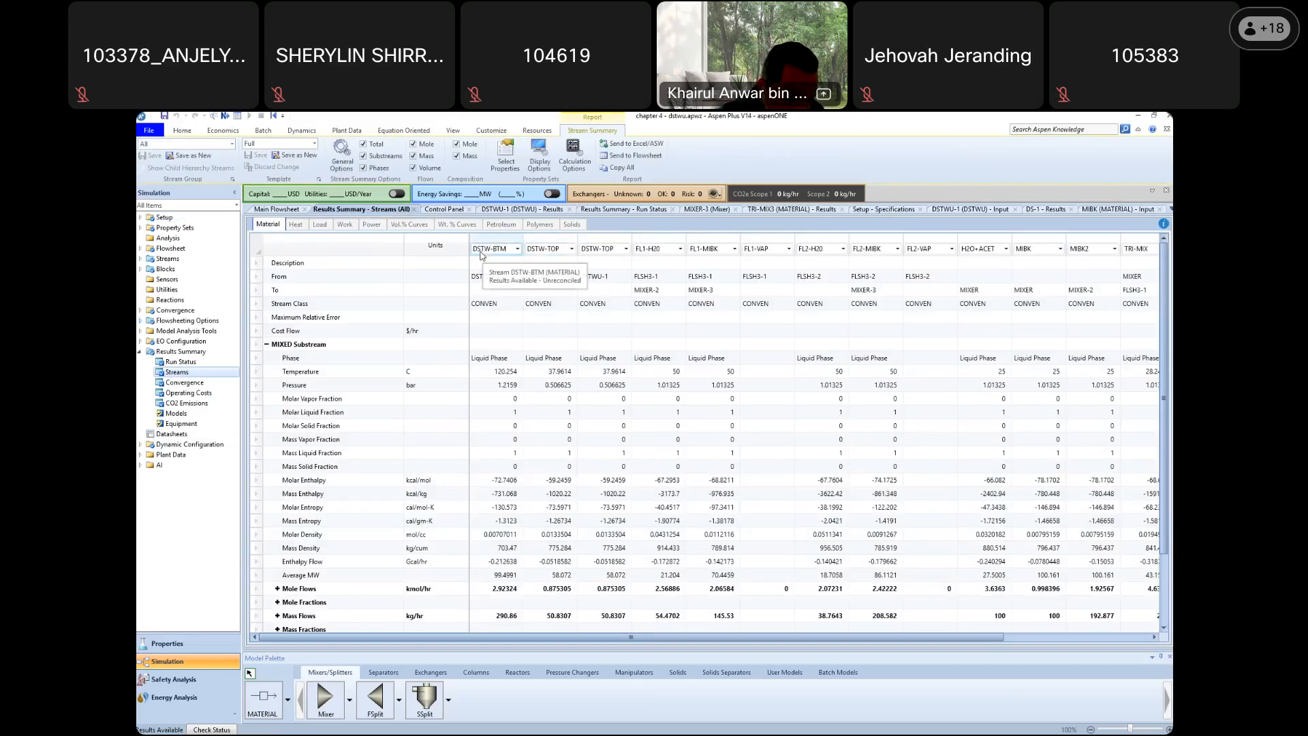
pyautogui.scroll(-2, 478, 384)
pyautogui.click(277, 561)
pyautogui.scroll(-2, 434, 568)
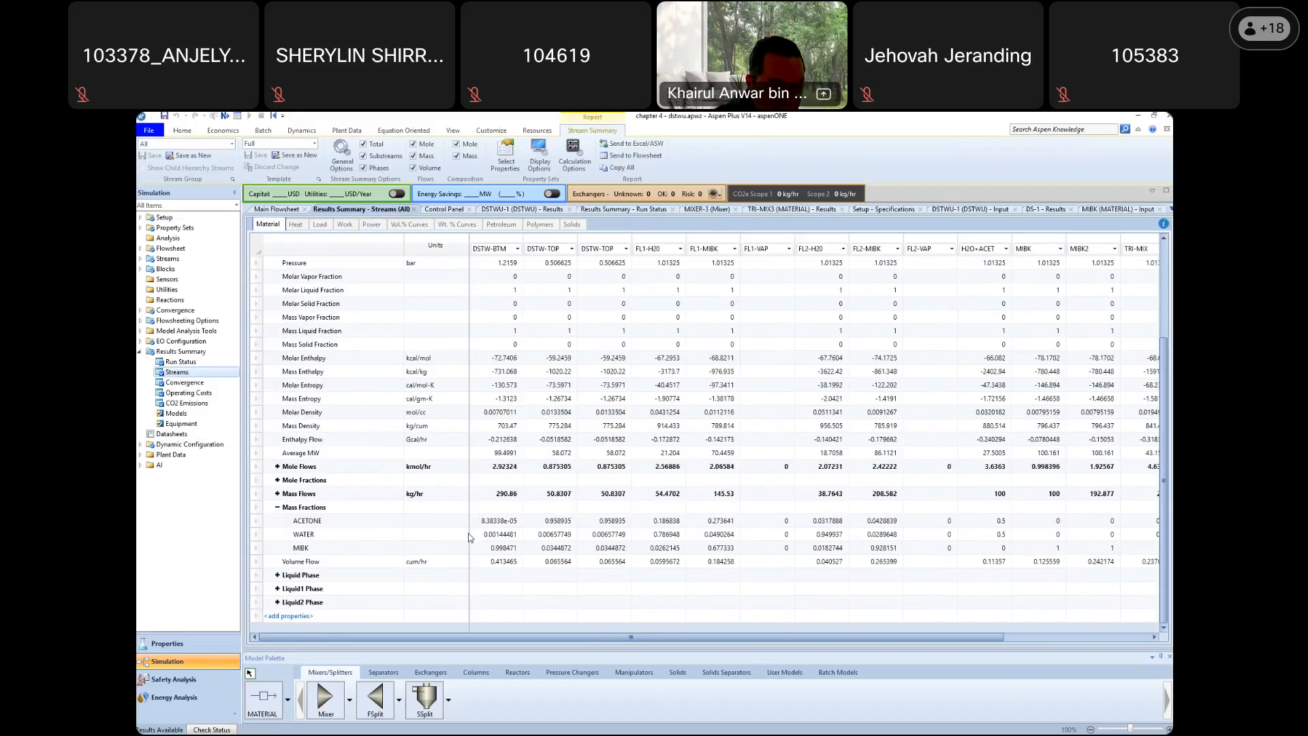
pyautogui.click(556, 523)
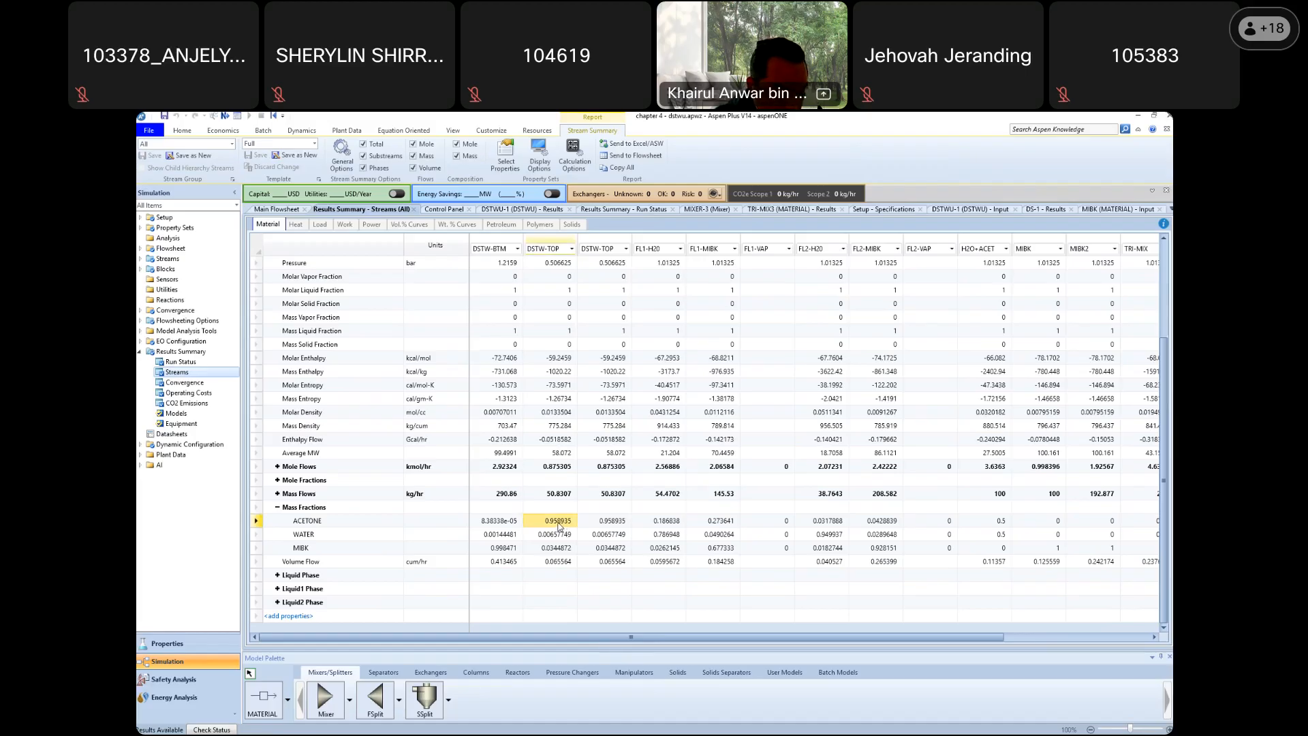
pyautogui.click(504, 549)
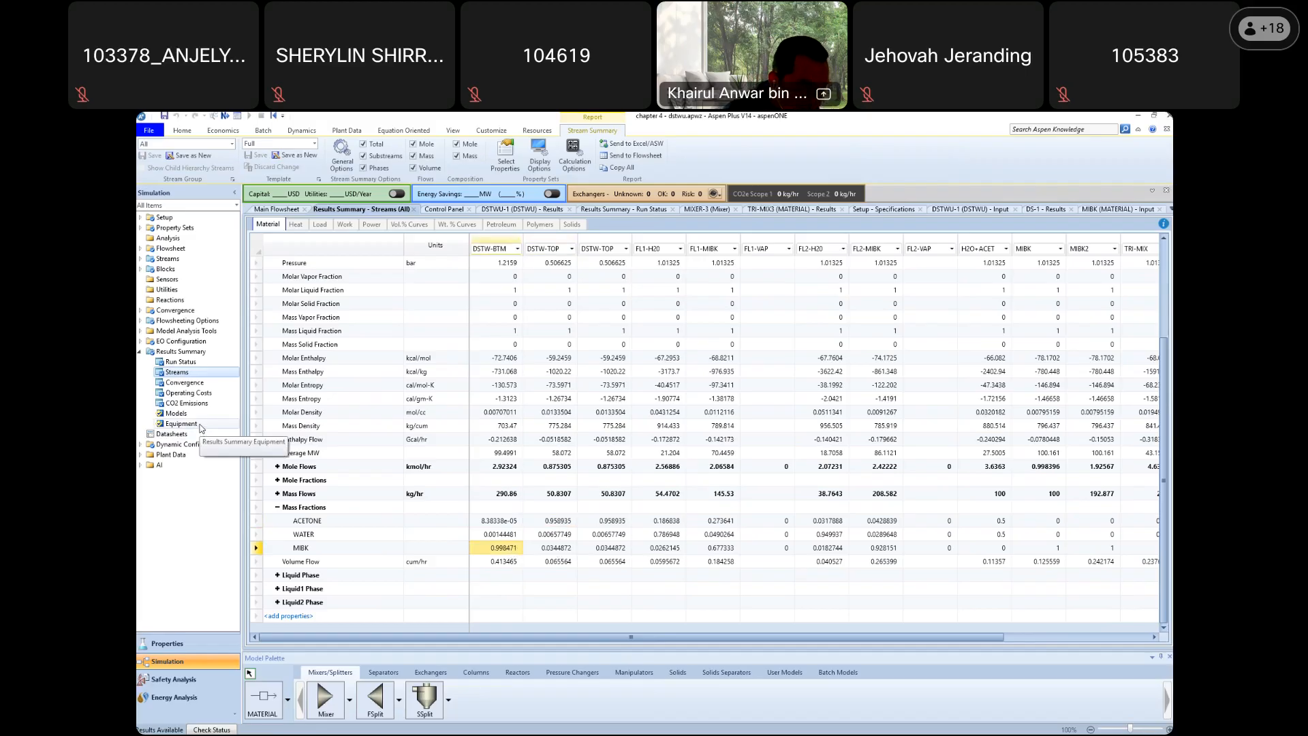
# Review the DSTWU-1 column's specifications and its reflux ratio profile in the block results
pyautogui.click(140, 351)
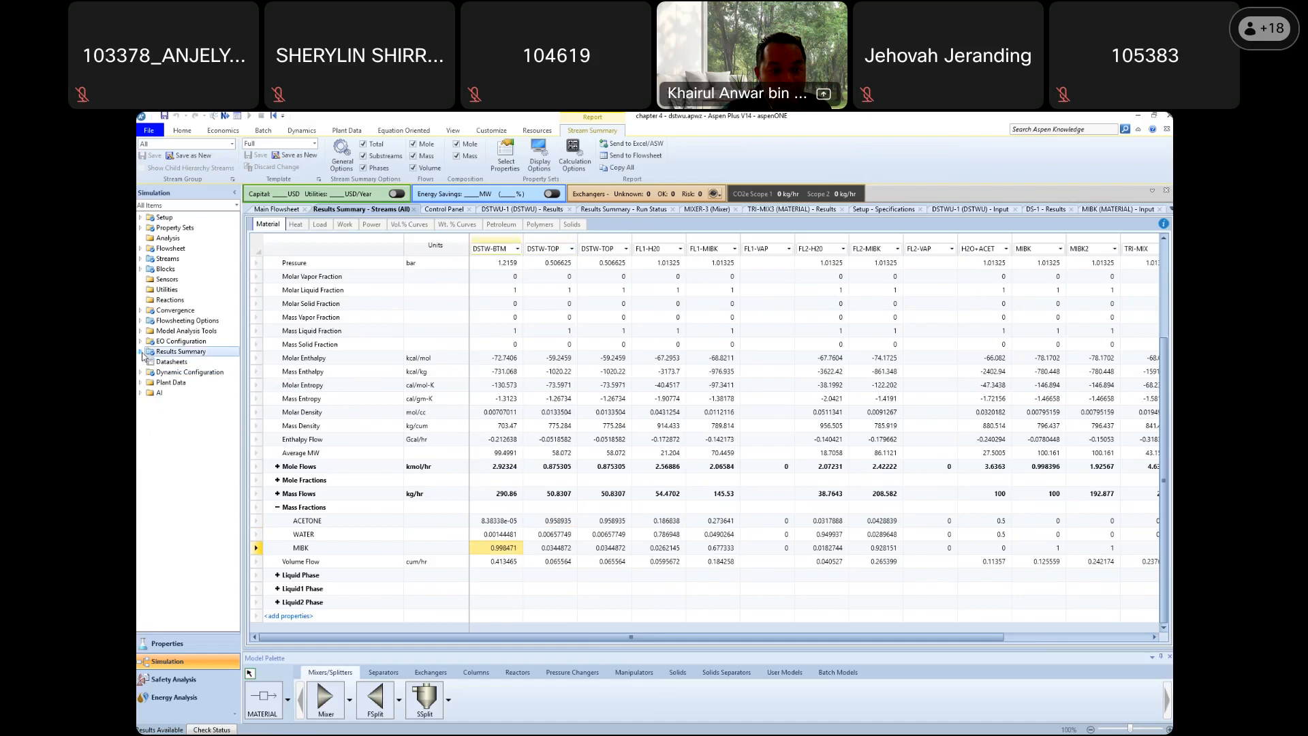
pyautogui.click(141, 269)
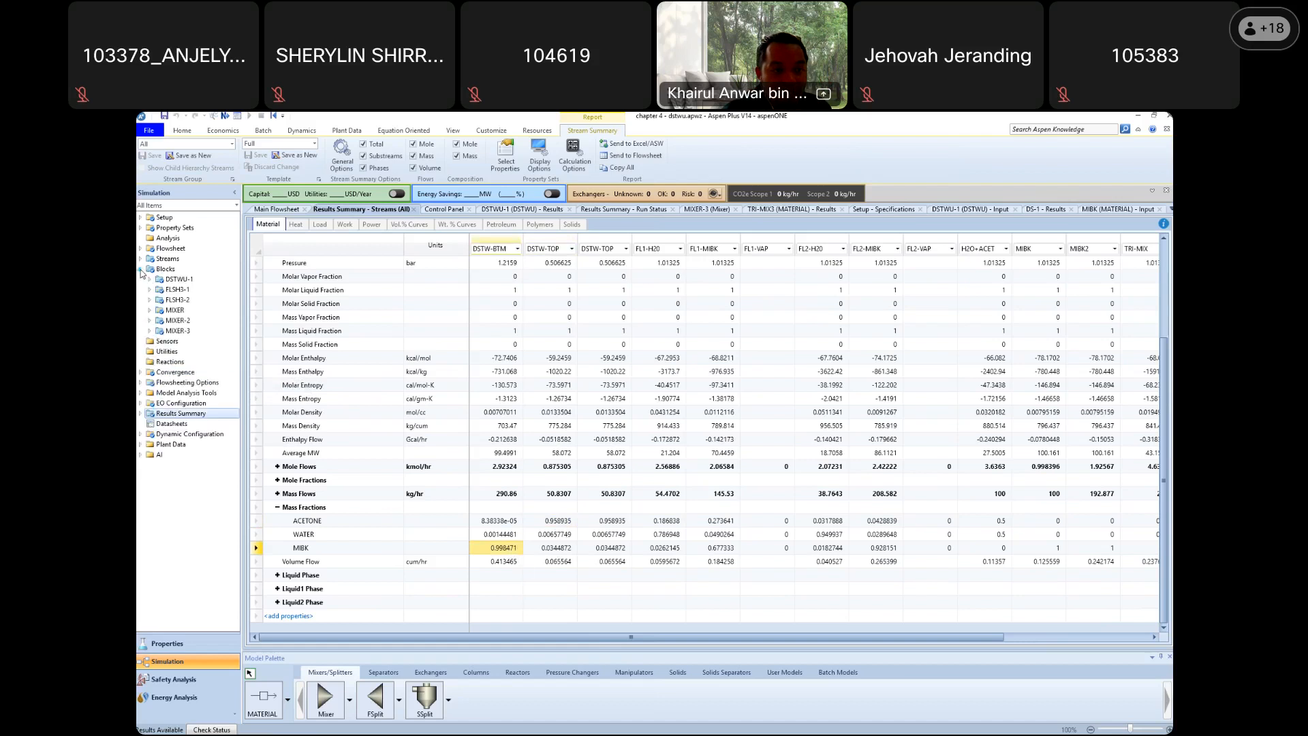
pyautogui.doubleClick(185, 282)
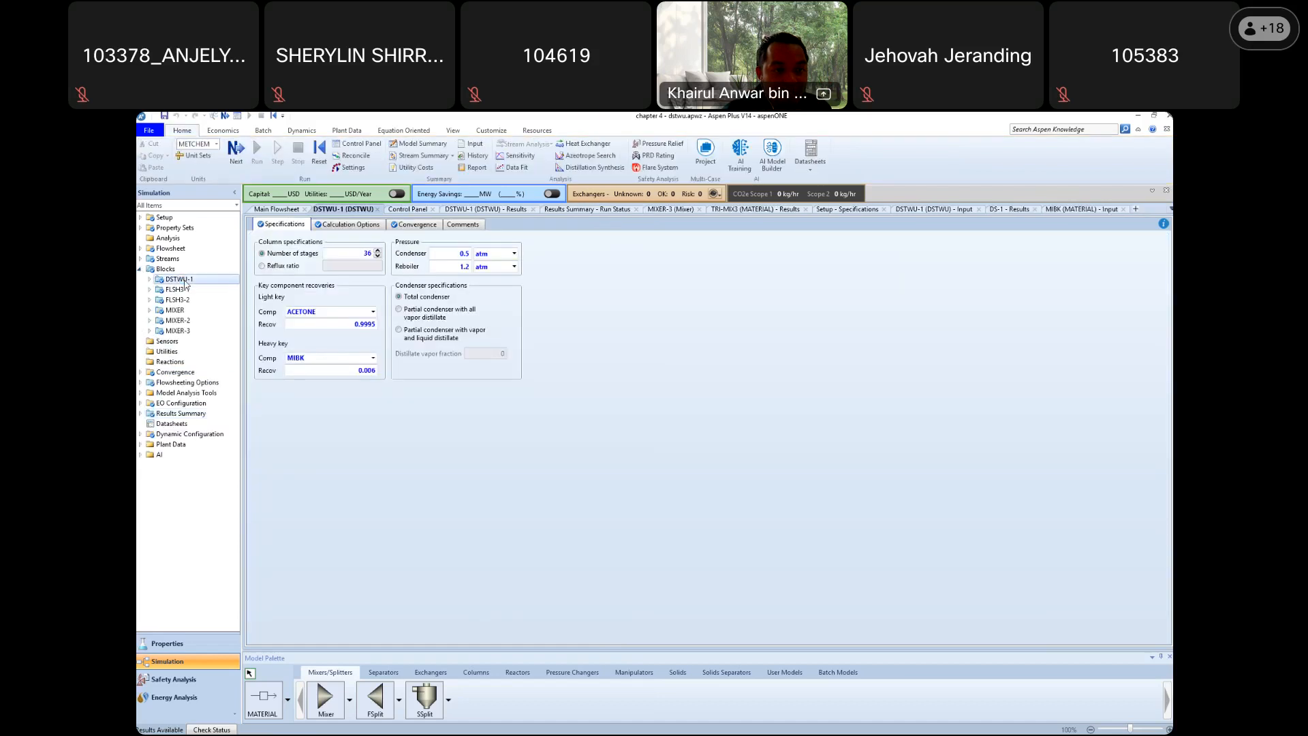
pyautogui.click(150, 280)
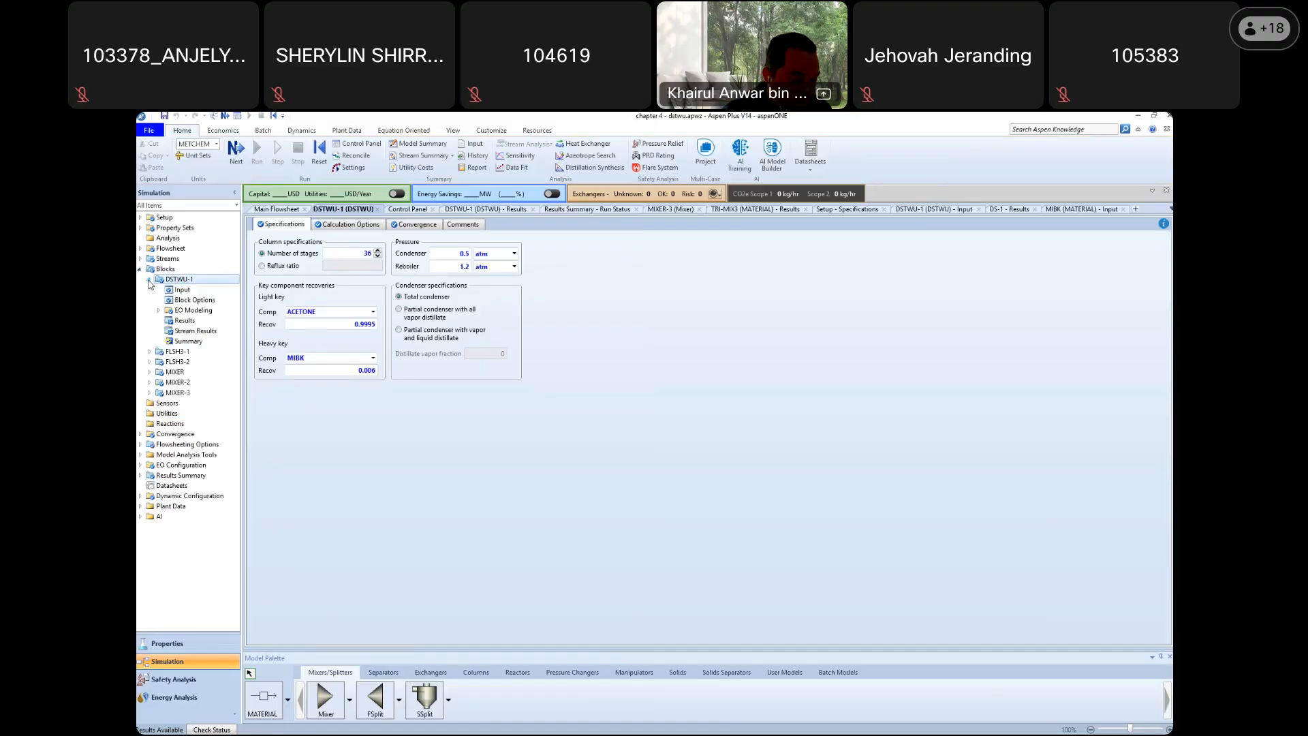
pyautogui.doubleClick(184, 322)
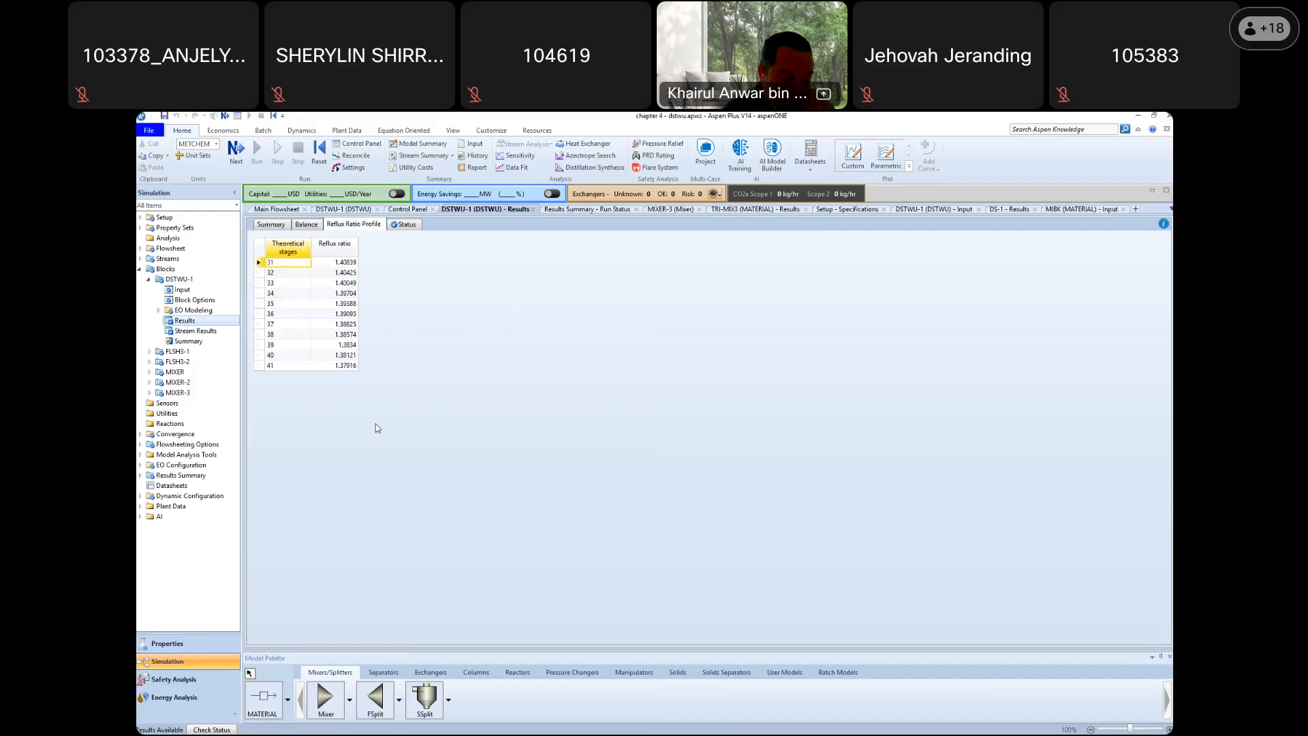
# Save the simulation, and save a copy as an Aspen Plus Document named "chapter 4 - dstwu 2025"
pyautogui.click(165, 116)
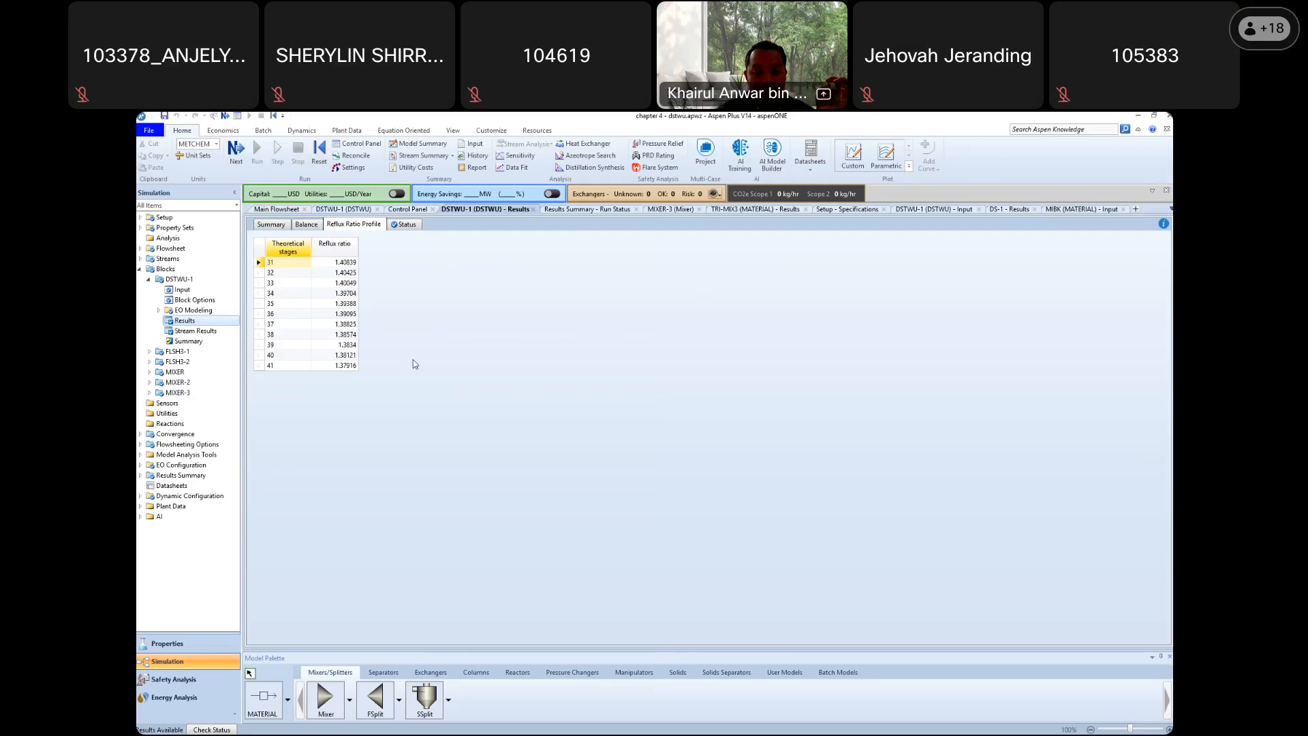
pyautogui.click(290, 211)
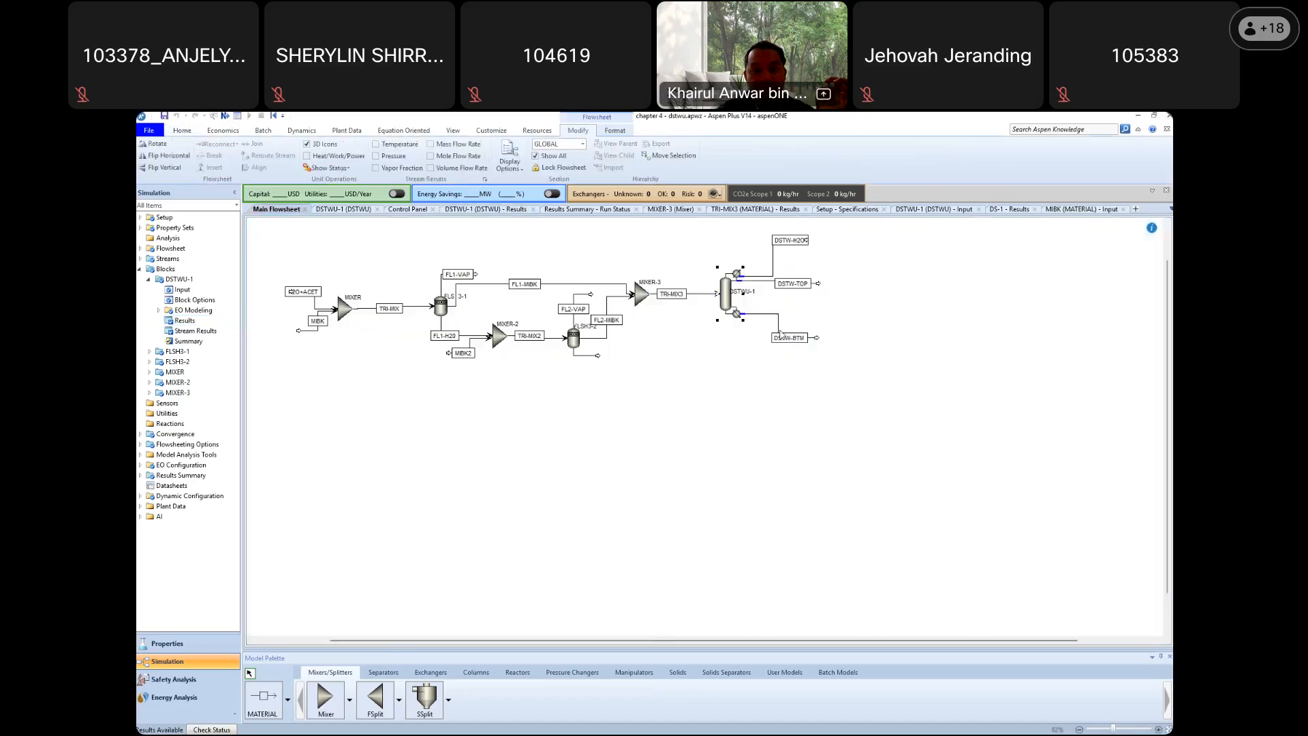
pyautogui.click(149, 130)
pyautogui.click(169, 219)
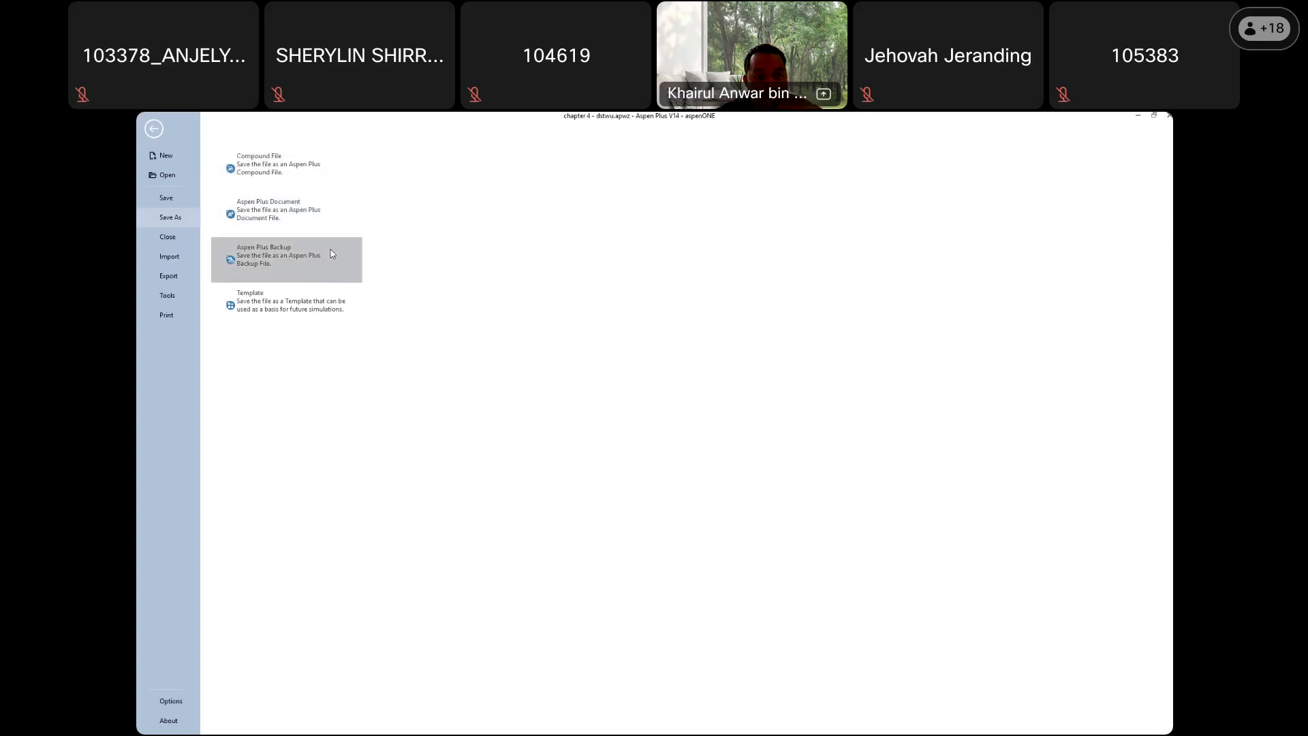
pyautogui.click(332, 211)
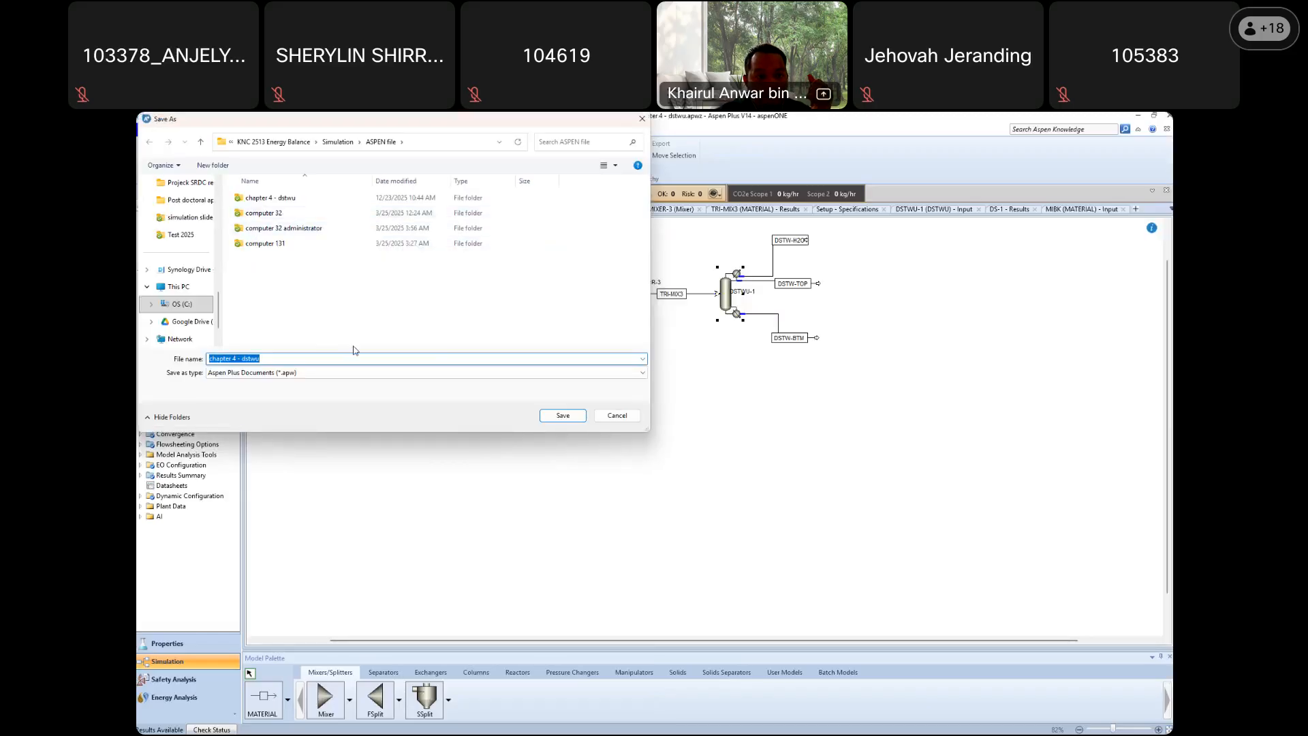
pyautogui.click(273, 358)
pyautogui.write('20')
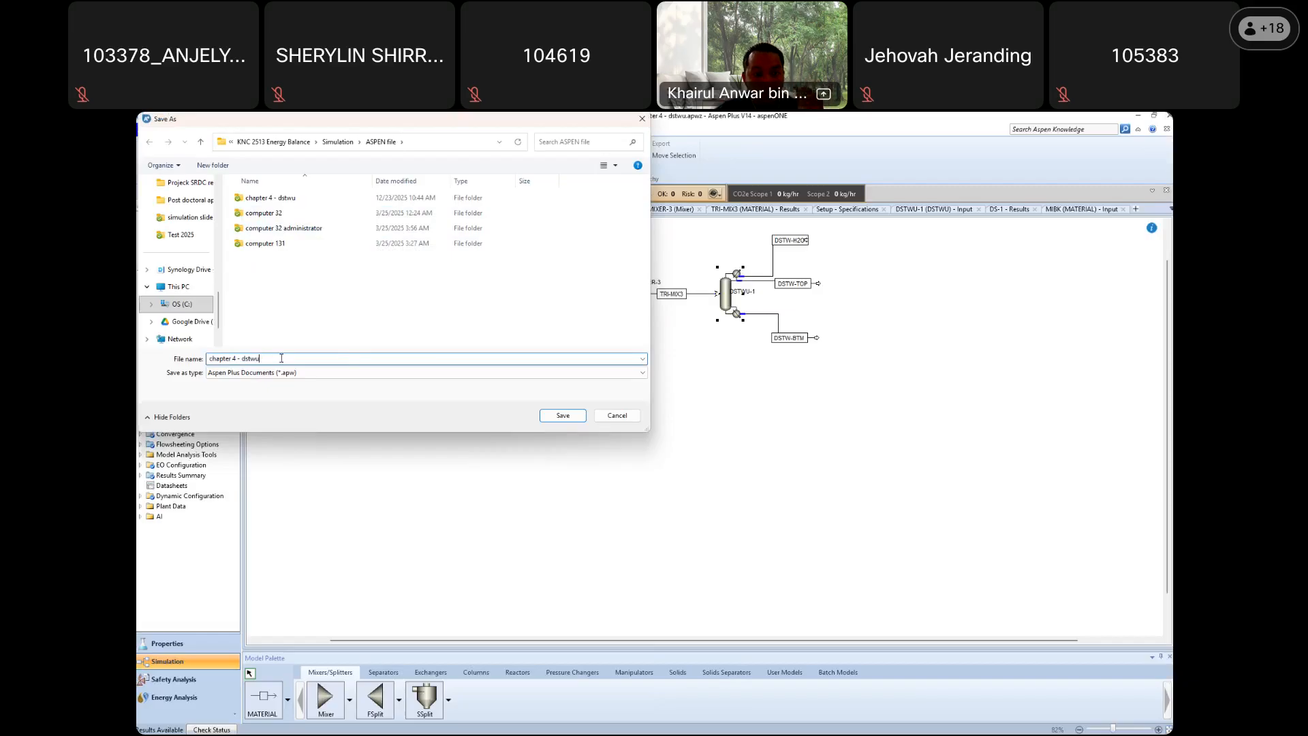
pyautogui.write('25')
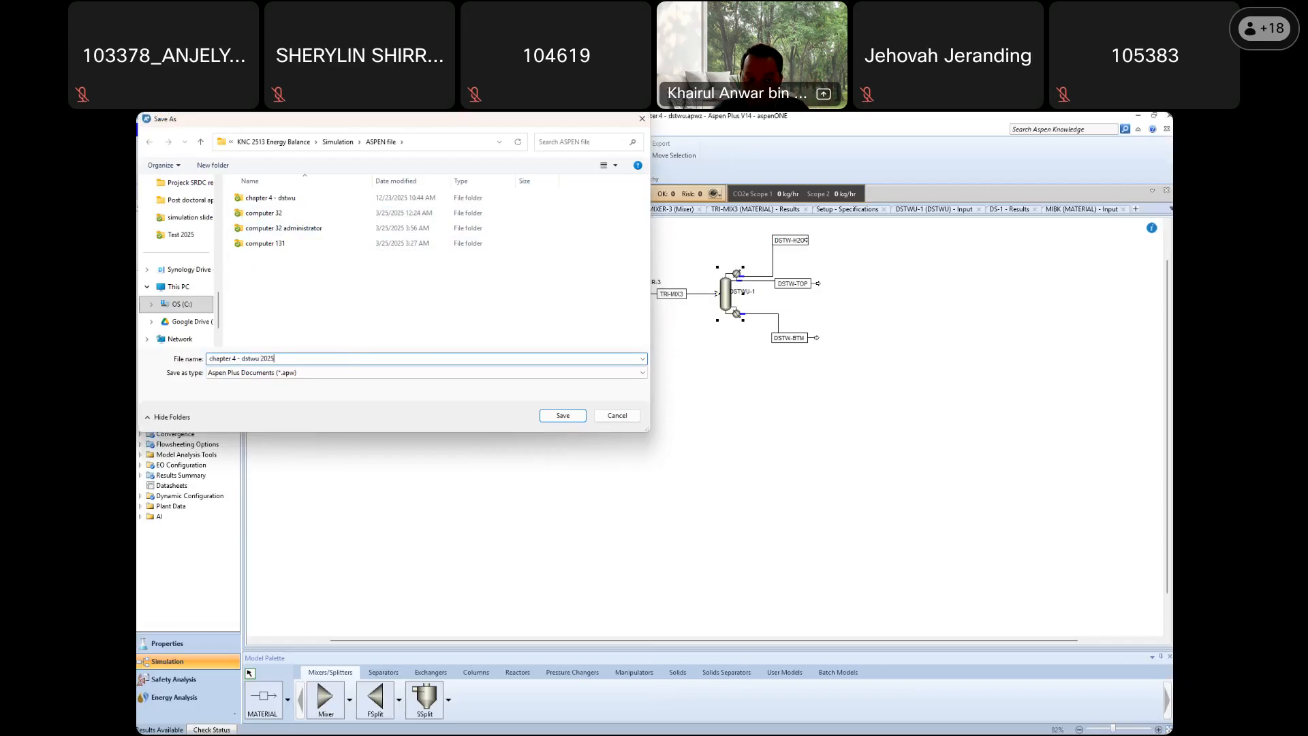
pyautogui.click(563, 415)
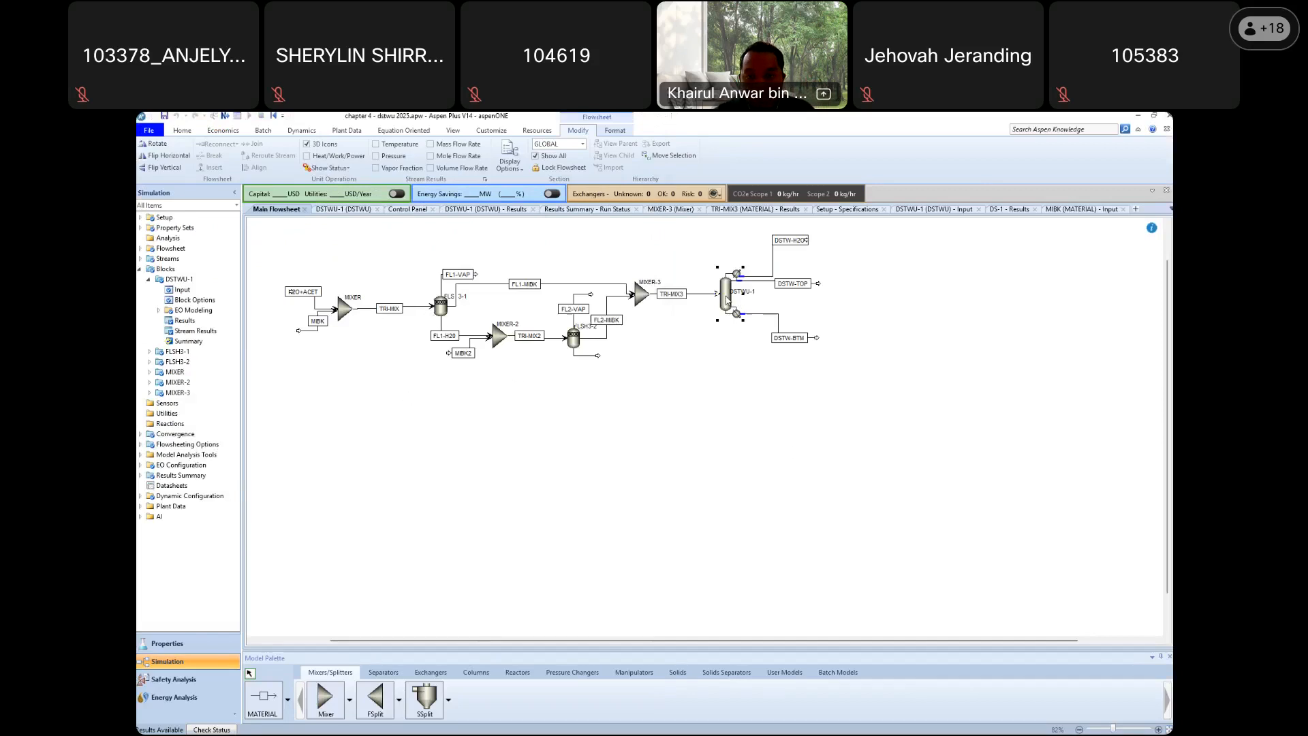
# Delete the DSTWU-1 column block from the main flowsheet, keeping its connected streams
pyautogui.press('Delete')
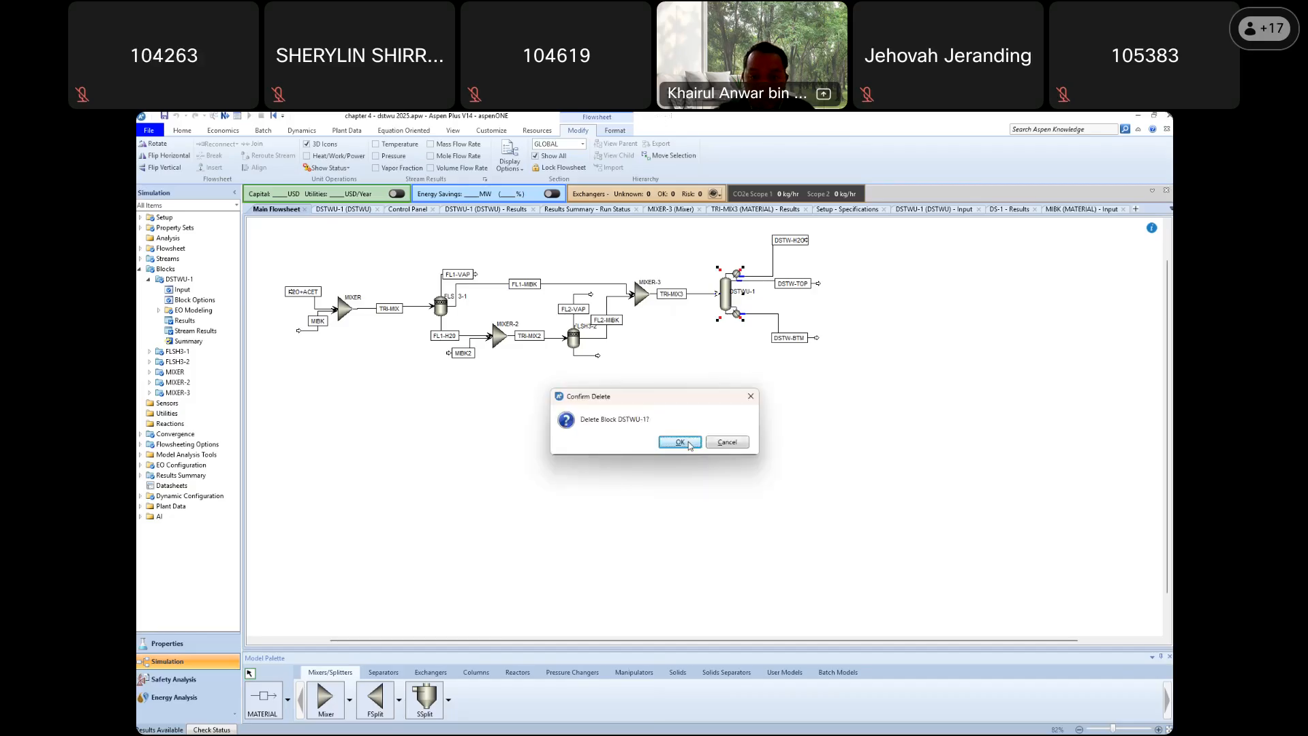
pyautogui.click(679, 442)
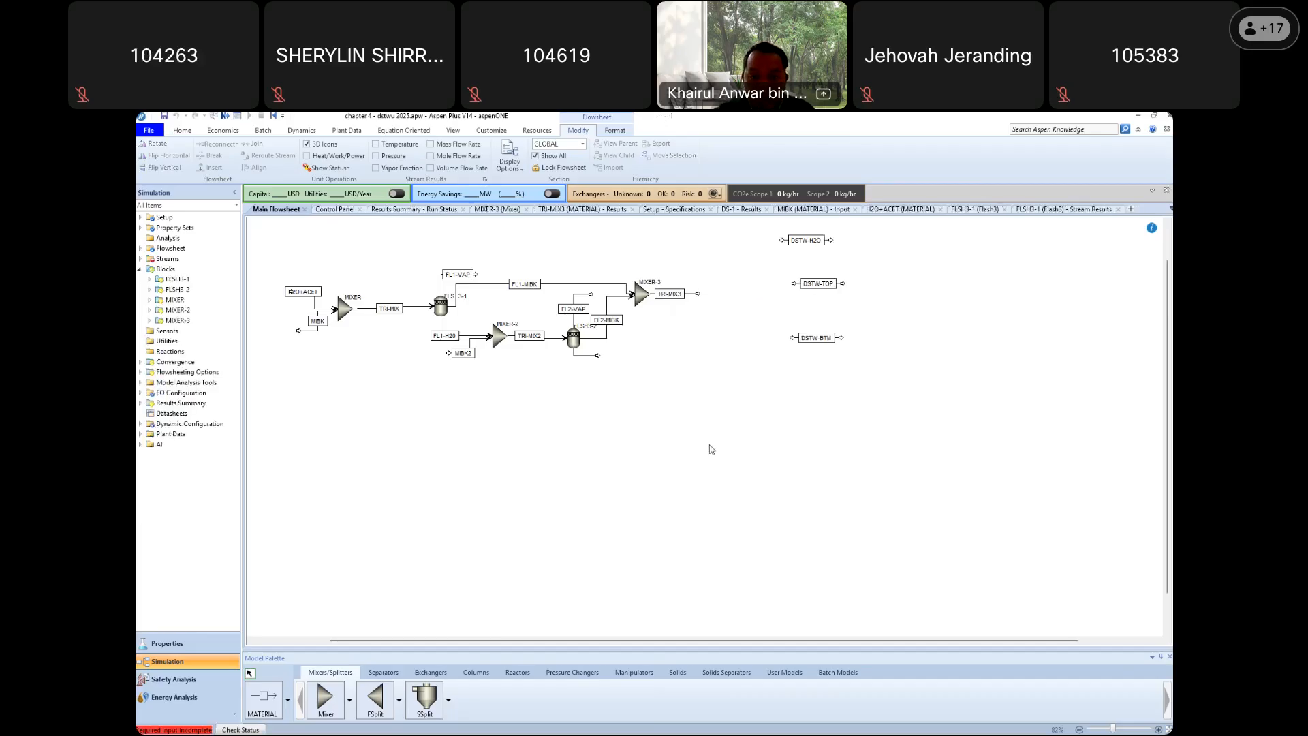
# Place a Distl column between MIXER-3 and the loose DSTW streams and rename the block DISTL1
pyautogui.click(475, 673)
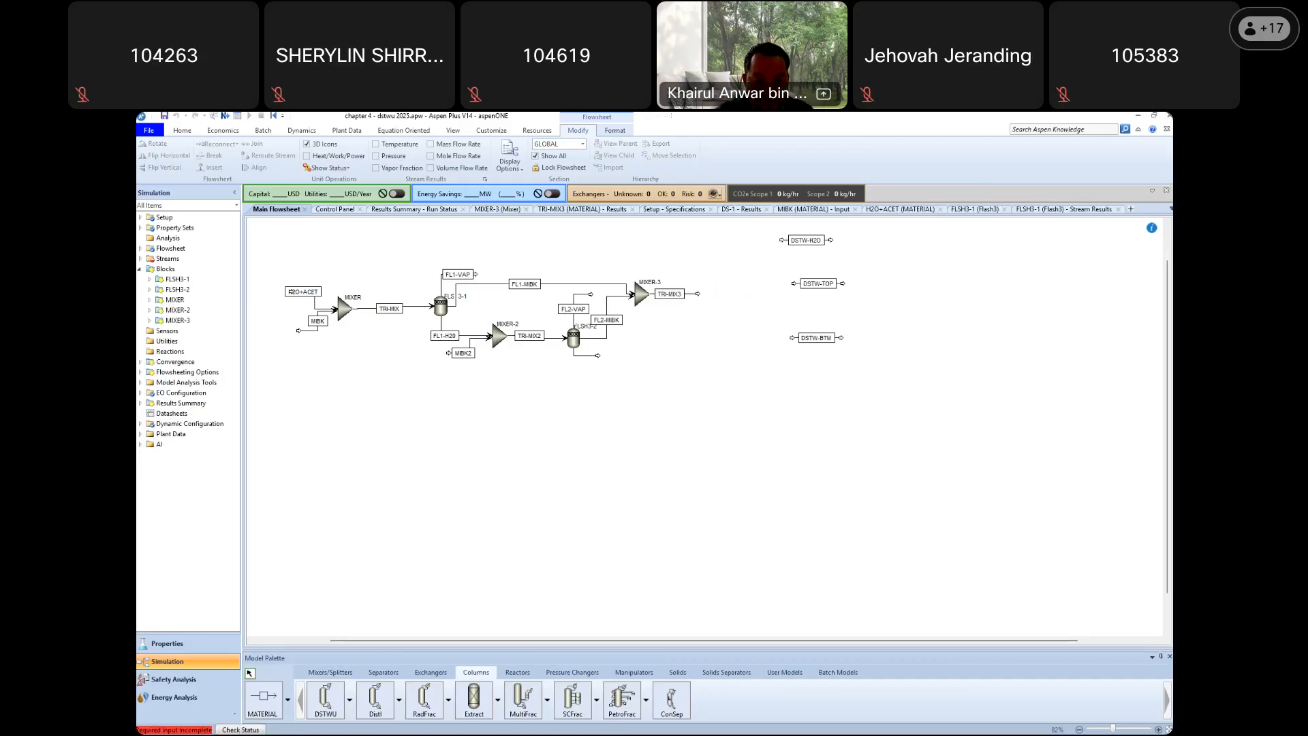
pyautogui.click(374, 702)
pyautogui.click(740, 285)
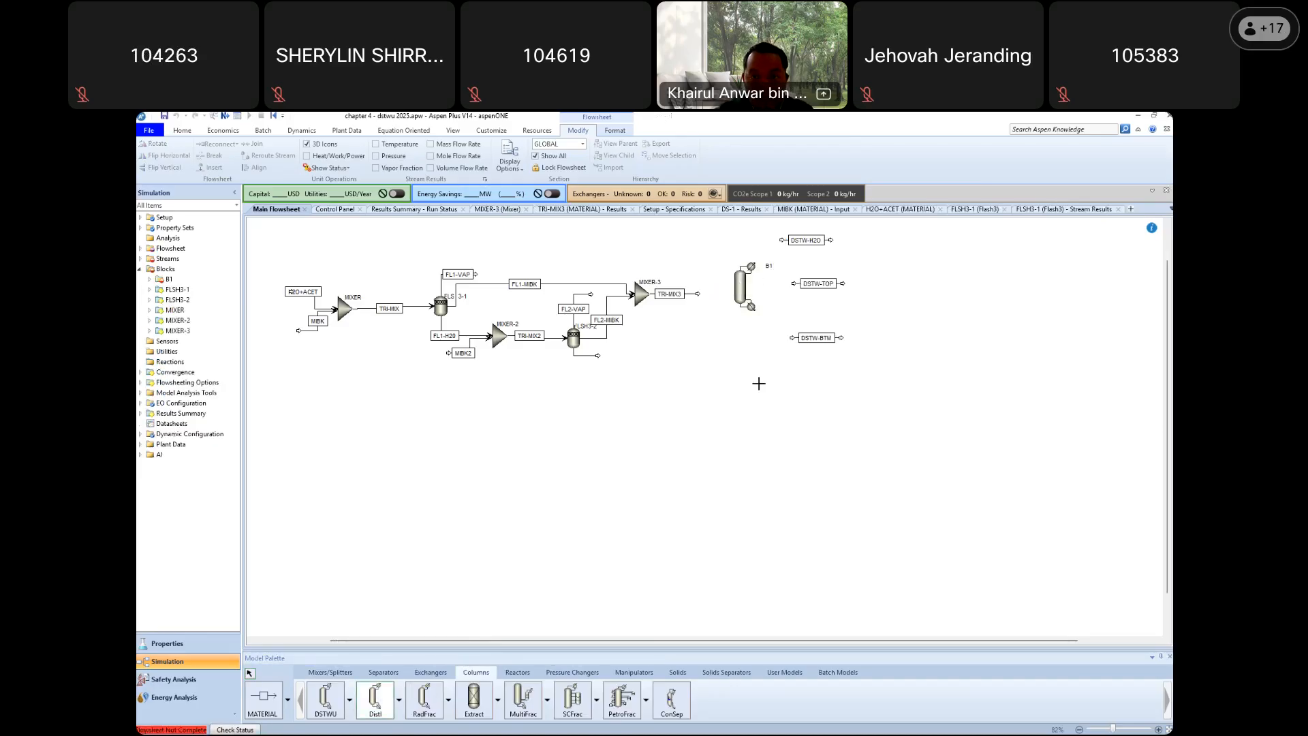
pyautogui.press('Escape')
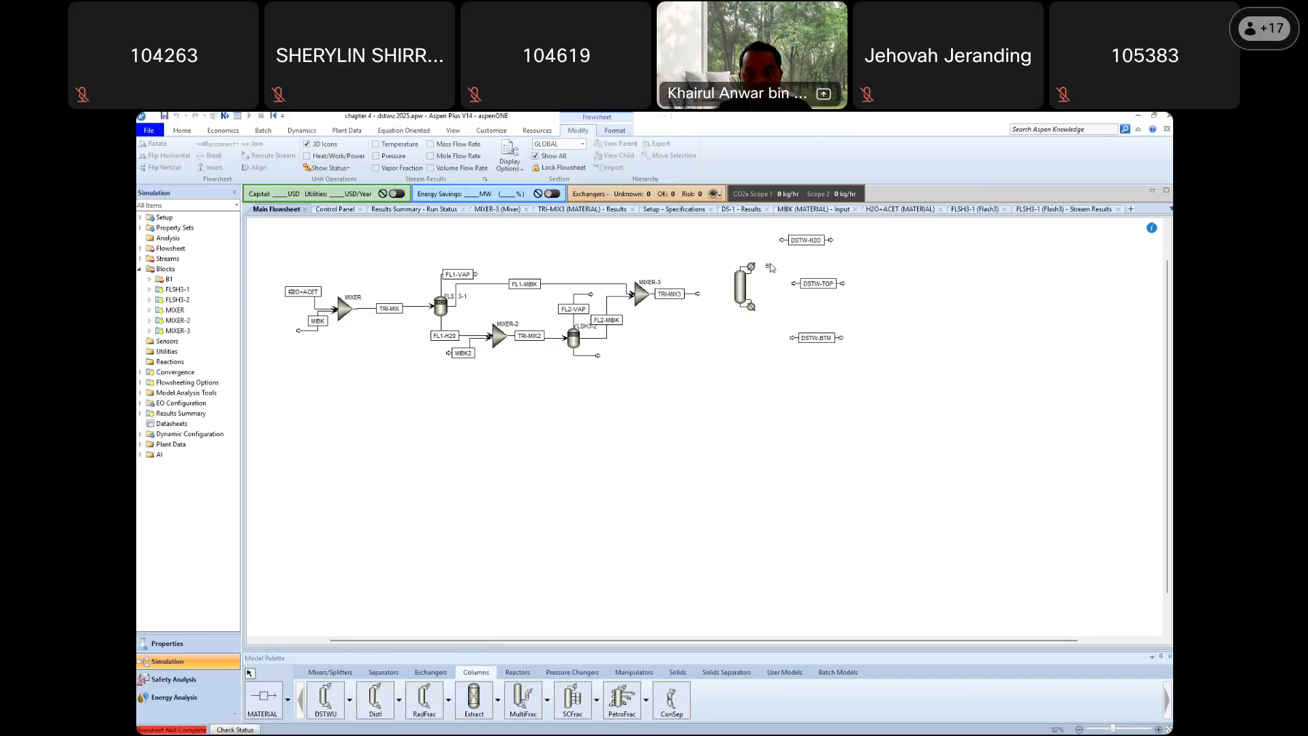
pyautogui.click(769, 266)
pyautogui.click(769, 266)
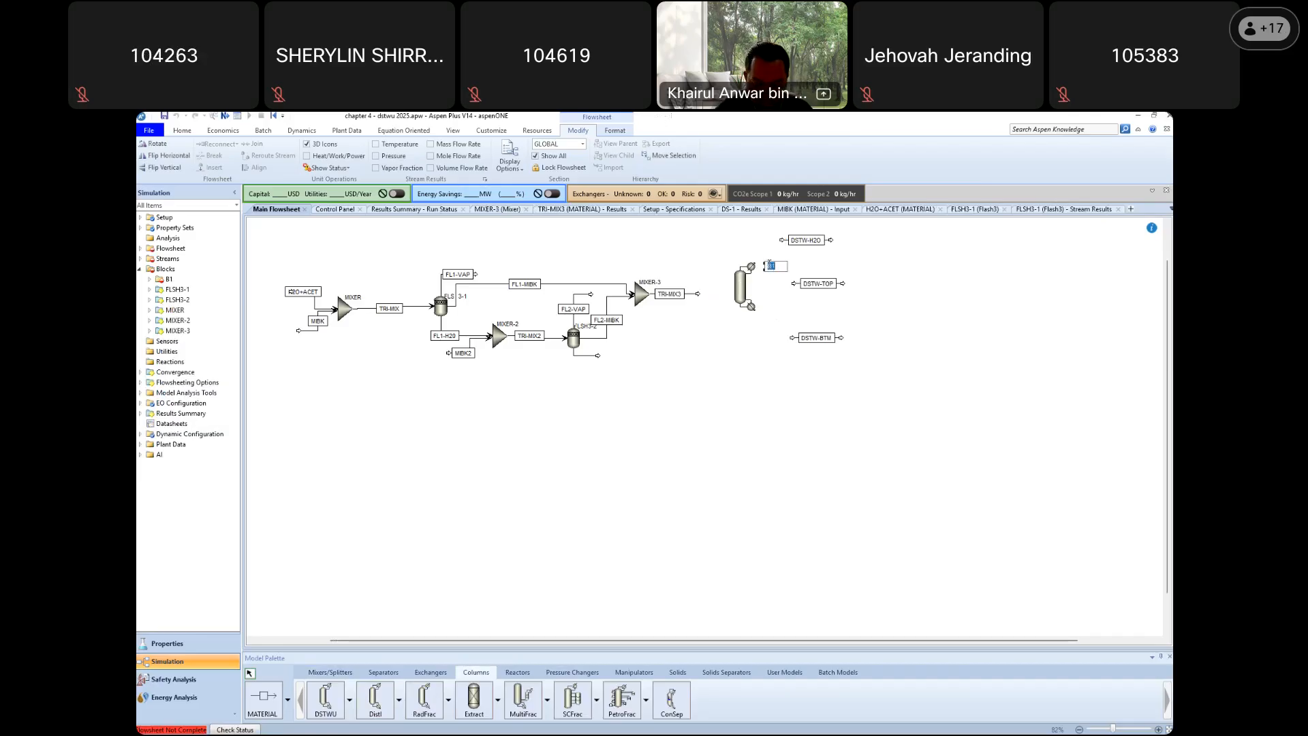
pyautogui.write('DISTL1')
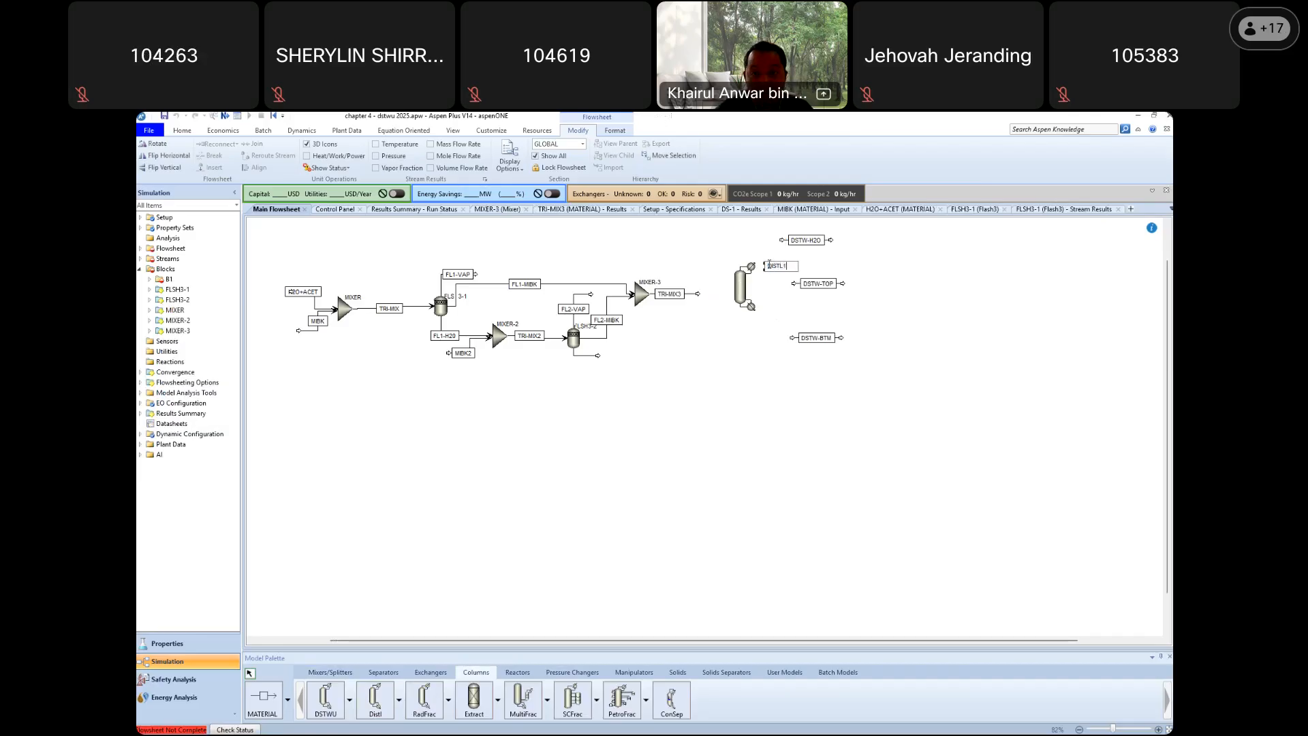
pyautogui.click(741, 416)
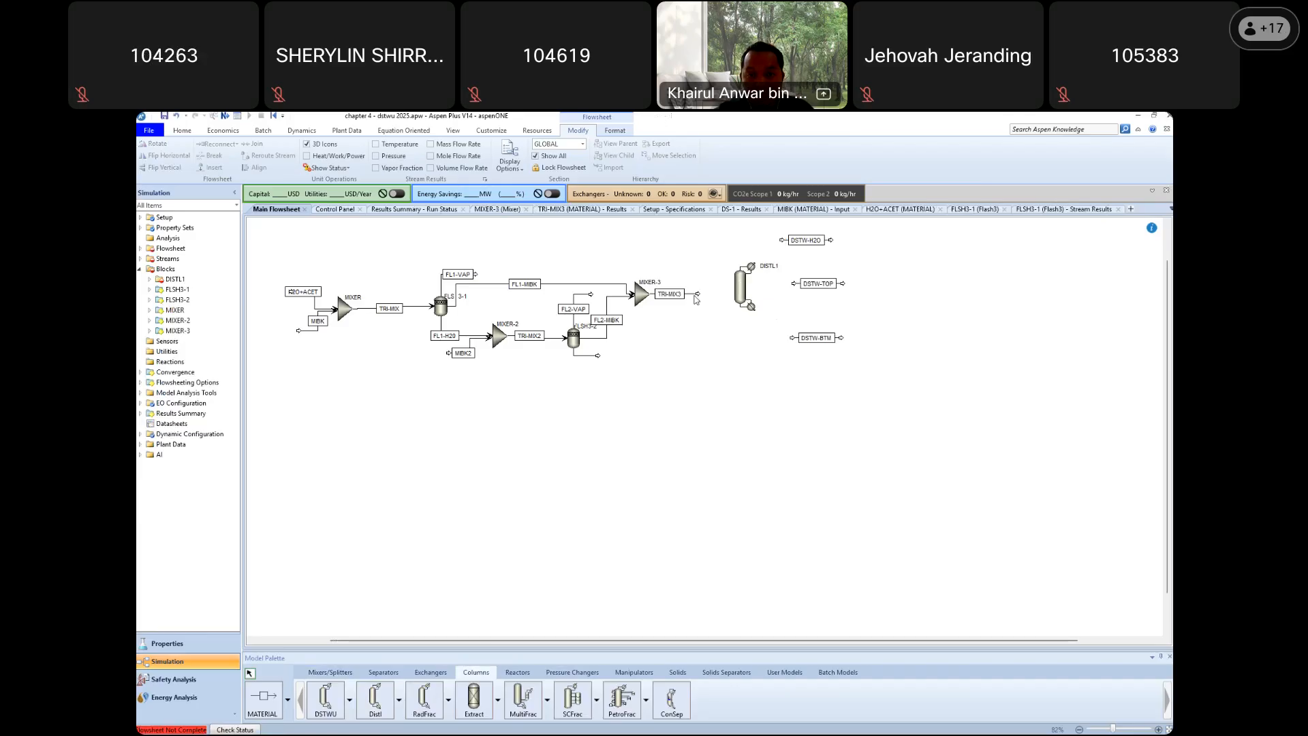
# Reconnect the destination of the MIXER-3 outlet stream to the DISTL1 feed port
pyautogui.rightClick(696, 295)
pyautogui.click(739, 458)
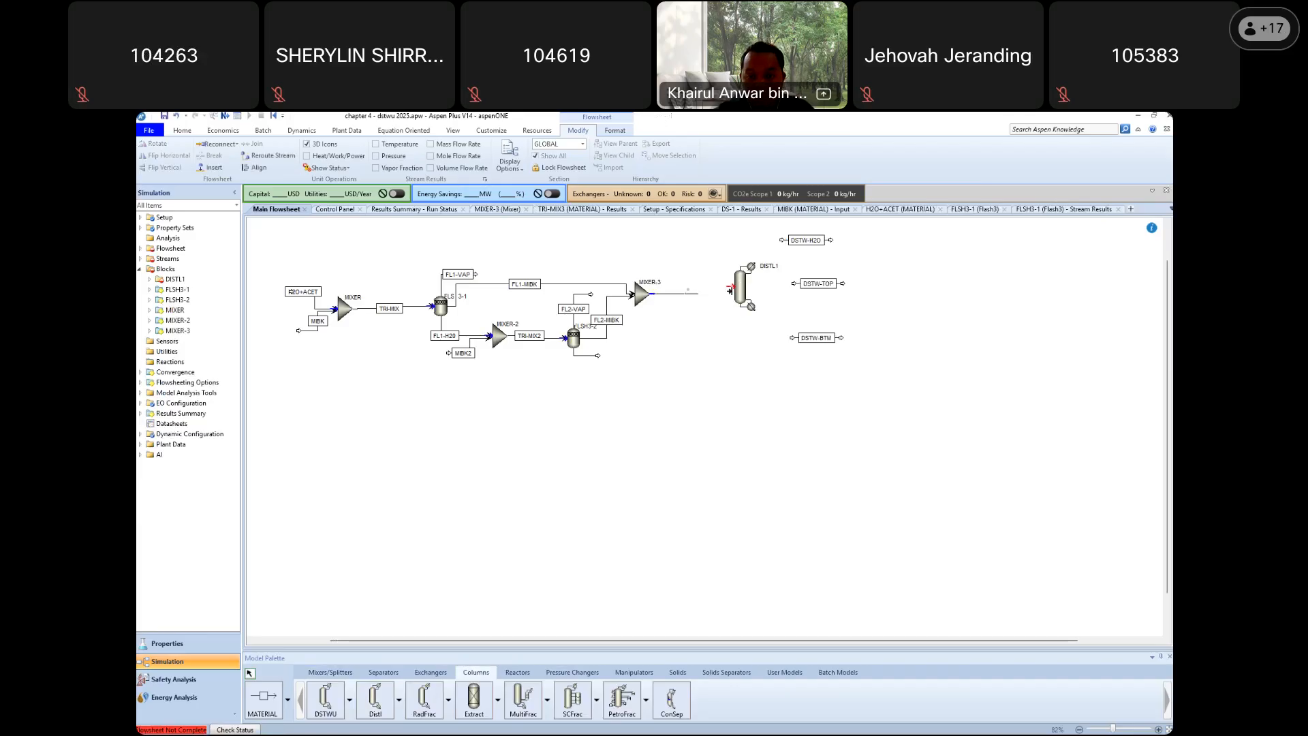
pyautogui.click(733, 287)
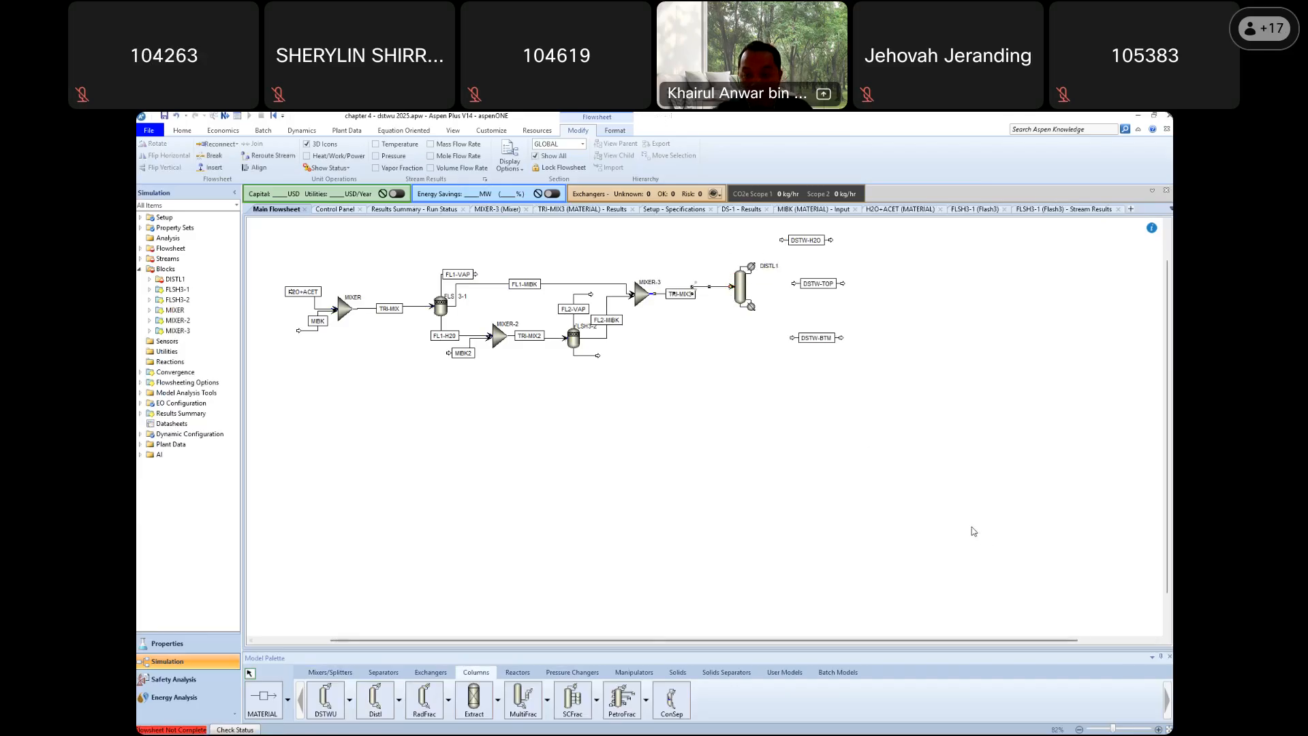
# Reconnect the source of stream DSTW-H2O to the outlet port at the side of the DISTL1 condenser
pyautogui.moveTo(576, 229); pyautogui.dragTo(913, 413)
pyautogui.rightClick(913, 410)
pyautogui.click(931, 417)
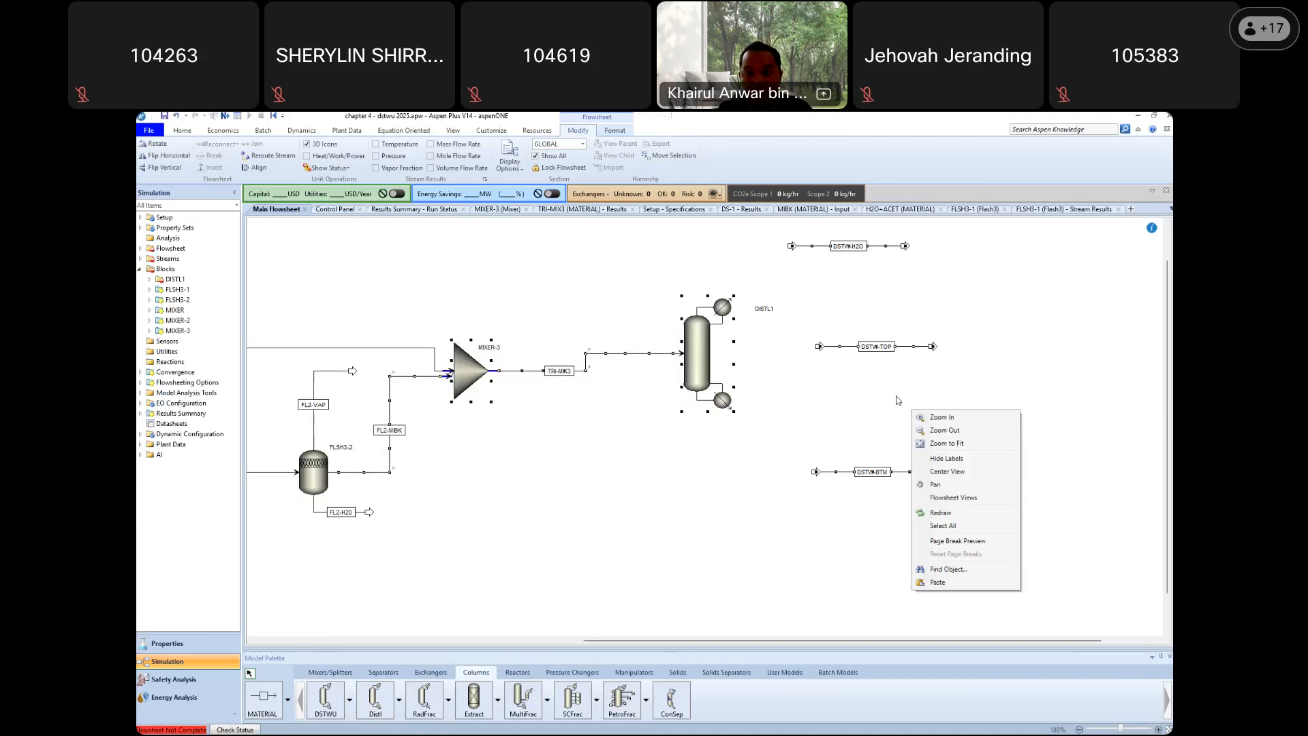
pyautogui.click(902, 432)
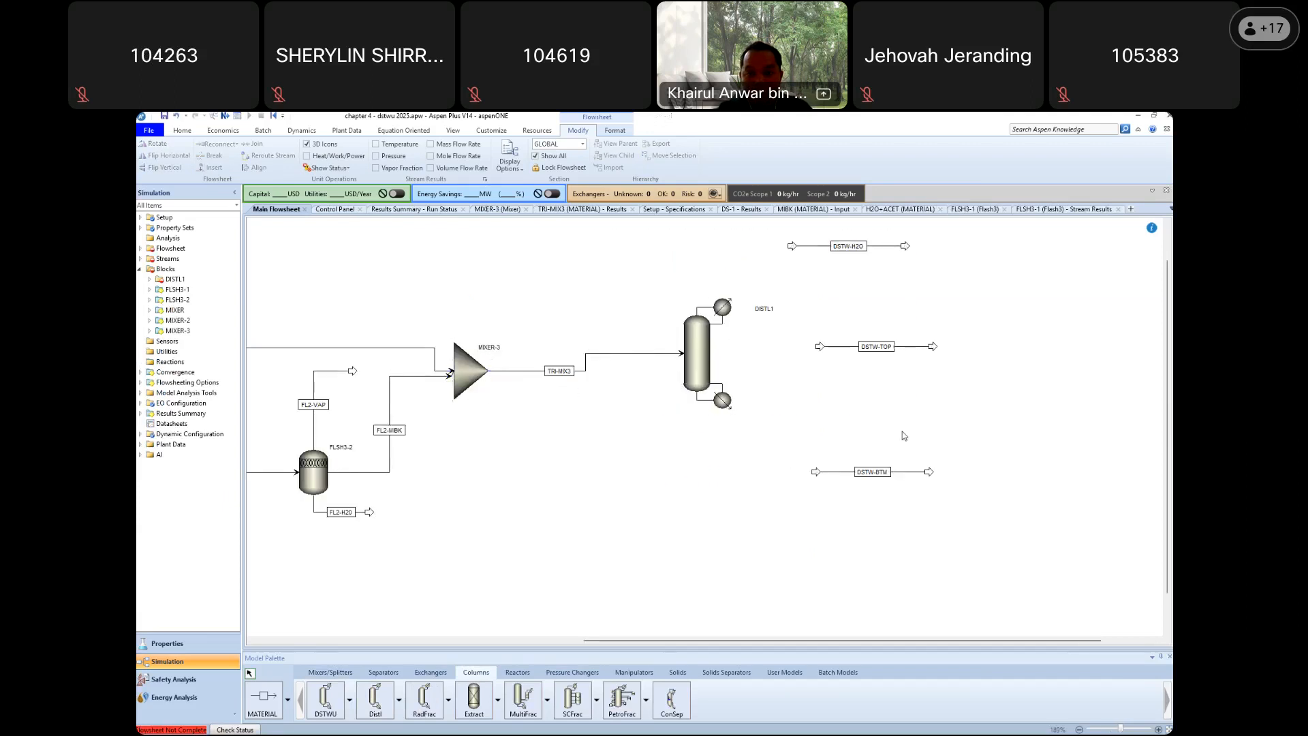
pyautogui.rightClick(795, 246)
pyautogui.moveTo(903, 409)
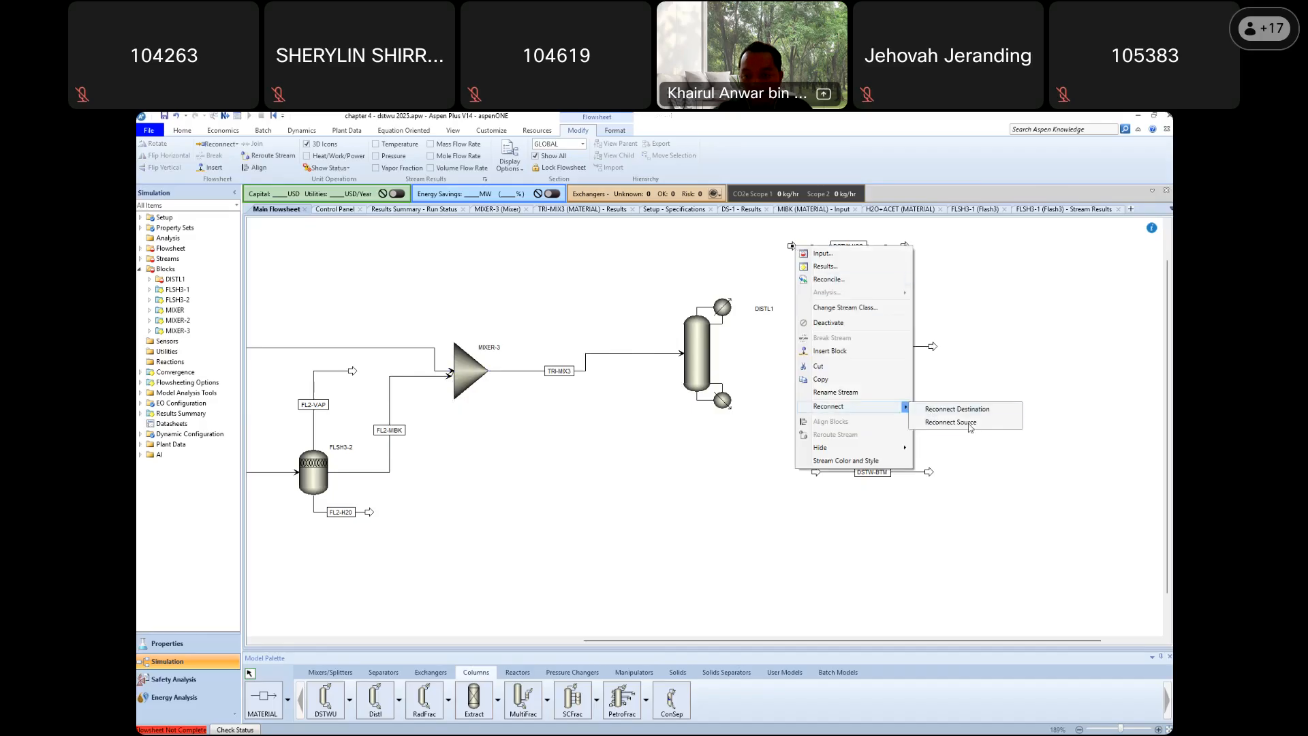
pyautogui.click(971, 423)
pyautogui.click(738, 311)
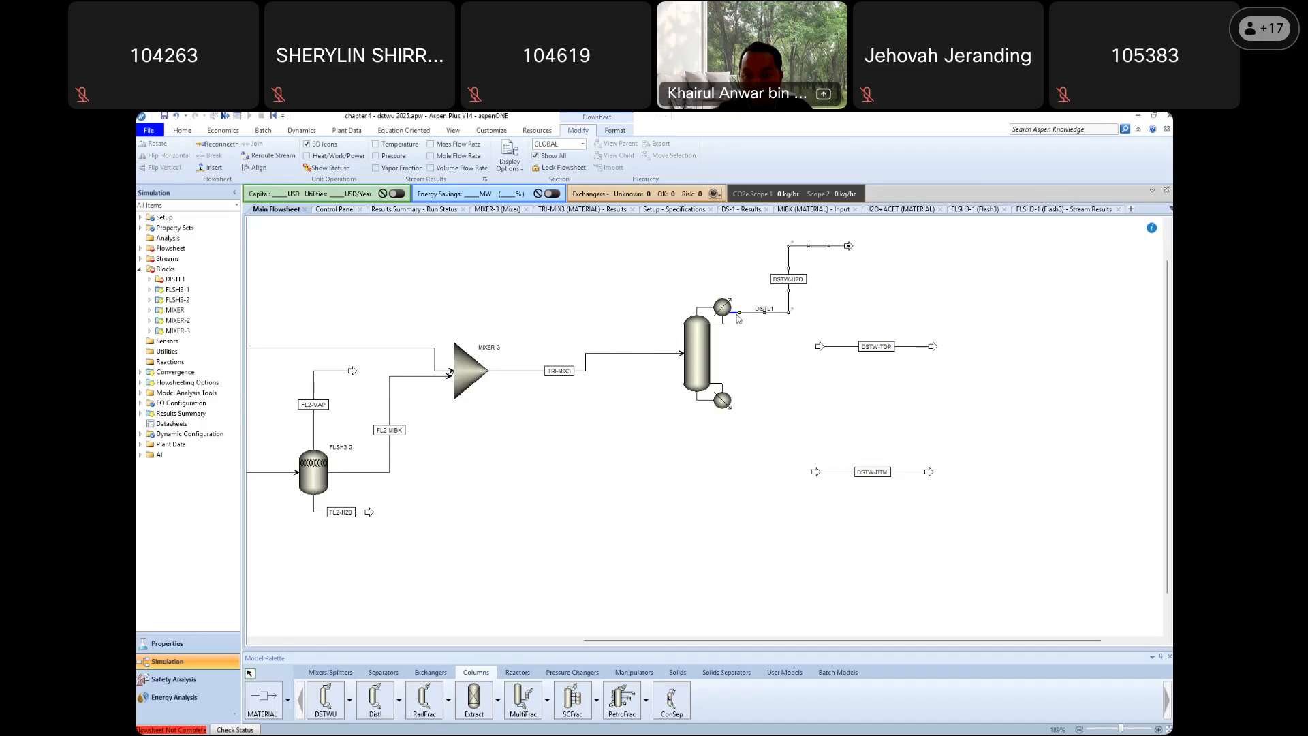
# Reconnect the source of stream DSTW-TOP to the DISTL1 outlet port just below the condenser
pyautogui.rightClick(820, 348)
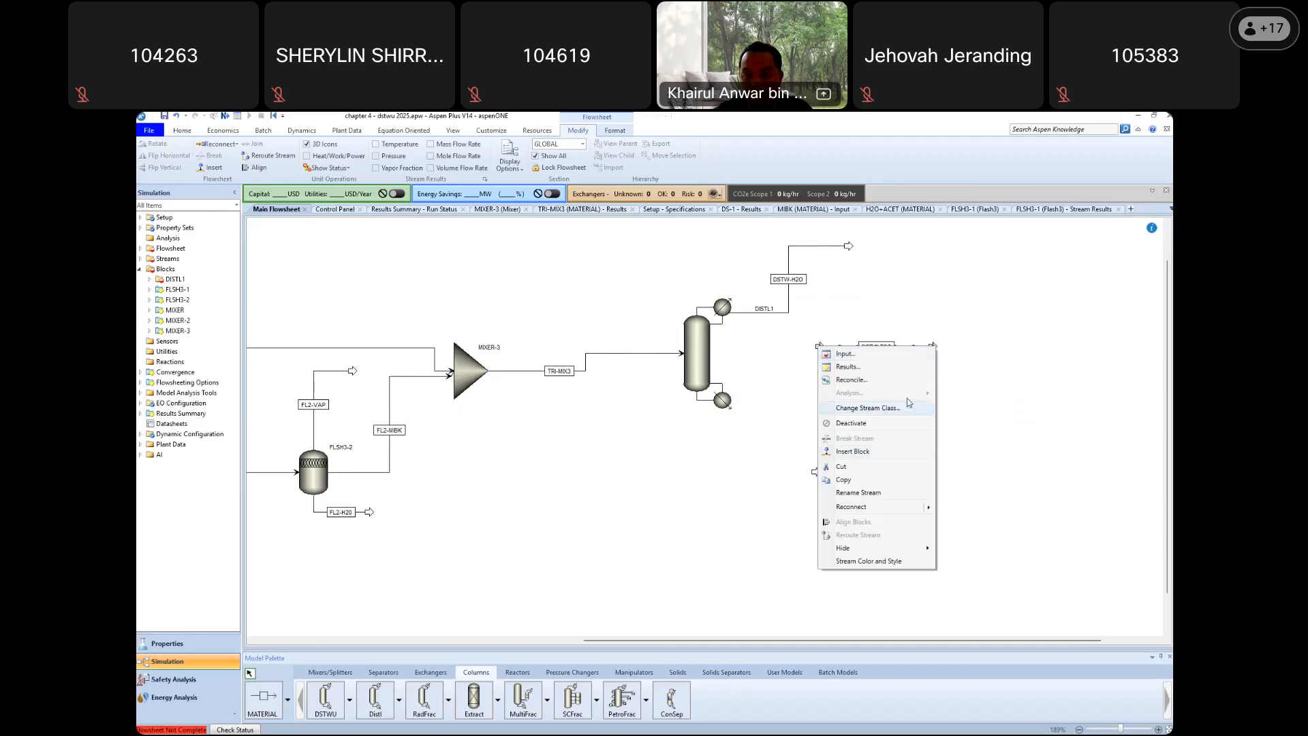
pyautogui.moveTo(931, 513)
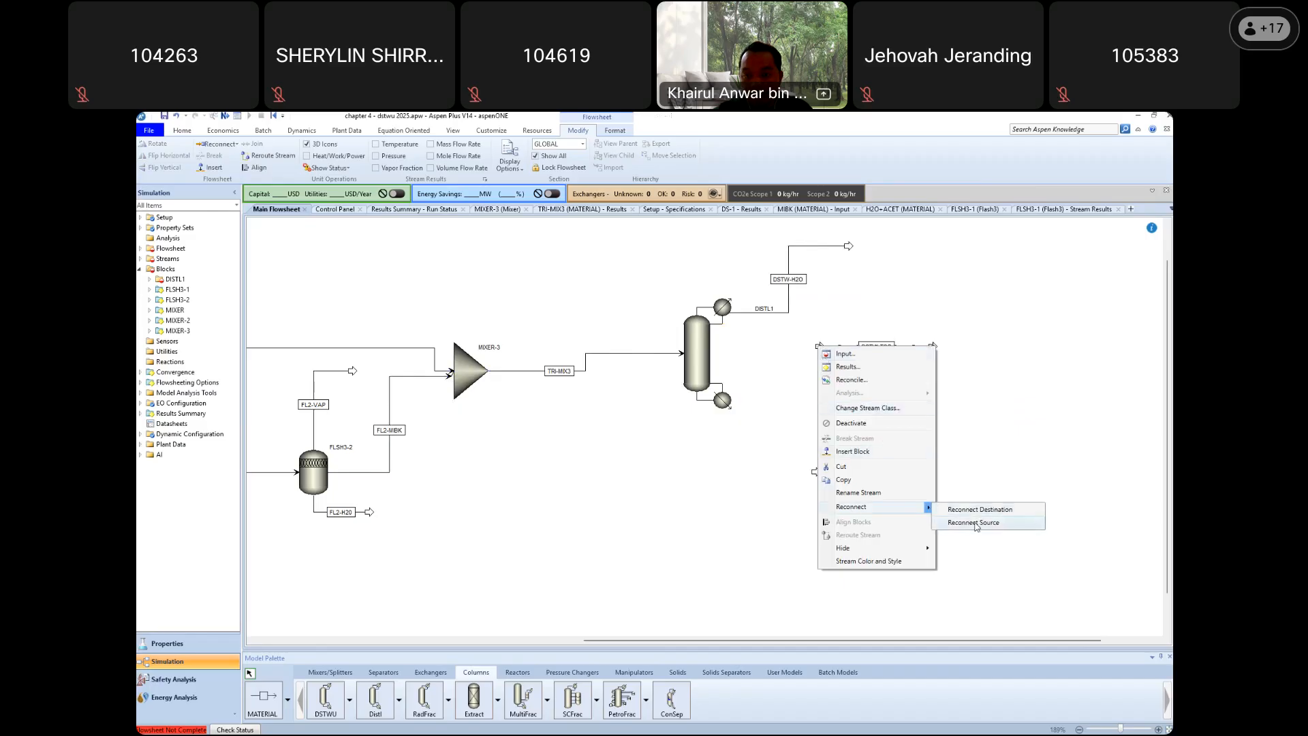
pyautogui.click(968, 523)
pyautogui.click(728, 325)
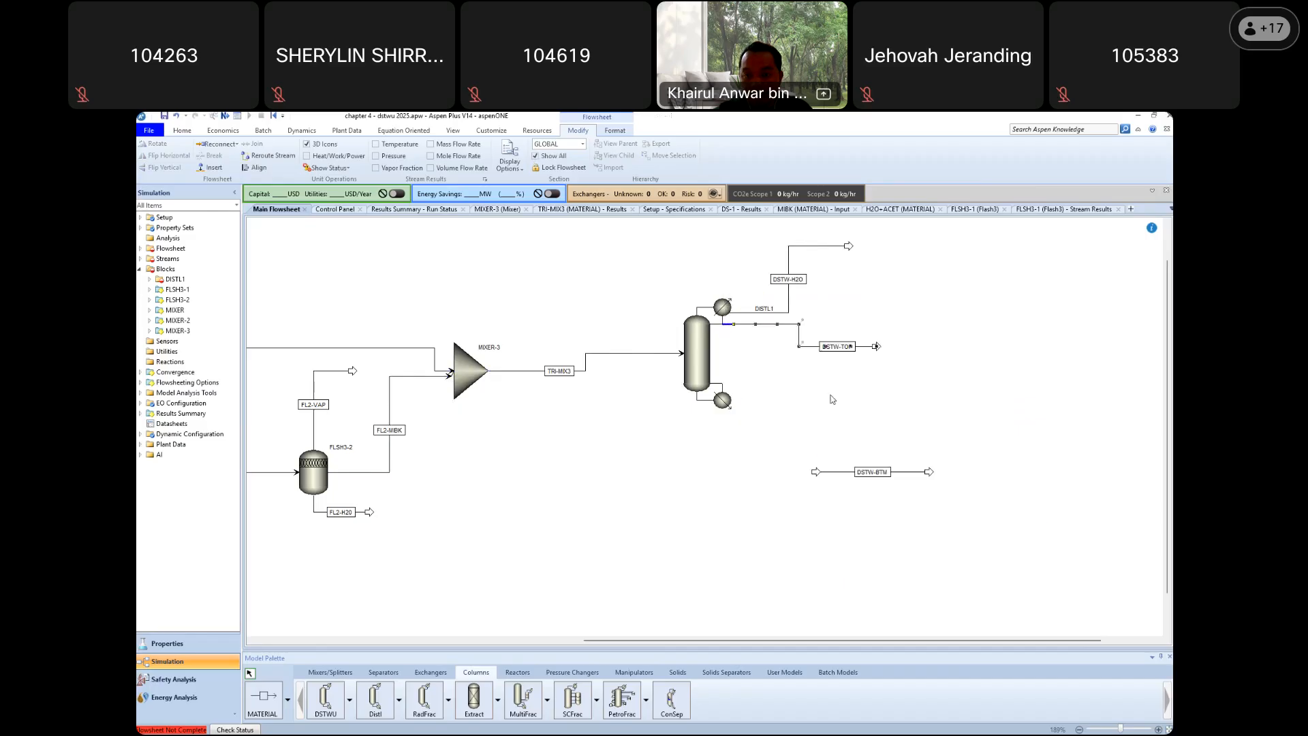
# Reconnect the source of stream DSTW-BTM to the DISTL1 reboiler outlet, and move the DISTL1 label beside the column body
pyautogui.rightClick(816, 472)
pyautogui.moveTo(921, 630)
pyautogui.click(1016, 650)
pyautogui.click(736, 400)
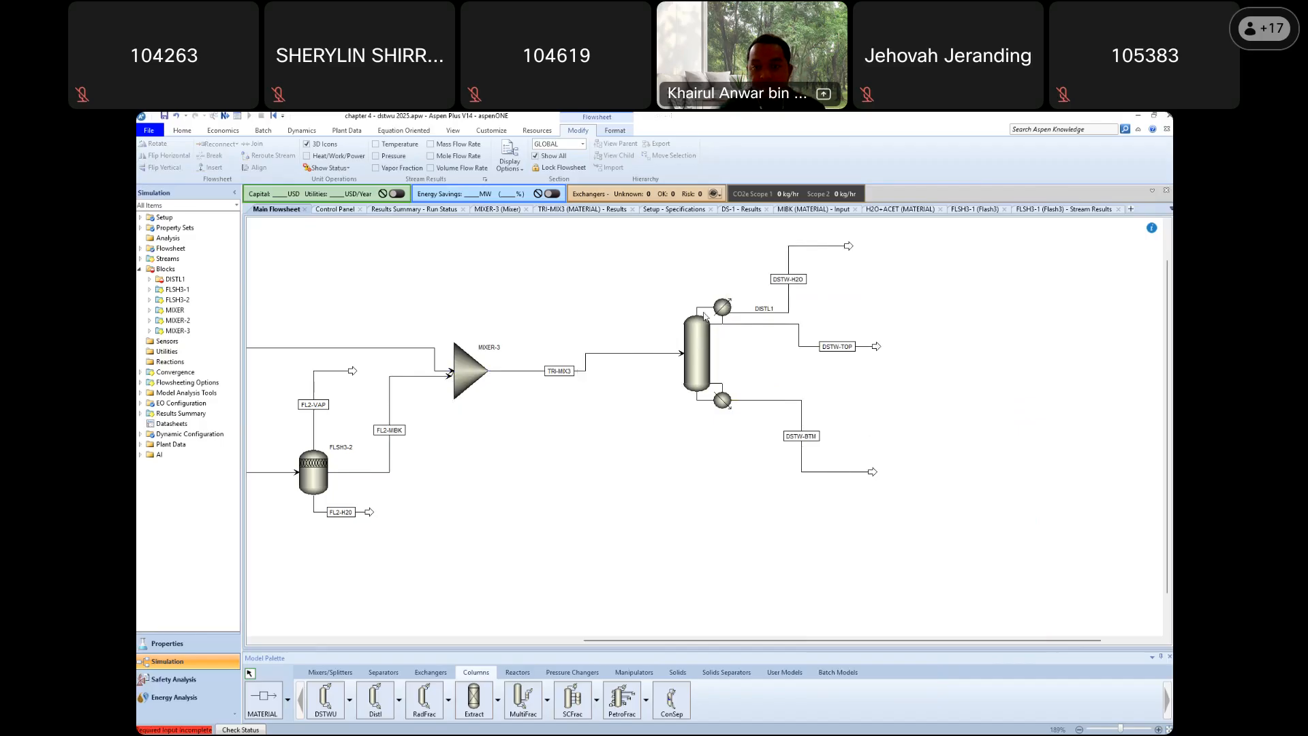
pyautogui.moveTo(773, 311); pyautogui.dragTo(731, 353)
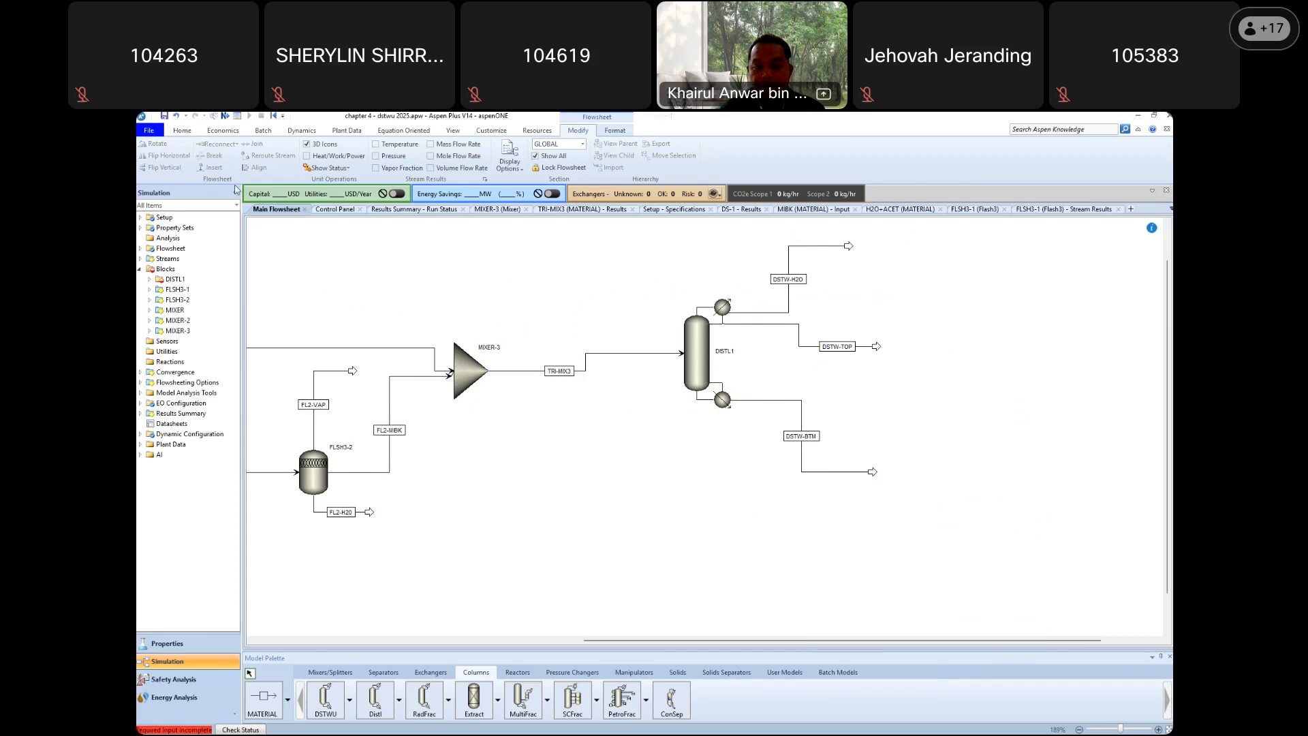
# Open the DISTL1 input specifications and set 36 stages with the feed on stage 17
pyautogui.click(182, 130)
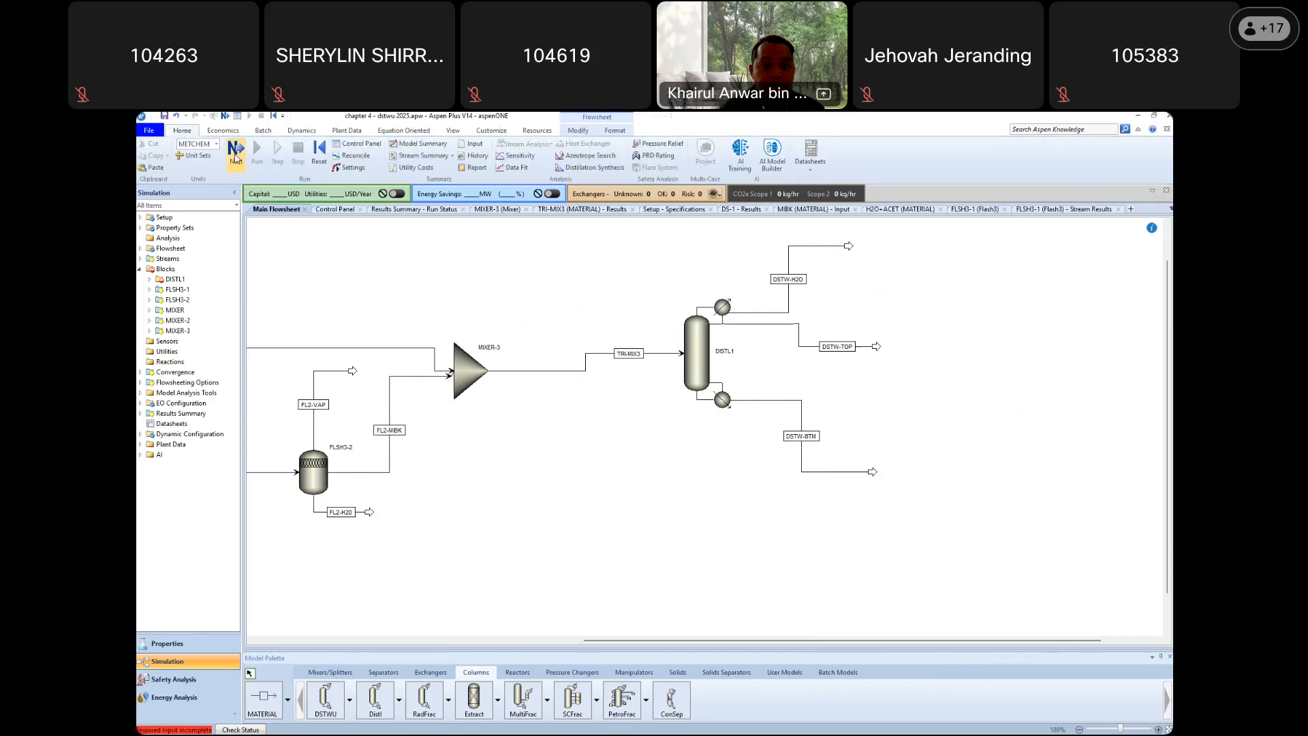
pyautogui.doubleClick(697, 353)
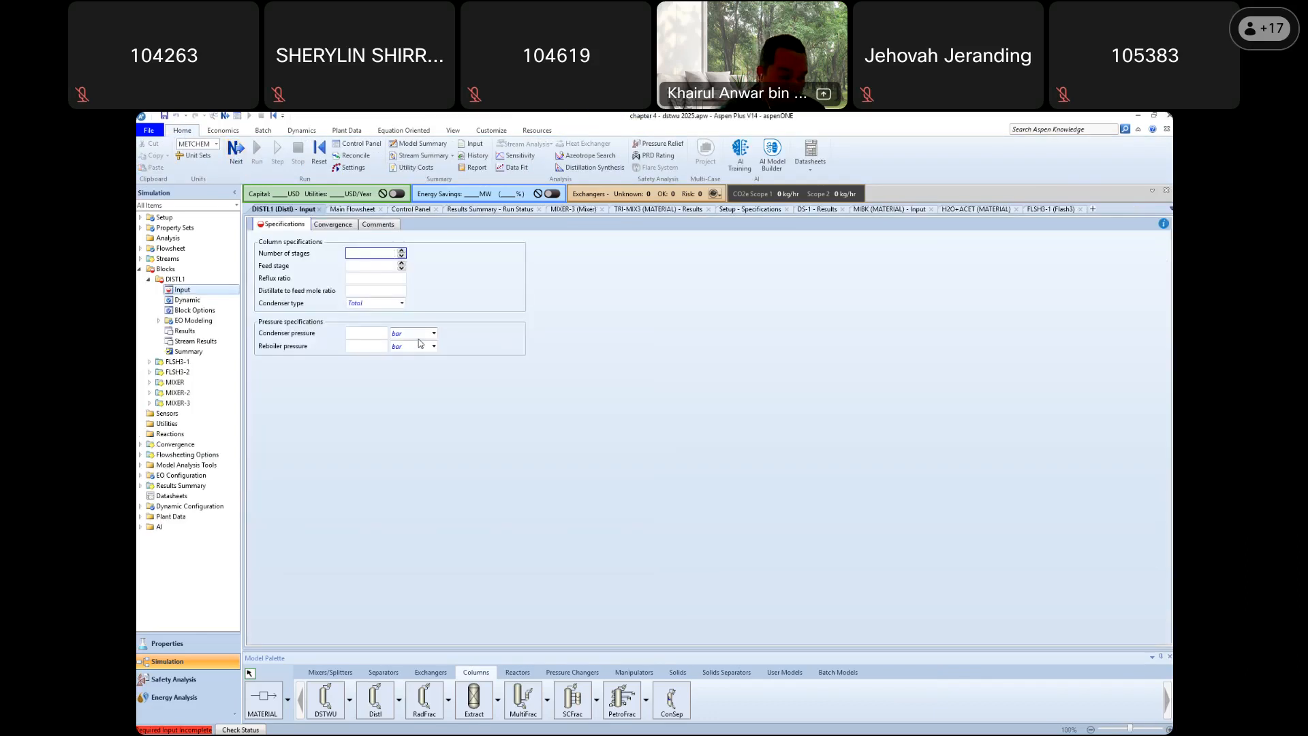
pyautogui.click(402, 251)
pyautogui.write('6')
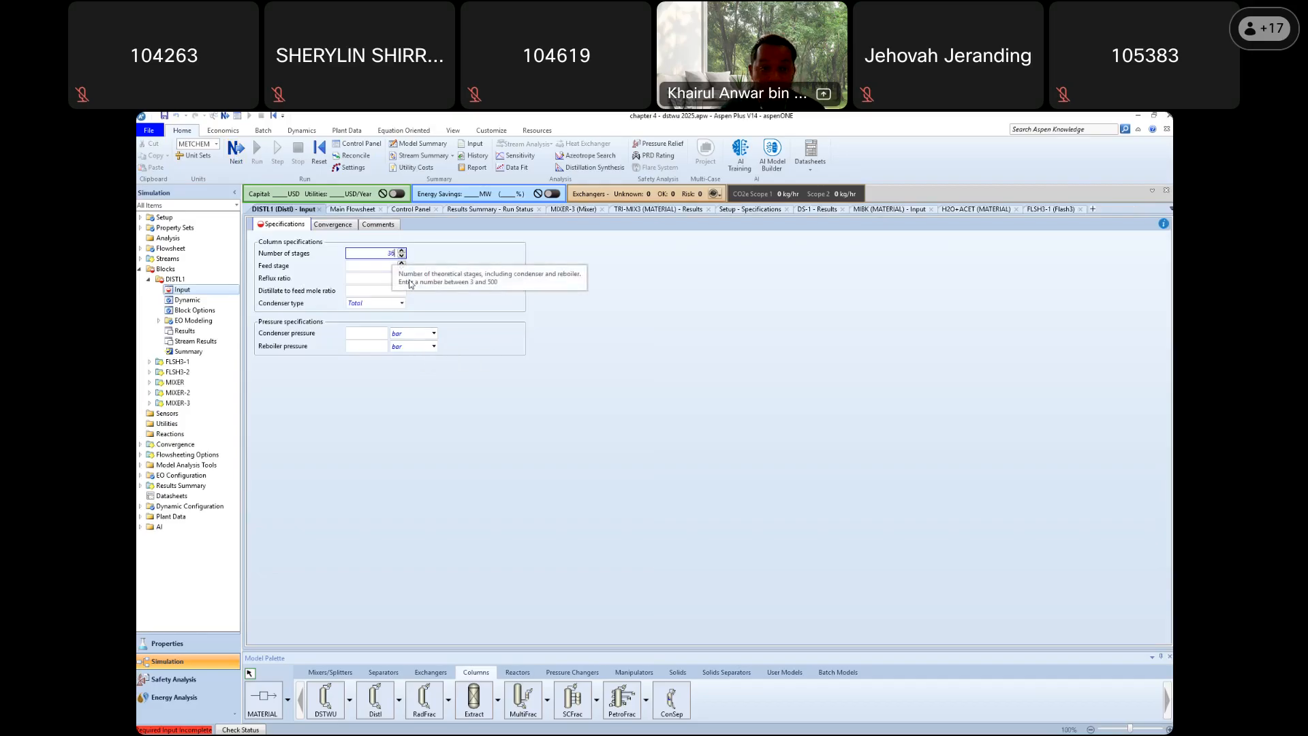
pyautogui.click(390, 266)
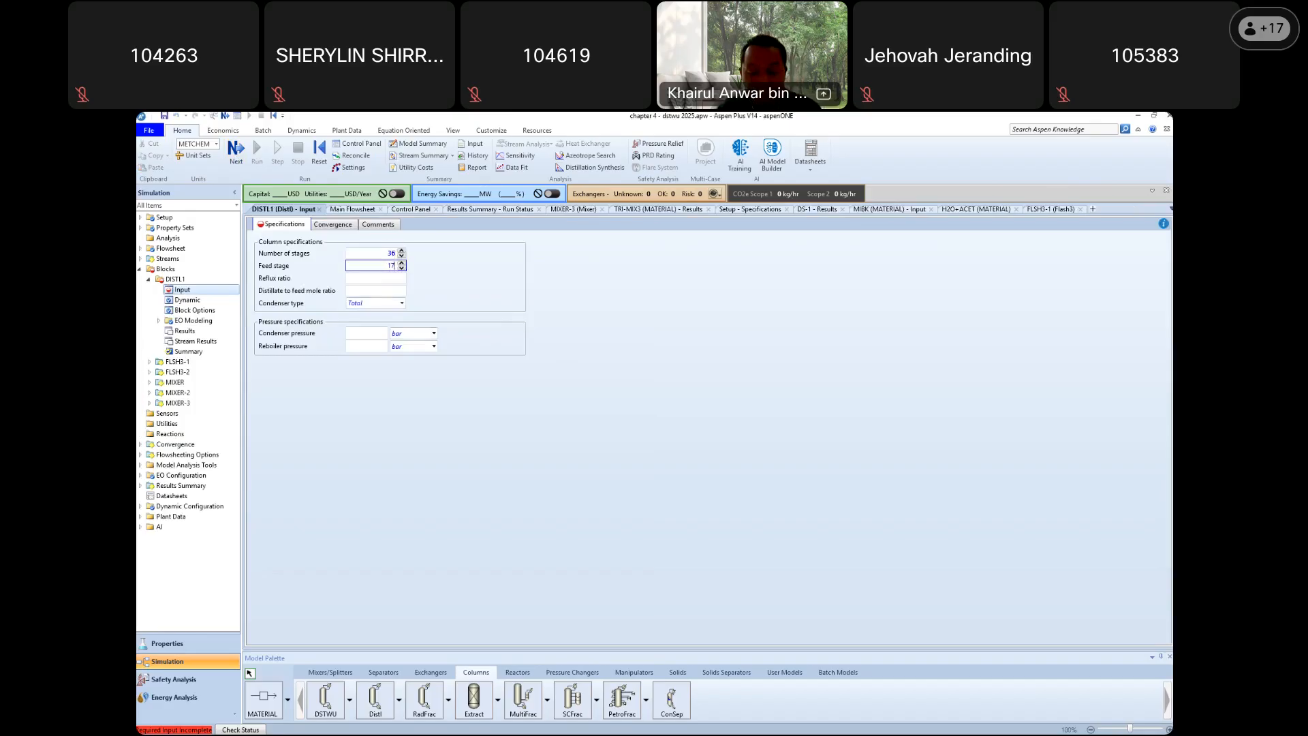
pyautogui.click(506, 301)
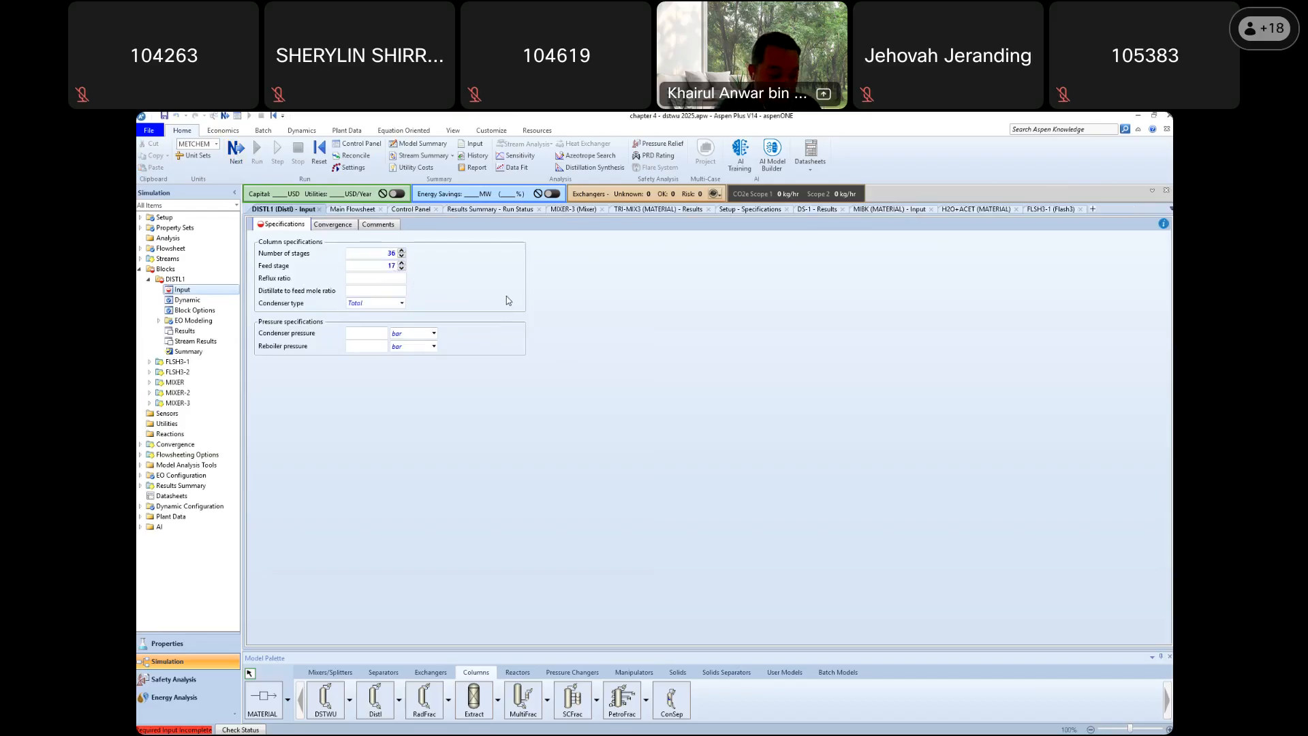
# Set the DISTL1 reflux ratio to 1.5 and the distillate to feed mole ratio to 0.3502
pyautogui.click(401, 278)
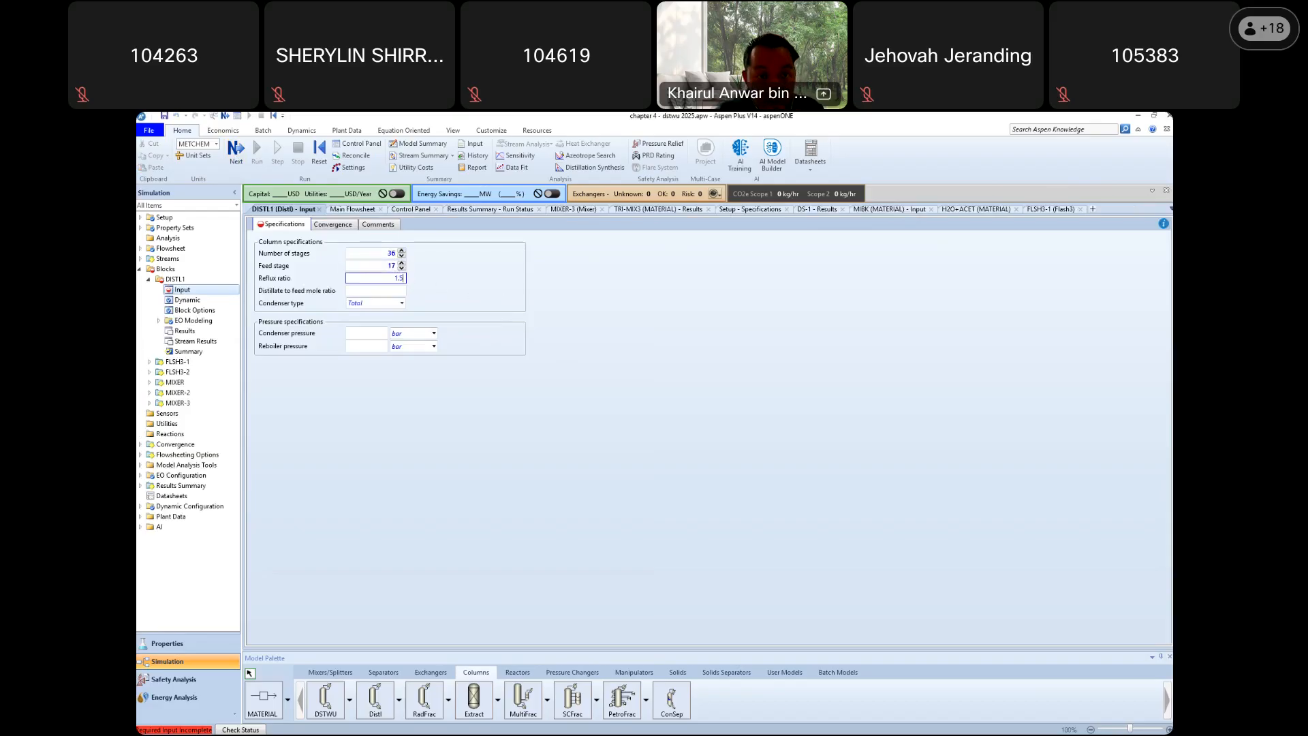
pyautogui.click(399, 292)
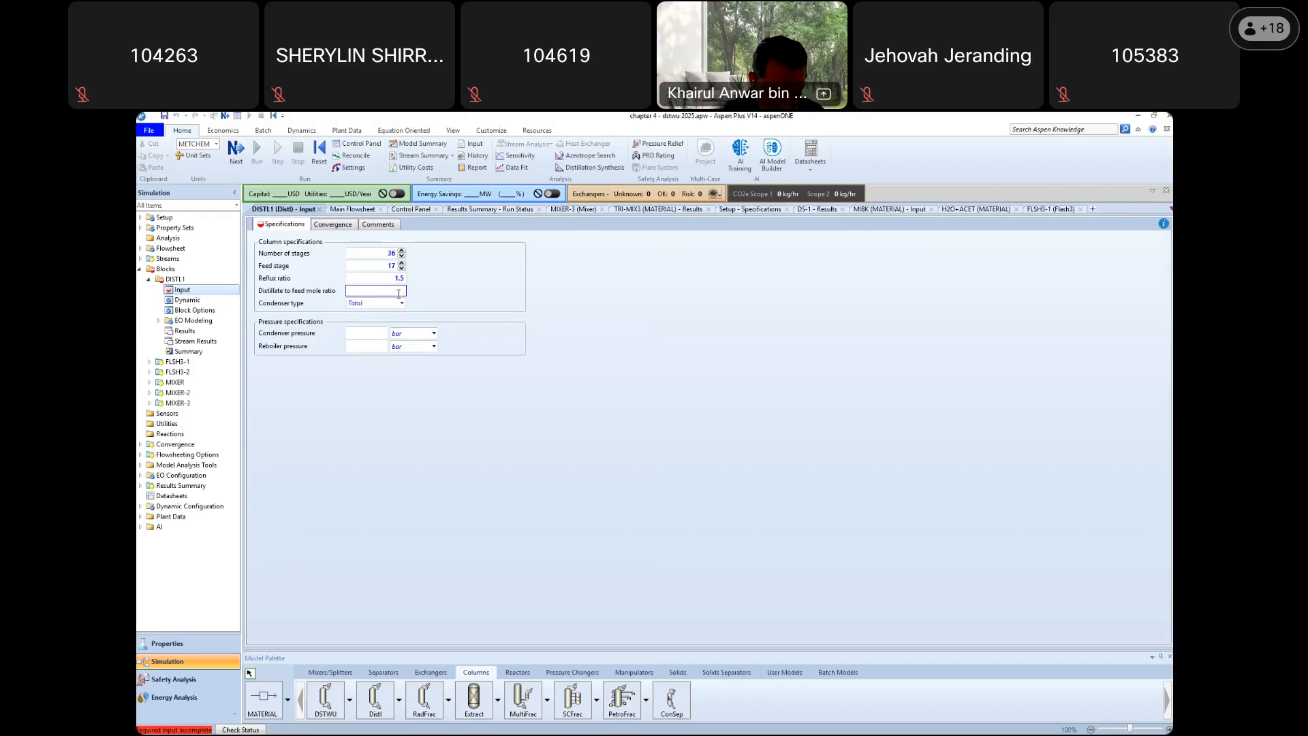
pyautogui.write('502')
pyautogui.click(554, 293)
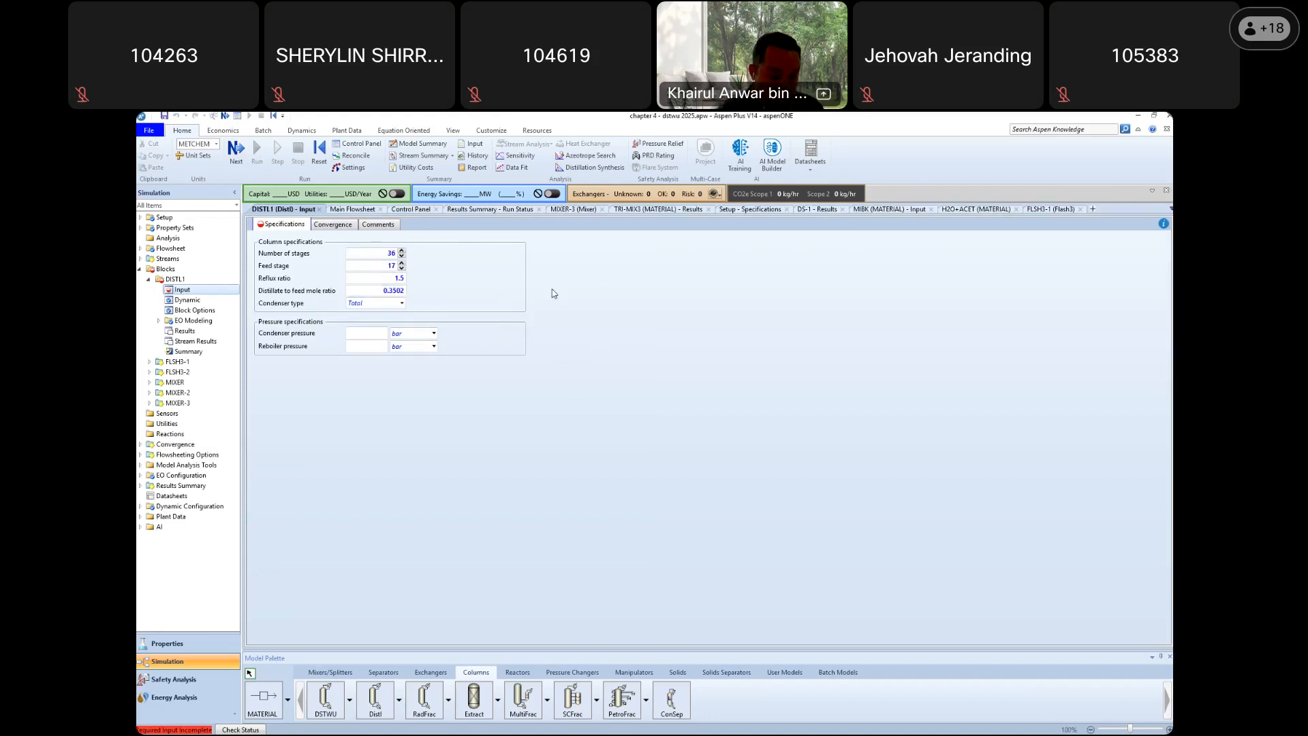
# Set the DISTL1 condenser pressure to 0.8 bar and the reboiler pressure to 1.2 bar
pyautogui.click(369, 332)
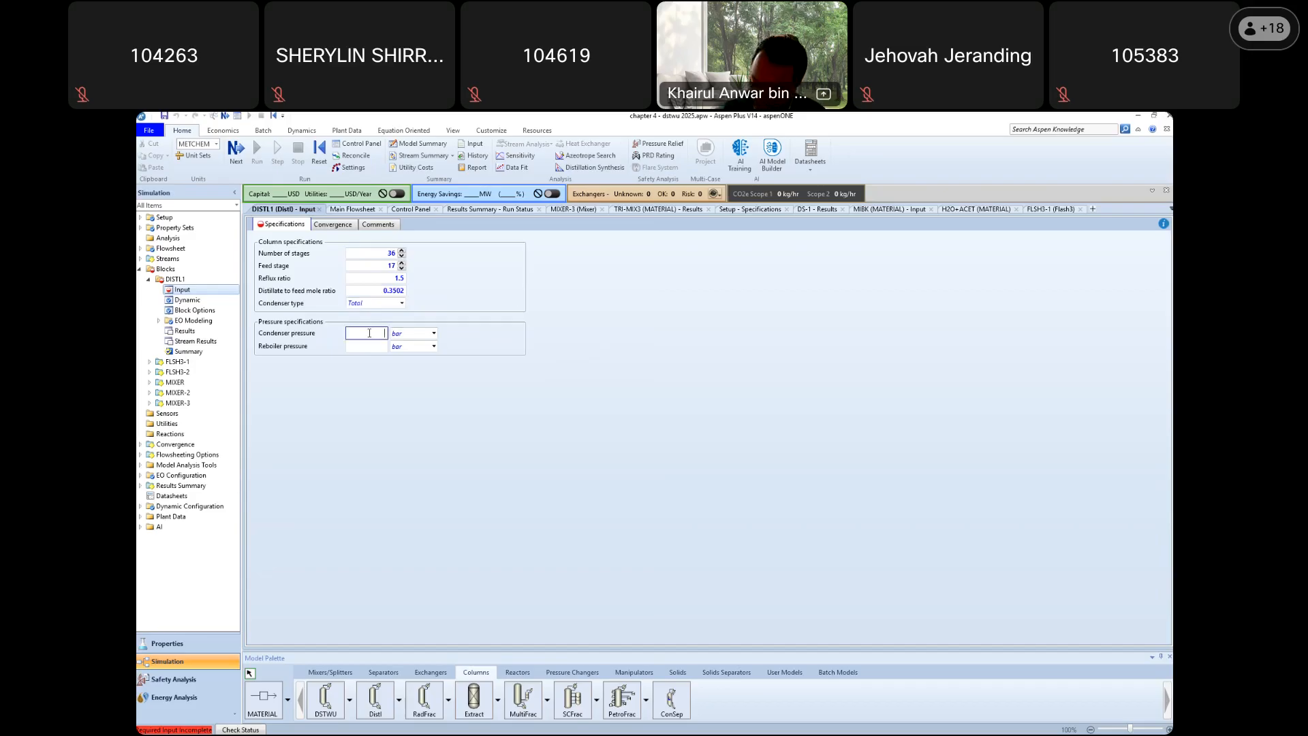
pyautogui.write('0.8')
pyautogui.click(384, 349)
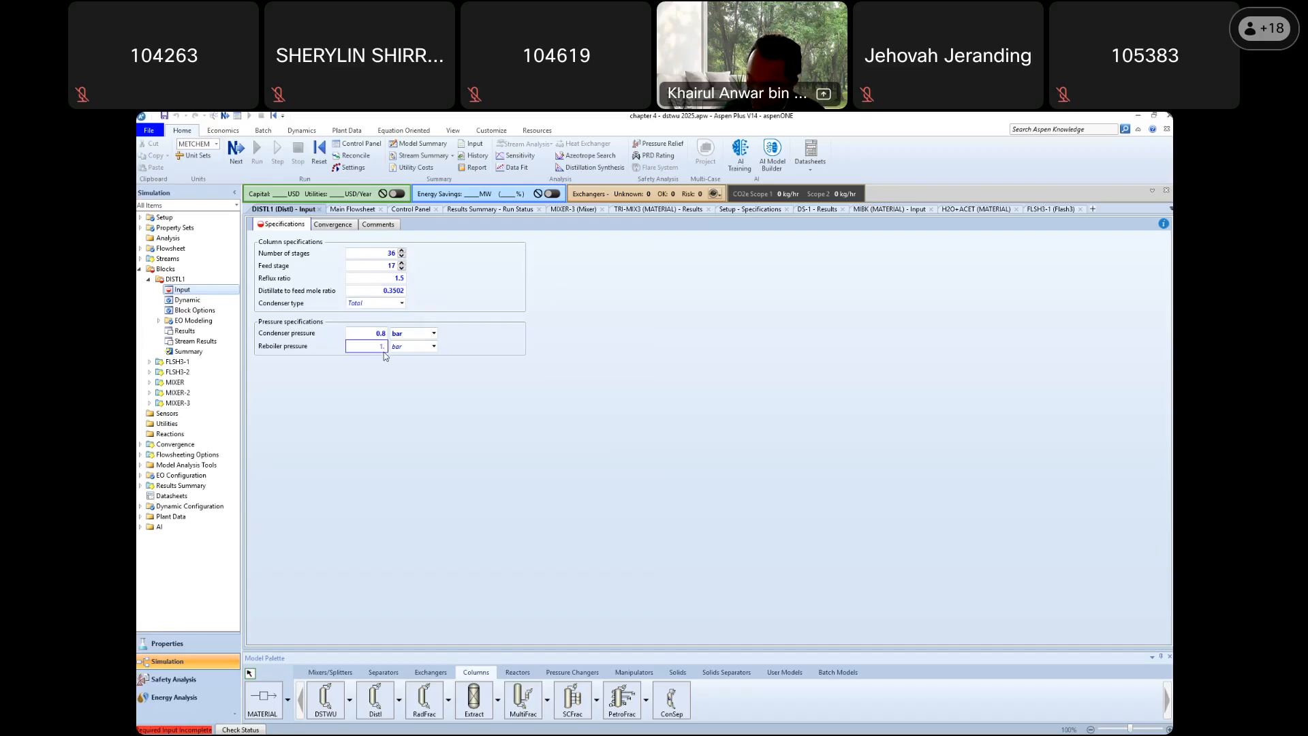
pyautogui.write('1.2')
pyautogui.press('Return')
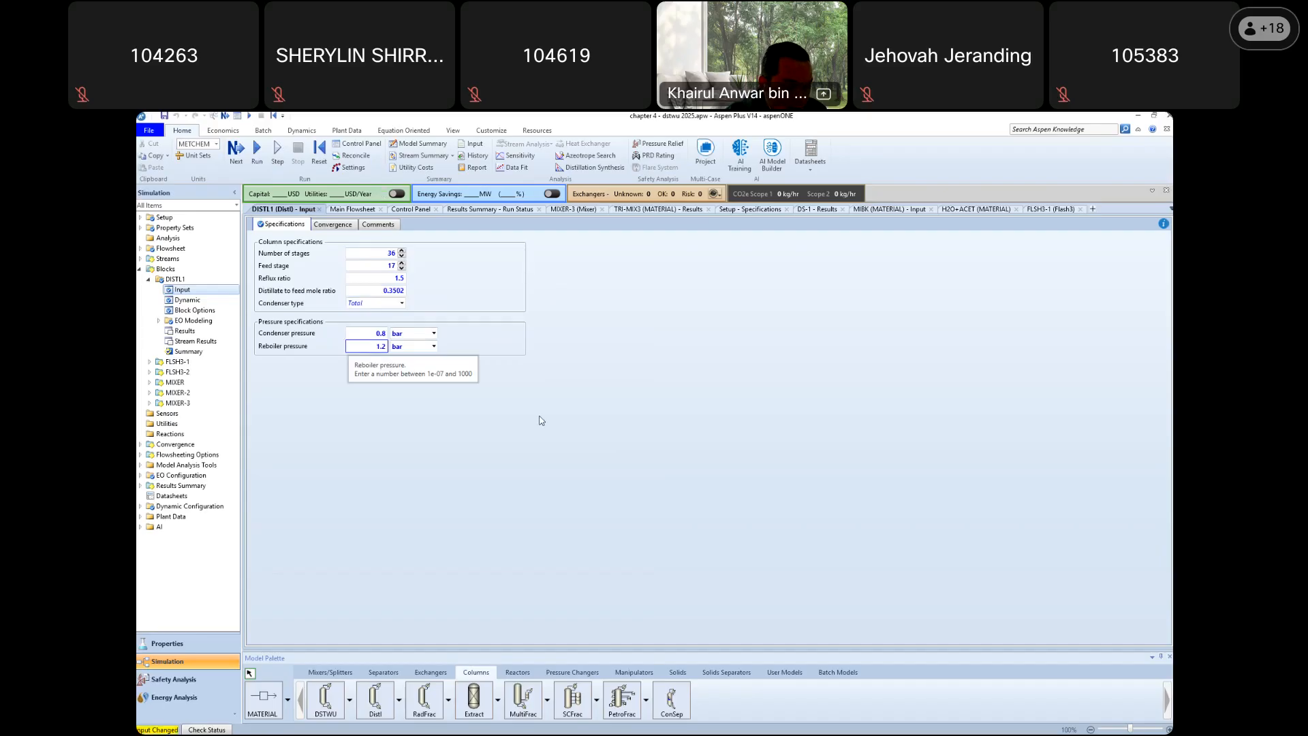
# Reinitialize the whole simulation and run it
pyautogui.click(320, 150)
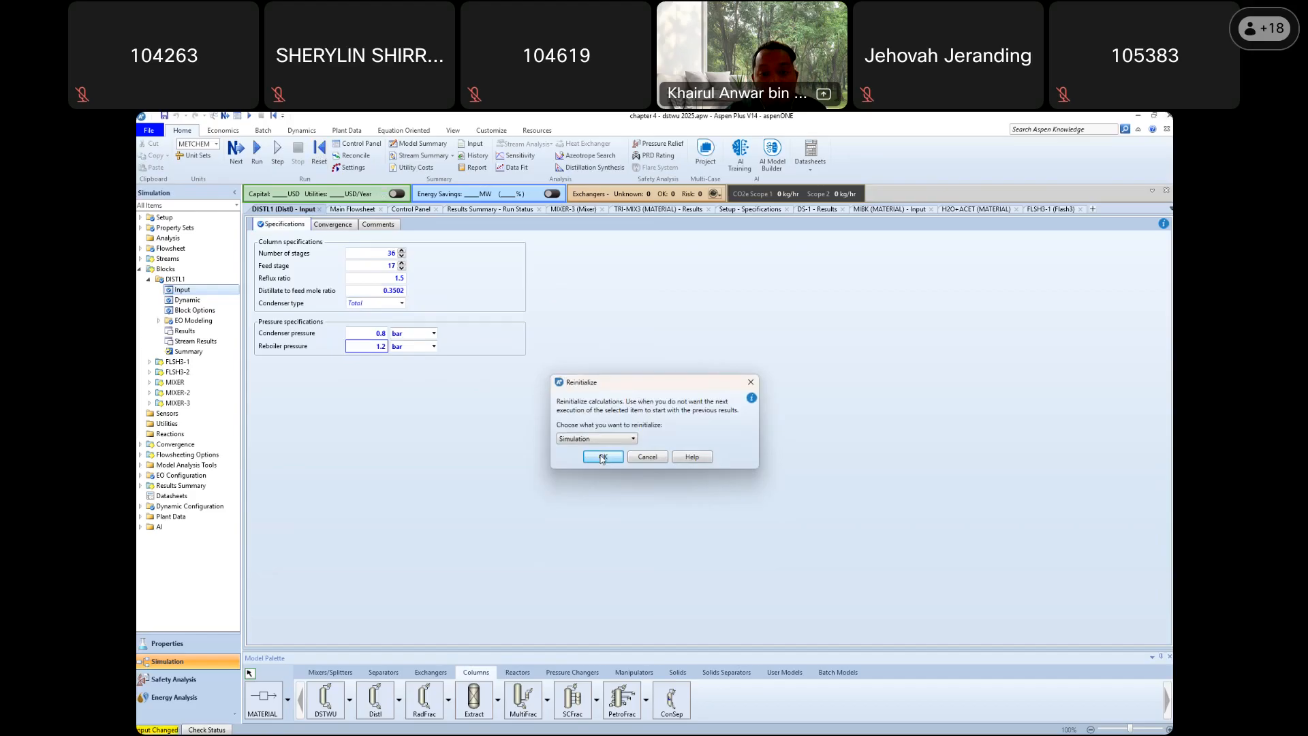
pyautogui.click(603, 455)
pyautogui.click(717, 442)
pyautogui.press('F5')
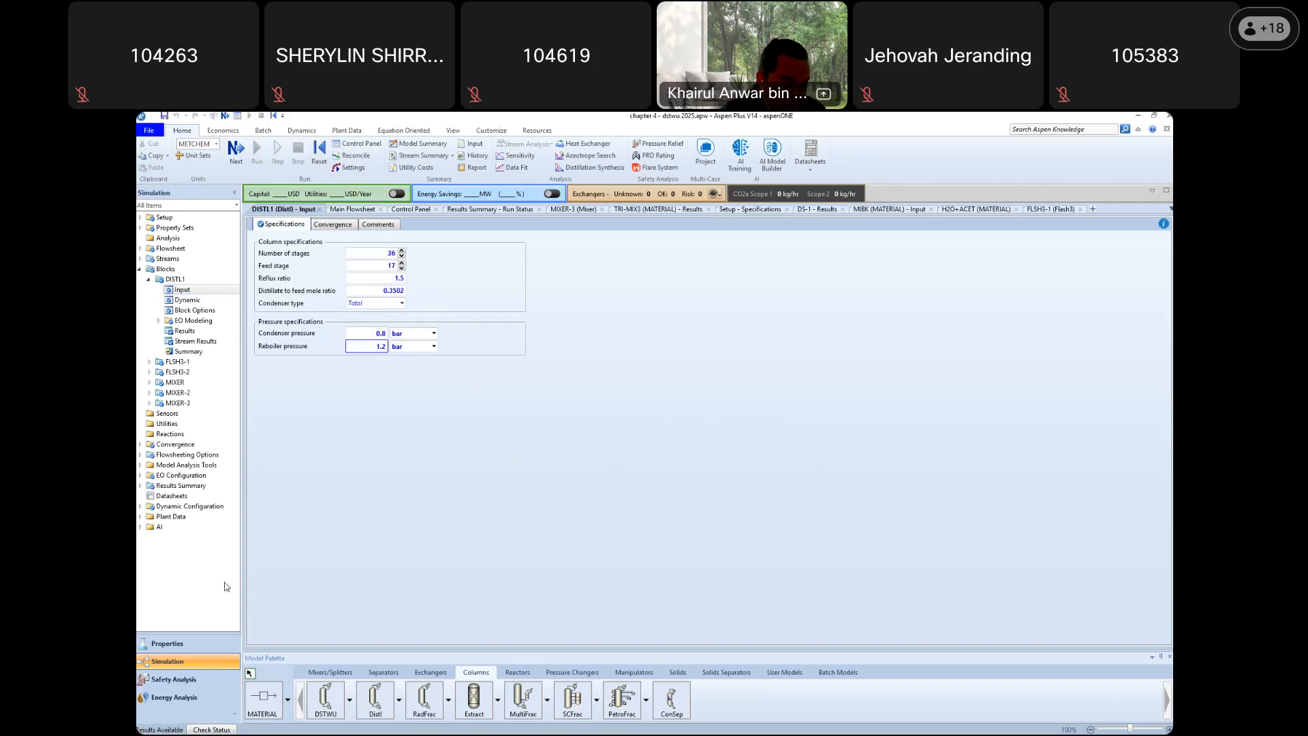
# Open the stream results summary for all streams and highlight the DSTW-BTM column
pyautogui.click(140, 269)
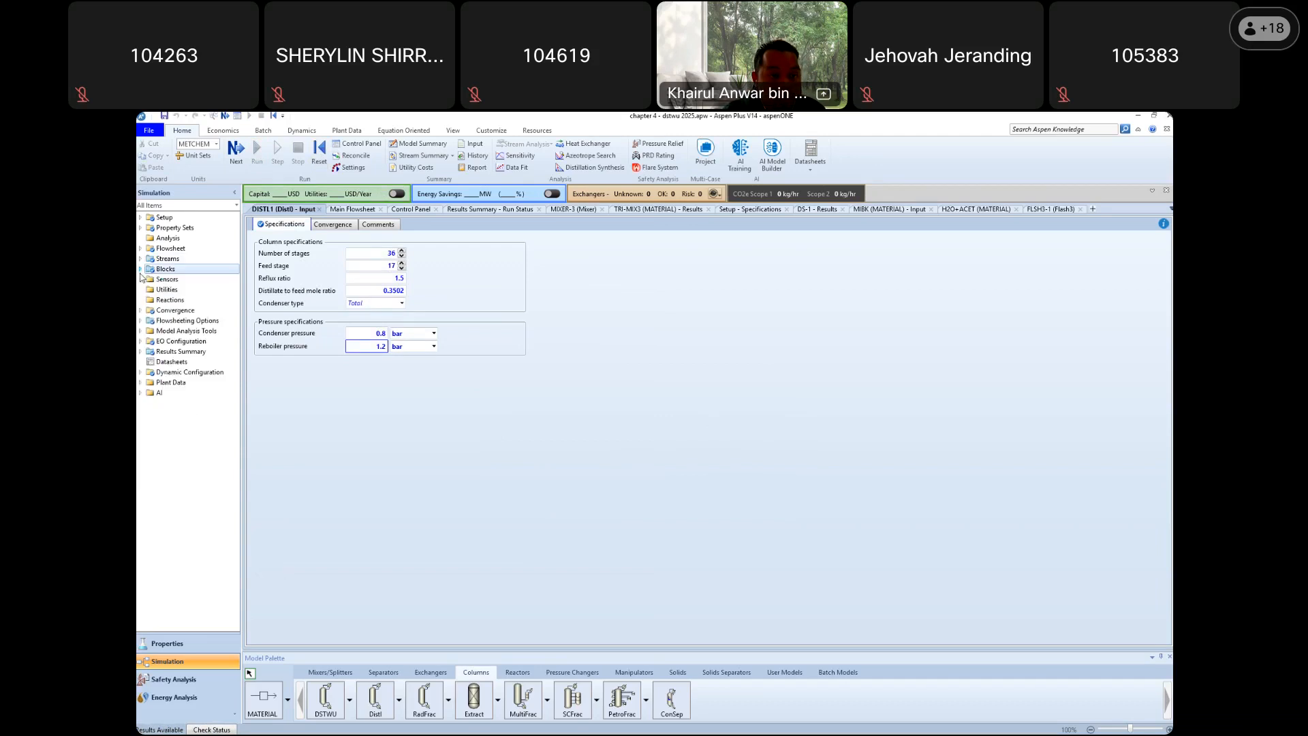
pyautogui.click(139, 352)
pyautogui.click(176, 372)
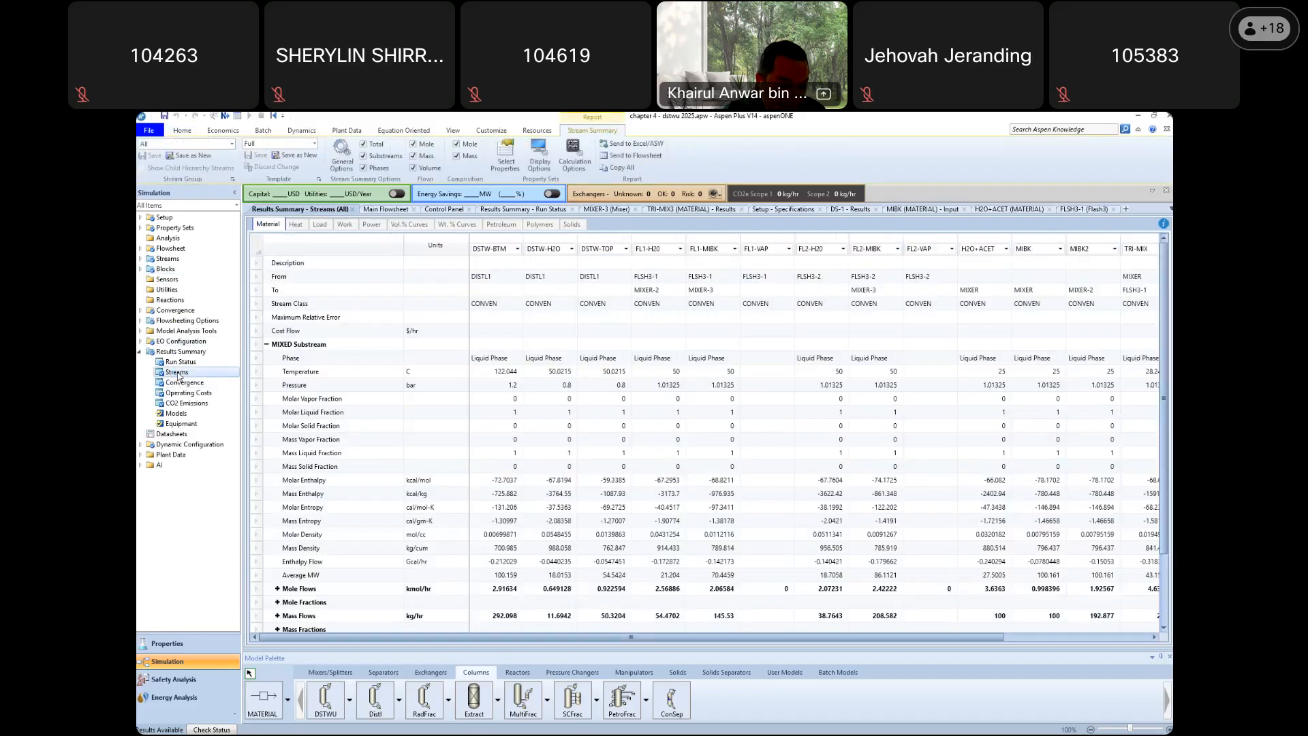
pyautogui.click(513, 249)
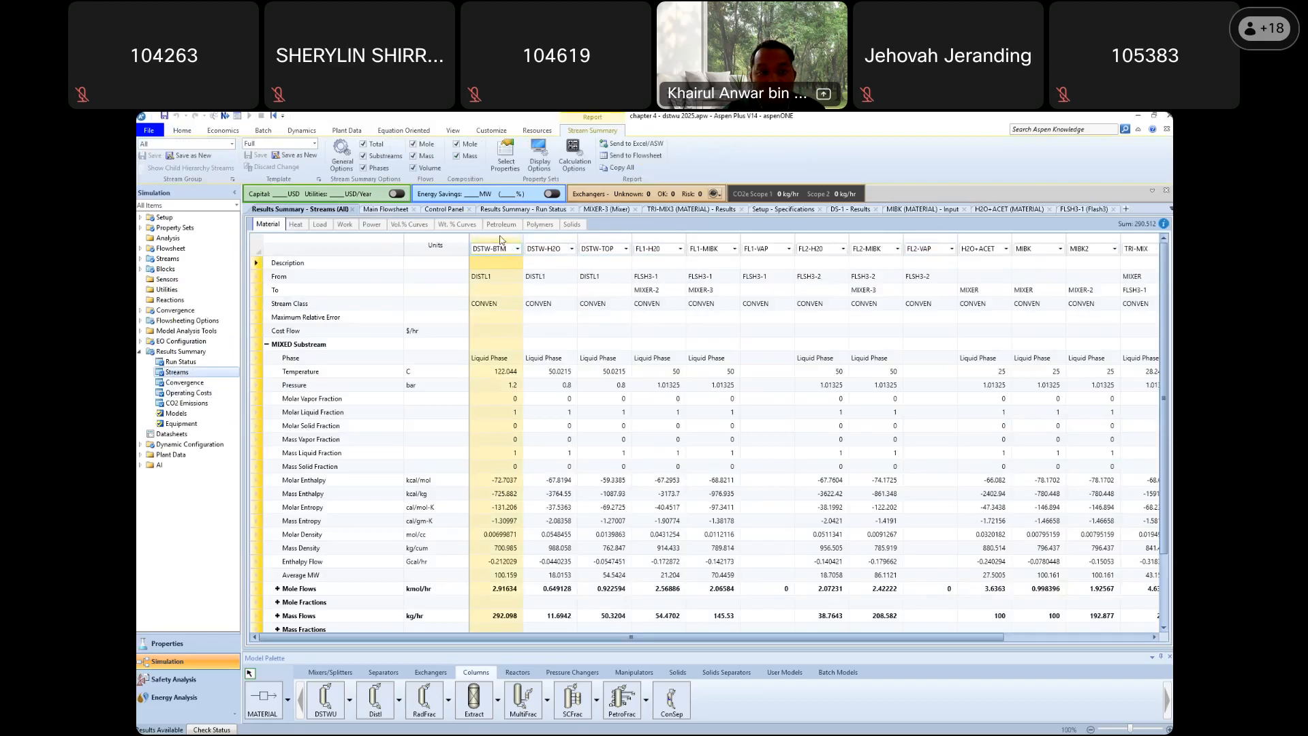
pyautogui.rightClick(501, 240)
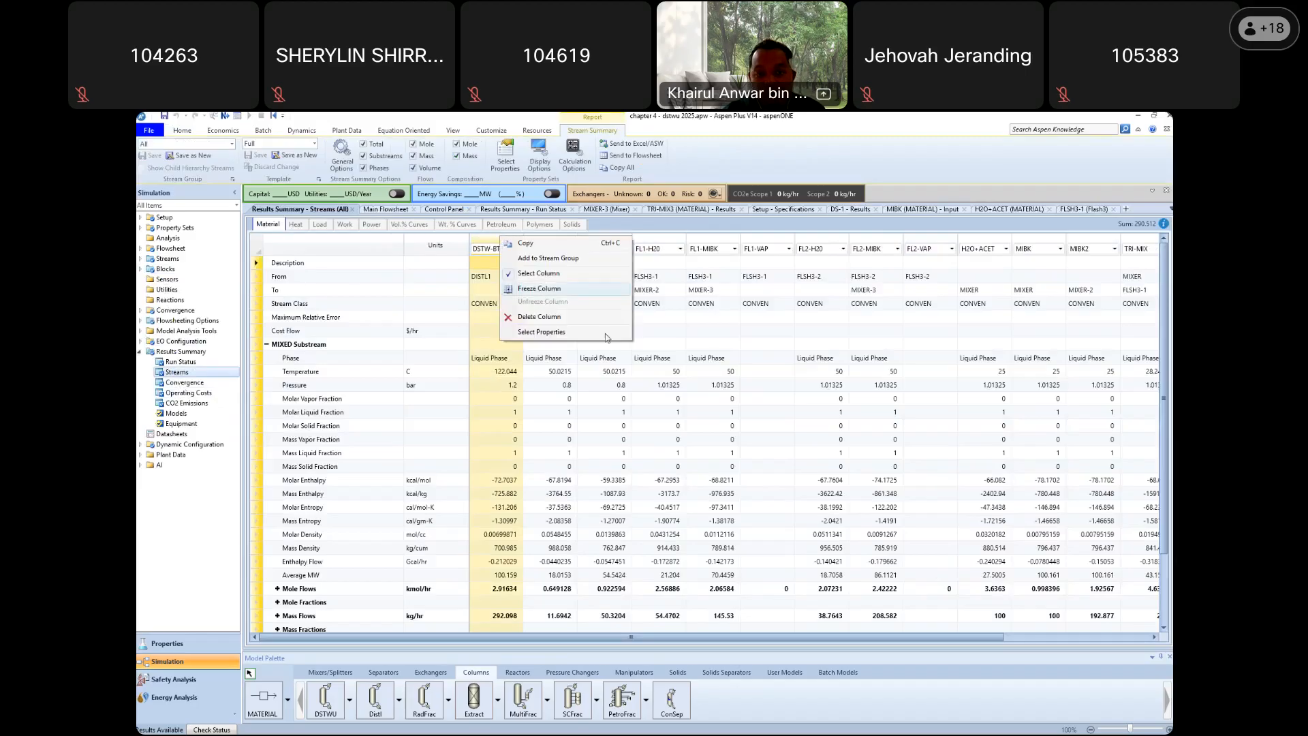
pyautogui.click(697, 233)
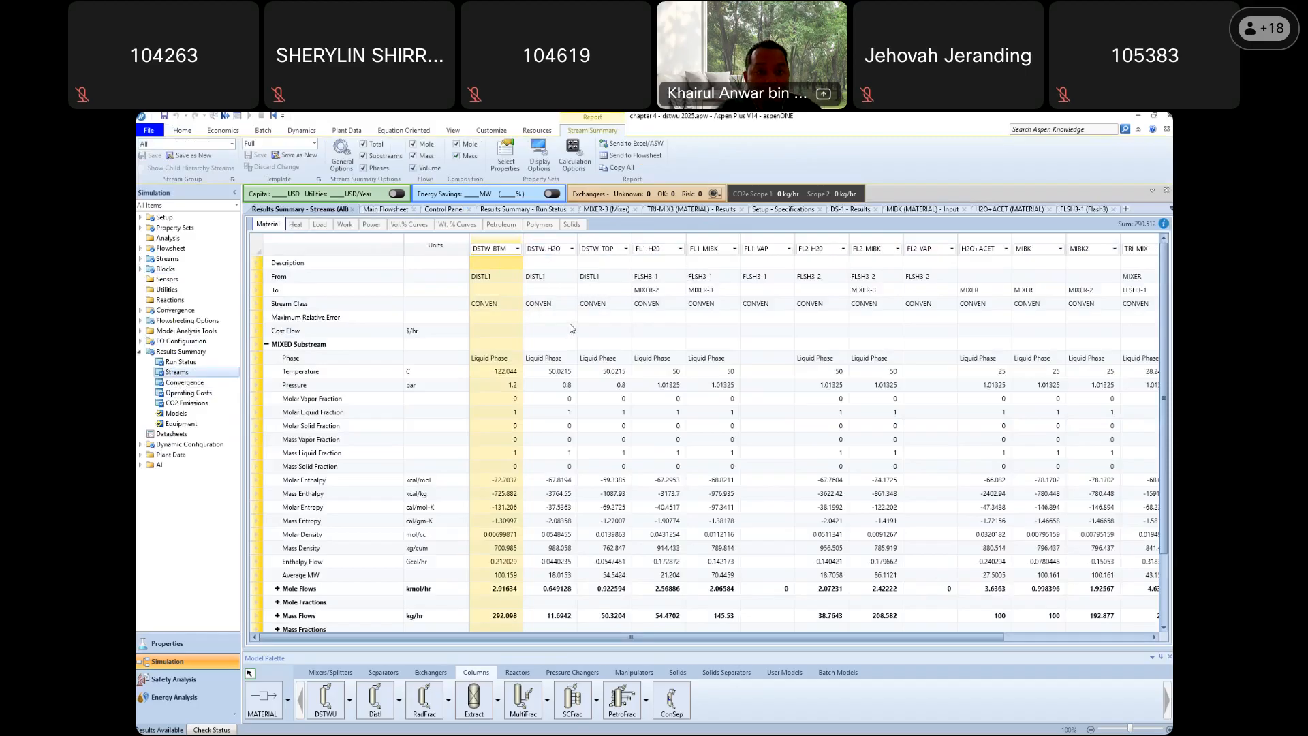
pyautogui.rightClick(176, 374)
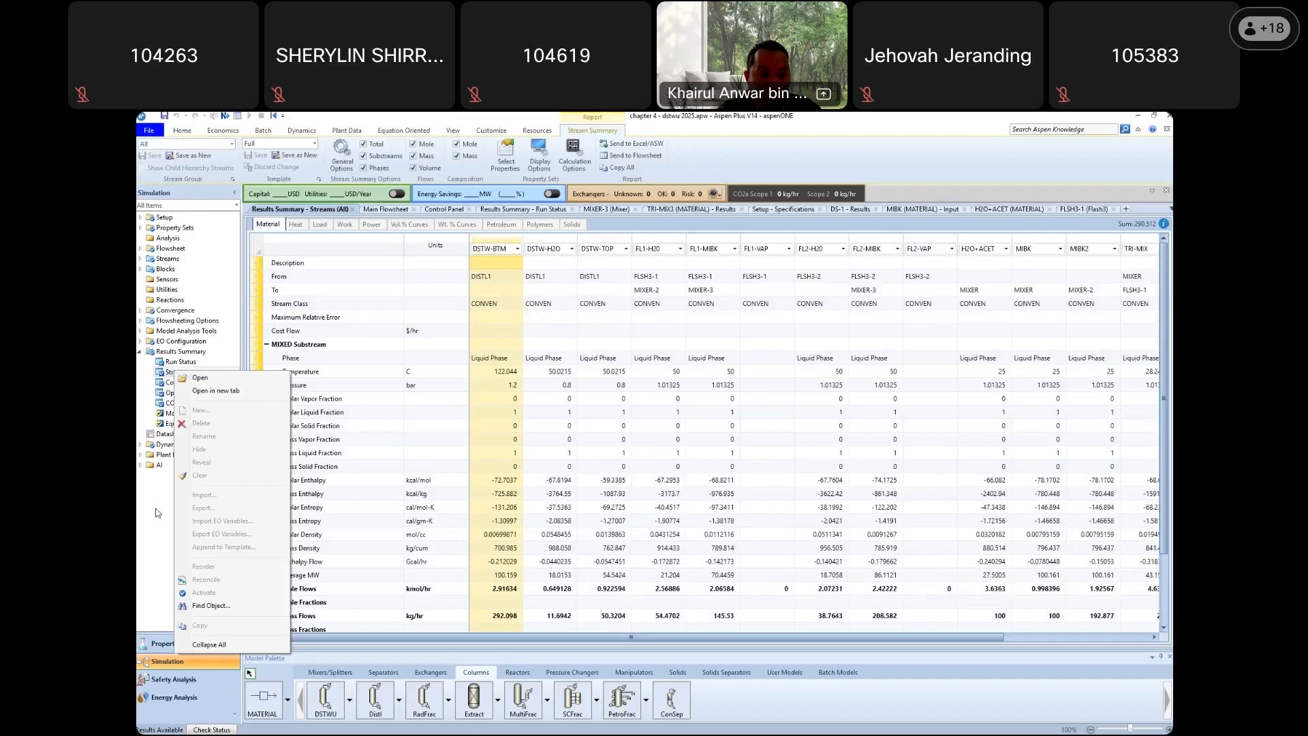
pyautogui.click(157, 512)
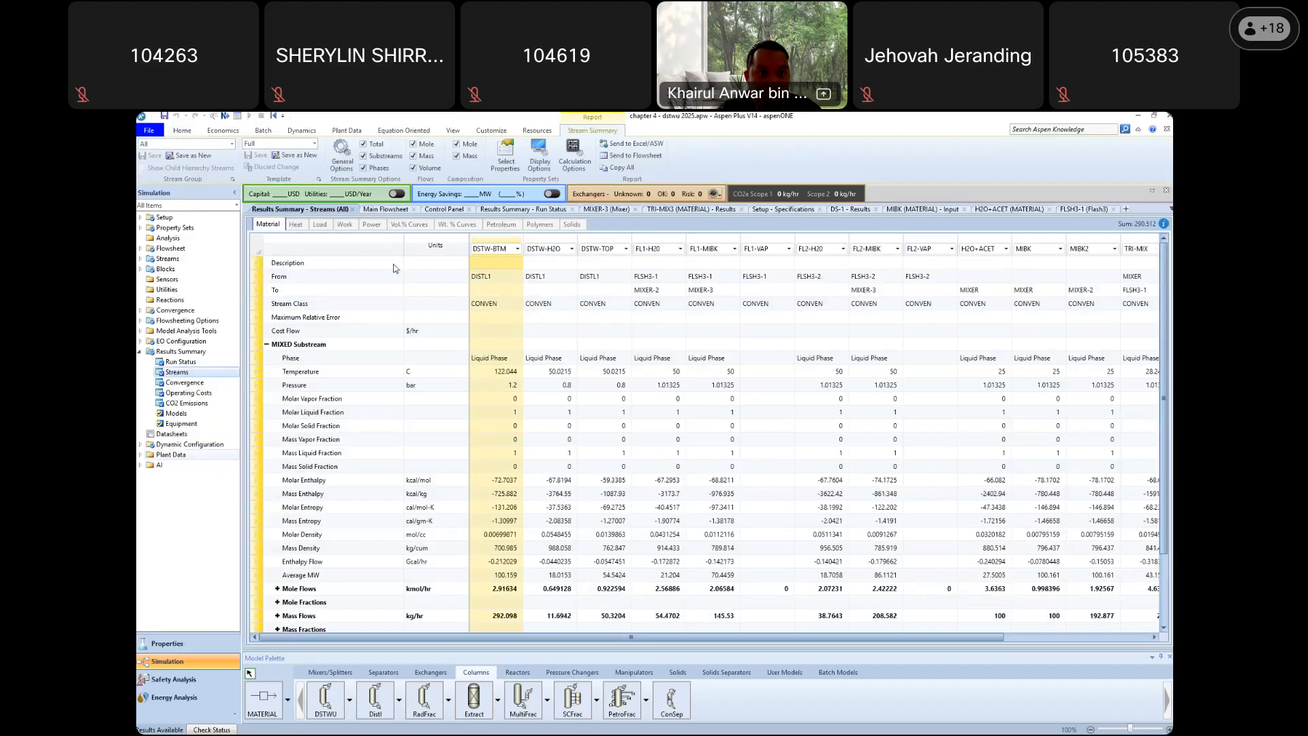
pyautogui.click(518, 249)
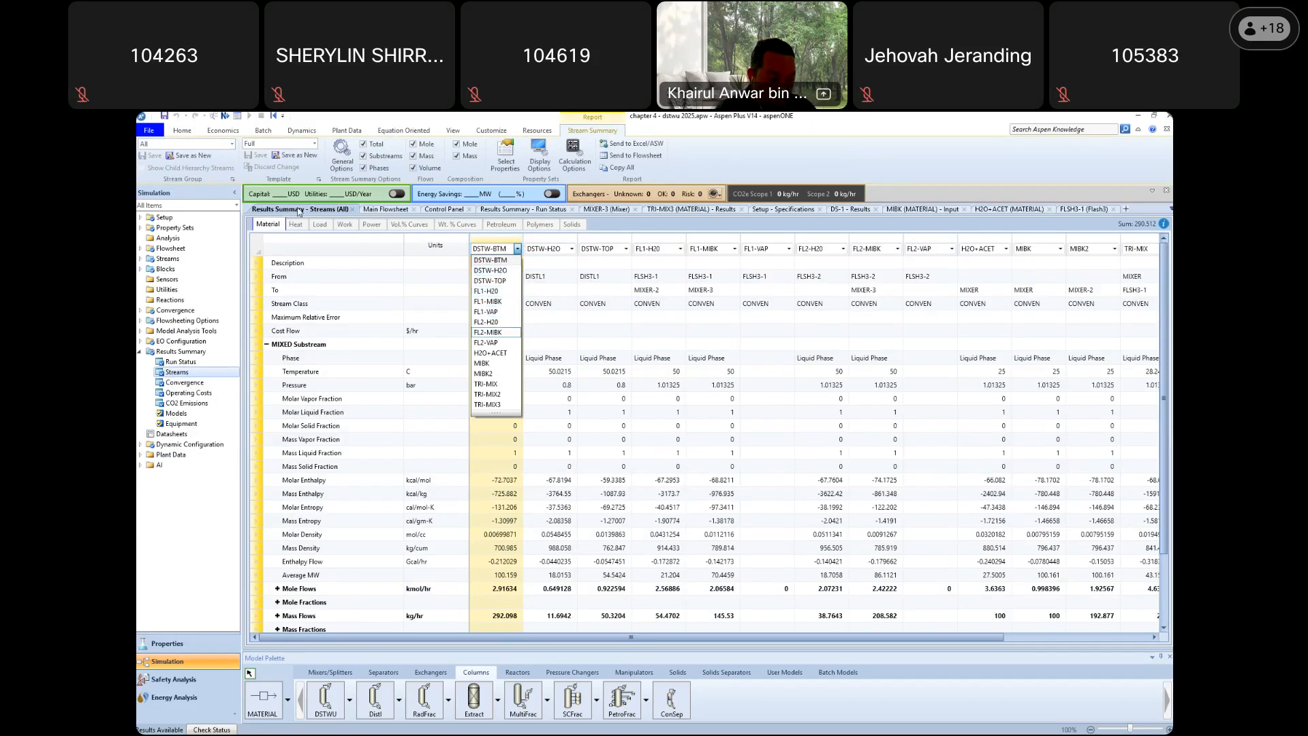
pyautogui.press('Escape')
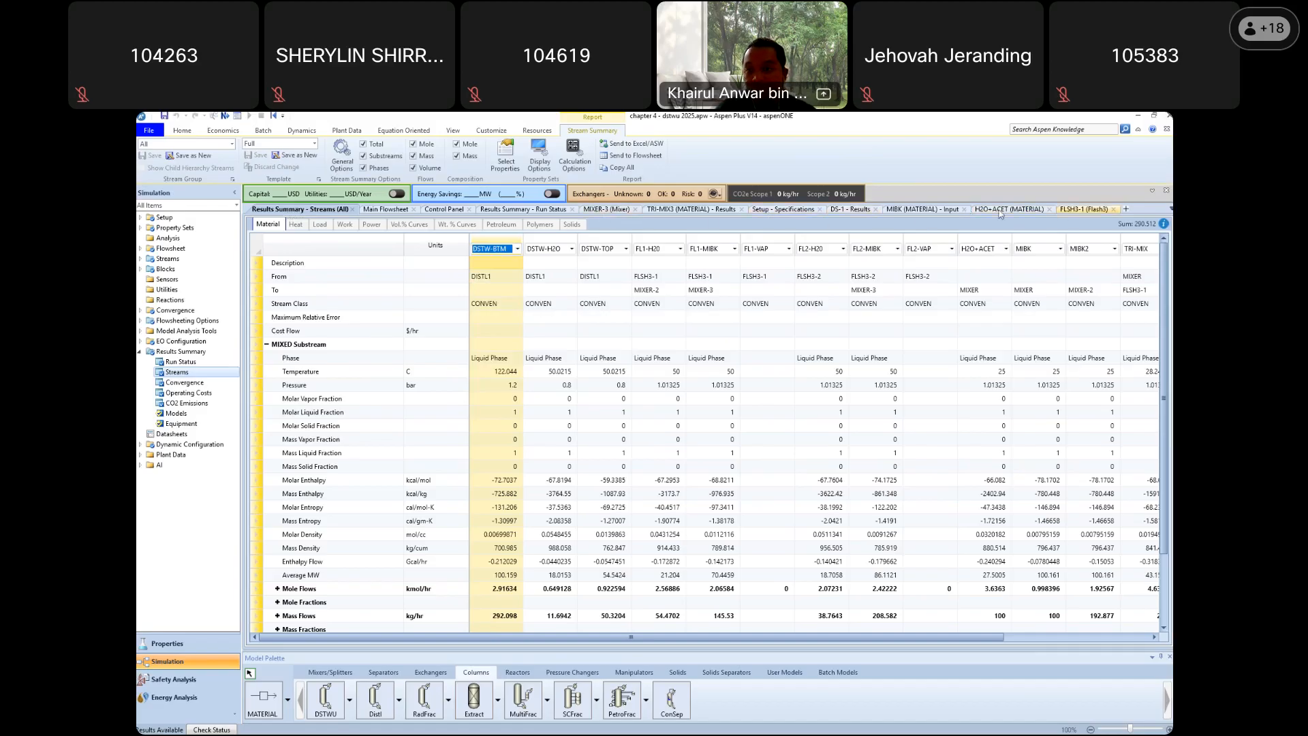
# Rename the DSTW-H2O stream on the main flowsheet as DSTL-H2O
pyautogui.click(385, 209)
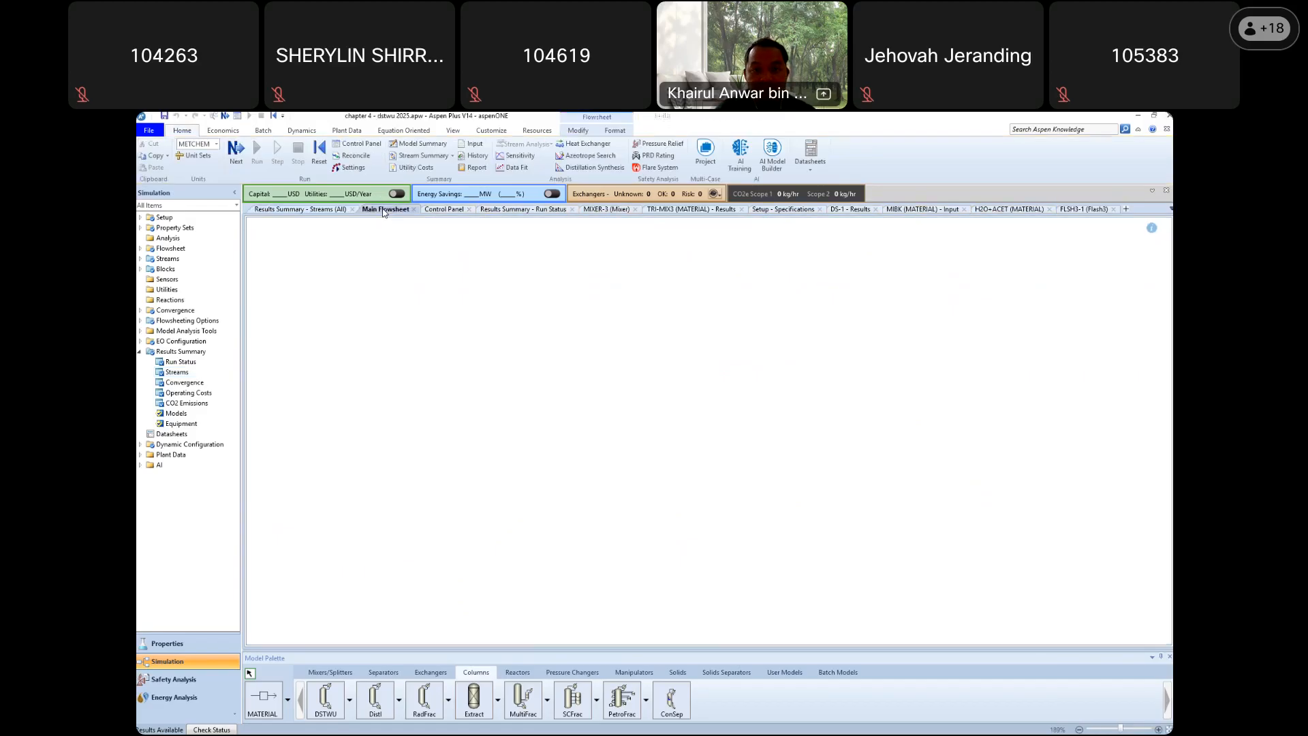
pyautogui.click(786, 281)
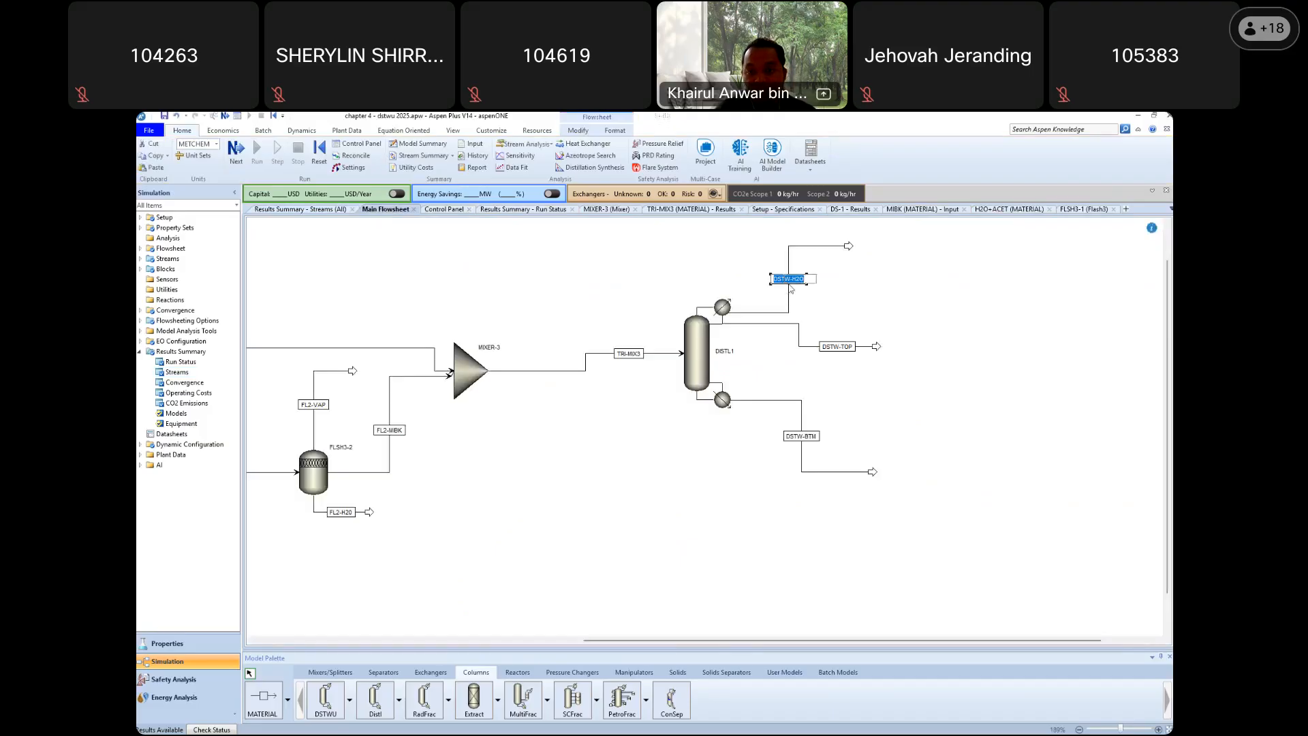
pyautogui.click(795, 285)
pyautogui.press('BackSpace')
pyautogui.write('L')
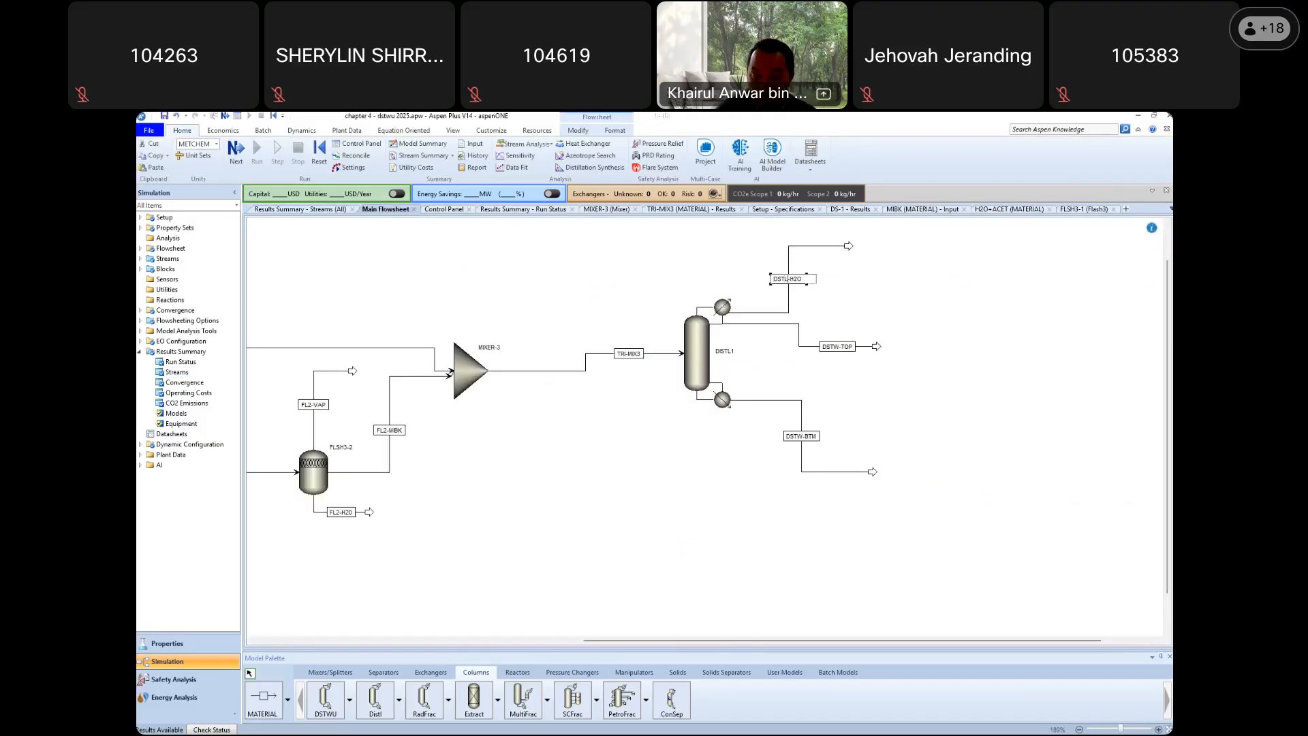
# Rename the DISTL1 column's top and bottom product streams as DSTL-TOP and DSTL-BTM
pyautogui.click(838, 349)
pyautogui.click(834, 346)
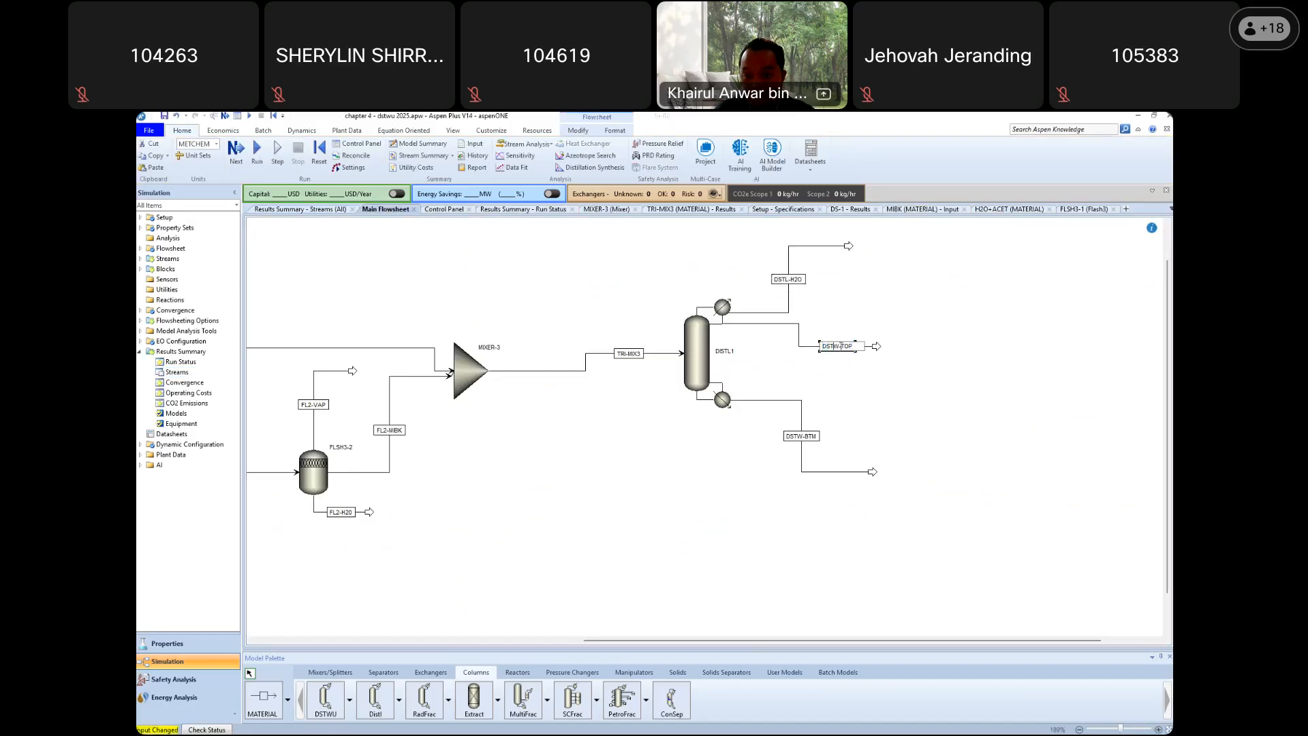
pyautogui.press('BackSpace')
pyautogui.write('L')
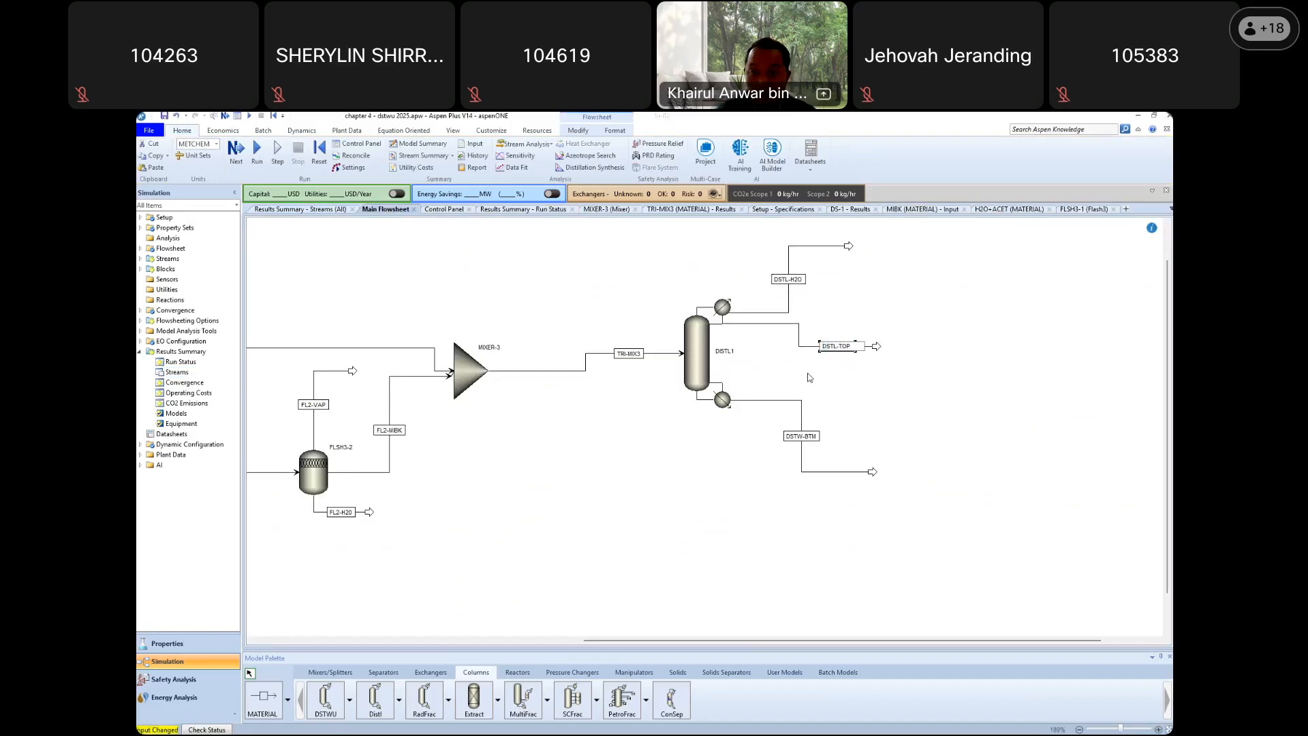
pyautogui.click(800, 437)
pyautogui.click(801, 437)
pyautogui.click(803, 436)
pyautogui.press('BackSpace')
pyautogui.write('L')
pyautogui.click(612, 456)
# Reinitialize the simulation and run it again with the renamed streams
pyautogui.click(319, 150)
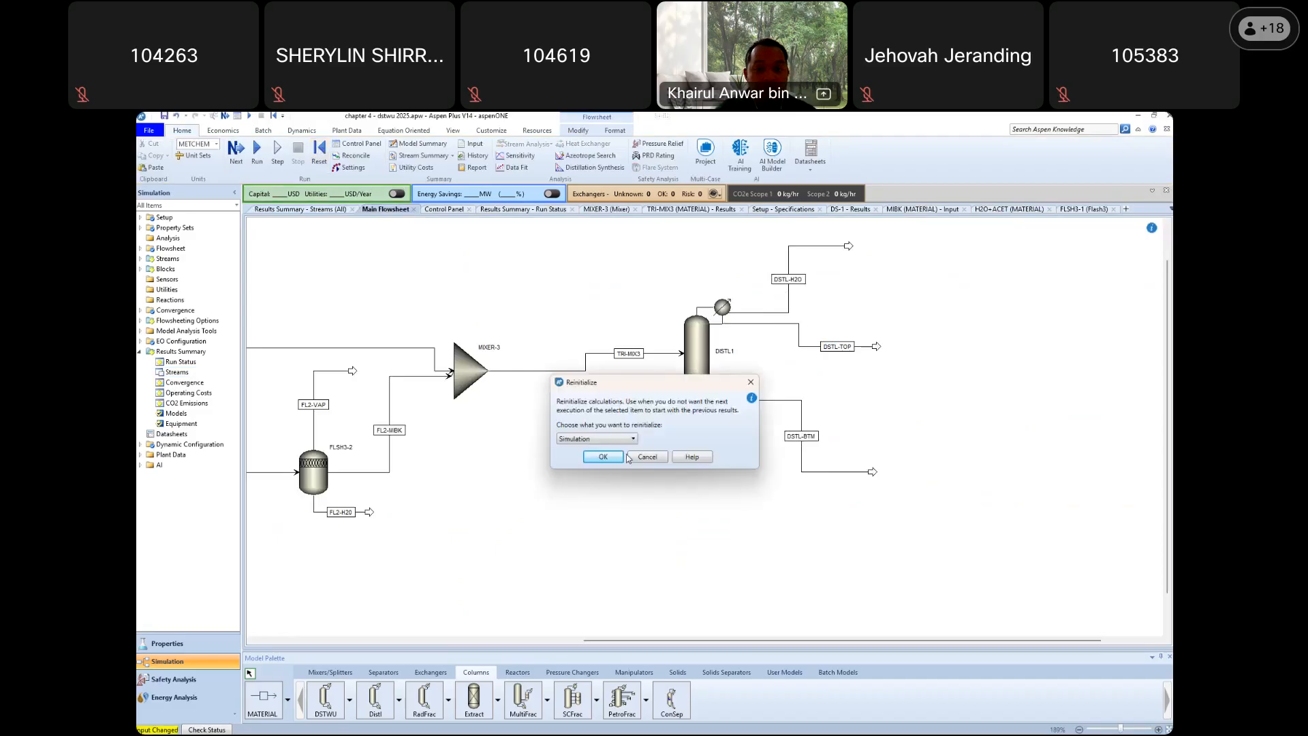
pyautogui.click(603, 456)
pyautogui.click(722, 444)
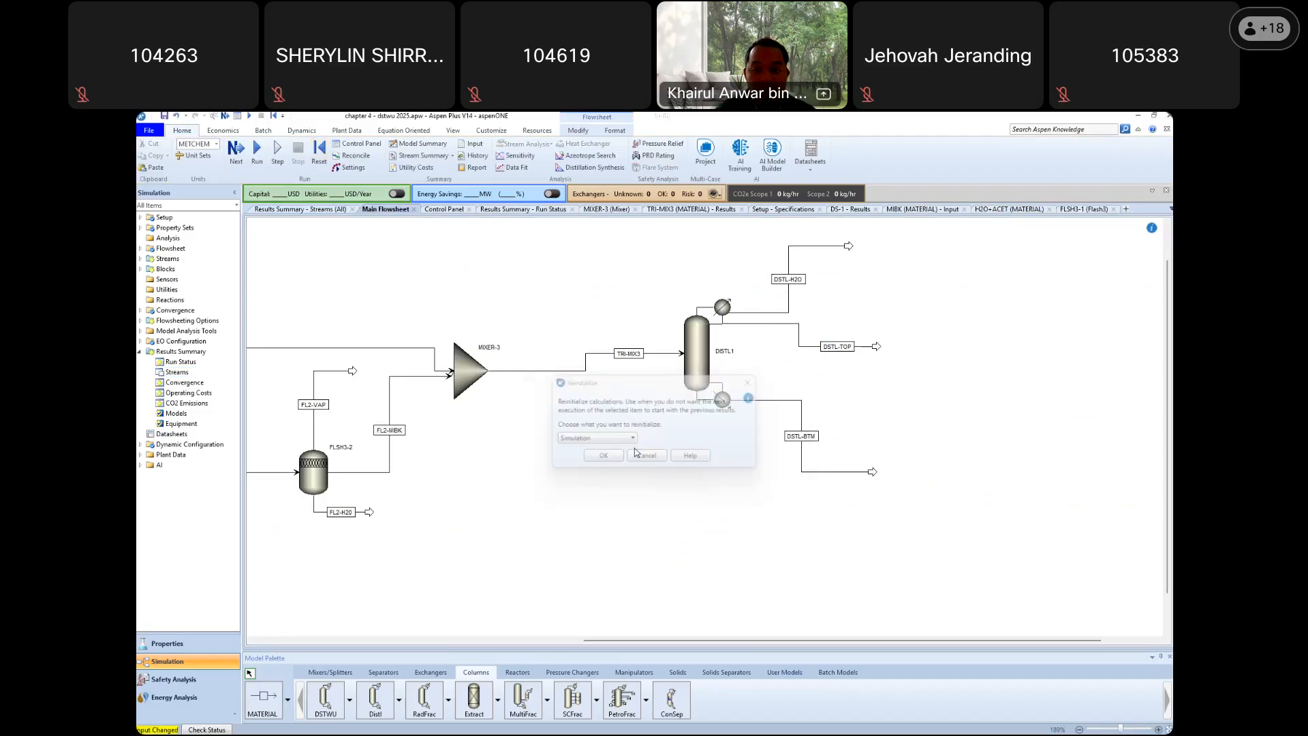
pyautogui.click(258, 151)
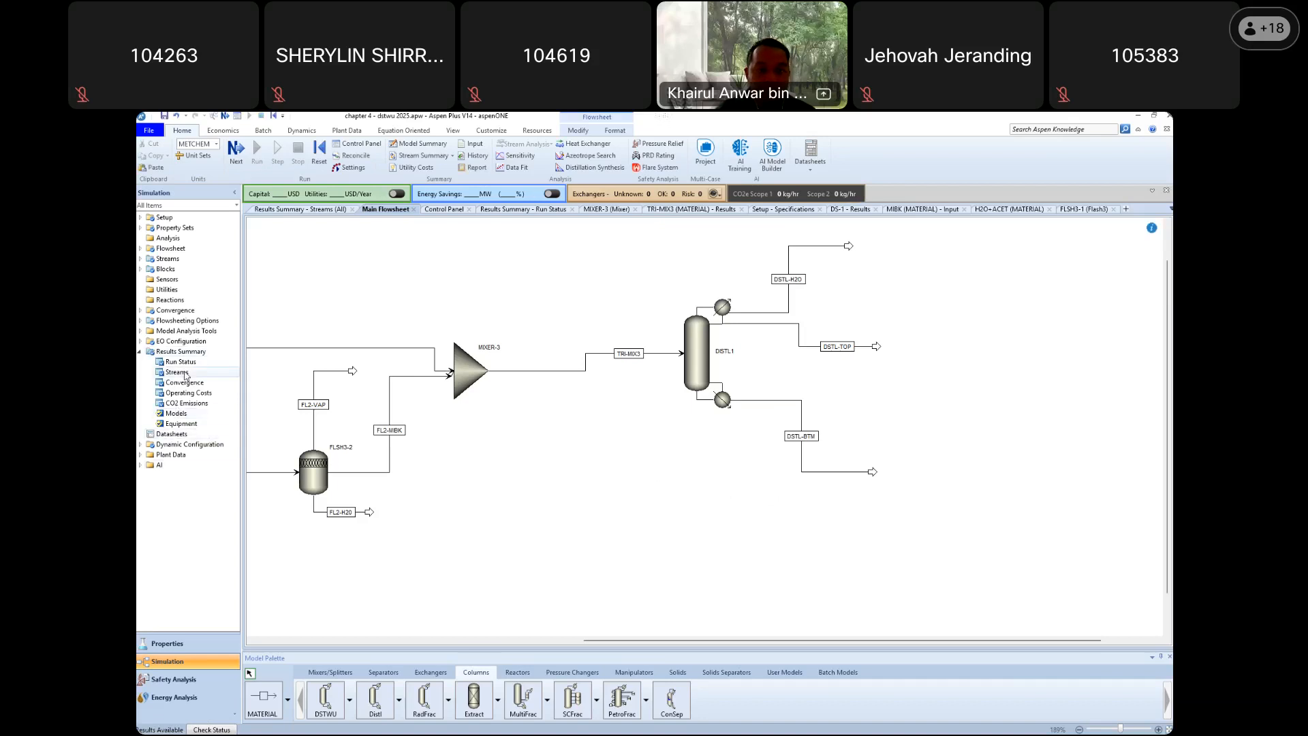
# Open the stream results summary and show DSTL-TOP in the DSTL-H2O column
pyautogui.click(181, 373)
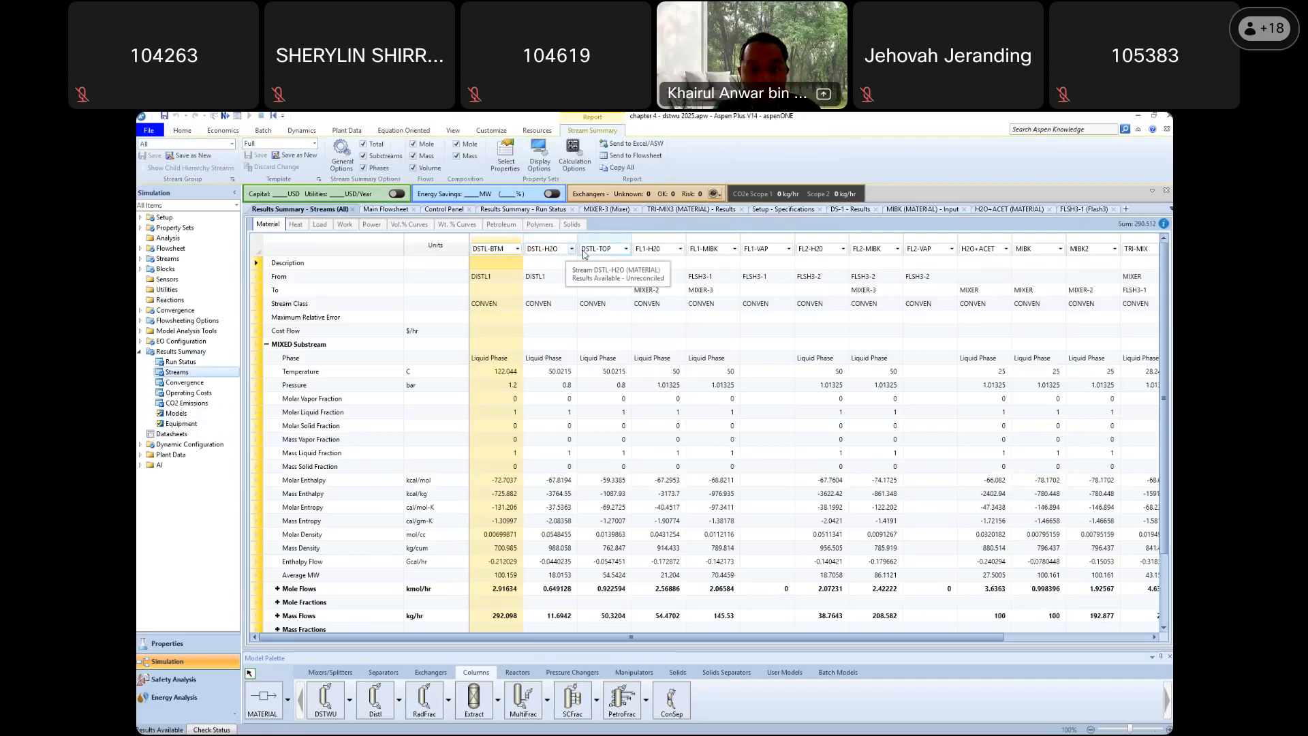
pyautogui.click(572, 249)
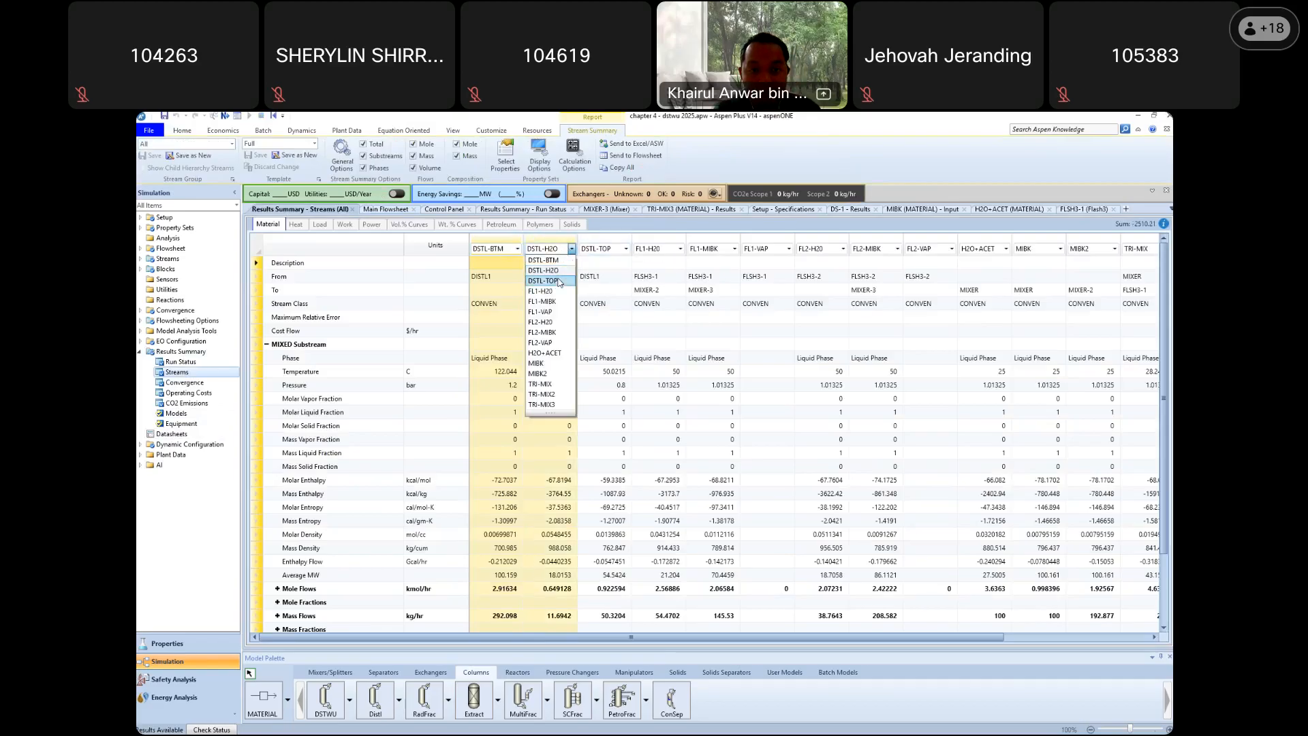
pyautogui.click(559, 282)
# Expand the mass fractions in the stream results and check the acetone mass fraction of DSTL-TOP
pyautogui.scroll(-2, 550, 402)
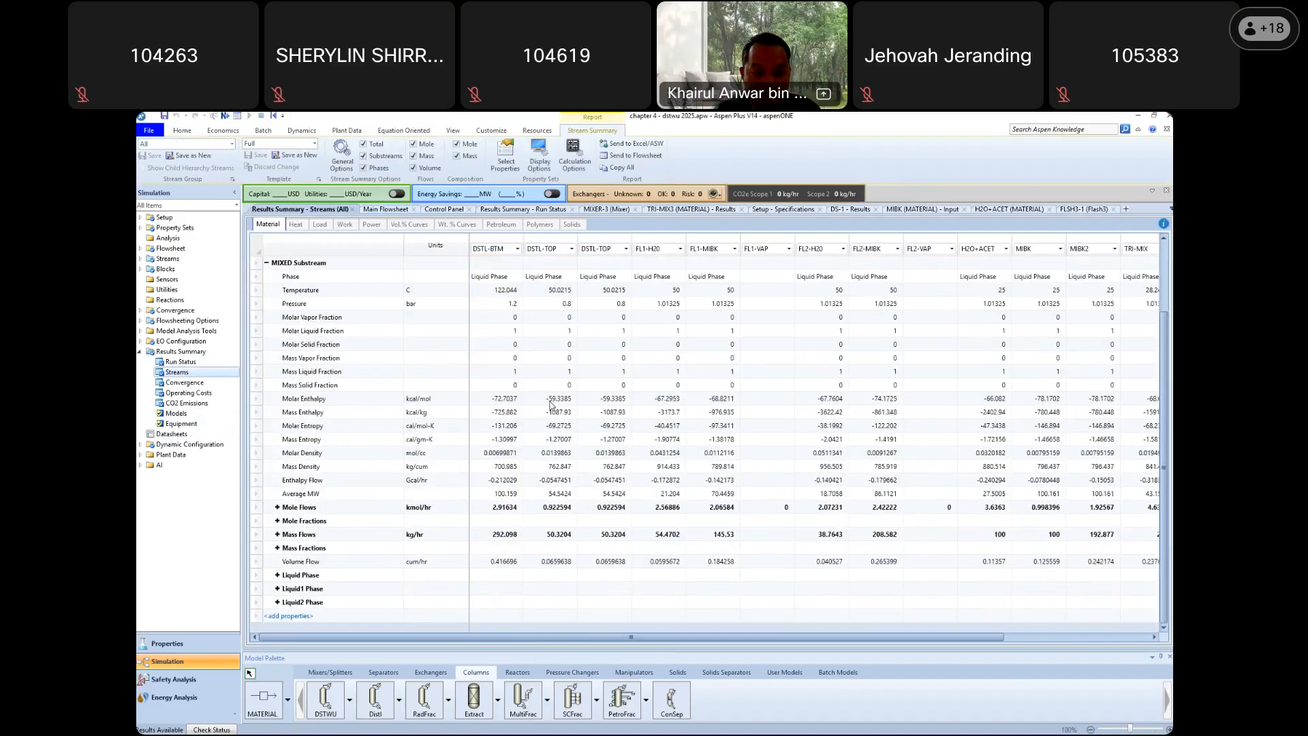
pyautogui.click(278, 548)
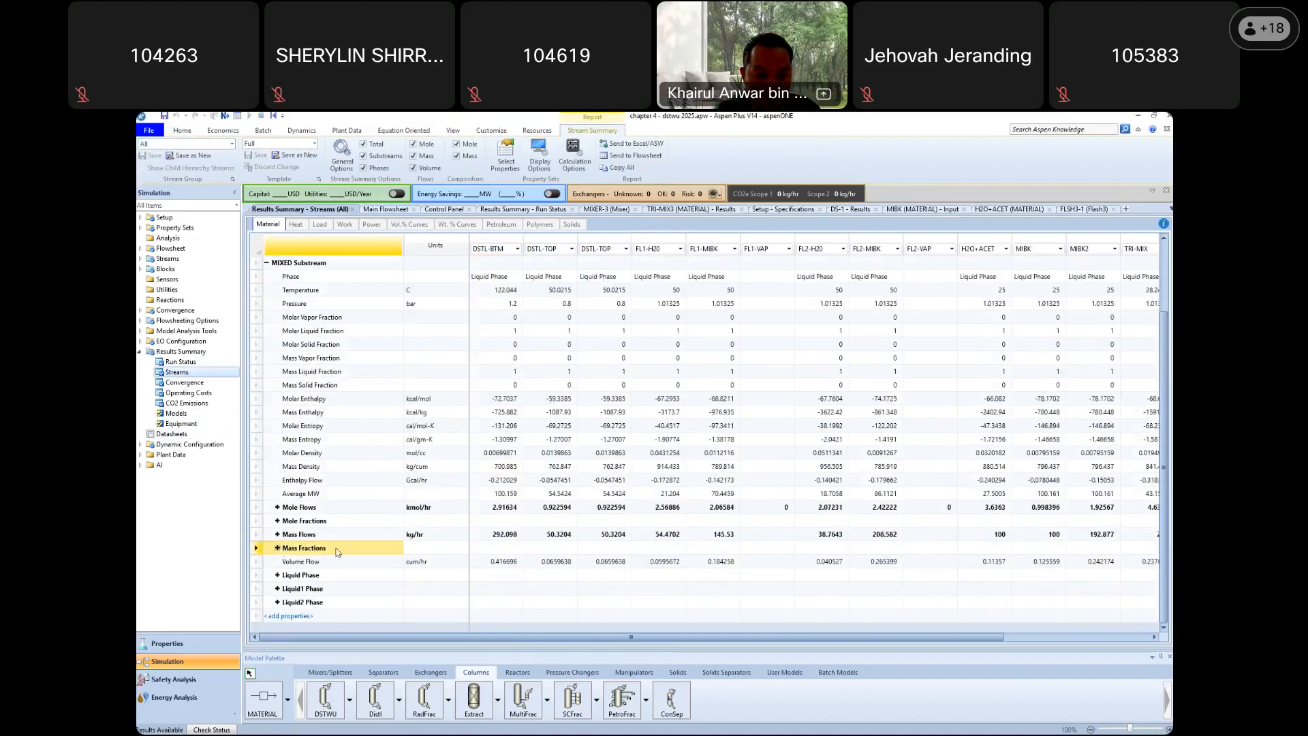
pyautogui.scroll(-1, 463, 548)
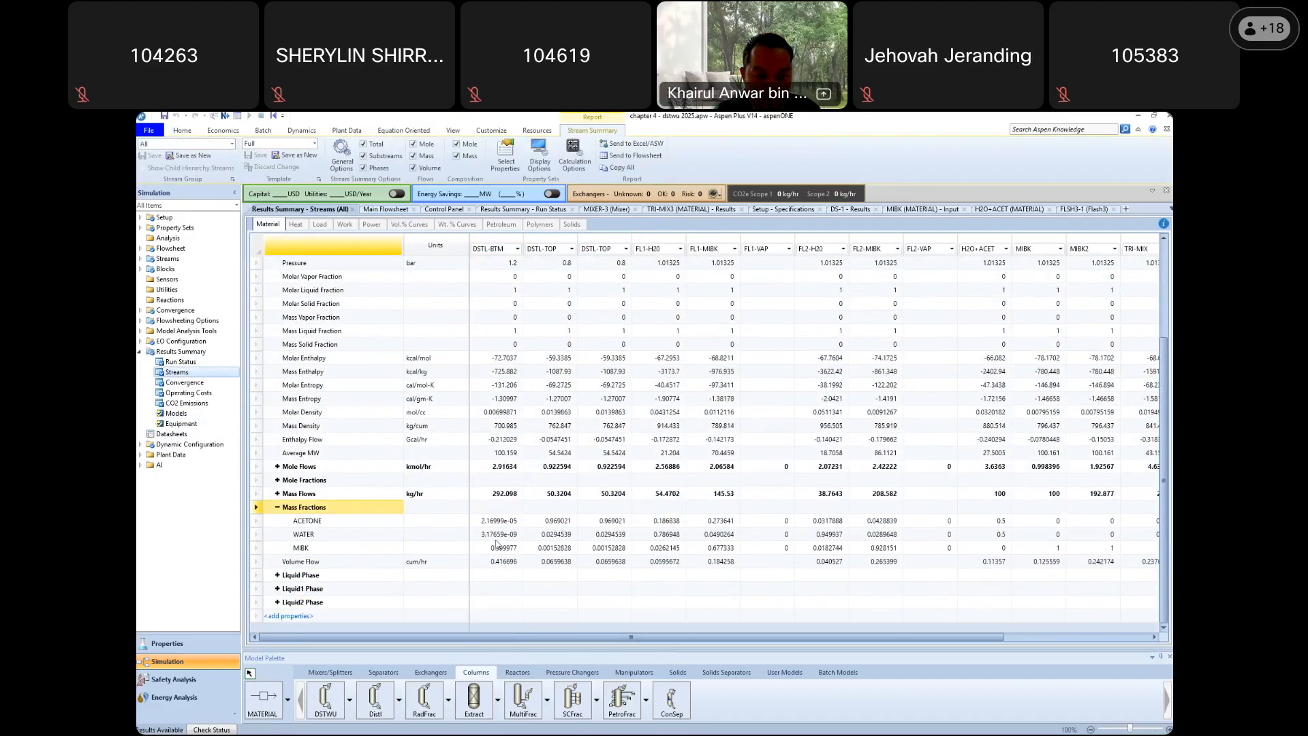
pyautogui.click(565, 524)
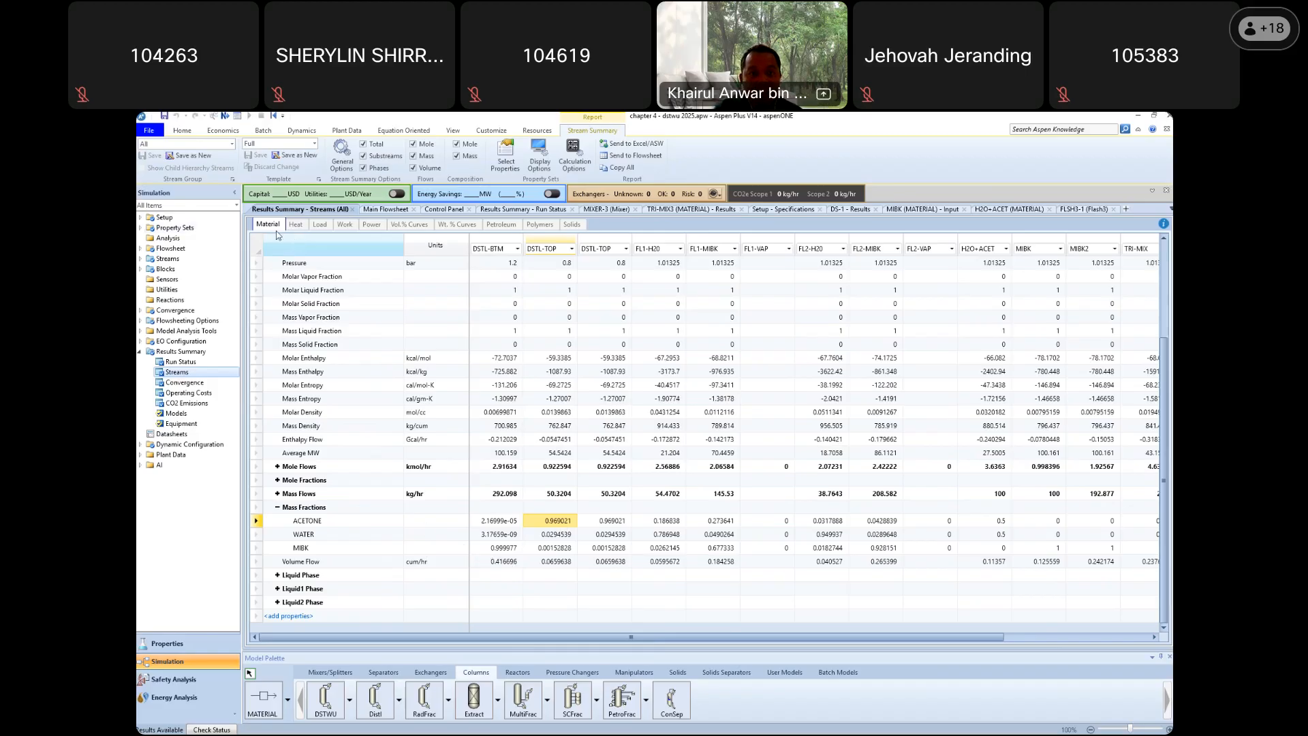
# Save a copy of the simulation in the ASPEN file folder as "chapter 4 - distl 2025" in Aspen Plus Documents format
pyautogui.click(158, 132)
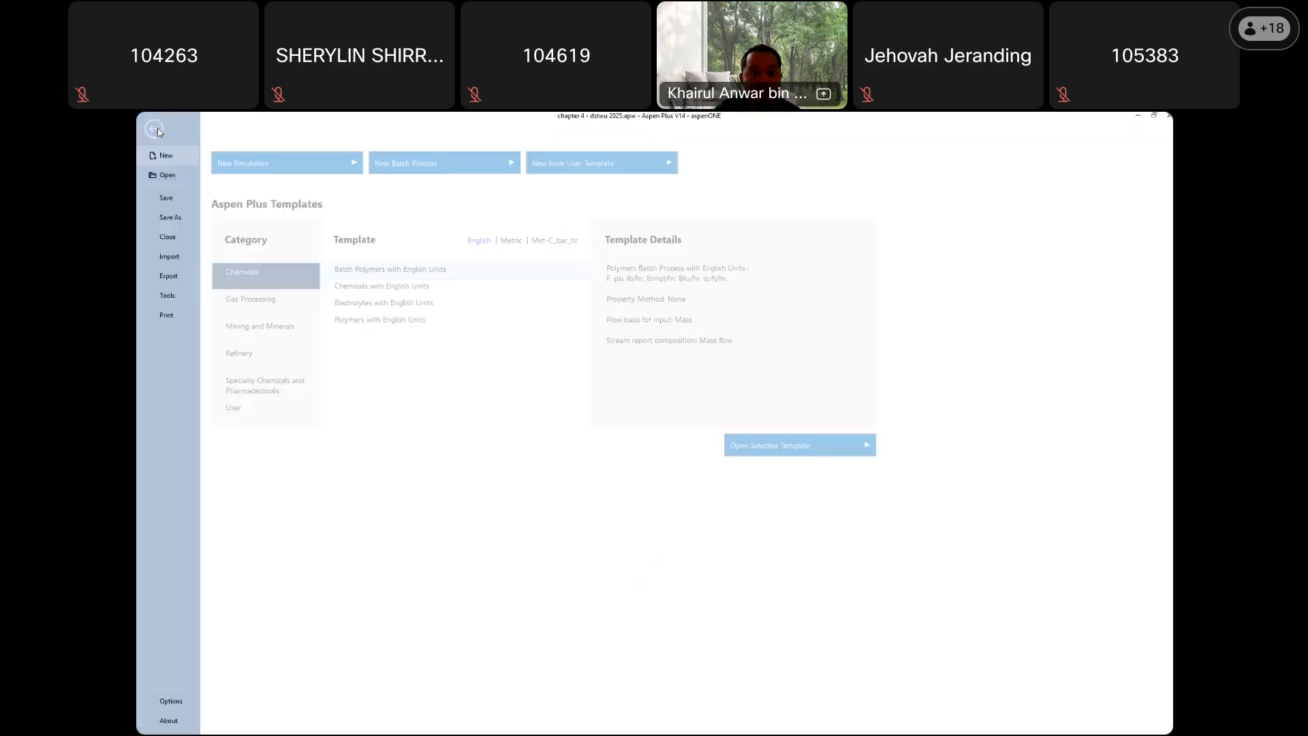
pyautogui.click(171, 218)
pyautogui.press('Escape')
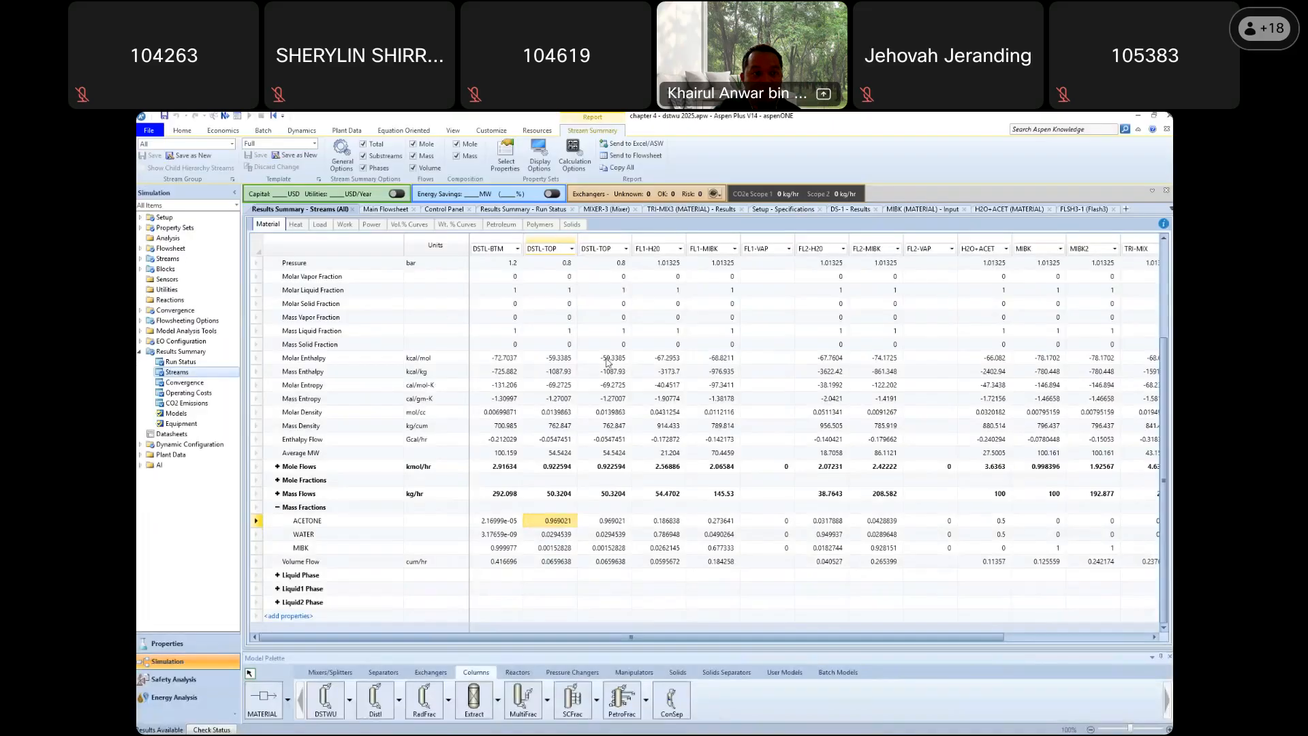
pyautogui.click(259, 359)
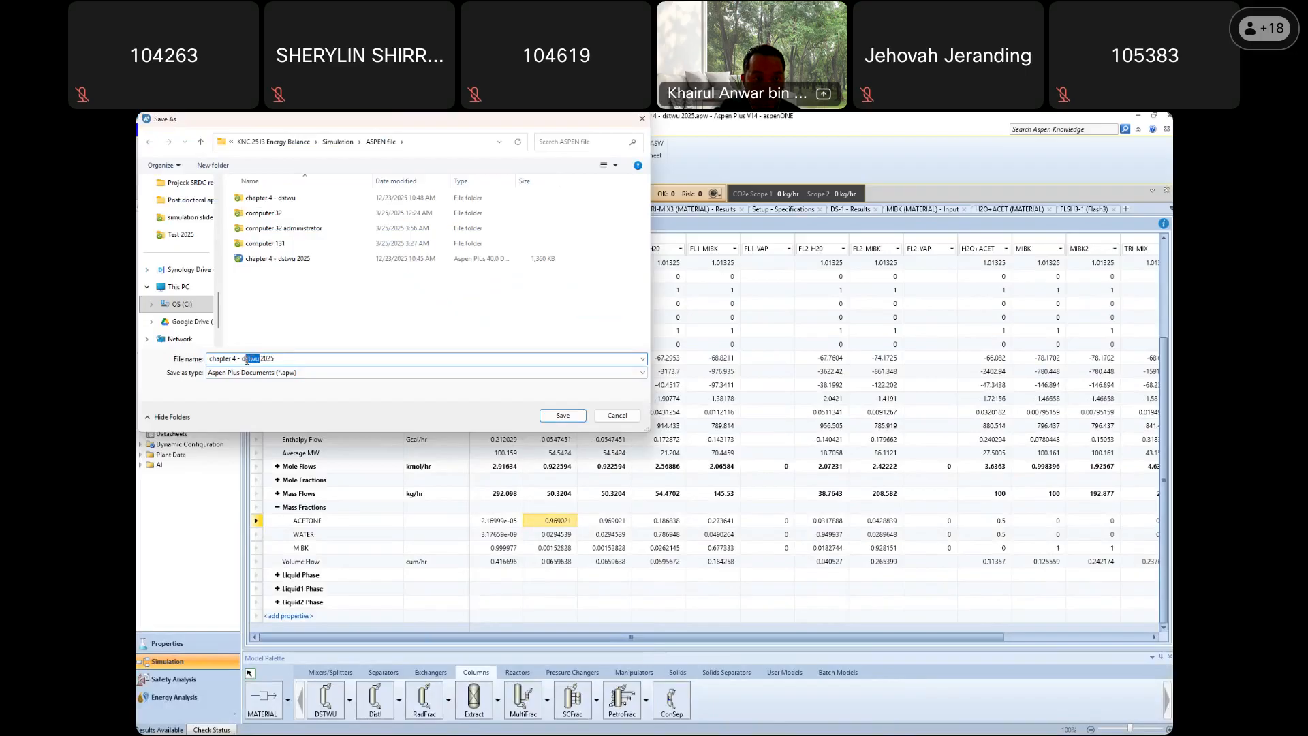
pyautogui.write('ISTL')
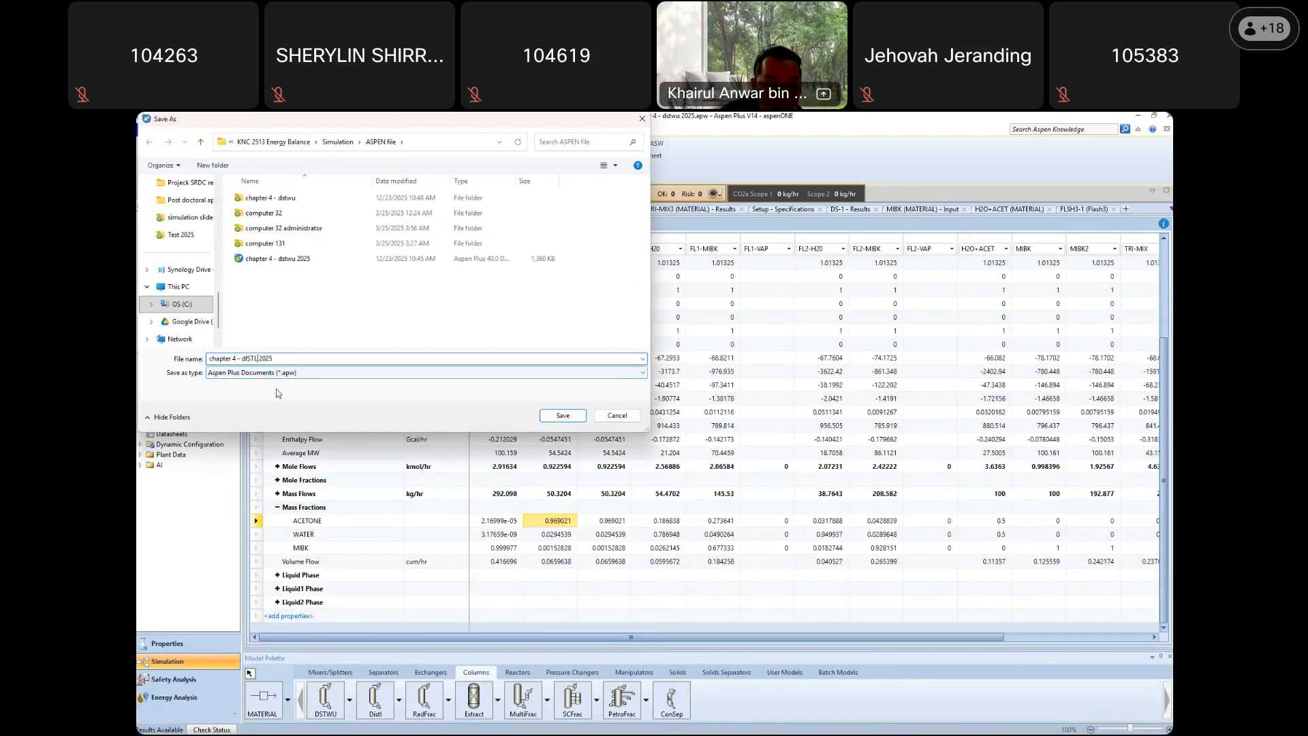
pyautogui.press('BackSpace')
pyautogui.press('BackSpace')
pyautogui.press('BackSpace')
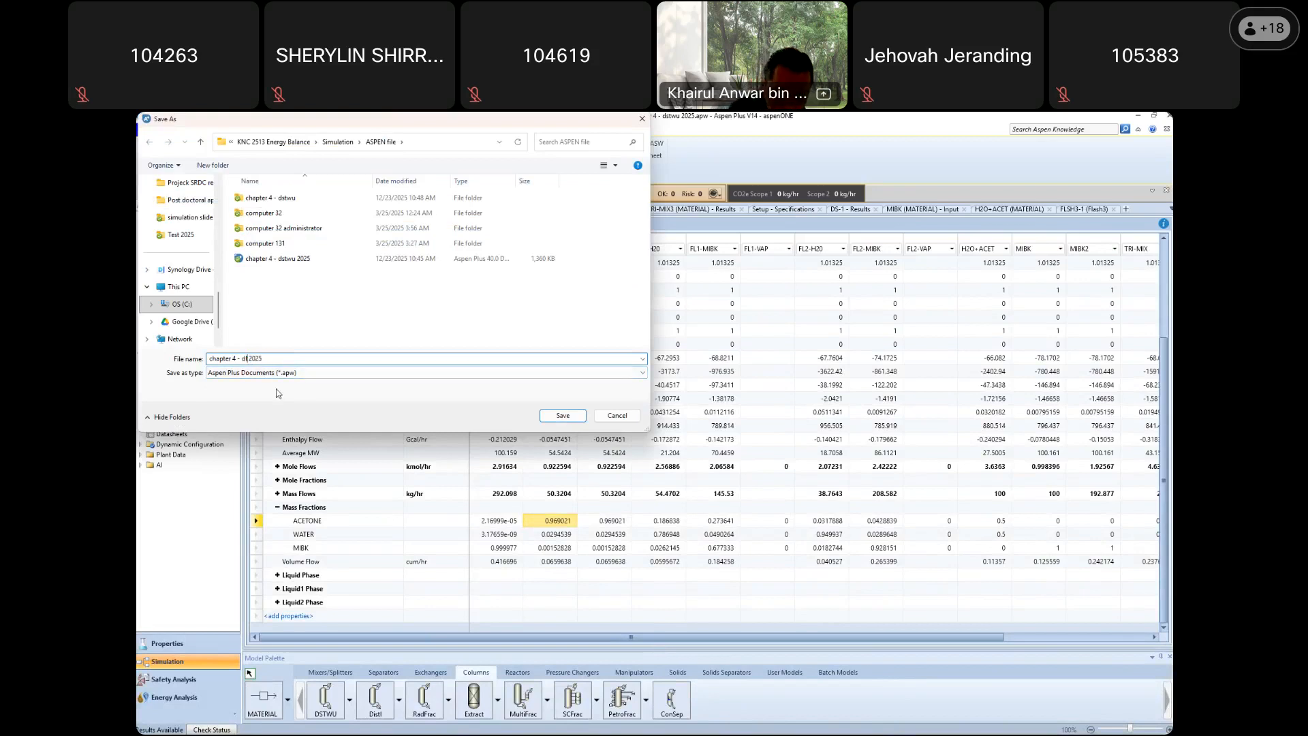
pyautogui.write('stl')
pyautogui.click(562, 416)
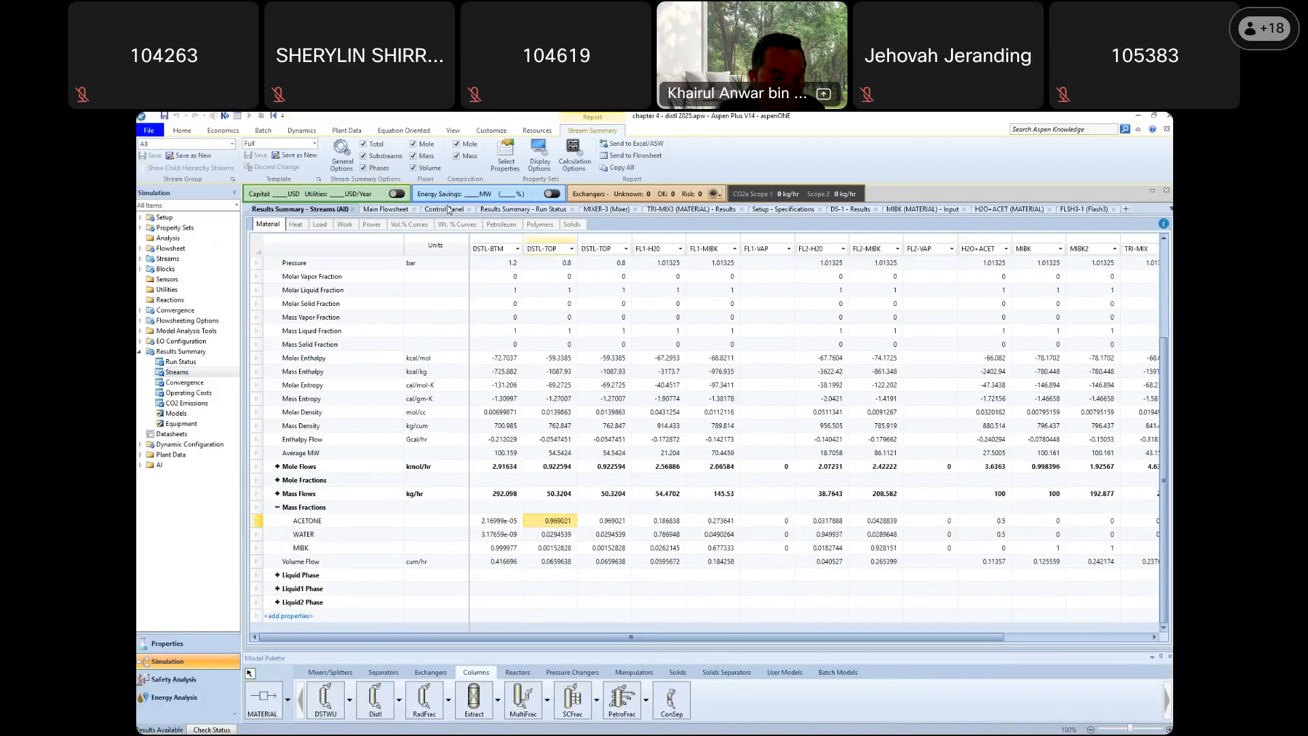
# Review the DISTL1 block's input specifications and delete the block from the main flowsheet
pyautogui.click(391, 209)
pyautogui.doubleClick(696, 359)
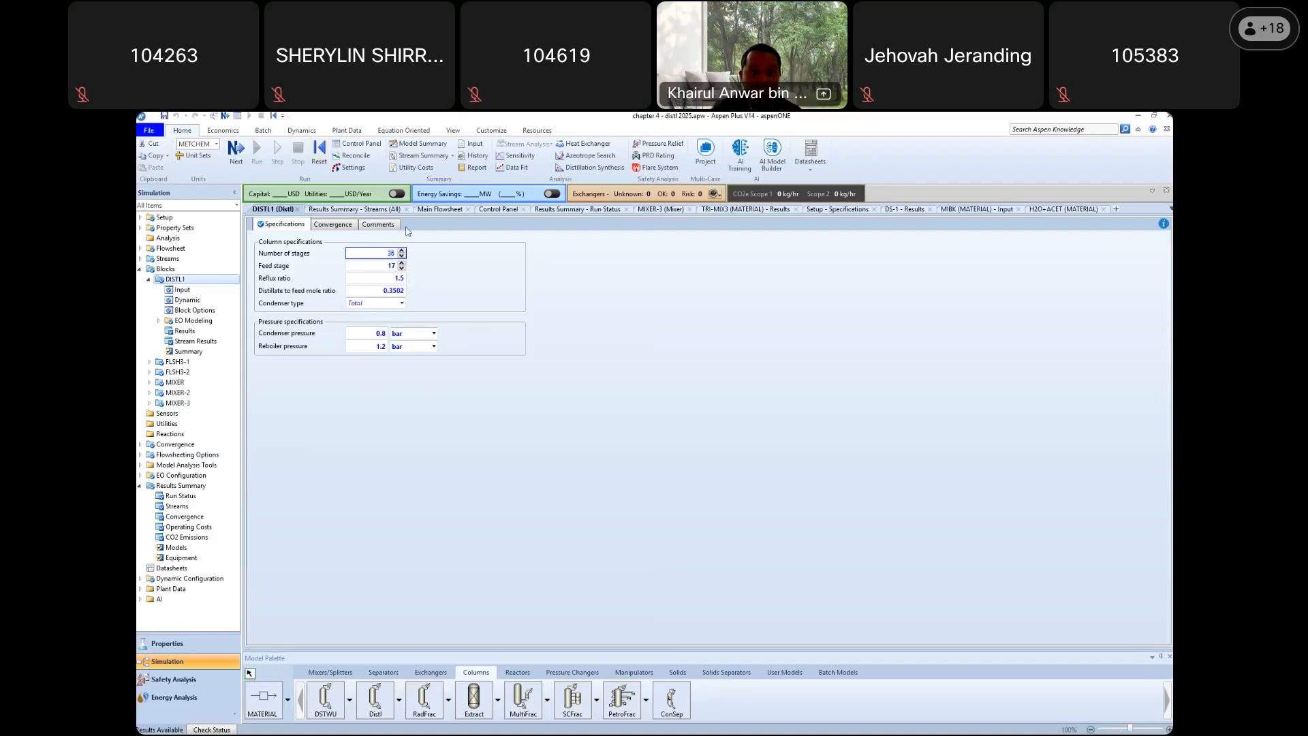
pyautogui.click(430, 210)
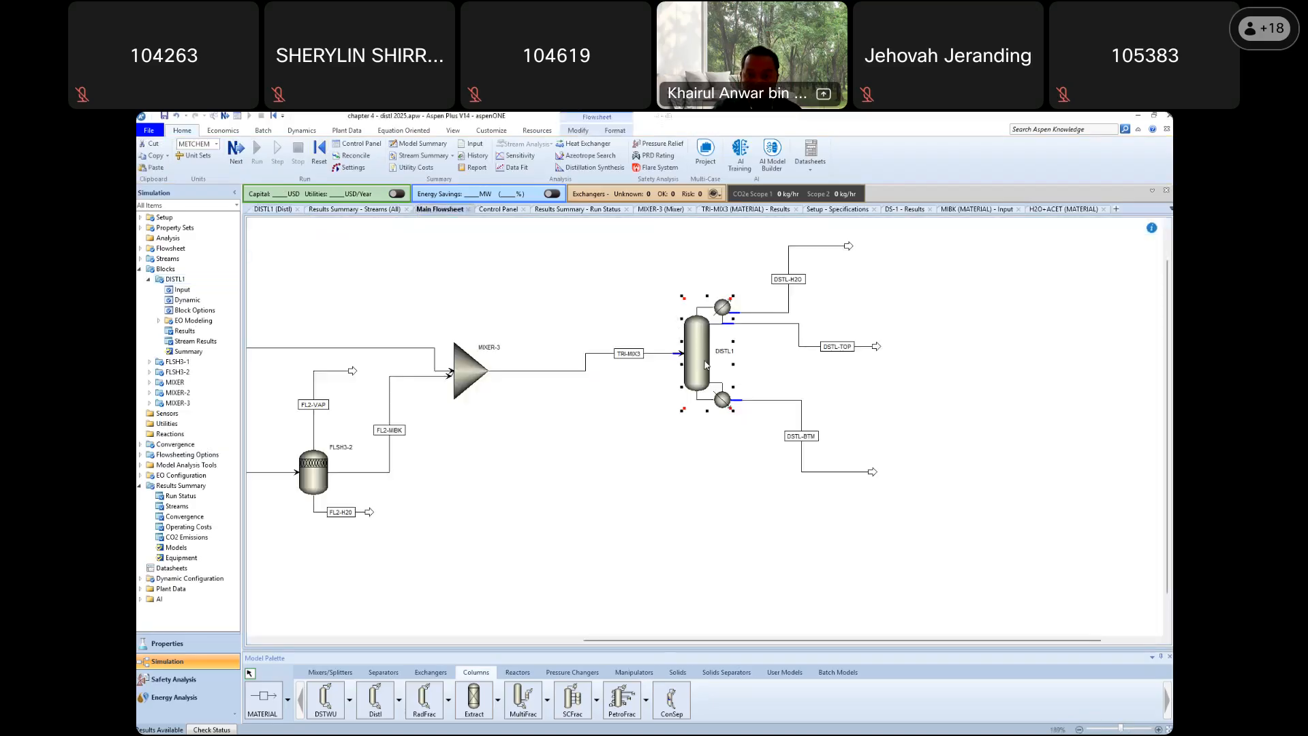
pyautogui.press('Delete')
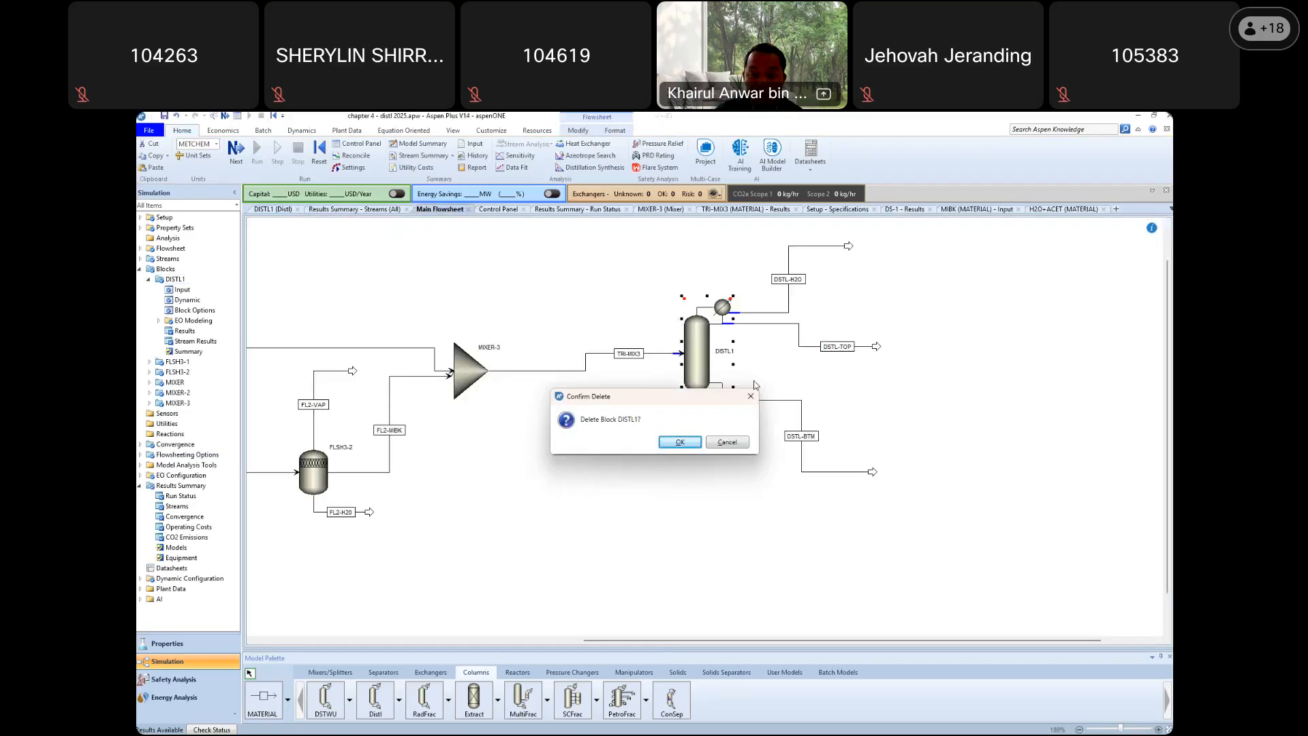
pyautogui.click(680, 443)
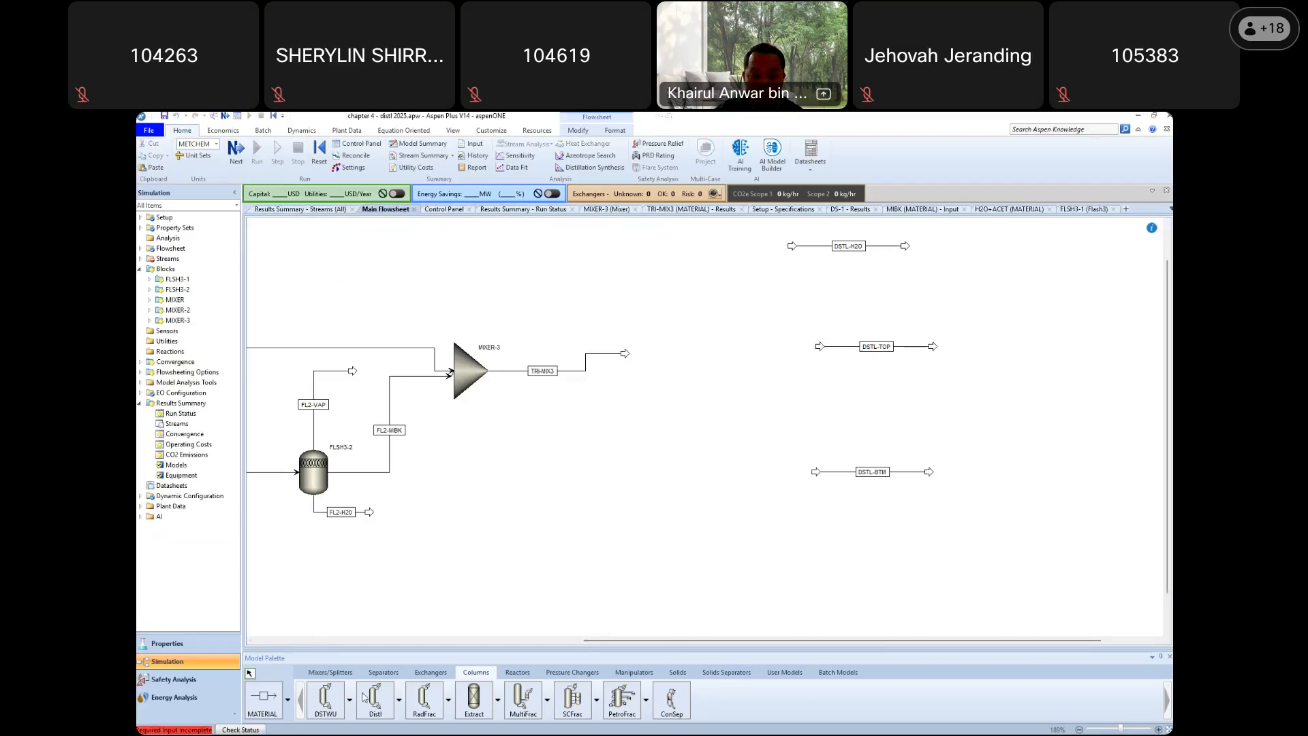
# Place a RadFrac column between the TRI-MIX3 stream and the product streams and name it RDFRC1
pyautogui.click(424, 709)
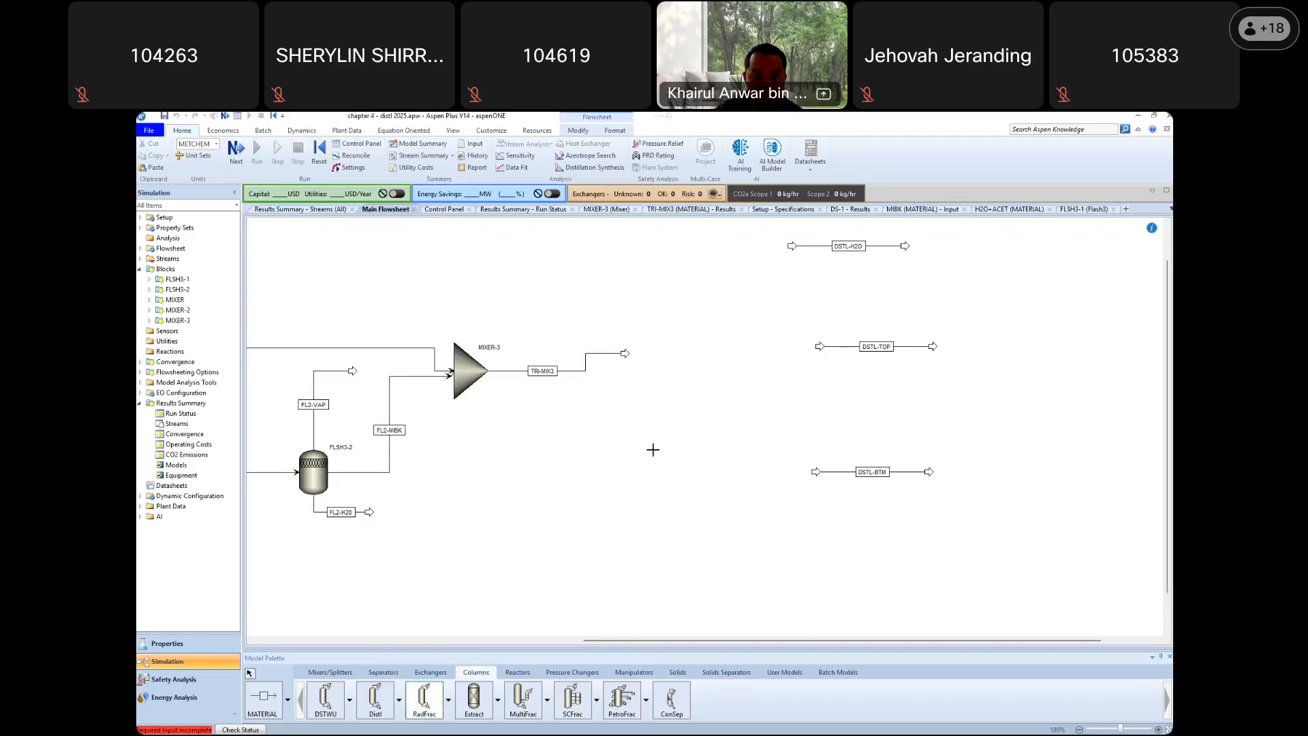
pyautogui.click(705, 346)
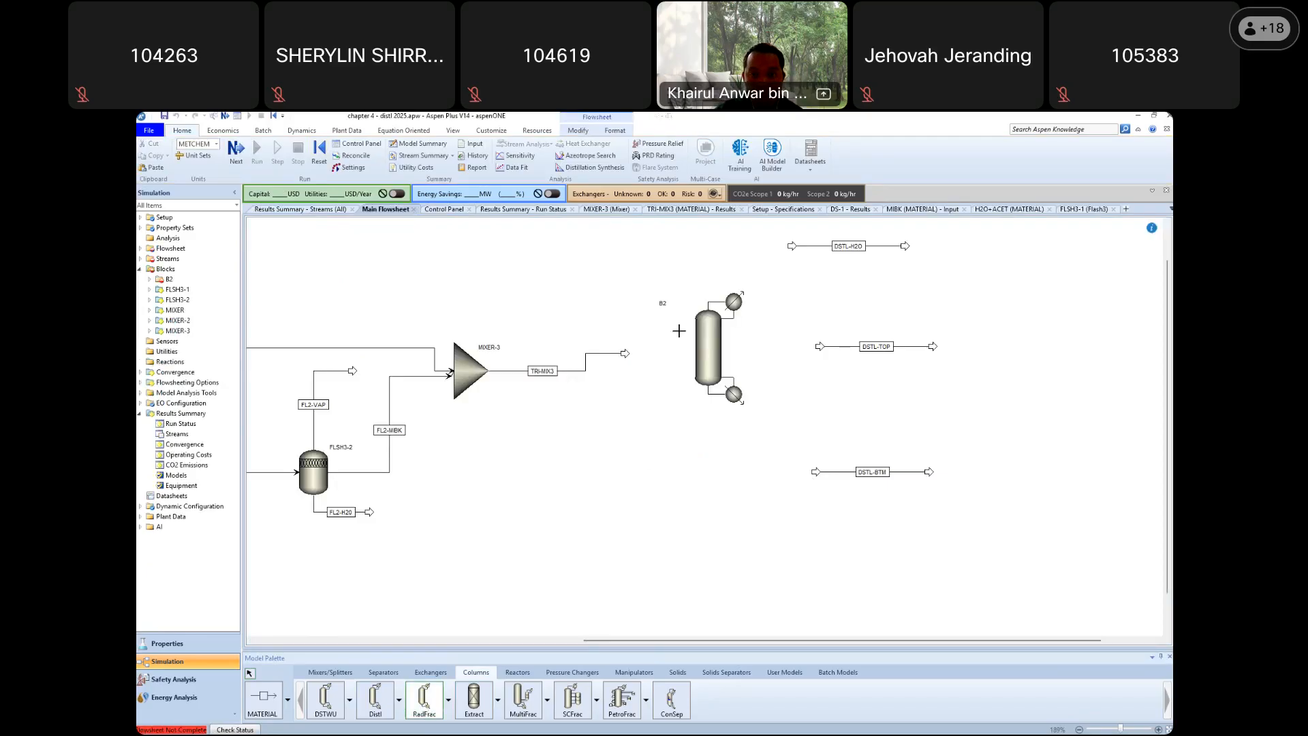
pyautogui.press('Escape')
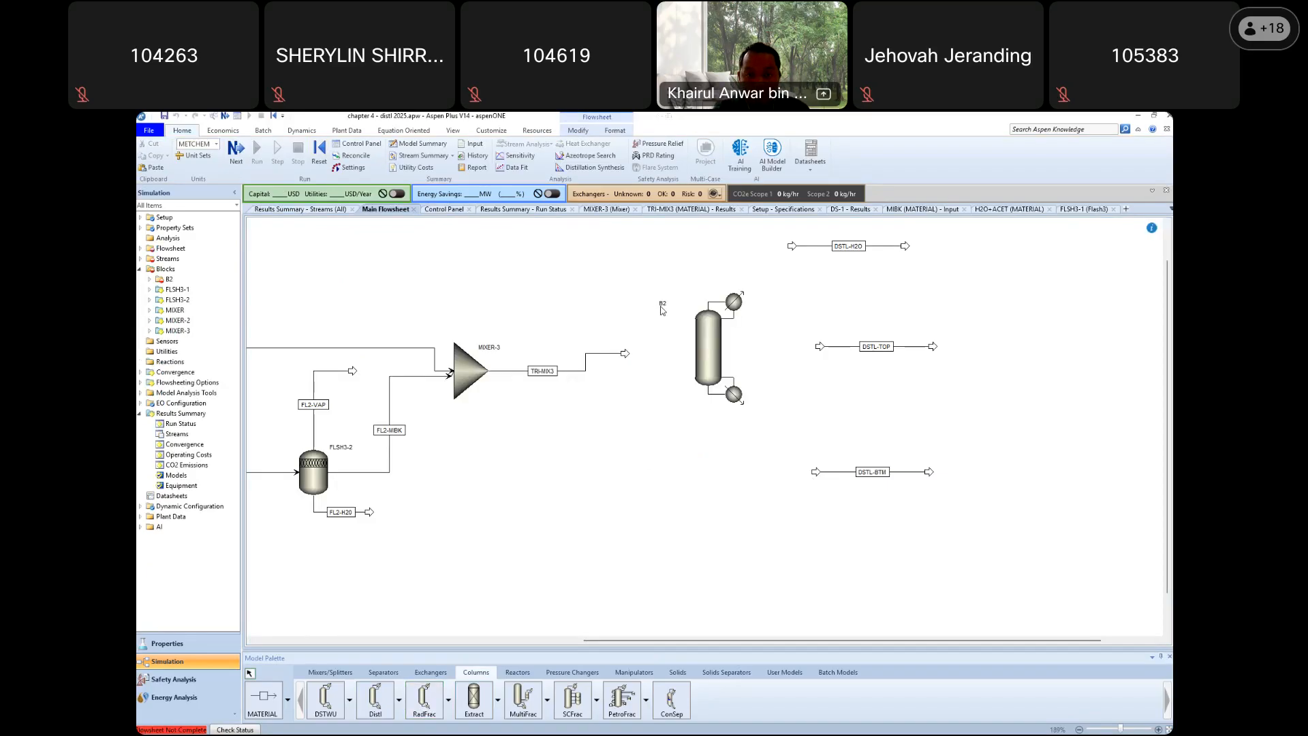
pyautogui.doubleClick(663, 305)
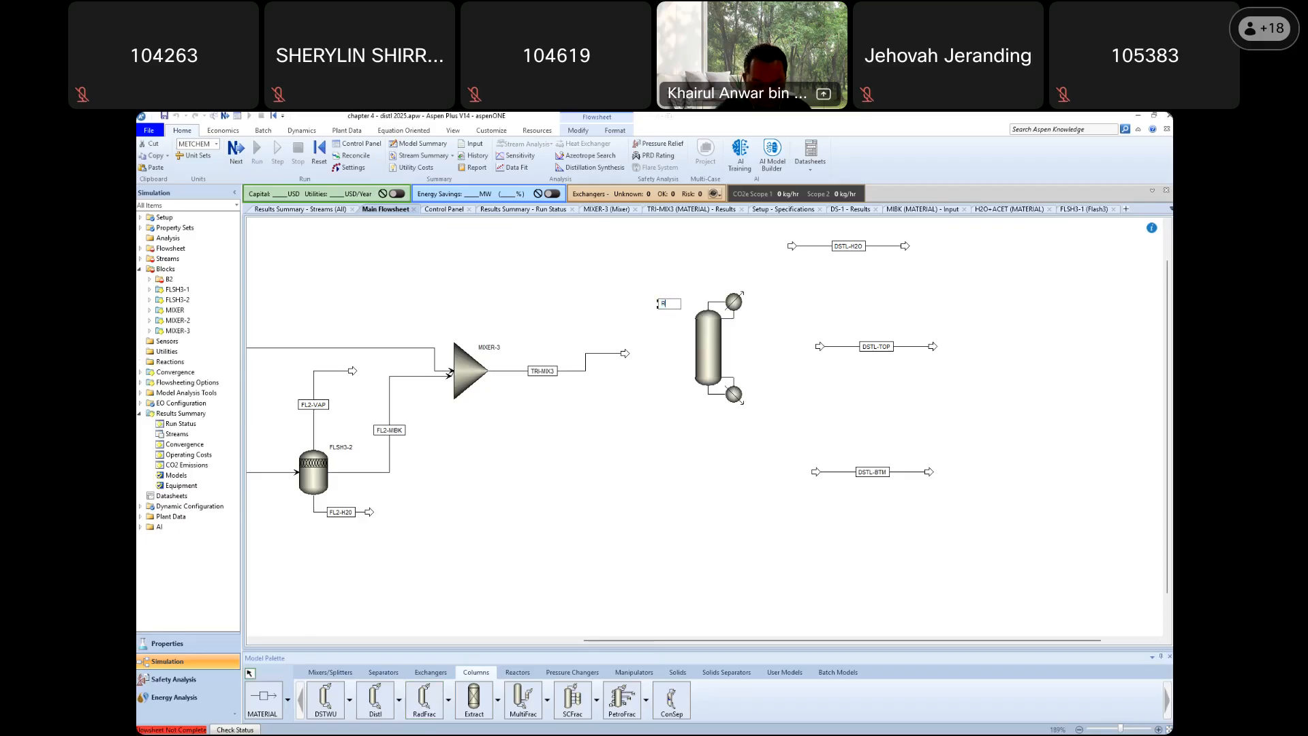
pyautogui.write('RDFRC1')
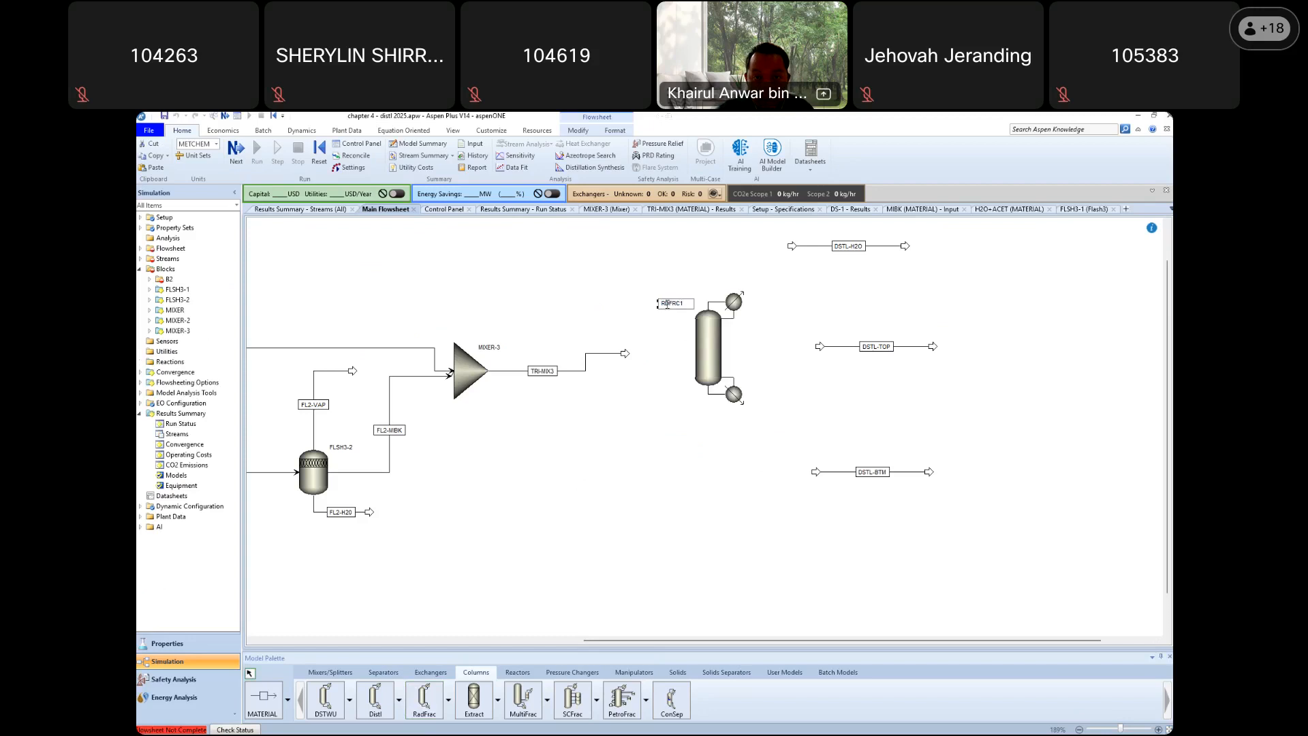
pyautogui.press('Return')
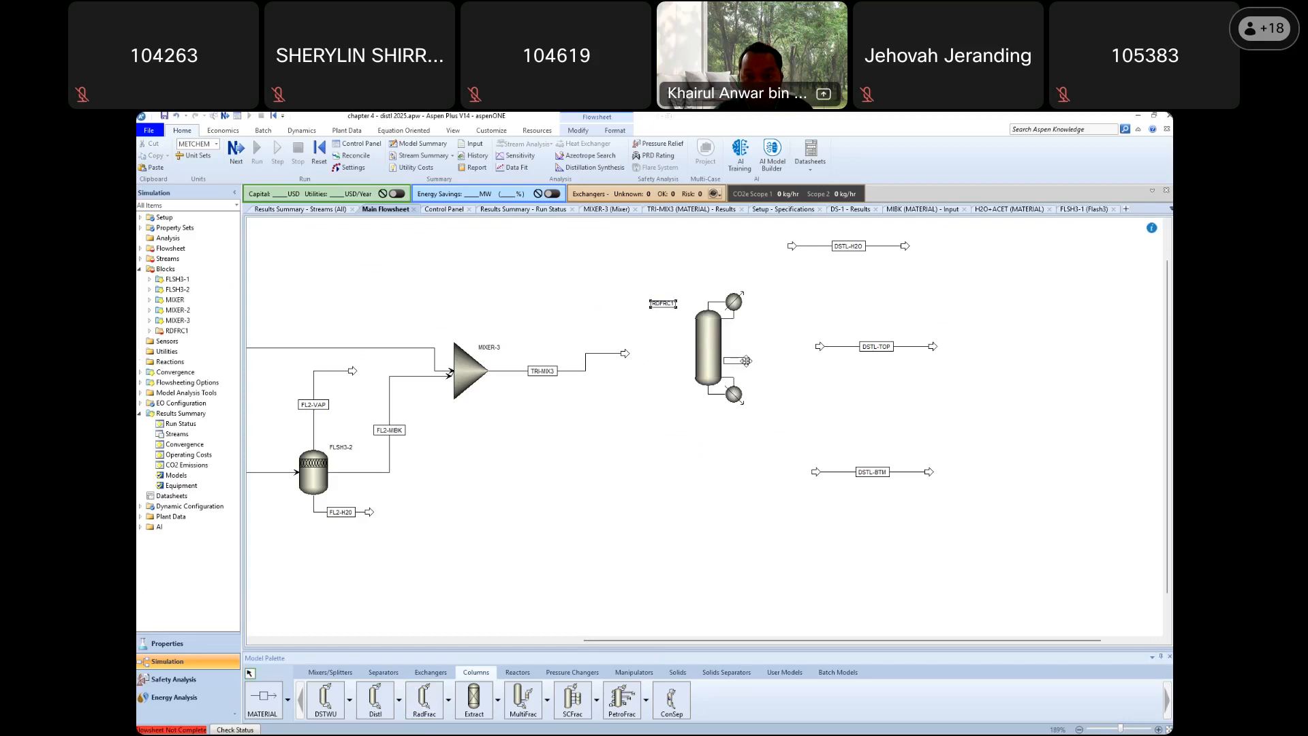
# Reconnect the TRI-MIX3 stream's destination to the RDFRC1 feed inlet and the DSTL-TOP stream's source to the column's distillate outlet
pyautogui.rightClick(625, 353)
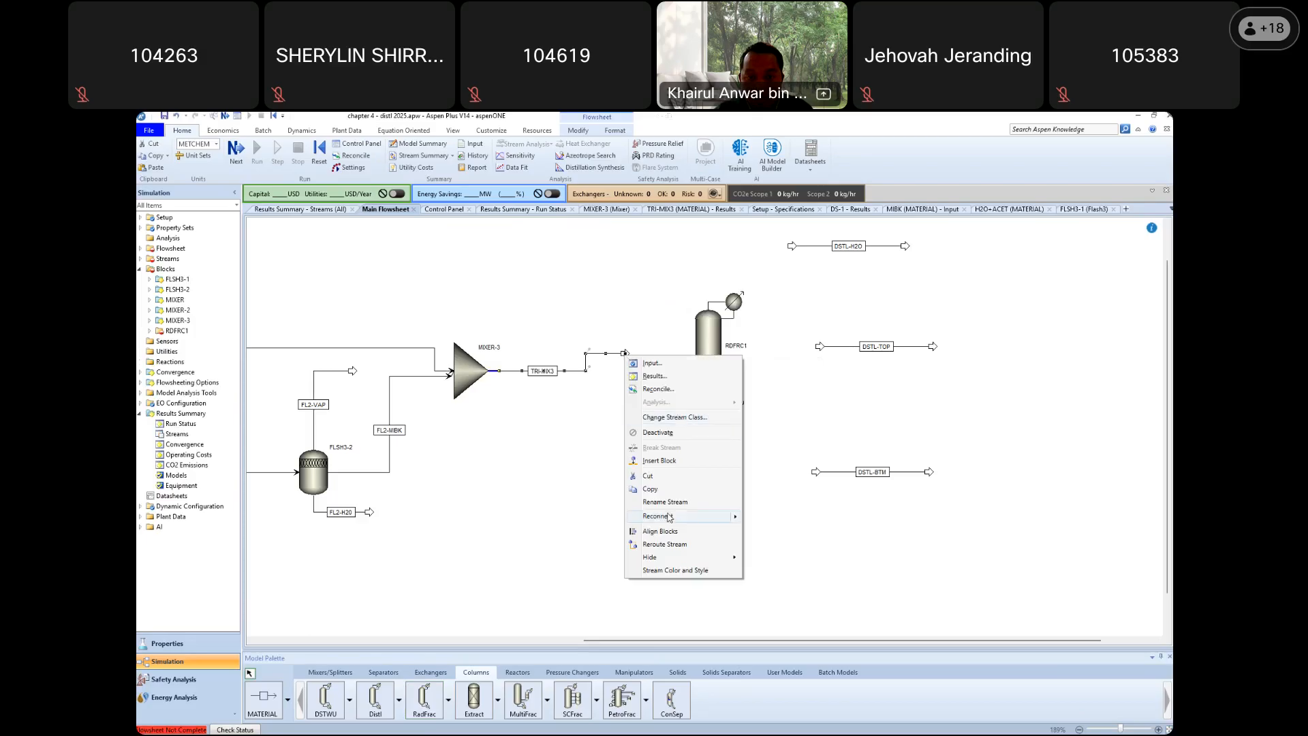
pyautogui.click(777, 529)
pyautogui.click(693, 349)
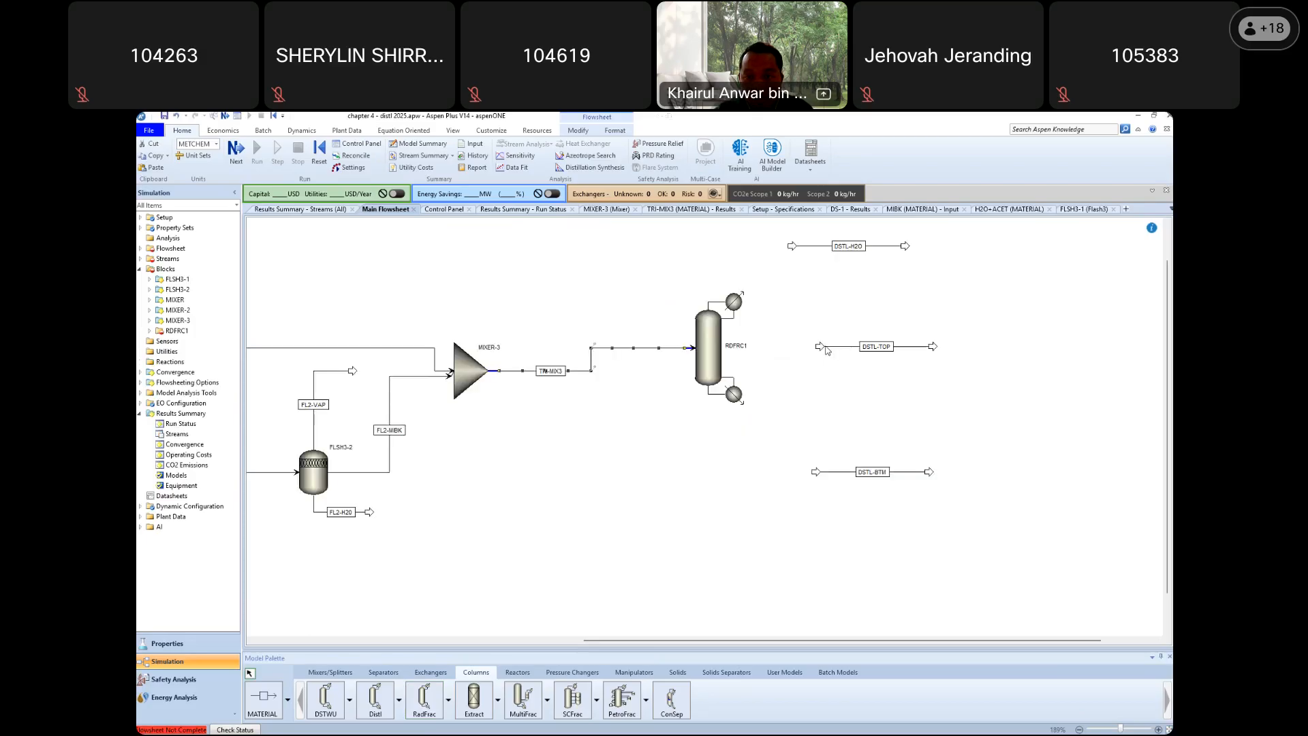
pyautogui.rightClick(826, 348)
pyautogui.moveTo(936, 509)
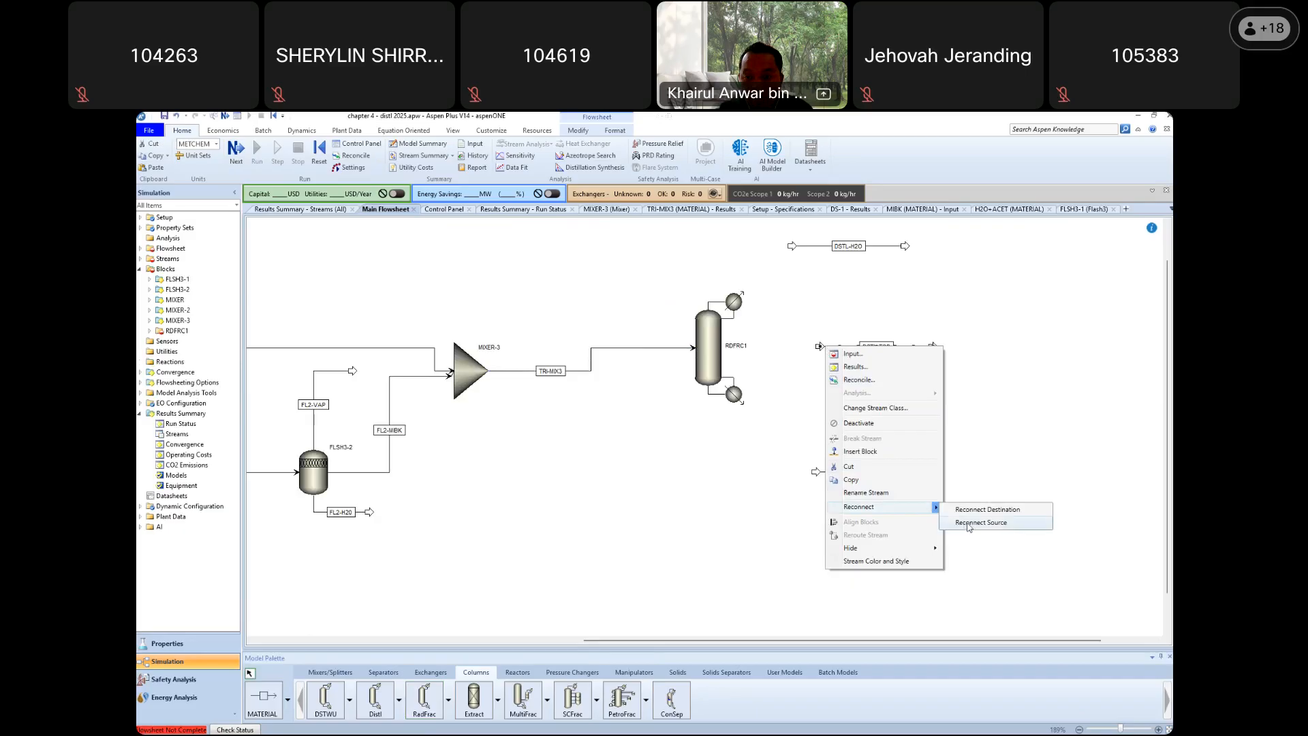
pyautogui.click(969, 523)
pyautogui.click(741, 320)
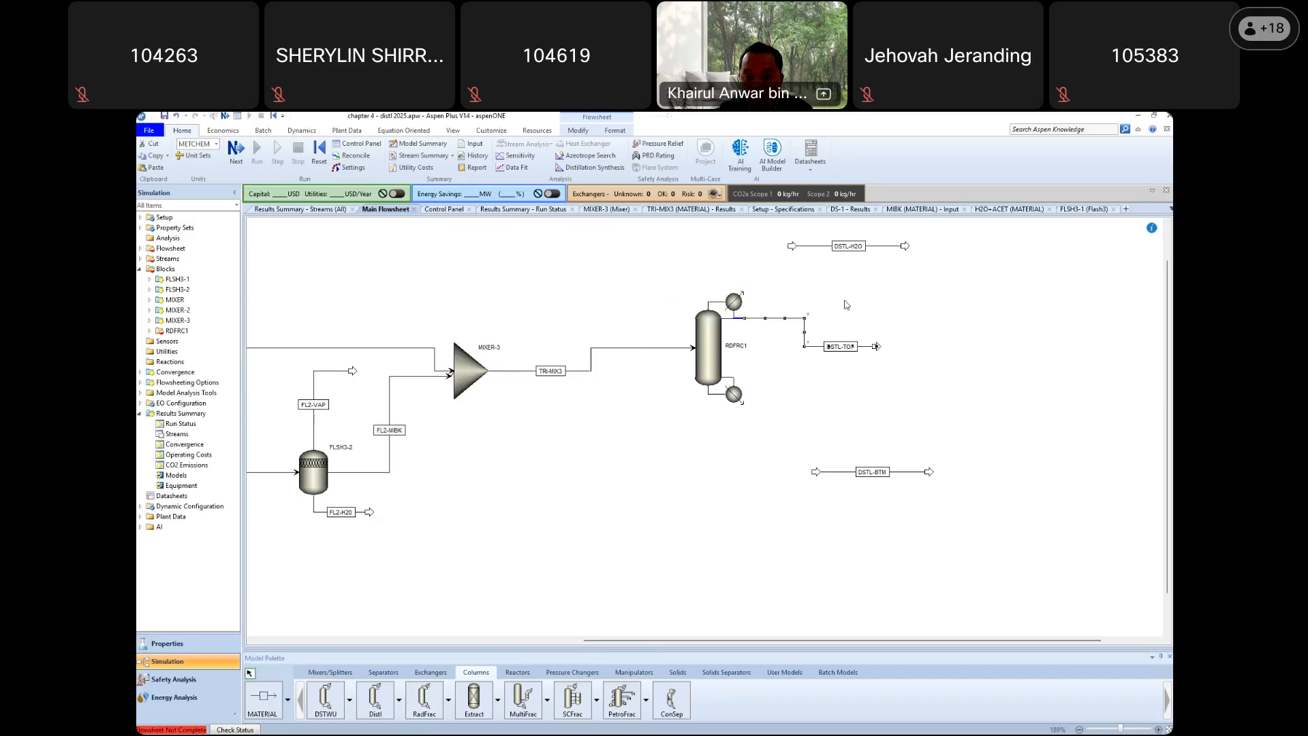
# Reconnect the source of DSTL-H2O to the RDFRC1 condenser outlet and the source of DSTL-BTM to the reboiler's bottoms outlet
pyautogui.rightClick(792, 252)
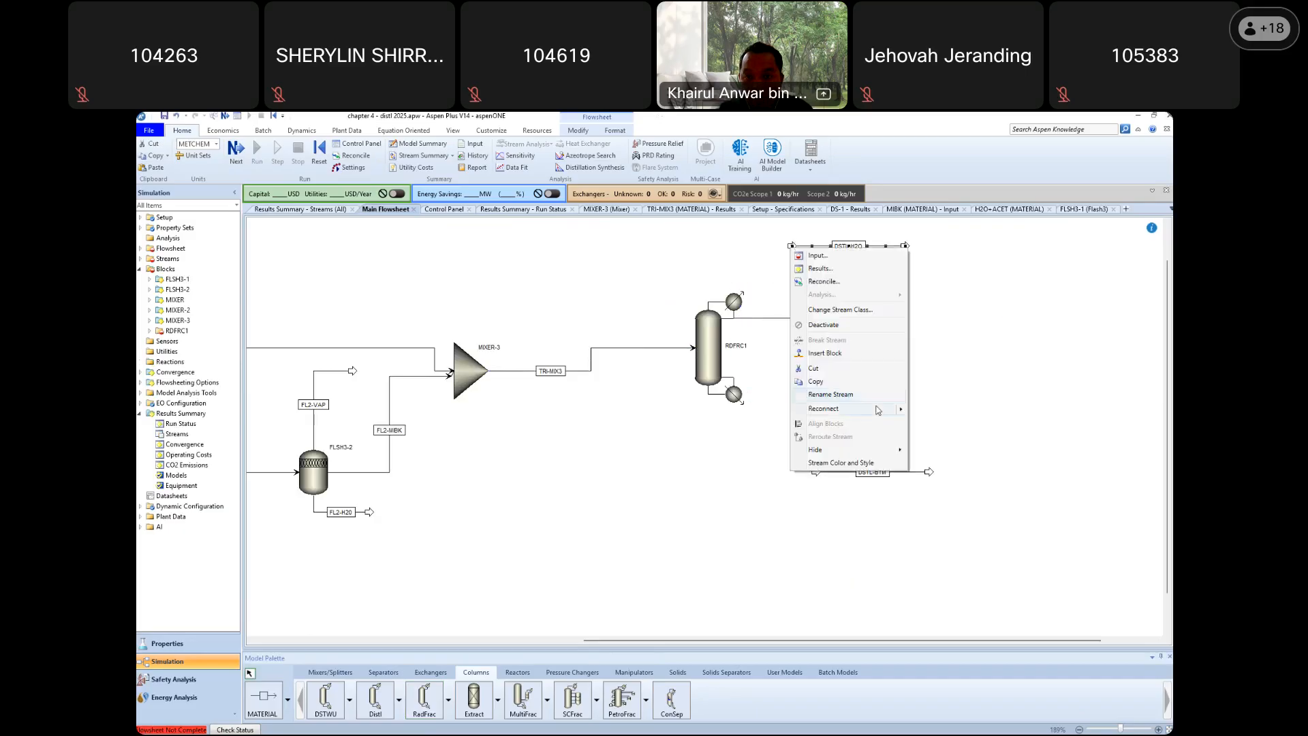
pyautogui.moveTo(872, 411)
pyautogui.click(981, 428)
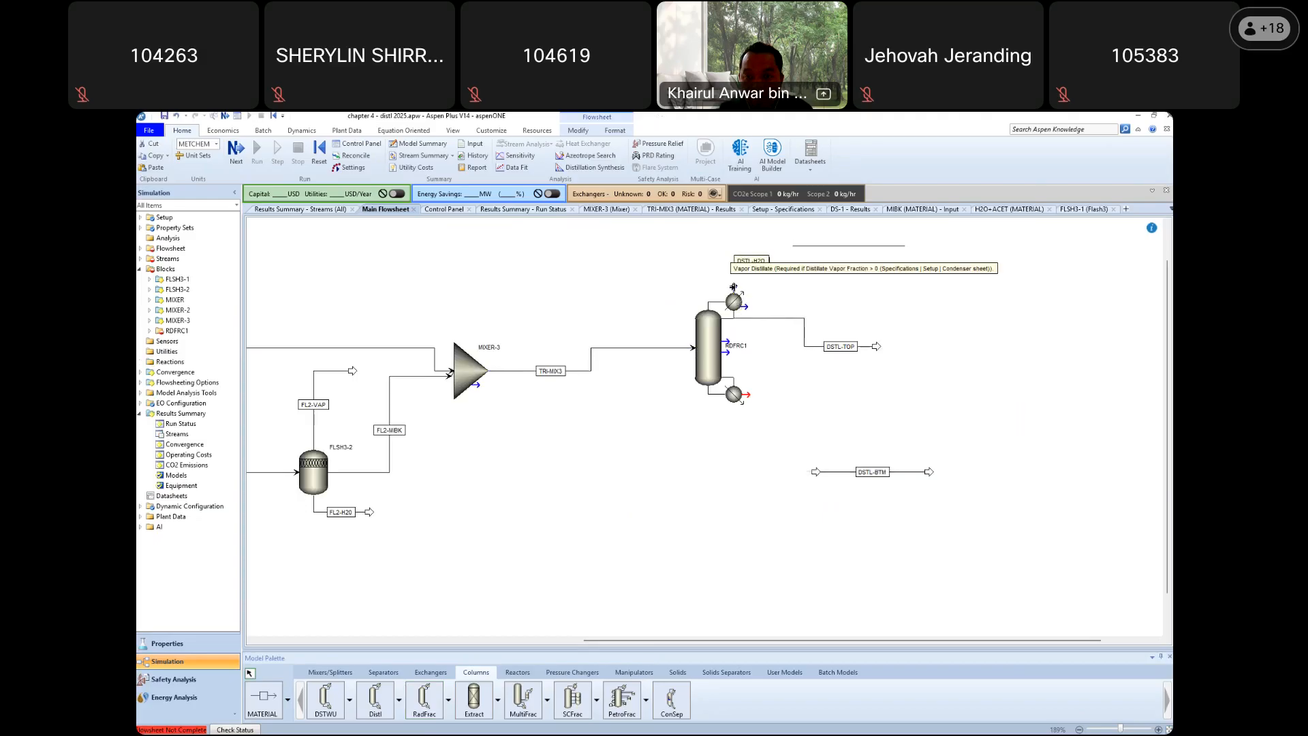
pyautogui.click(745, 306)
pyautogui.rightClick(816, 473)
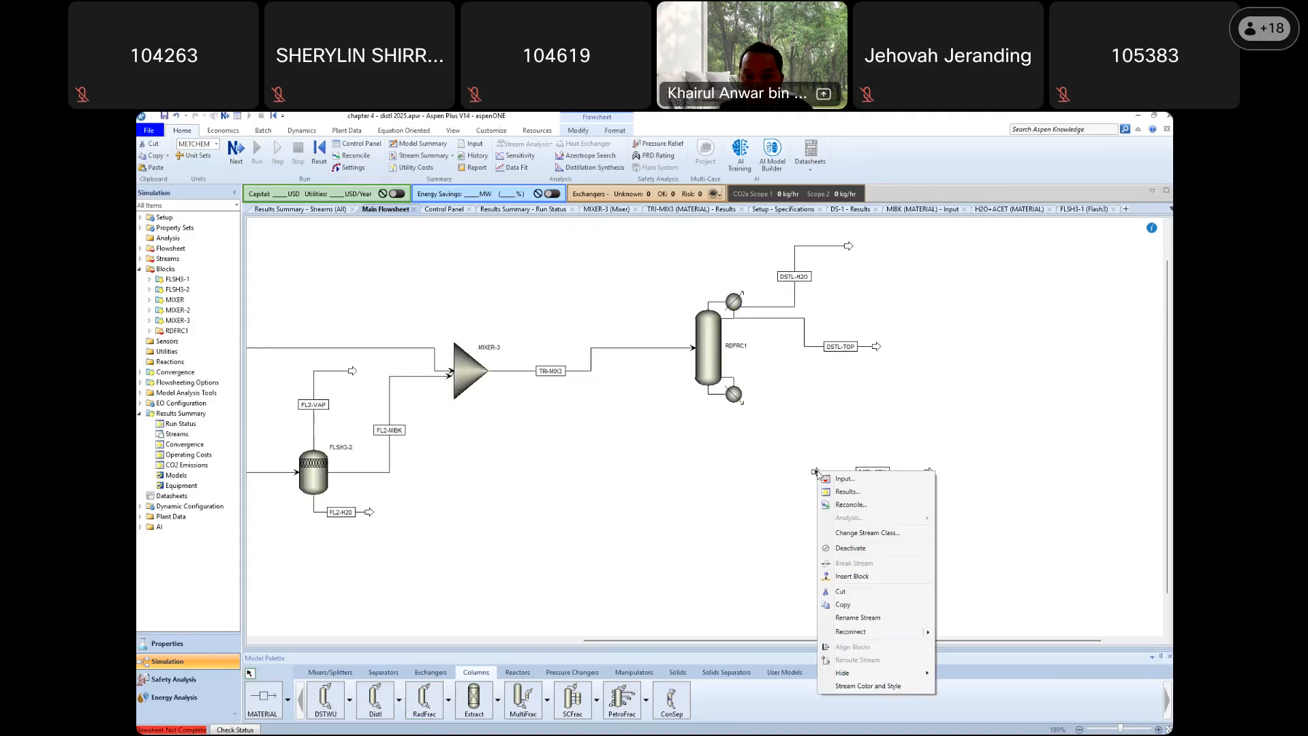
pyautogui.moveTo(930, 635)
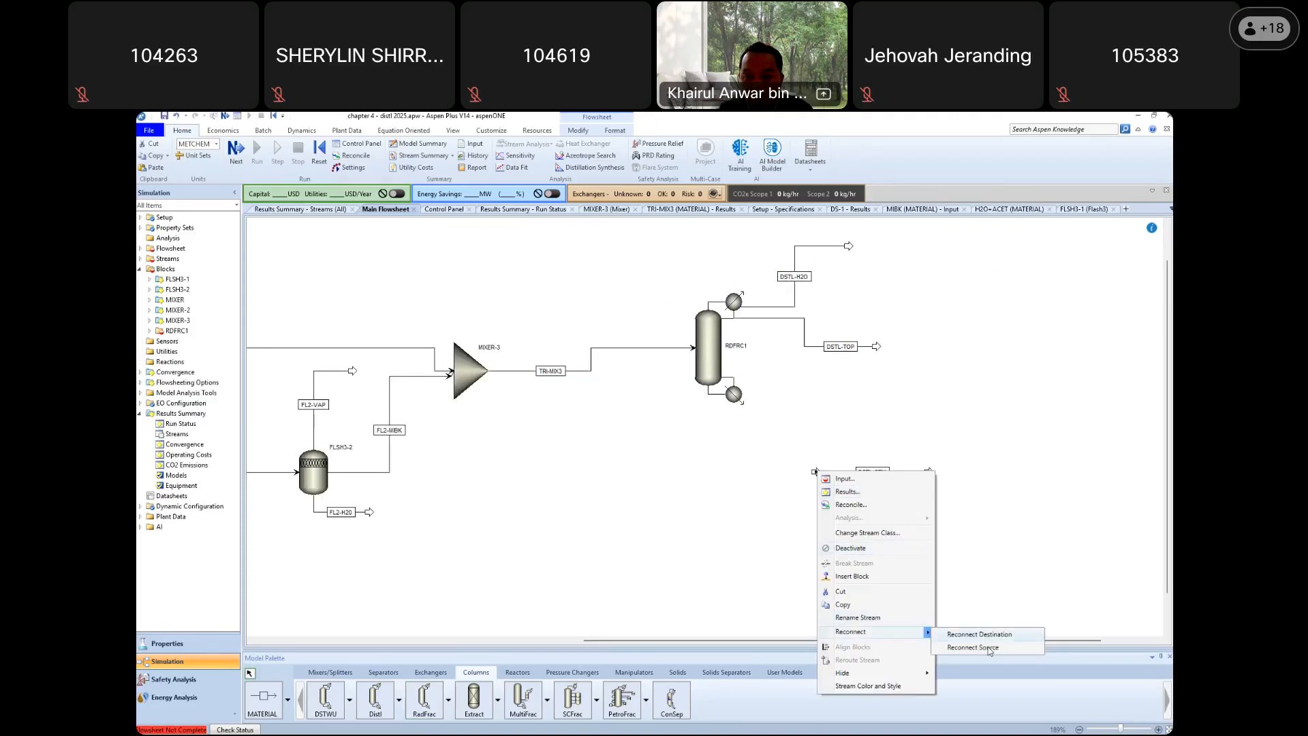
pyautogui.click(988, 651)
pyautogui.click(746, 395)
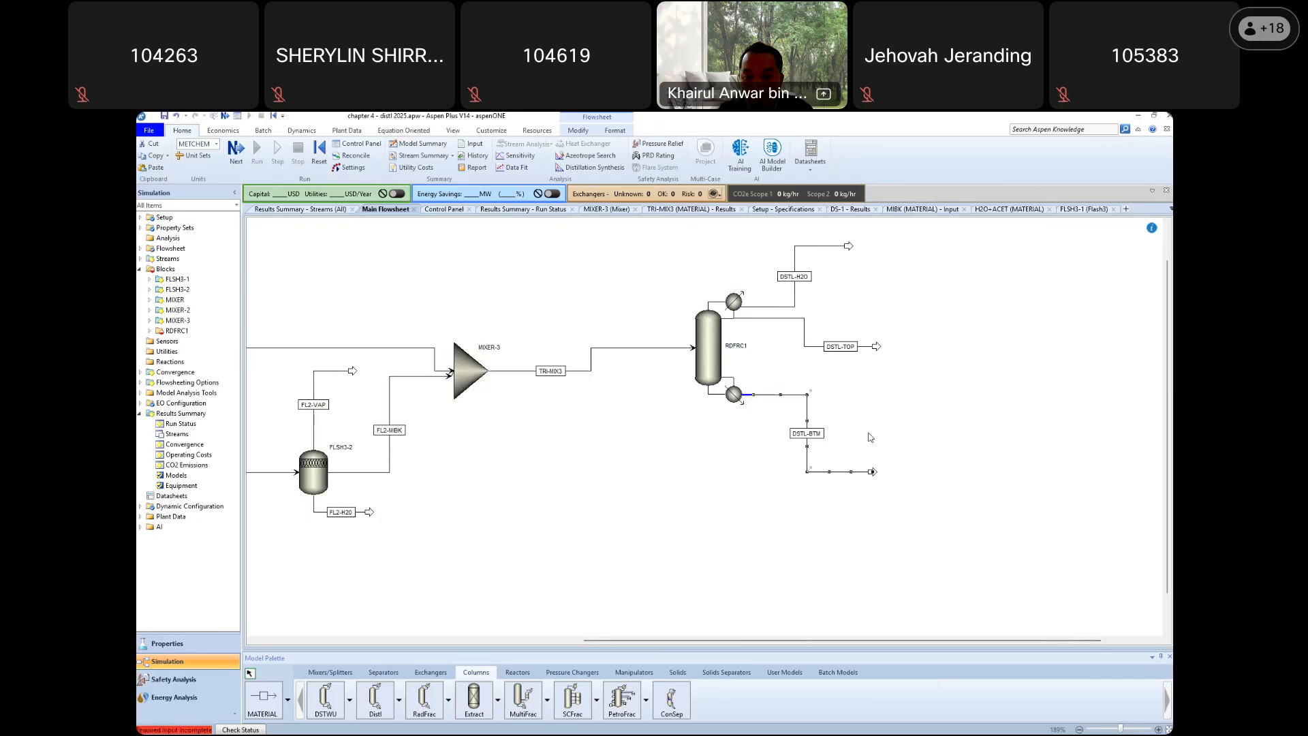
# Rename the DSTL-H2O stream as RDFR-H2O
pyautogui.click(794, 276)
pyautogui.click(796, 276)
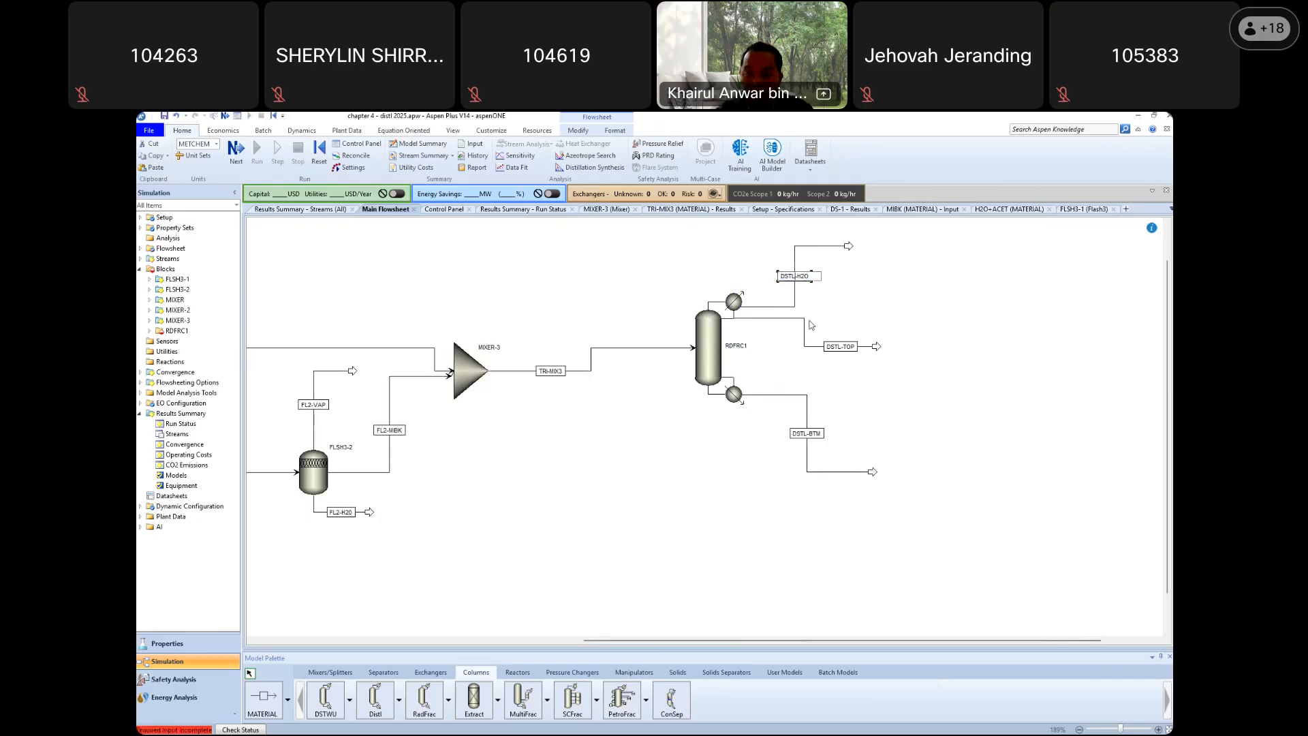
pyautogui.press('BackSpace')
pyautogui.press('BackSpace')
pyautogui.press('BackSpace')
pyautogui.press('BackSpace')
pyautogui.write('RDFR')
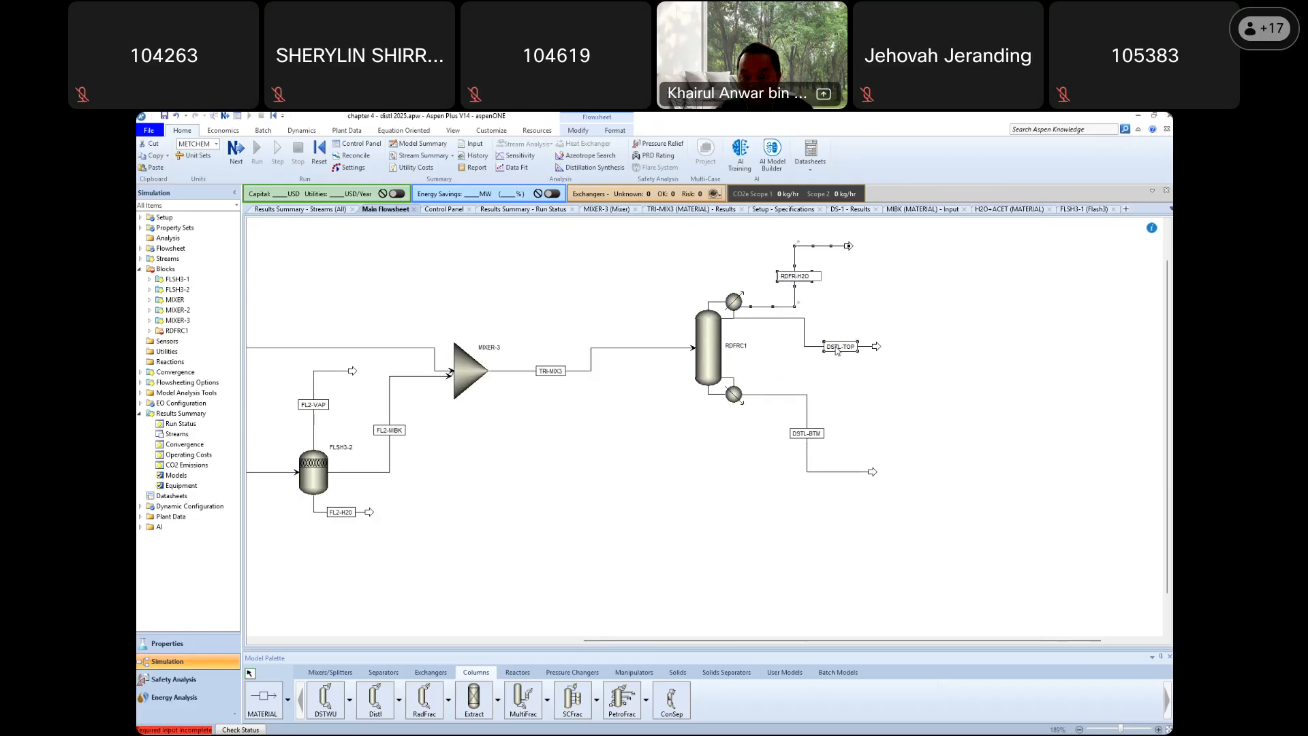
# Rename the DSTL-TOP stream as RDFR-TOP
pyautogui.doubleClick(837, 347)
pyautogui.click(838, 348)
pyautogui.press('BackSpace')
pyautogui.press('BackSpace')
pyautogui.press('BackSpace')
pyautogui.press('BackSpace')
pyautogui.press('BackSpace')
pyautogui.write('RDFR')
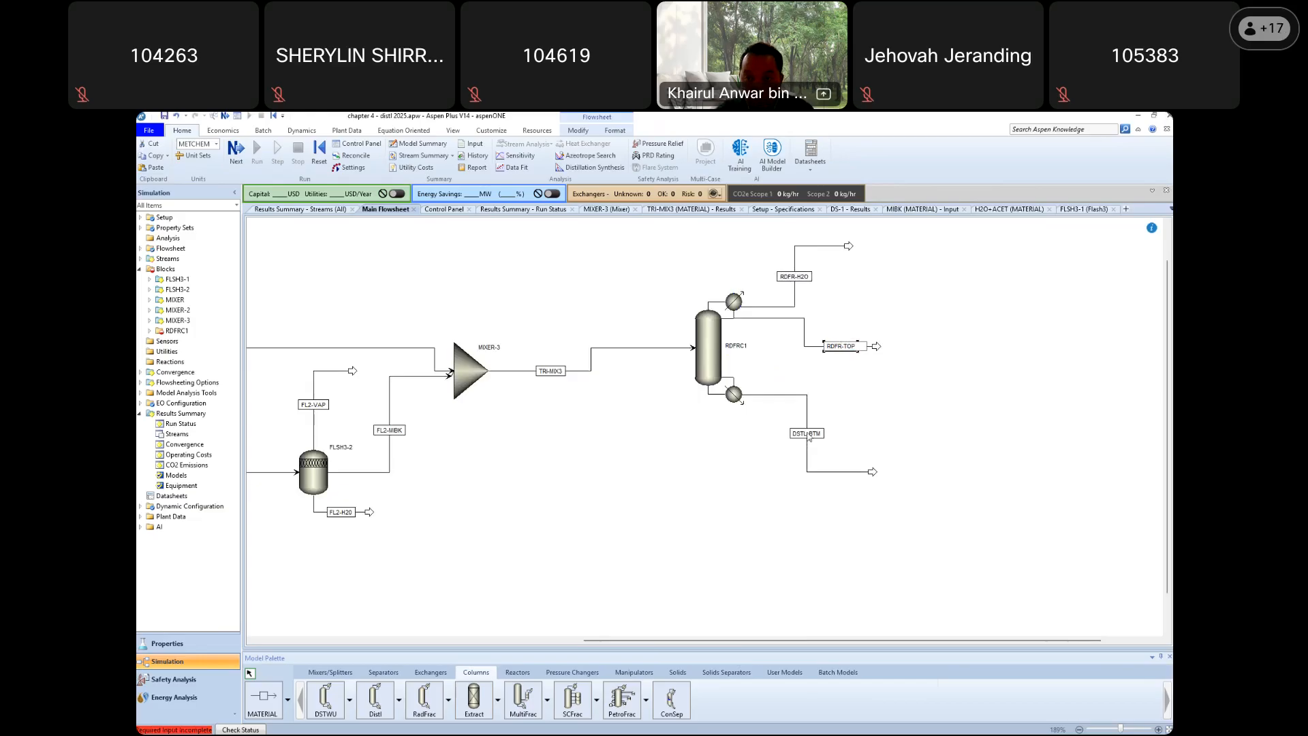
# Rename the DSTL-BTM stream as RDFR-BTM
pyautogui.doubleClick(808, 436)
pyautogui.click(809, 436)
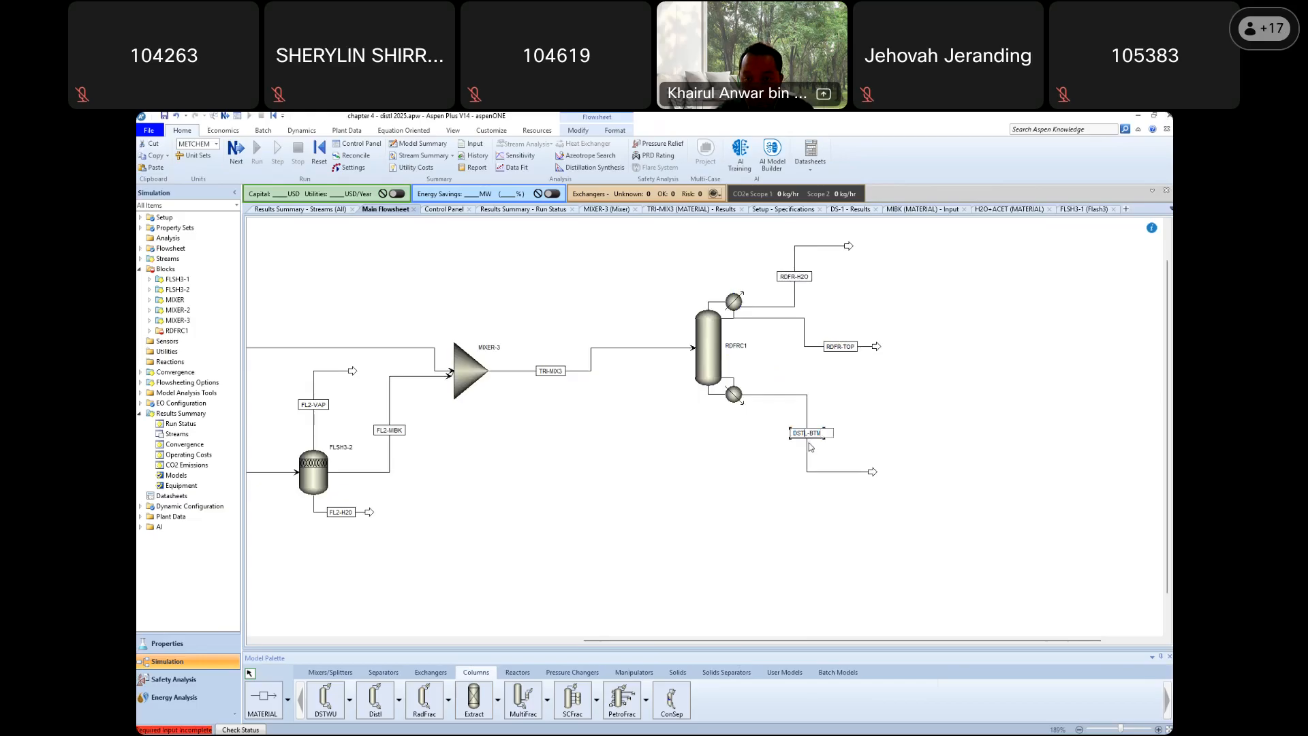
pyautogui.press('BackSpace')
pyautogui.press('BackSpace')
pyautogui.press('BackSpace')
pyautogui.press('BackSpace')
pyautogui.write('RDFR')
pyautogui.click(973, 403)
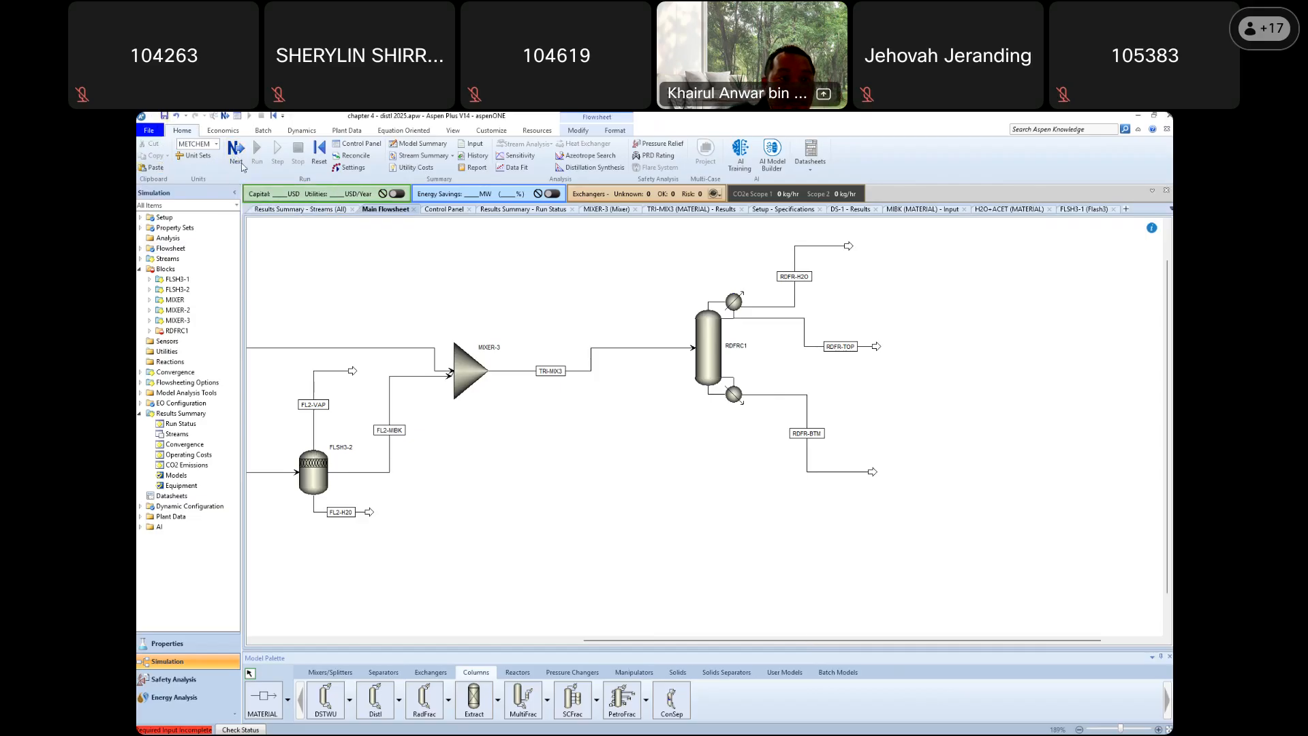
# Save a copy of the simulation in the ASPEN file folder as "chapter 4 - rdfrac 2025" in Aspen Plus Documents format
pyautogui.click(149, 131)
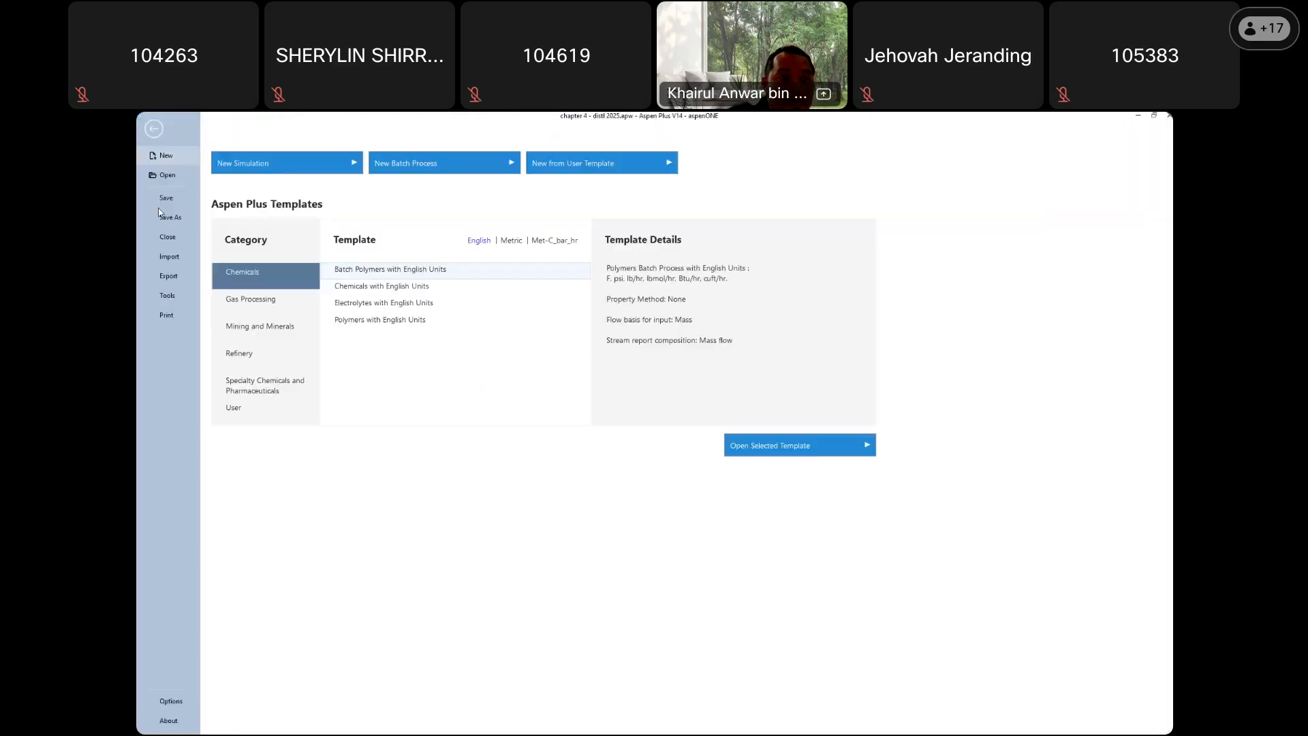
pyautogui.click(182, 217)
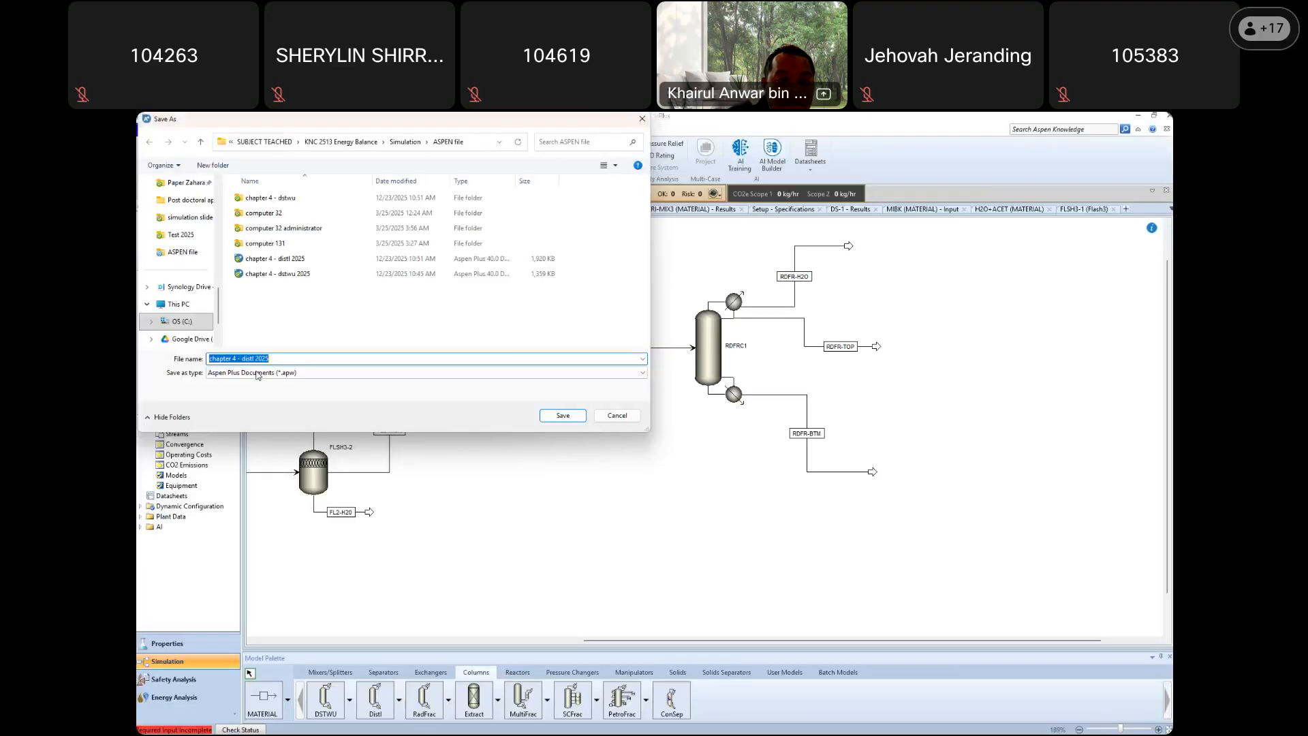
pyautogui.click(255, 358)
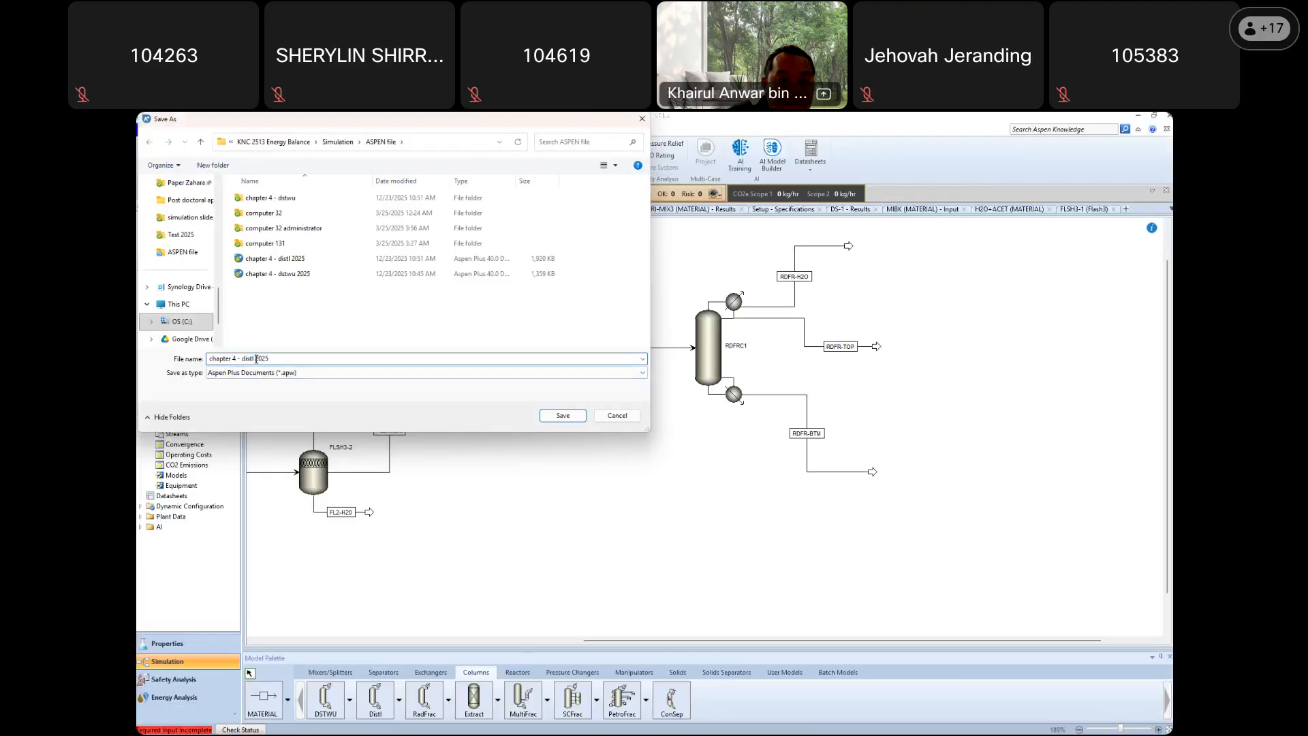
pyautogui.press('BackSpace')
pyautogui.press('BackSpace')
pyautogui.press('BackSpace')
pyautogui.press('BackSpace')
pyautogui.press('BackSpace')
pyautogui.write('rdfr')
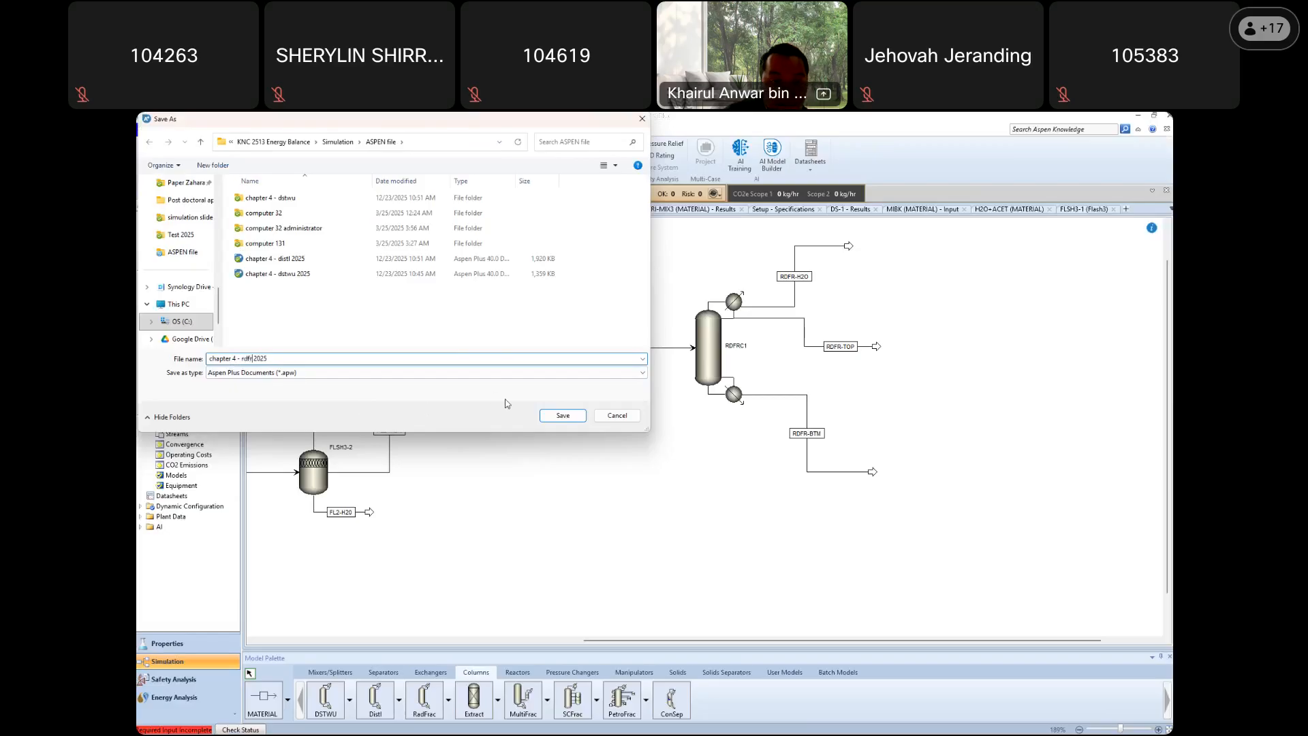
pyautogui.write('ac')
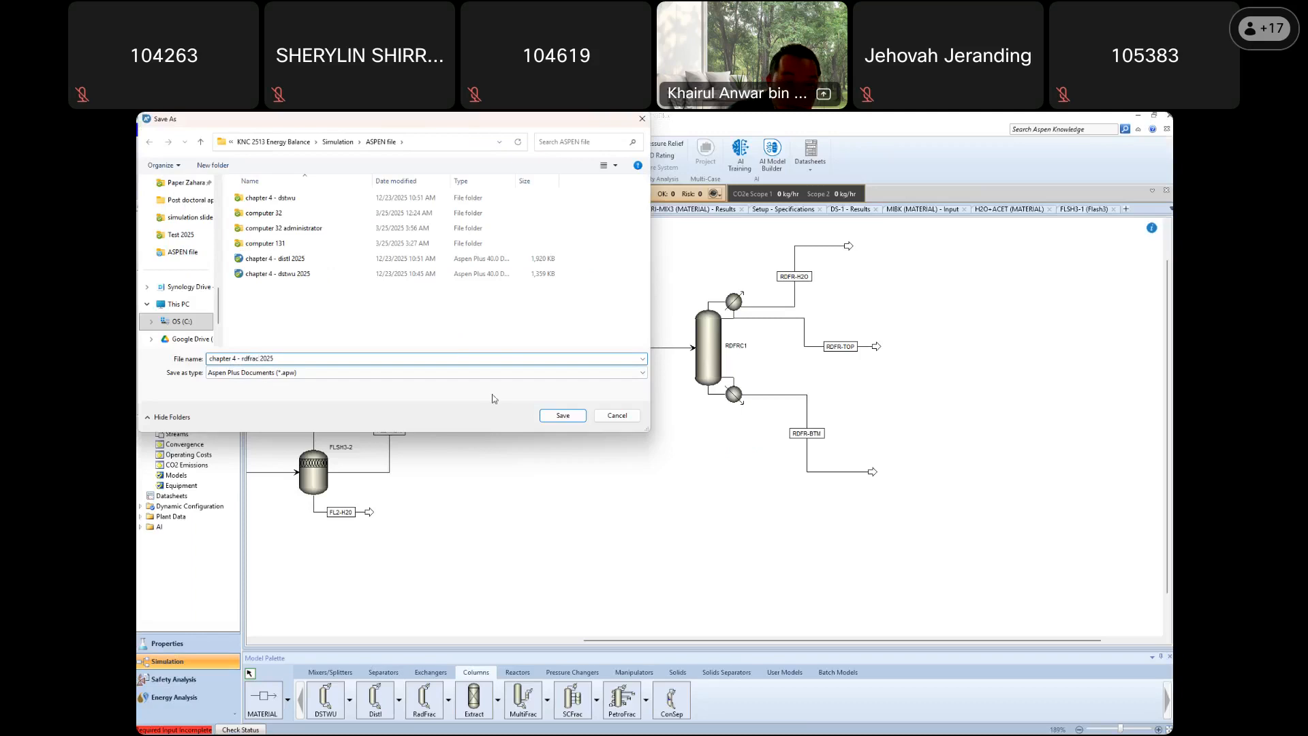
pyautogui.click(562, 416)
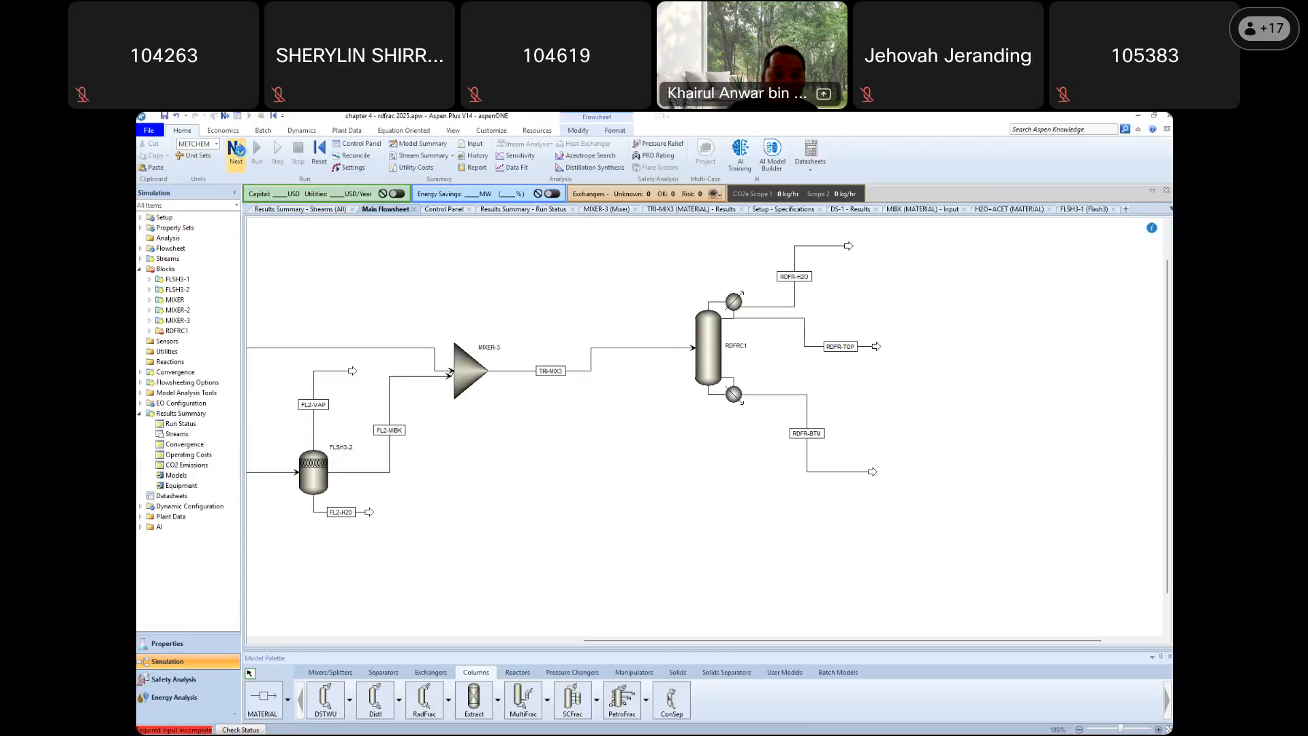
# Go to the required RDFRC1 setup specifications and set the number of stages to 10
pyautogui.click(236, 151)
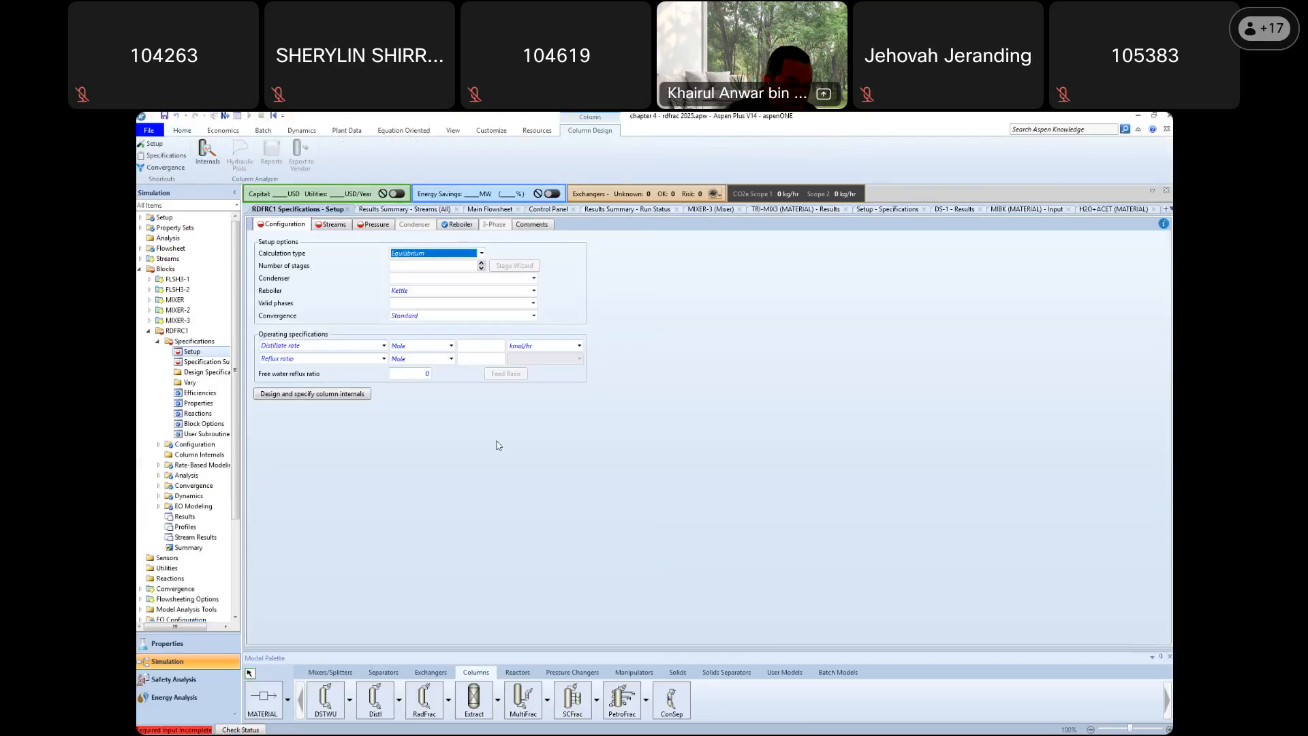
pyautogui.click(482, 265)
pyautogui.write('7')
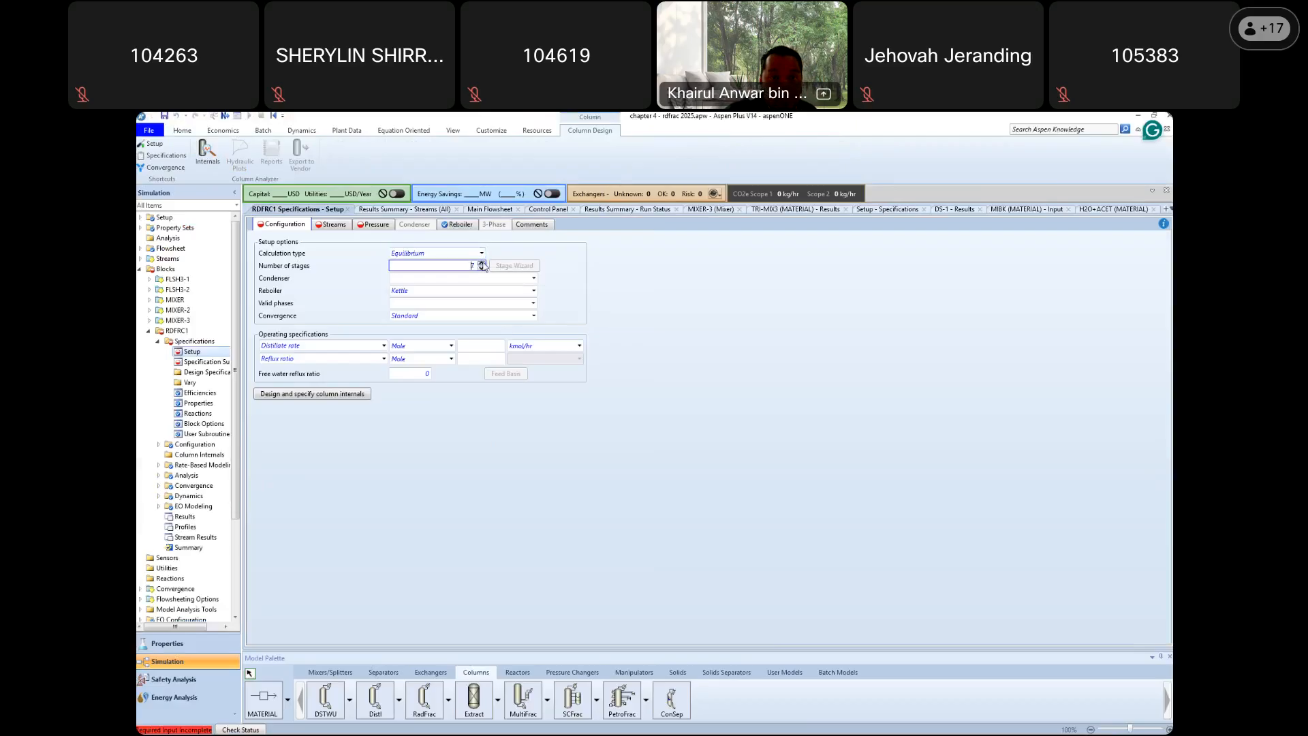
pyautogui.click(482, 263)
pyautogui.click(621, 283)
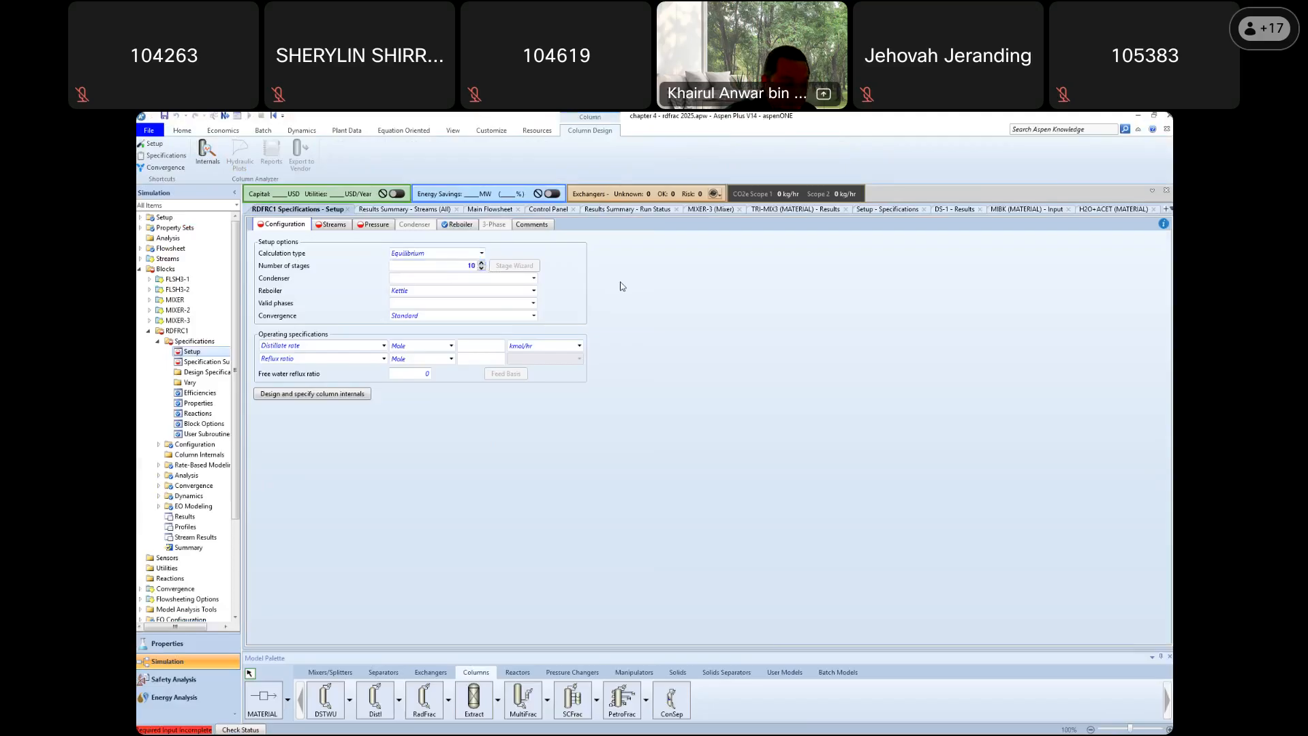
# Set the RDFRC1 condenser to Total and the valid phases to Vapor-Liquid, overriding the consistency check
pyautogui.click(420, 281)
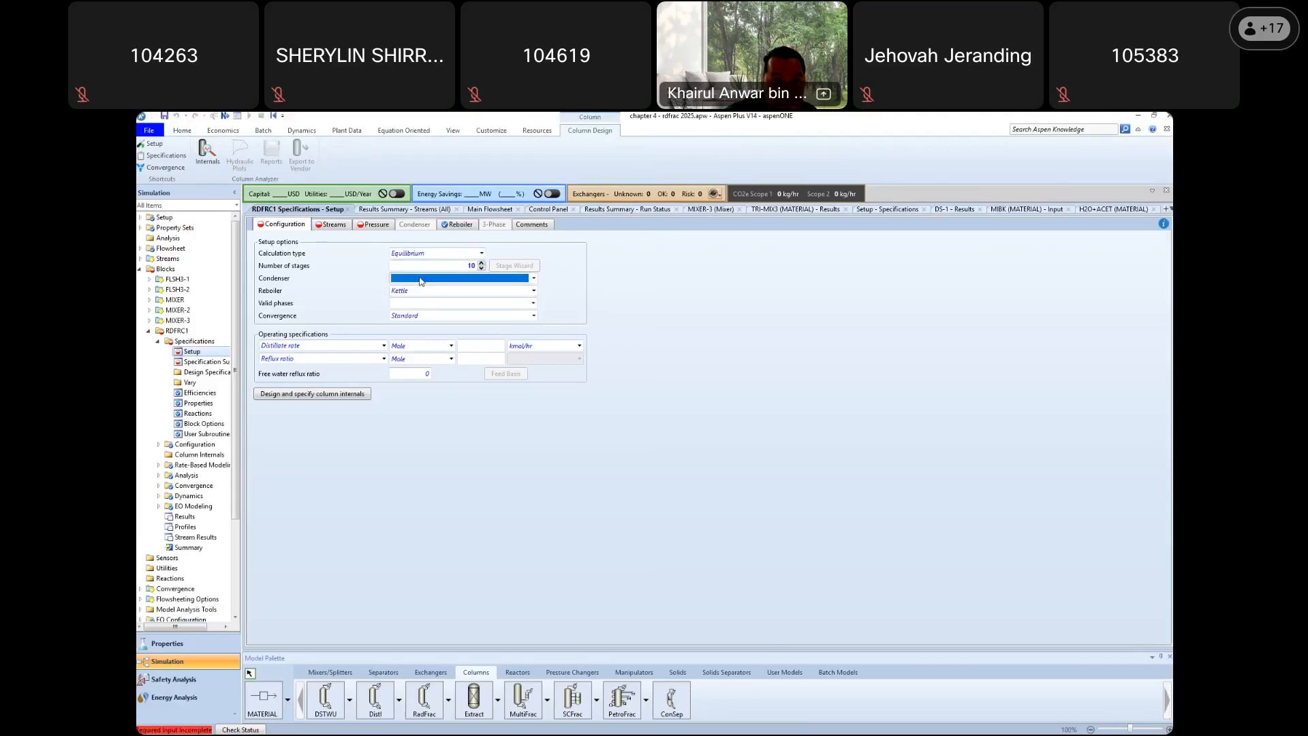
pyautogui.click(534, 279)
pyautogui.click(480, 288)
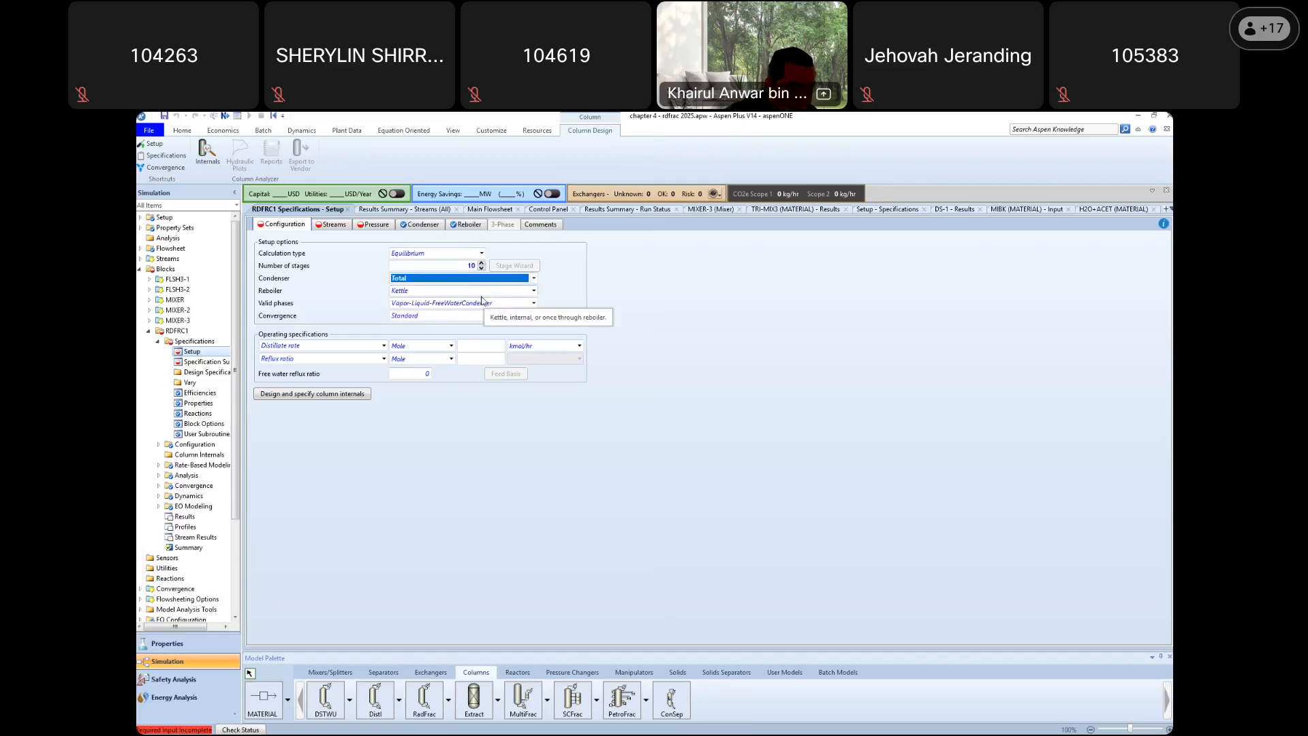
pyautogui.click(534, 304)
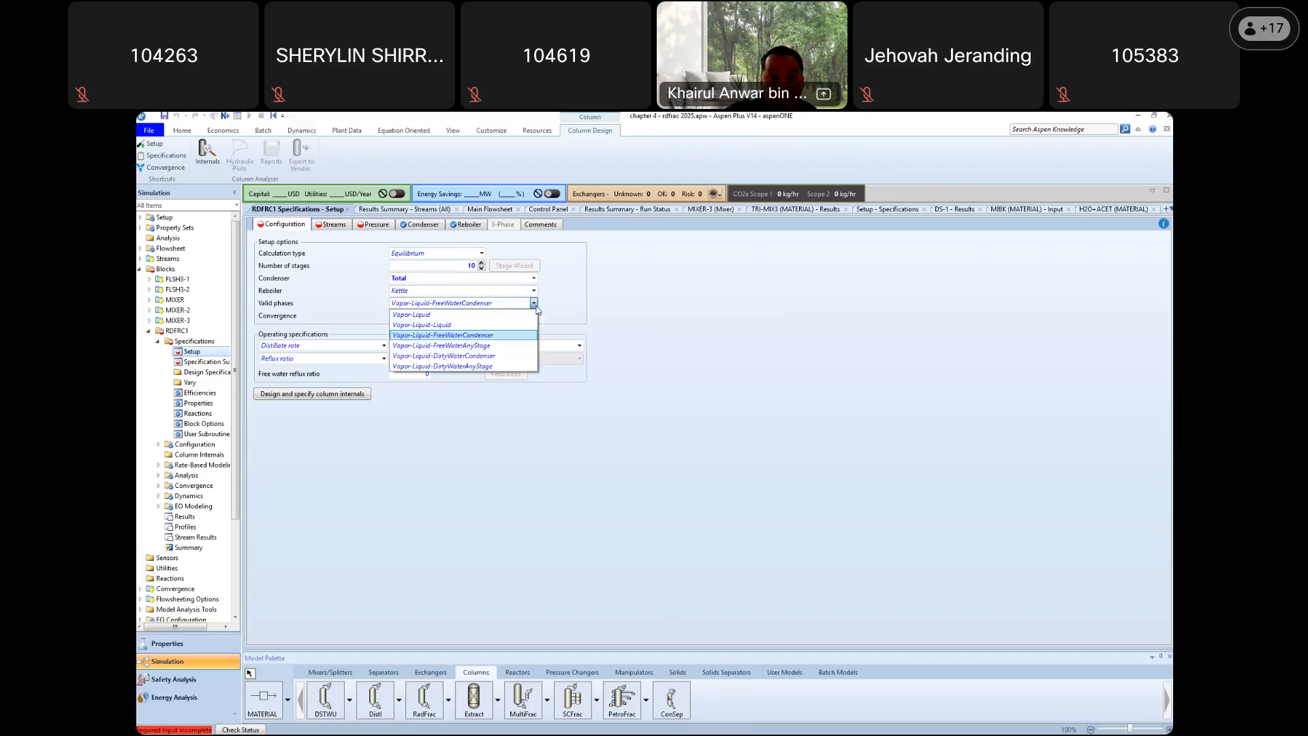
pyautogui.click(511, 316)
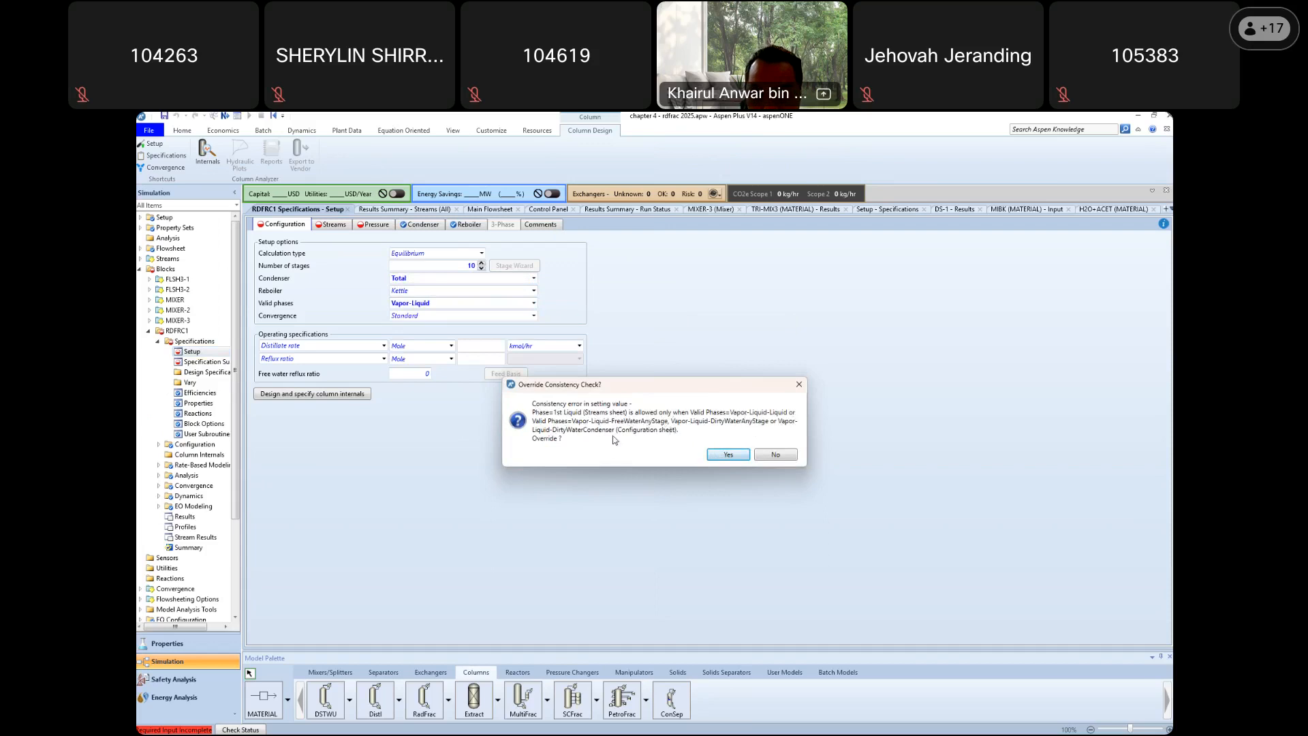
pyautogui.click(734, 457)
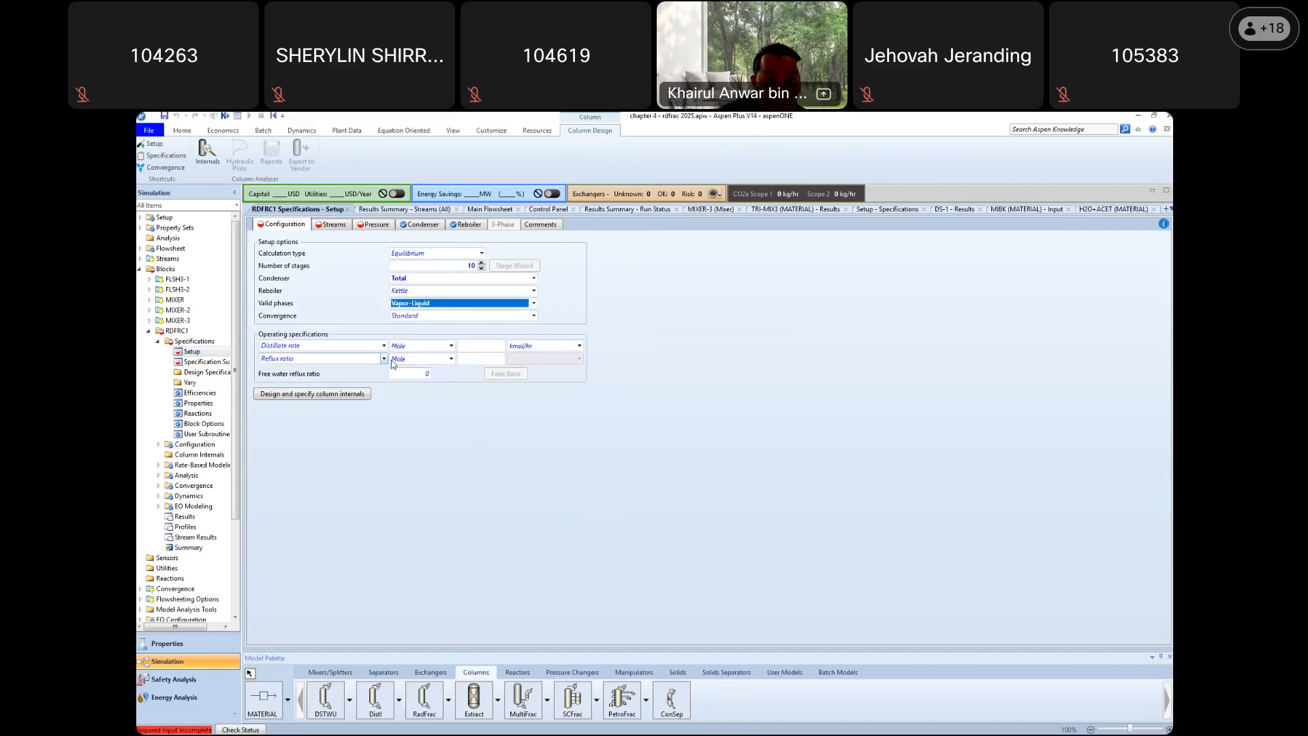
# Specify a mole reflux ratio of 0.9995 and a mole distillate to feed ratio of 1.4 for RDFRC1
pyautogui.click(496, 359)
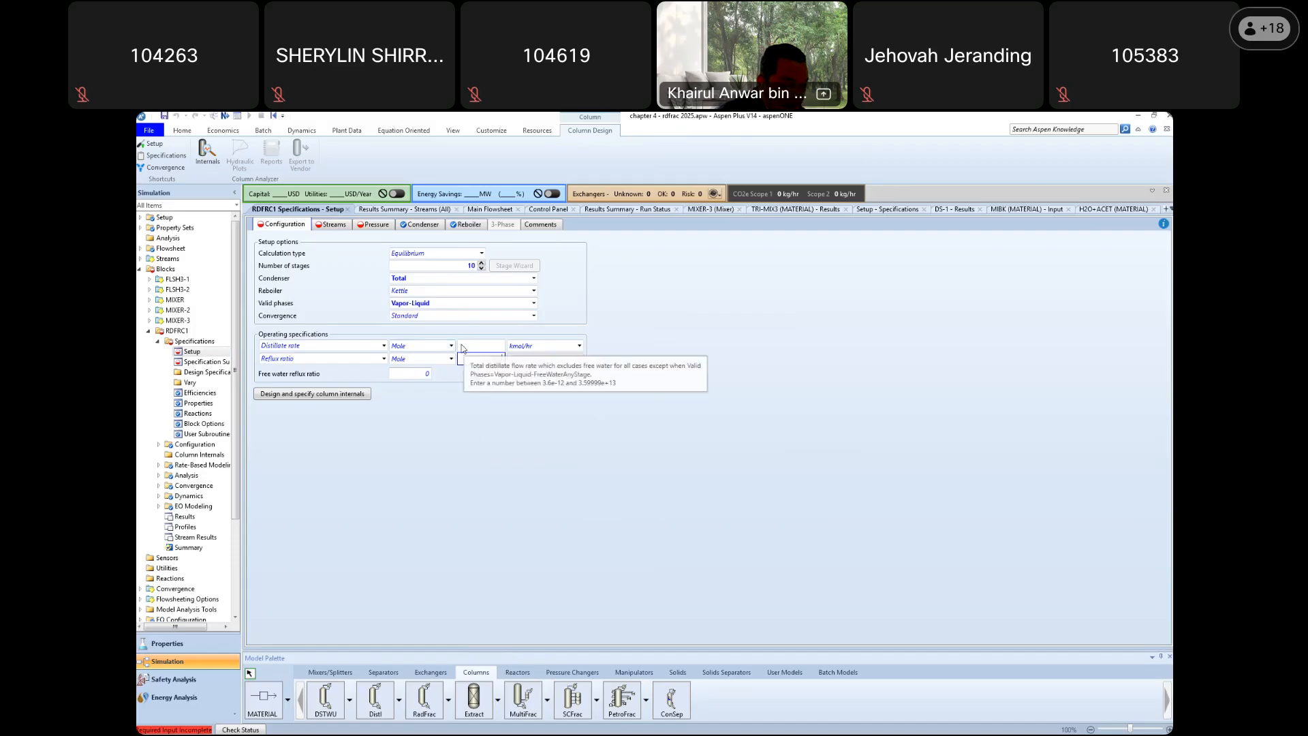
pyautogui.click(383, 345)
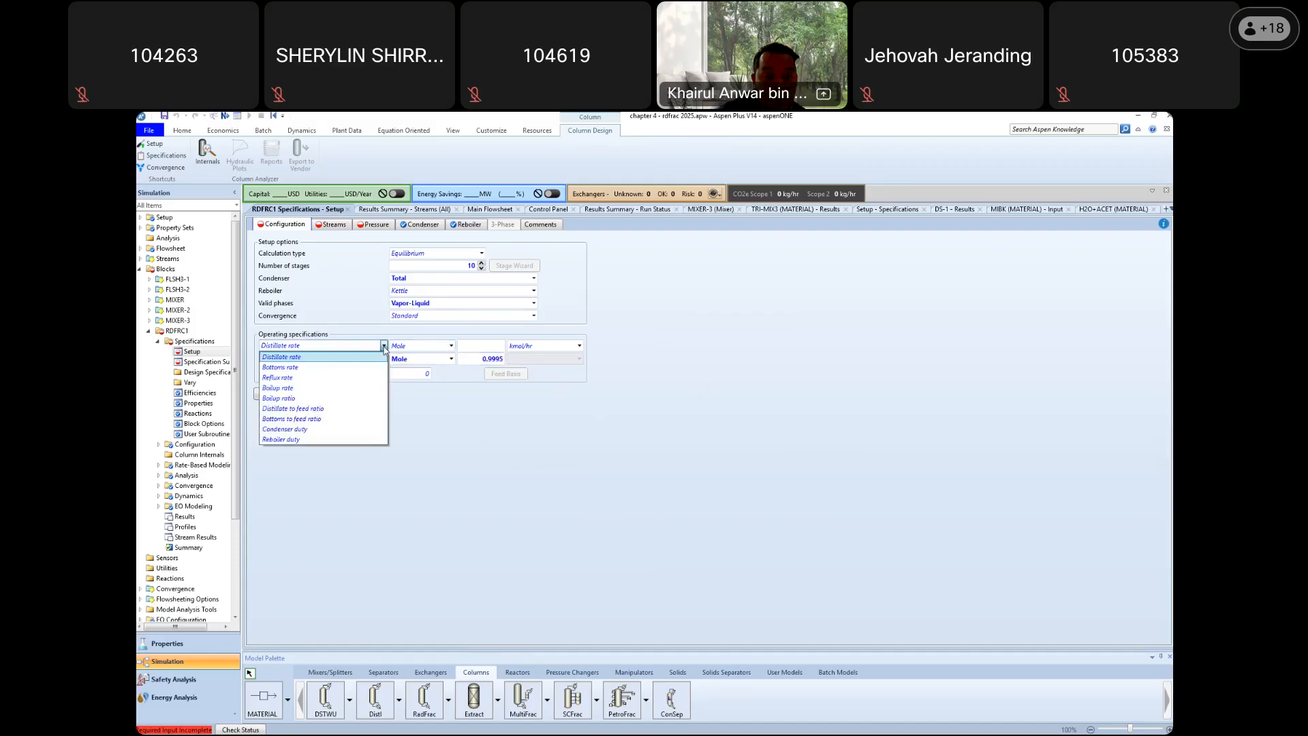
pyautogui.click(347, 409)
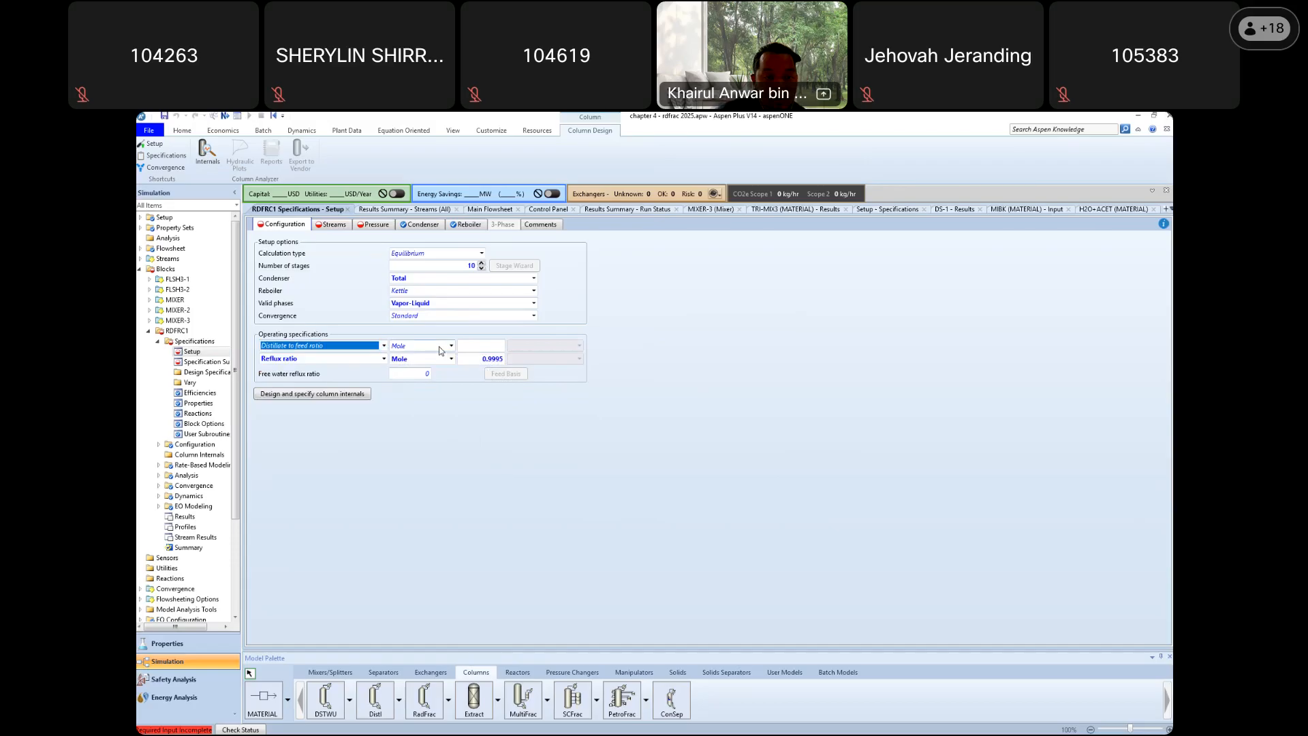
pyautogui.click(496, 346)
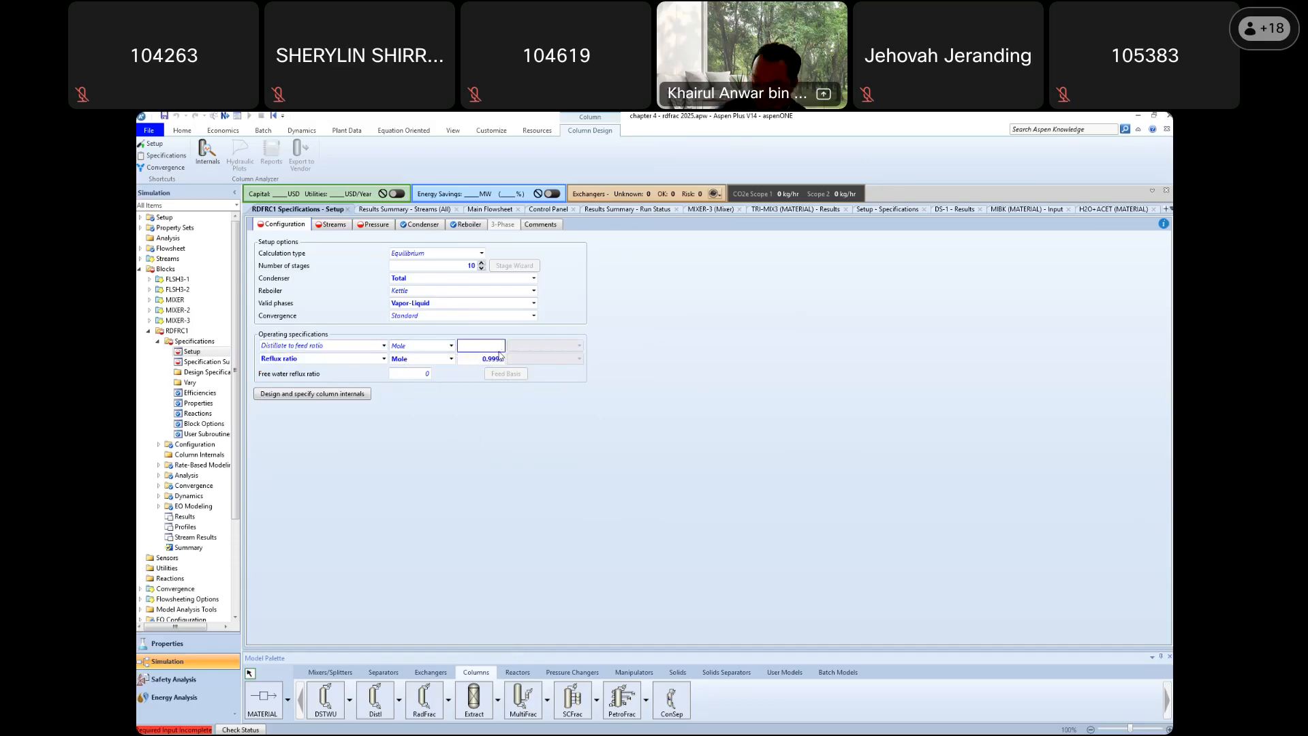
pyautogui.write('1.4')
pyautogui.press('Return')
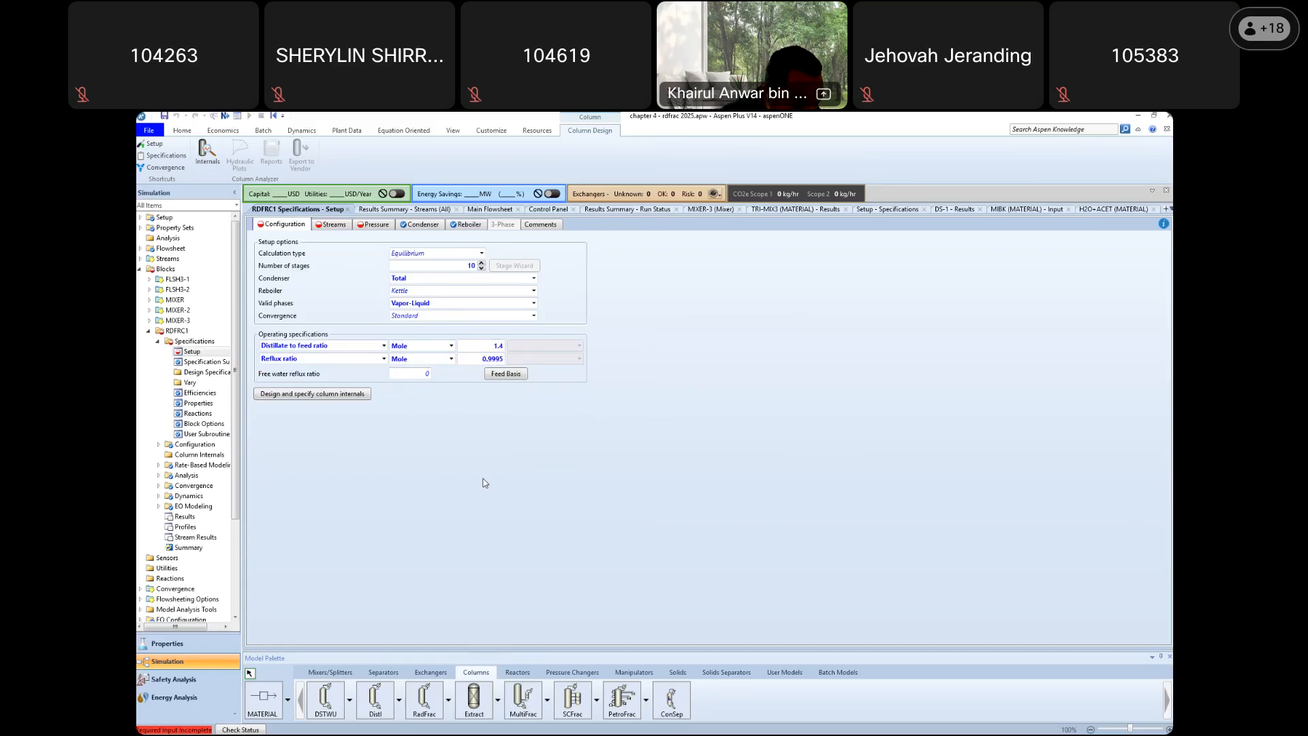
# Define the feed basis of the distillate ratio with feed TRI-MIX3 and component ACETONE
pyautogui.click(502, 374)
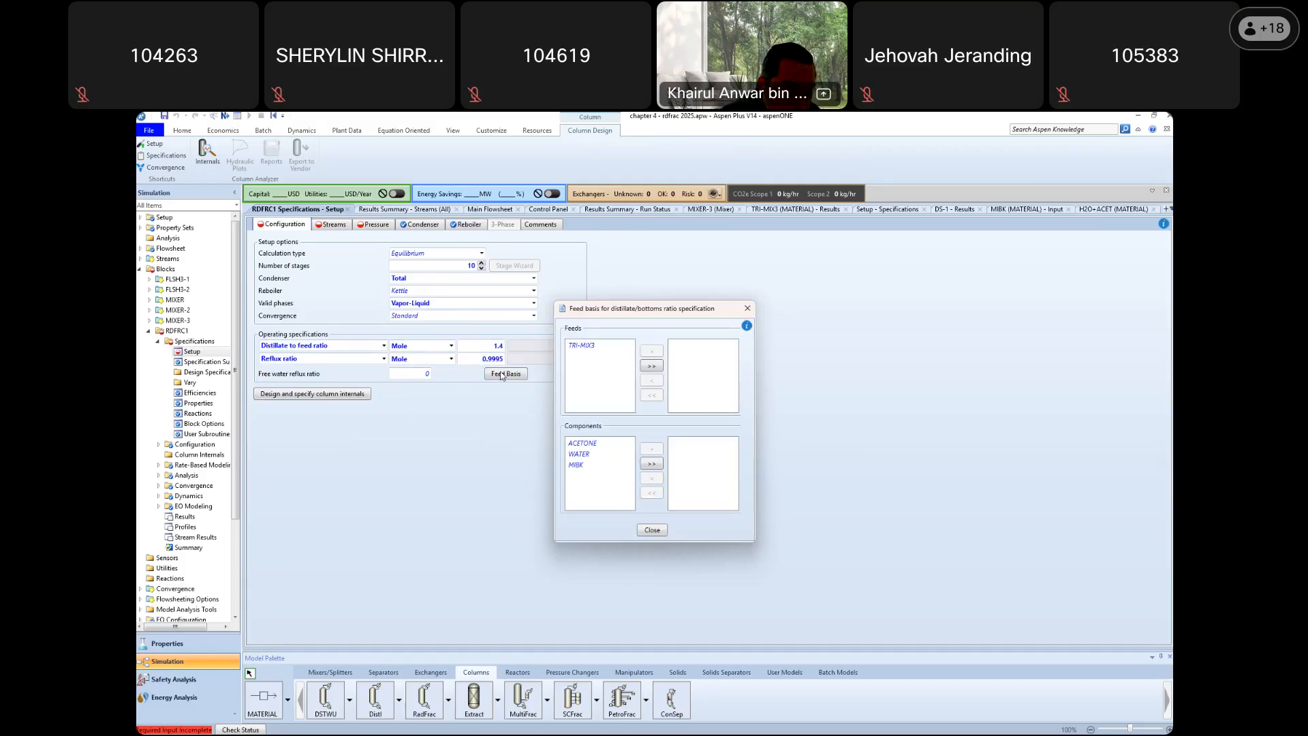
pyautogui.click(590, 347)
pyautogui.click(655, 352)
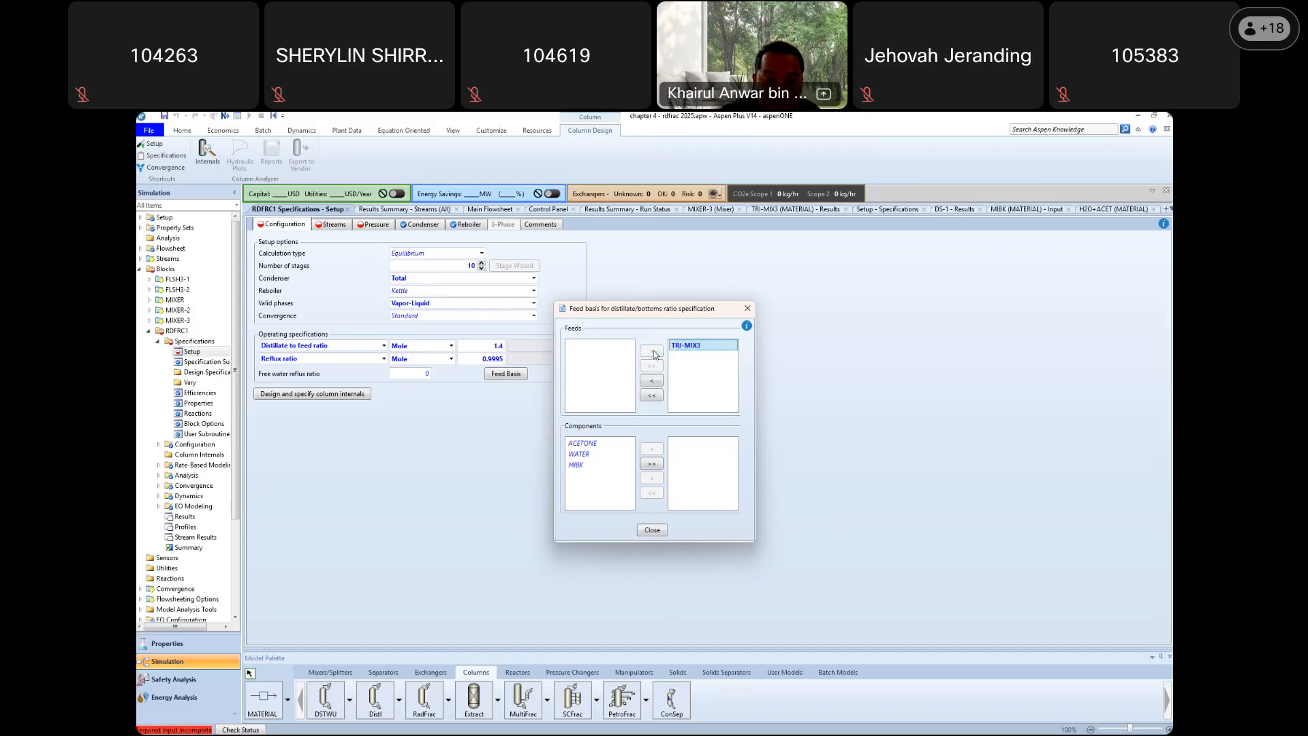
pyautogui.click(591, 445)
pyautogui.click(652, 448)
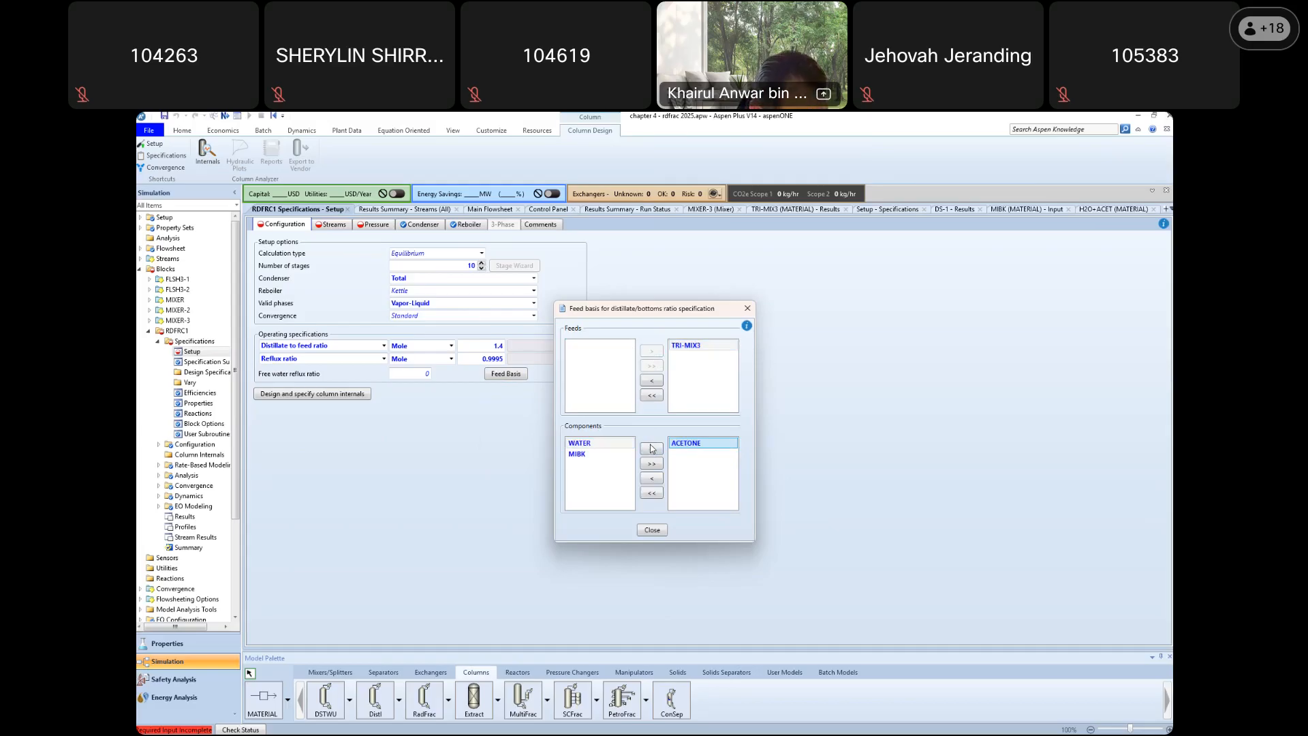
pyautogui.click(653, 530)
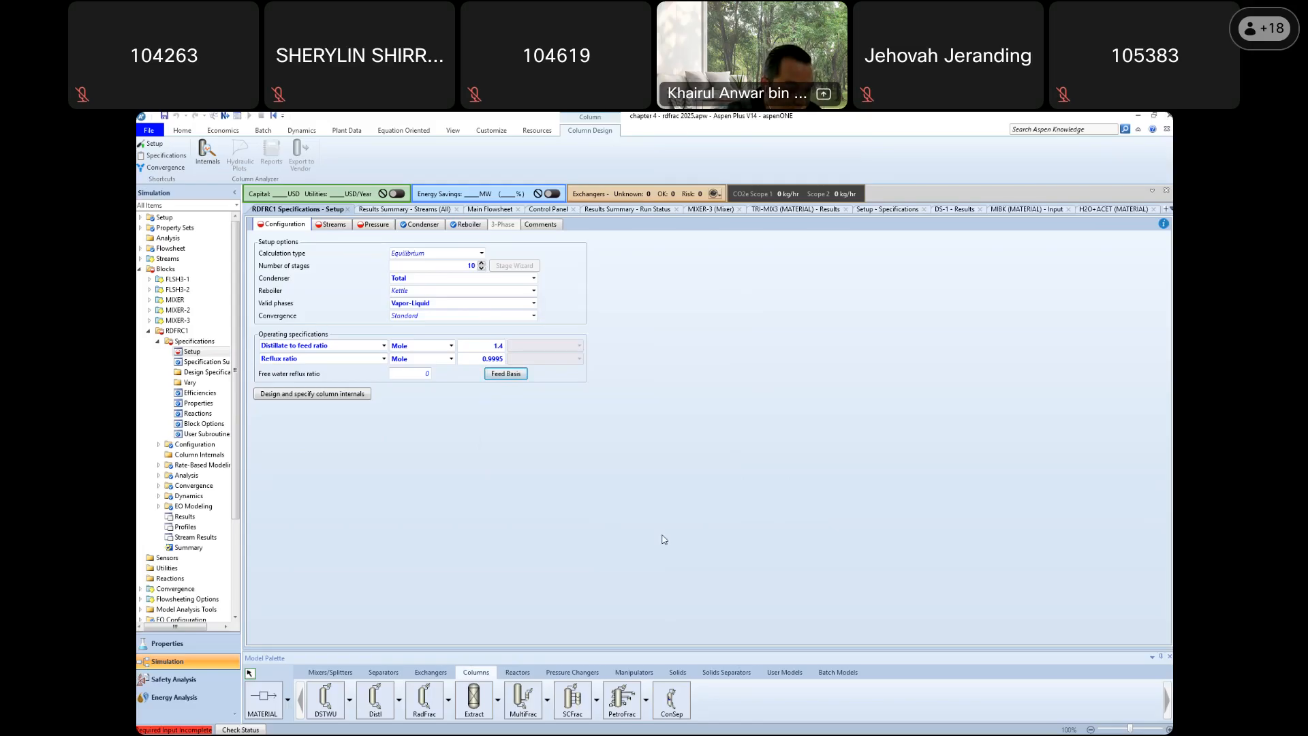
# Change the RDFRC1 reflux ratio to a Mass basis with a value of 1.4
pyautogui.click(334, 228)
pyautogui.click(280, 227)
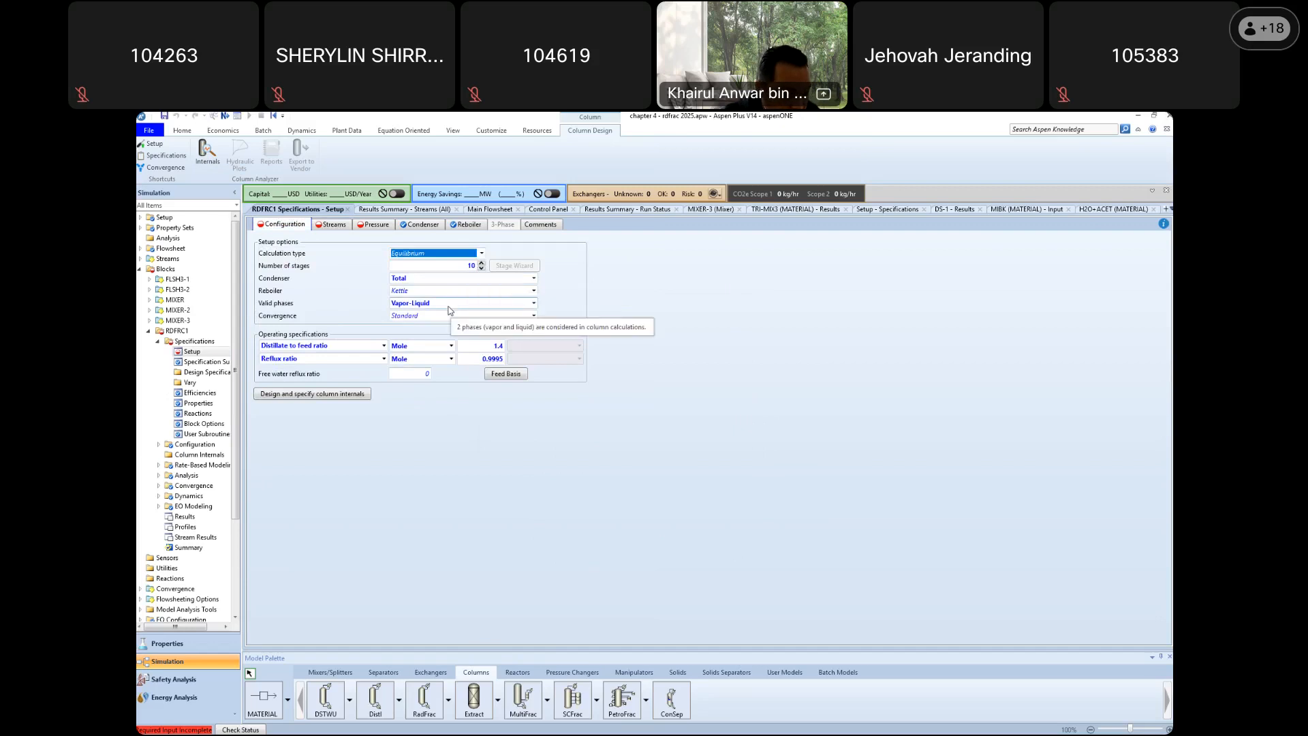
pyautogui.click(452, 358)
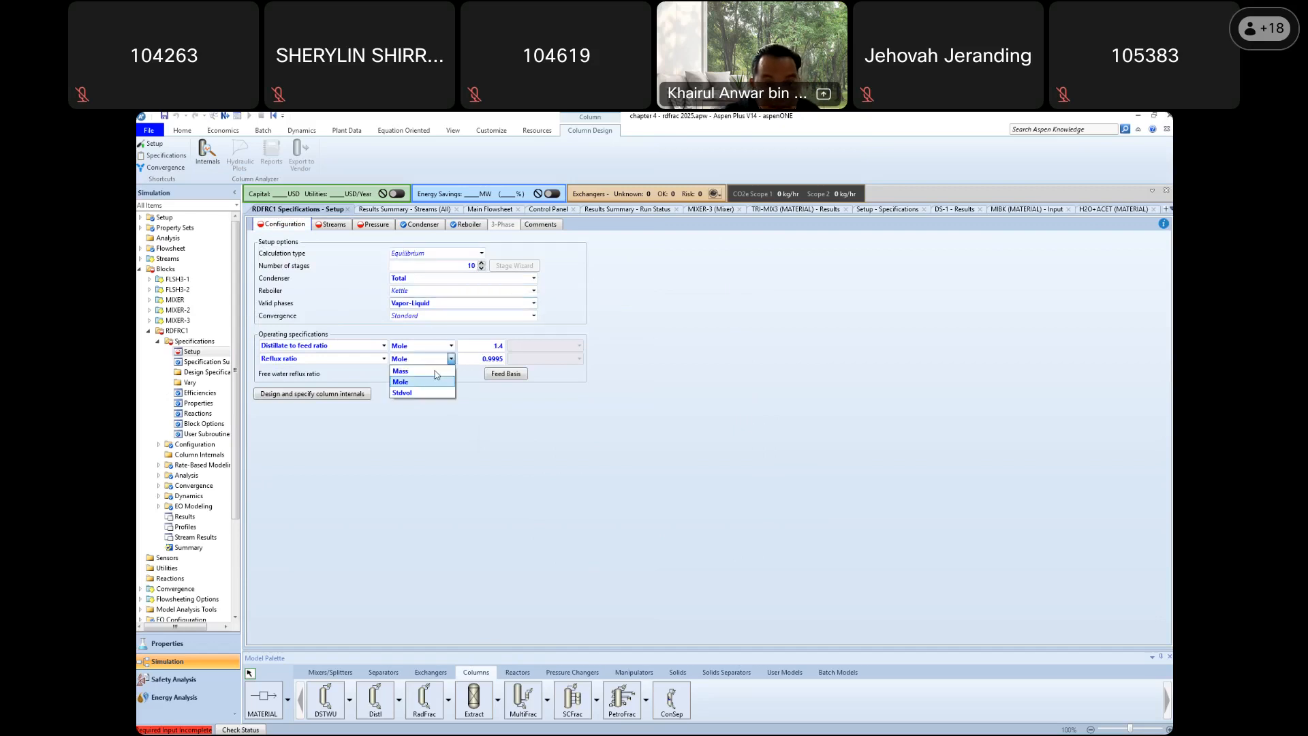
pyautogui.click(436, 372)
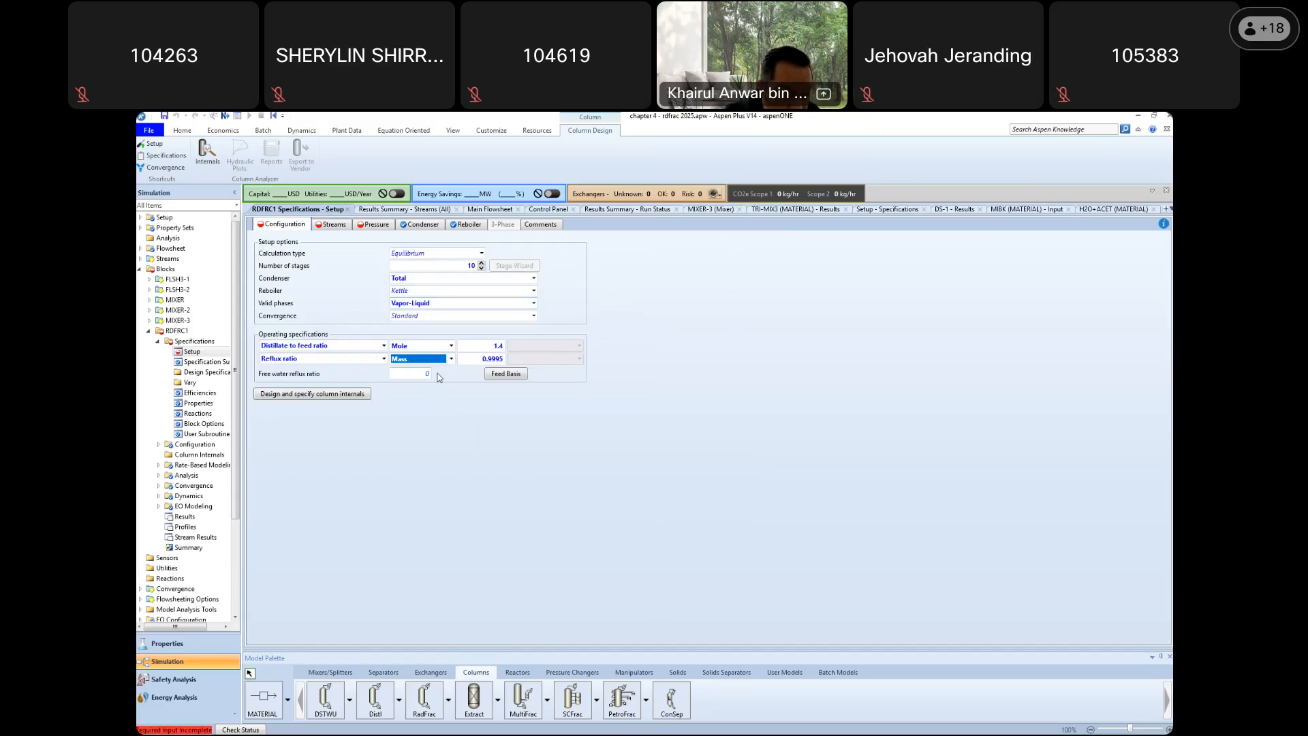
pyautogui.click(479, 361)
pyautogui.write('1.4')
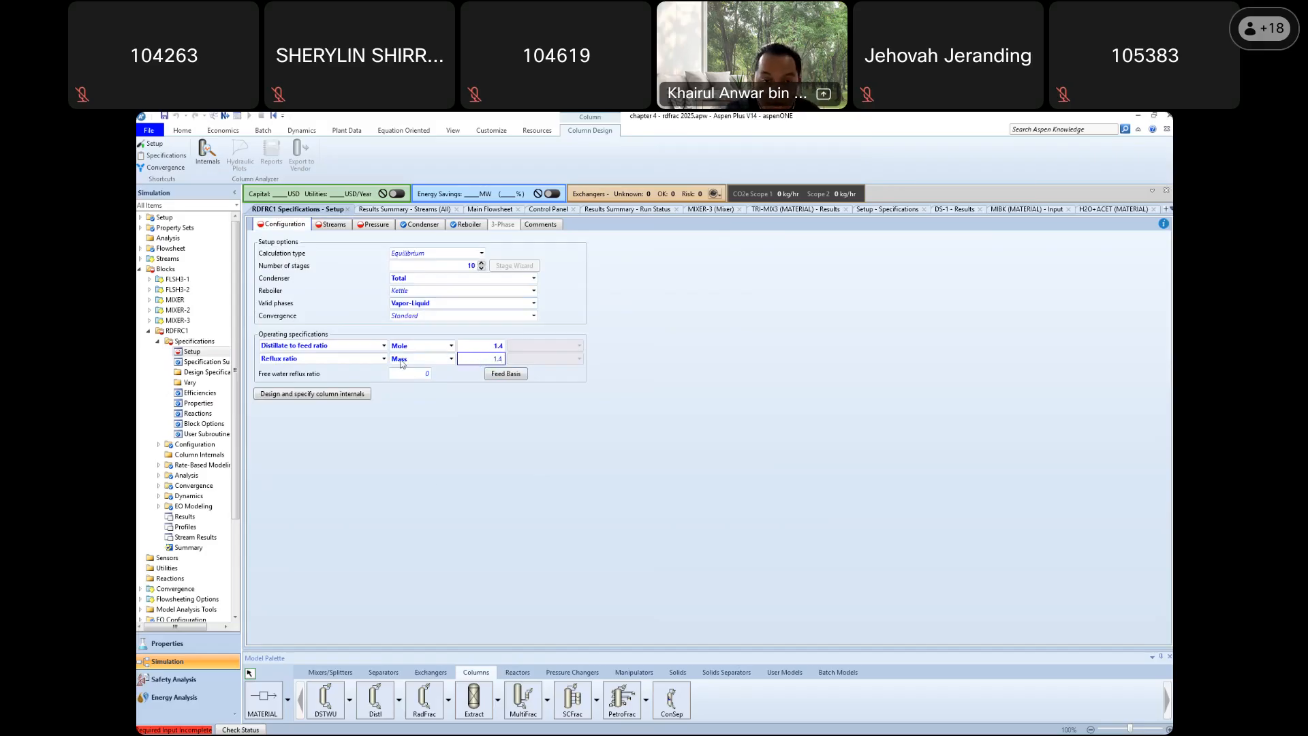
pyautogui.click(436, 475)
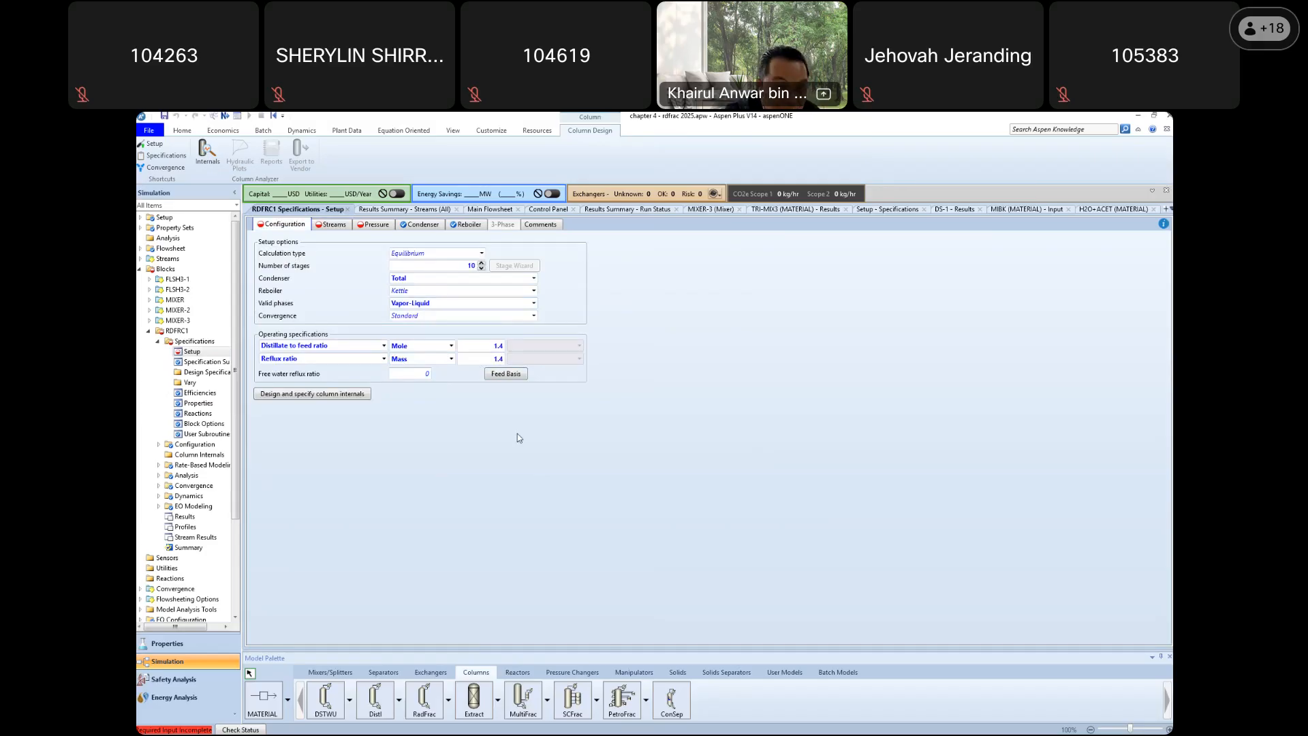
# Set the distillate to feed ratio to 0.9995 and review the feed basis selections
pyautogui.click(492, 346)
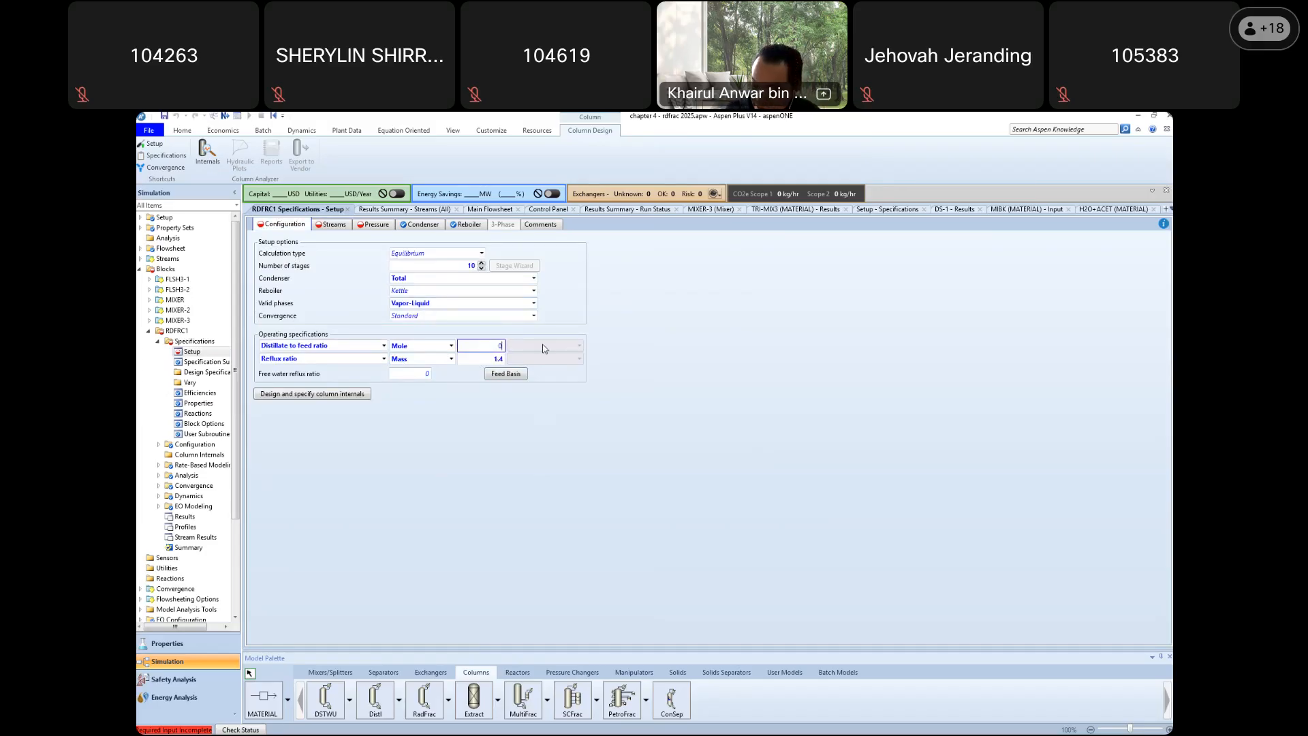
pyautogui.write('0.999')
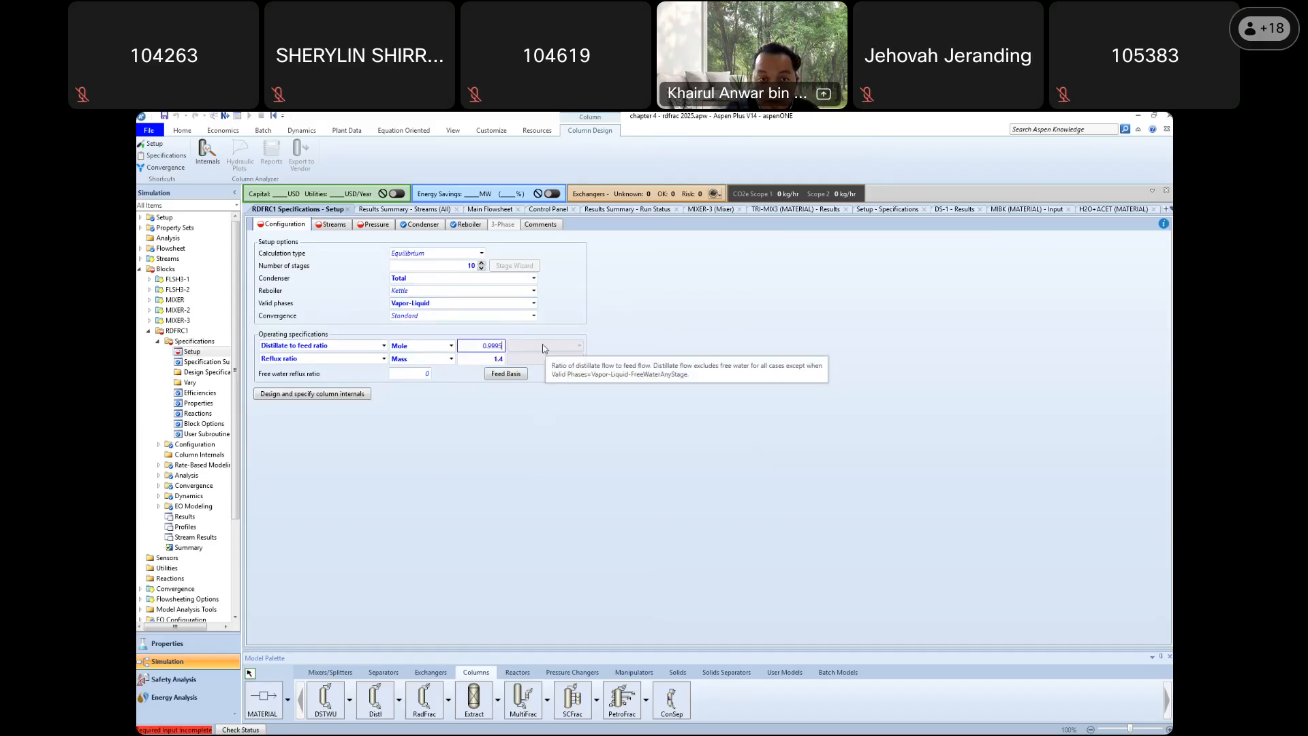
pyautogui.write('5')
pyautogui.click(386, 421)
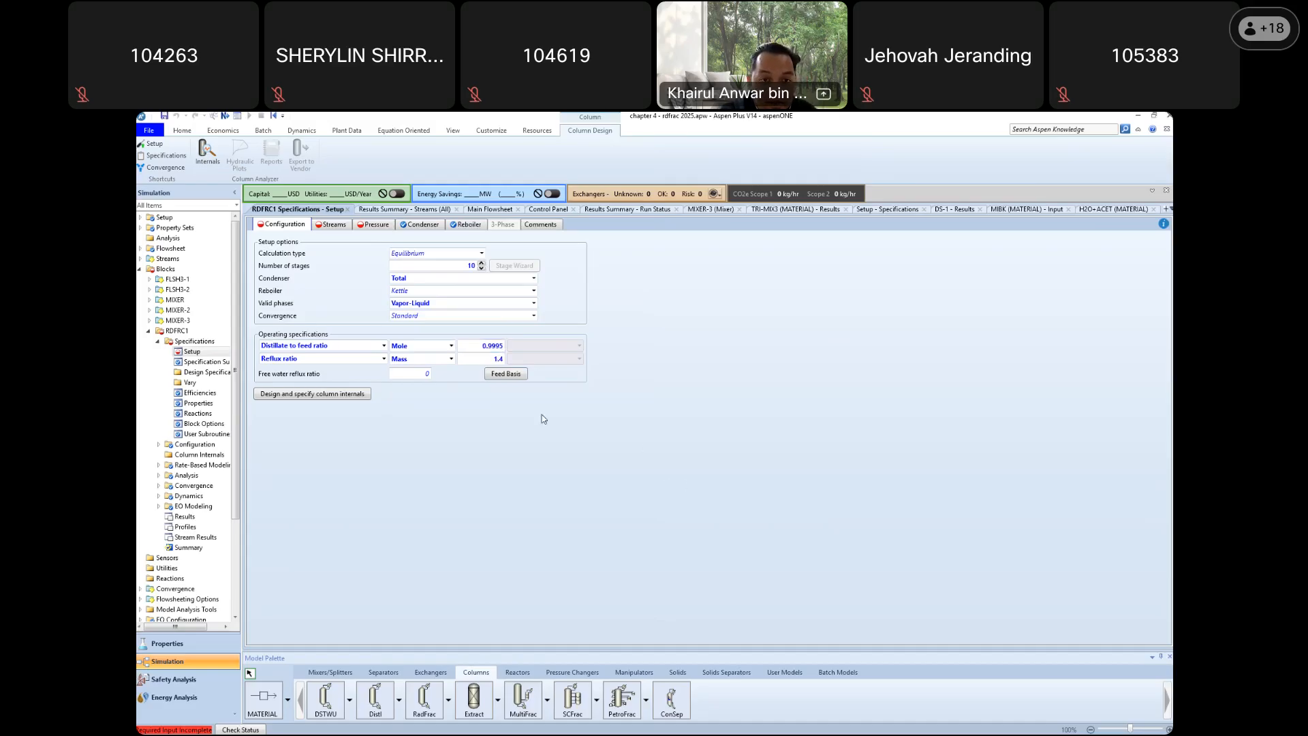
pyautogui.click(506, 374)
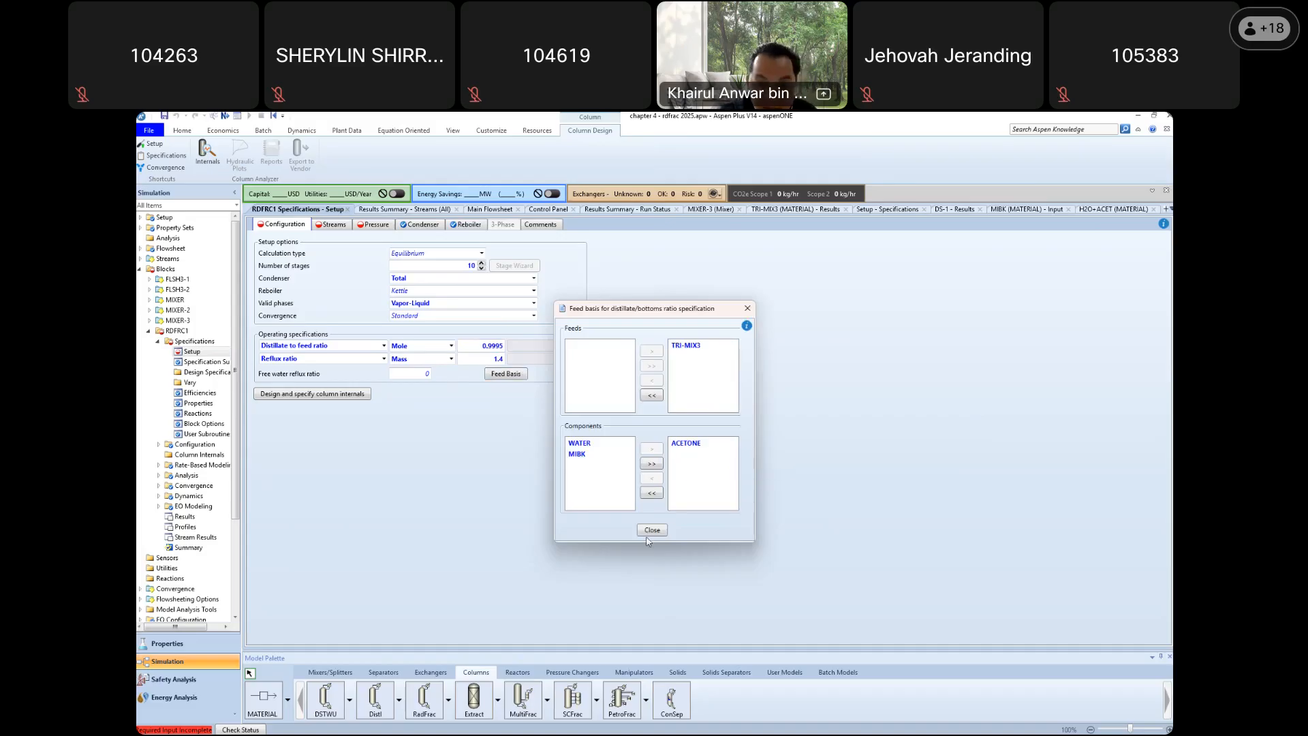
pyautogui.click(652, 529)
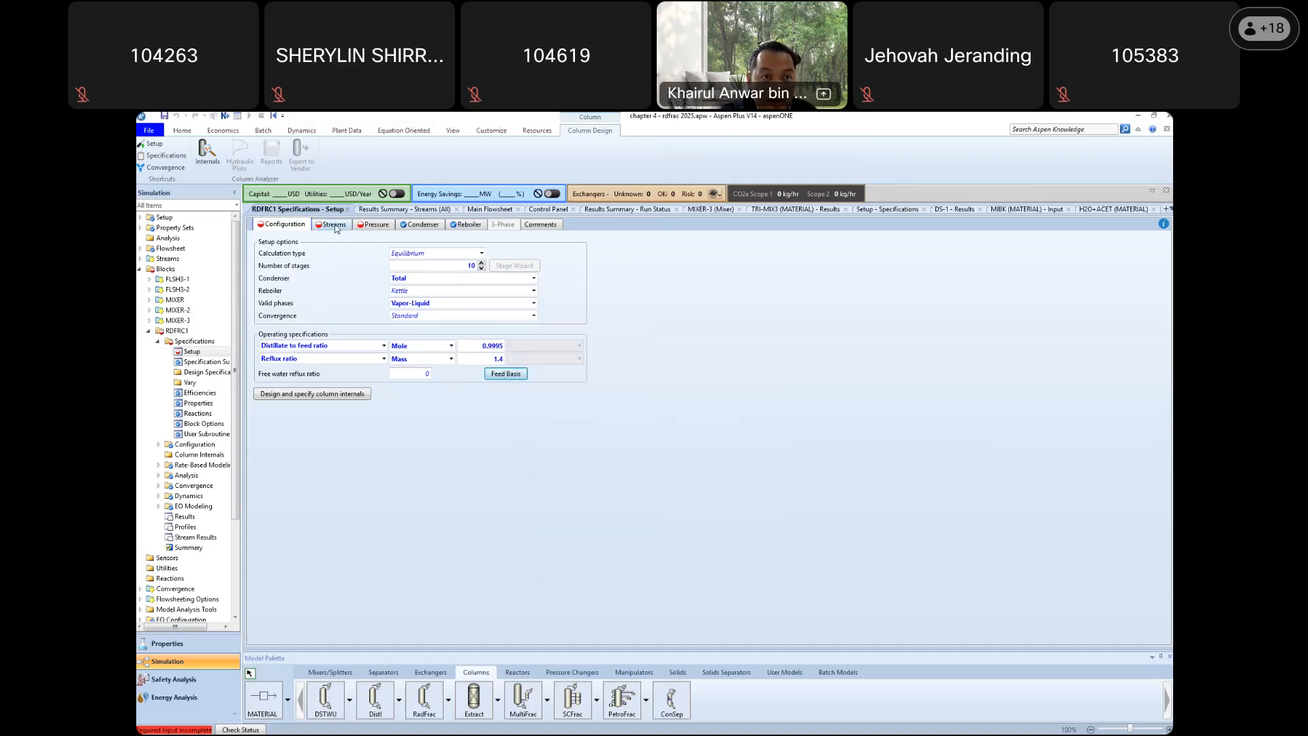
# Set the feed stage of TRI-MIX3 to 5 in the RDFRC1 stream specifications and check the product stream stages
pyautogui.click(335, 227)
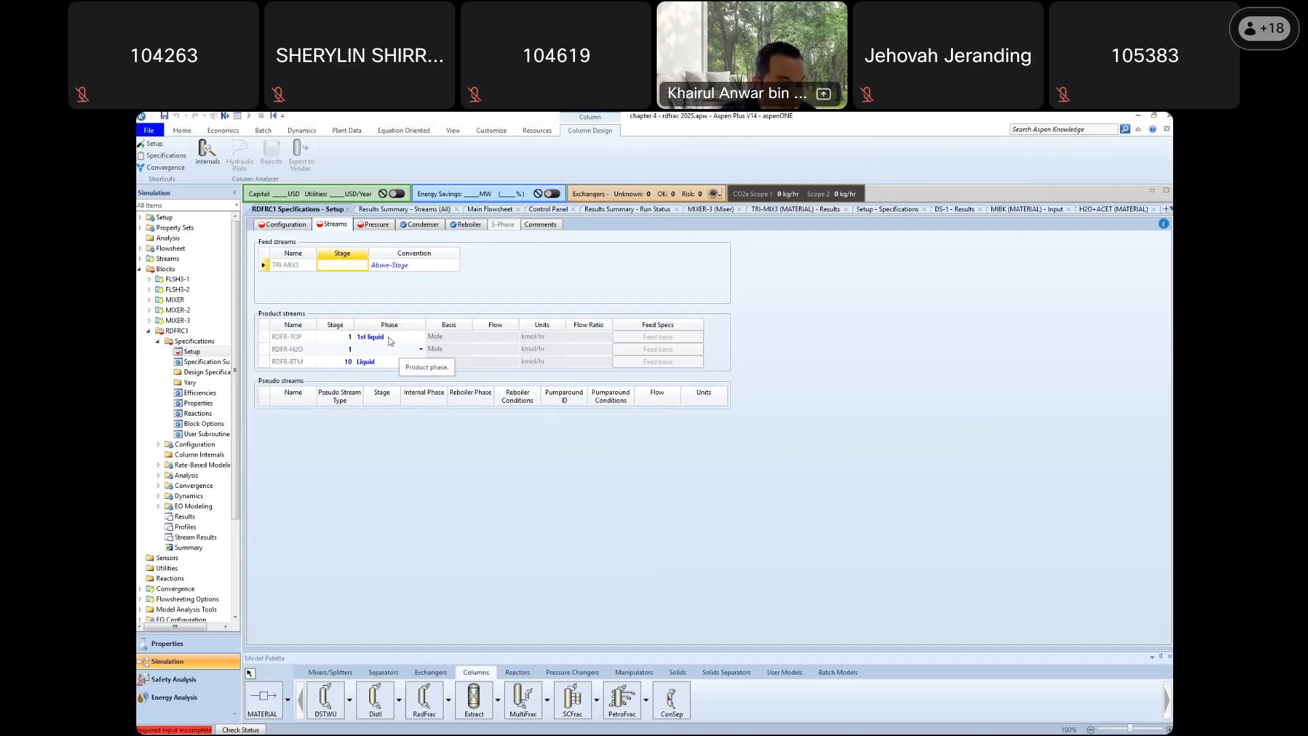
pyautogui.write('5')
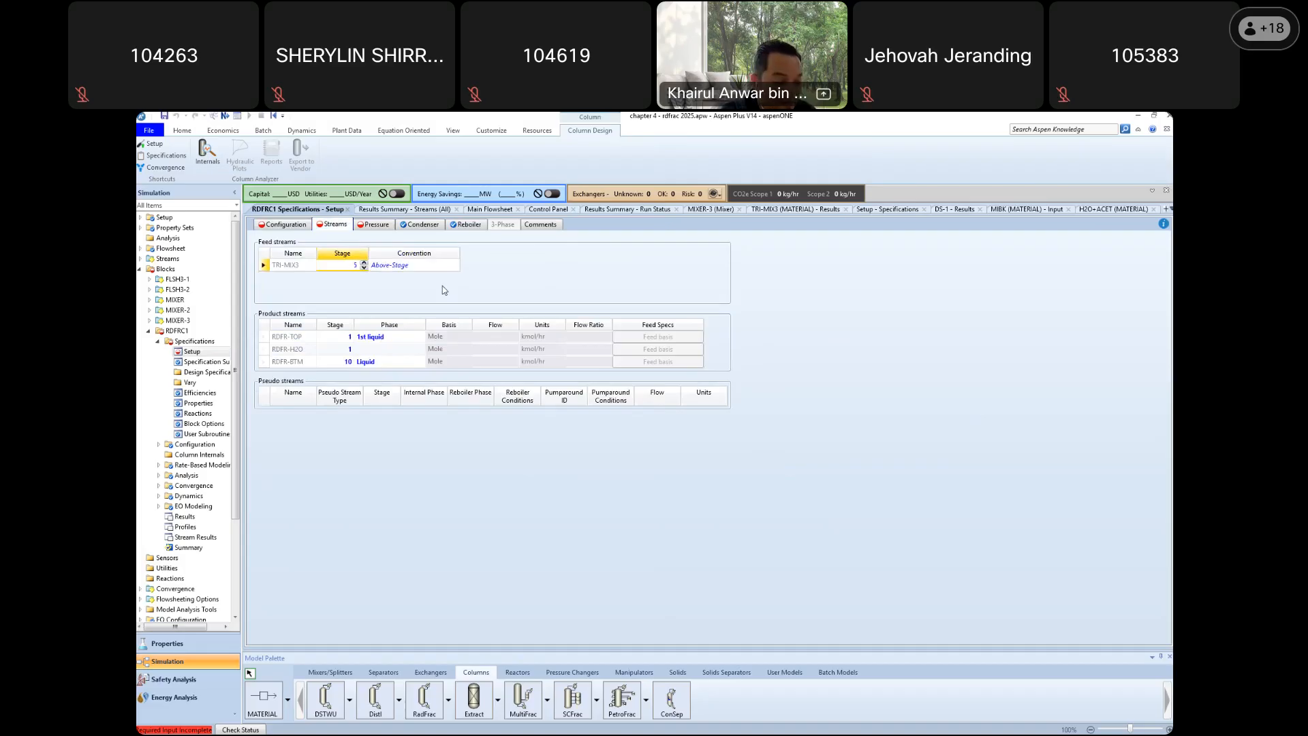
pyautogui.click(443, 286)
pyautogui.click(344, 340)
pyautogui.click(349, 351)
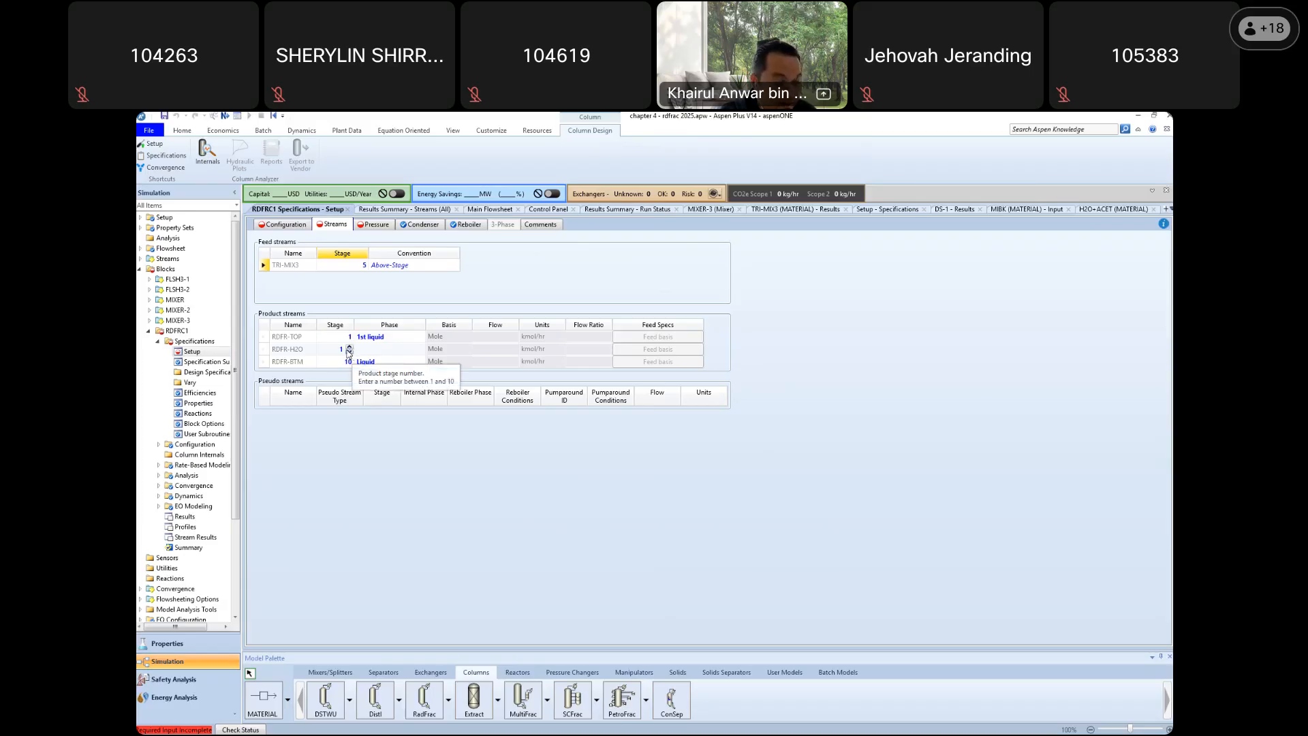
# Change the phase of product stream RDFR-TOP to Liquid, overriding the consistency check
pyautogui.click(392, 353)
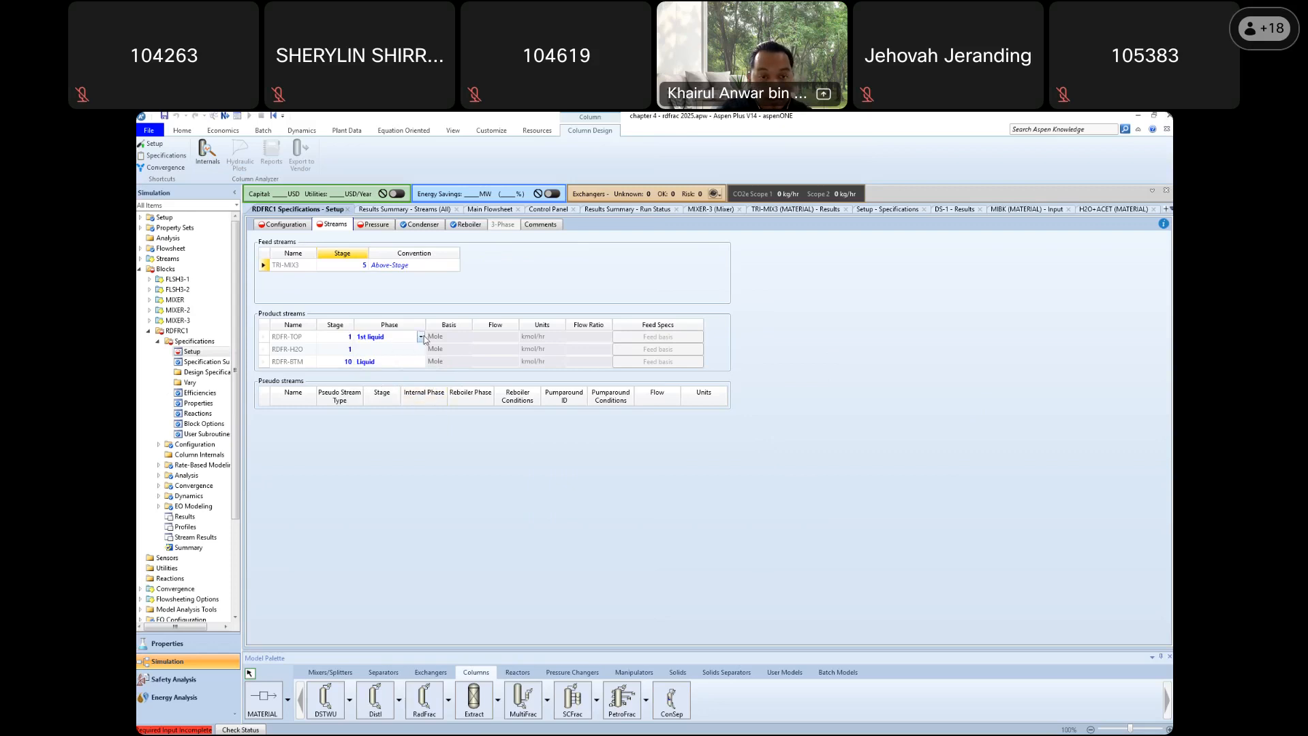
pyautogui.click(421, 338)
pyautogui.click(396, 349)
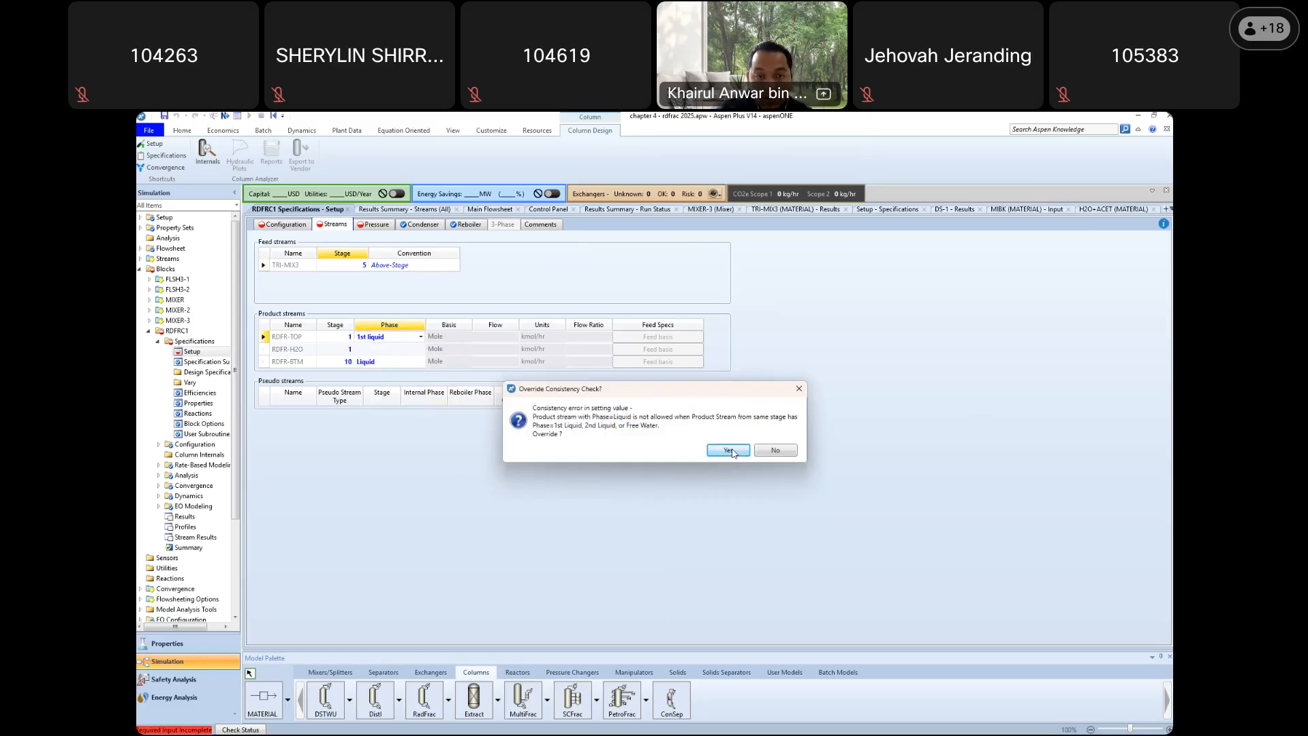
pyautogui.click(728, 451)
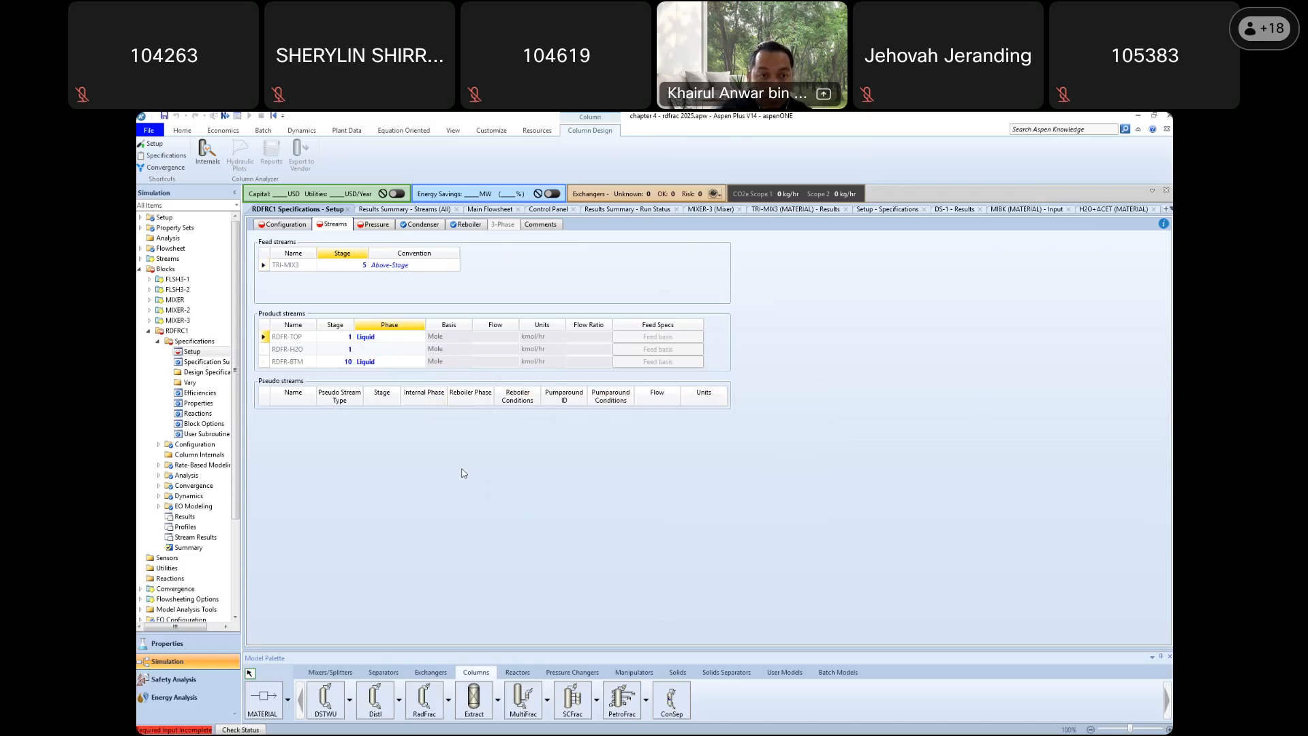
# Specify a stage 1 condenser pressure of 0.8 bar and a stage pressure drop of 0.005 bar for RDFRC1
pyautogui.click(377, 226)
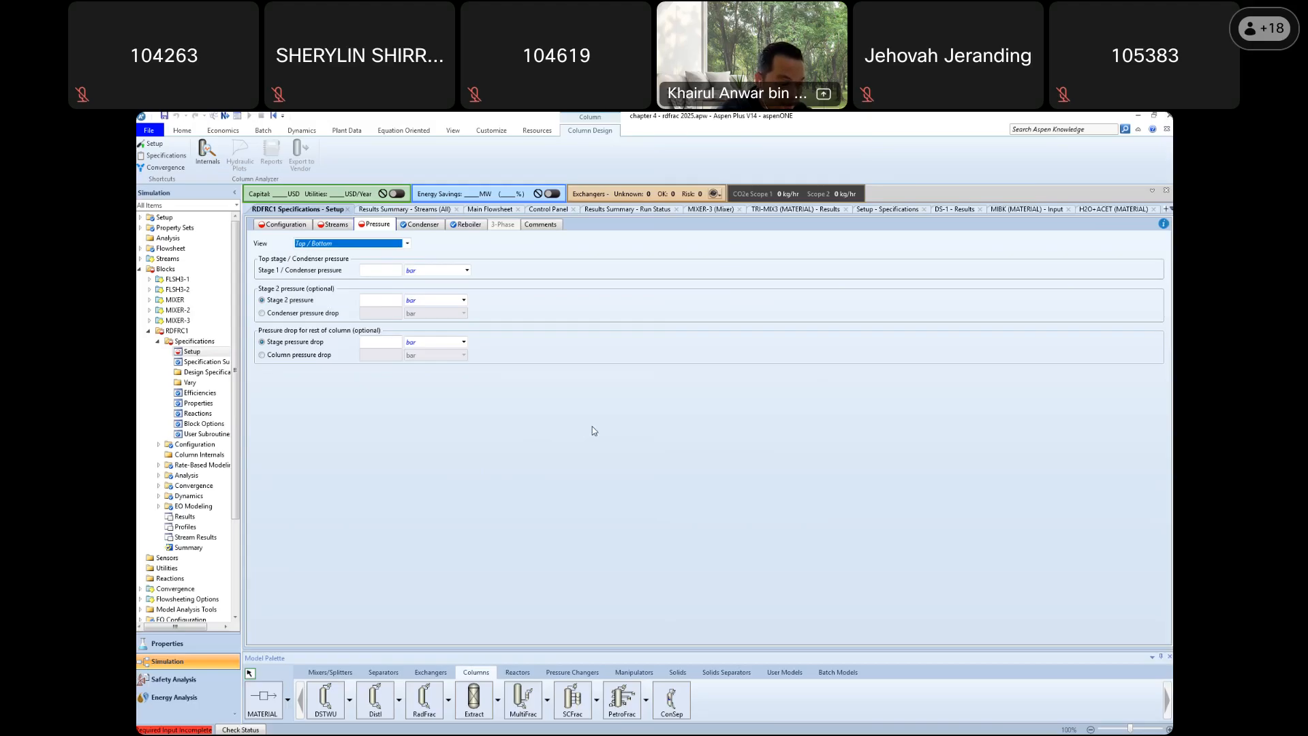
pyautogui.click(399, 272)
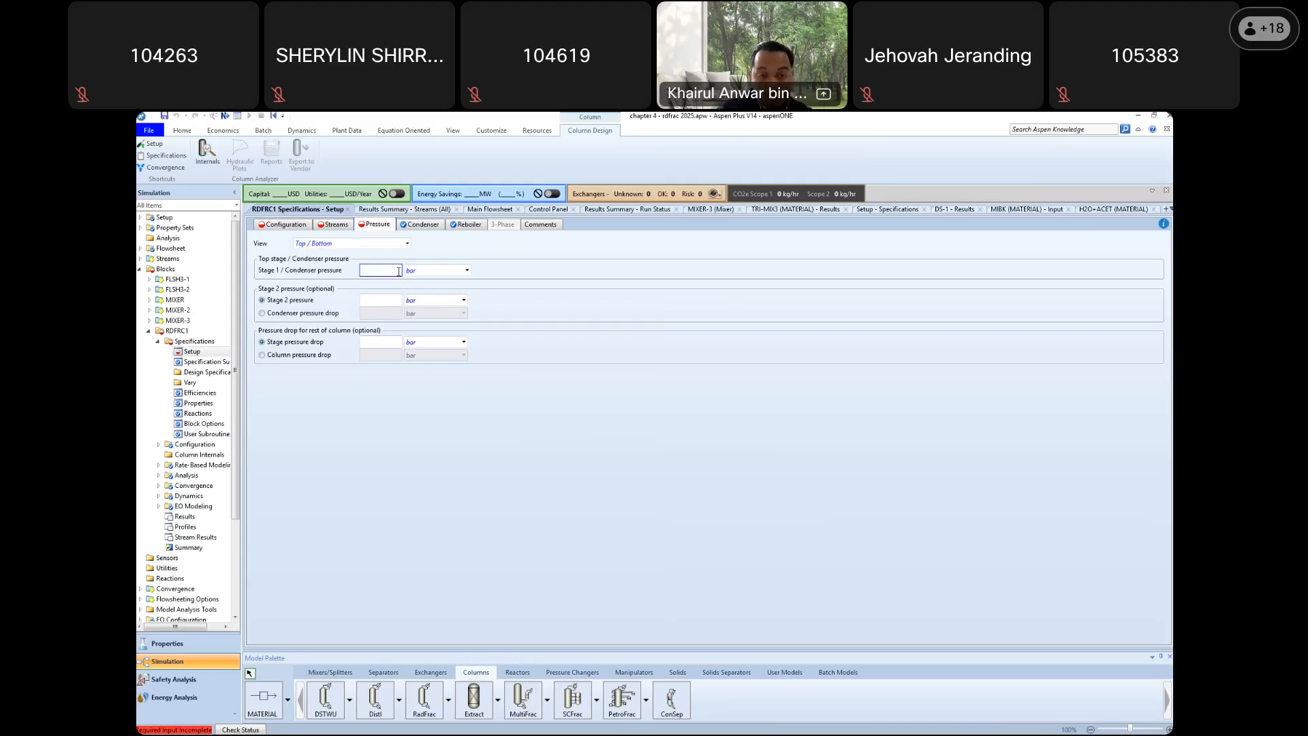
pyautogui.write('0.8')
pyautogui.press('Return')
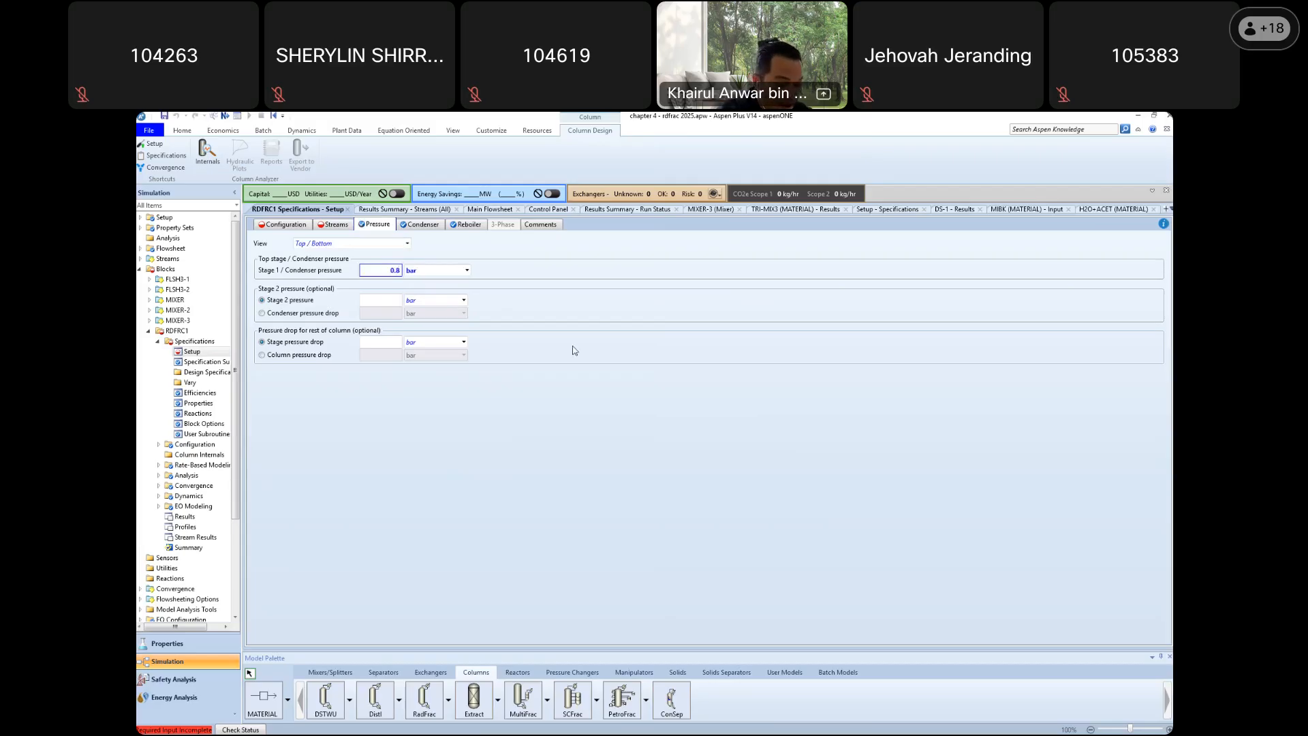
pyautogui.click(390, 341)
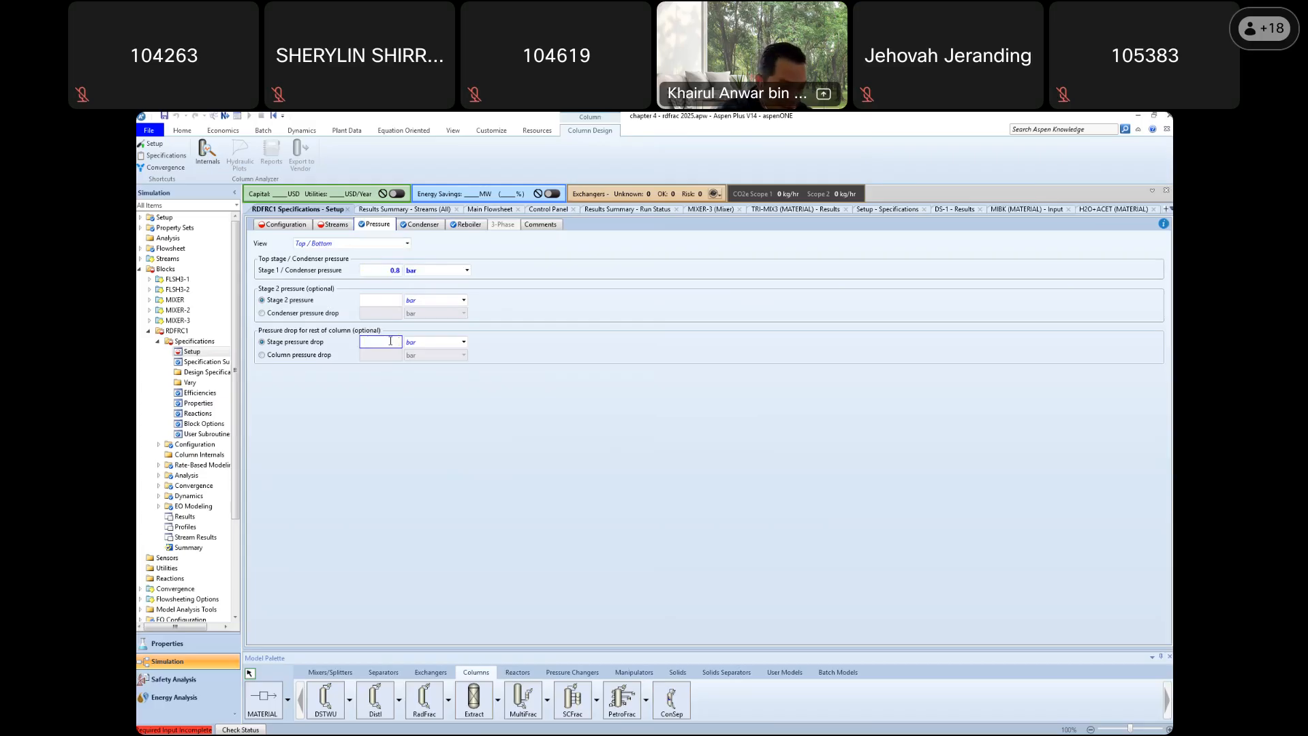
pyautogui.write('0.005')
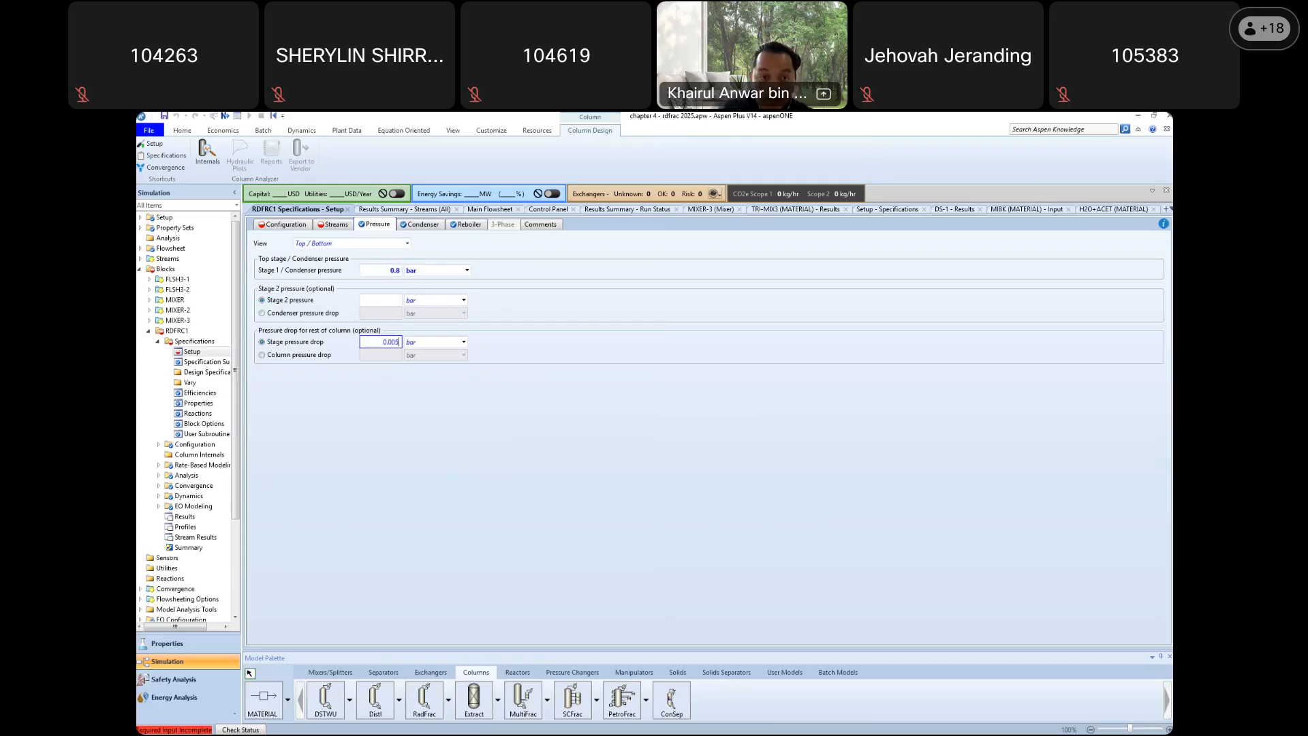
pyautogui.press('Return')
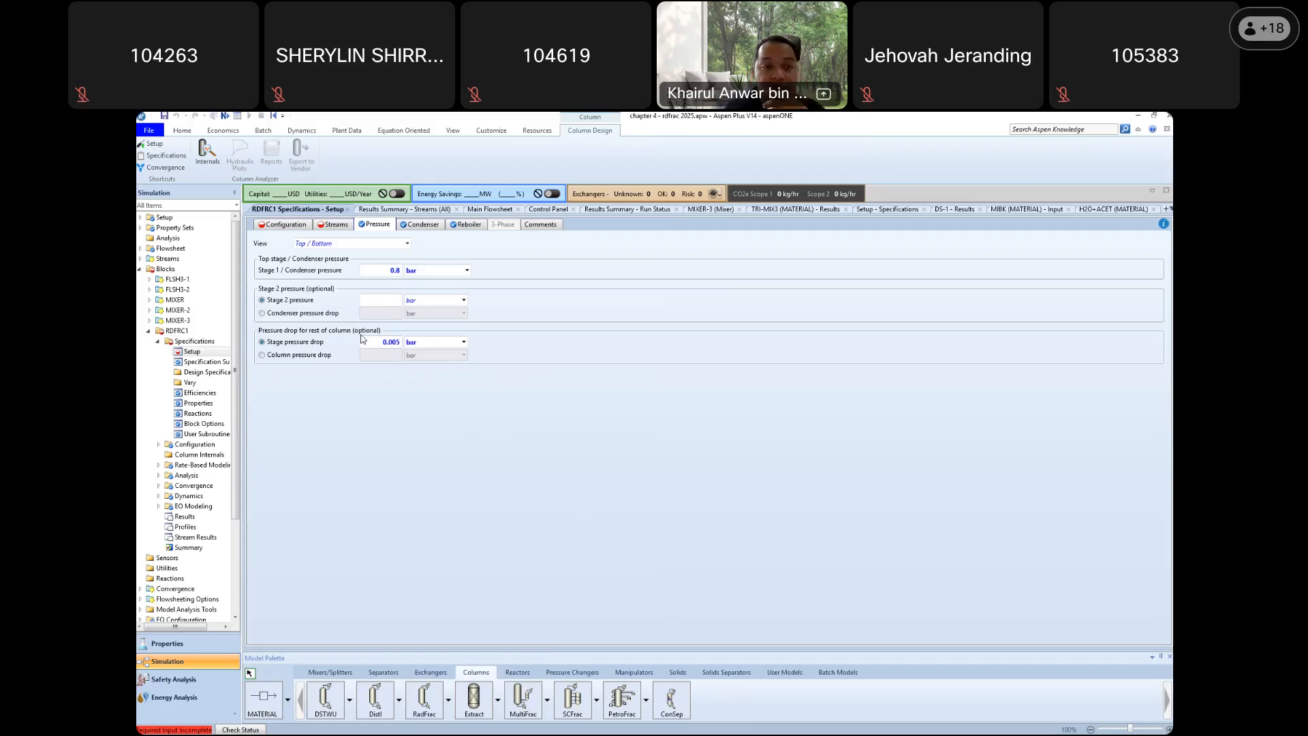
# Go to the next required input and review the RDFRC1 configuration and stream specifications
pyautogui.click(182, 131)
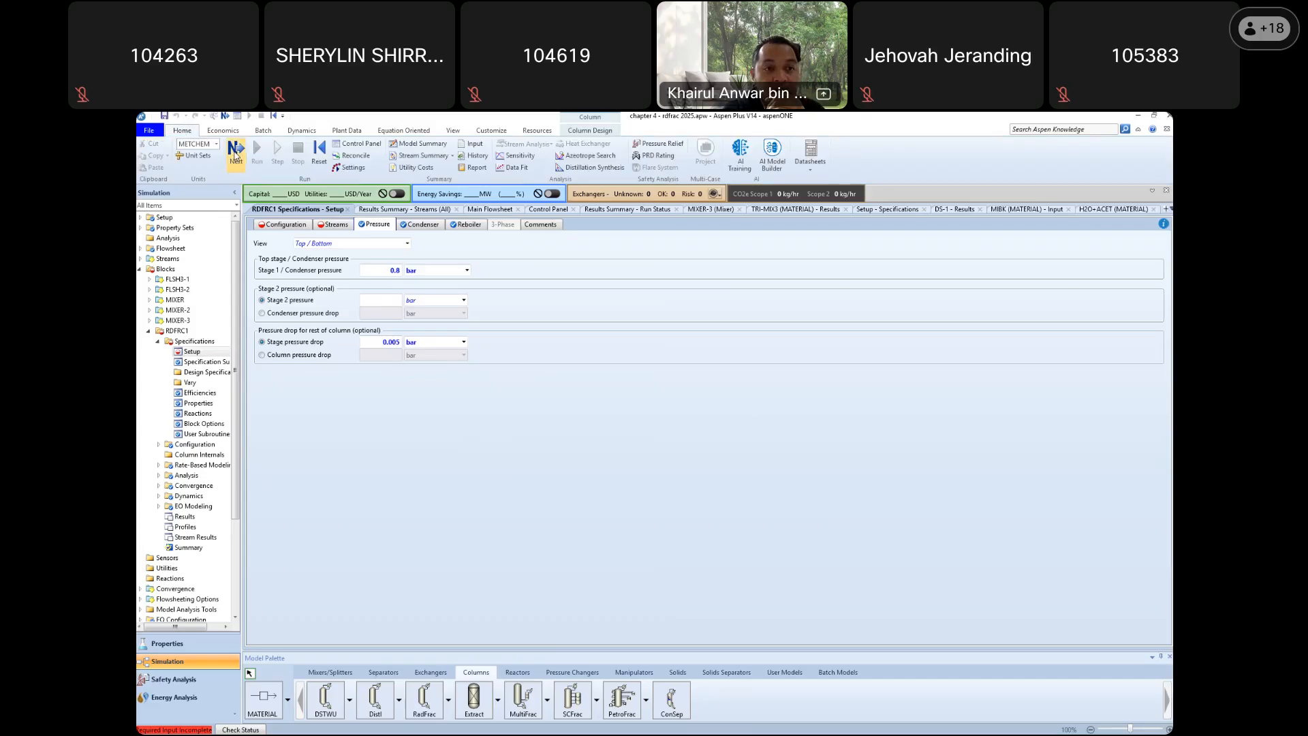
pyautogui.click(235, 154)
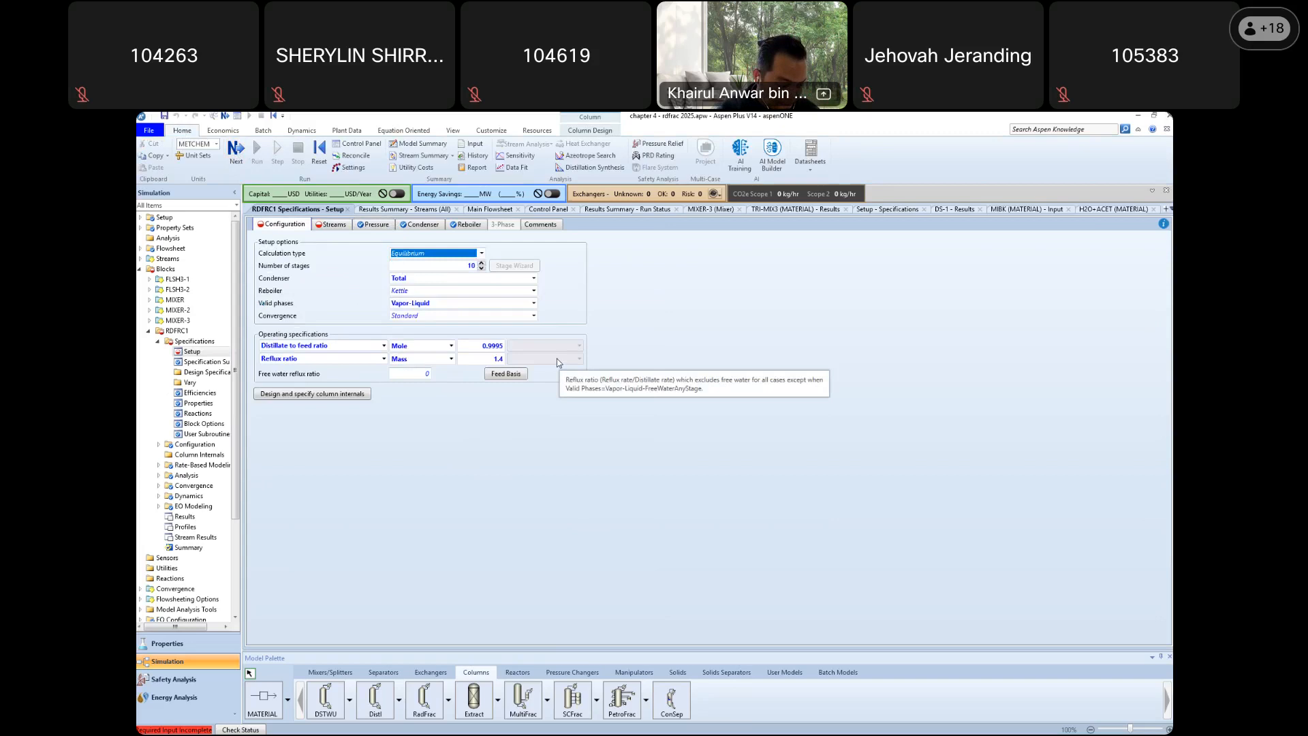
pyautogui.click(334, 225)
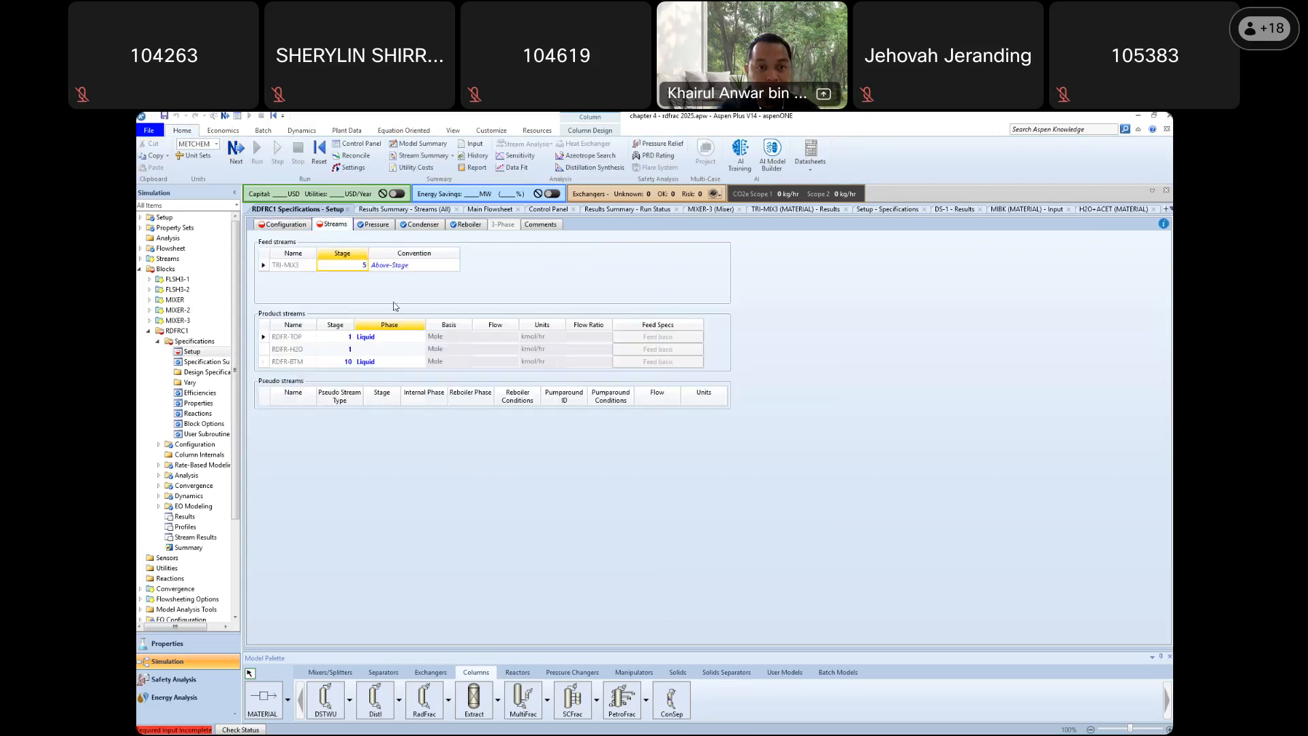
pyautogui.click(443, 480)
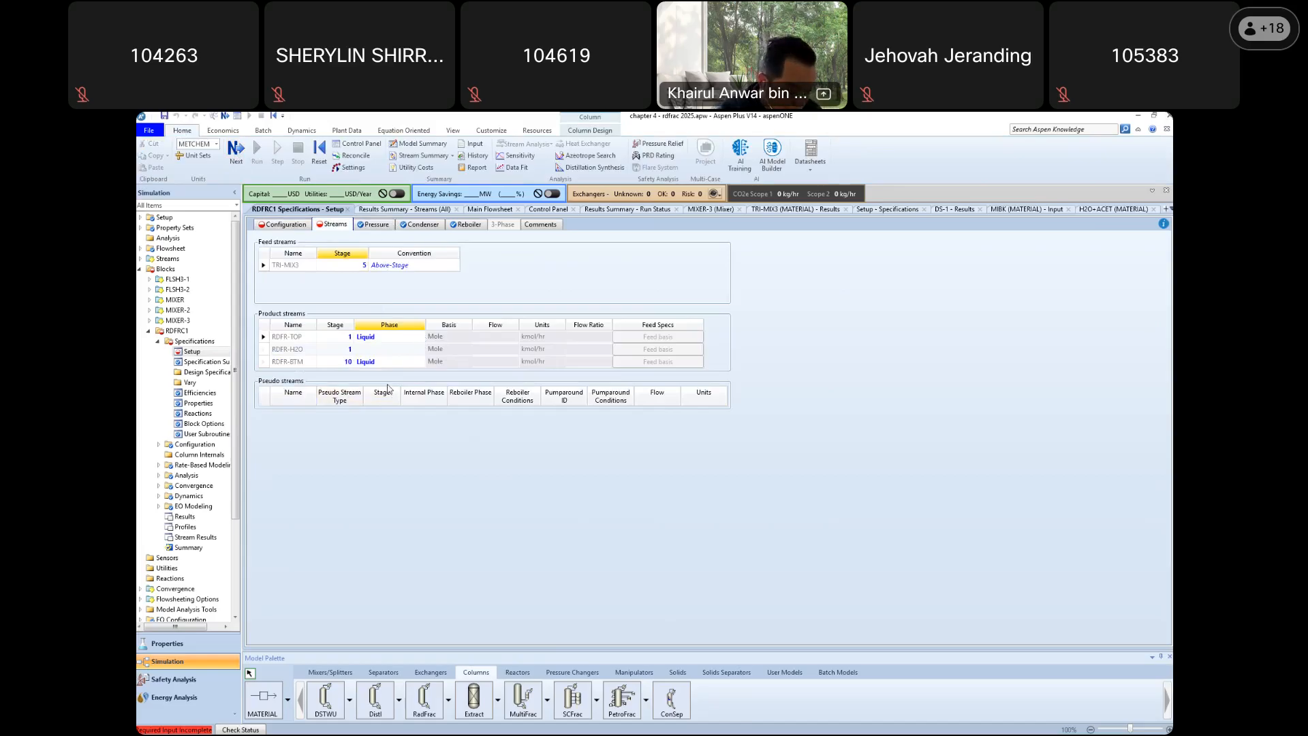
# Set the phase of RDFR-TOP to 1st liquid, overriding the consistency check, and widen the Phase column
pyautogui.click(422, 338)
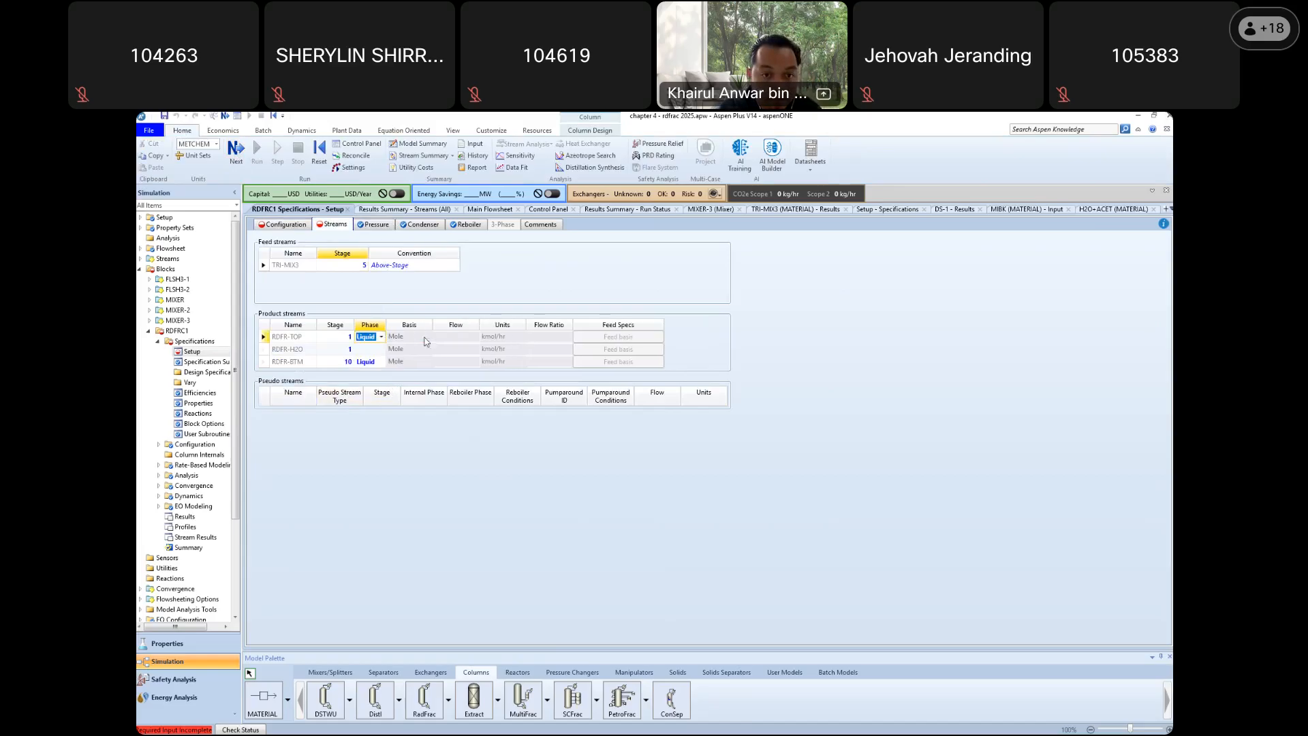
pyautogui.click(381, 337)
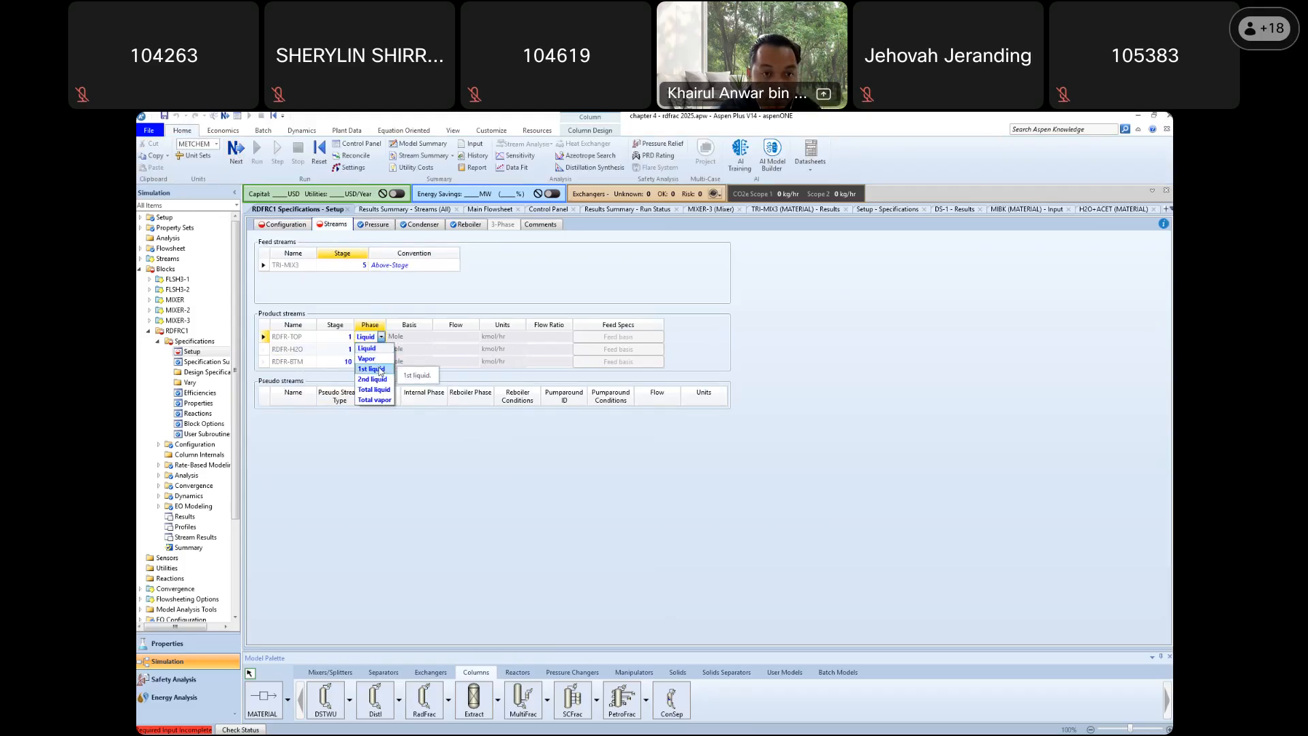
pyautogui.click(380, 370)
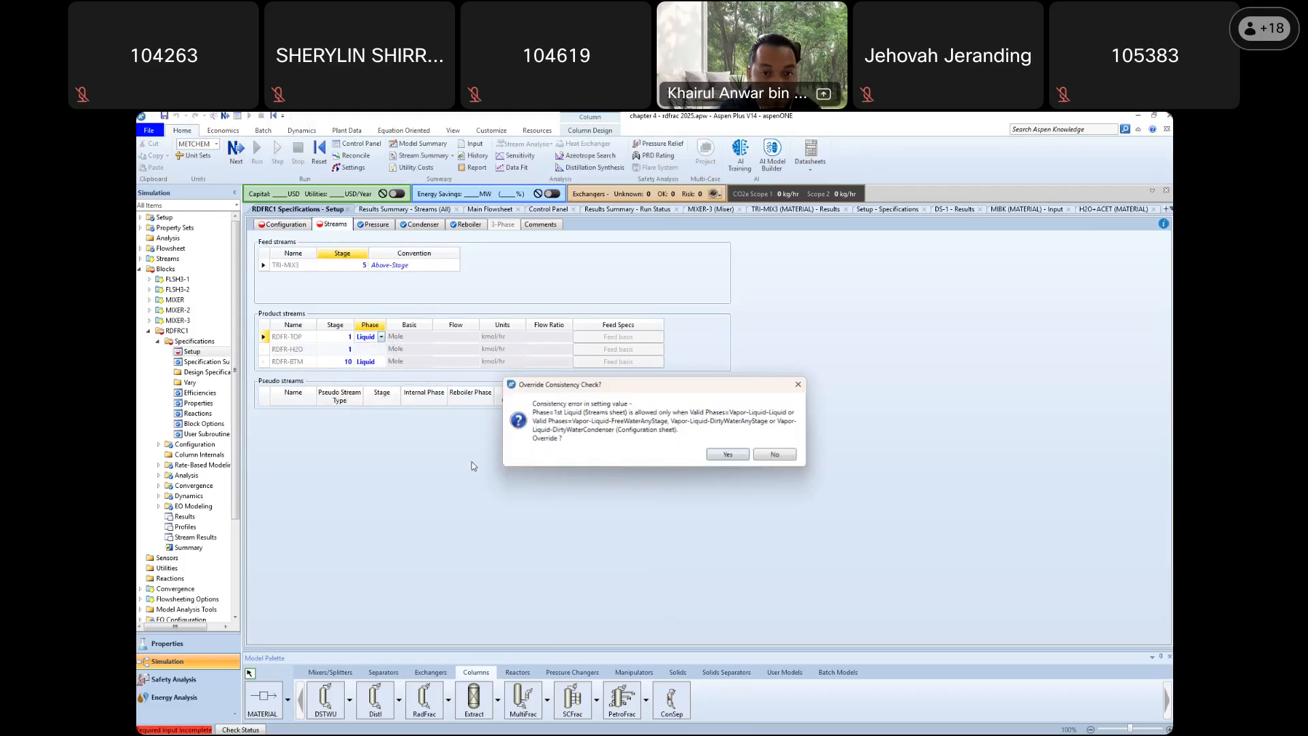
pyautogui.click(728, 455)
pyautogui.moveTo(391, 329); pyautogui.dragTo(454, 332)
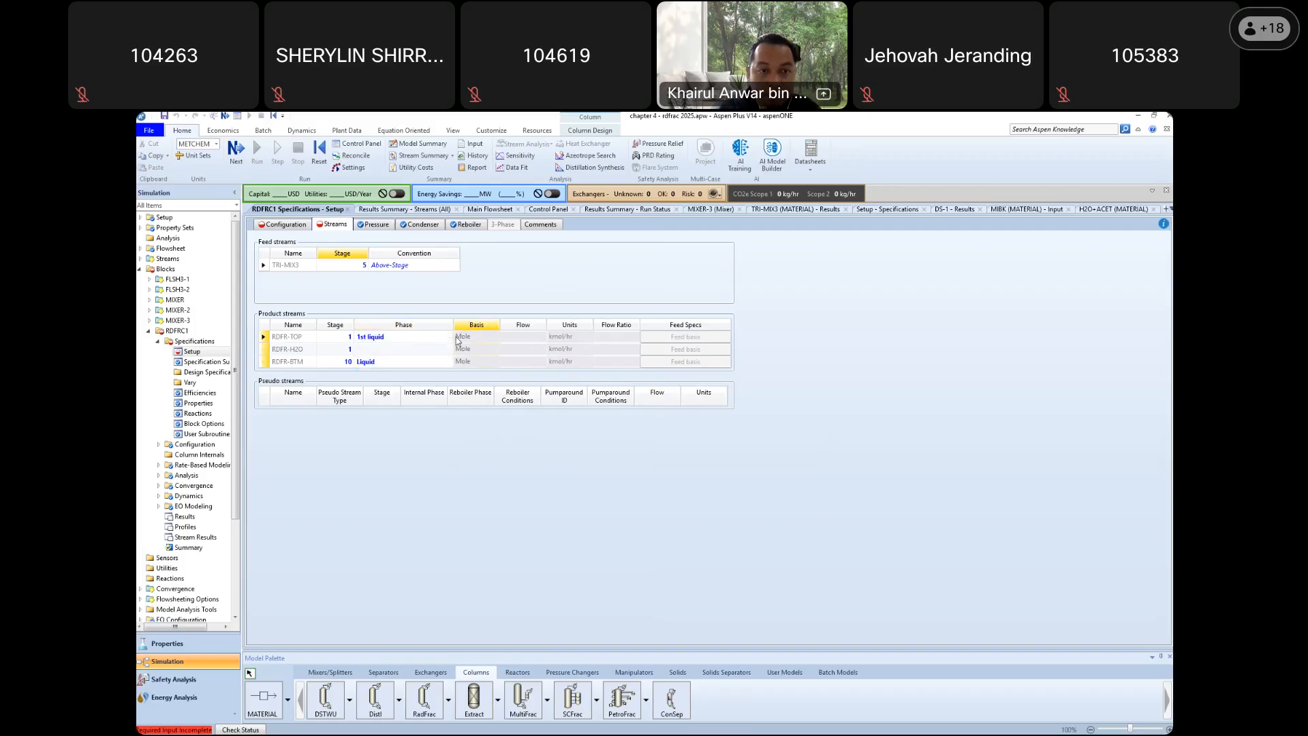
# Try the Liquid phase for product stream RDFR-TOP and return it to 1st liquid, overriding both consistency checks
pyautogui.click(448, 337)
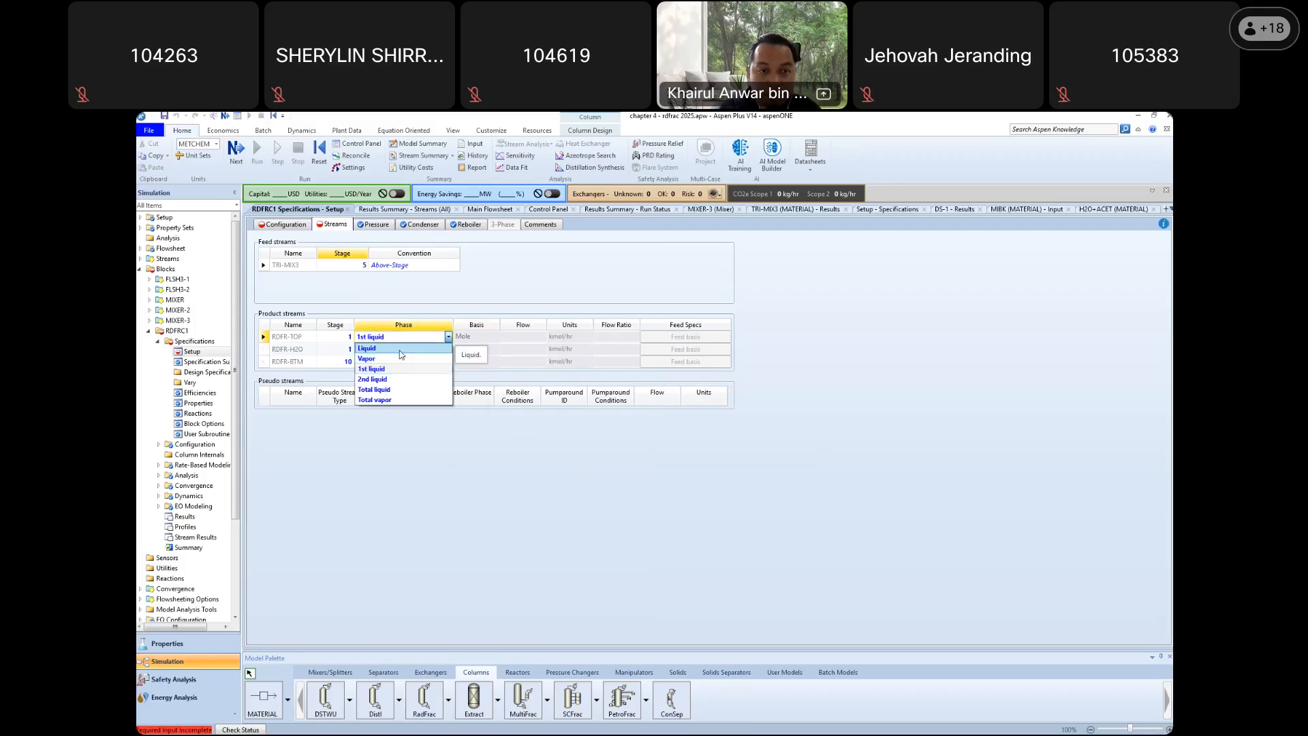
pyautogui.click(400, 349)
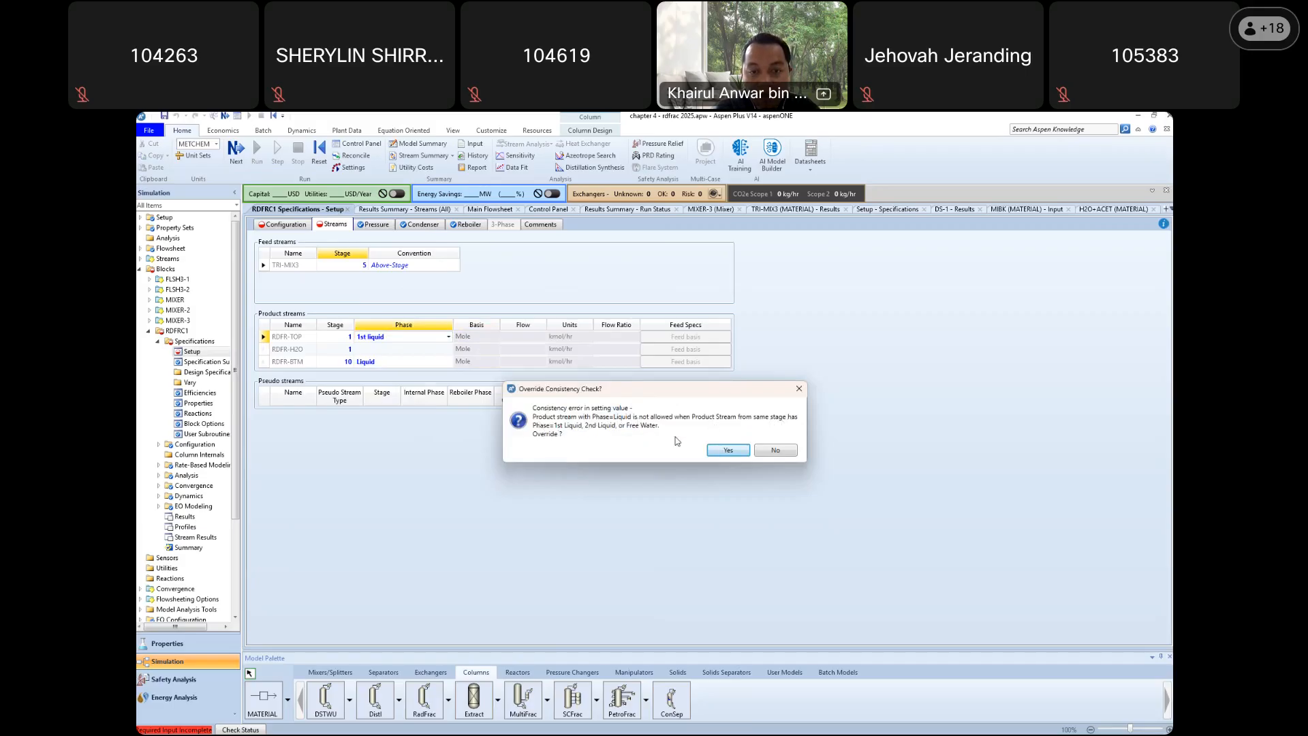
pyautogui.click(728, 451)
pyautogui.click(449, 337)
pyautogui.click(400, 369)
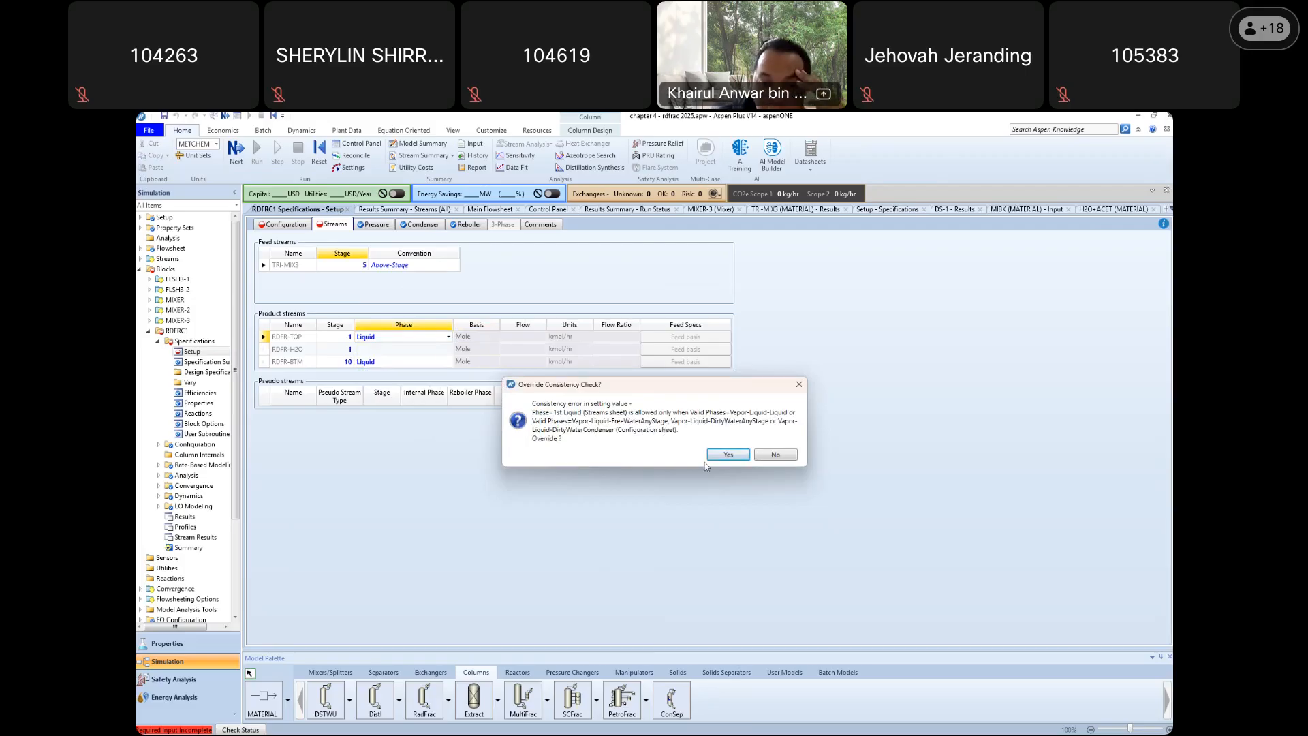
pyautogui.click(726, 455)
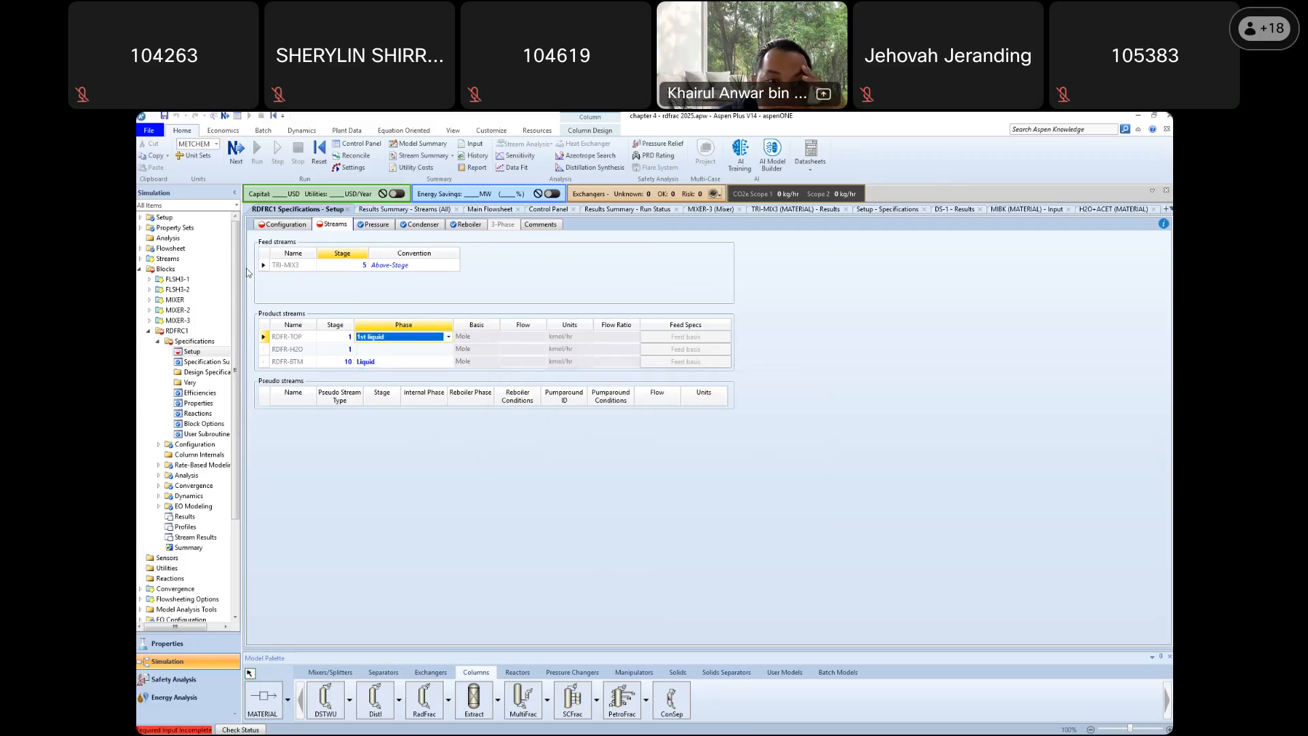
# Set the valid phases of RDFRC1 to Vapor-Liquid-Liquid in the column configuration
pyautogui.click(288, 226)
pyautogui.click(534, 304)
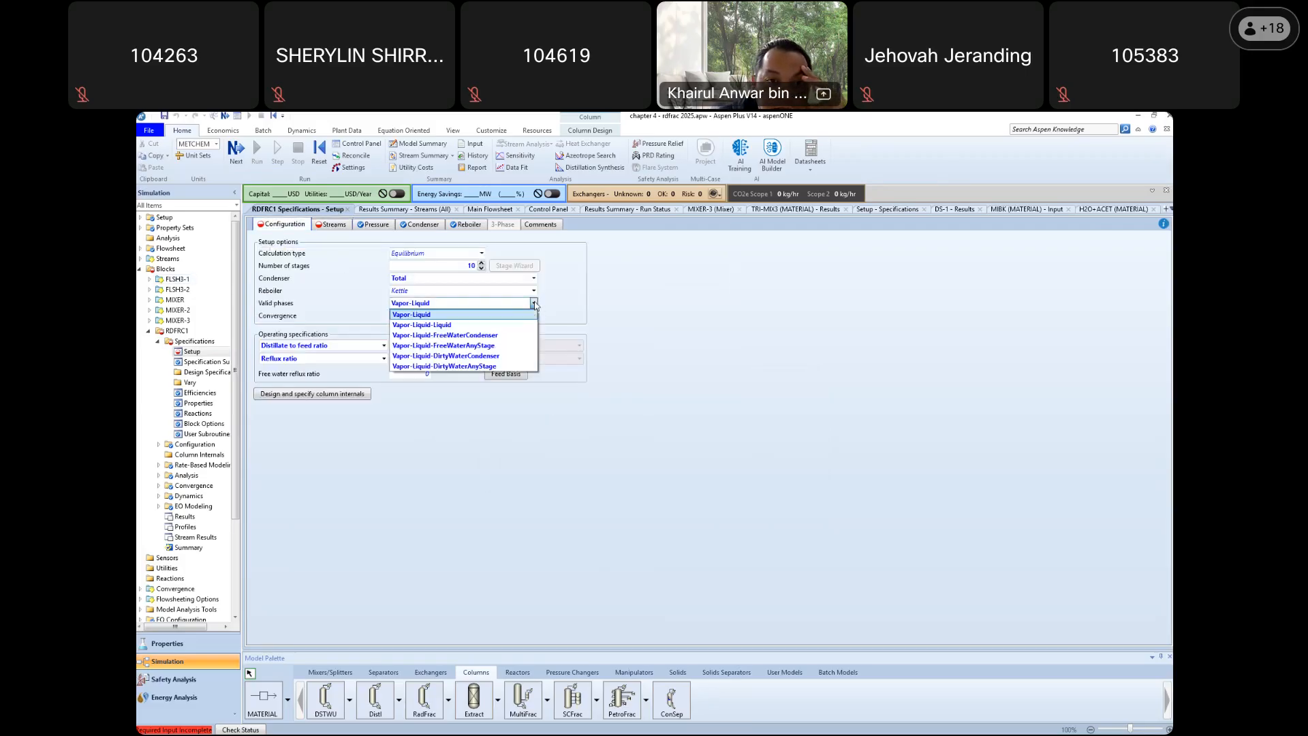
pyautogui.click(550, 329)
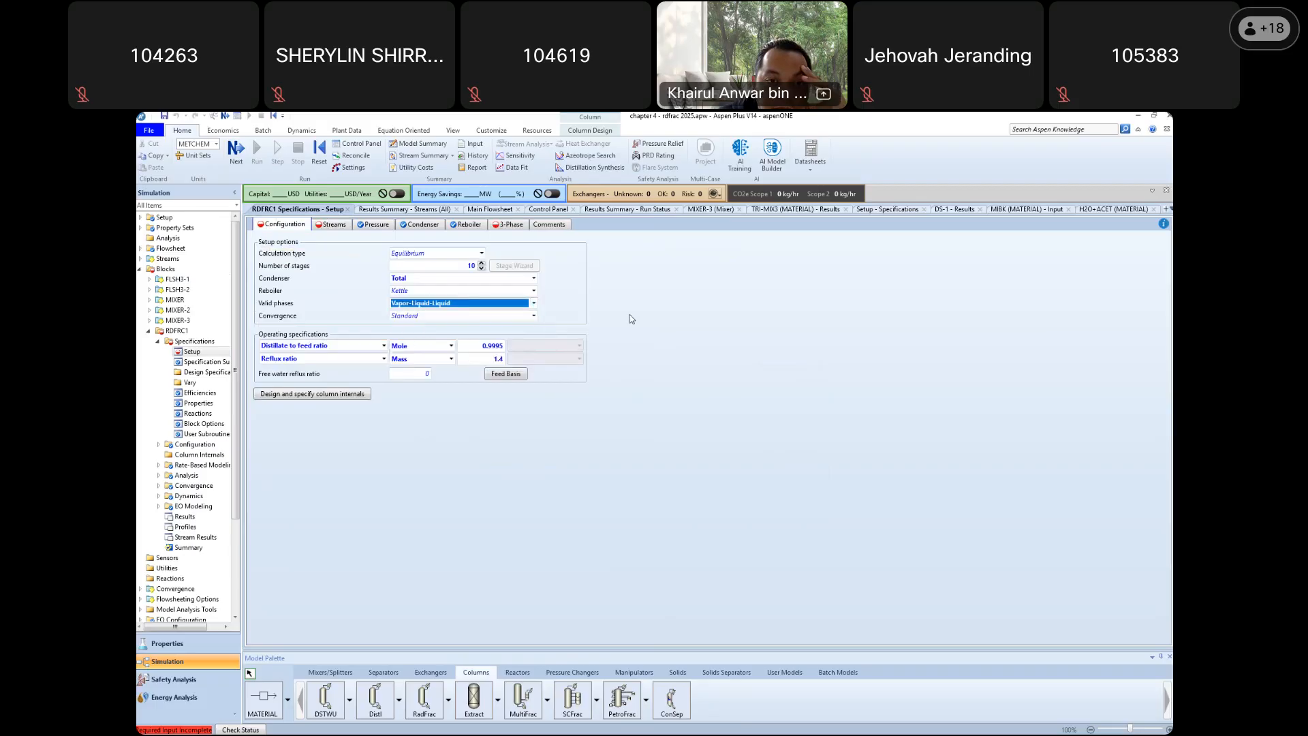
# Try once more to change the RDFR-TOP product phase to Liquid, and keep it as 1st liquid
pyautogui.click(333, 225)
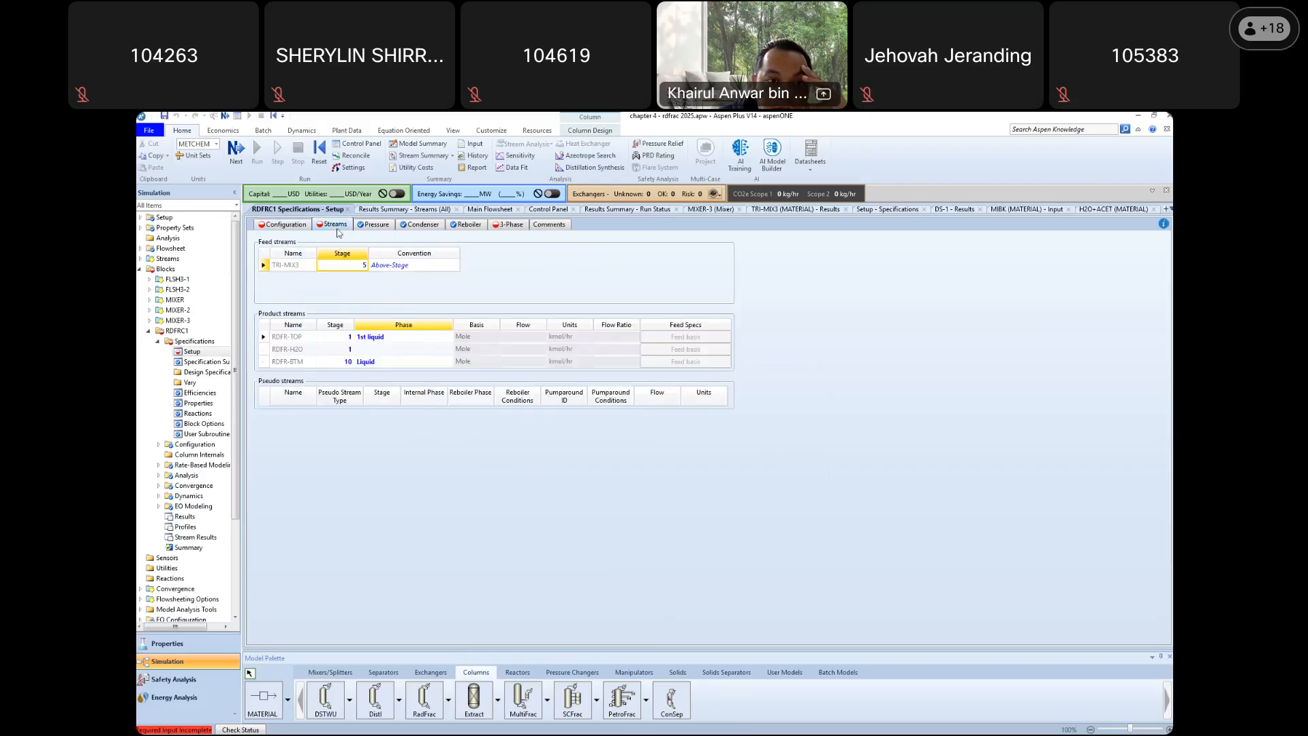
pyautogui.click(449, 336)
pyautogui.click(410, 368)
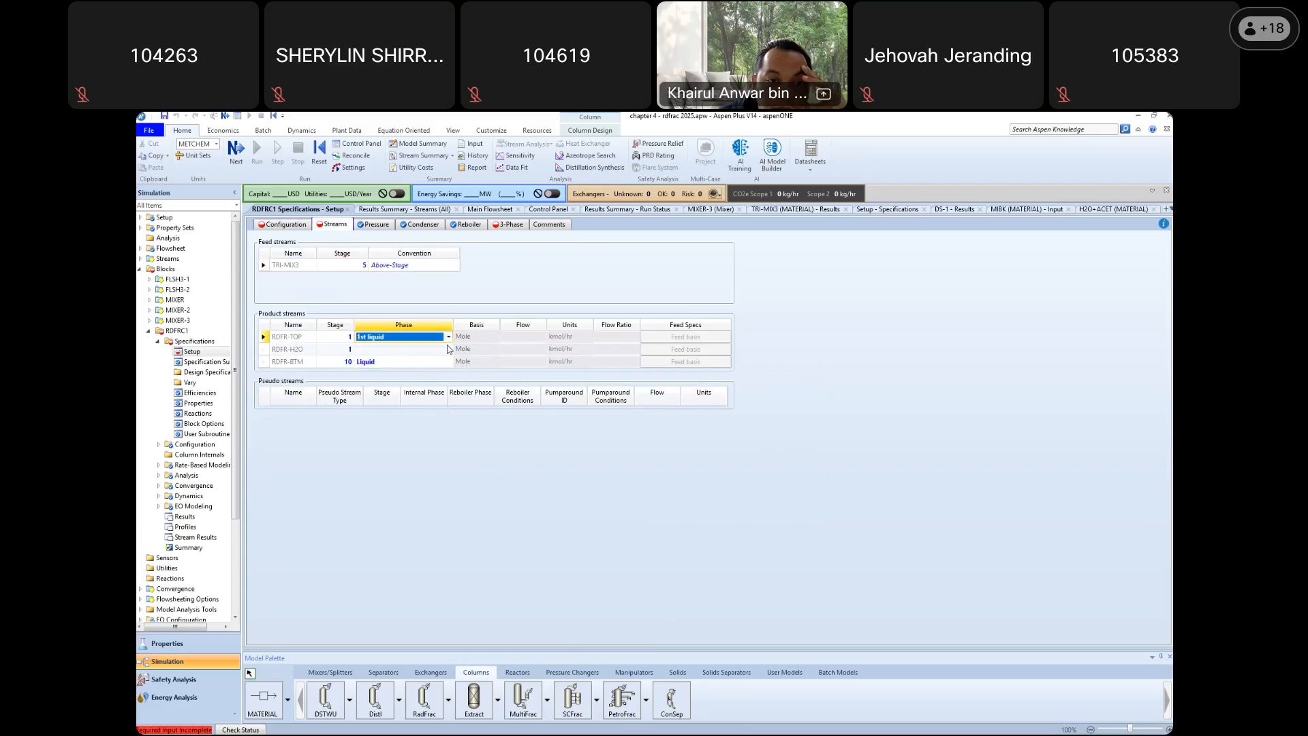
pyautogui.click(449, 337)
pyautogui.click(430, 349)
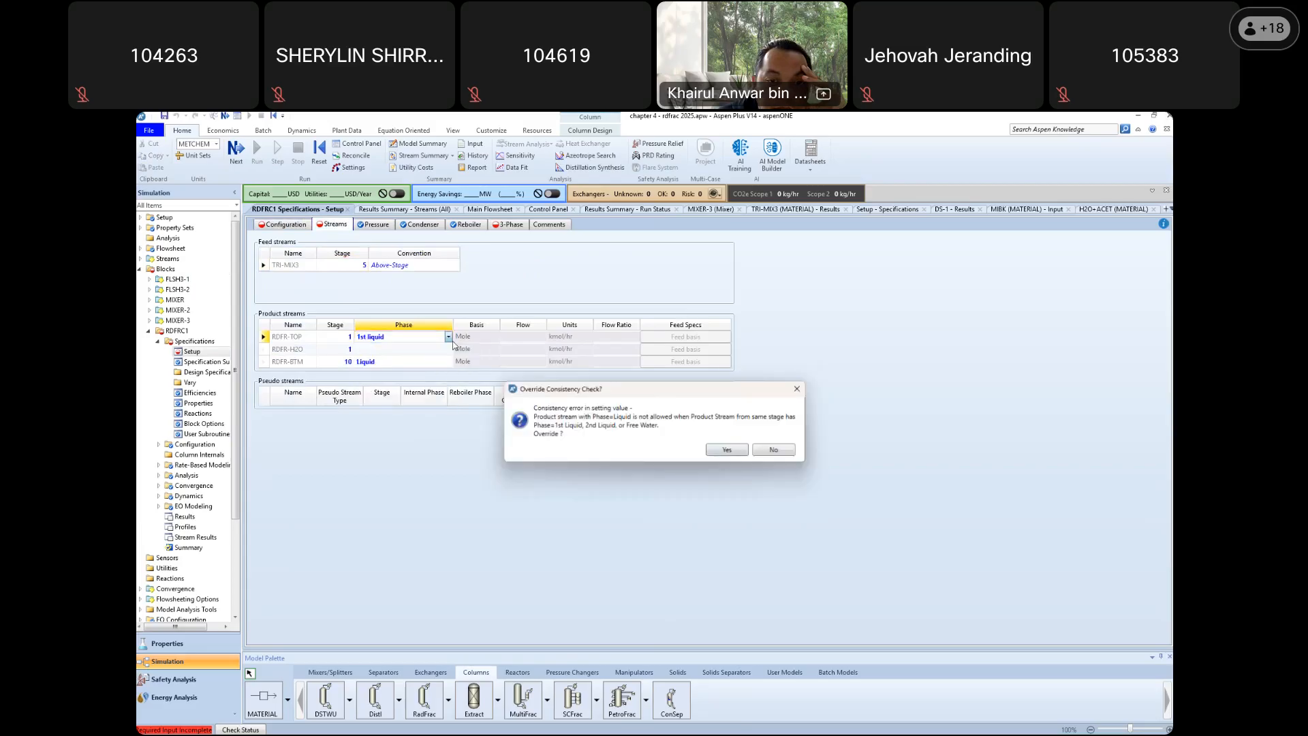
pyautogui.click(449, 338)
pyautogui.click(411, 369)
pyautogui.click(369, 226)
# Set the phase of product stream RDFR-H2O to 2nd liquid, declining any consistency override
pyautogui.click(333, 227)
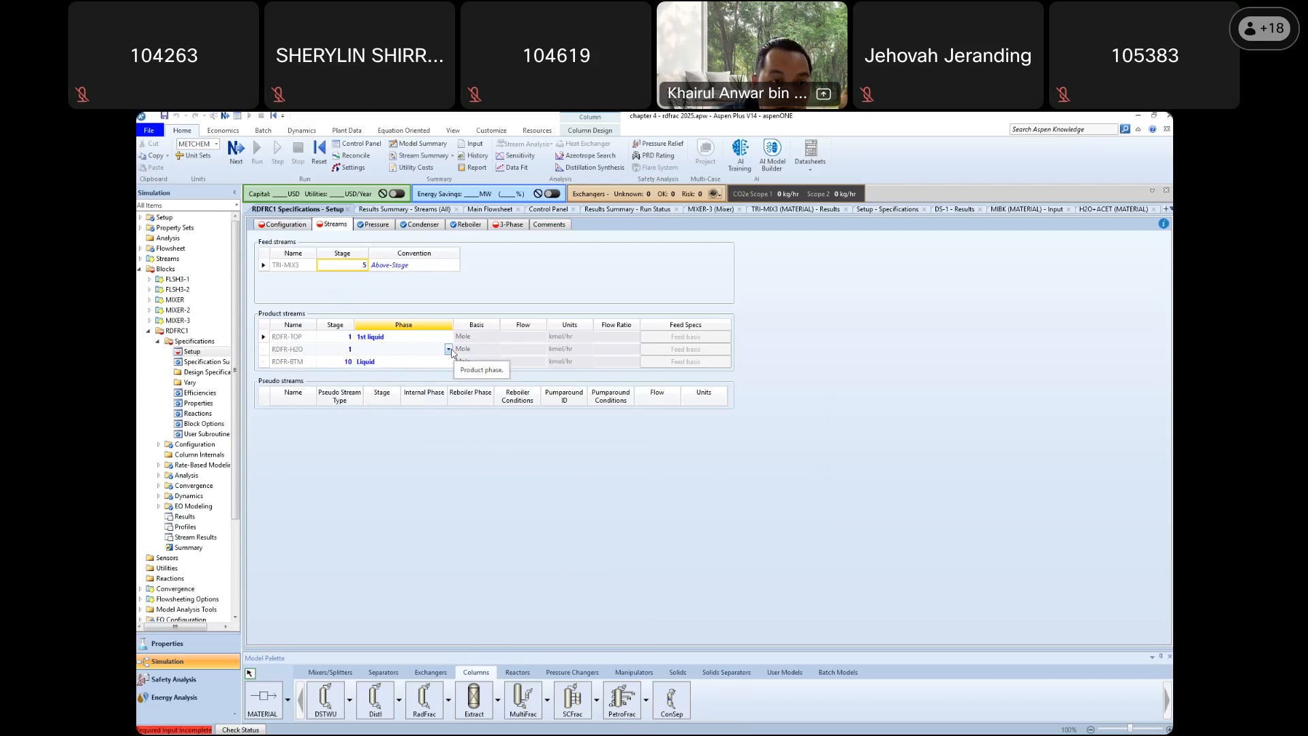
pyautogui.click(449, 349)
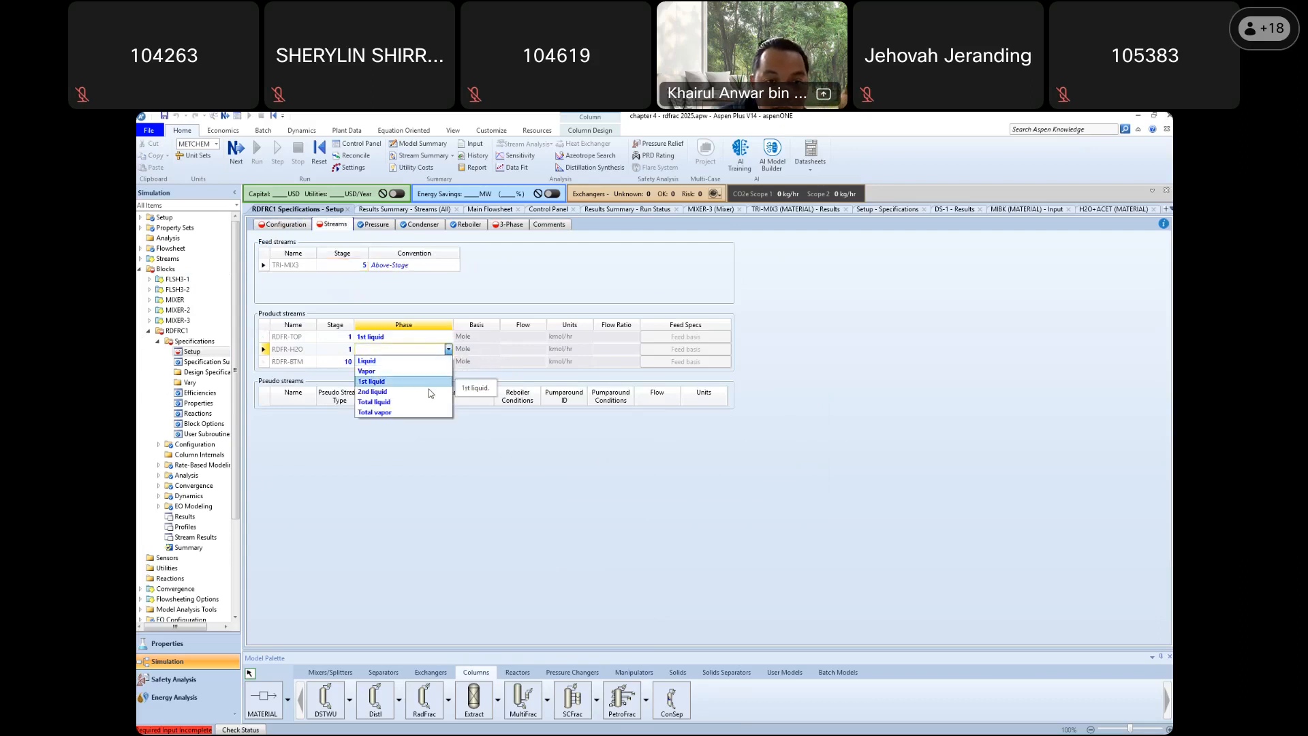
pyautogui.click(429, 365)
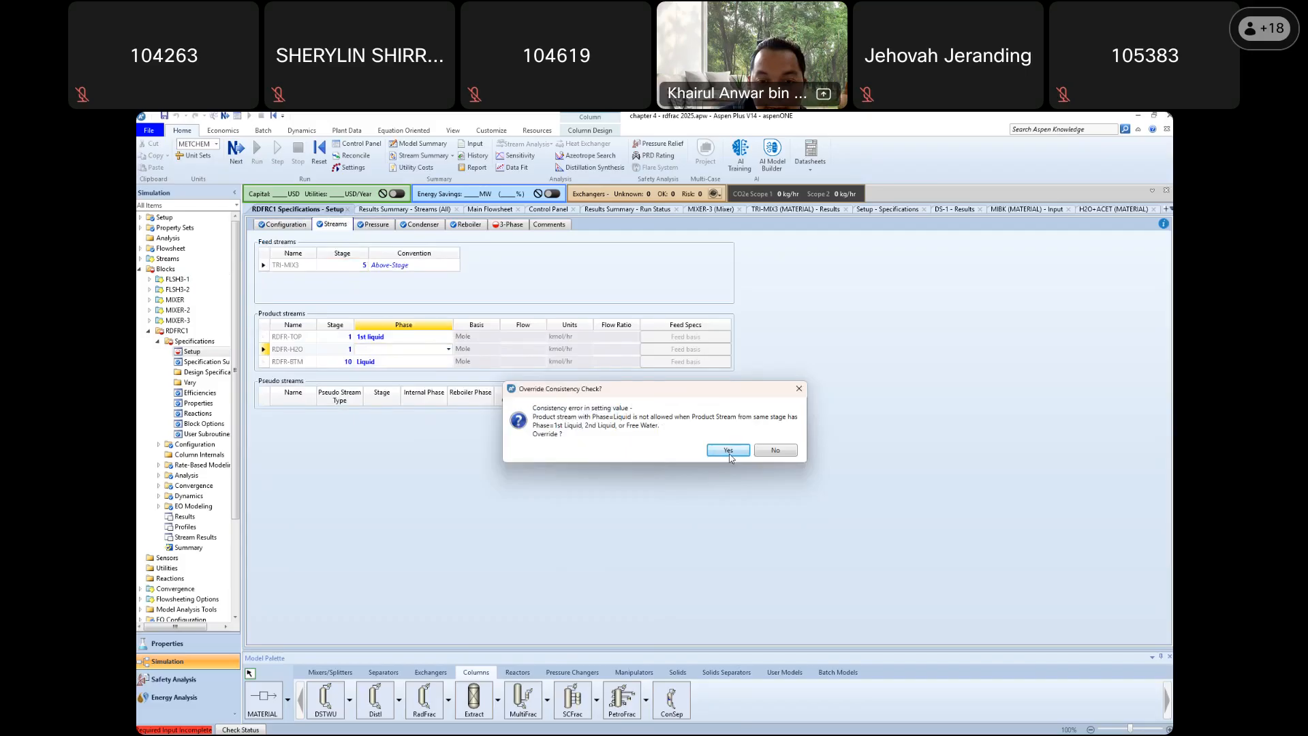
pyautogui.click(777, 451)
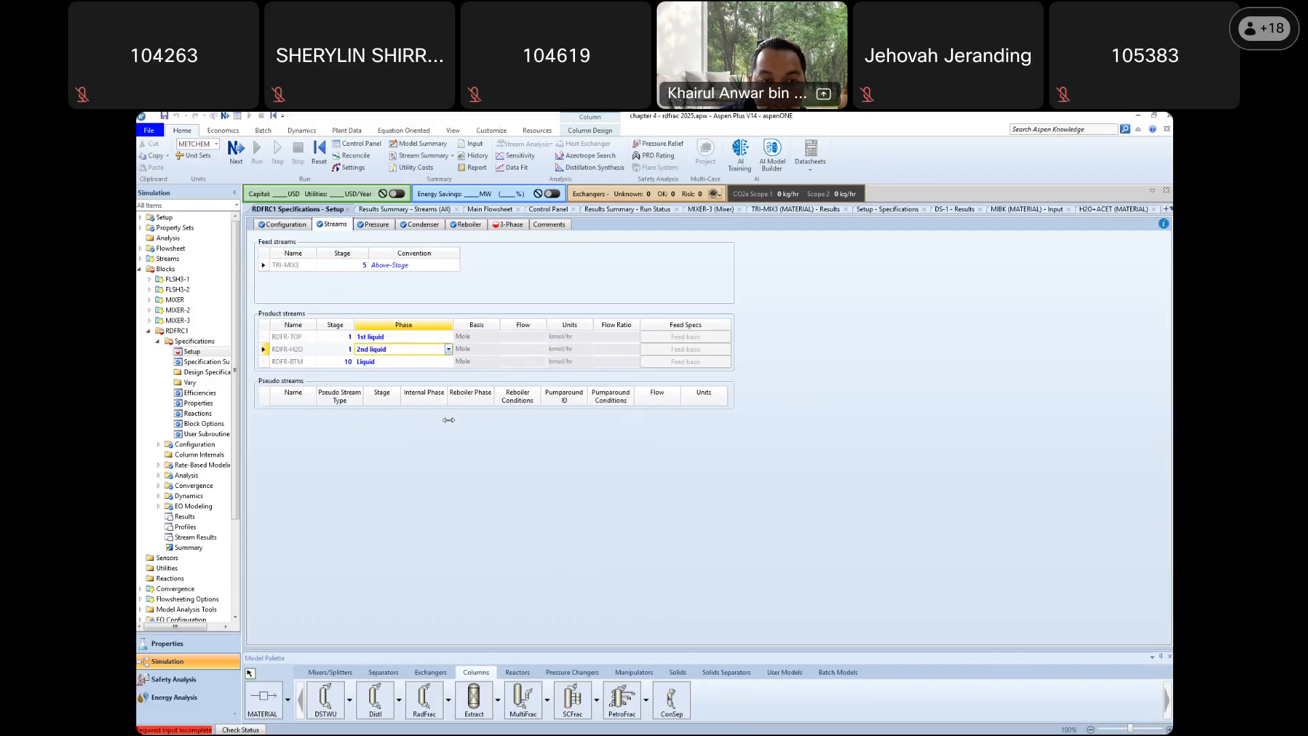
# Review the configuration, pressure, condenser, reboiler, 3-phase and stream specifications of RDFRC1 for missing input
pyautogui.click(281, 224)
pyautogui.click(378, 227)
pyautogui.click(422, 225)
pyautogui.click(477, 227)
pyautogui.click(511, 226)
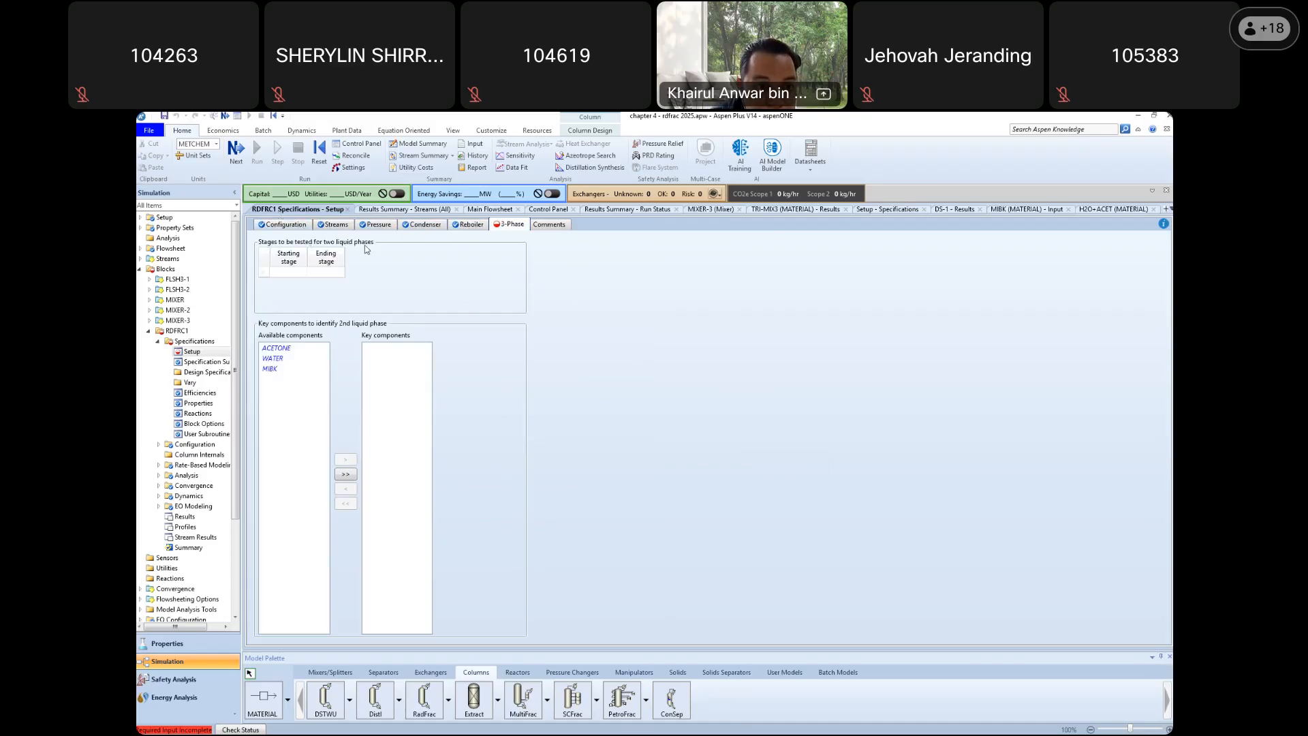
pyautogui.click(331, 226)
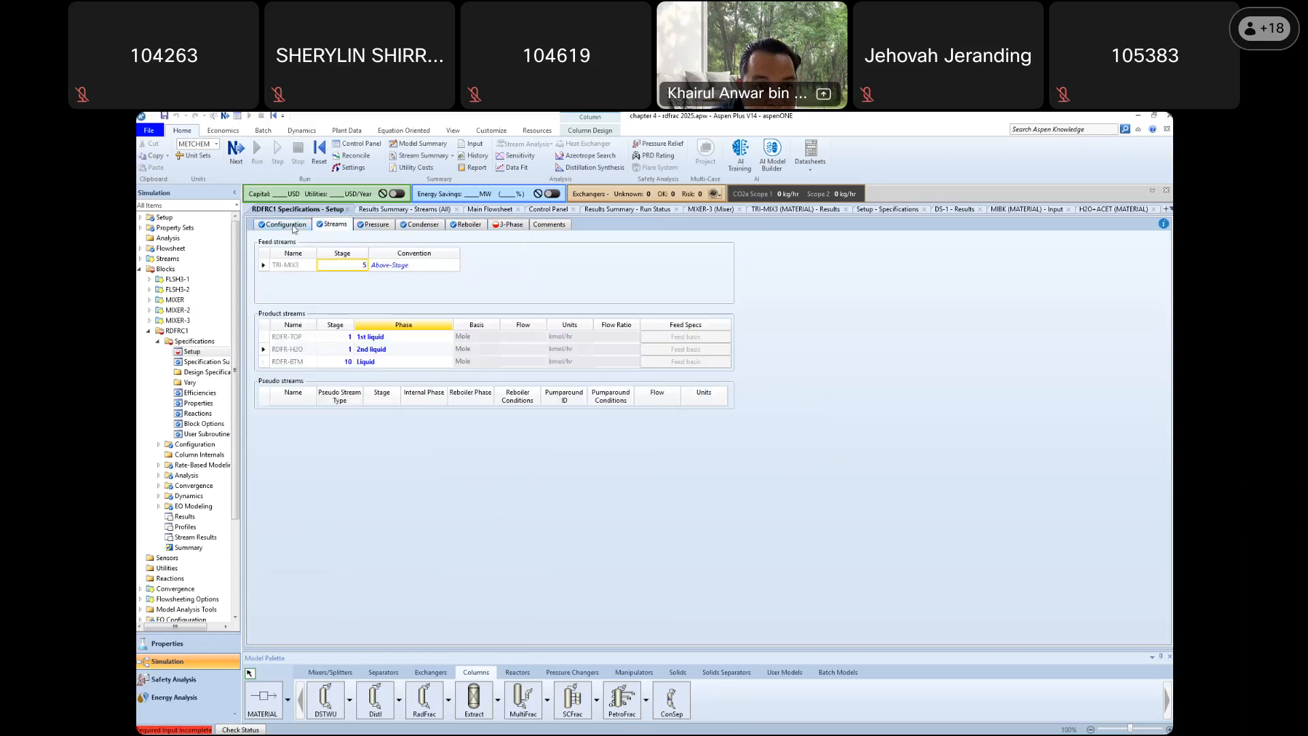
# Add WATER as the key component that identifies the second liquid phase in RDFRC1
pyautogui.click(511, 225)
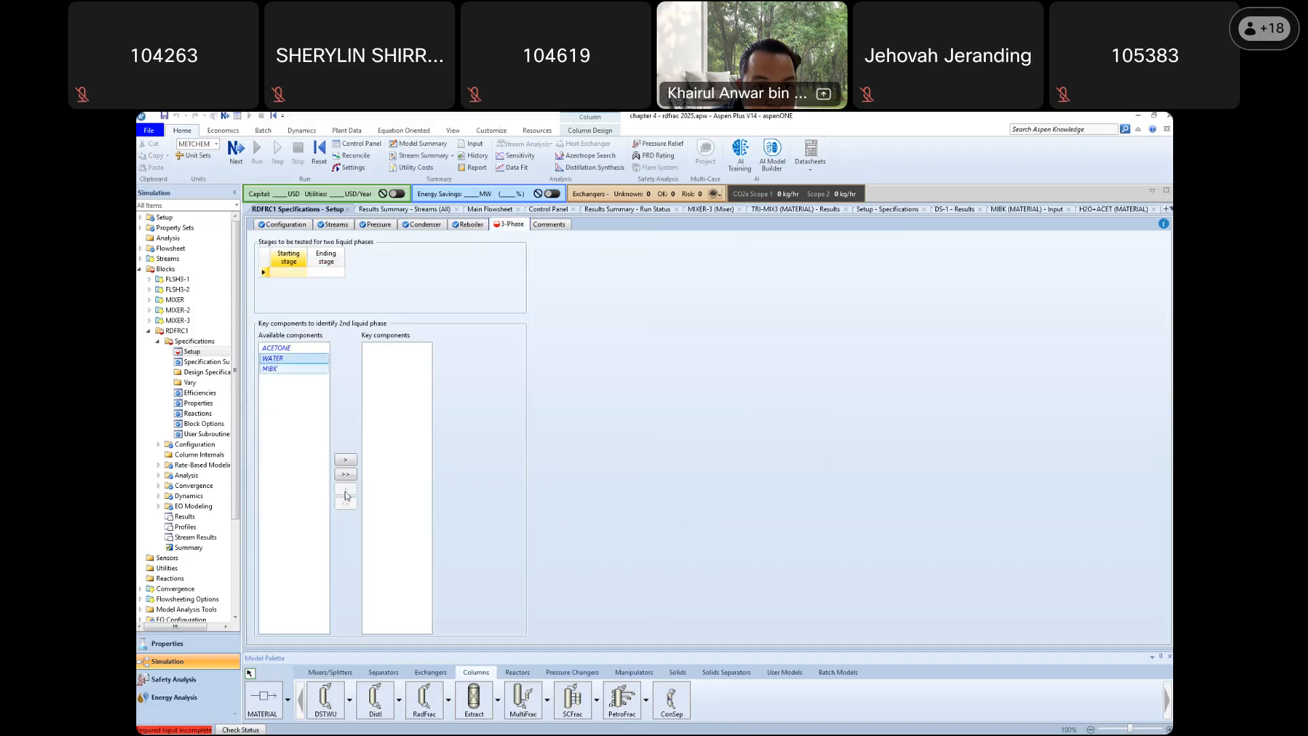
pyautogui.click(346, 460)
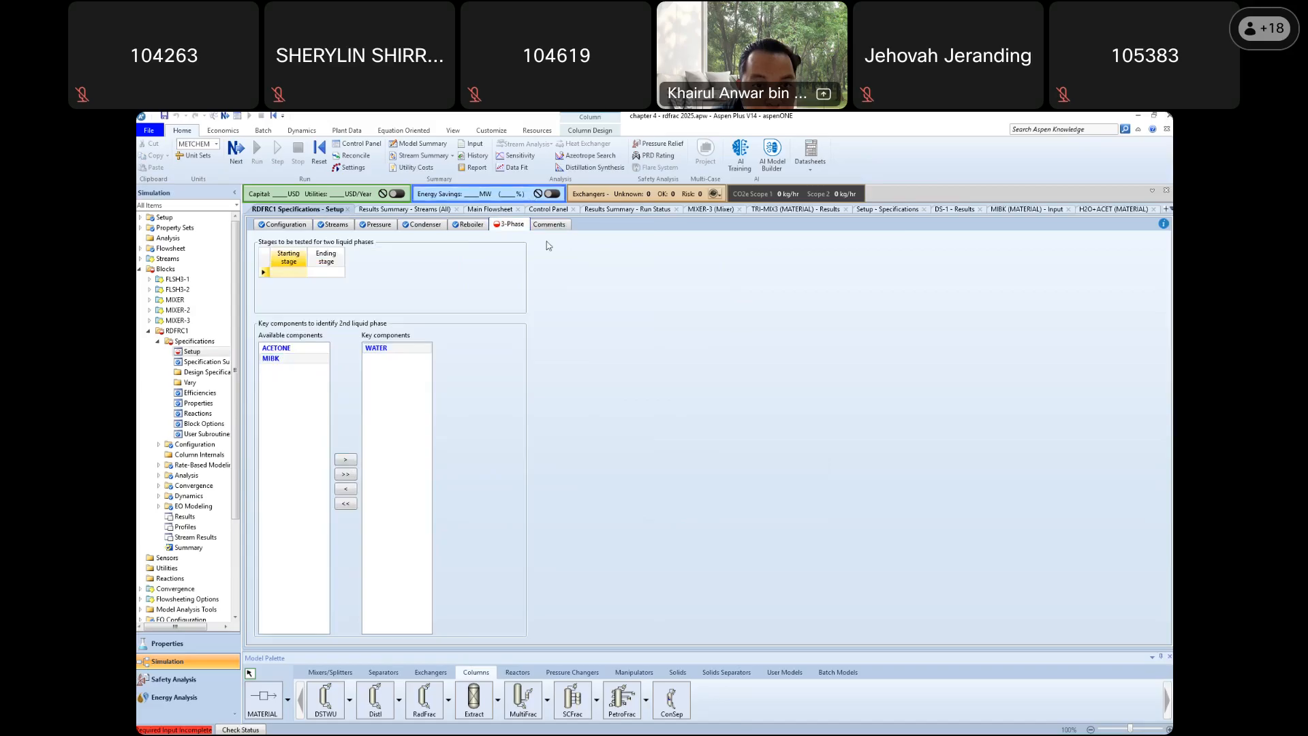
pyautogui.click(548, 225)
pyautogui.click(510, 225)
# Check the missing input and test stages 1 to 10 for two liquid phases, reducing the ending stage to 5
pyautogui.click(232, 158)
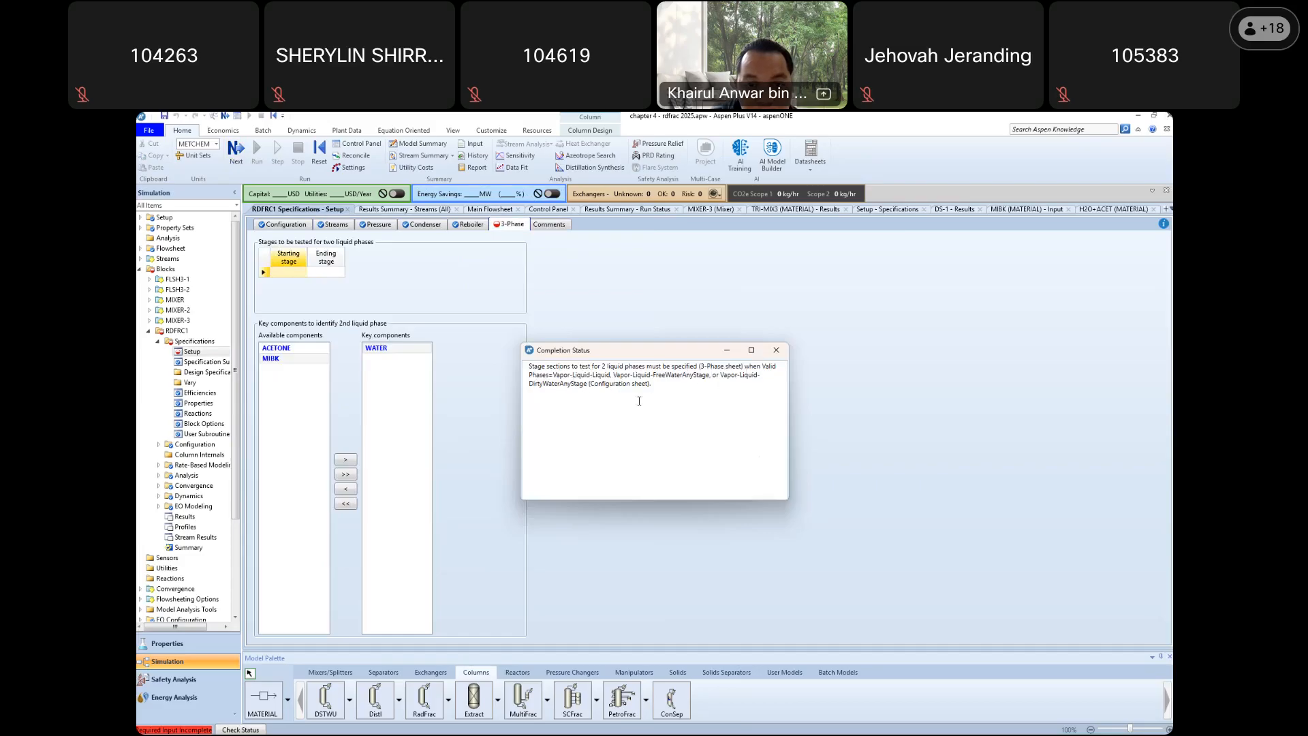
pyautogui.click(777, 351)
pyautogui.click(302, 273)
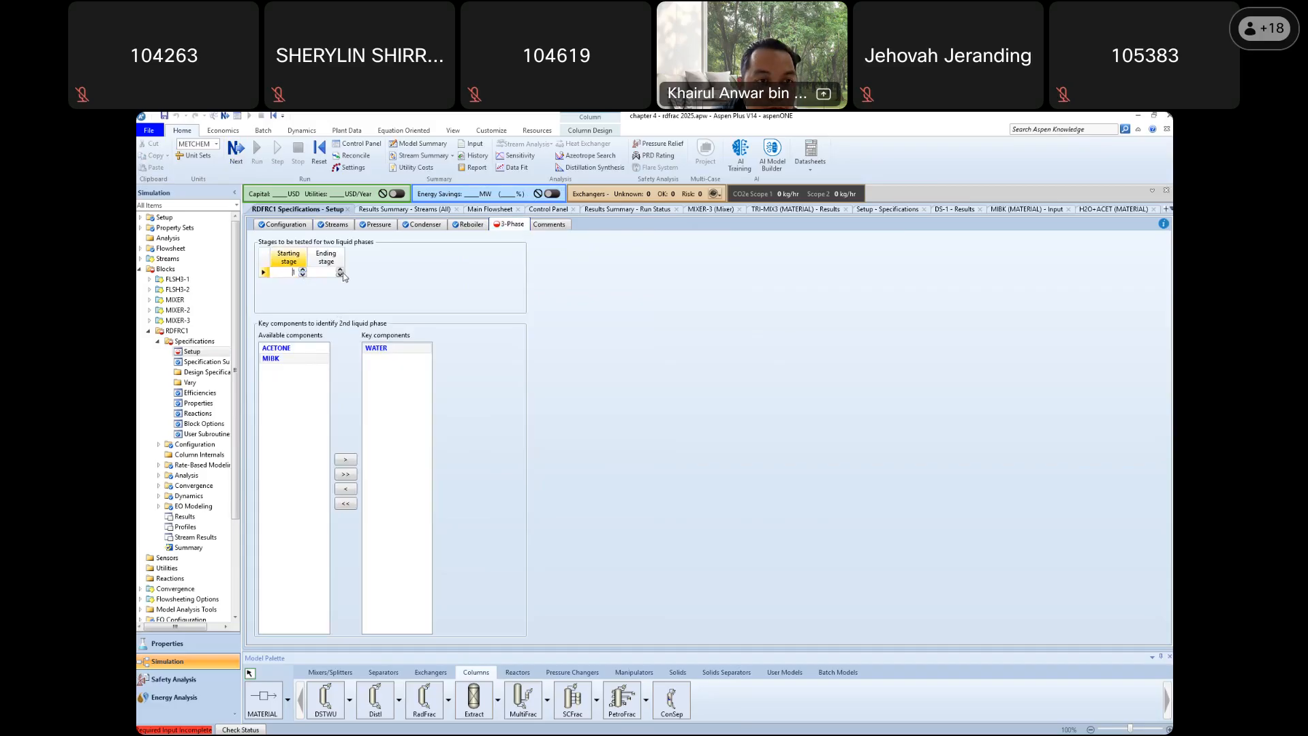
pyautogui.click(421, 286)
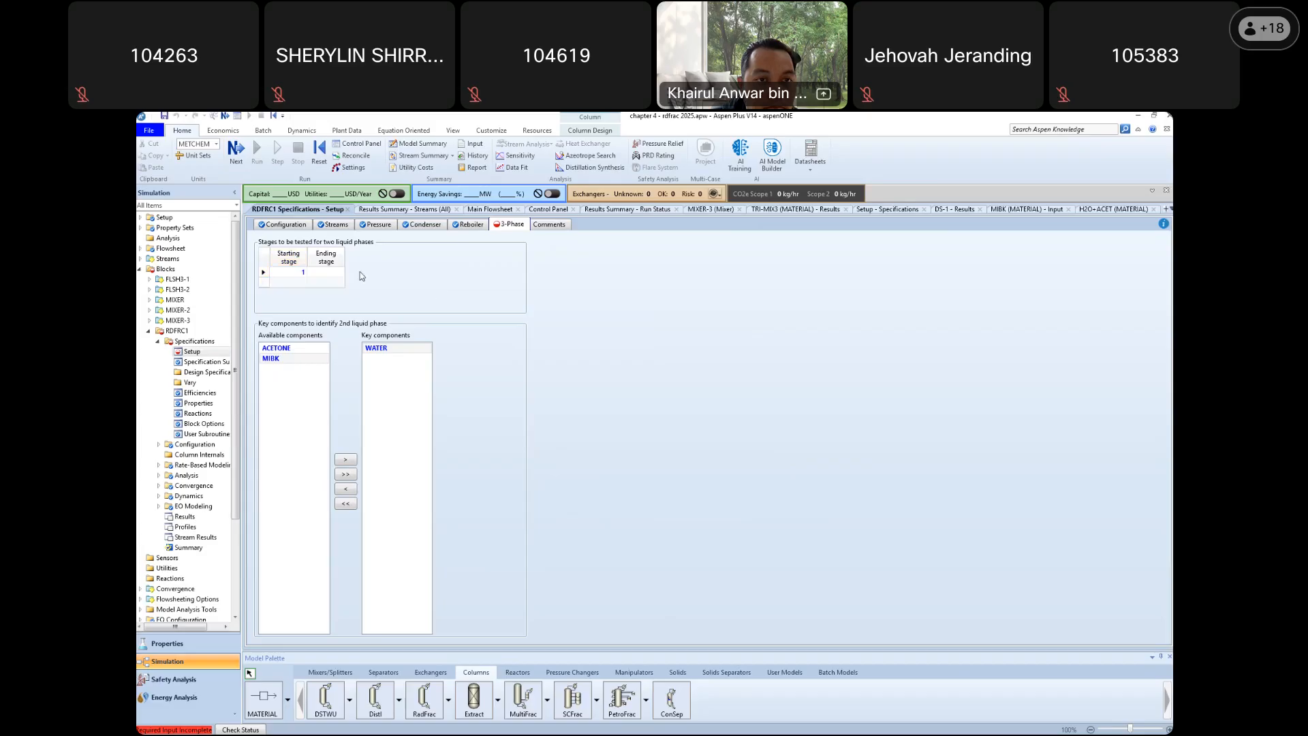
pyautogui.click(342, 273)
pyautogui.write('10')
pyautogui.click(413, 280)
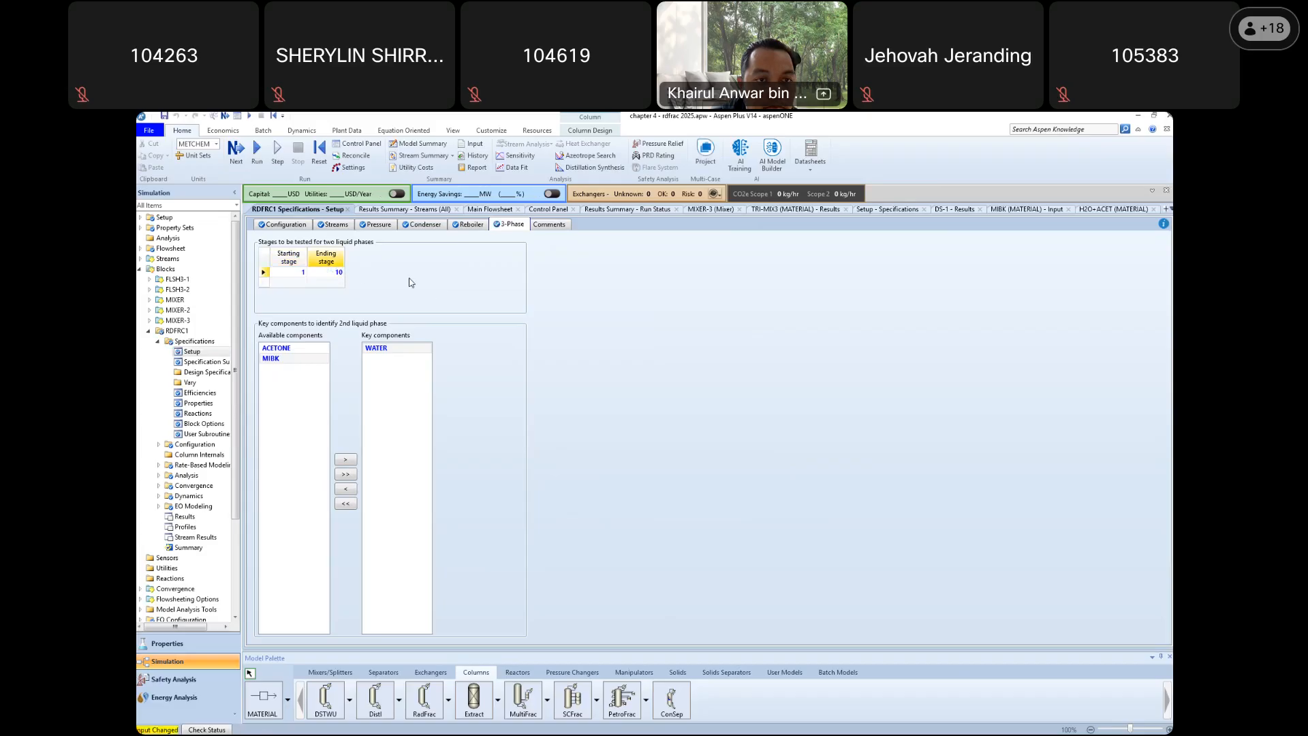
pyautogui.click(340, 275)
pyautogui.click(466, 282)
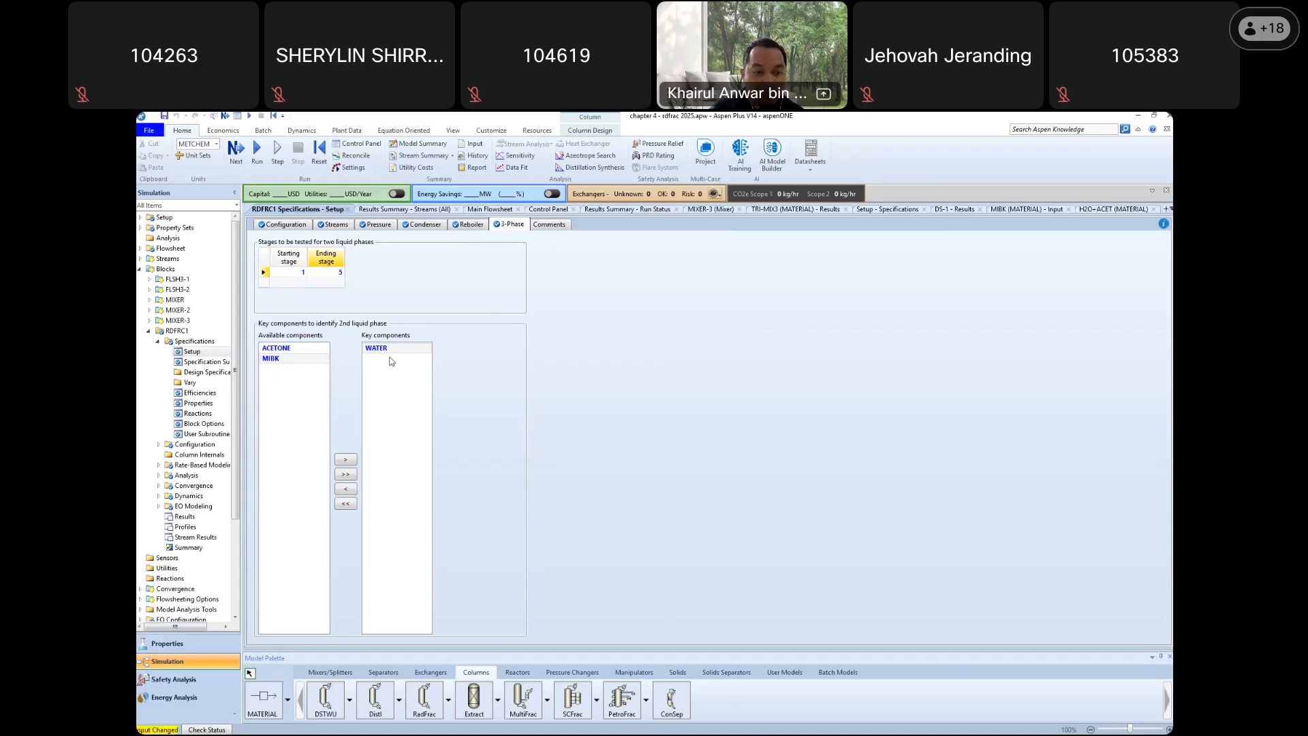
# Run the simulation with the completed input and open the results summary for all streams
pyautogui.click(237, 156)
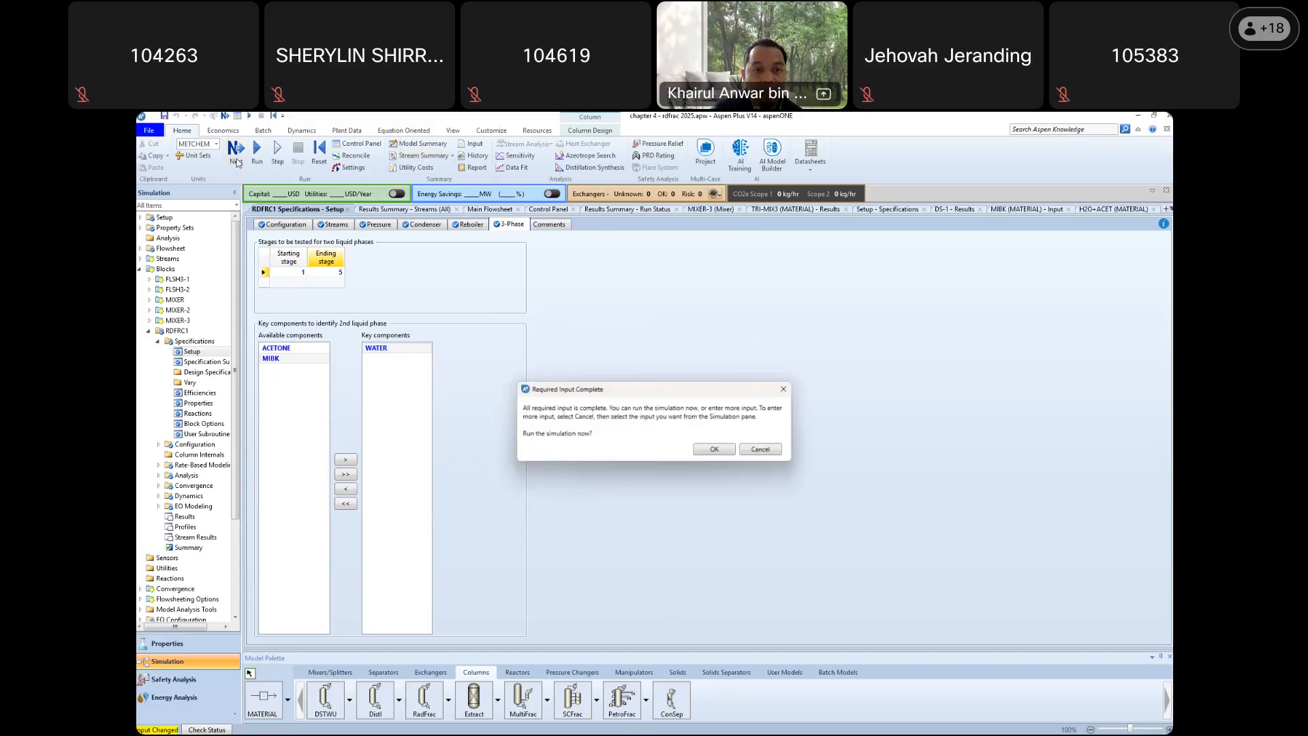
pyautogui.click(715, 450)
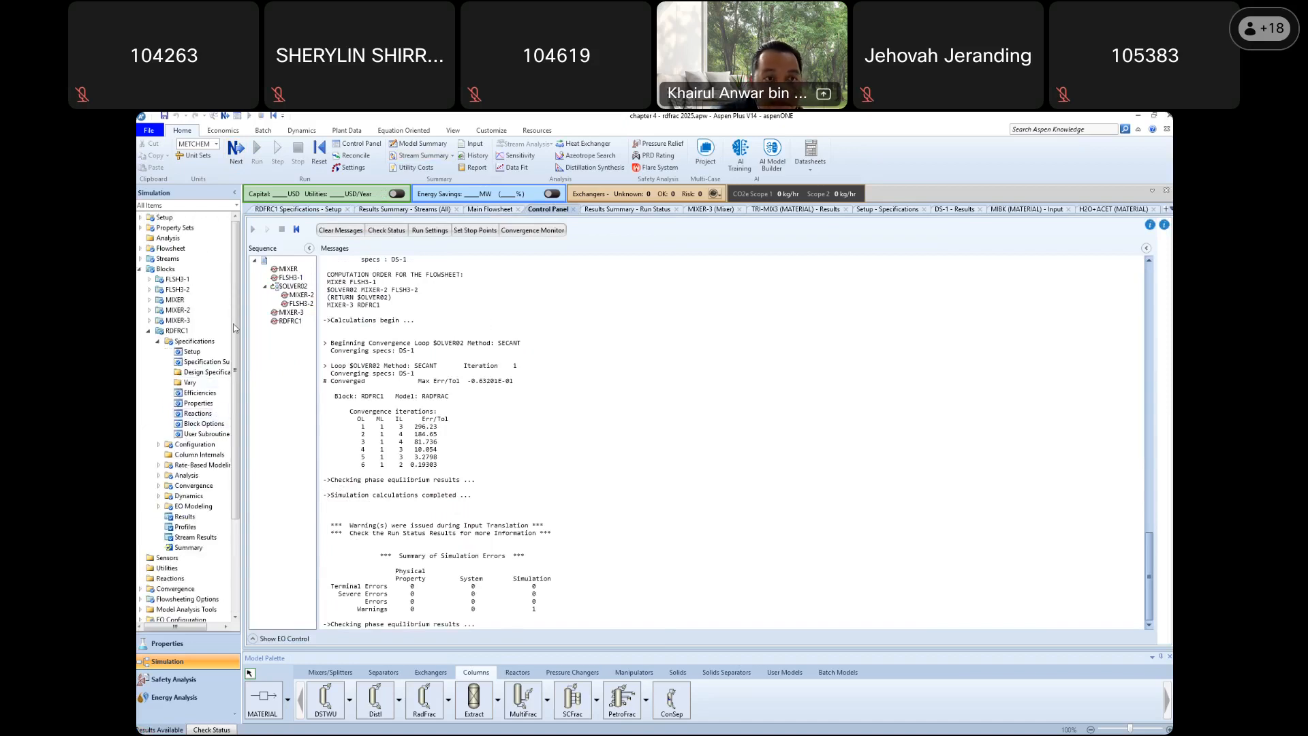
pyautogui.click(140, 270)
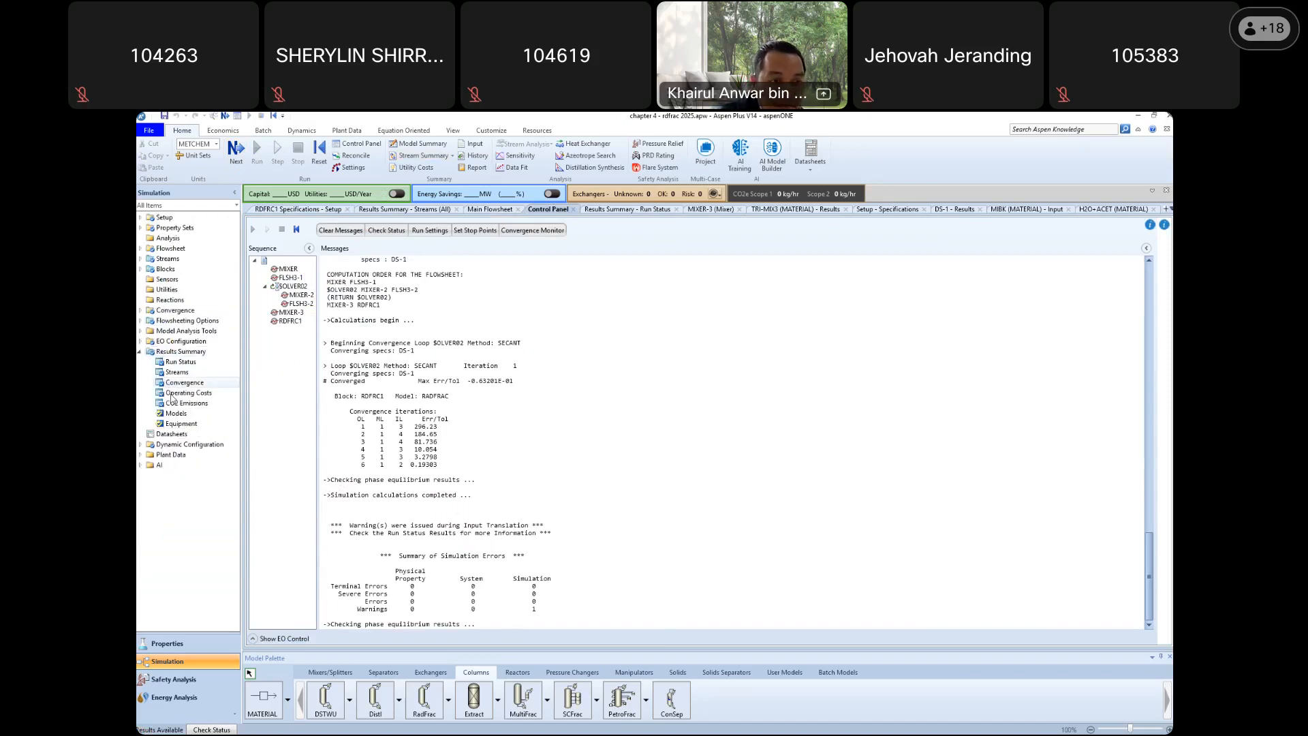
pyautogui.click(177, 372)
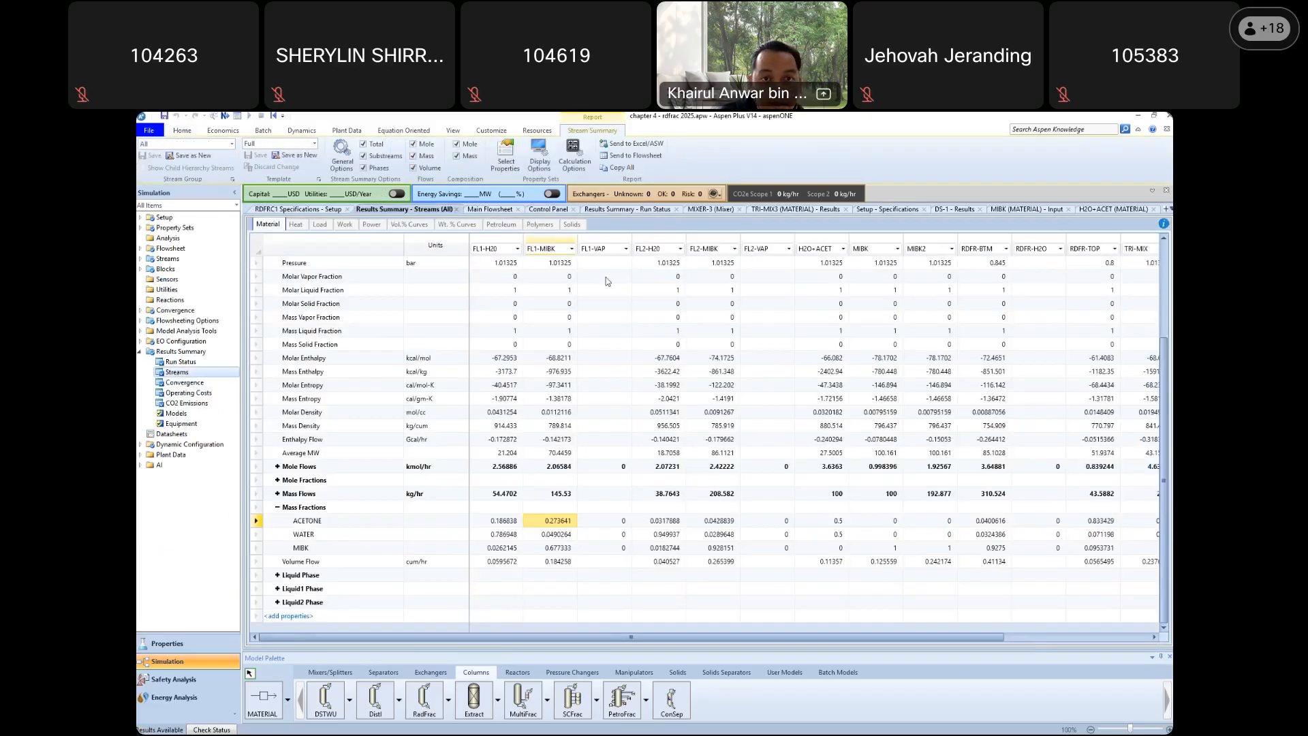
# Show RDFR-BTM and RDFR-TOP in the first two stream columns and examine their component mass fractions
pyautogui.click(518, 250)
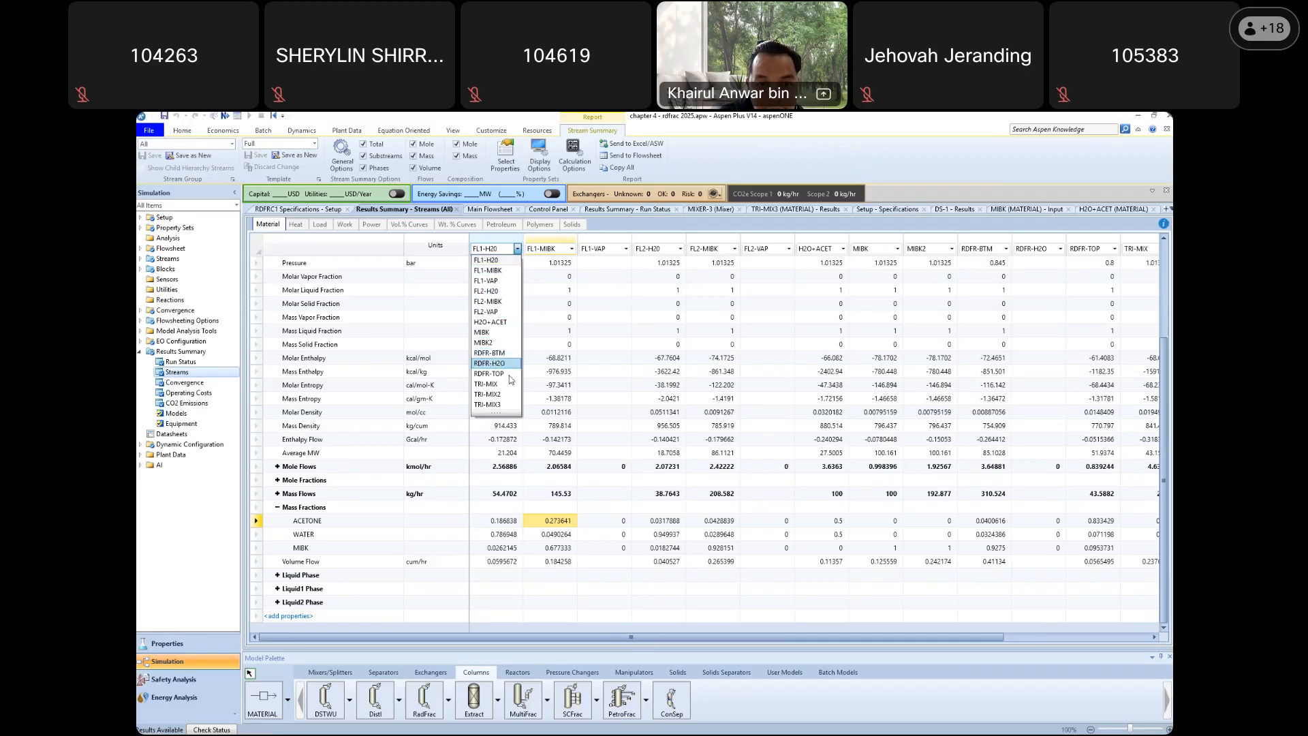
pyautogui.click(490, 353)
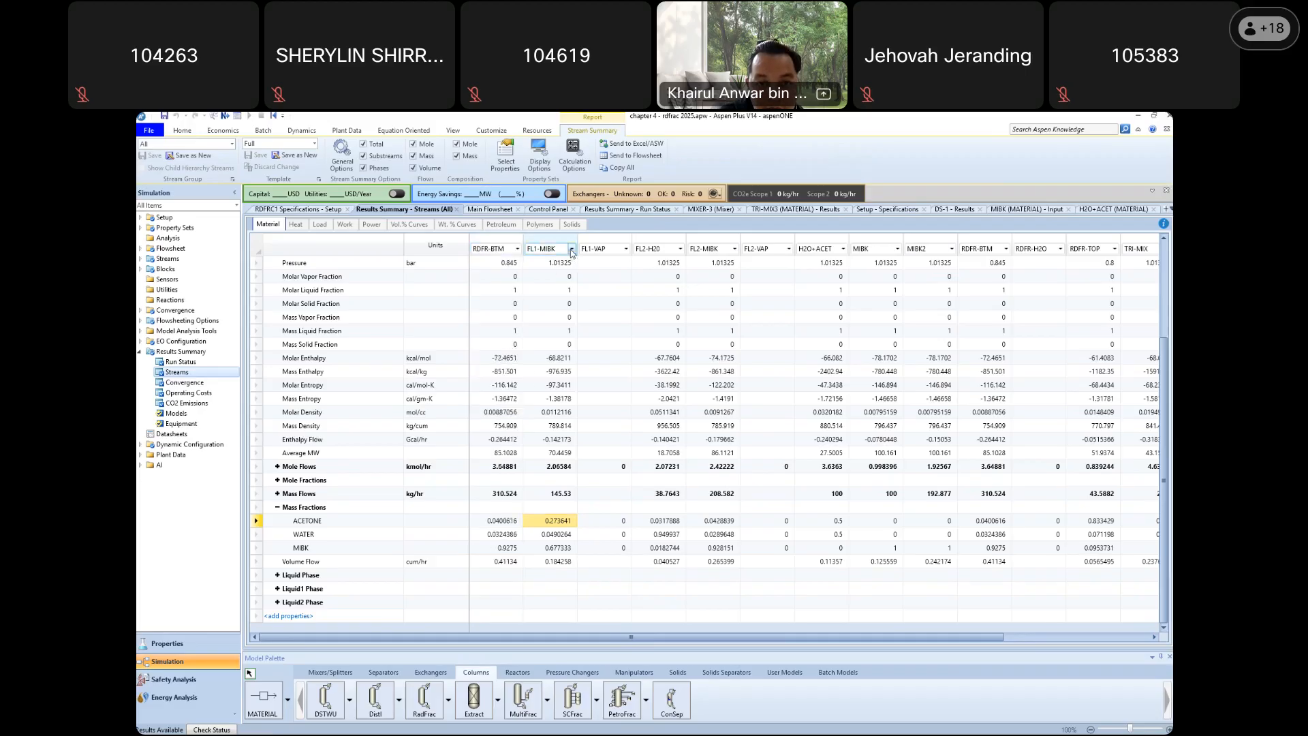
pyautogui.click(571, 249)
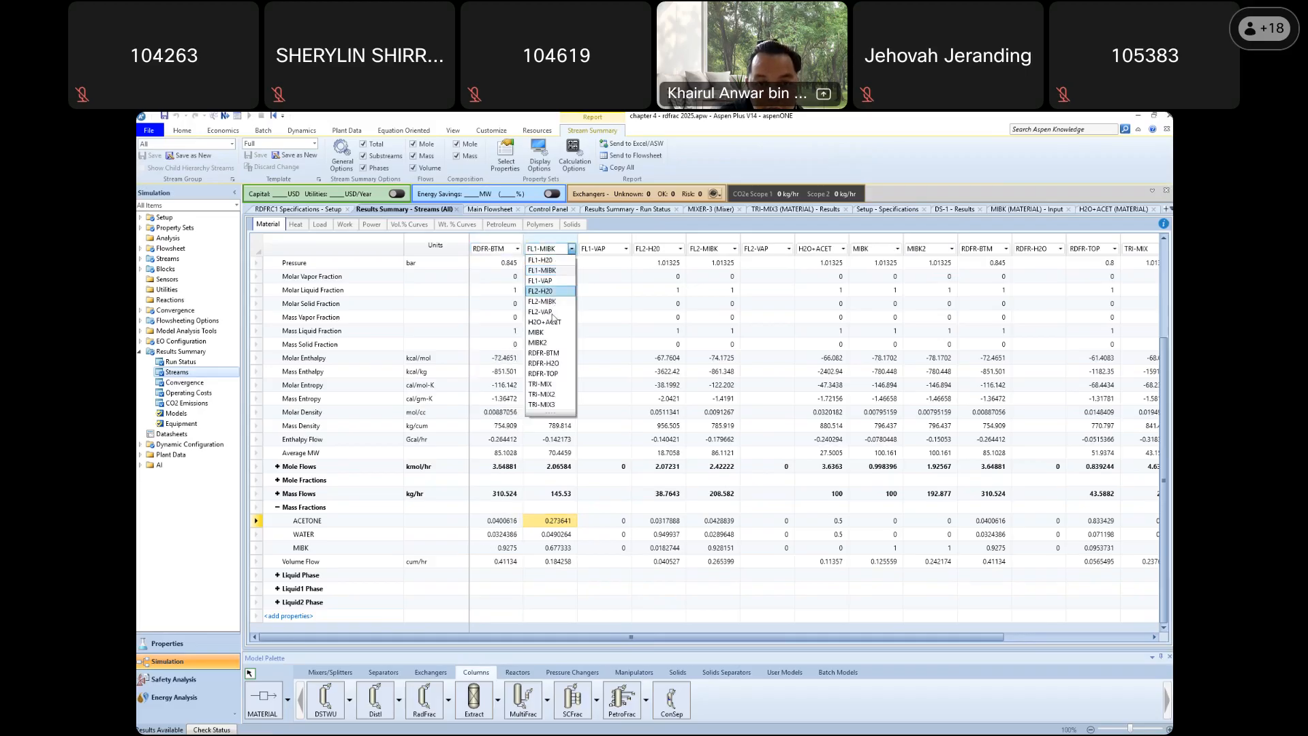
pyautogui.click(559, 377)
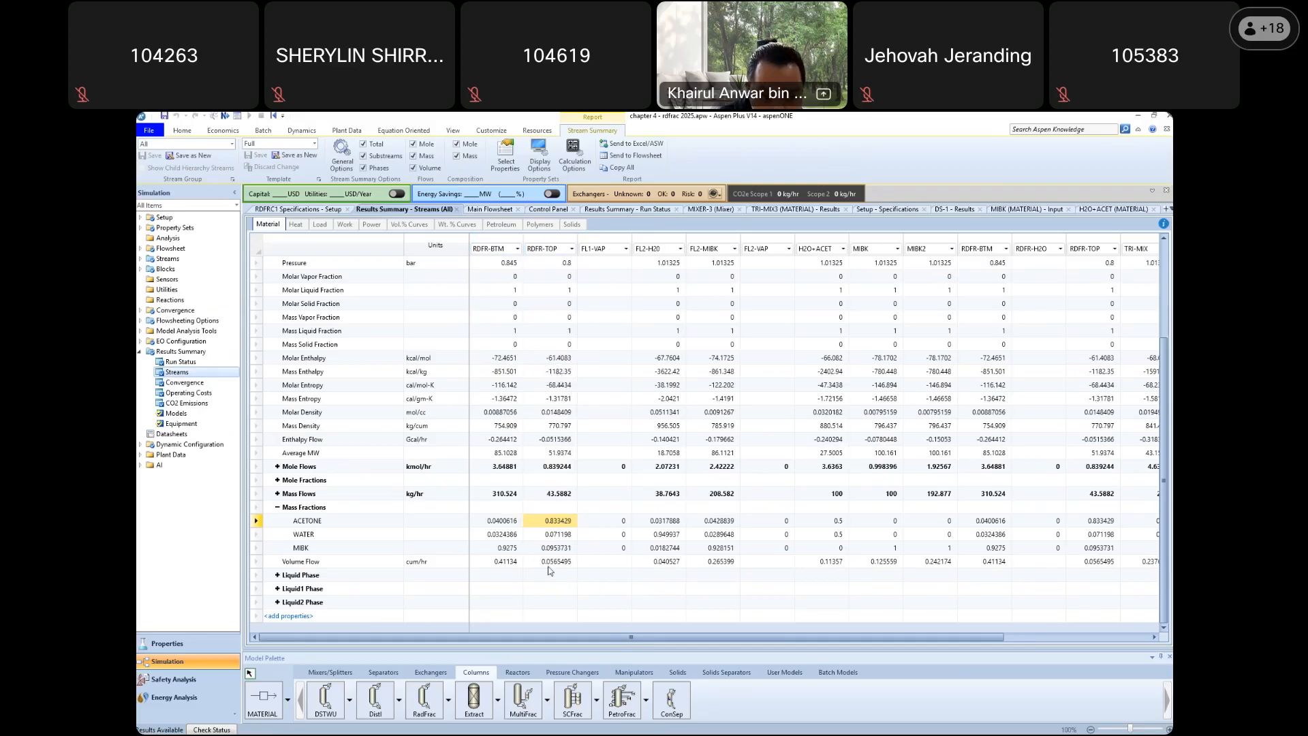
pyautogui.click(510, 549)
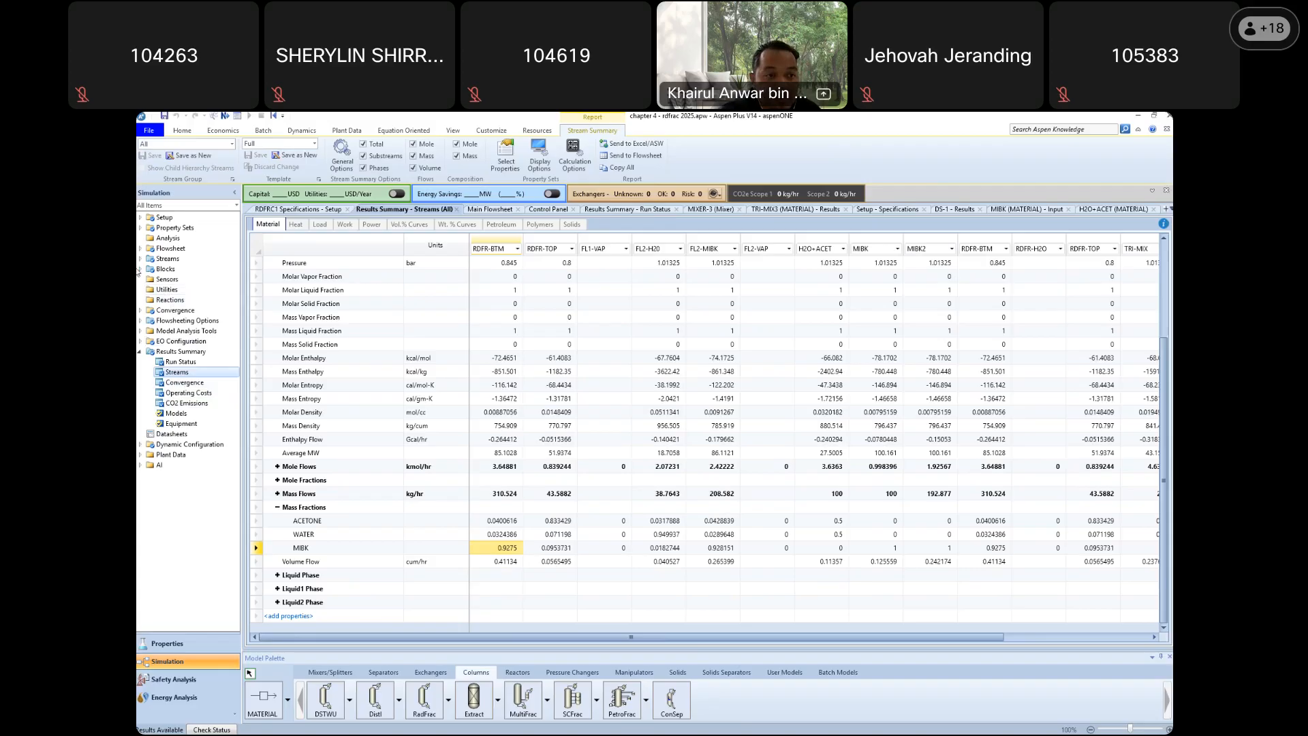
# Reopen the RDFRC1 block from the flowsheet and set 24 stages and a mass reflux ratio of 3.5
pyautogui.click(489, 209)
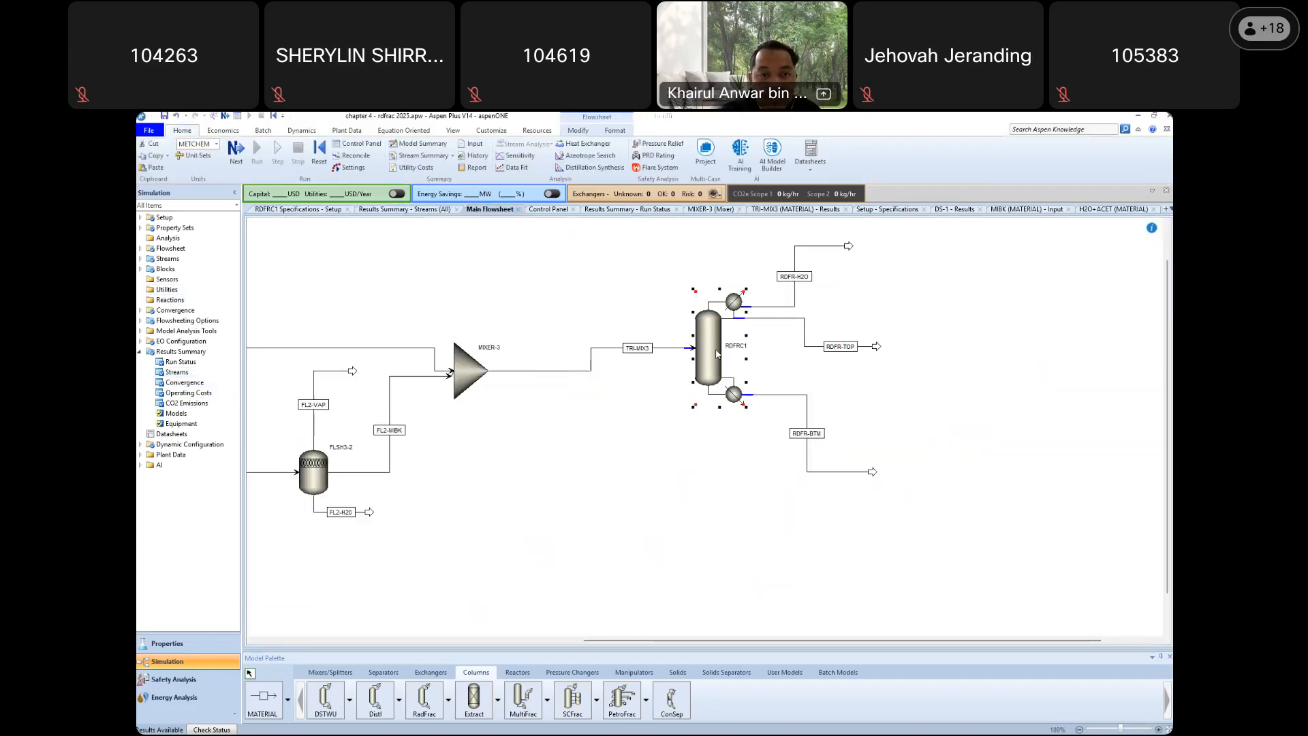
pyautogui.doubleClick(718, 354)
pyautogui.click(482, 264)
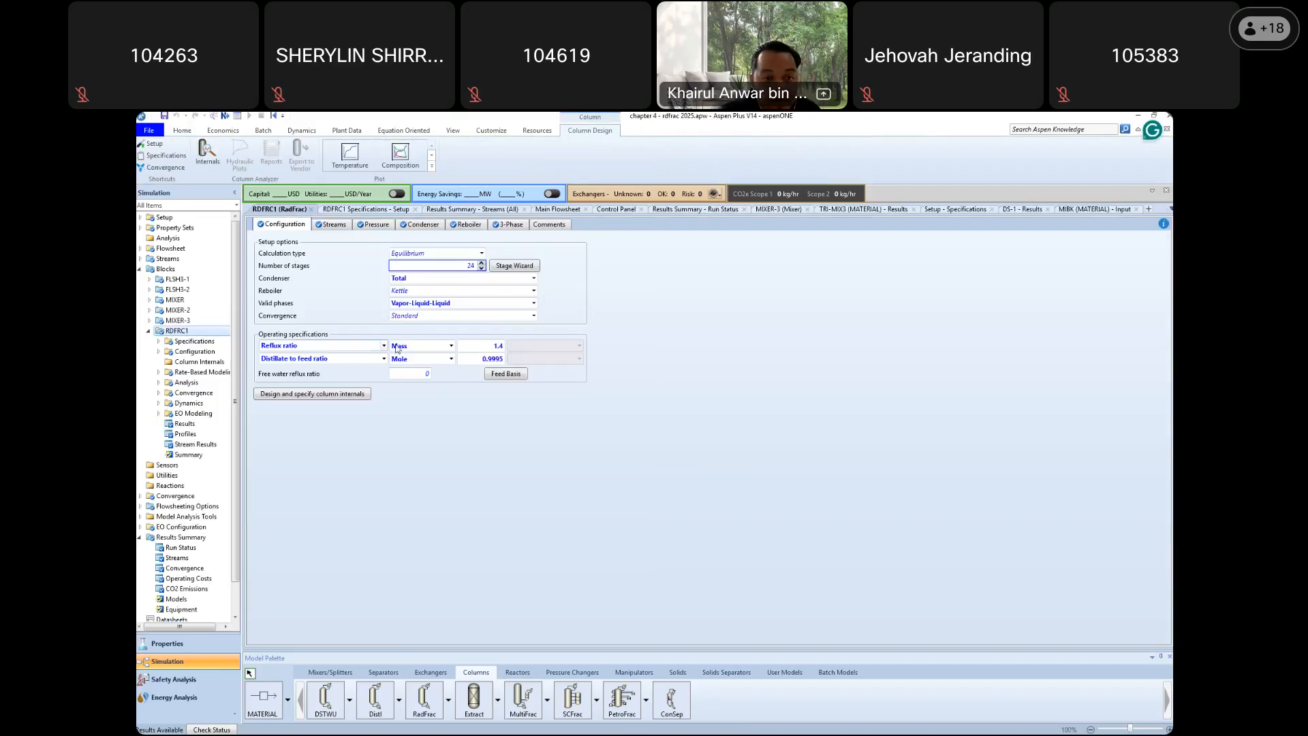
pyautogui.click(500, 347)
pyautogui.write('3.5')
pyautogui.click(578, 427)
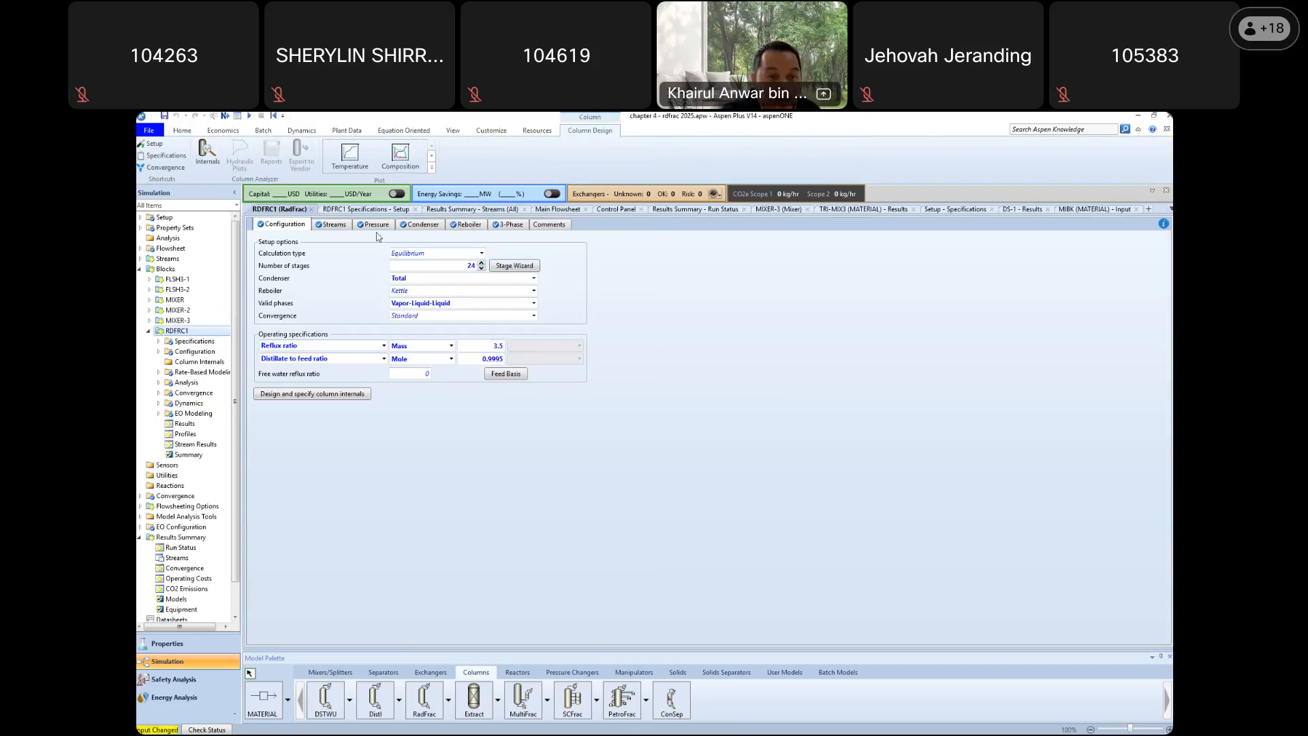
# Set the feed stage of stream TRI-MIX3 to 12 in the column's stream specifications
pyautogui.click(340, 227)
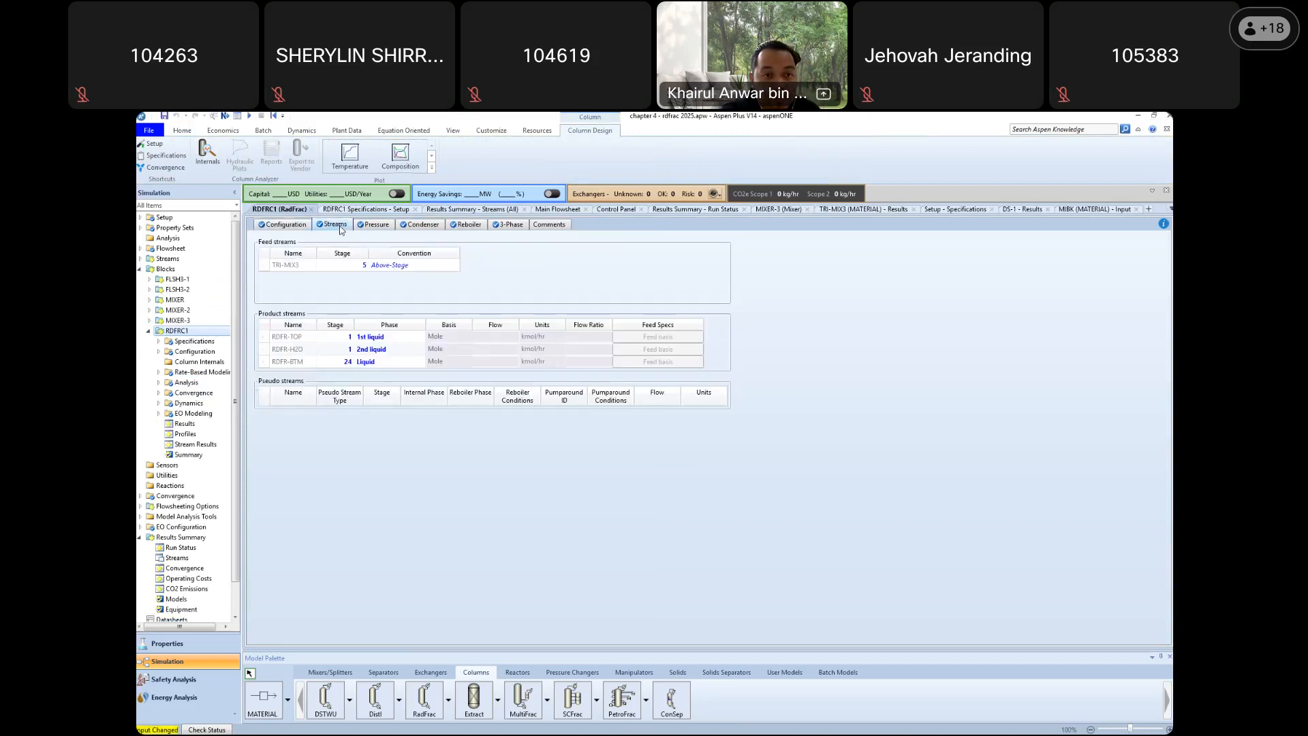
pyautogui.click(363, 265)
pyautogui.click(364, 262)
pyautogui.click(480, 300)
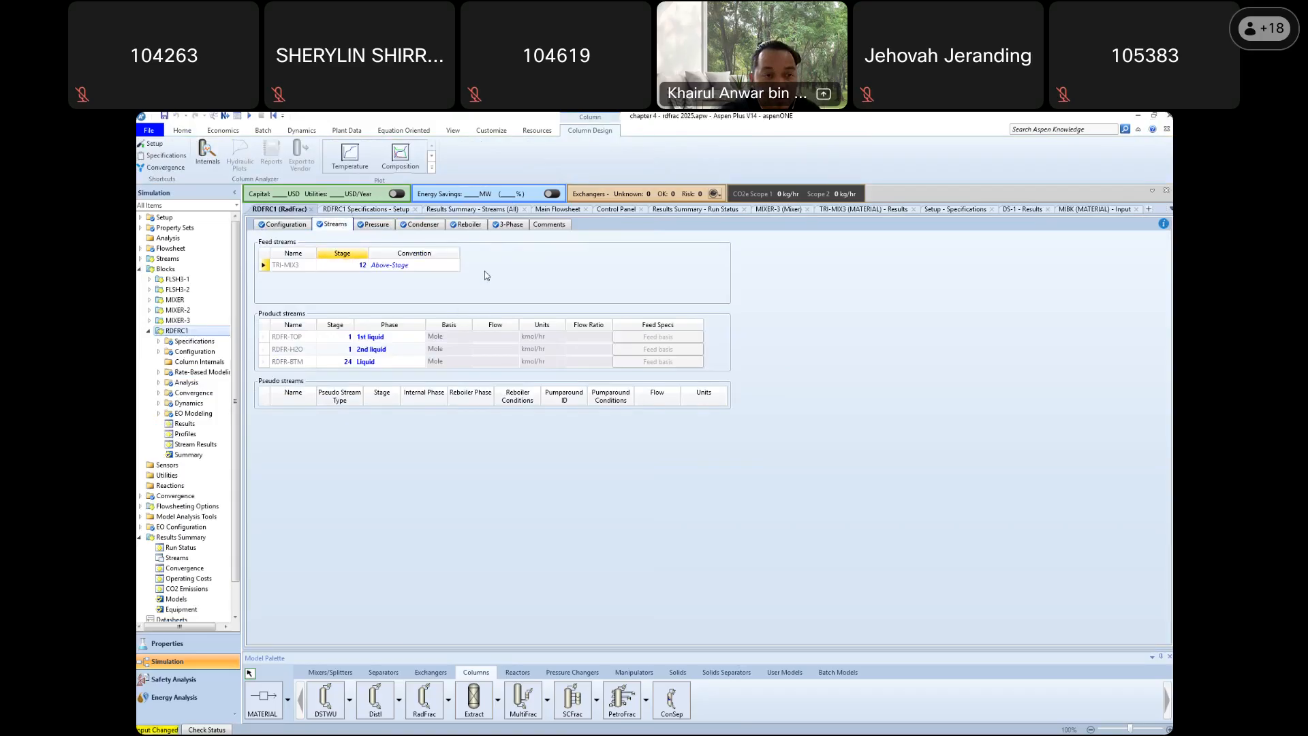
# Set the ending stage tested for two liquid phases to 12 in the three-phase specifications
pyautogui.click(508, 224)
pyautogui.click(341, 272)
pyautogui.click(340, 271)
pyautogui.click(340, 271)
pyautogui.click(446, 285)
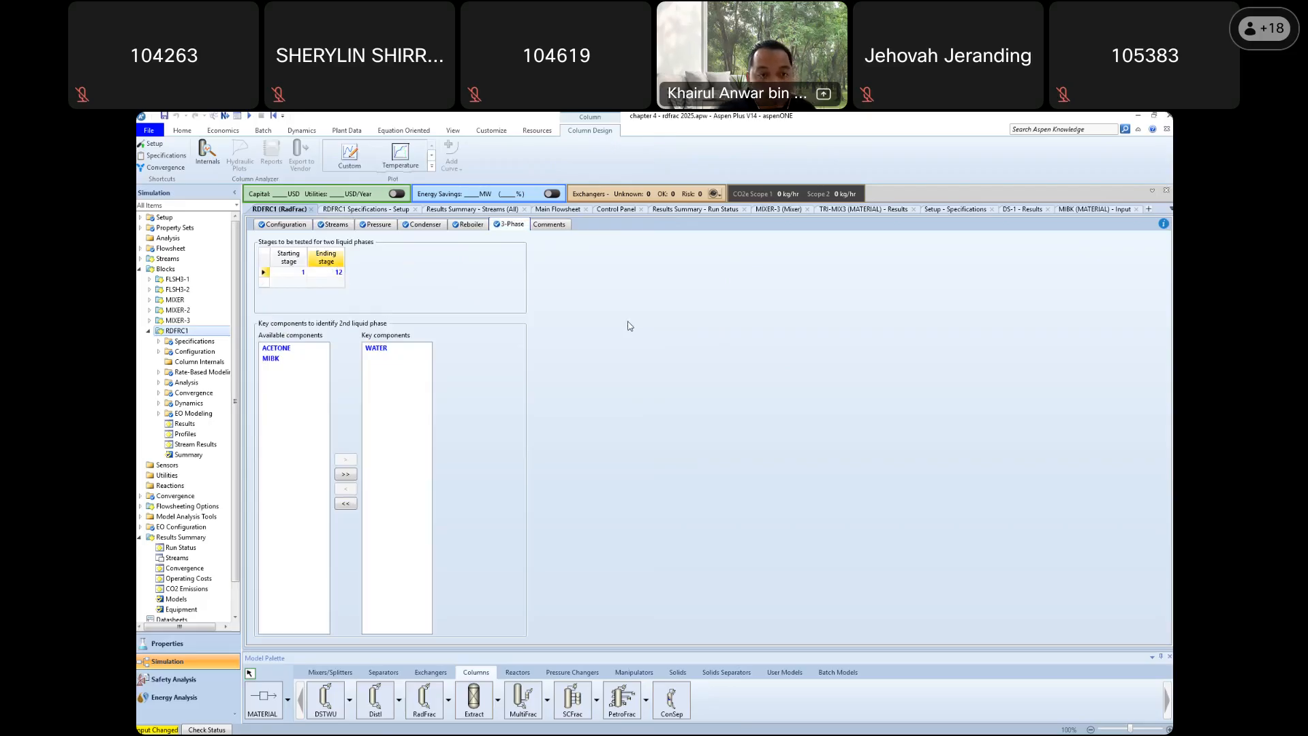
# Reinitialize the simulation, run it again and open the results summary for all streams
pyautogui.click(183, 130)
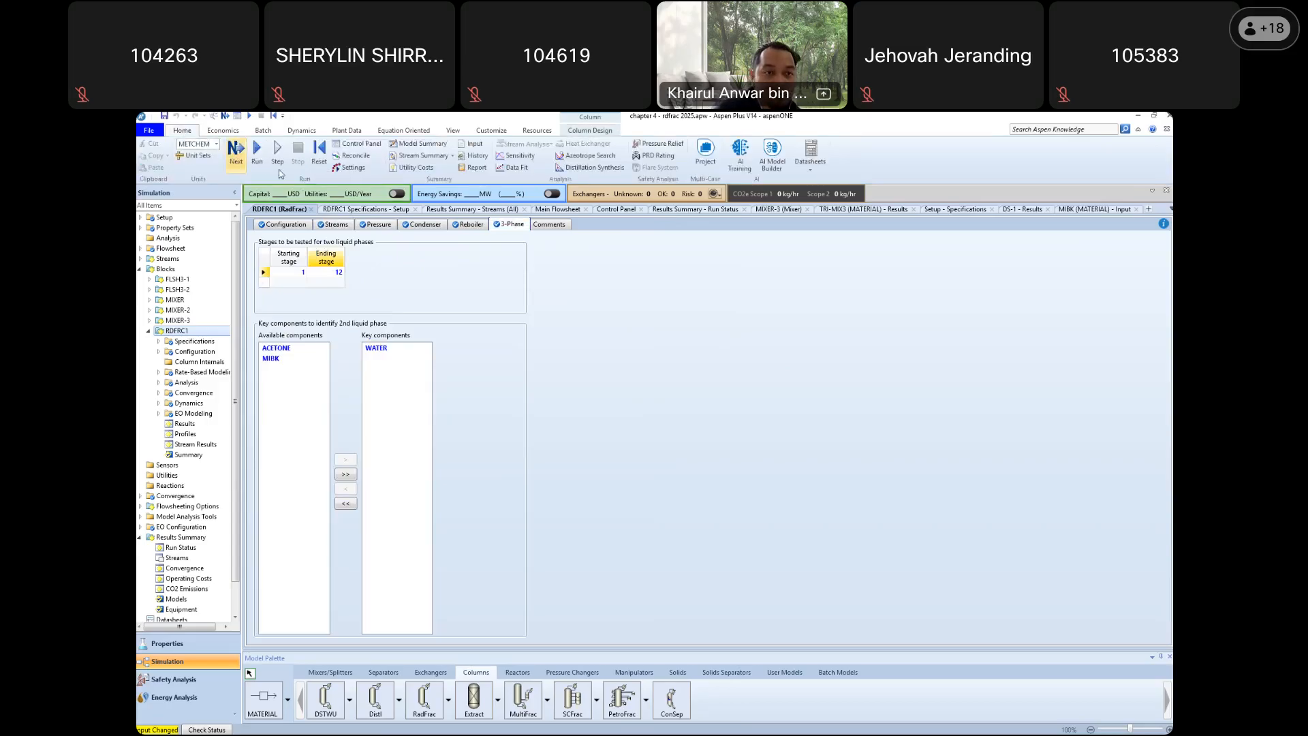
pyautogui.click(318, 167)
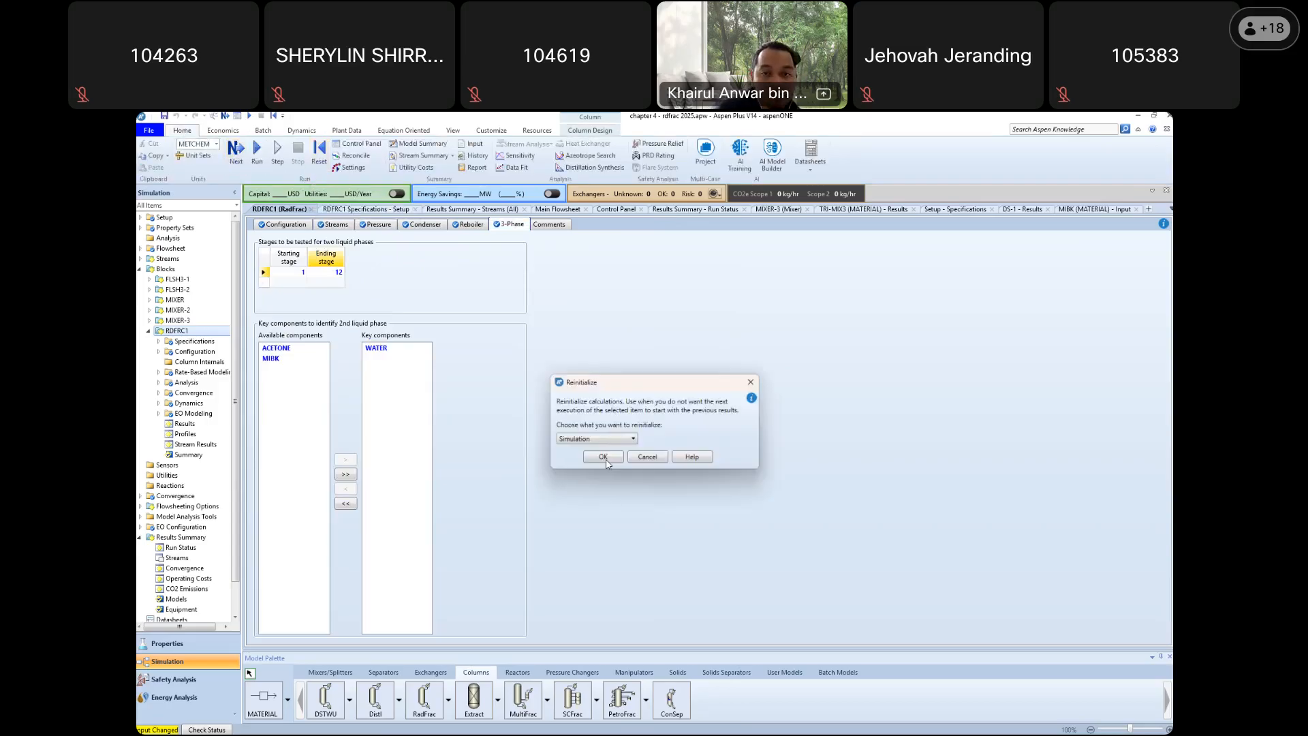
pyautogui.click(604, 457)
pyautogui.click(721, 447)
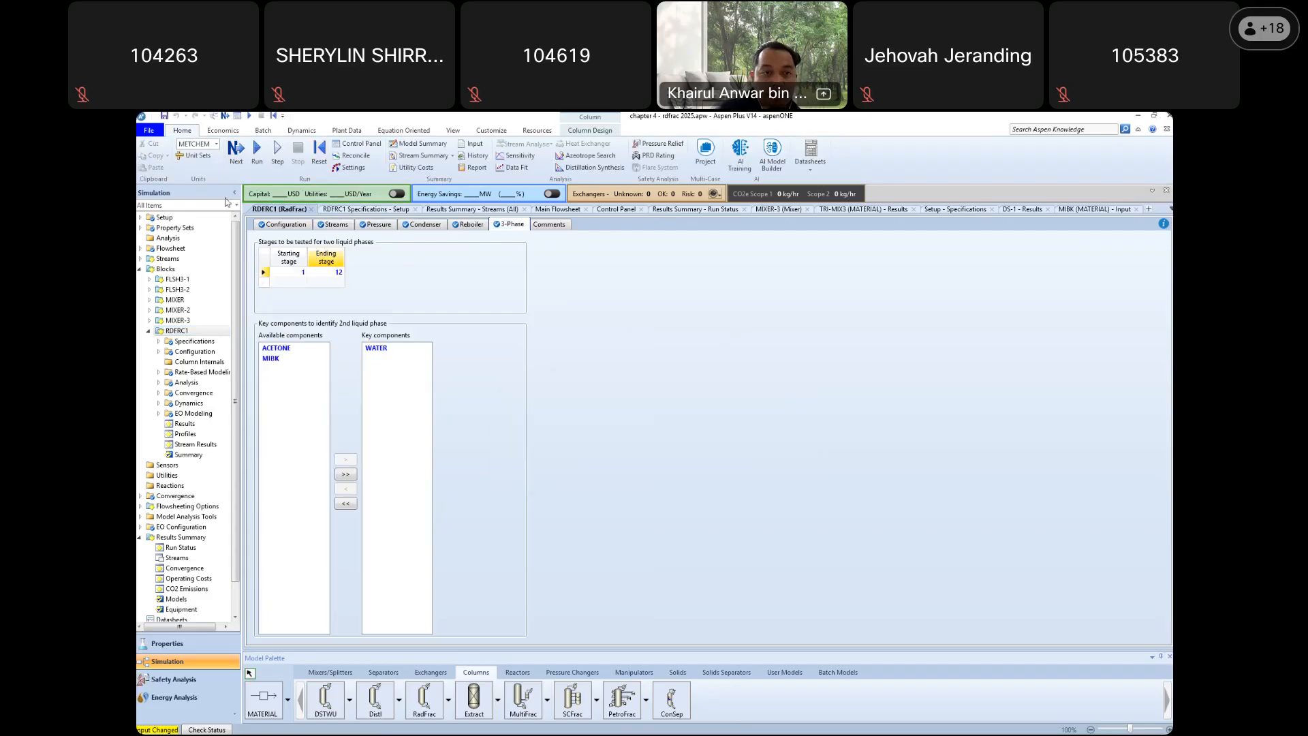
pyautogui.click(711, 448)
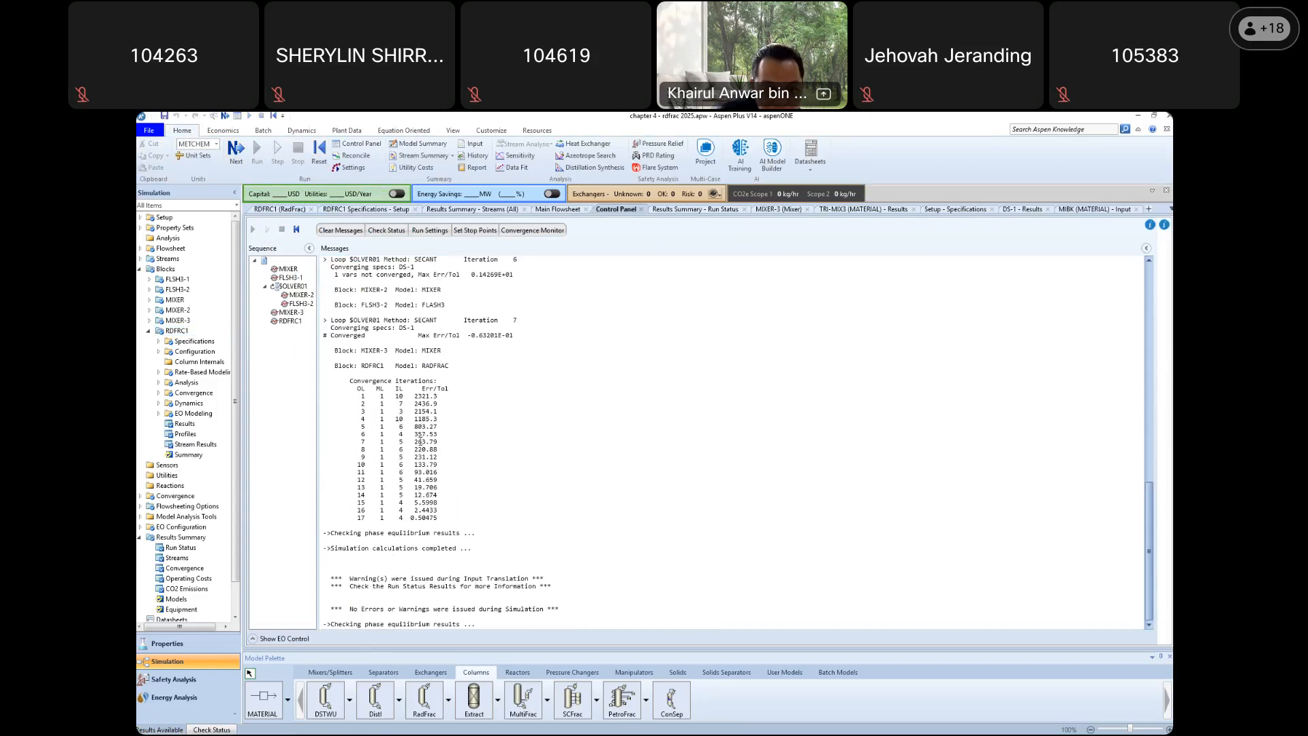
pyautogui.scroll(-1, 192, 555)
pyautogui.click(178, 523)
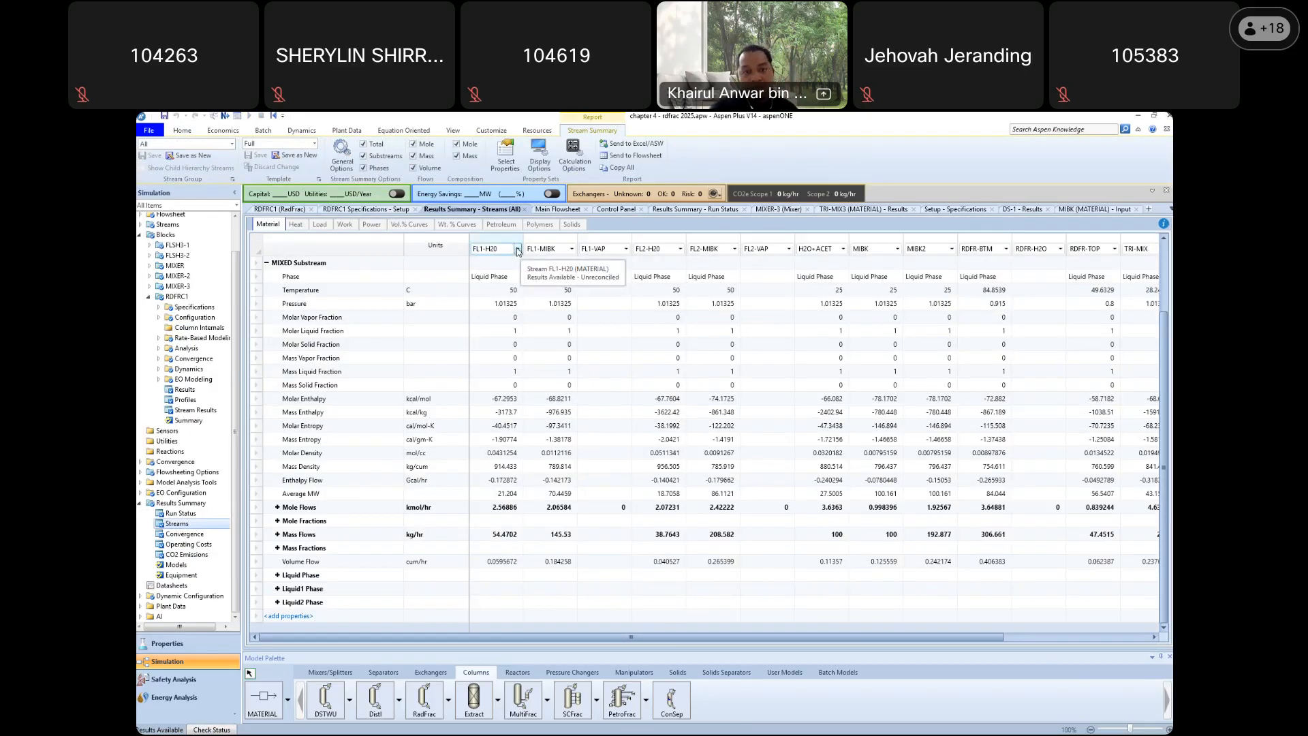
# Show RDFR-BTM and RDFR-TOP in the first two columns of the stream results
pyautogui.click(517, 250)
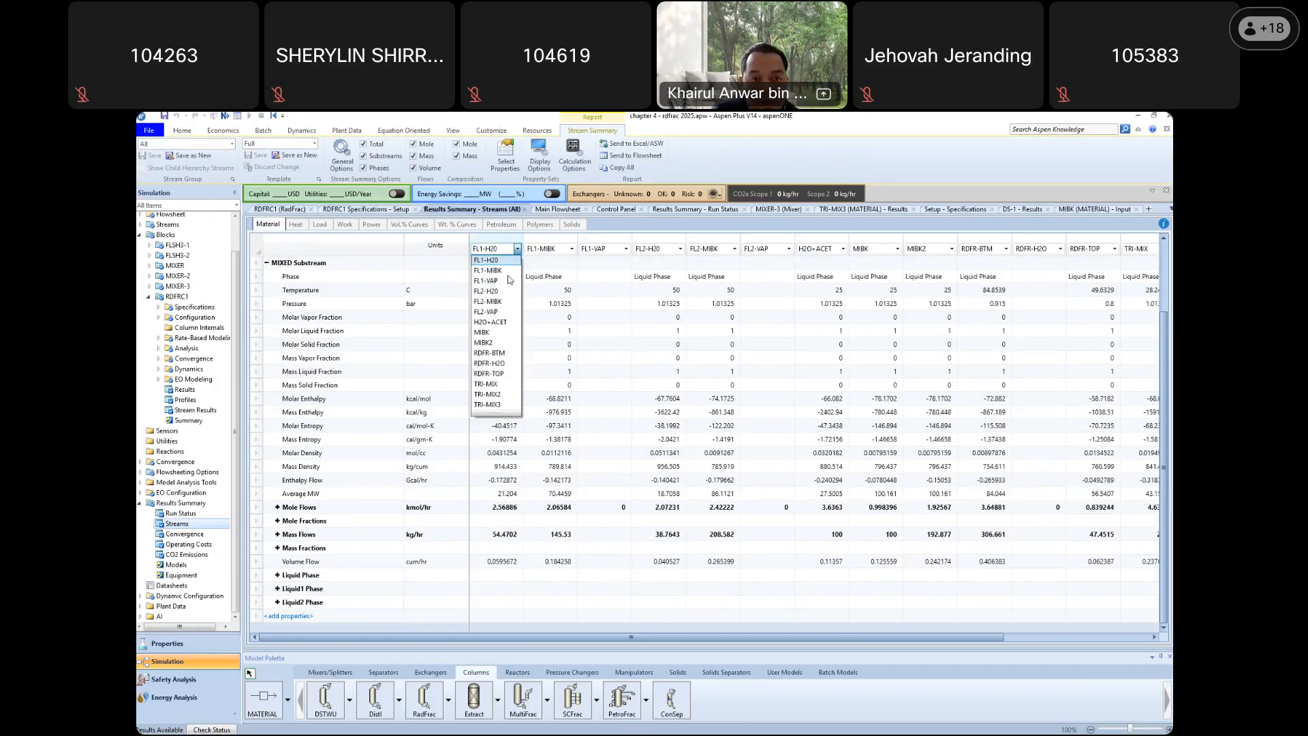
pyautogui.click(502, 353)
pyautogui.click(572, 248)
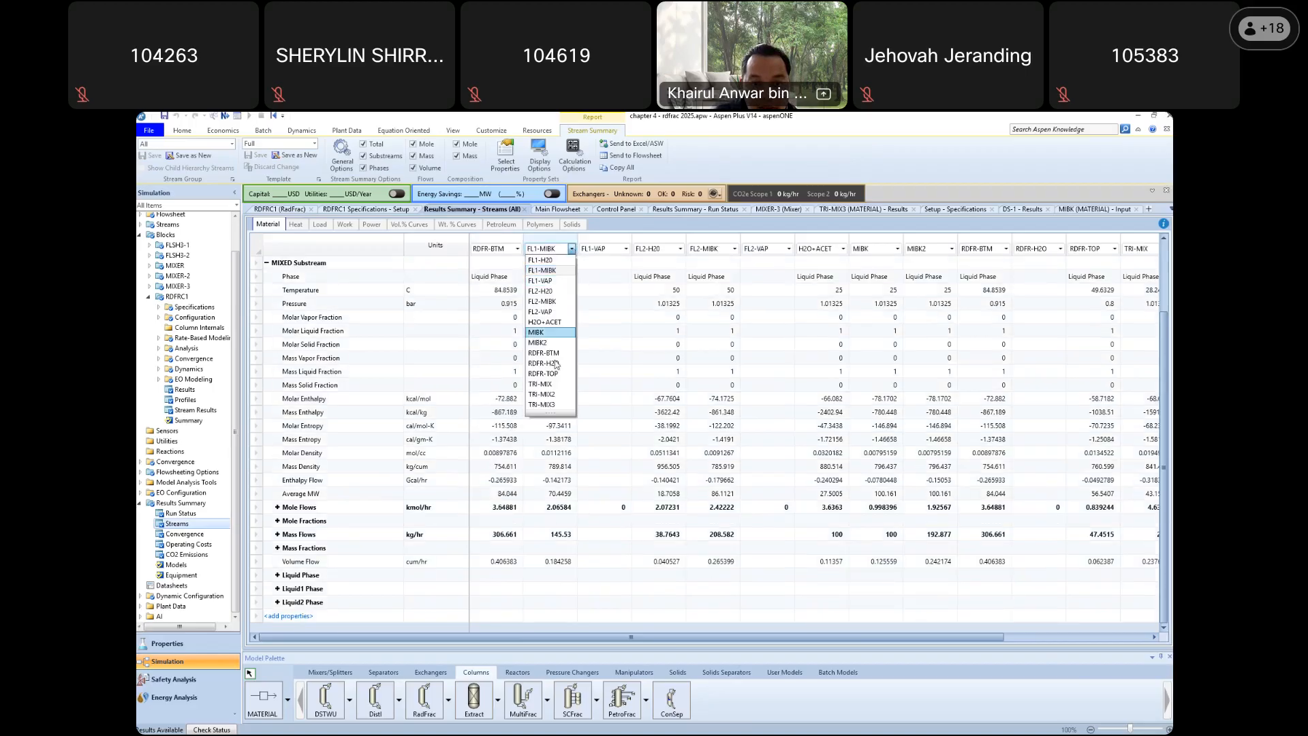
pyautogui.click(543, 374)
pyautogui.click(501, 242)
pyautogui.keyDown('ctrl'); pyautogui.click(554, 248); pyautogui.keyUp('ctrl')
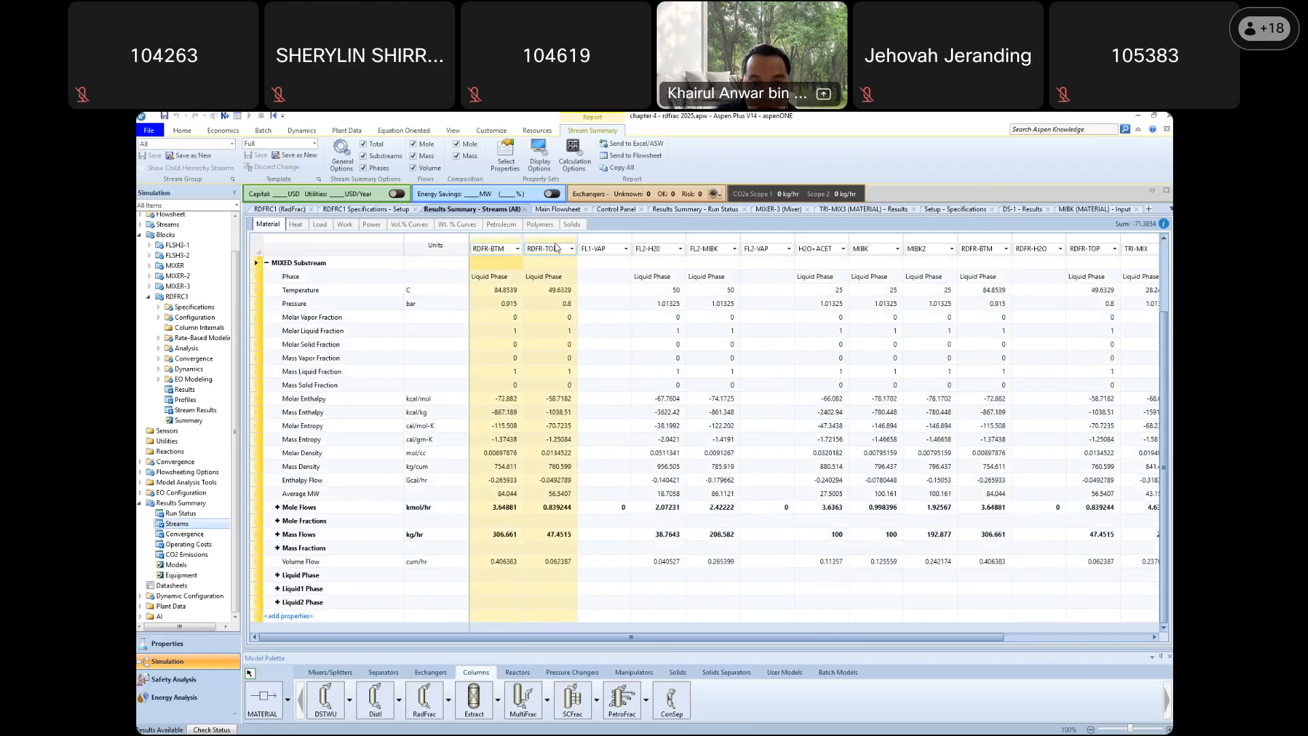
pyautogui.rightClick(553, 248)
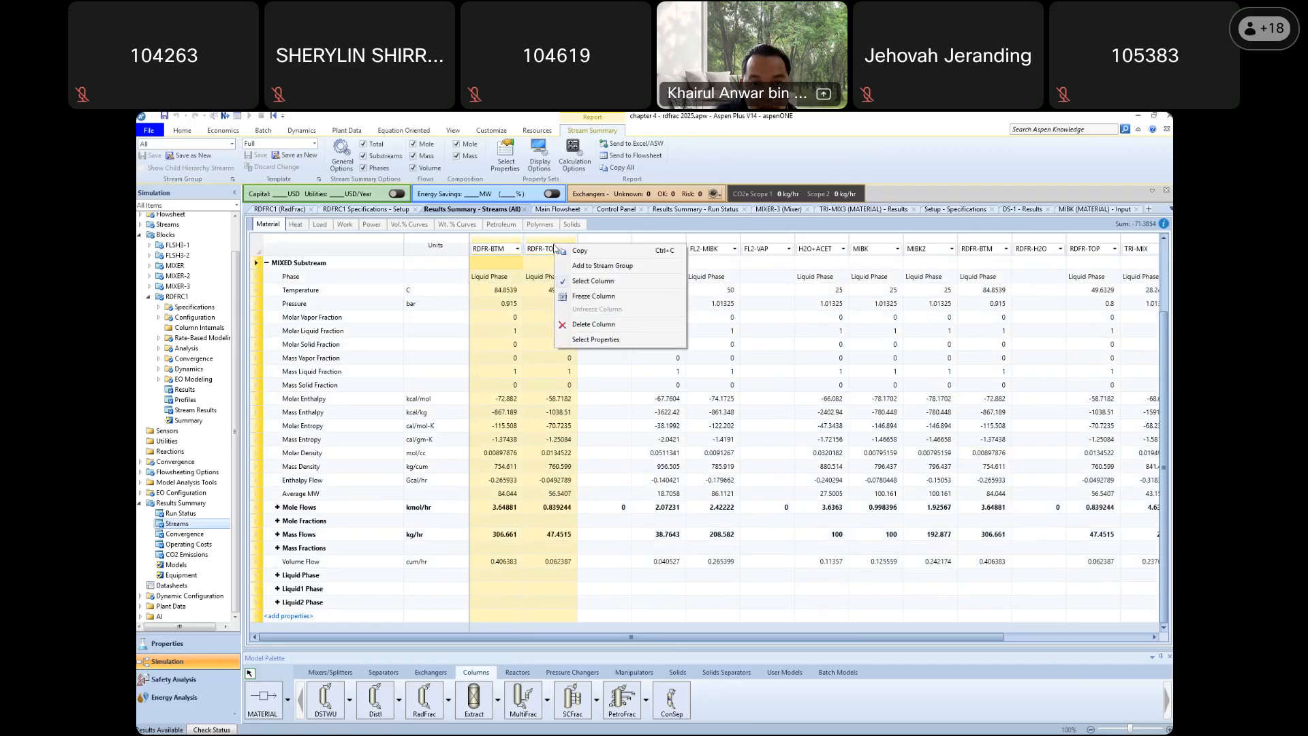
pyautogui.click(601, 281)
pyautogui.rightClick(493, 243)
pyautogui.click(490, 228)
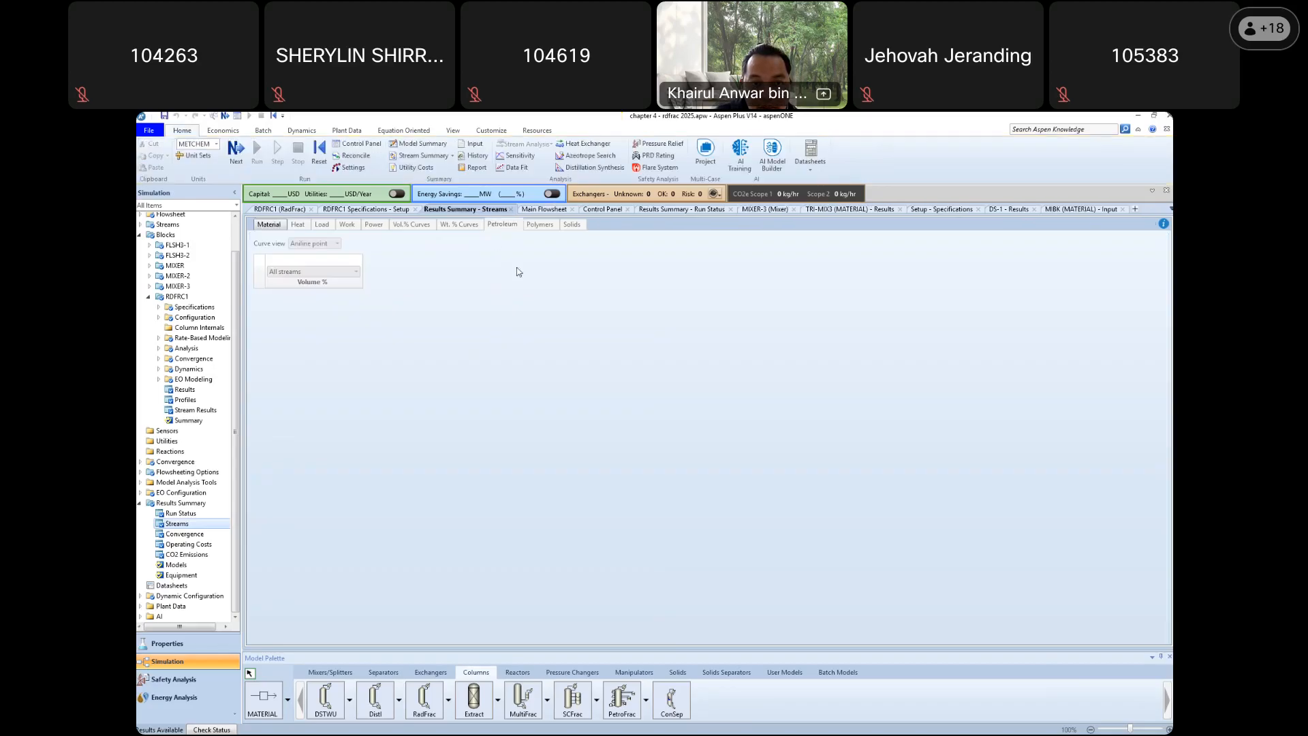
pyautogui.click(278, 228)
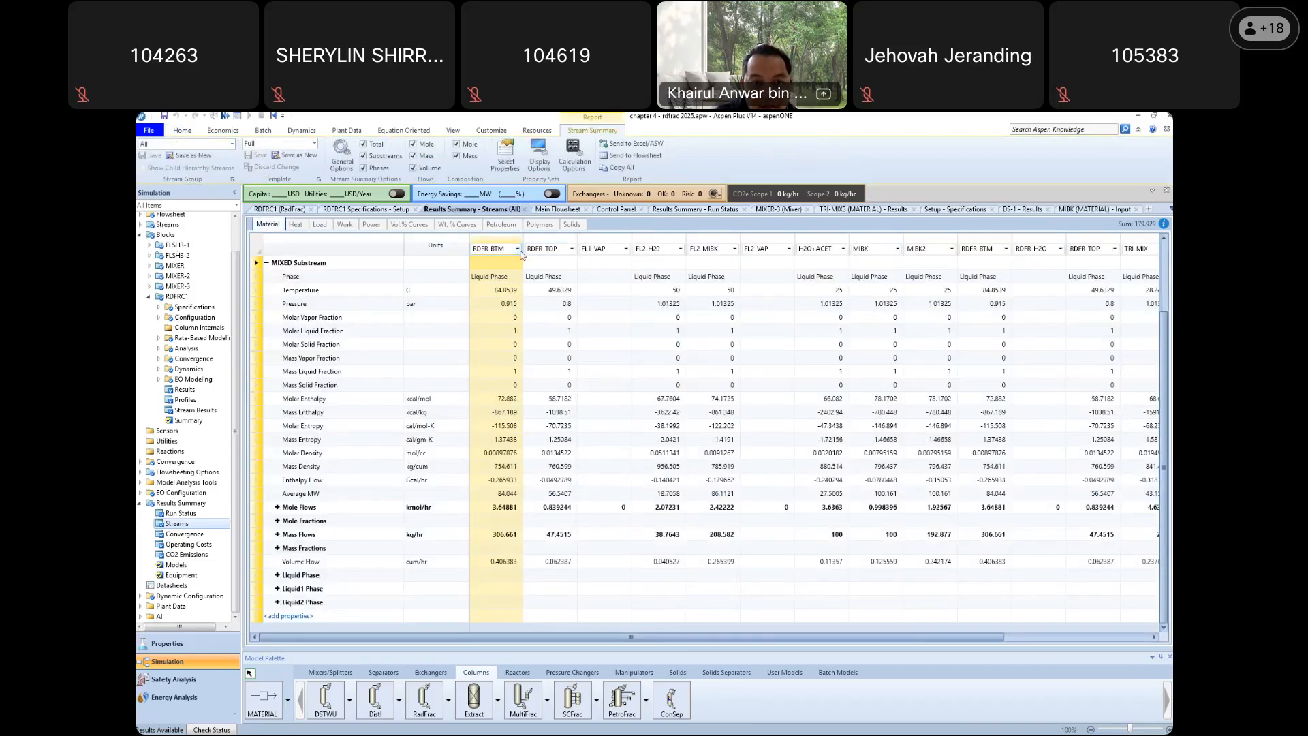
pyautogui.click(530, 262)
# Freeze the RDFR-TOP column at the start of the stream results table
pyautogui.moveTo(486, 242); pyautogui.dragTo(543, 242)
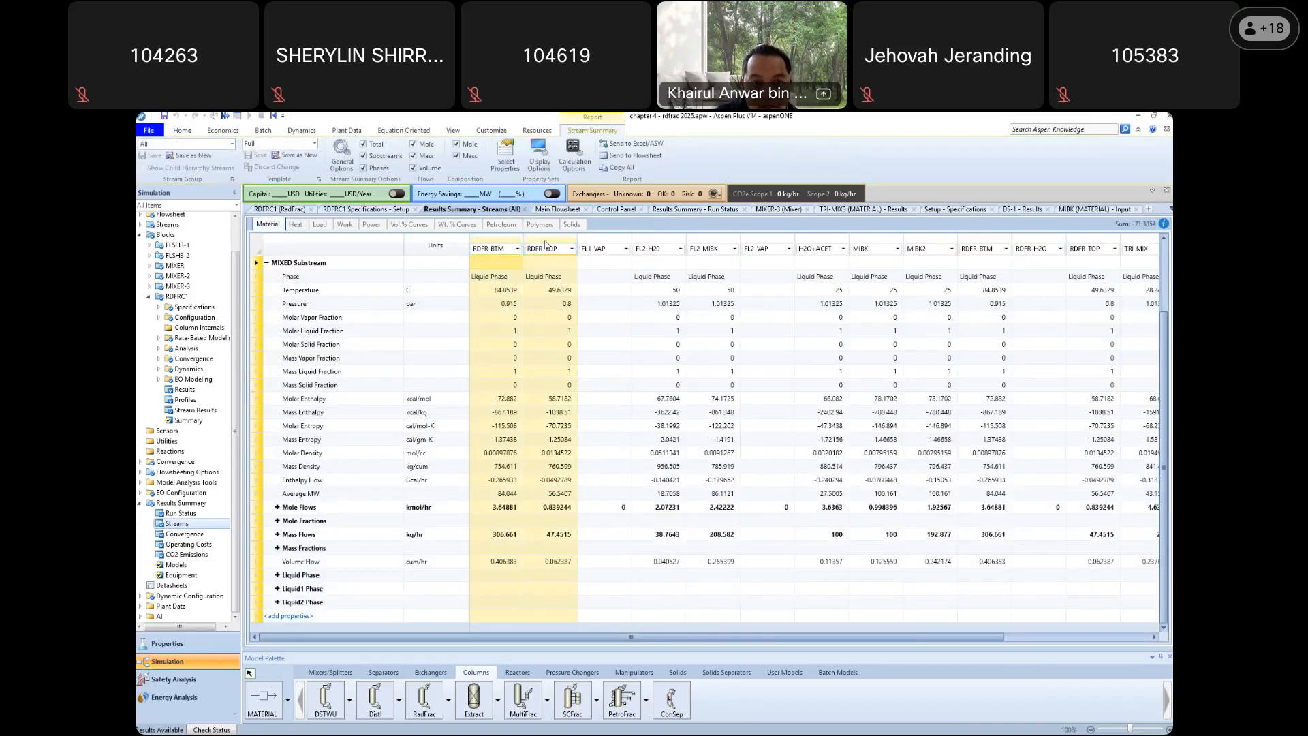
pyautogui.rightClick(544, 242)
pyautogui.click(594, 297)
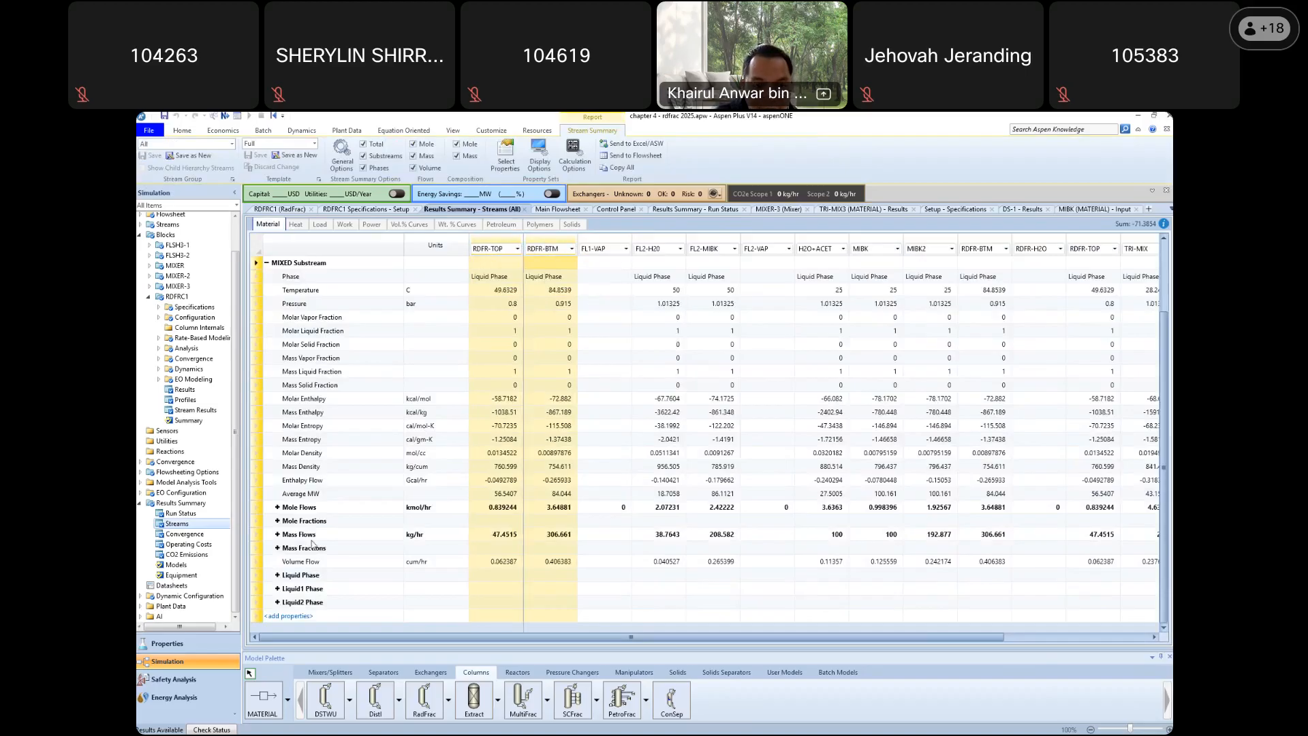
pyautogui.click(768, 426)
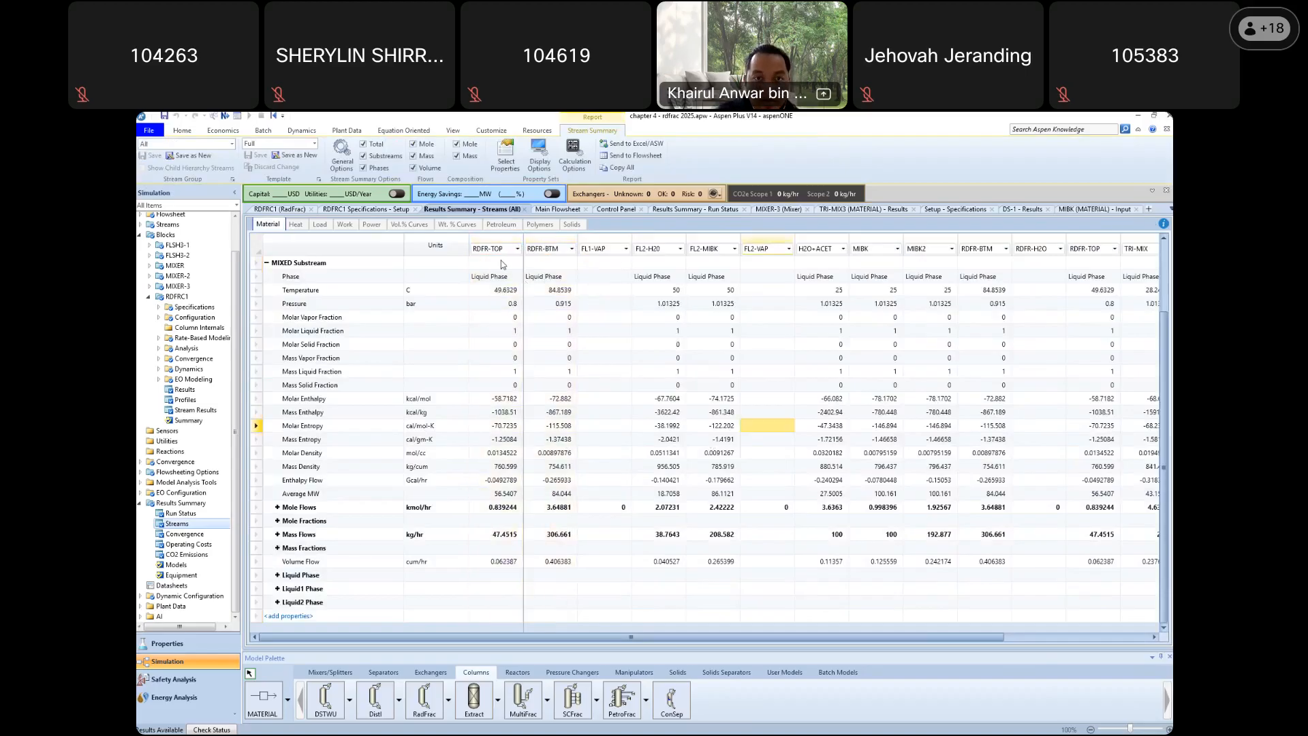
# Expand the mass fractions and check acetone in RDFR-TOP and MIBK in RDFR-BTM
pyautogui.click(494, 238)
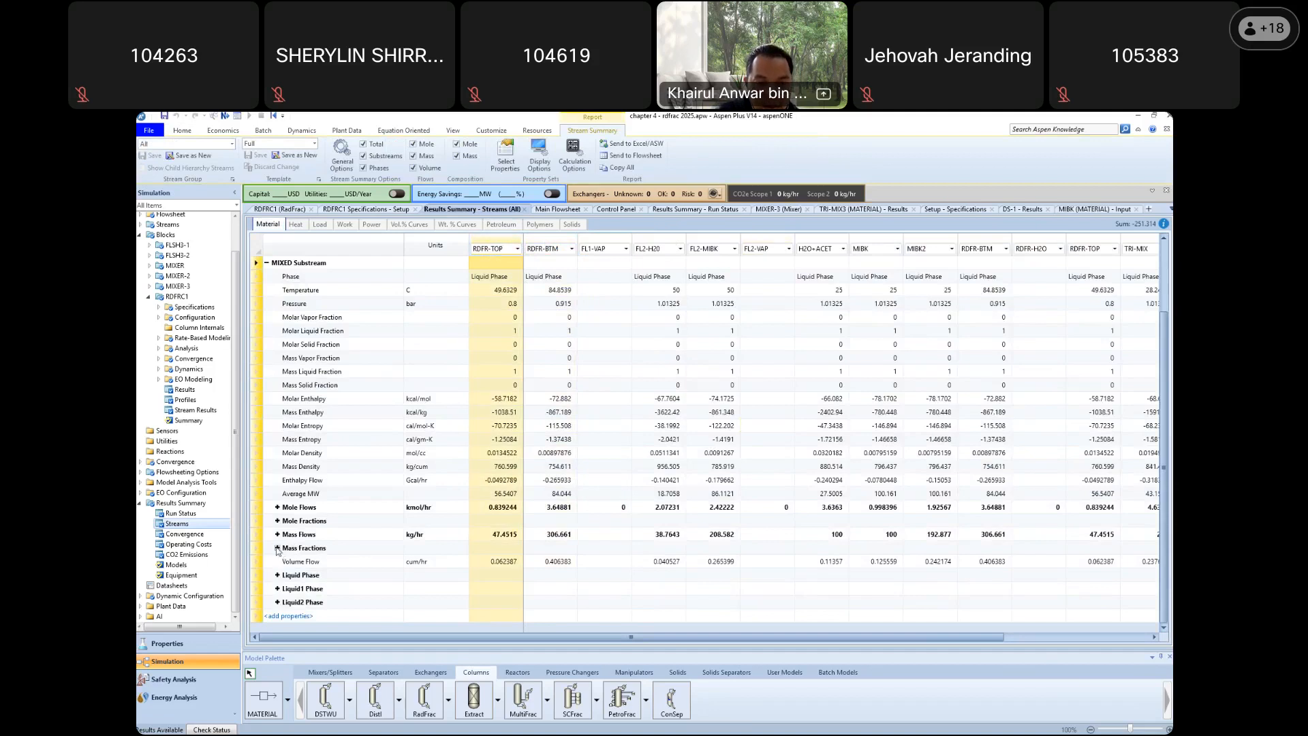
pyautogui.click(278, 548)
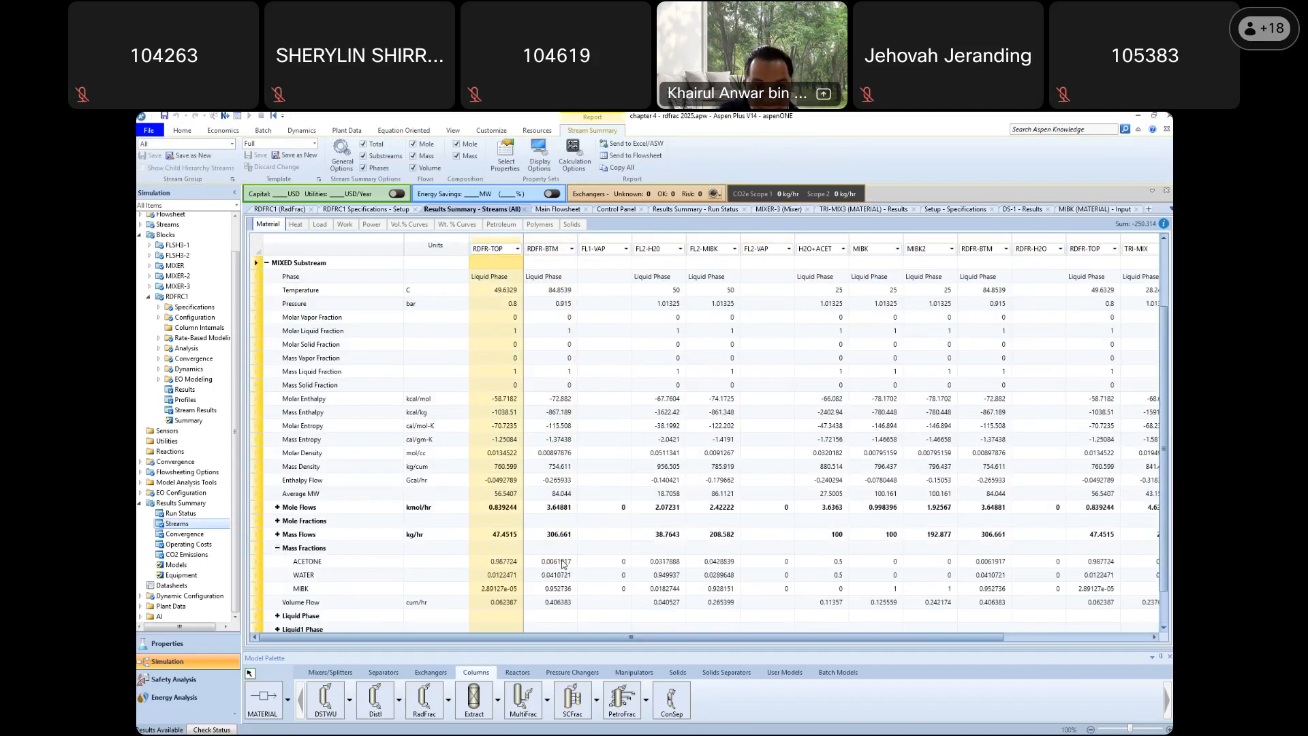
pyautogui.click(502, 563)
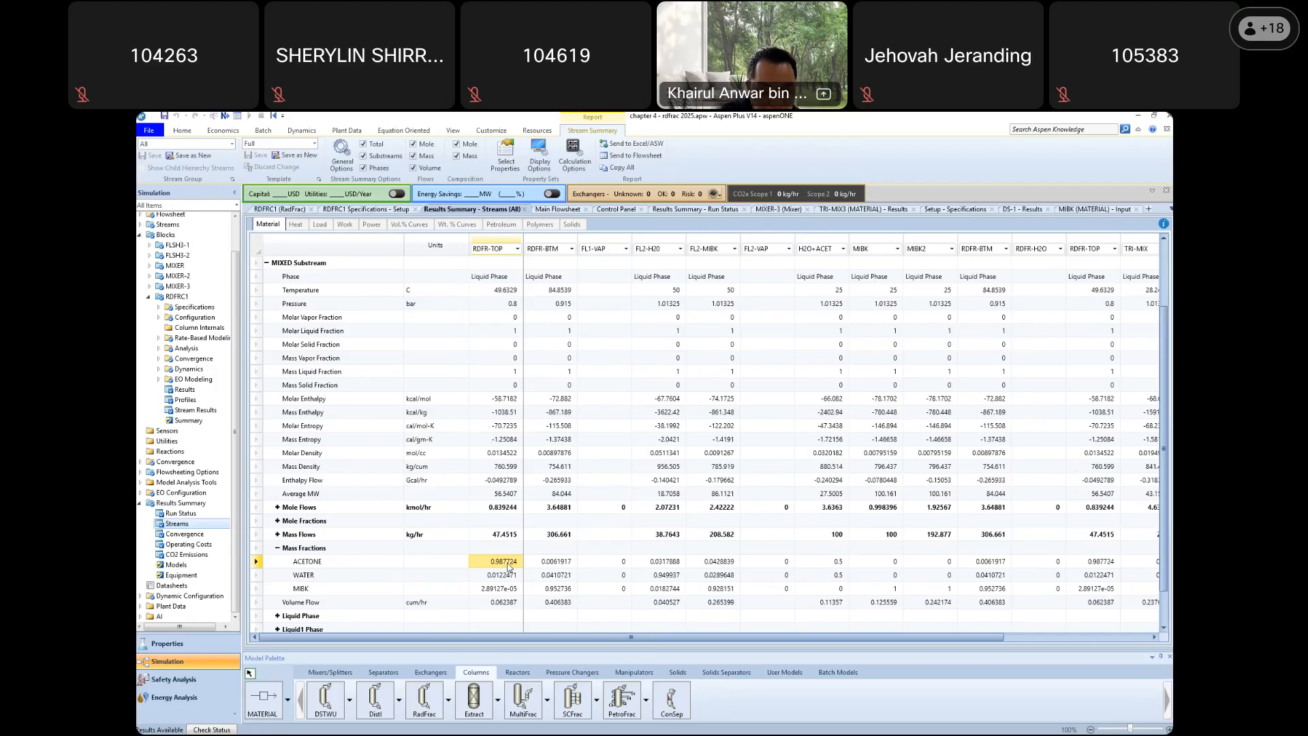
pyautogui.click(559, 591)
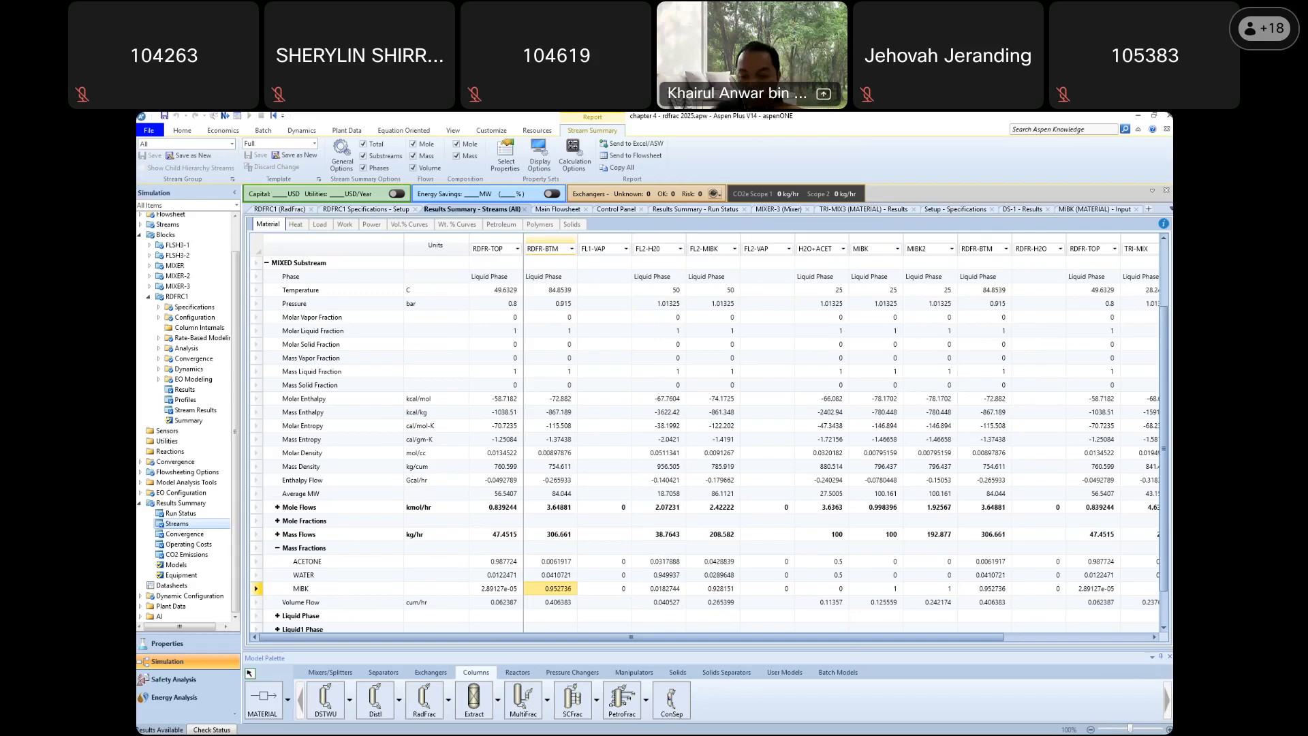
# Switch to the PowerPoint slides and read the RadFrac design specification case study on slide 34
pyautogui.hotkey('alt', 'Tab')
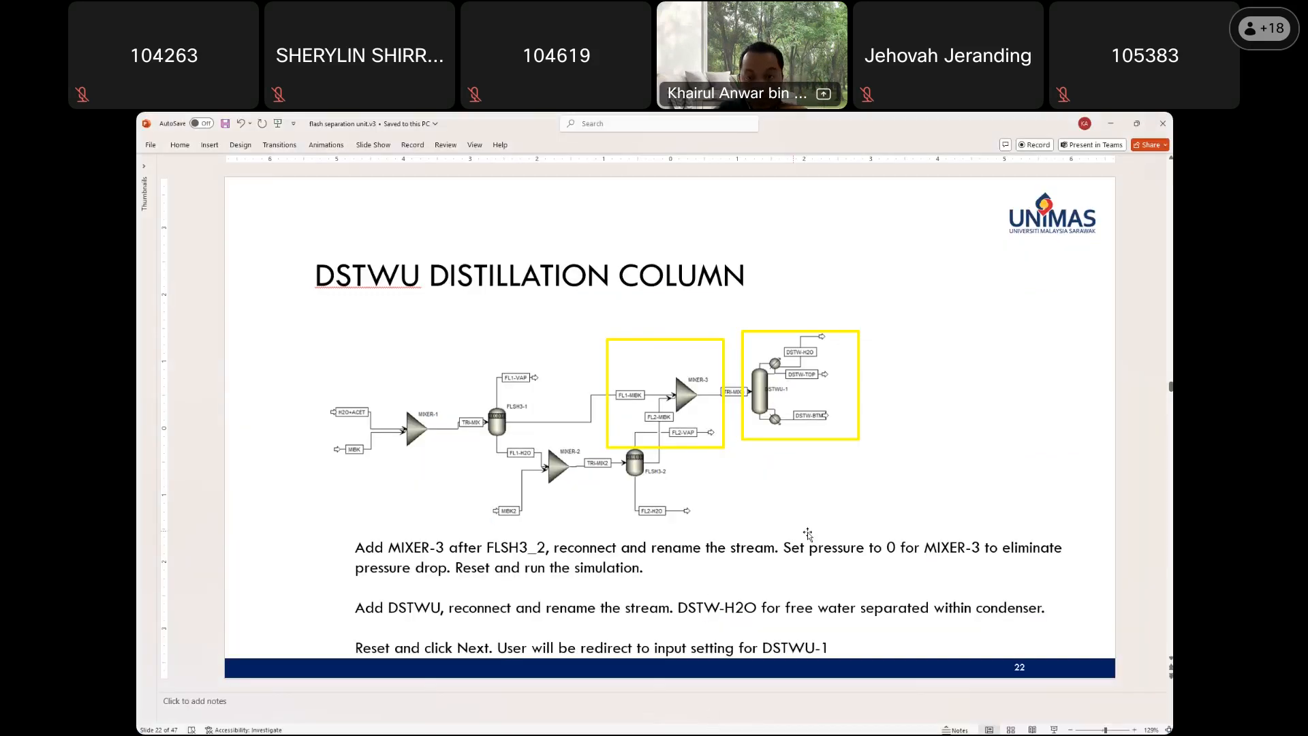
pyautogui.scroll(-5, 809, 534)
pyautogui.scroll(-4, 814, 538)
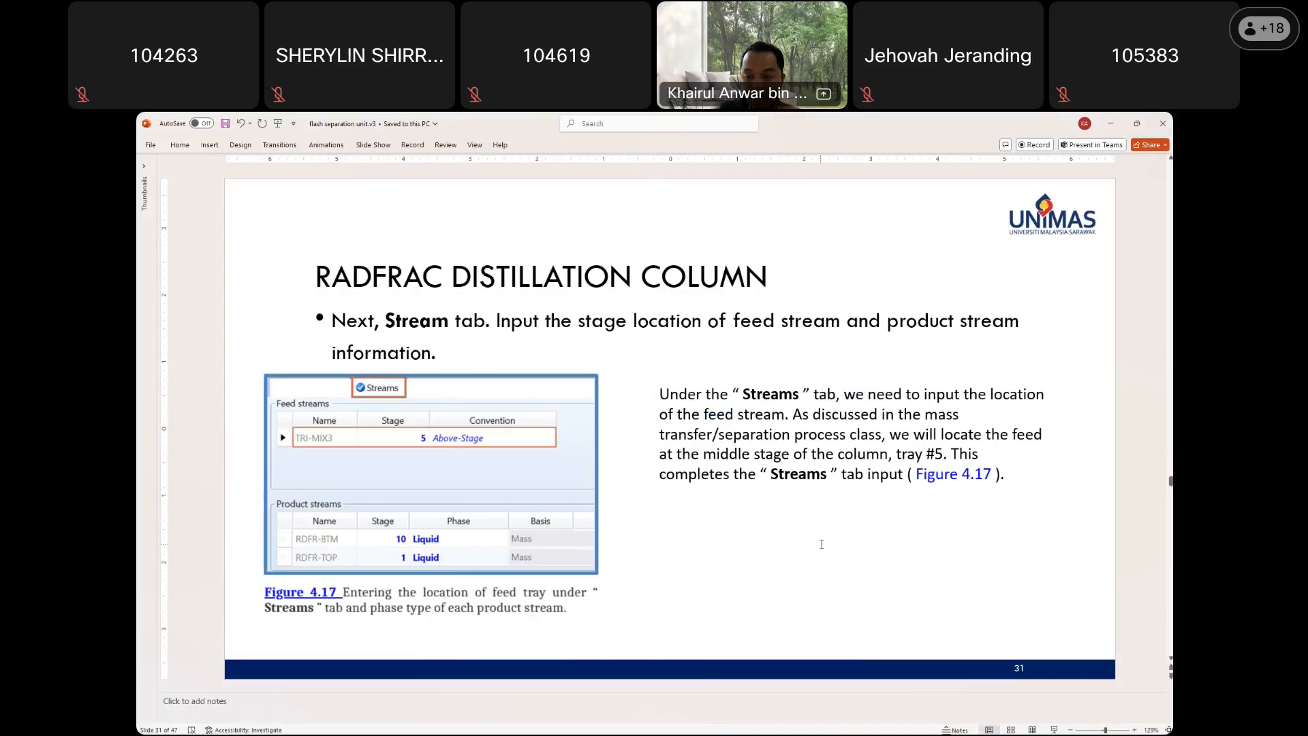
pyautogui.scroll(-3, 822, 544)
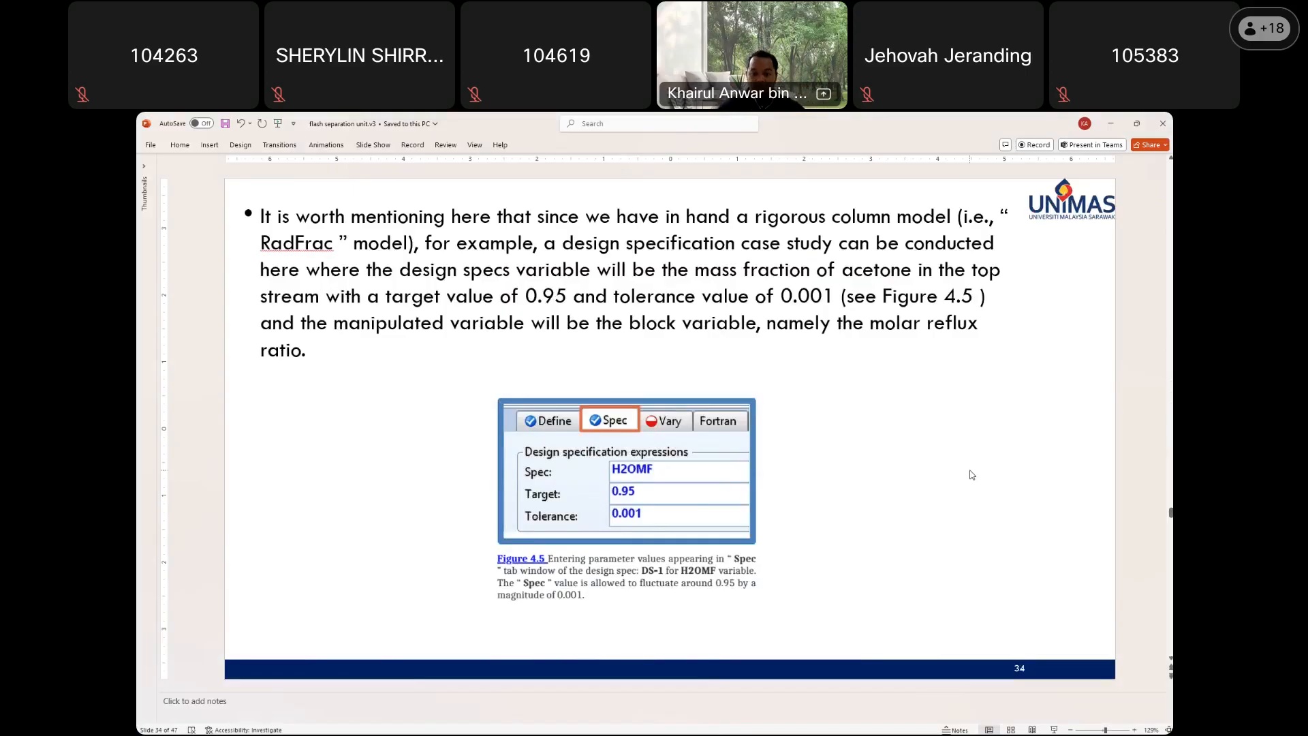
pyautogui.hotkey('alt', 'Tab')
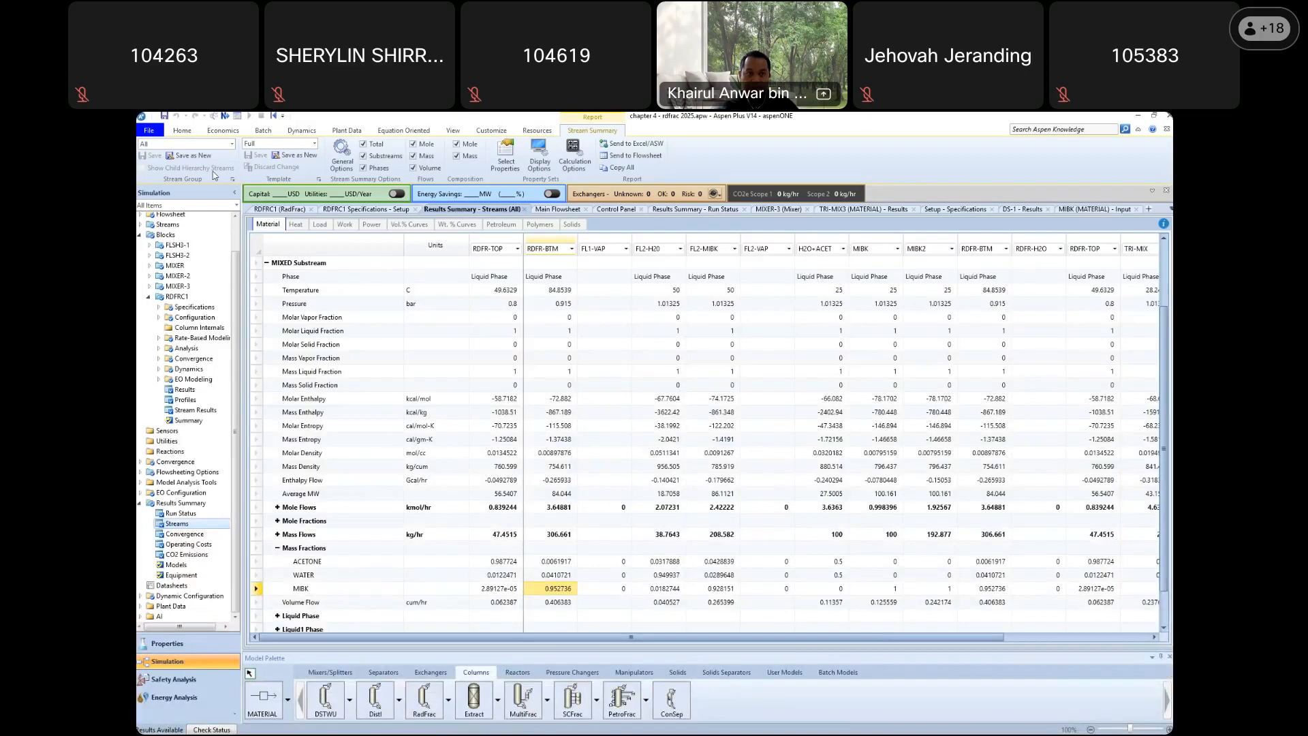
pyautogui.click(1139, 117)
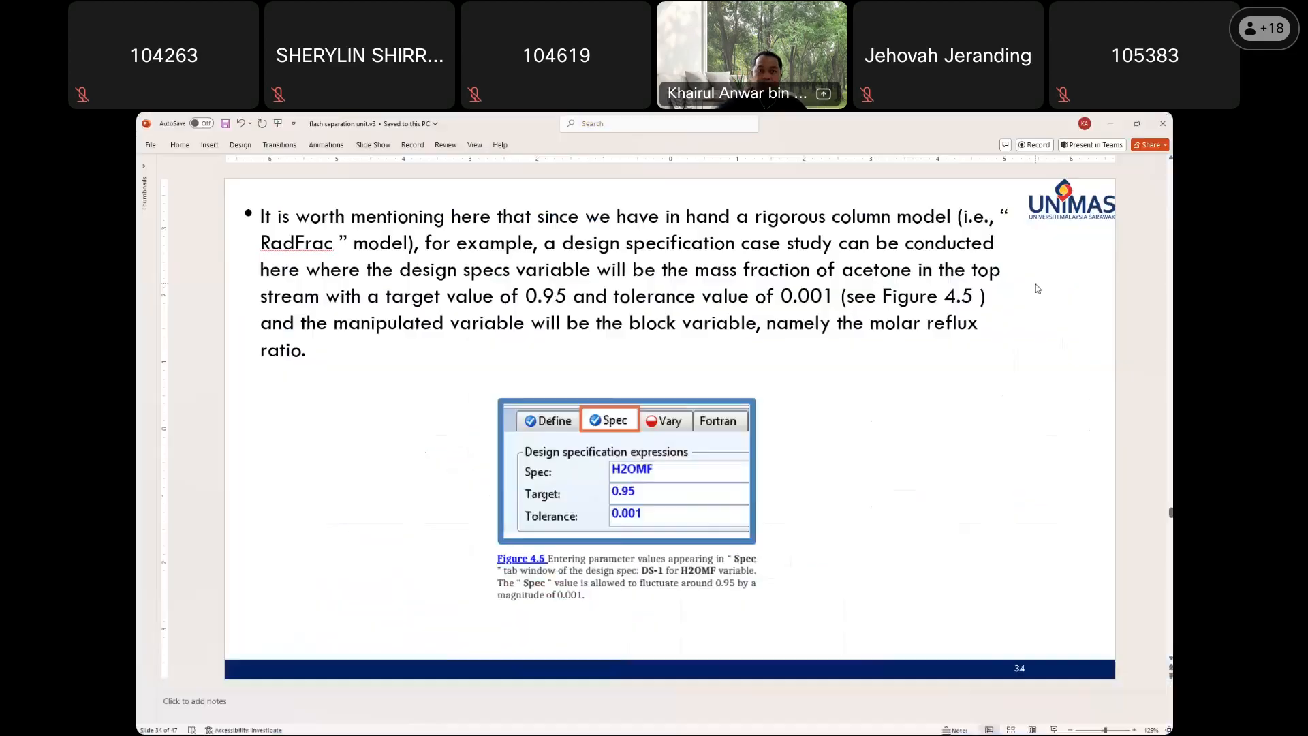
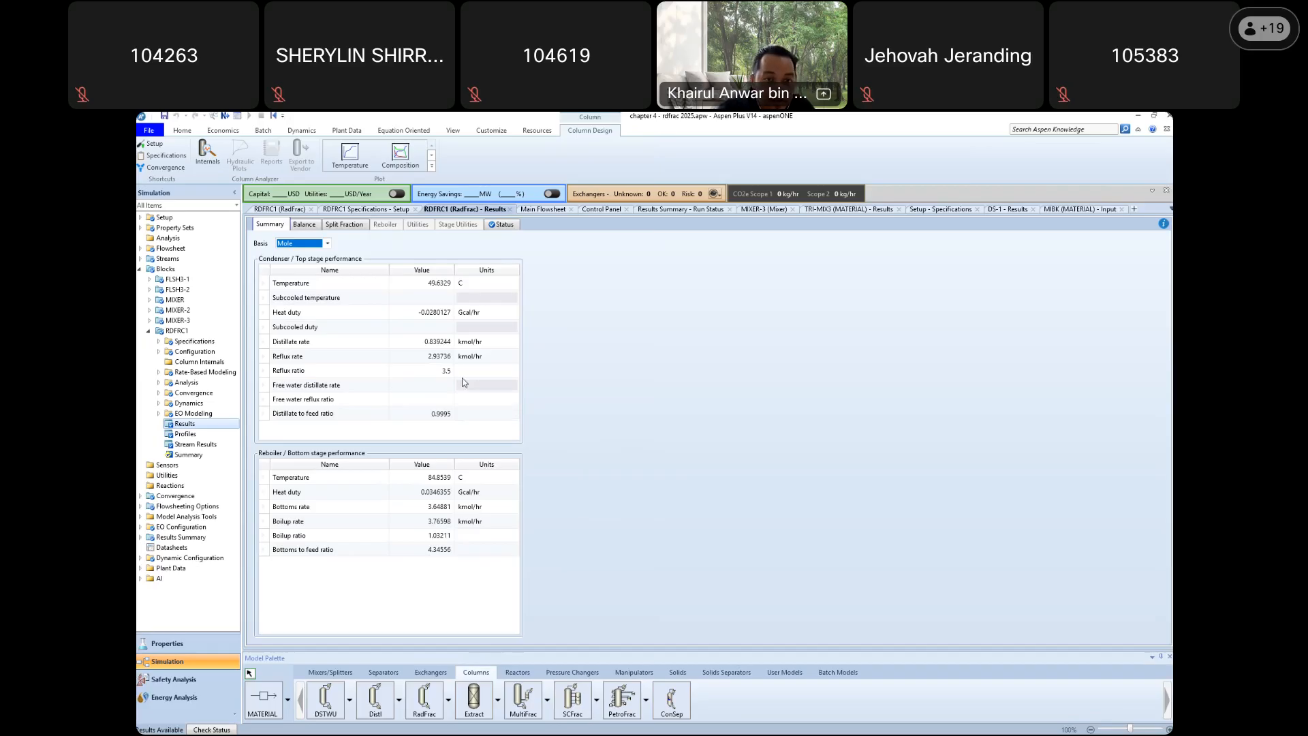
# Check the reflux ratio in the RDFRC1 results and display the condenser and reboiler heat duties in kW
pyautogui.click(440, 370)
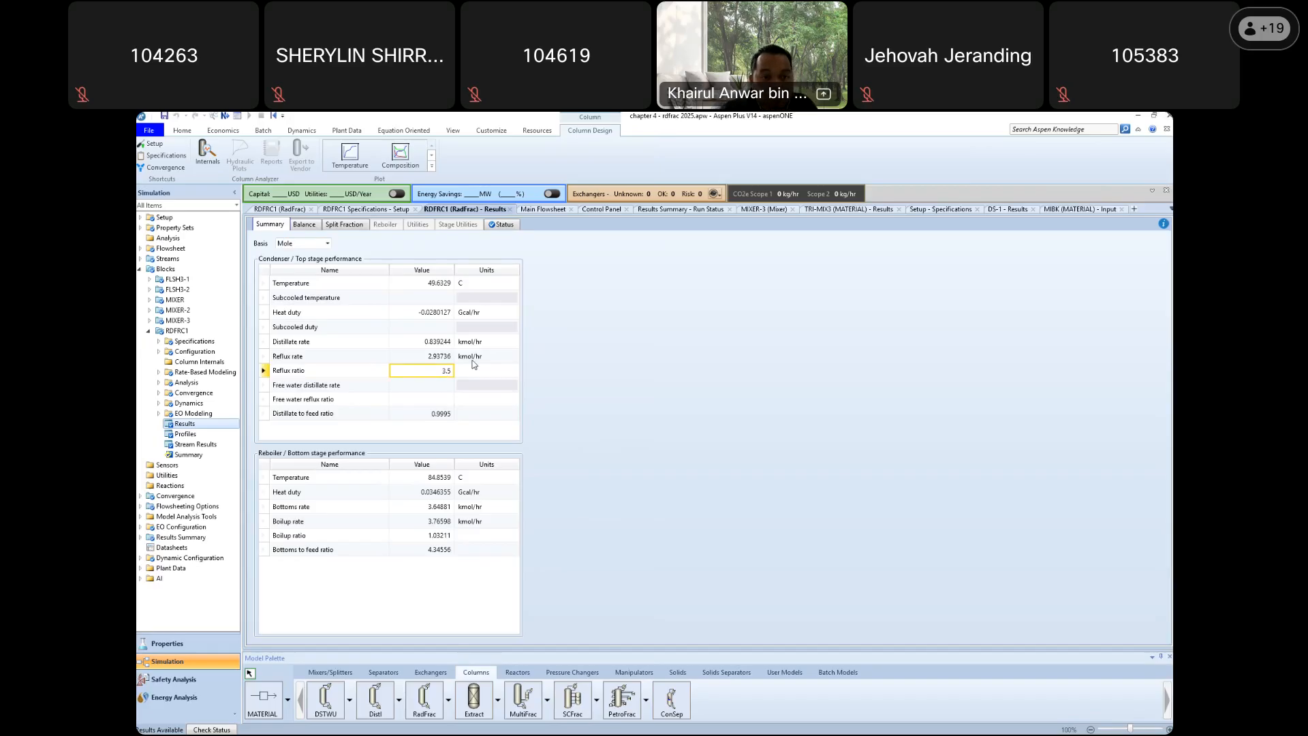
pyautogui.click(477, 315)
pyautogui.click(515, 313)
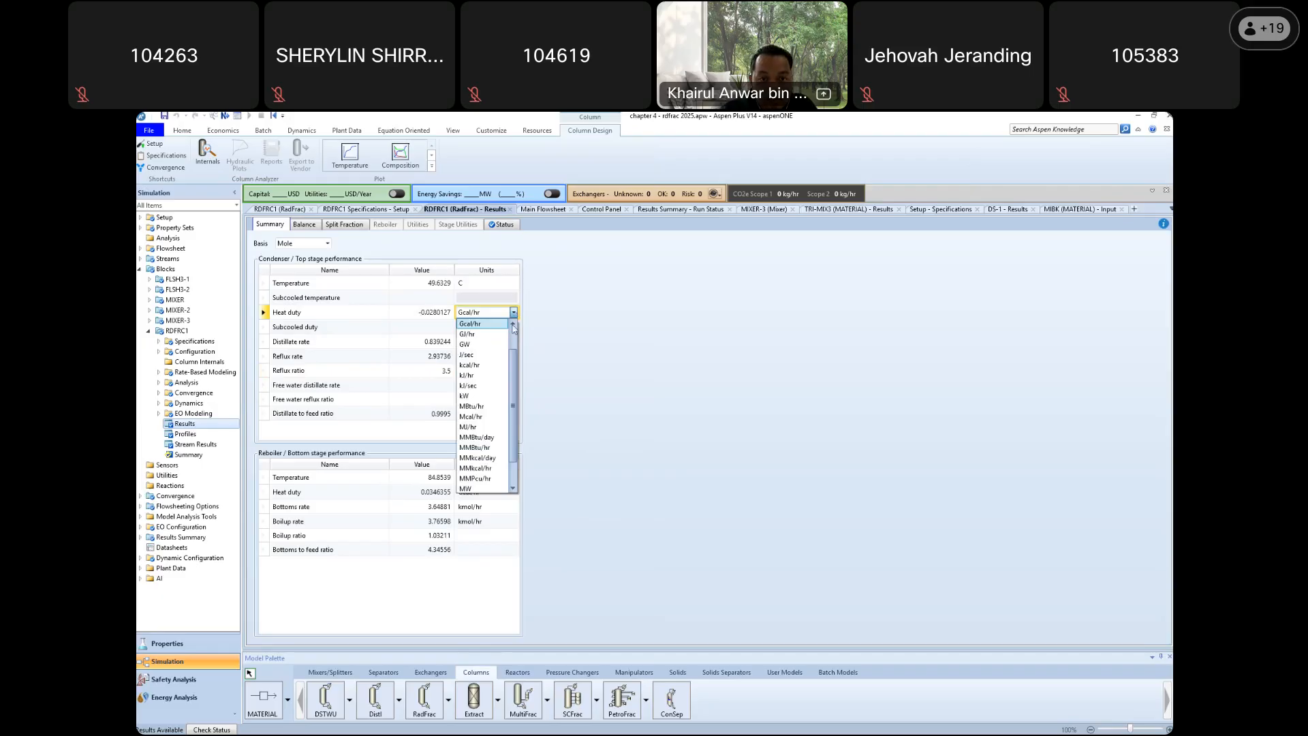
pyautogui.click(480, 397)
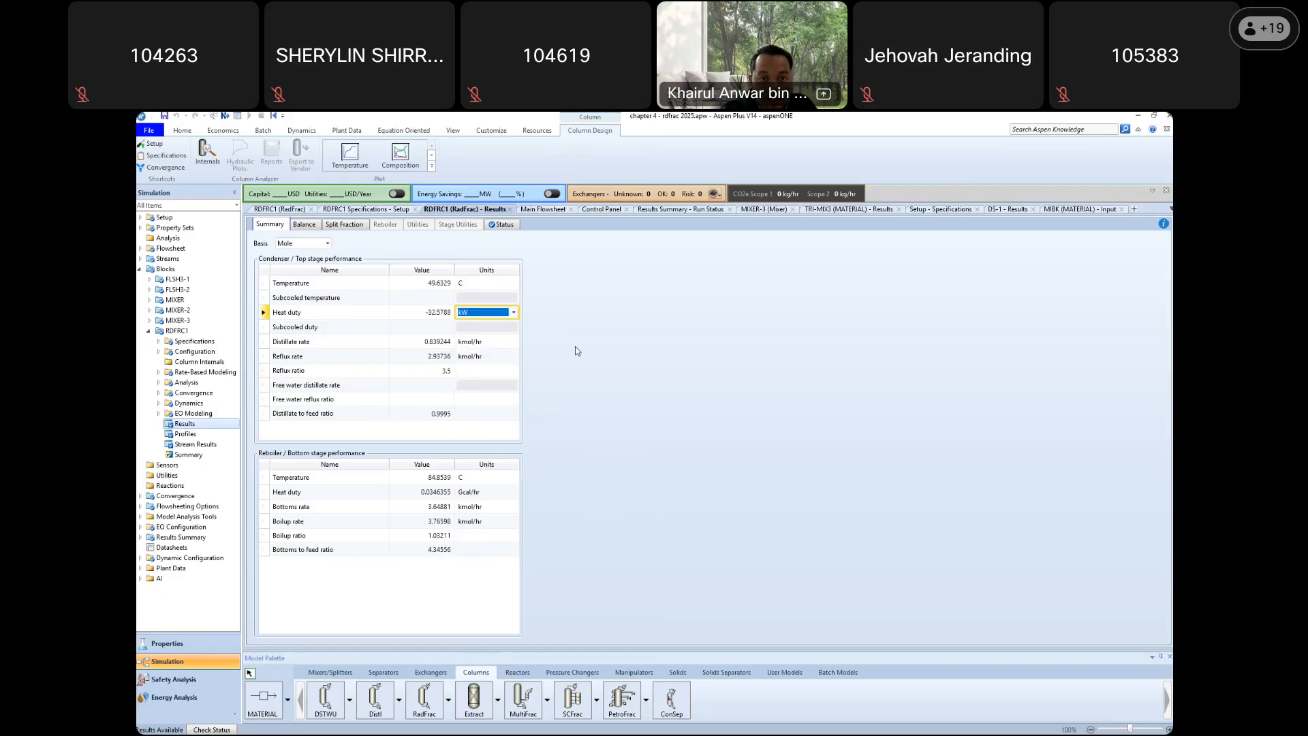
pyautogui.click(538, 327)
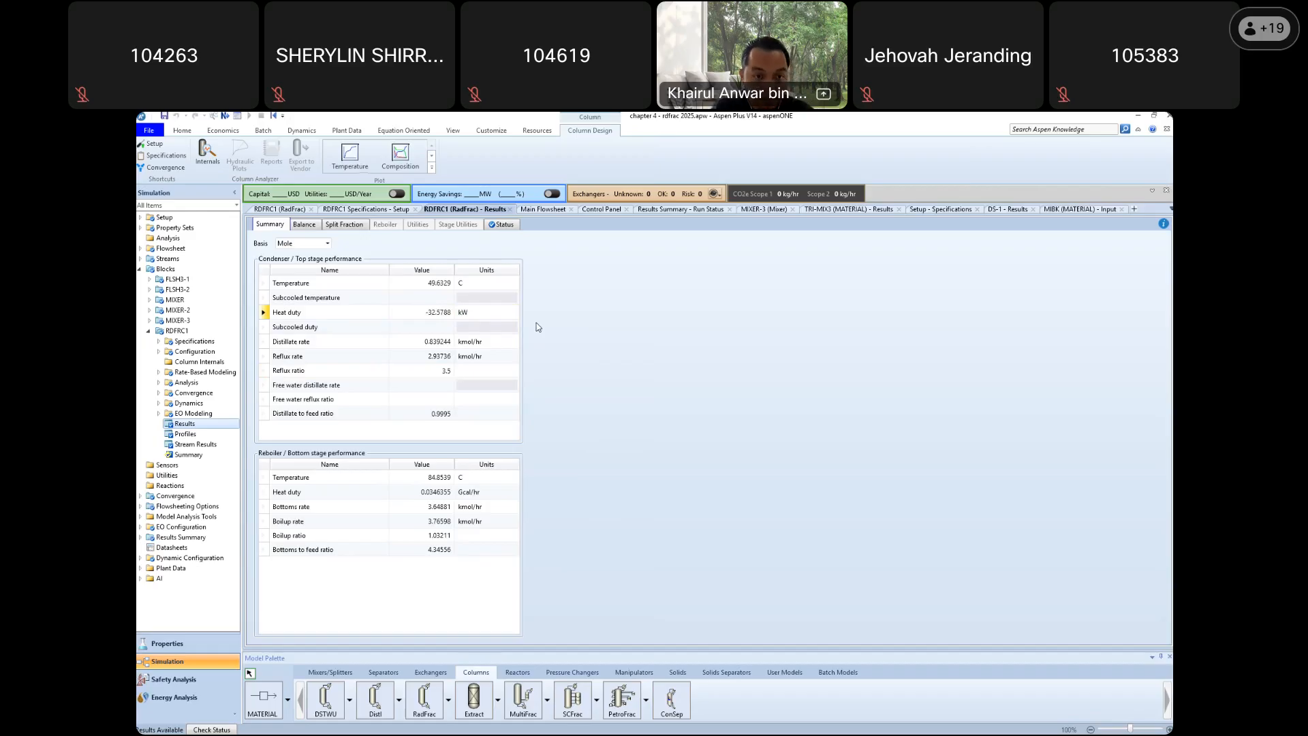
pyautogui.click(514, 492)
pyautogui.click(513, 492)
pyautogui.click(475, 577)
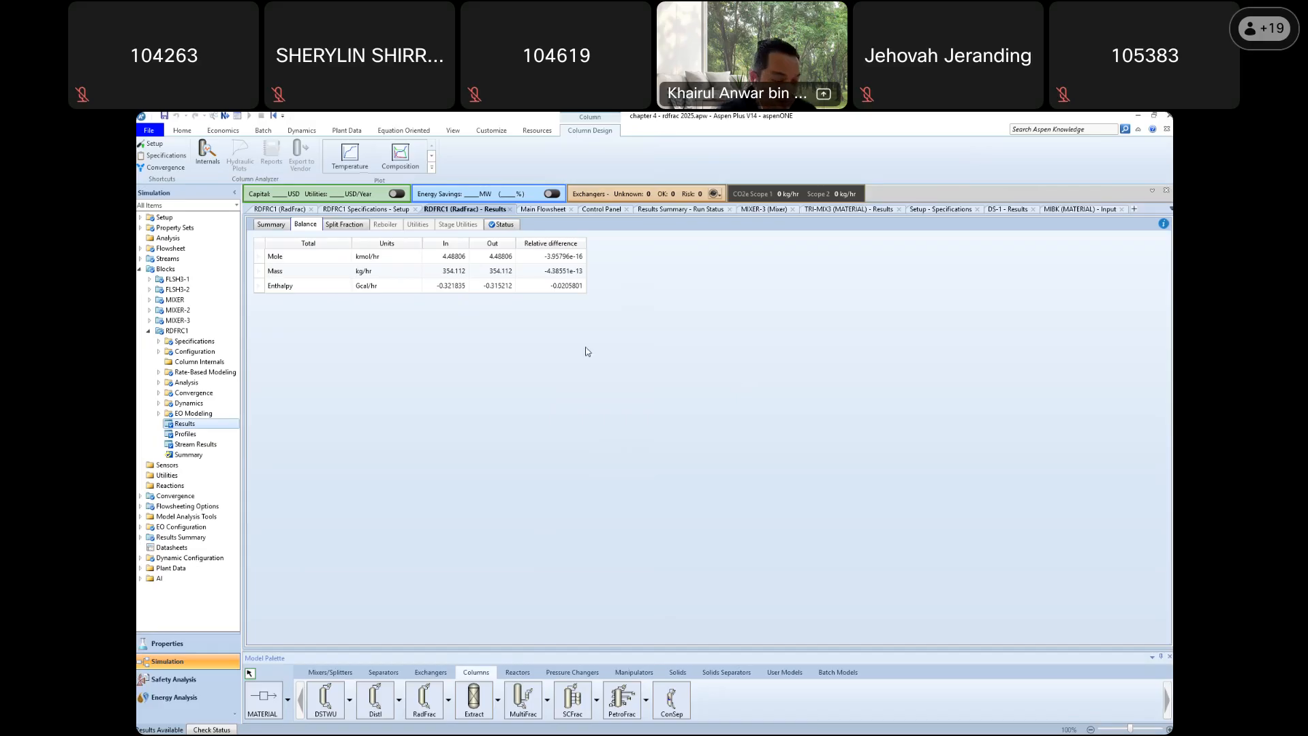
# Display the enthalpy balance of RDFRC1 in kW and check its inlet and outlet values
pyautogui.click(417, 286)
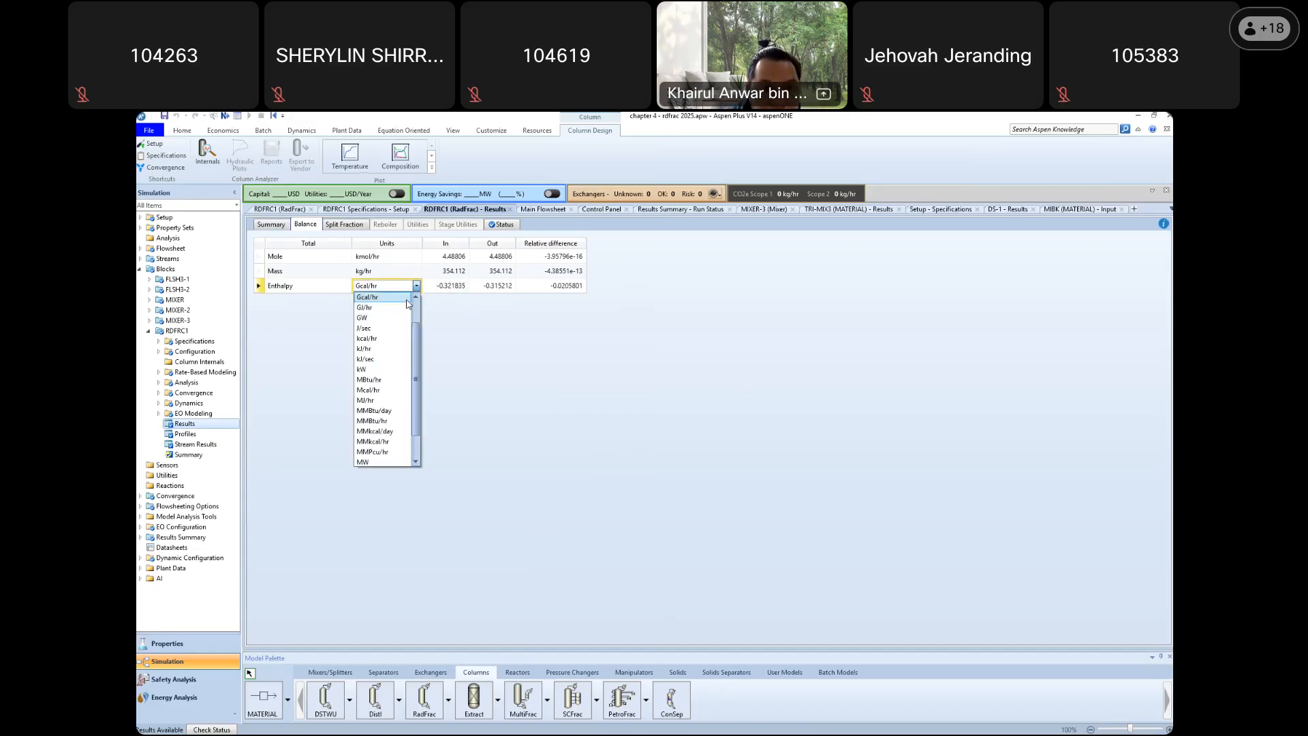
pyautogui.click(382, 370)
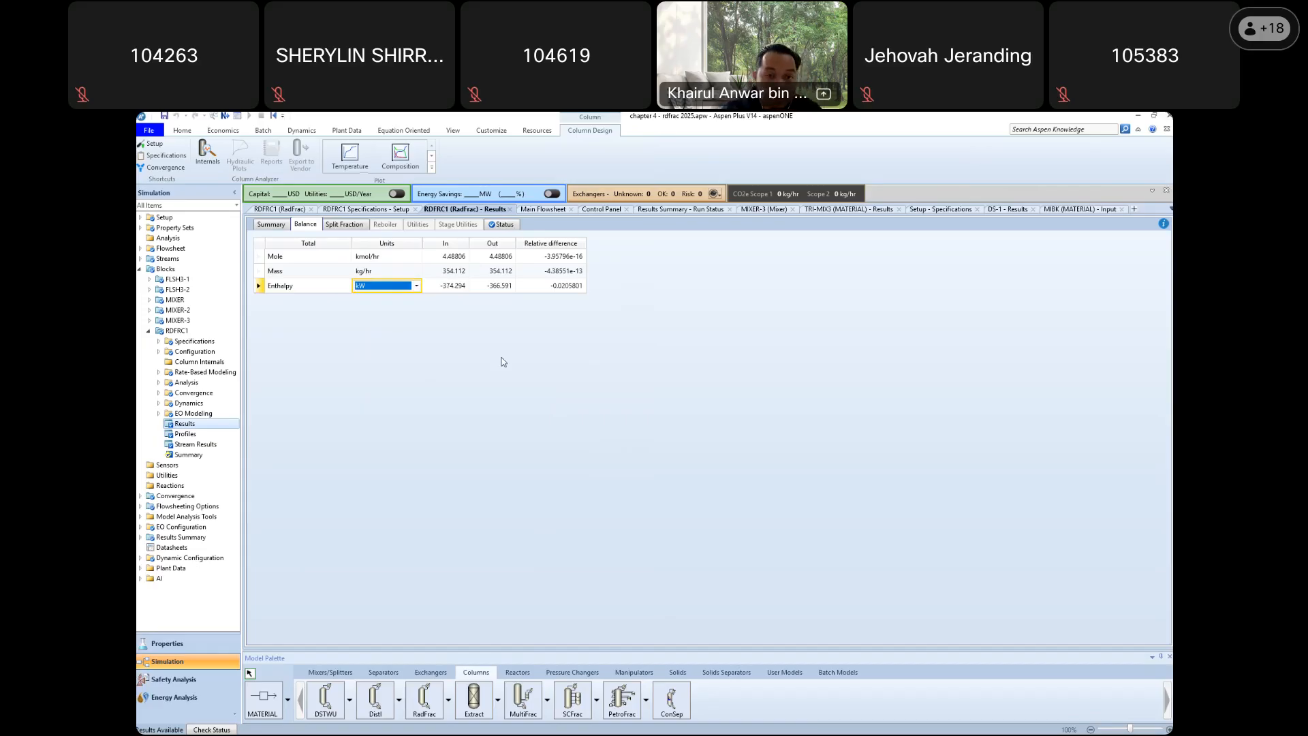
pyautogui.click(451, 287)
pyautogui.click(504, 287)
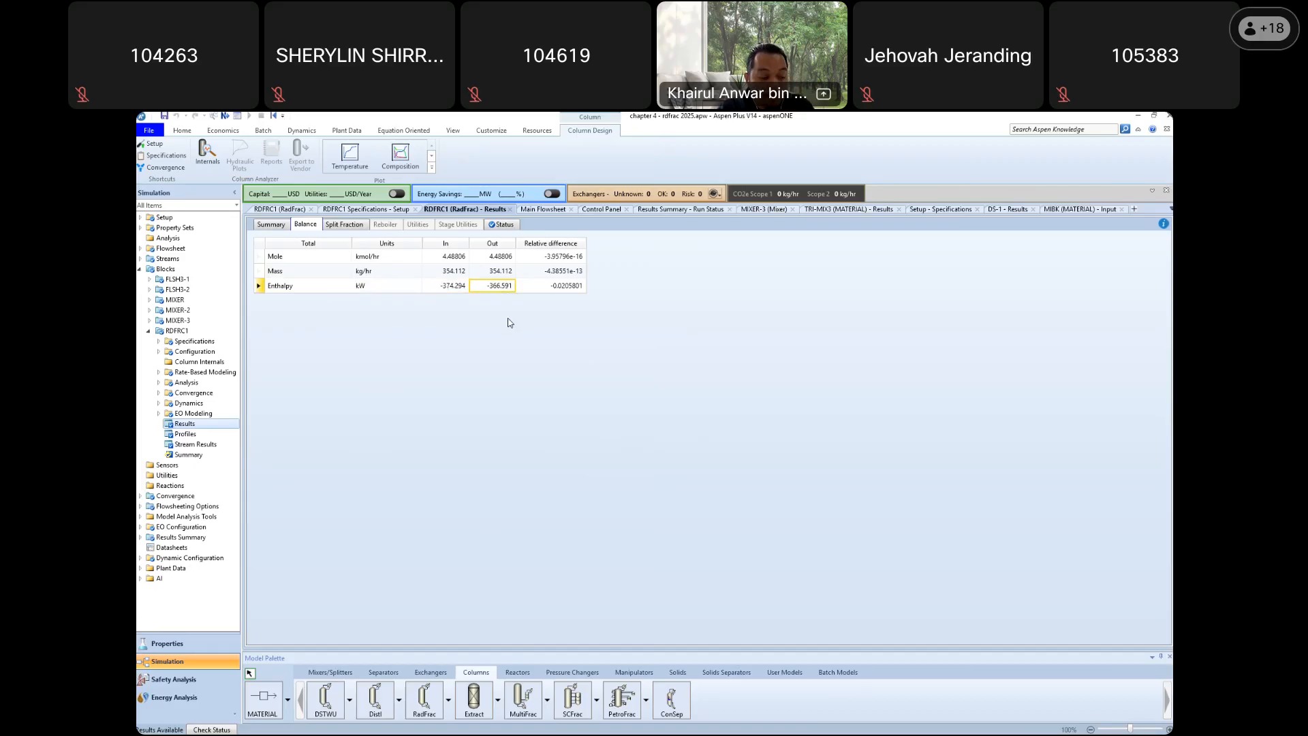
# Compare the condenser and reboiler heat duties of RDFRC1 with its enthalpy balance
pyautogui.click(273, 224)
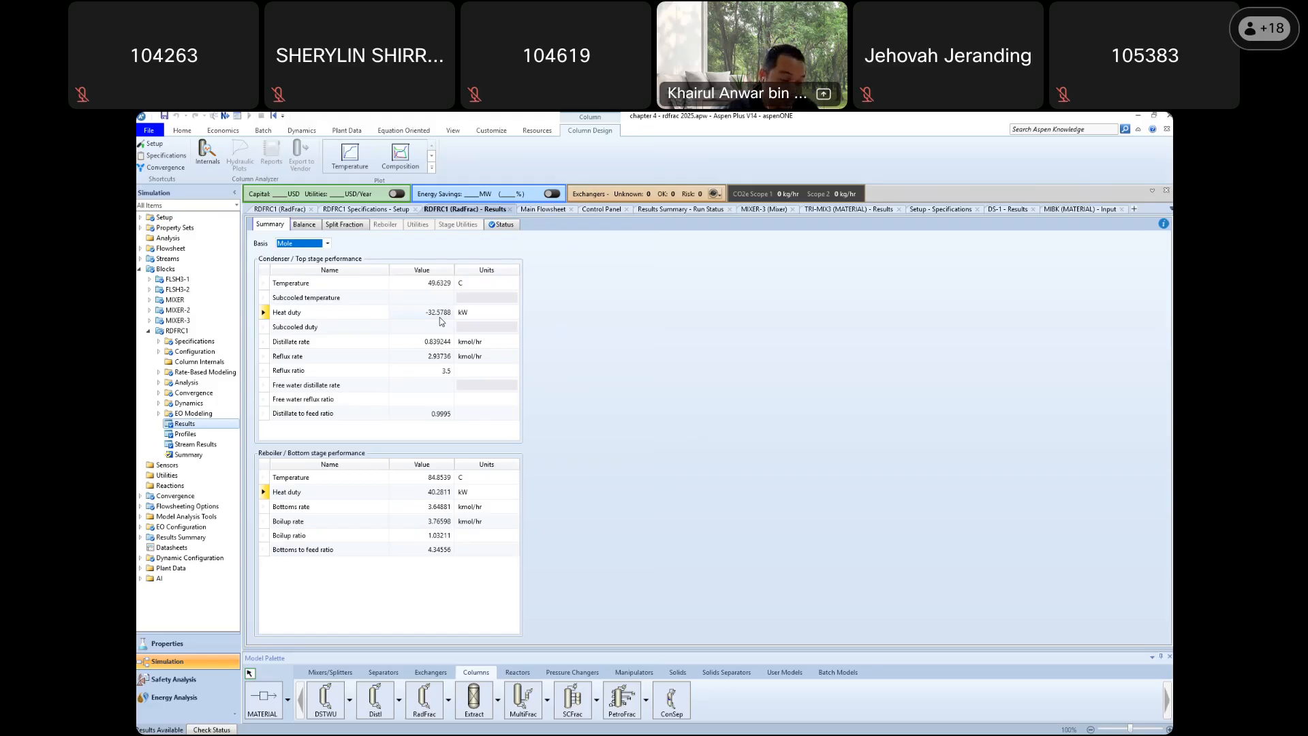
pyautogui.click(305, 225)
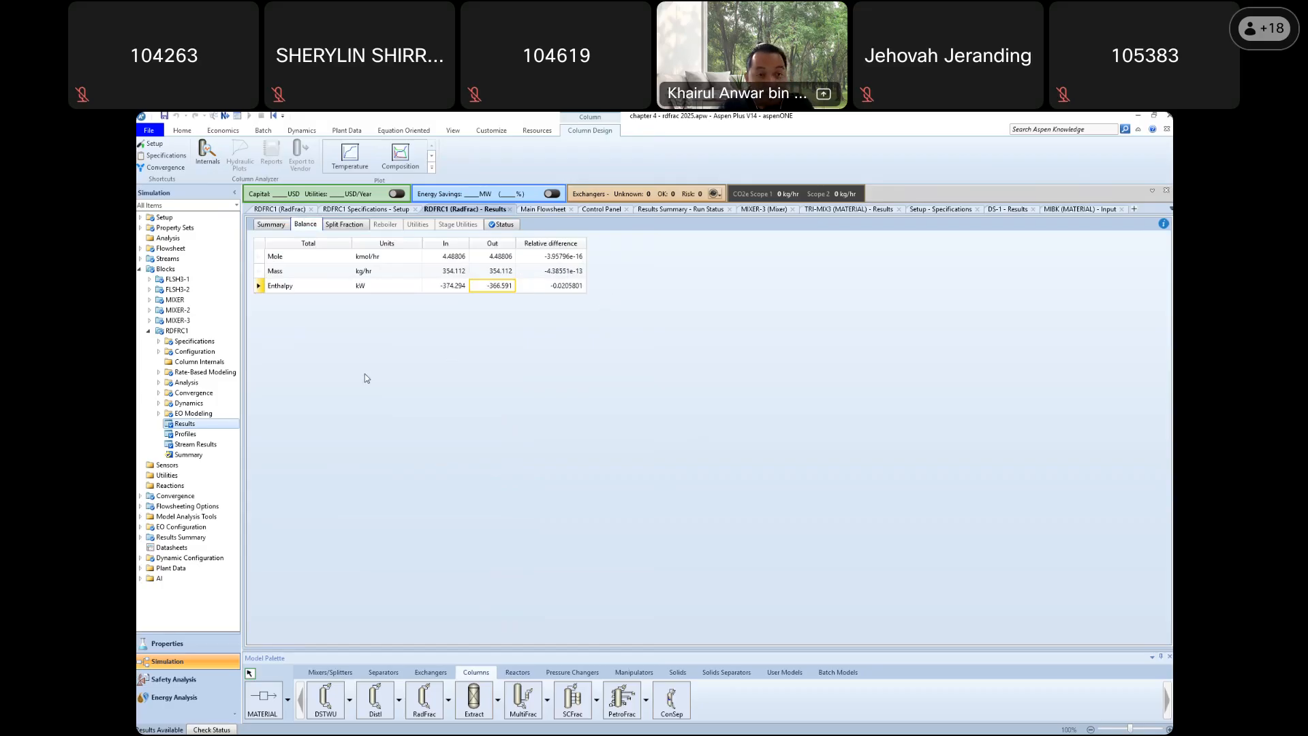
# Review RDFRC1's stage profiles in the Summary, Feeds / Products, Stage flows and Heat duty / Enthalpy views, ending with the All view
pyautogui.click(193, 433)
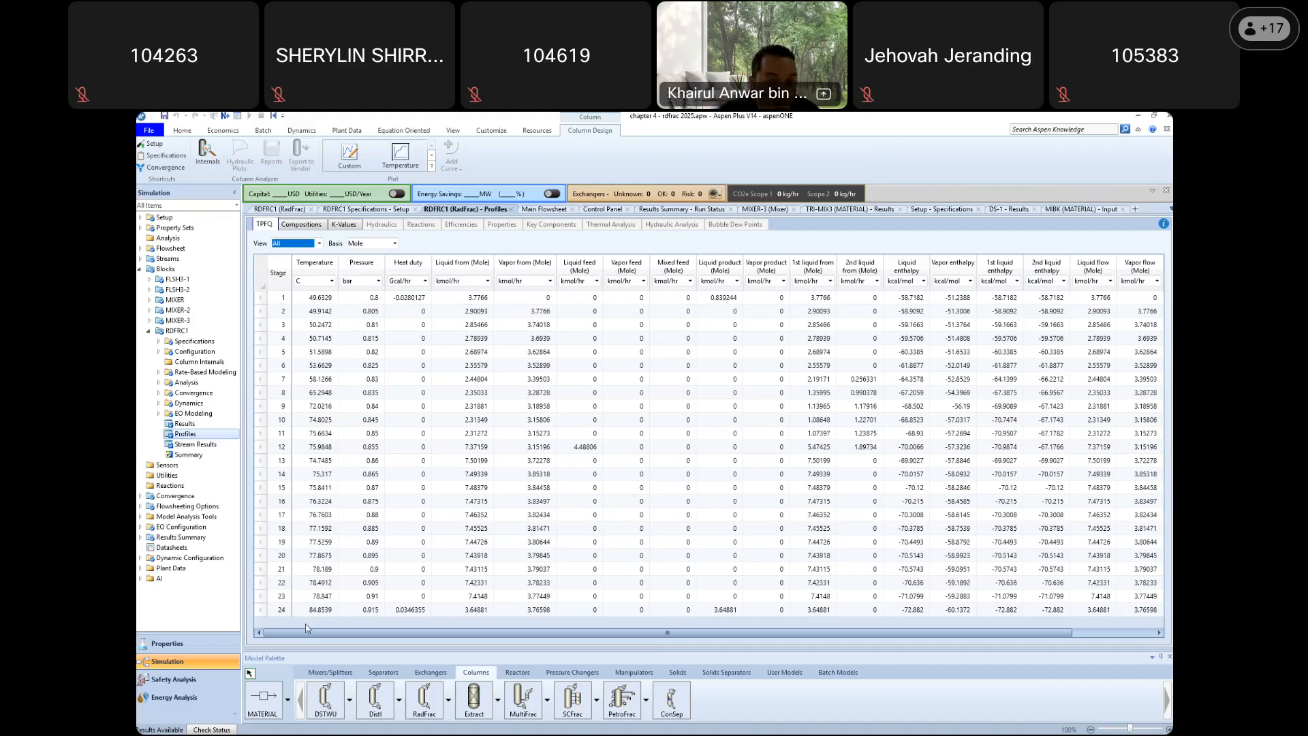
pyautogui.click(319, 243)
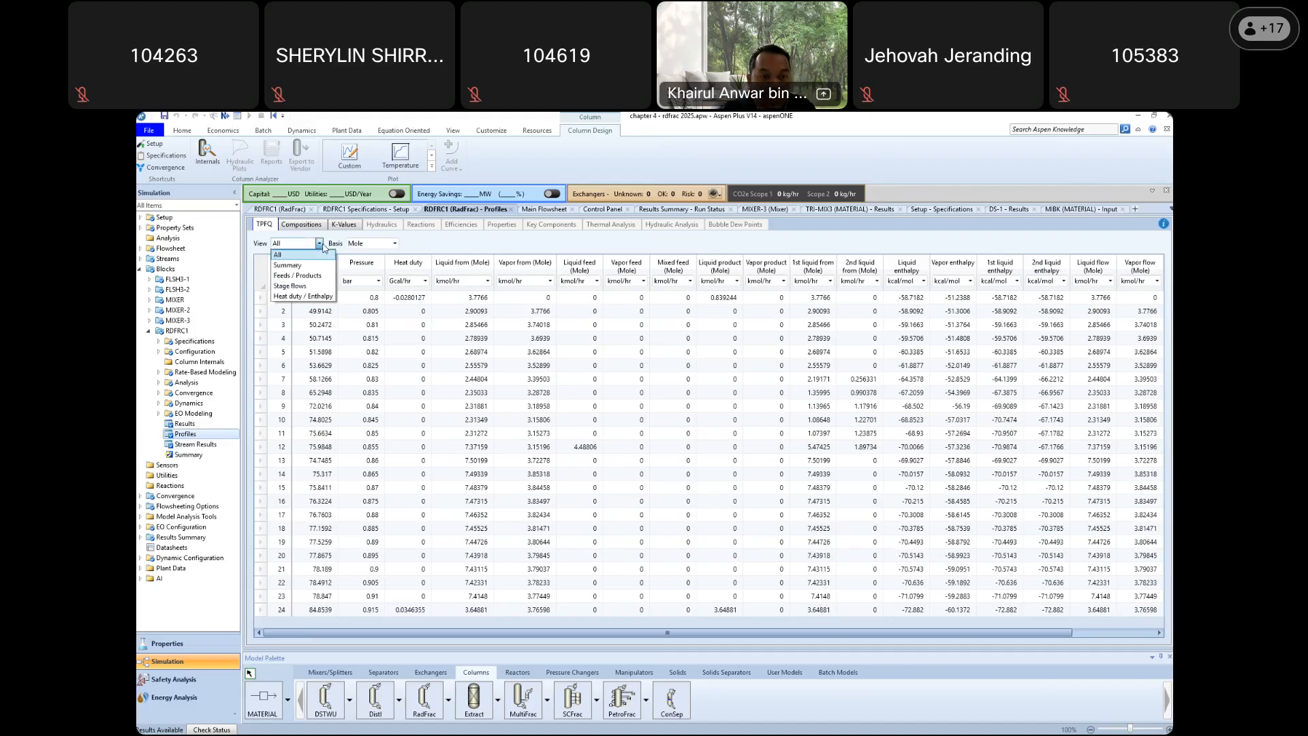
pyautogui.click(314, 265)
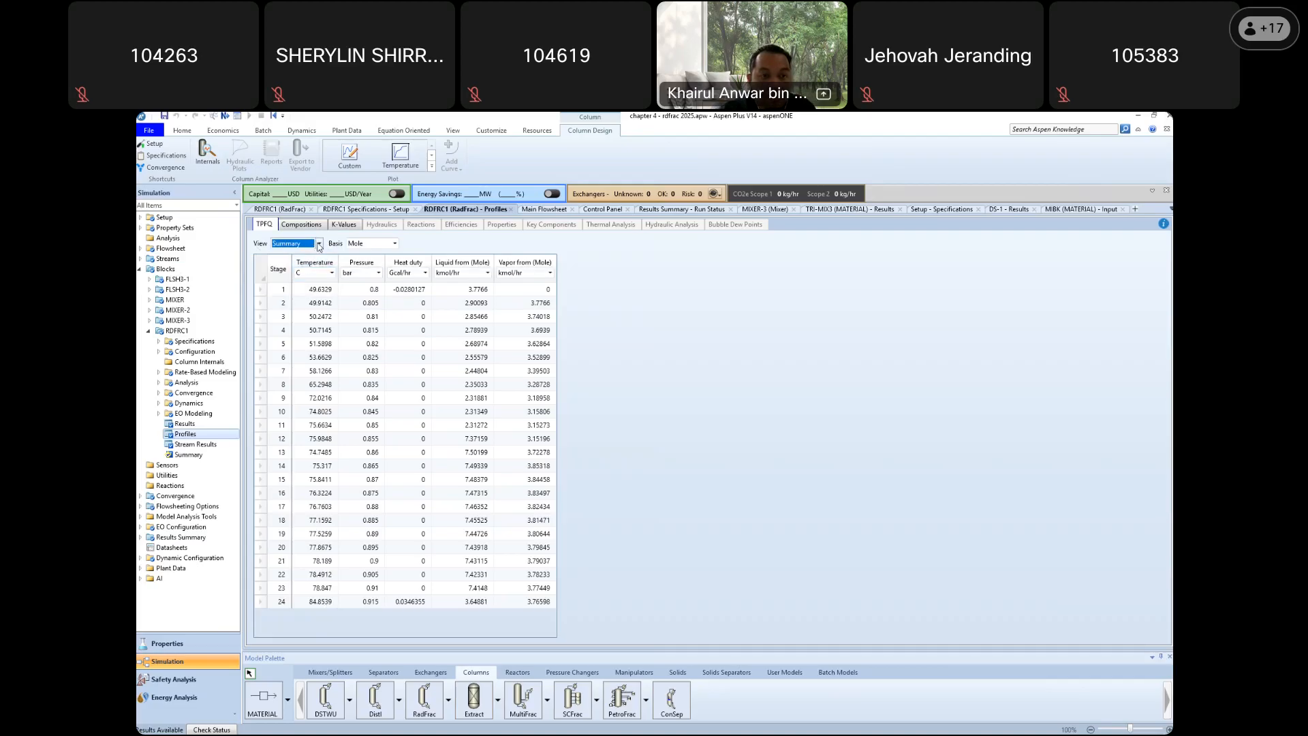
pyautogui.click(319, 243)
pyautogui.click(318, 275)
pyautogui.click(326, 243)
pyautogui.click(318, 286)
pyautogui.click(319, 243)
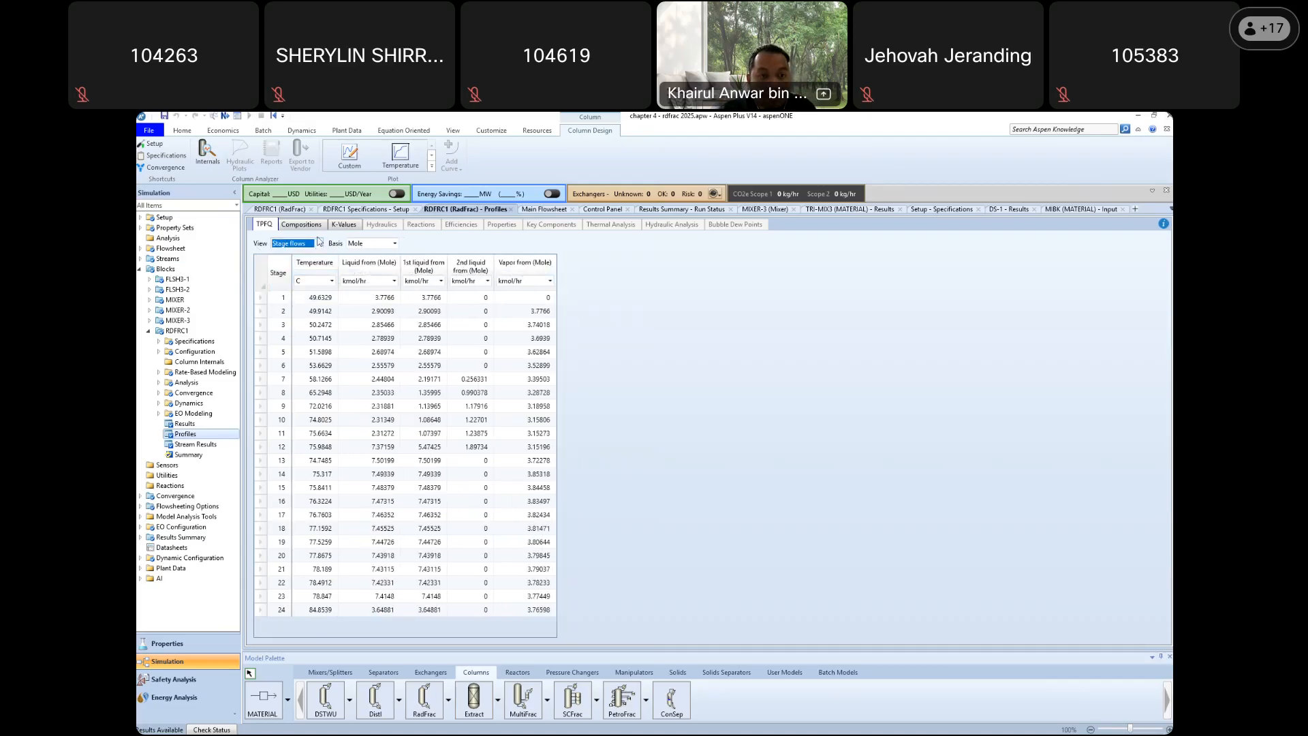
pyautogui.click(303, 295)
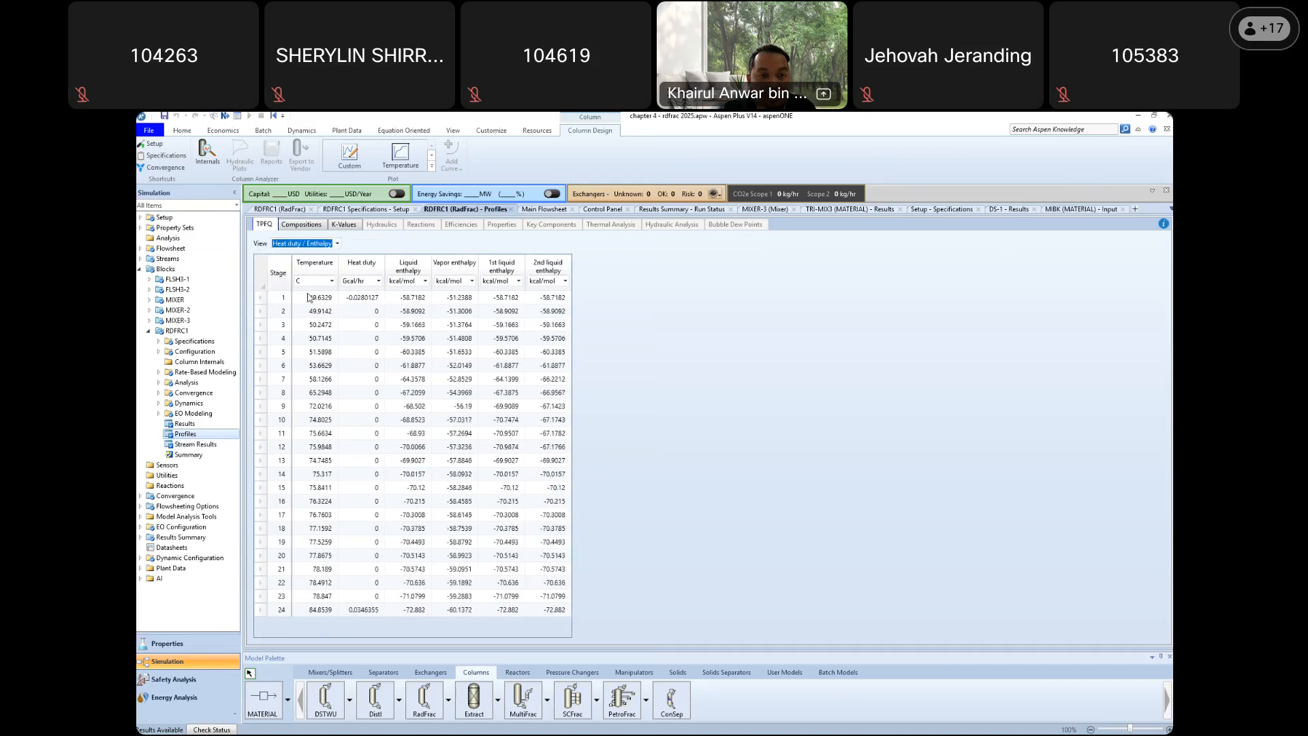
pyautogui.click(337, 244)
pyautogui.click(338, 244)
pyautogui.click(337, 244)
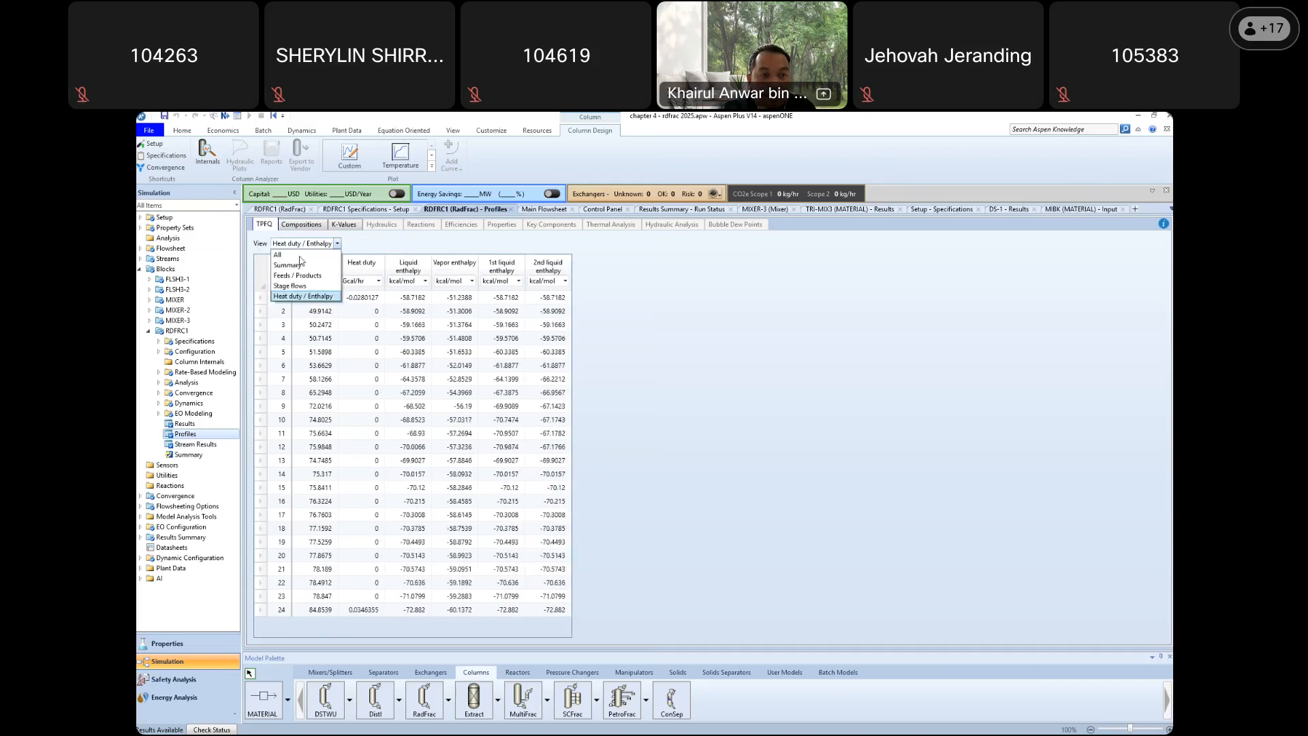
pyautogui.click(283, 256)
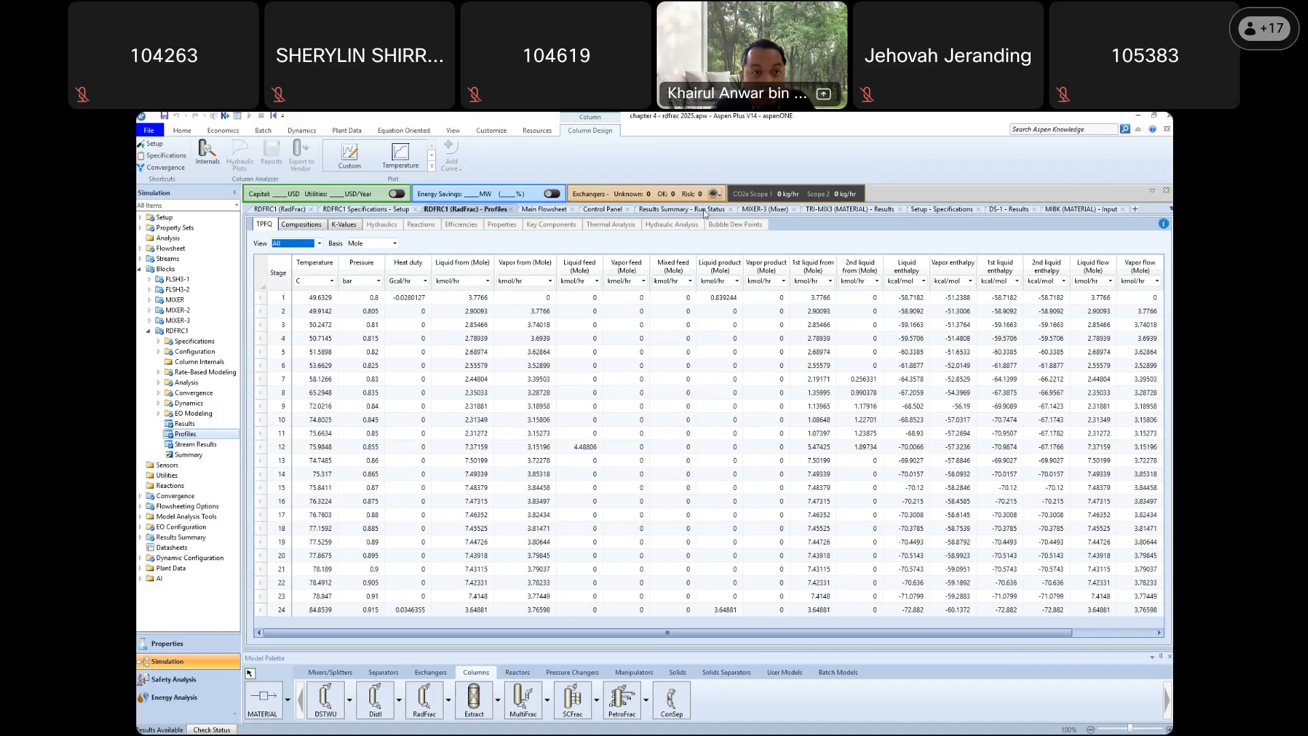
# Open the RDFRC1 configuration from the main flowsheet, start designing the column internals and generate the missing hydraulic data
pyautogui.click(536, 209)
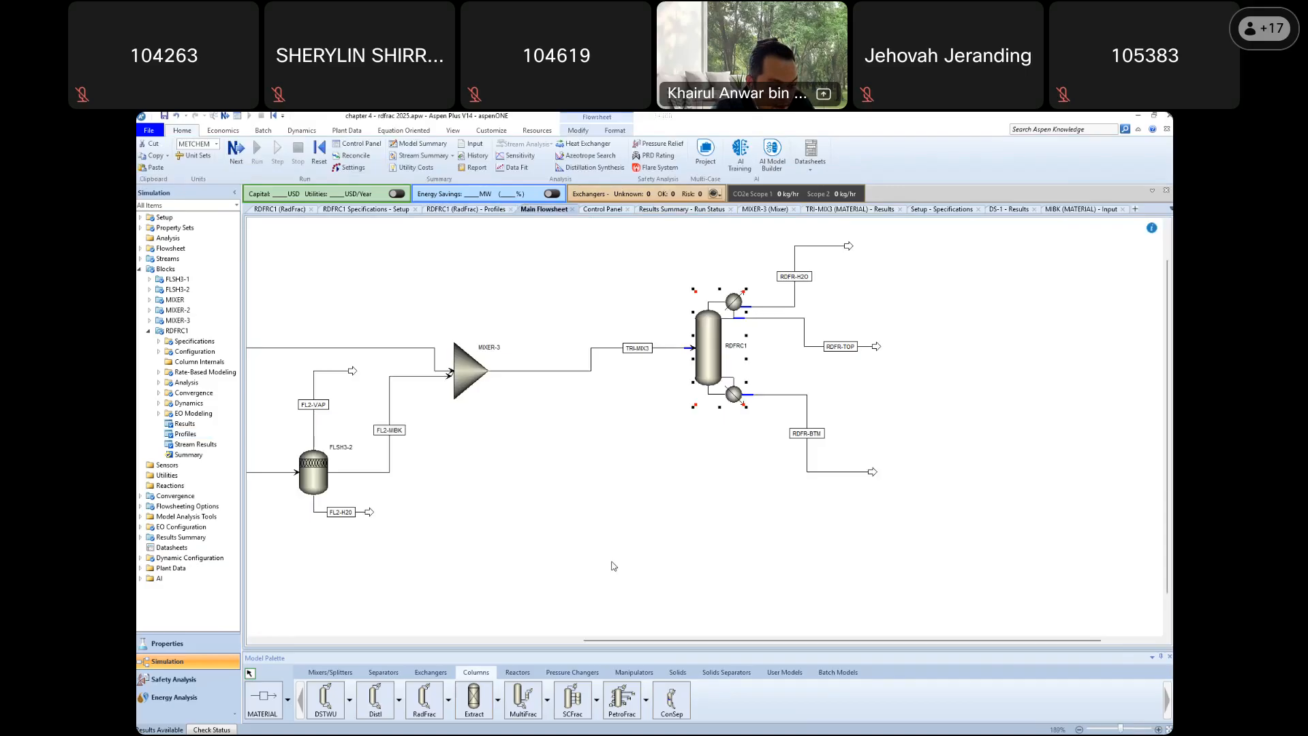
pyautogui.doubleClick(705, 354)
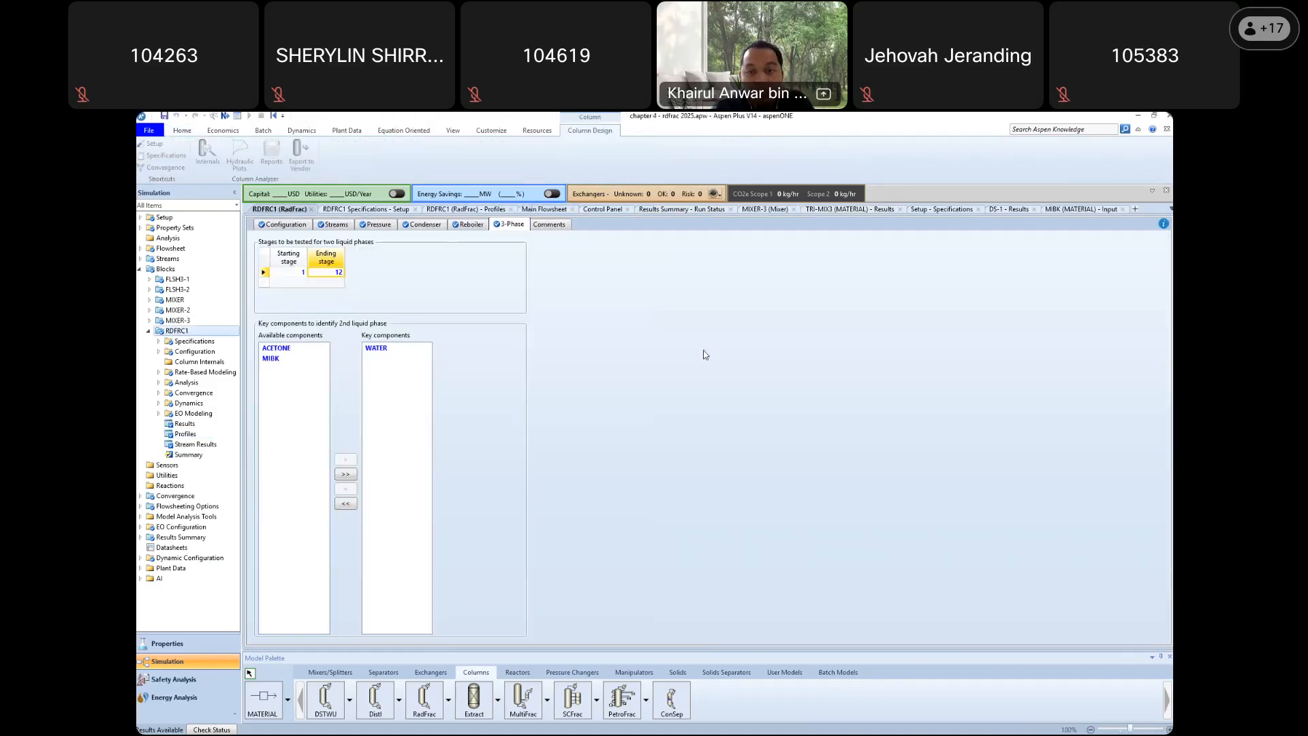
pyautogui.click(285, 224)
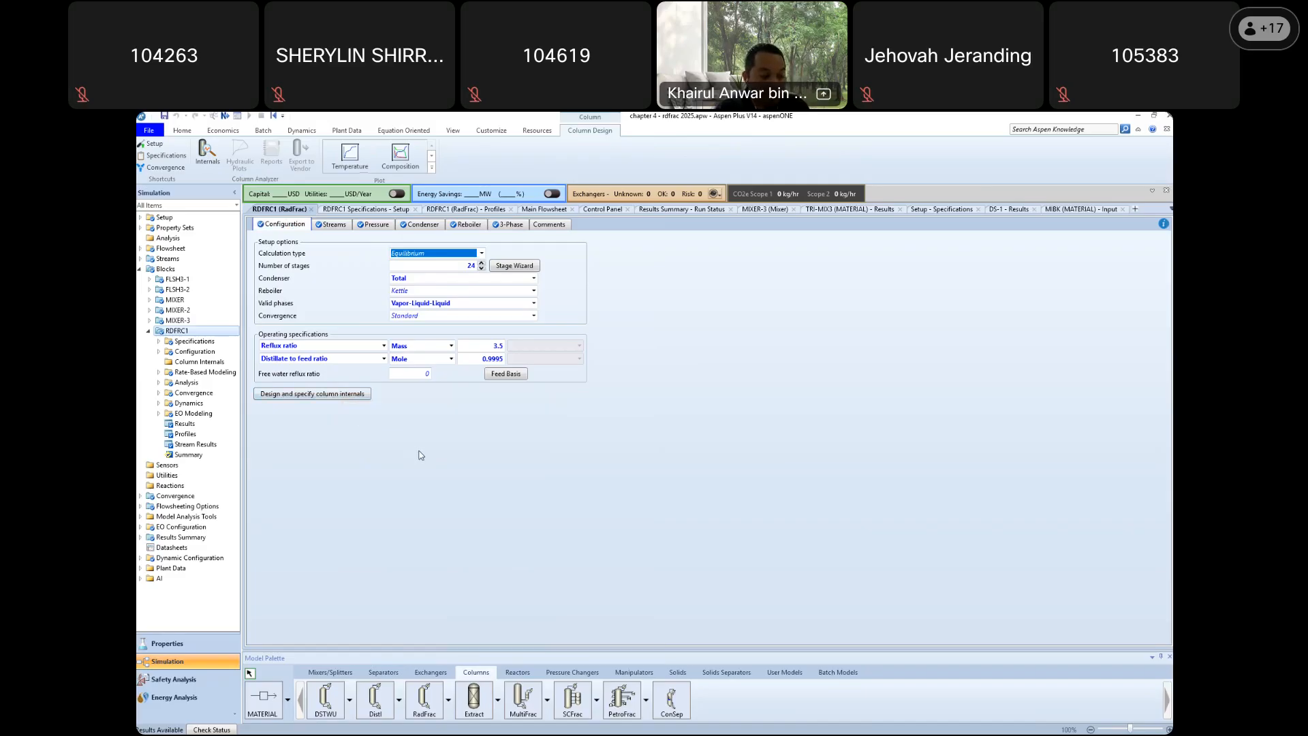
pyautogui.click(312, 394)
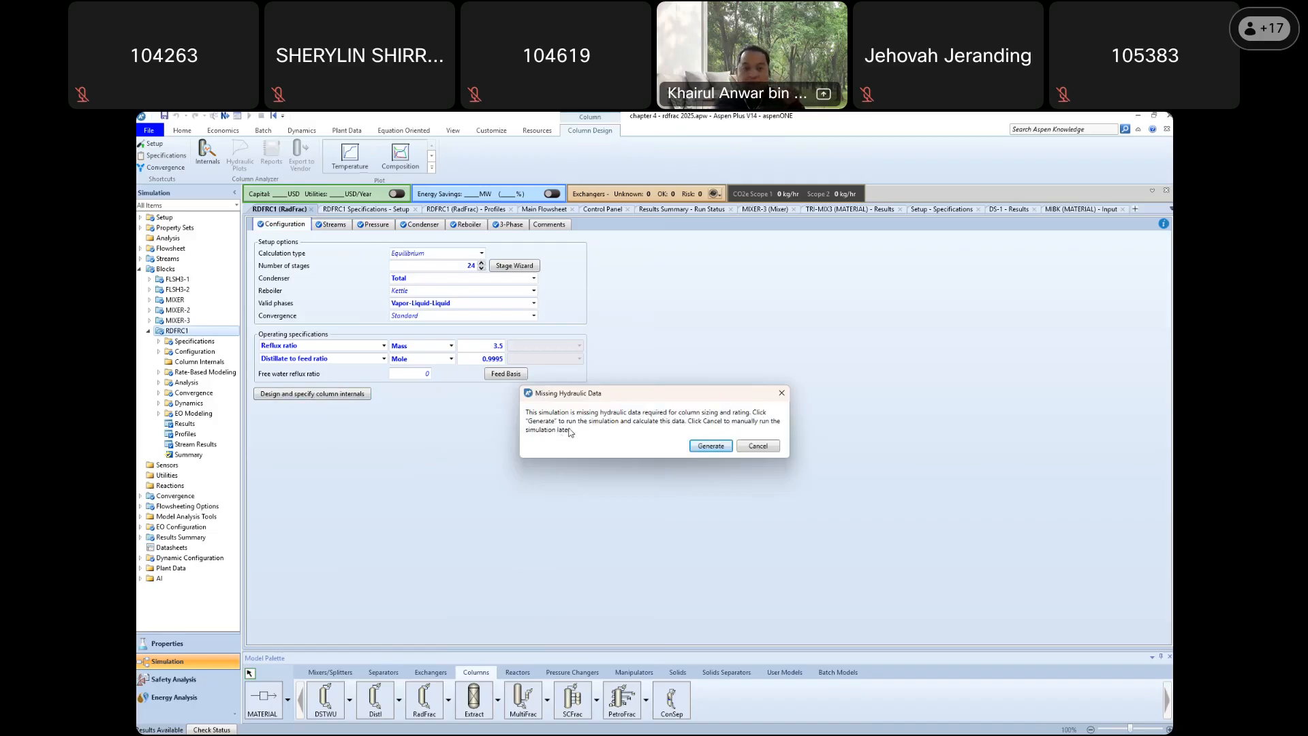
pyautogui.click(710, 446)
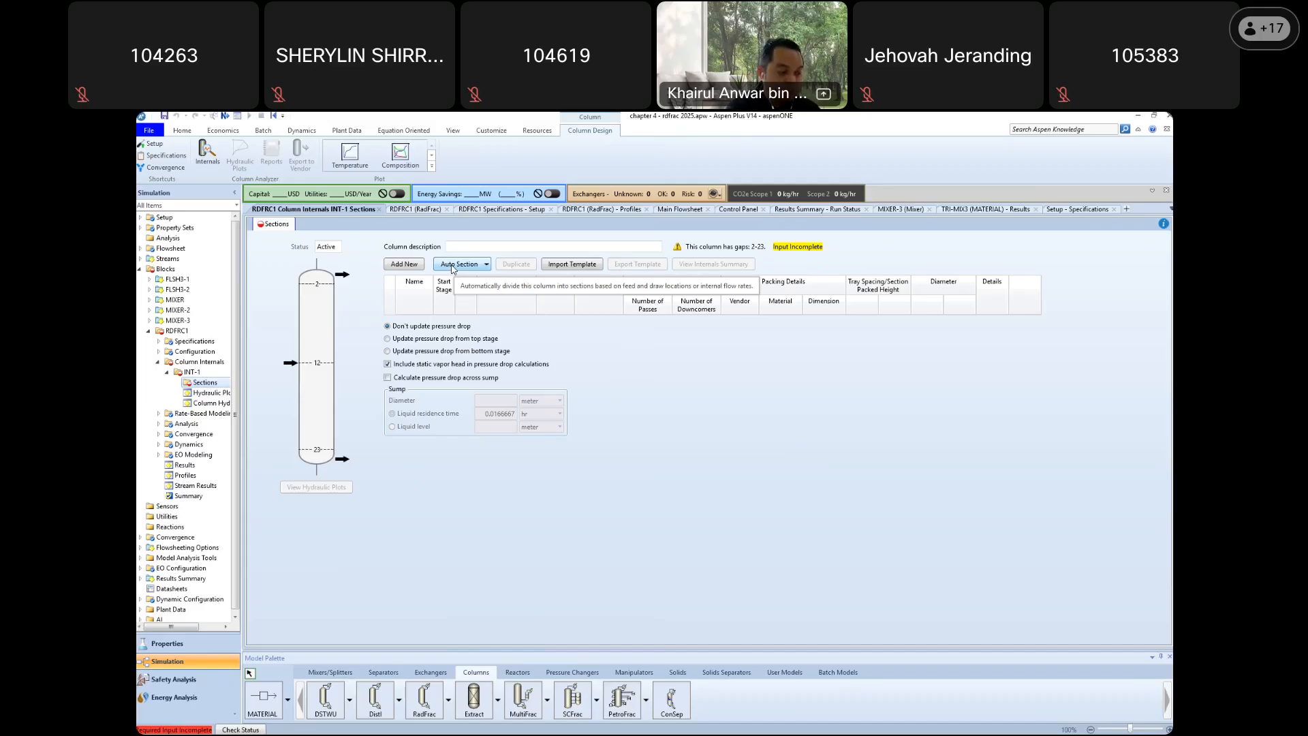
# Divide the INT-1 column internals into sections automatically based on feed/draw locations and rerun the simulation
pyautogui.click(486, 265)
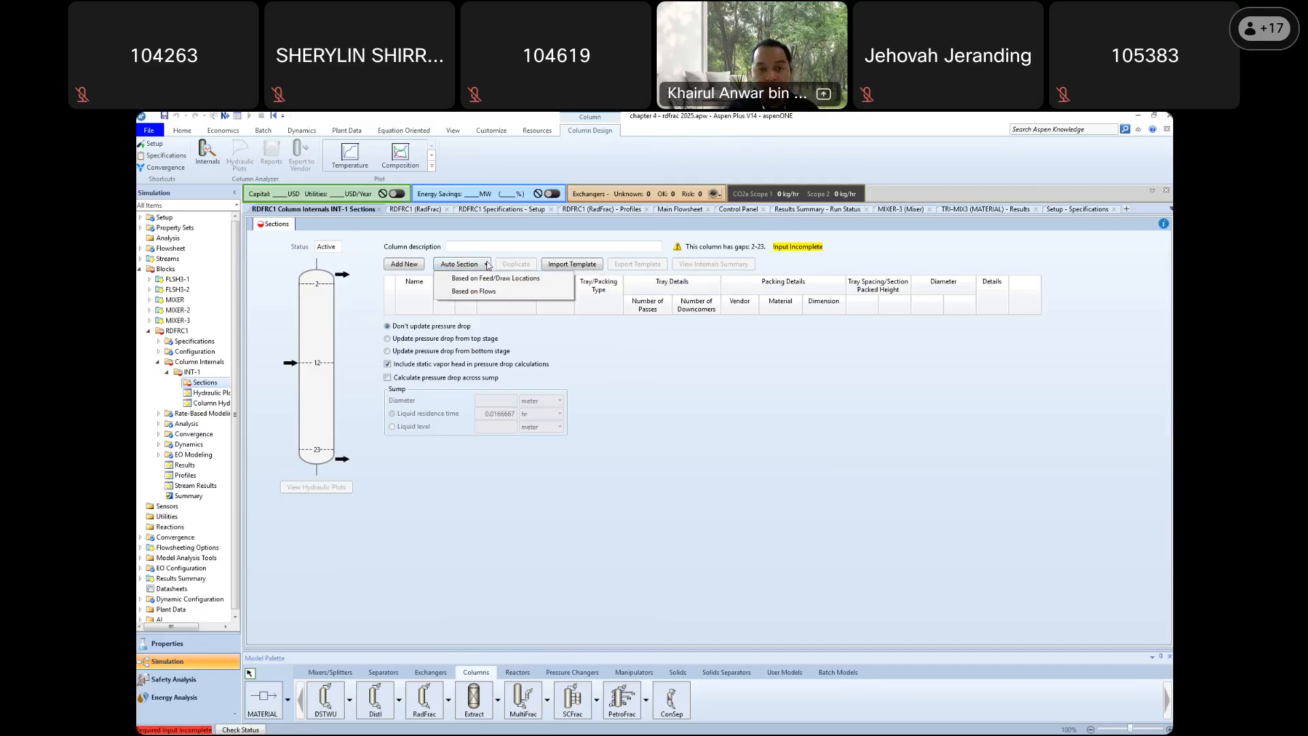
pyautogui.click(515, 285)
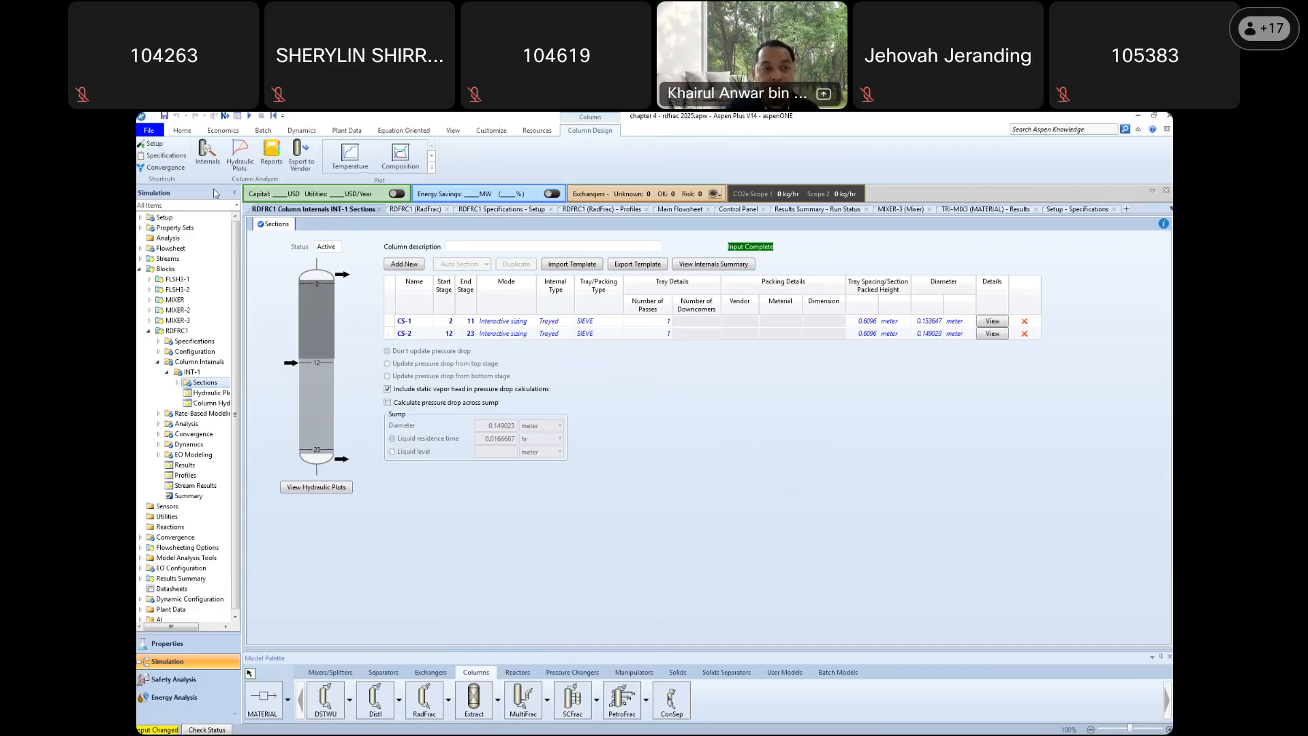
pyautogui.click(183, 131)
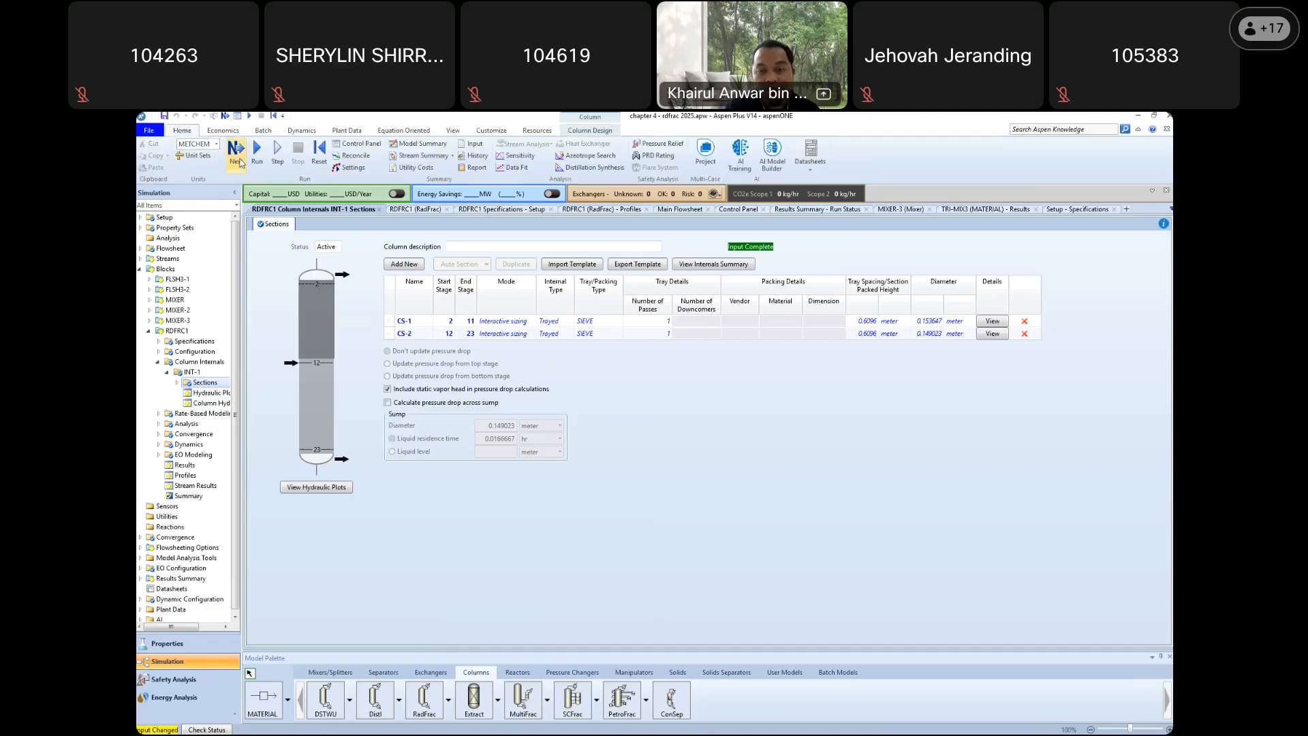
pyautogui.click(236, 150)
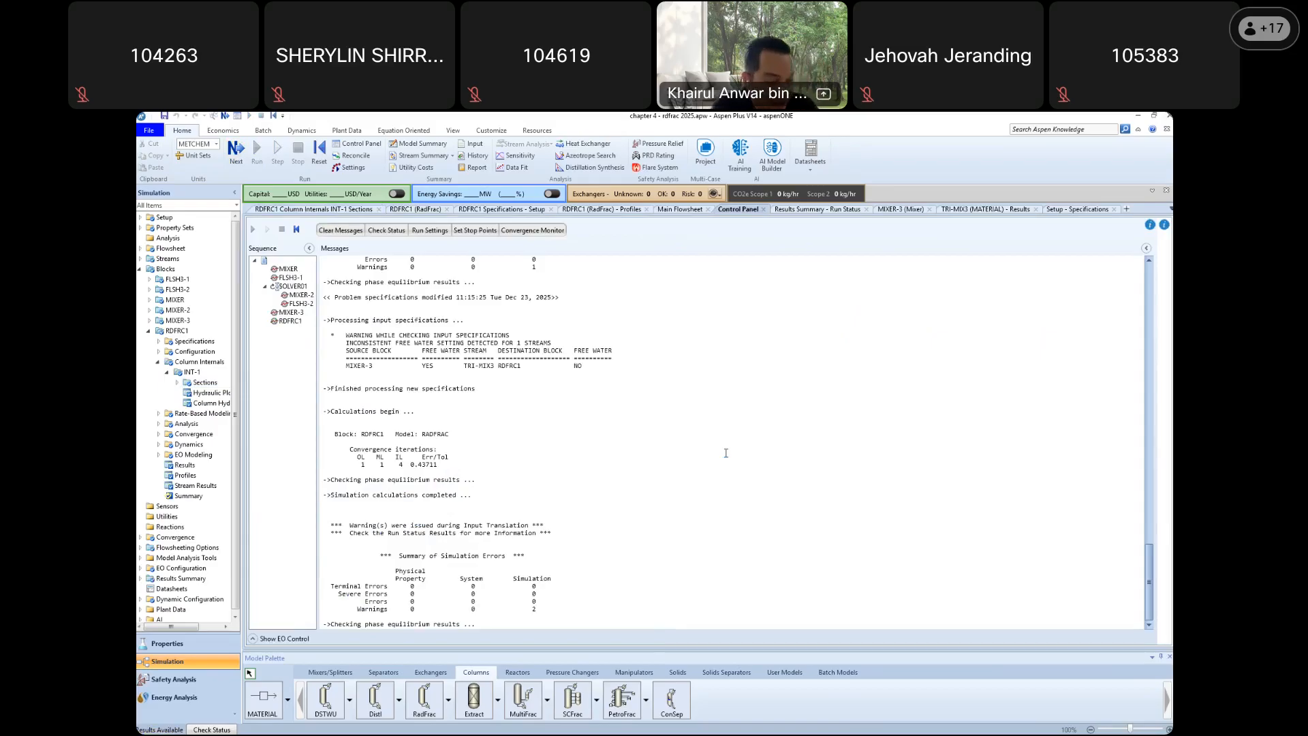
# Examine the INT-1 hydraulic plots for stages with errors or warnings and read the warning for stage 2
pyautogui.doubleClick(213, 396)
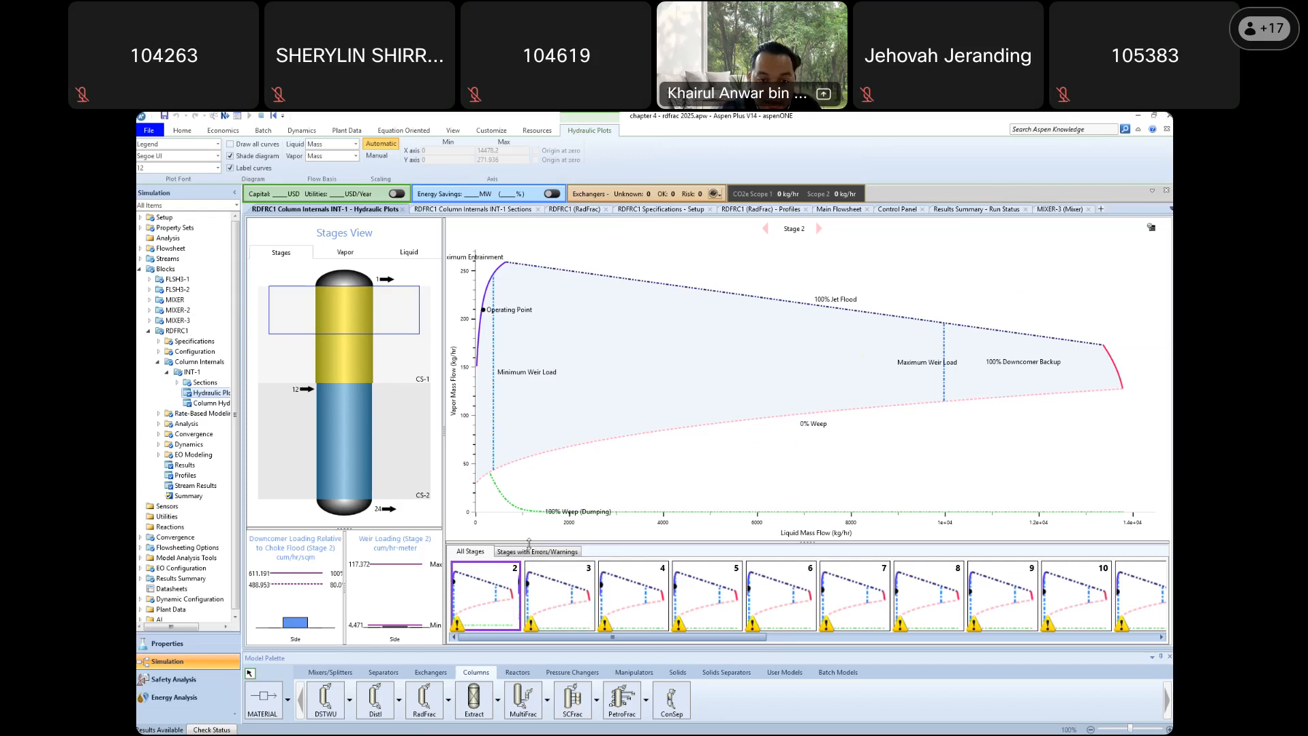
pyautogui.click(549, 553)
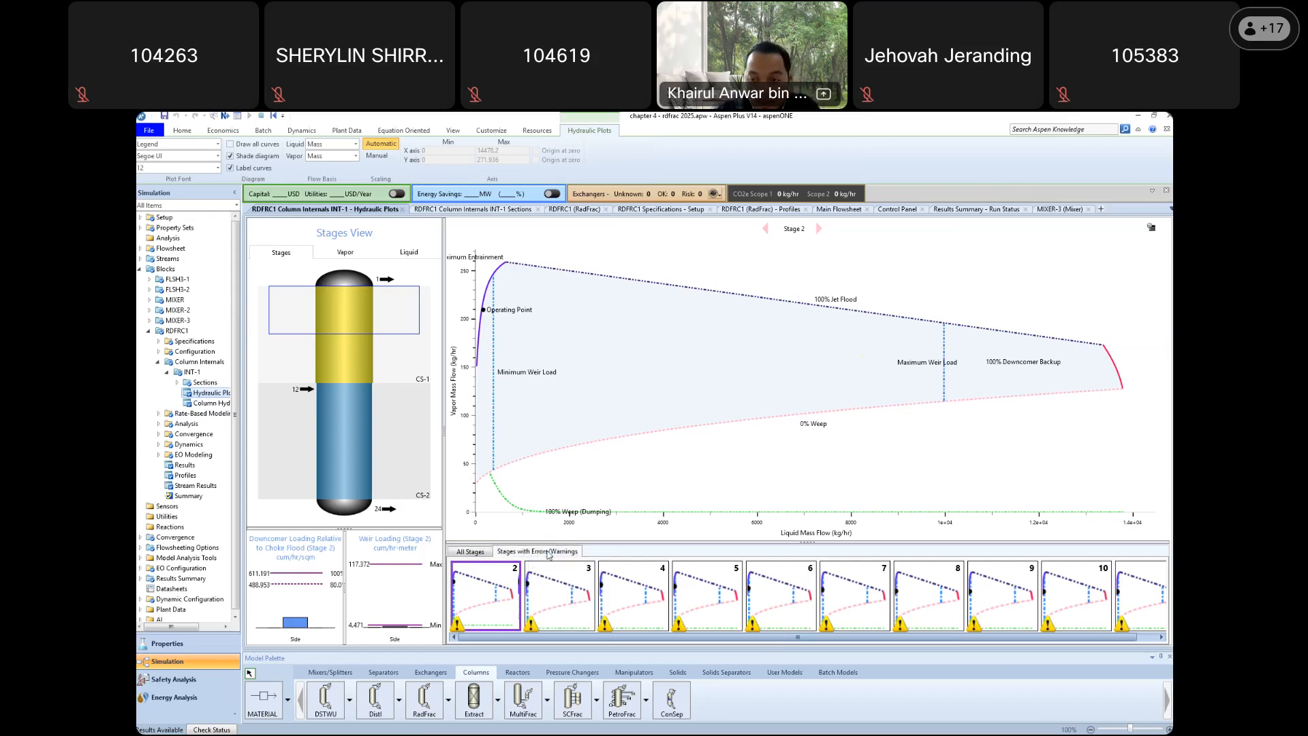
pyautogui.moveTo(831, 639); pyautogui.dragTo(626, 646)
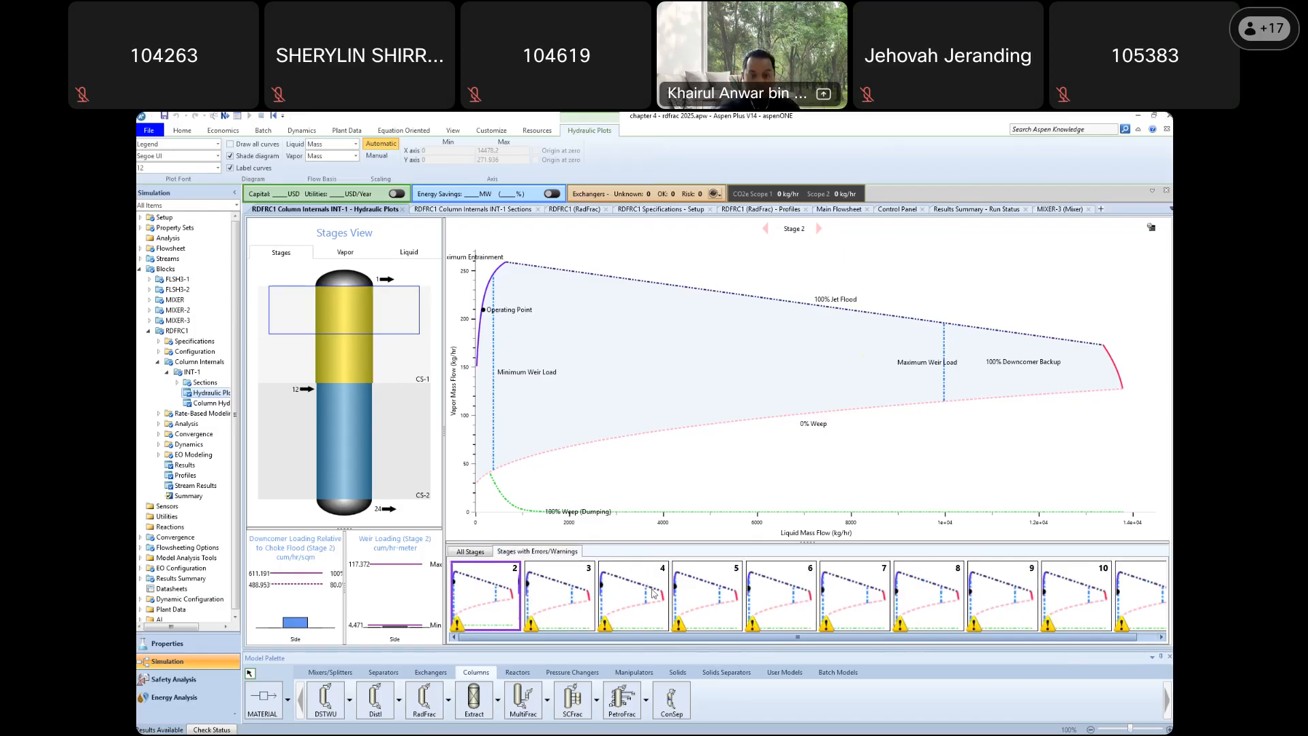
pyautogui.click(539, 596)
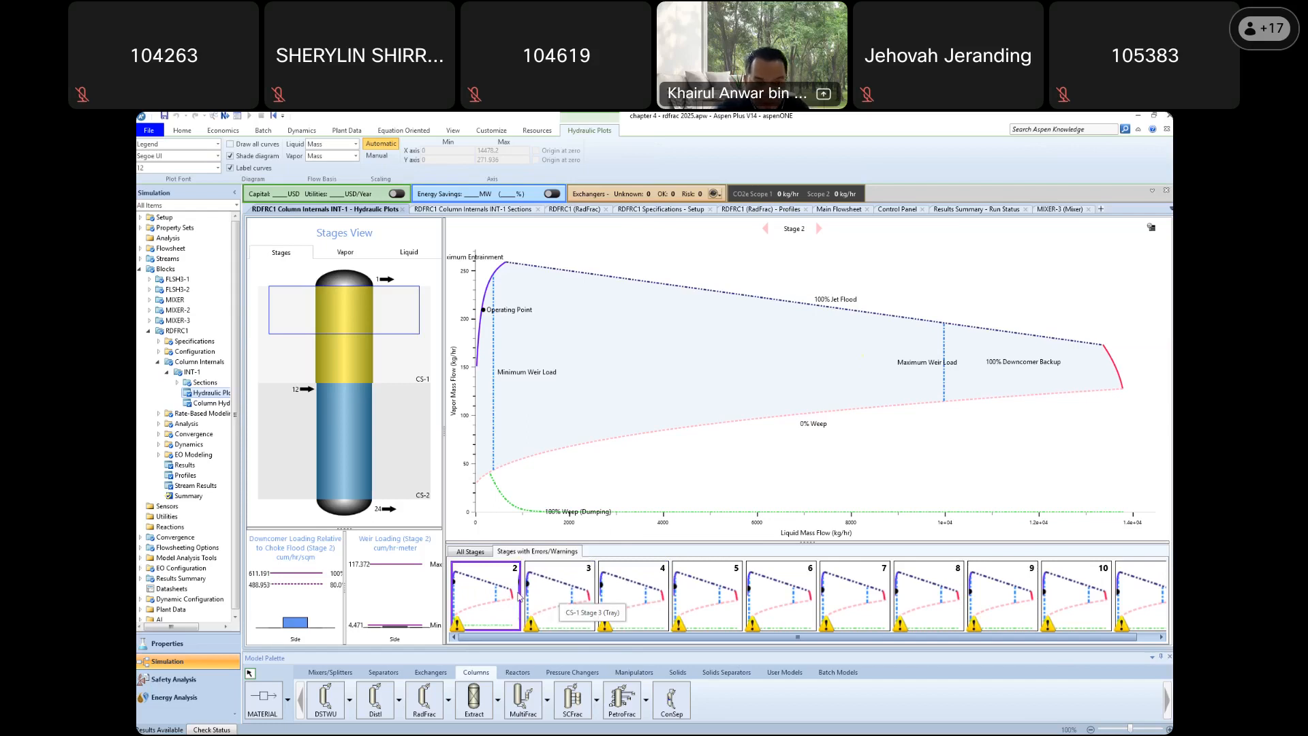
pyautogui.click(498, 593)
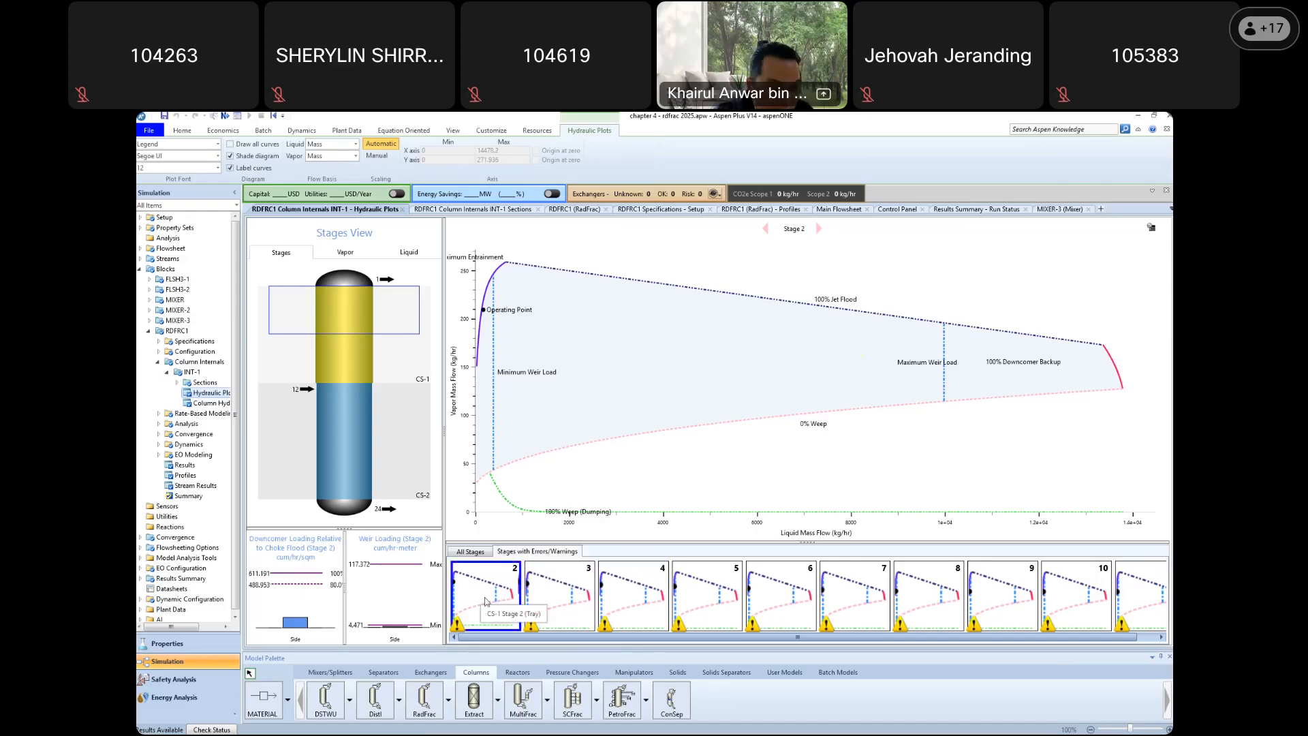
pyautogui.click(458, 627)
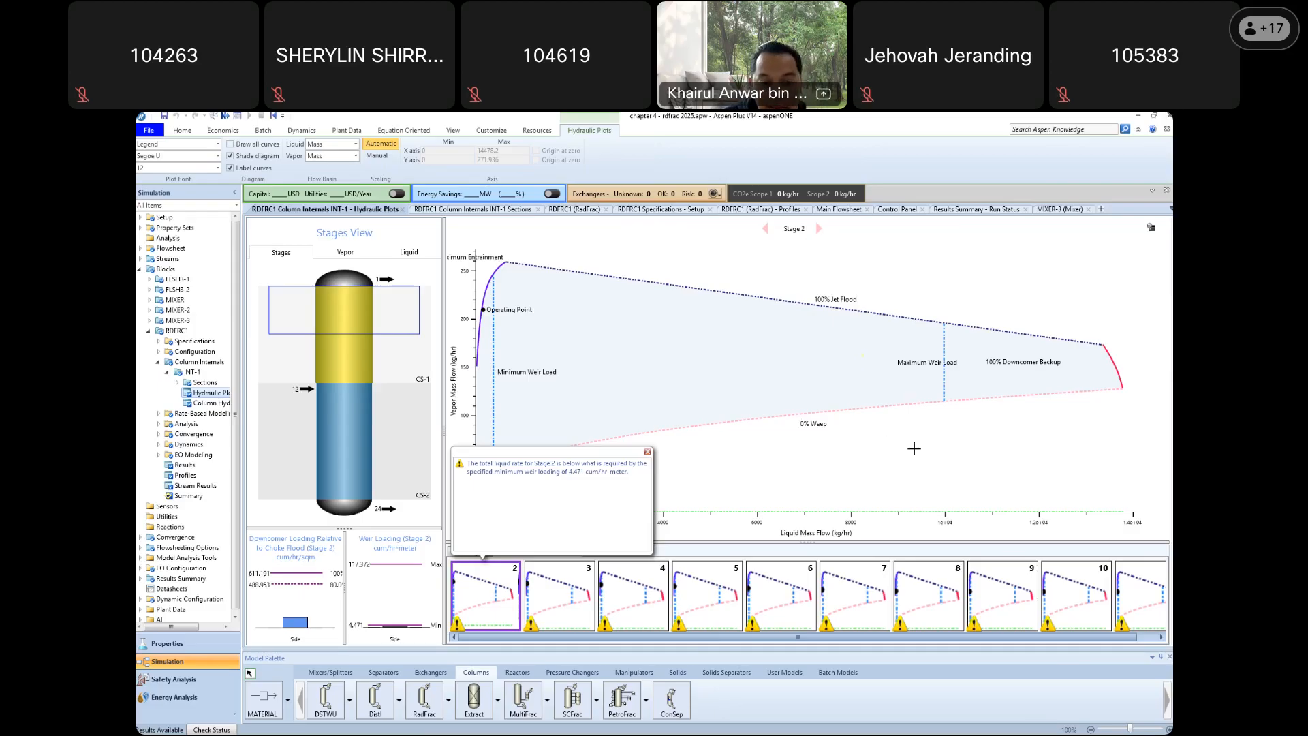
# Check the INT-1 column hydraulic results summary and view the tray geometry details of section CS-1
pyautogui.click(210, 404)
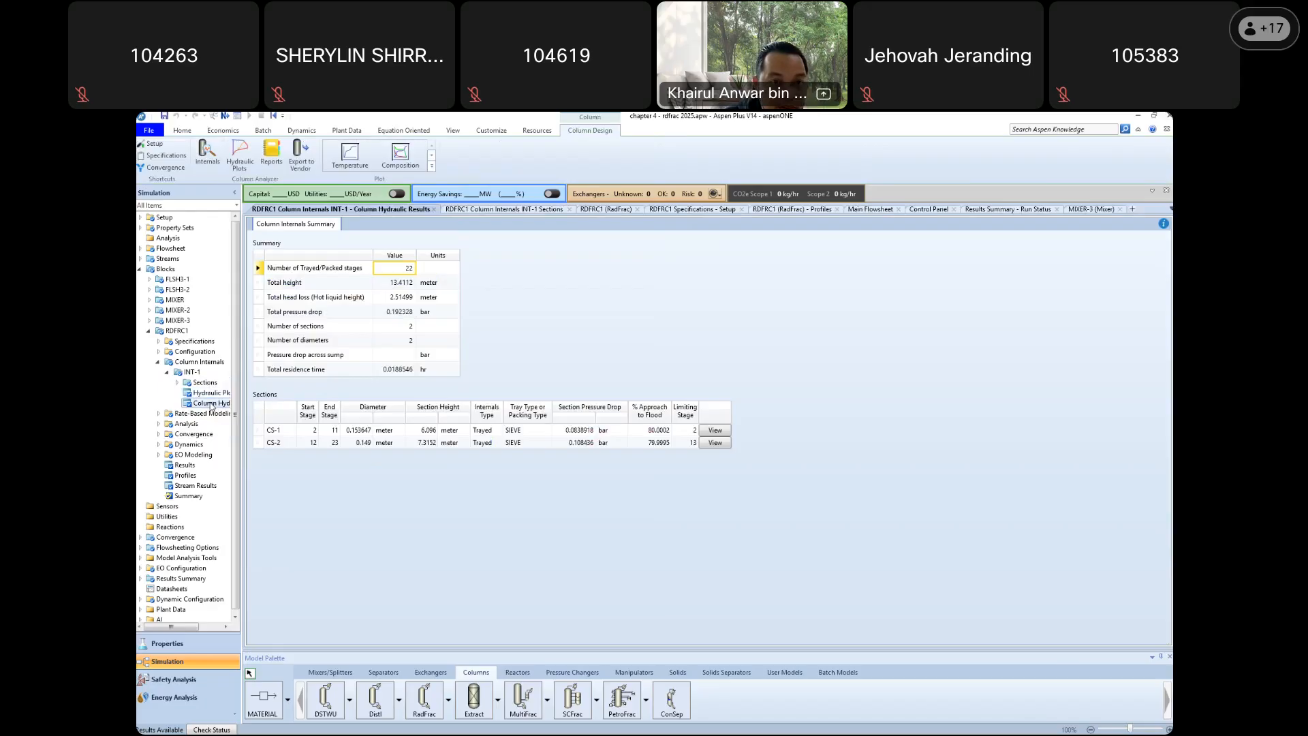
pyautogui.click(206, 383)
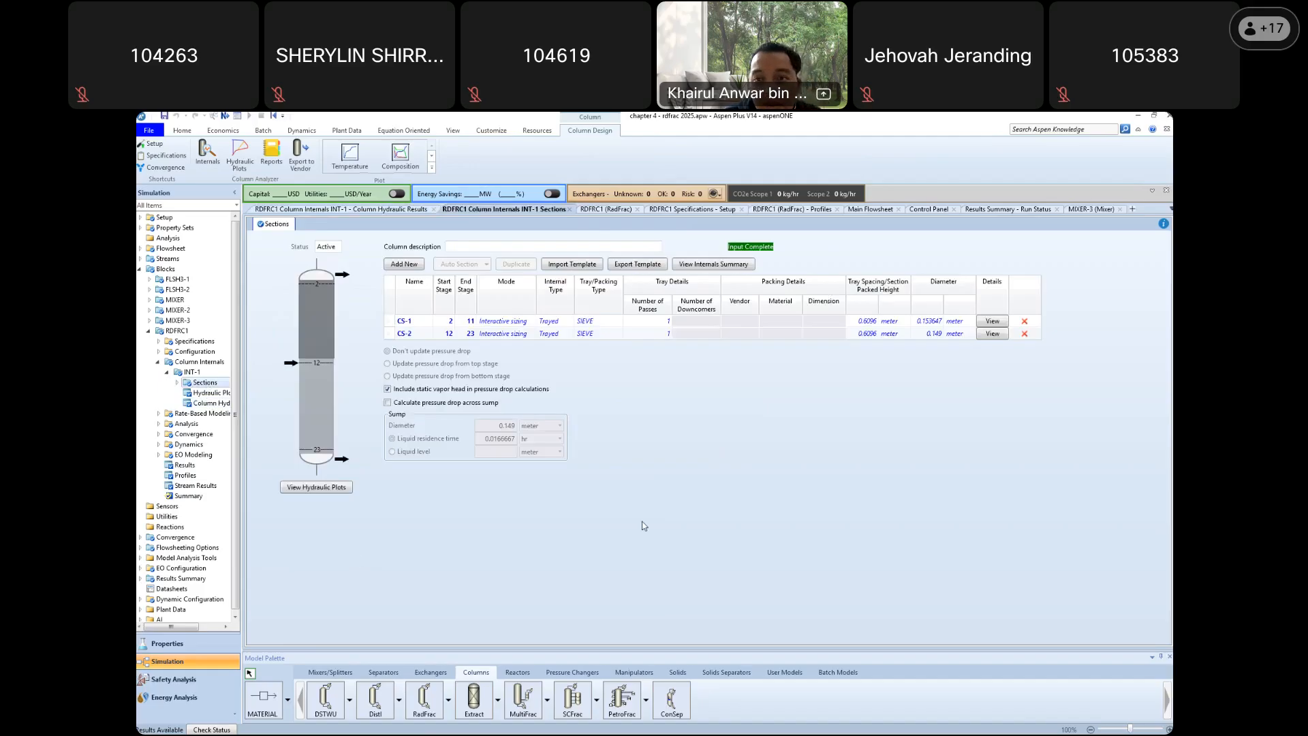
pyautogui.click(990, 323)
pyautogui.click(992, 322)
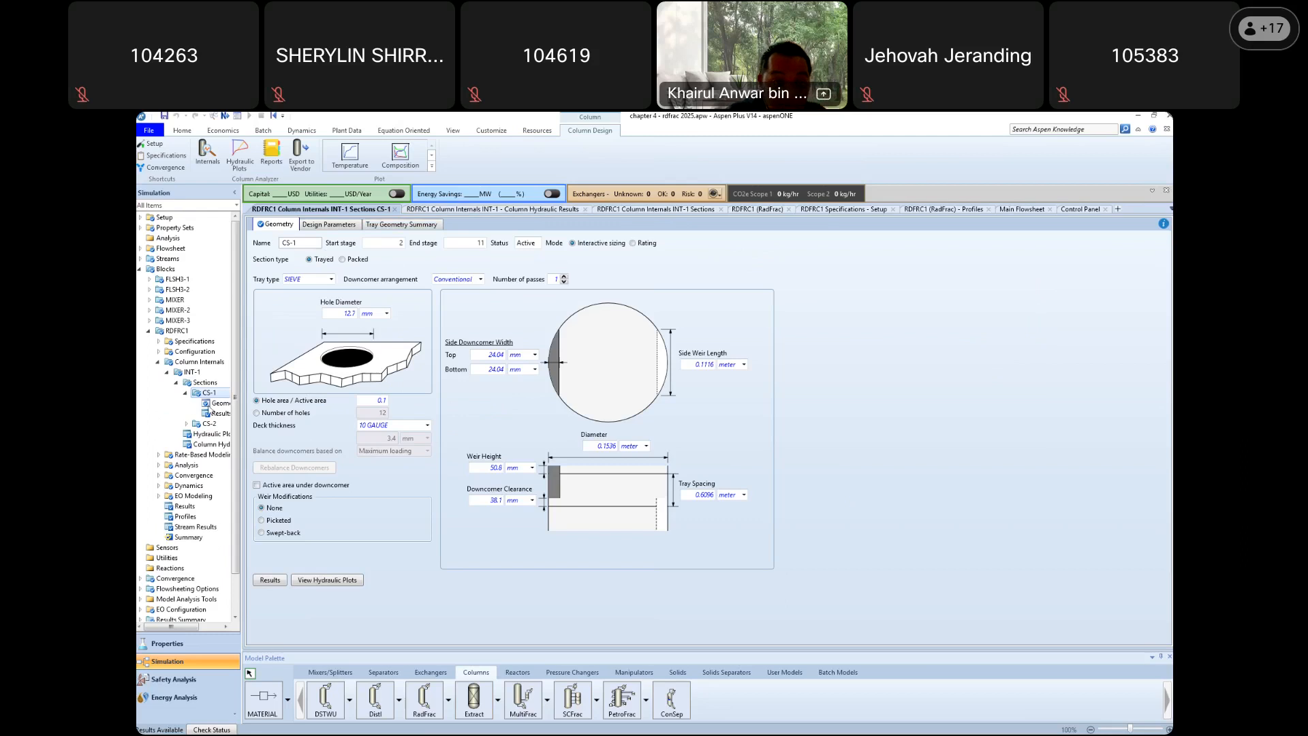
pyautogui.click(205, 383)
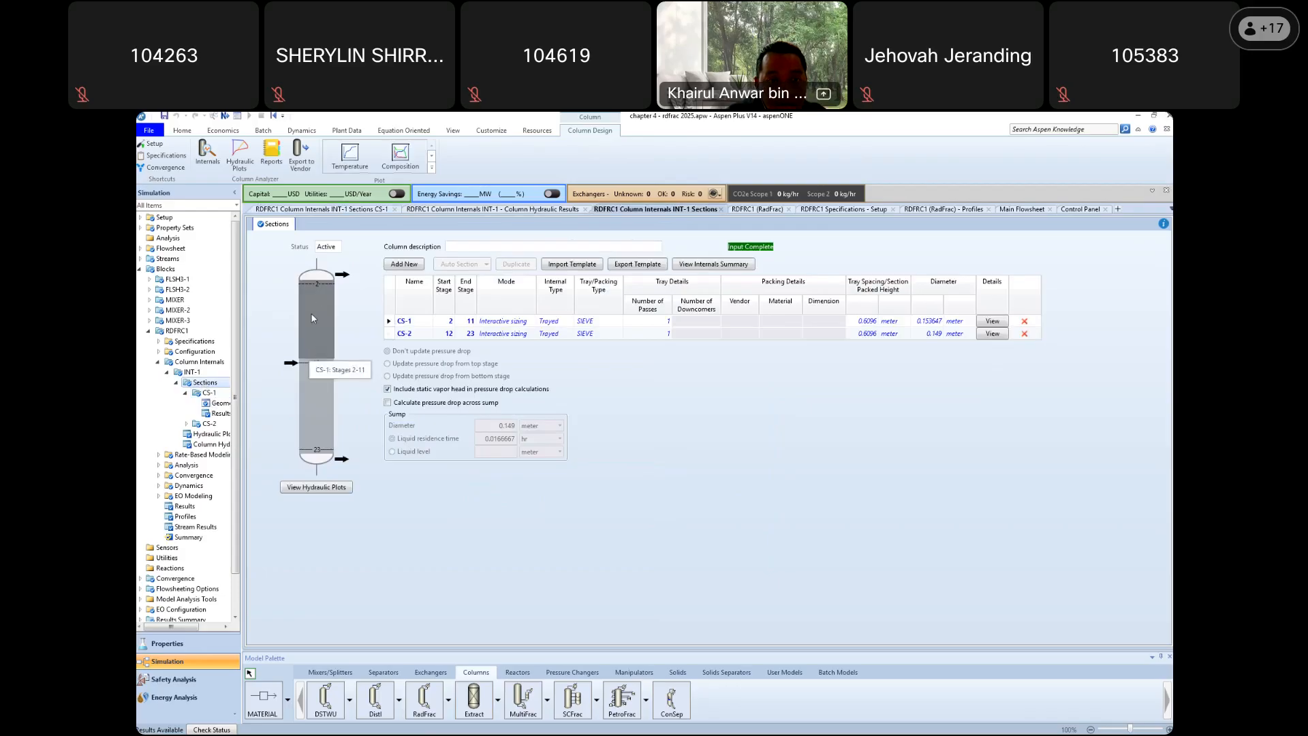
pyautogui.click(993, 321)
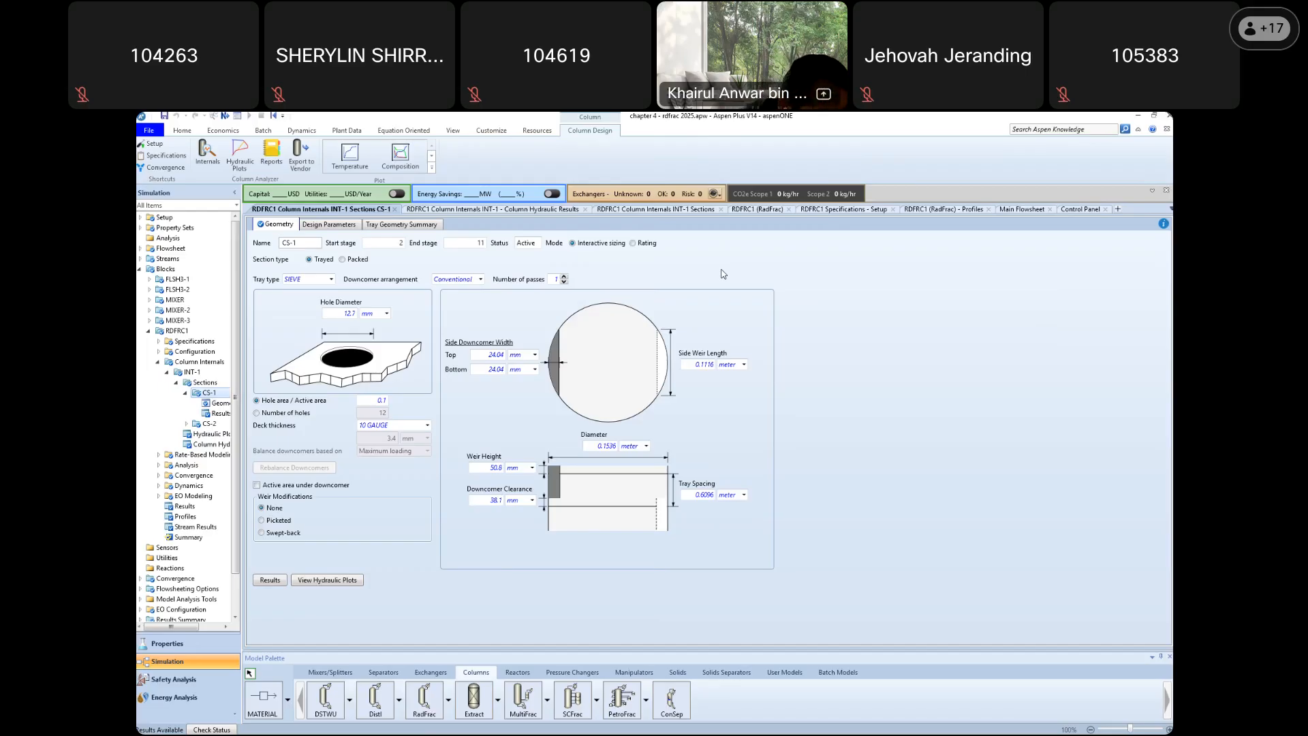
# In the CS-1 geometry, switch the hole diameter unit to meter and set the top side downcomer width to 0.0405 meter
pyautogui.click(387, 314)
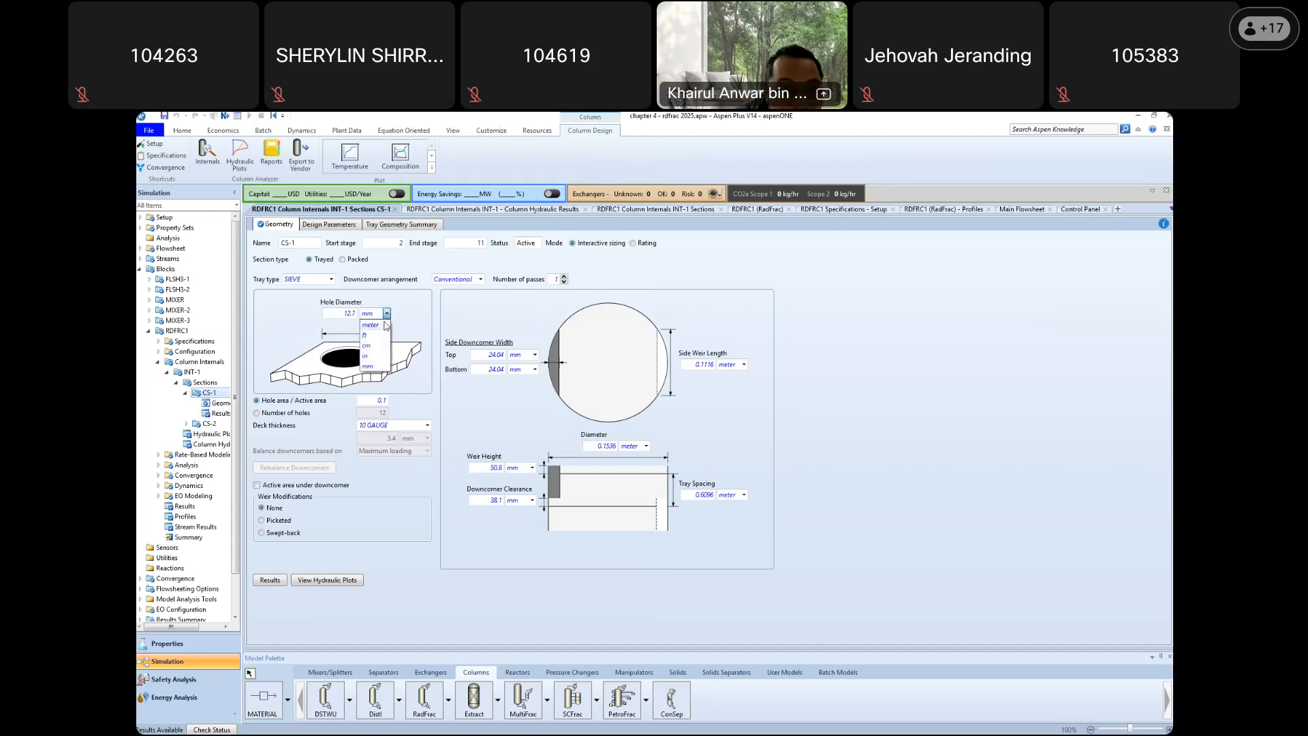
pyautogui.click(386, 325)
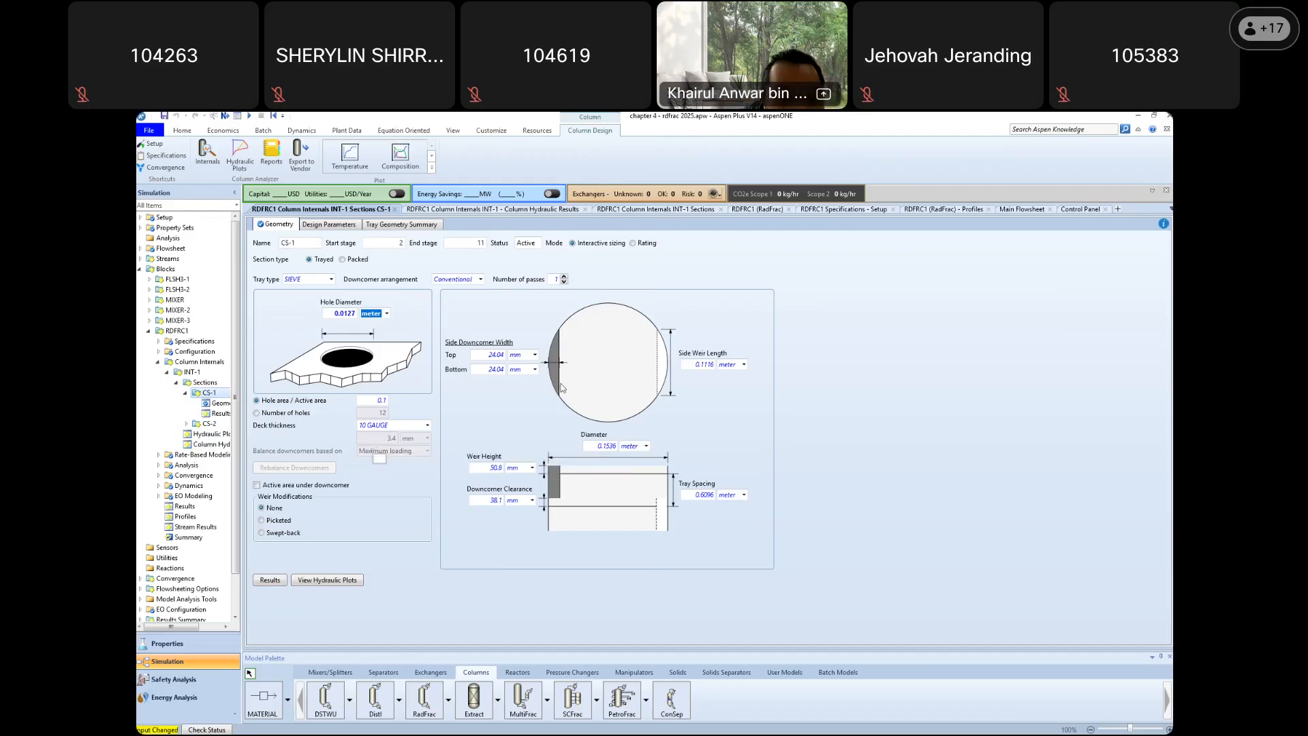
pyautogui.click(501, 355)
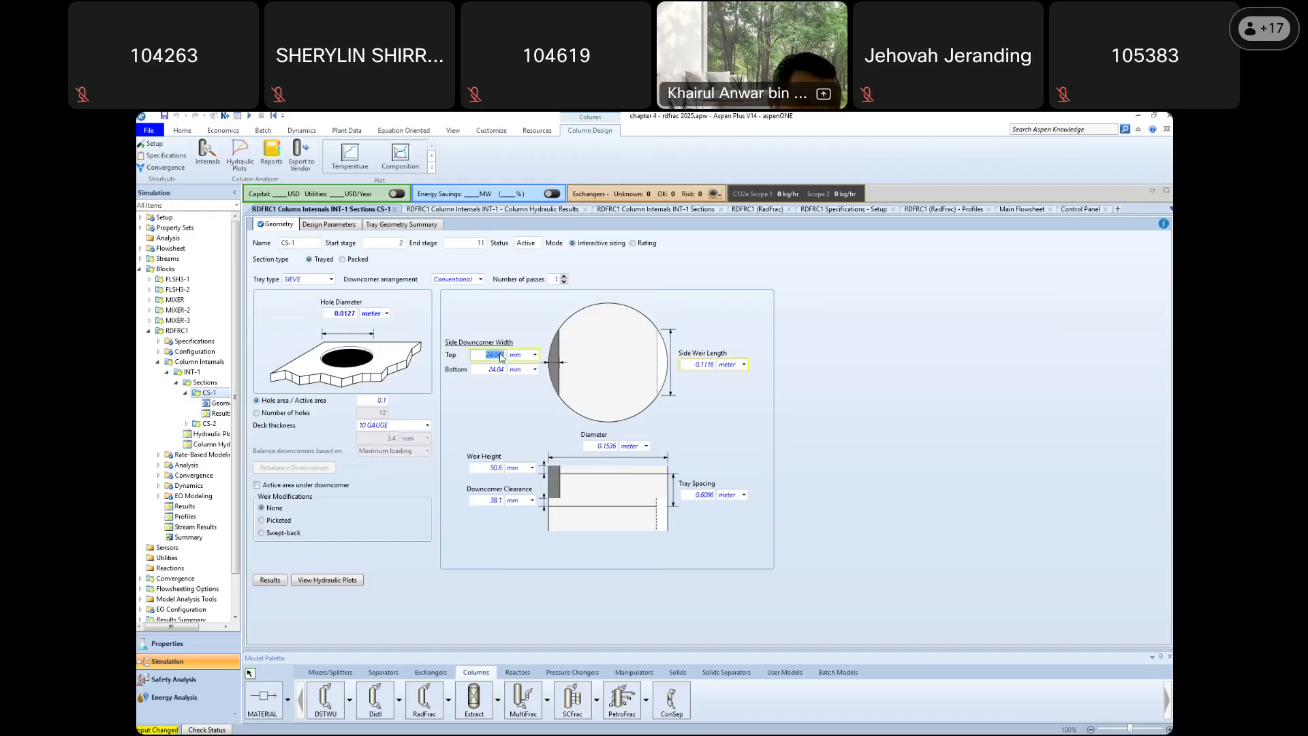
pyautogui.click(535, 355)
pyautogui.click(518, 366)
pyautogui.click(492, 357)
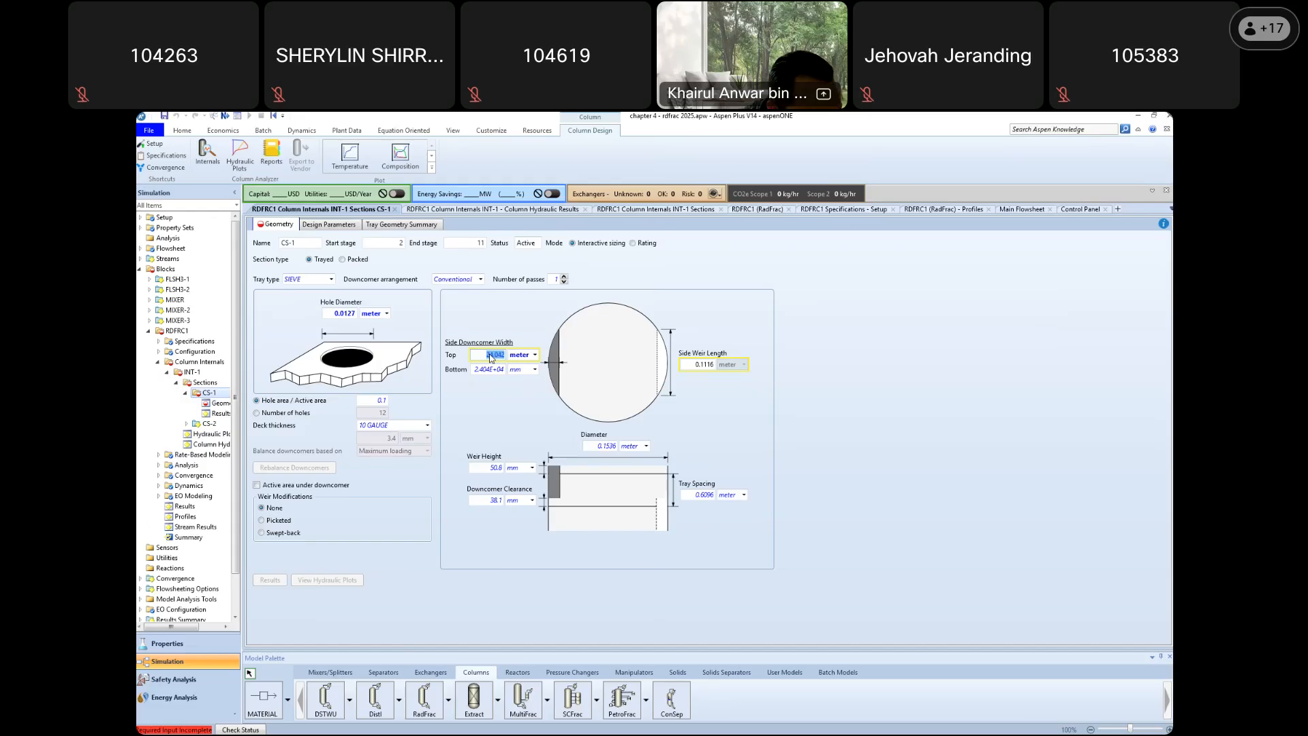
pyautogui.write('0.0405')
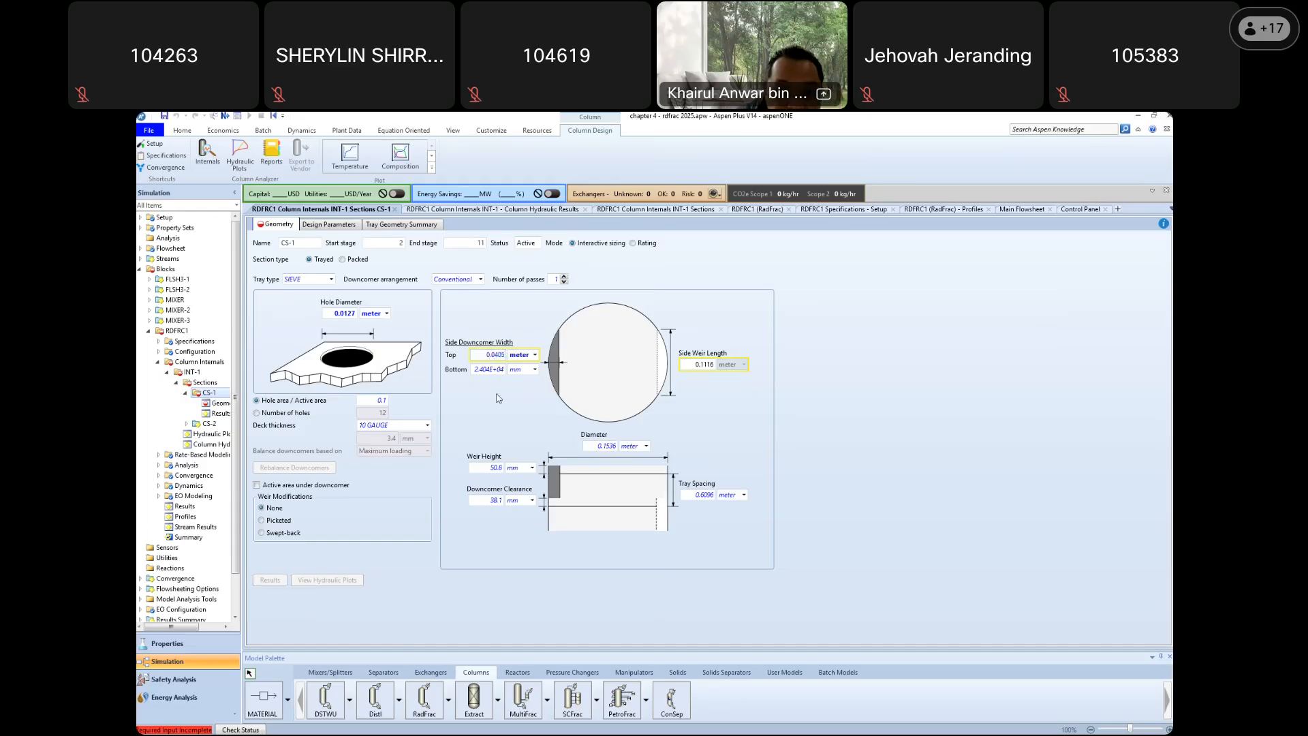
pyautogui.press('Return')
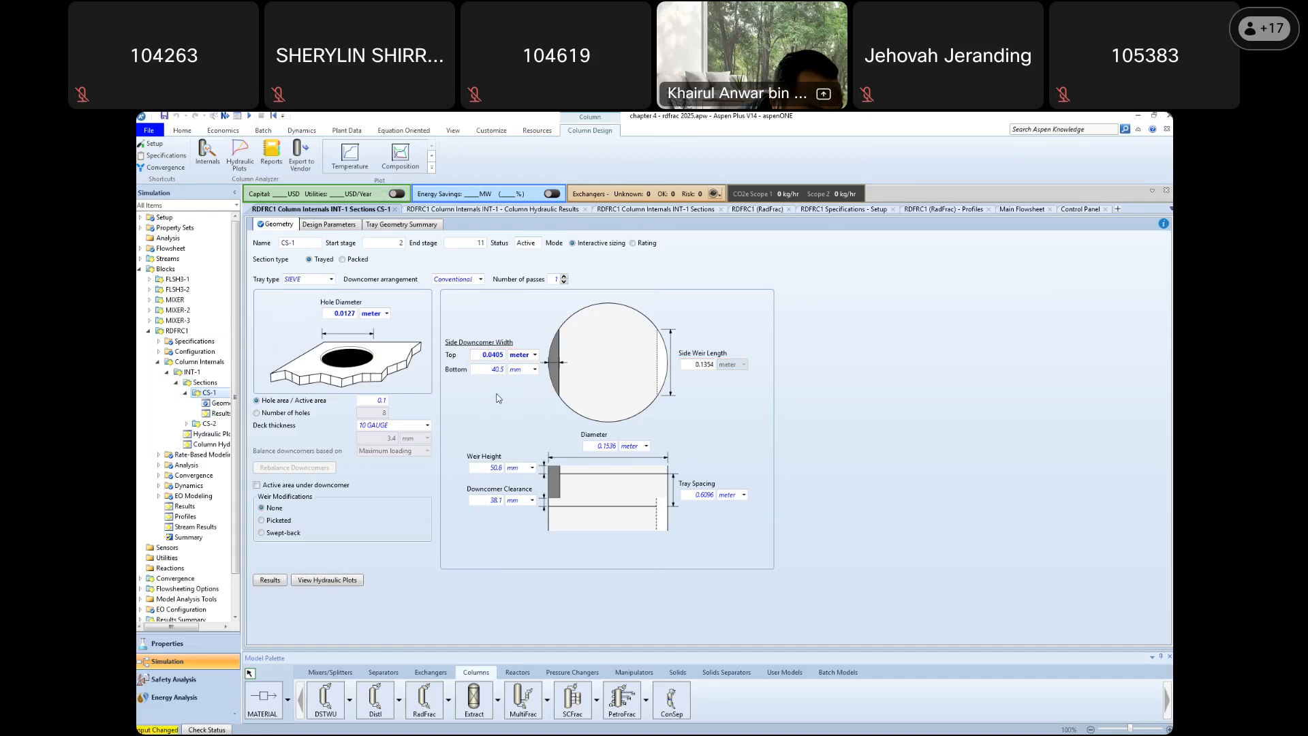
# Try to switch the unit of the CS-1 bottom side downcomer width to meter
pyautogui.click(536, 371)
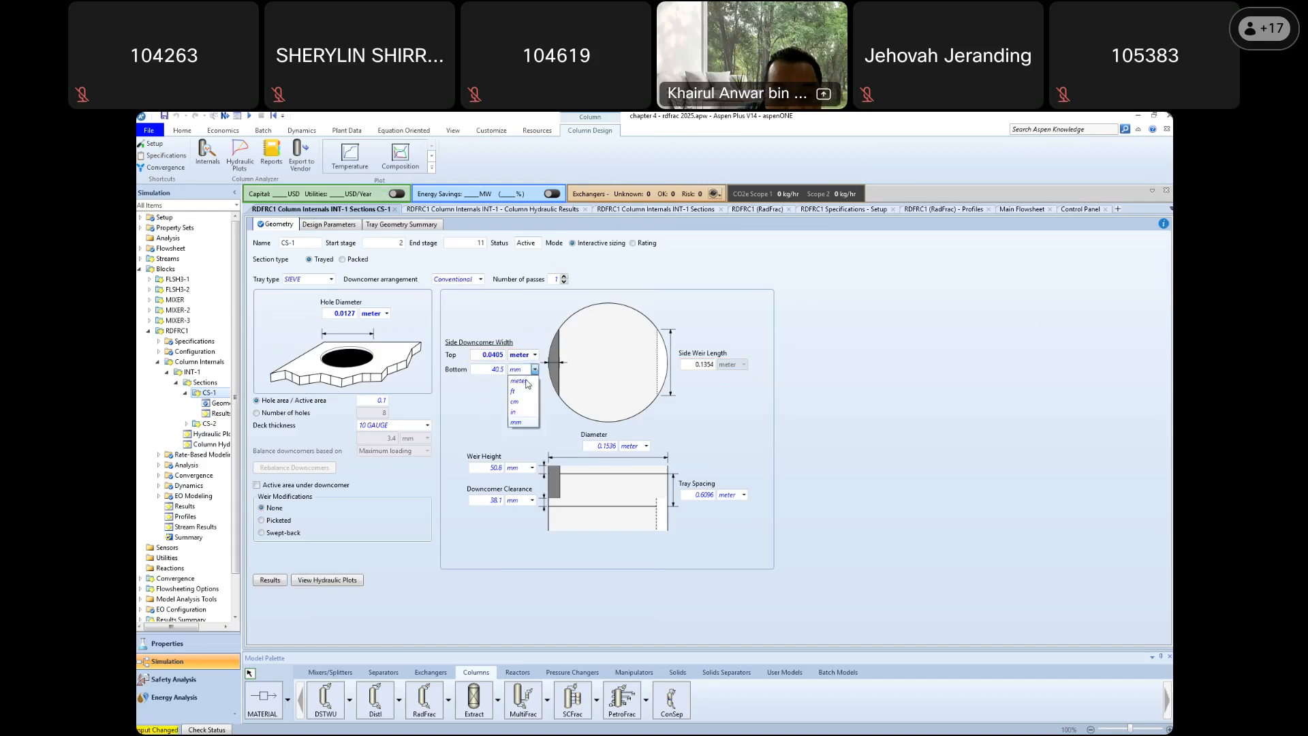
pyautogui.click(524, 382)
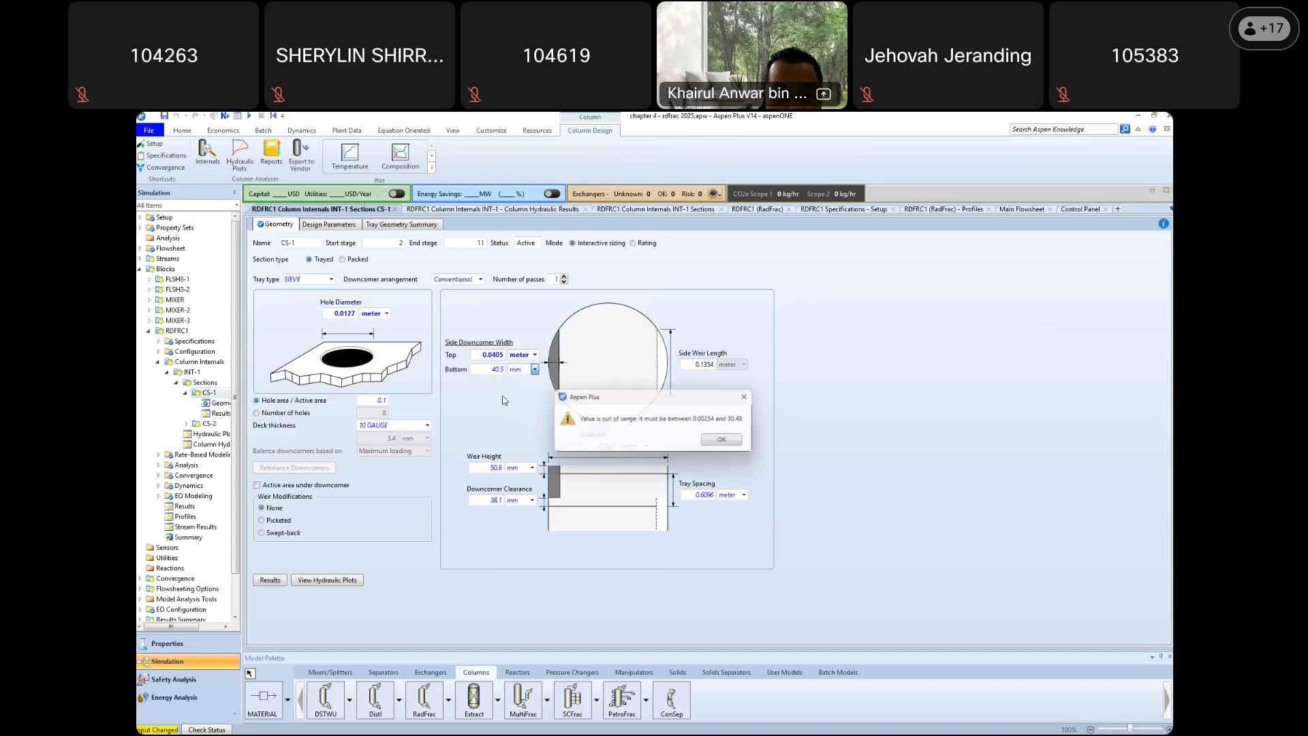
pyautogui.click(727, 442)
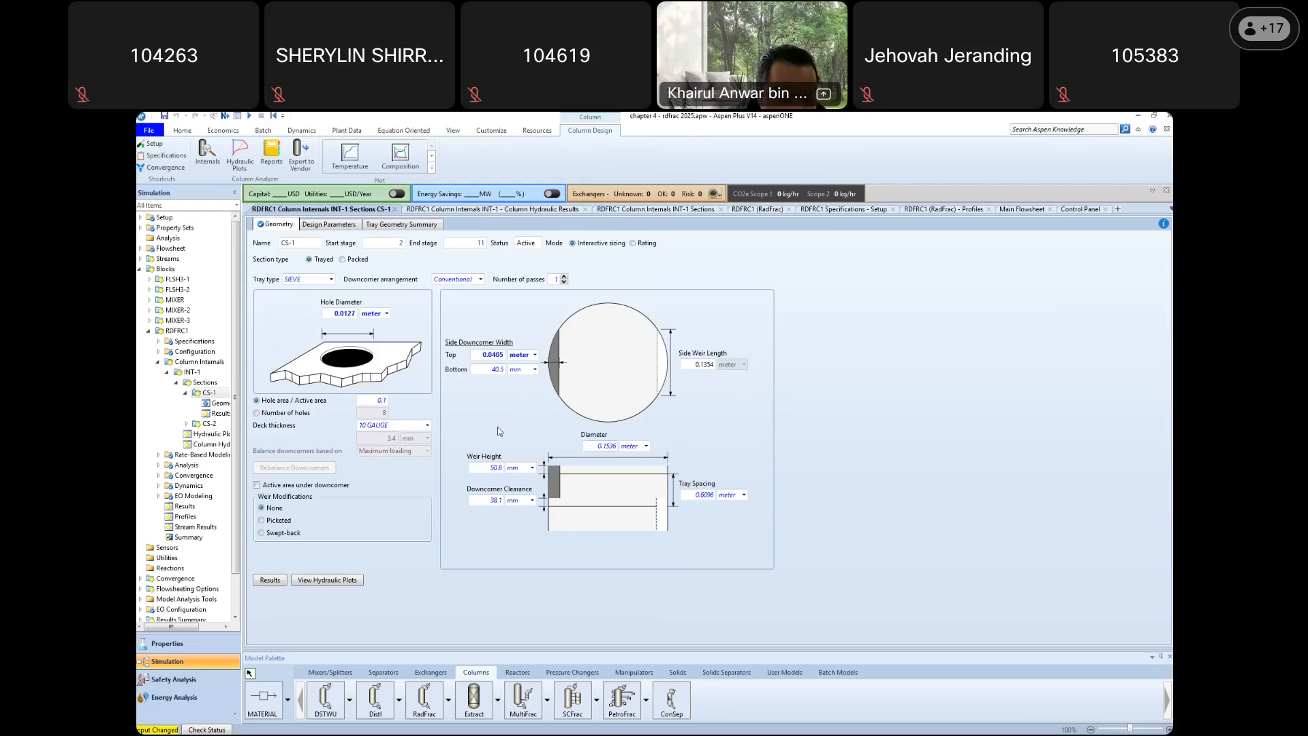
# Try to set the CS-1 section diameter to 0.4812 meter
pyautogui.click(608, 447)
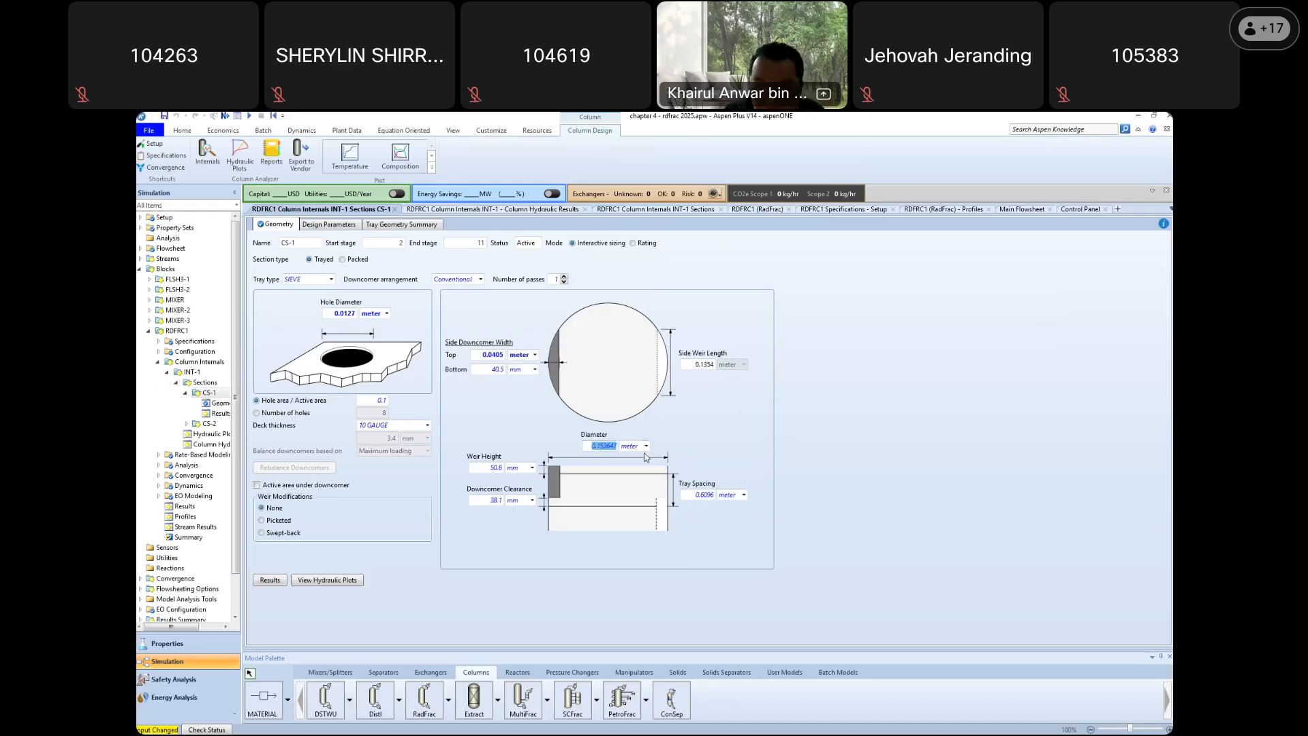
pyautogui.write('0.4')
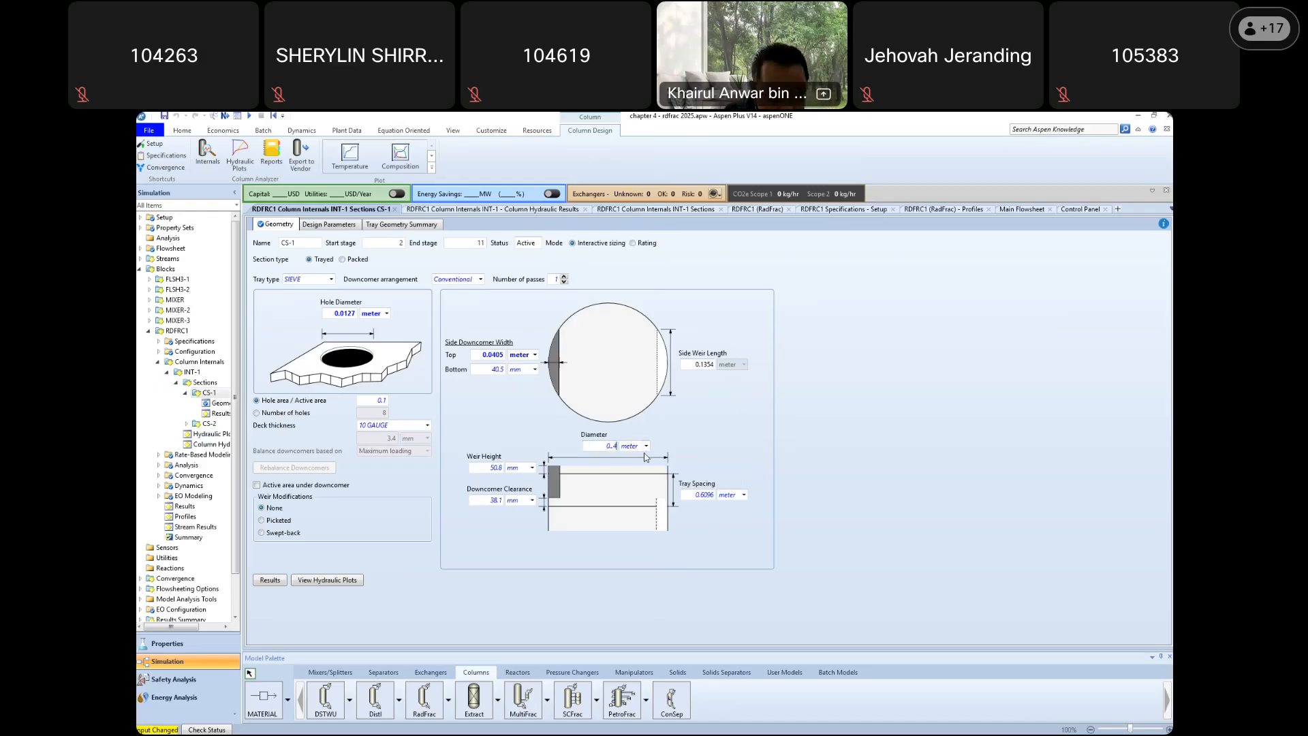
pyautogui.write('812')
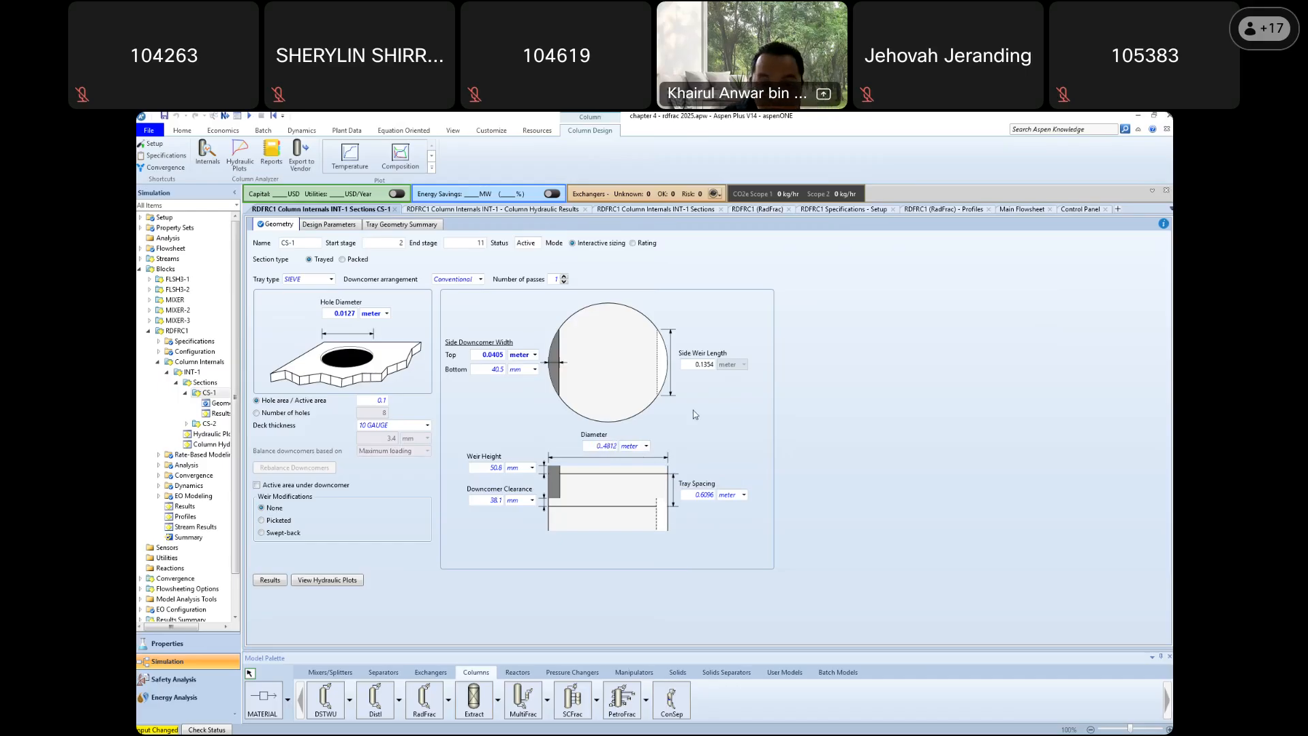
pyautogui.press('Return')
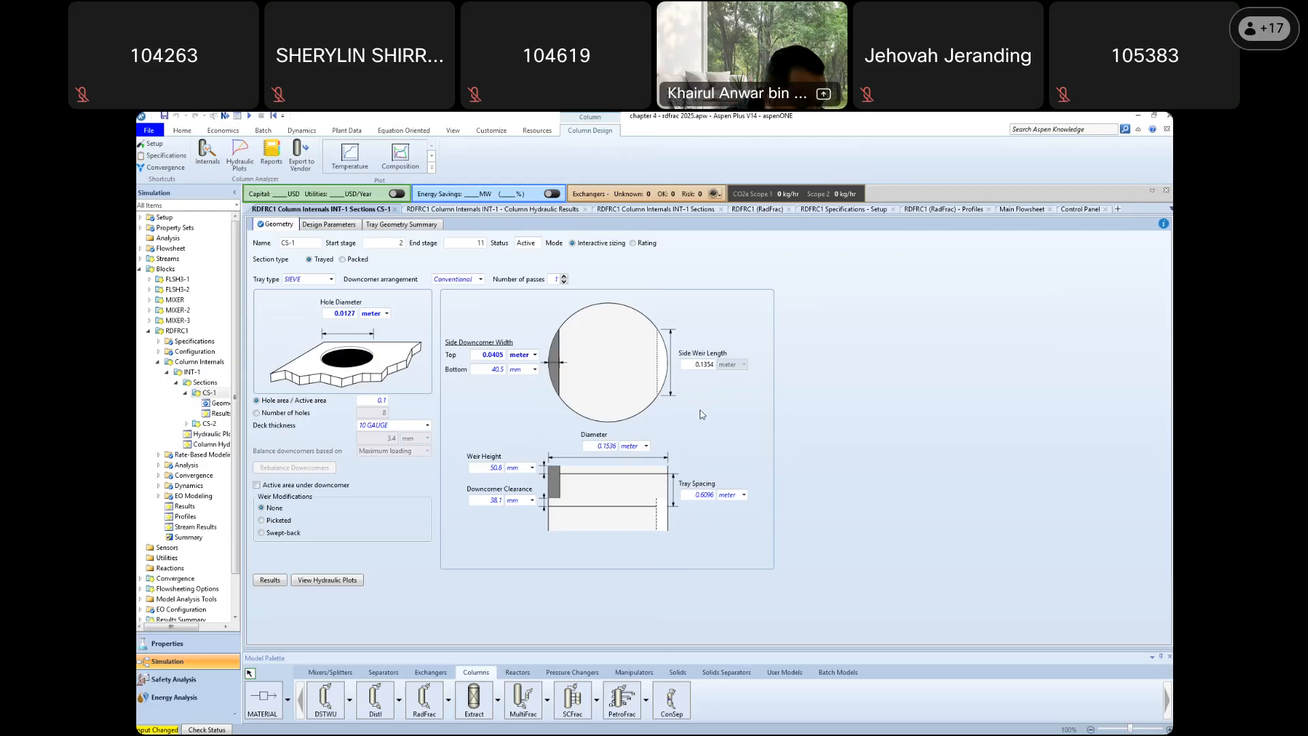
# Inspect the side weir length of section CS-1 and the geometry input it is linked to
pyautogui.click(711, 367)
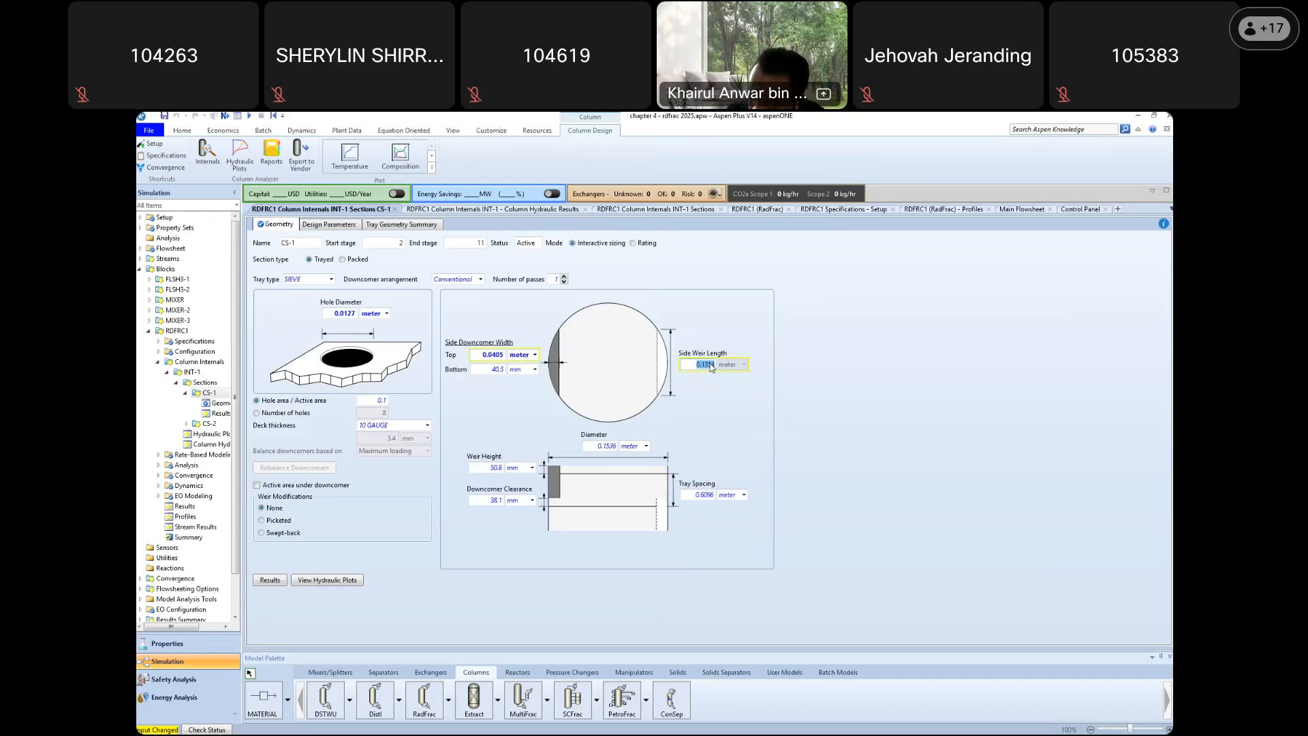
pyautogui.click(706, 369)
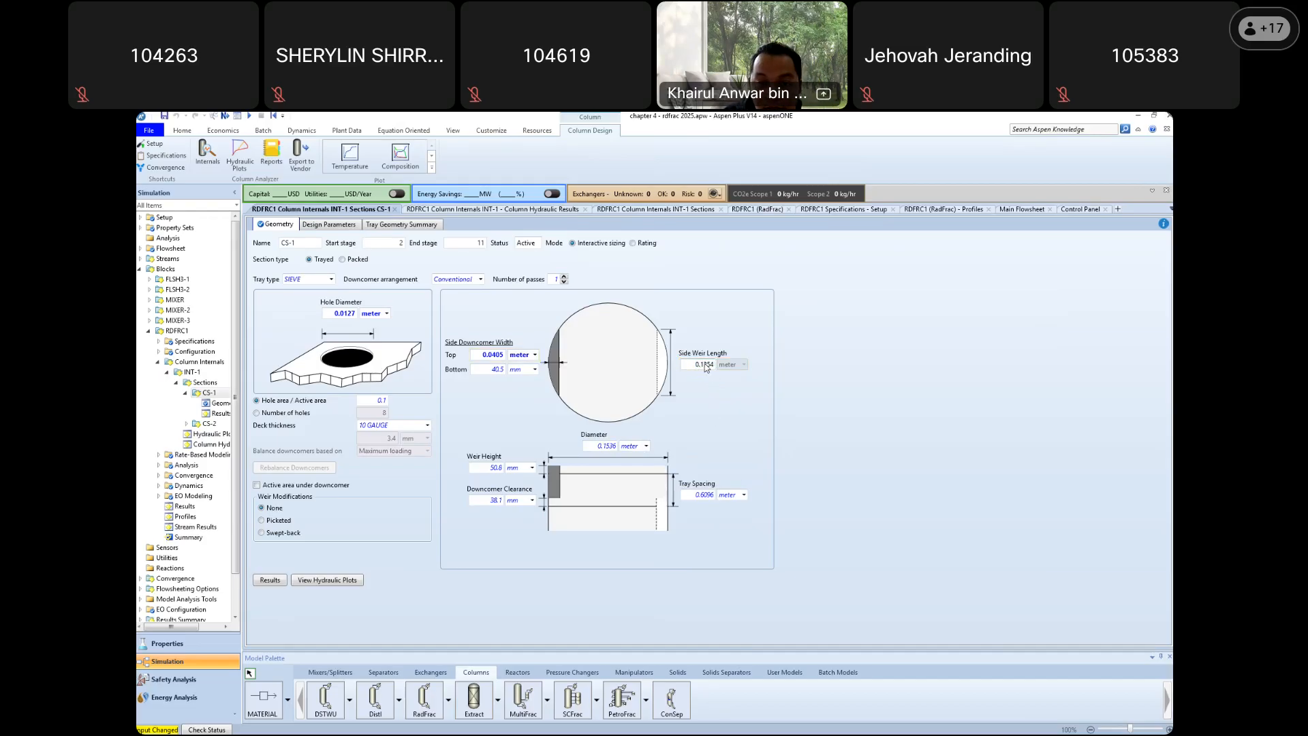
pyautogui.click(706, 367)
pyautogui.click(711, 378)
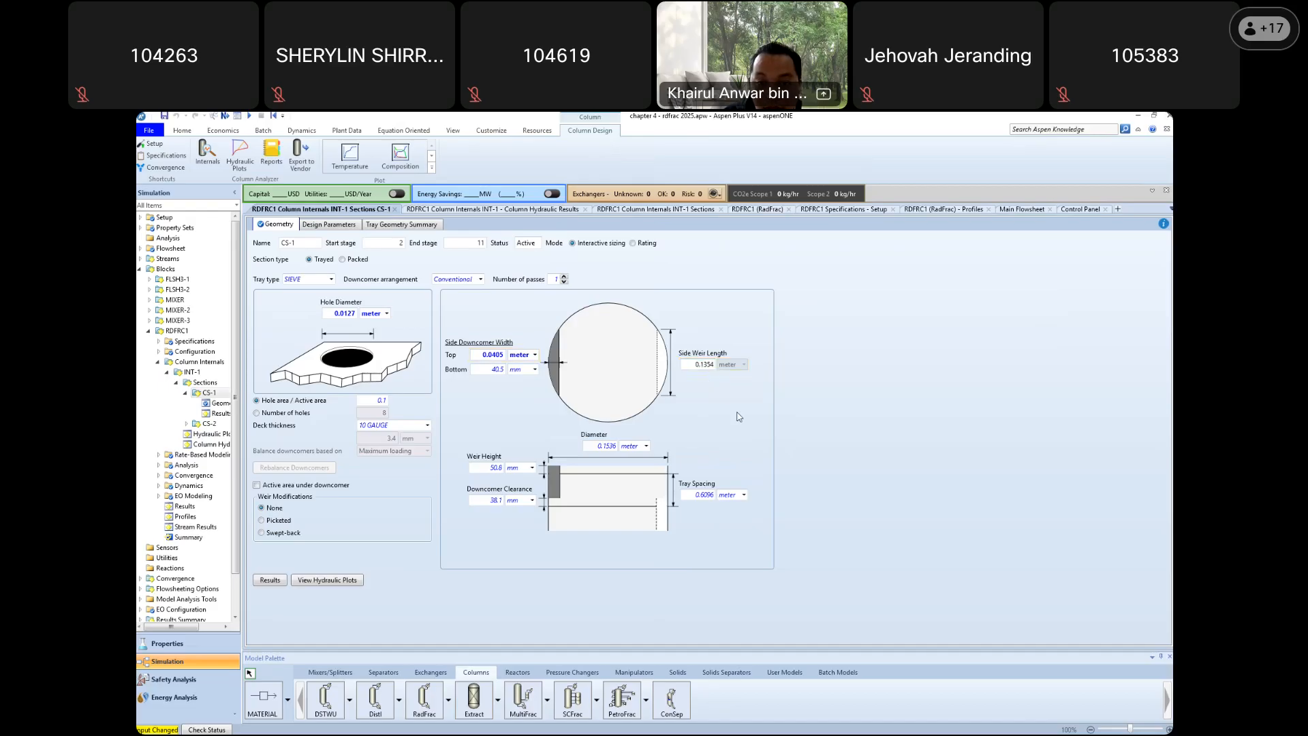
pyautogui.click(708, 366)
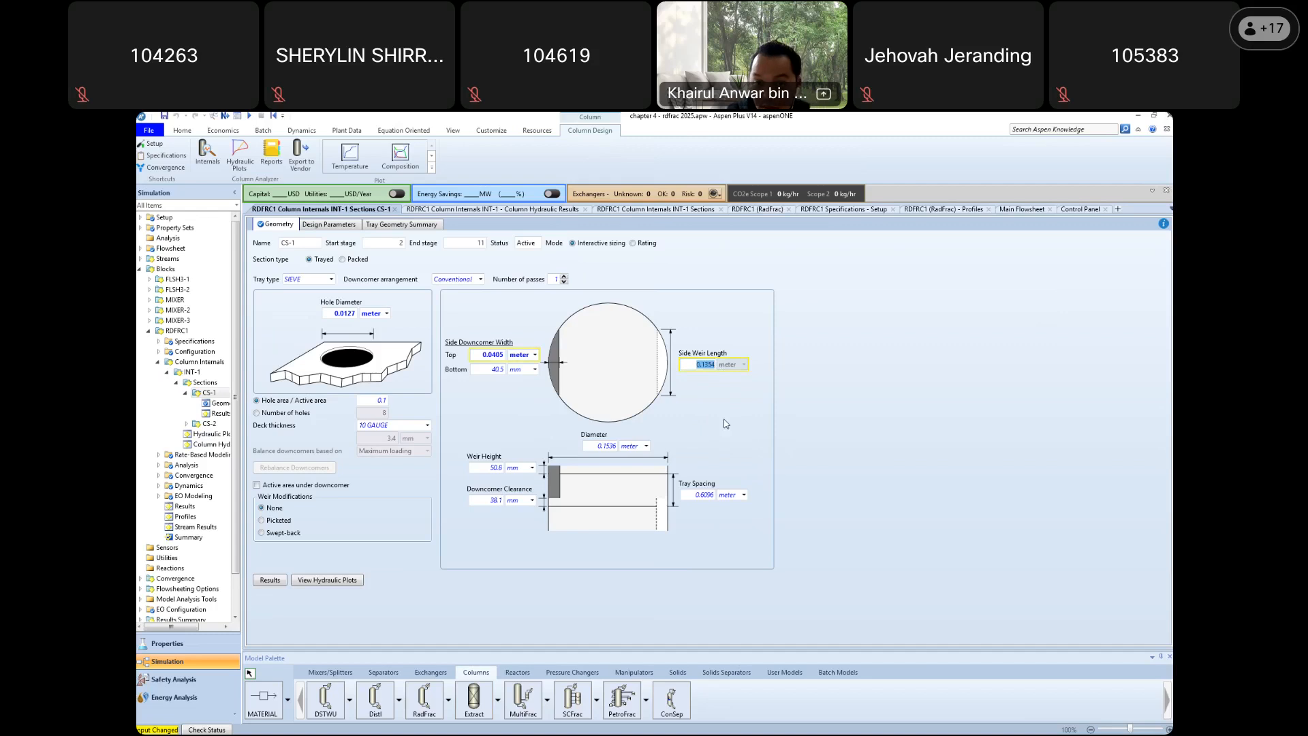
pyautogui.click(726, 425)
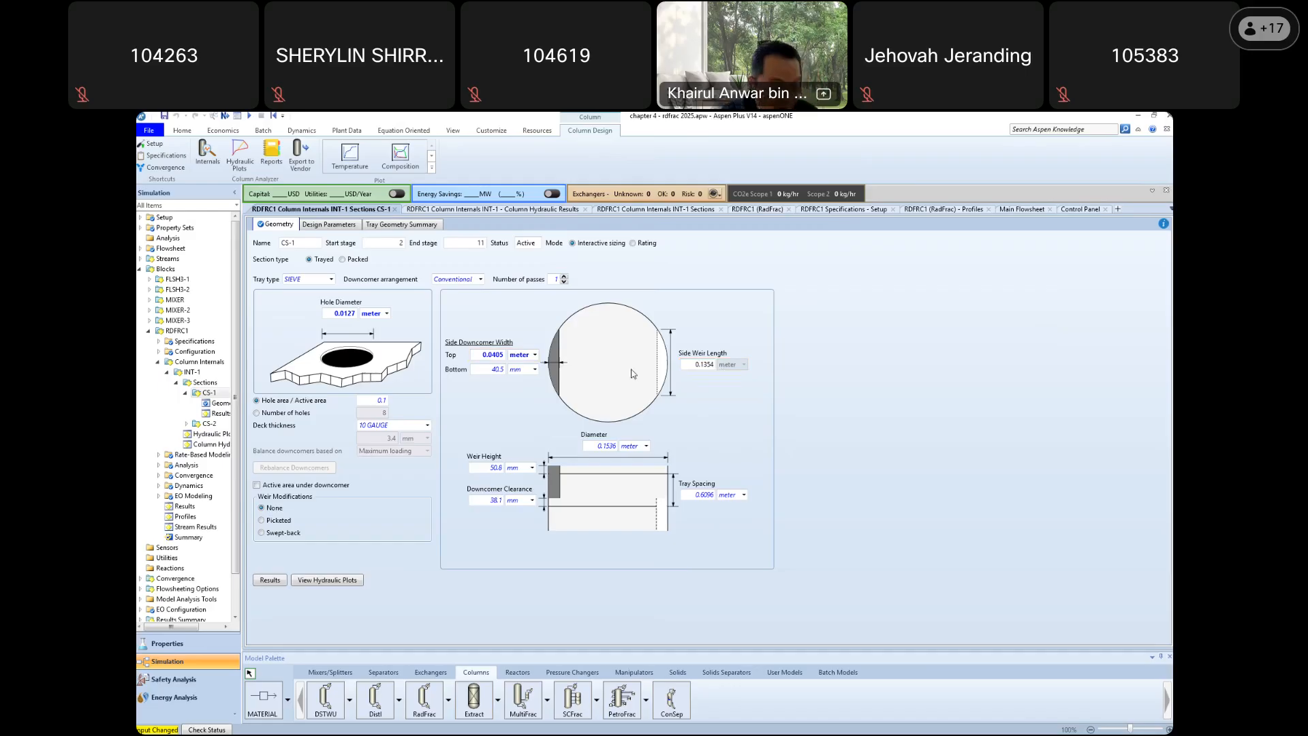
# Rerun the simulation with the updated CS-1 tray geometry
pyautogui.click(182, 130)
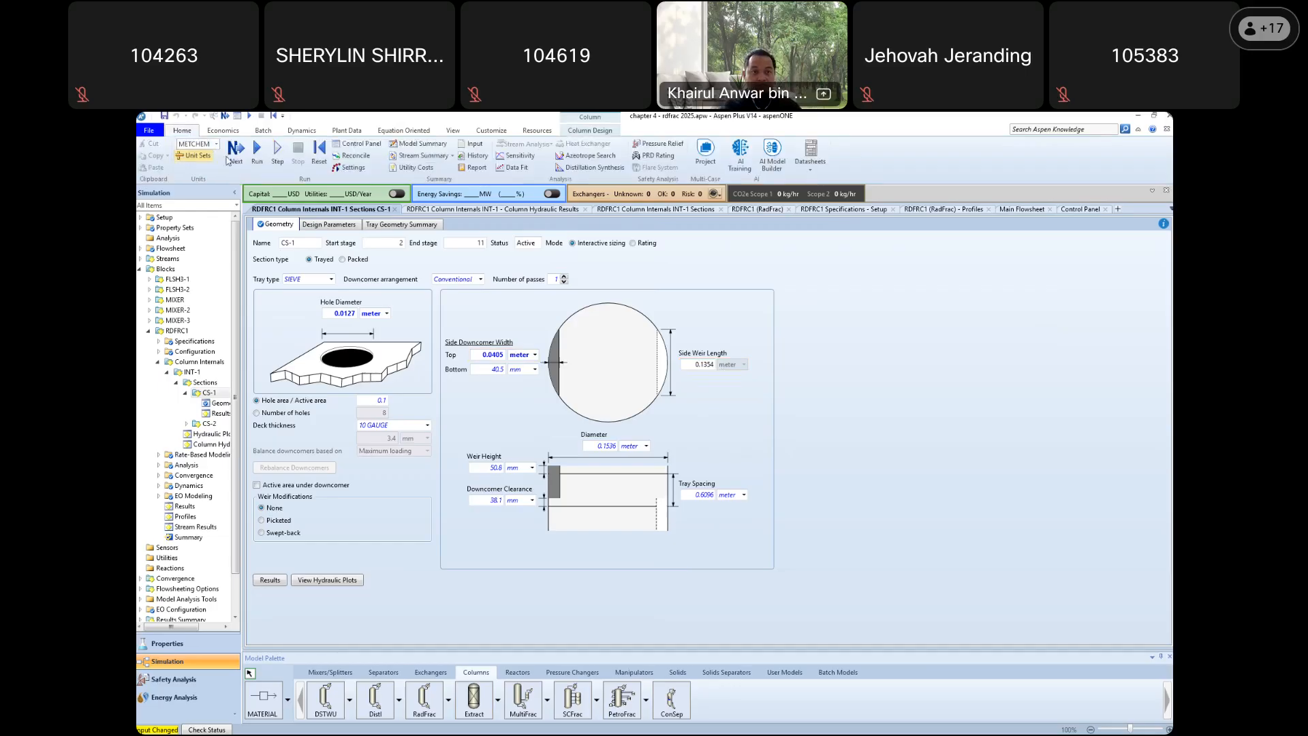
pyautogui.click(236, 151)
pyautogui.click(706, 445)
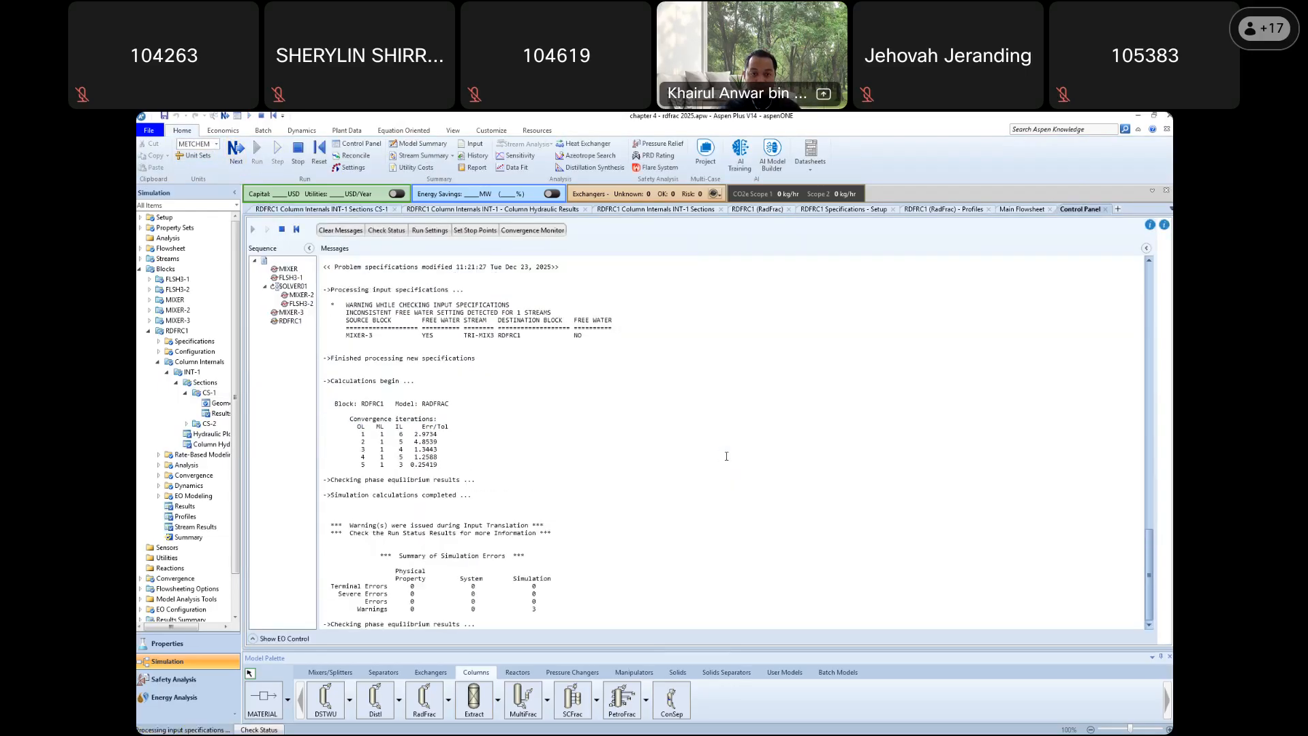
# Check the INT-1 sections and CS-1 geometry after the run, and read the stage 2 errors and warnings in the hydraulic plots
pyautogui.click(204, 383)
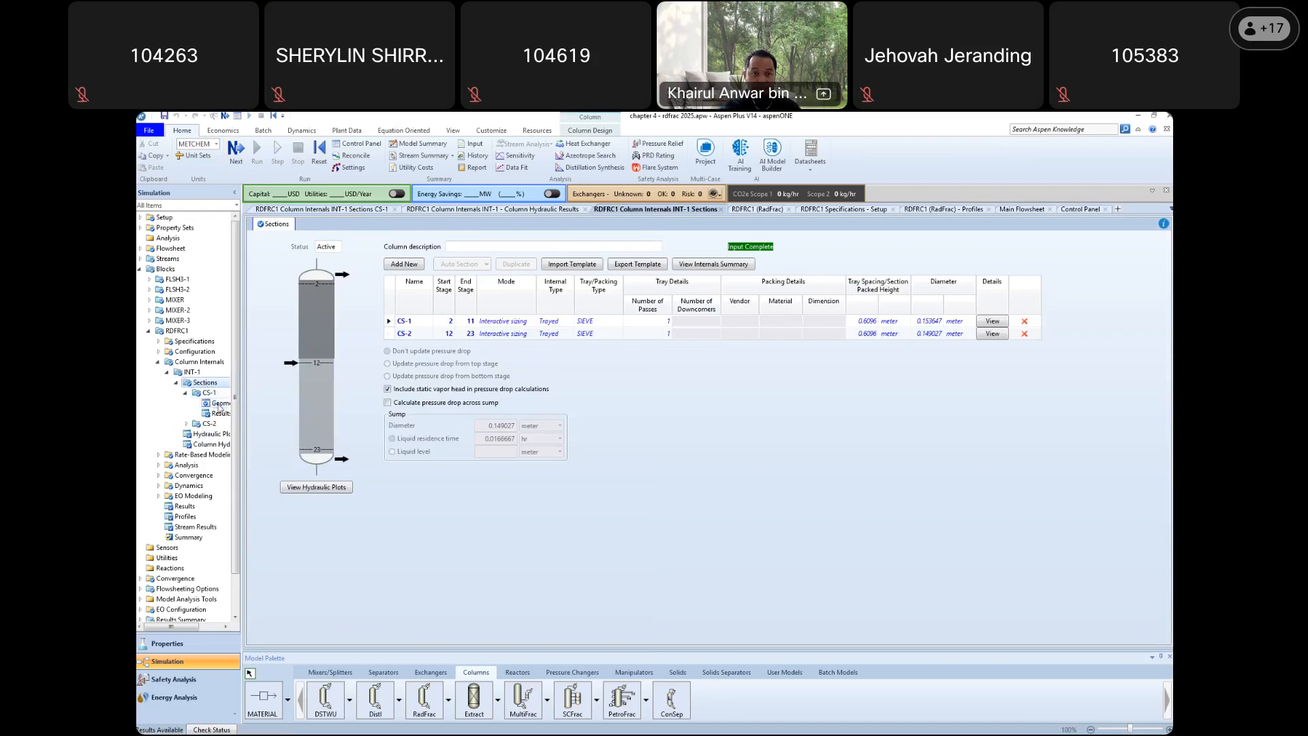
pyautogui.click(218, 405)
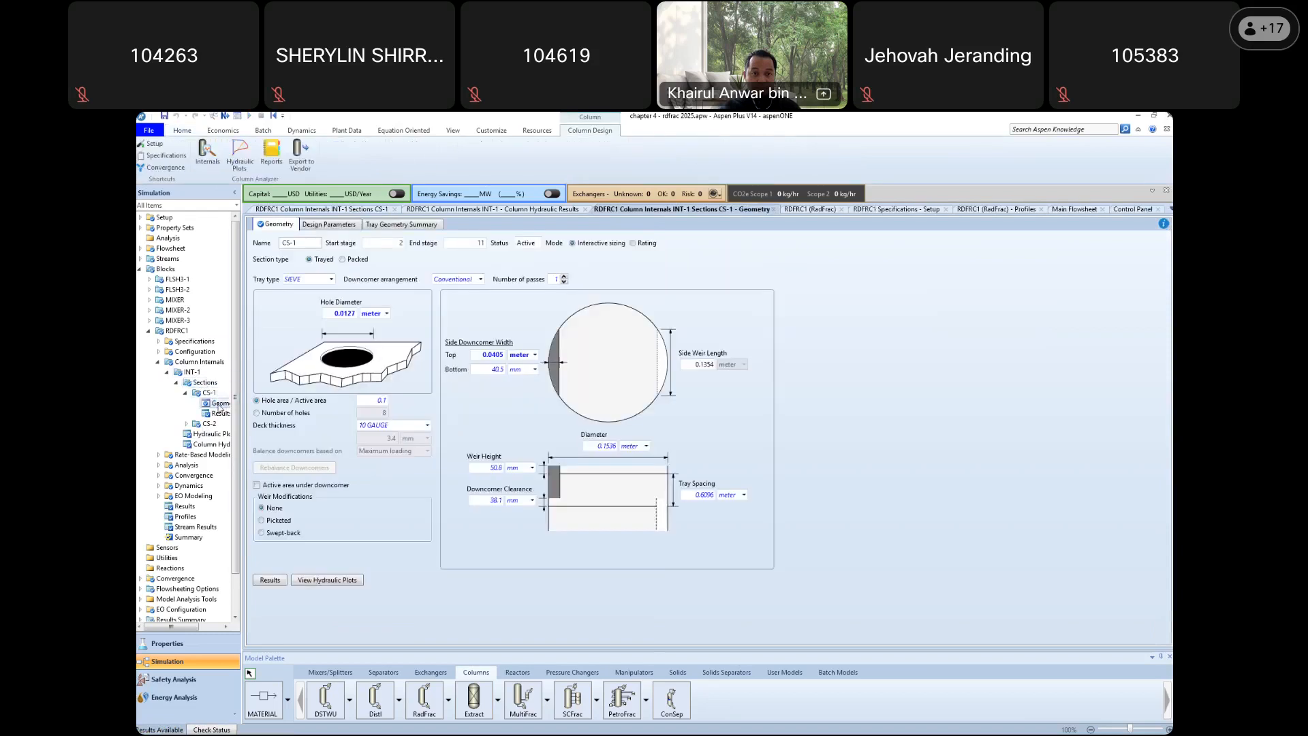
pyautogui.click(187, 394)
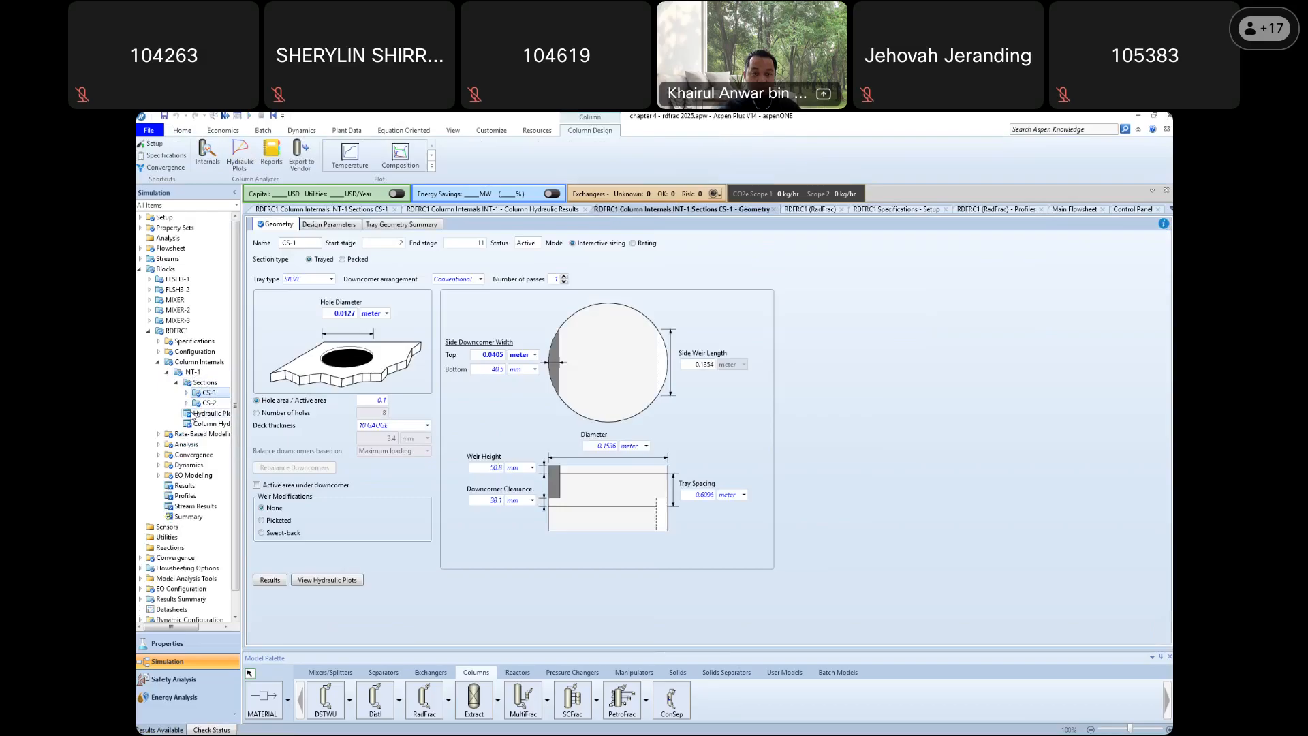
pyautogui.click(193, 415)
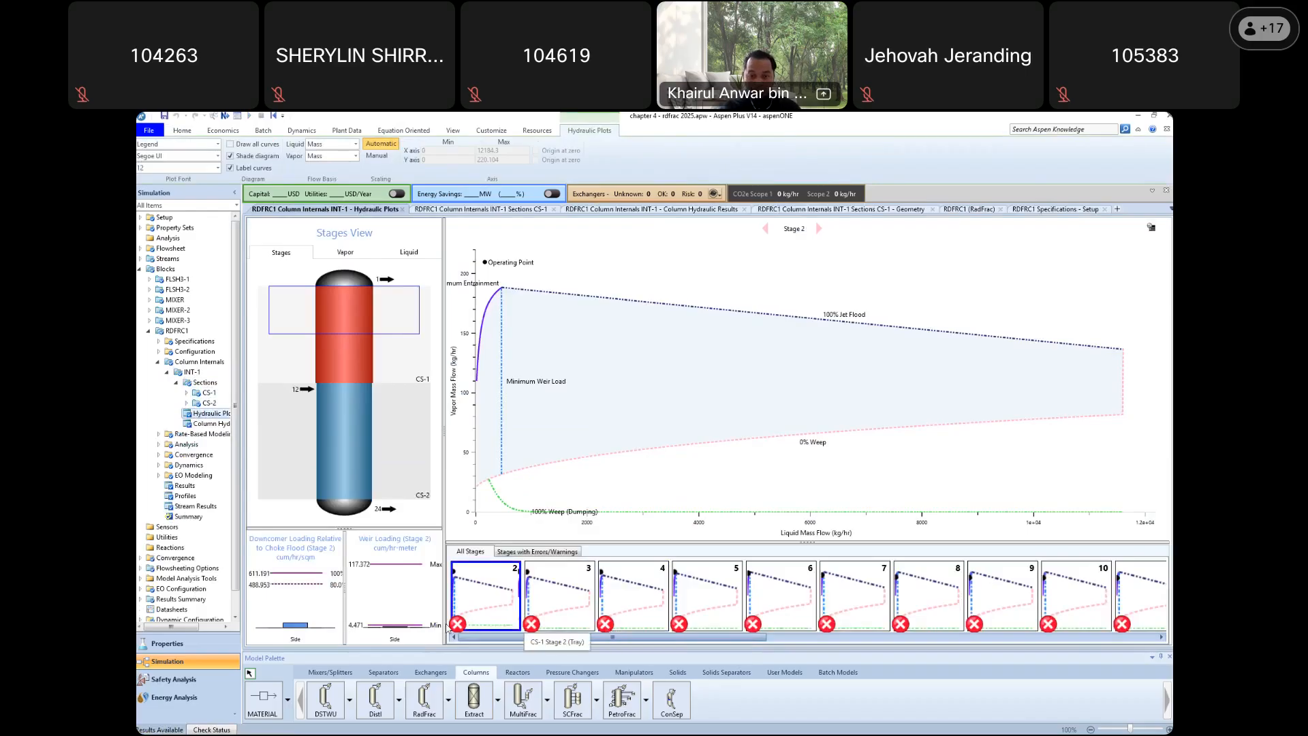
pyautogui.click(458, 624)
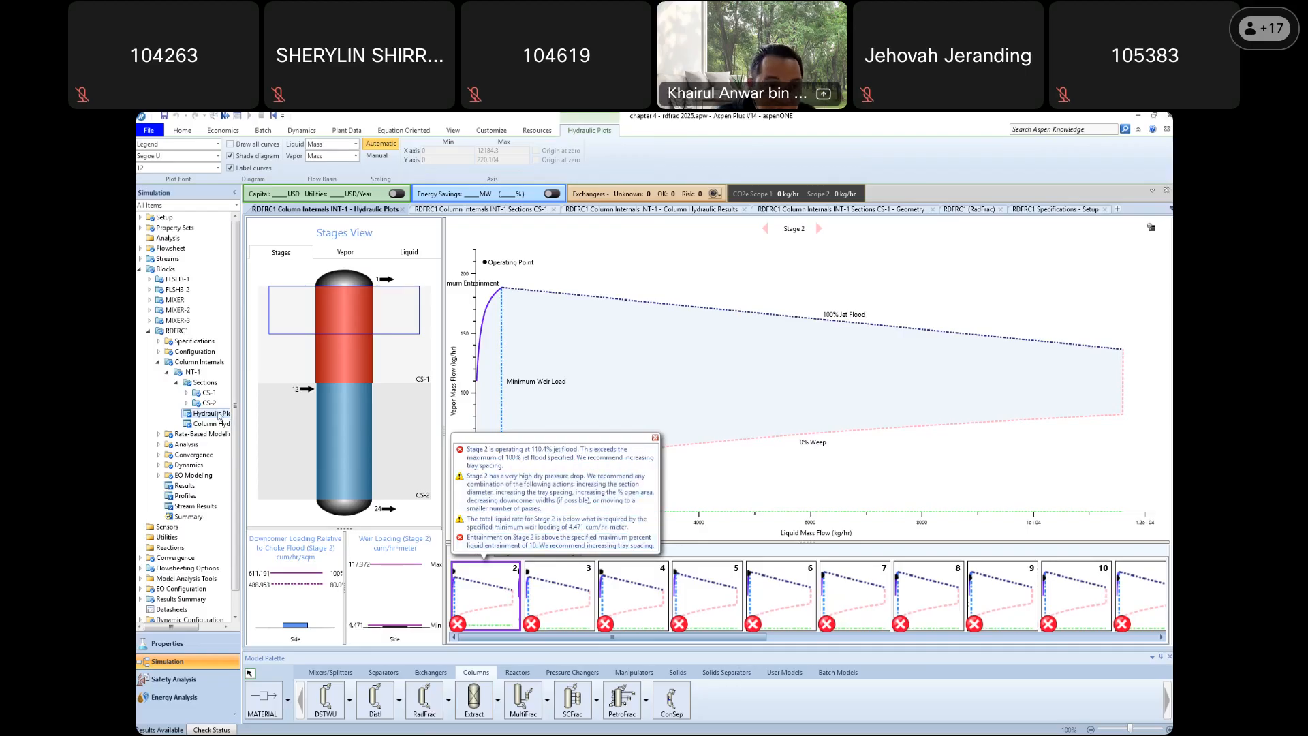
# Recheck the CS-1 geometry, then review the hydraulic plots of all stages and show only the stages with errors or warnings
pyautogui.click(204, 383)
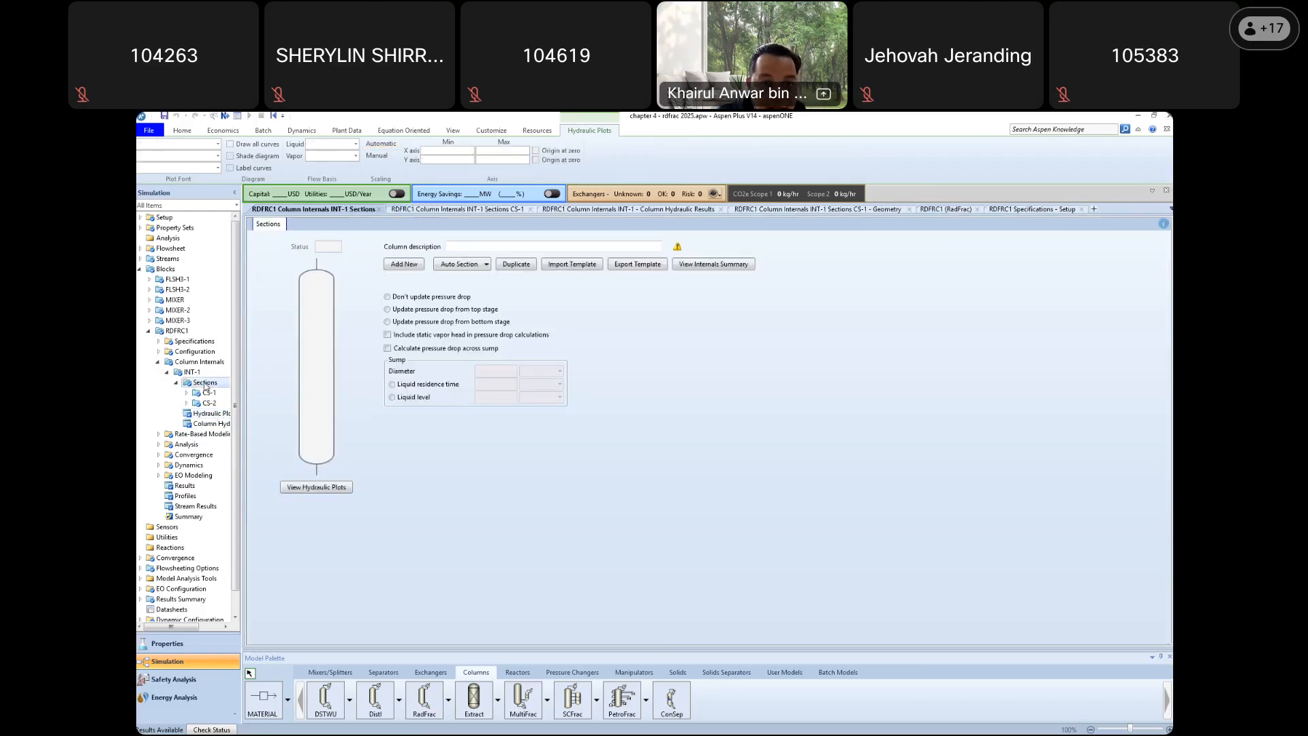
pyautogui.click(993, 321)
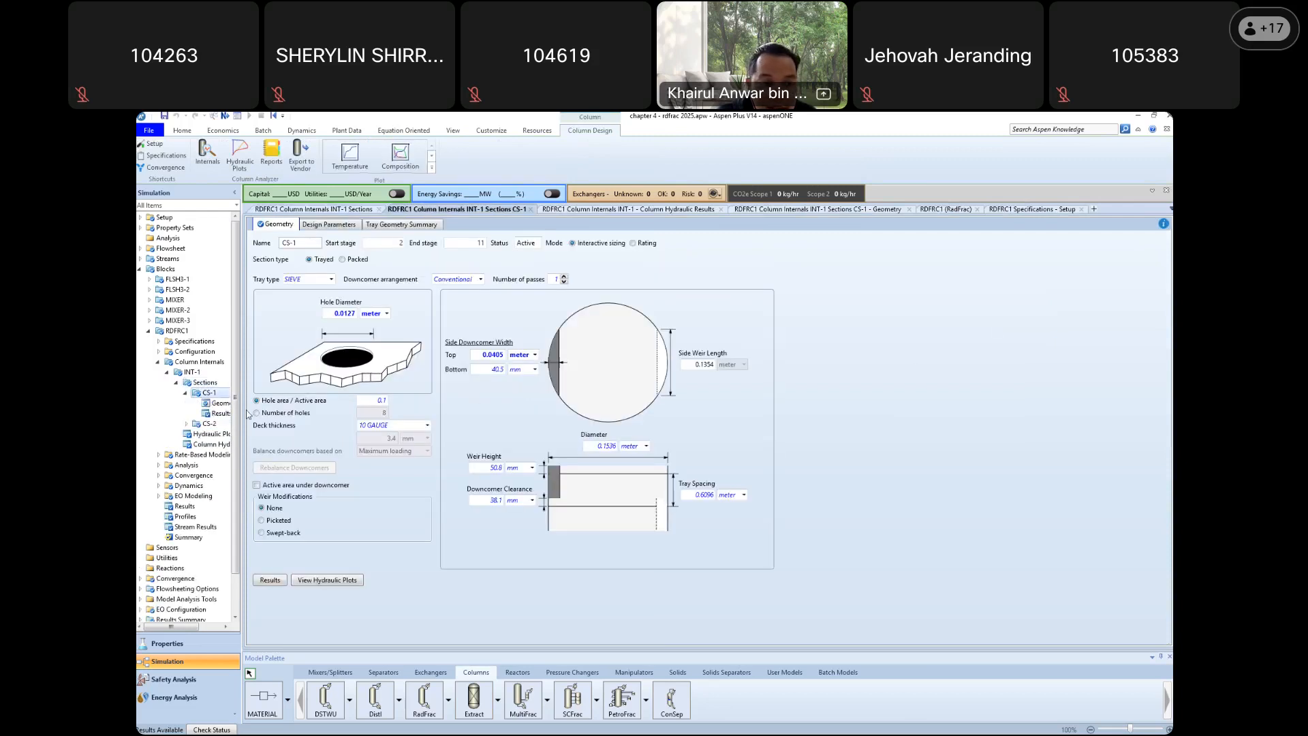
pyautogui.click(209, 434)
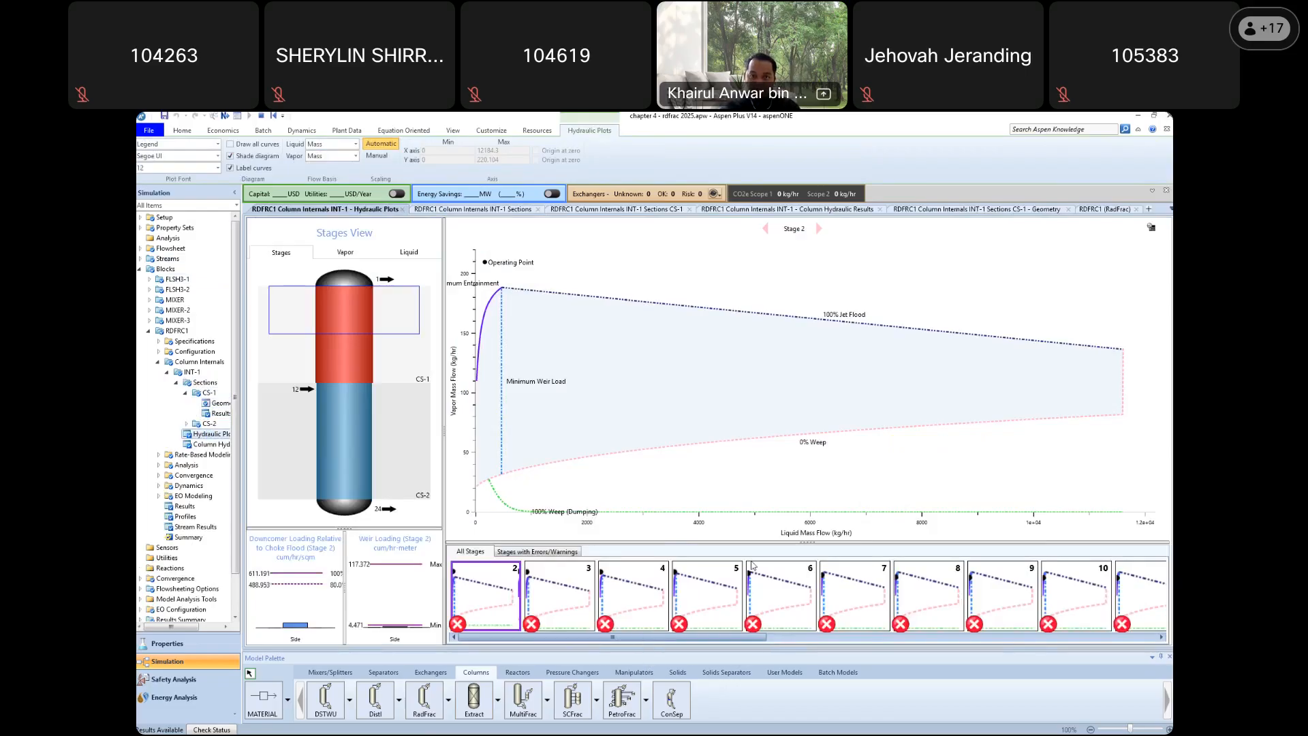
pyautogui.scroll(-3, 752, 565)
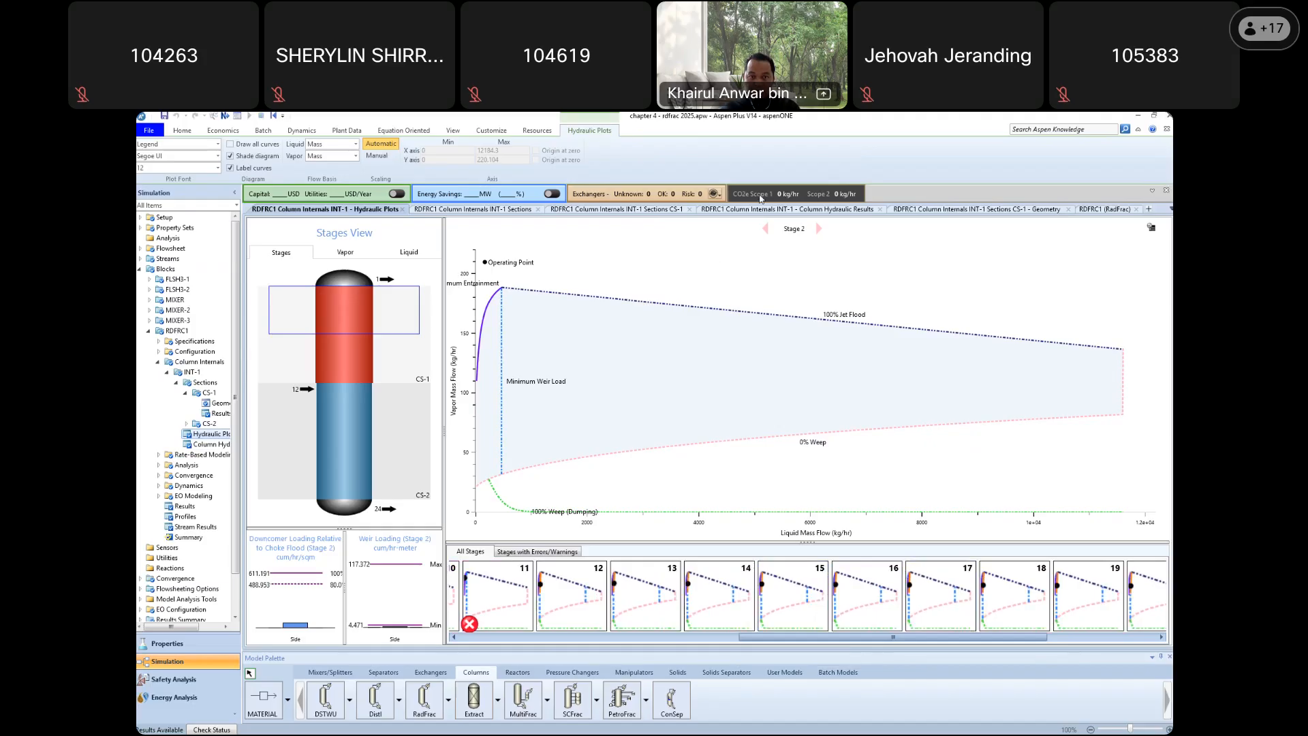
pyautogui.moveTo(993, 639); pyautogui.dragTo(1121, 642)
pyautogui.moveTo(945, 638); pyautogui.dragTo(1082, 653)
pyautogui.click(549, 552)
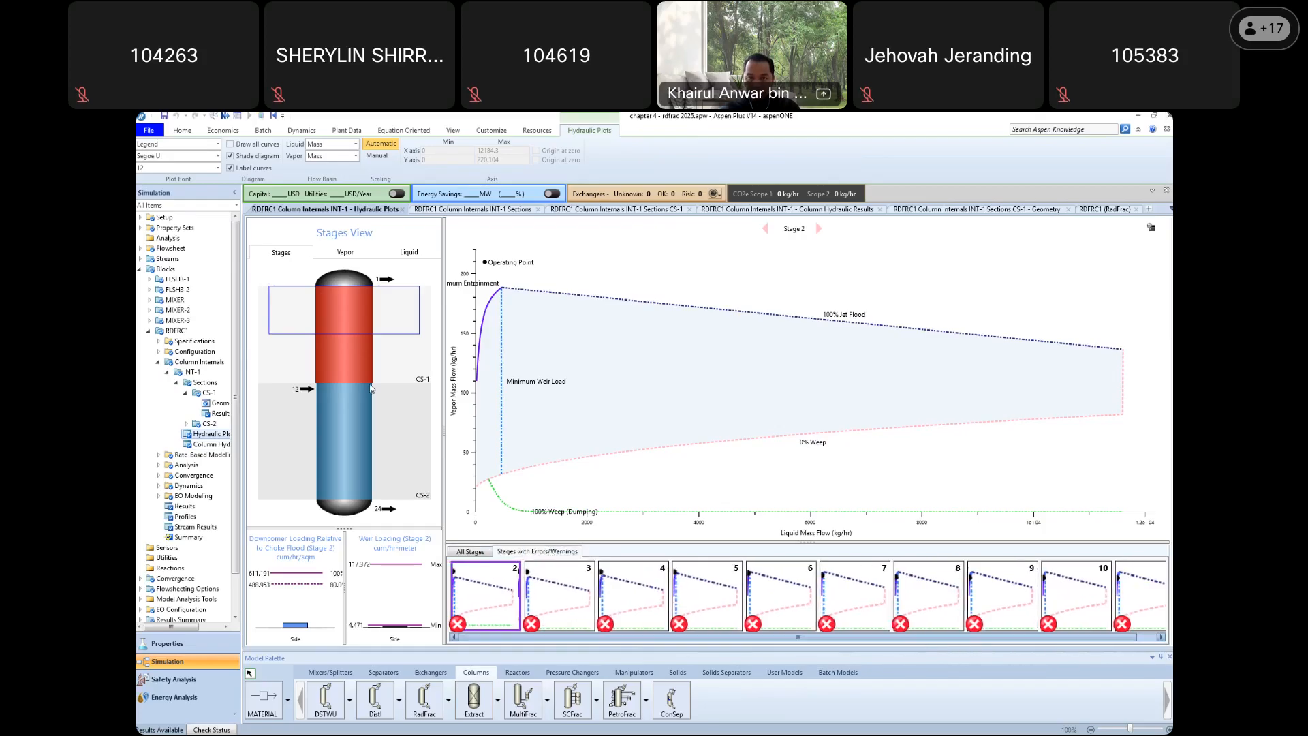
# Review the CS-1 geometry, the INT-1 sections overview and the CS-1 results summary with its limiting conditions
pyautogui.doubleClick(219, 404)
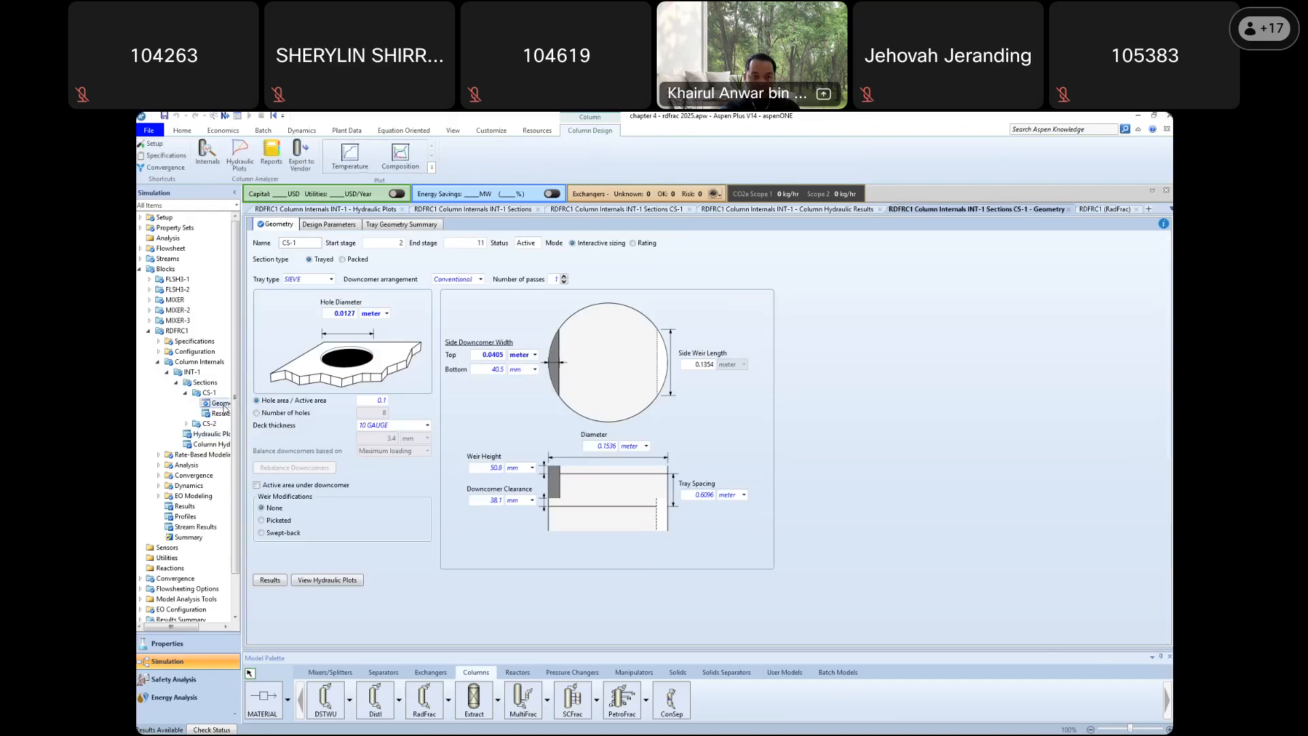
pyautogui.click(215, 394)
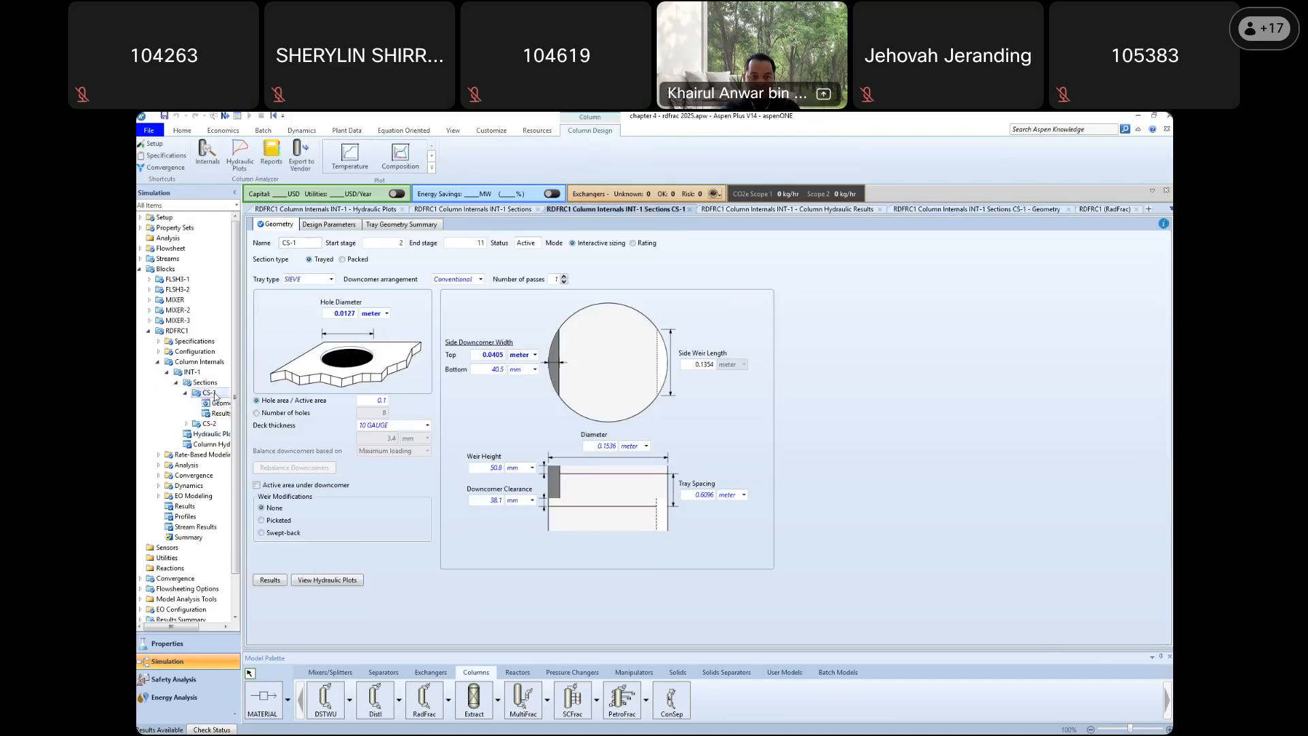
pyautogui.click(210, 384)
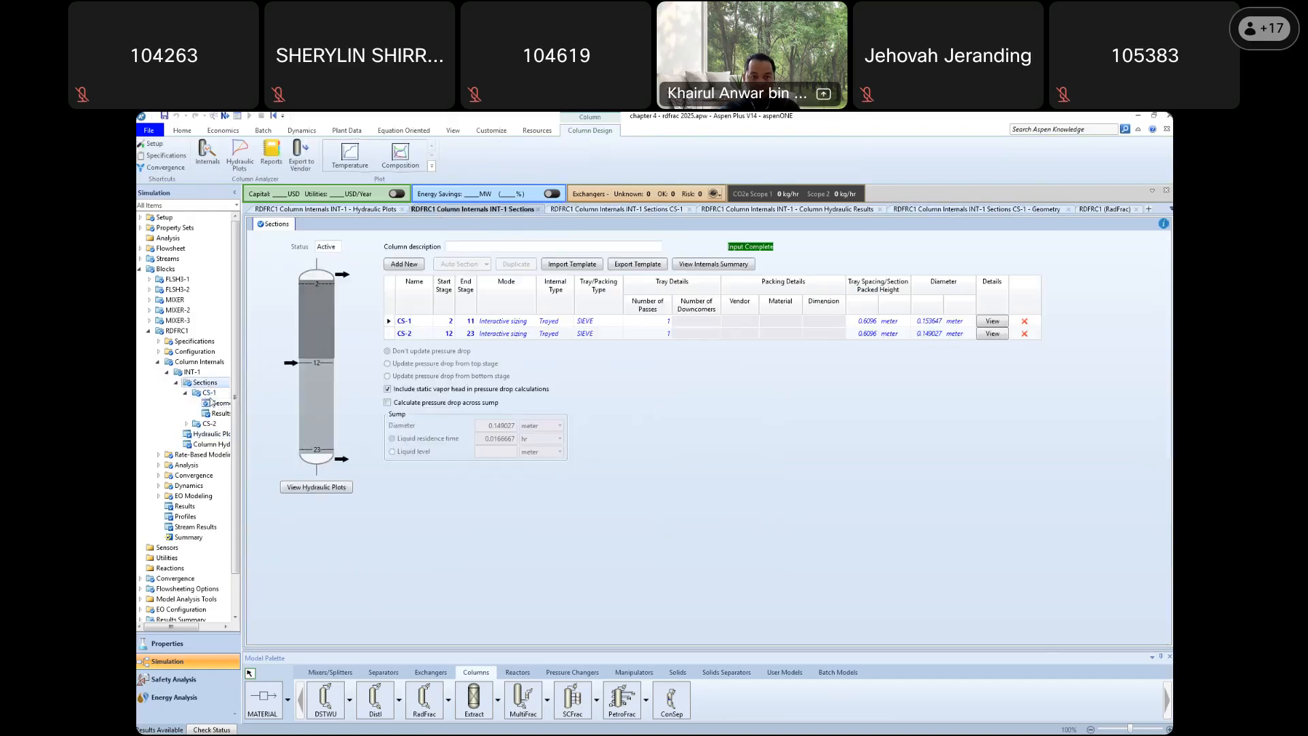
pyautogui.click(219, 404)
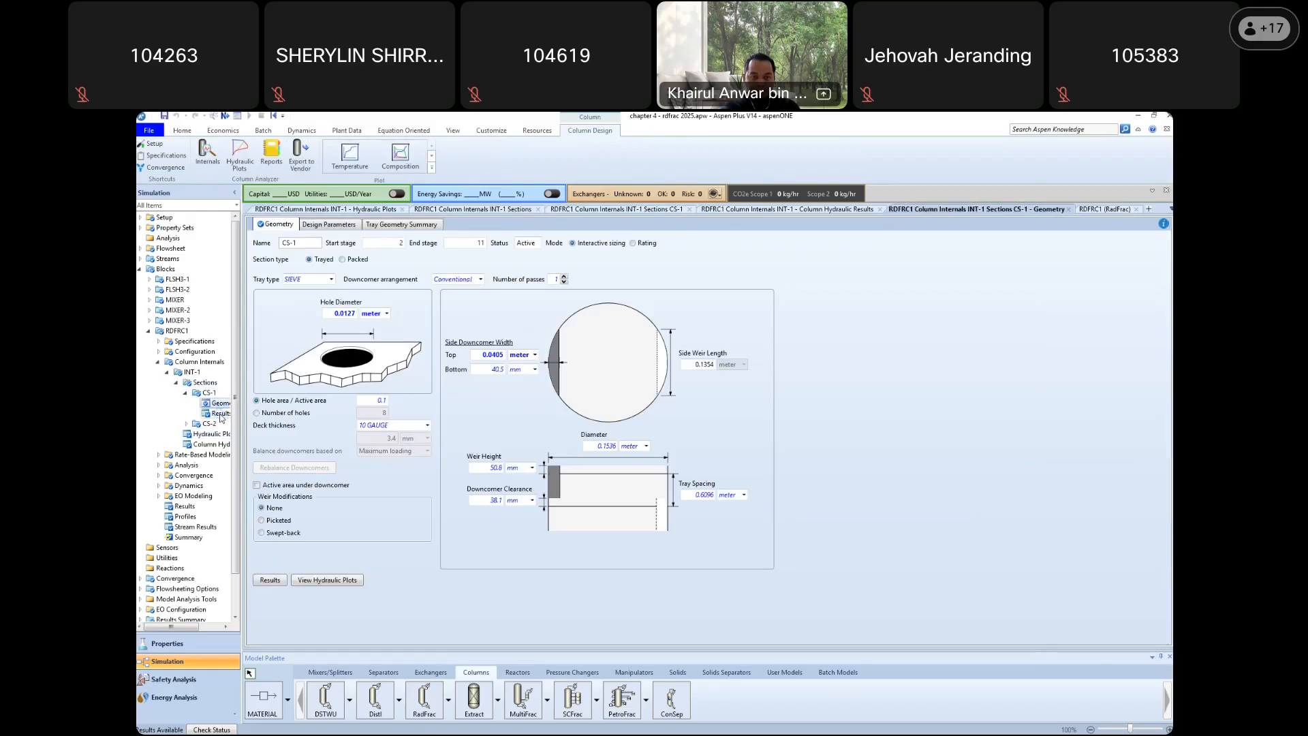
pyautogui.click(221, 414)
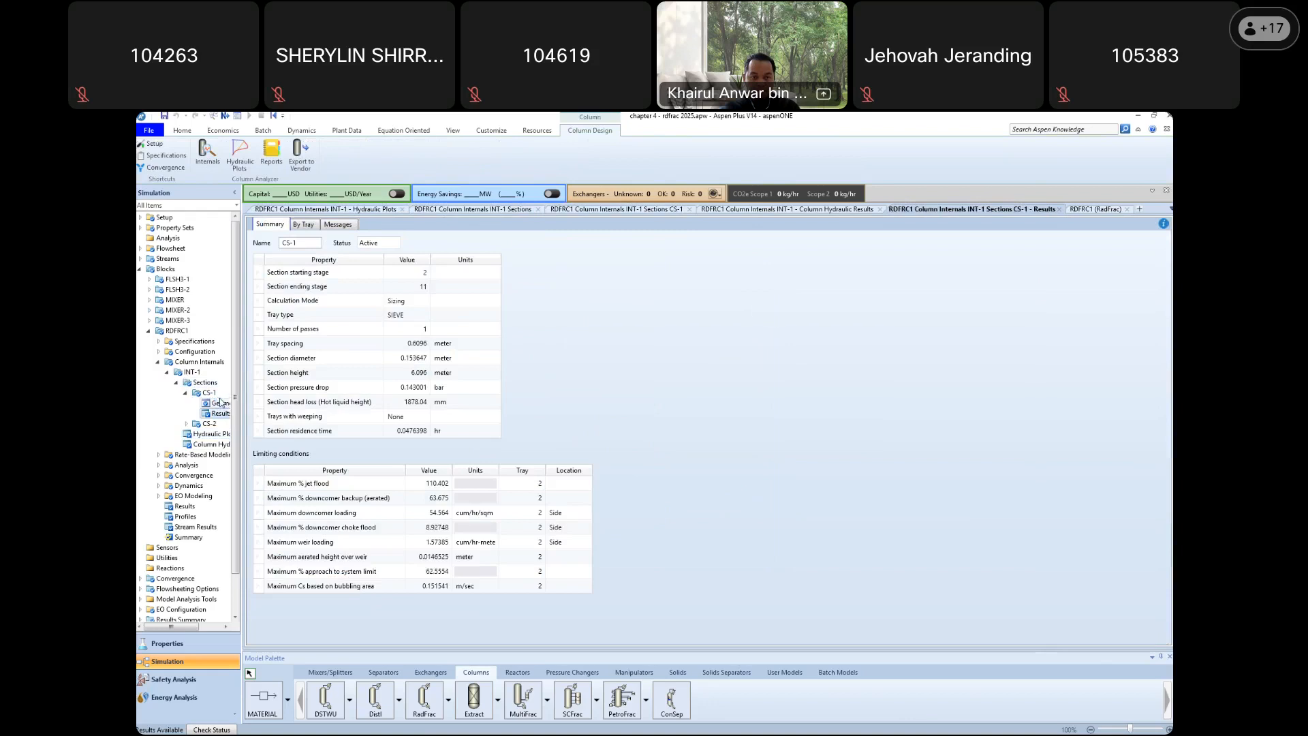
# Open the CS-1 tray geometry and try to switch the bottom side downcomer width's unit to meters
pyautogui.click(221, 403)
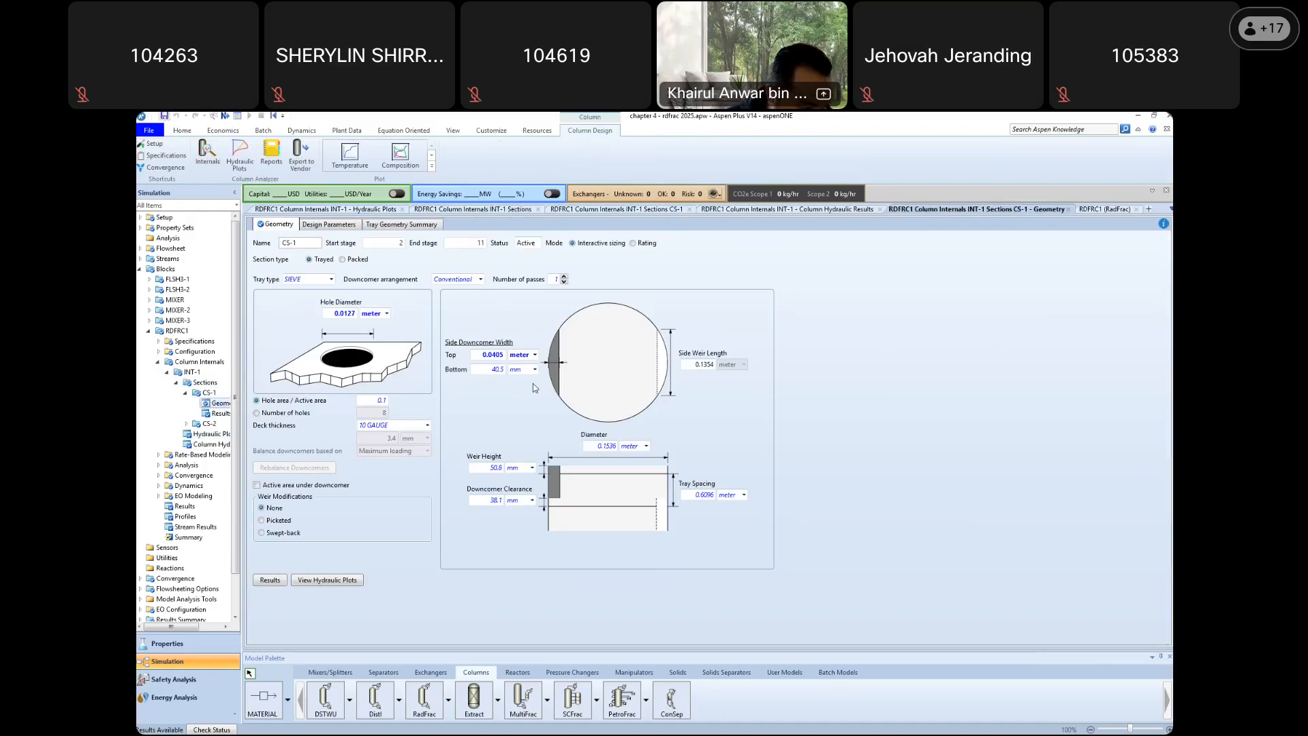
pyautogui.click(497, 357)
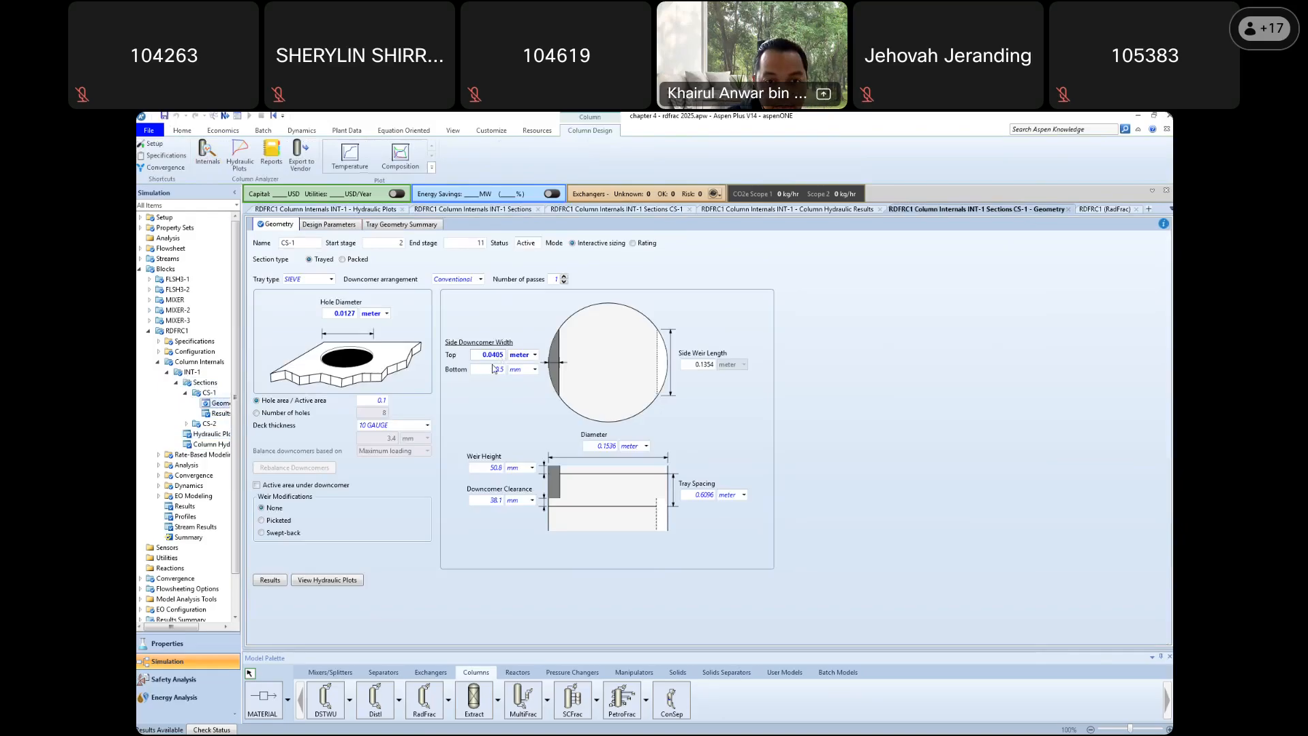
pyautogui.press('Tab')
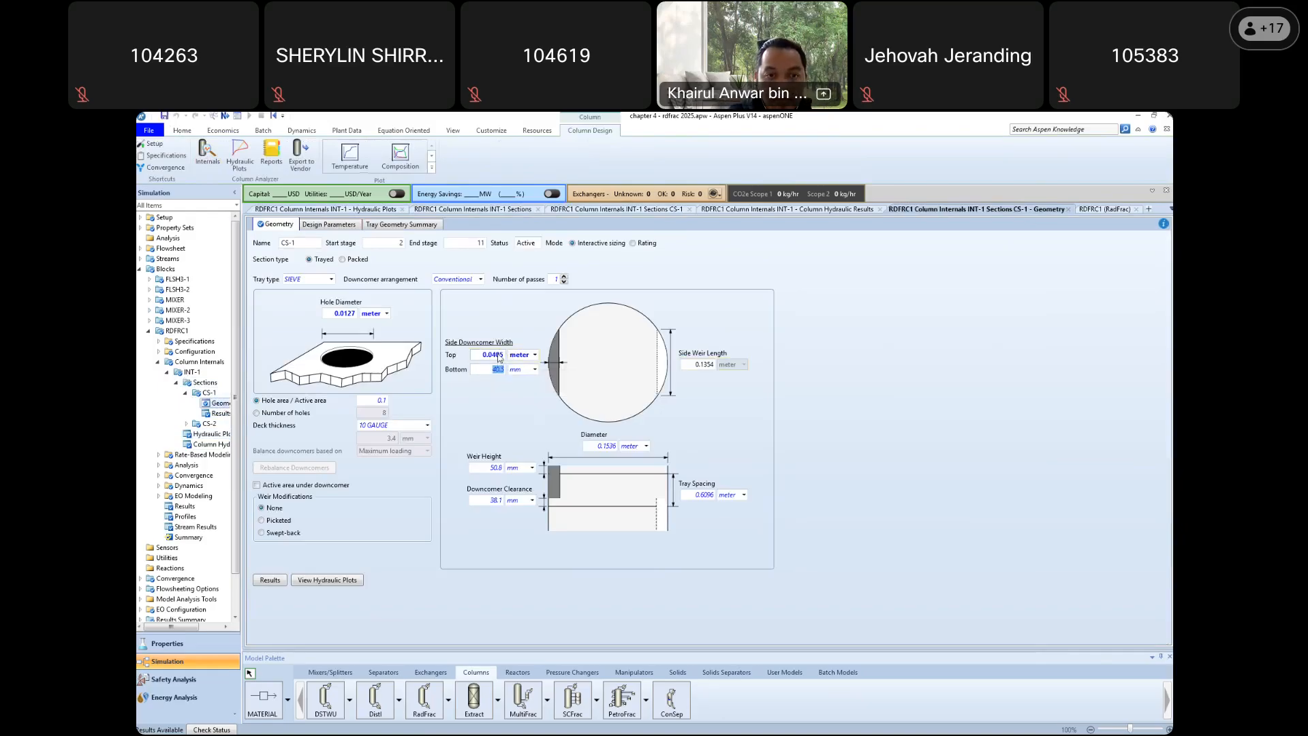
pyautogui.click(536, 370)
pyautogui.click(524, 386)
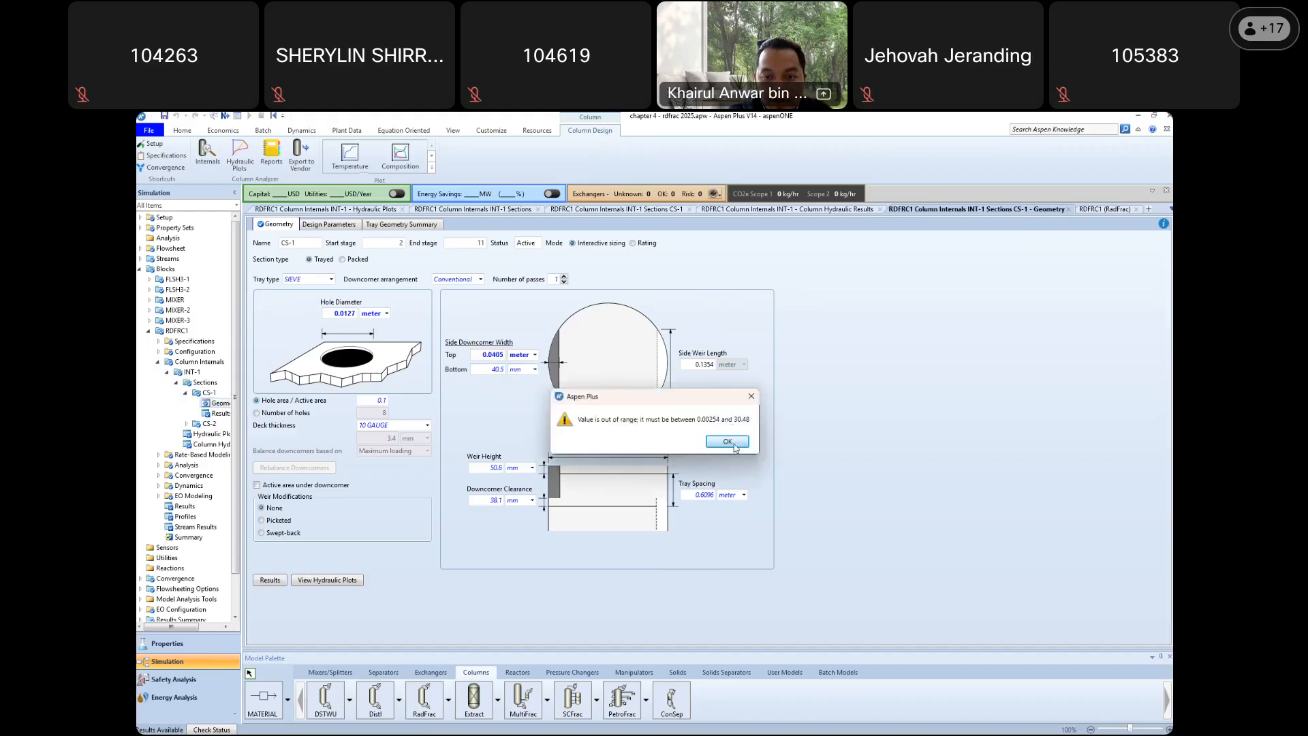
pyautogui.click(728, 443)
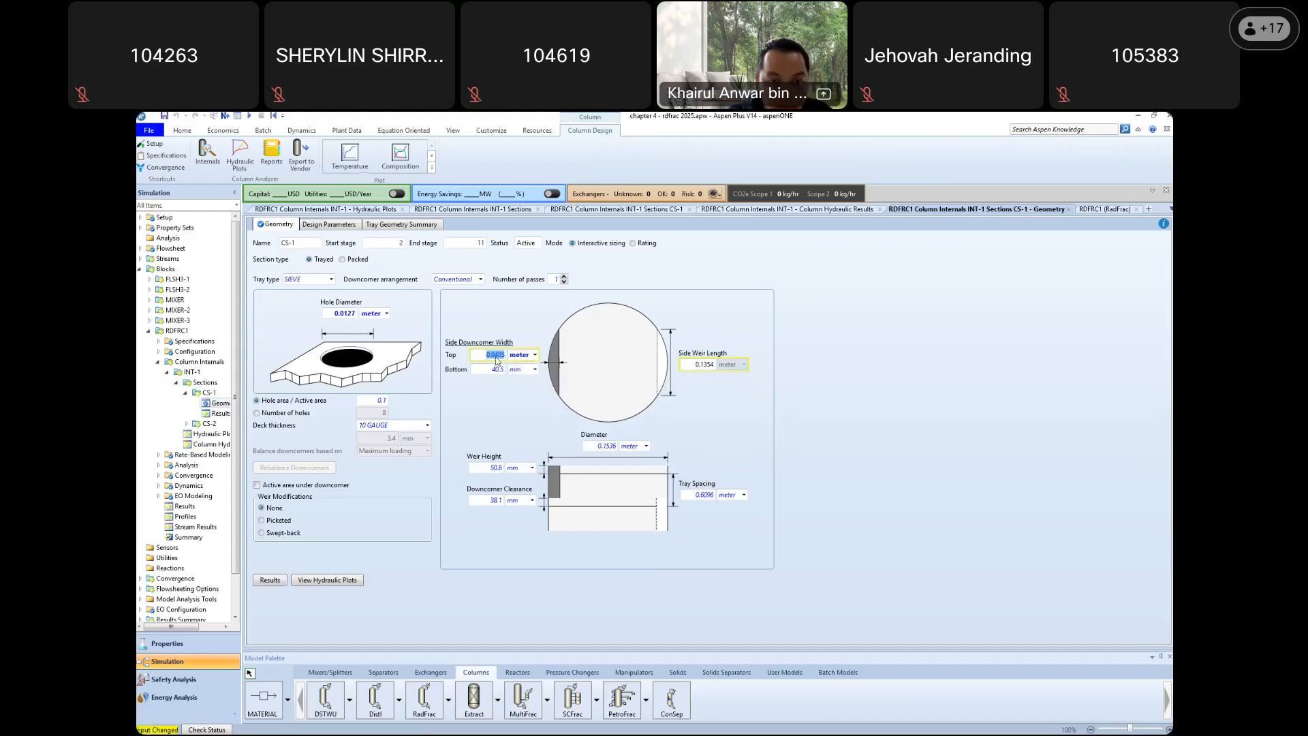
# Set the top side downcomer width to 0.405 m and try to switch the bottom width's unit to meters
pyautogui.click(493, 356)
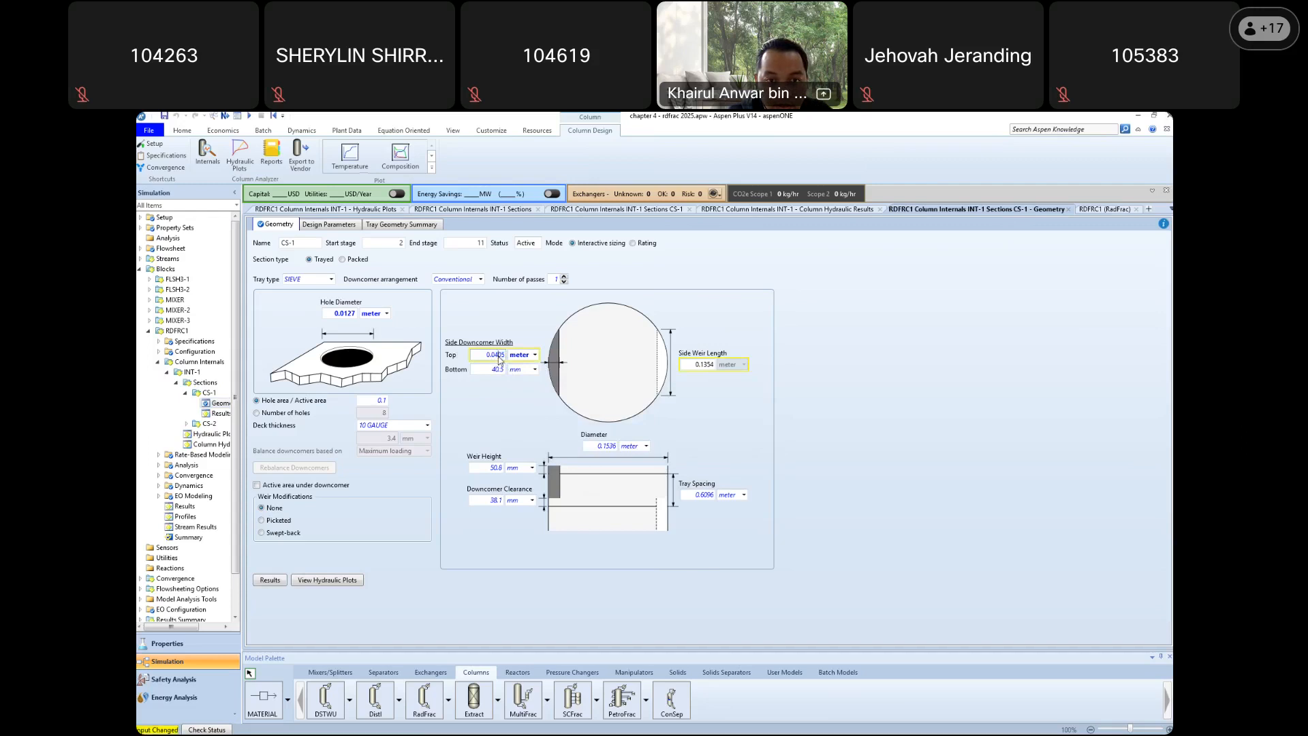
pyautogui.press('BackSpace')
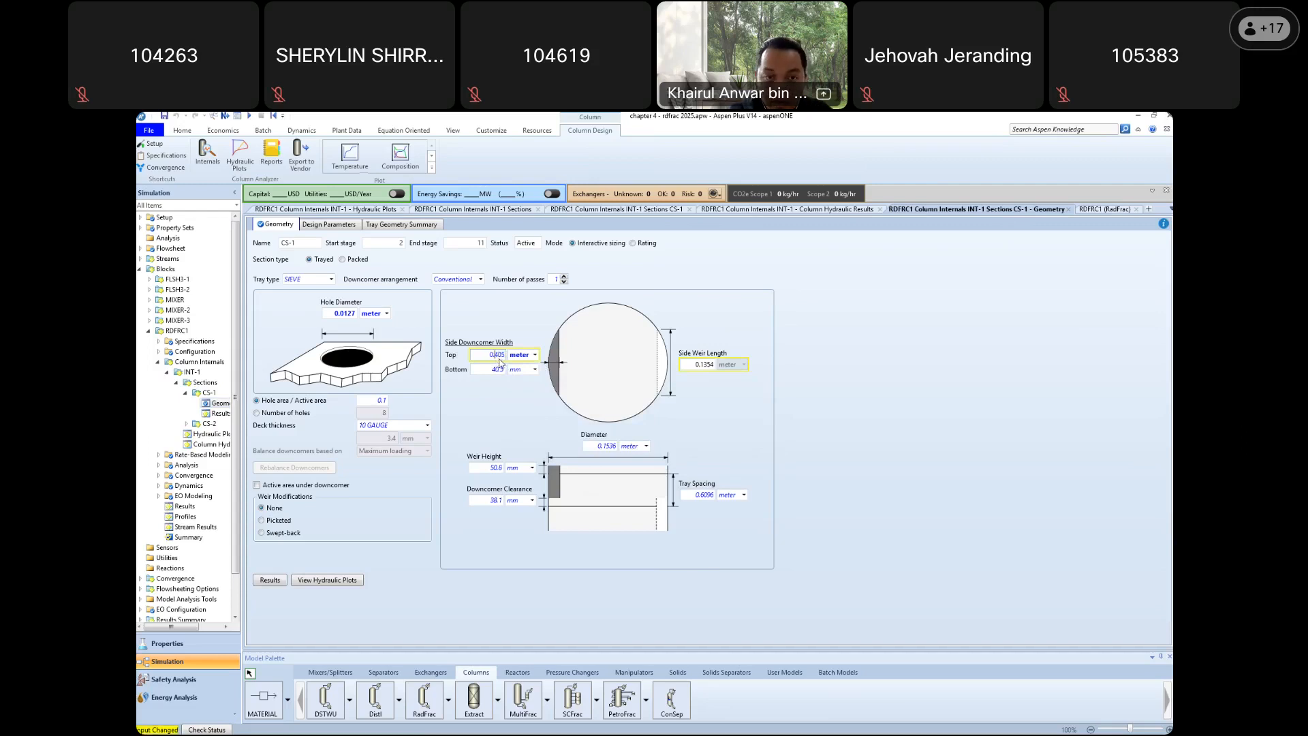
pyautogui.press('Return')
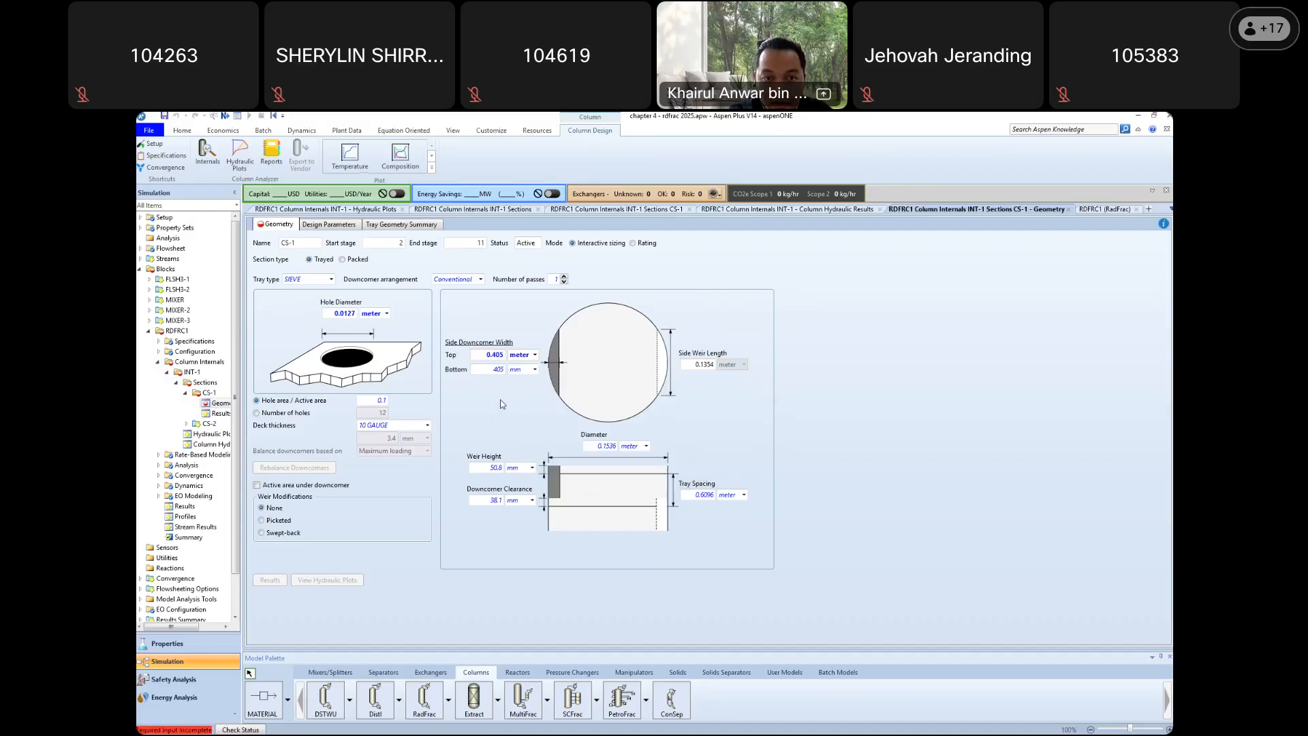
pyautogui.click(534, 370)
pyautogui.click(529, 382)
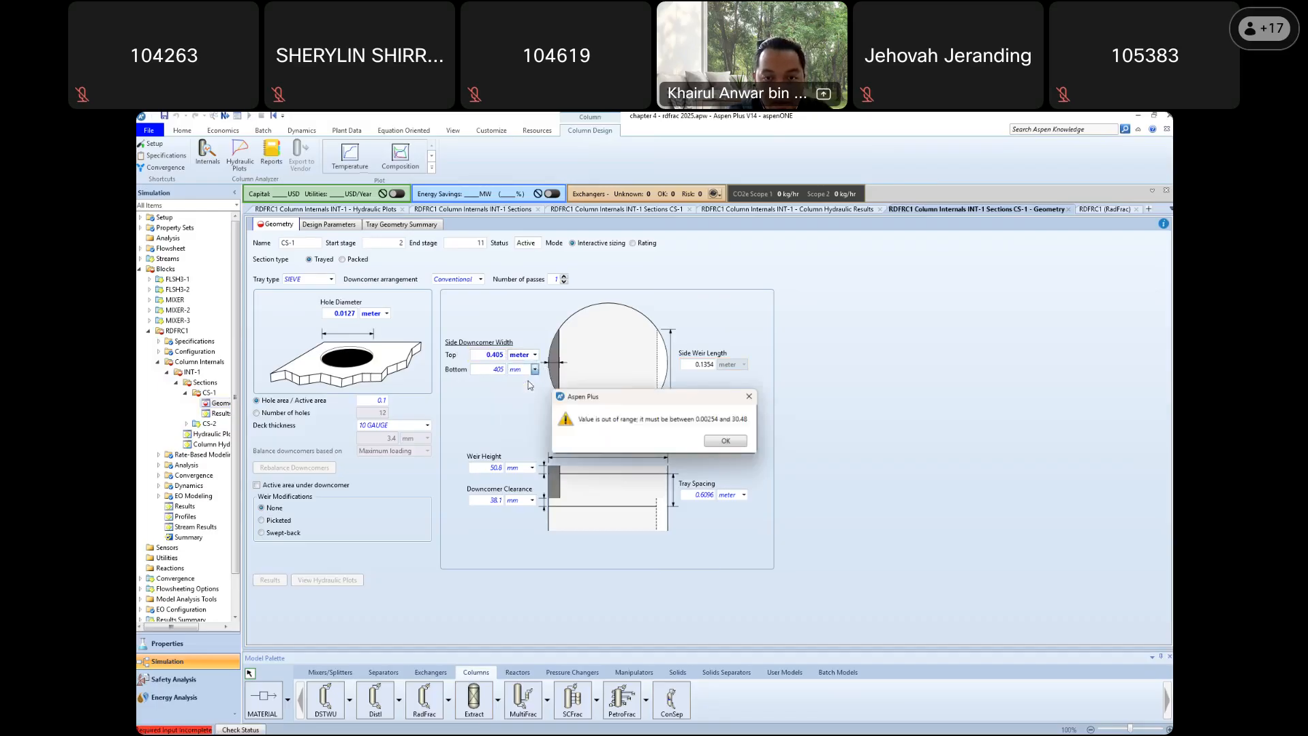
pyautogui.click(728, 442)
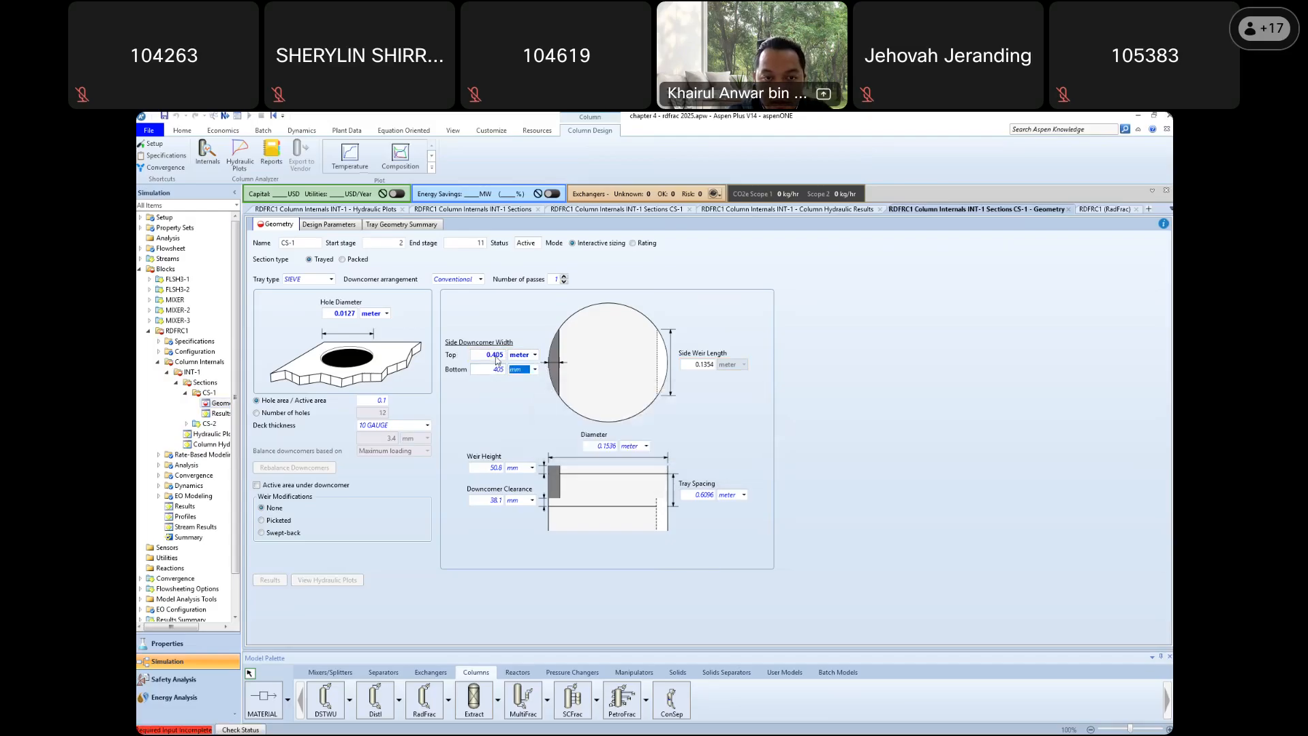
# Set the top side downcomer width to 0.00405 m and switch the bottom width's unit to meters
pyautogui.click(496, 357)
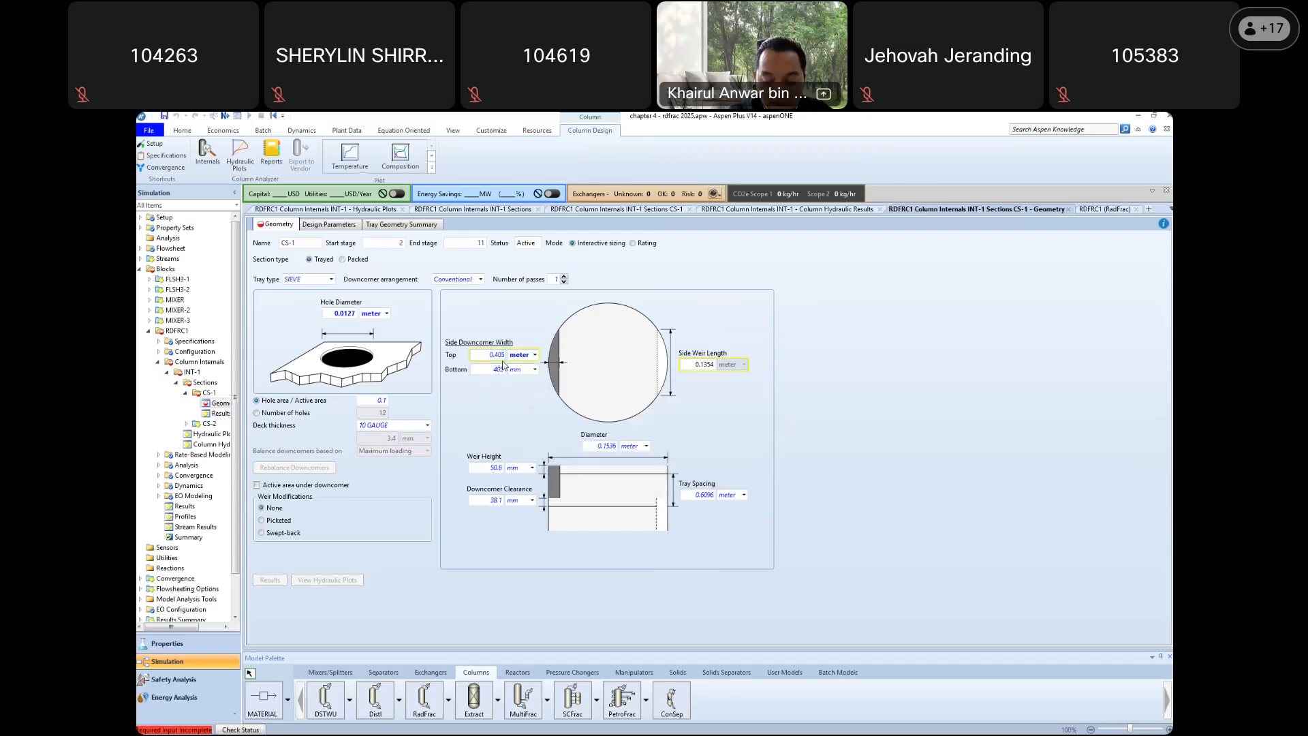
pyautogui.write('00')
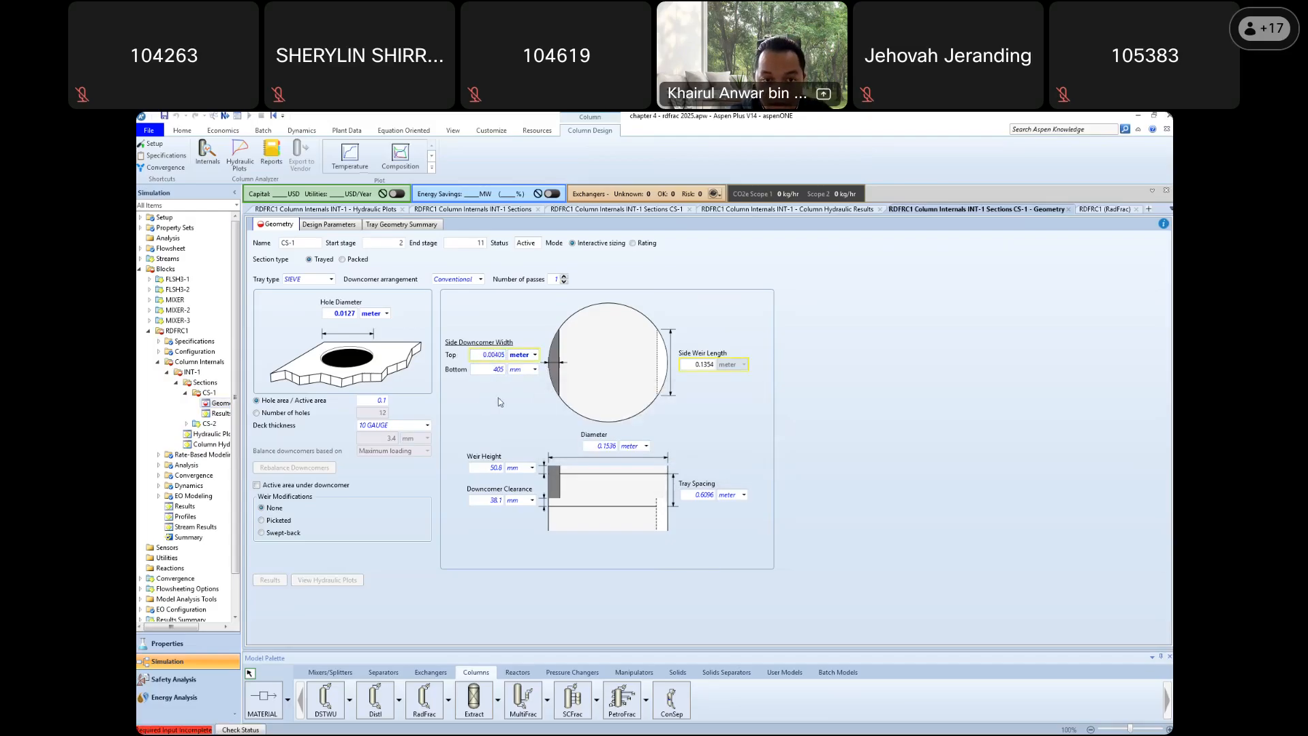
pyautogui.press('Return')
pyautogui.click(535, 370)
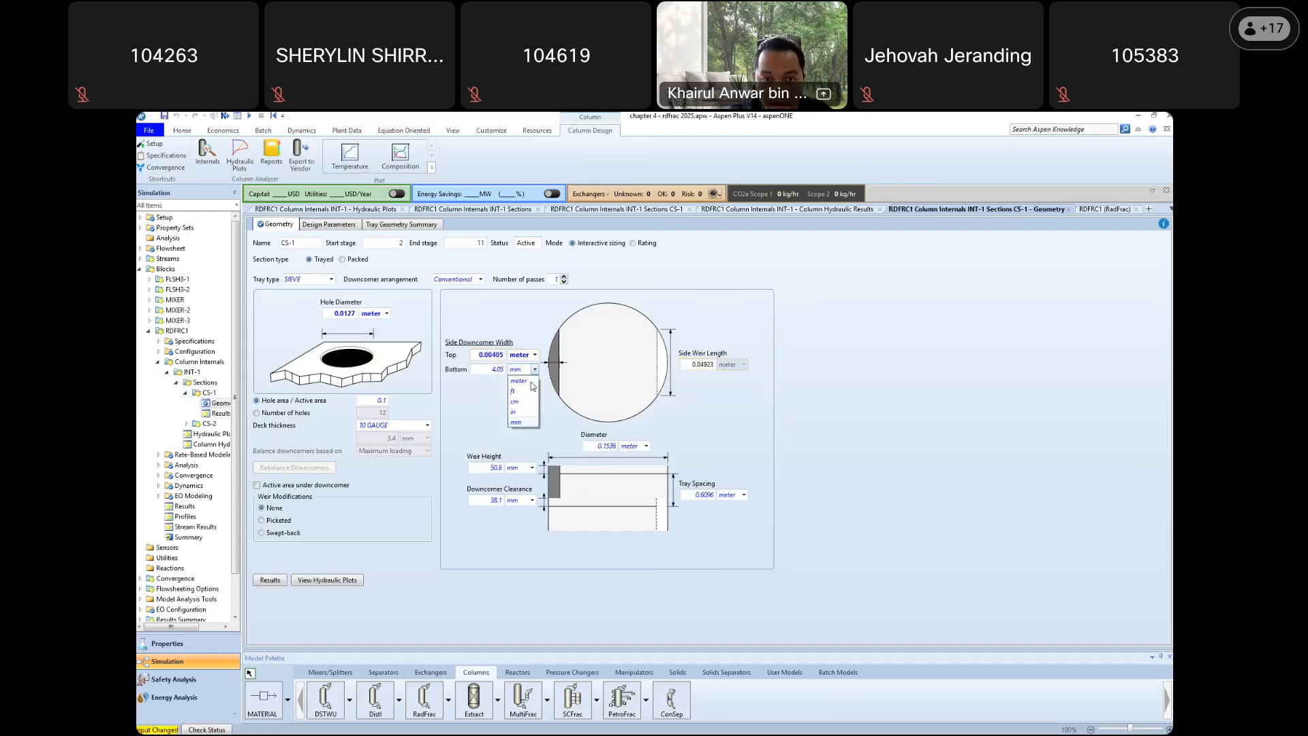
pyautogui.click(518, 381)
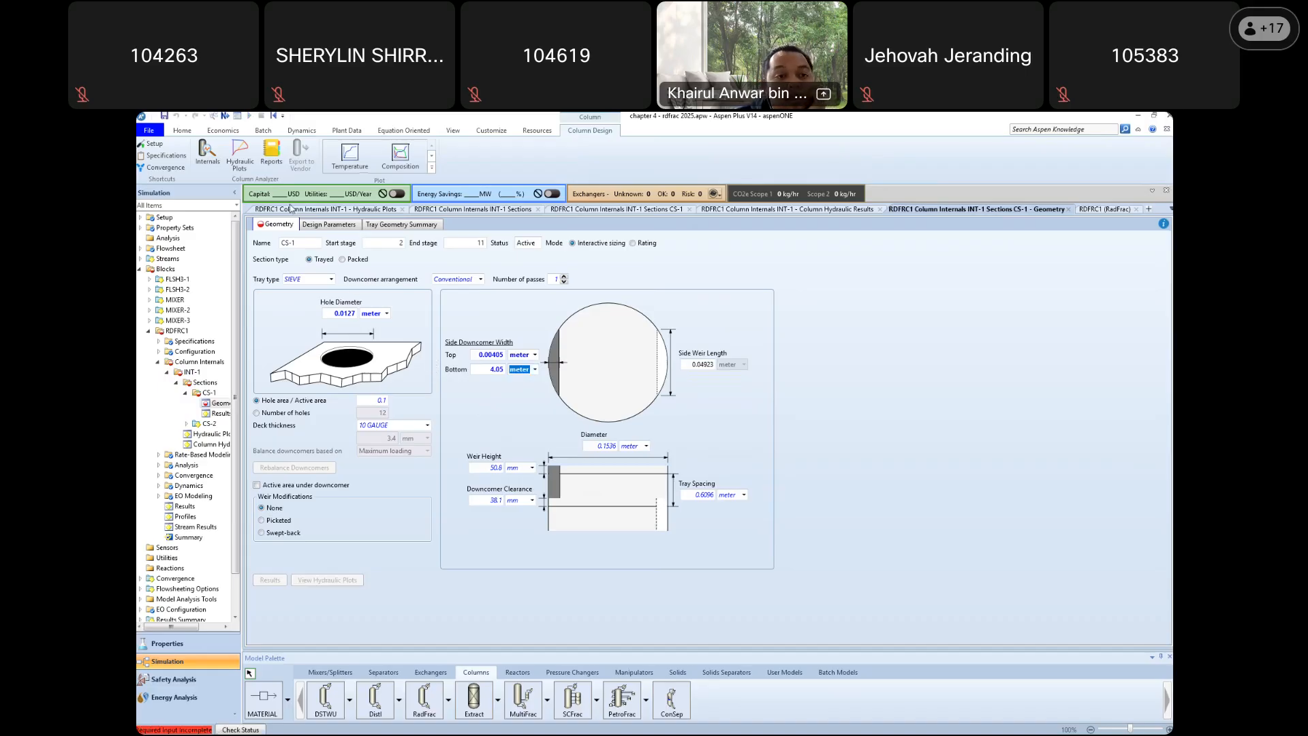
# Save the simulation file and read the completion status for the CS-1 internals input
pyautogui.click(186, 131)
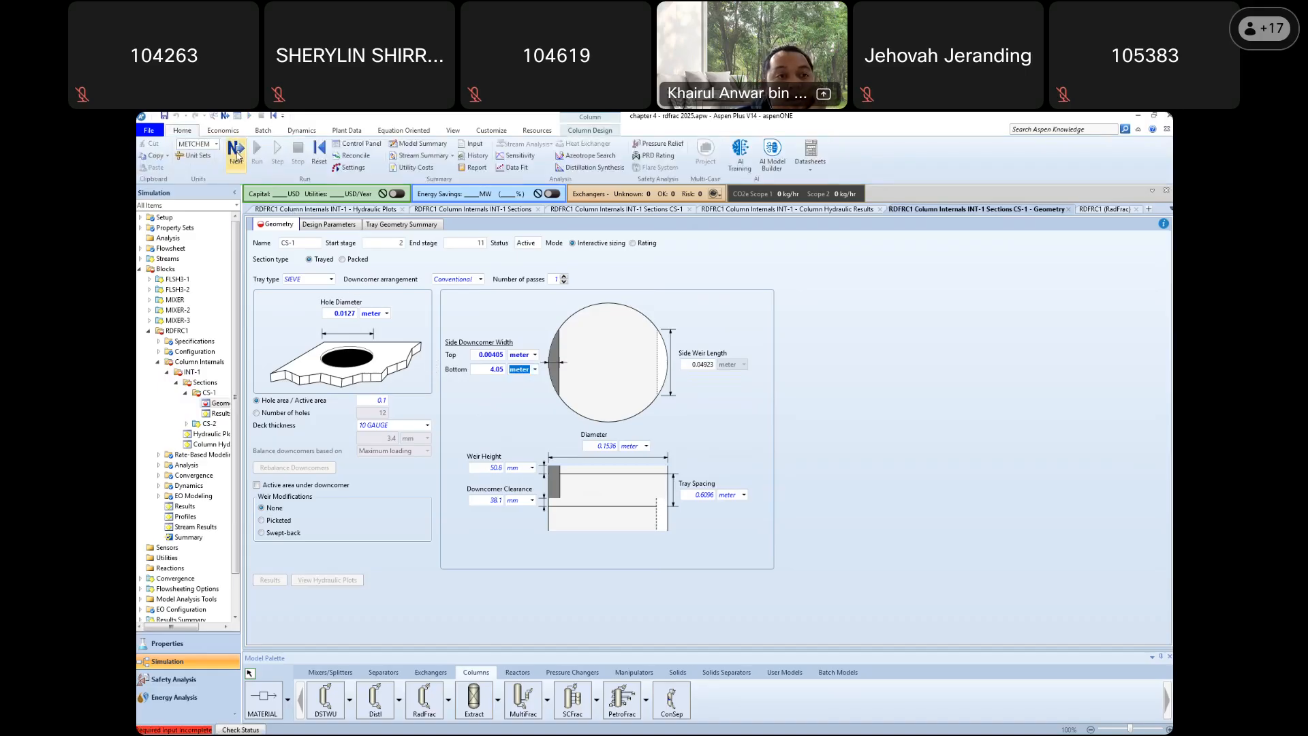
pyautogui.click(165, 117)
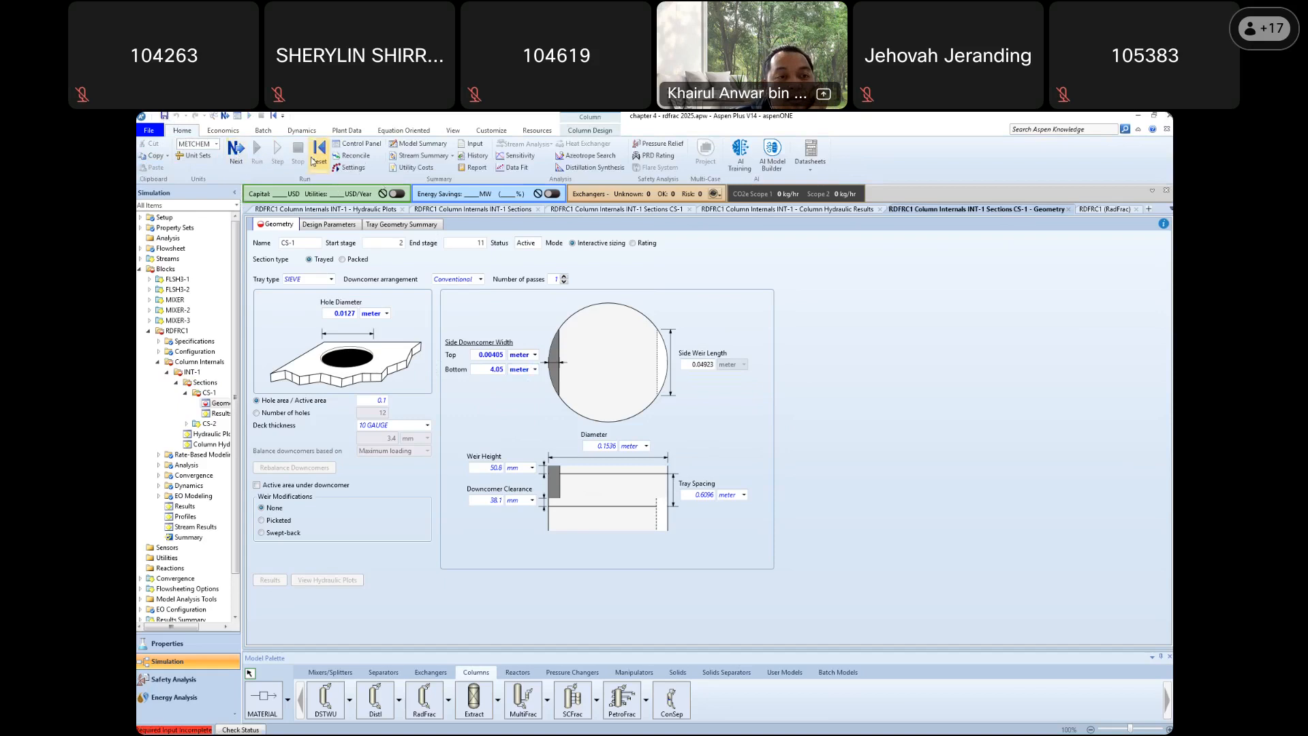
pyautogui.click(236, 161)
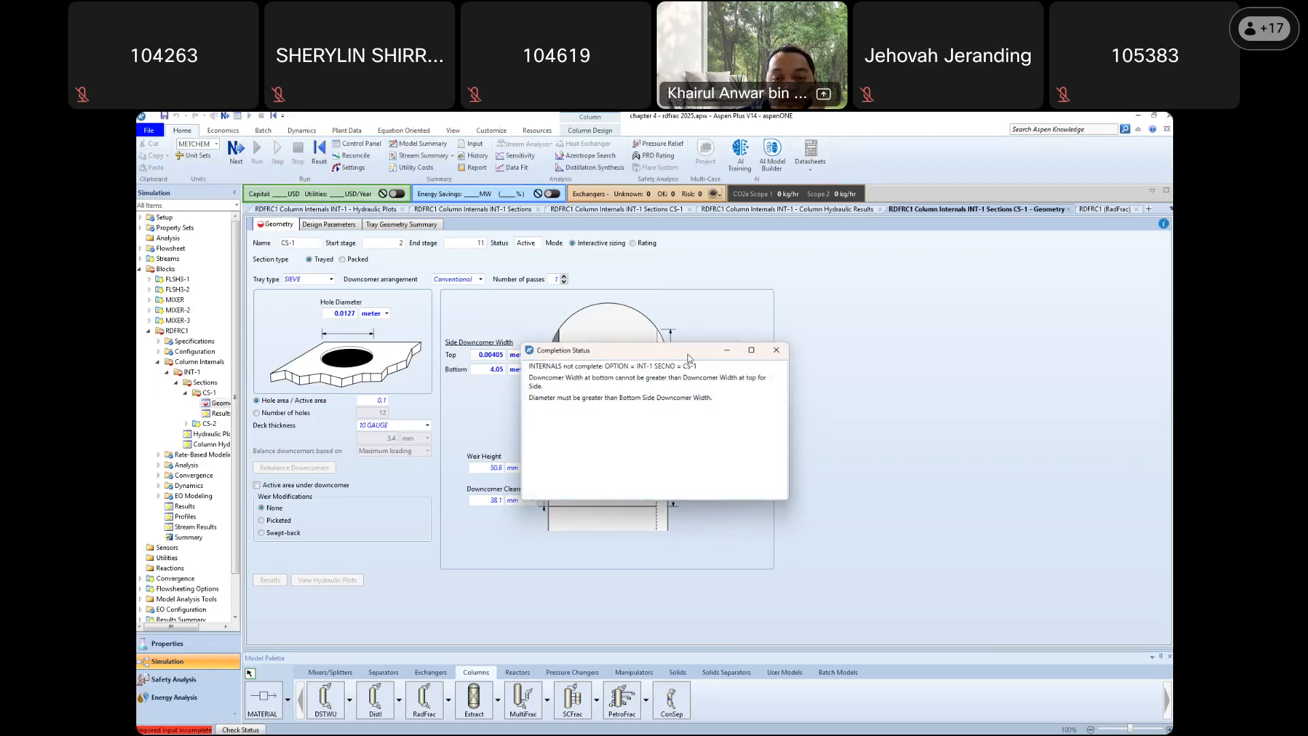
pyautogui.moveTo(688, 354); pyautogui.dragTo(936, 317)
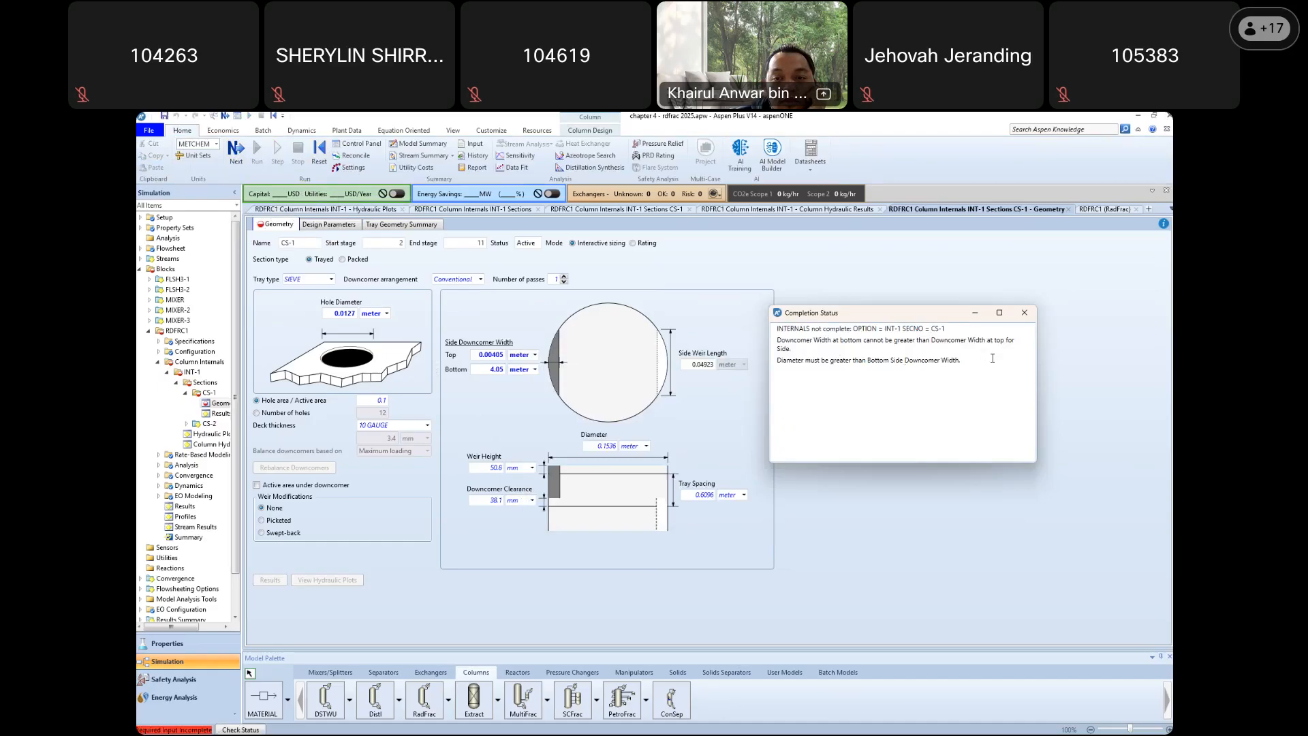
pyautogui.click(1027, 313)
# Set the CS-1 top side downcomer width to 0.0405 m
pyautogui.doubleClick(501, 357)
pyautogui.click(496, 358)
pyautogui.press('BackSpace')
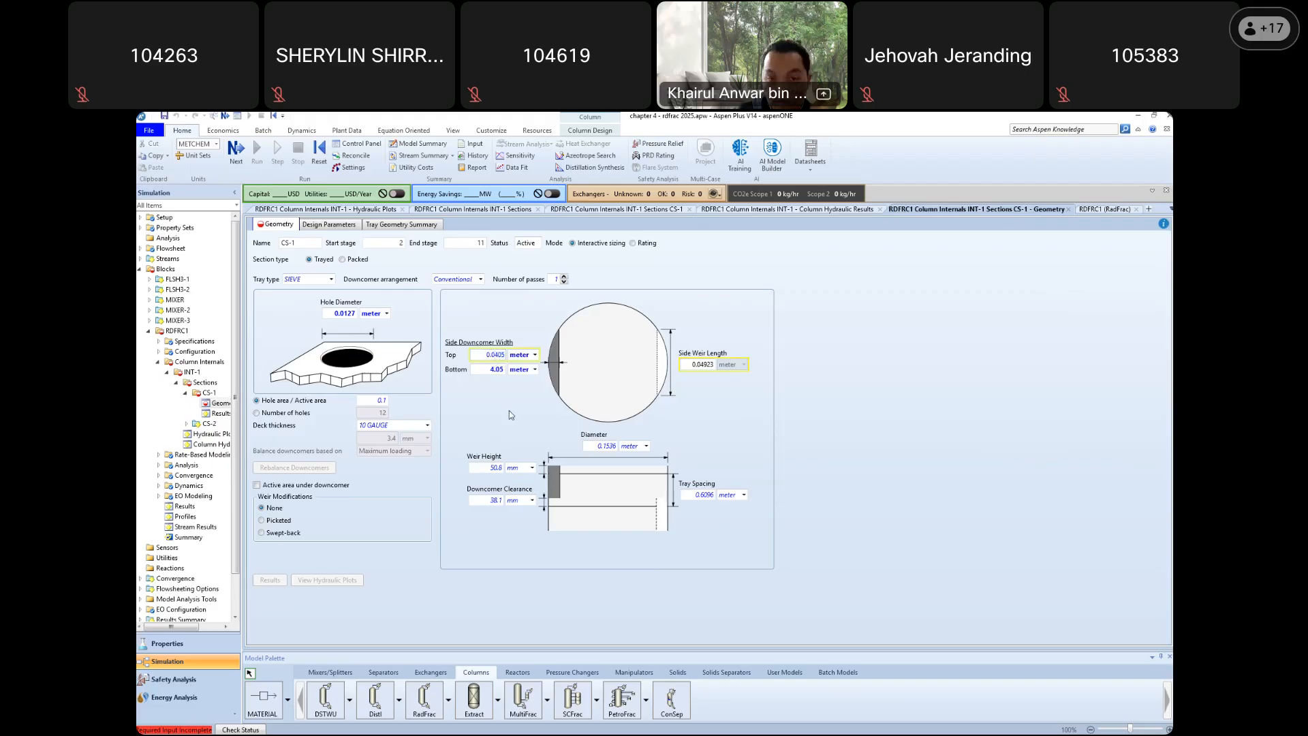
pyautogui.click(512, 428)
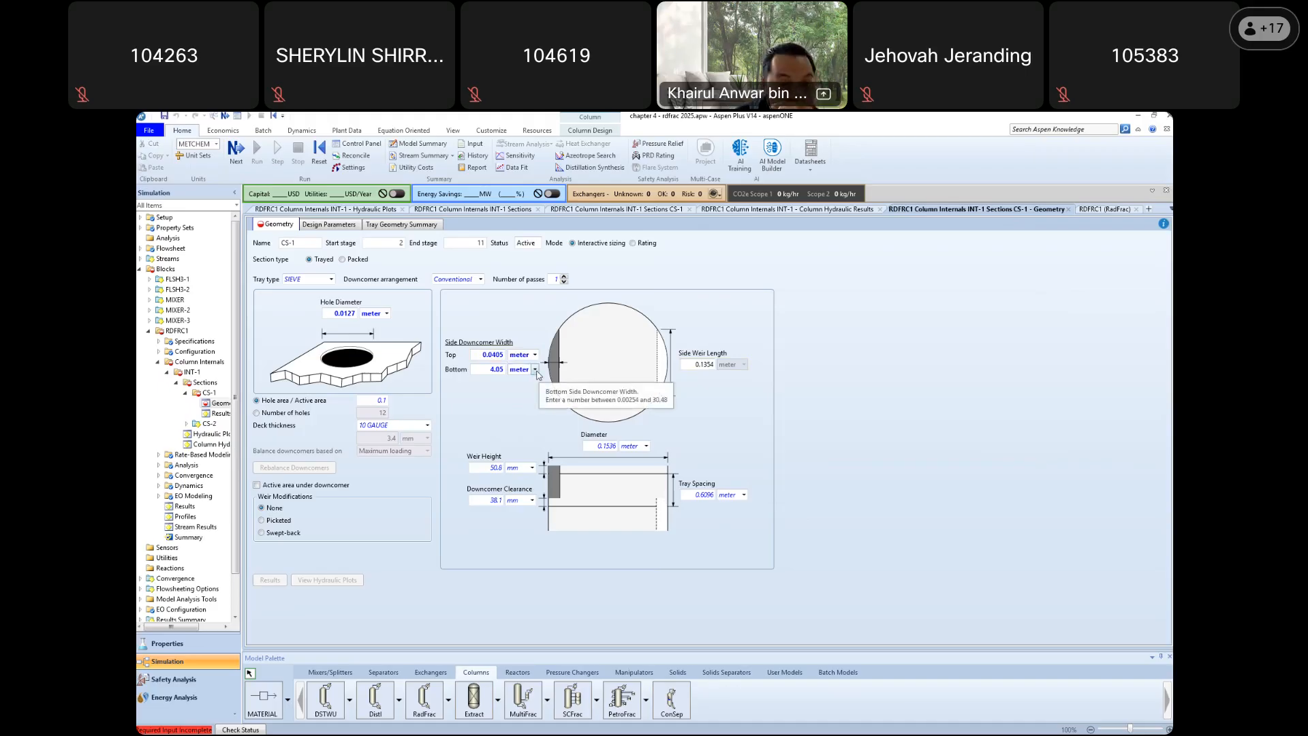
# Match the CS-1 bottom side downcomer width to the top one by setting it to 0.0405 m
pyautogui.doubleClick(502, 373)
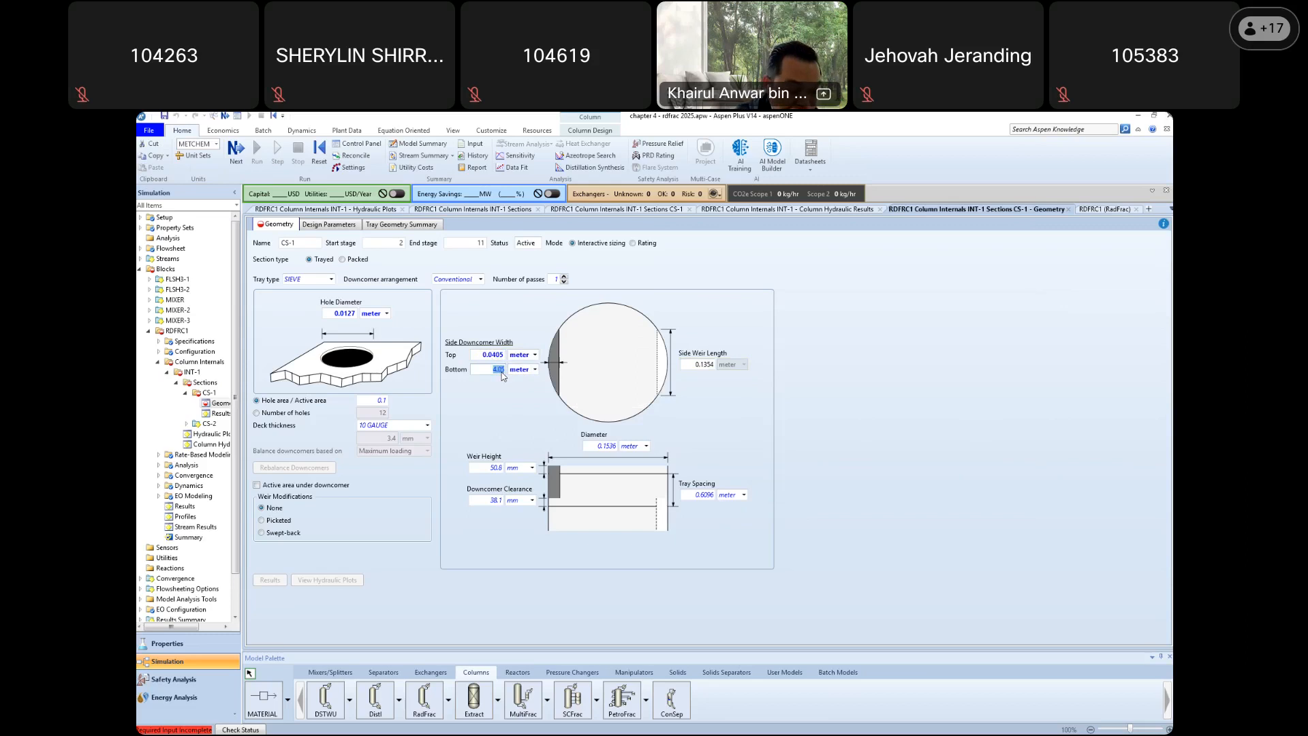
pyautogui.write('0.045')
pyautogui.press('Return')
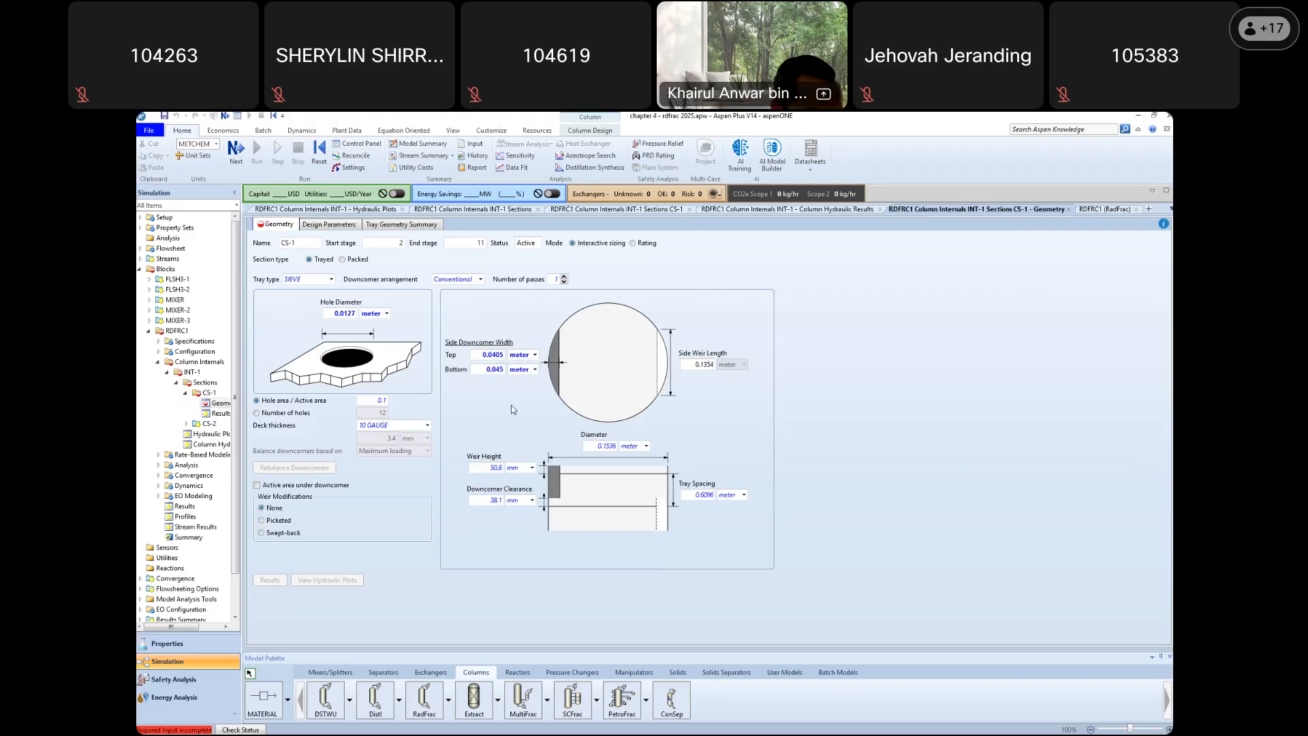
pyautogui.doubleClick(502, 371)
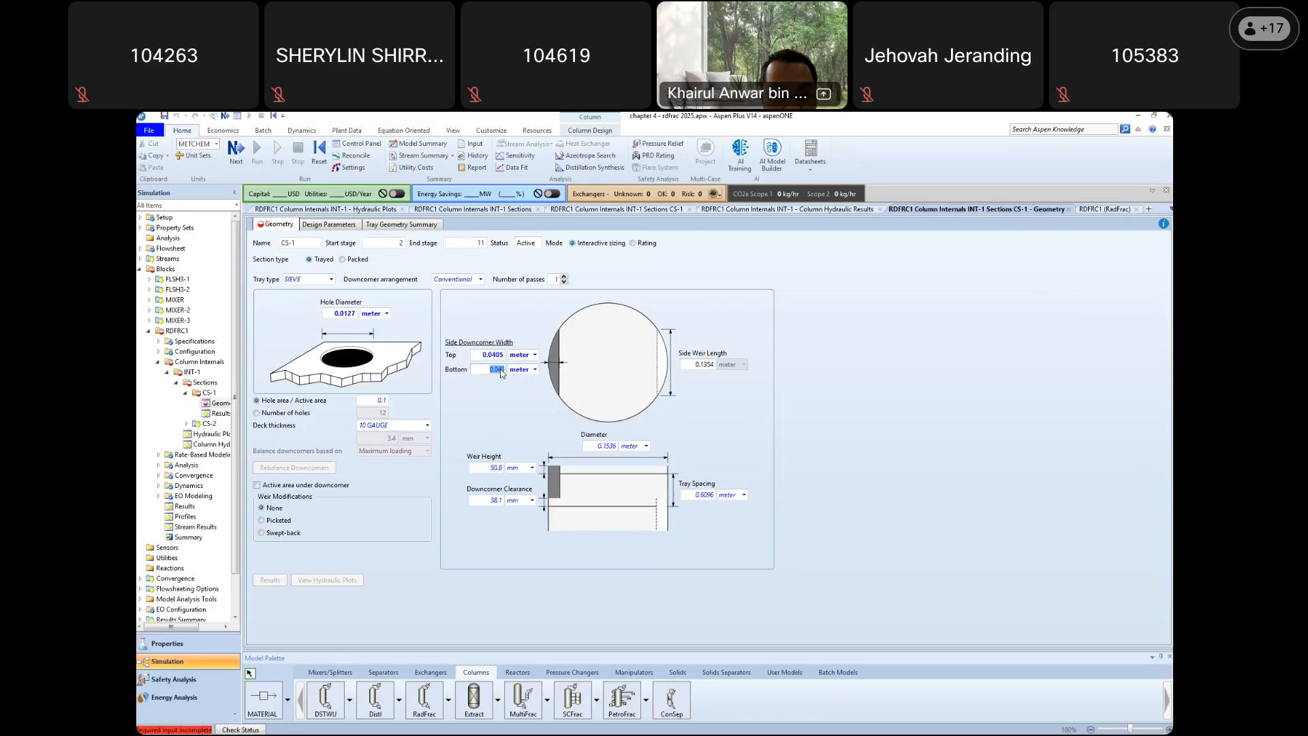
pyautogui.click(502, 372)
pyautogui.write('05')
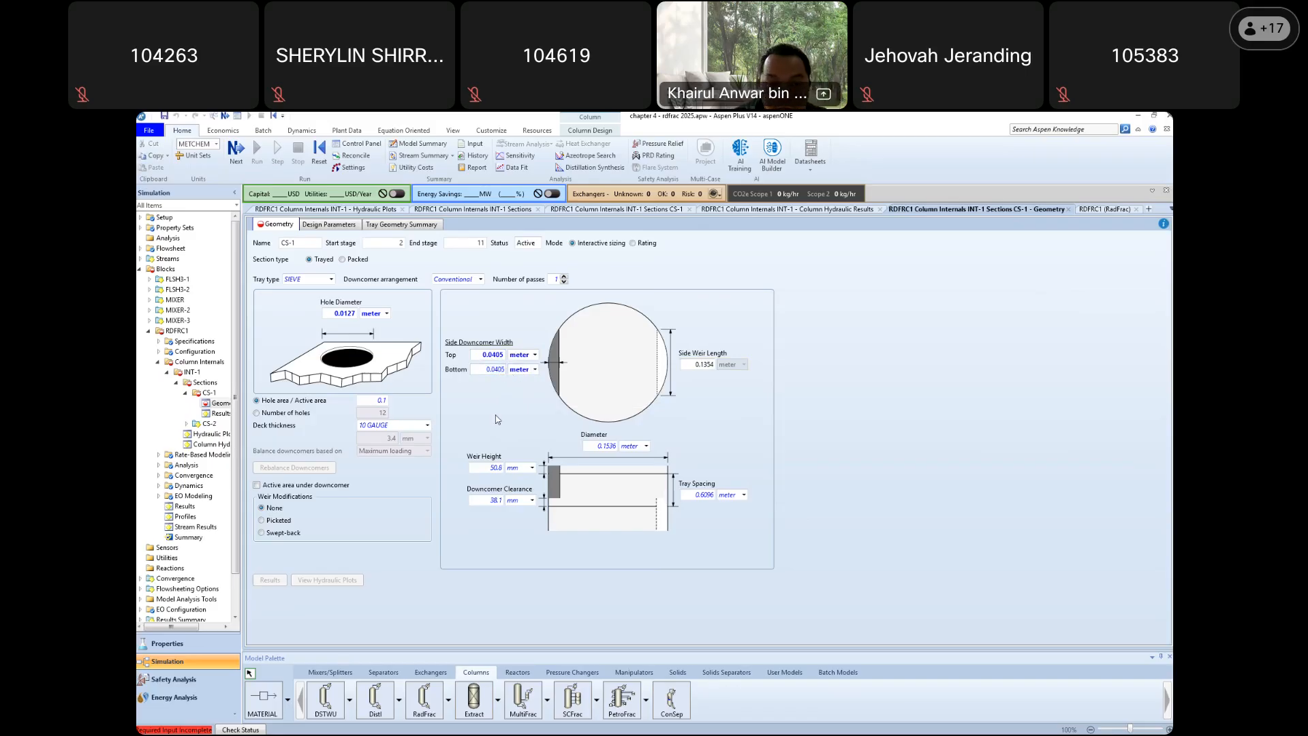
pyautogui.click(505, 414)
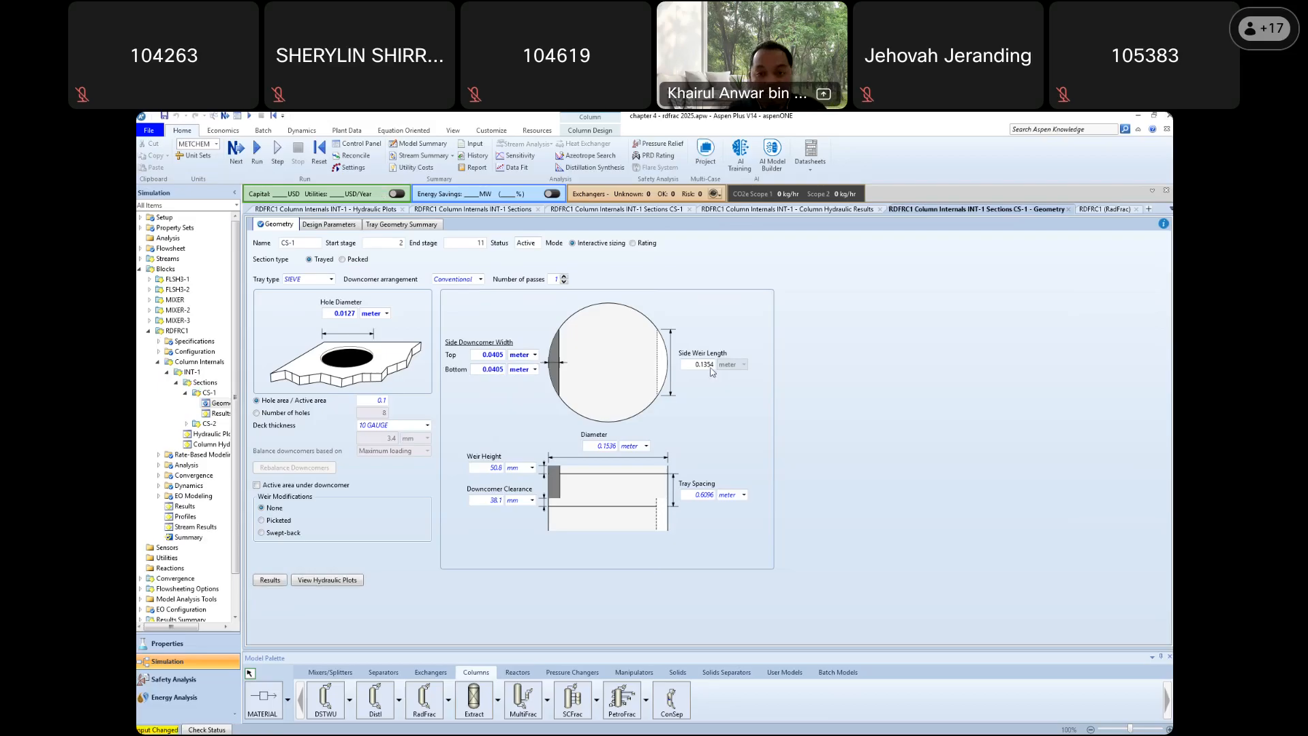
# Rerun the simulation with the corrected side downcomer widths and open the INT-1 hydraulic plots
pyautogui.click(243, 161)
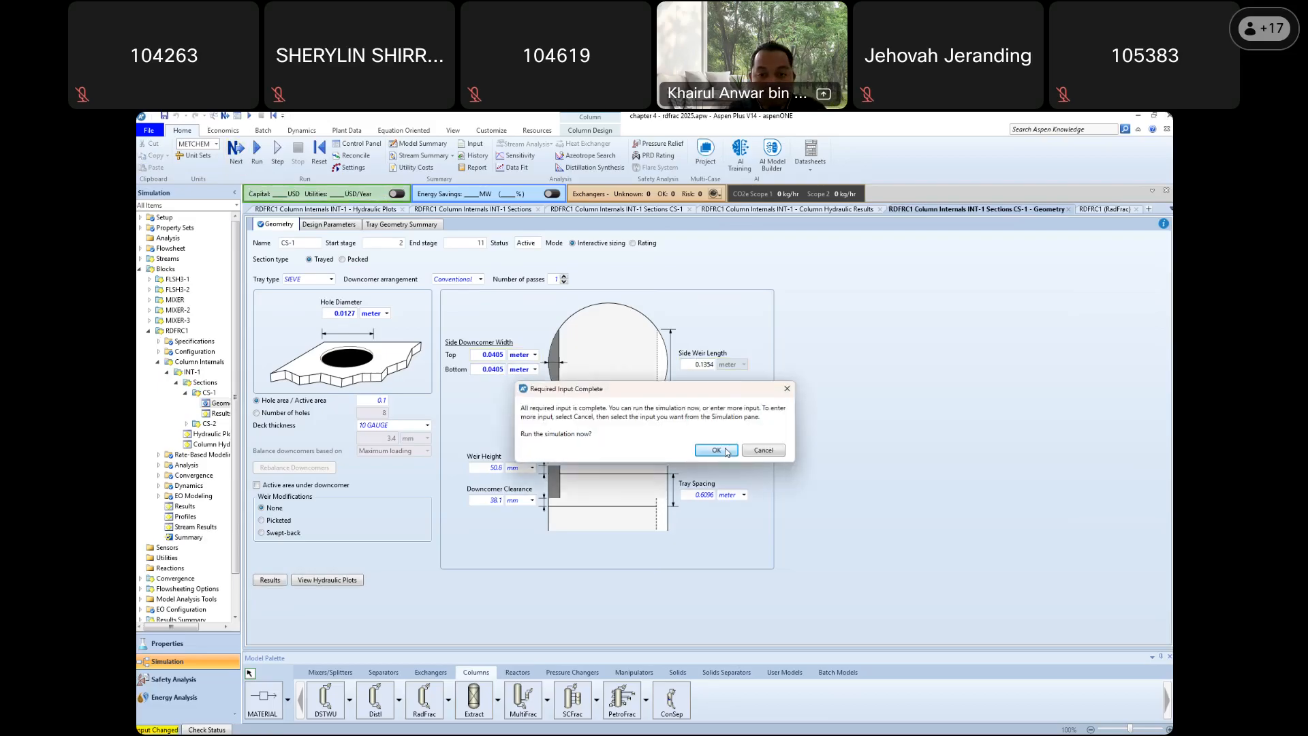
pyautogui.click(716, 450)
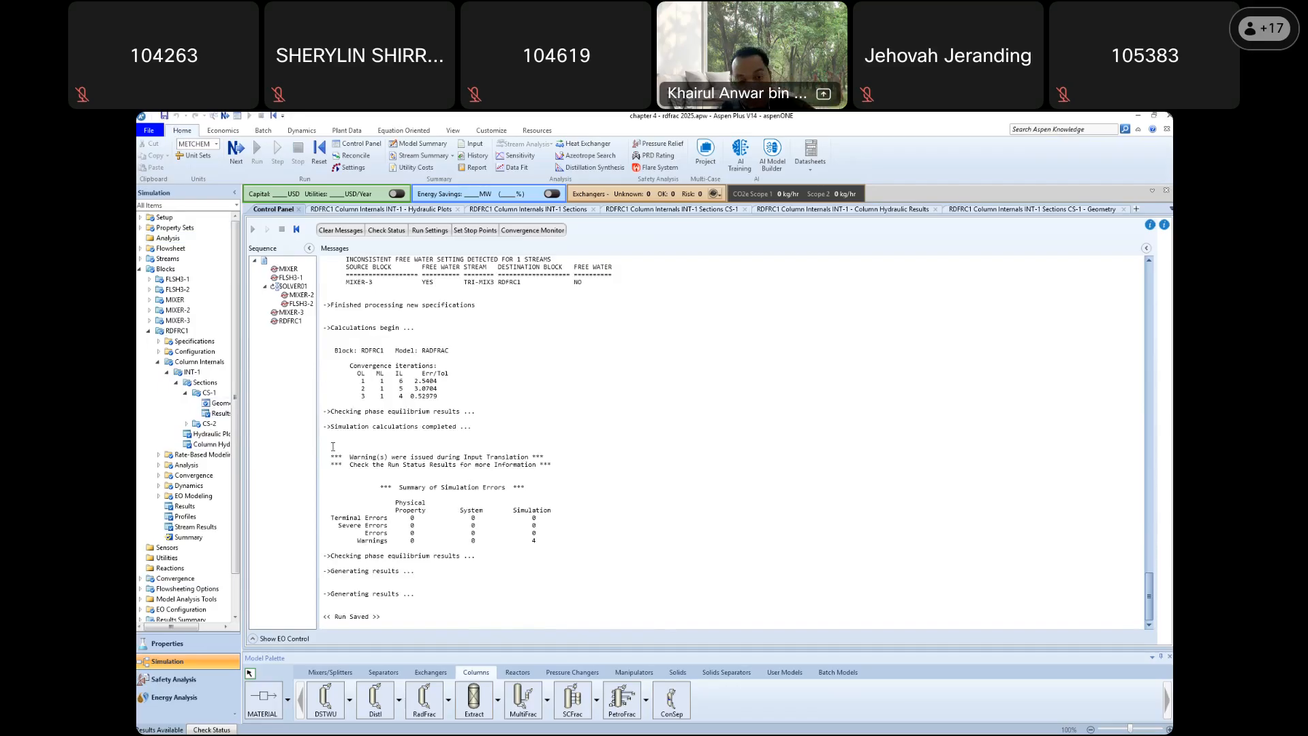
pyautogui.click(212, 438)
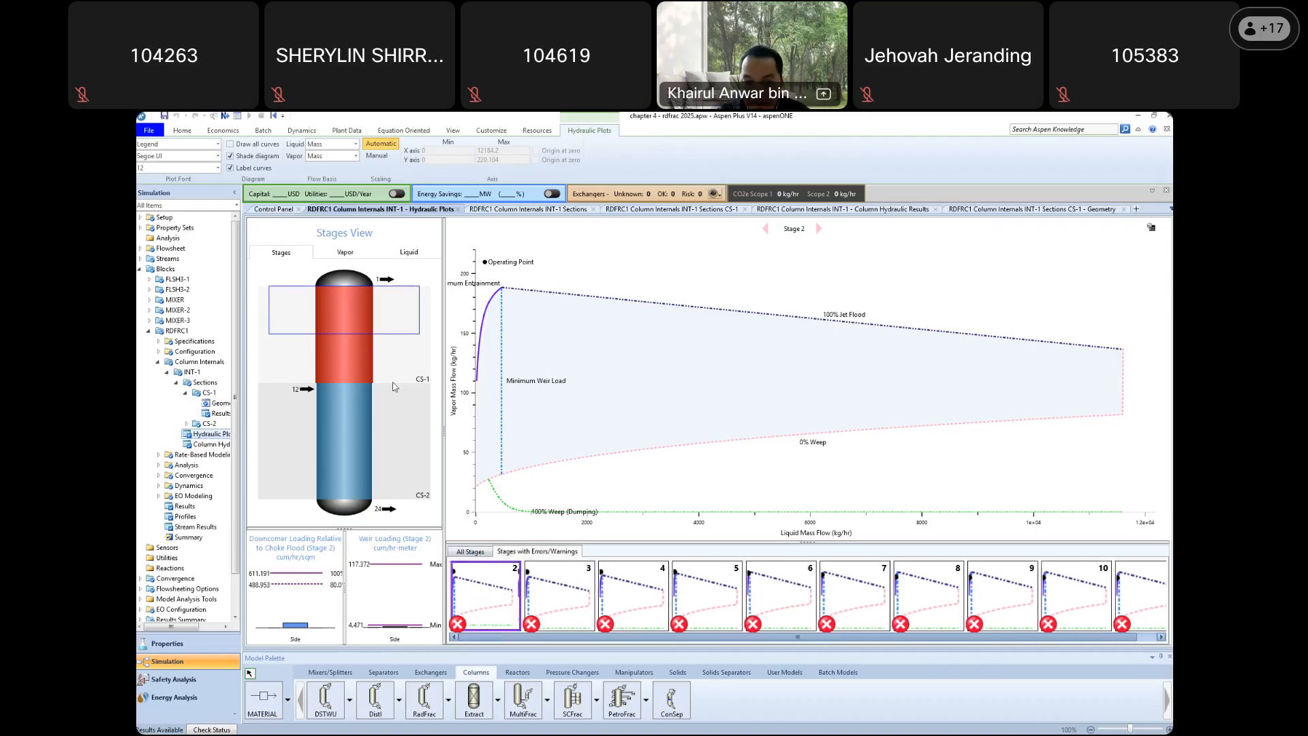
# Review the CS-1 geometry, the INT-1 sections overview and the column hydraulic results summary
pyautogui.click(212, 394)
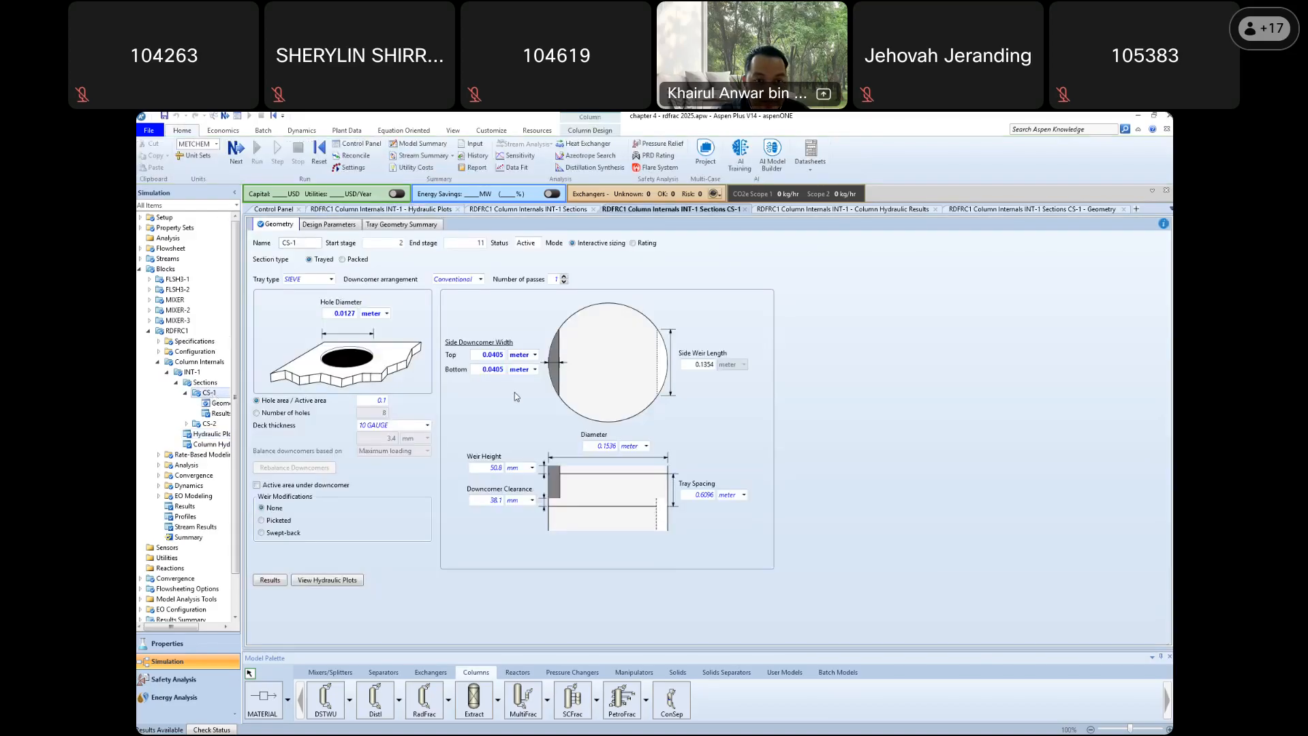
pyautogui.click(208, 384)
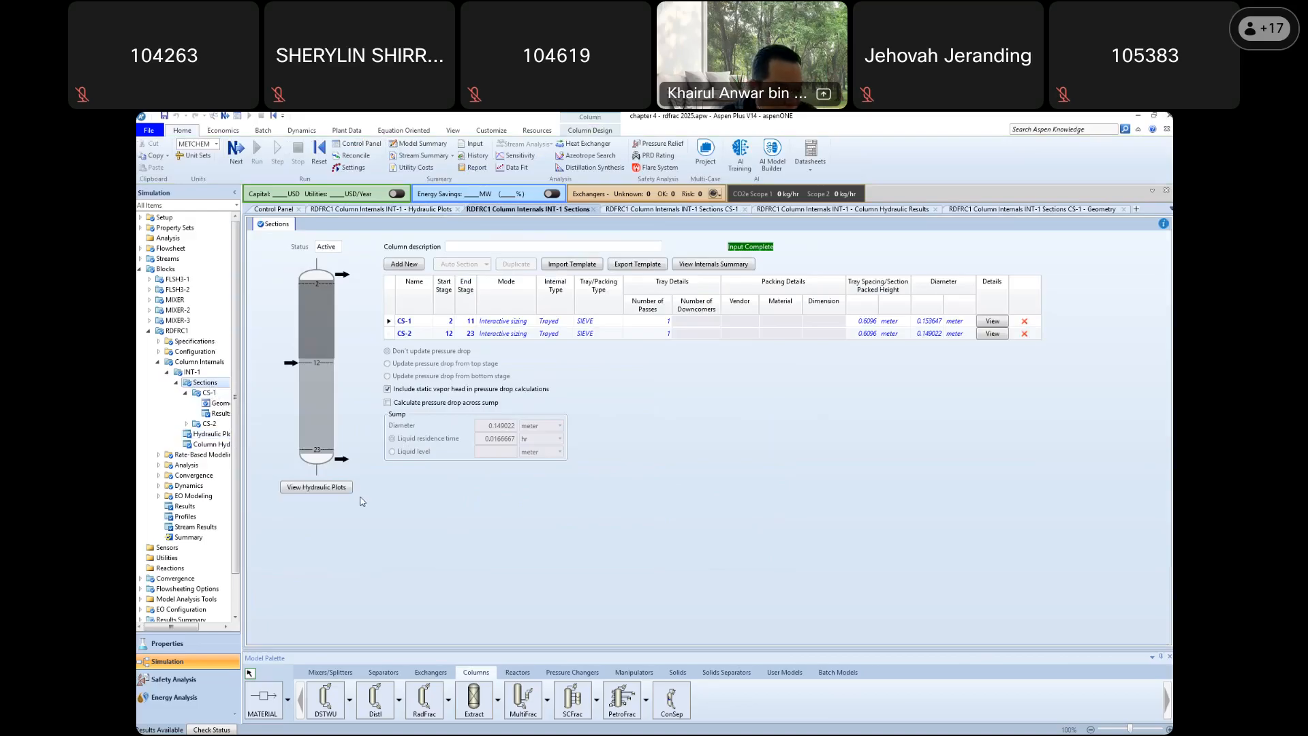
pyautogui.click(220, 447)
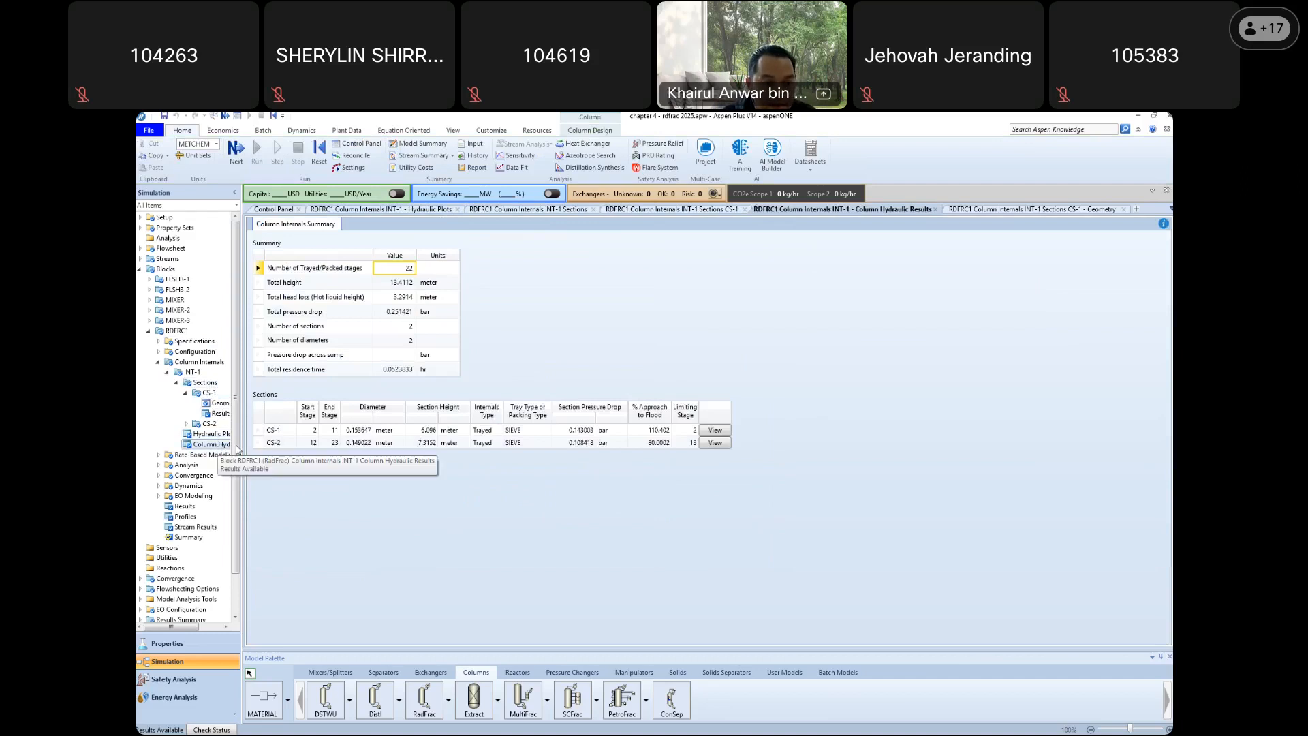
pyautogui.moveTo(242, 443)
pyautogui.mouseDown()
pyautogui.moveTo(350, 446)
pyautogui.moveTo(246, 462)
pyautogui.mouseUp()
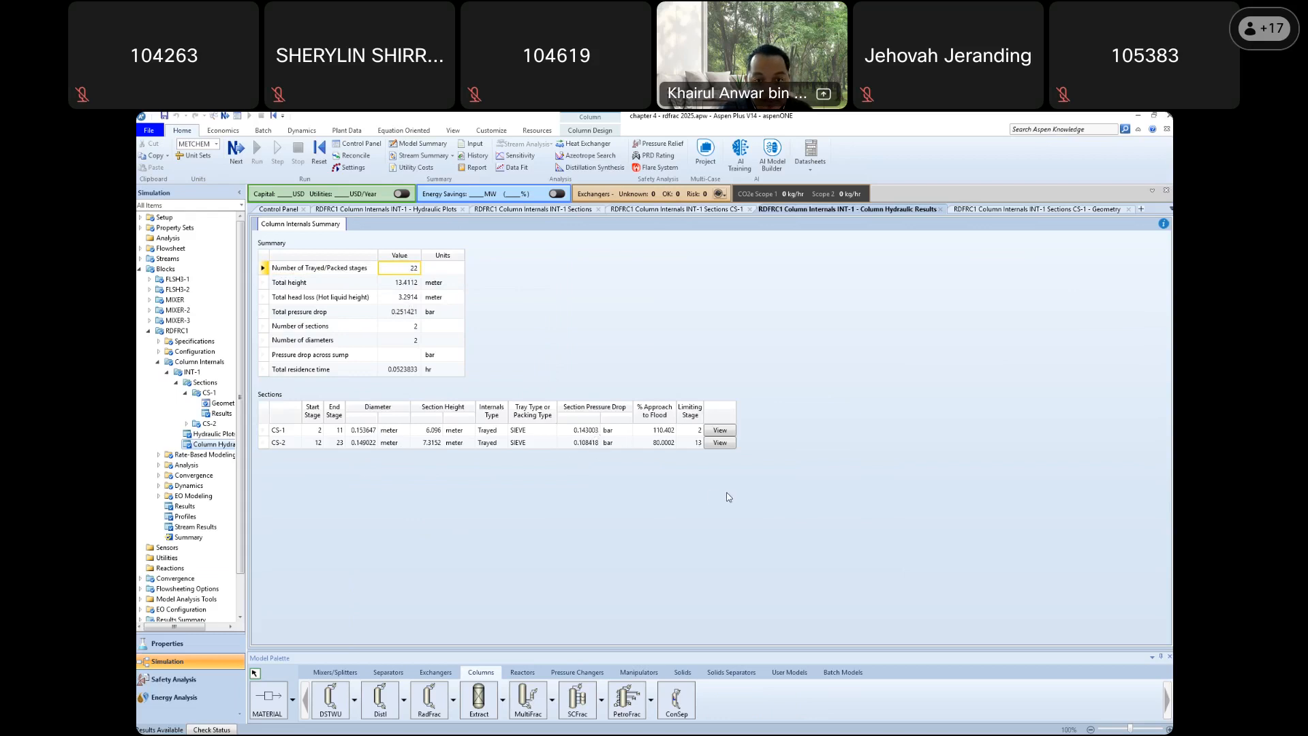
# View the detailed CS-1 results with their limiting conditions, and return to the CS-1 tray geometry
pyautogui.click(721, 430)
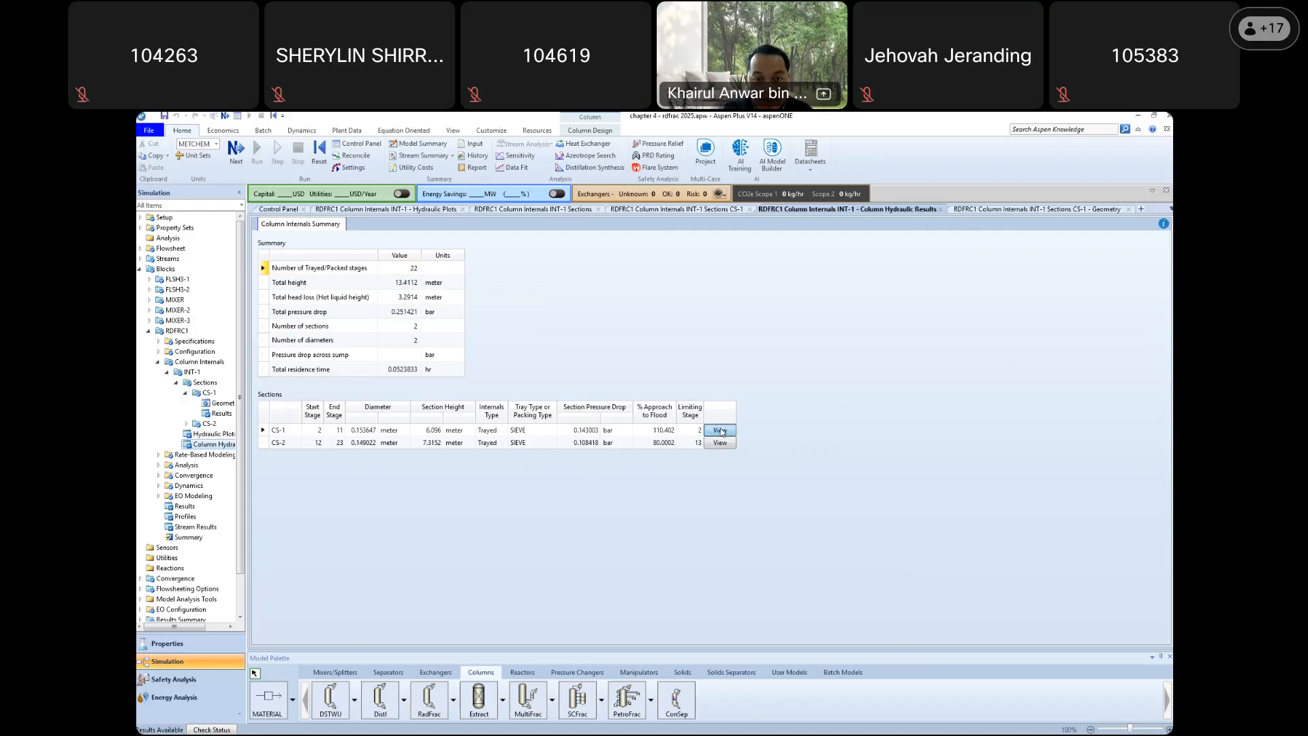
pyautogui.click(721, 430)
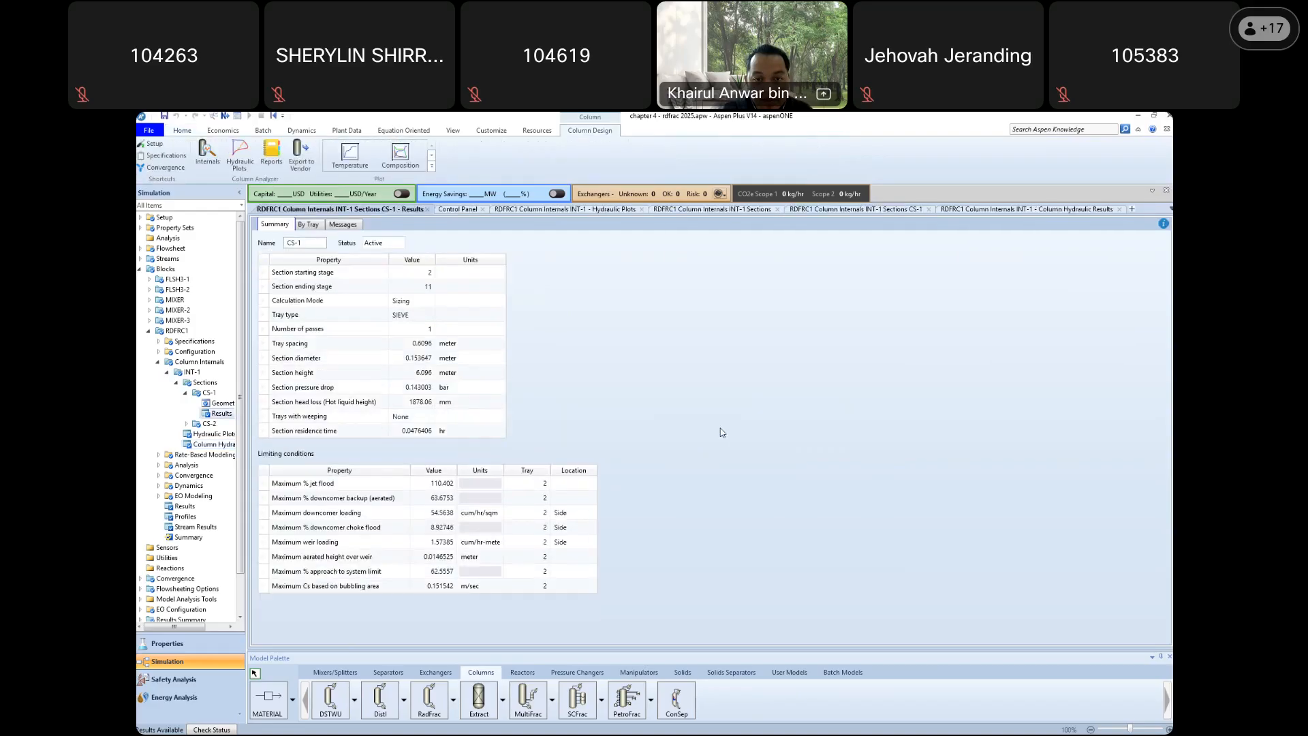
pyautogui.click(222, 404)
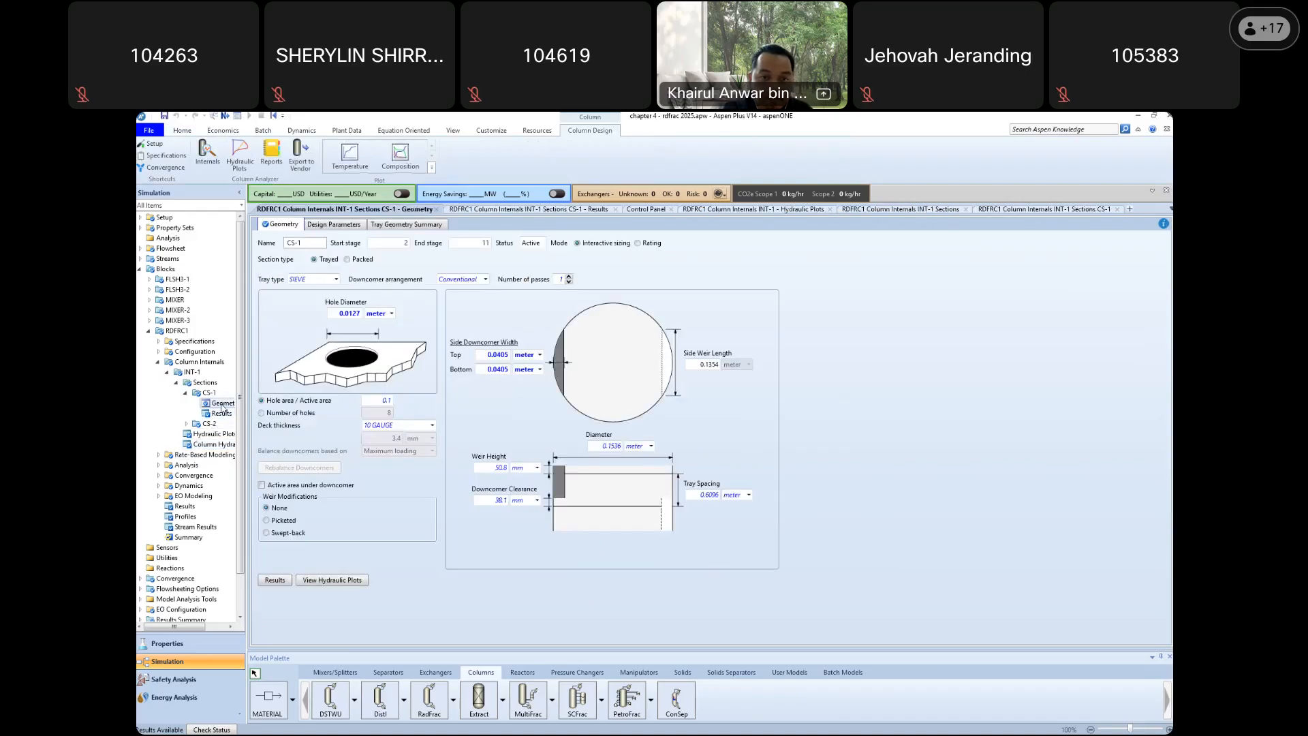
# Review the CS-1 results and INT-1 hydraulic plots, and inspect the CS-2 tray geometry for comparison
pyautogui.click(219, 414)
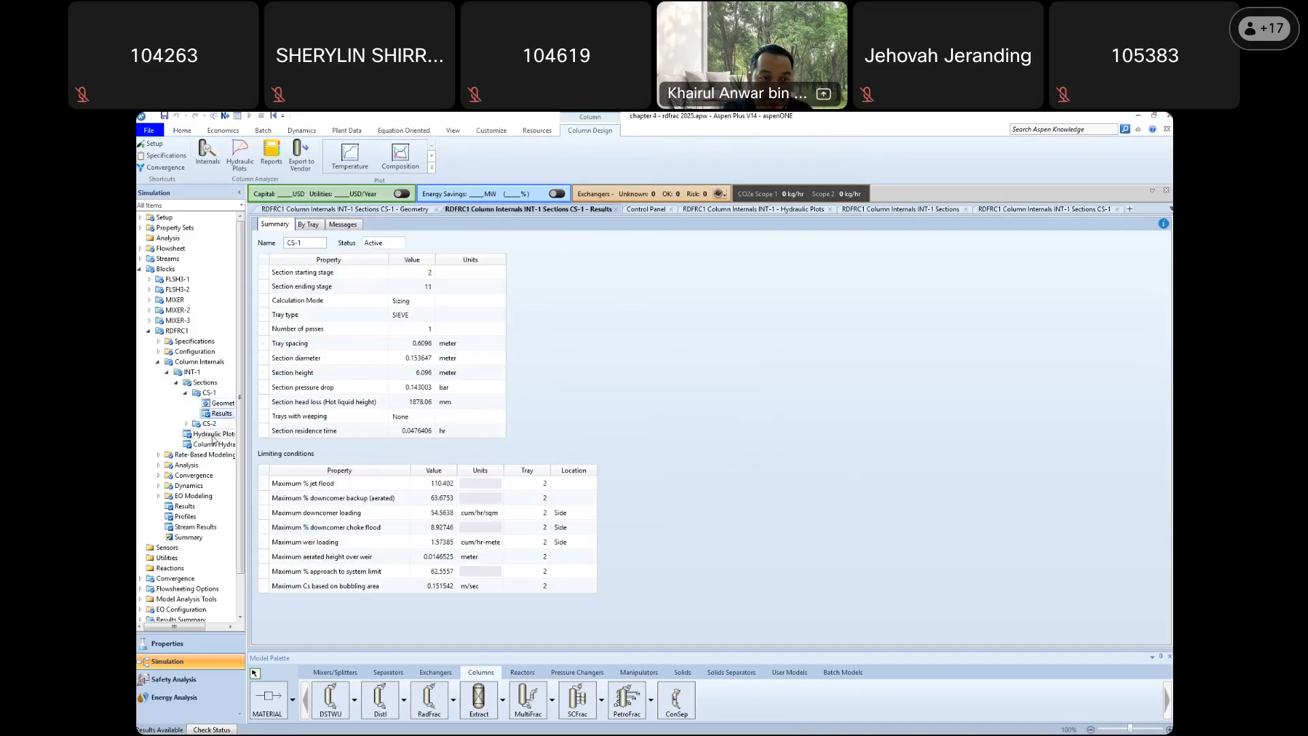
pyautogui.click(214, 434)
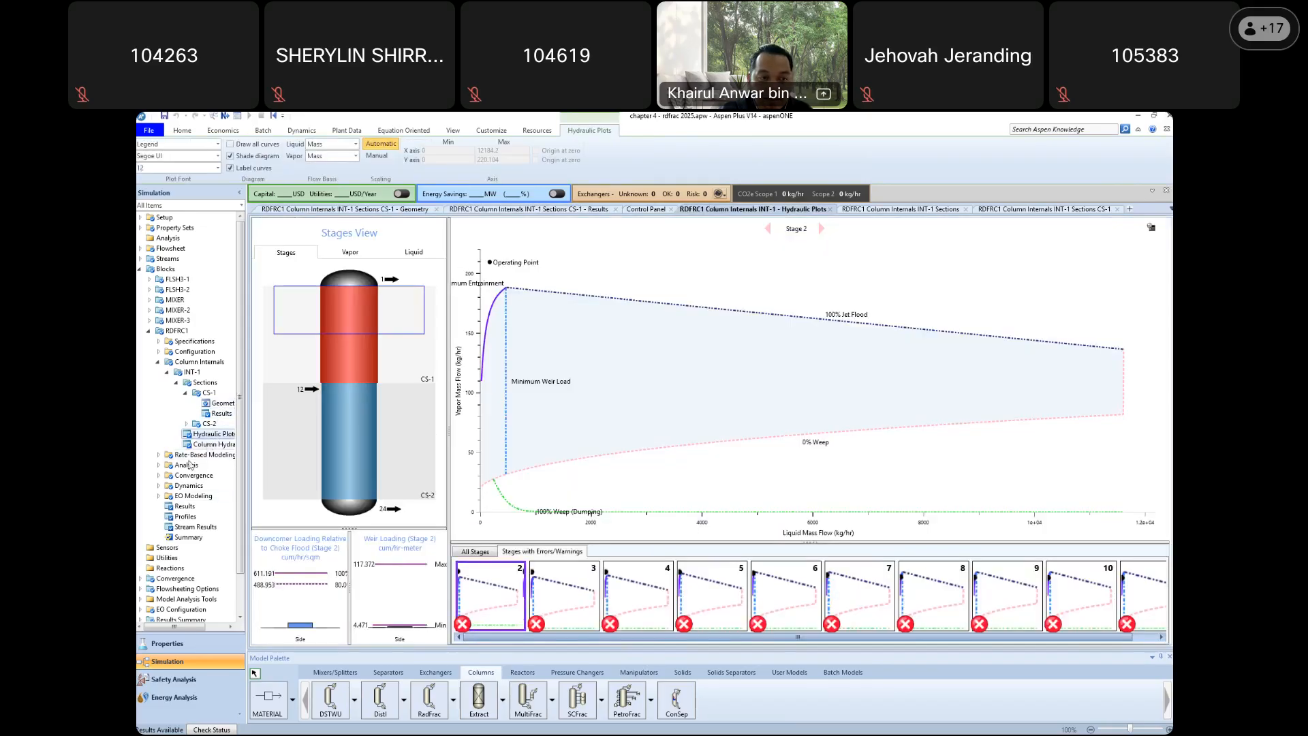
pyautogui.click(186, 425)
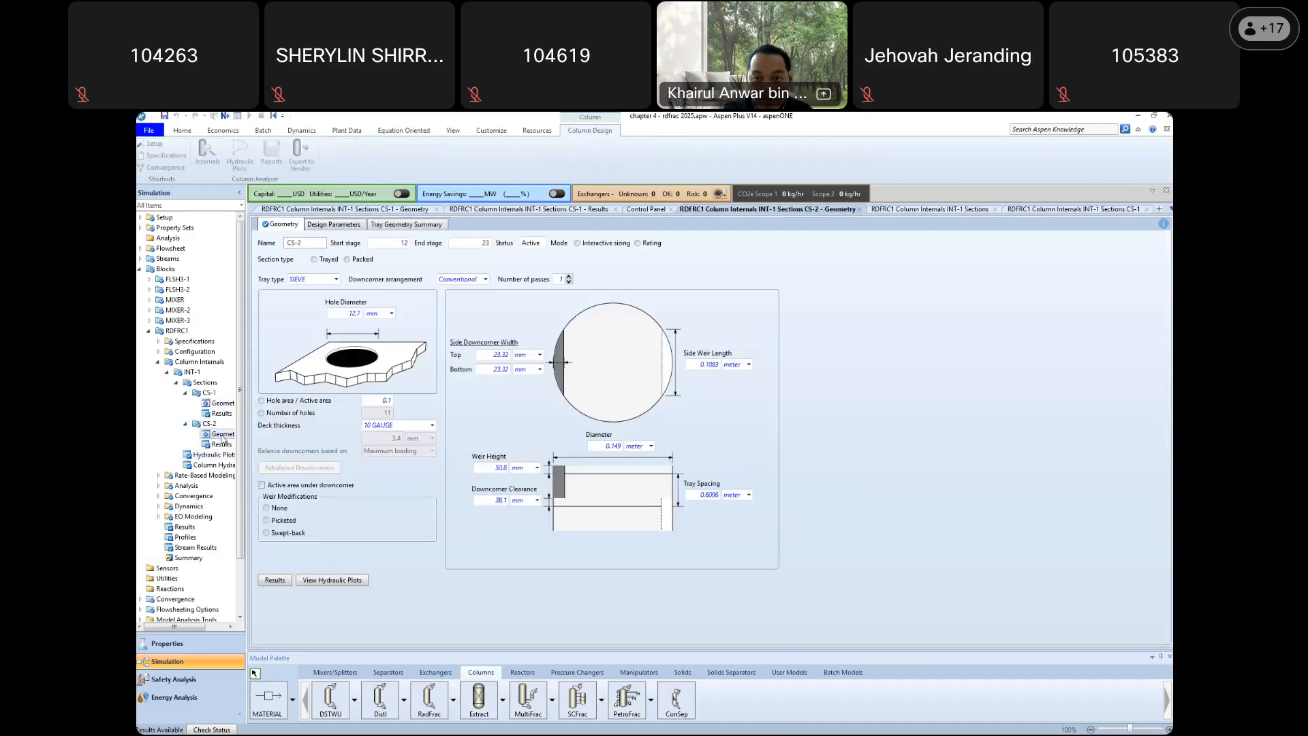
pyautogui.doubleClick(222, 435)
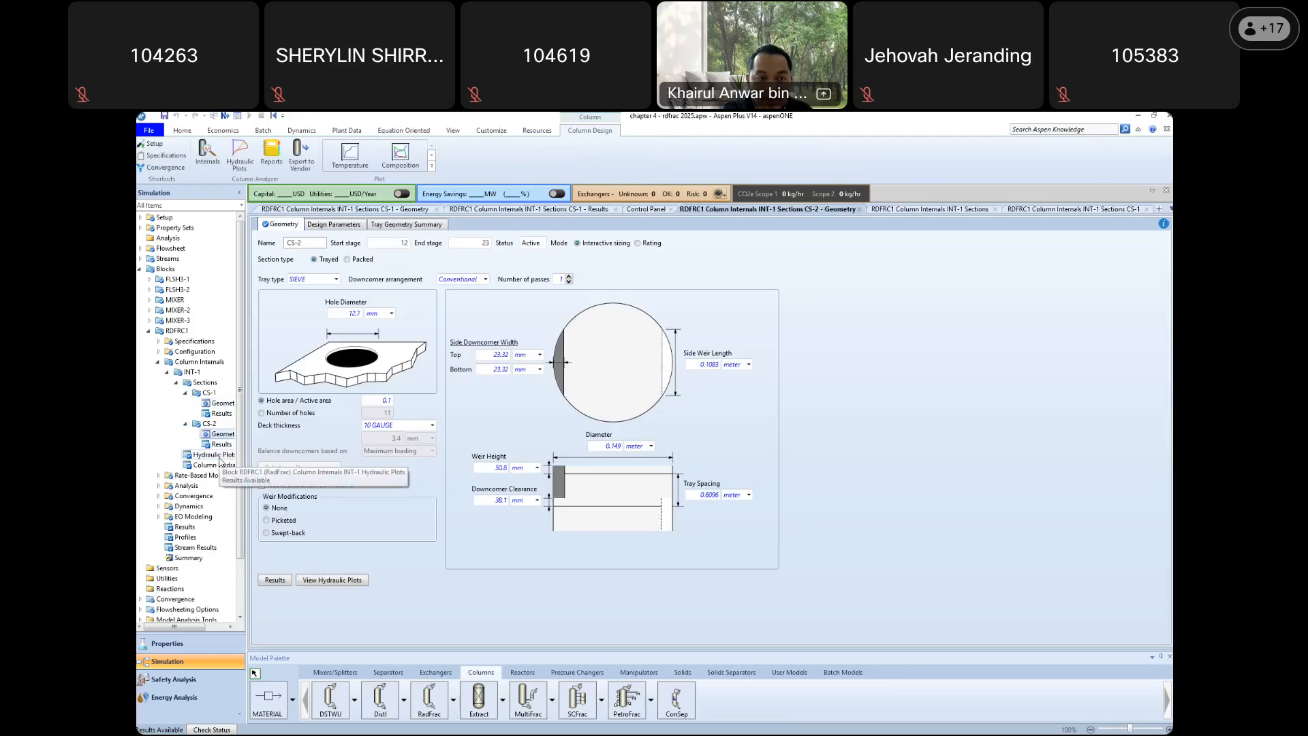
pyautogui.click(220, 458)
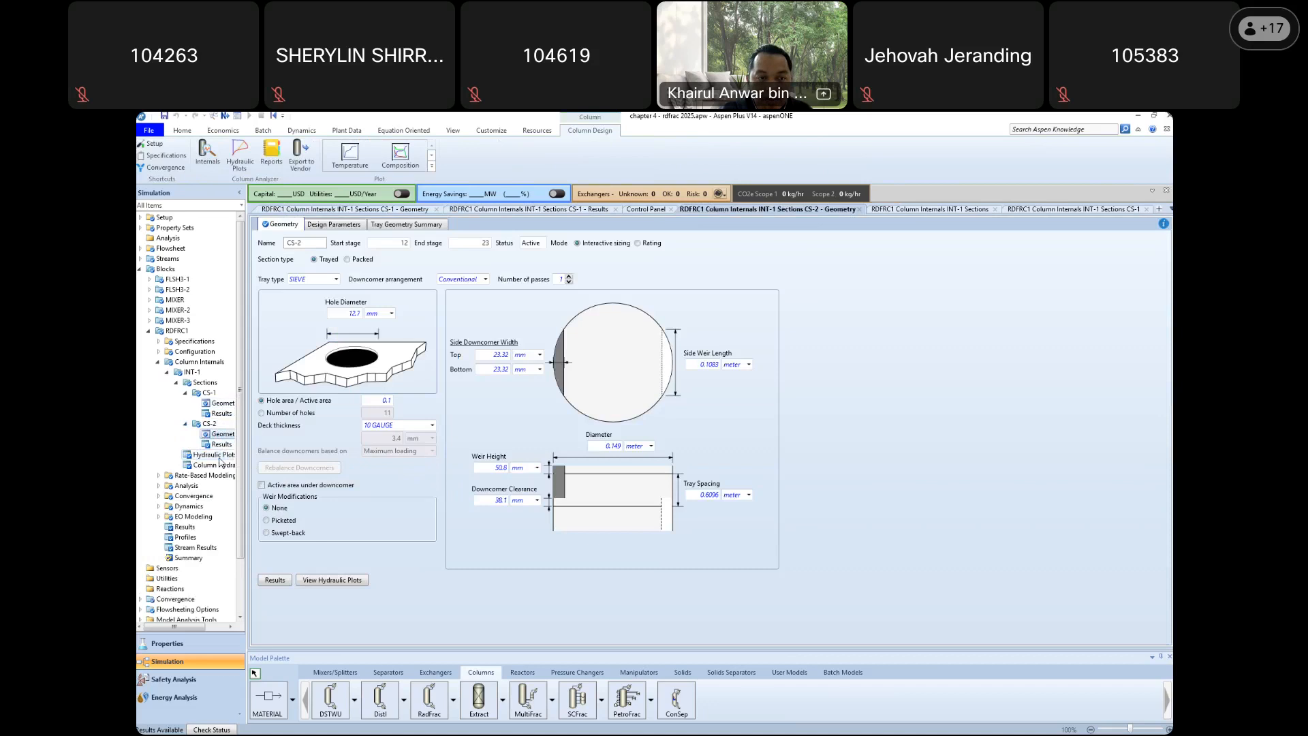
pyautogui.doubleClick(220, 456)
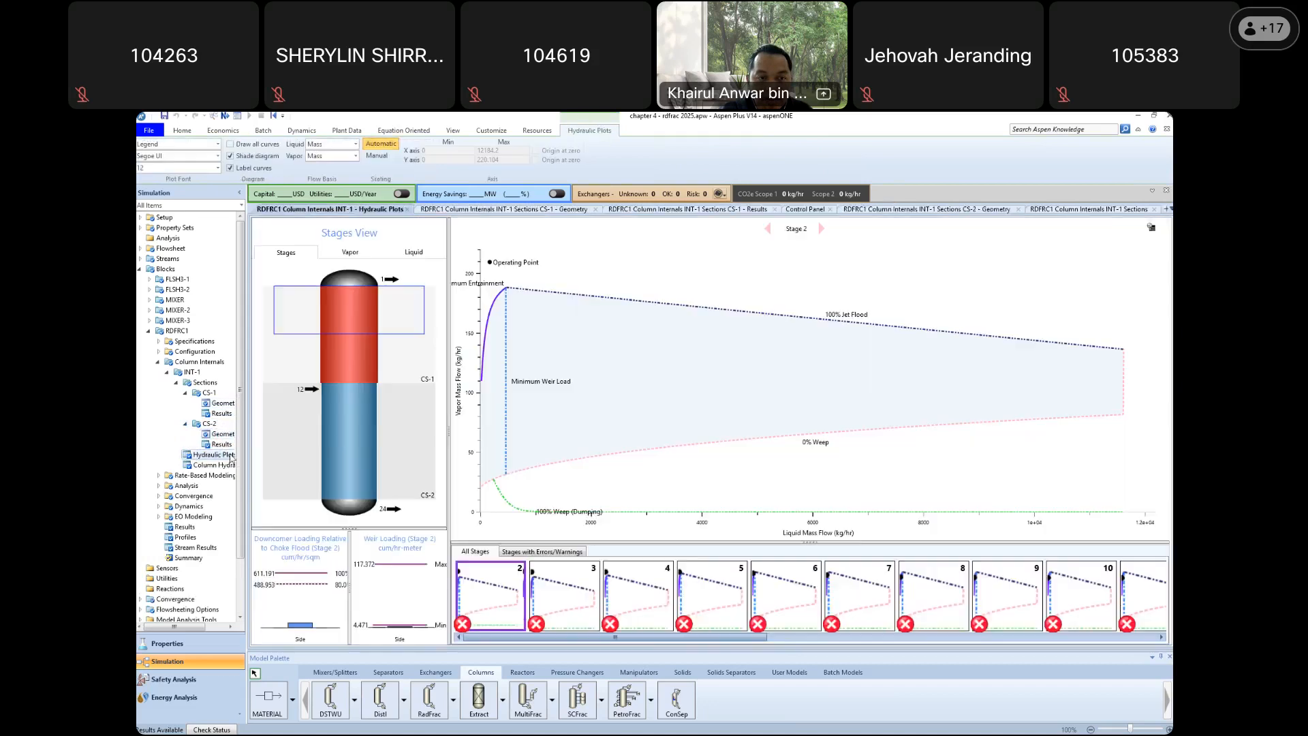
pyautogui.doubleClick(221, 437)
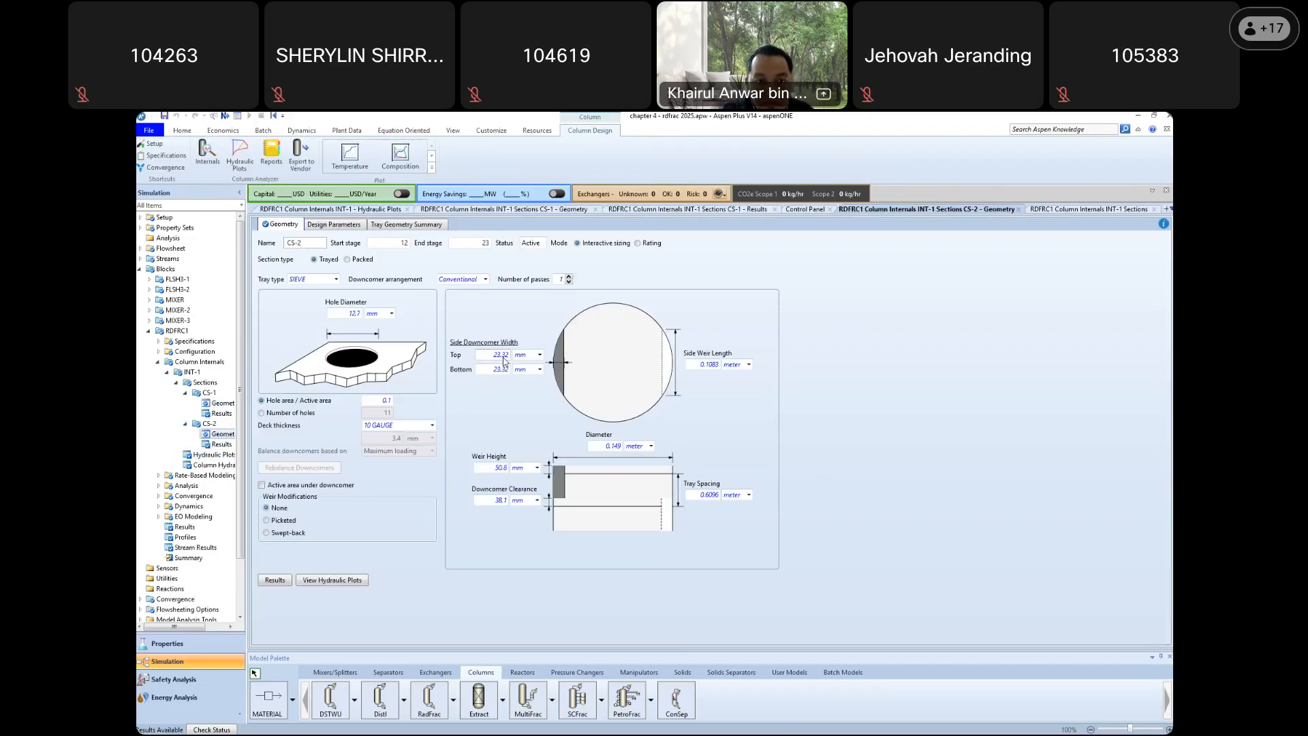
# Set the CS-1 top side downcomer width to 23.22 mm
pyautogui.doubleClick(220, 404)
pyautogui.click(539, 355)
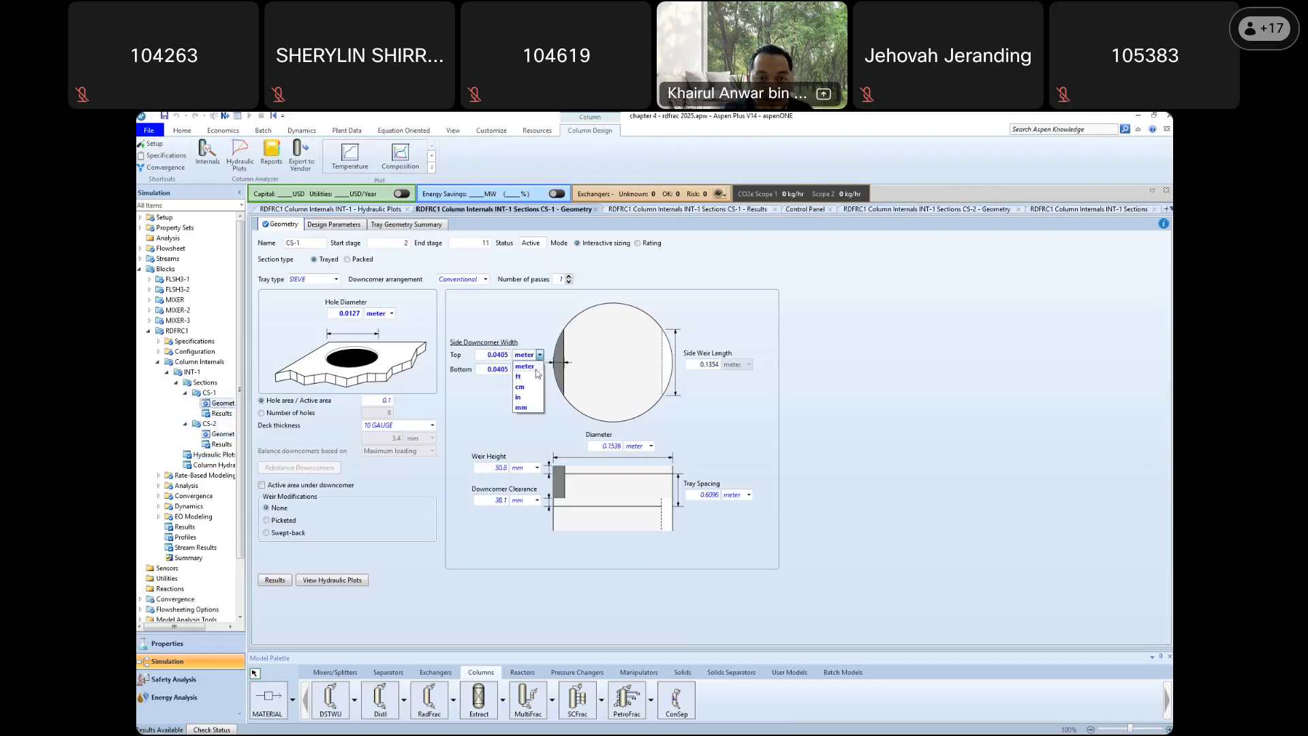
pyautogui.click(530, 408)
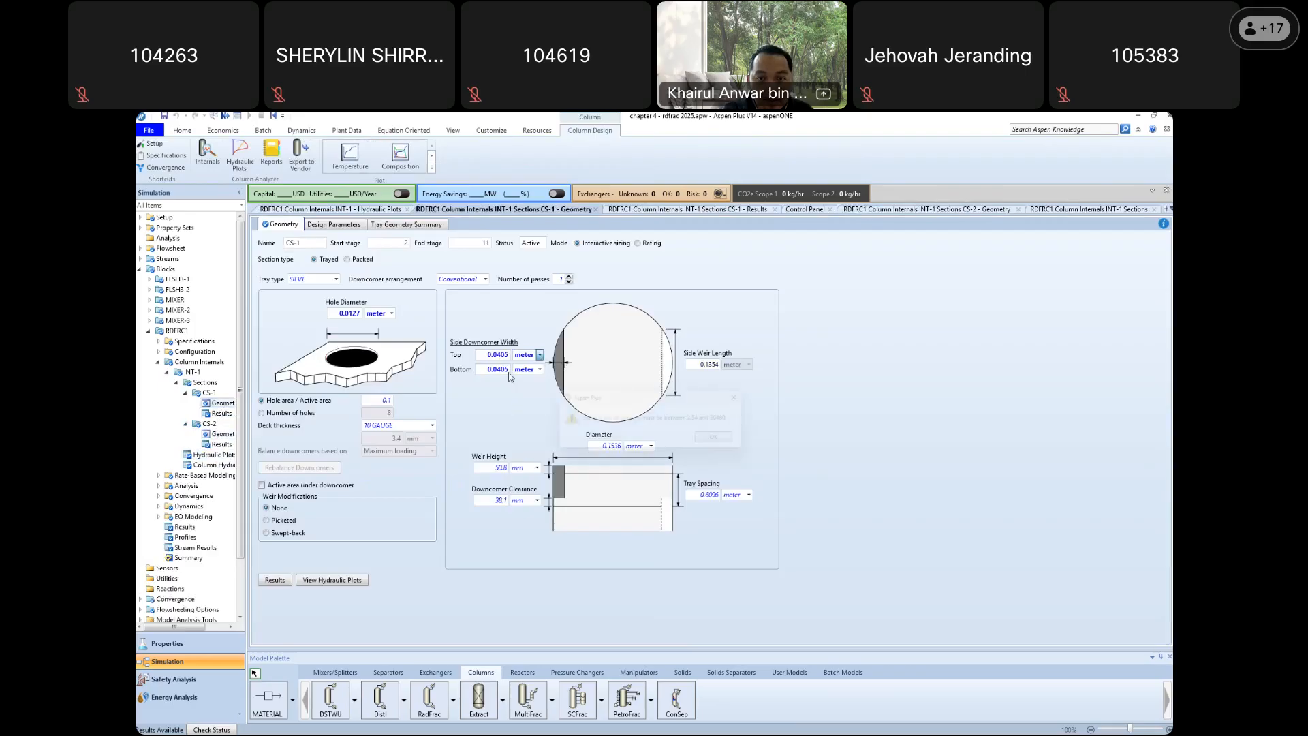
pyautogui.click(735, 443)
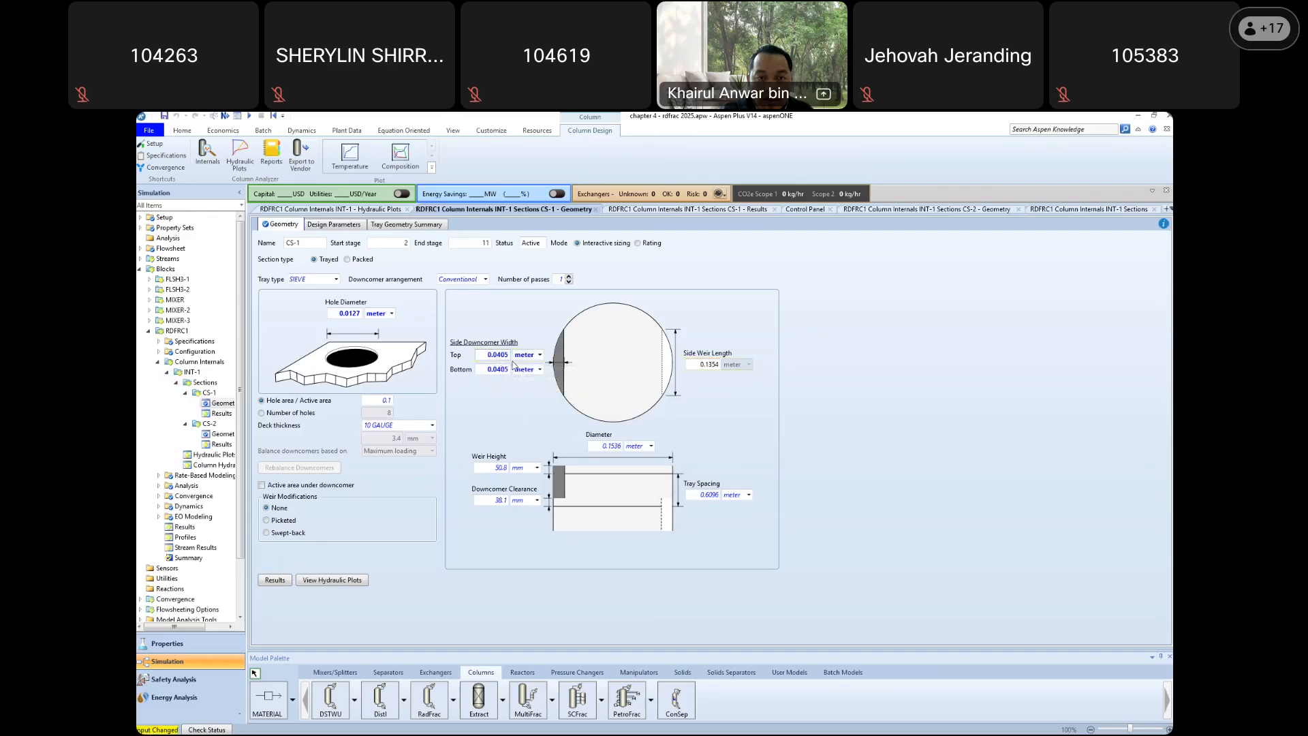
pyautogui.click(507, 356)
pyautogui.press('BackSpace')
pyautogui.write('23.22')
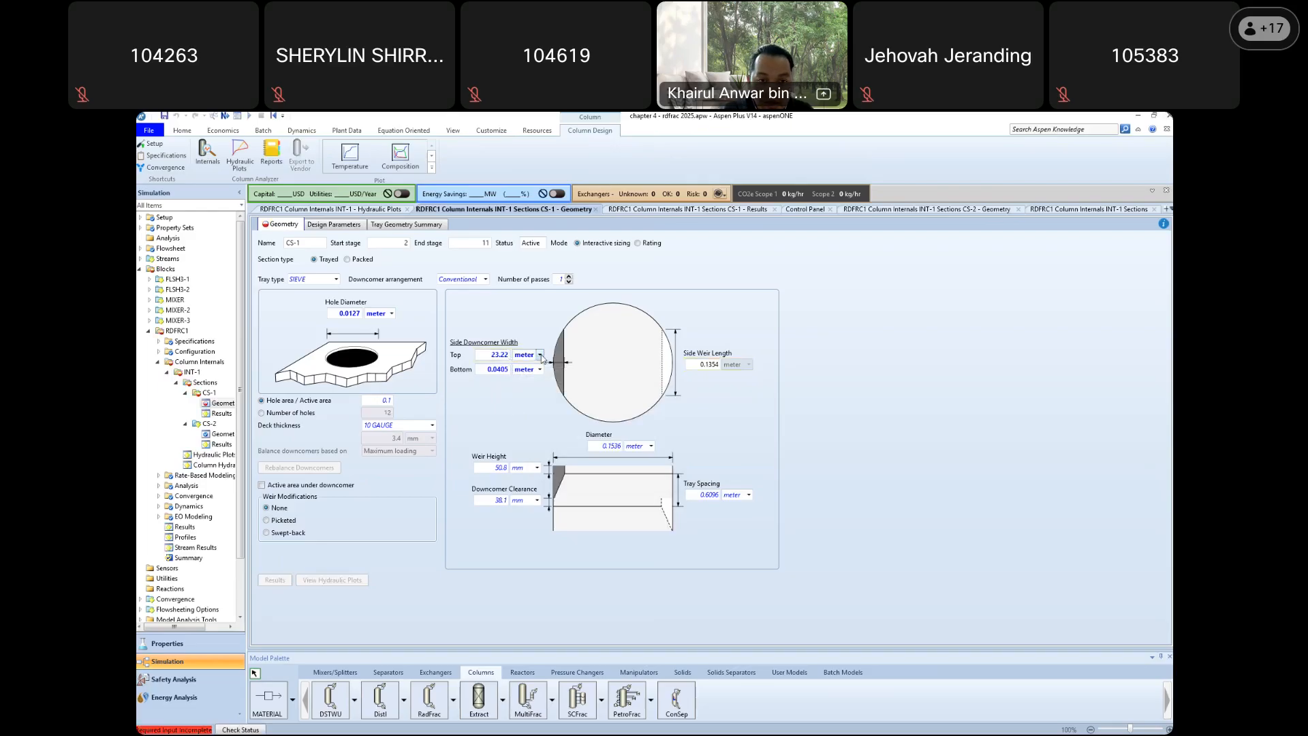
pyautogui.click(540, 354)
pyautogui.click(531, 408)
# Set the CS-1 bottom side downcomer width to 23.22 mm, comparing the section's geometry with that of CS-2
pyautogui.click(219, 434)
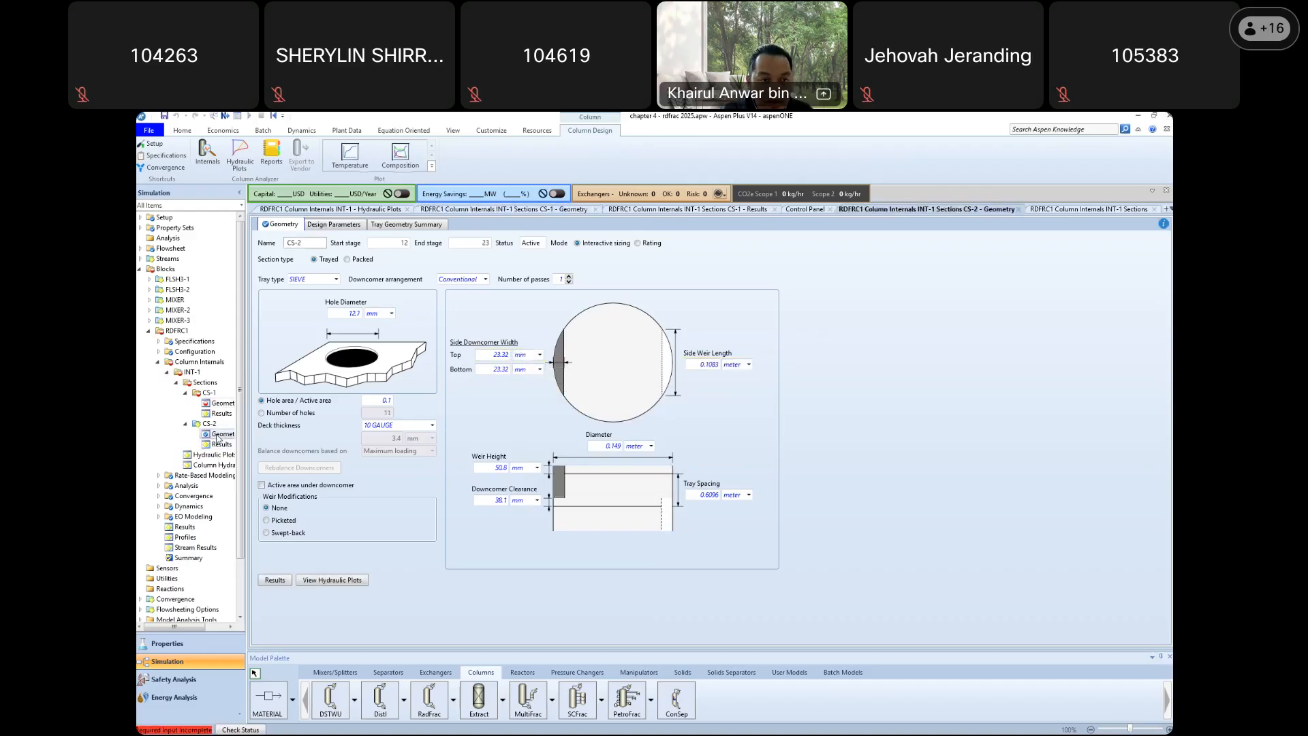
pyautogui.click(223, 403)
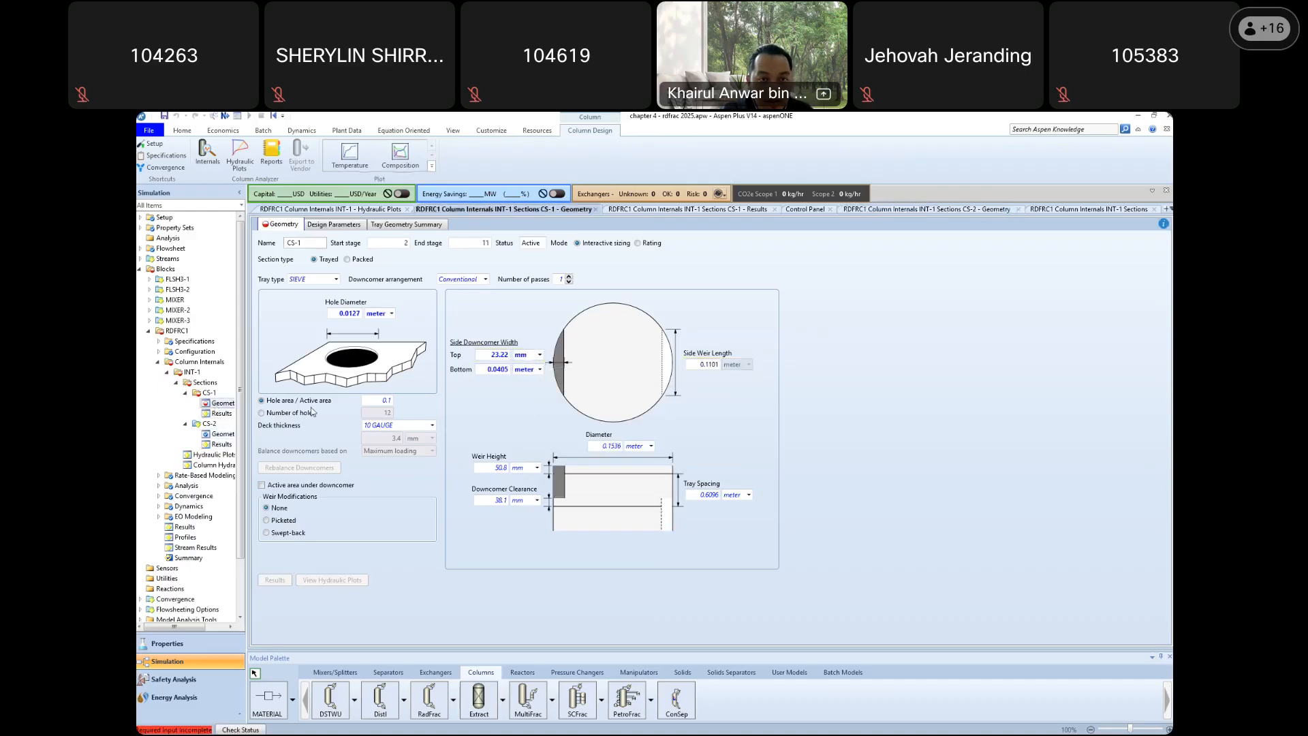
pyautogui.doubleClick(503, 372)
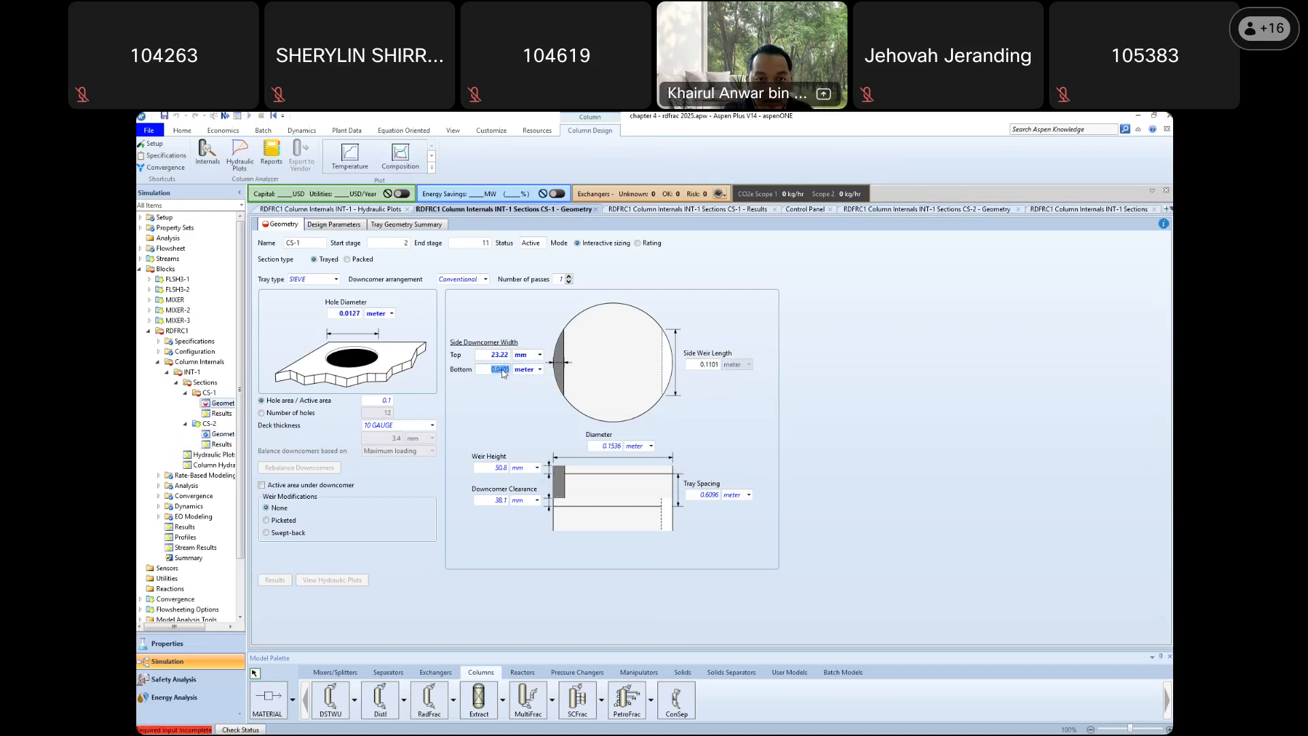
pyautogui.write('23.22')
pyautogui.click(540, 370)
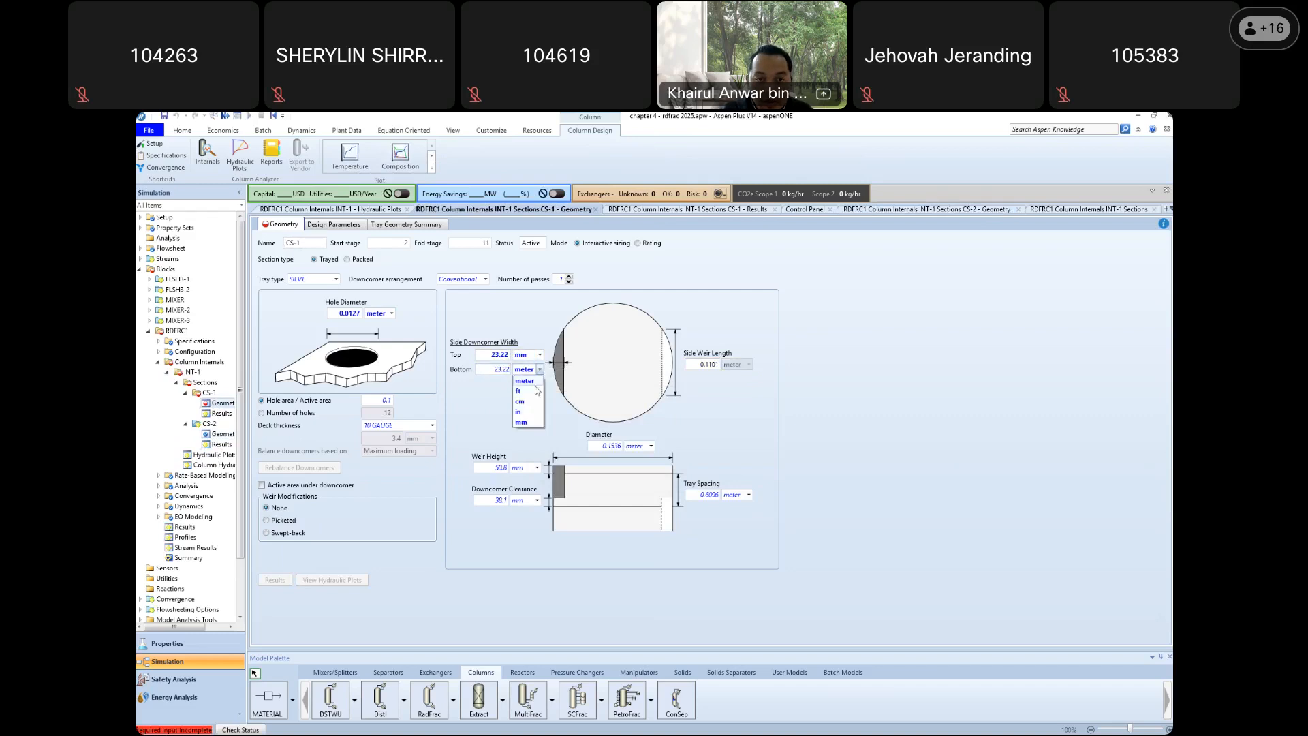
pyautogui.click(522, 422)
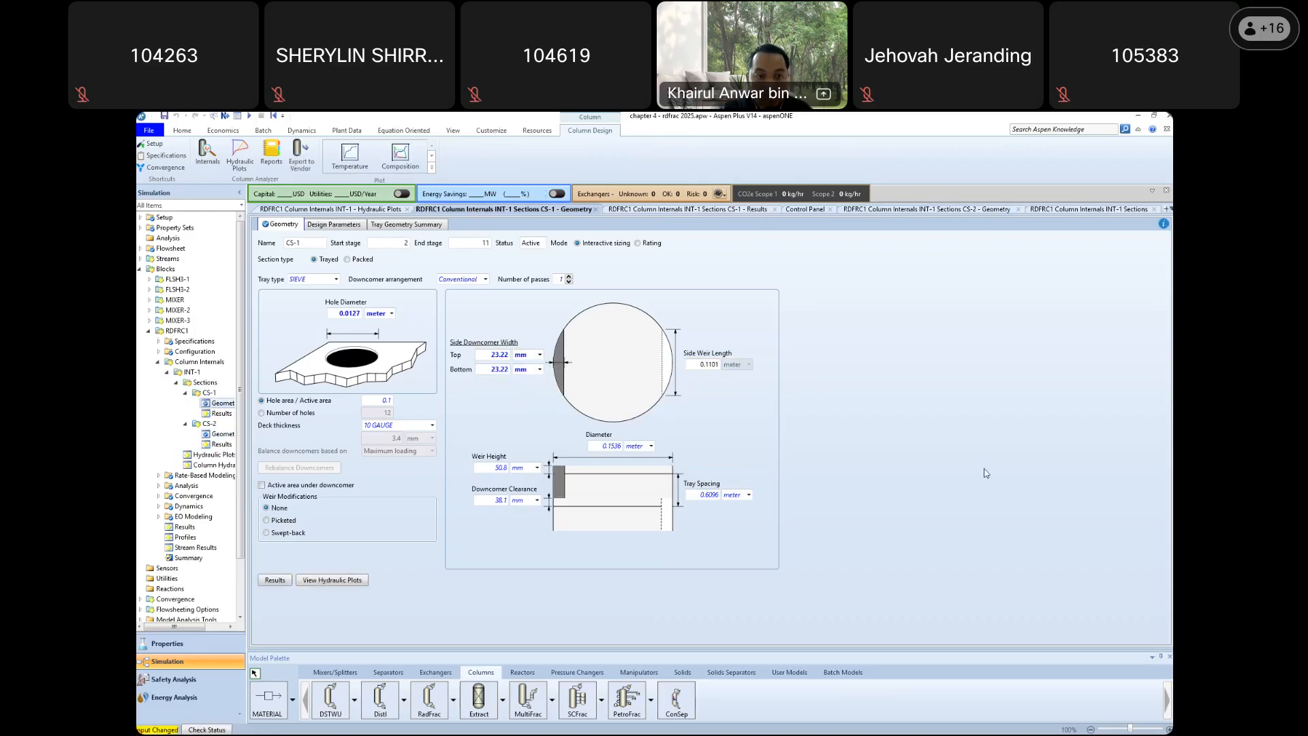
pyautogui.click(224, 436)
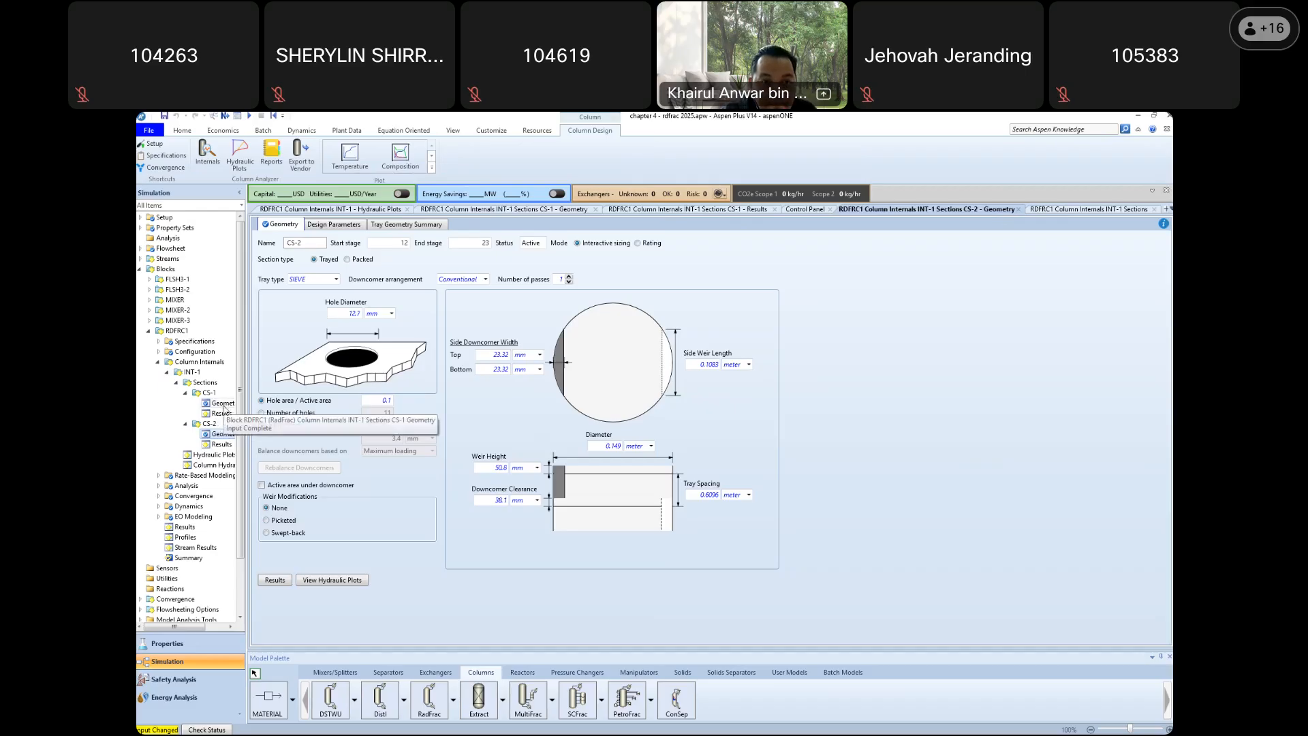
pyautogui.click(224, 407)
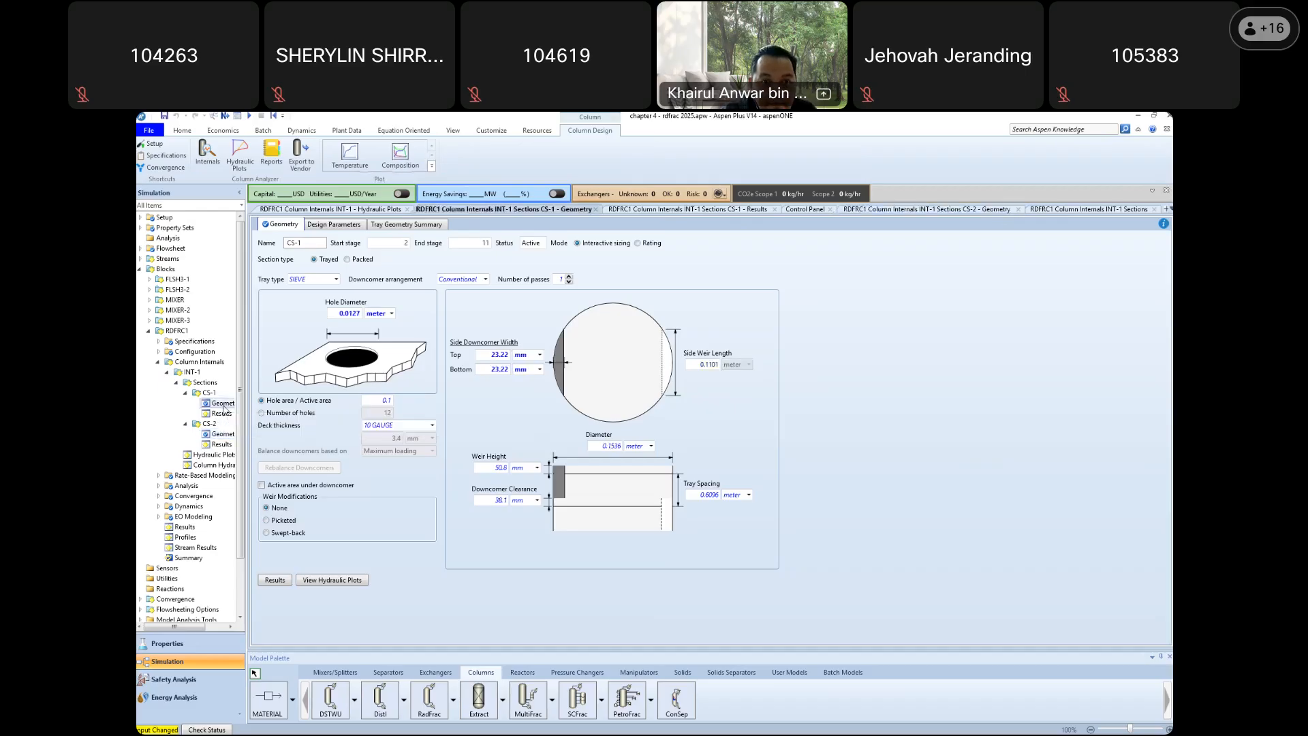
# Rerun the simulation with the new CS-1 downcomer widths and open the INT-1 hydraulic plots
pyautogui.click(182, 130)
pyautogui.click(237, 151)
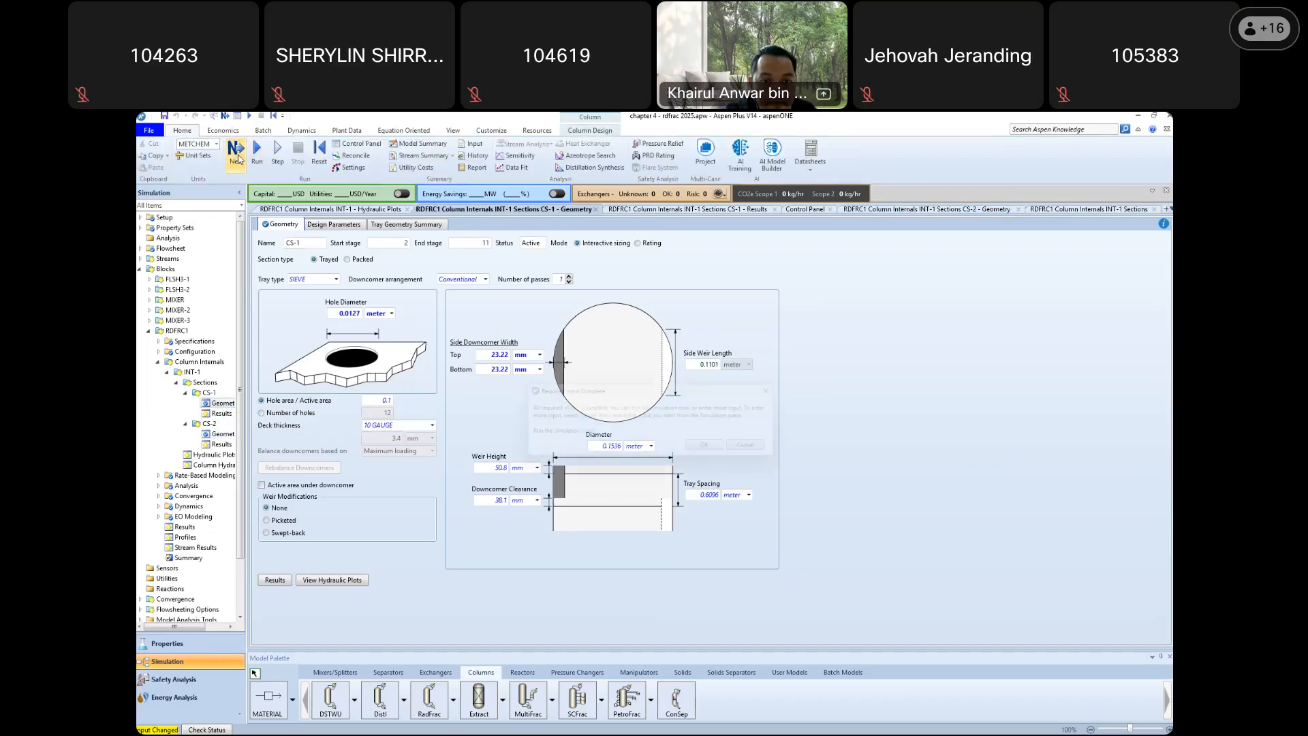
pyautogui.click(716, 450)
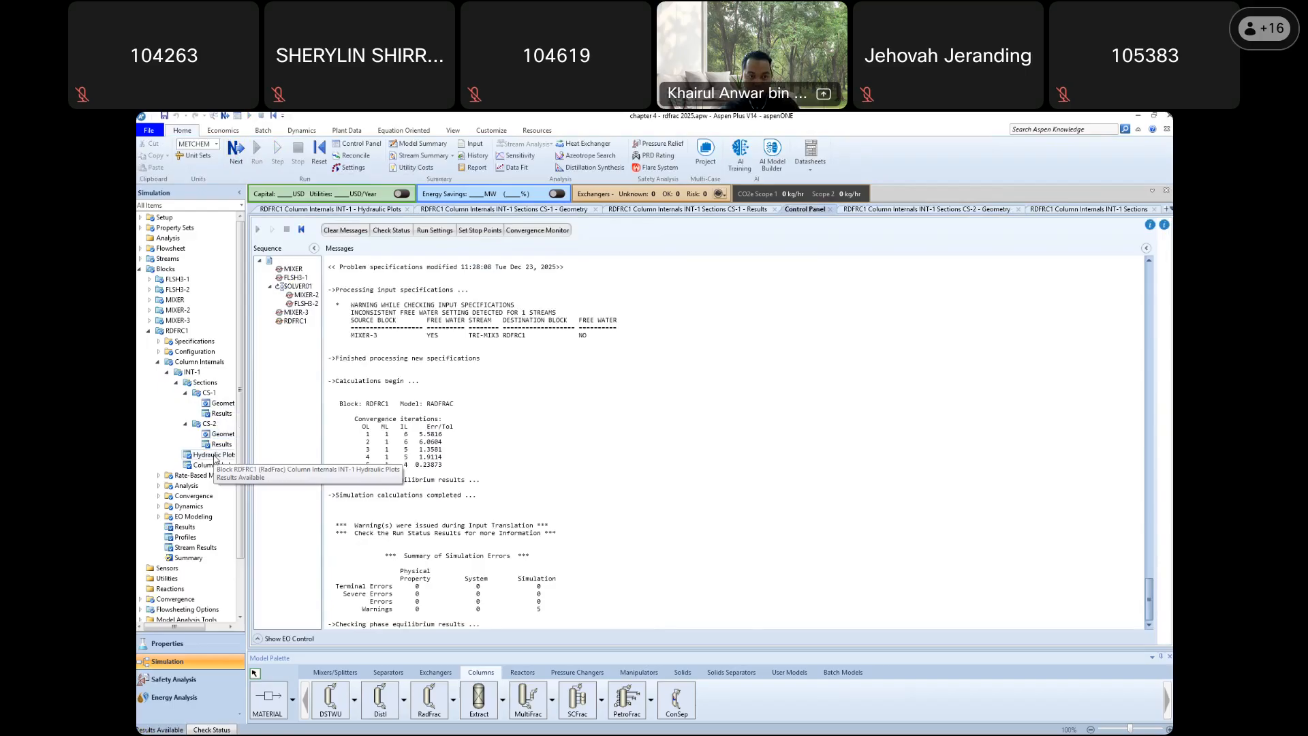
pyautogui.doubleClick(215, 455)
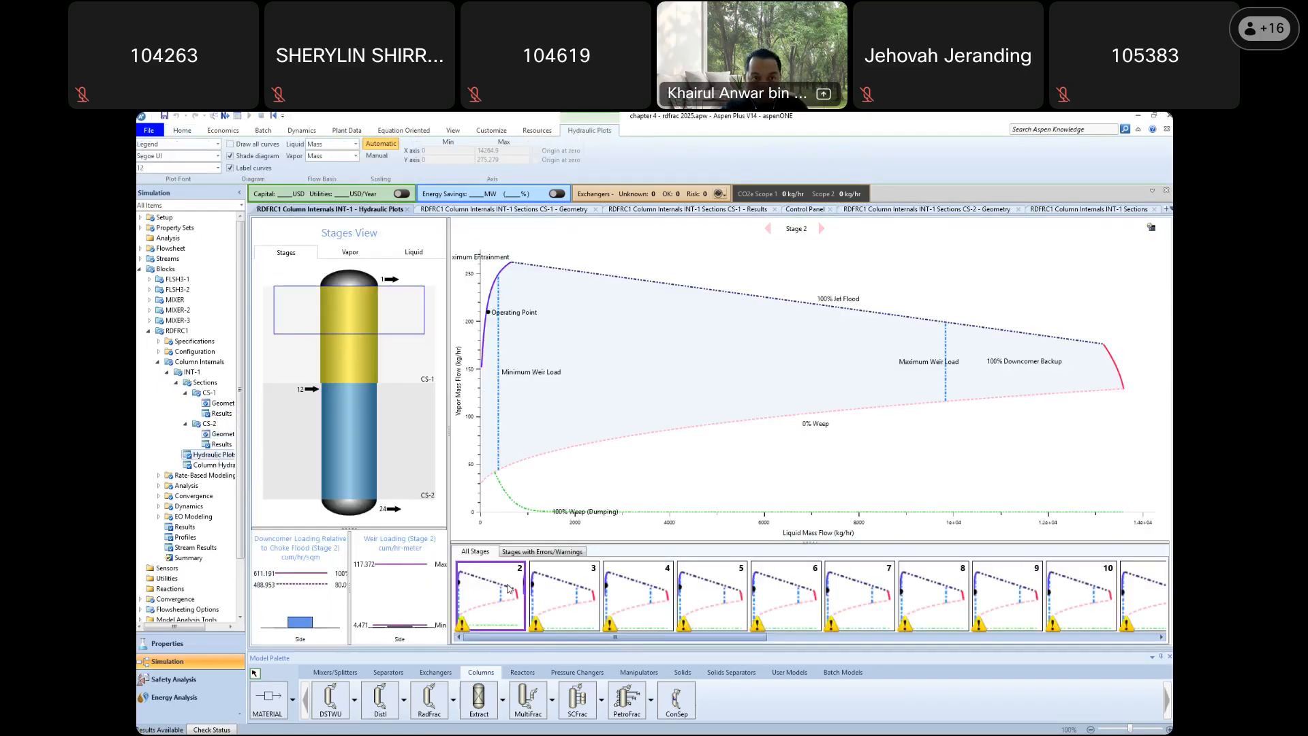
# Read the hydraulic warning for stage 2 and list only the stages with errors or warnings
pyautogui.moveTo(461, 632)
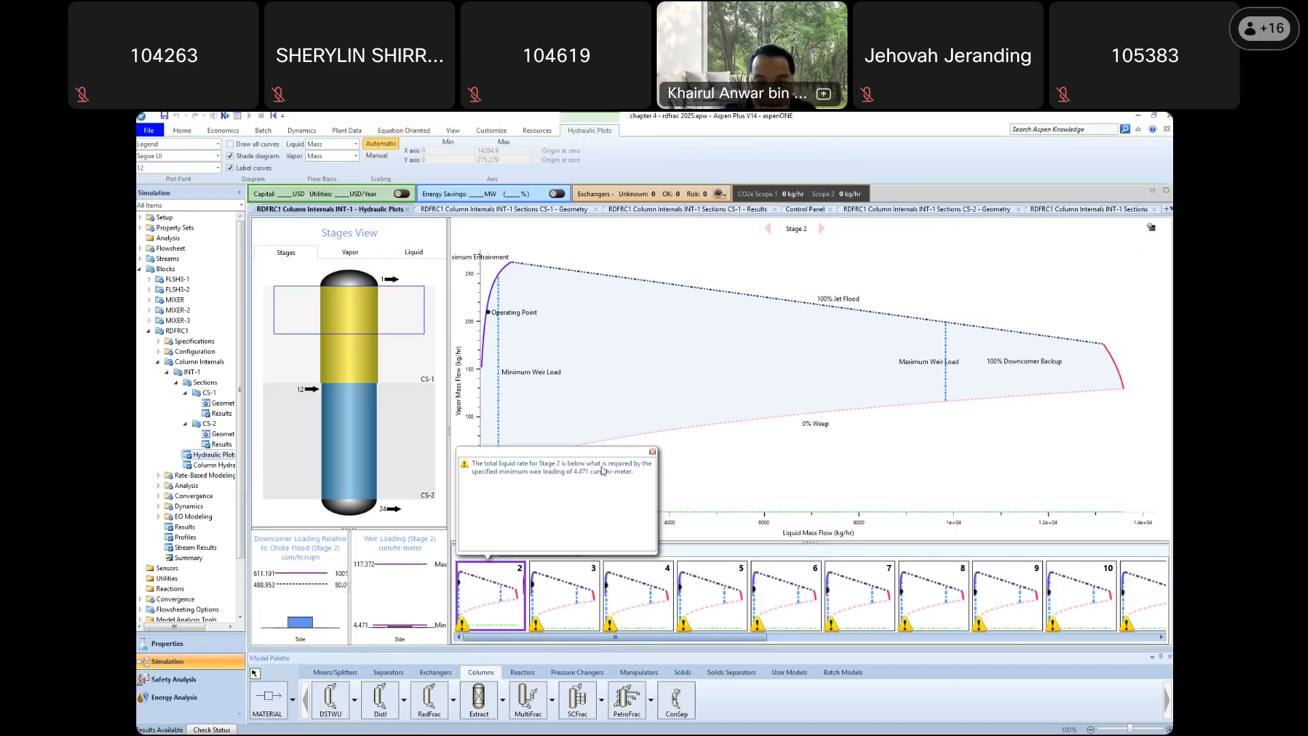
pyautogui.click(642, 471)
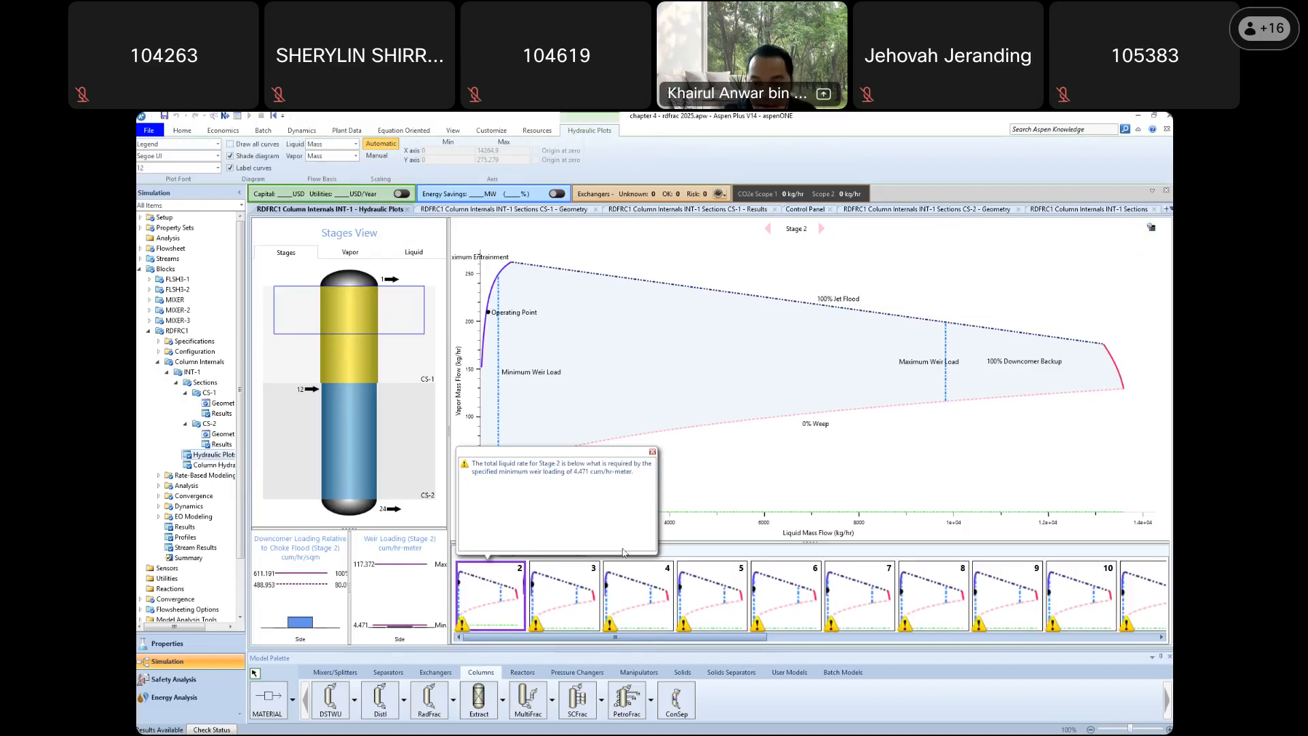
pyautogui.click(652, 452)
pyautogui.click(559, 555)
pyautogui.moveTo(545, 637); pyautogui.dragTo(503, 646)
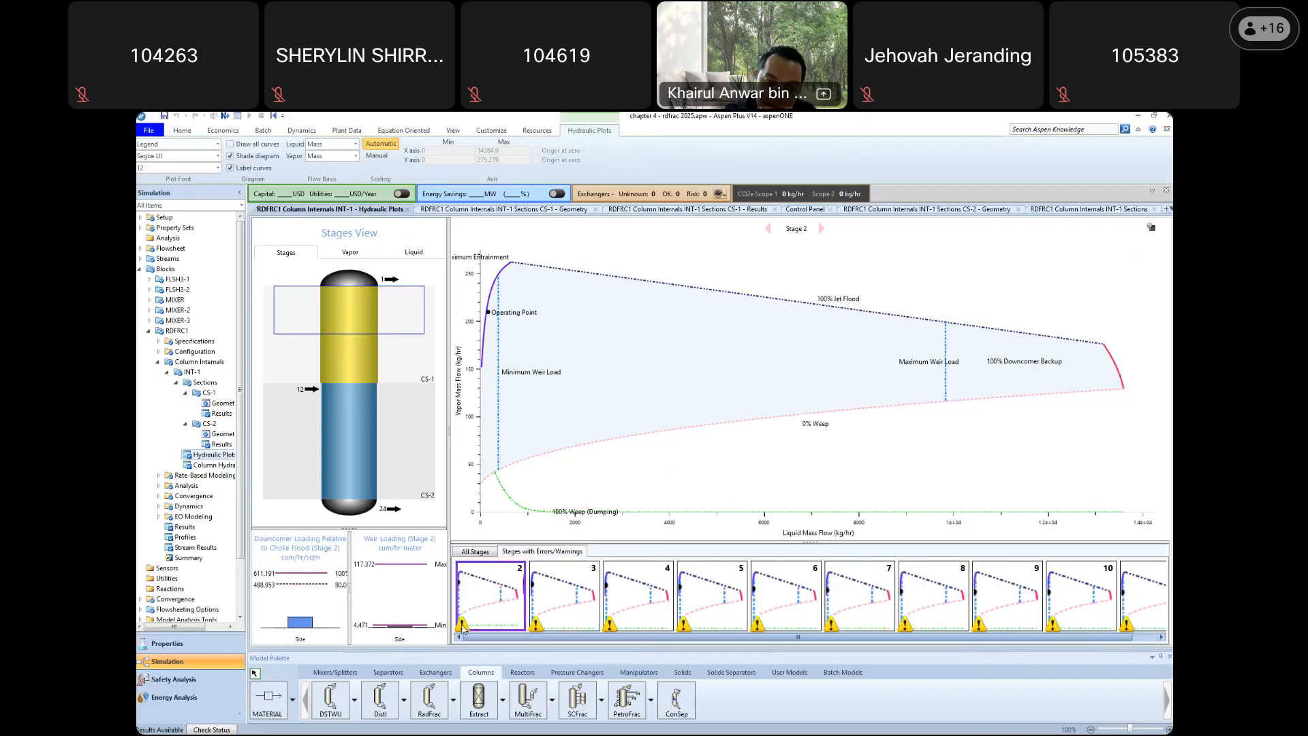
pyautogui.click(463, 626)
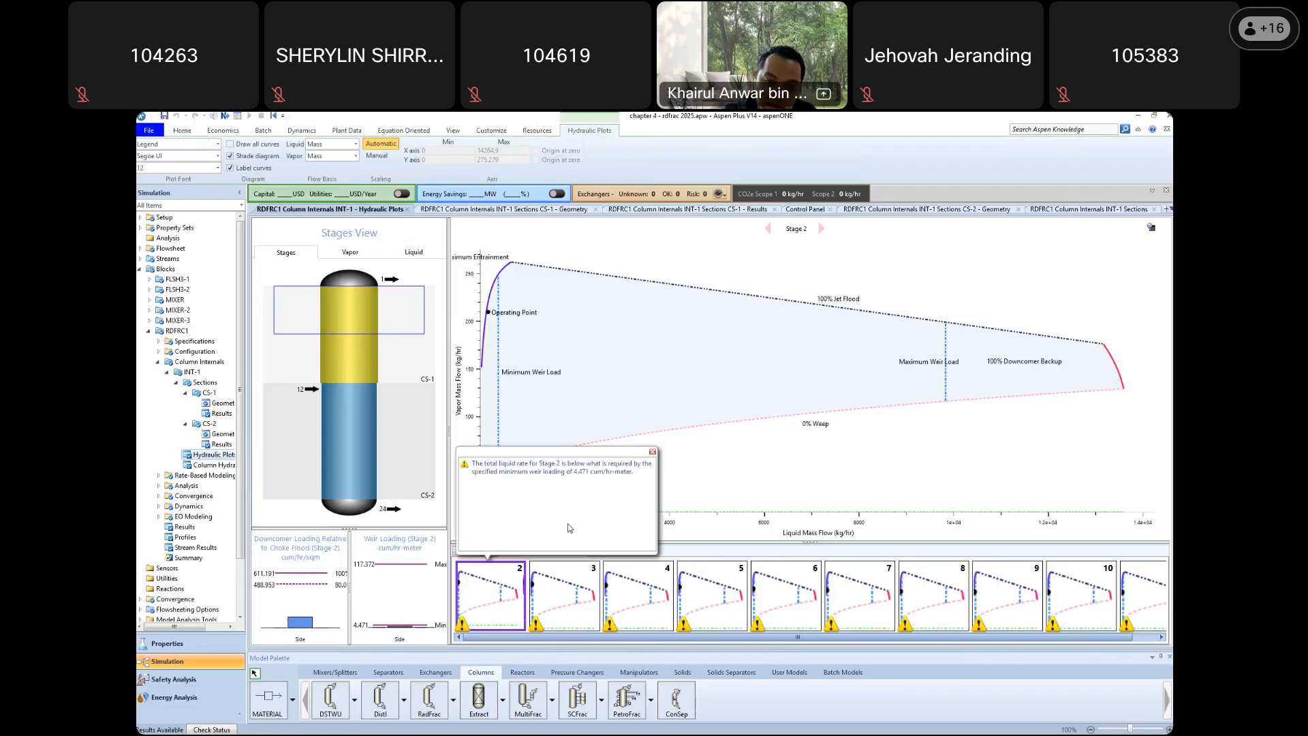
pyautogui.click(652, 452)
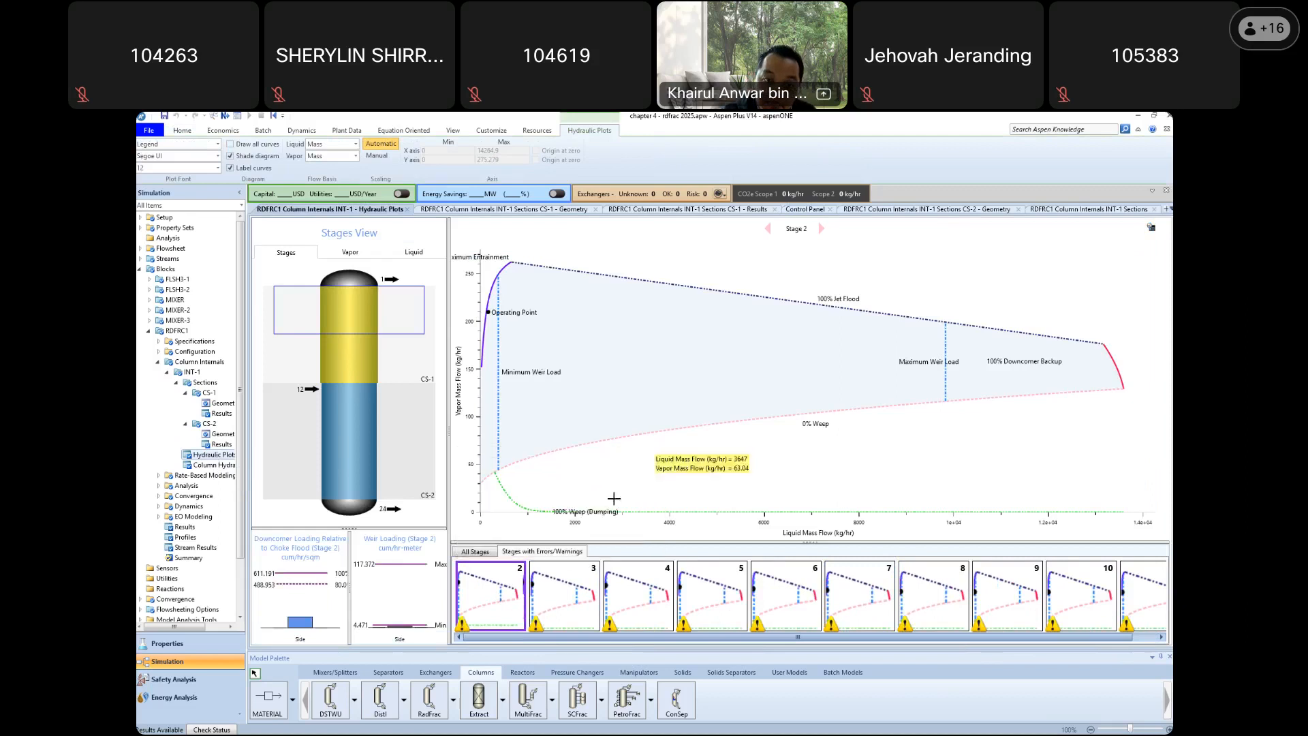
# Review the INT-1 column hydraulic results summary and save the simulation file
pyautogui.doubleClick(210, 467)
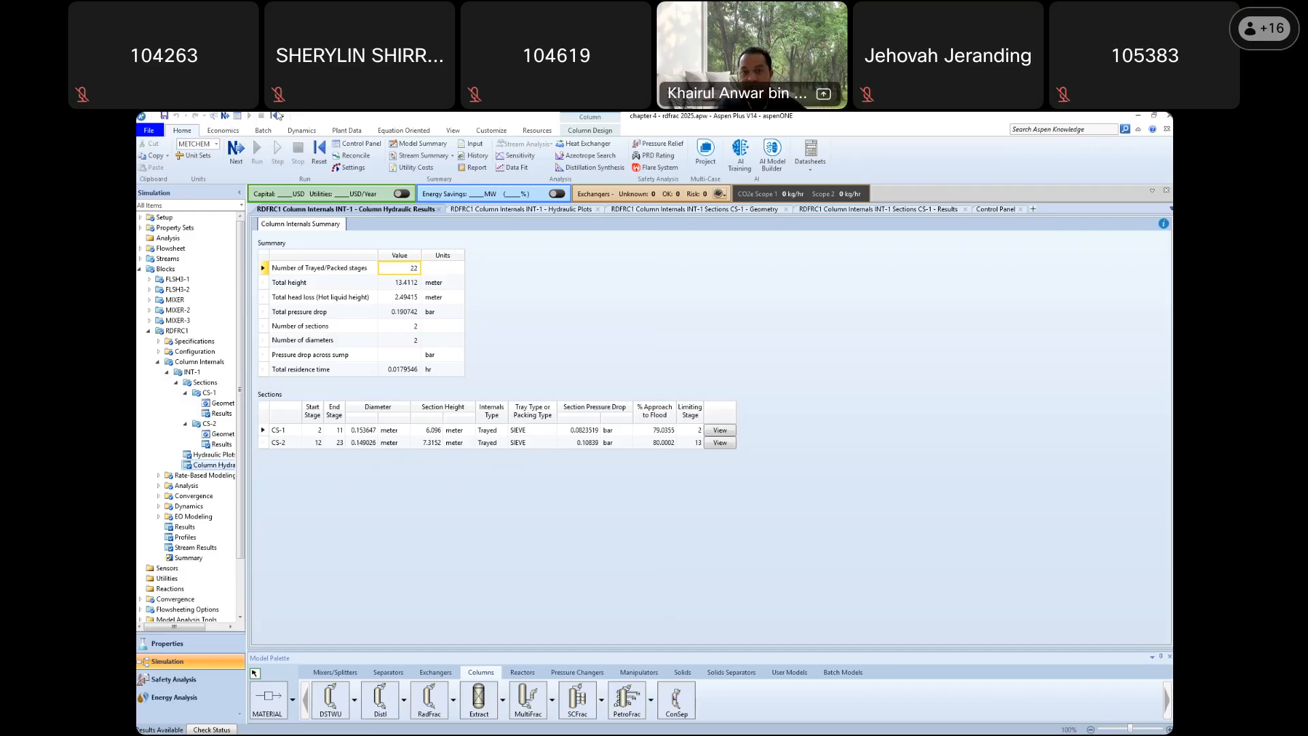
pyautogui.click(164, 116)
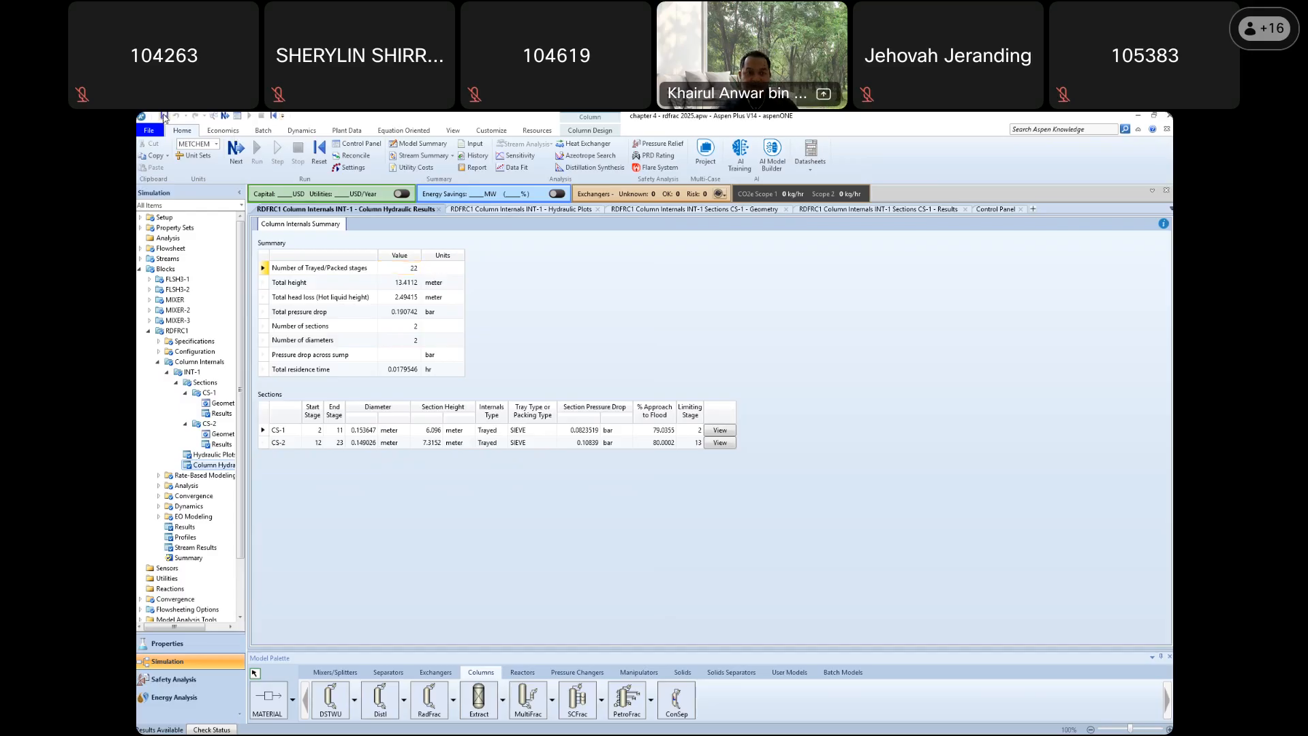